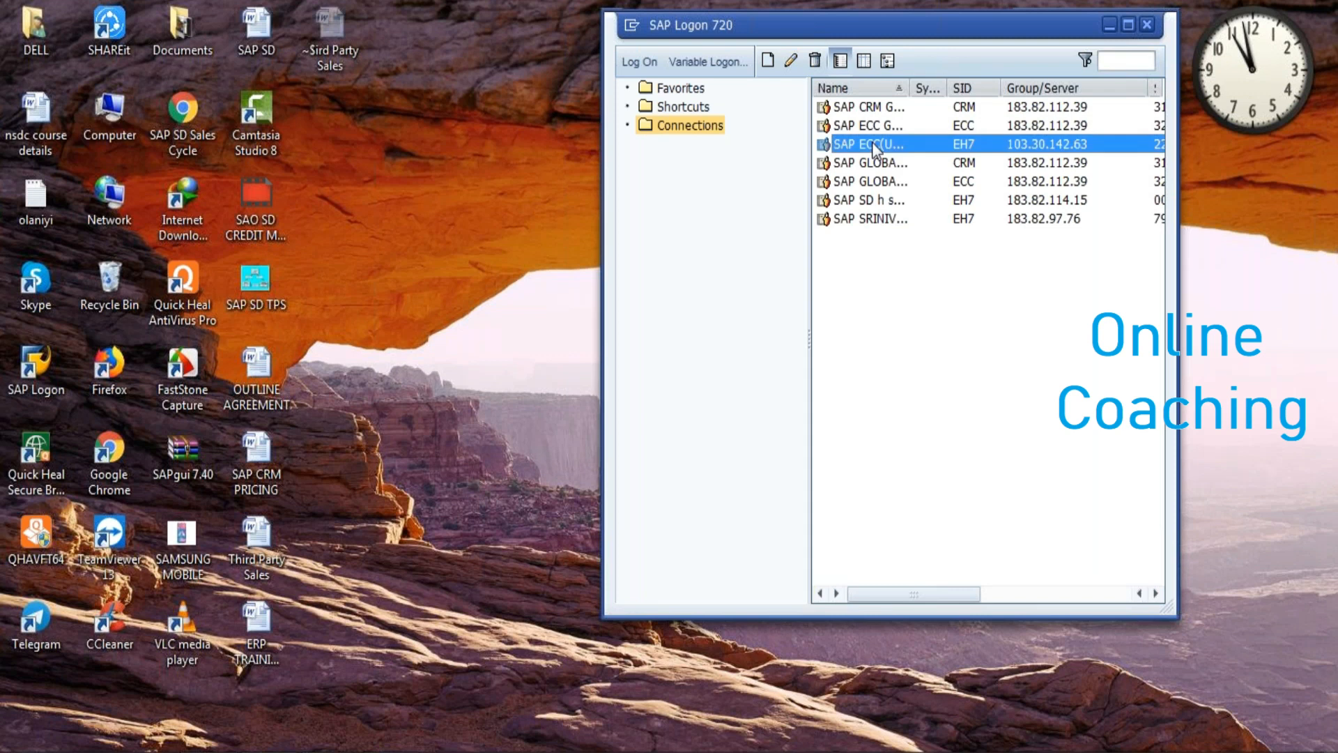
- Log on to the EH7 system at 103.30.142.63 with the user name and password, ending any other logons in the system
double_click(872, 141)
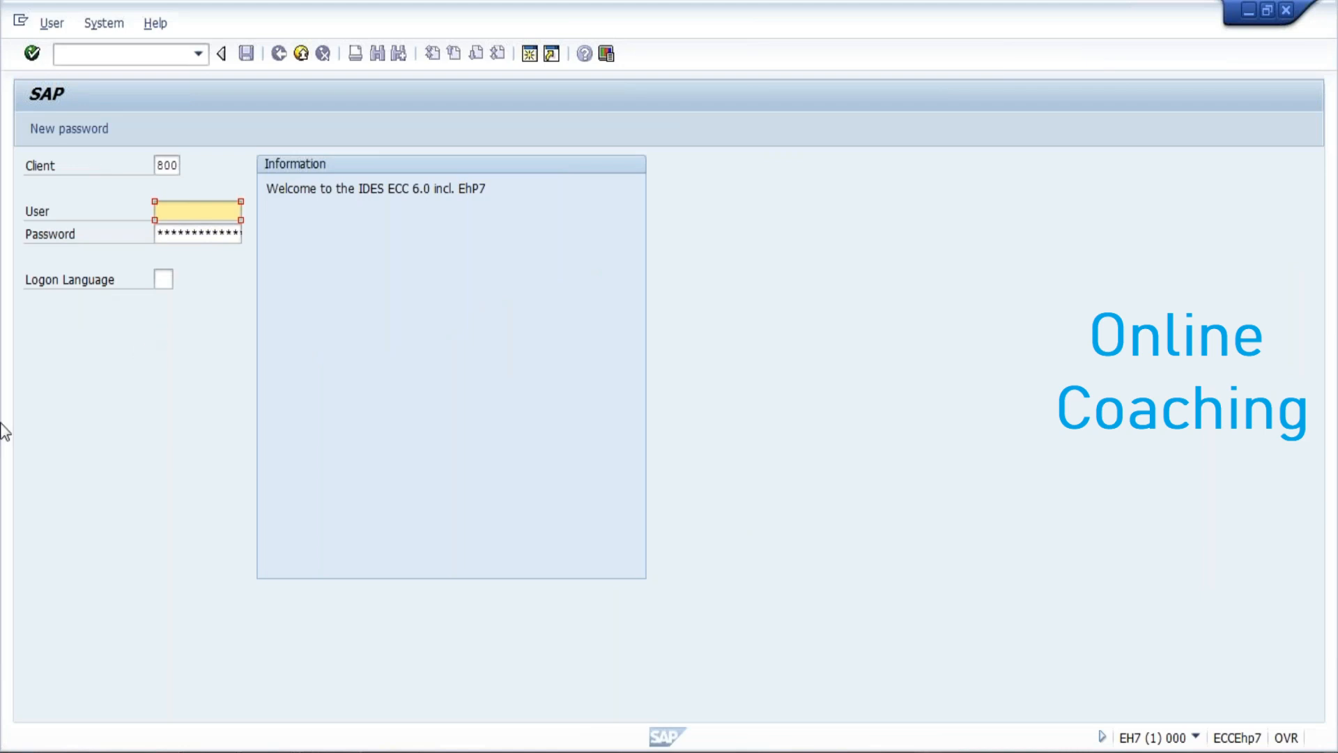
text(s)
click(198, 232)
key(Tab)
key(Caps_Lock)
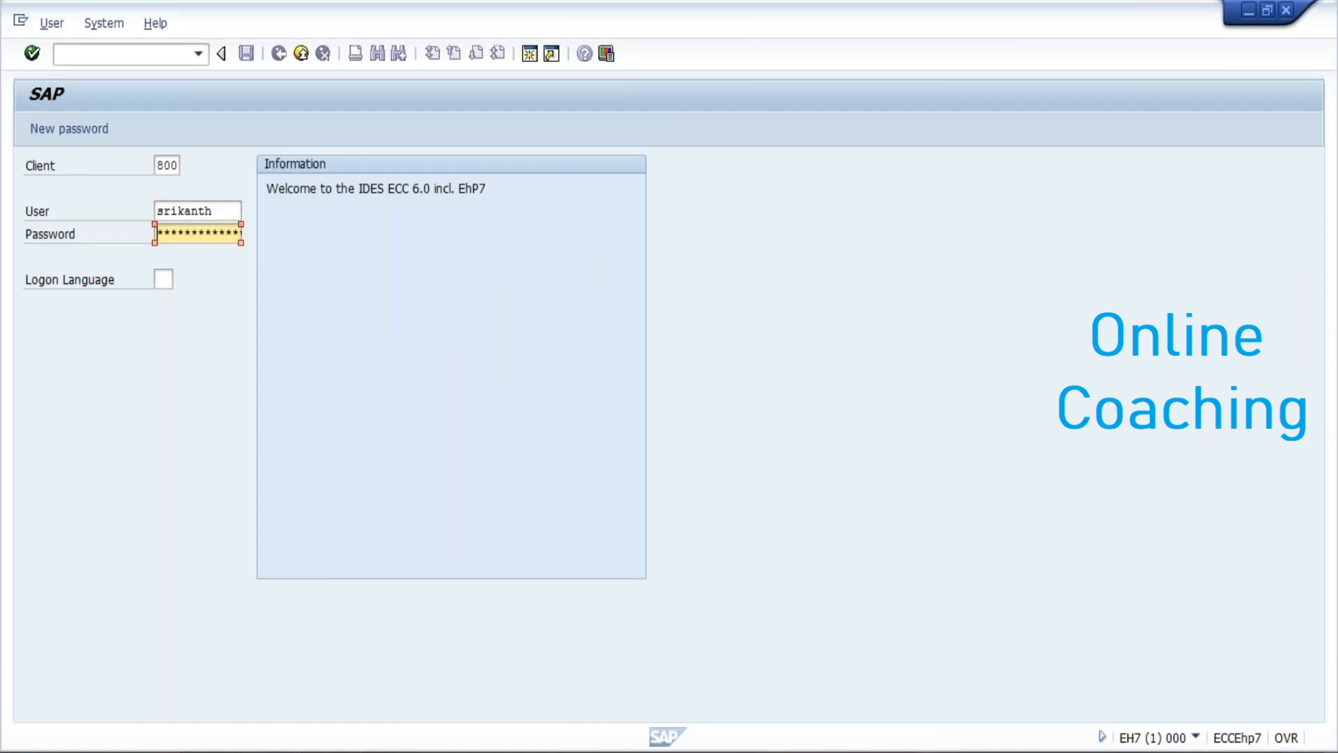
text(********)
key(Return)
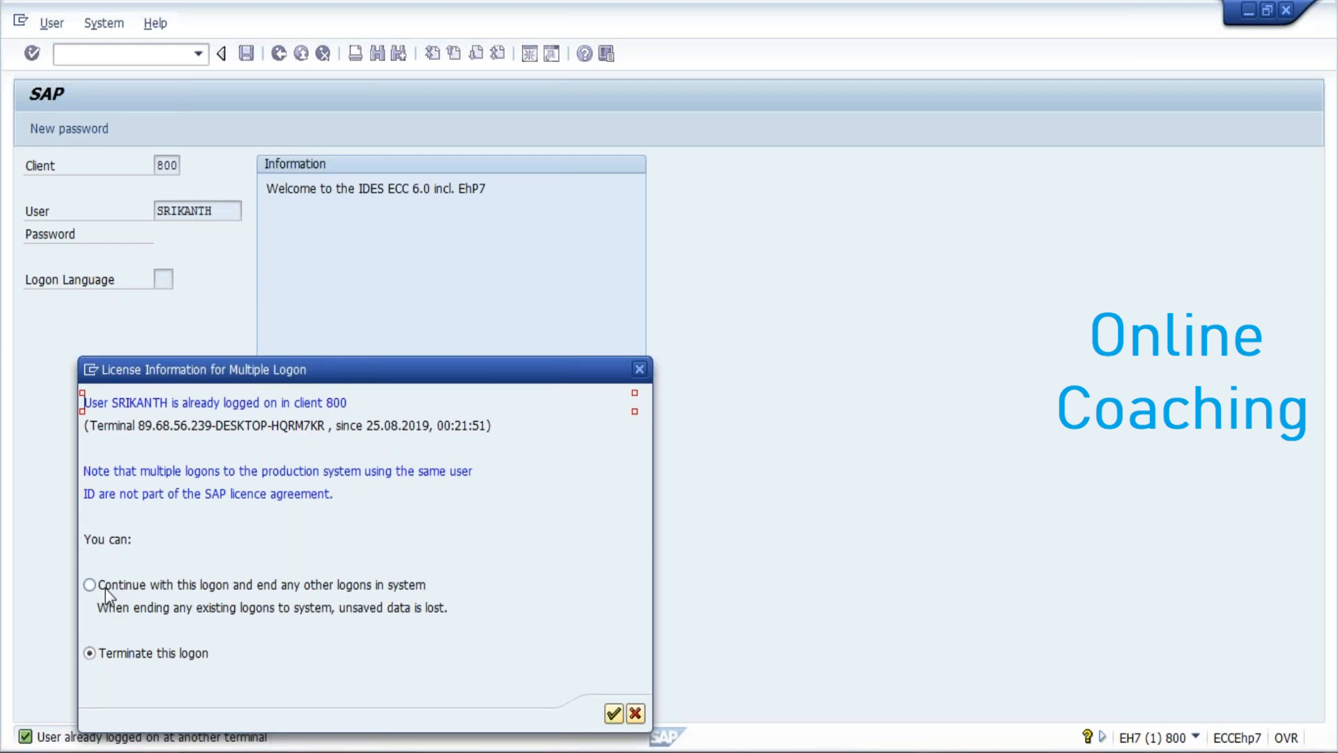
click(106, 589)
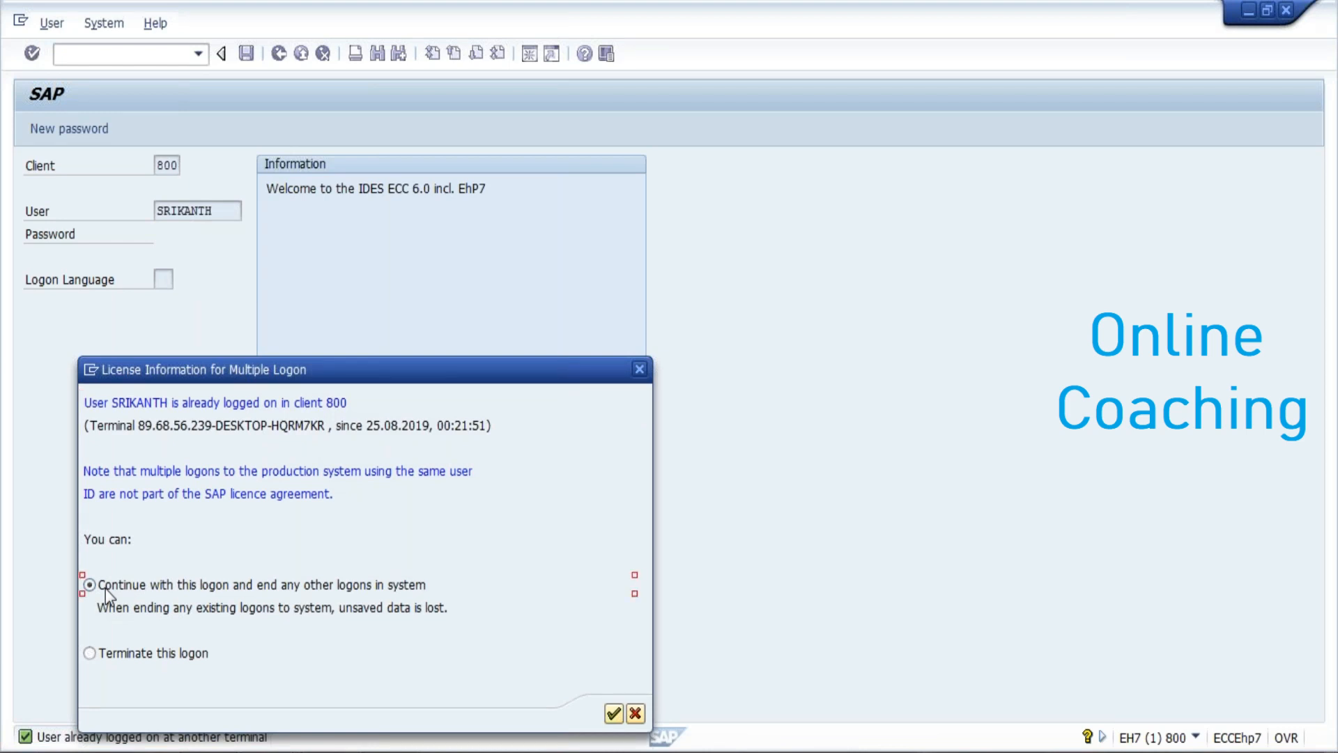
click(614, 714)
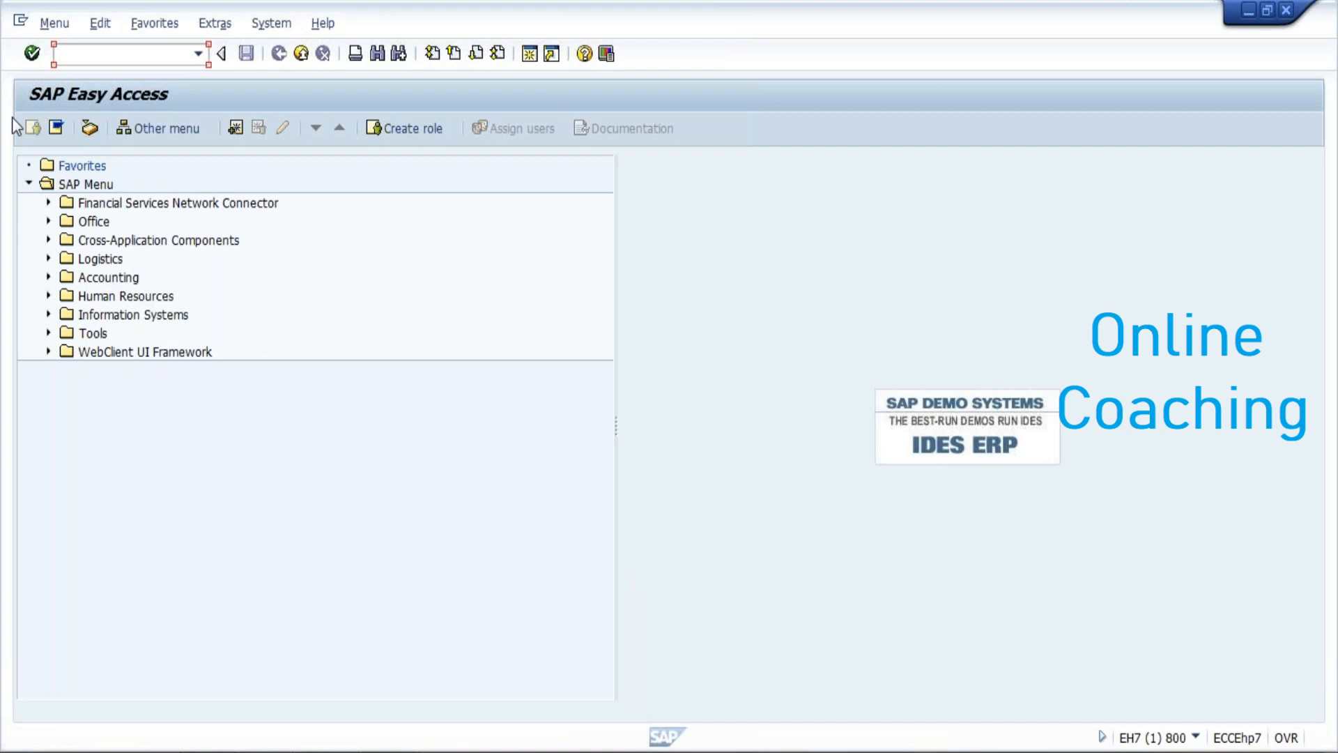
- Open the sales order type maintenance with transaction VOV8
text(va01)
key(BackSpace)
key(BackSpace)
key(BackSpace)
text(ov8)
key(Return)
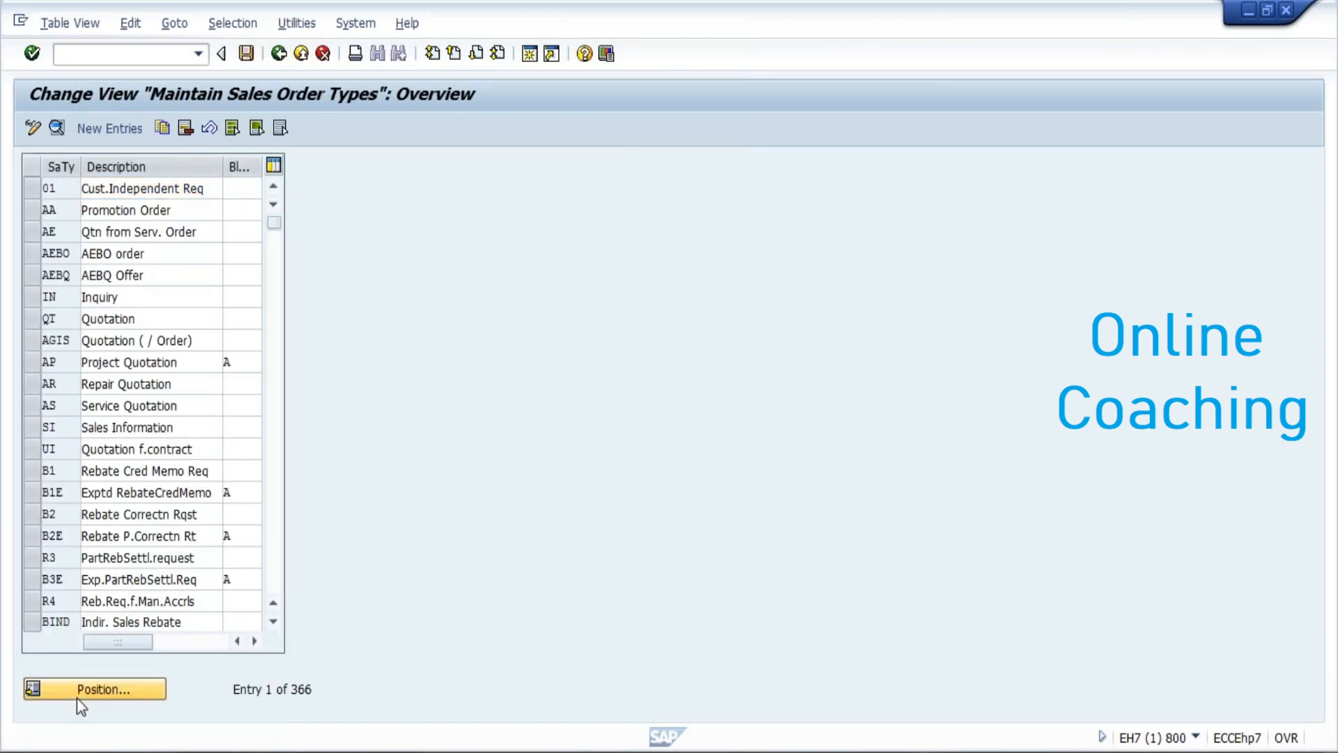
- Position the sales order type list at B and open the details of BLOR, BELITA ORDER
click(77, 696)
text(b)
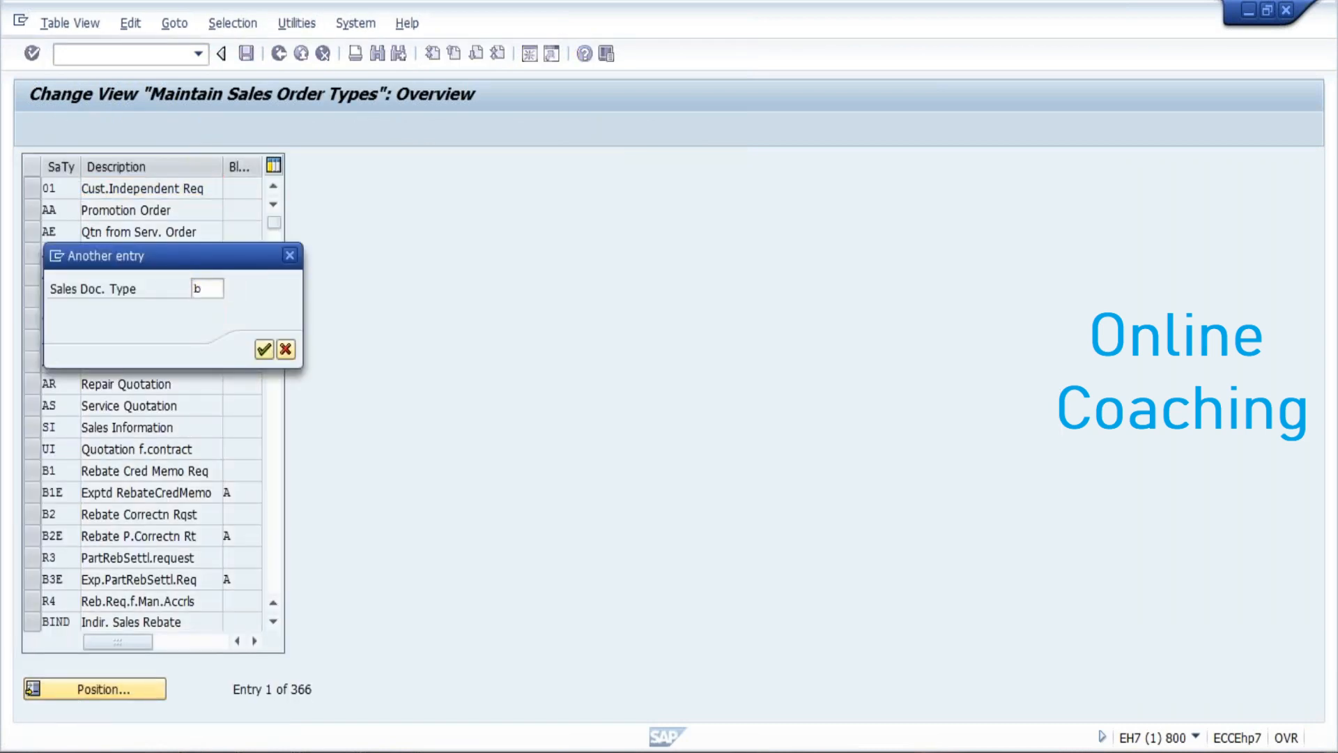
key(Return)
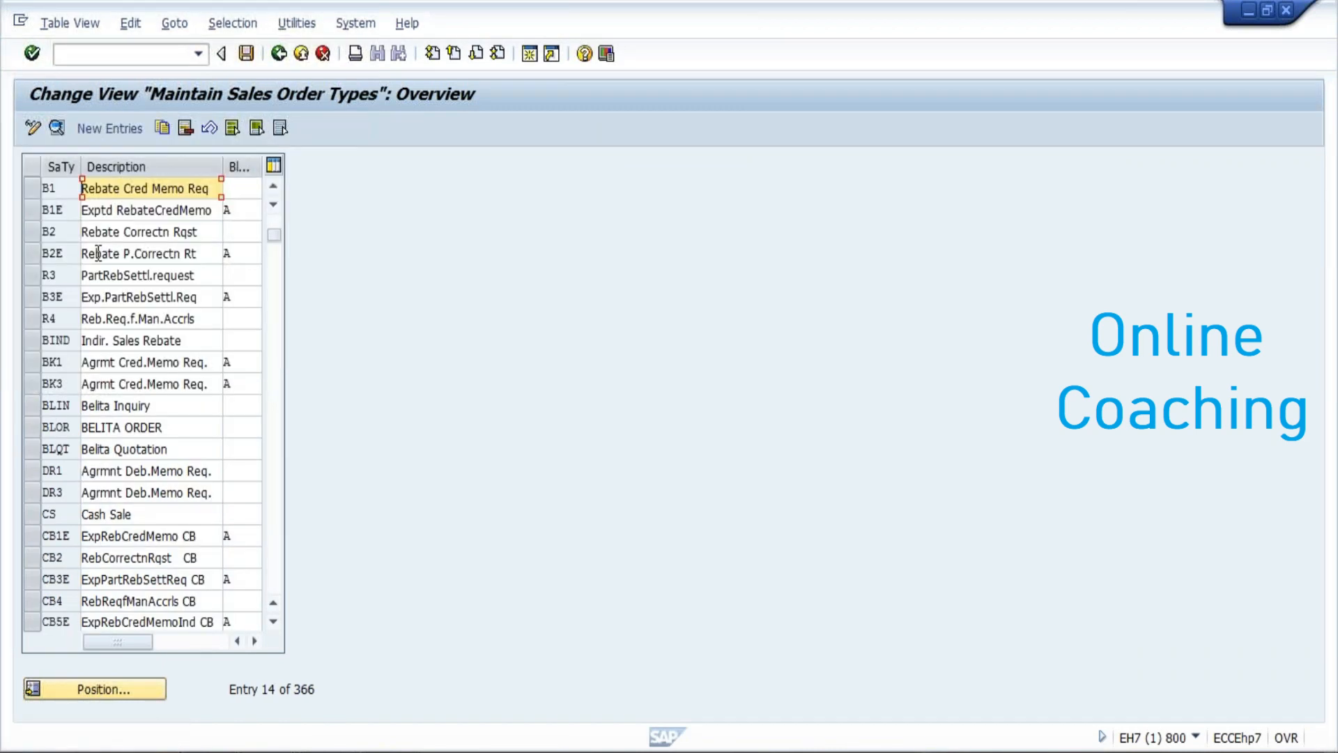
drag(180, 425, 81, 427)
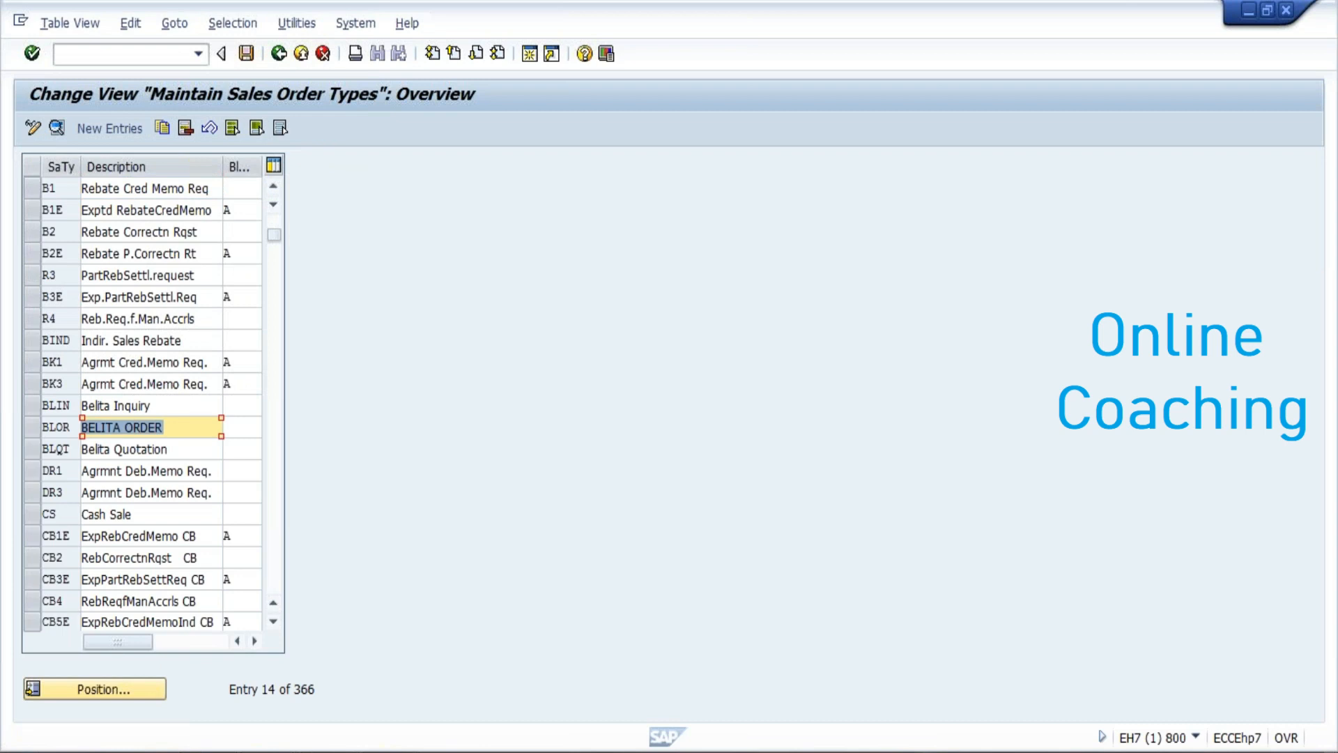
double_click(96, 433)
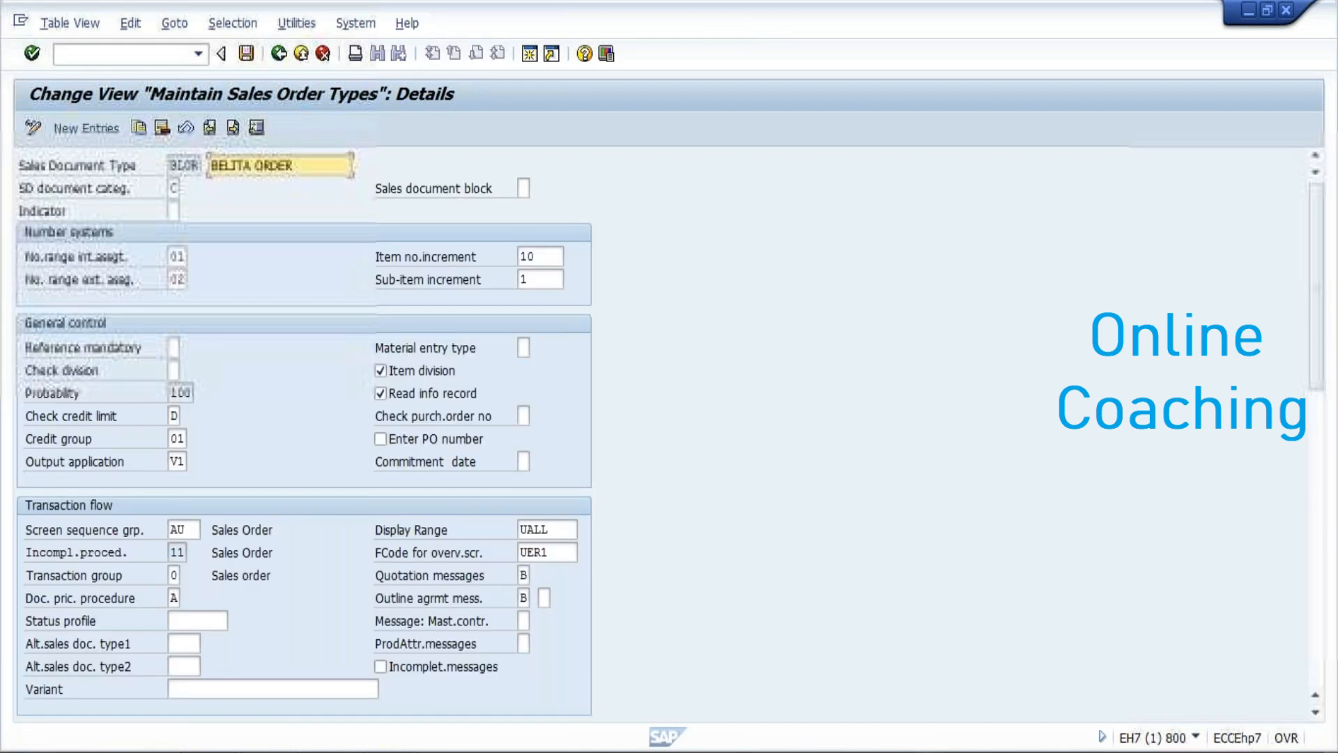
- Set the shipping conditions of order type BLOR to 02
drag(1315, 339, 1300, 488)
click(178, 490)
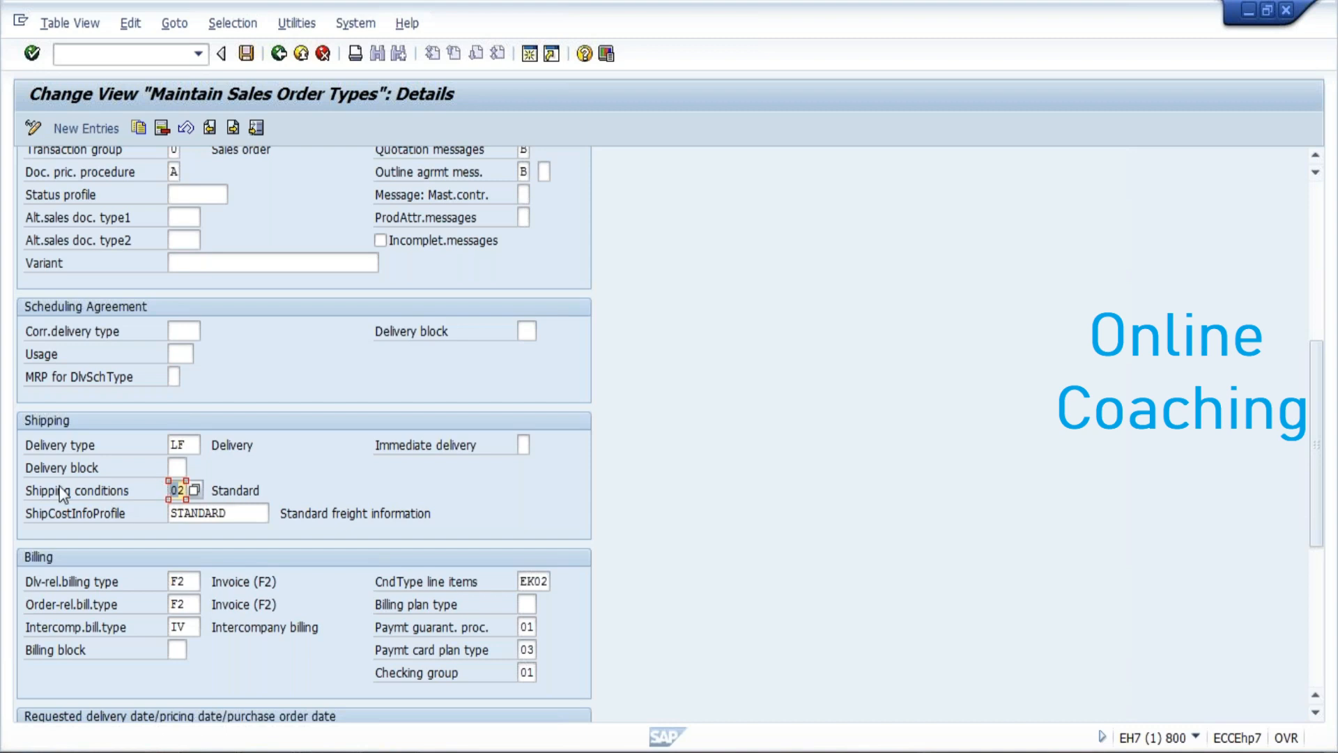
text(aa)
key(Return)
key(BackSpace)
key(BackSpace)
text(02)
key(Return)
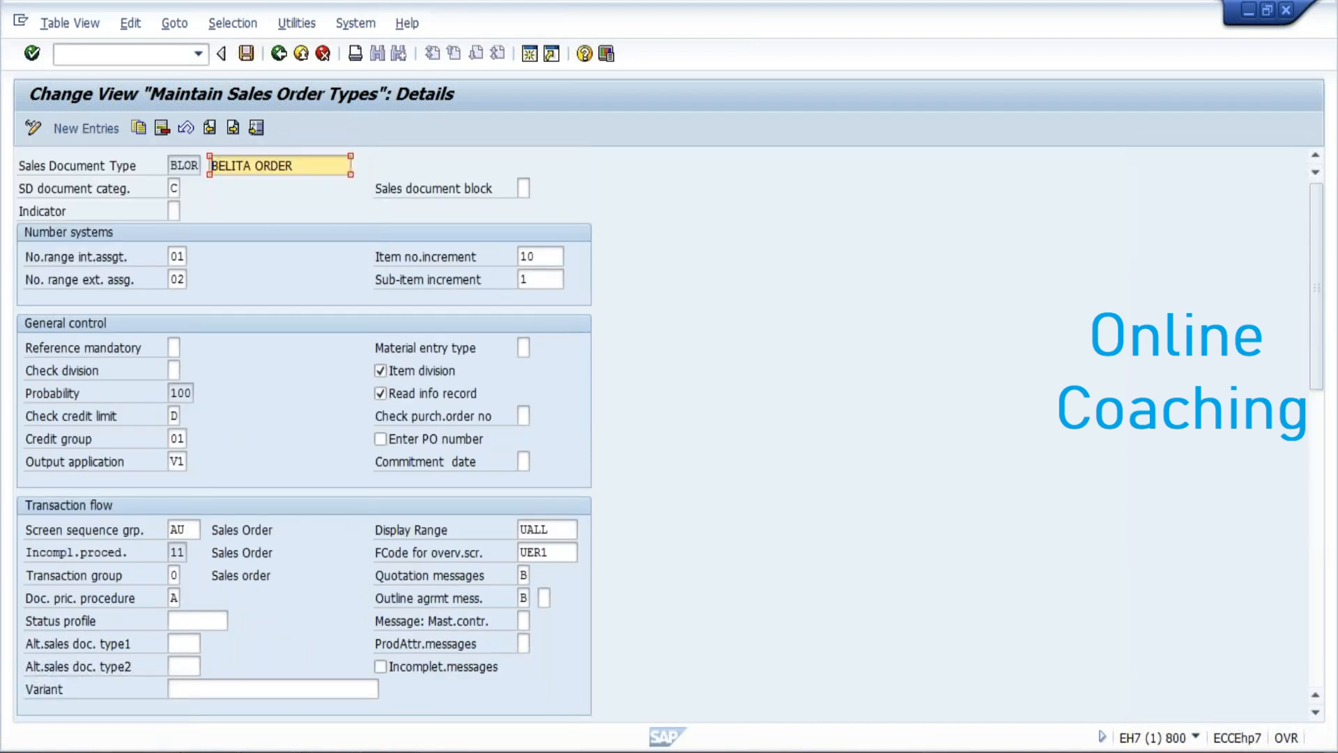
- Check the shipping settings of order type BLOR, save, and return to the sales order types overview
scroll(1305, 385, down, 2)
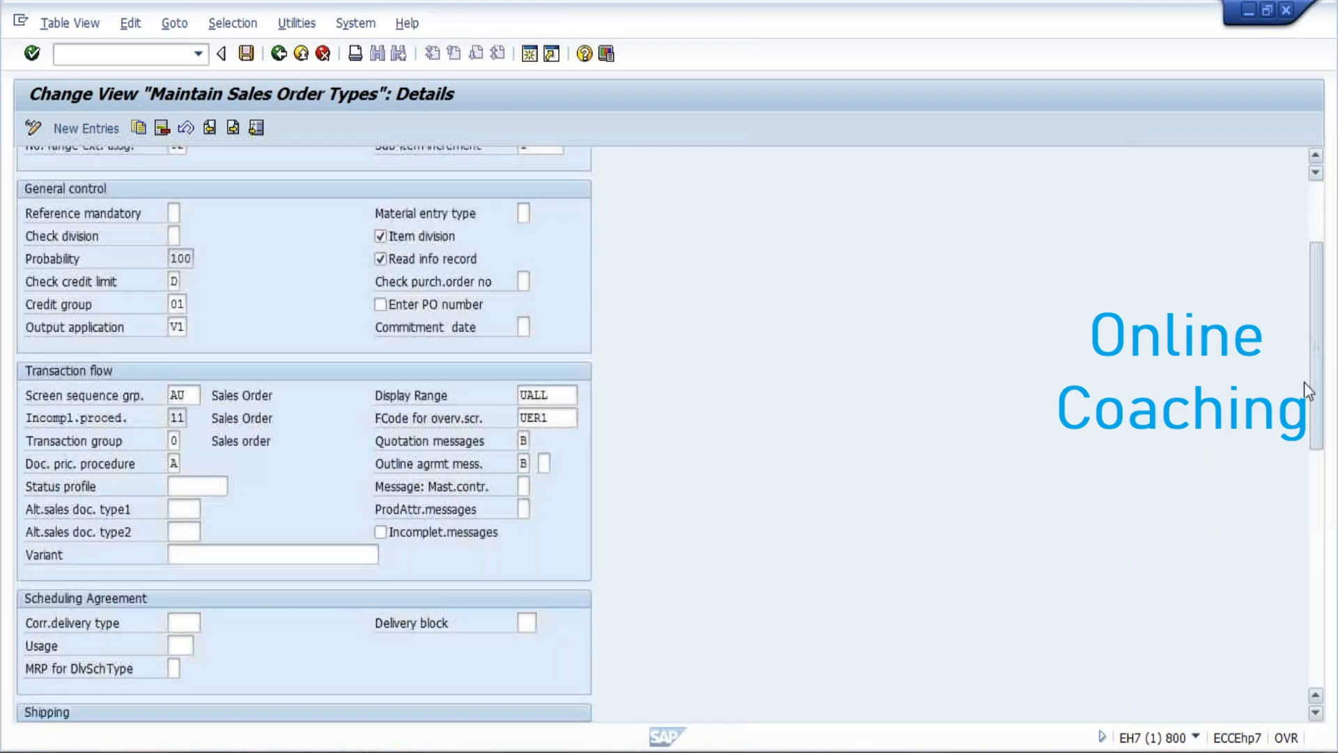
scroll(1303, 384, down, 5)
drag(1303, 500, 1303, 551)
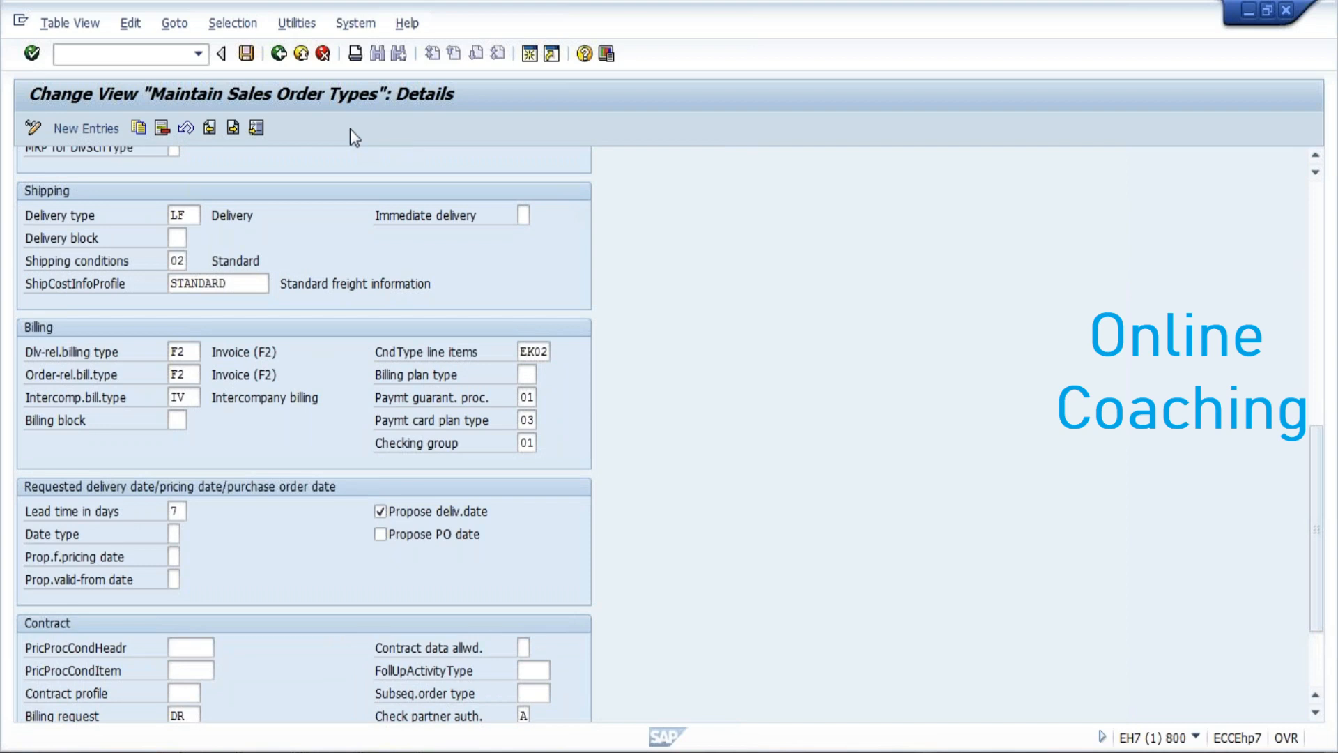
click(247, 54)
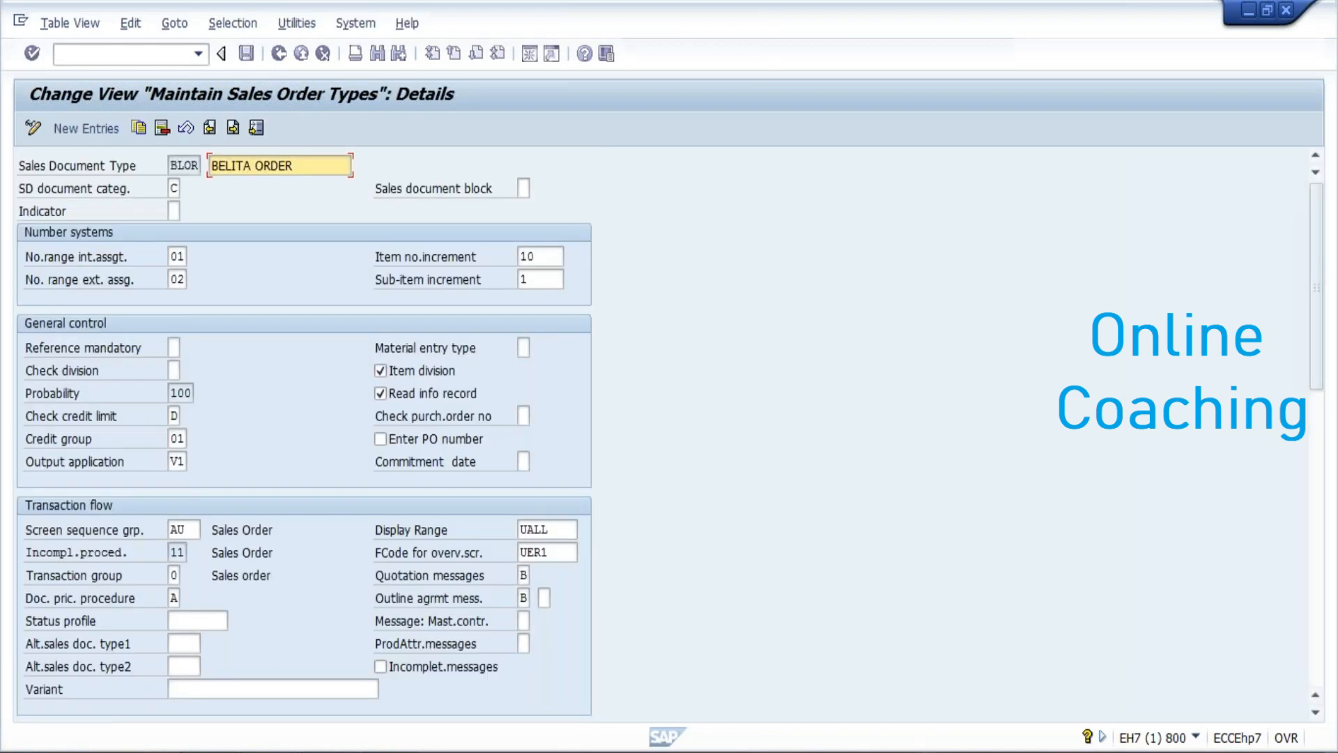
click(279, 53)
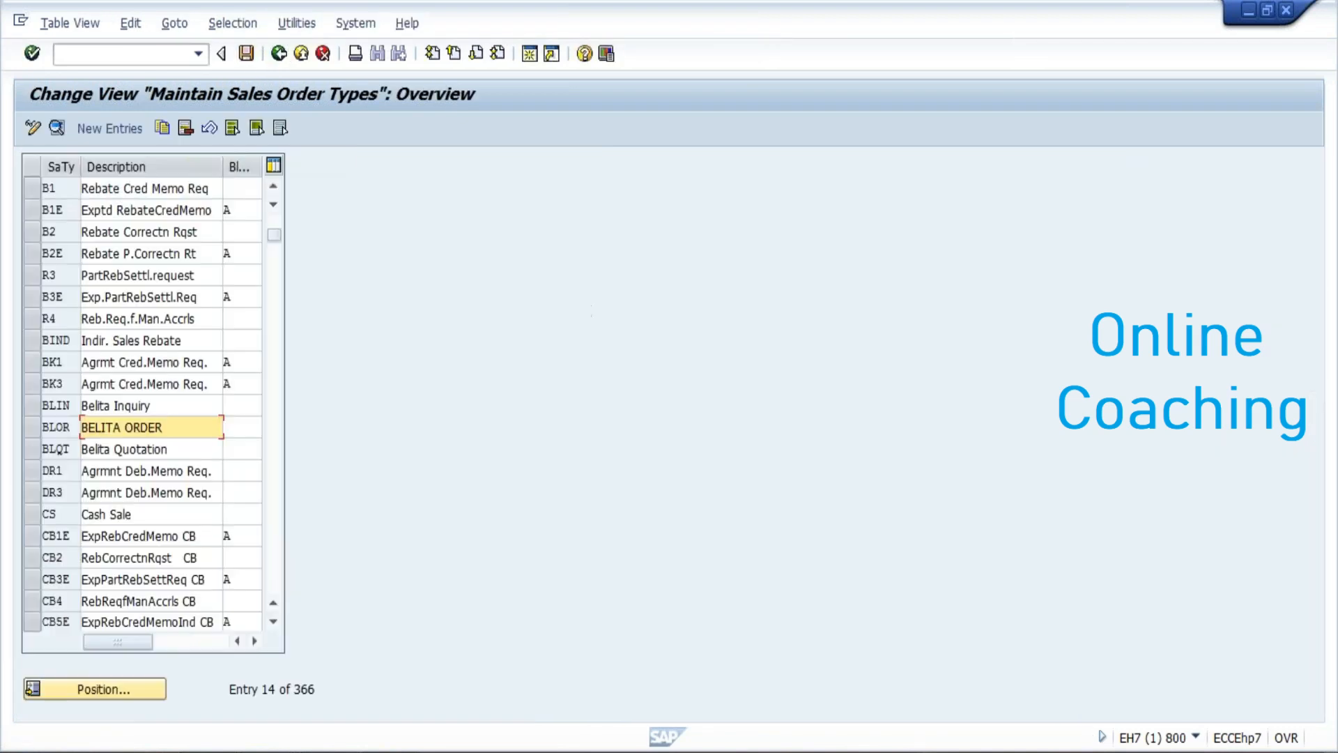
- Position the sales order type list at OR and open the details of the standard order
click(103, 688)
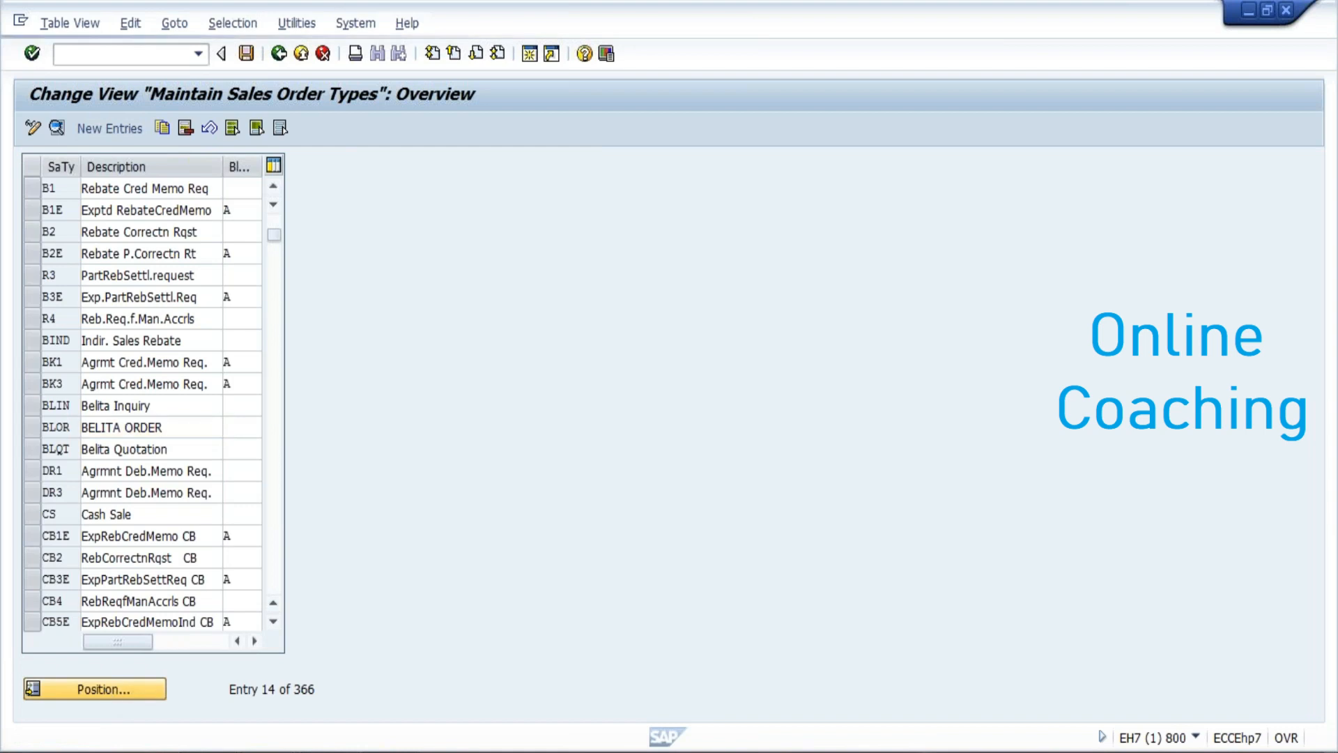
text(OR)
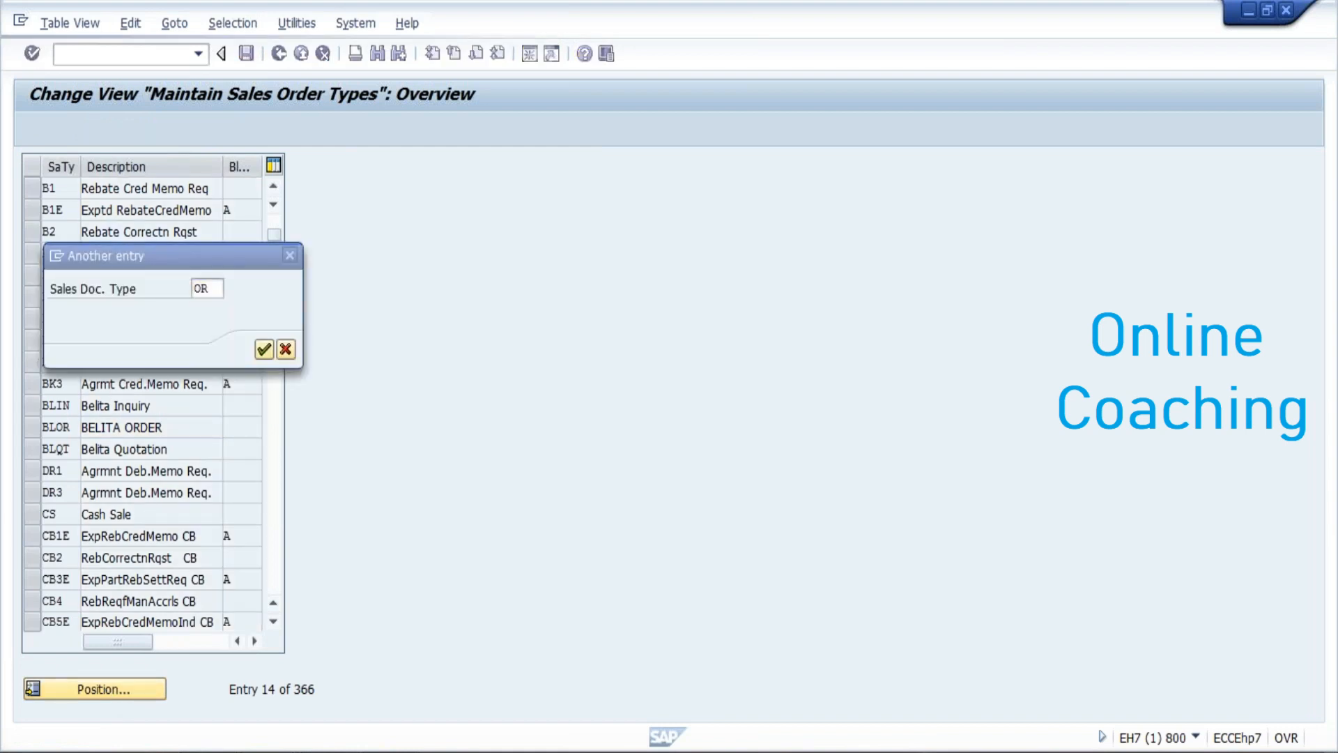
key(Return)
double_click(145, 187)
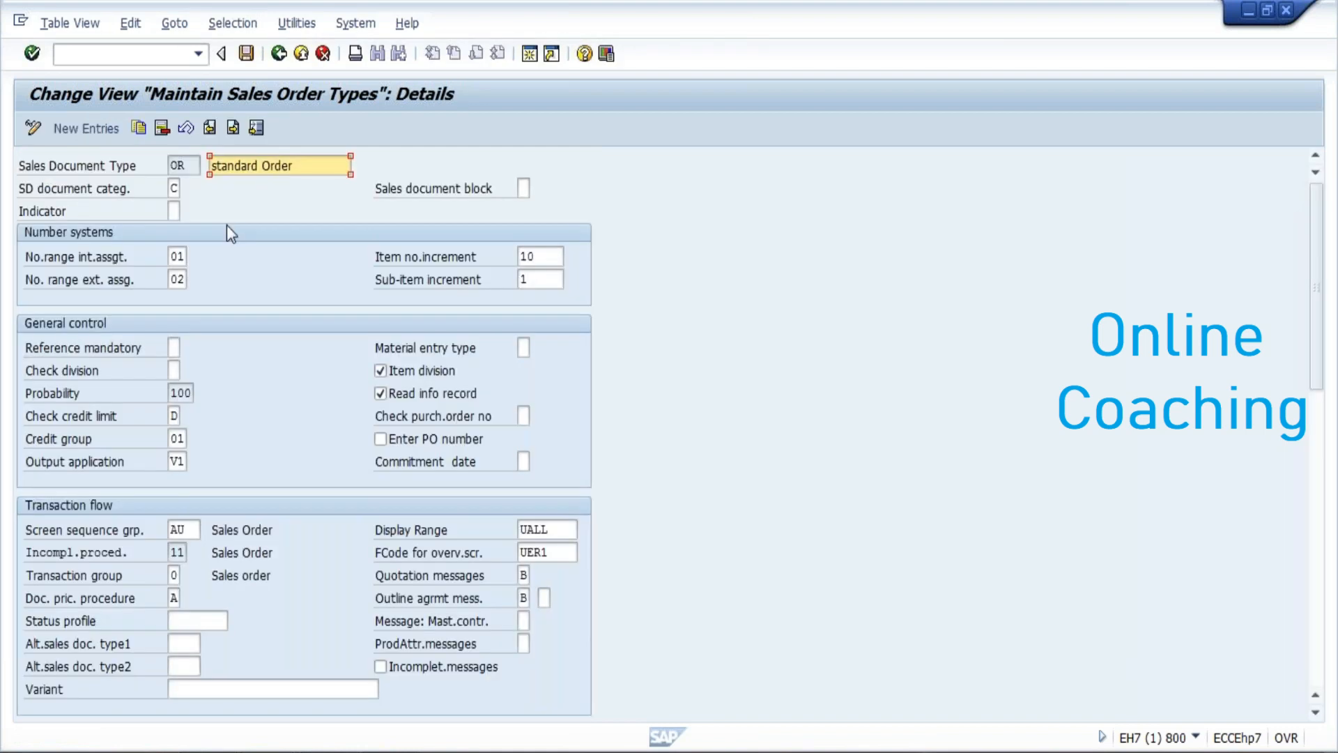
- Set the shipping conditions of order type OR to 02 and save the change
drag(1311, 378, 1302, 513)
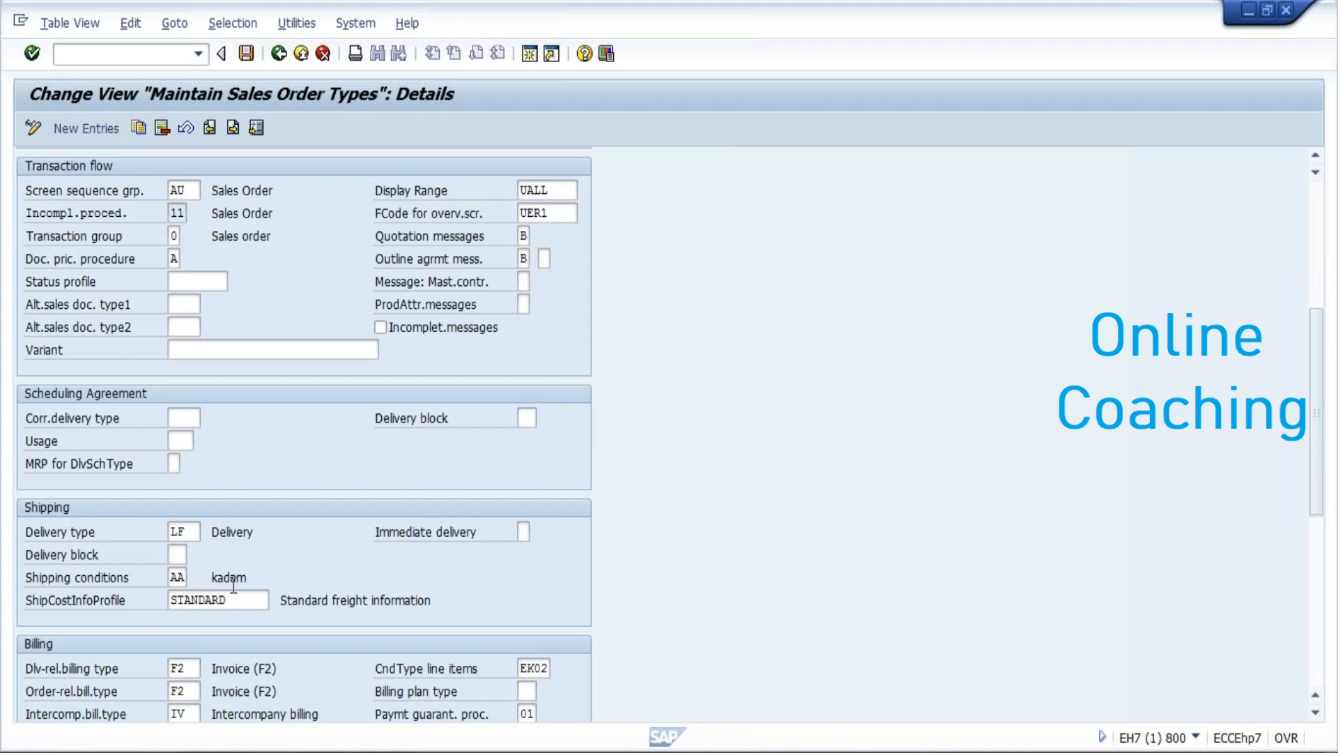
drag(259, 573, 99, 570)
click(178, 577)
key(BackSpace)
key(BackSpace)
text(2)
key(BackSpace)
text(02)
key(F3)
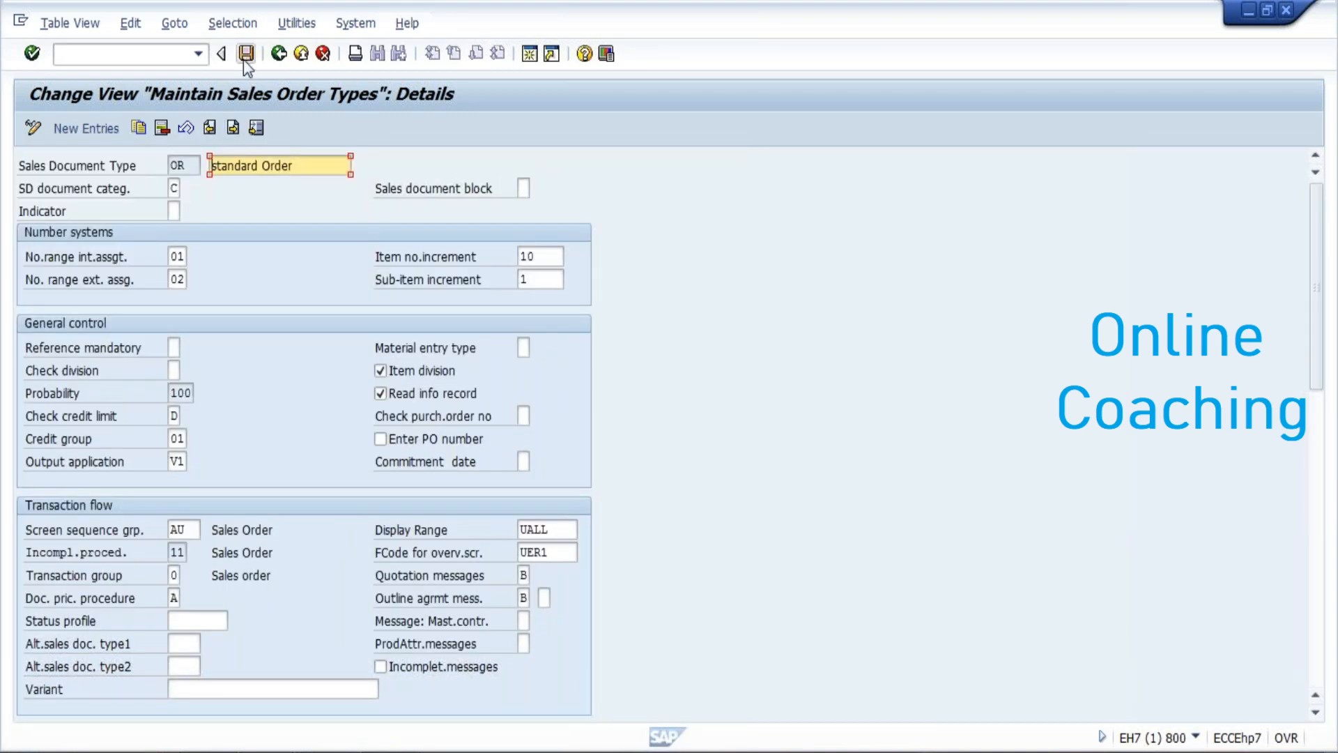
click(244, 60)
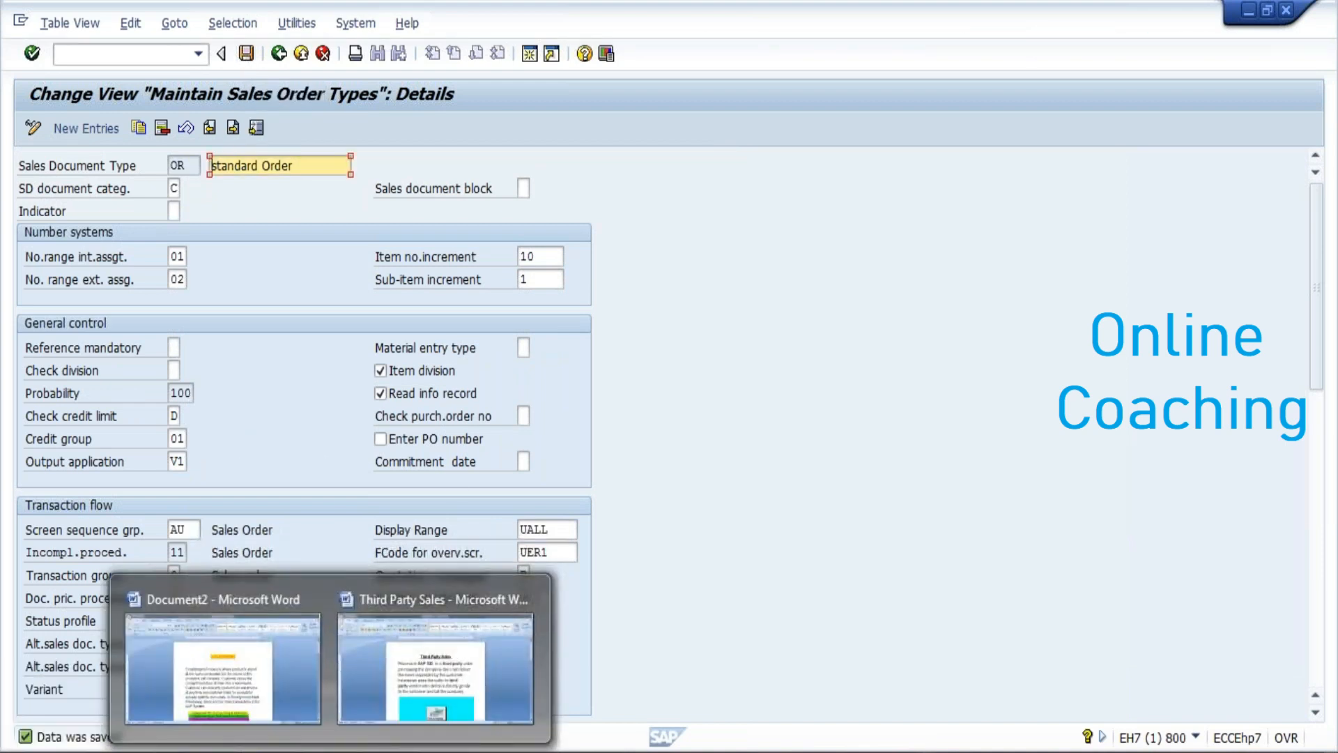
- Open transaction VA01 in a new session and enter BLOR as the order type
click(82, 61)
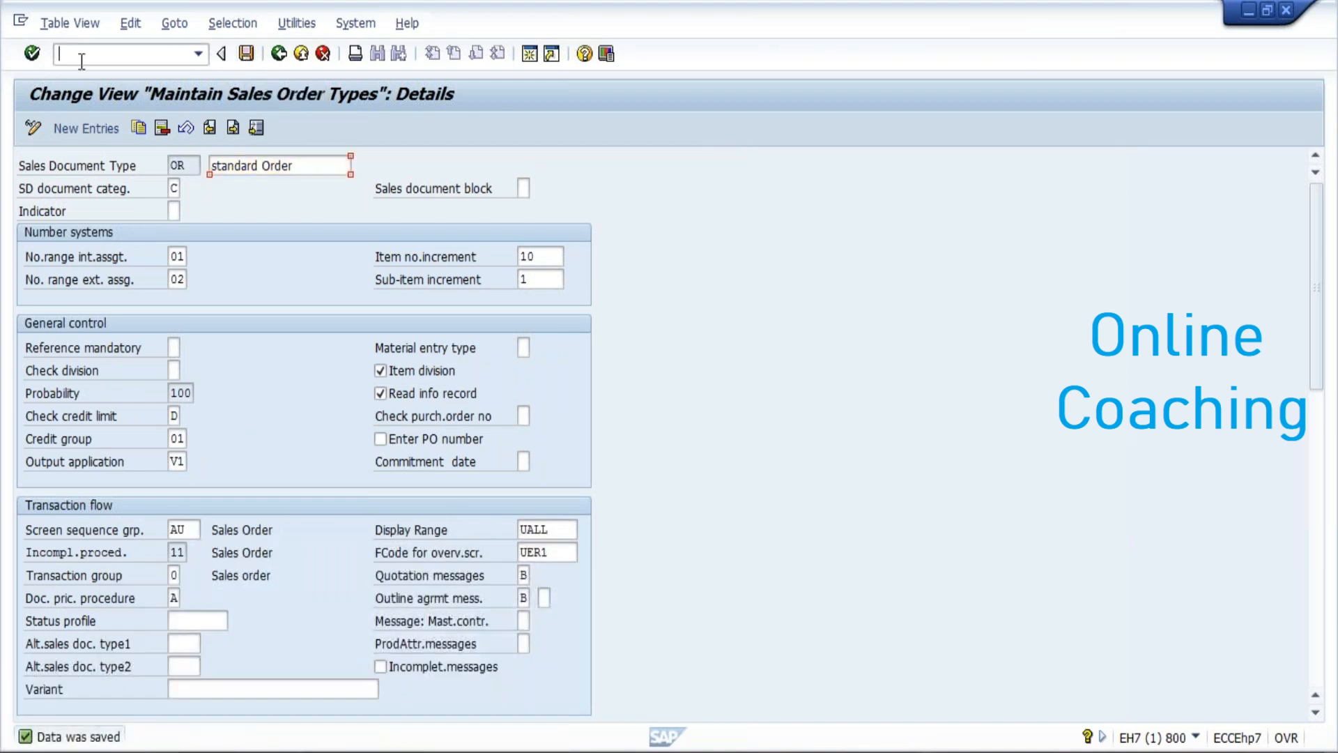
click(549, 55)
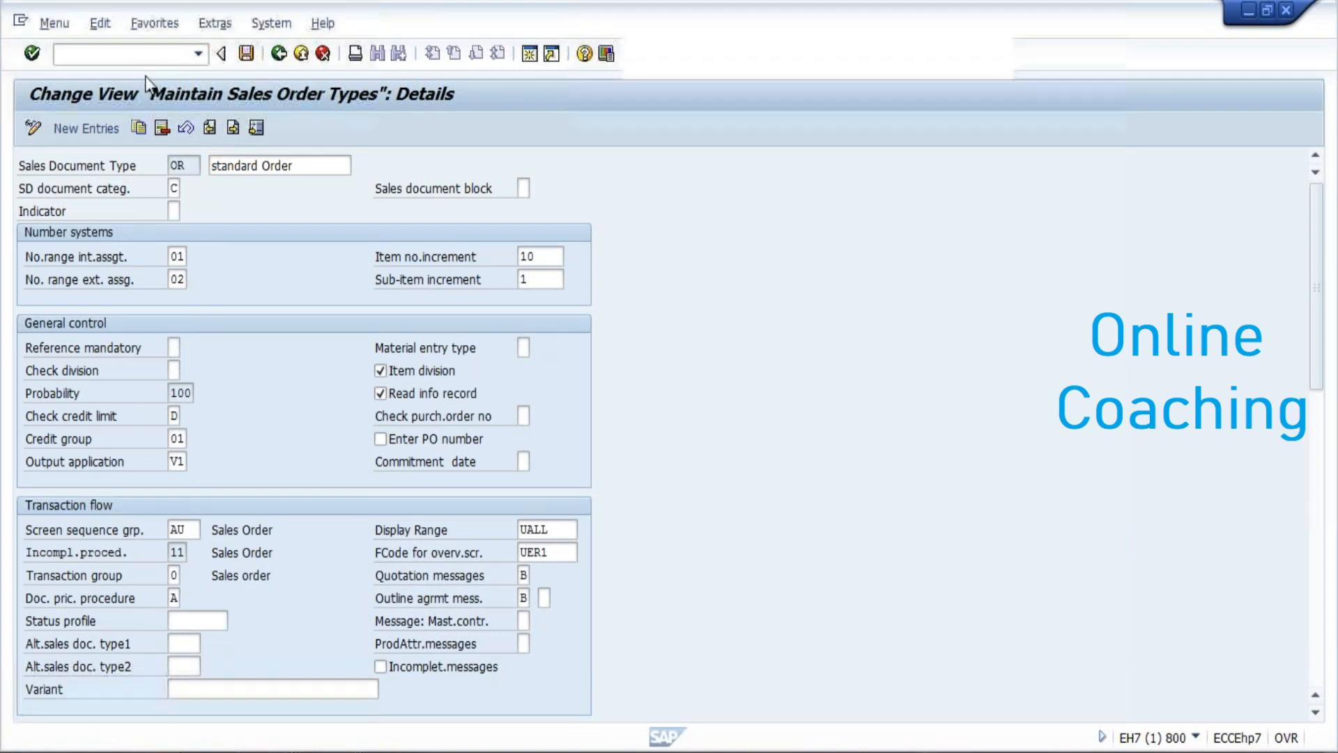
text(VA01)
key(Return)
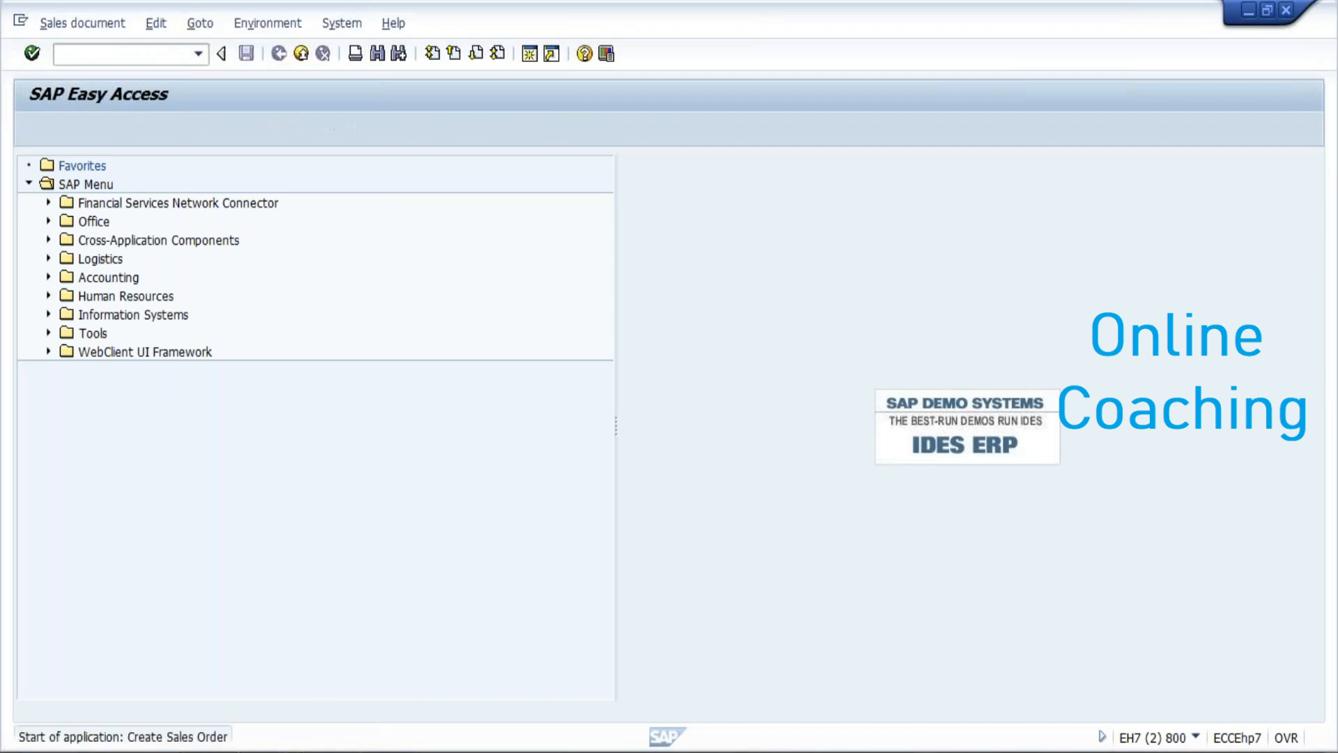
text(BLOR)
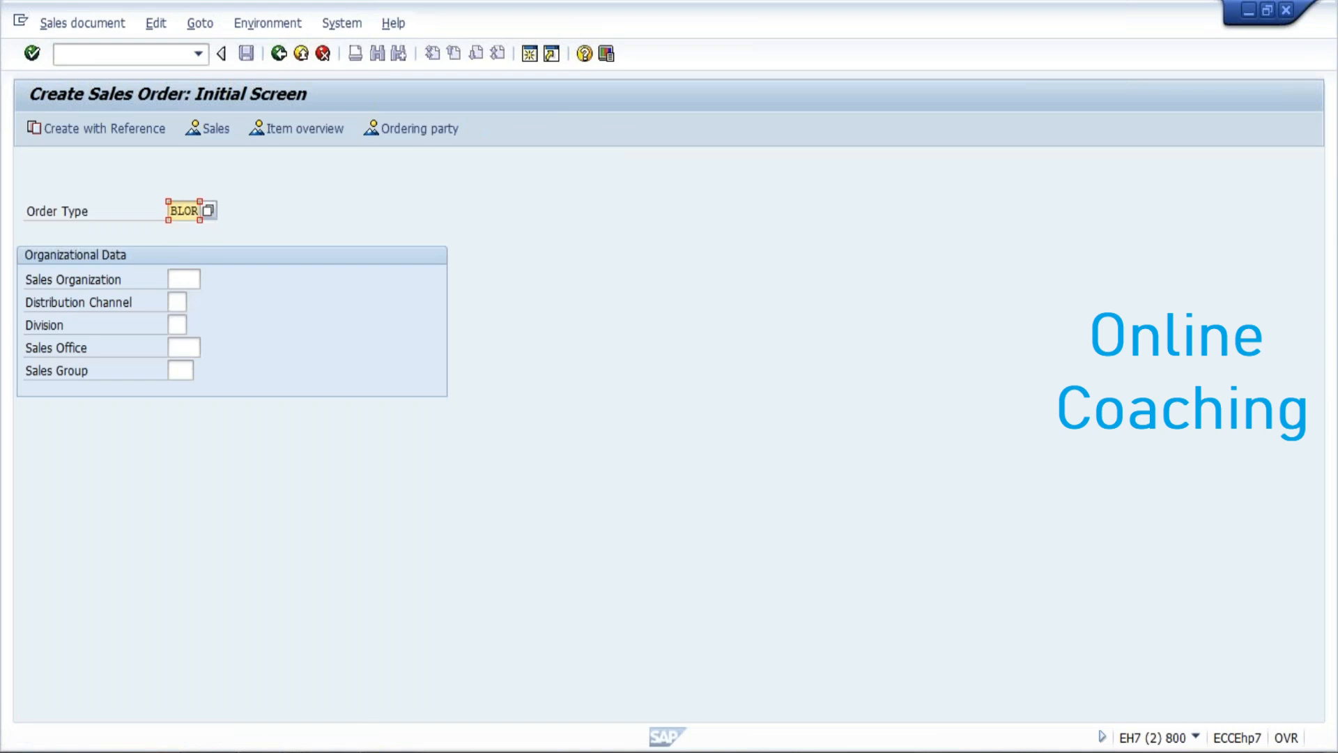
- Switch back to the order type maintenance session, return to the overview and look through the earlier entries
click(314, 683)
click(279, 55)
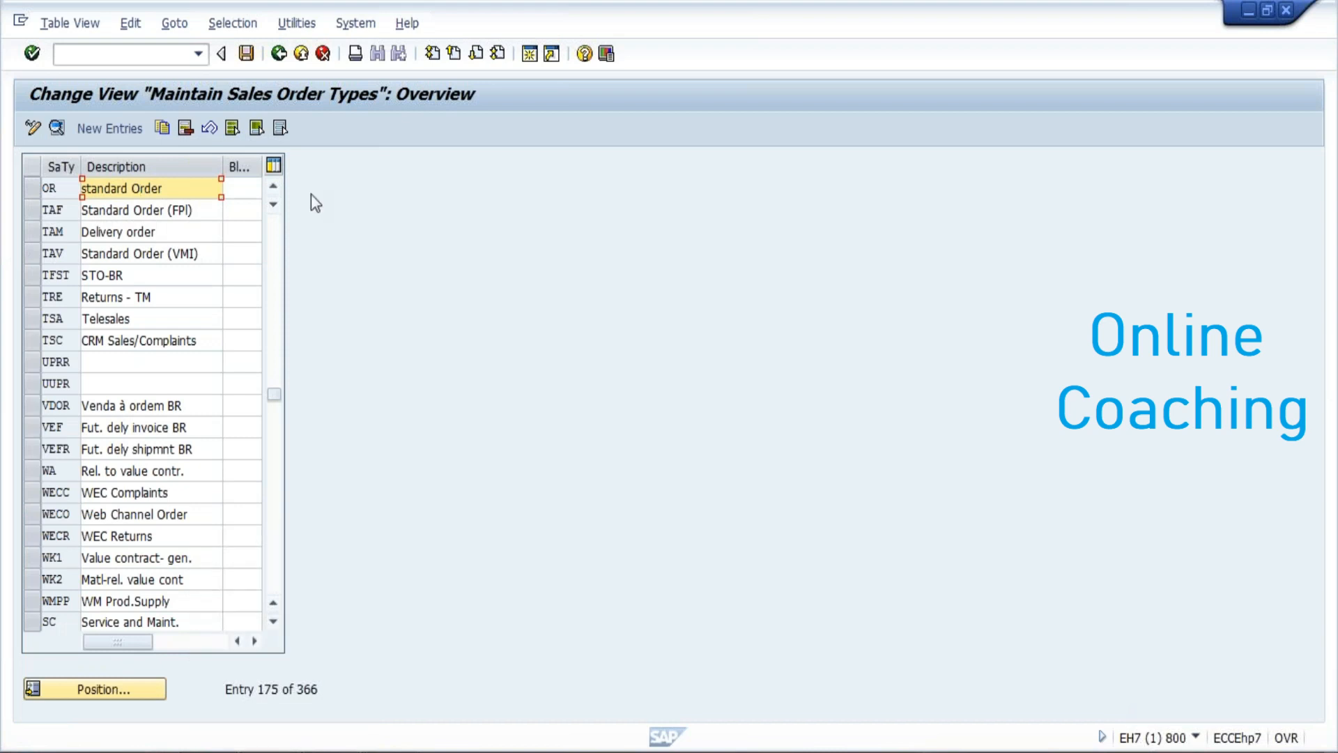
click(275, 247)
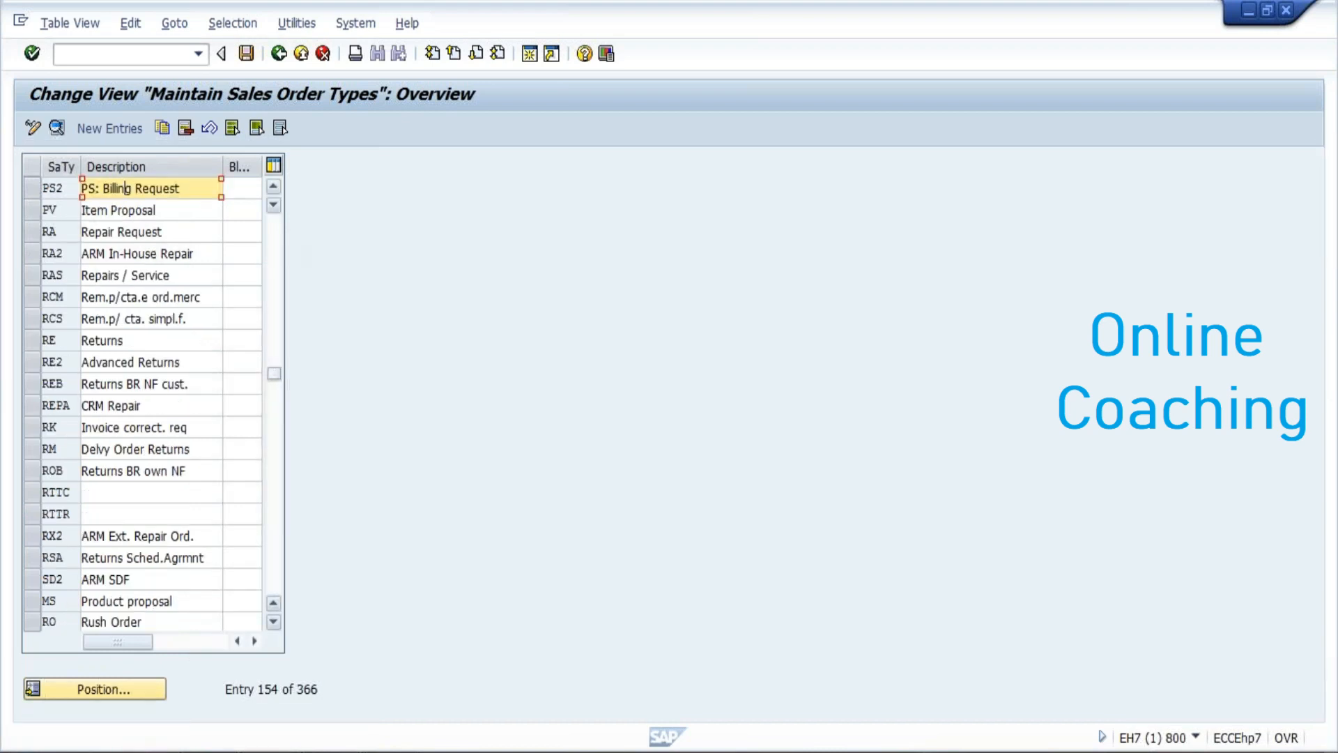
scroll(139, 188, up, 3)
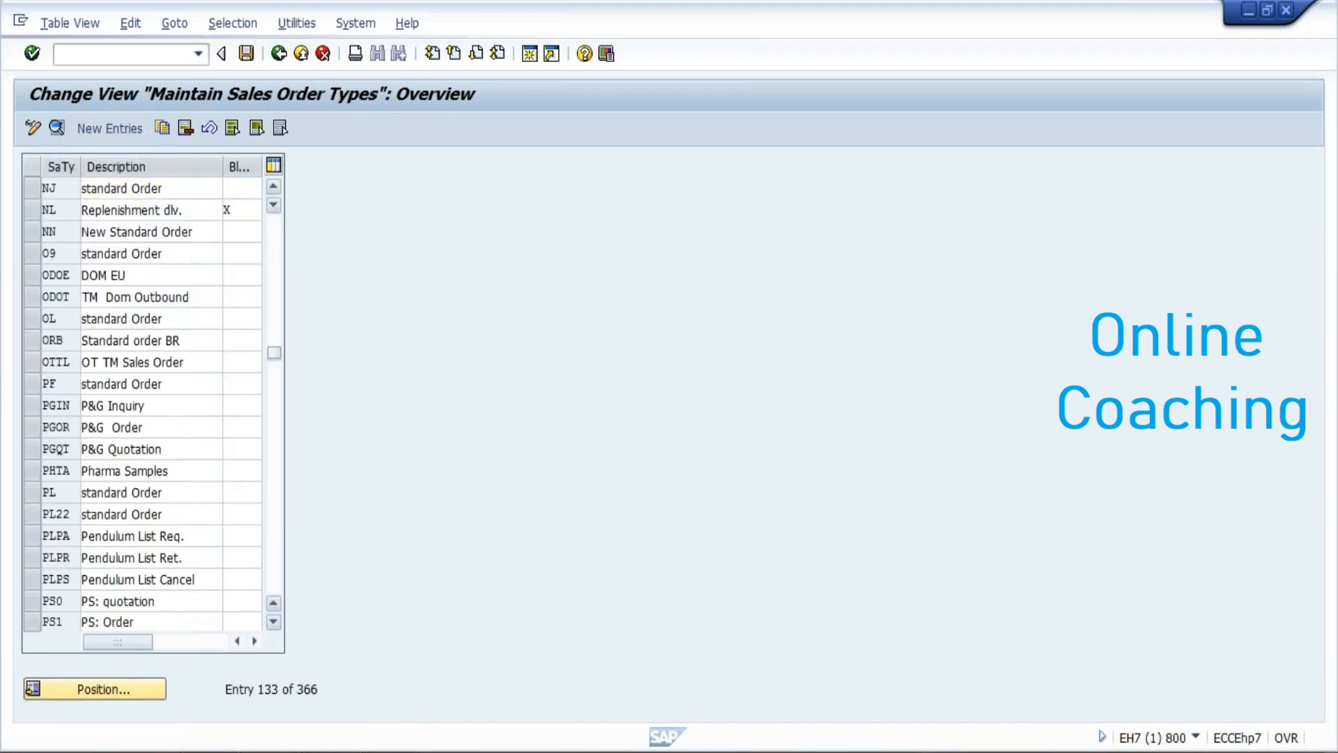
scroll(273, 495, up, 3)
scroll(273, 494, up, 3)
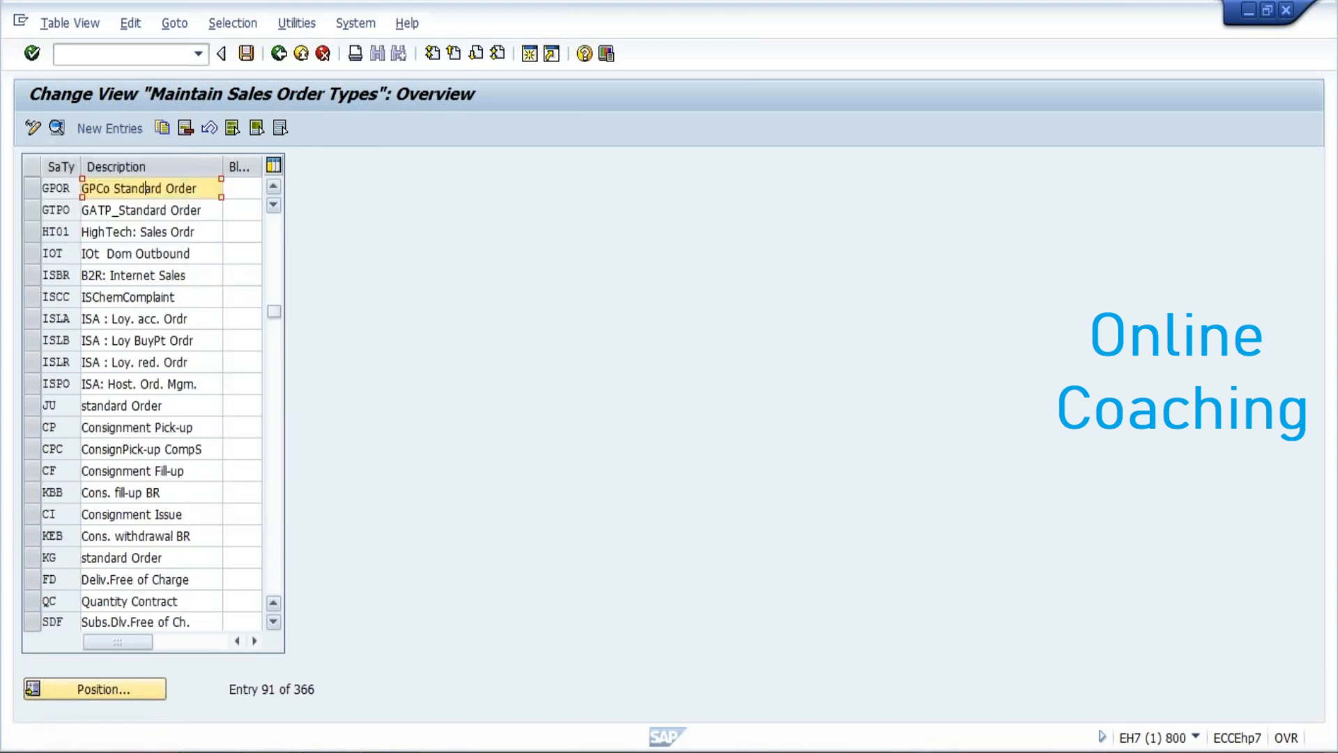
- Position the sales order type list at BLOR and open the details of BELITA ORDER
click(95, 680)
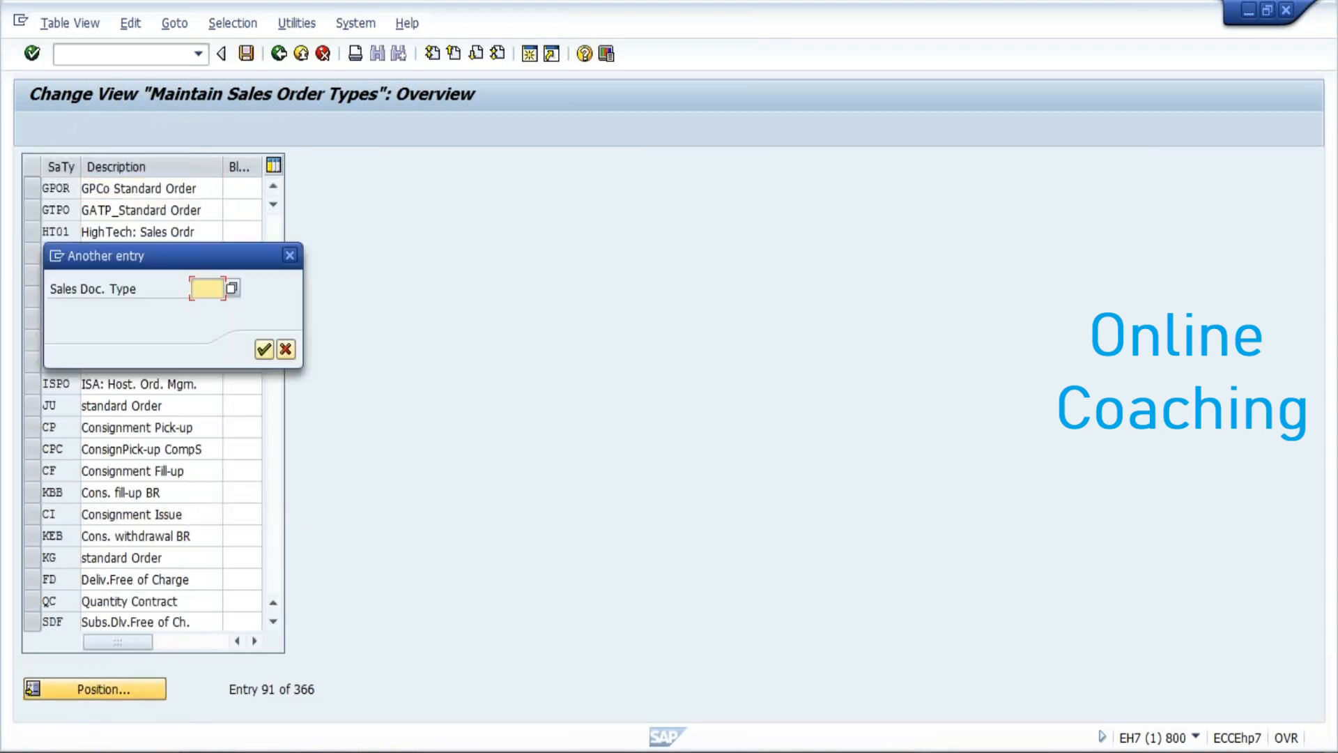
text(BLOR)
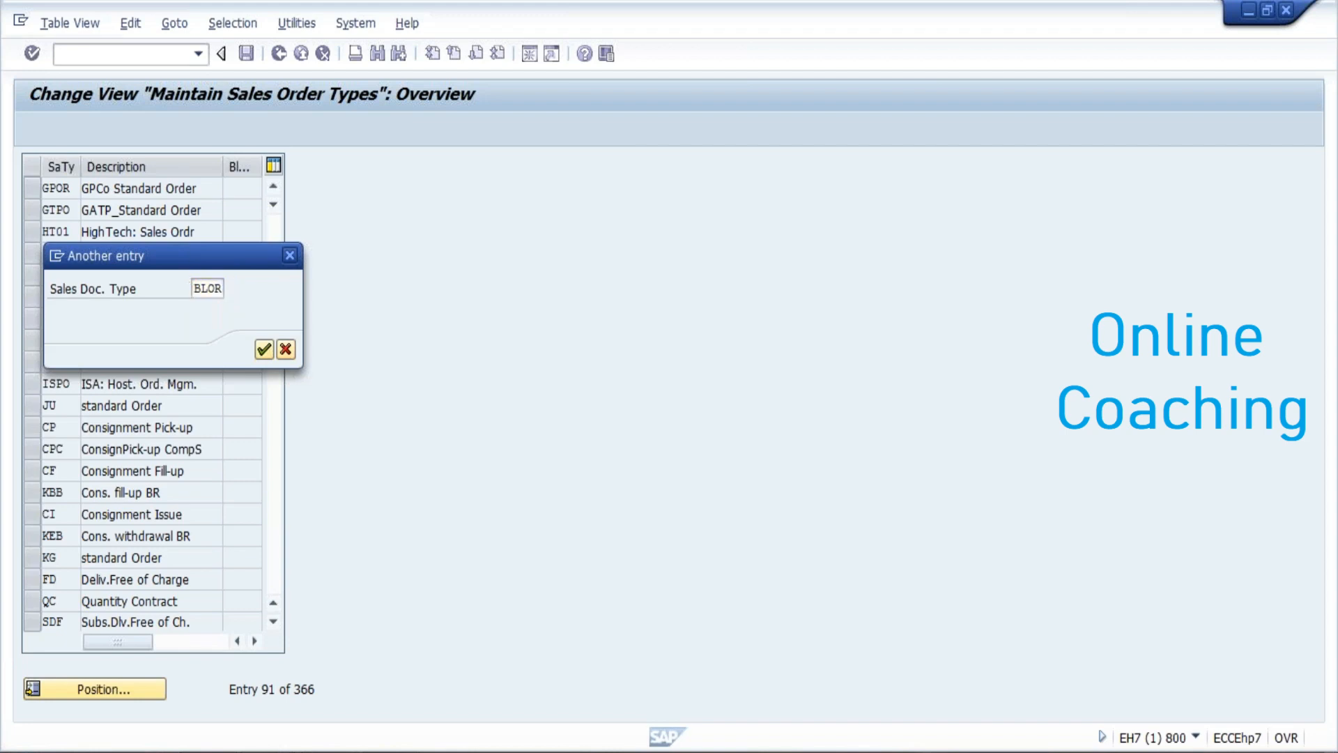
key(Return)
click(198, 54)
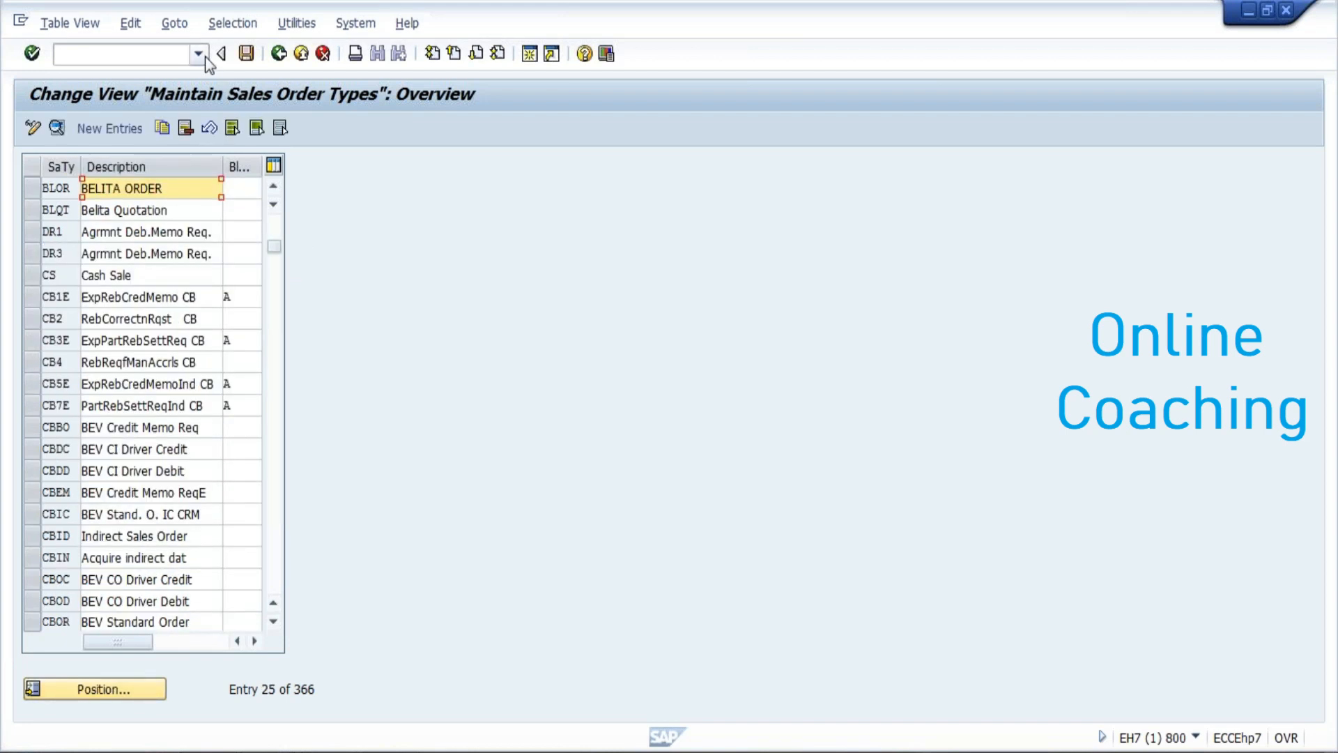
click(438, 270)
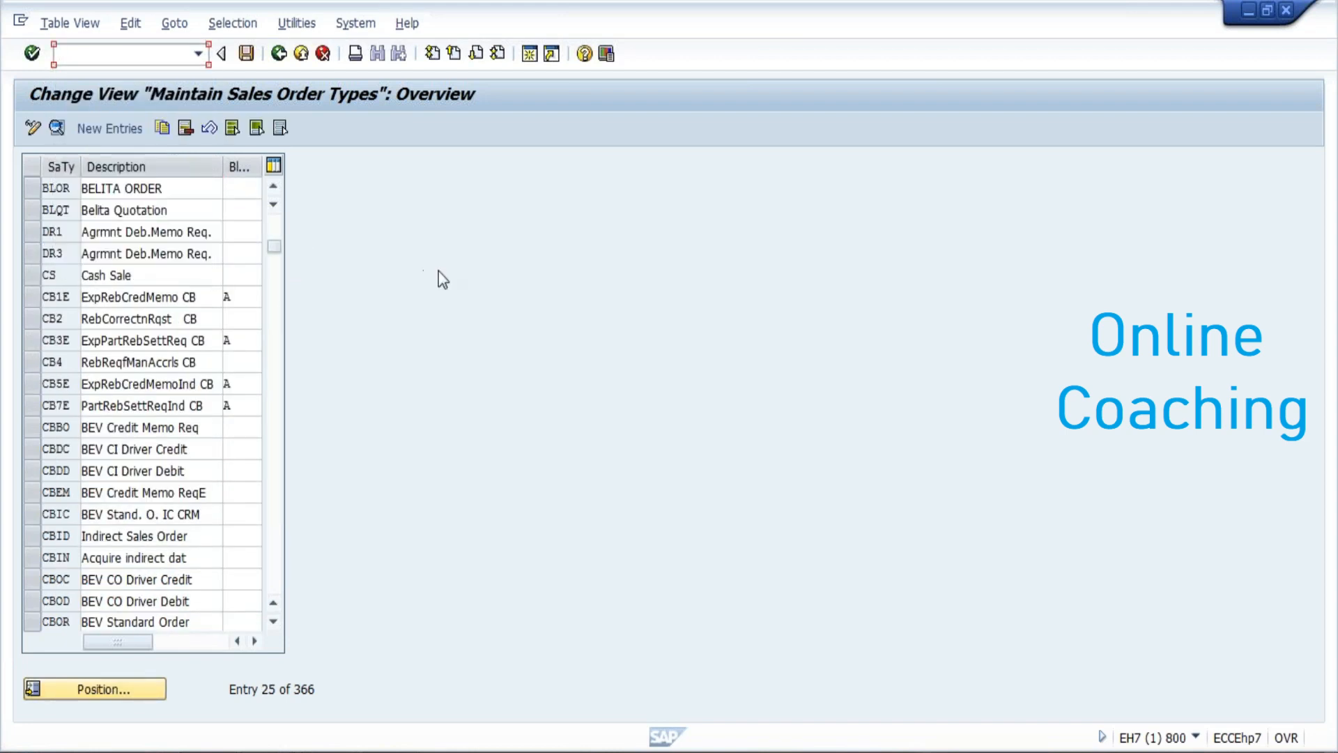
double_click(150, 190)
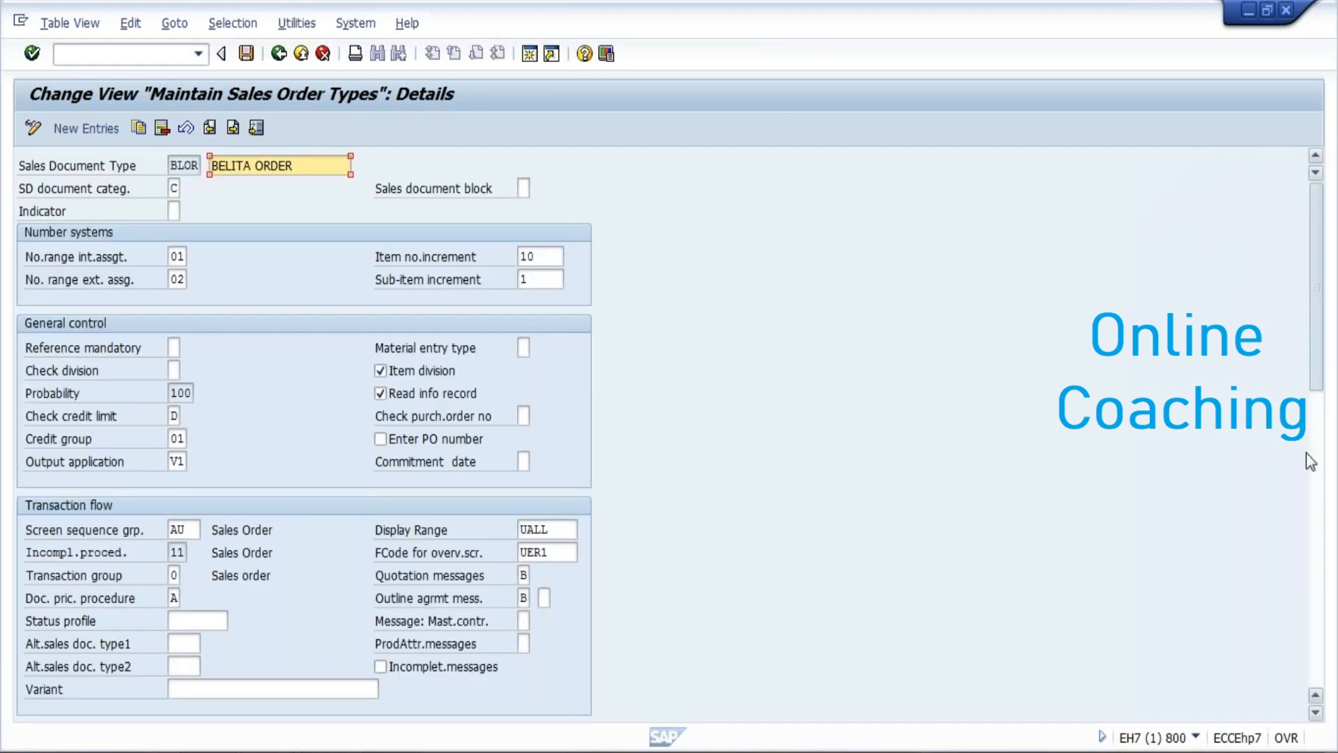
- Set the shipping conditions of order type BLOR to 56 from the list of possible entries
scroll(1311, 462, down, 5)
click(177, 401)
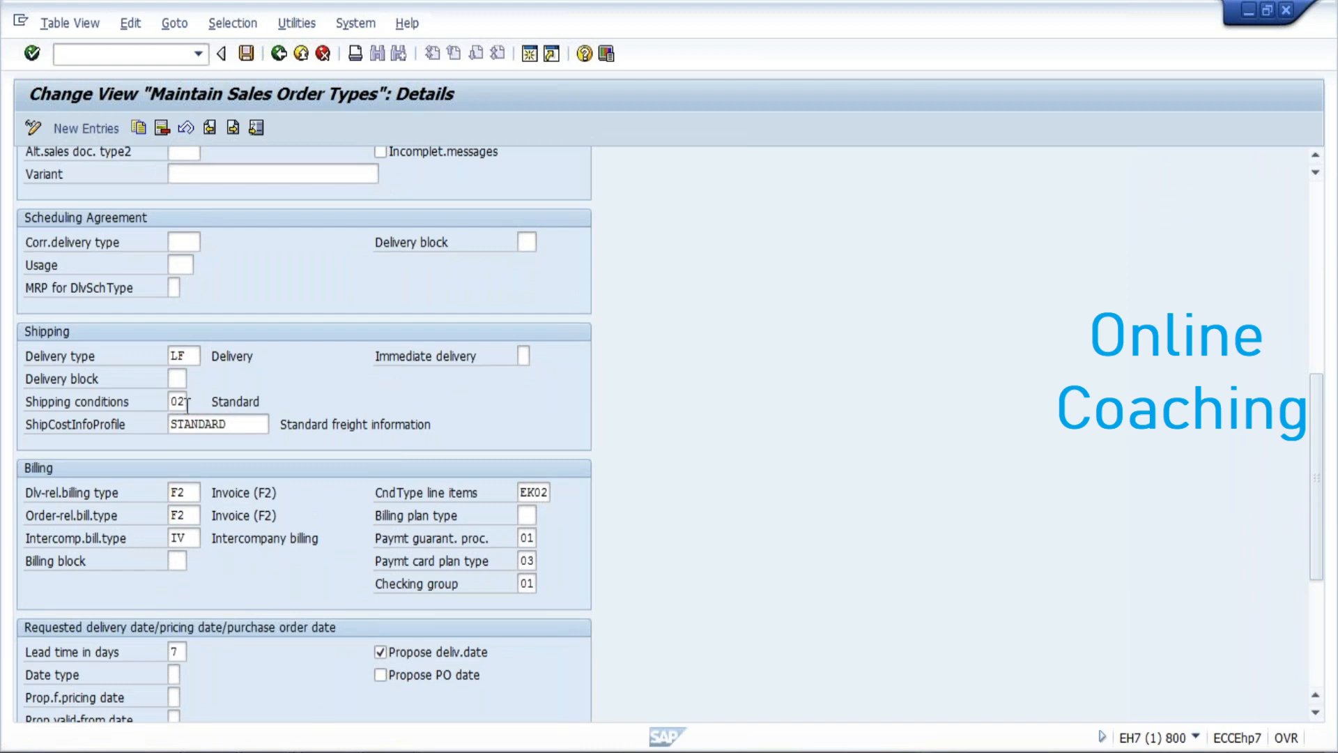
drag(185, 402, 159, 397)
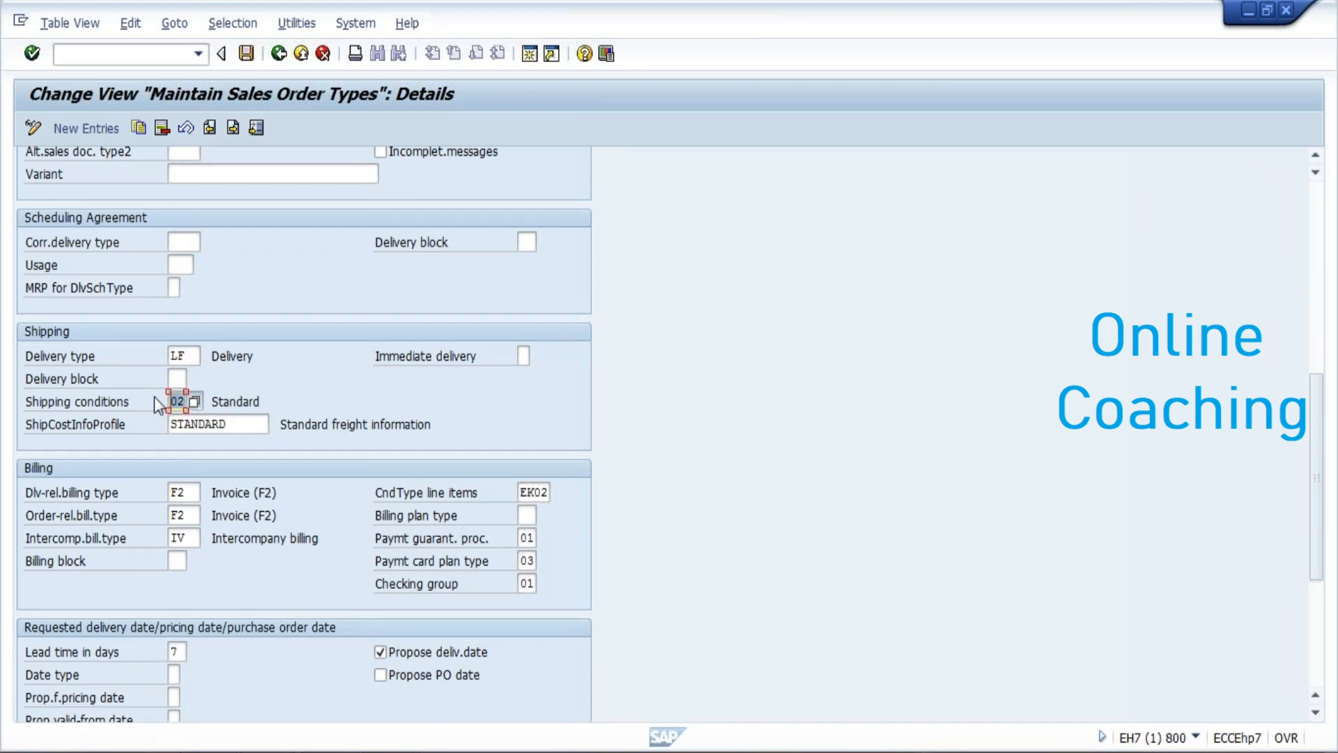
click(195, 402)
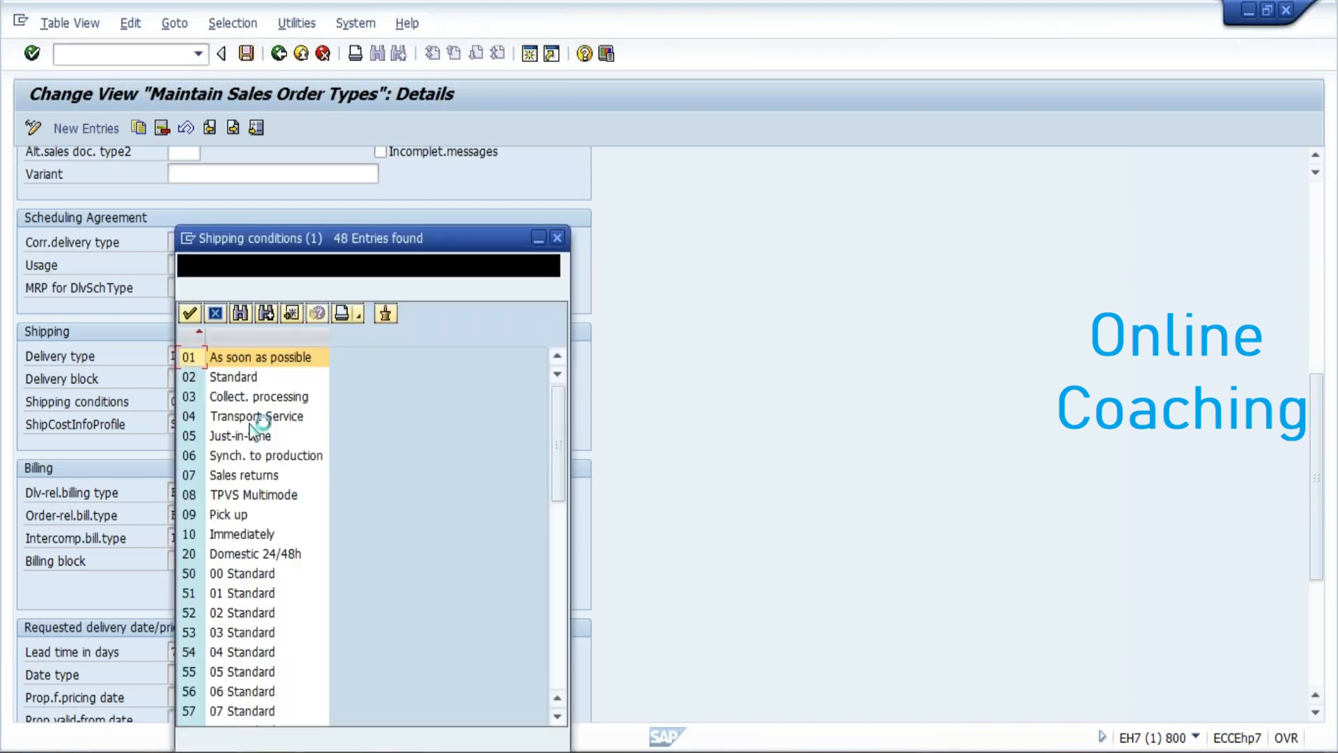
click(244, 690)
double_click(243, 690)
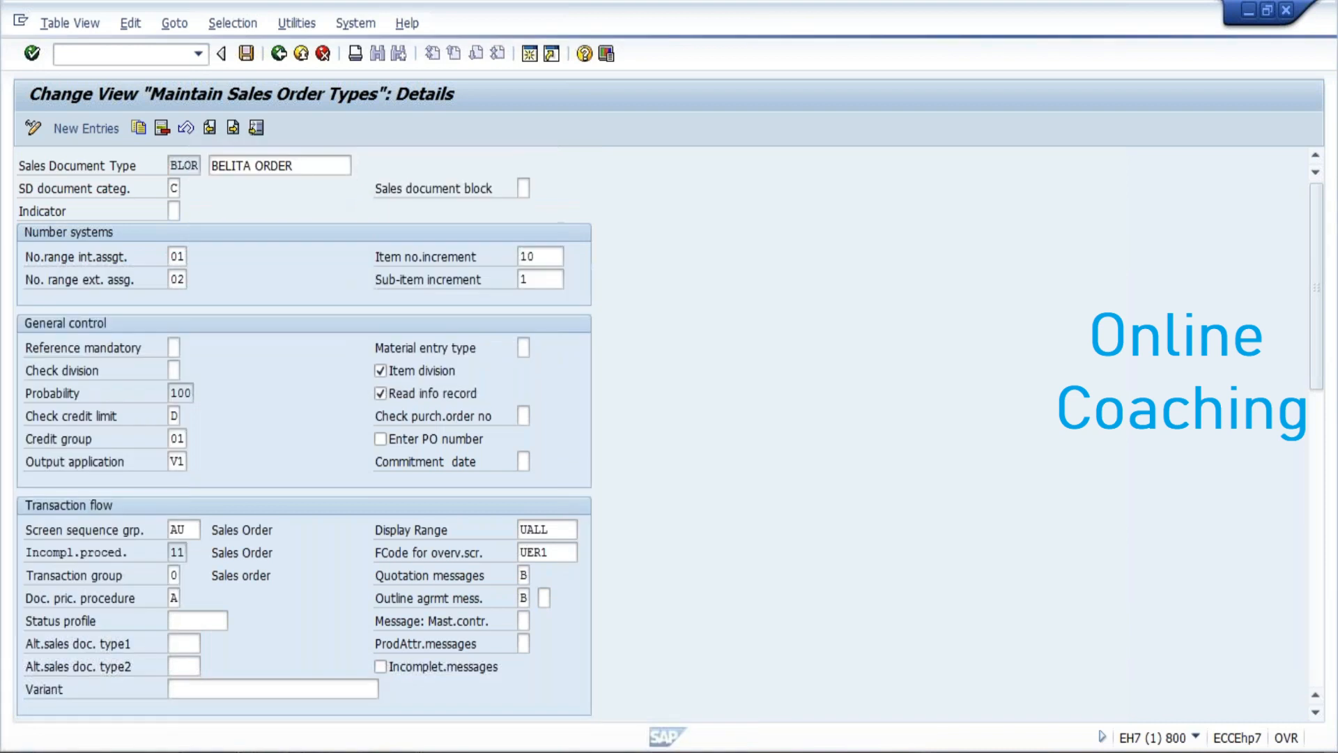
- Set the shipping conditions of order type BLOR to 02, save the change and review the shipping section
drag(1321, 382, 1320, 423)
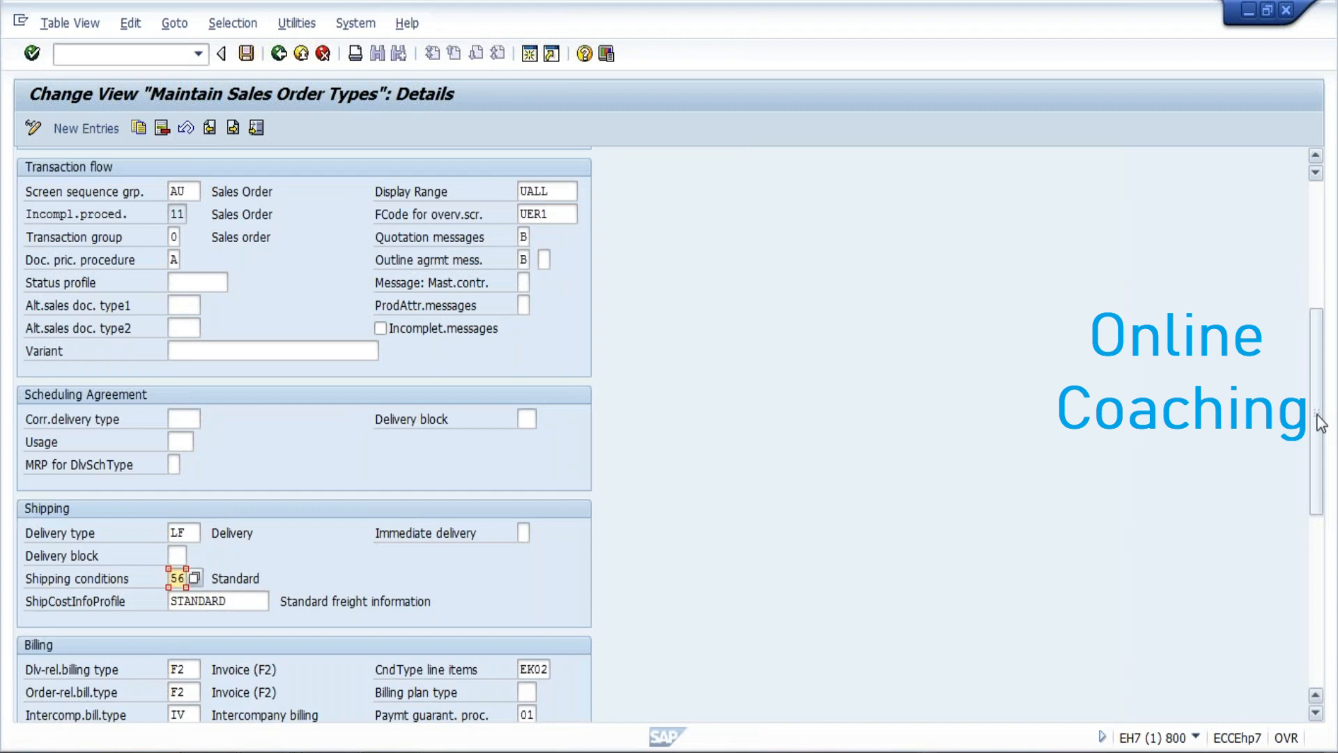
key(Delete)
key(Delete)
text(02)
click(1317, 415)
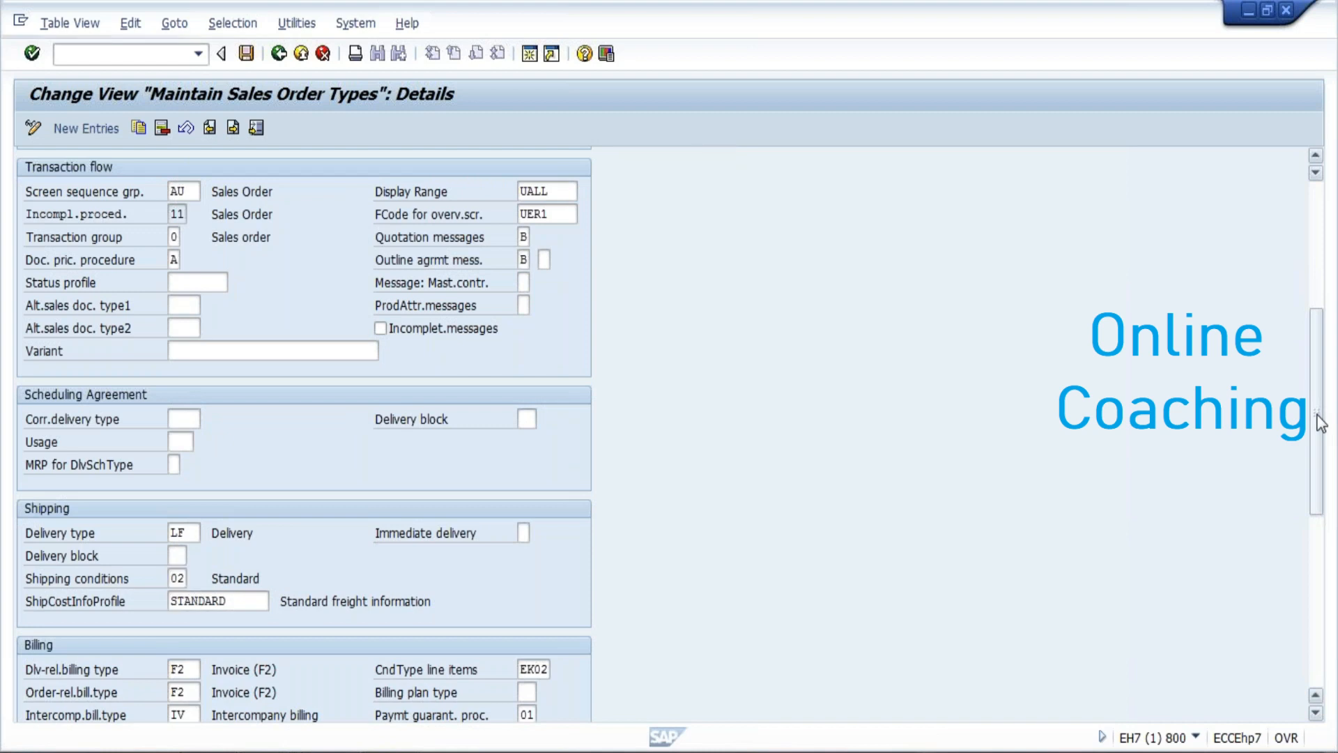
drag(1317, 417, 1317, 289)
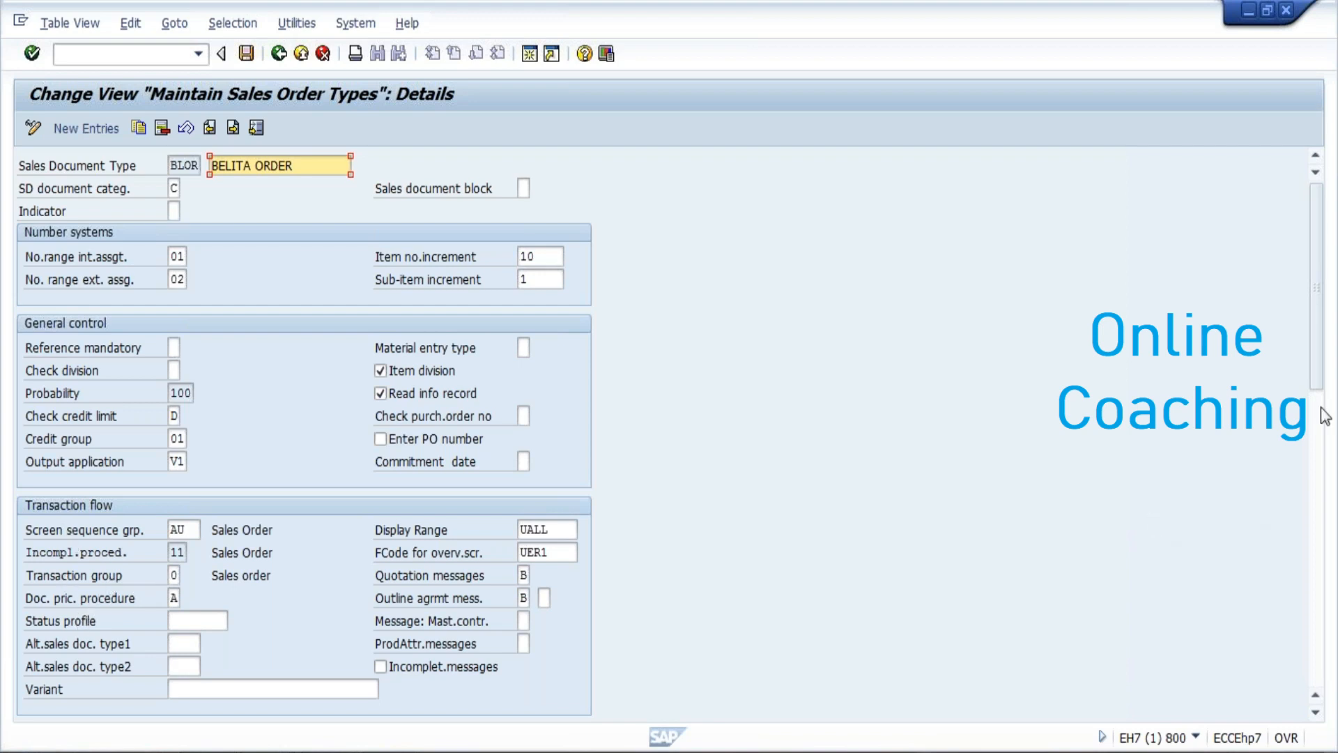
scroll(1316, 447, down, 5)
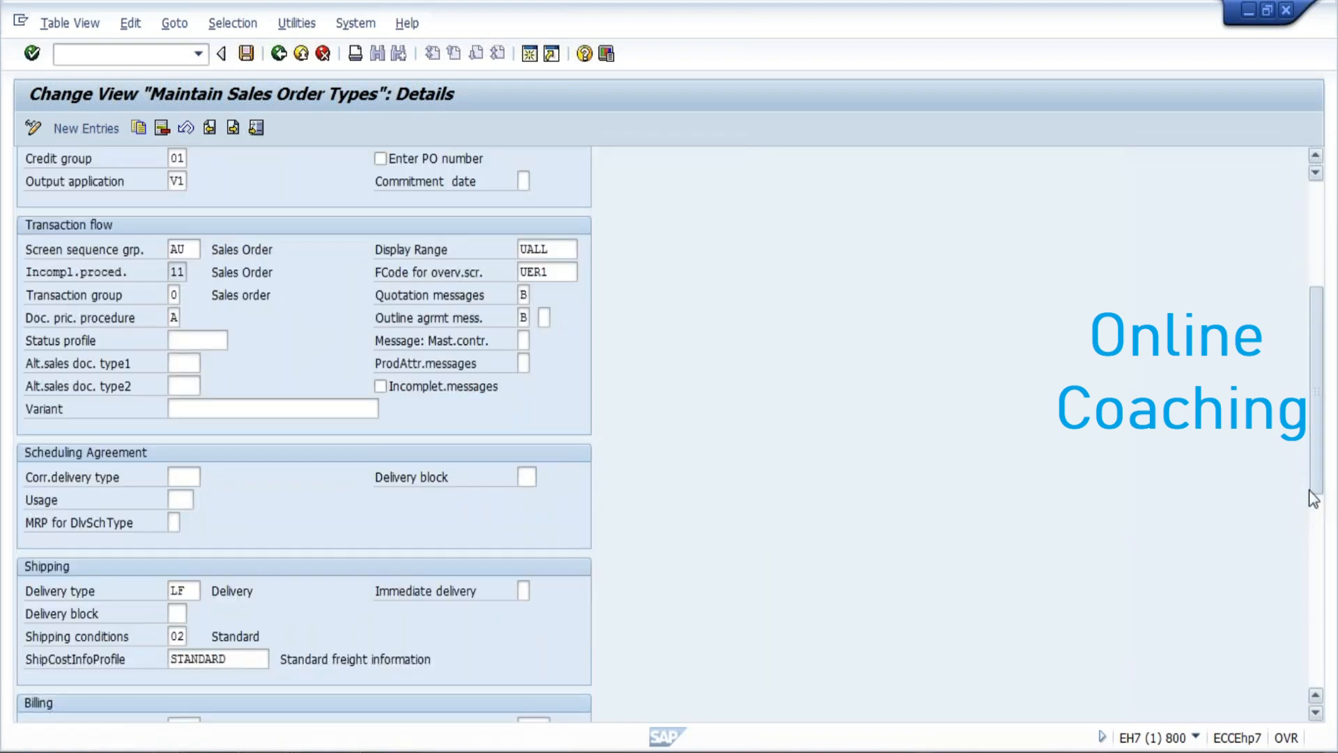
double_click(173, 540)
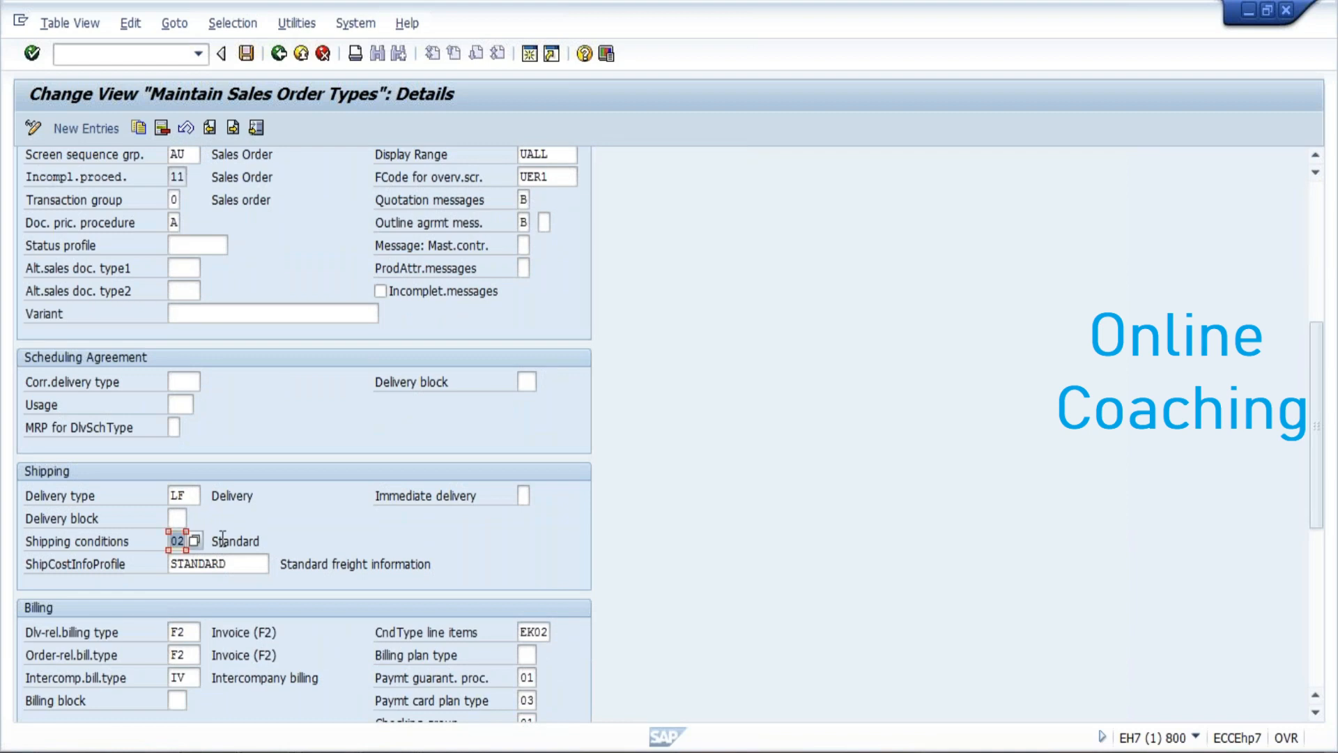
click(253, 57)
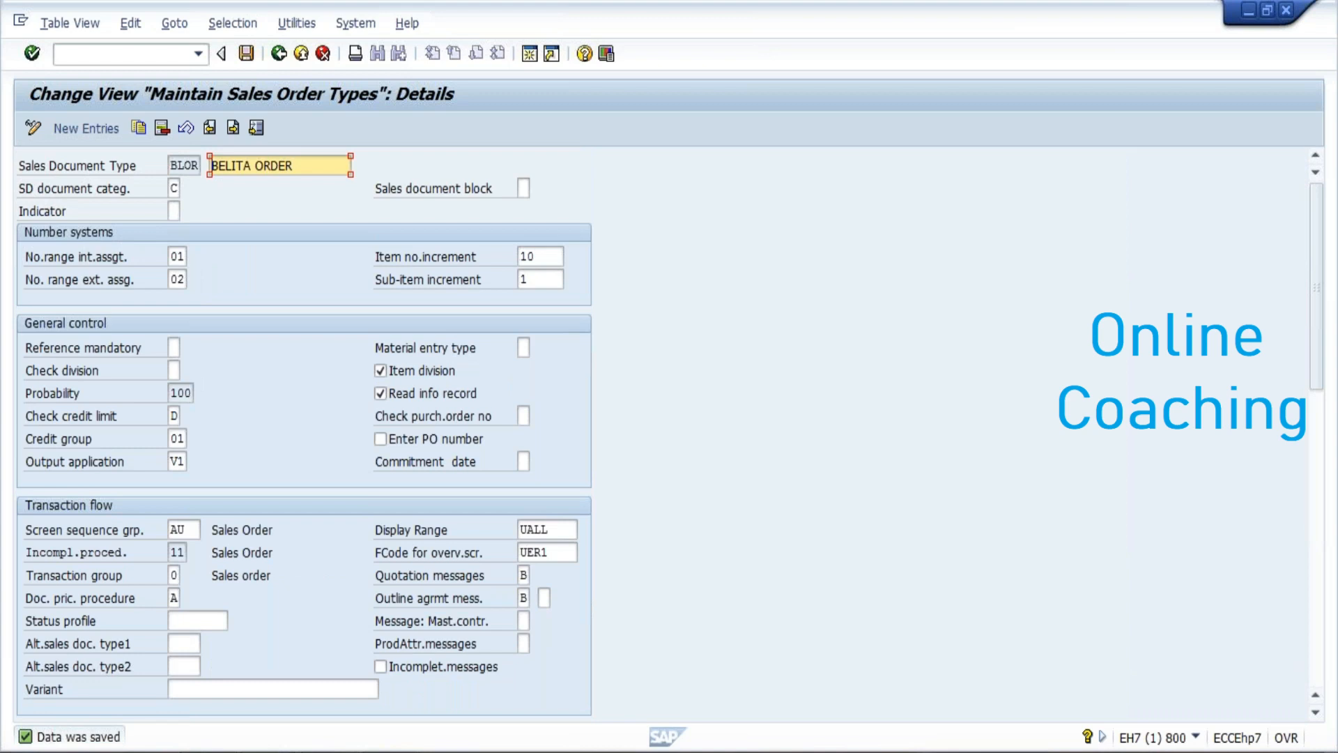
click(1318, 623)
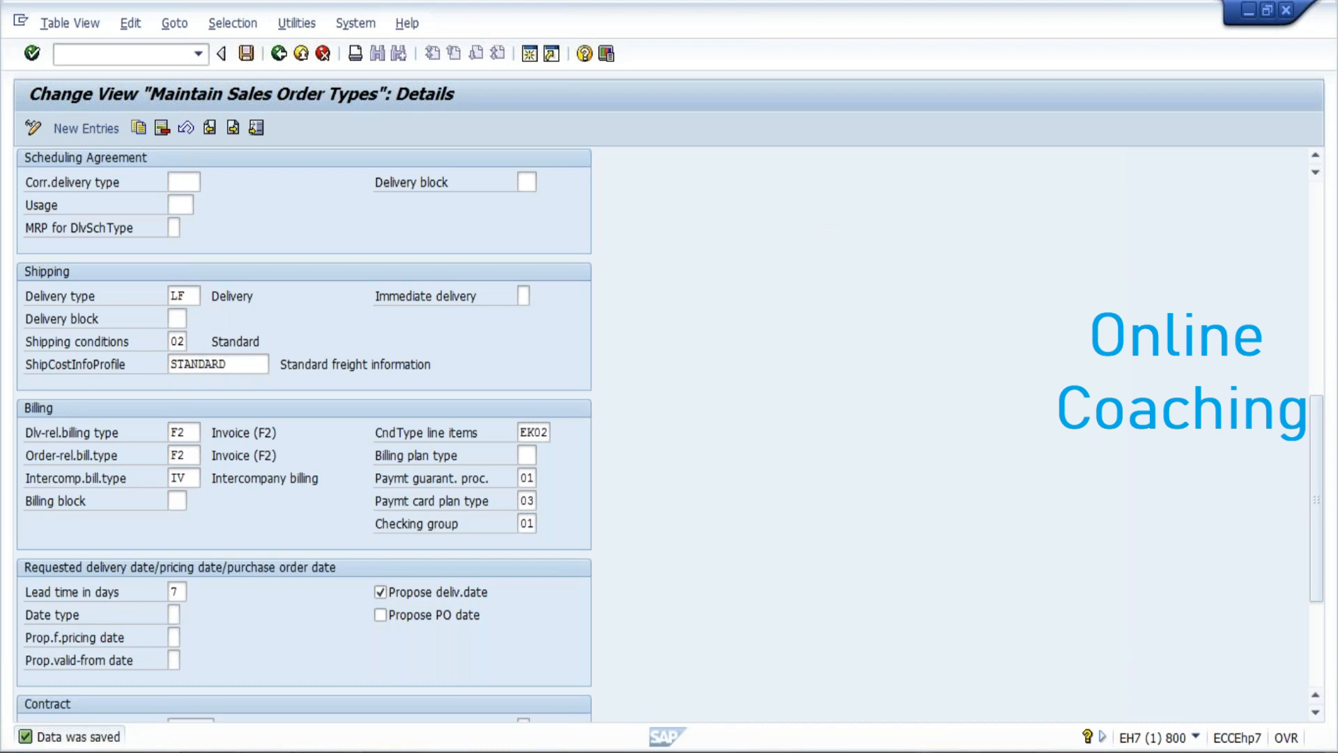
- Switch to the Third Party Sales document in Word and read through the process description
click(330, 751)
click(403, 666)
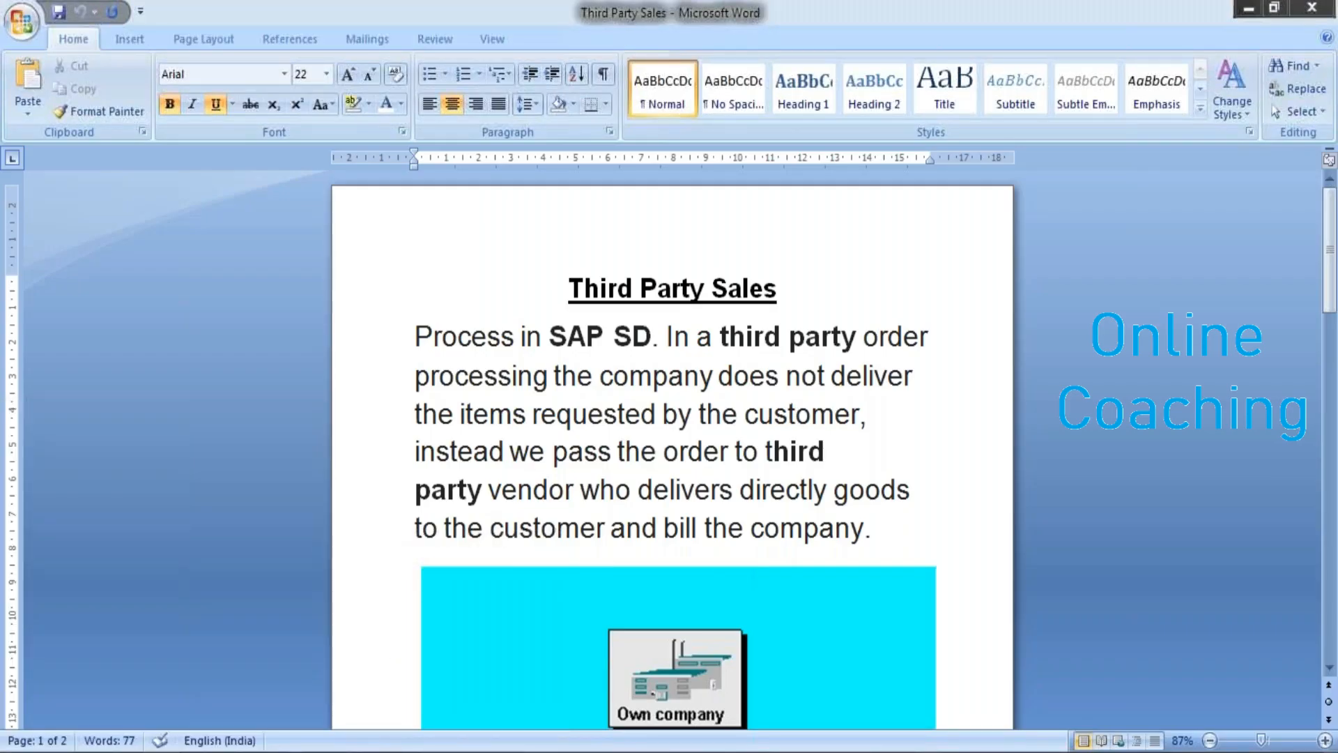
key(Down)
key(Down)
key(Down)
key(Down)
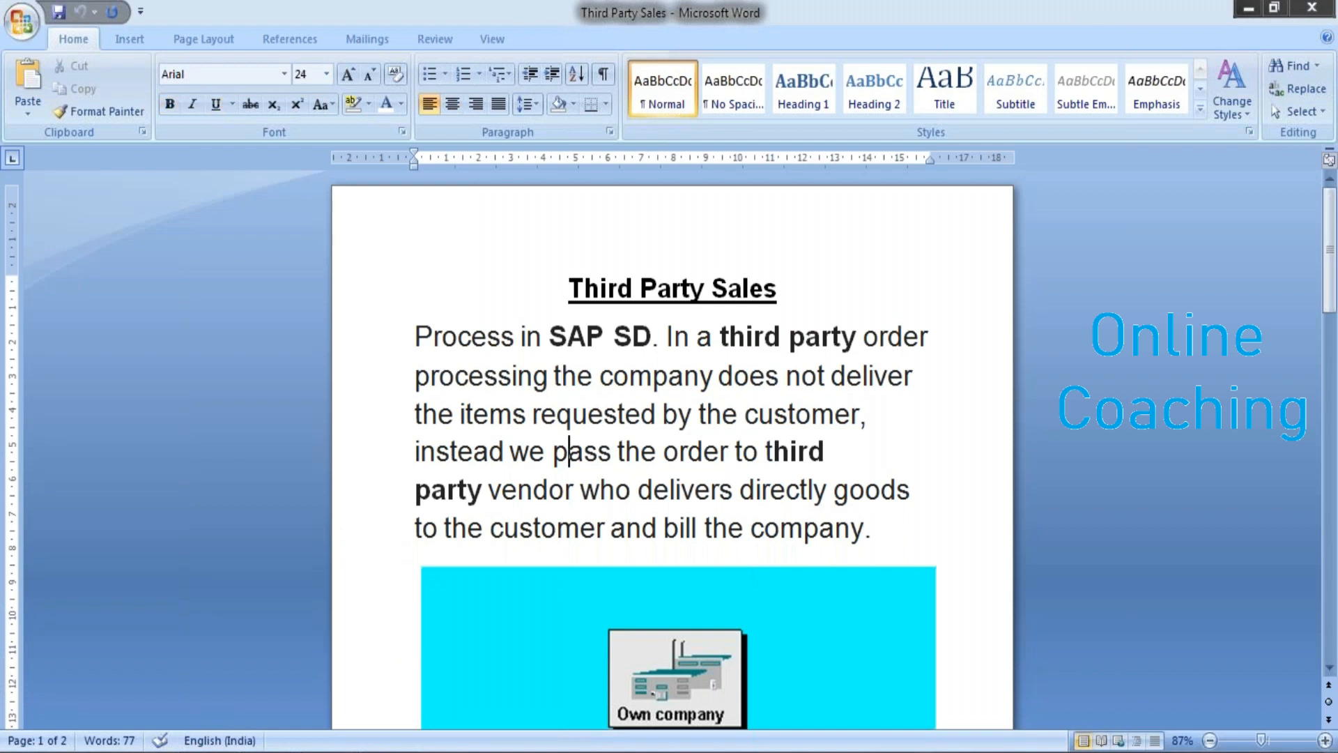
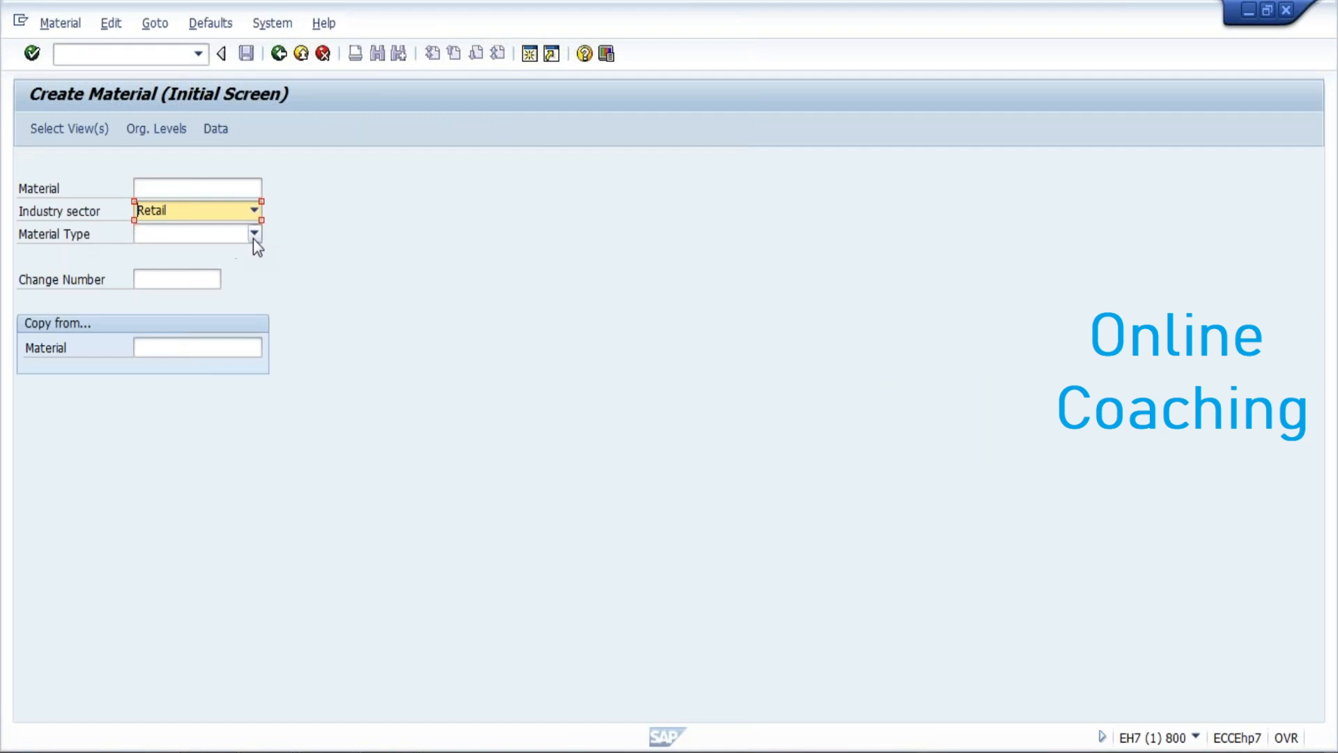
- Choose Trading goods as the material type for the new retail material
key(h)
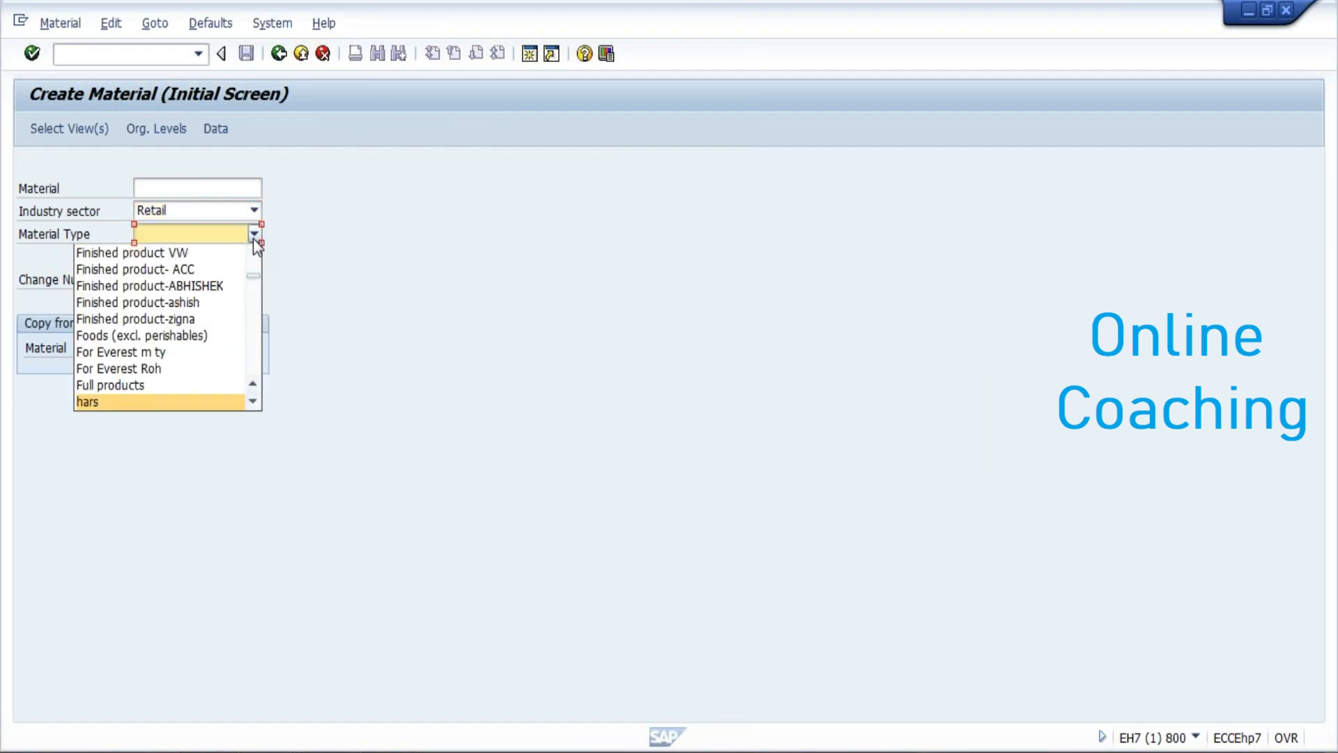
scroll(161, 349, down, 10)
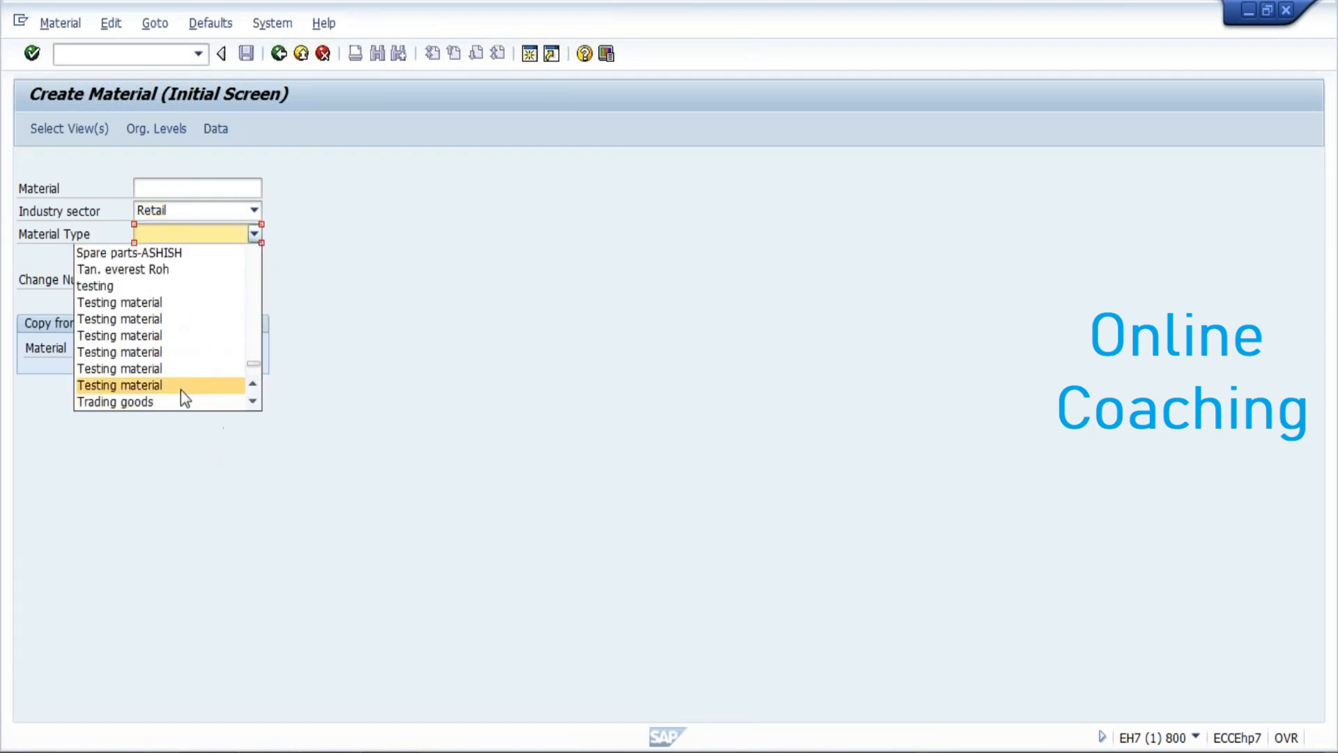
click(176, 403)
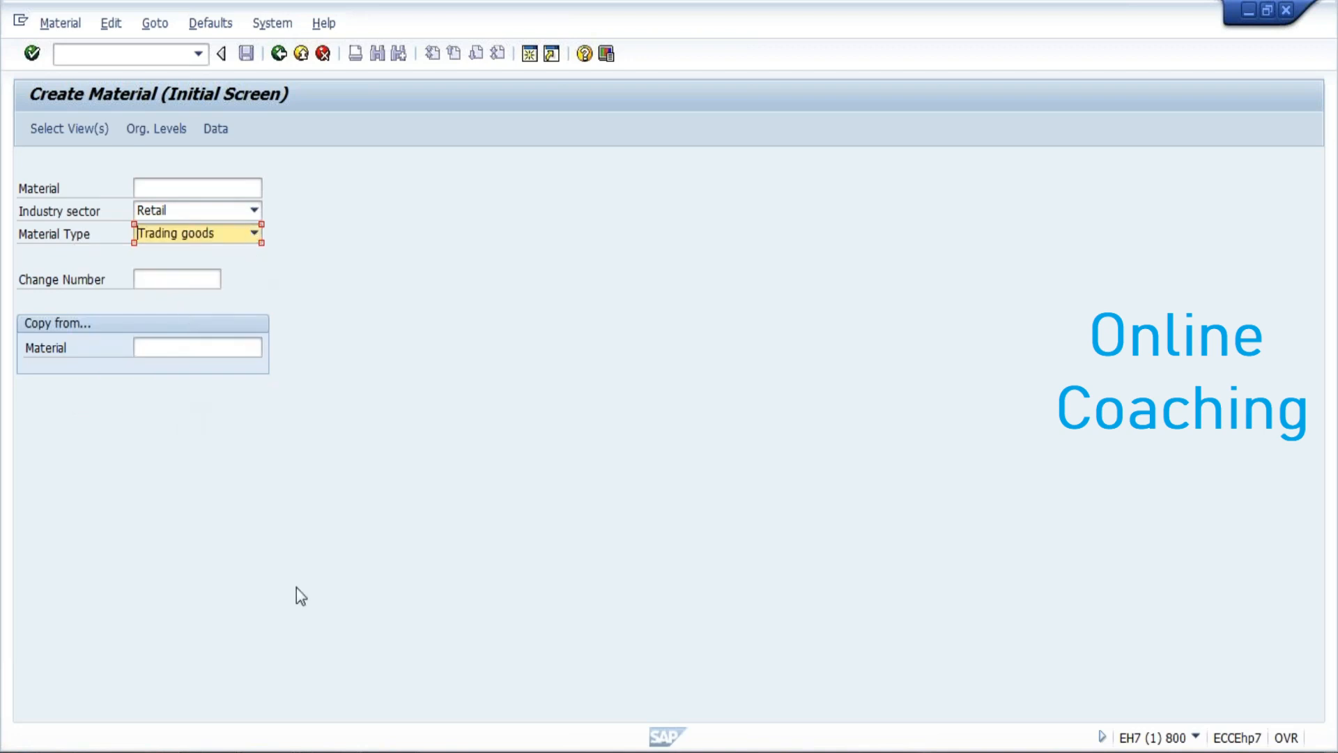
- Check the HAWA material type code in the Third Party Sales document and return to the material creation screen
mouse_move(421, 718)
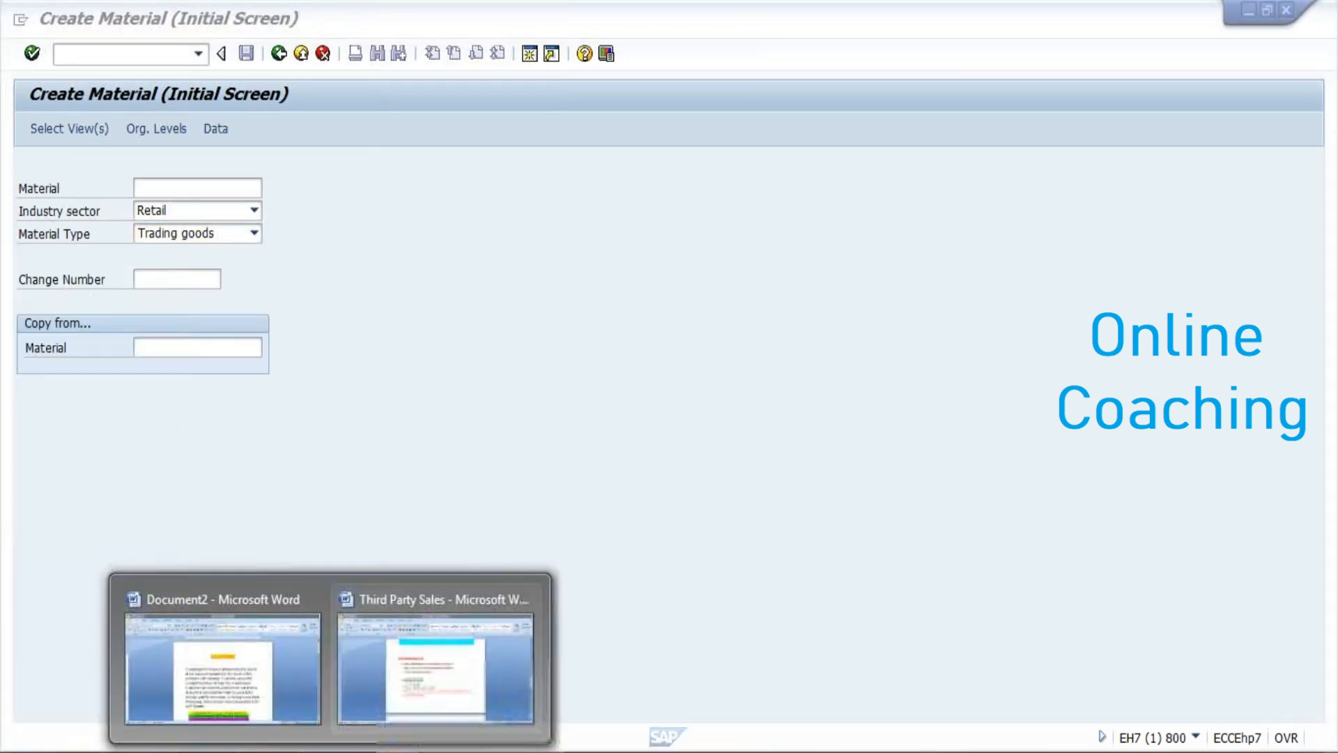
click(410, 676)
drag(582, 366, 632, 364)
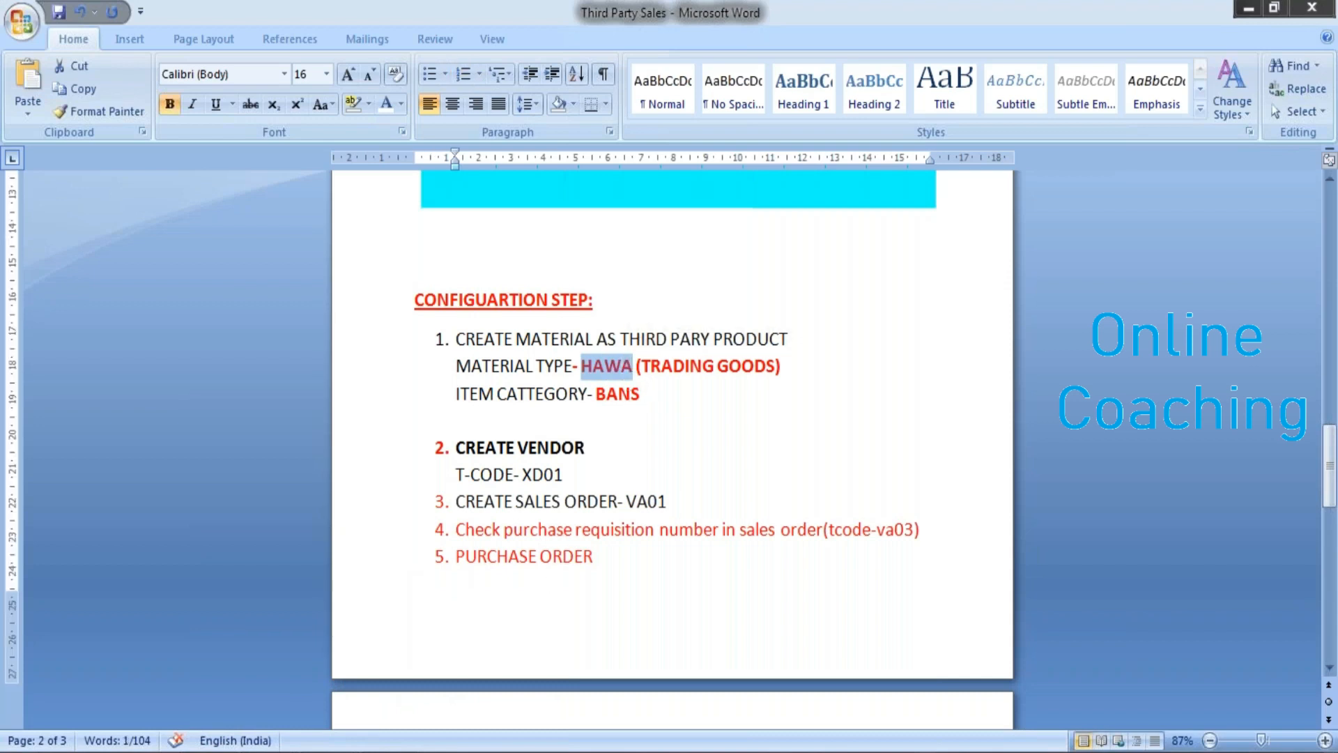
click(388, 701)
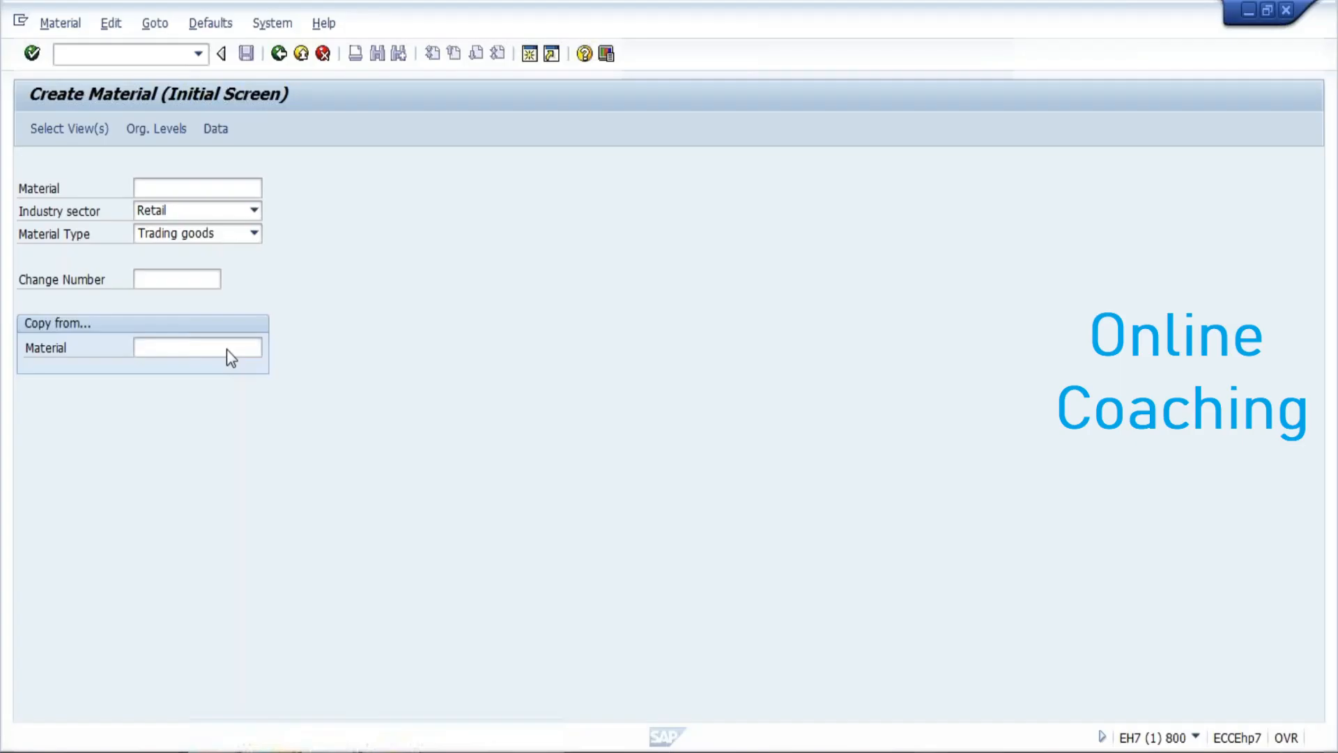
- Open transaction OMS2 in a new session and find and select material type HAWA in the overview
click(532, 60)
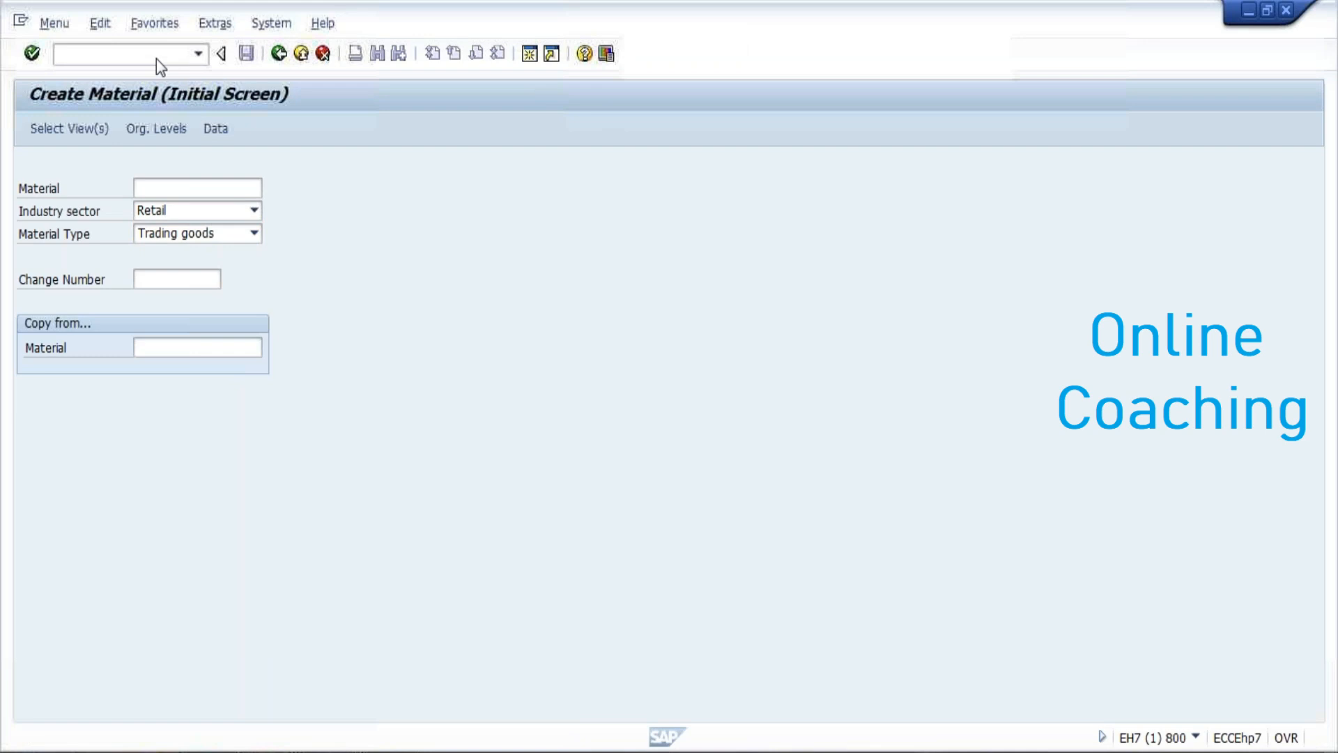
text(OMS2)
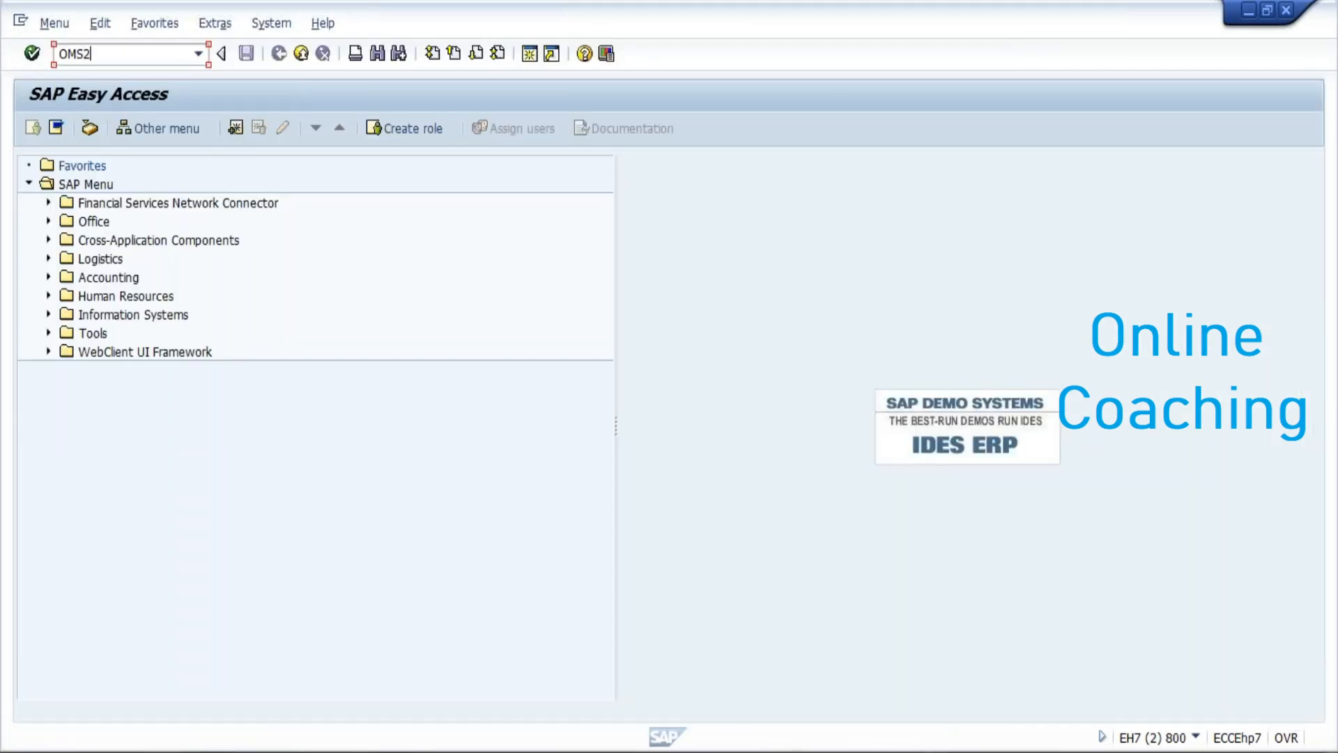
key(Return)
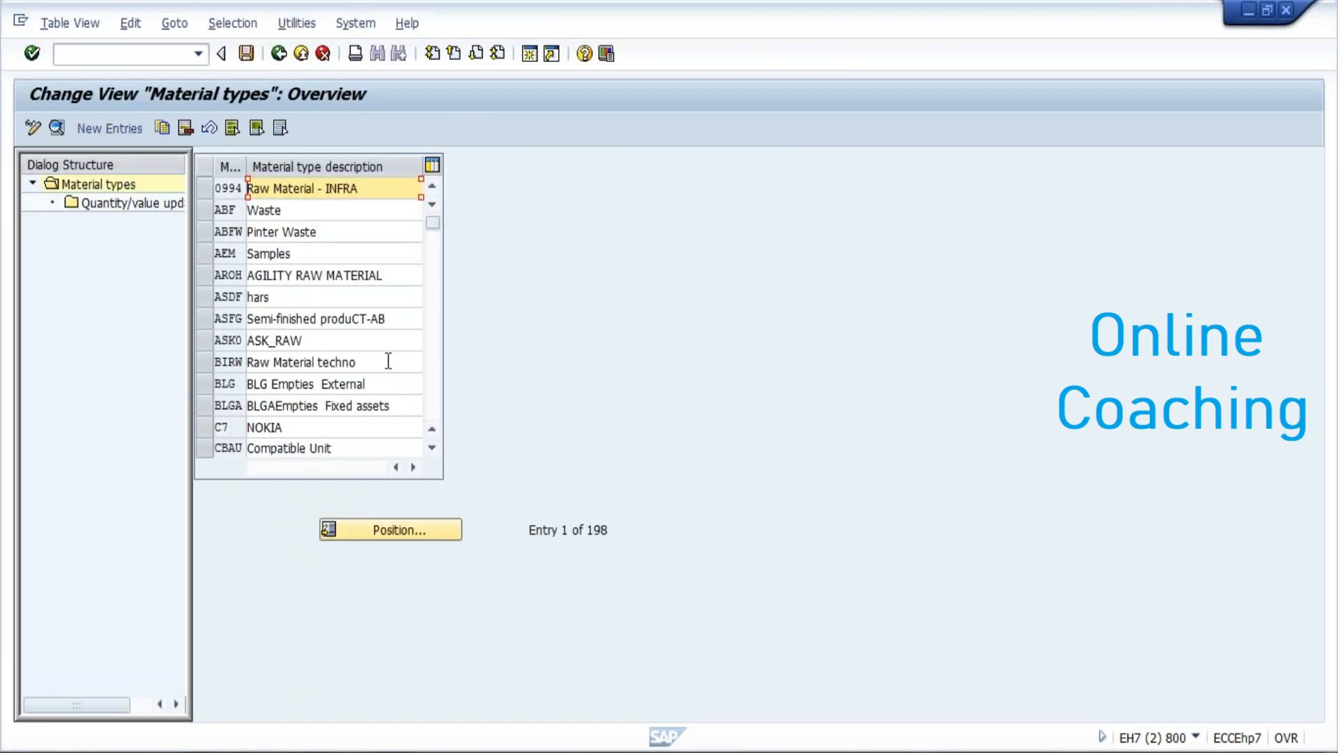
click(432, 395)
click(432, 395)
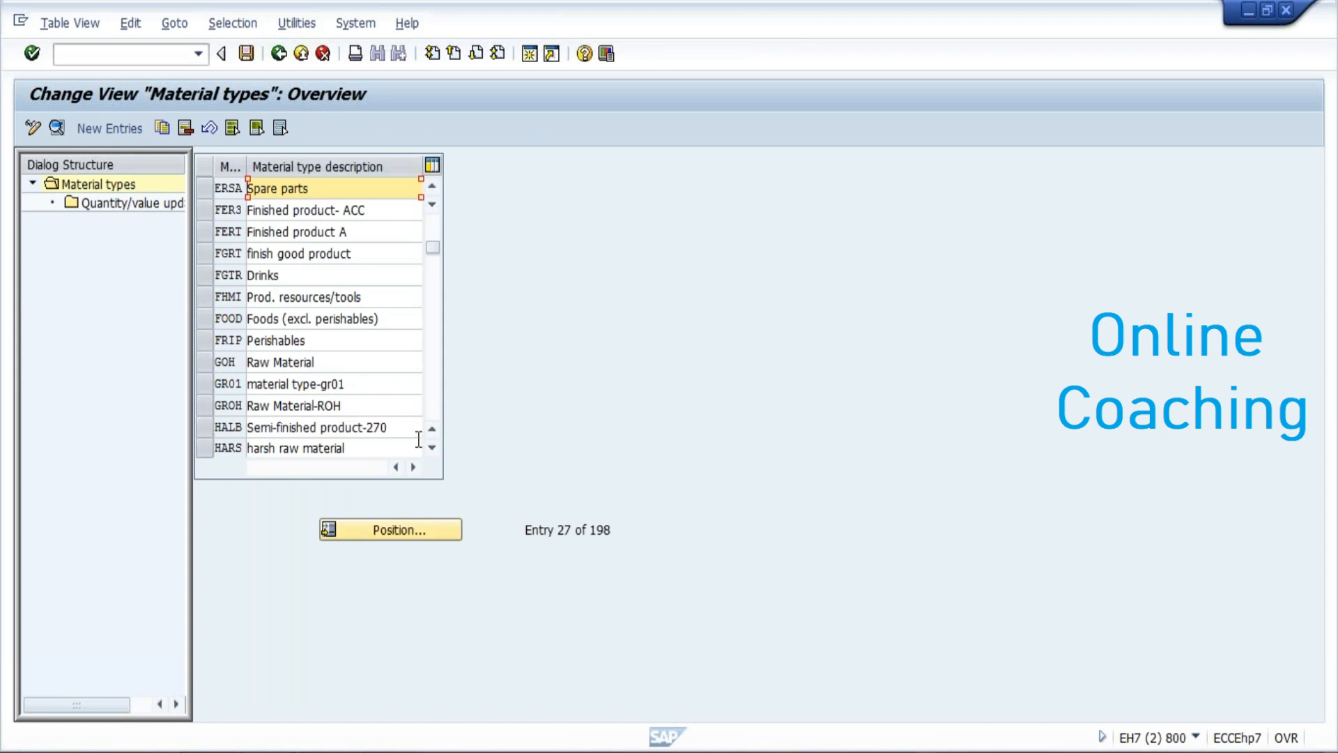
click(432, 412)
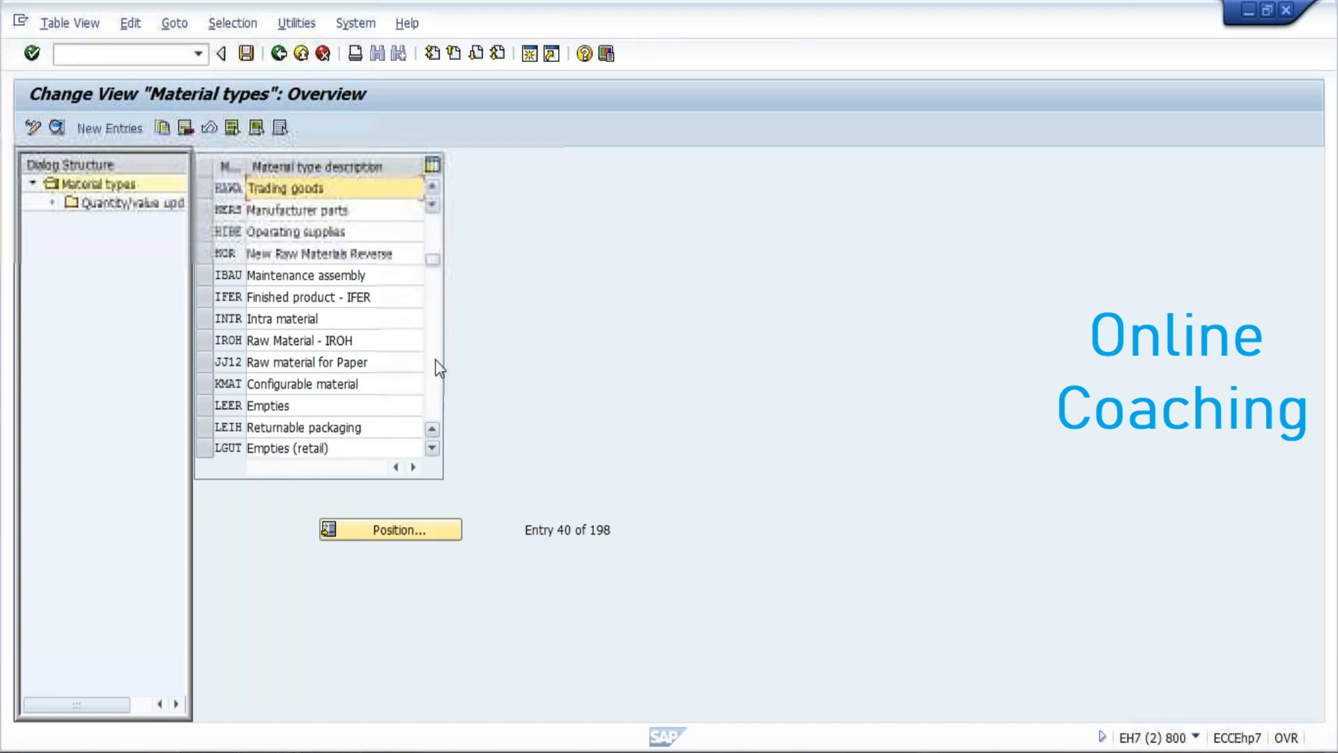
click(203, 190)
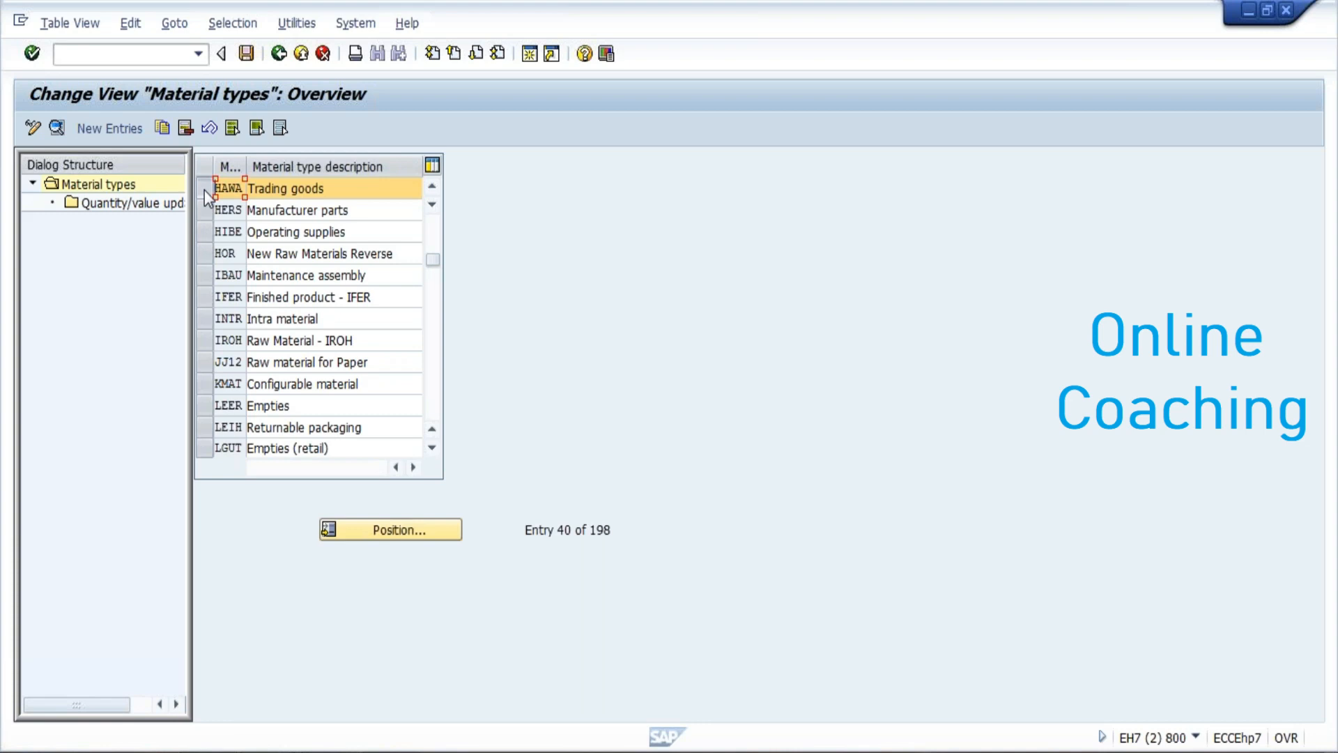
- Position the material types list at FERT
click(363, 528)
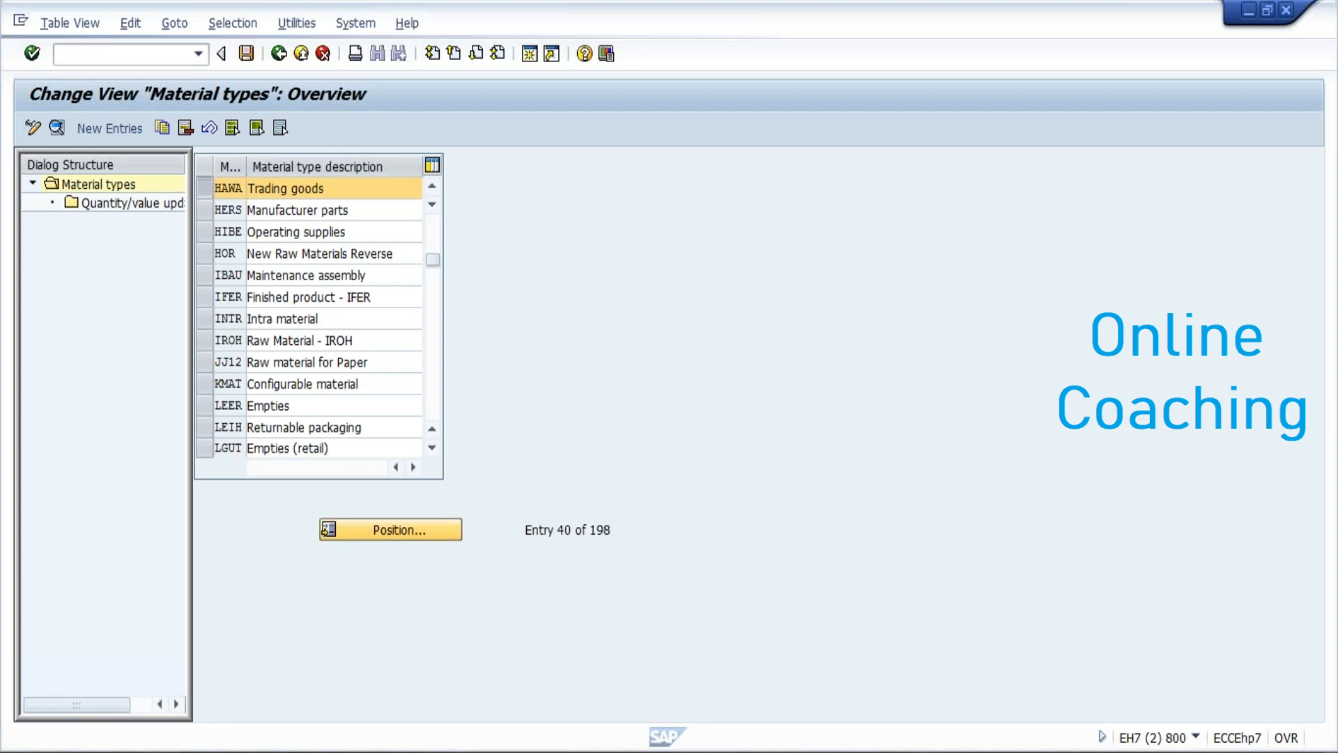
text(FERT)
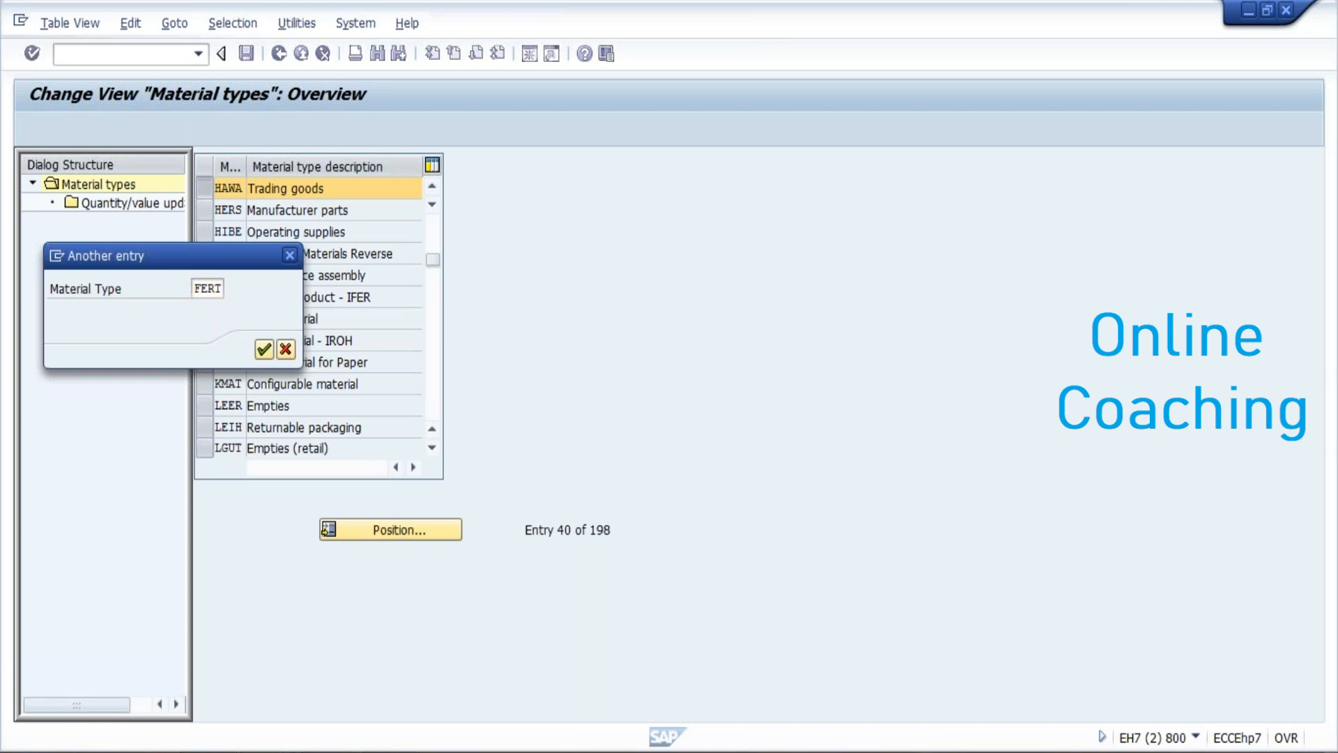
key(Return)
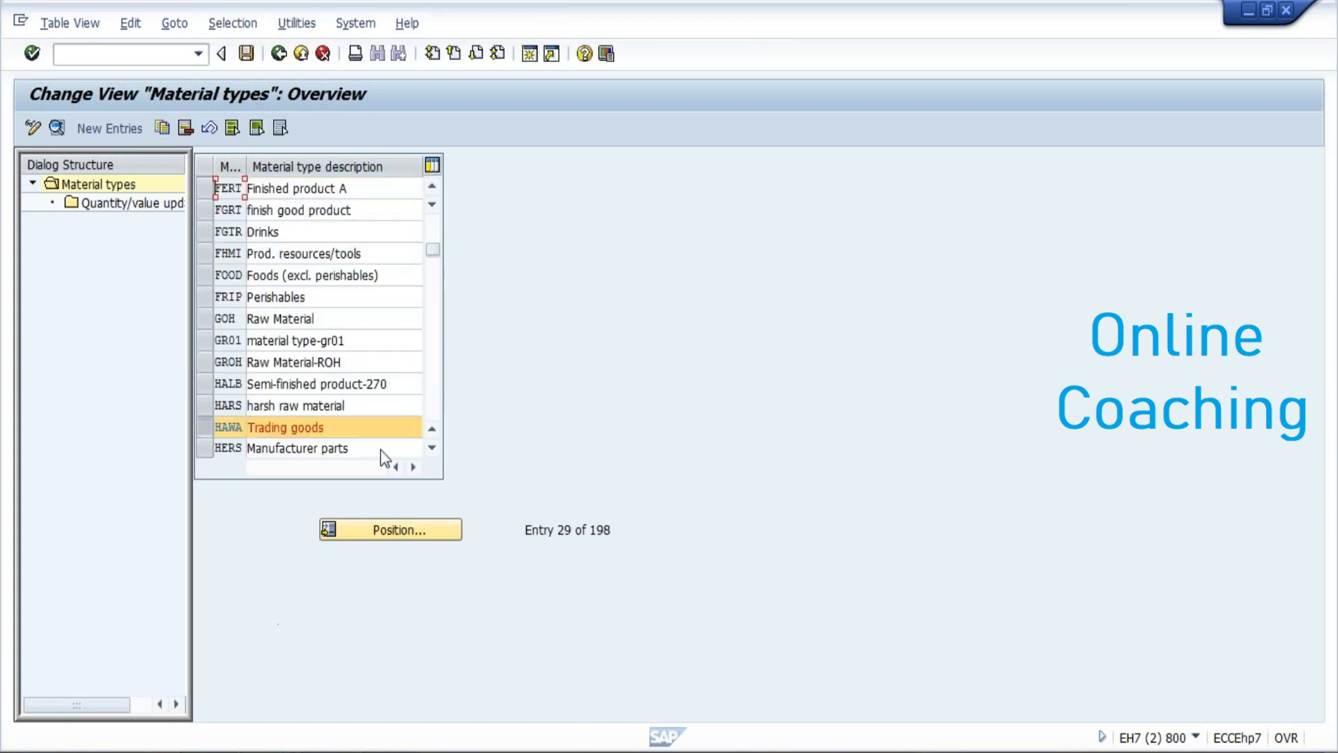
- Return to the Create Material session and open the view selection for the new retail trading goods material
mouse_move(308, 736)
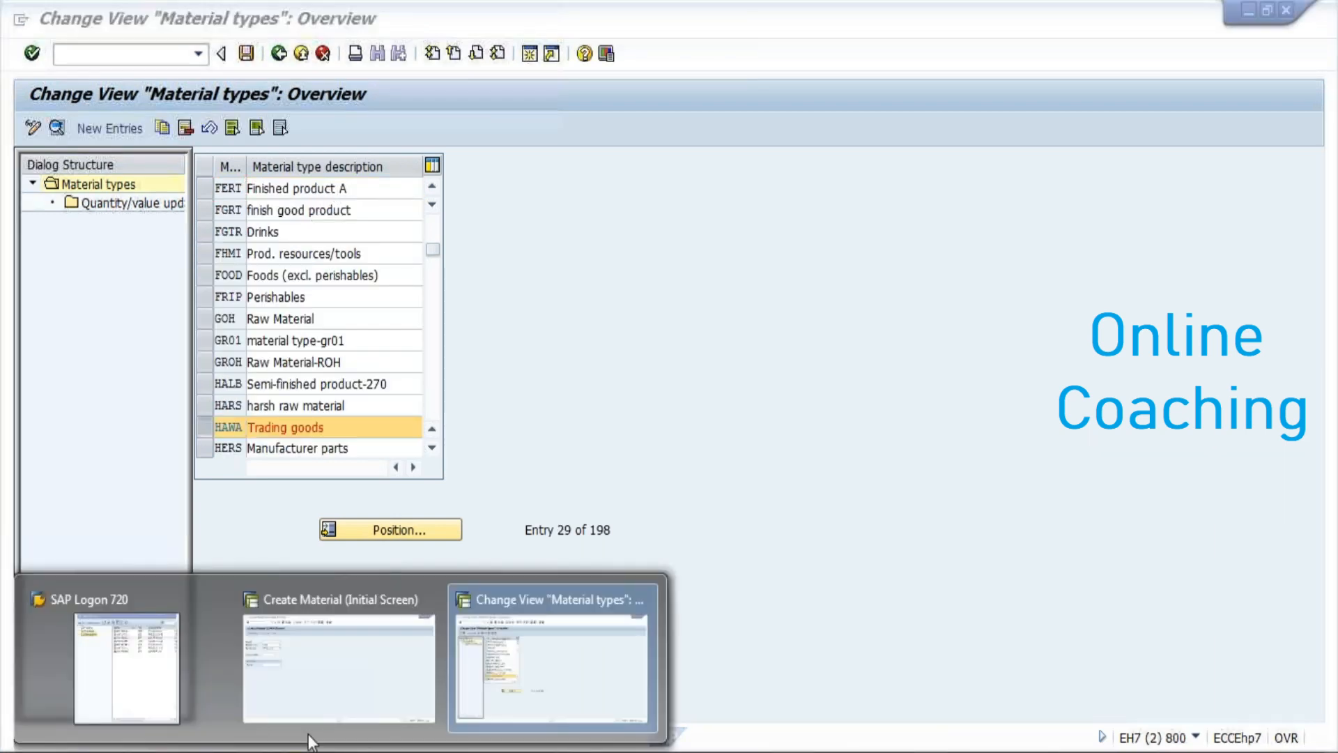
click(307, 665)
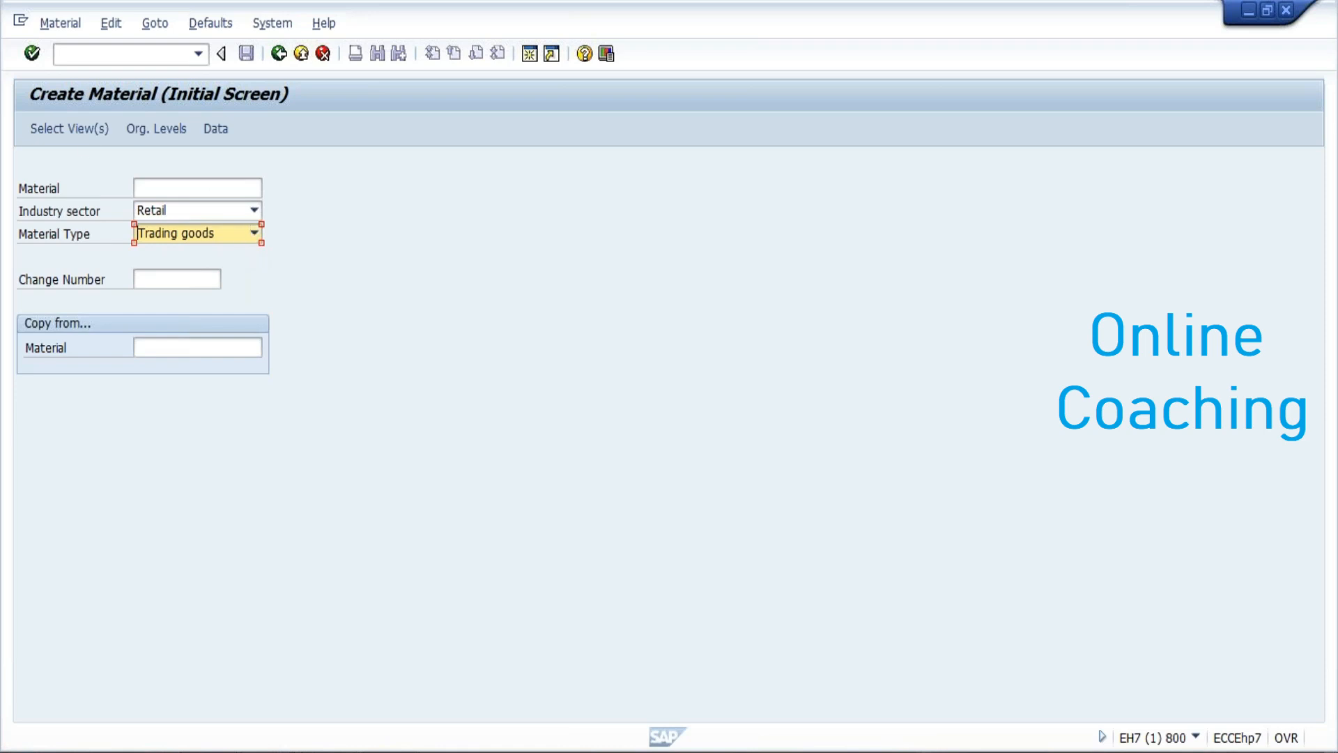
click(86, 133)
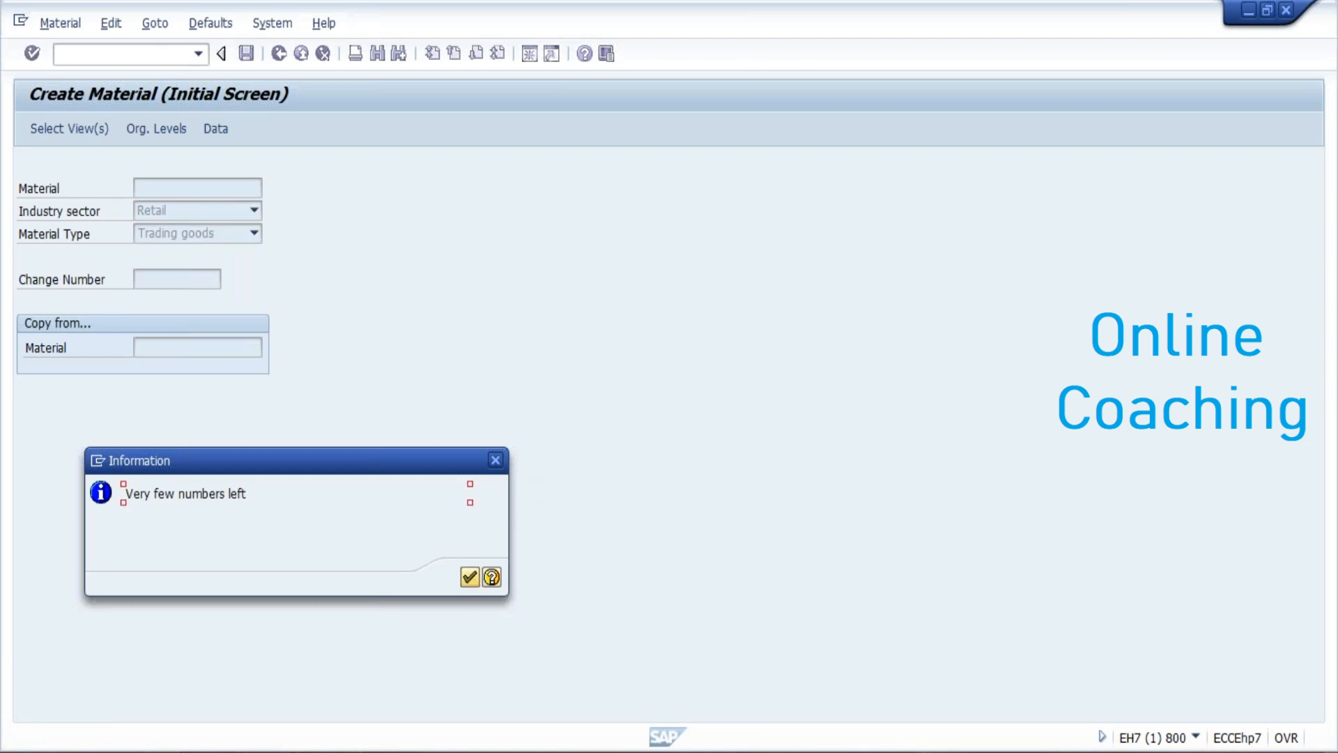
click(496, 460)
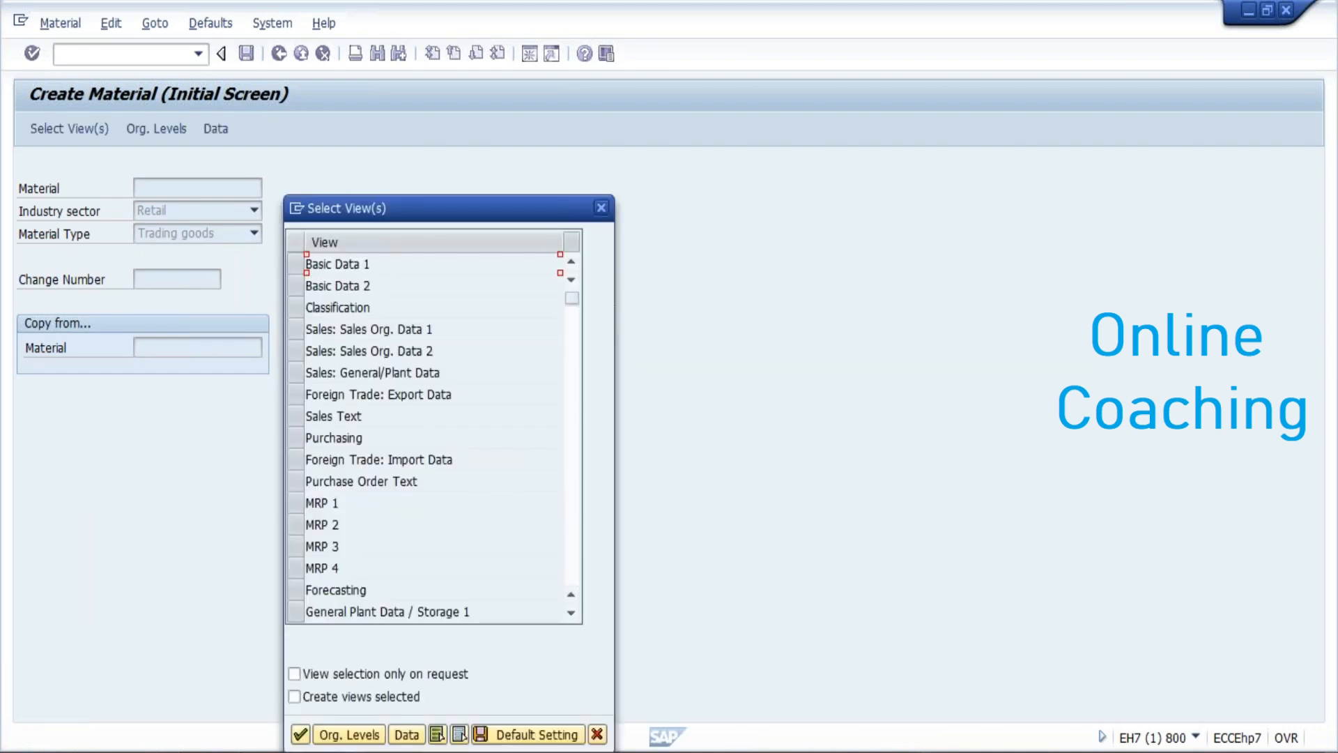
- Select the Basic Data 1, Sales Org. Data 1 and 2, Sales: General/Plant Data, Purchasing and General Plant Data / Storage 1 views
click(299, 267)
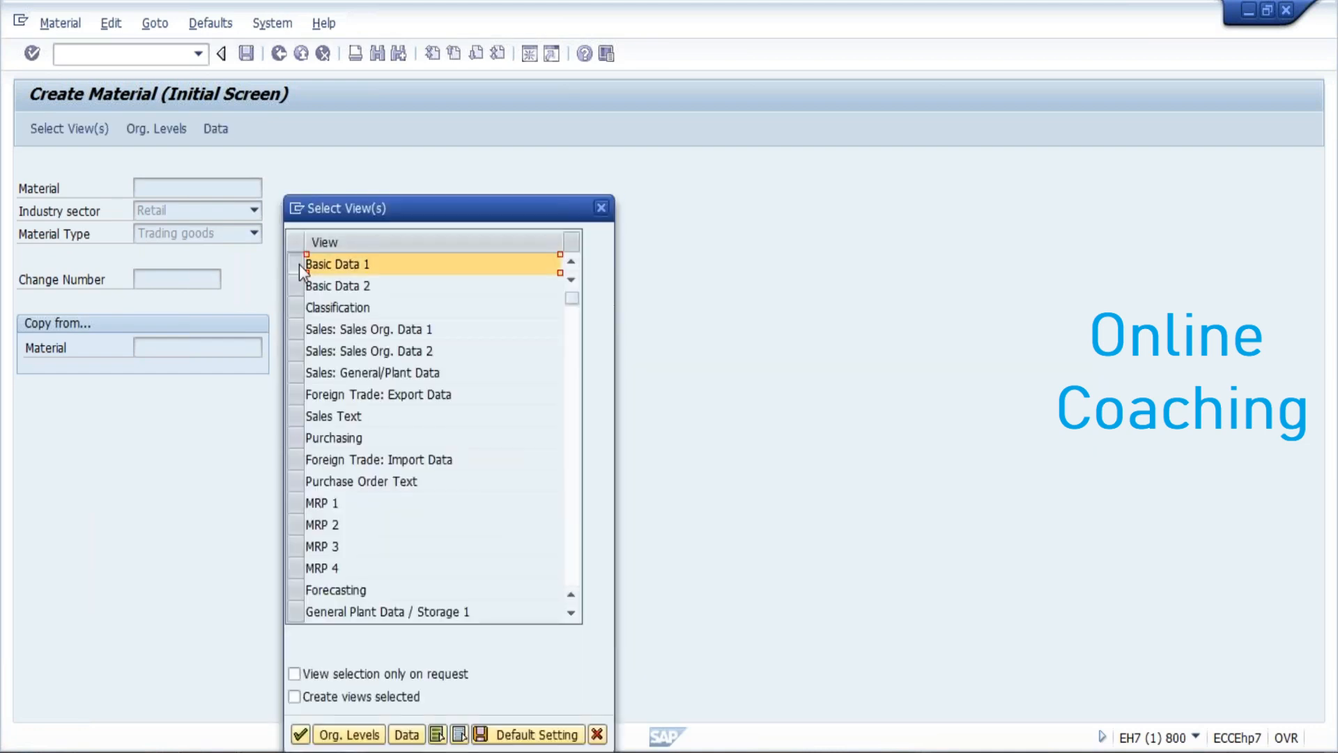
click(296, 329)
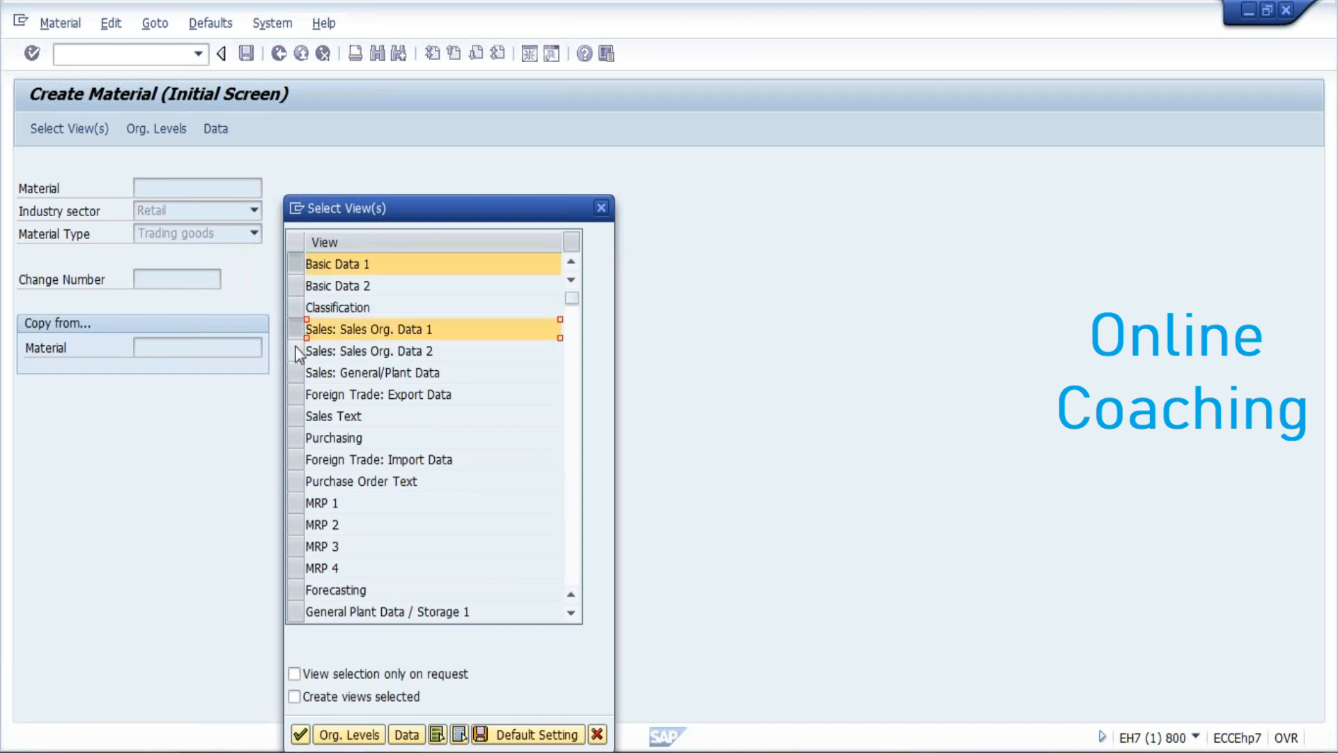
click(298, 352)
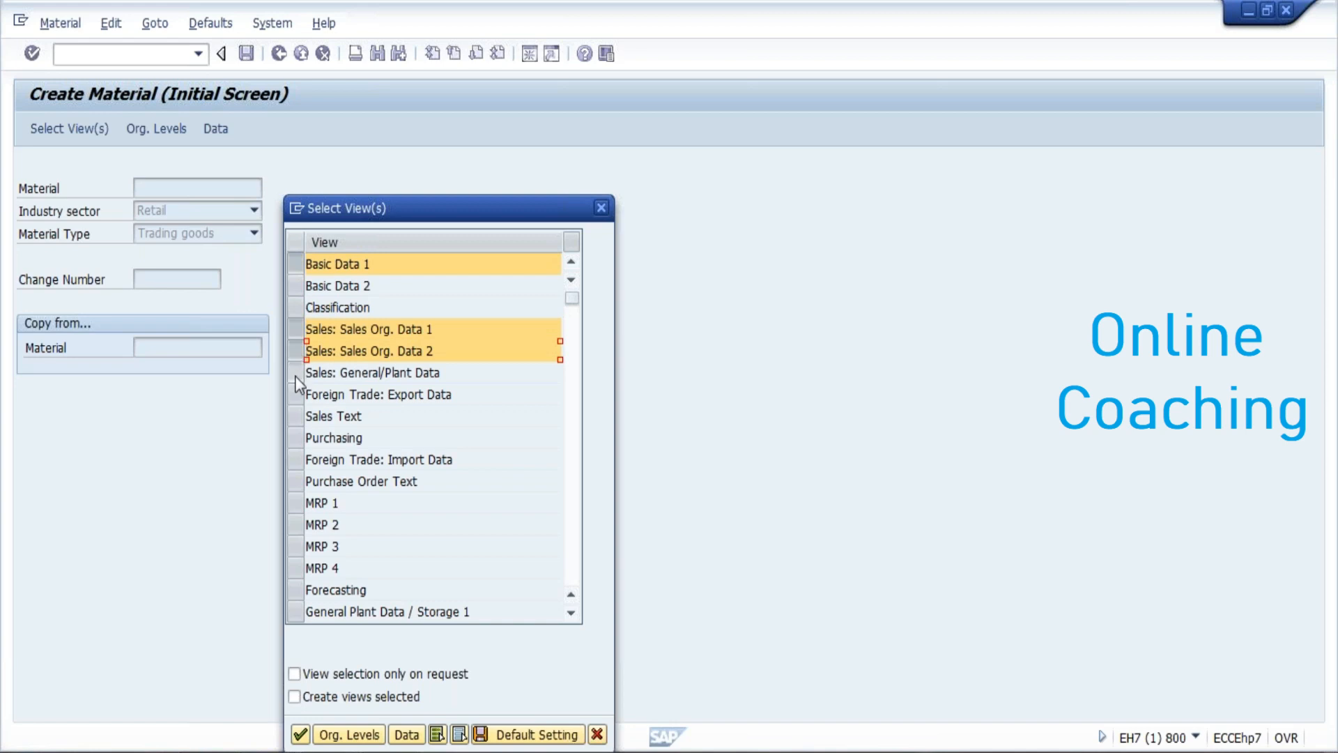
click(295, 375)
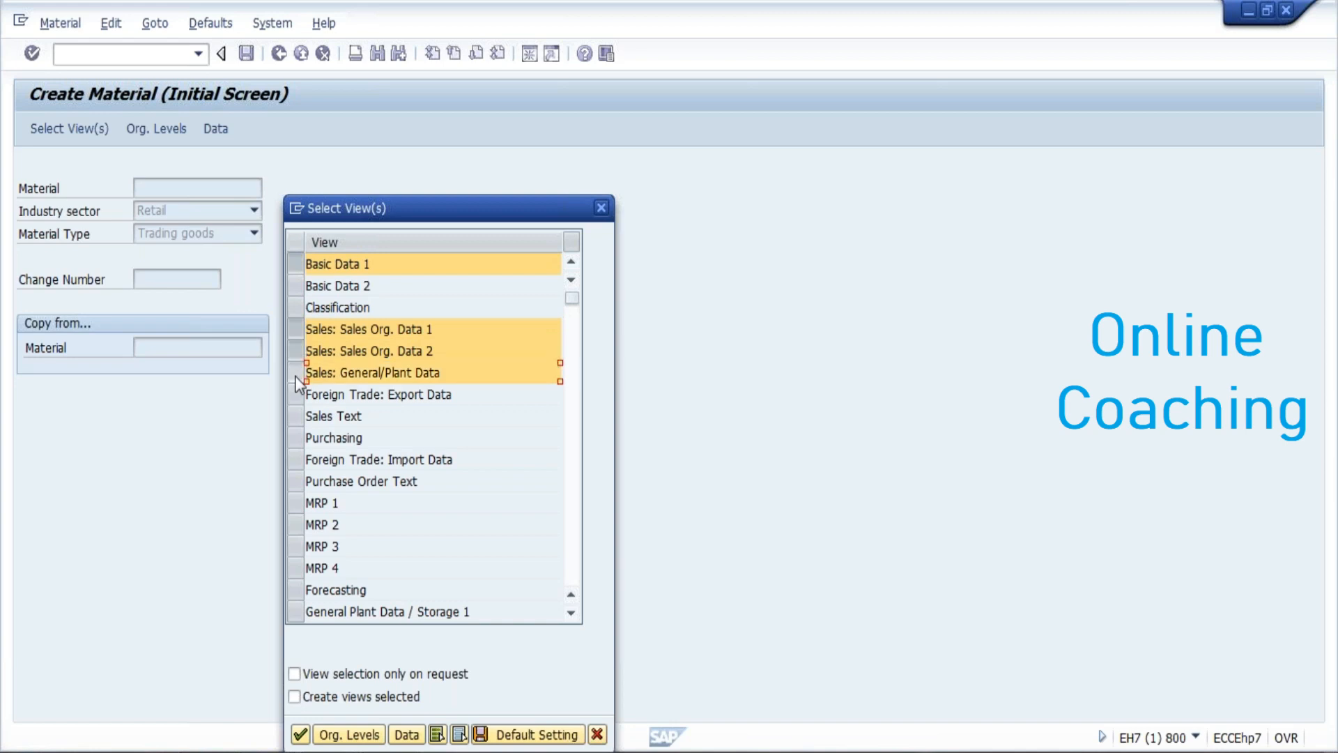
click(296, 437)
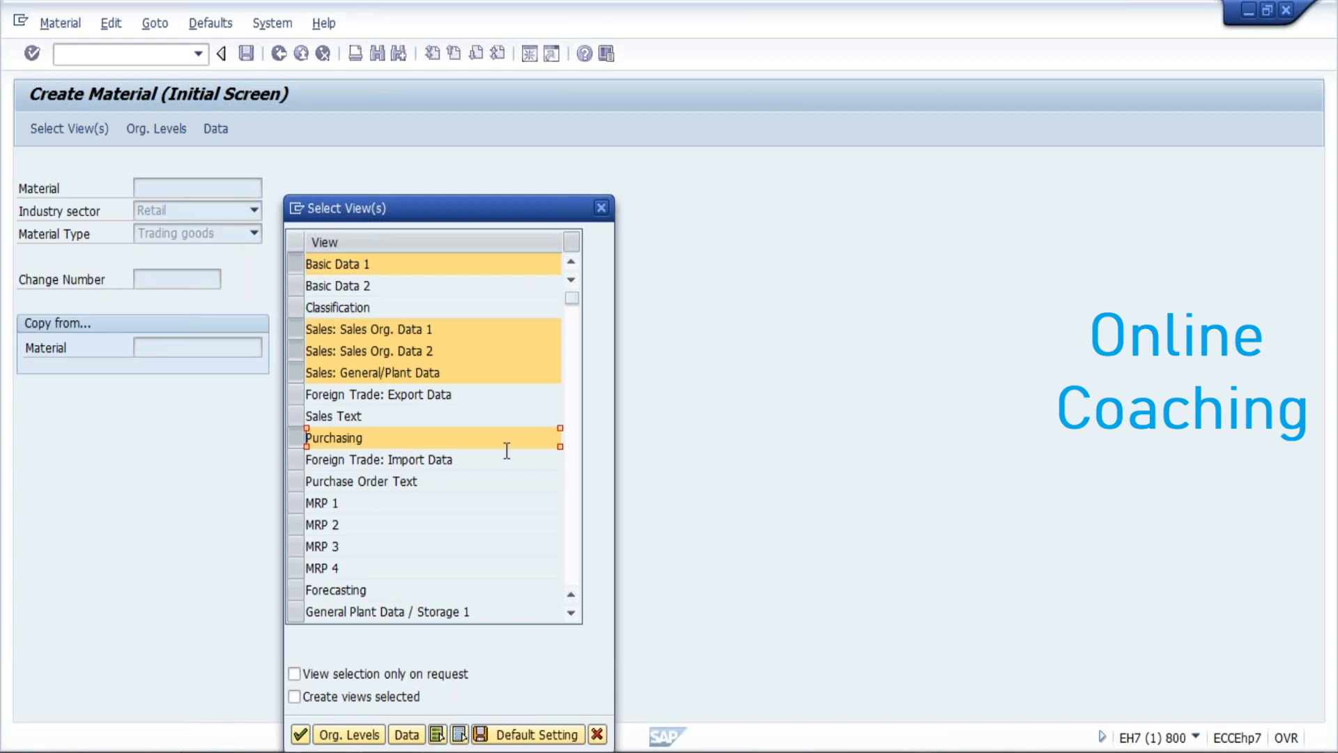
click(296, 612)
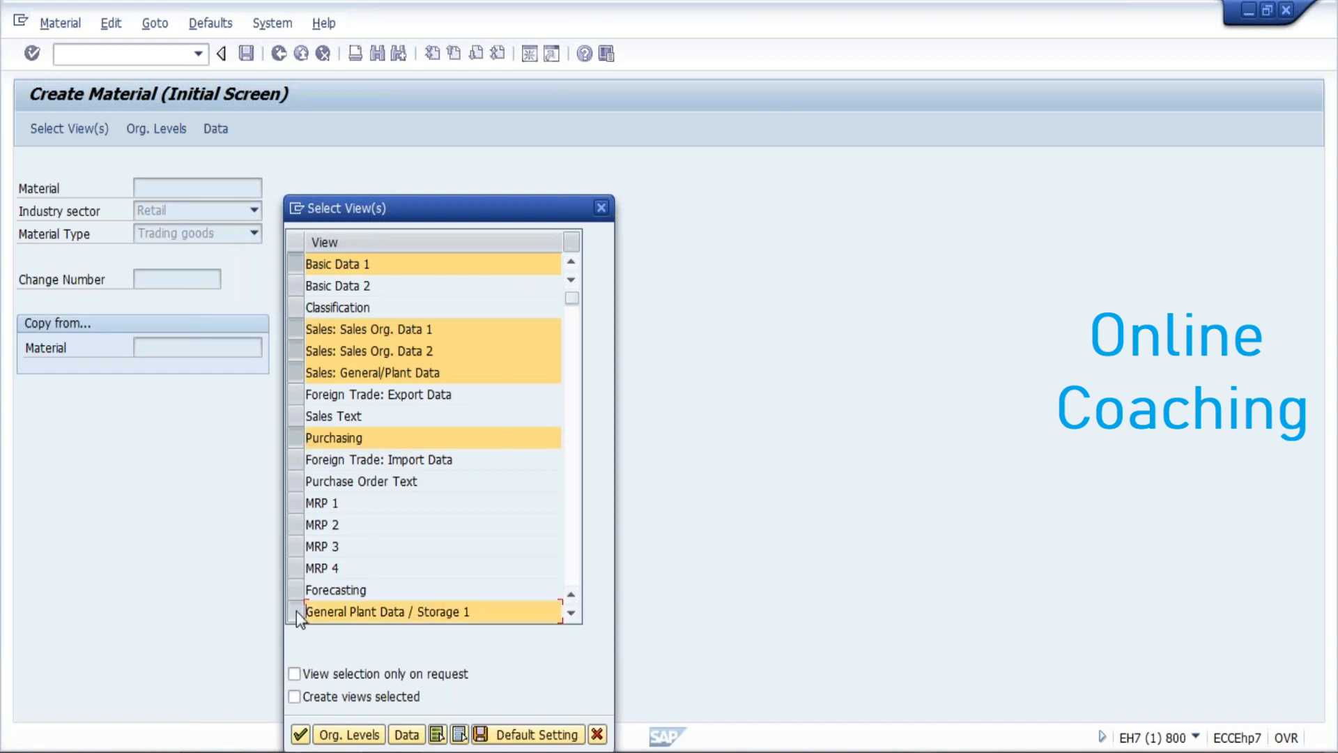
- Add the General Plant Data / Storage 2 and Accounting 1 views to the selection
click(571, 613)
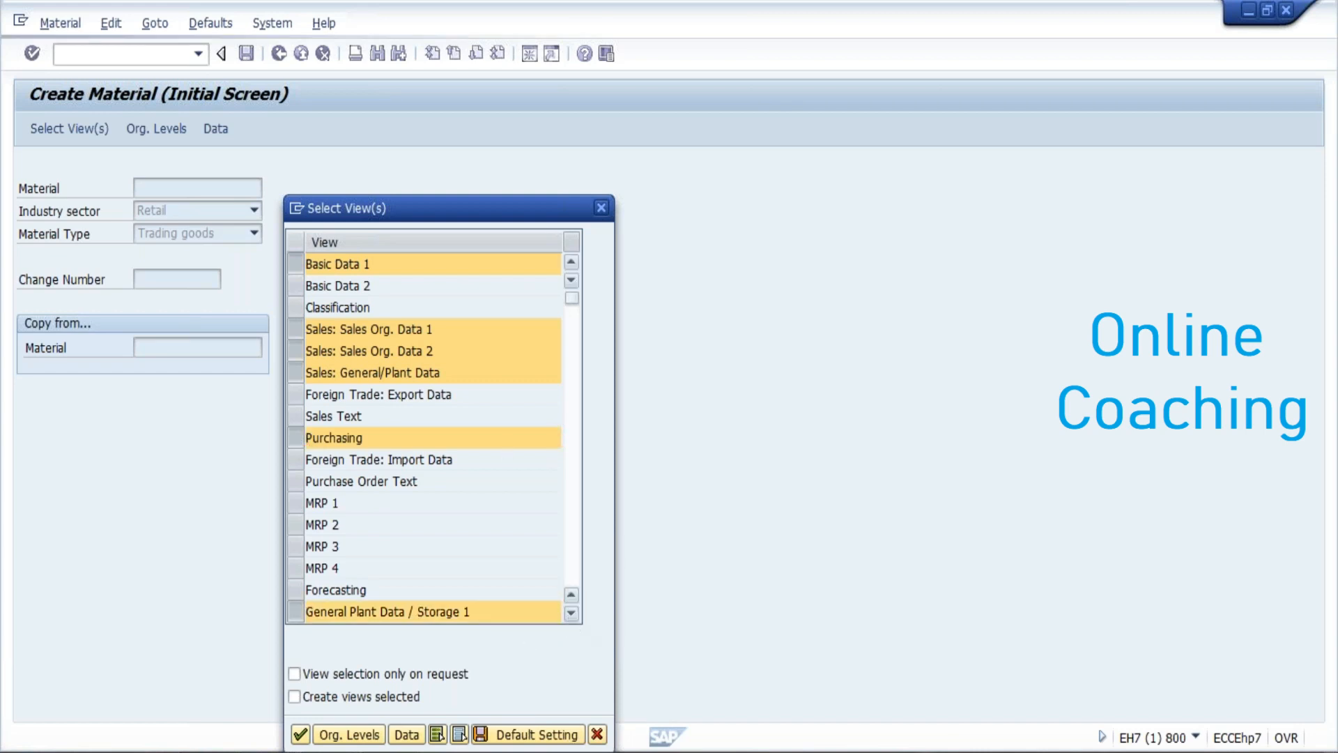
click(571, 613)
click(296, 590)
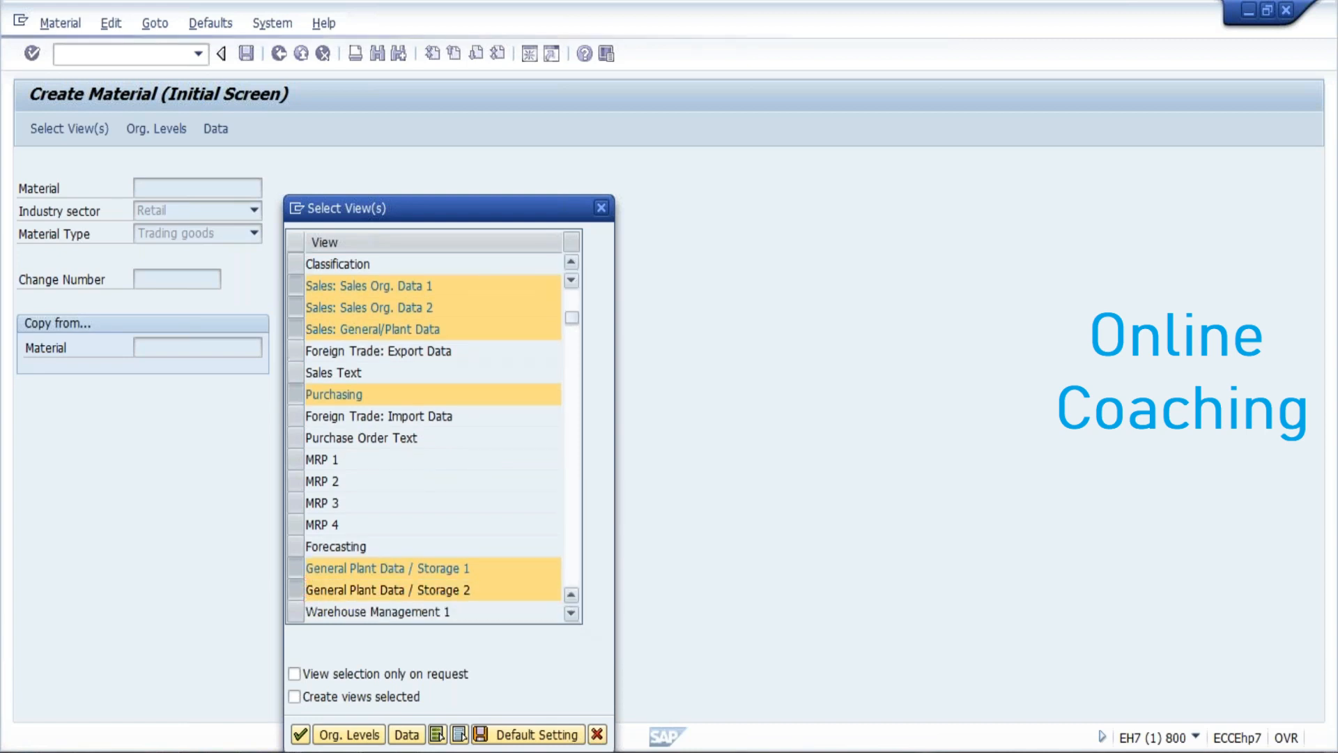
click(571, 612)
click(571, 613)
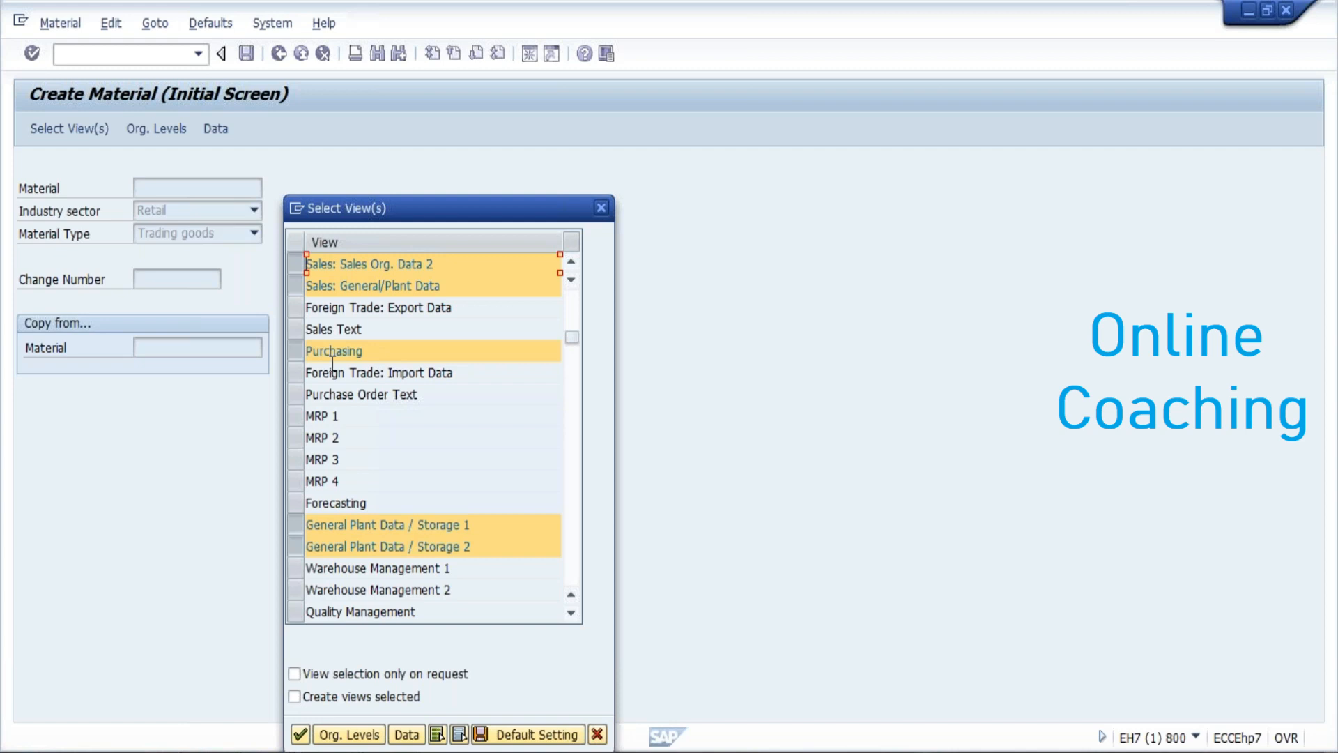
click(571, 612)
scroll(290, 596, down, 2)
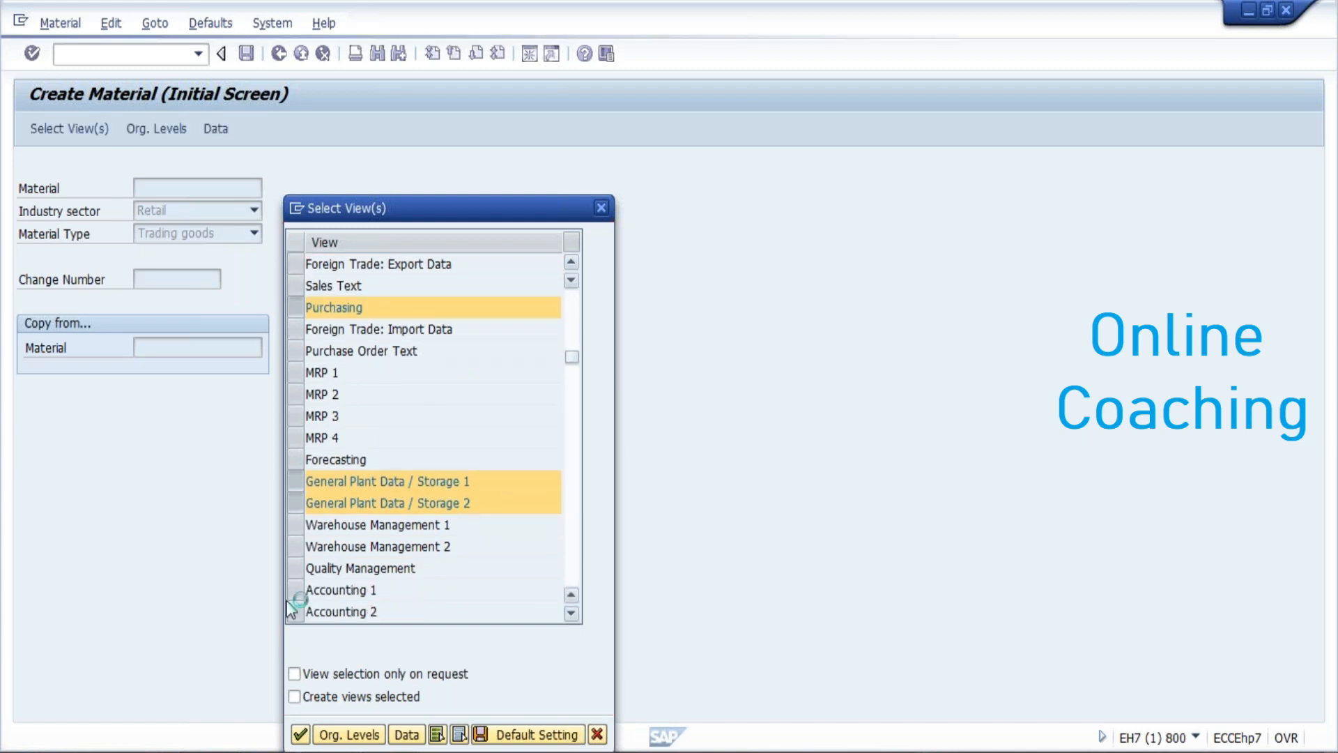
click(292, 570)
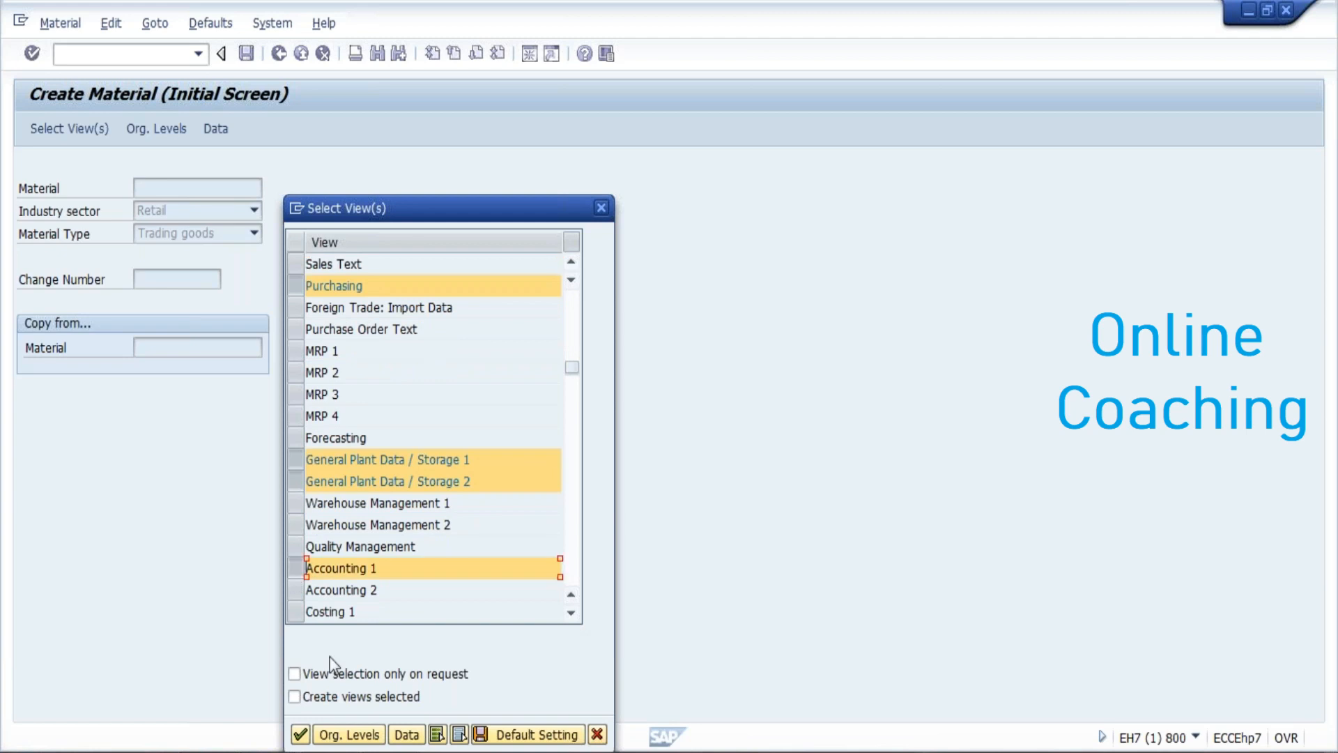
- Set the organizational levels to plant PGPL, storage location PGSL, sales organization PGSO and distribution channel P1, and continue to the material data
click(335, 735)
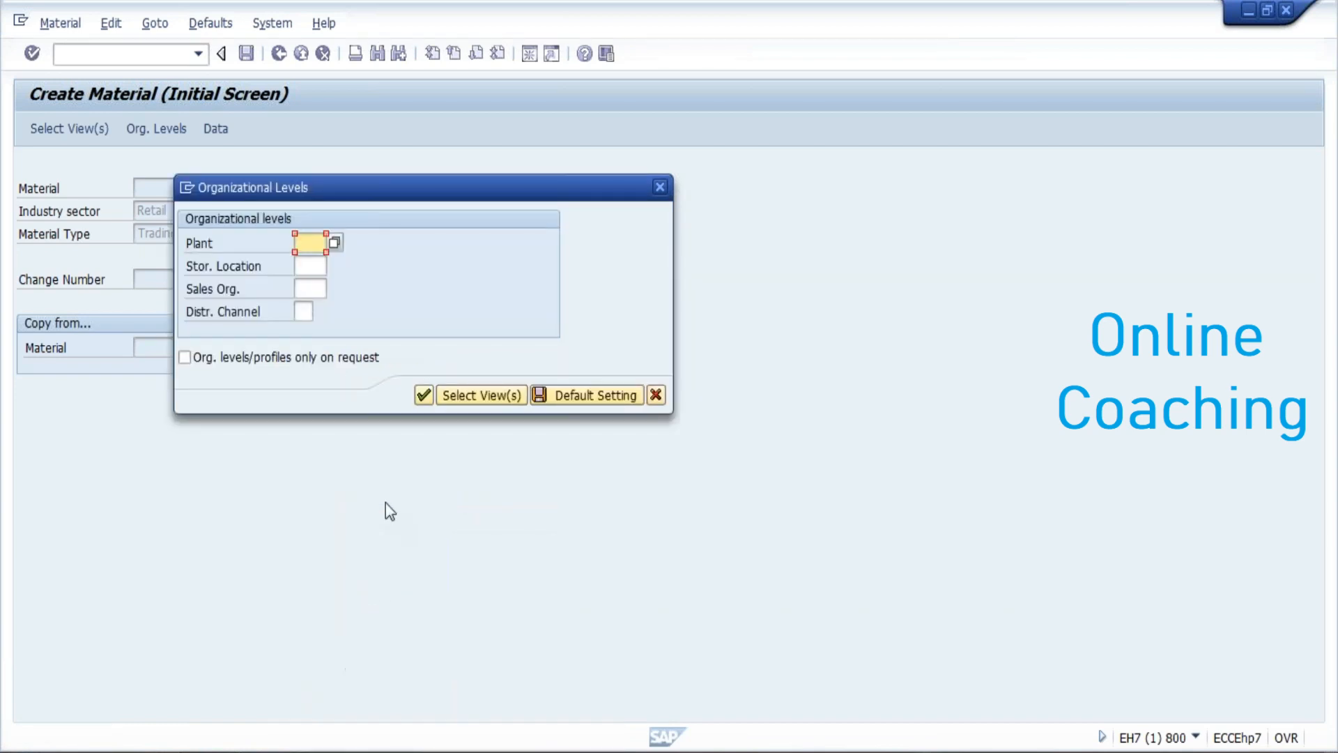
text(P)
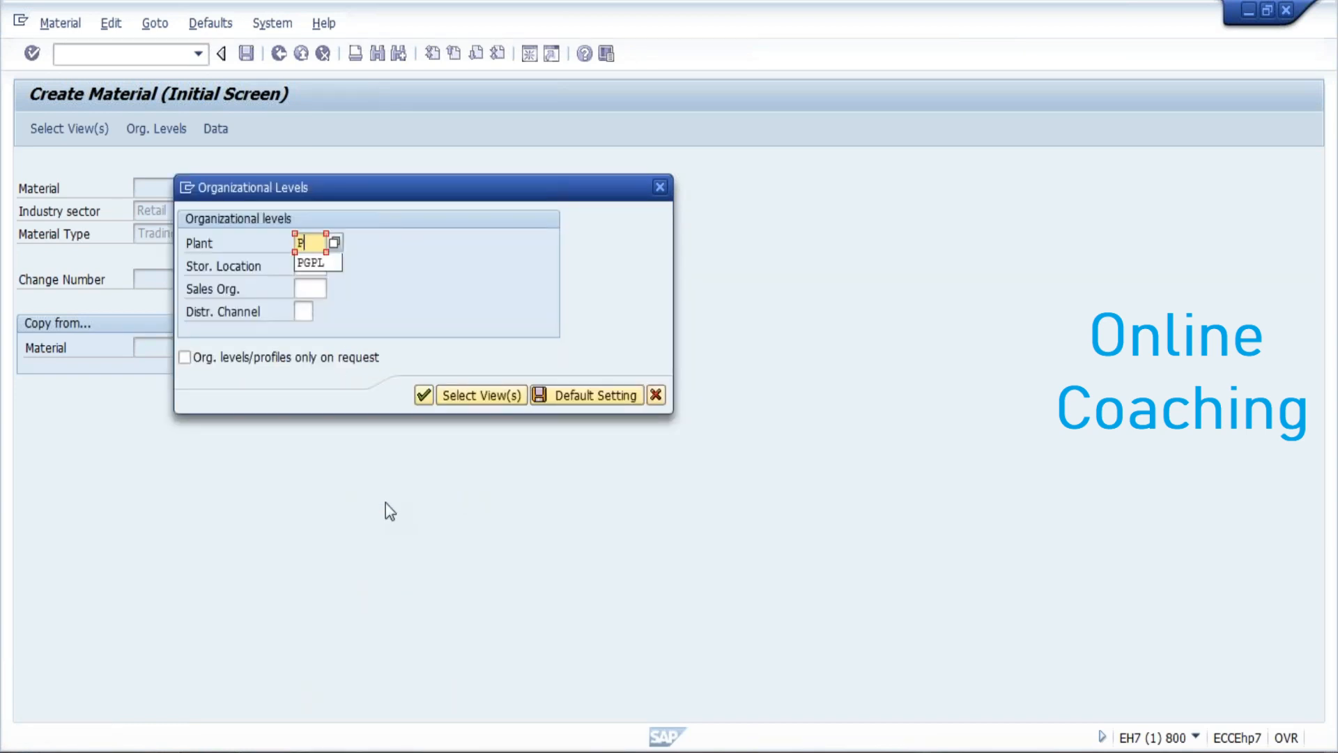
key(Down)
key(Tab)
text(P)
key(Down)
key(Tab)
text(P)
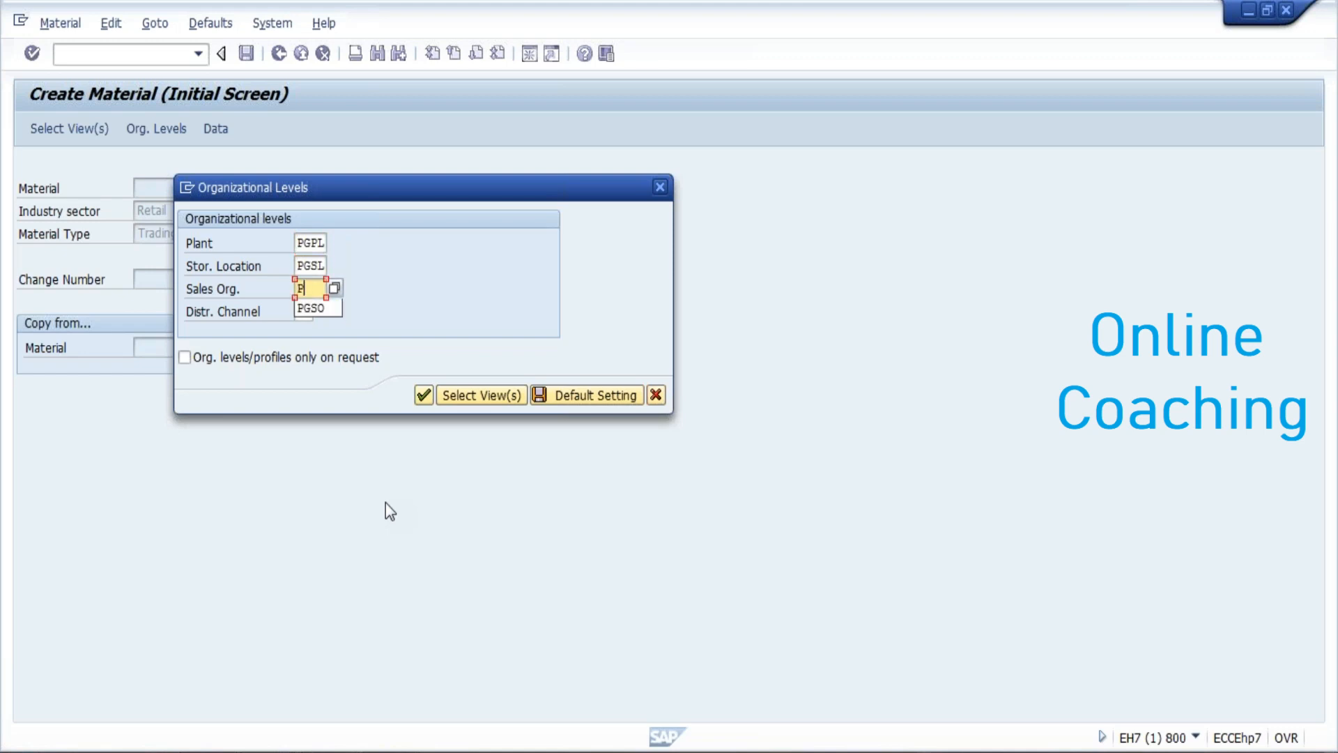
key(Down)
key(Tab)
text(P)
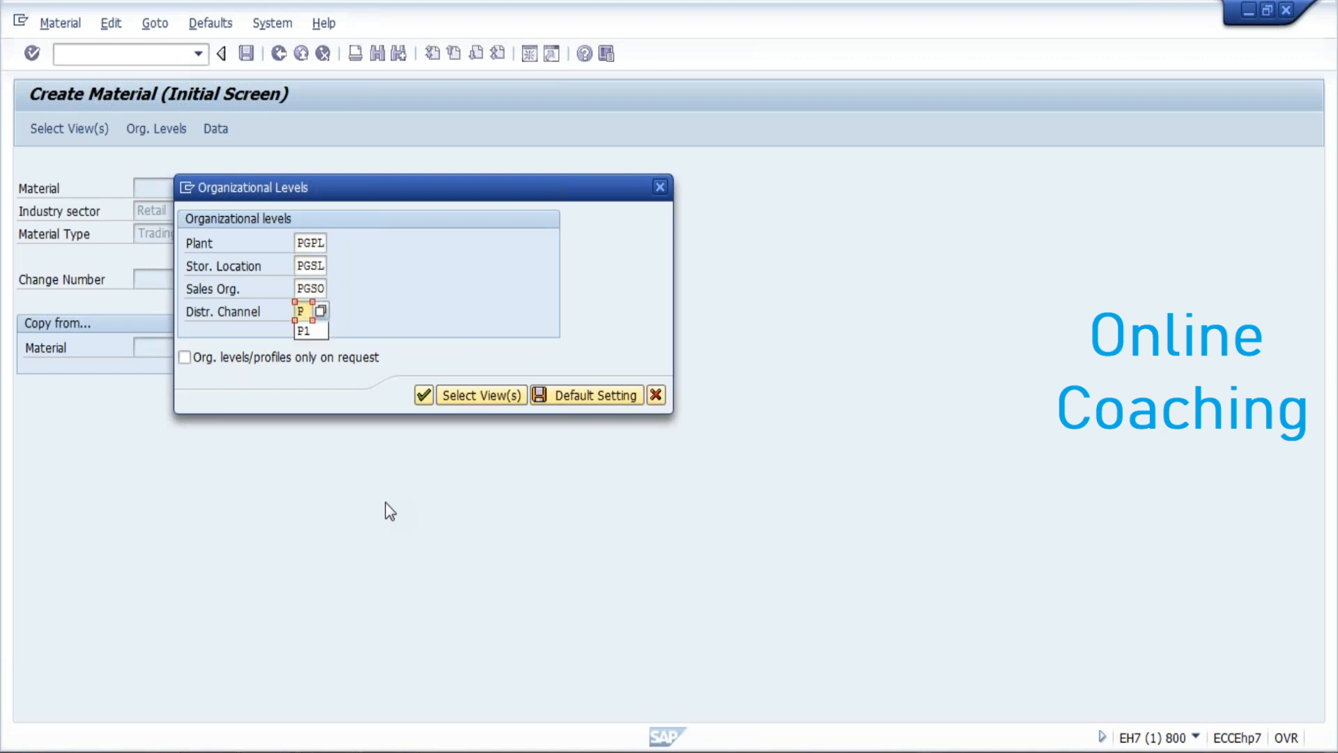
key(Down)
key(Return)
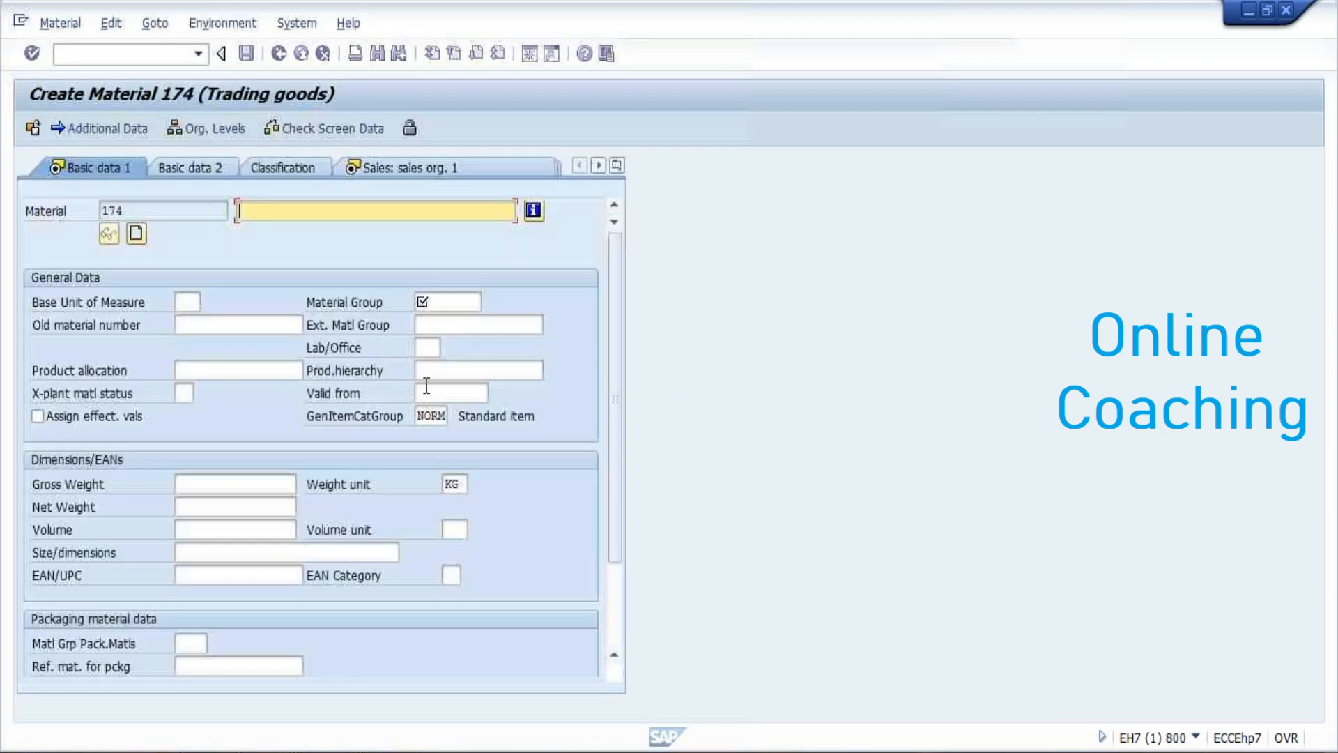
- Enter P&G NEW SHAMPOO(THIRD PARTY PRODUCT) as the material description
text(P)
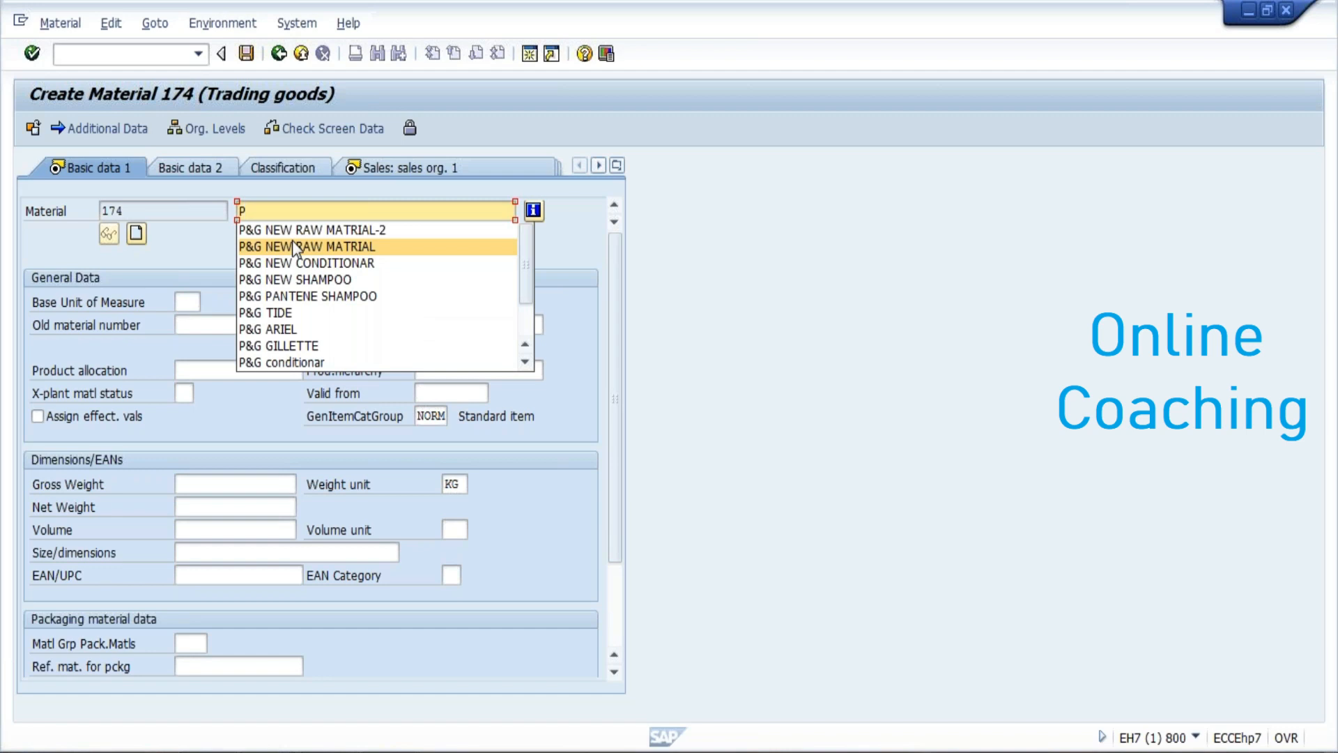
click(315, 279)
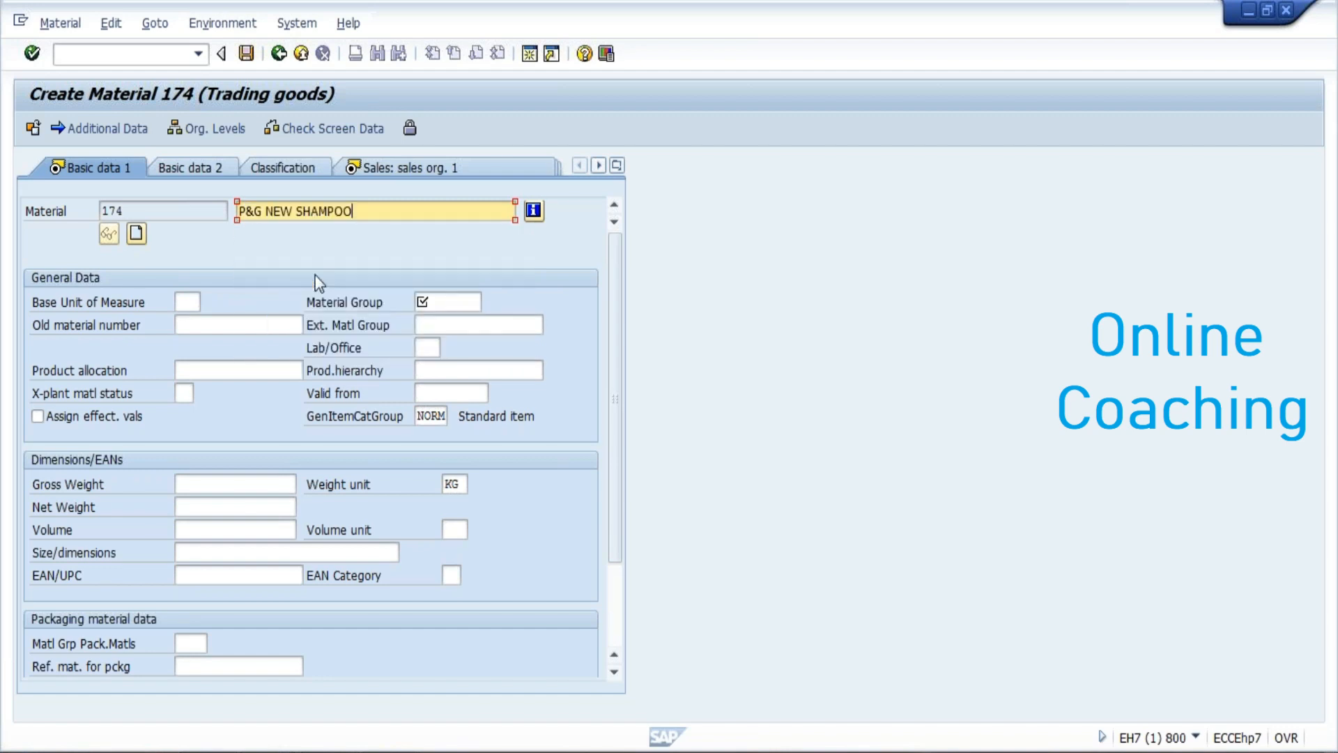
text((THIRD PARTY PRODUCT))
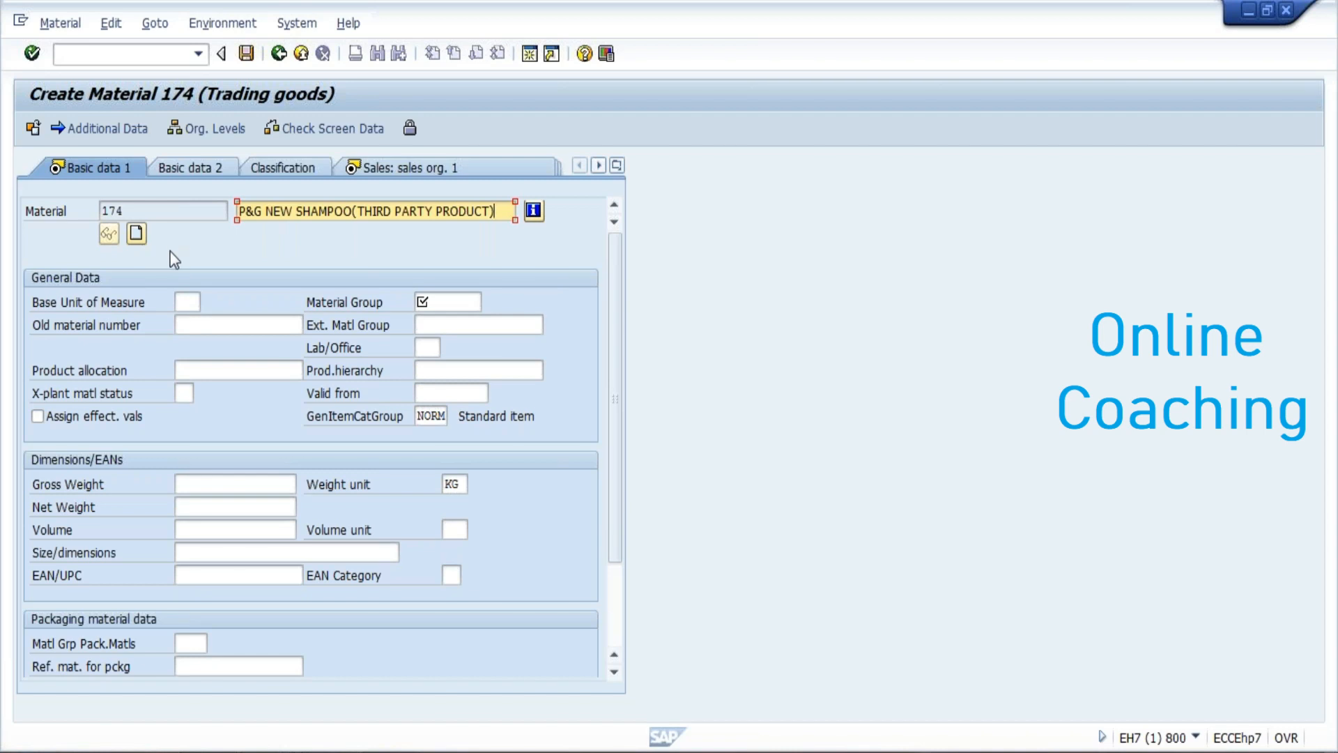
- Leave the material types overview in the second session and open the SAP Reference IMG through transaction SPRO
click(375, 751)
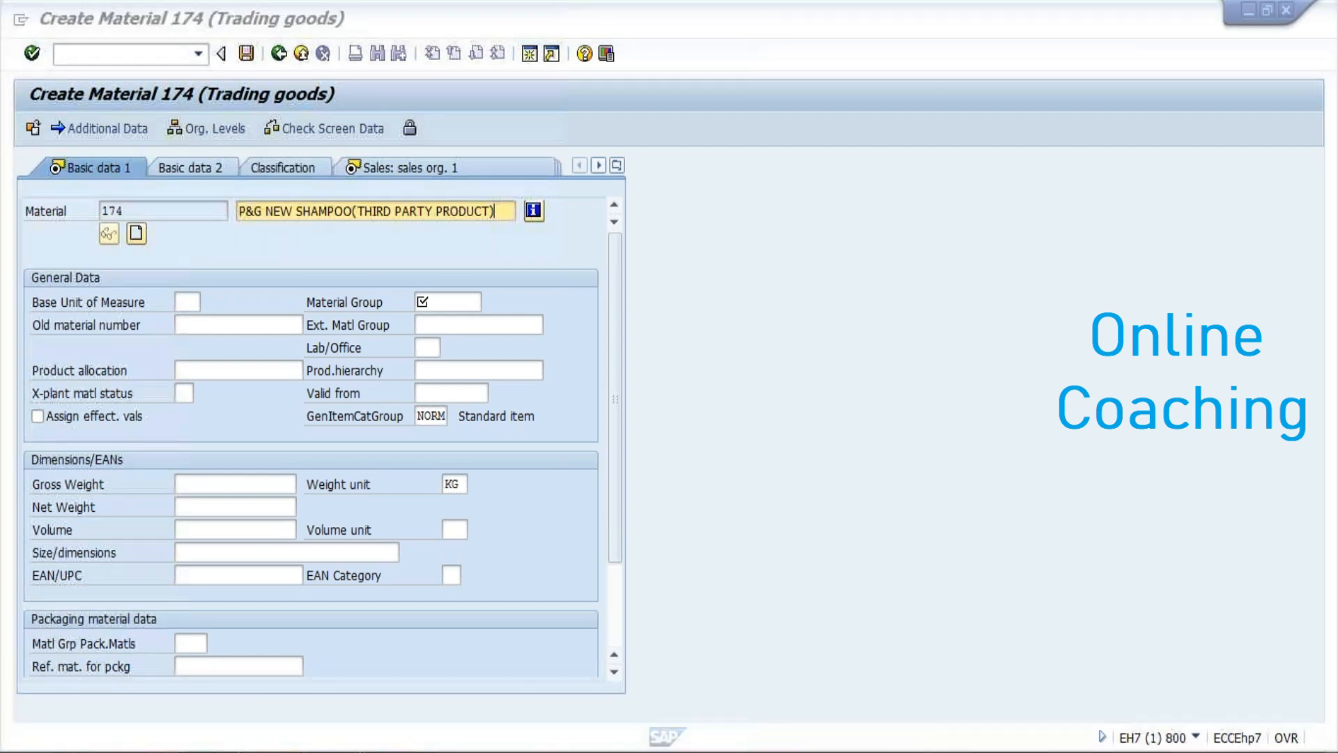
click(481, 684)
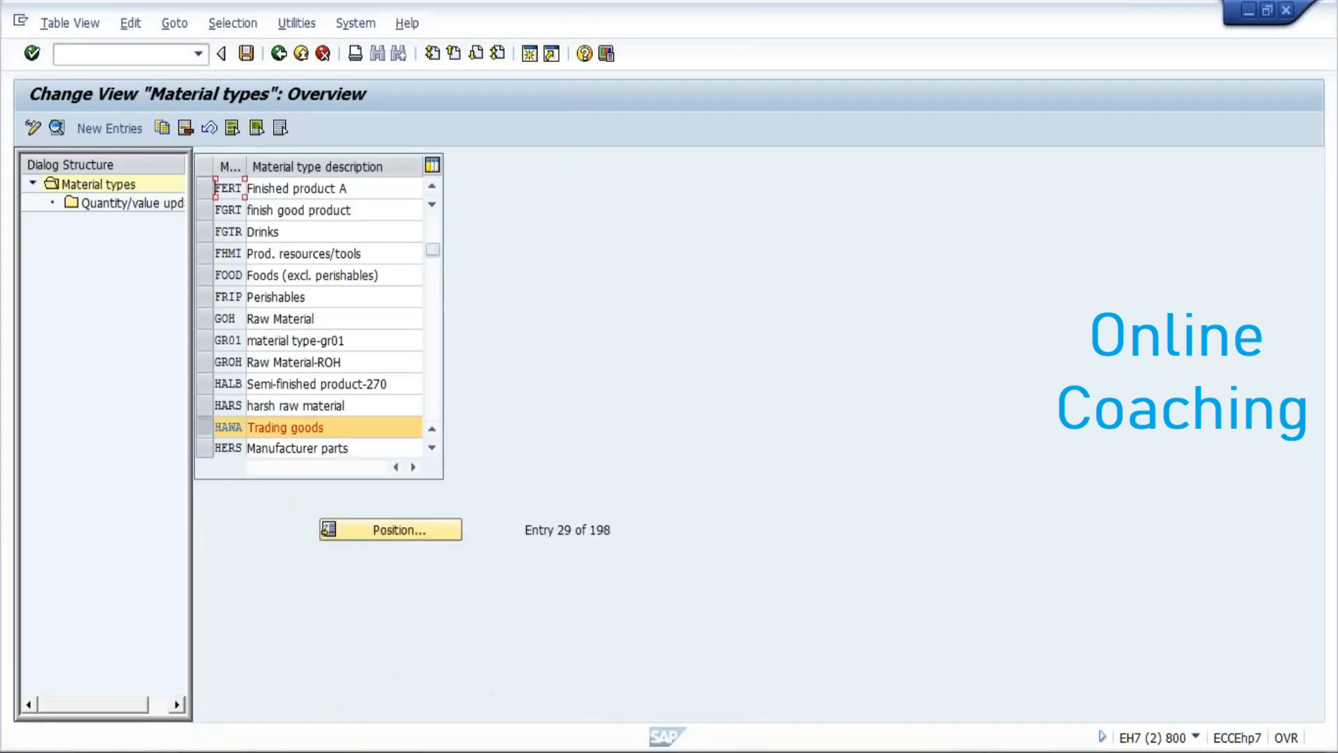
text(/N)
key(Return)
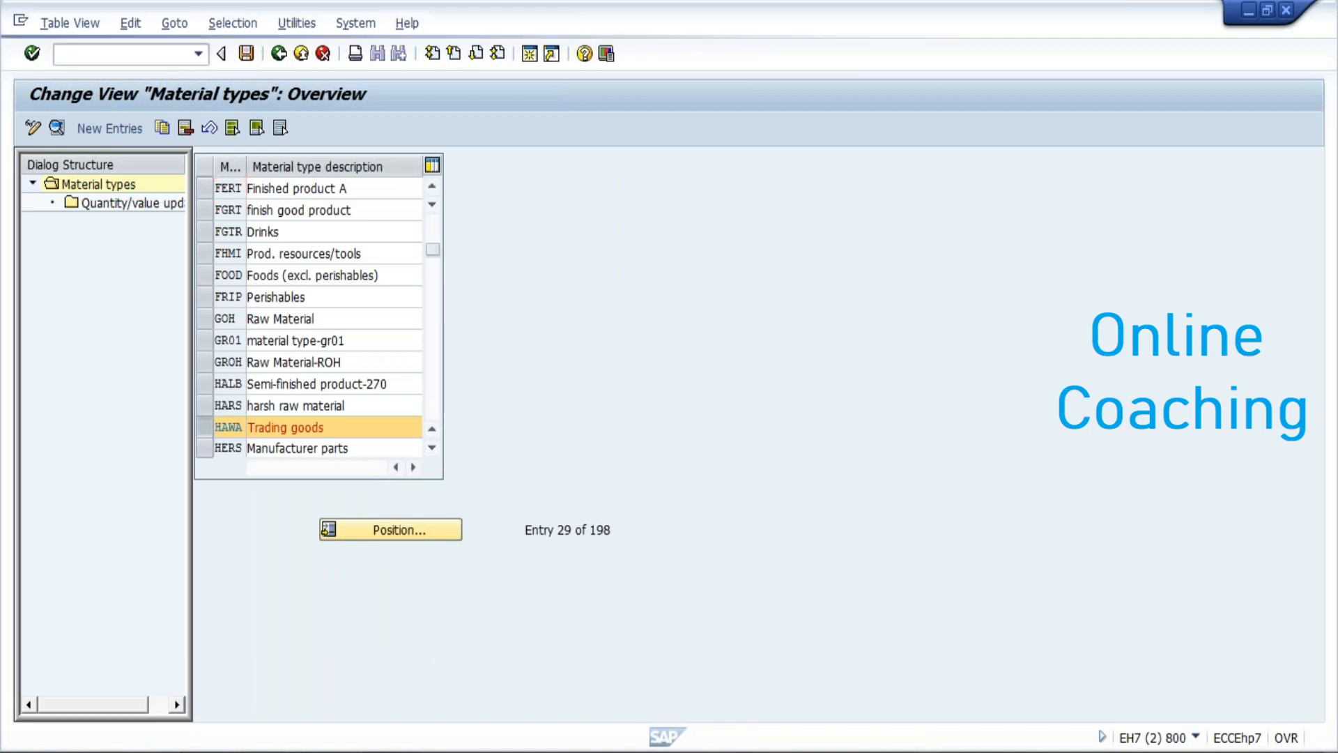
text(SPRO)
key(Return)
click(120, 135)
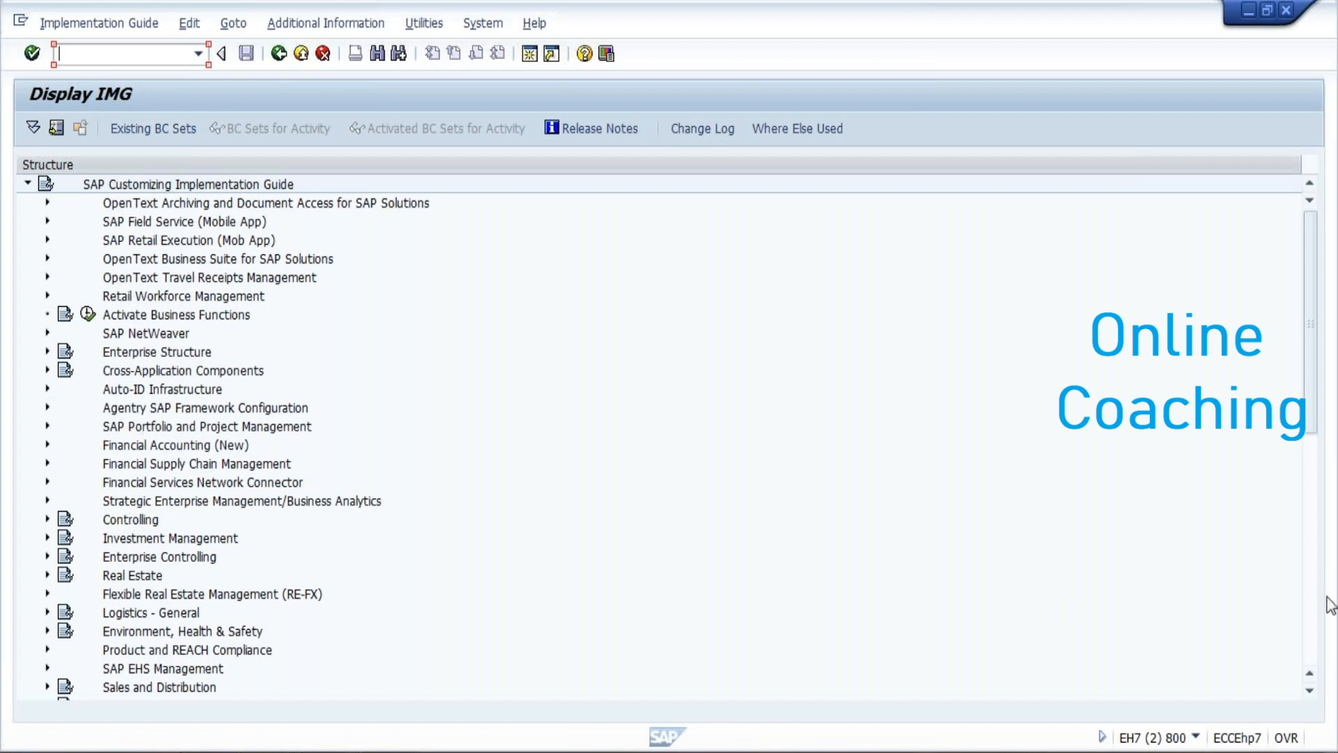
- Expand Logistics - General, Material Master and Field Selection in the implementation guide structure
click(1313, 617)
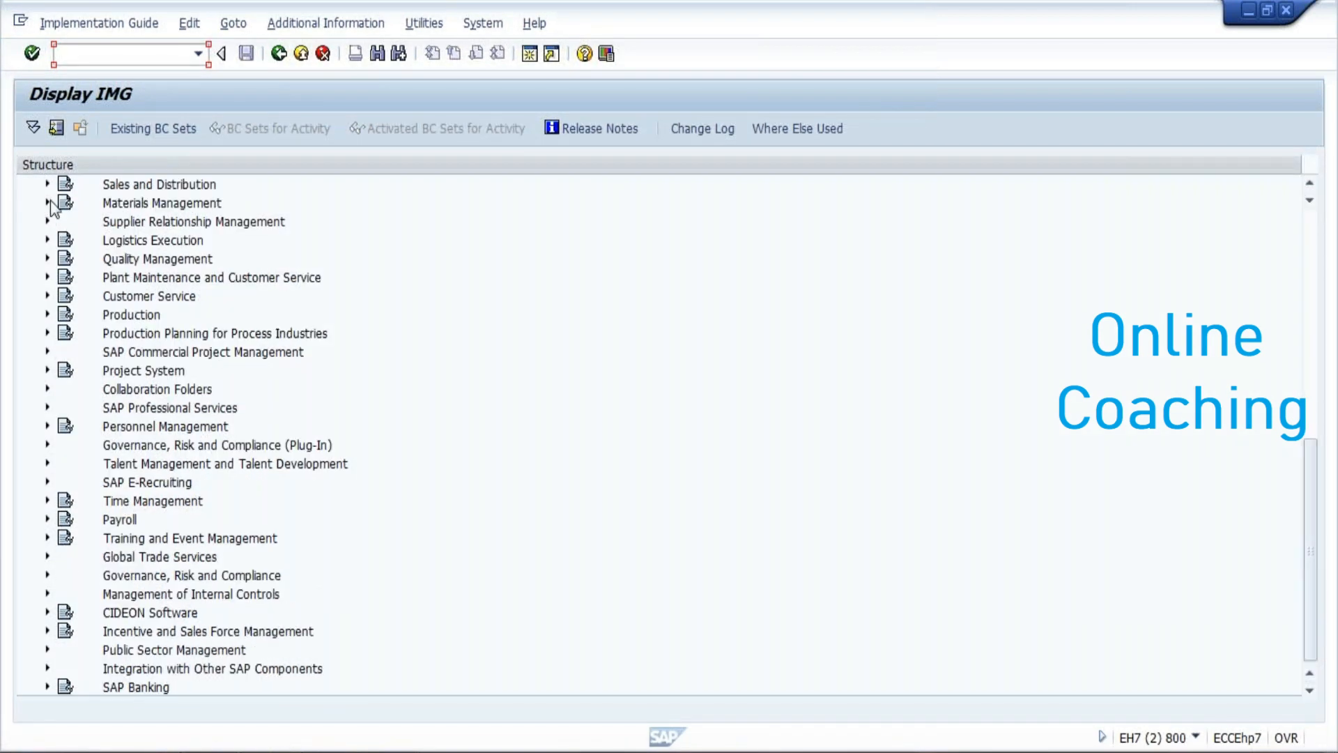
click(1310, 326)
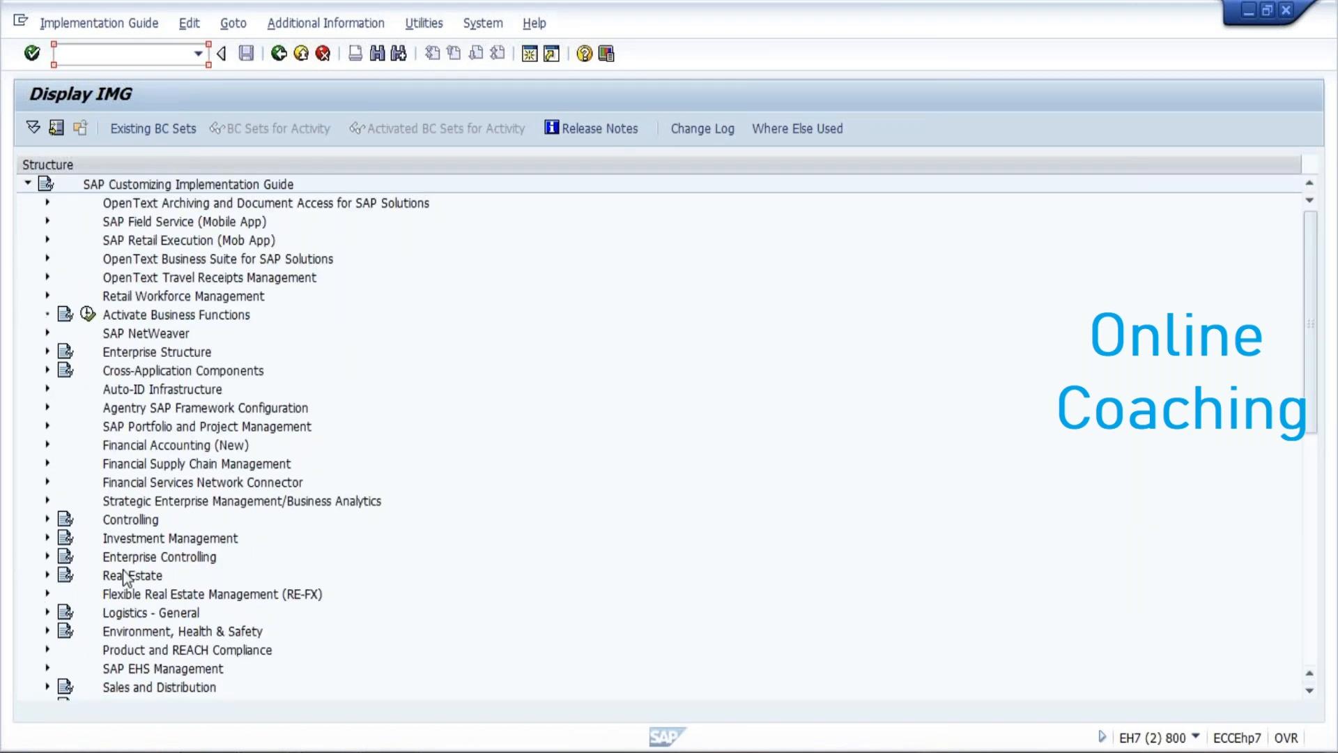
click(47, 613)
click(47, 613)
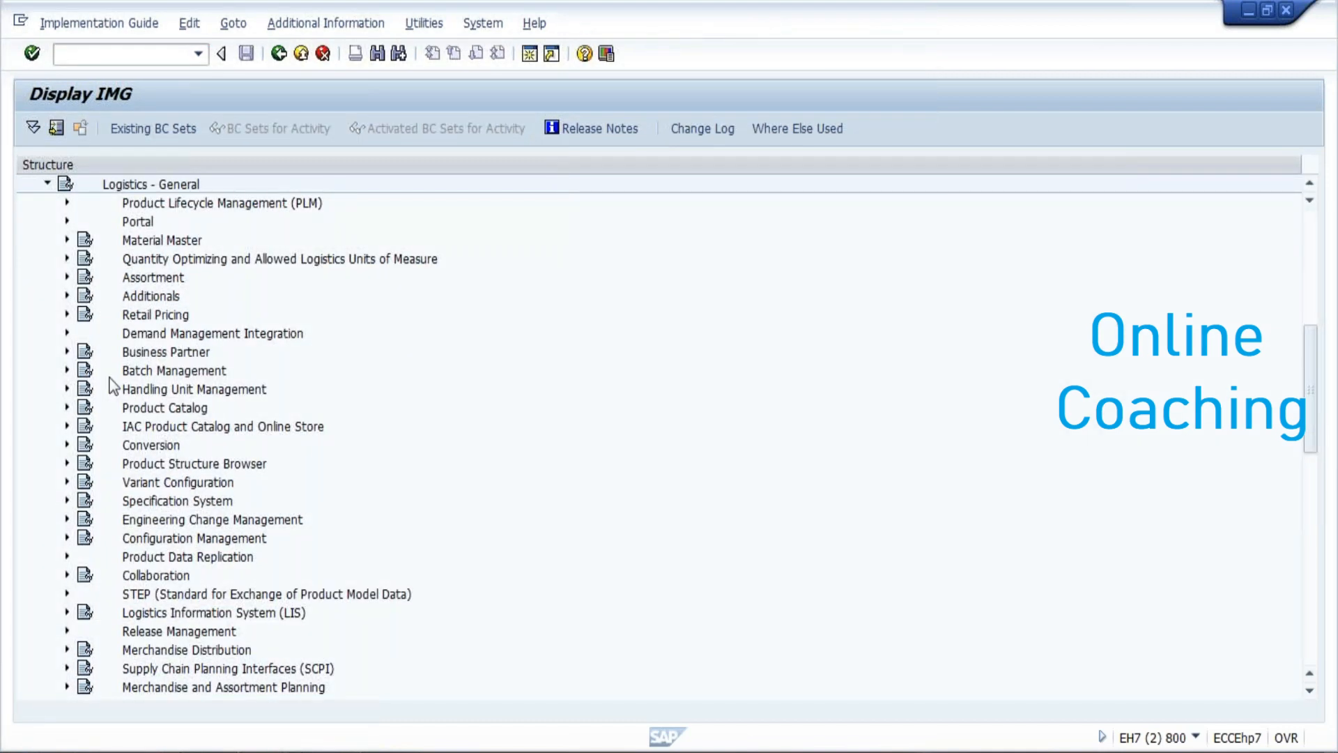
click(67, 240)
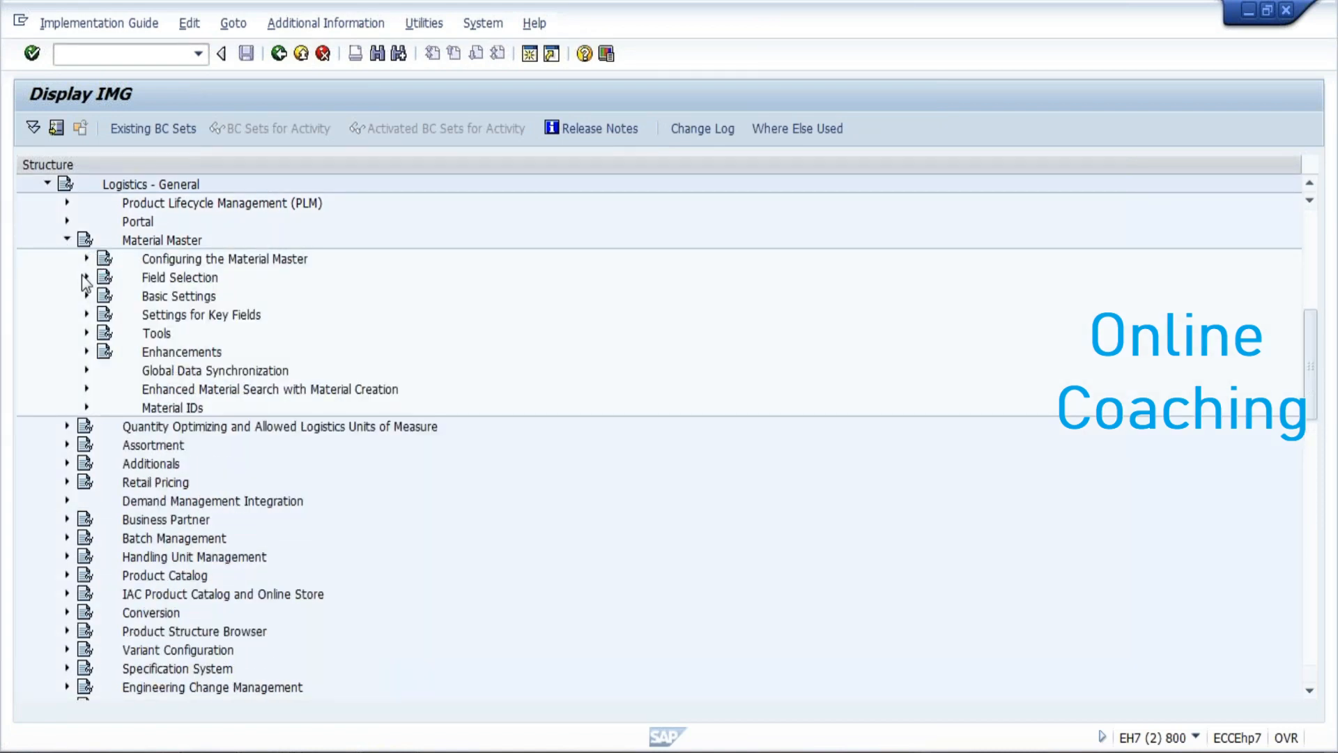
click(83, 276)
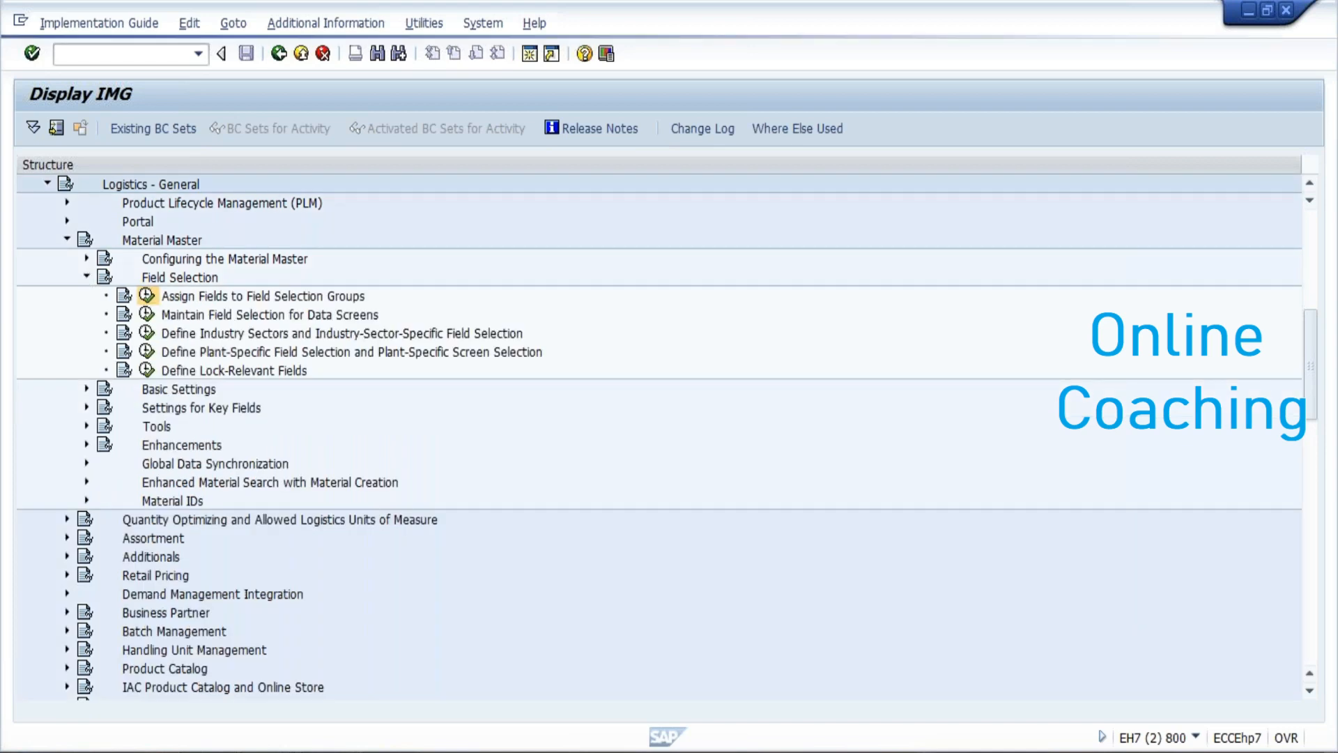
- Open the Assign Fields to Field Selection Groups activity and switch back to the Create Material session
click(146, 294)
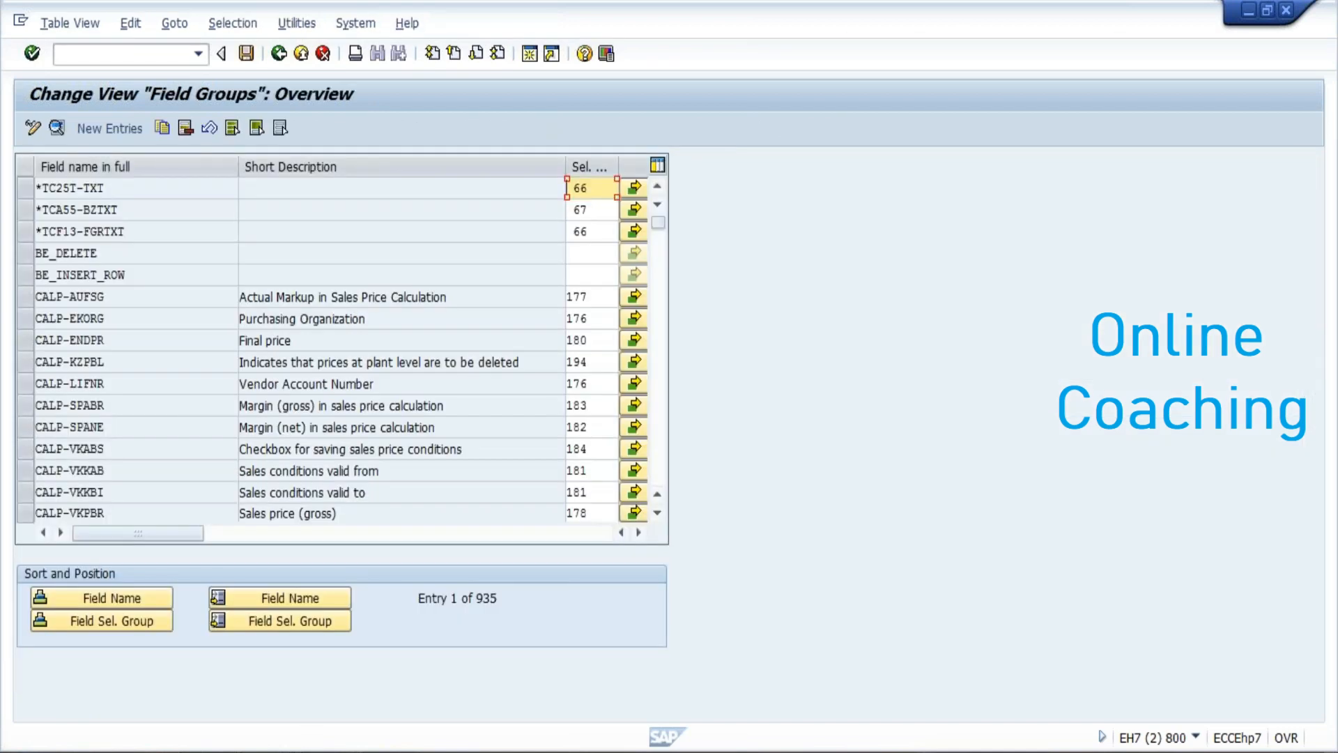
key(alt+Tab)
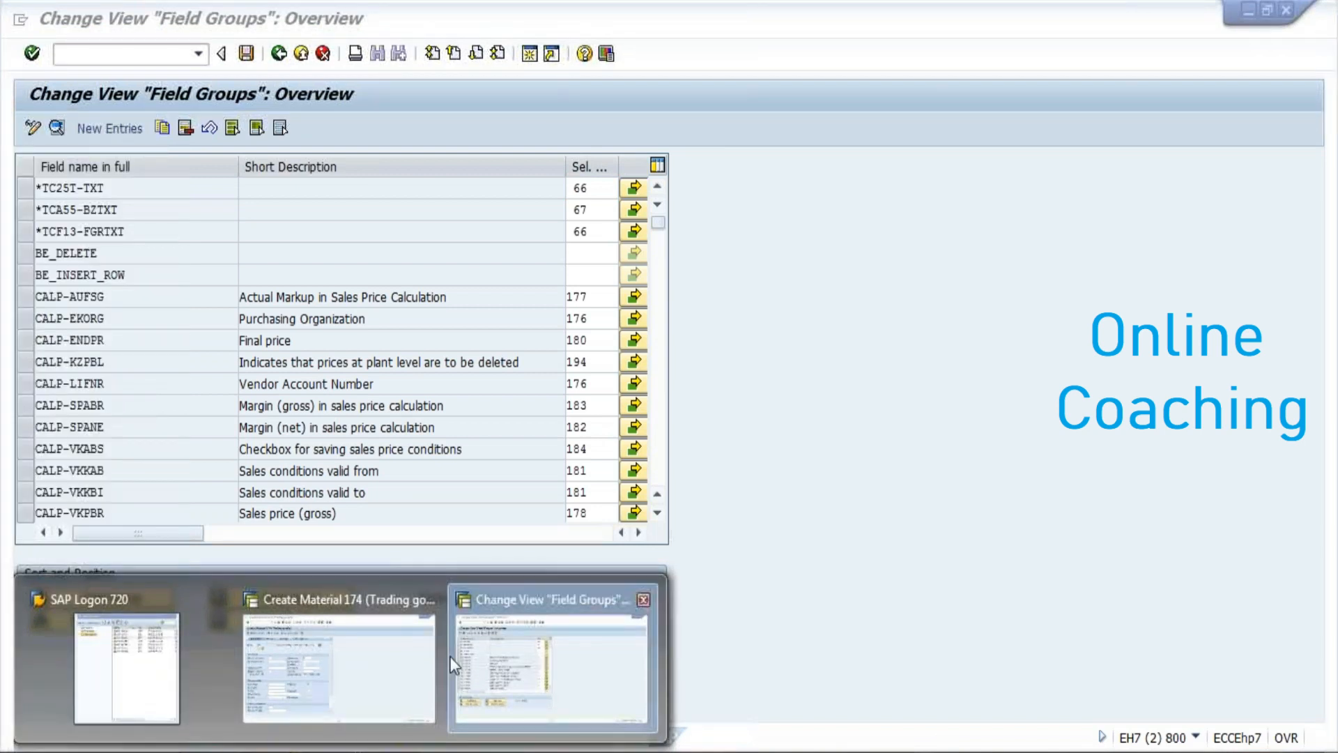
click(392, 689)
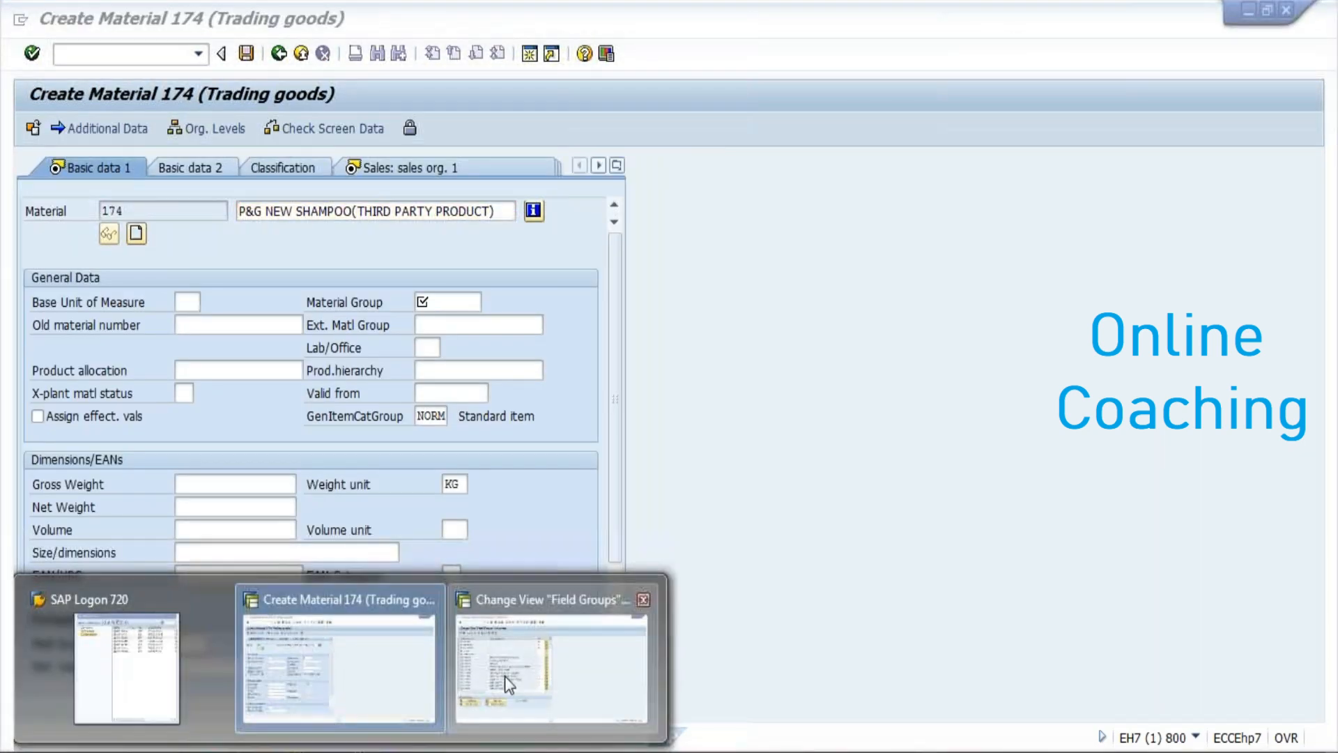
- Switch to the Field Groups overview session and position the list at field name MARA_MTKL
click(505, 676)
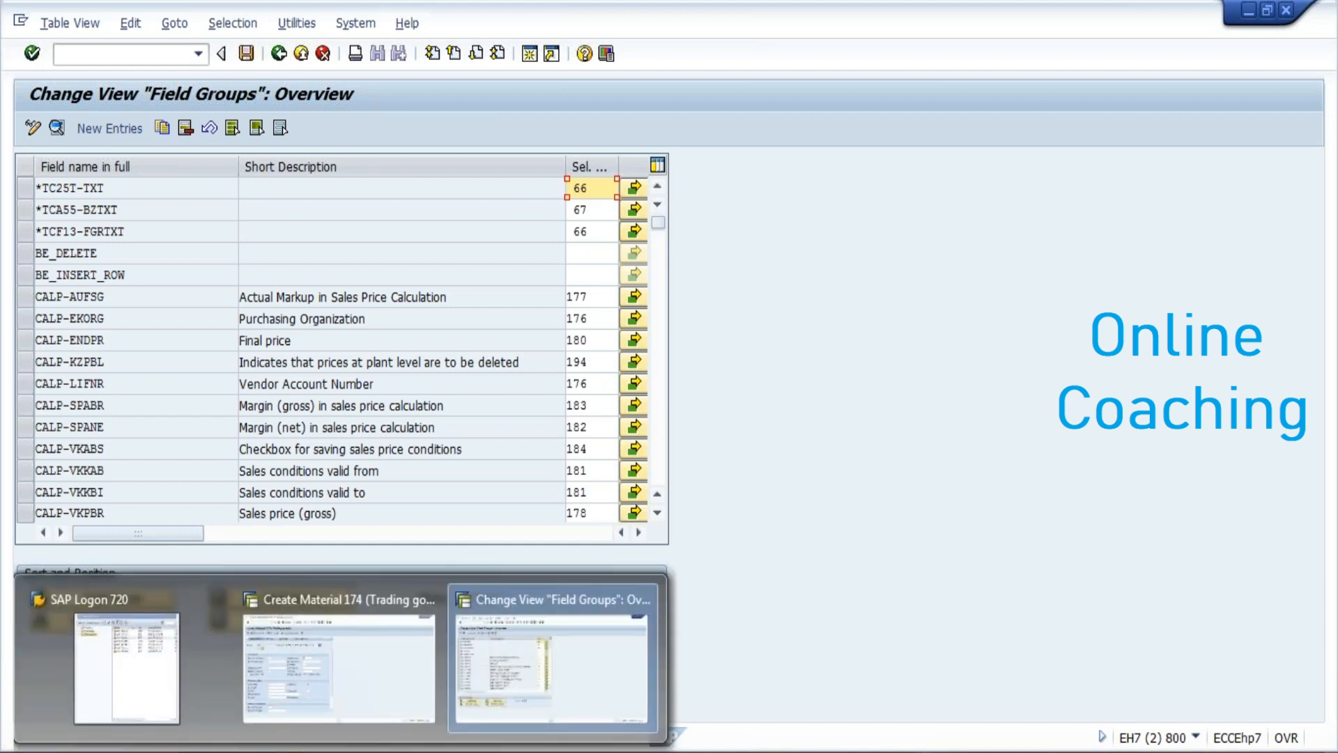
mouse_move(354, 687)
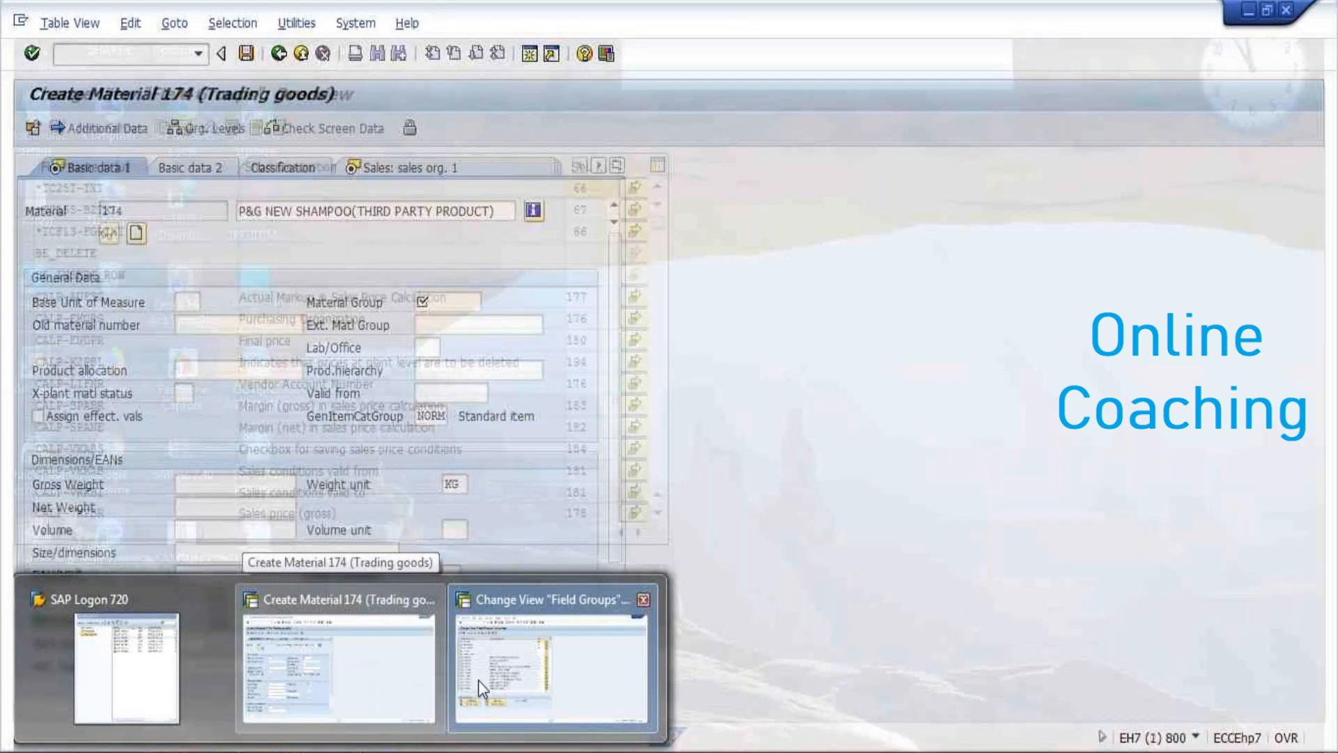
click(478, 680)
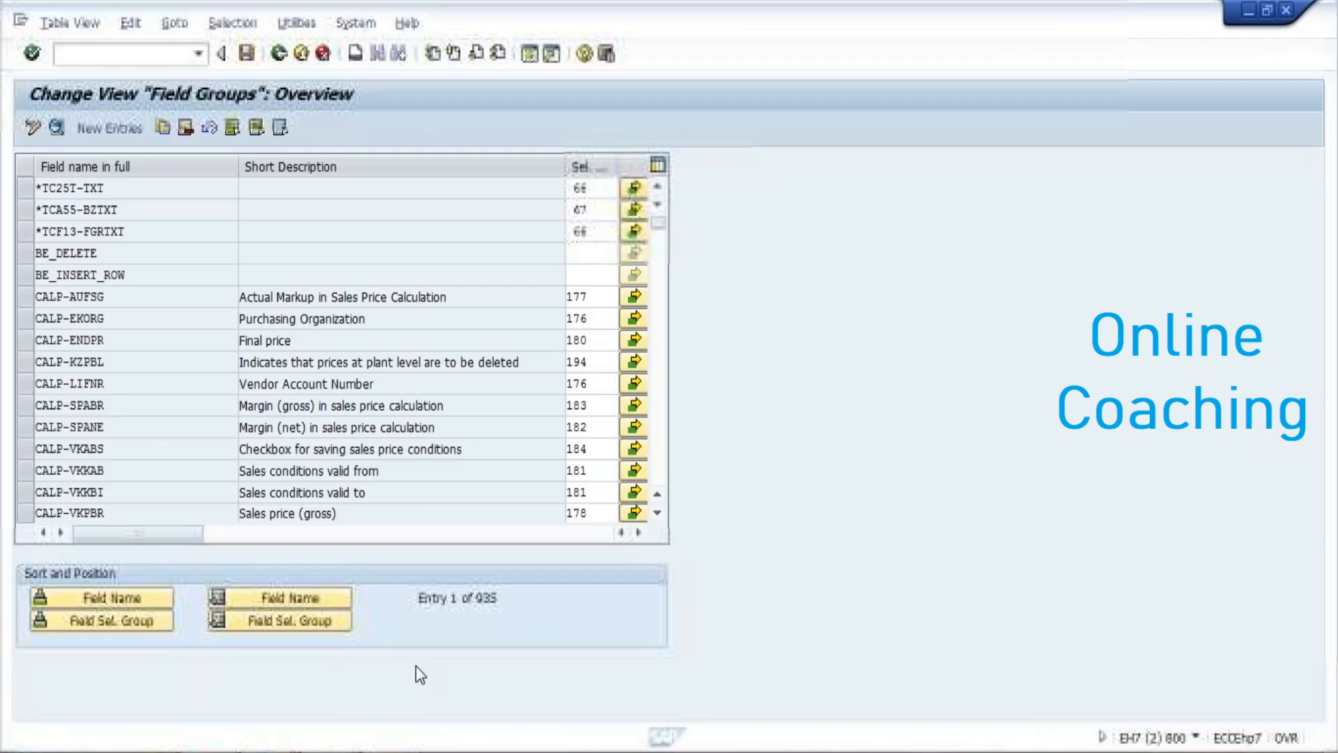
click(322, 600)
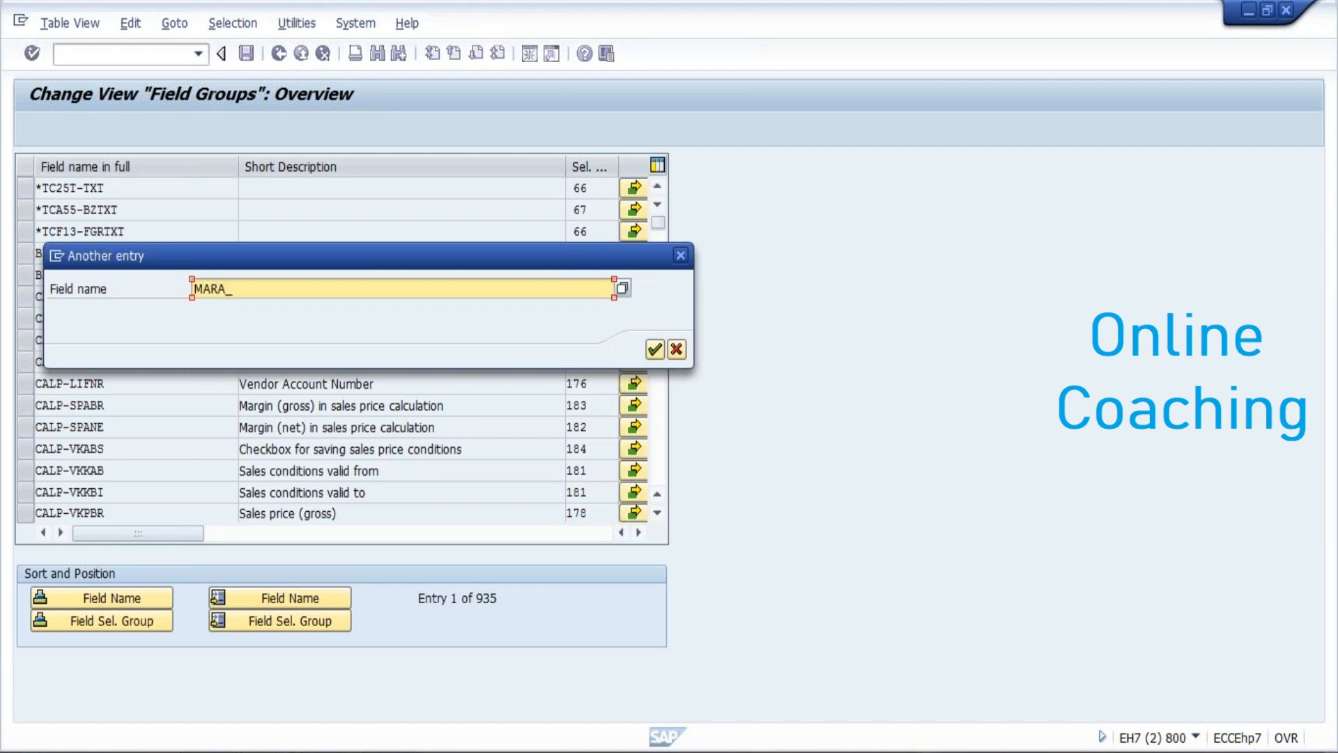
key(Return)
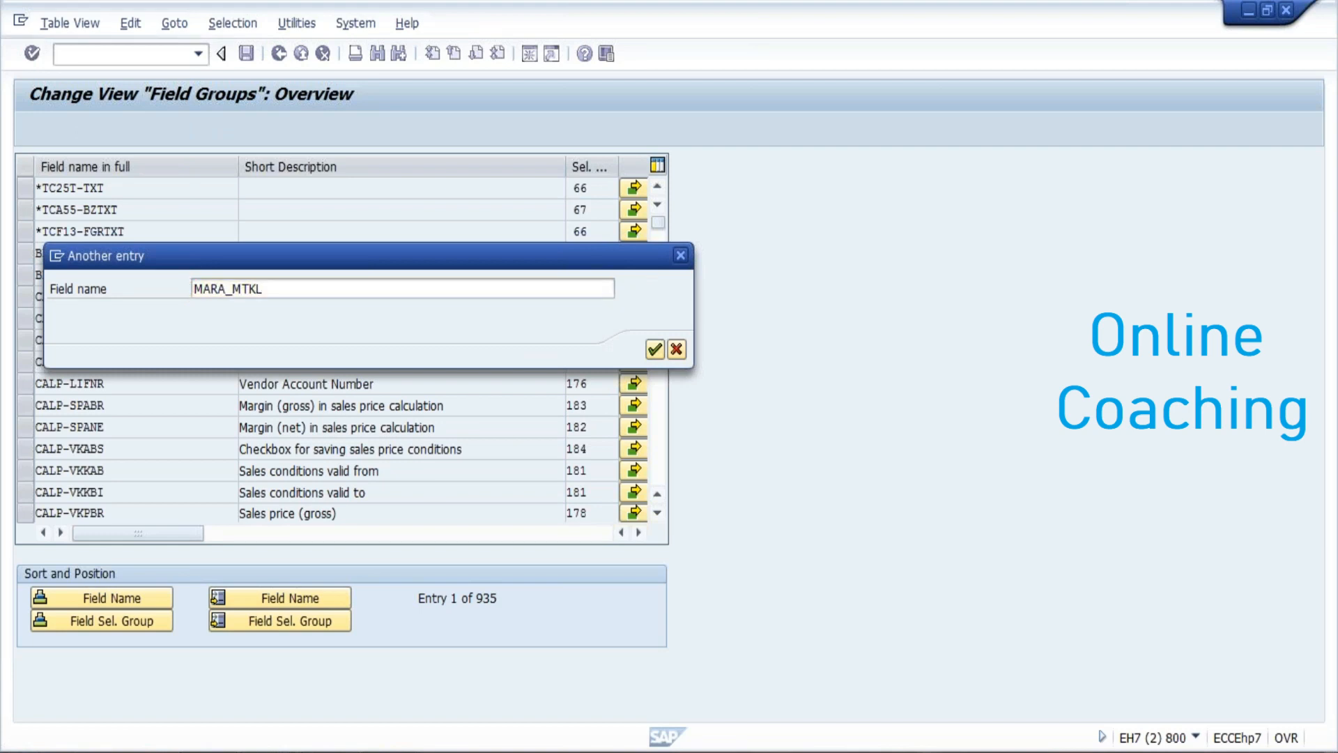
- Reposition the field groups list at the entries whose field name starts with MARA
click(287, 597)
text(M)
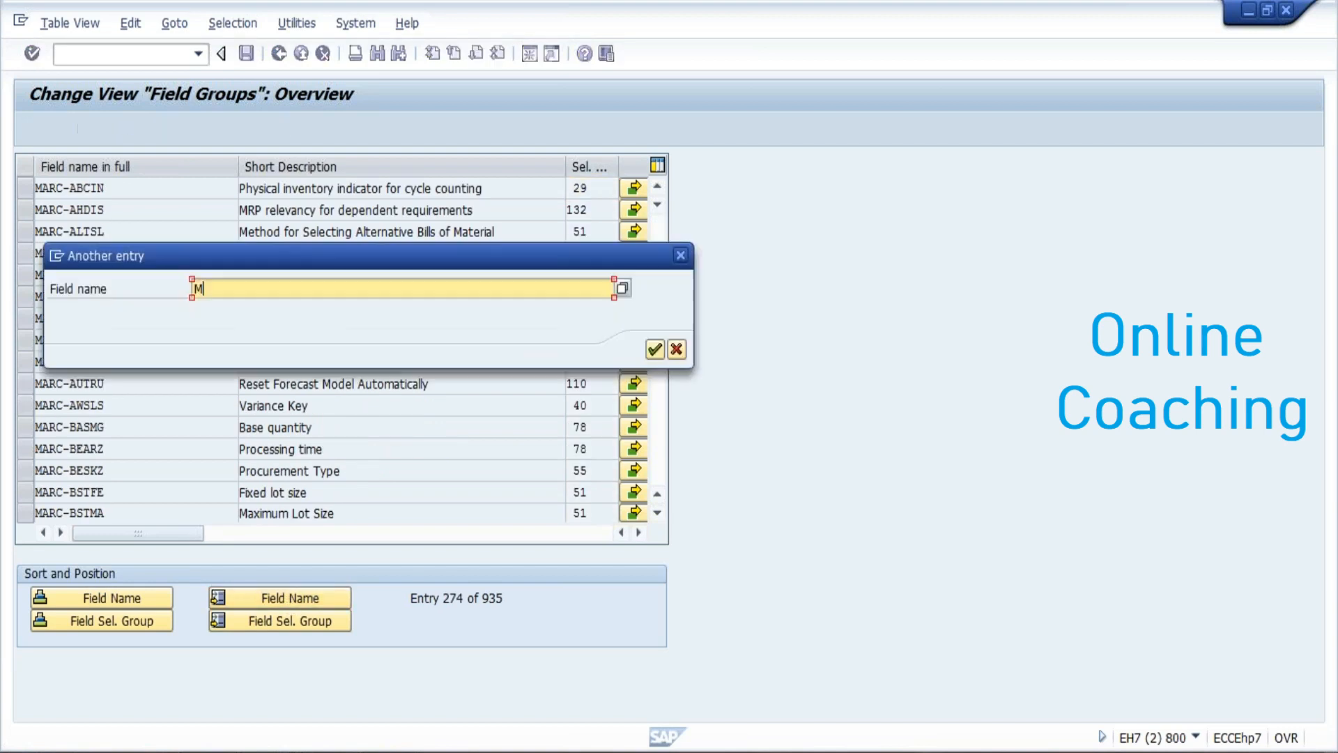
text(ARA)
key(Return)
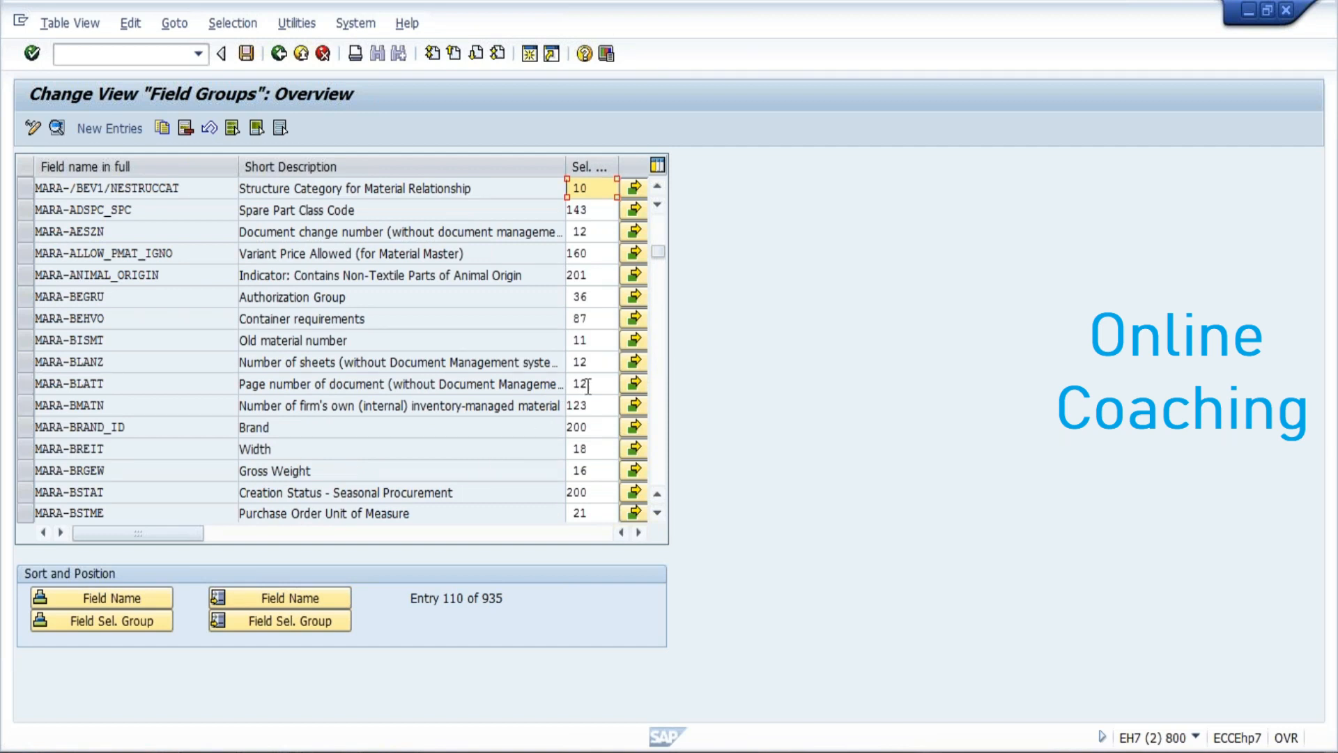
- Look through the MARA fields and their selection groups for the material group field
click(657, 425)
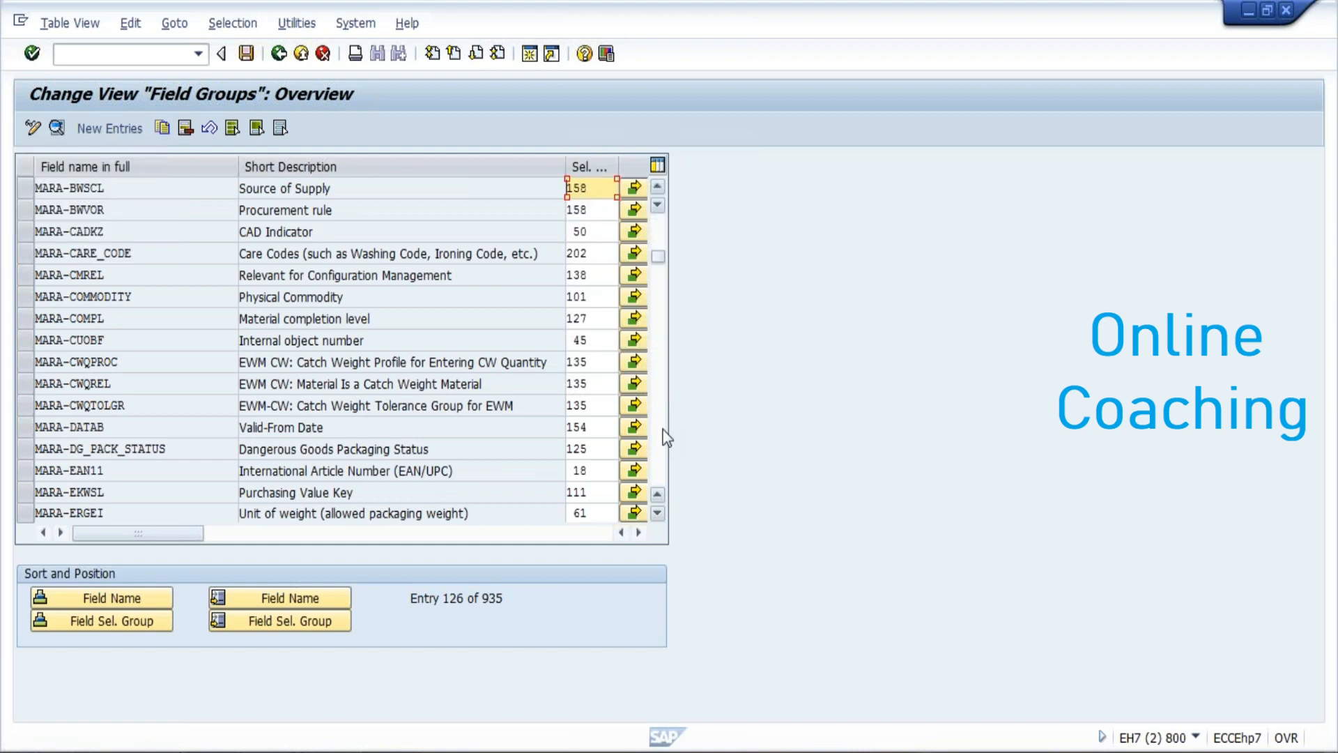
key(Page_Down)
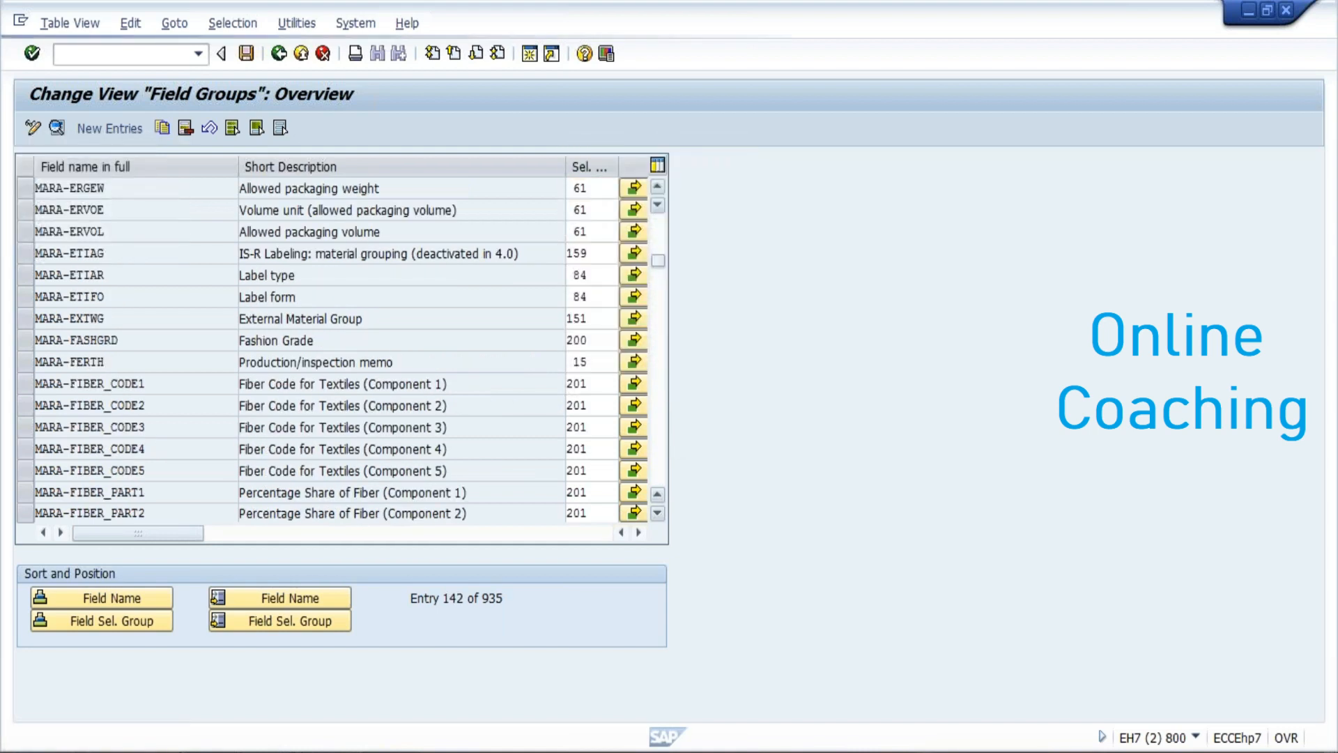
key(Page_Down)
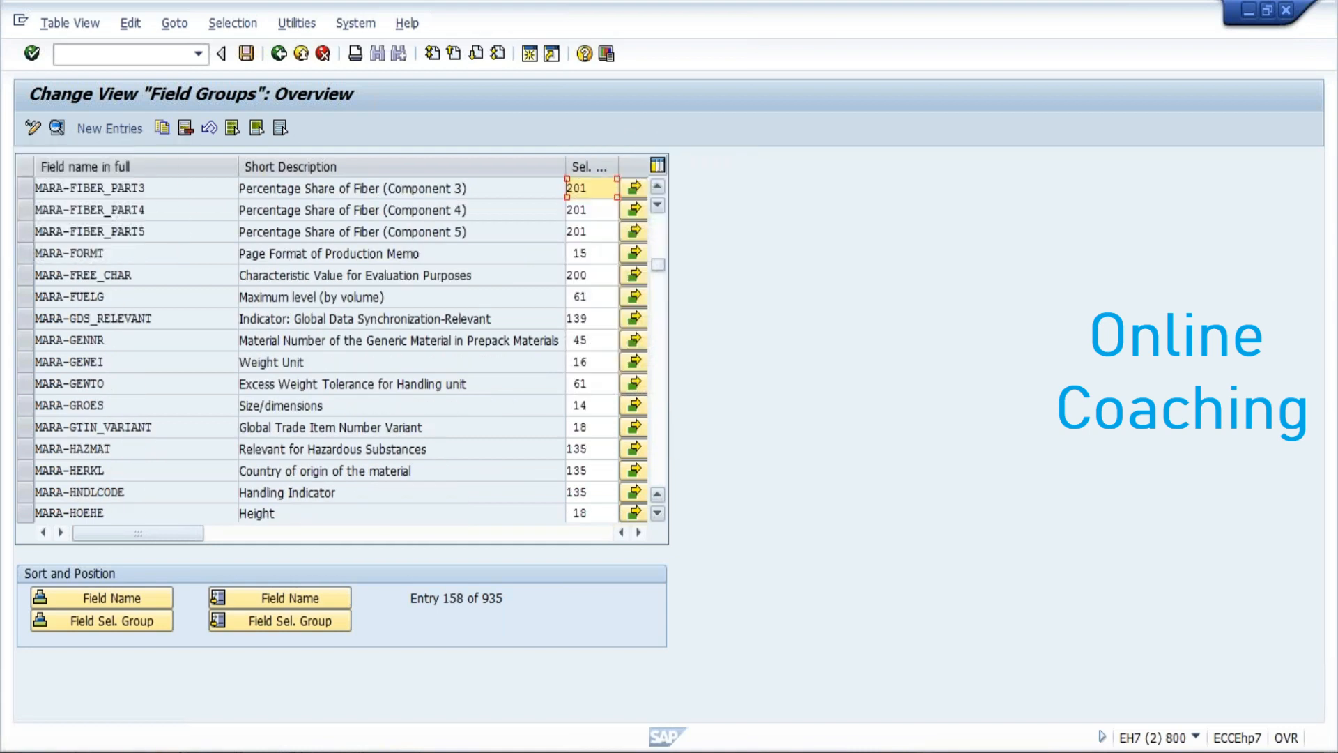
key(Page_Down)
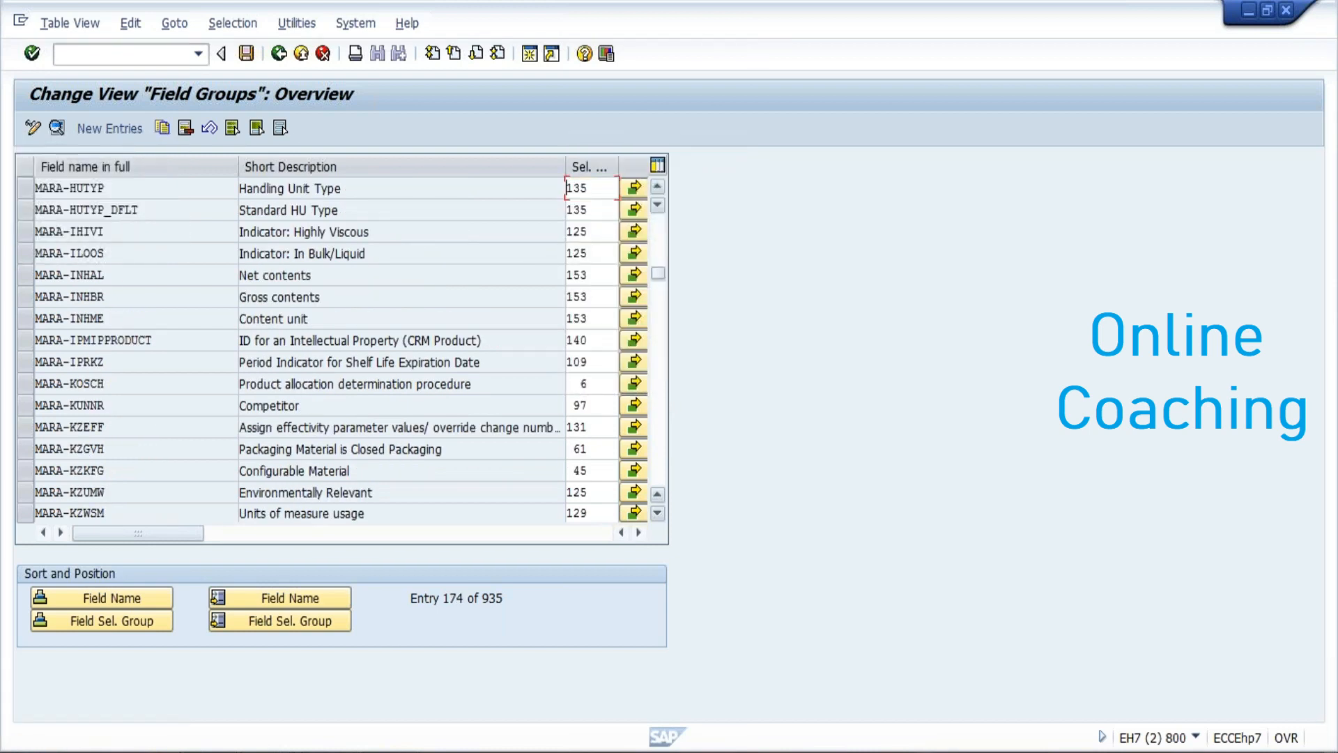
key(Page_Down)
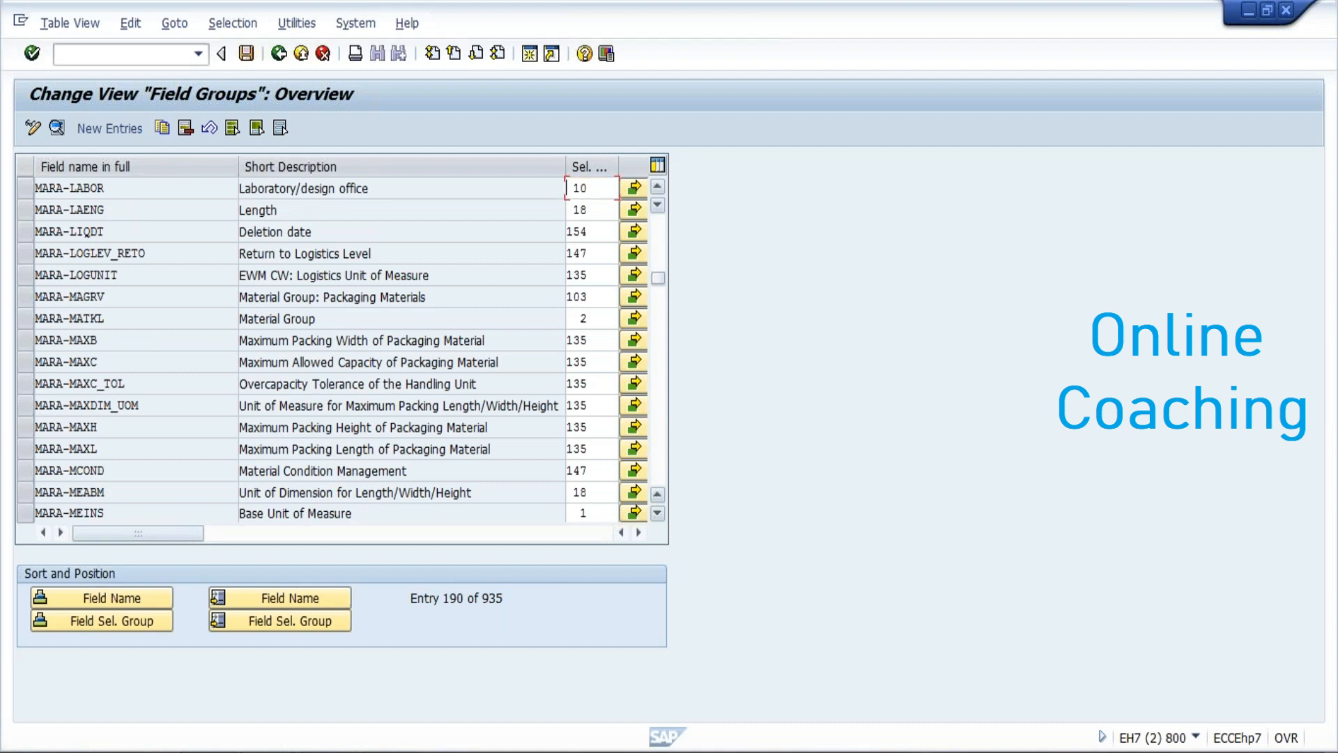
key(Page_Down)
key(Page_Down)
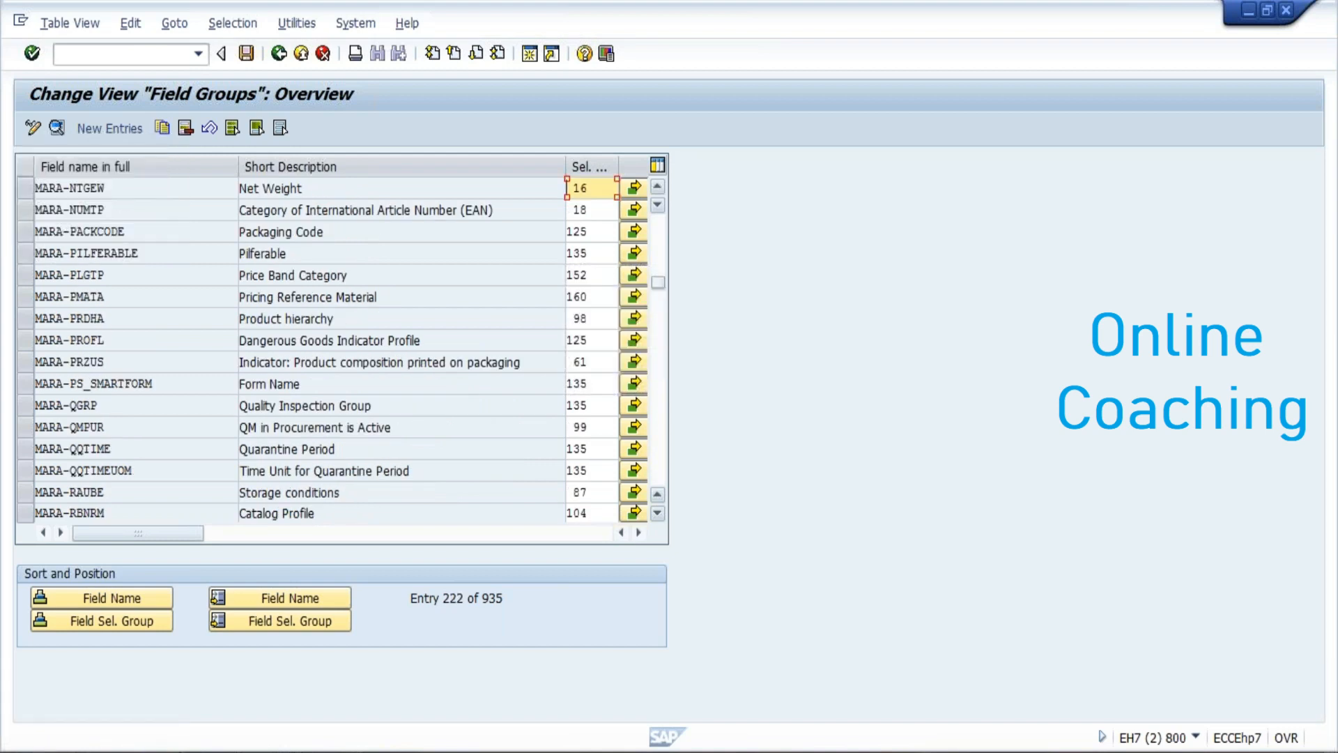
key(Page_Down)
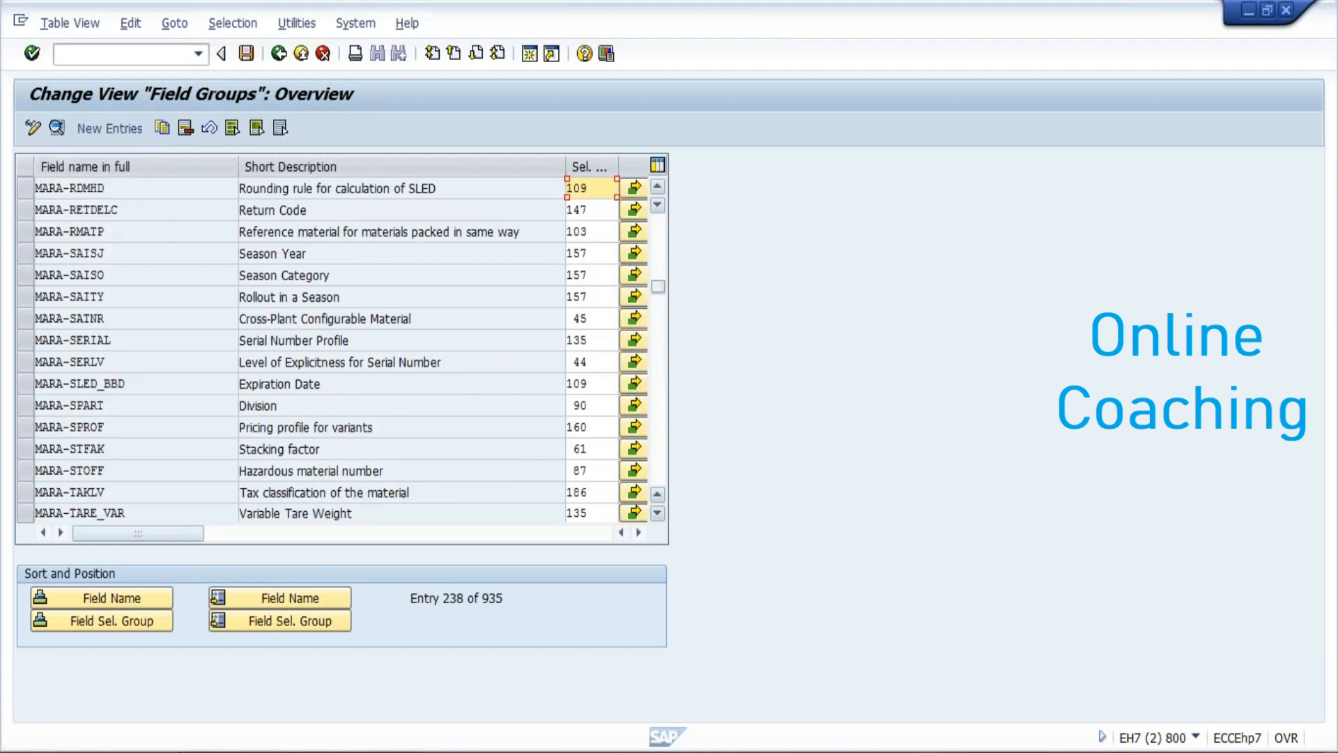
key(Page_Down)
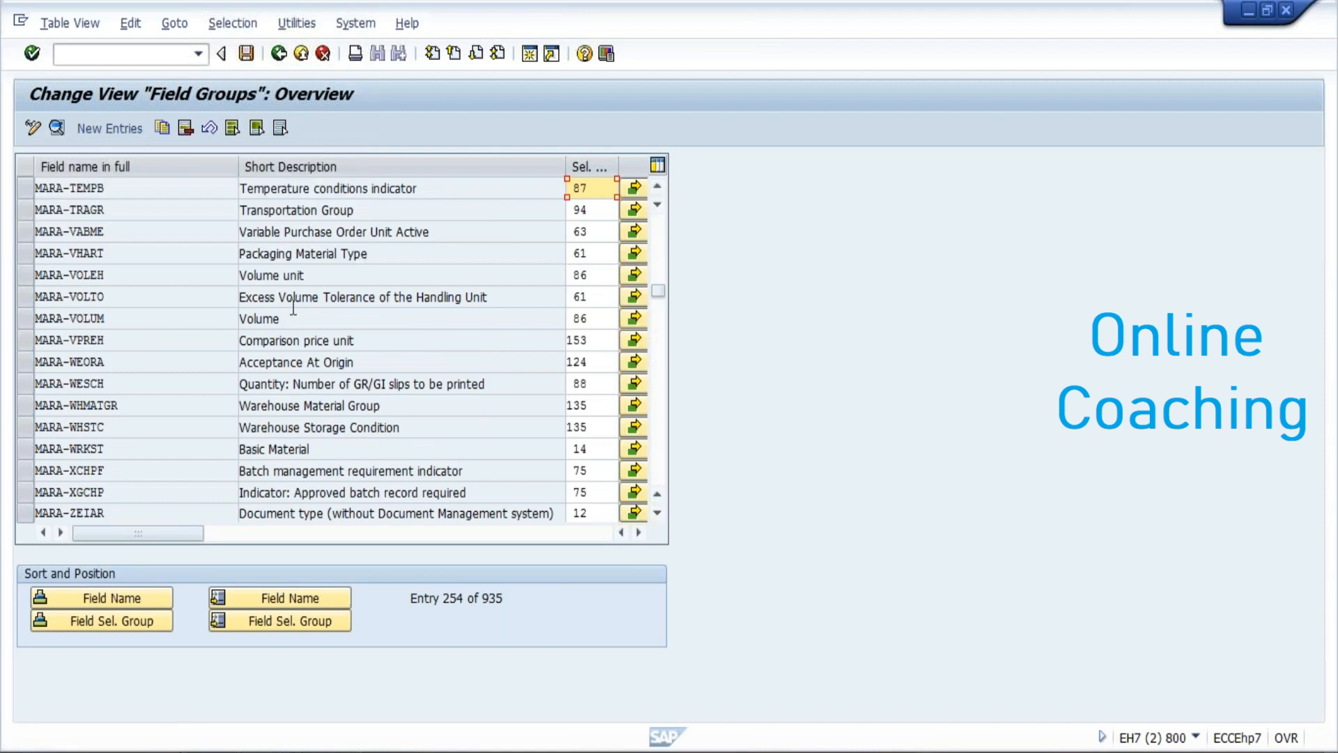
- Examine the last MARA entries, from the stacking factor field to the start of the MARC fields
click(658, 187)
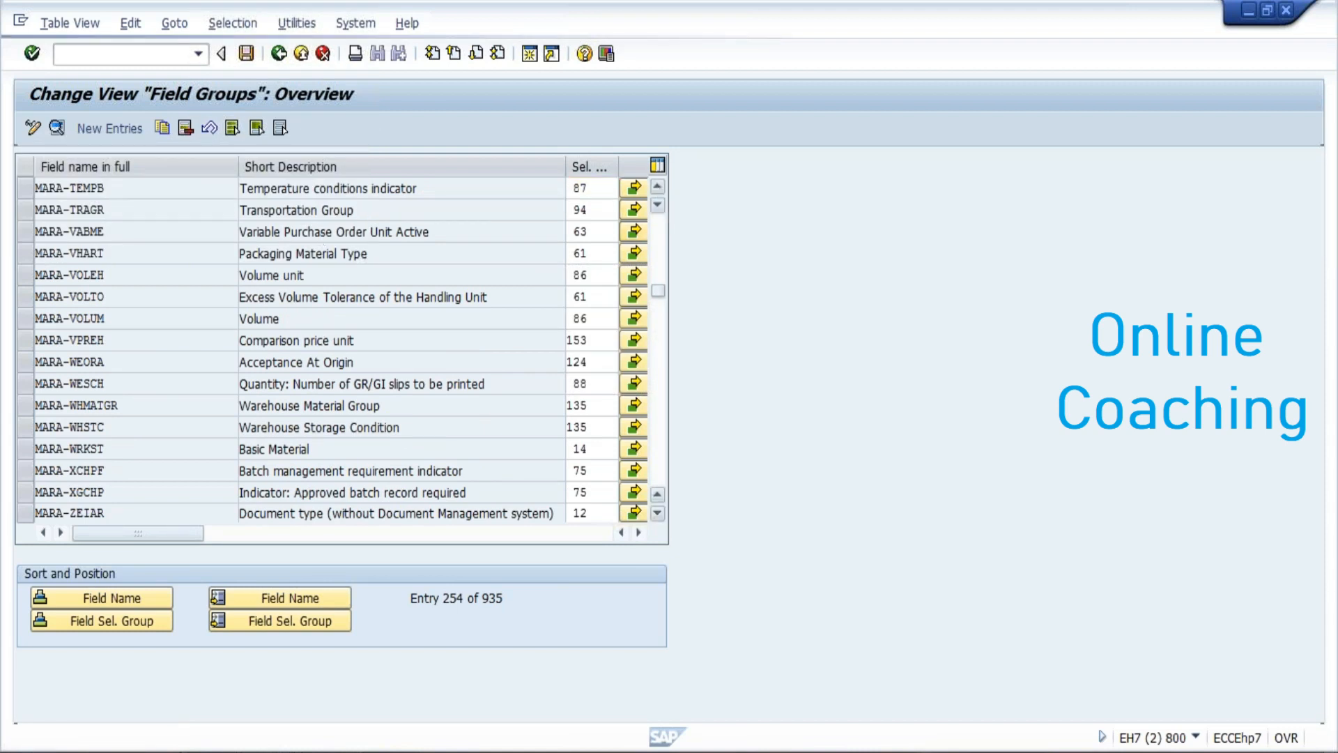
click(658, 187)
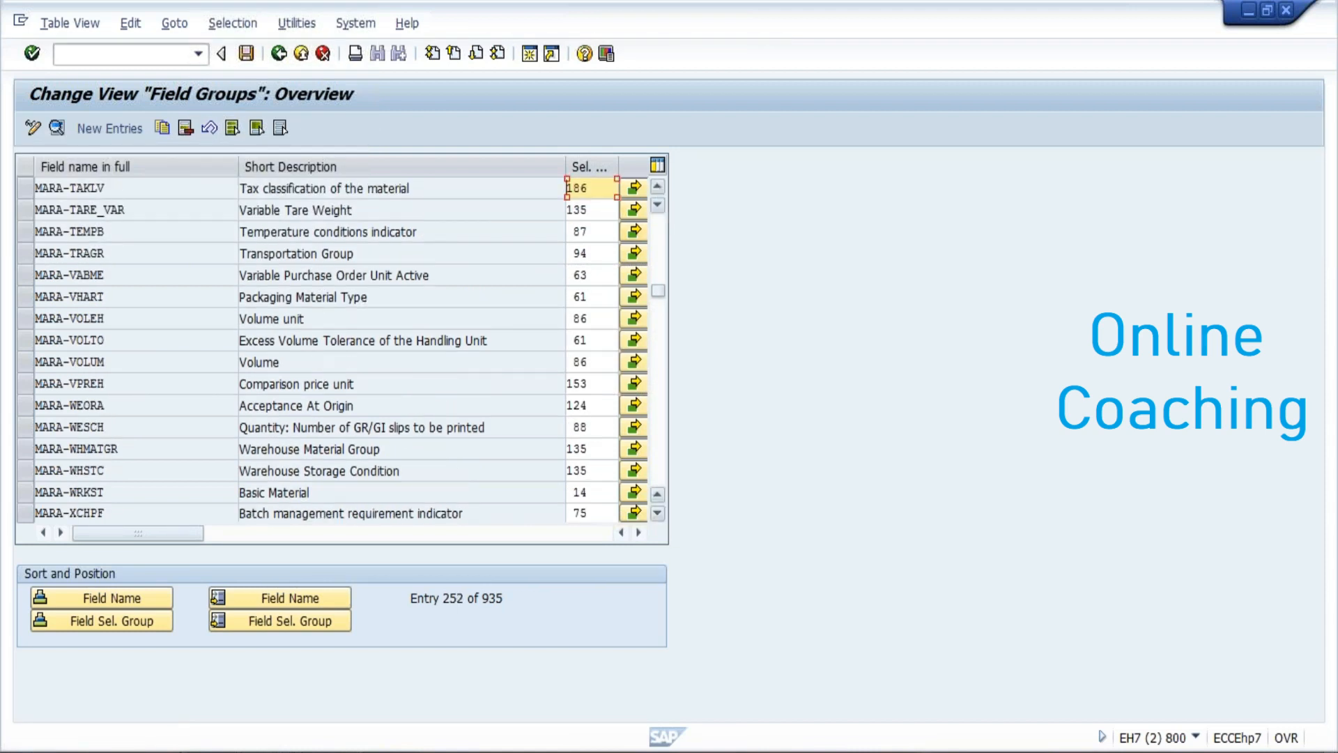
click(658, 187)
click(658, 187)
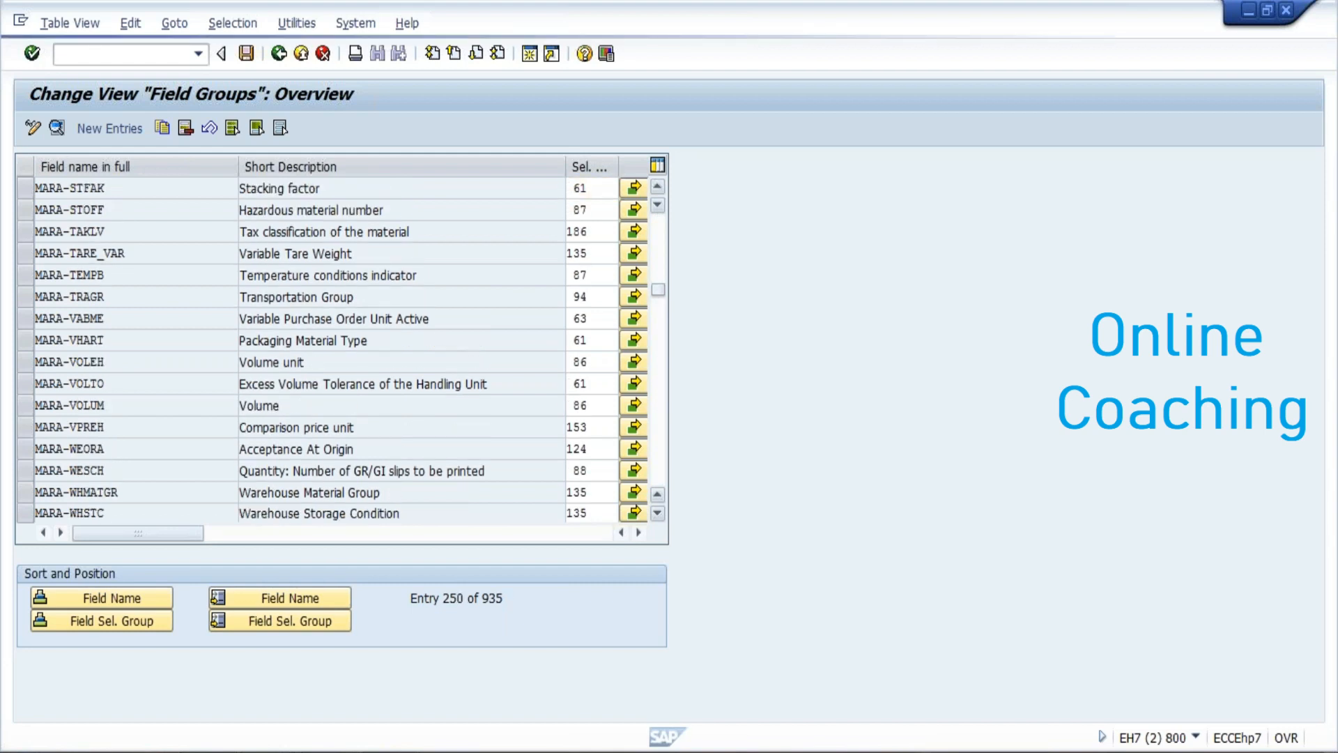
click(657, 511)
click(658, 512)
click(657, 512)
click(657, 512)
click(657, 513)
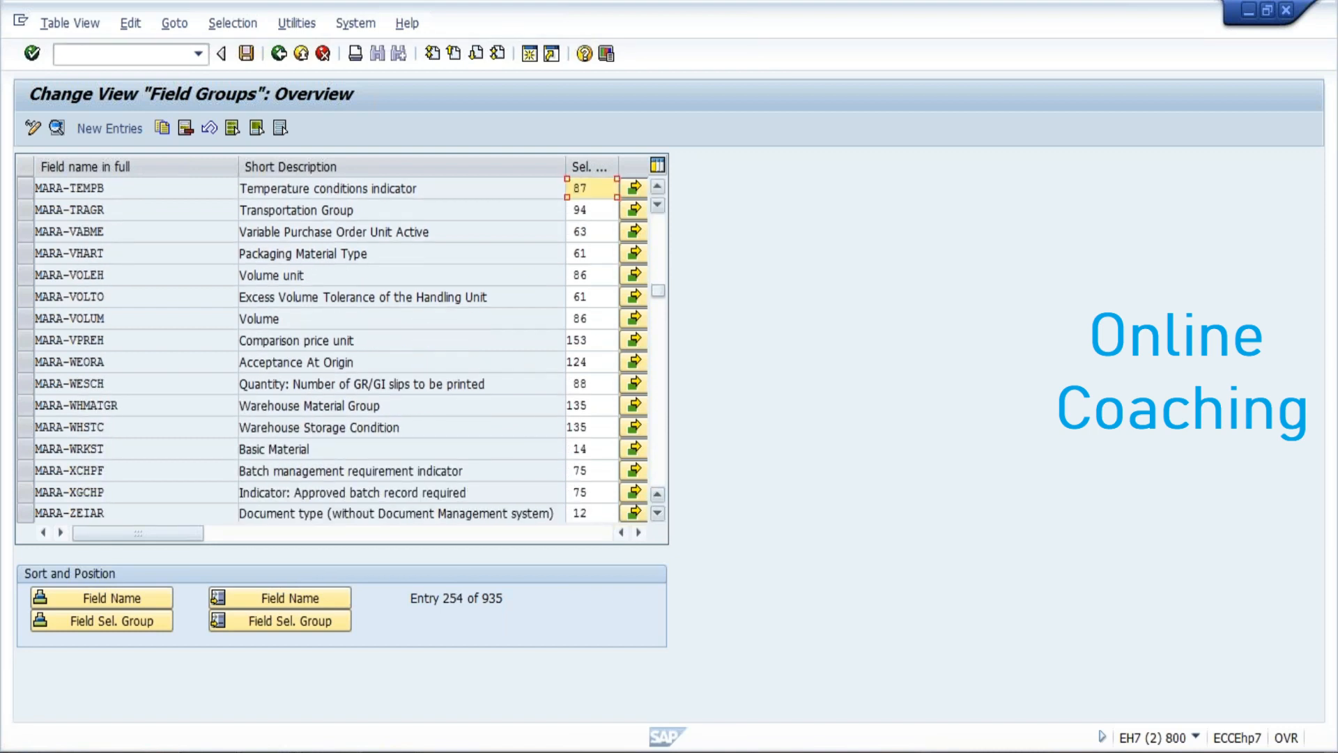
click(657, 513)
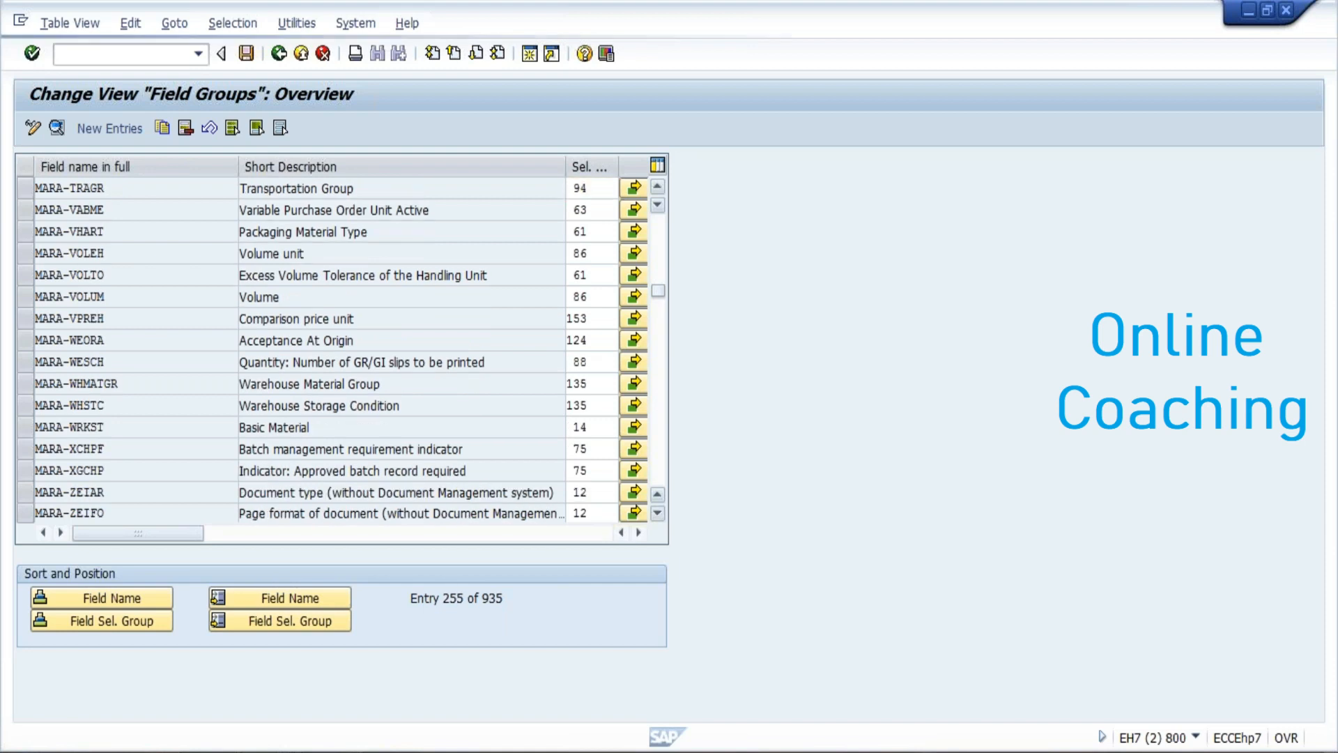
click(657, 512)
click(657, 513)
click(658, 512)
click(657, 512)
click(657, 513)
click(658, 513)
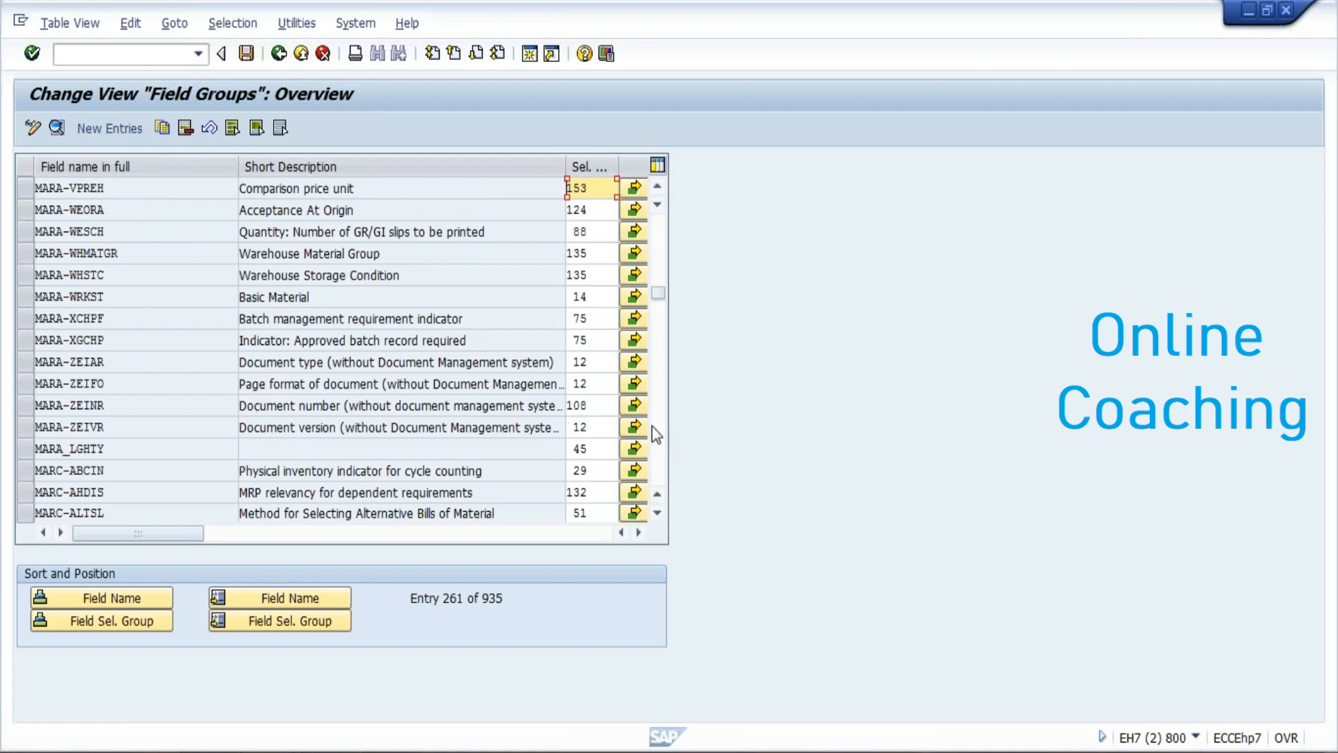
- Look through the MARA fields from the material group entries onward for the division field and its selection group
drag(664, 291, 664, 278)
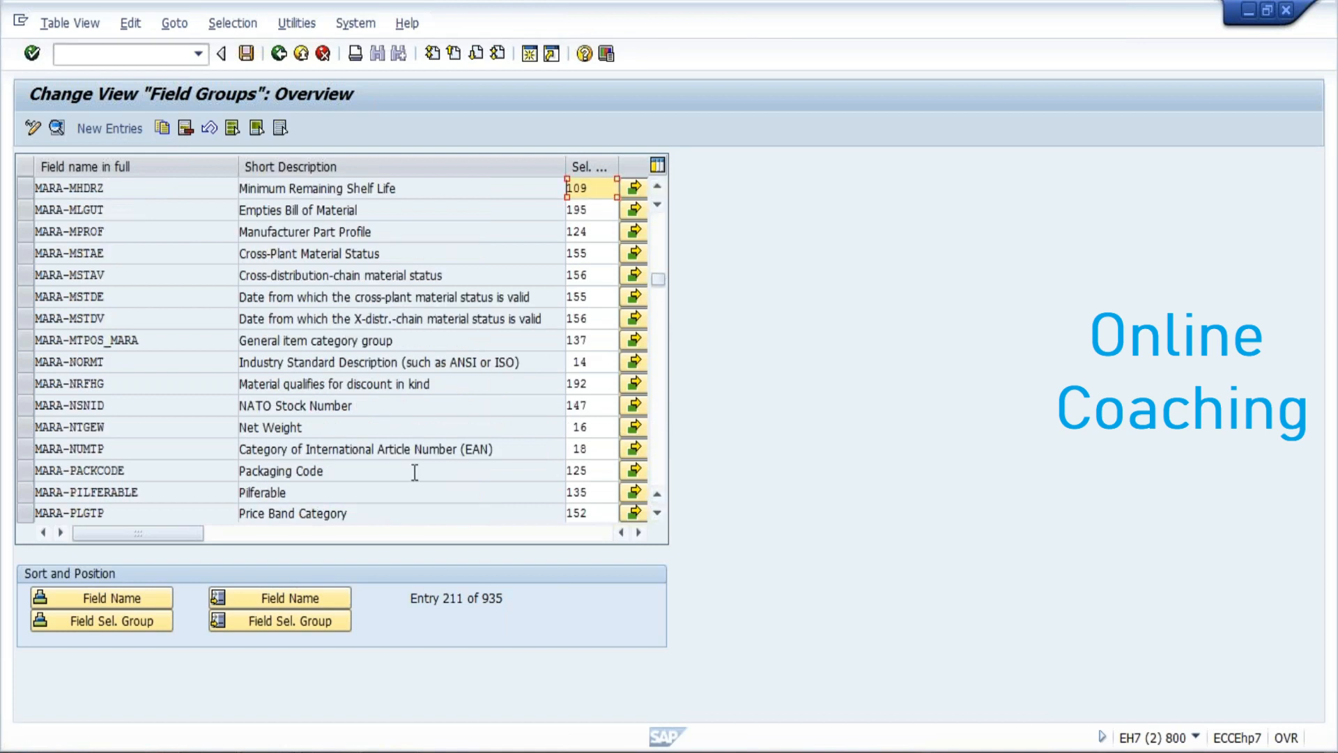
click(659, 257)
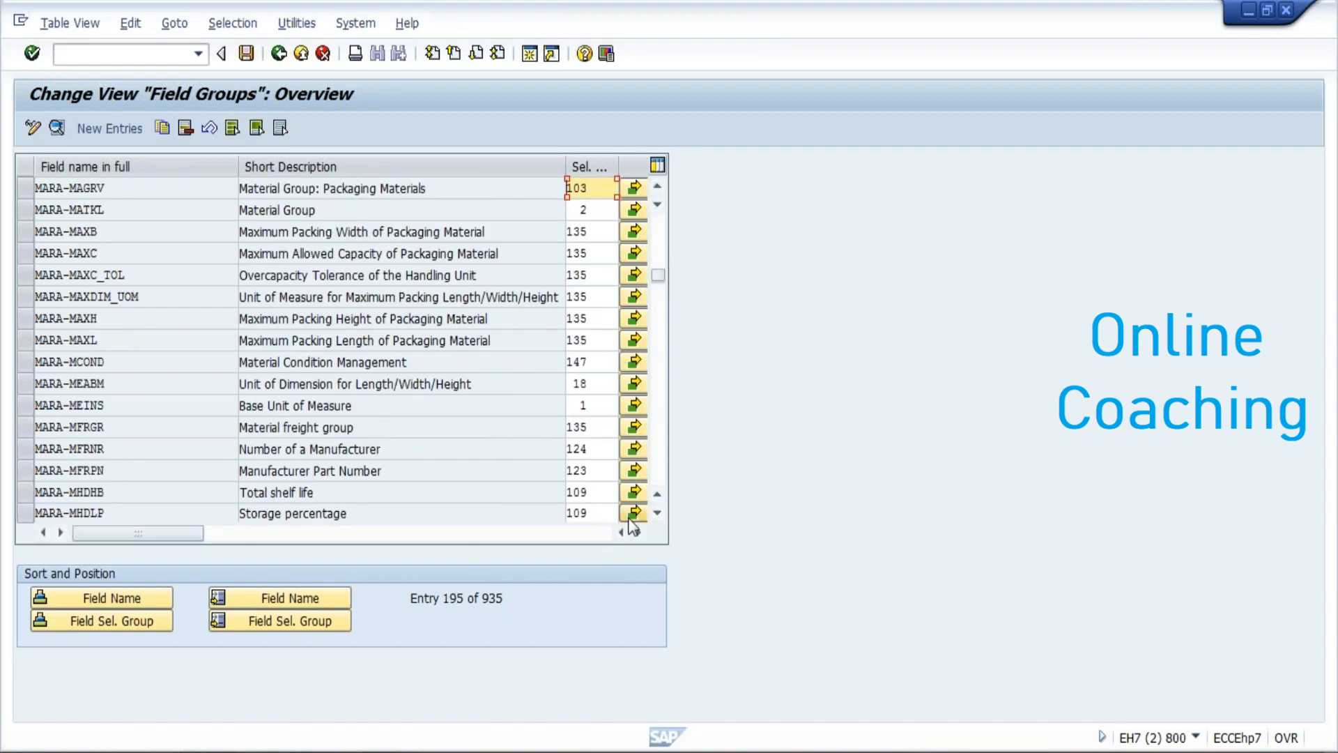
click(658, 512)
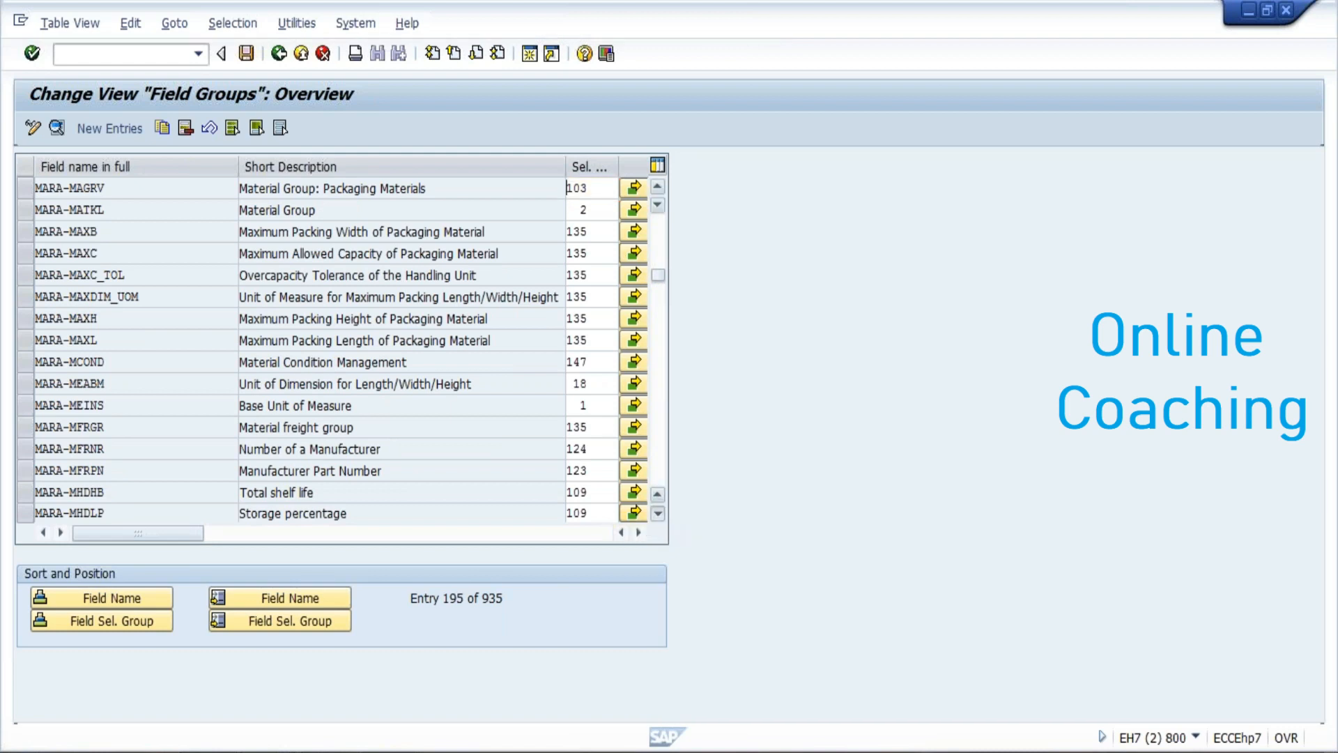
click(657, 512)
click(657, 512)
click(657, 512)
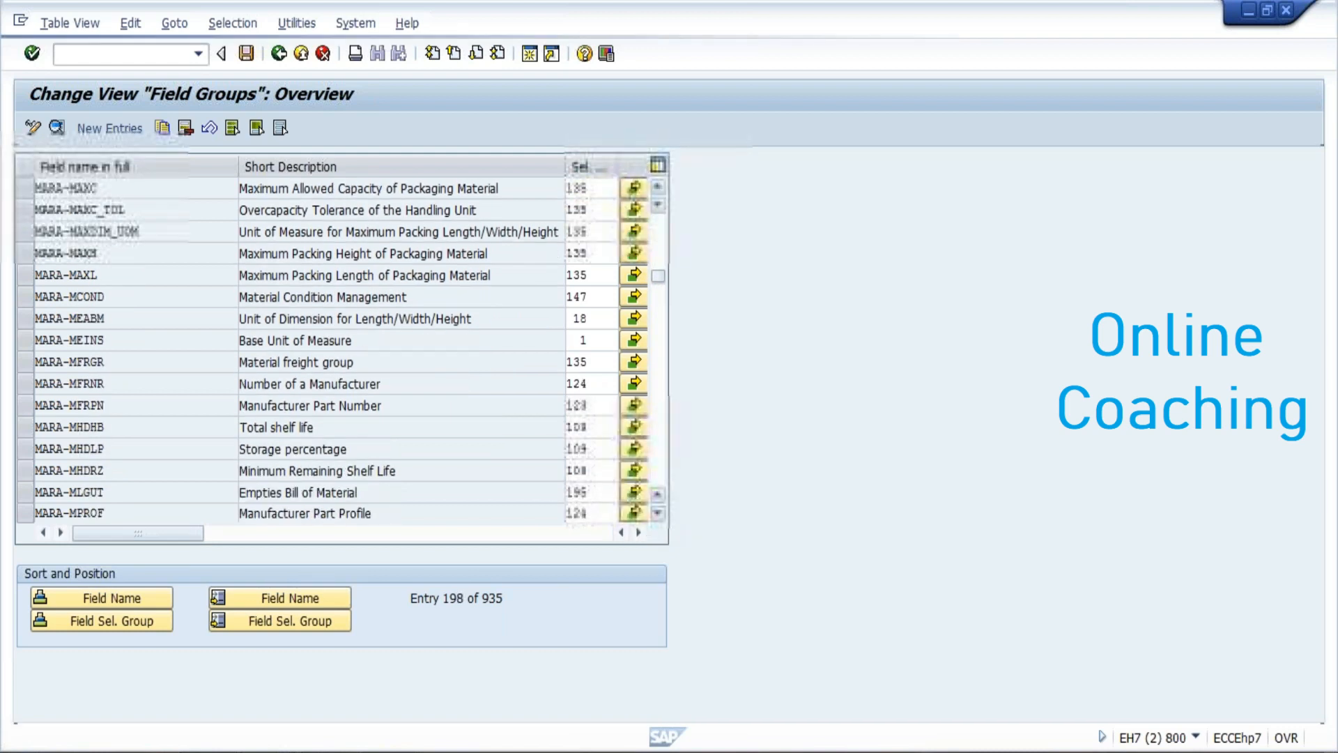
click(657, 513)
click(657, 512)
click(657, 512)
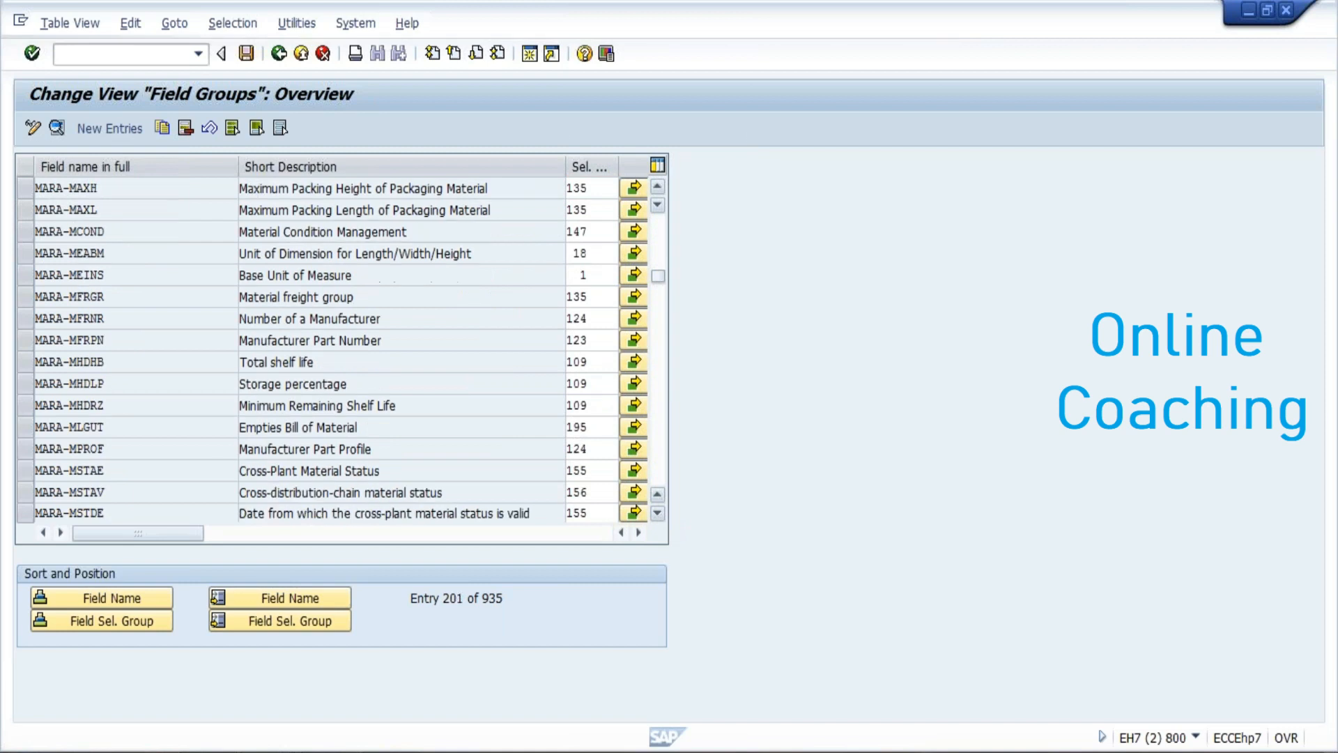
click(657, 512)
click(658, 513)
click(658, 512)
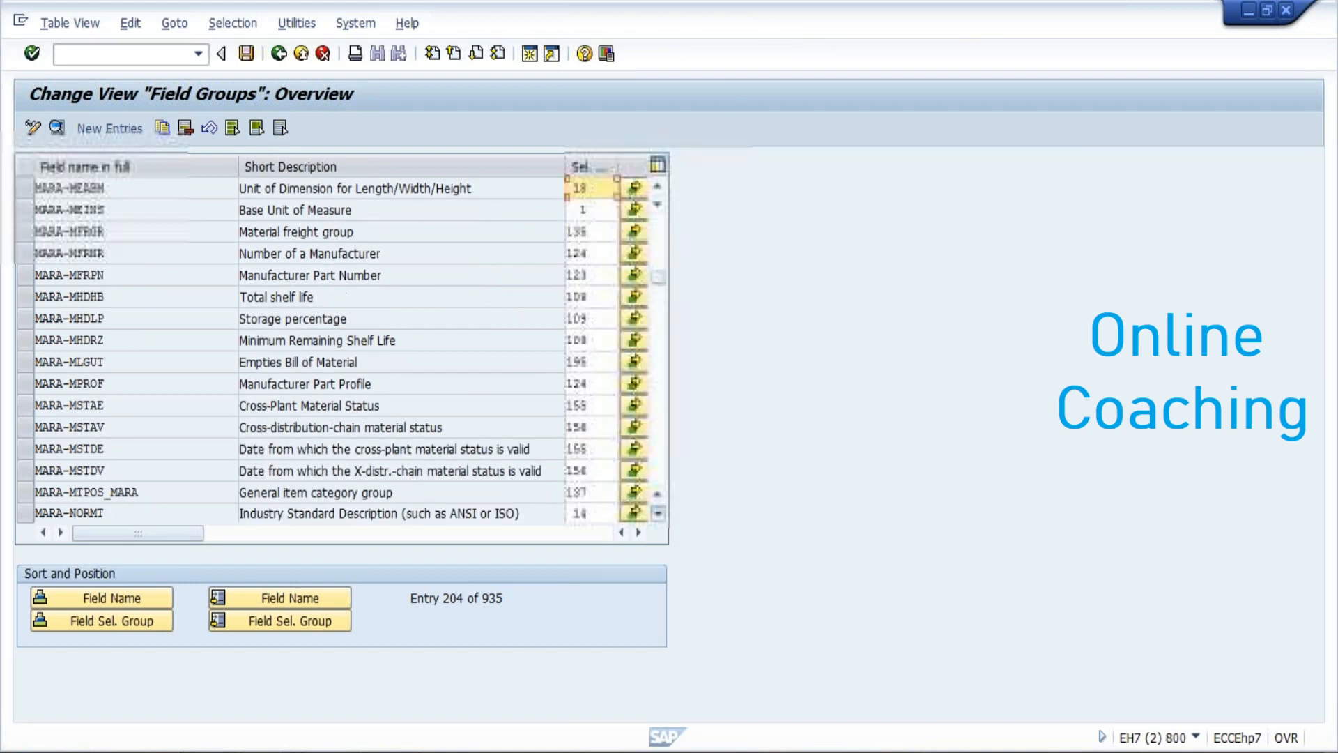
click(657, 512)
click(657, 513)
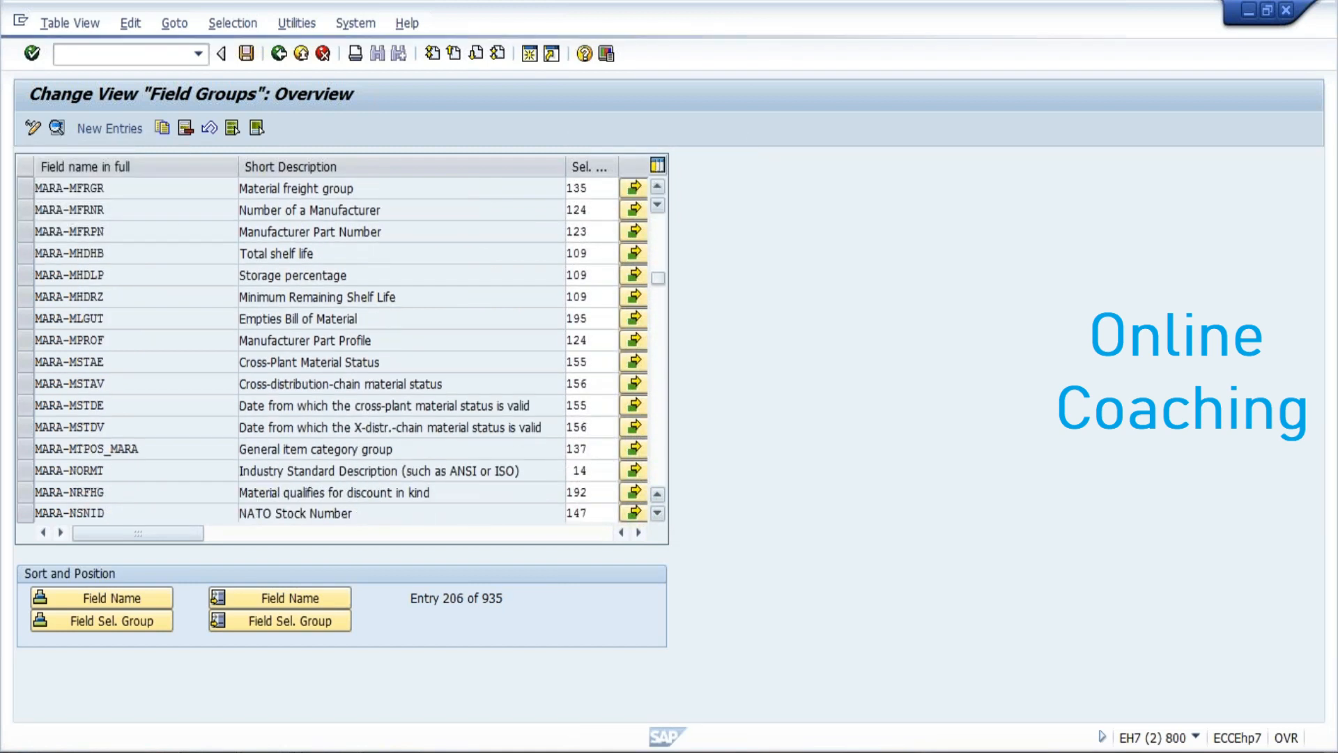
click(657, 513)
click(658, 513)
click(658, 513)
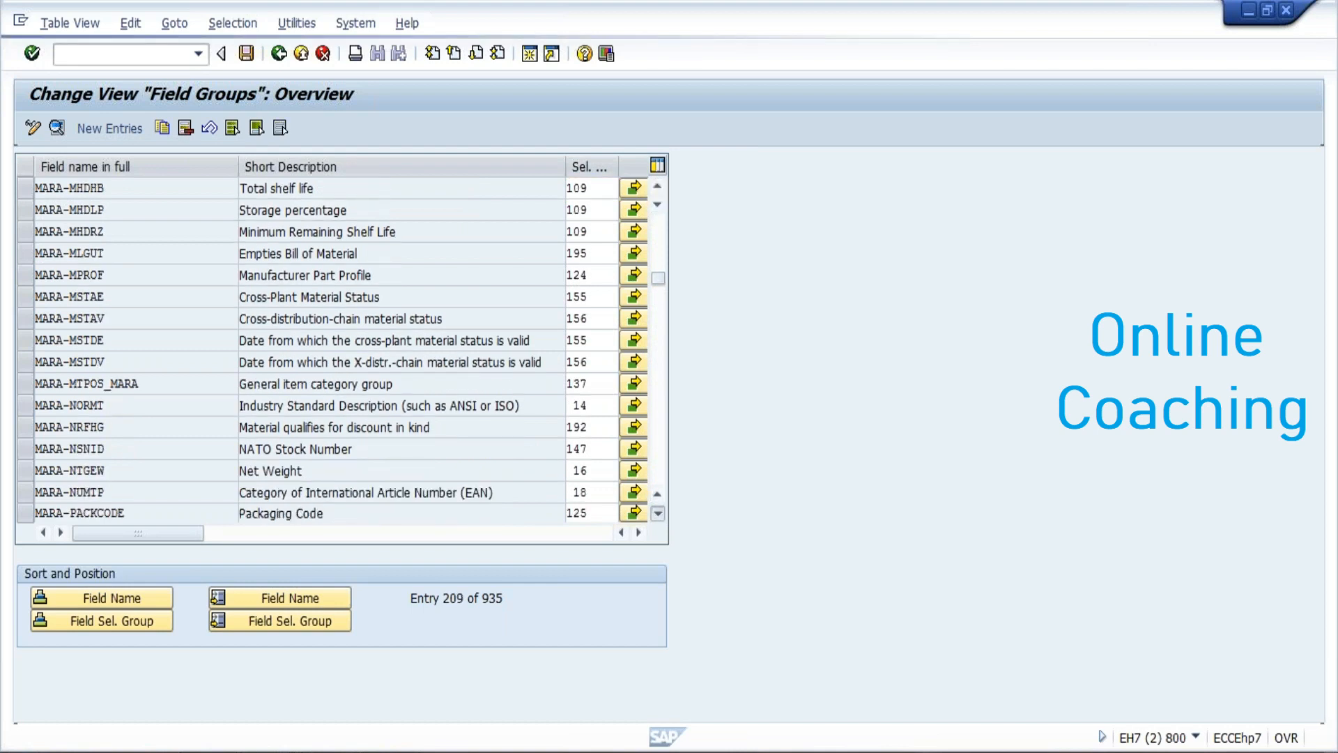
click(658, 513)
click(658, 512)
click(657, 512)
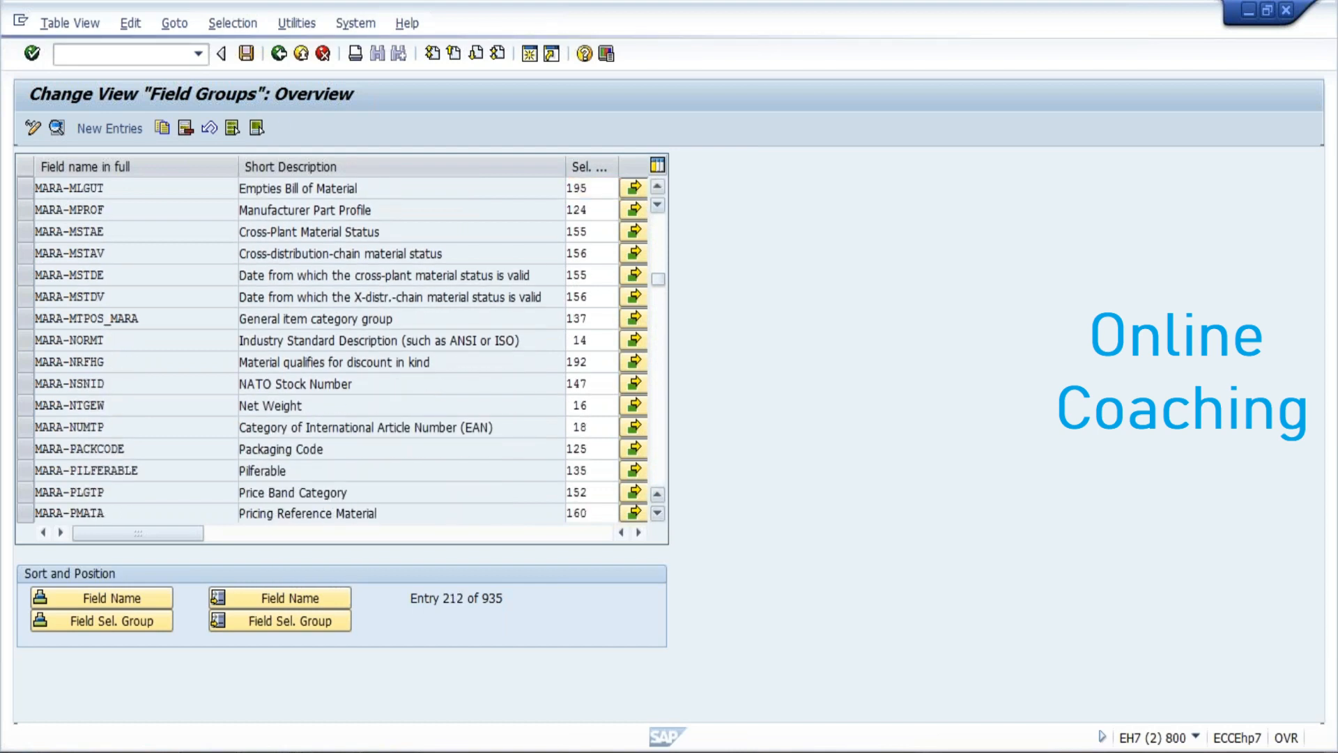
click(658, 513)
click(658, 512)
click(657, 512)
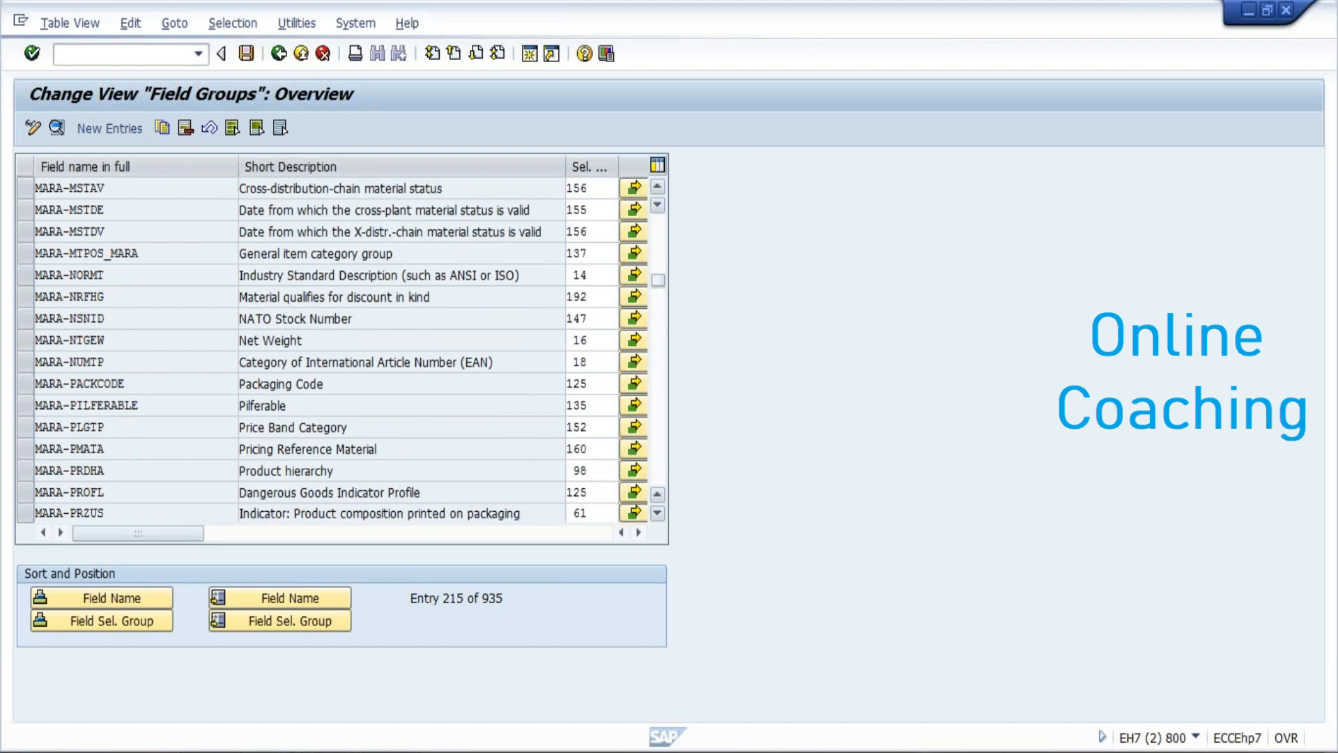
click(657, 512)
click(657, 513)
click(657, 512)
click(658, 513)
click(657, 512)
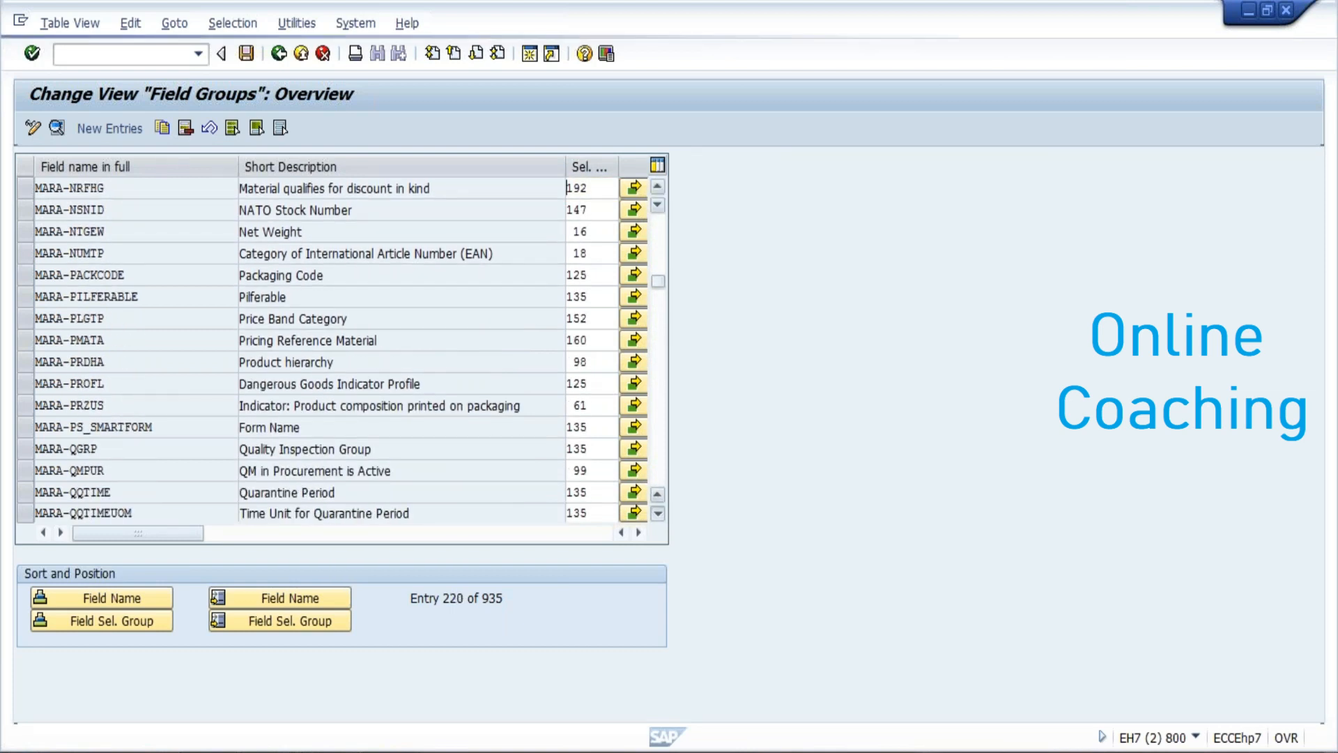
click(658, 512)
click(657, 512)
click(658, 512)
click(657, 513)
click(657, 512)
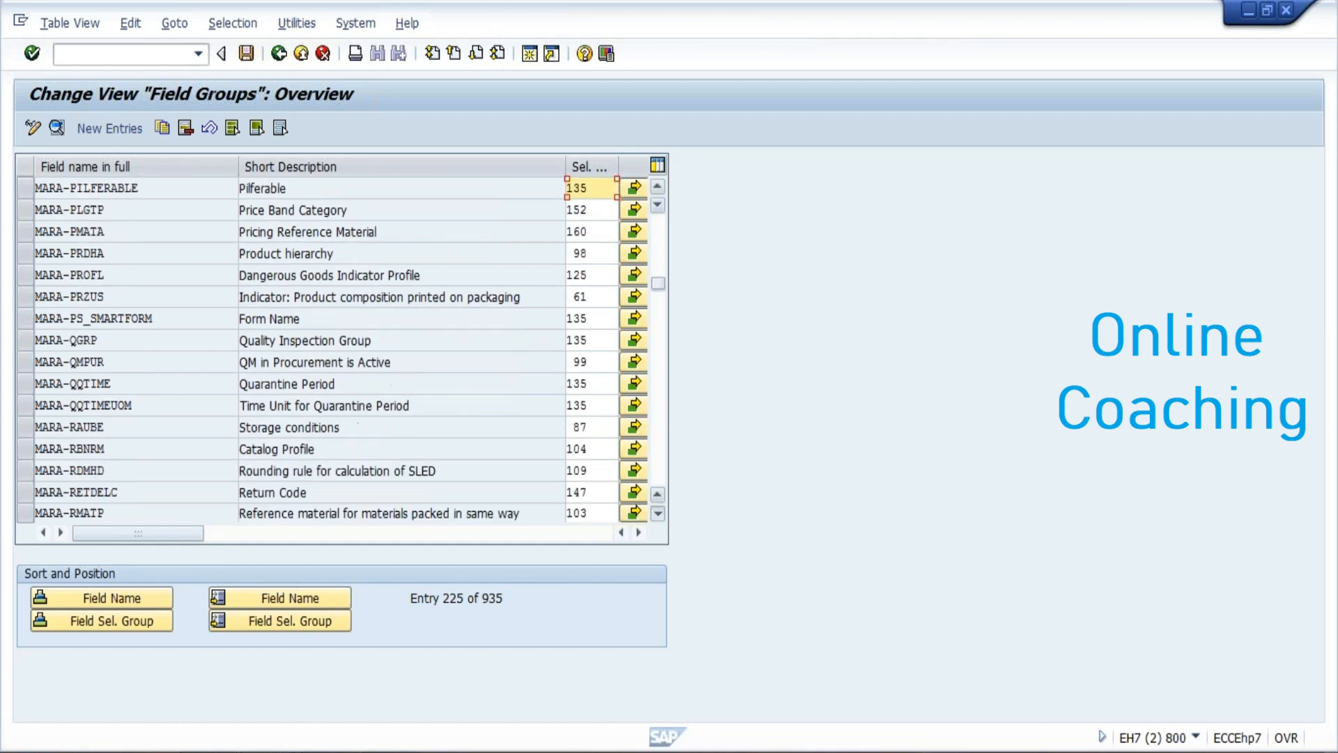
click(657, 512)
click(658, 512)
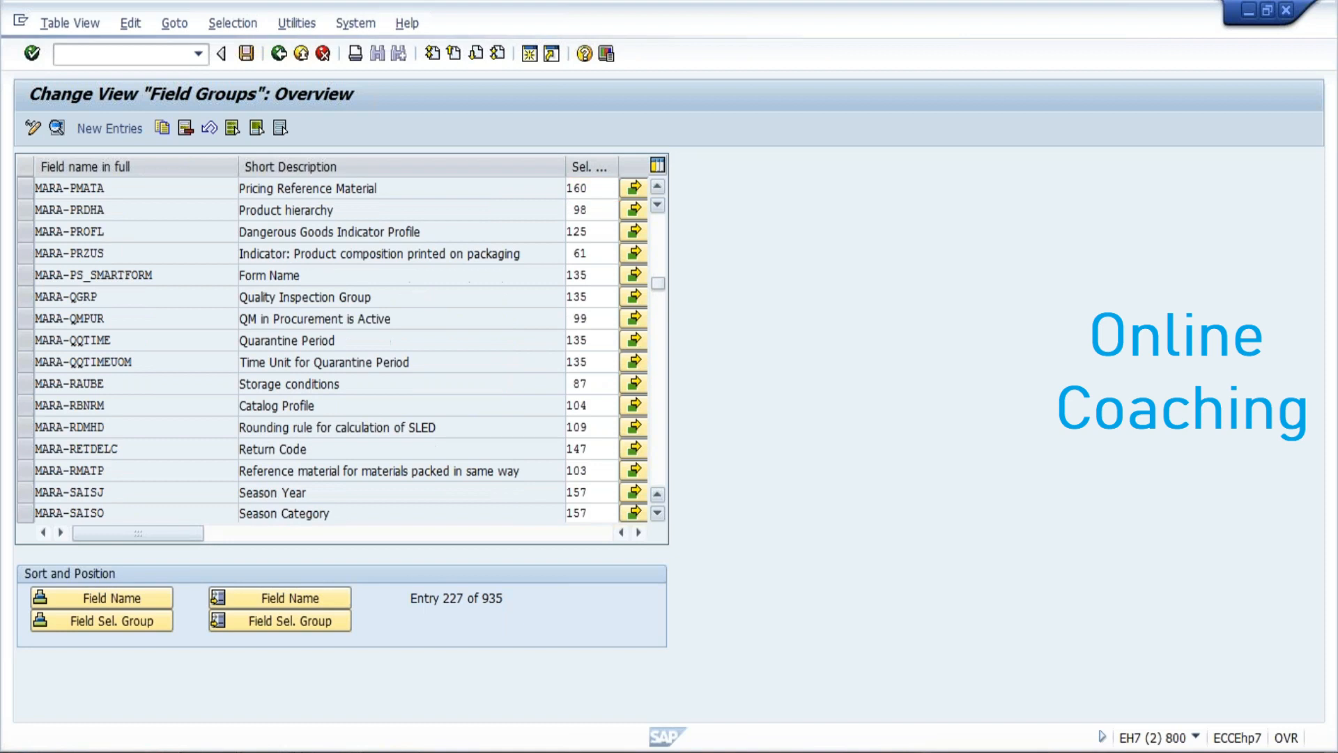
click(657, 512)
click(658, 512)
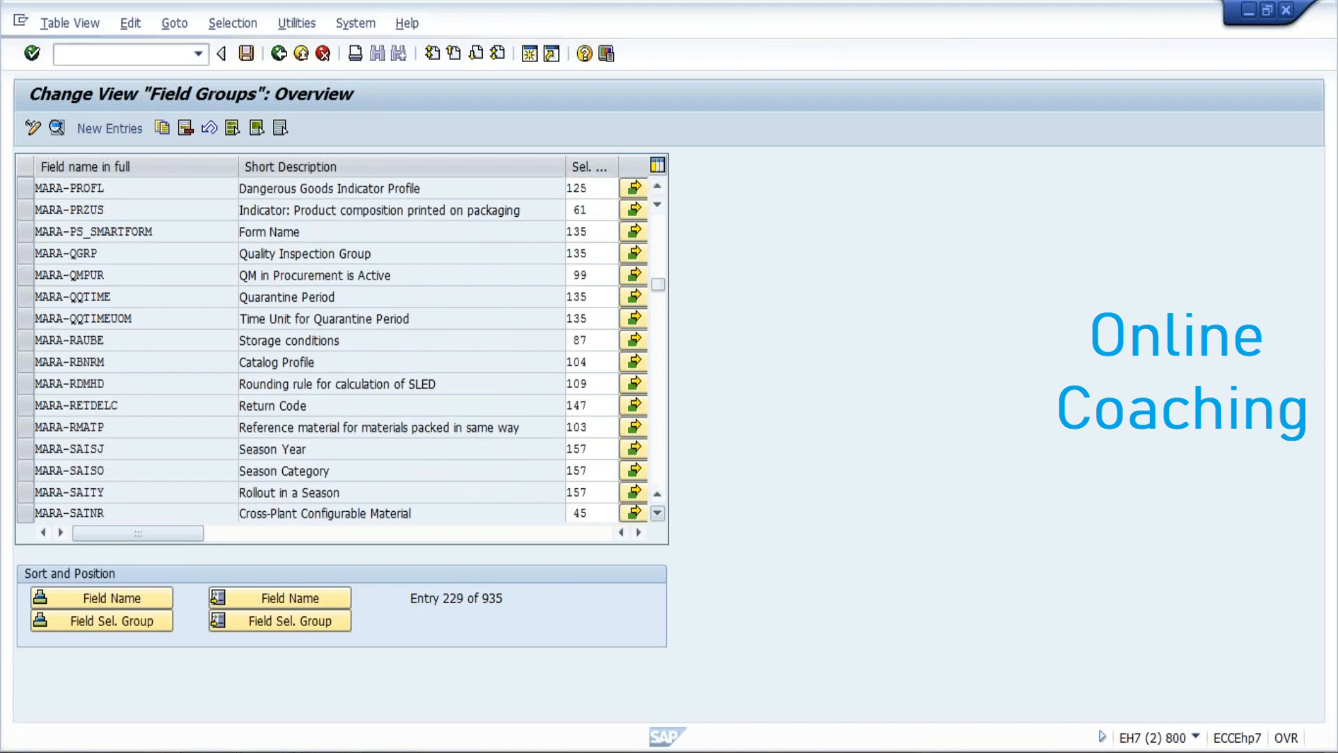
click(657, 512)
click(657, 512)
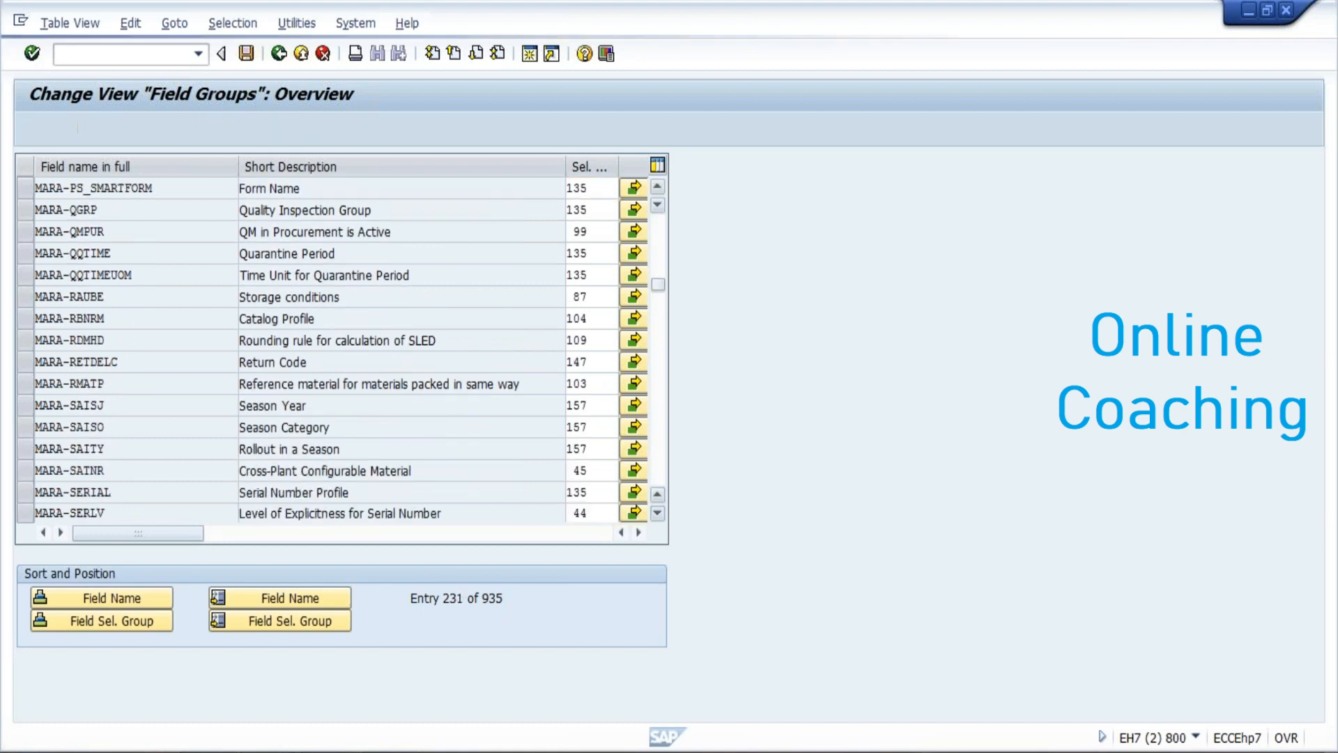
click(657, 513)
click(657, 512)
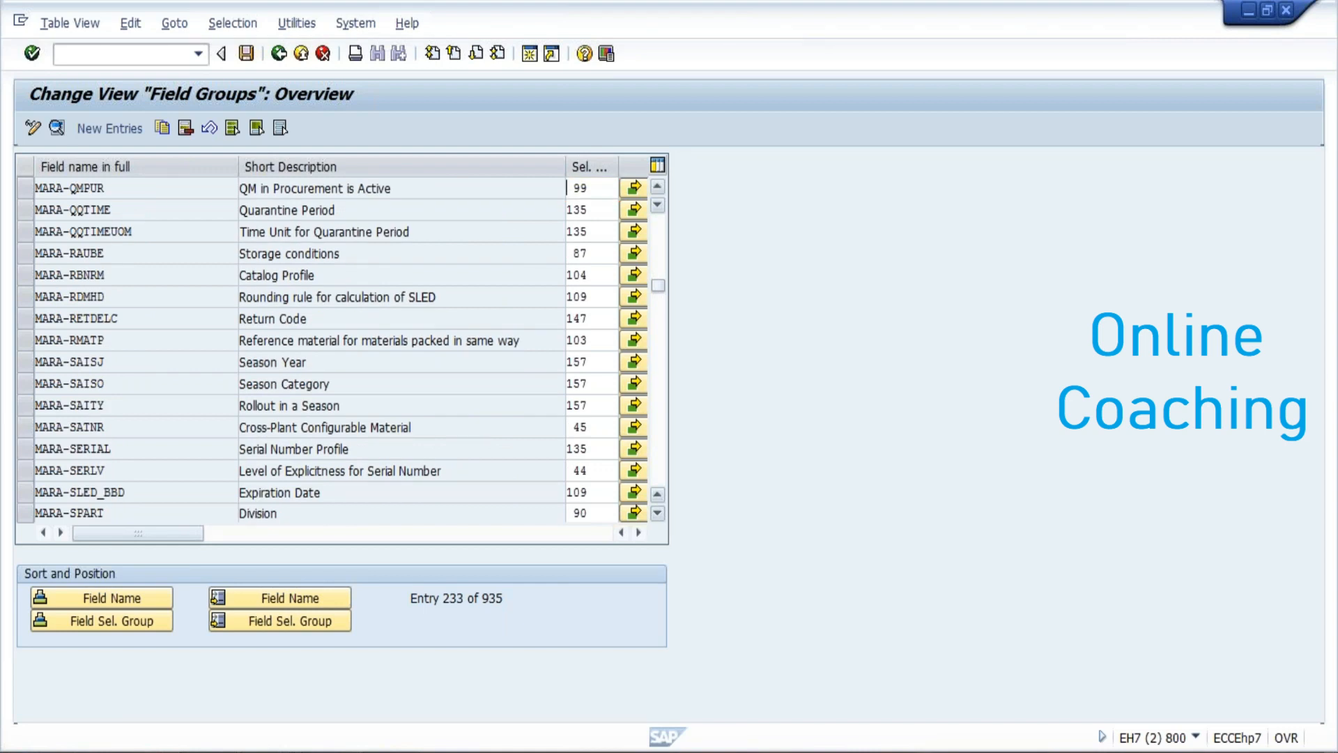
click(657, 512)
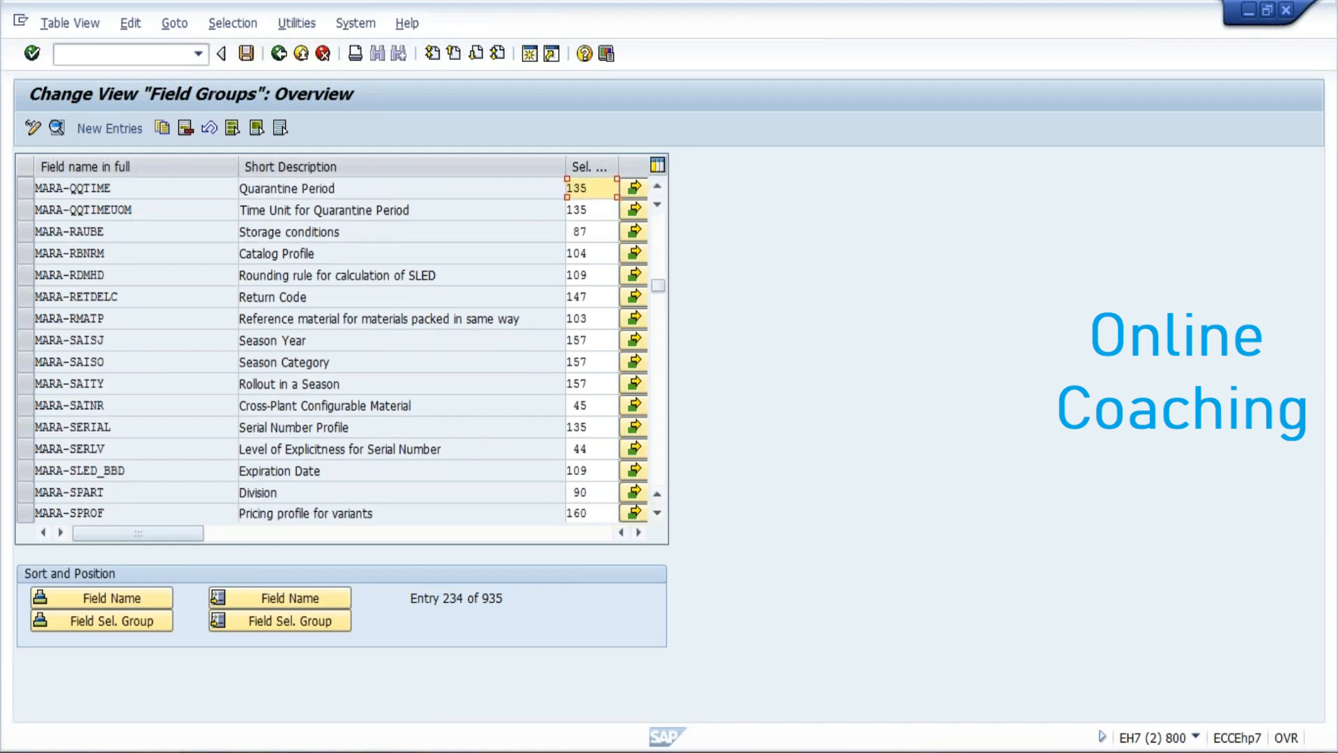
- Try to open the field selection details of the Division field, checking the material creation session as well
click(635, 494)
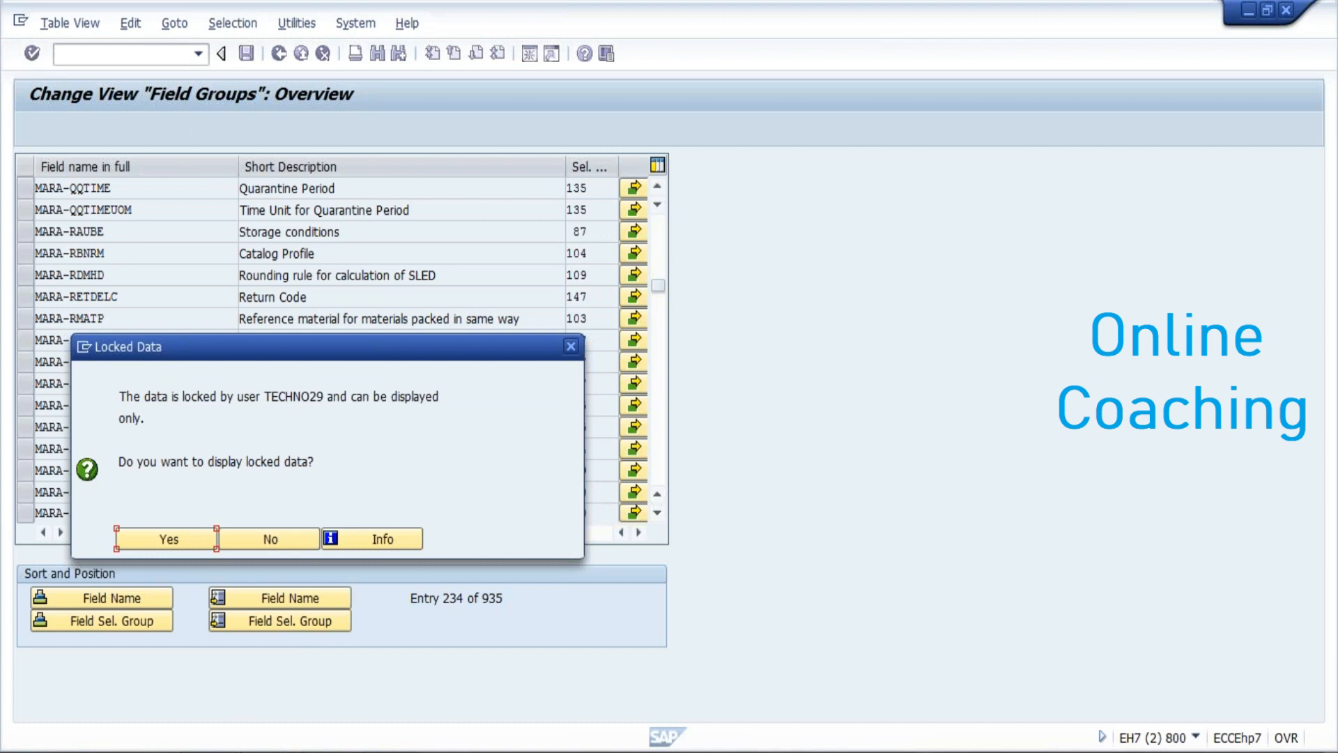
click(340, 751)
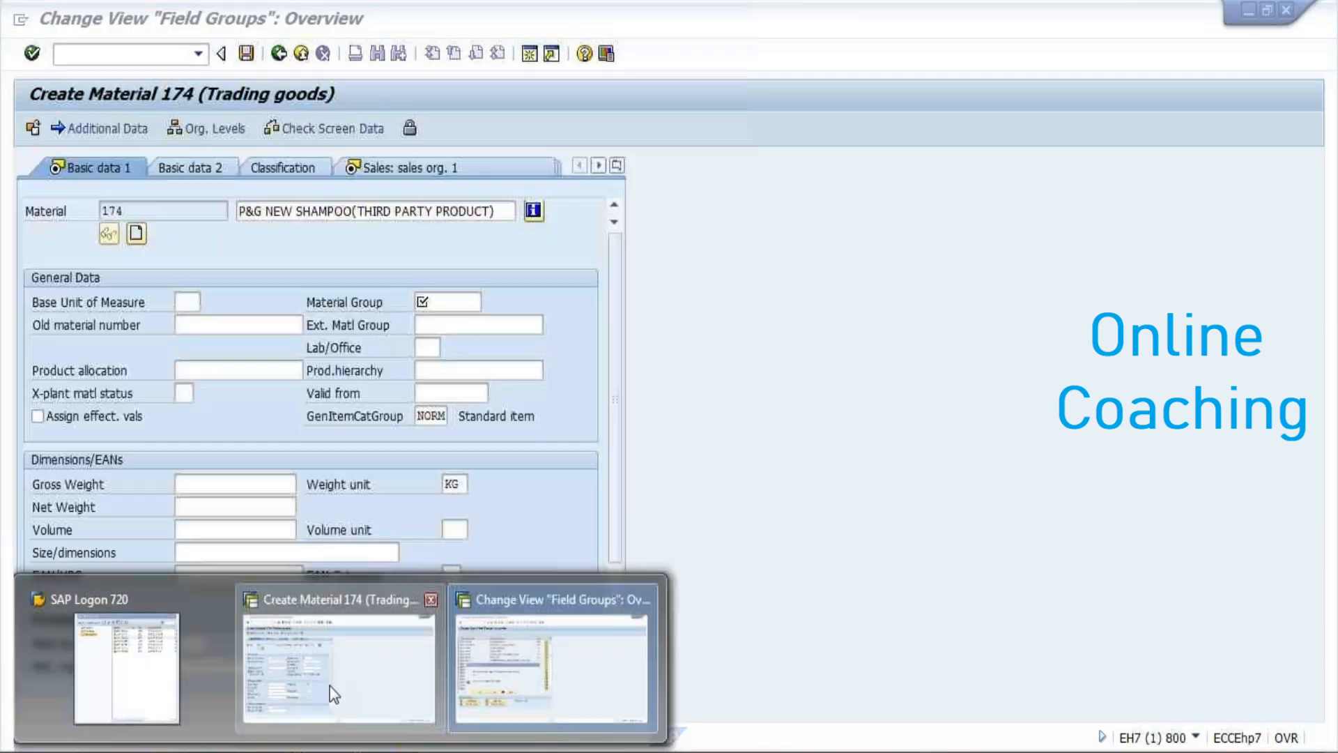
click(329, 686)
mouse_move(340, 749)
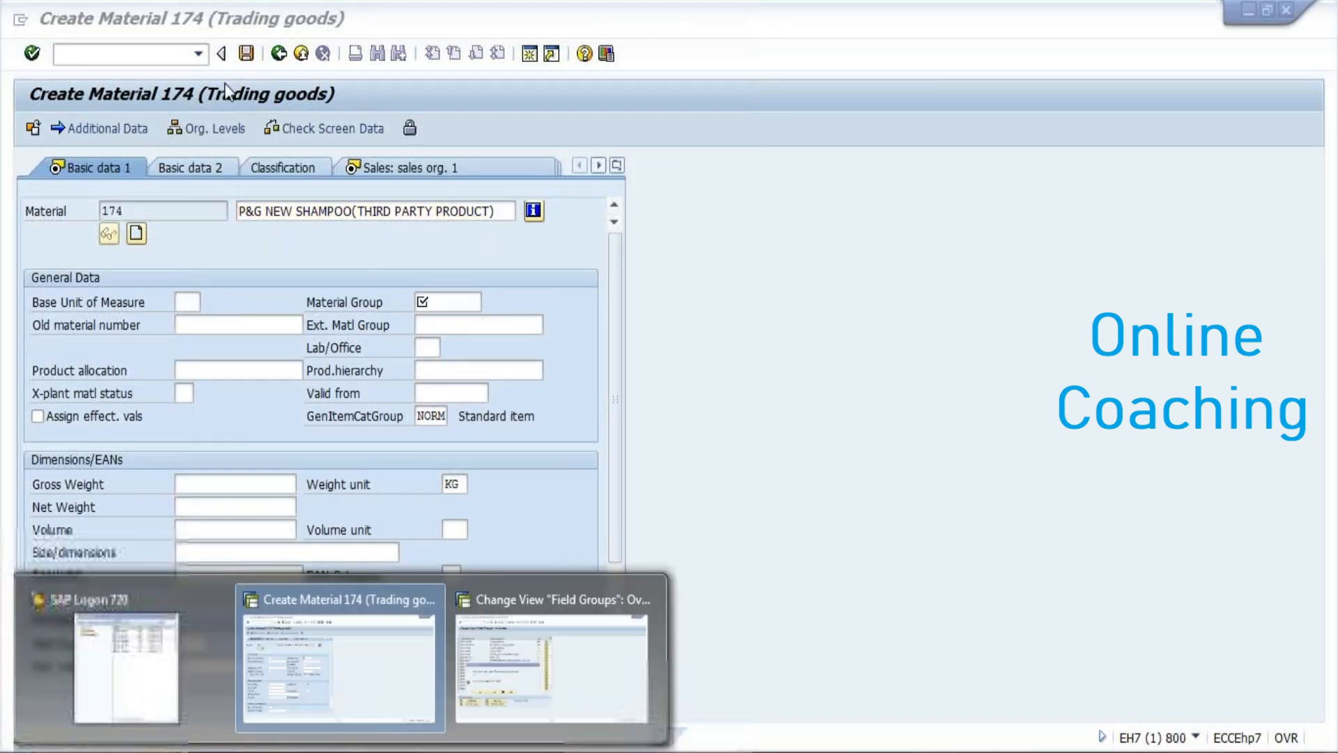
click(478, 645)
- Open a new session and start transaction SM12 for selecting lock entries
click(84, 346)
click(150, 421)
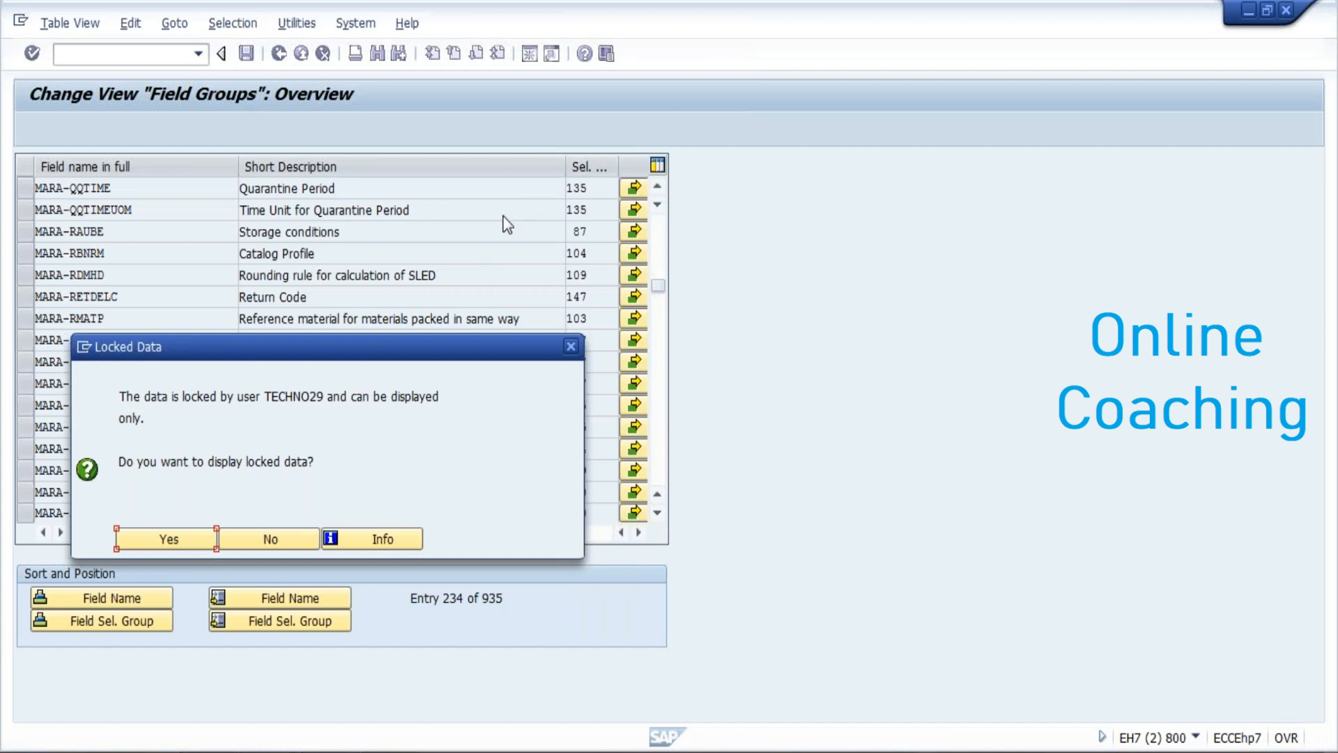
text(SM12)
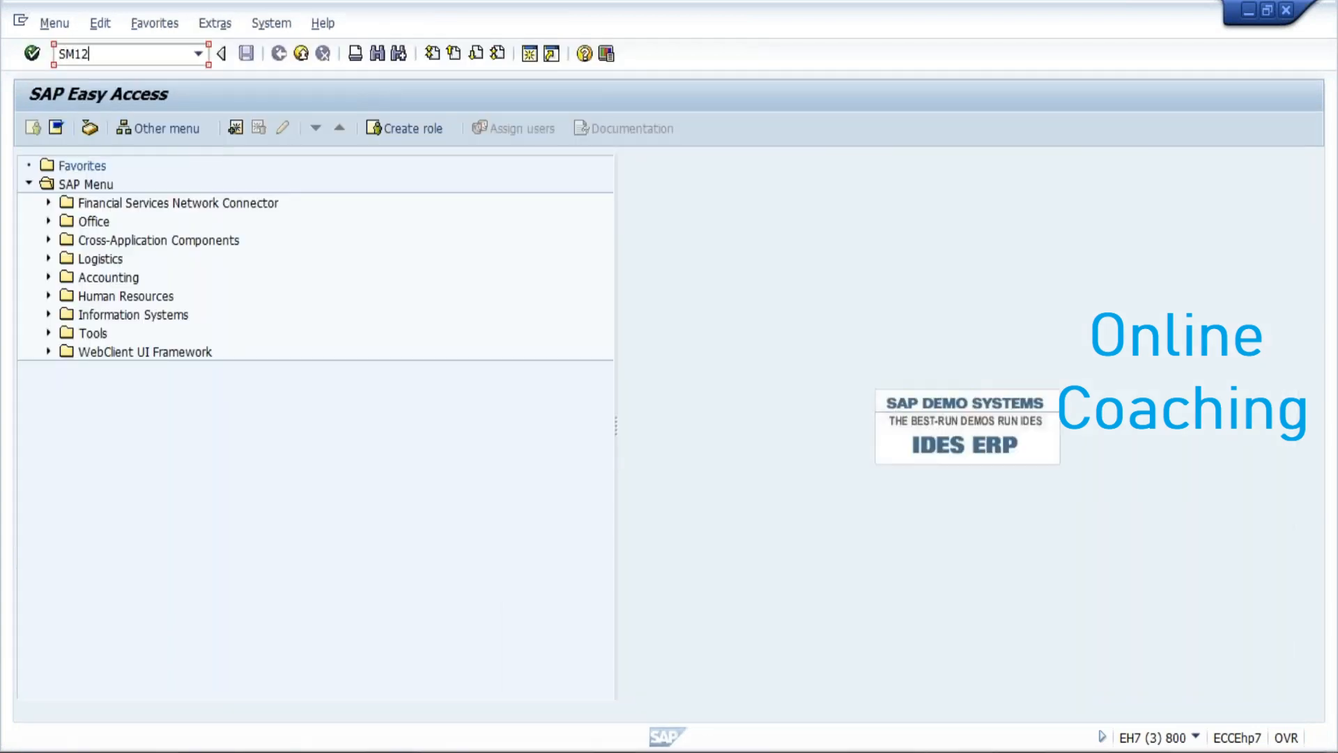
key(Return)
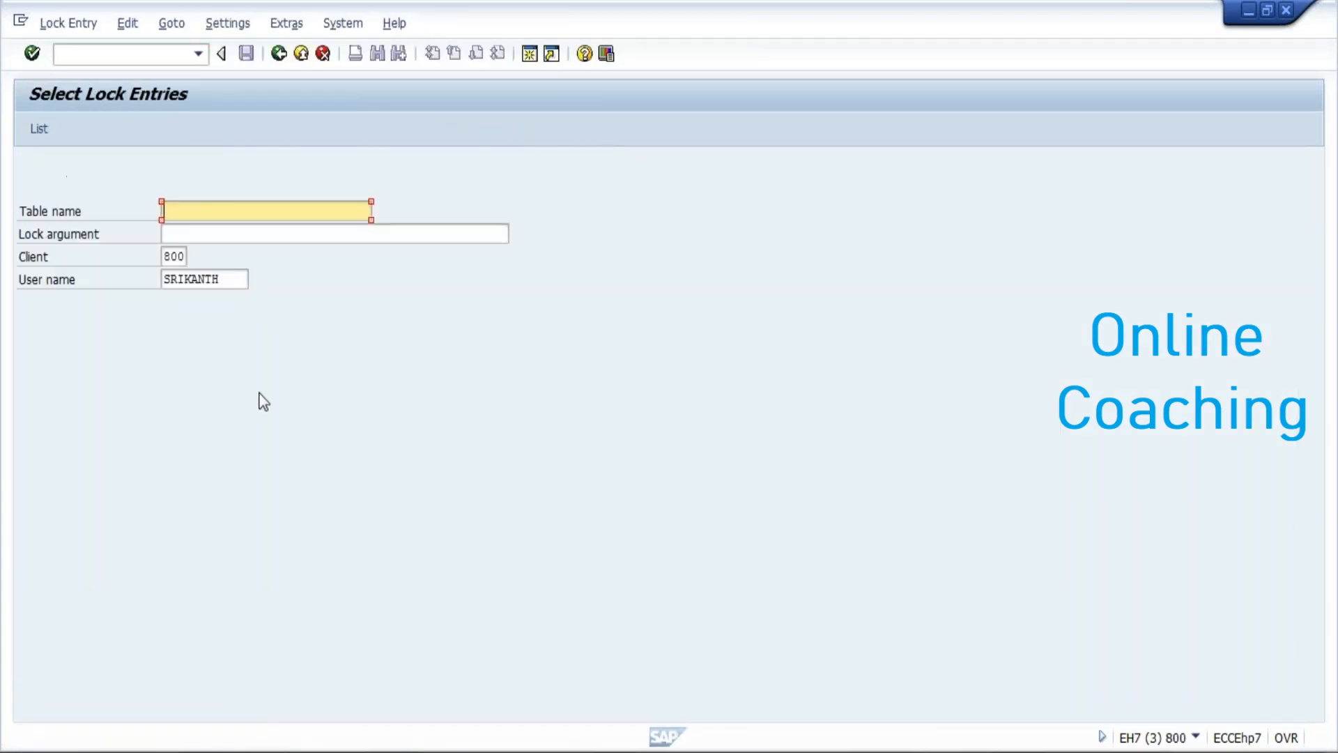
- List the lock entries in client 800 held by the user named in the locked data message
click(245, 278)
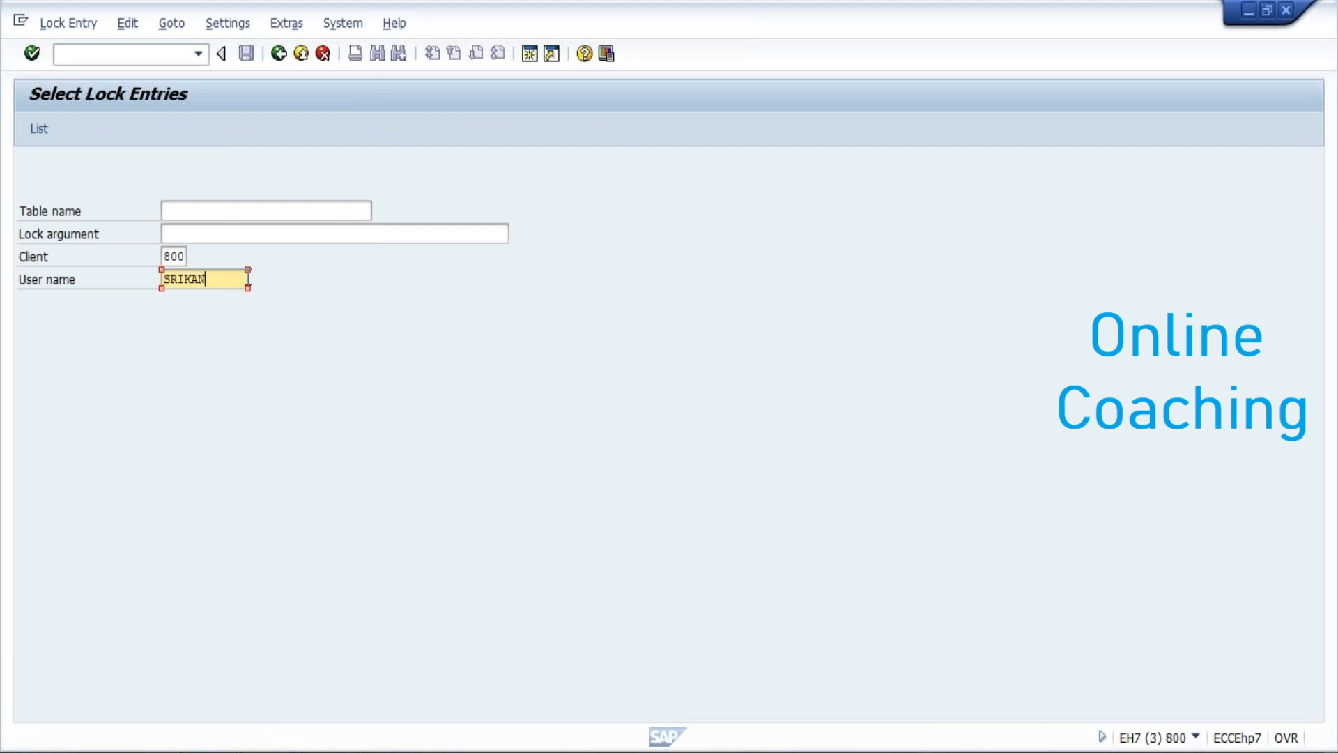
key(BackSpace)
key(BackSpace)
key(BackSpace)
key(BackSpace)
key(BackSpace)
key(BackSpace)
text(TECHNO)
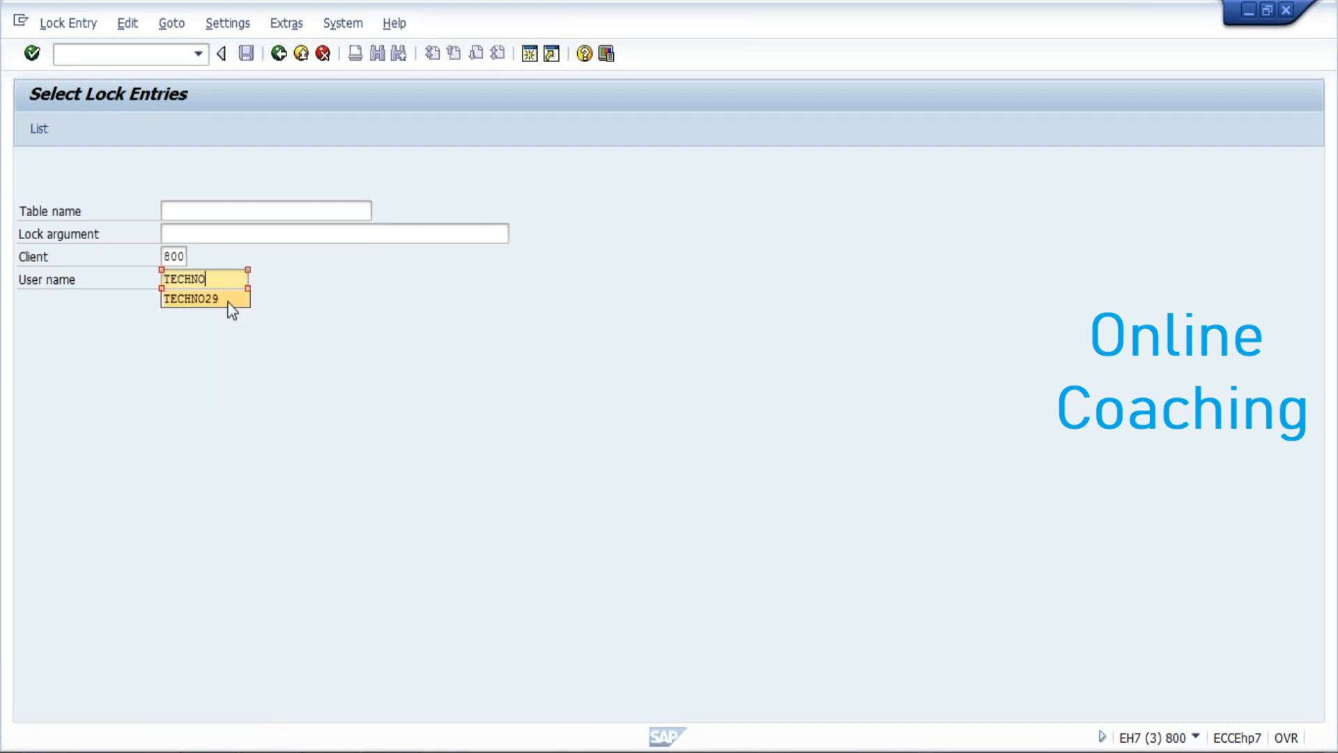
click(223, 299)
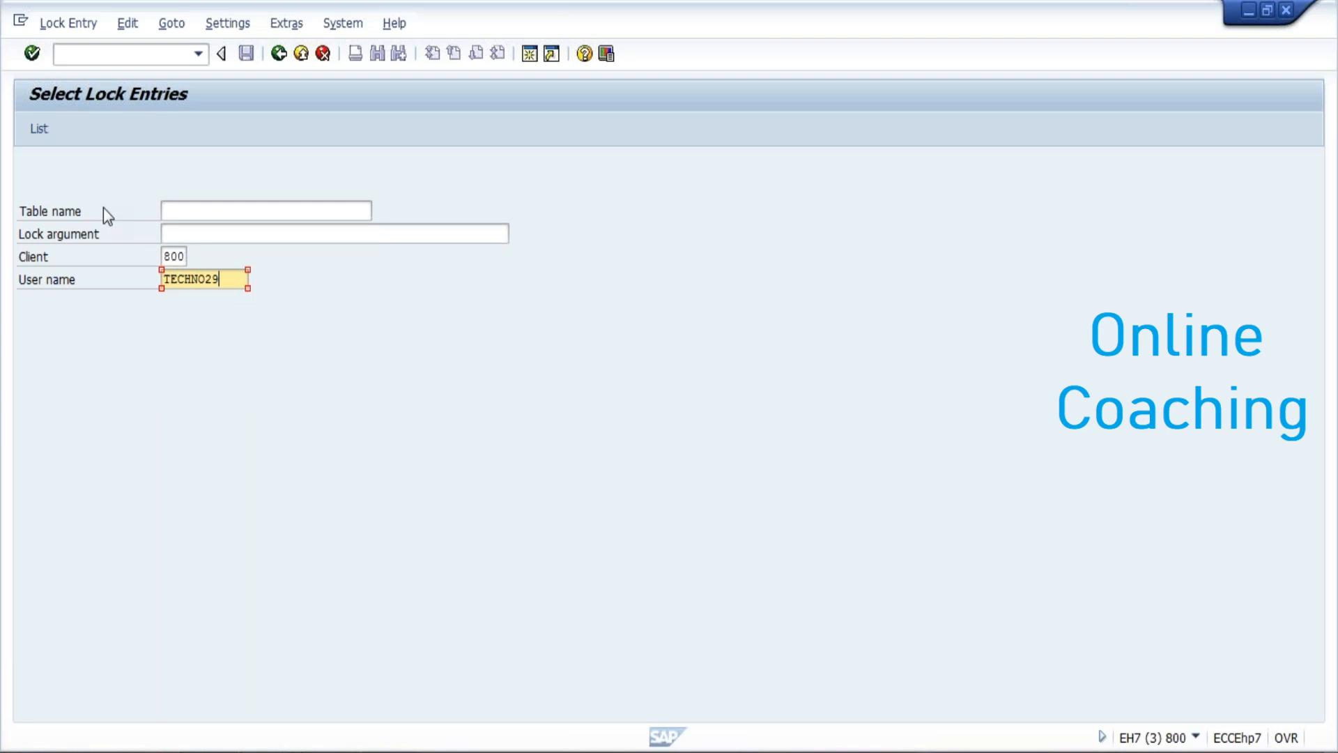
click(46, 135)
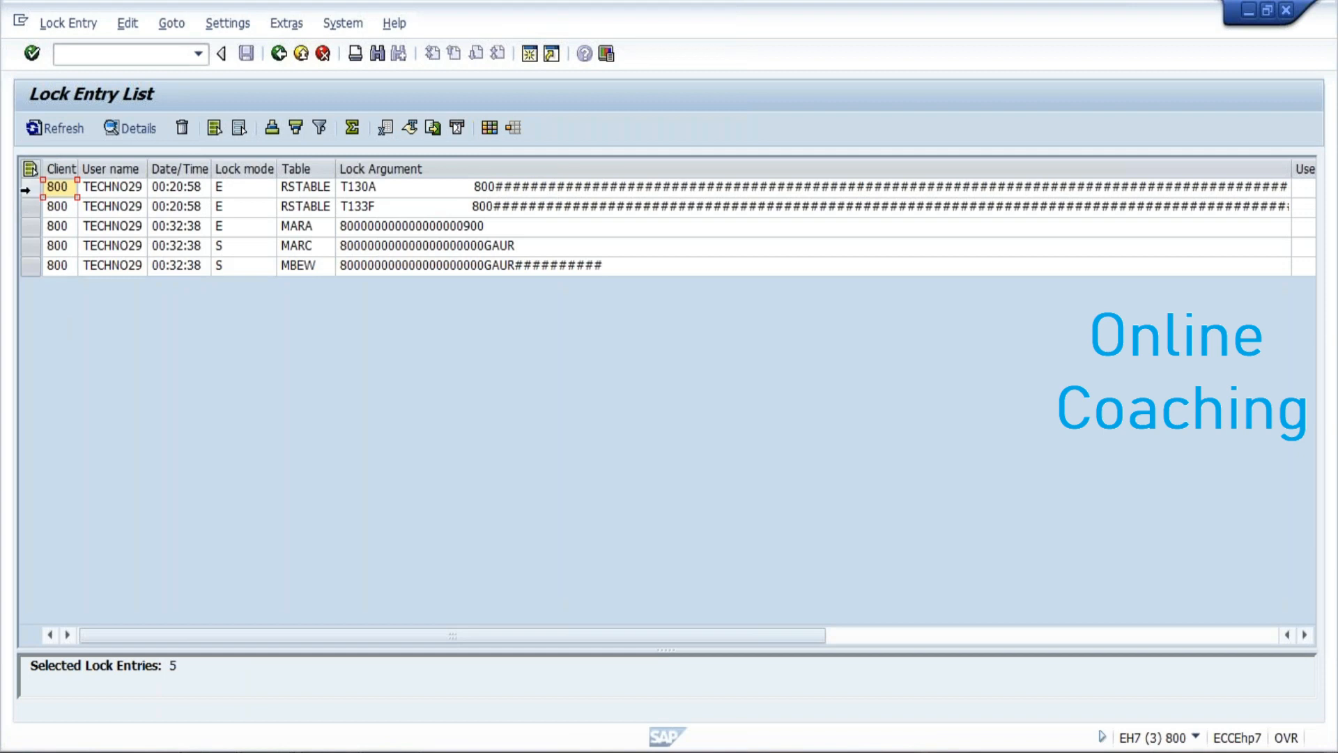
- Delete all of the listed lock entries, confirm the deletion, and dismiss the help text about it
drag(57, 186, 60, 278)
click(182, 129)
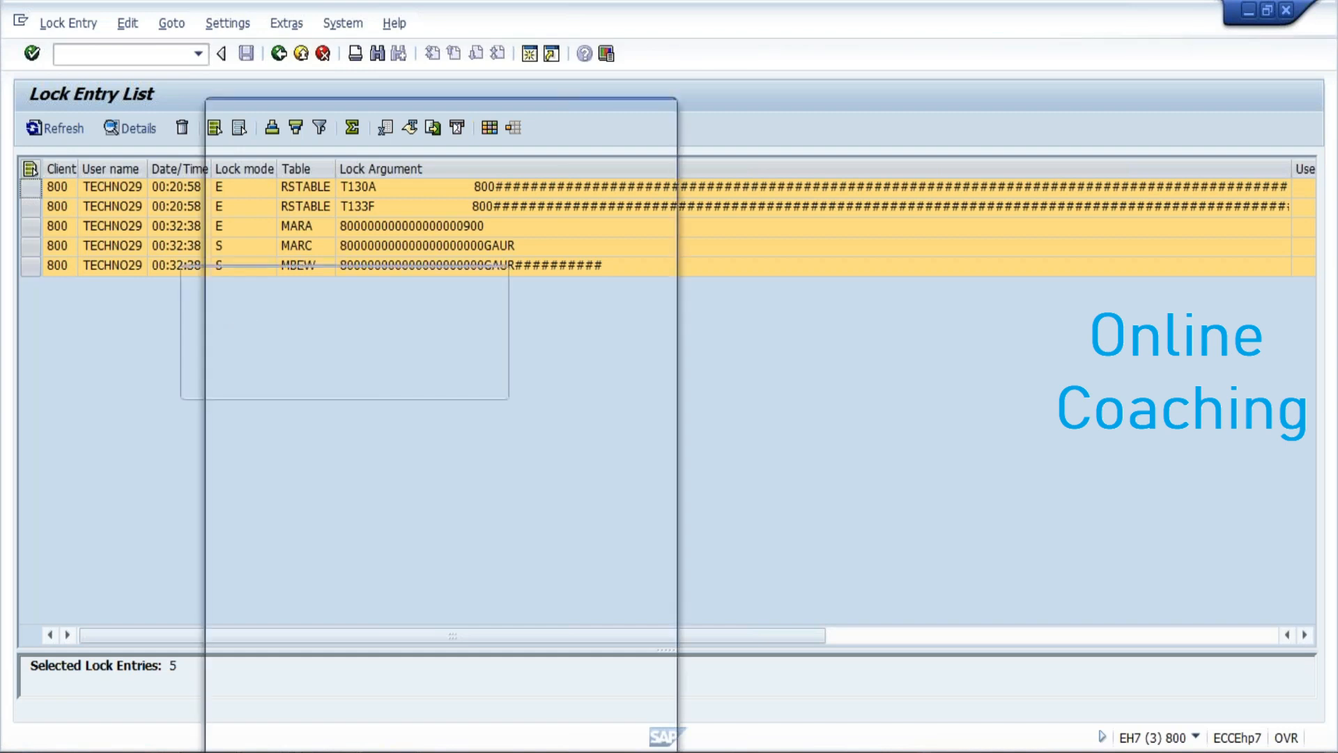
click(281, 380)
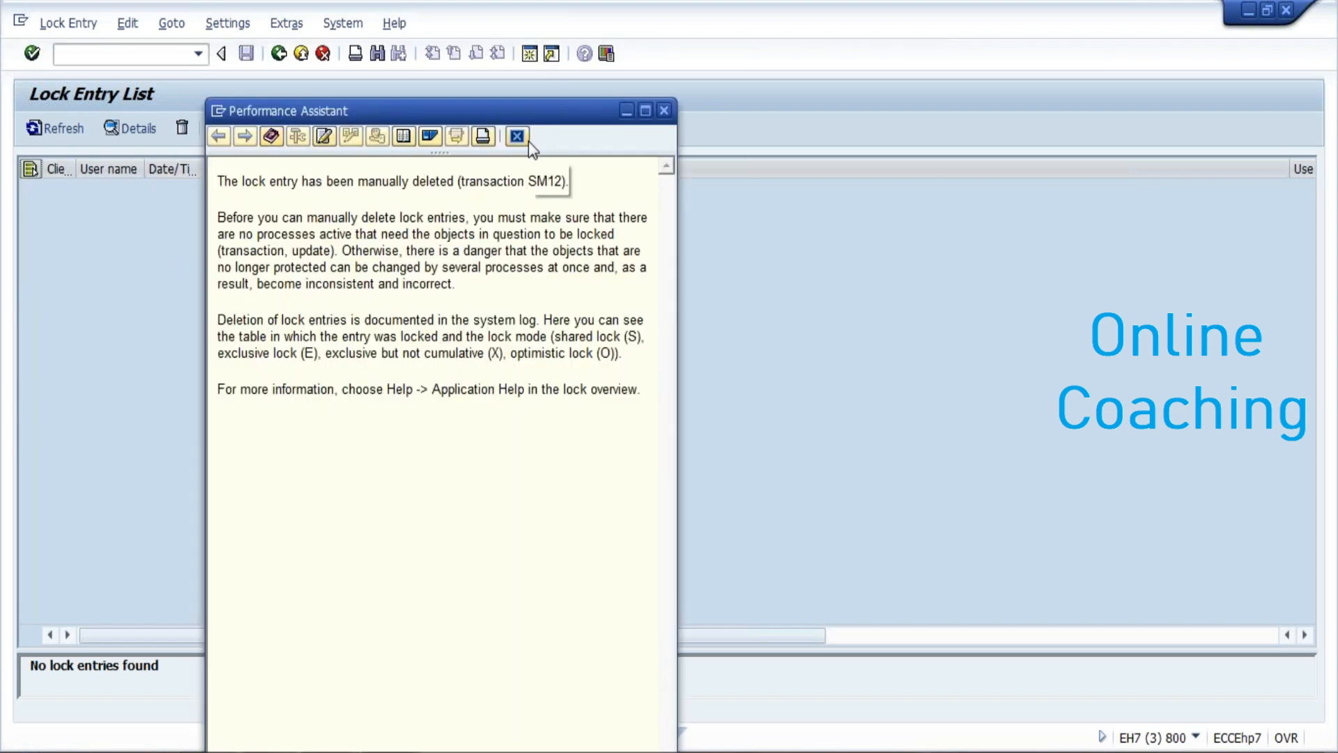
click(524, 139)
- Return to the Field Groups session, decline displaying locked data, and open the Division field's selection details
click(450, 750)
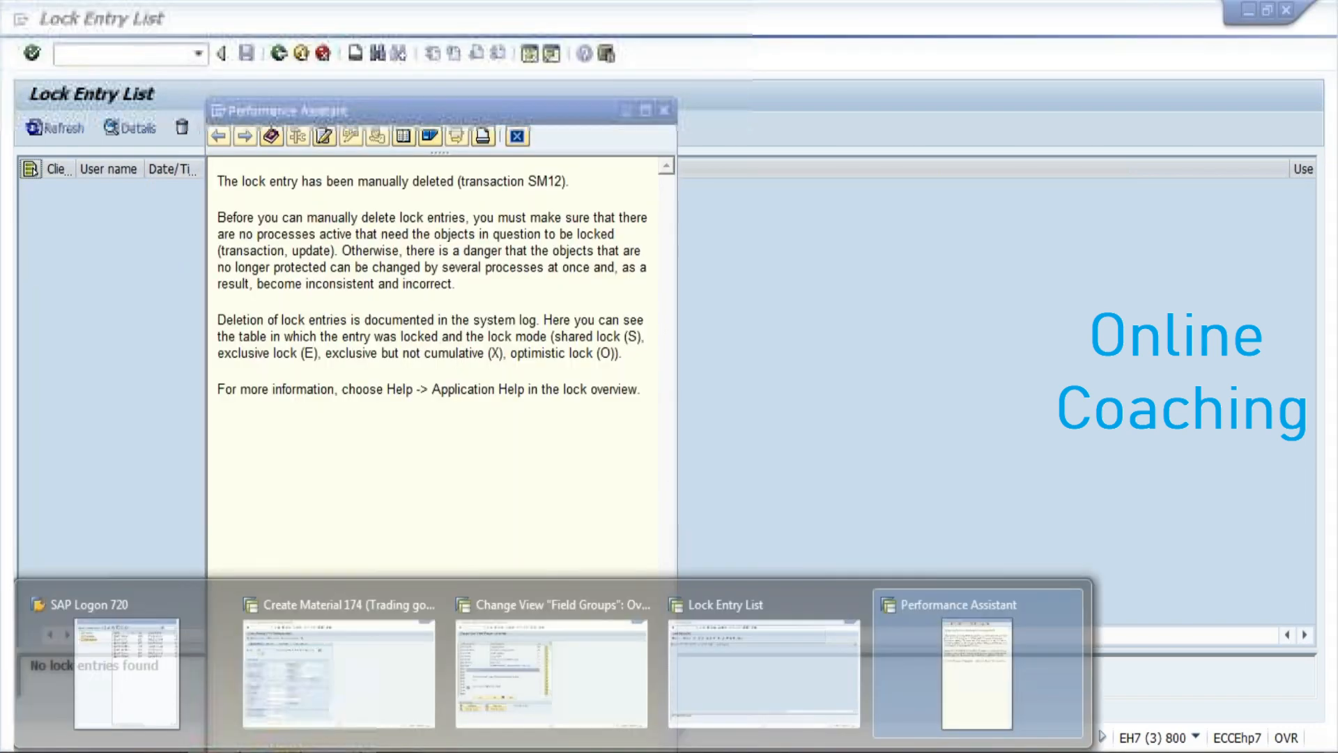
click(479, 695)
click(269, 538)
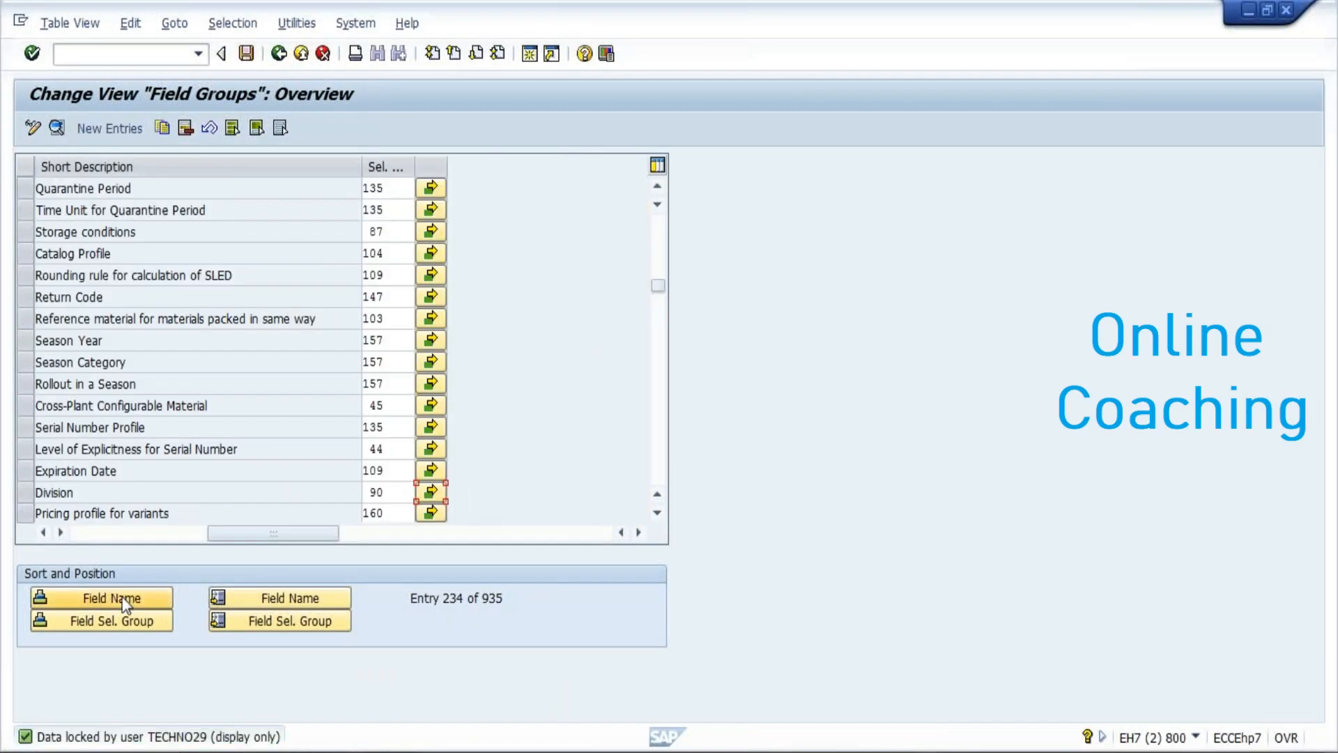
click(437, 494)
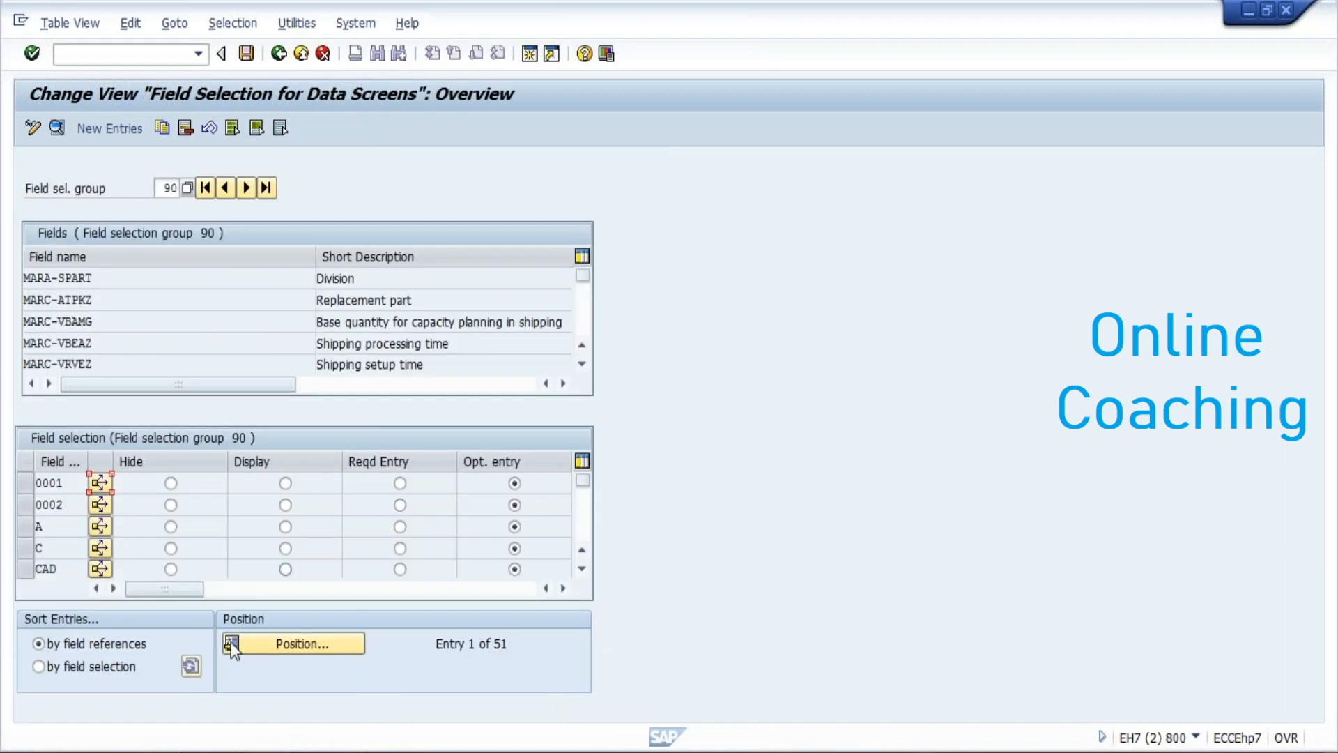
- Position the field references of selection group 90 at HAWA and examine the settings through MM02
click(277, 642)
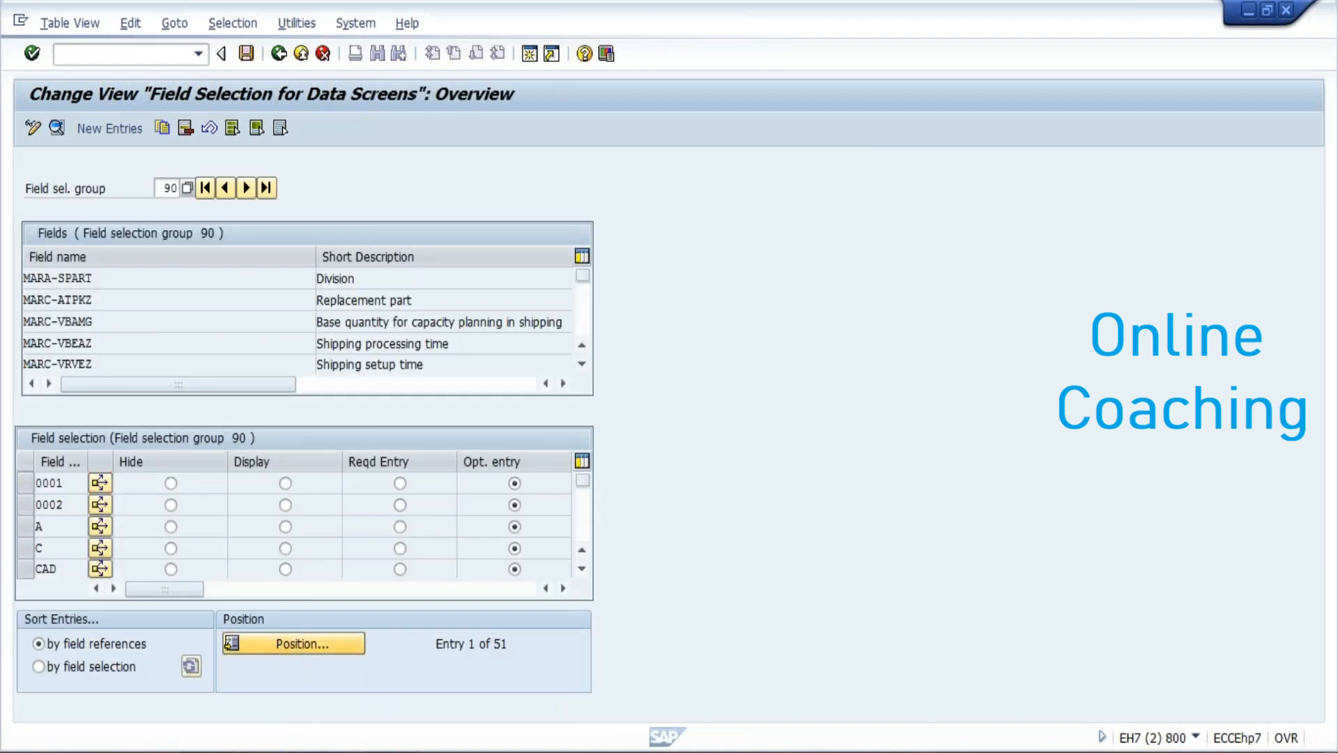
text(HAWA)
key(Return)
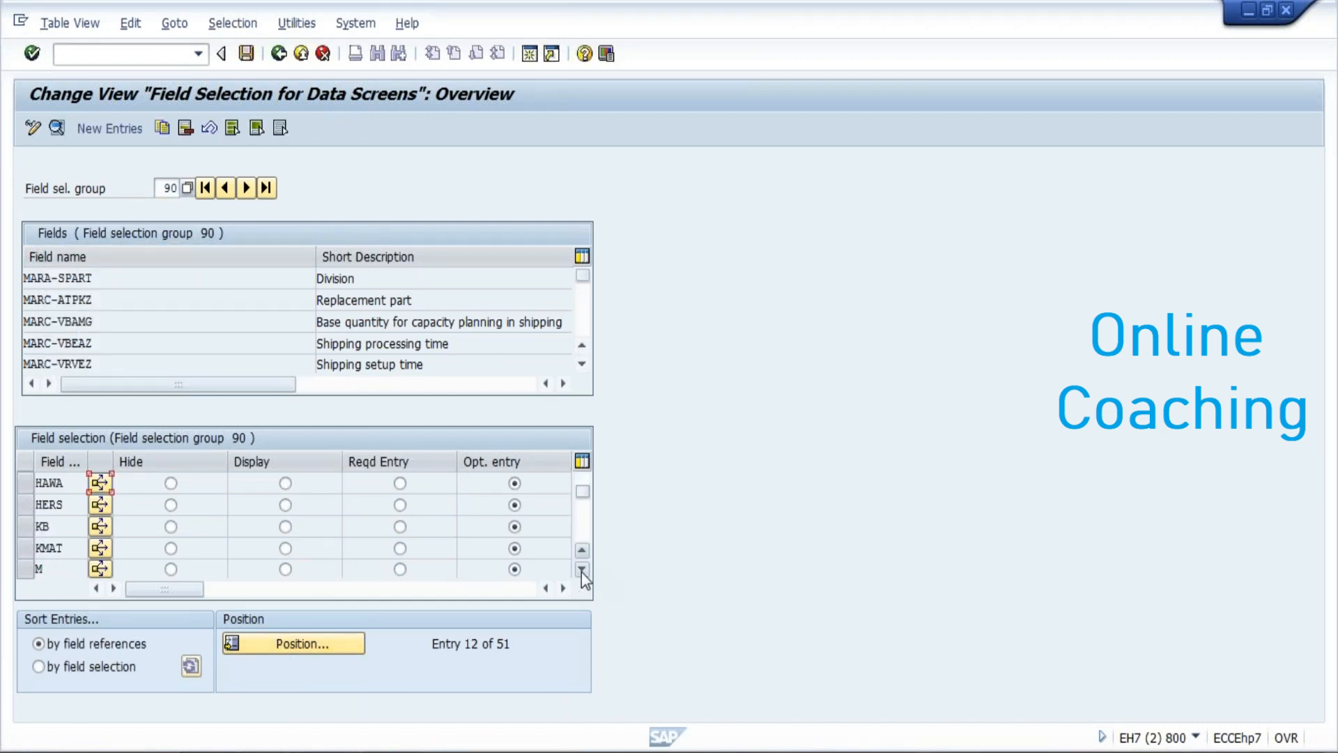
click(581, 570)
click(582, 568)
click(582, 569)
click(581, 568)
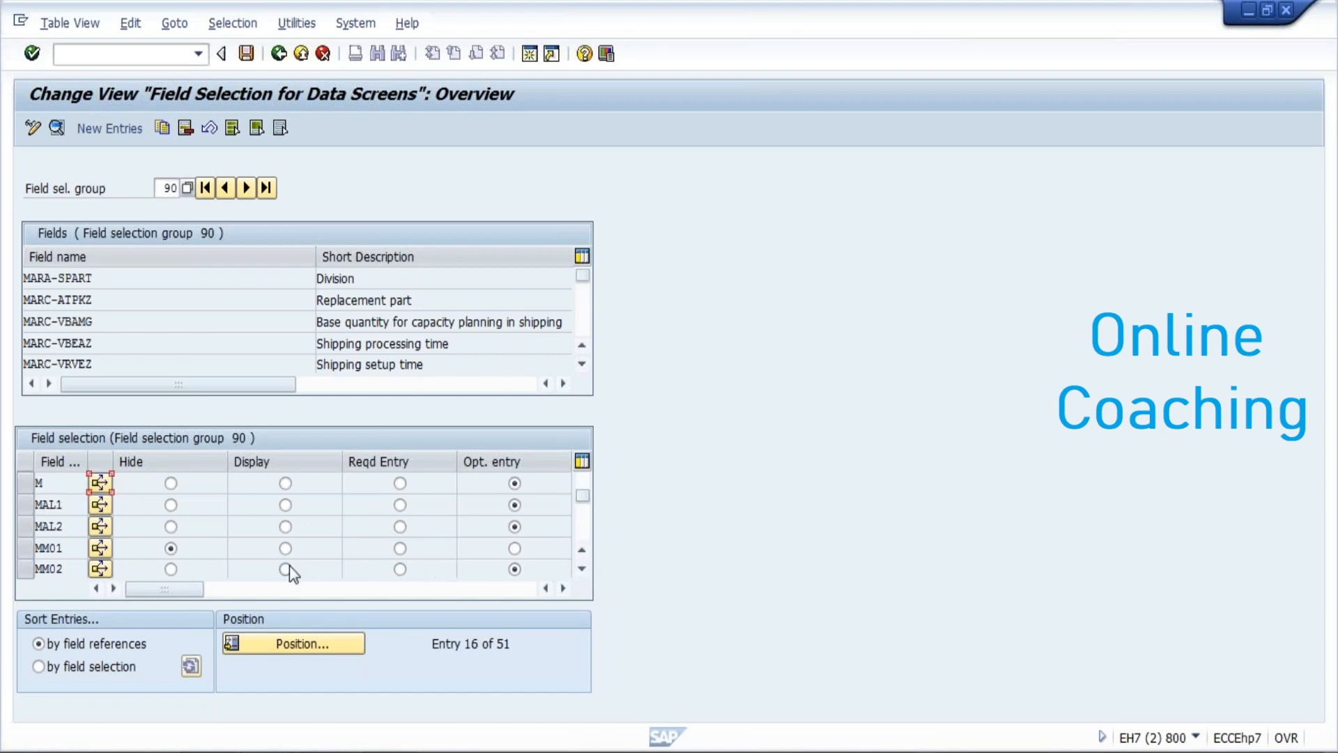
- Make the fields of selection group 90 required entry for MM02 and save to the proposed customizing request
click(400, 569)
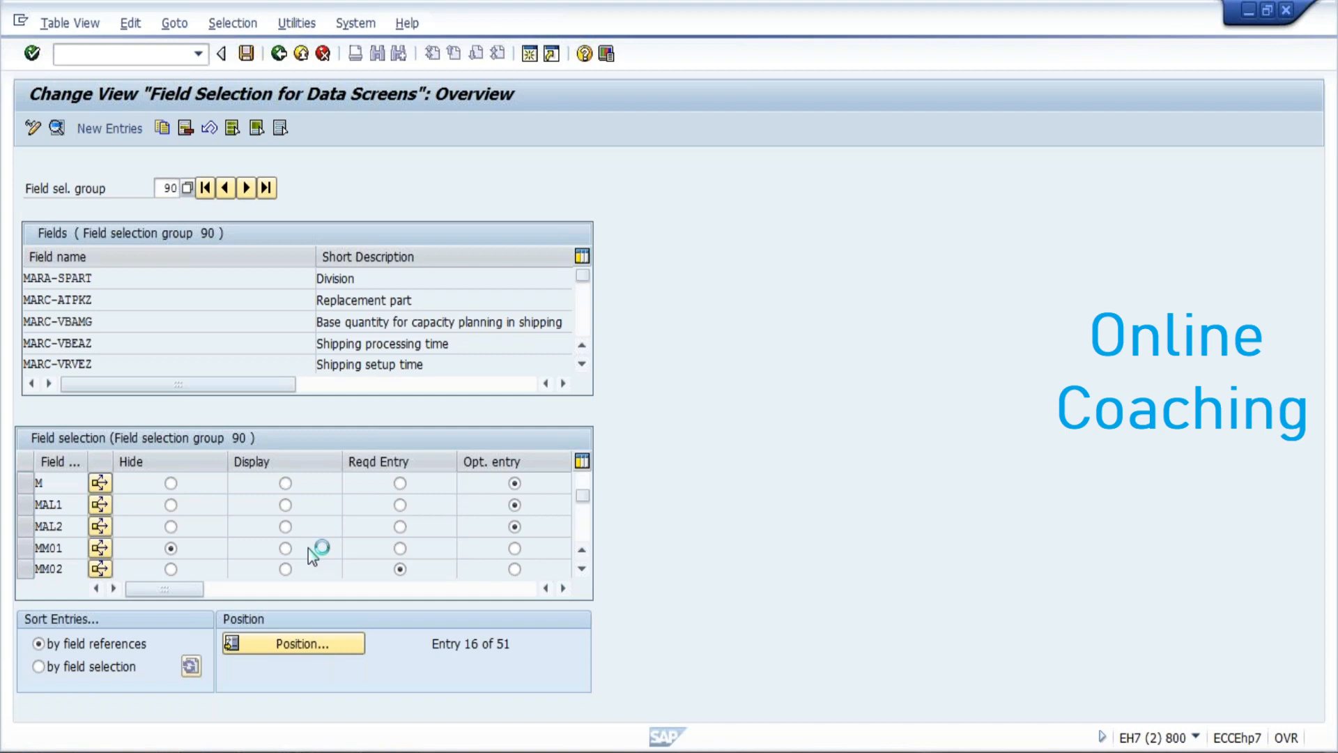
click(290, 350)
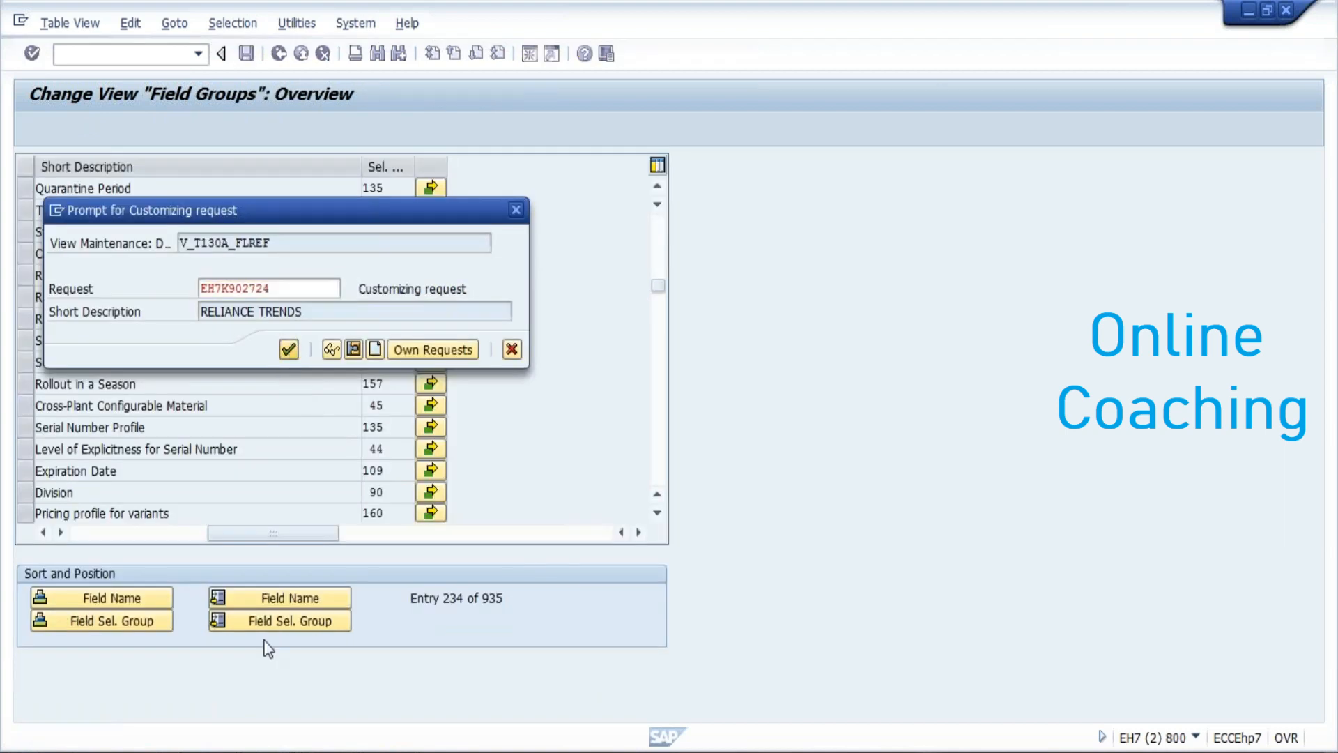
- Switch to the Create Material session, restart transaction MM01, and open the view selection for a Retail trading goods material
mouse_move(268, 751)
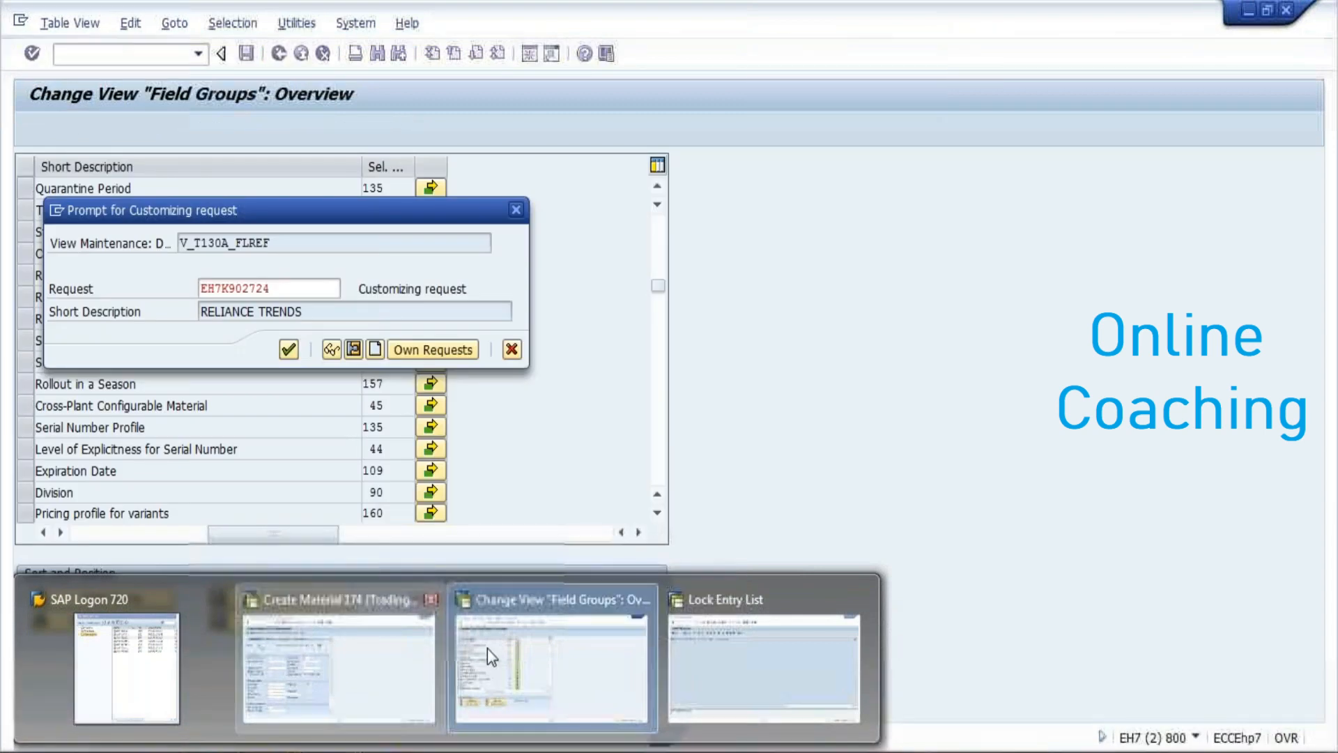
click(354, 696)
click(146, 59)
text(/NMM01)
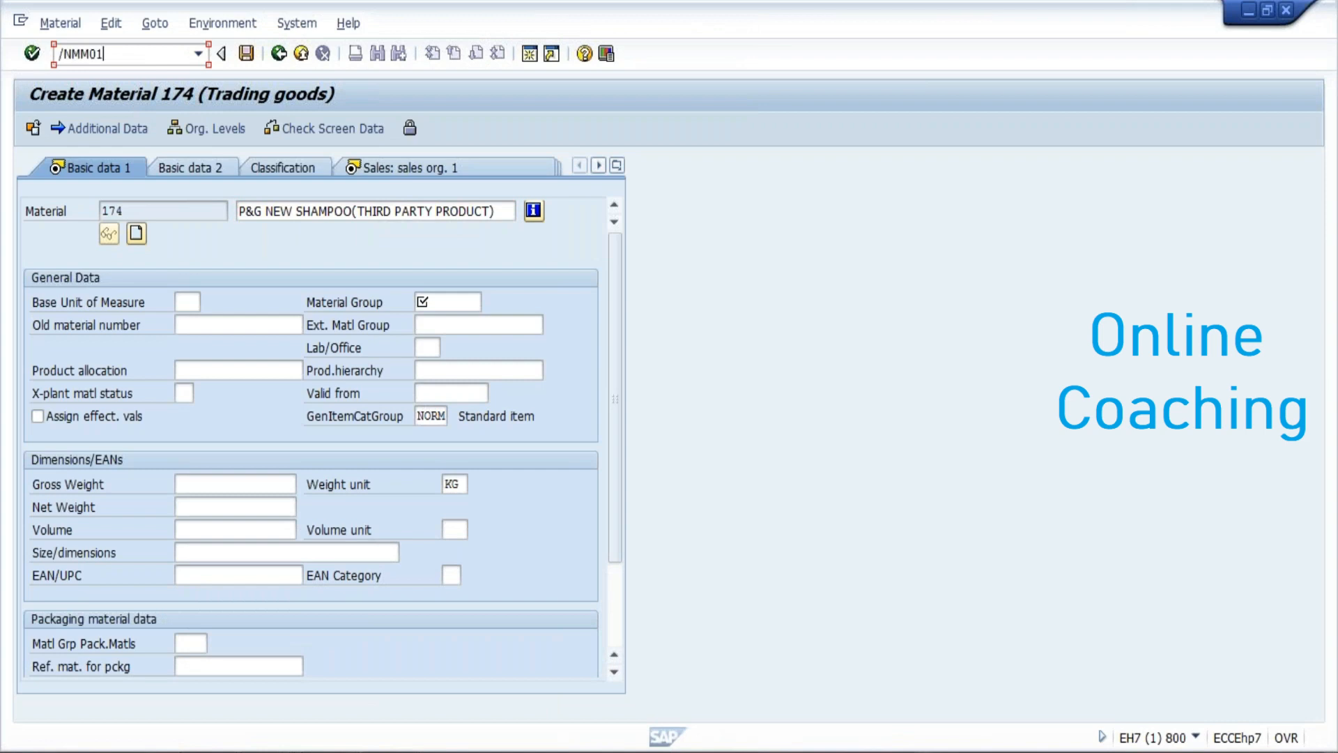
key(Return)
click(90, 135)
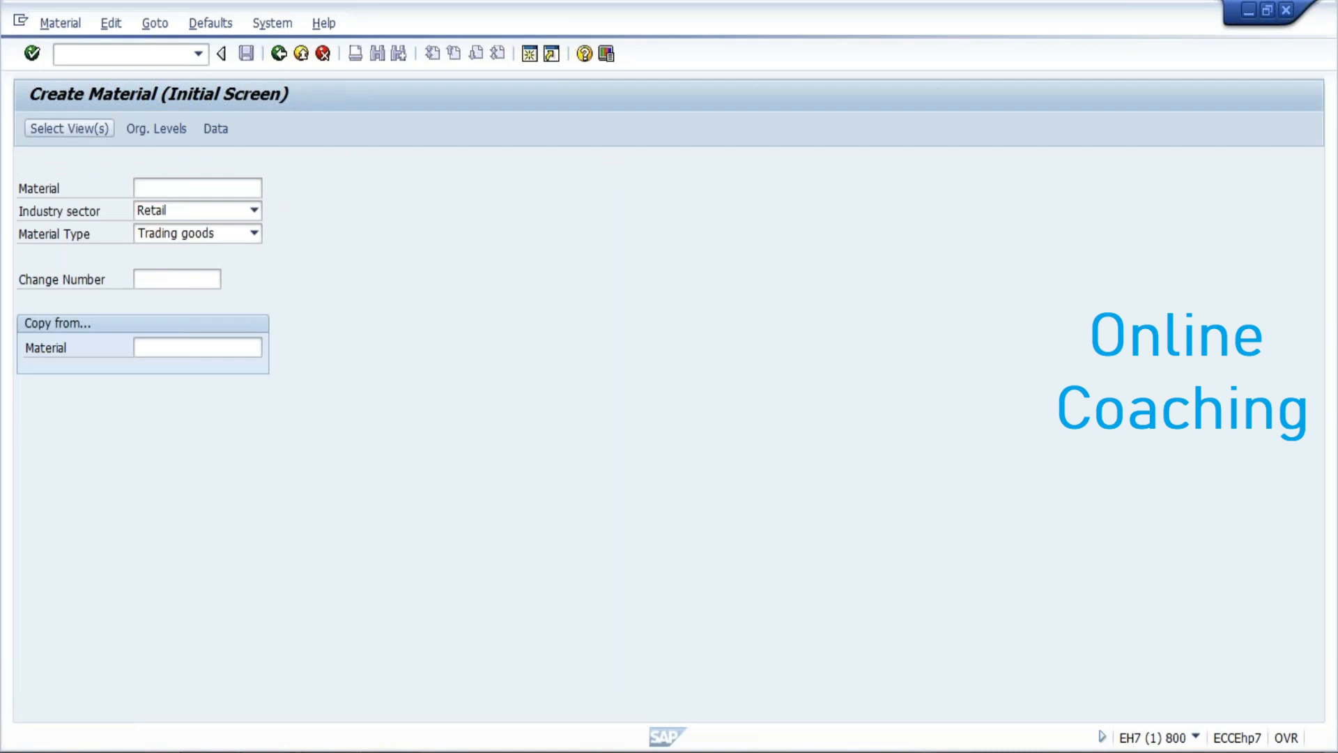
key(Return)
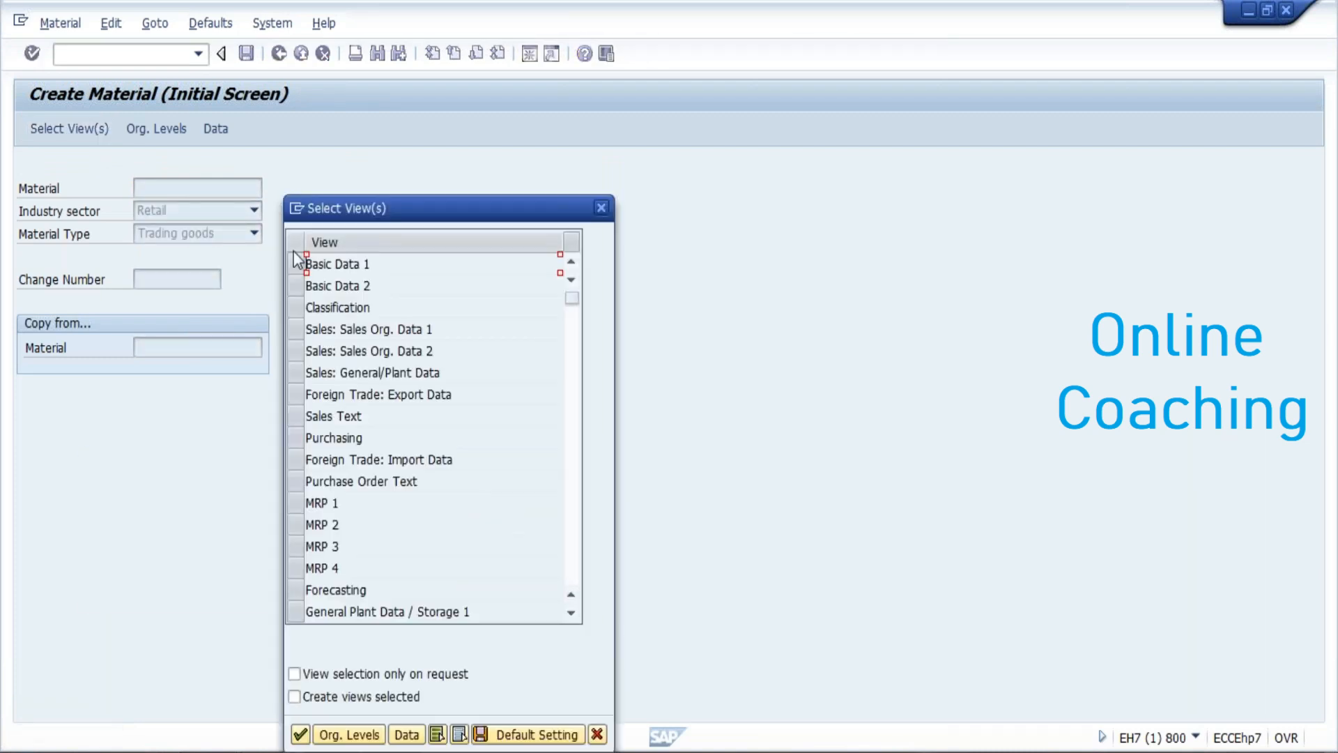
- Select the views Basic Data 1, Sales Org. Data 1 and 2, Sales: General/Plant Data, Purchasing, General Plant Data / Storage 1 and 2, and Accounting 1
click(296, 263)
click(296, 329)
click(297, 351)
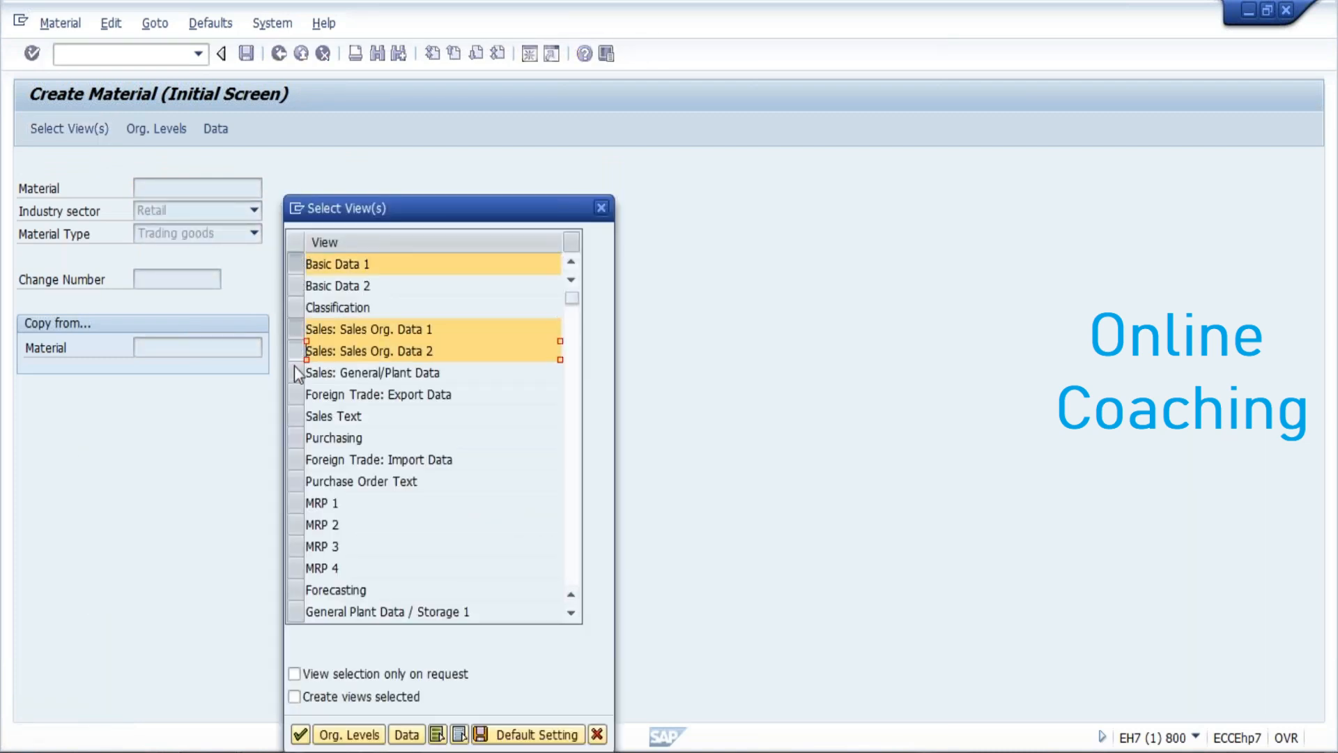
click(292, 433)
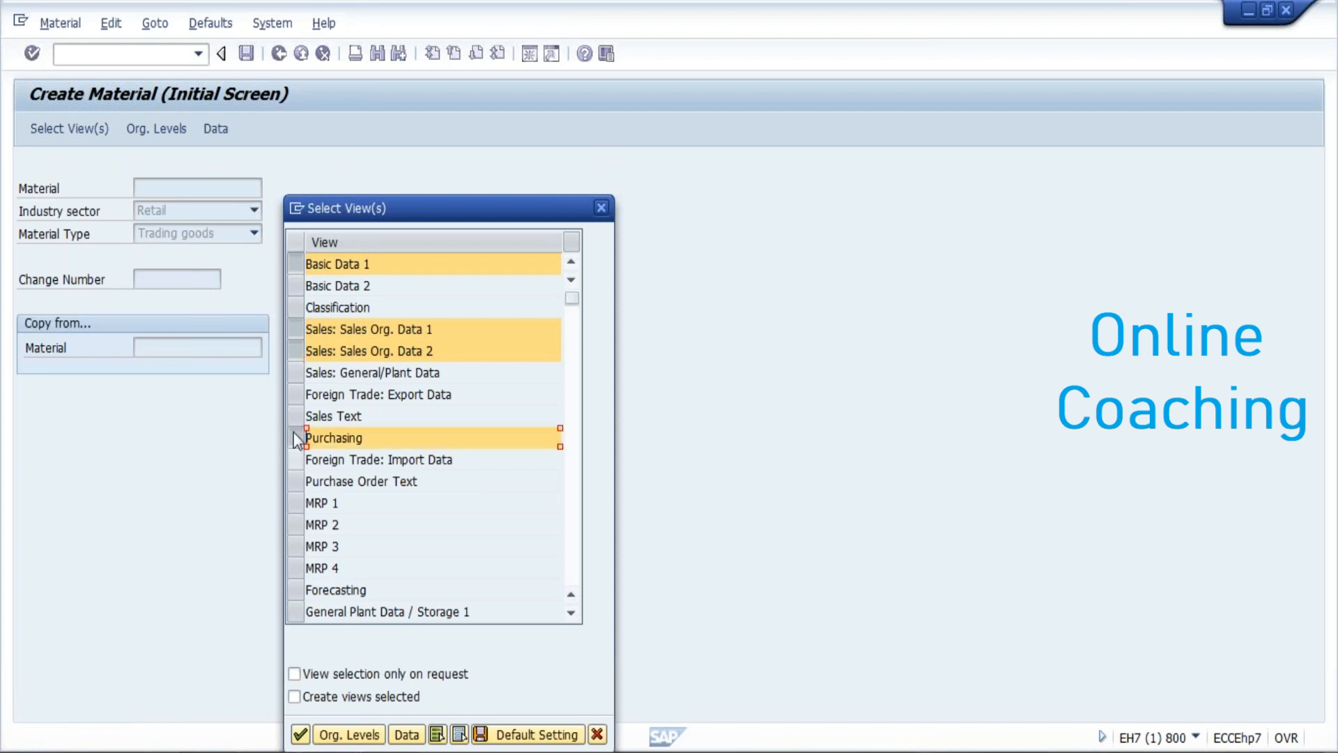
click(296, 375)
click(295, 612)
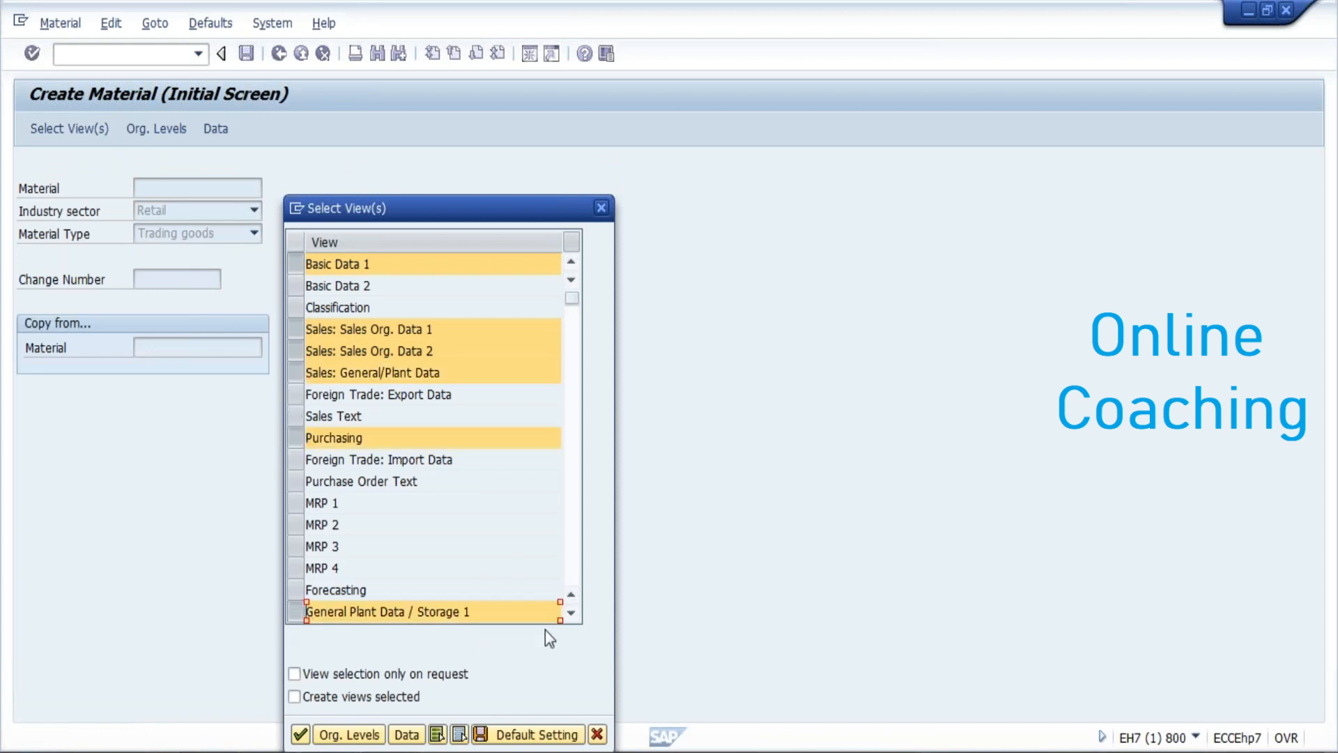
scroll(362, 614, down, 2)
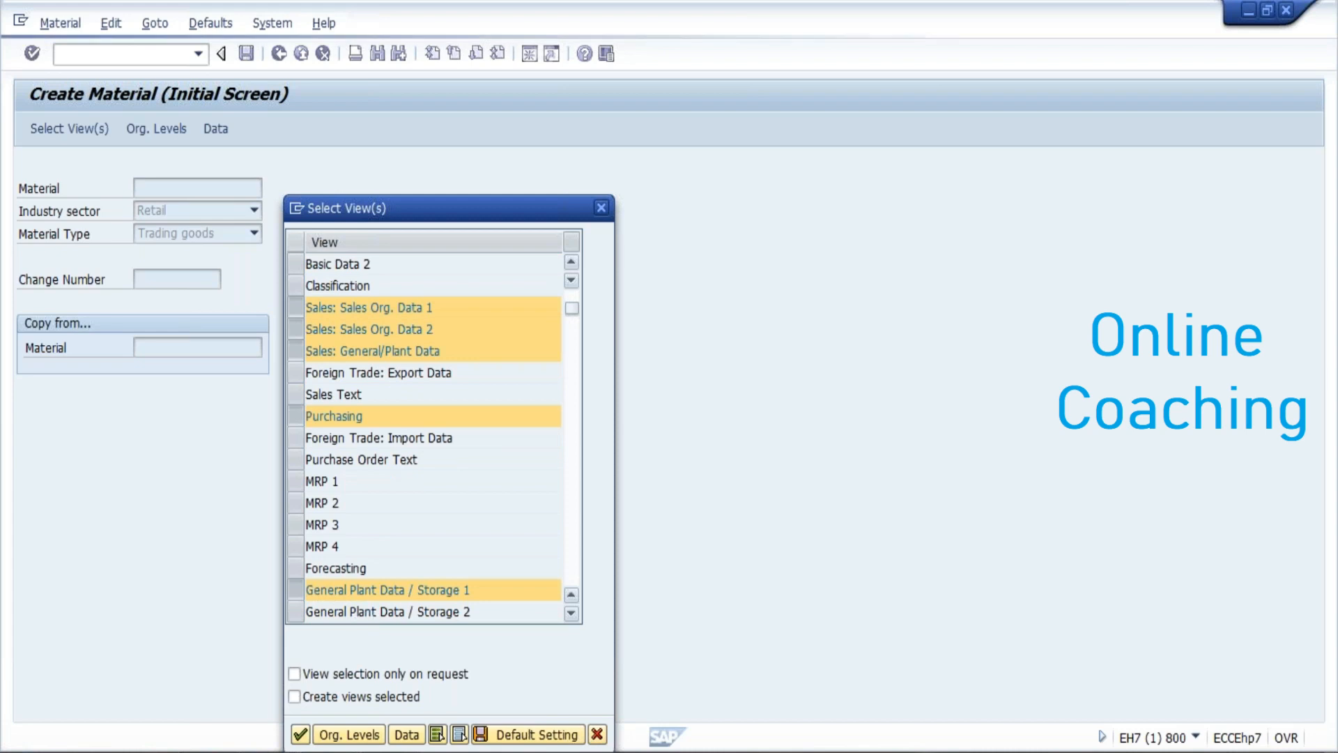
click(298, 585)
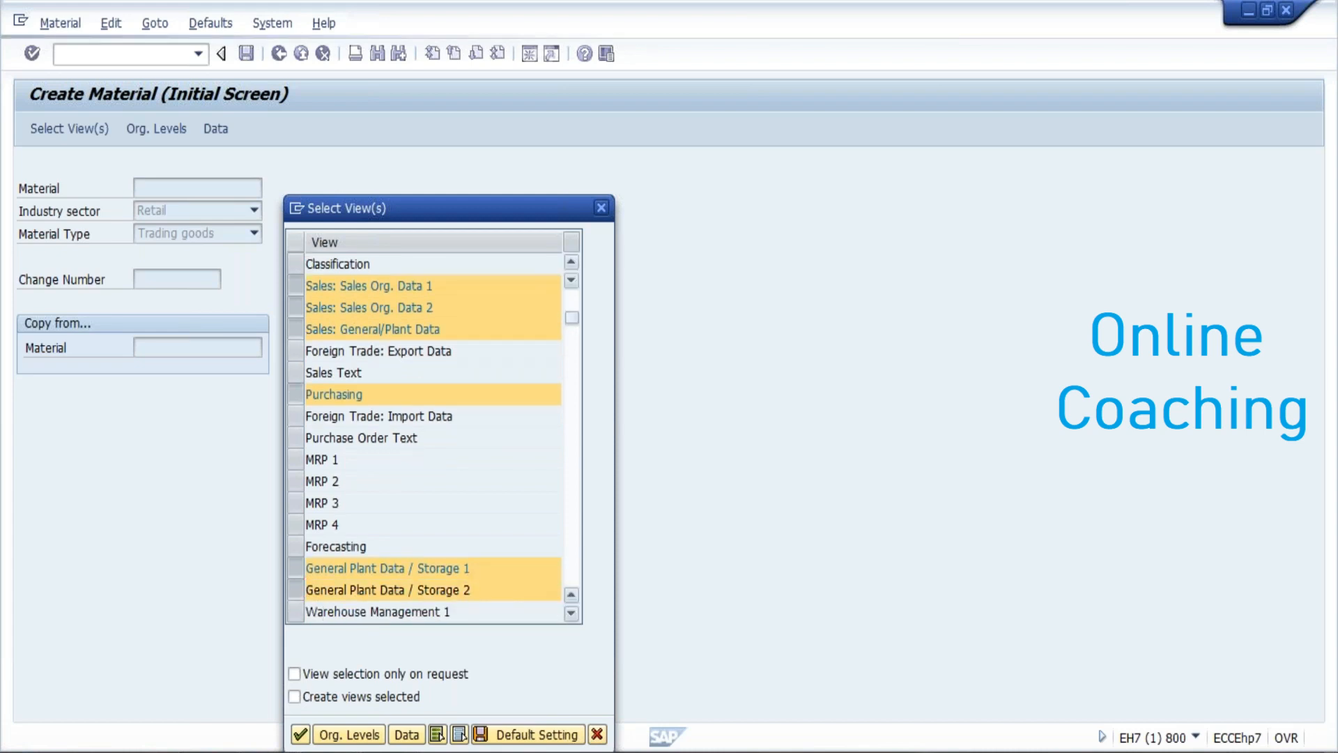
scroll(297, 617, down, 3)
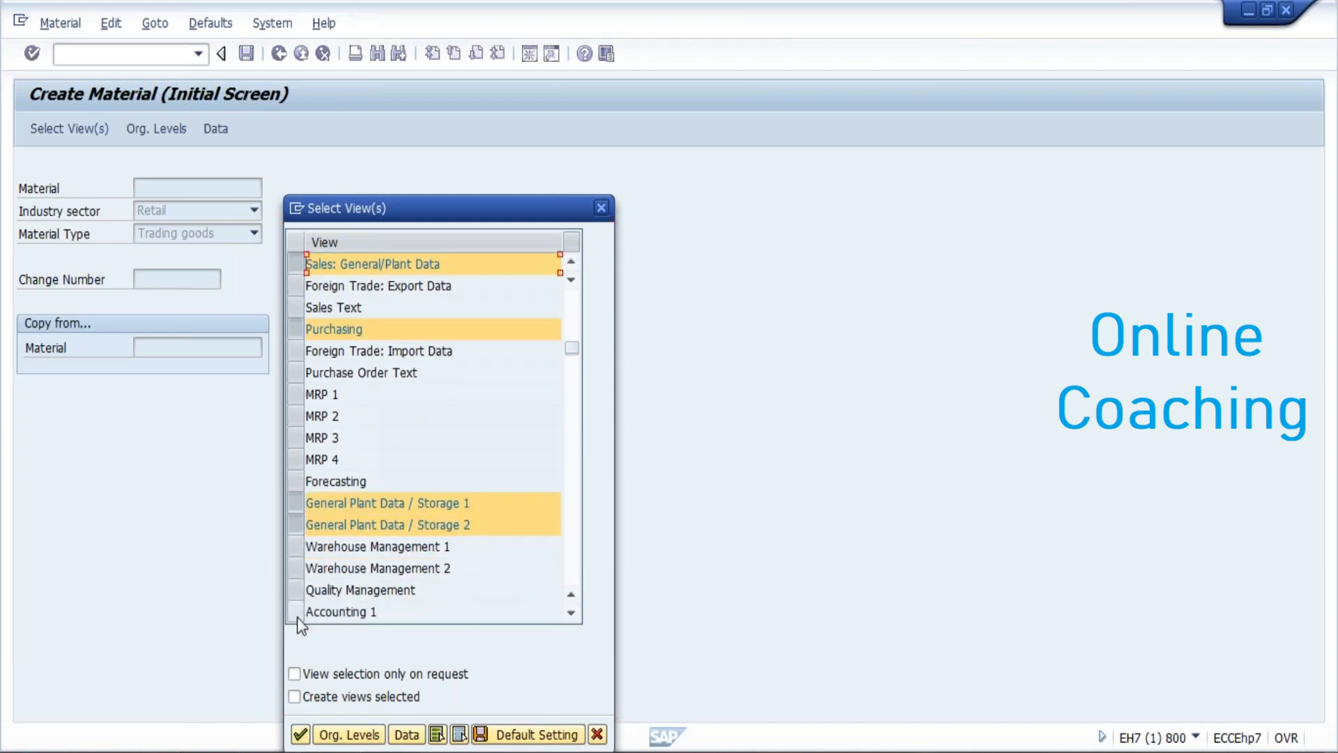
click(297, 613)
- Set the organizational levels to plant PGPL, storage location PGSL, sales organization PGSO and distribution channel P1, and open the material's data screens
click(349, 734)
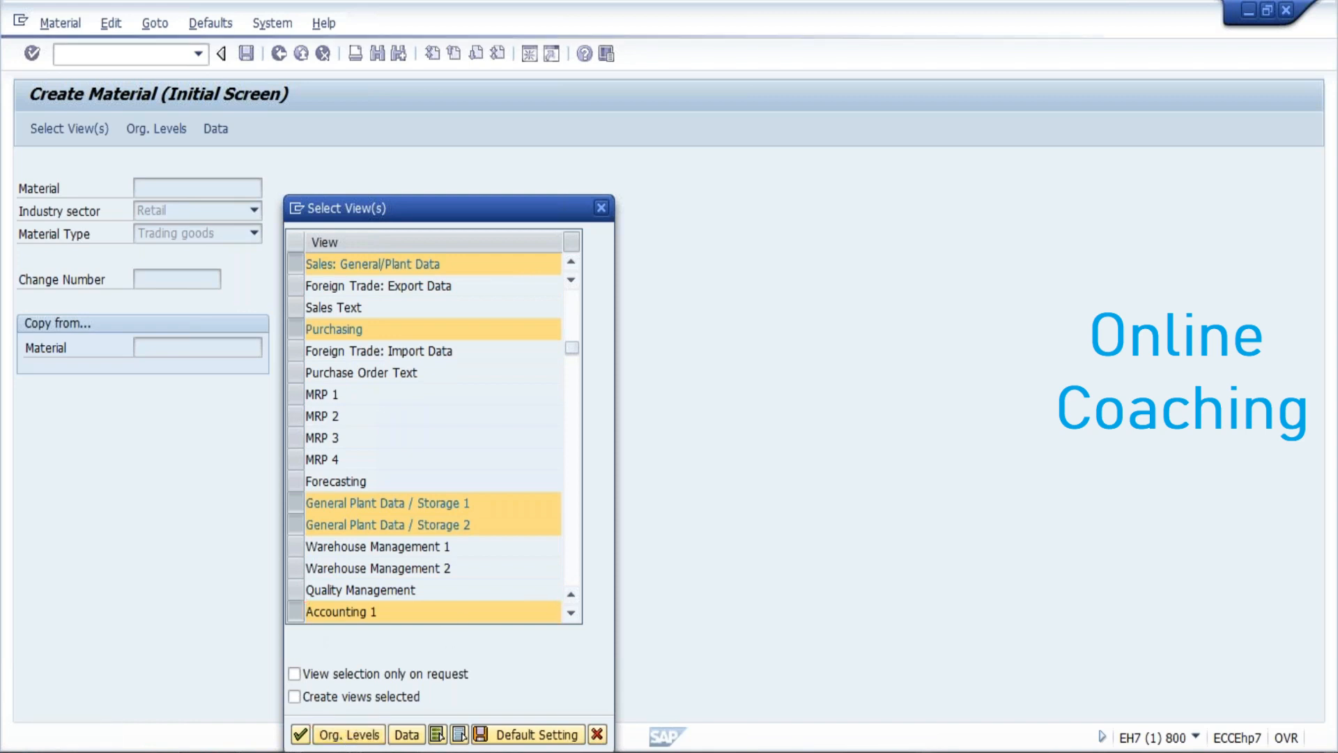
text(P)
click(326, 264)
text(P)
click(311, 285)
text(P)
click(311, 308)
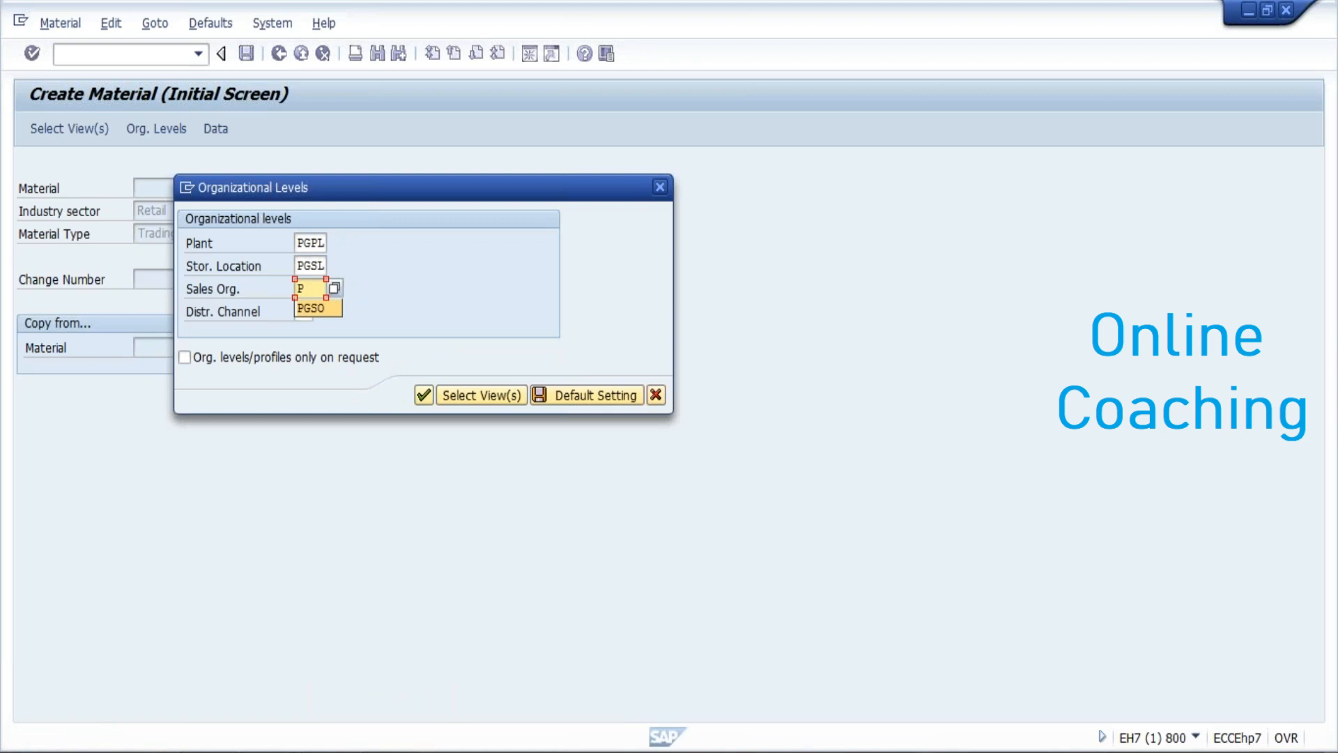
text(P)
click(311, 329)
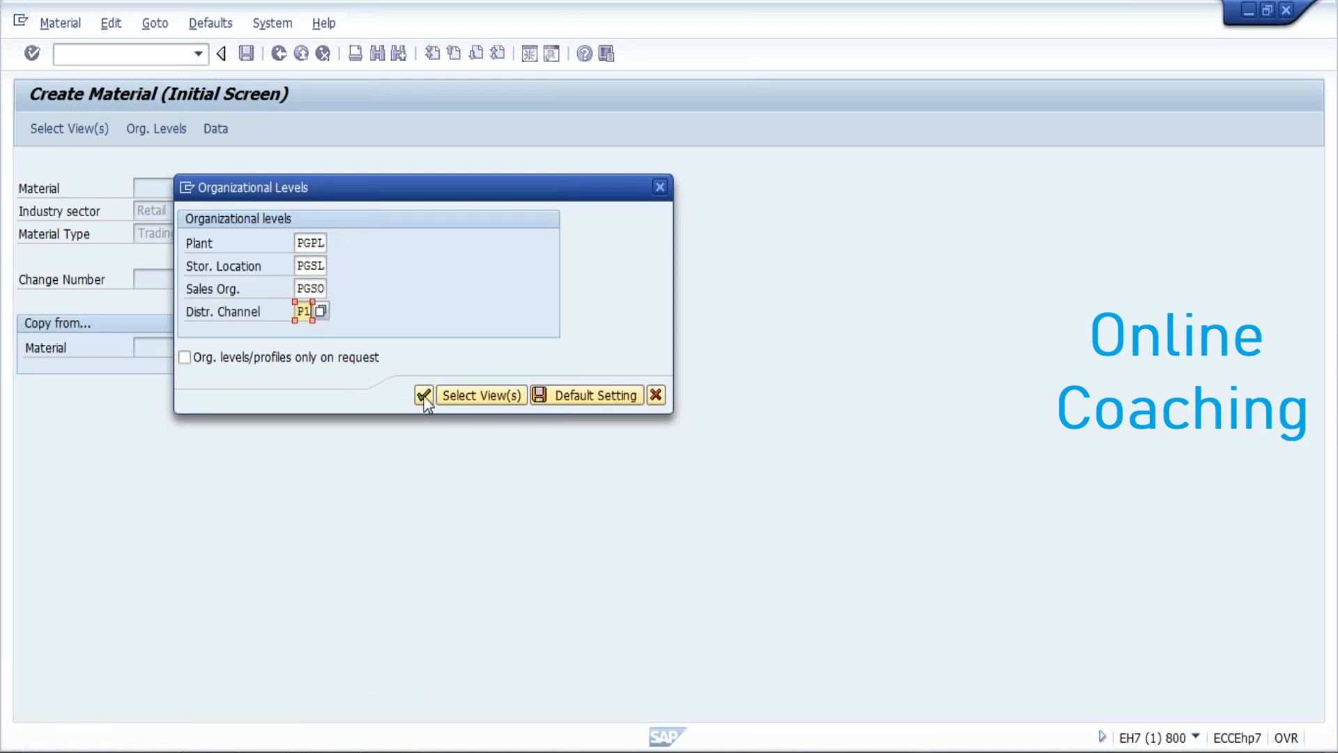
key(Return)
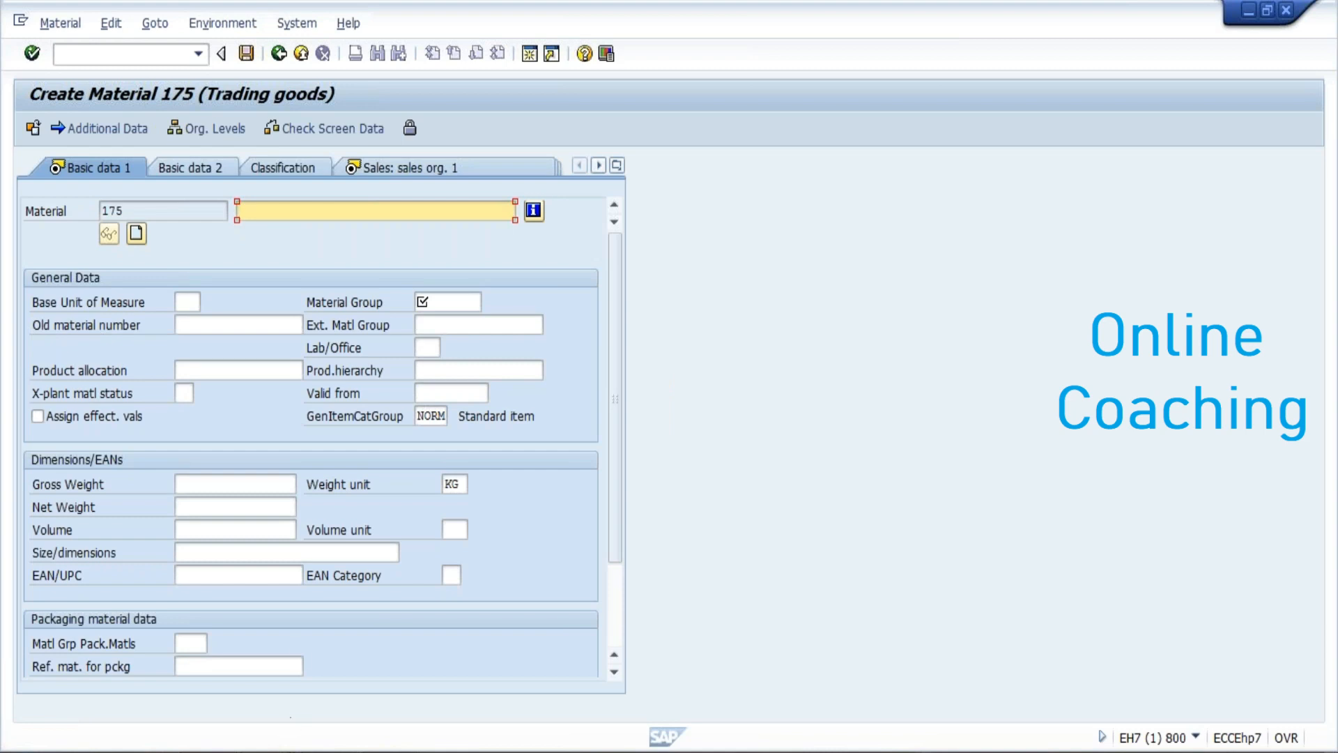
- Return to the field selection session, make selection group 90 required entry for MM01, and save the change
click(286, 750)
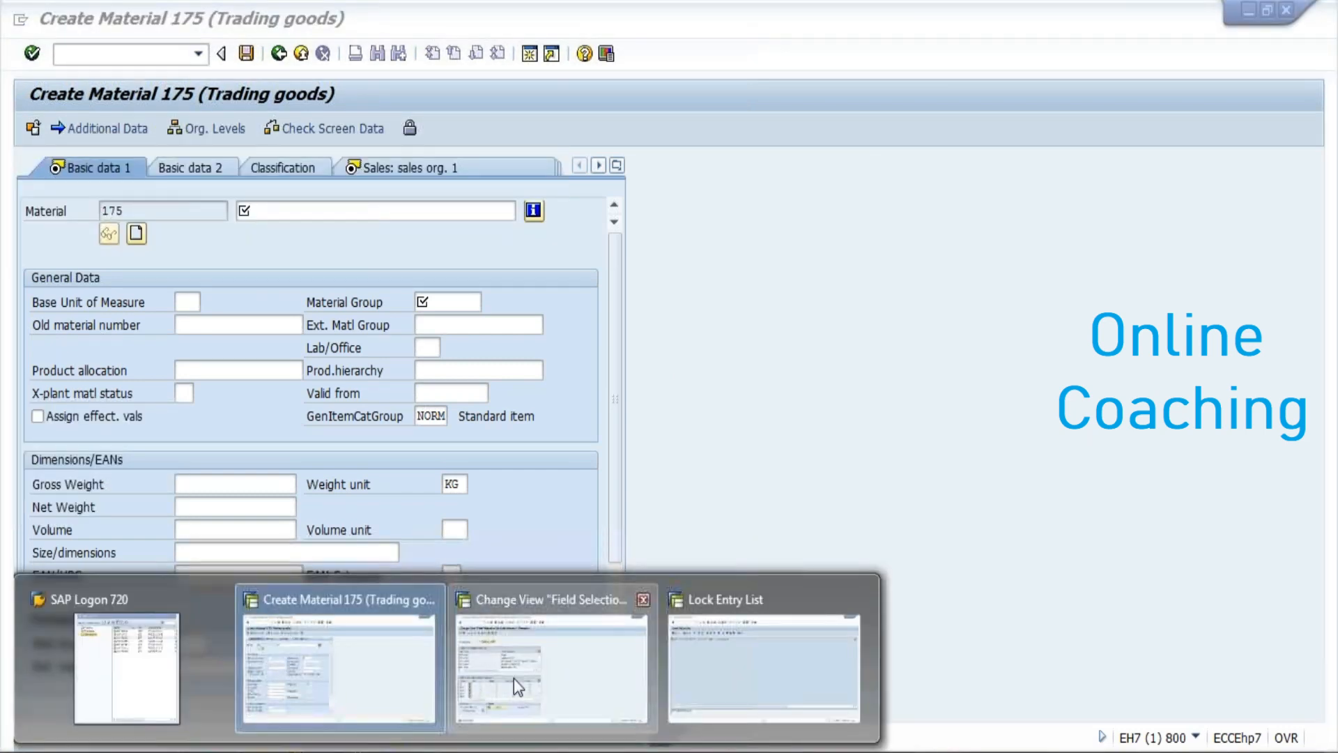
click(513, 679)
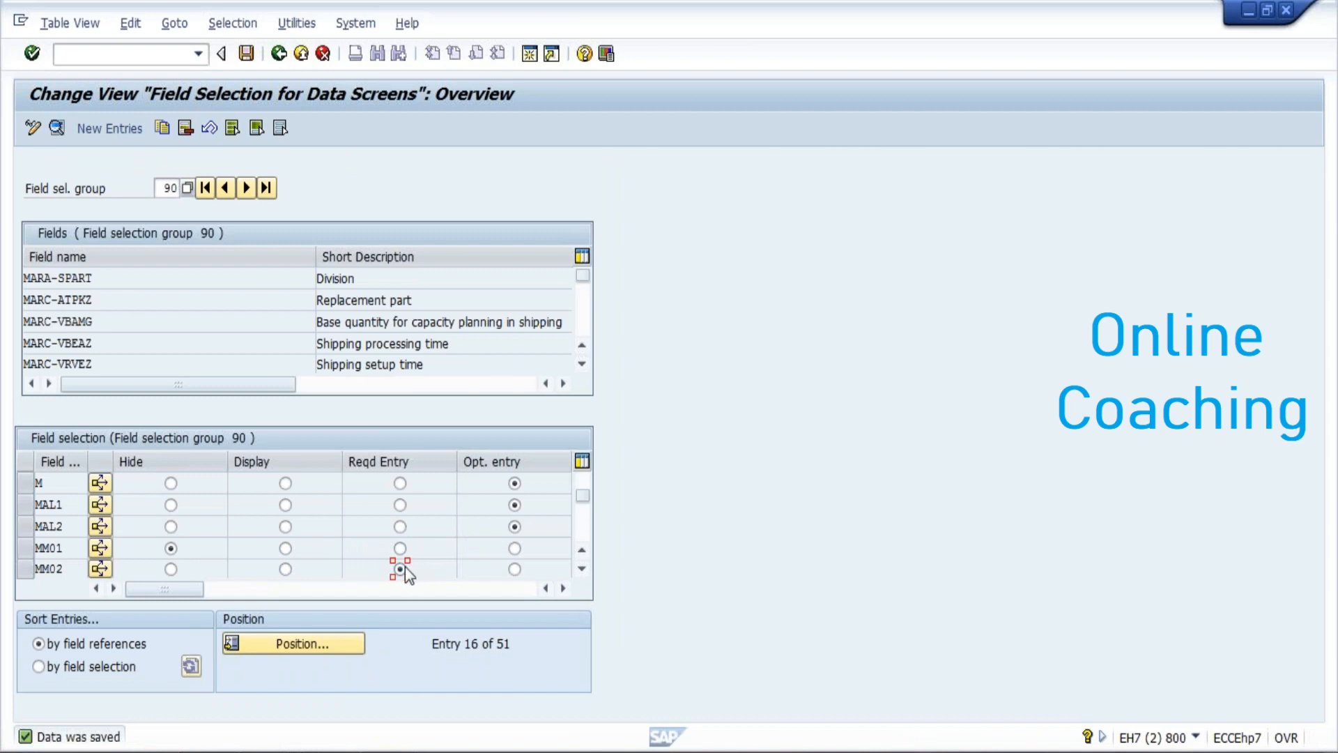
click(399, 548)
click(247, 57)
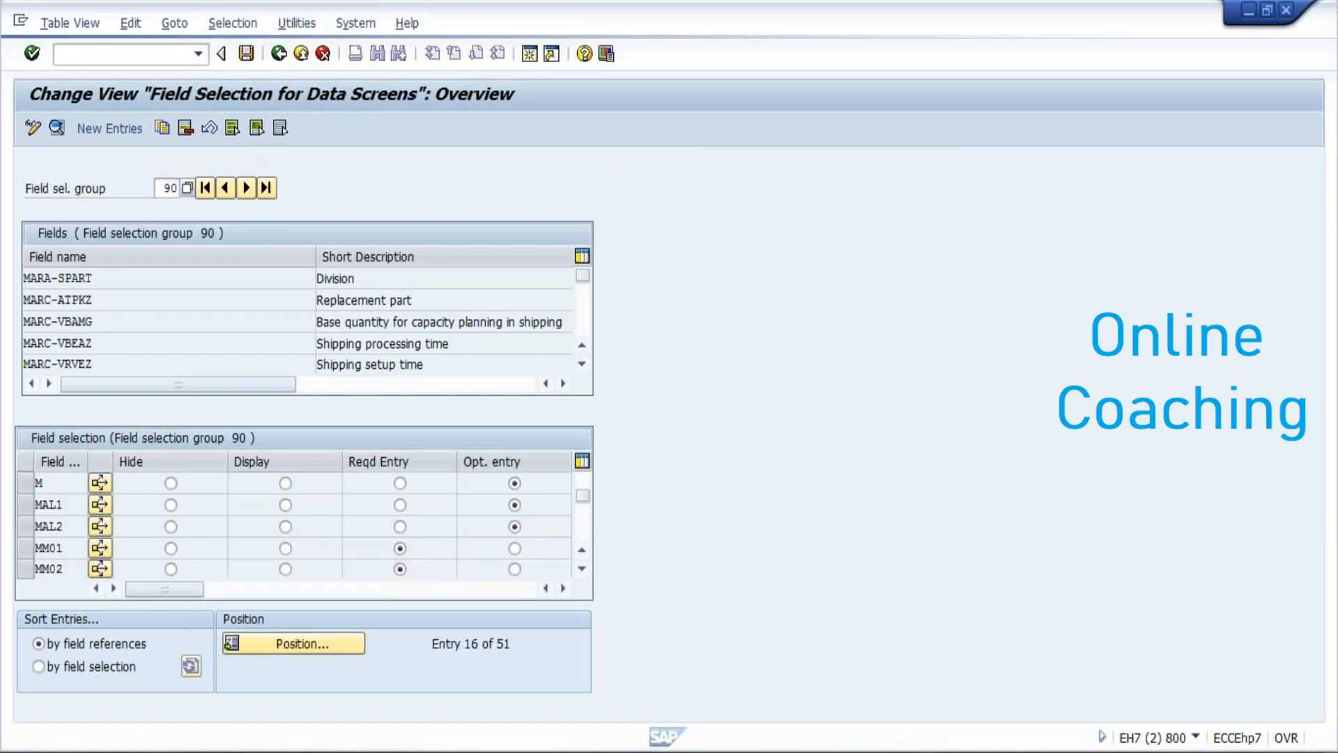
- Switch back to the Create Material session, restart MM01, and open the view selection, acknowledging the information message
click(280, 751)
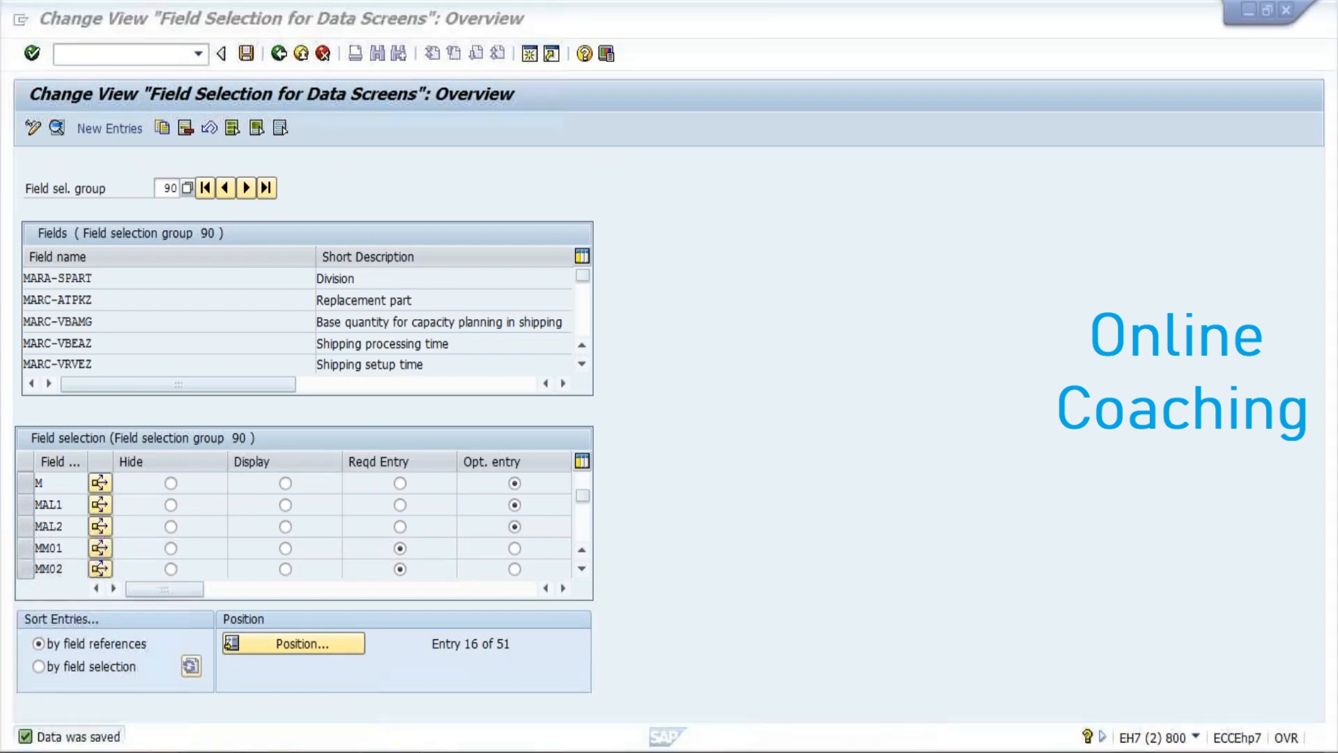
click(334, 655)
click(125, 55)
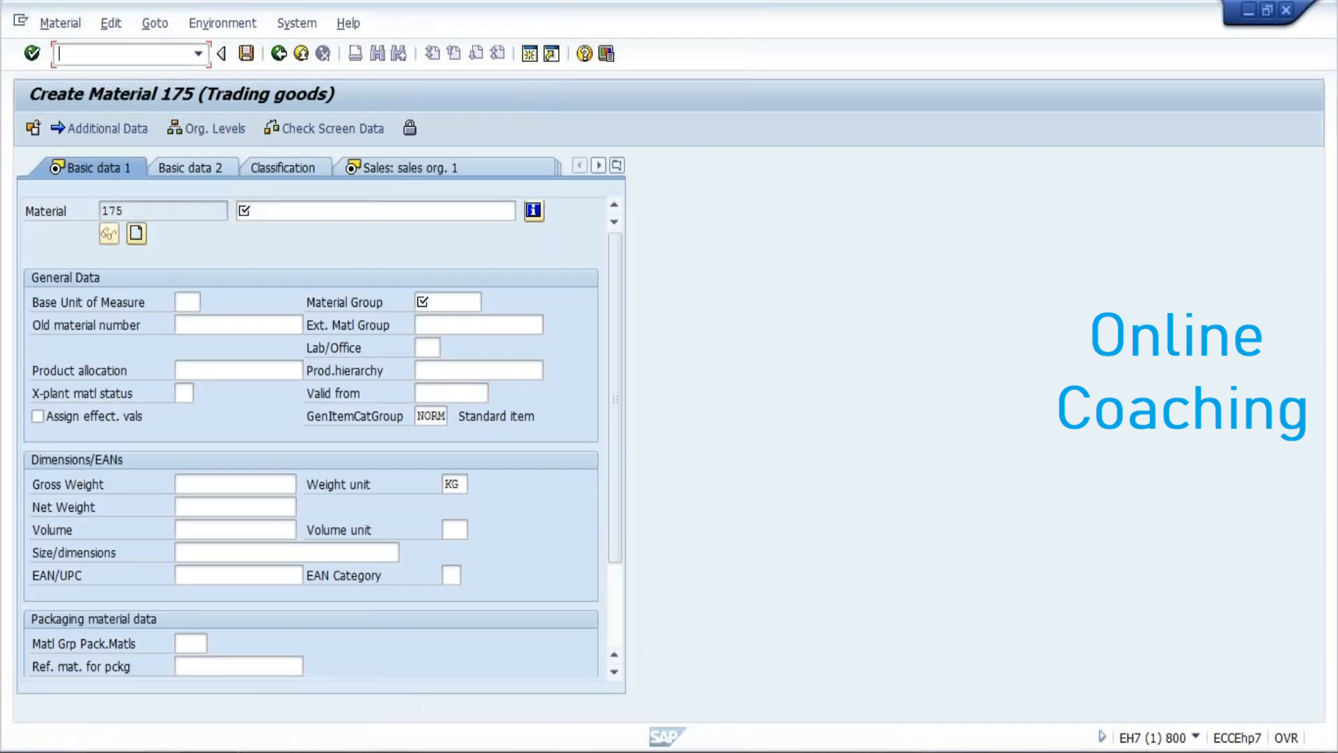
text(/NMM01)
key(Return)
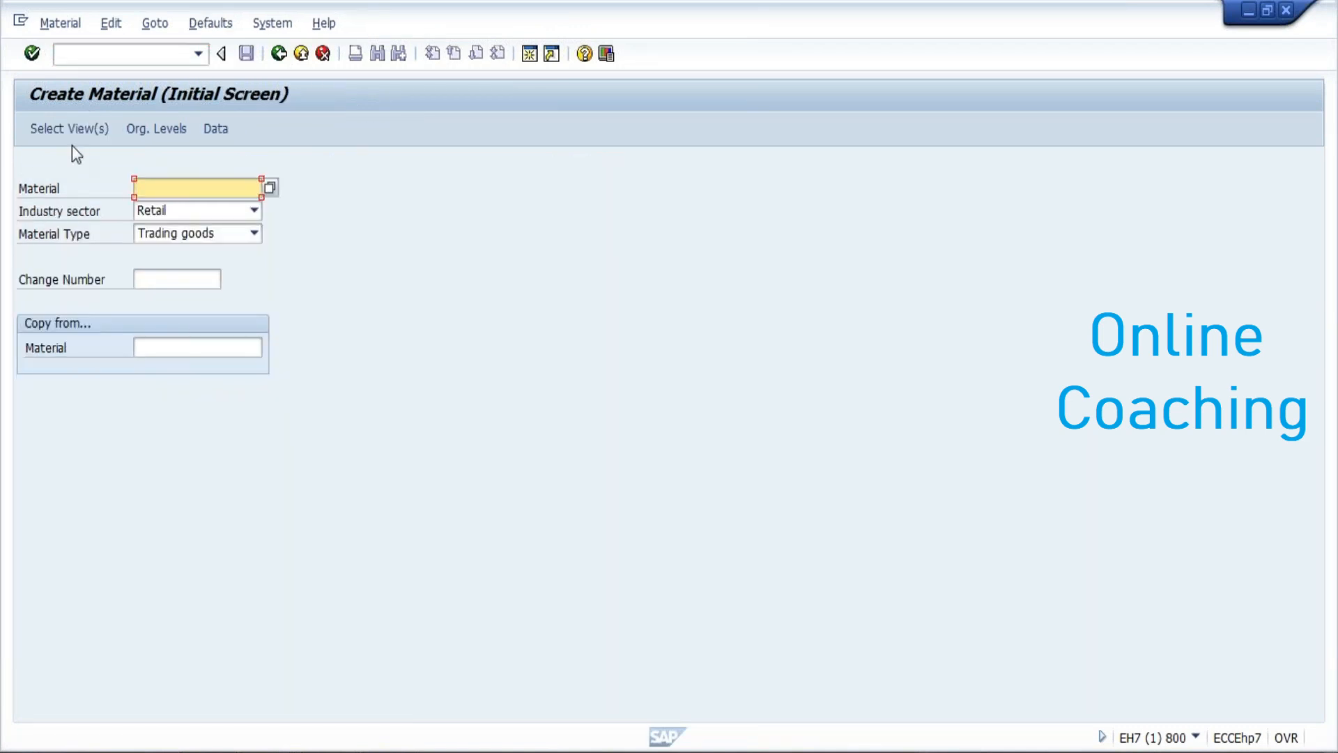
click(76, 127)
click(465, 579)
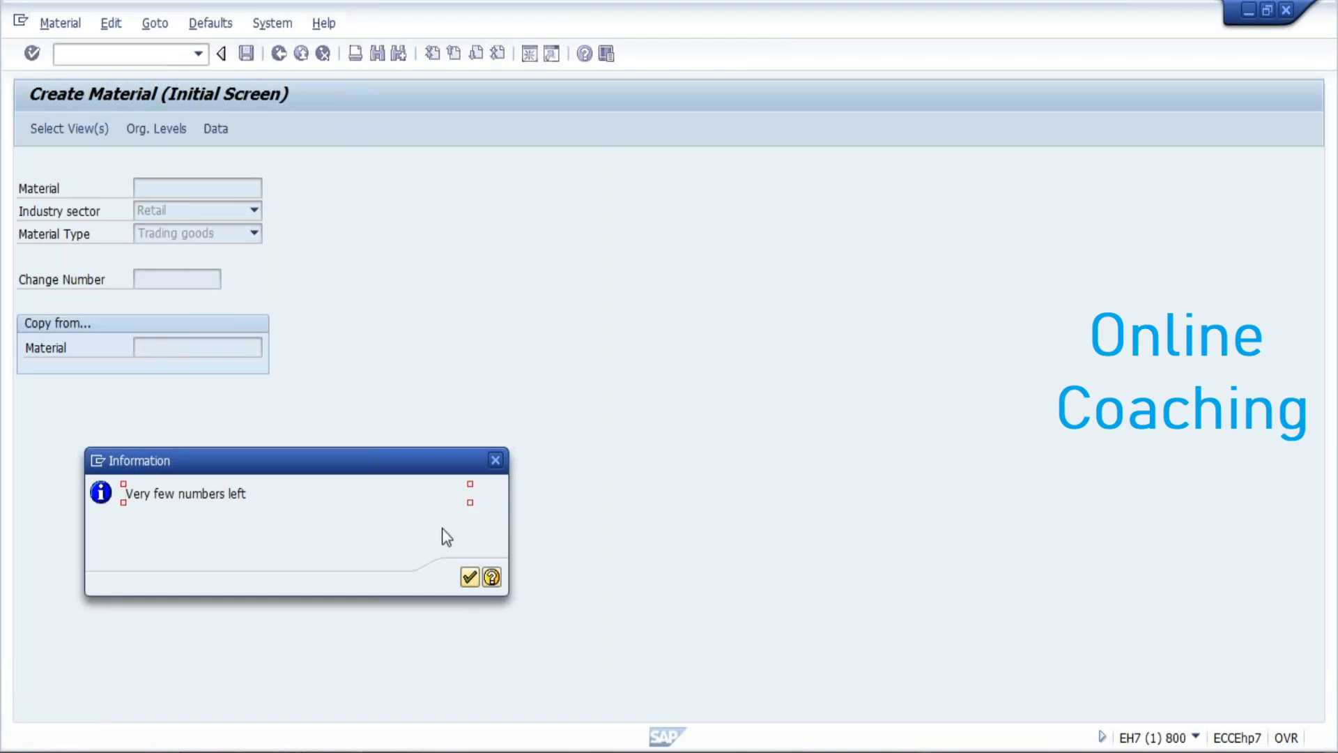
click(469, 577)
click(468, 576)
- Select the views Basic Data 1, Sales Org. Data 1, Sales Org. Data 2 and Sales: General/Plant Data
click(296, 264)
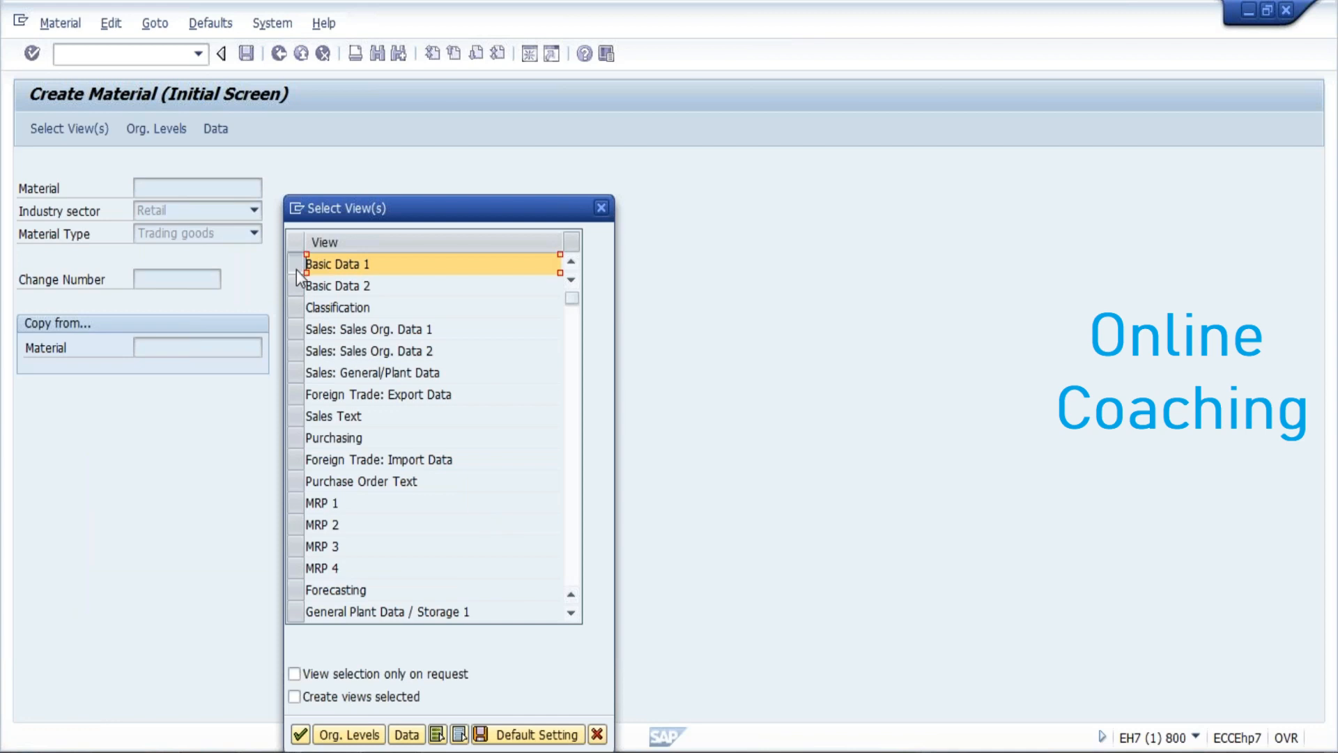
click(297, 286)
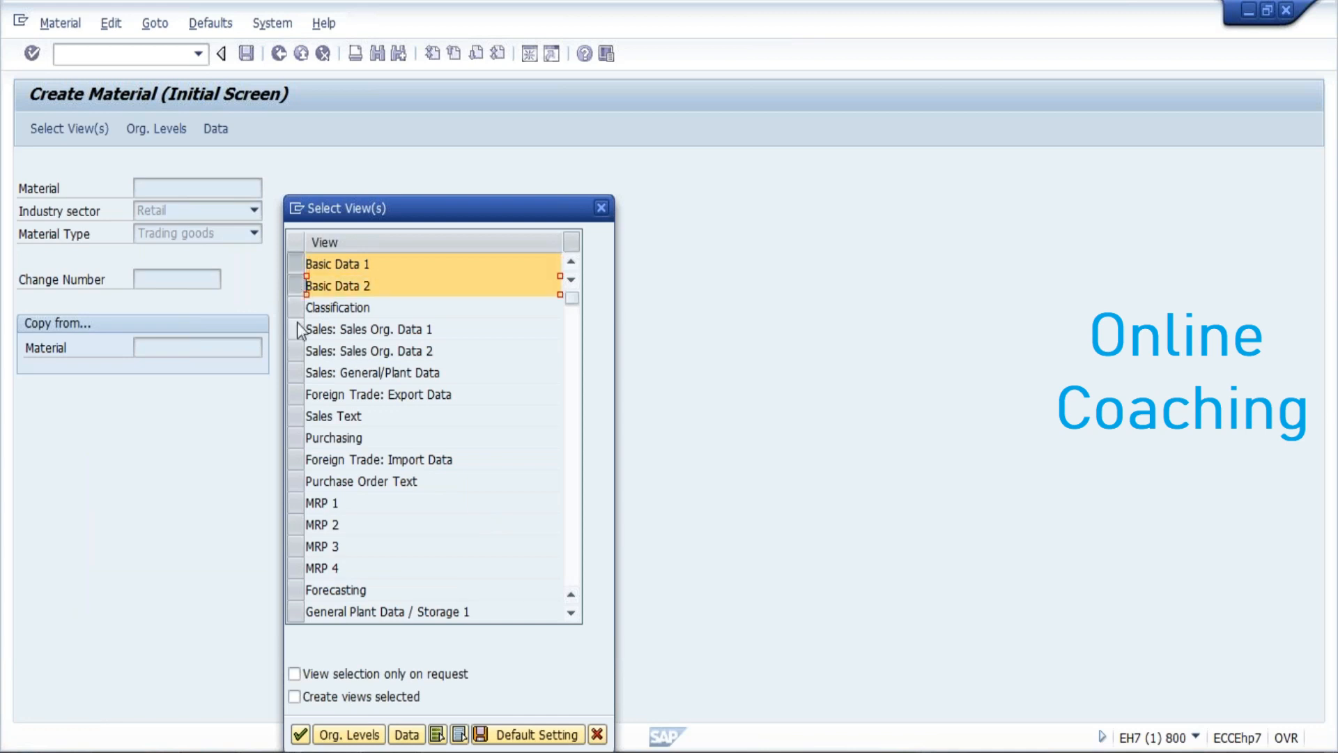
click(297, 292)
click(300, 329)
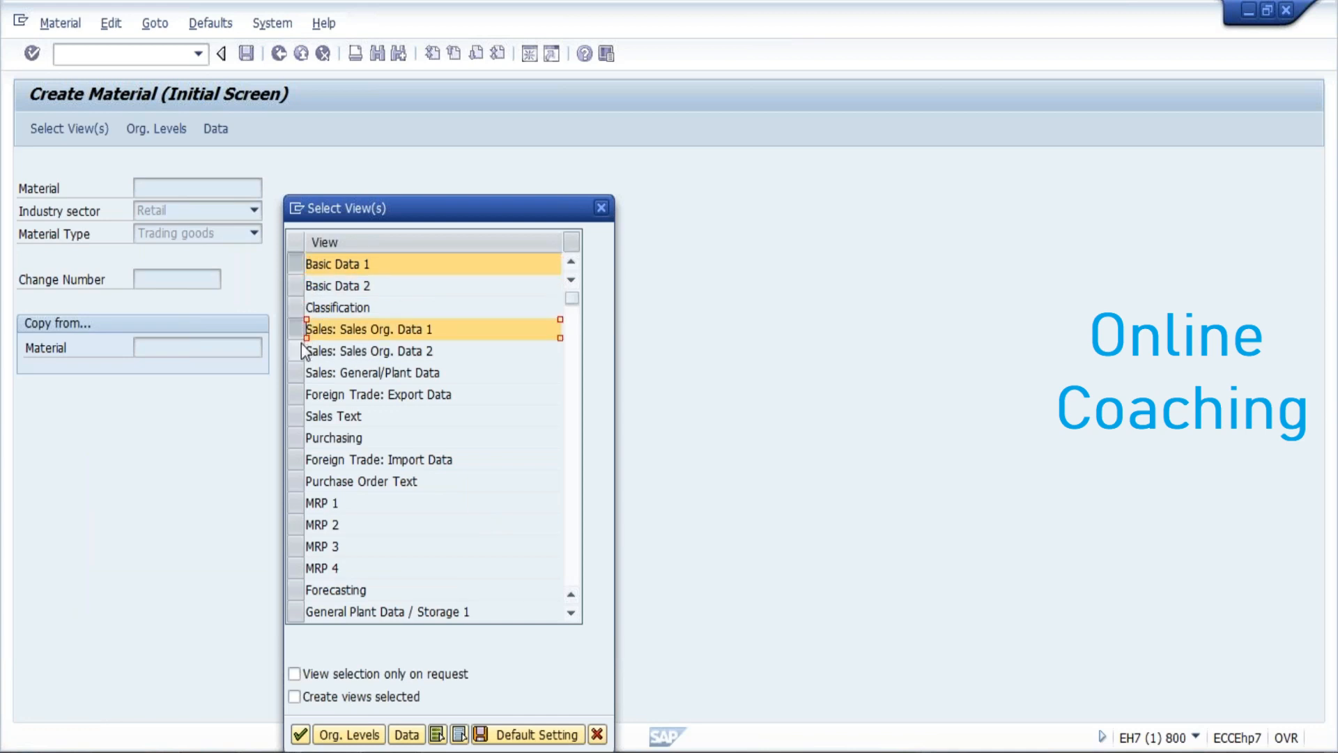
click(301, 351)
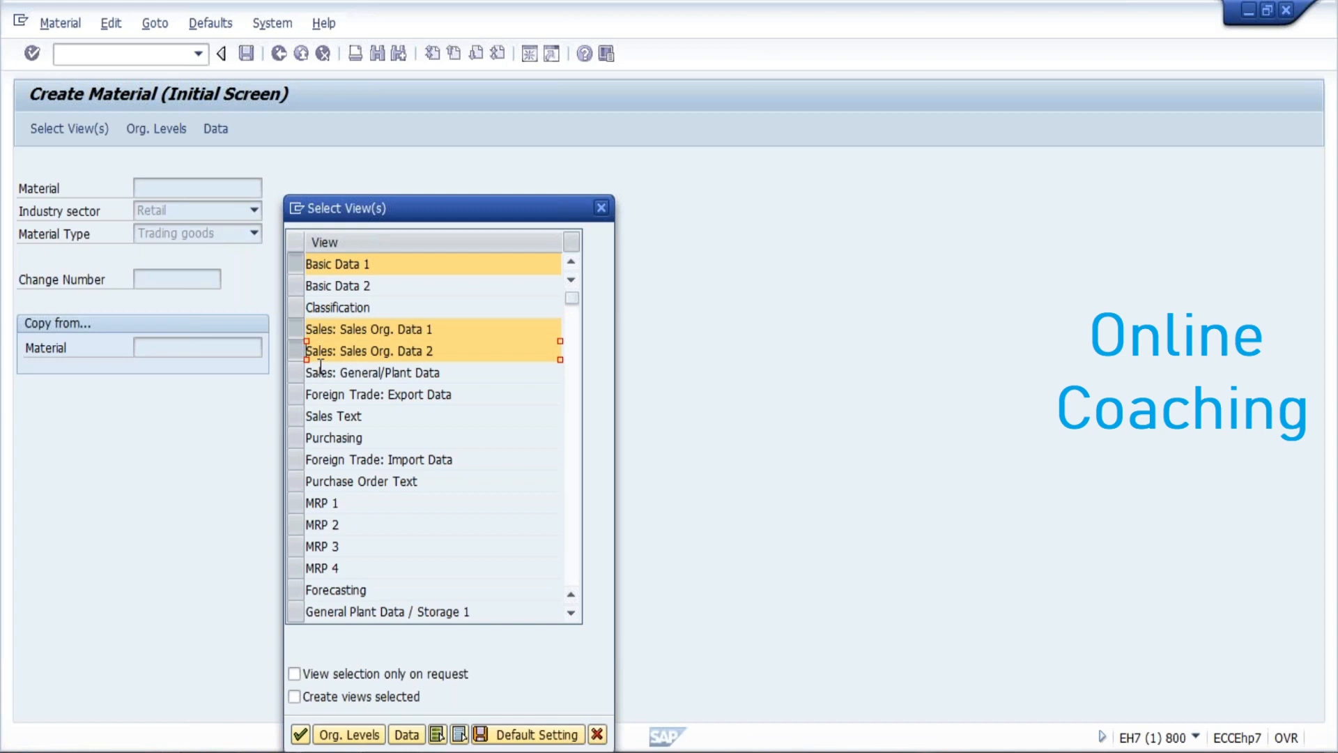
click(301, 373)
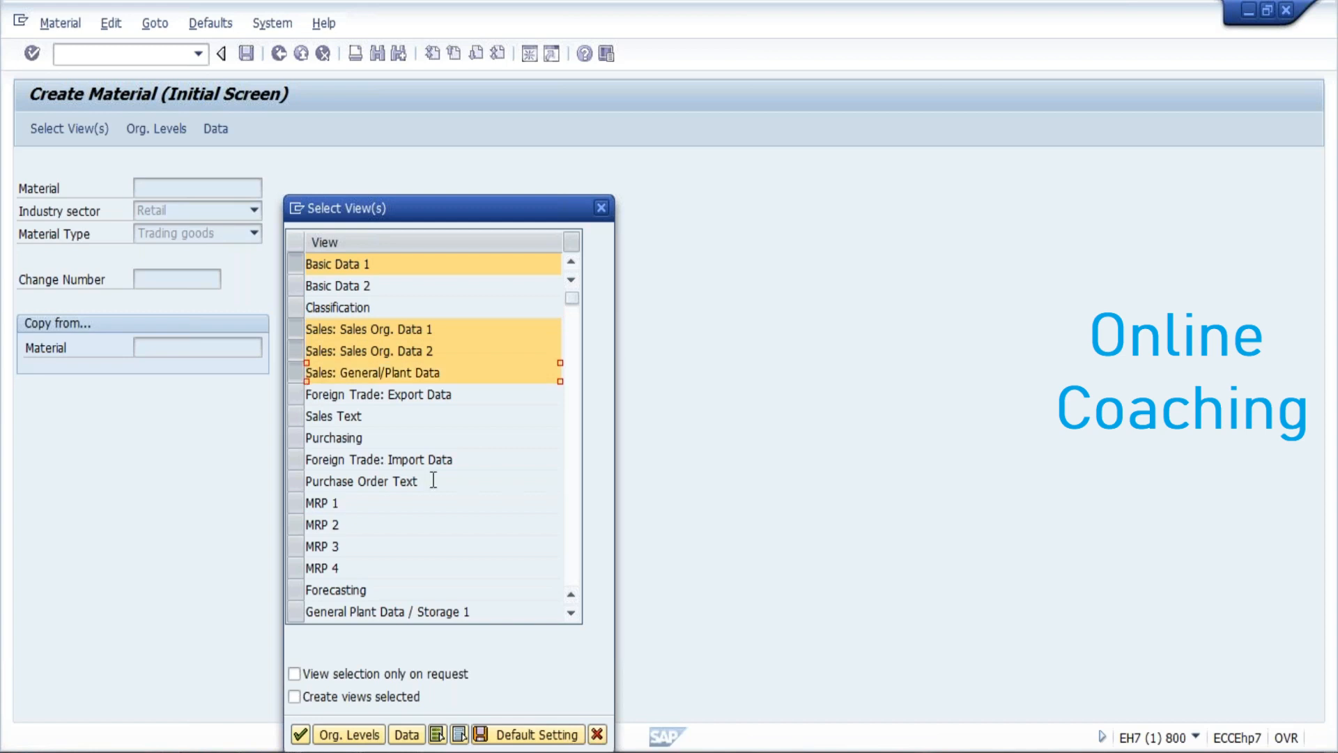
- Add the views General Plant Data / Storage 1 and 2 and Accounting 1, and proceed to the organizational levels
click(571, 612)
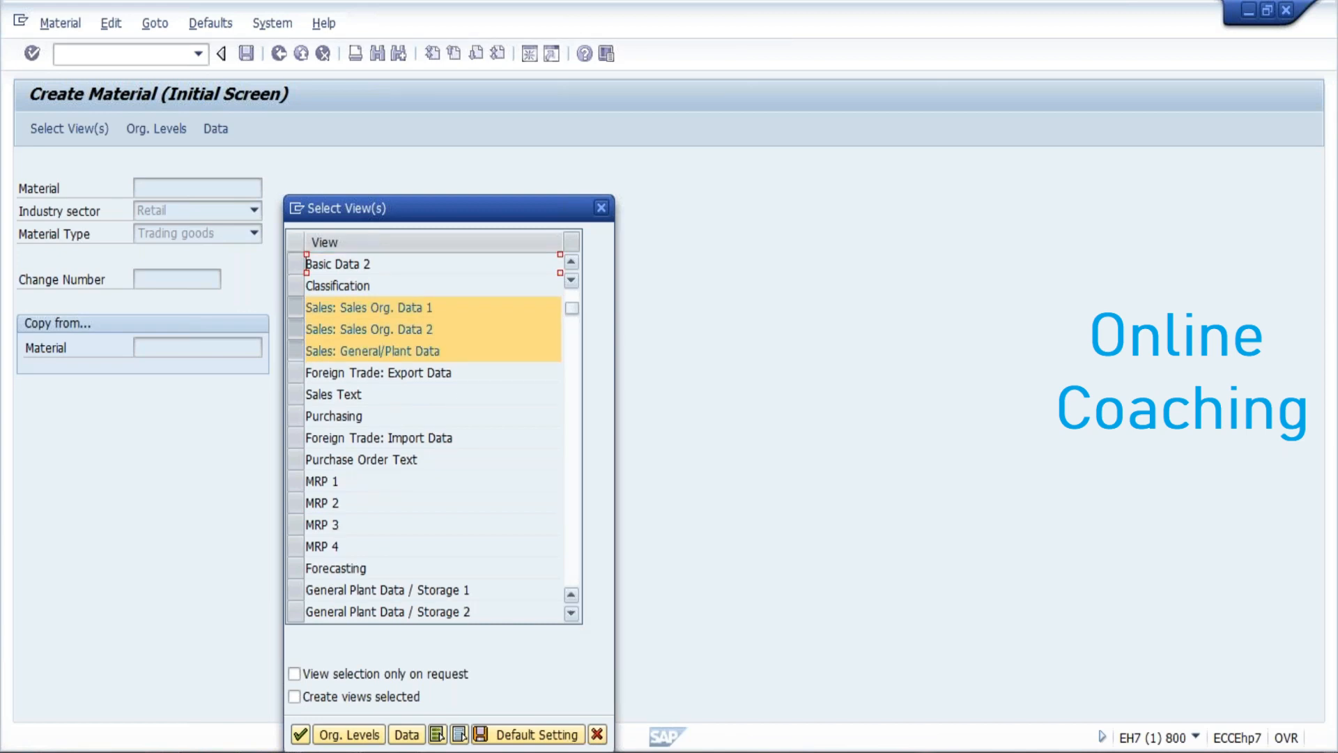
click(294, 591)
click(296, 610)
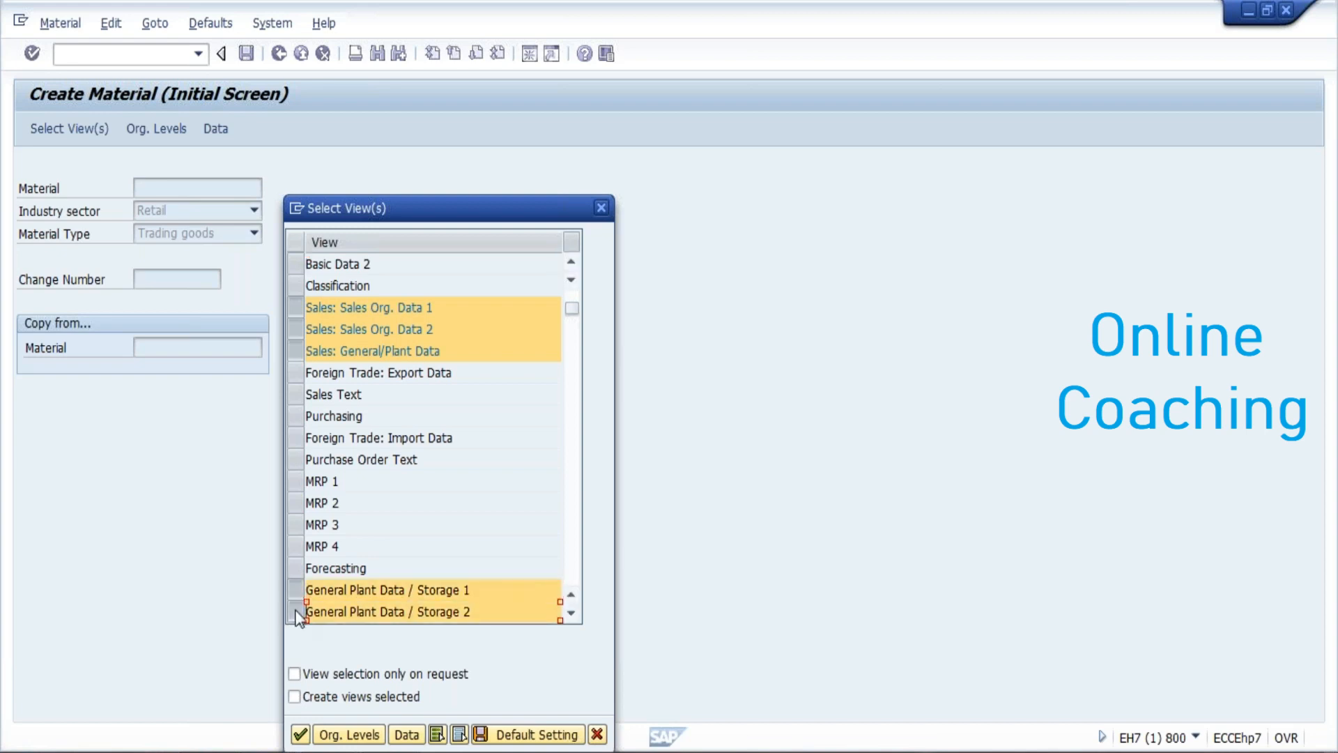
click(571, 613)
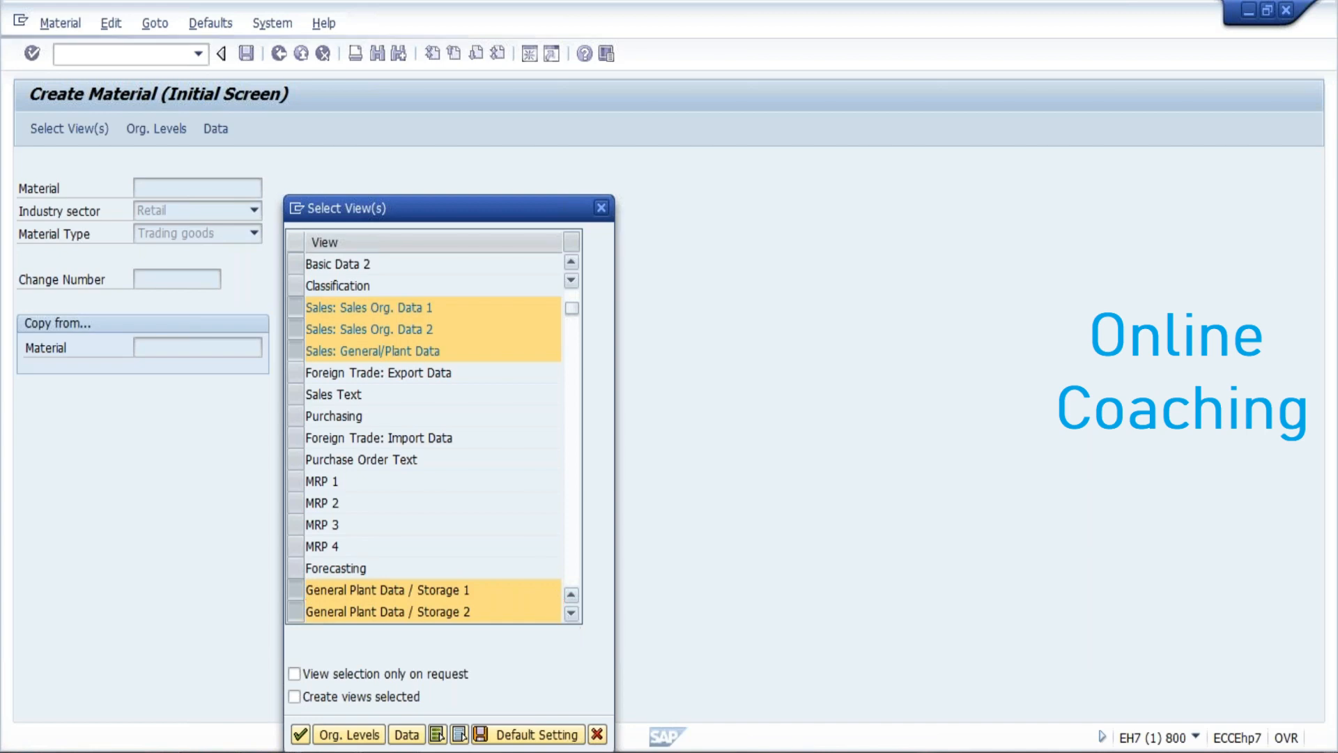
click(572, 613)
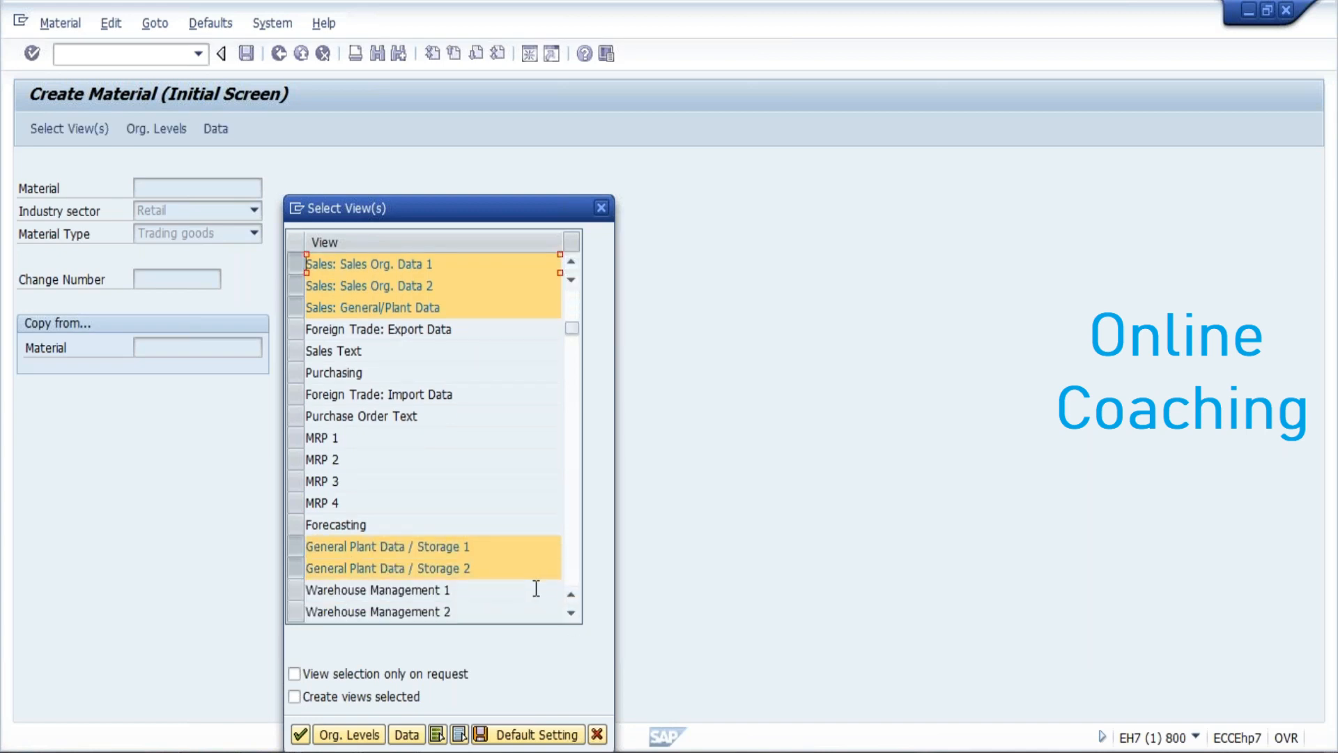
click(575, 563)
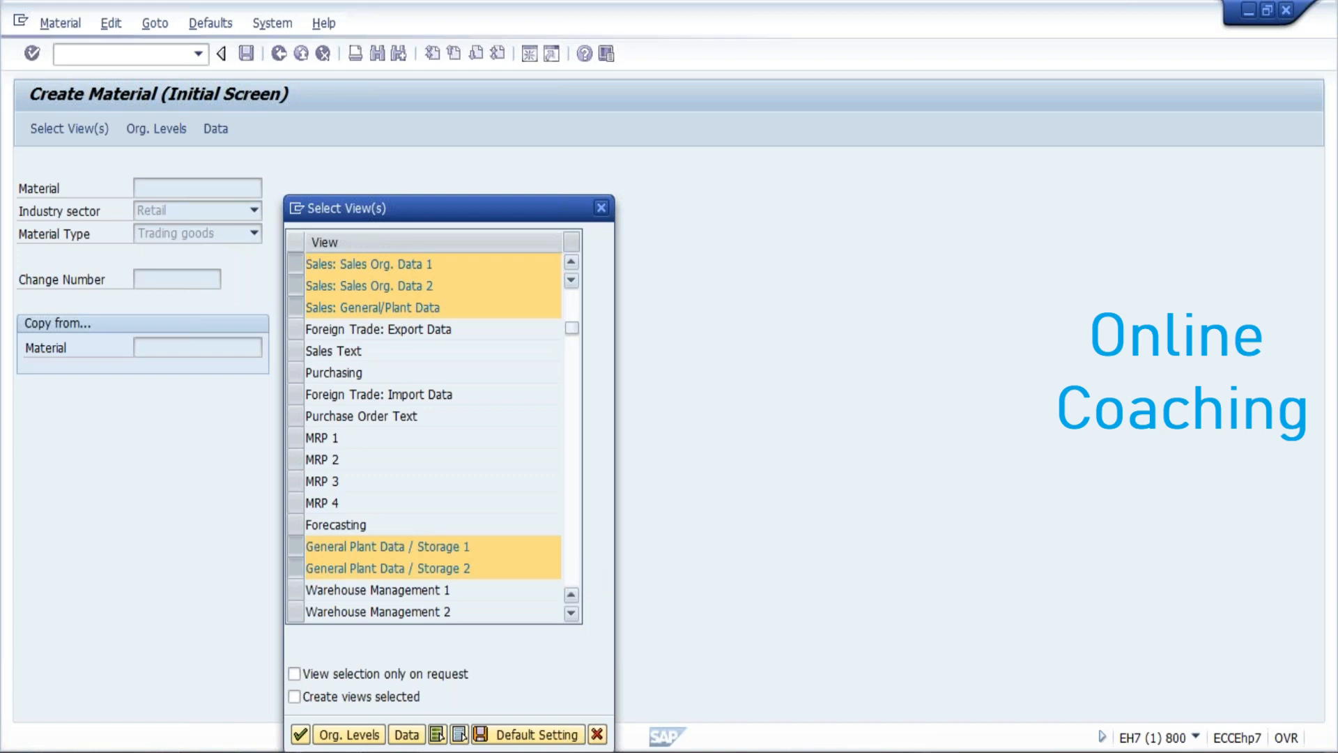
click(294, 286)
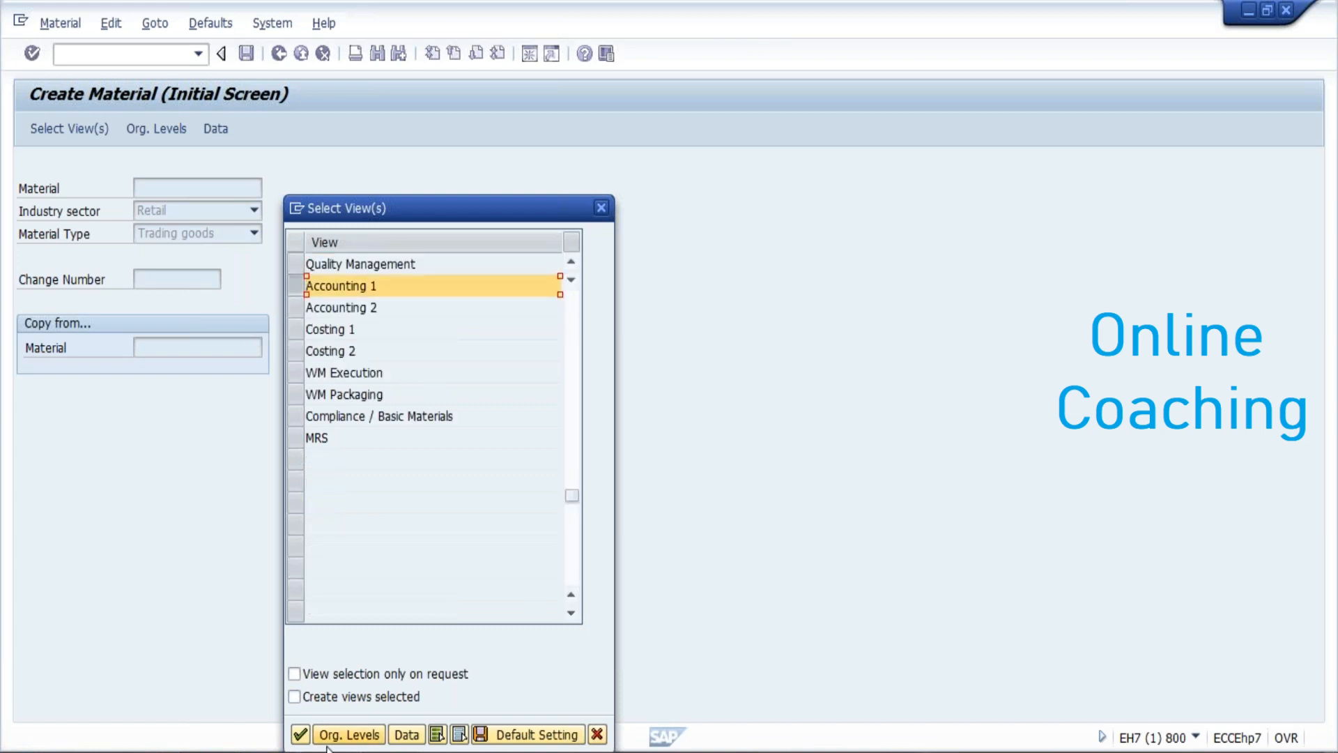
key(Return)
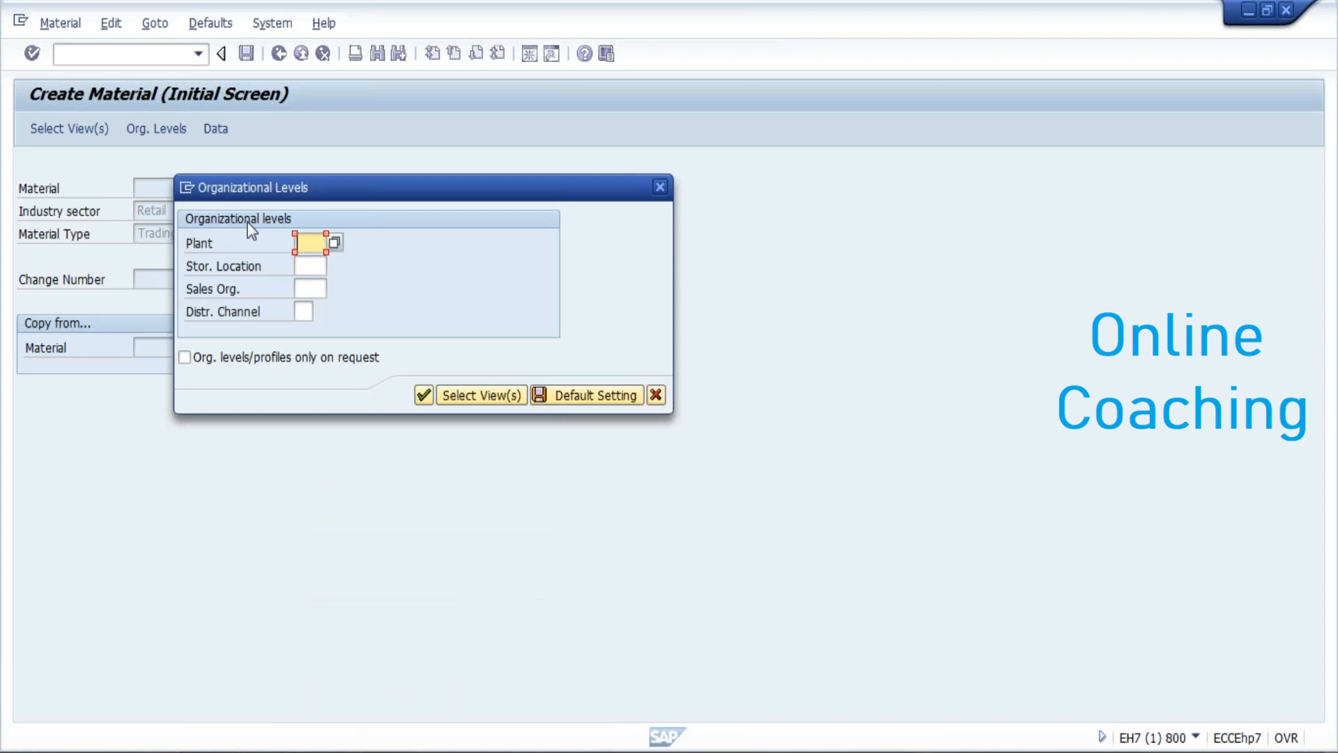
- Set the organizational levels to plant PGPL, its storage location, sales organization PGSO and distribution channel P1, and proceed to the basic data
text(P)
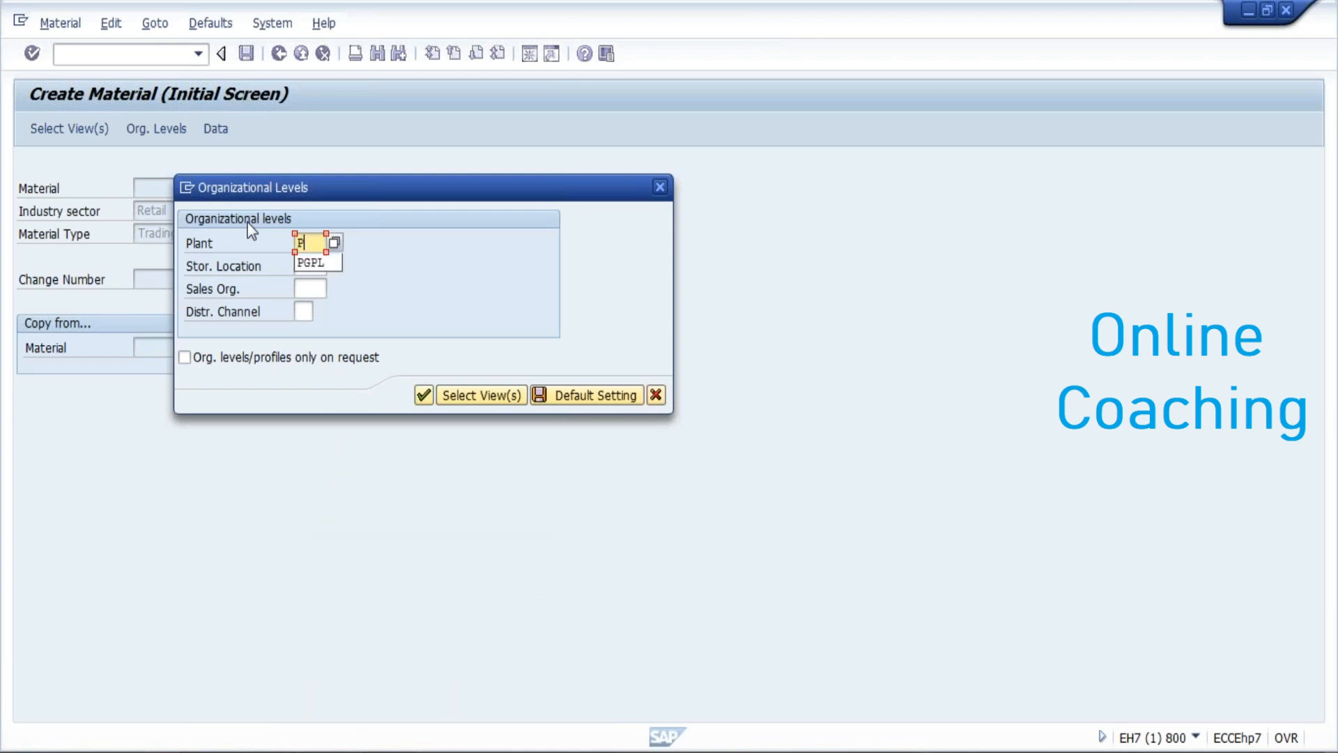
click(321, 263)
click(314, 265)
text(P)
click(317, 285)
click(317, 288)
text(P)
click(315, 299)
click(304, 310)
text(P)
click(315, 330)
click(423, 395)
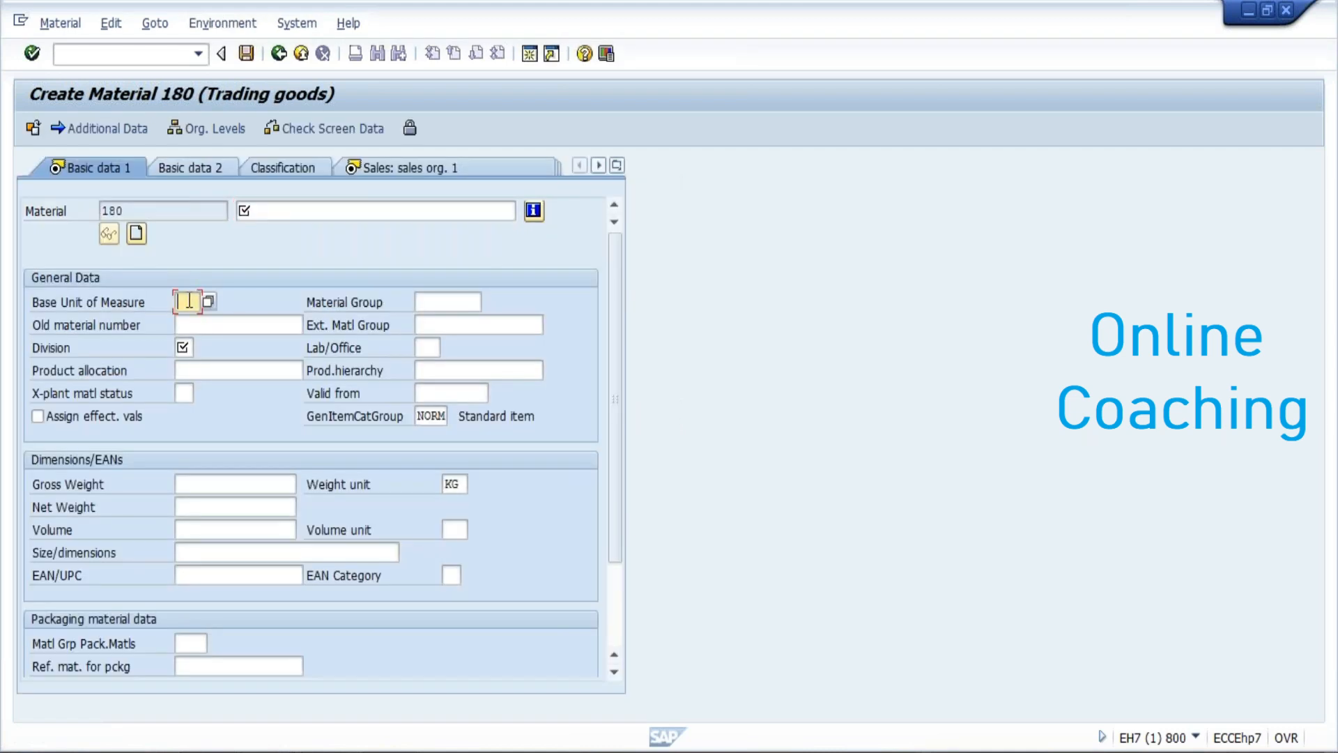
- Enter the description P&G NEW SHAMPOO(THIRD PARTY PRODUCT) and set the base unit of measure to PC
click(275, 209)
text(T)
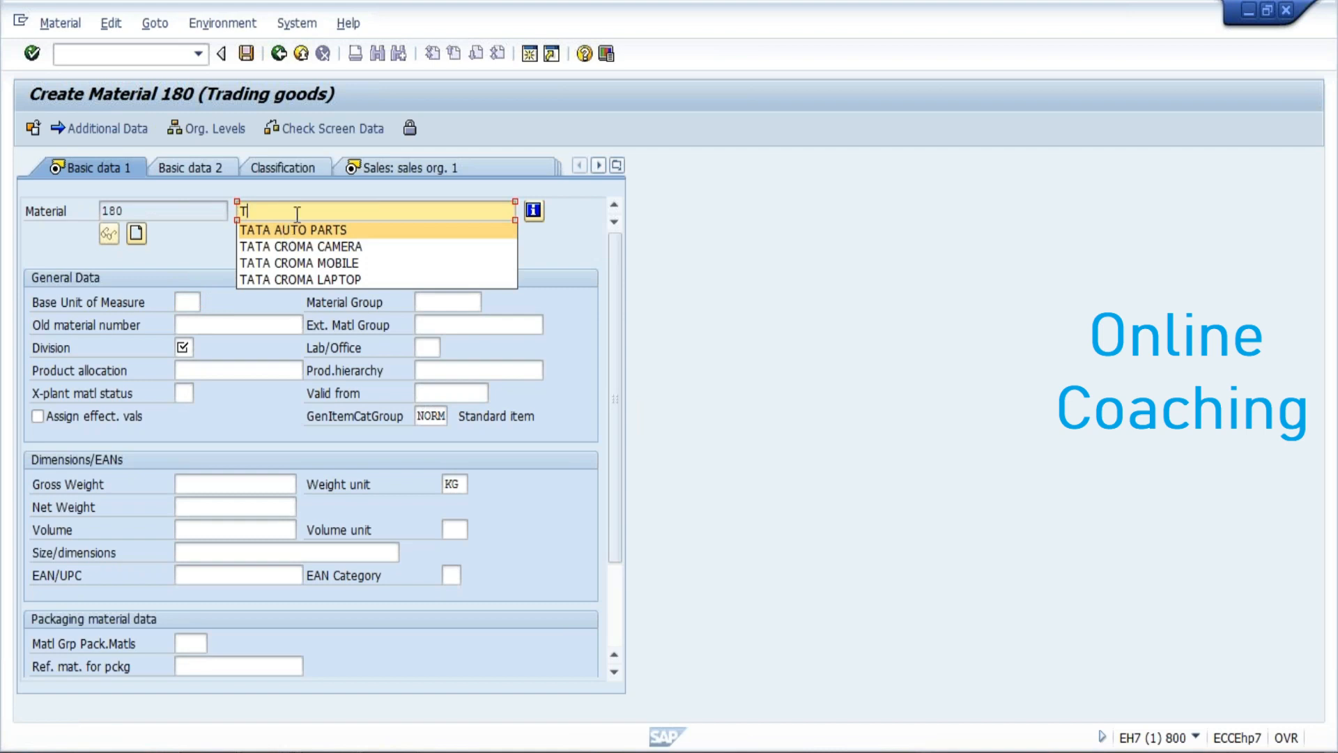
key(BackSpace)
click(300, 229)
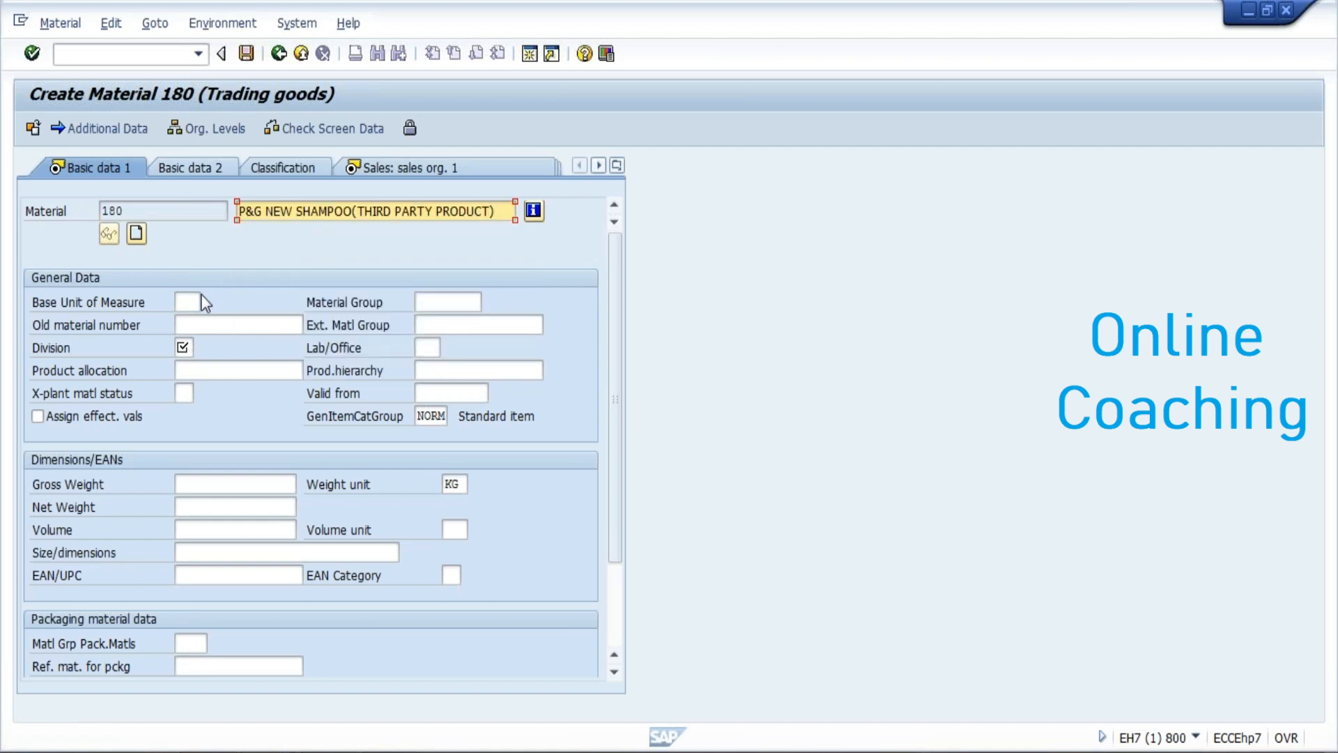
click(184, 301)
text(P)
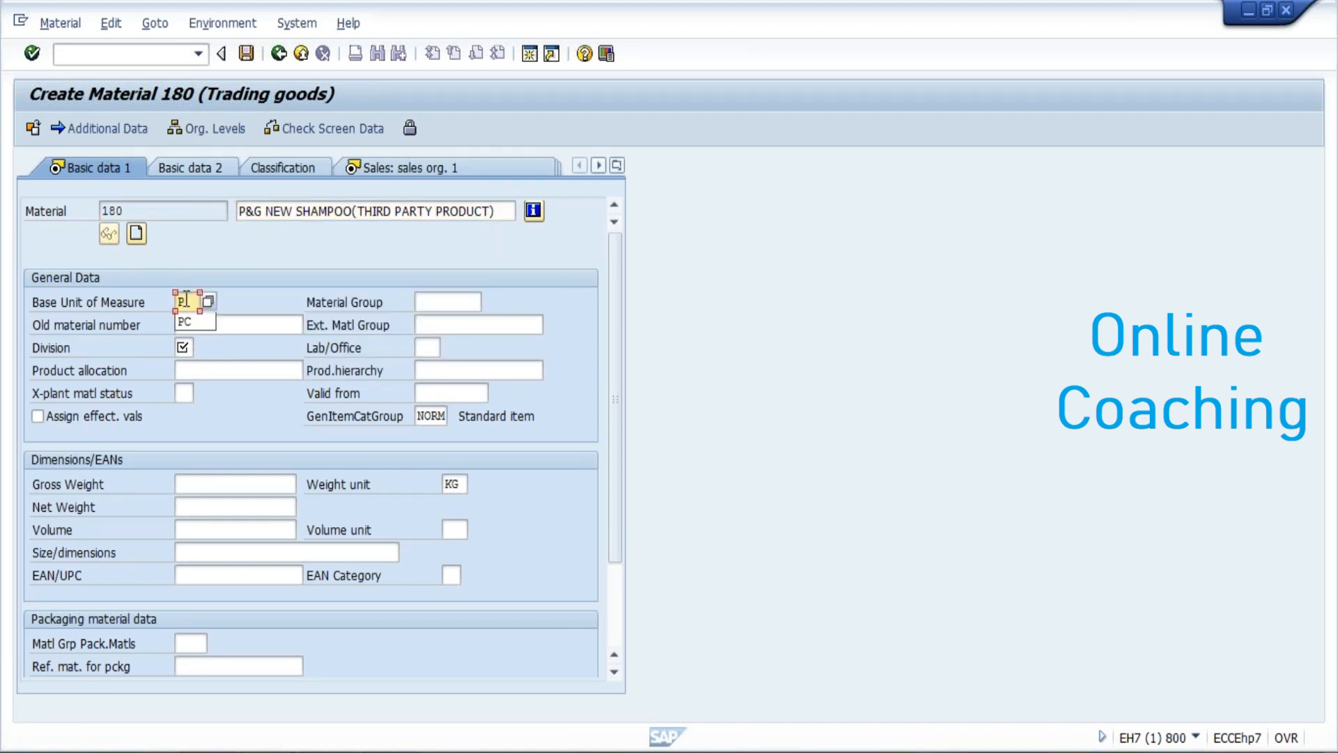
click(184, 321)
- Assign material group 00103 and division PD in the material's general data
click(446, 301)
text(0)
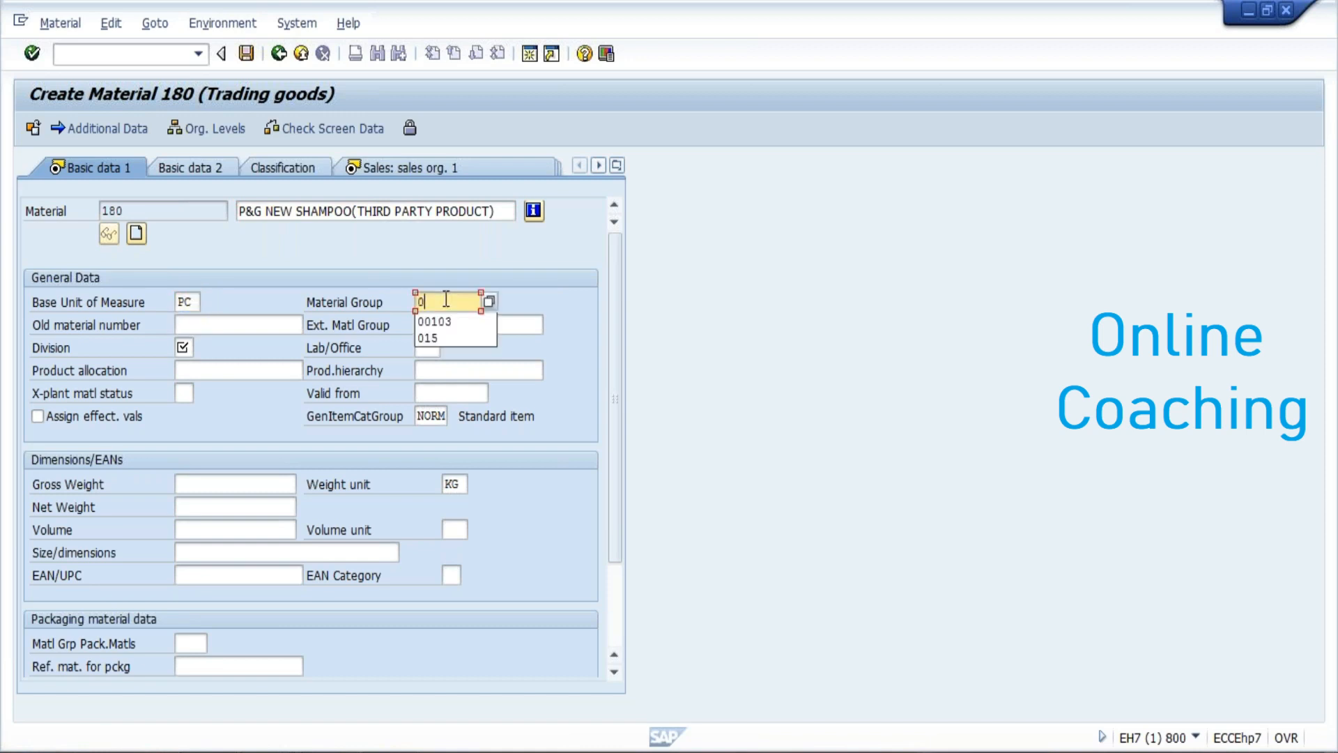
click(435, 321)
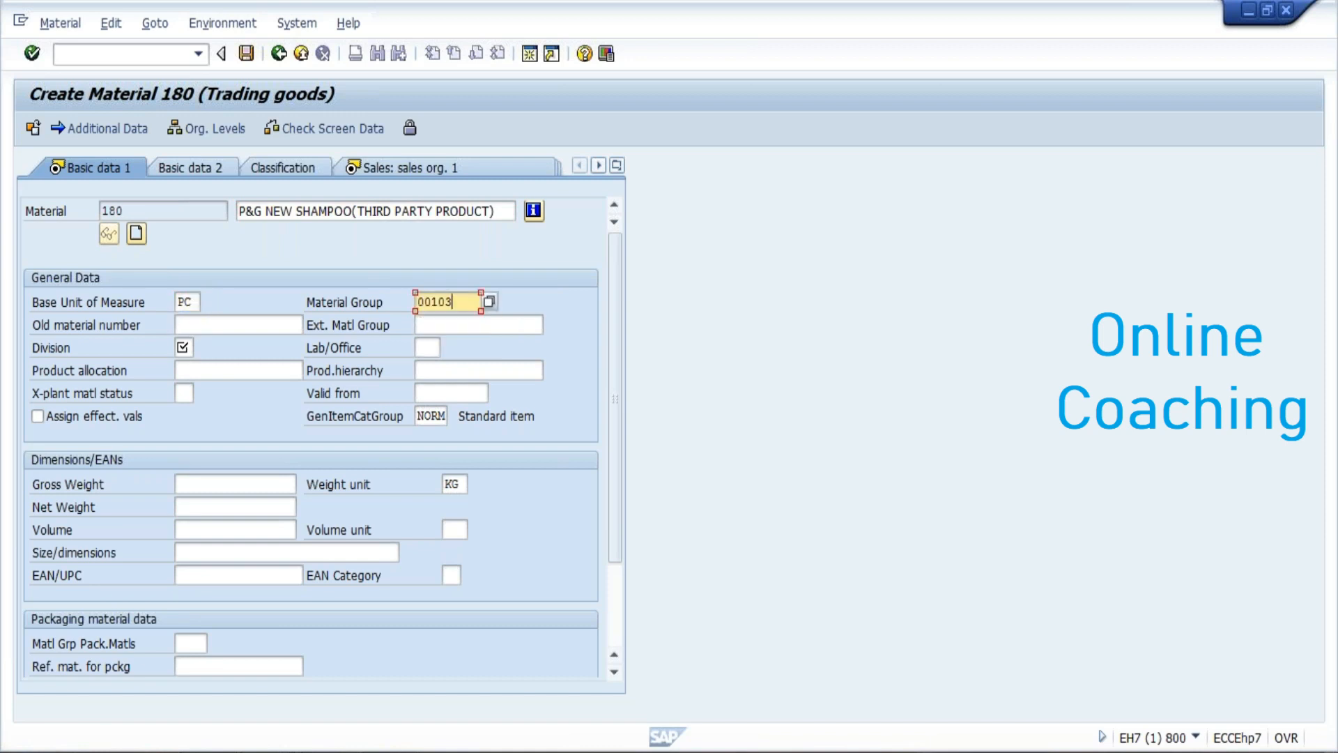
click(181, 347)
text(P)
click(187, 367)
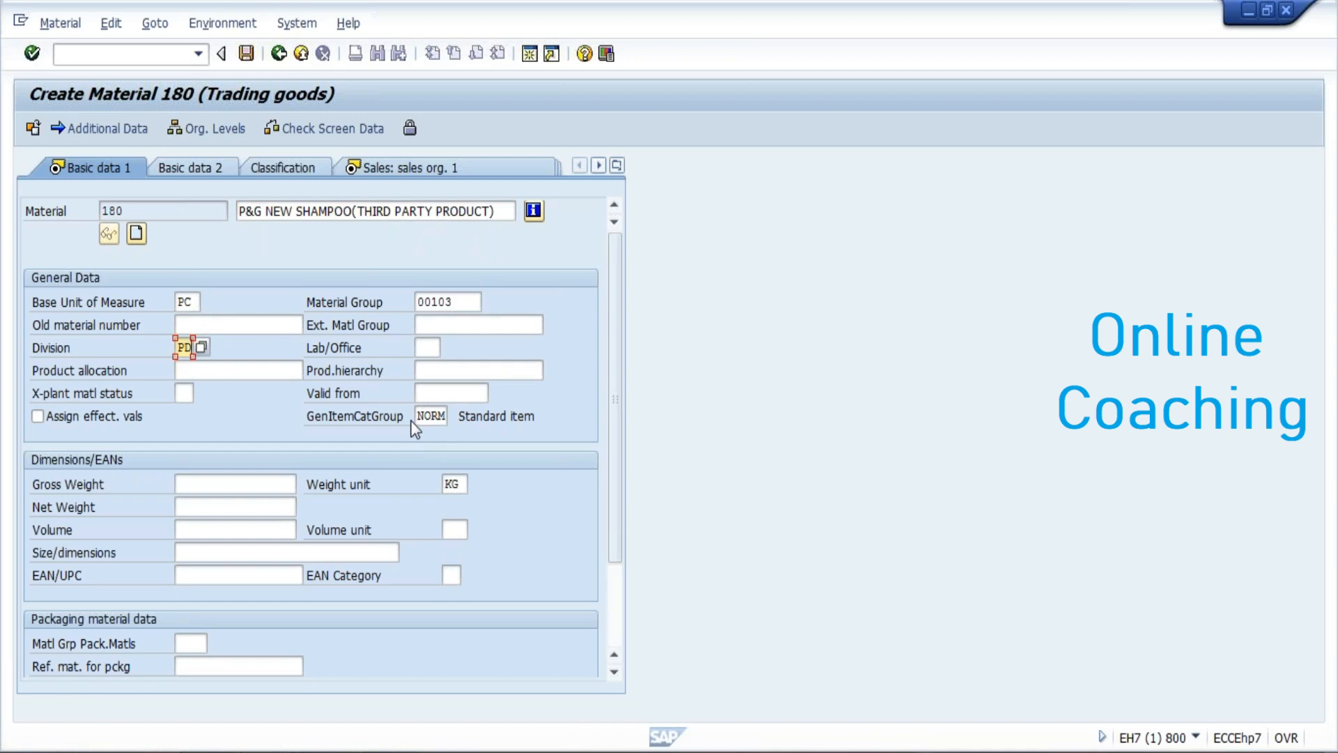
- Set the material's gross weight to 2 and its net weight to 1
click(219, 490)
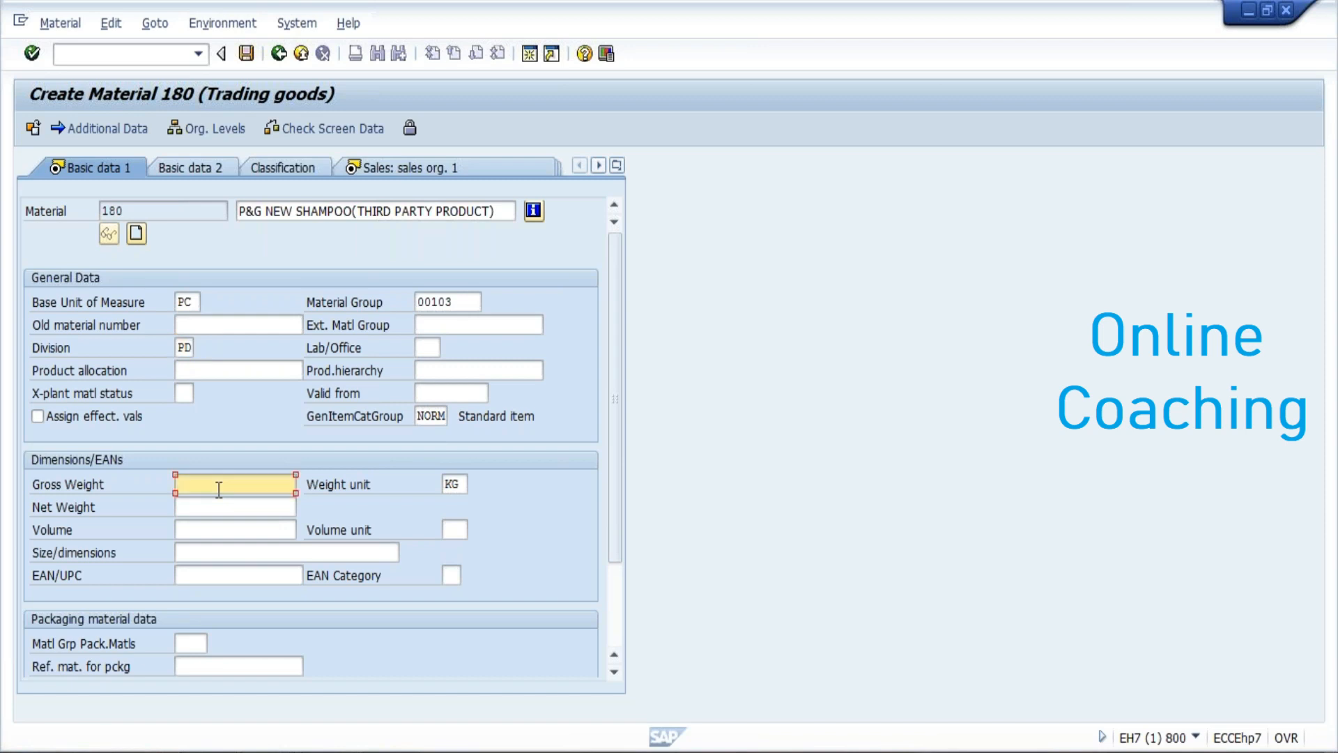
text(2)
key(Tab)
text(1)
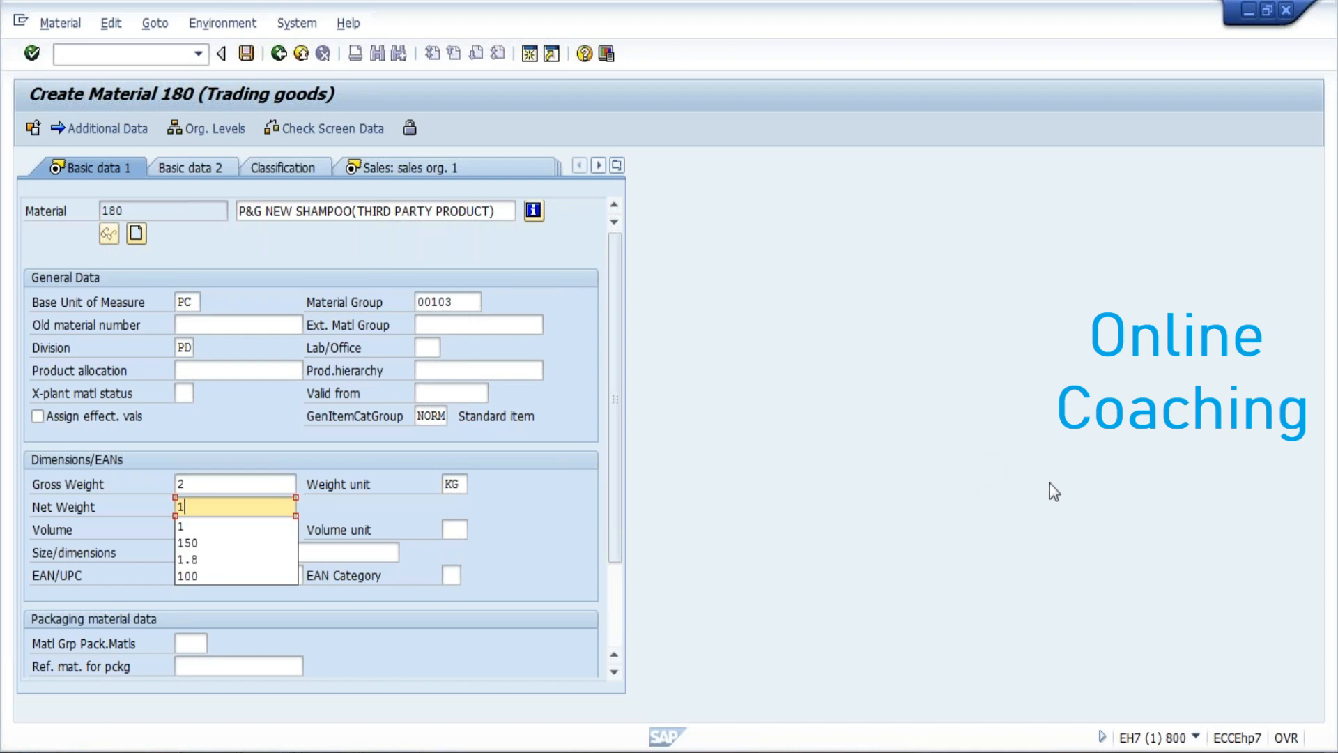
click(539, 551)
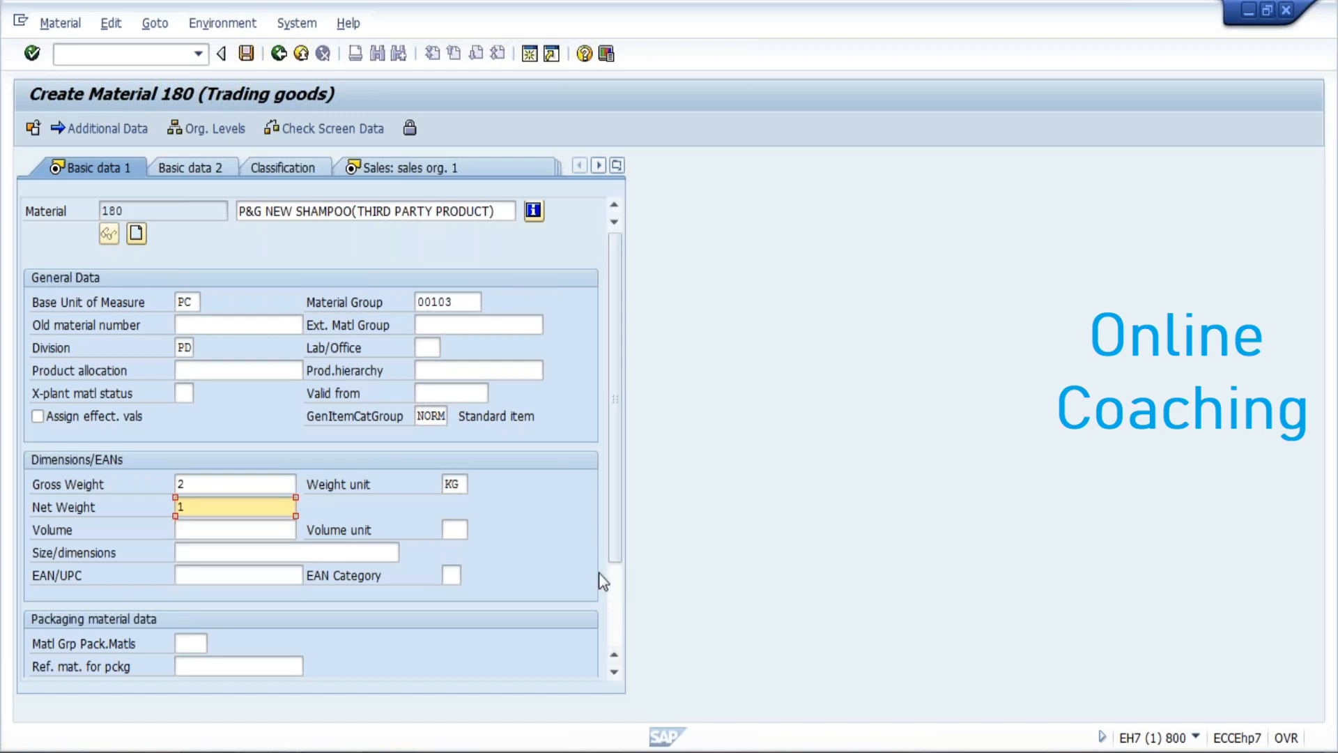
mouse_move(617, 549)
mouse_down()
mouse_move(621, 618)
mouse_move(640, 538)
mouse_up()
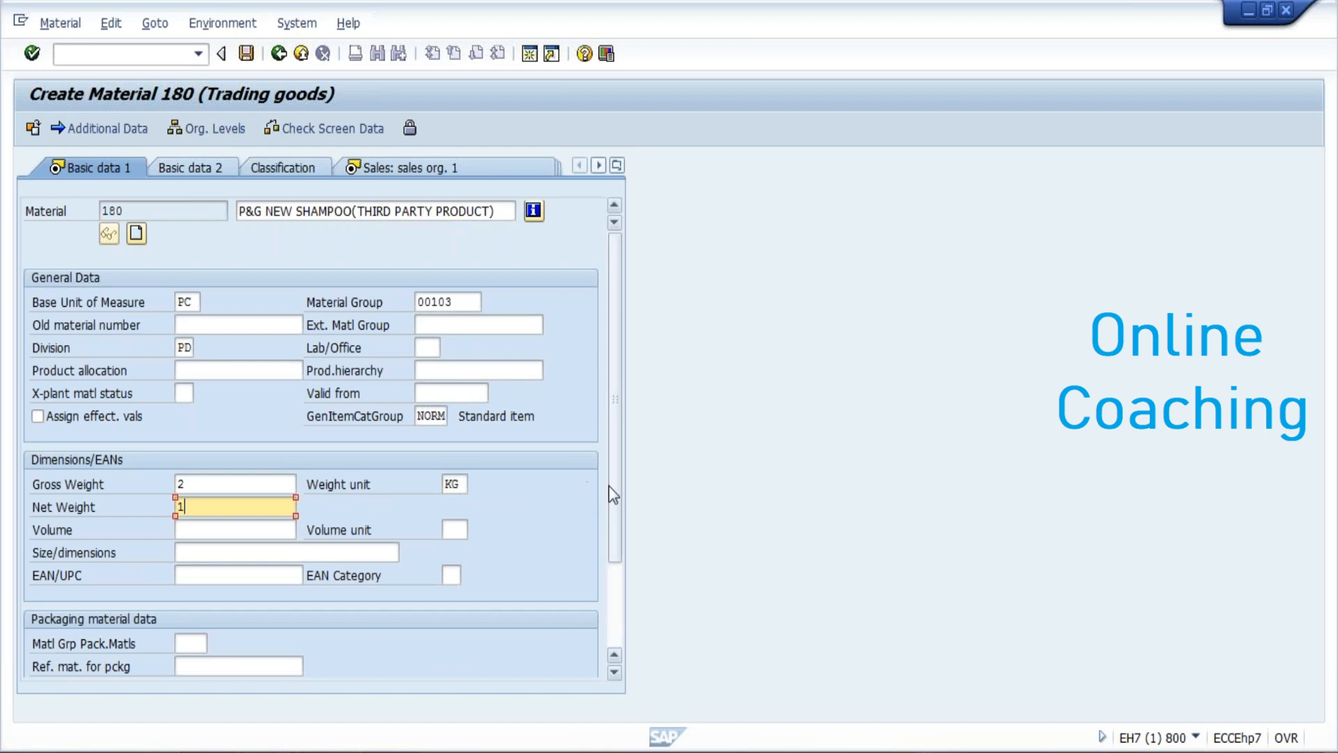
drag(610, 488, 647, 472)
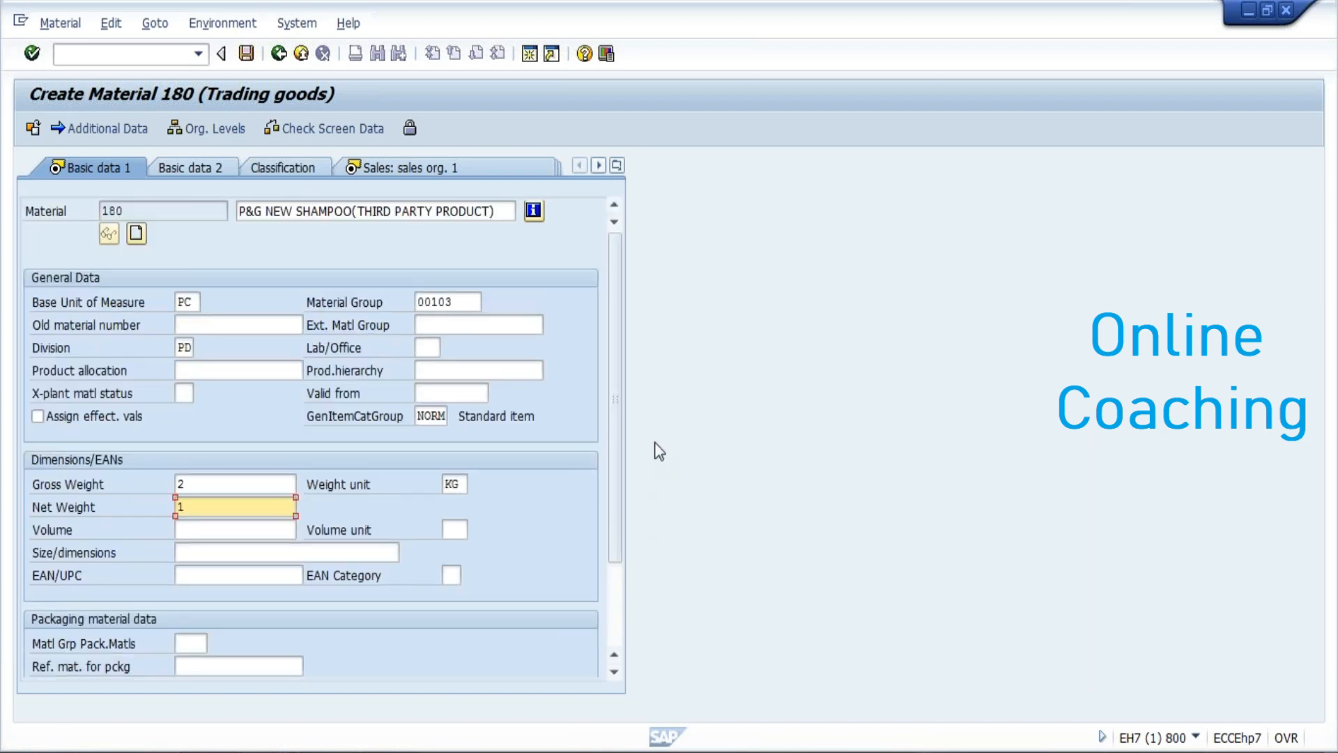
drag(615, 378, 609, 560)
drag(631, 458, 651, 336)
- Change the general item category group to BANS (Third-party item) and proceed to the Sales: sales org. 1 view
click(436, 415)
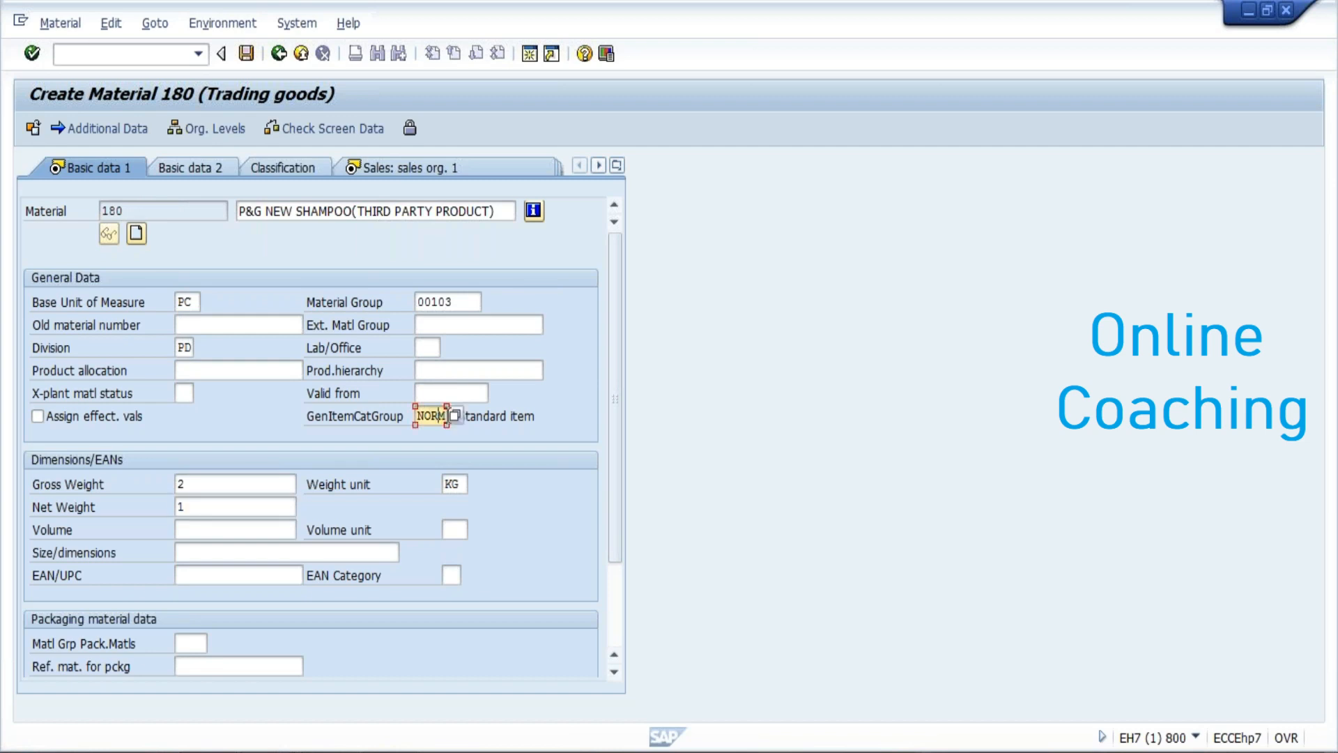
key(Return)
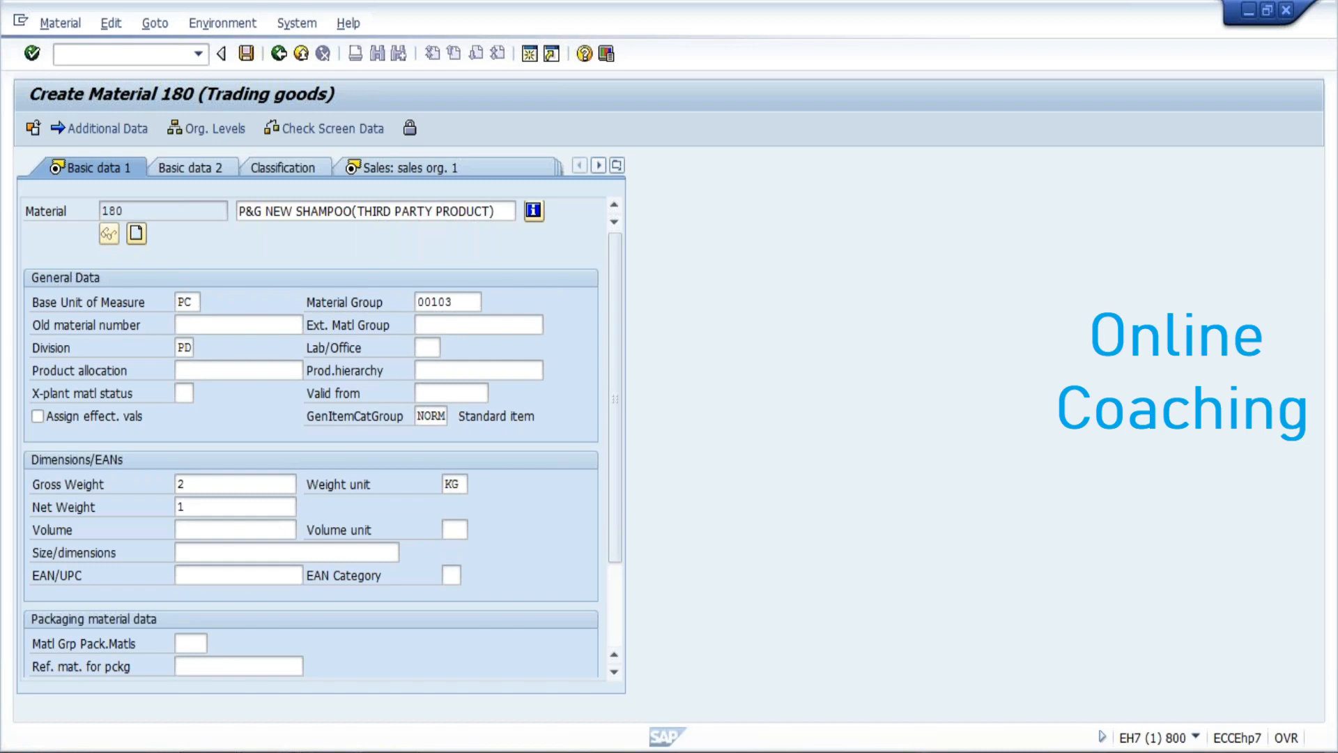
mouse_move(331, 749)
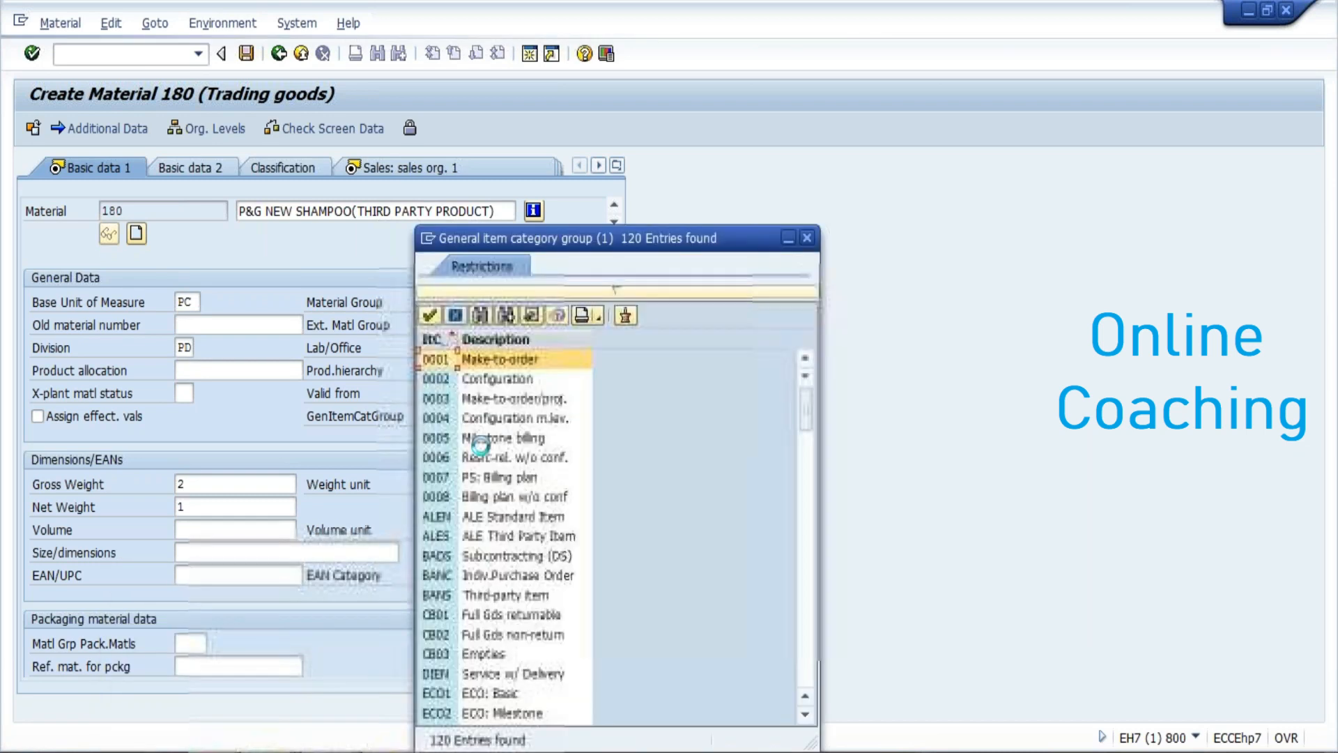
click(455, 598)
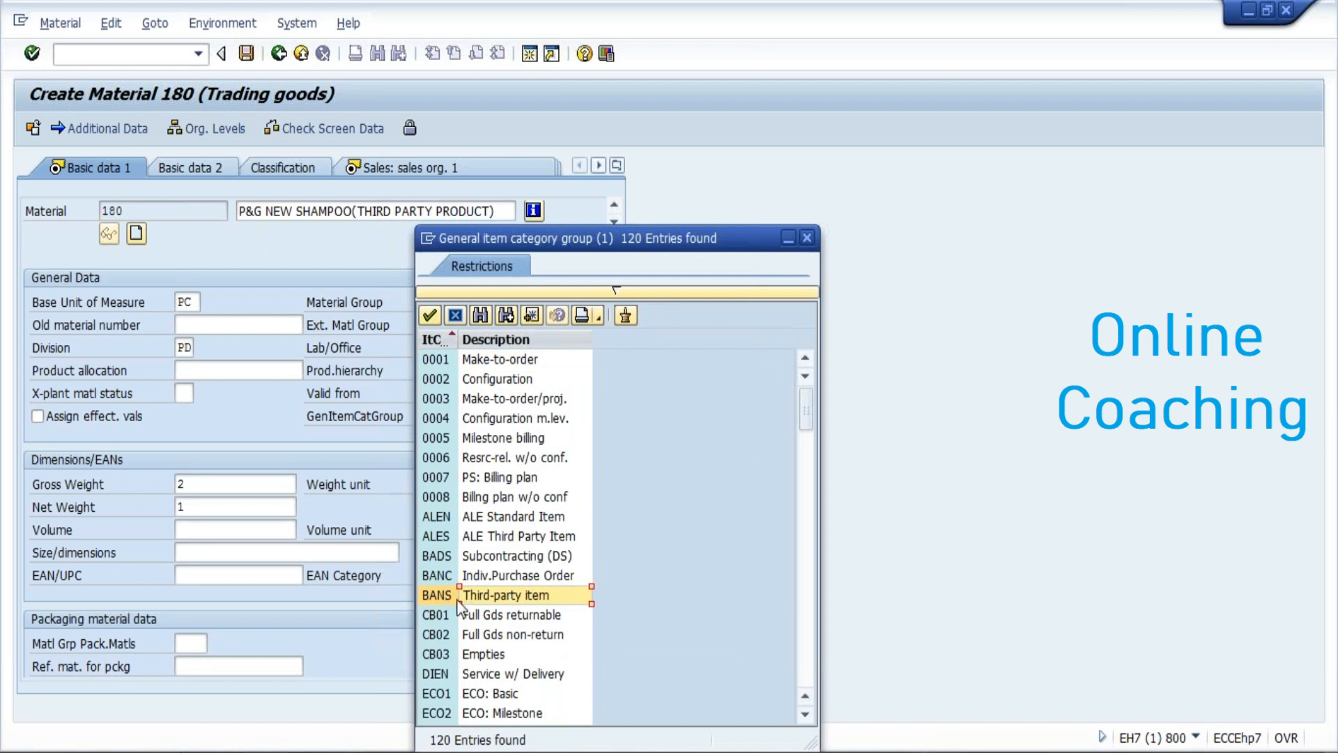
double_click(432, 592)
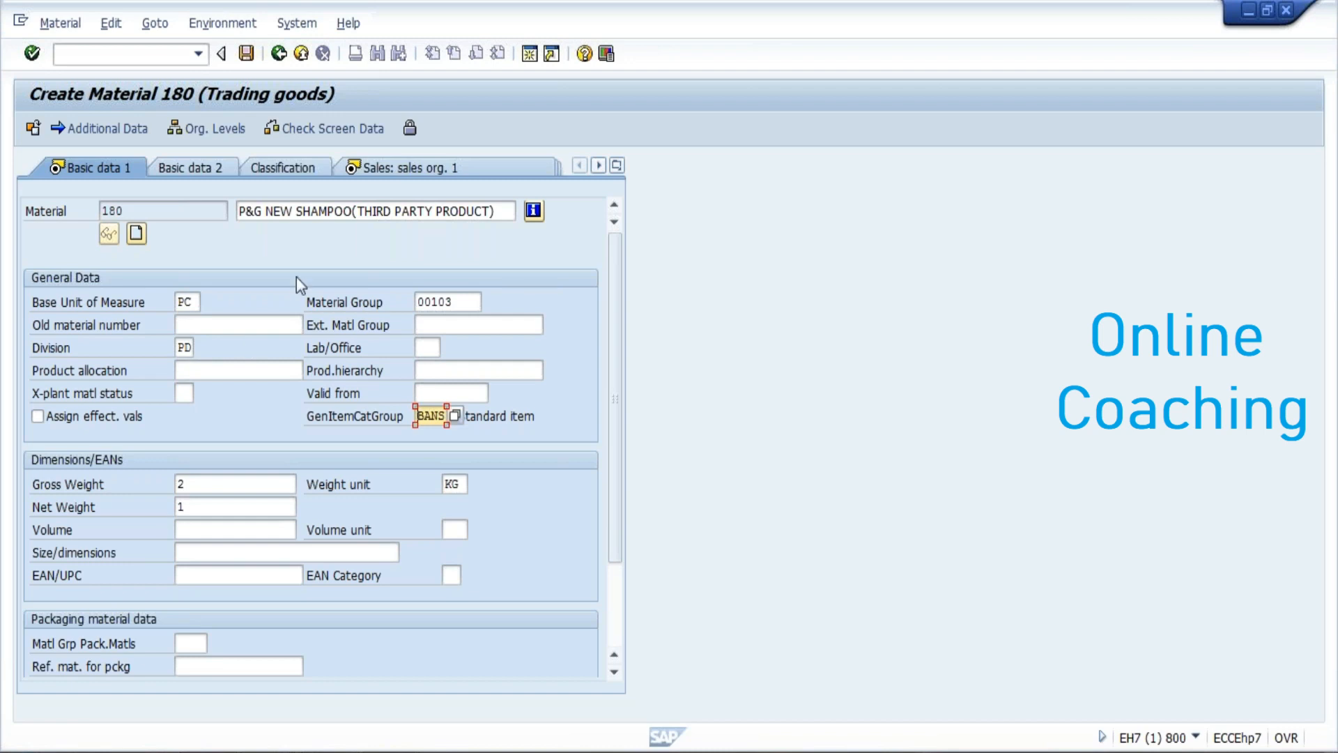
drag(416, 418, 478, 421)
key(Return)
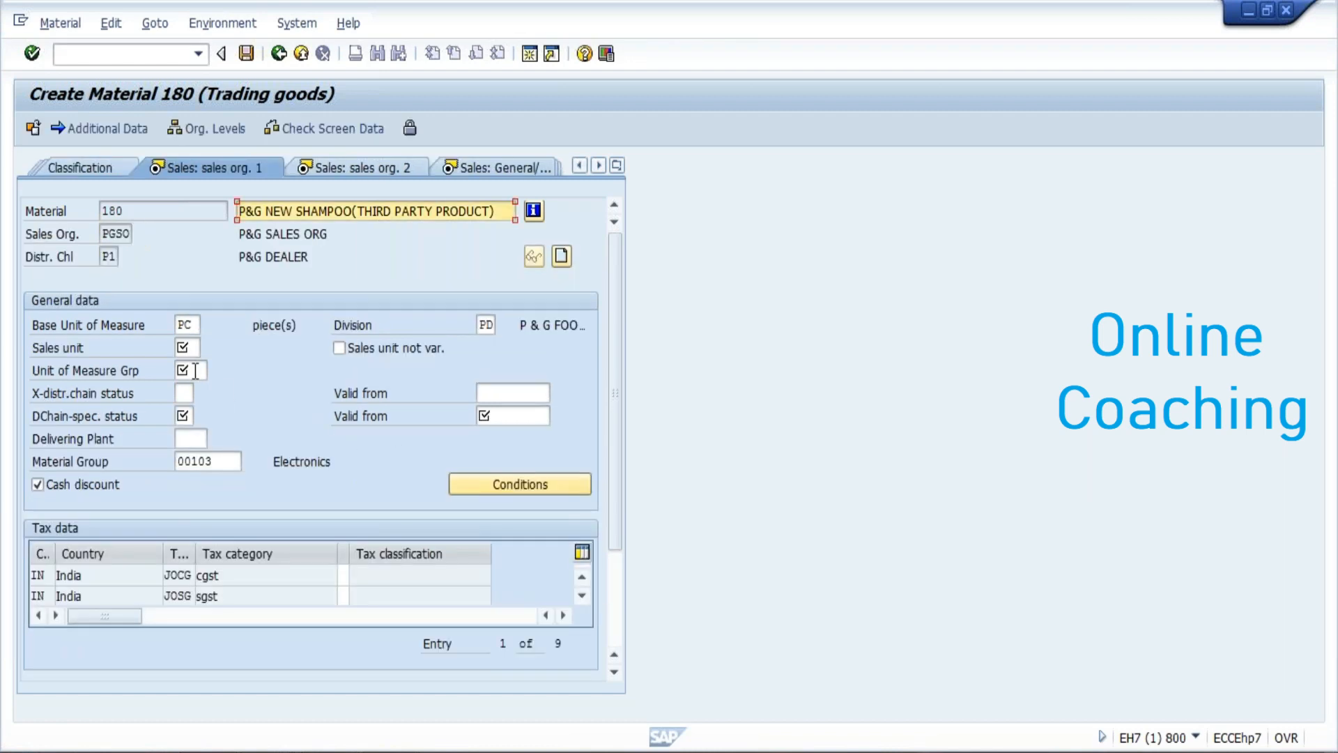
- Set the sales unit to BOX and mark the sales unit as not variable
click(186, 351)
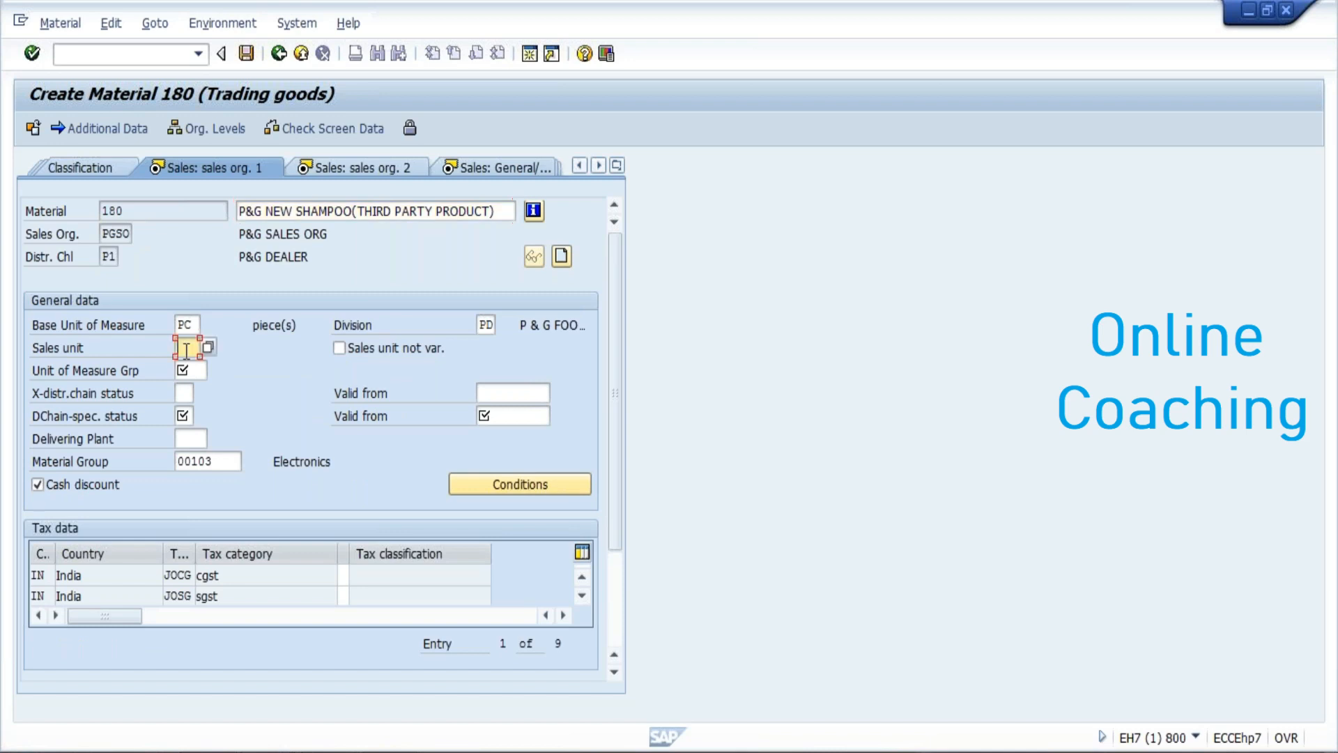
text(BOX)
key(Return)
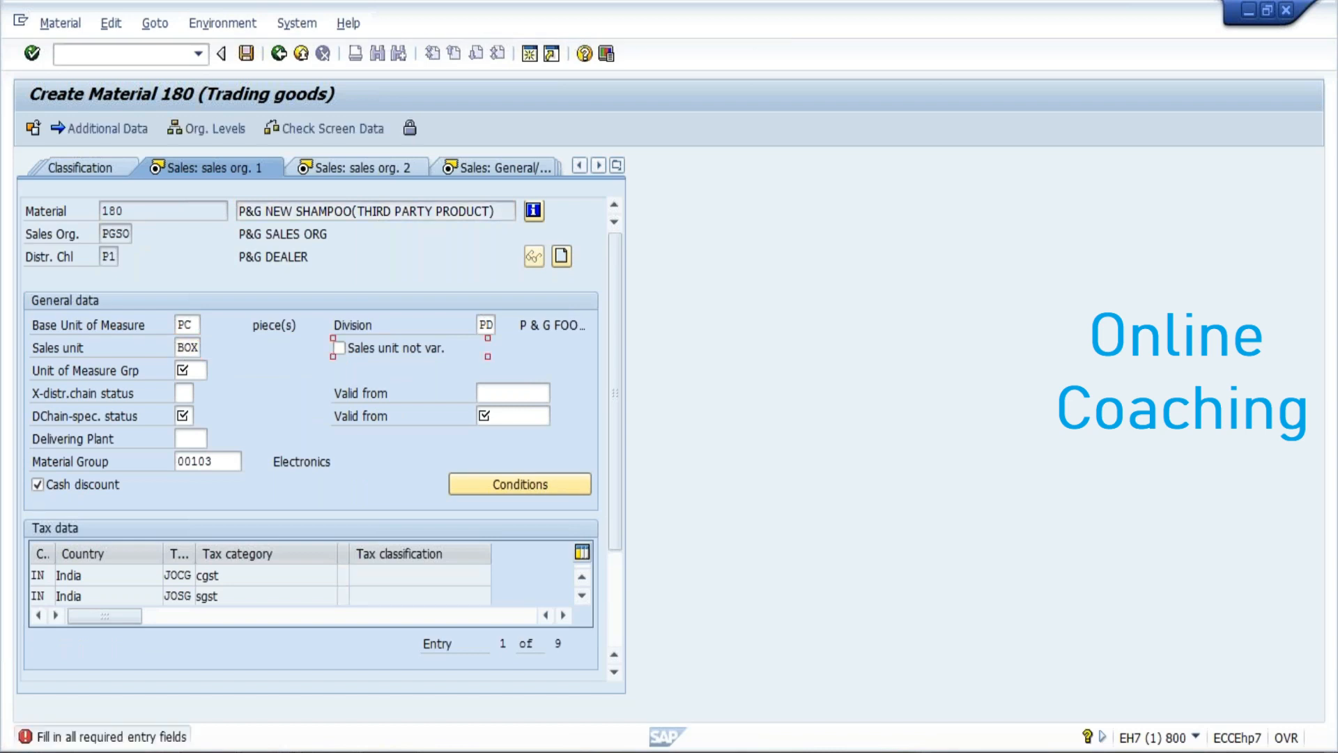
click(342, 349)
- Choose unit of measure group 0090 from the available values and confirm it
click(199, 370)
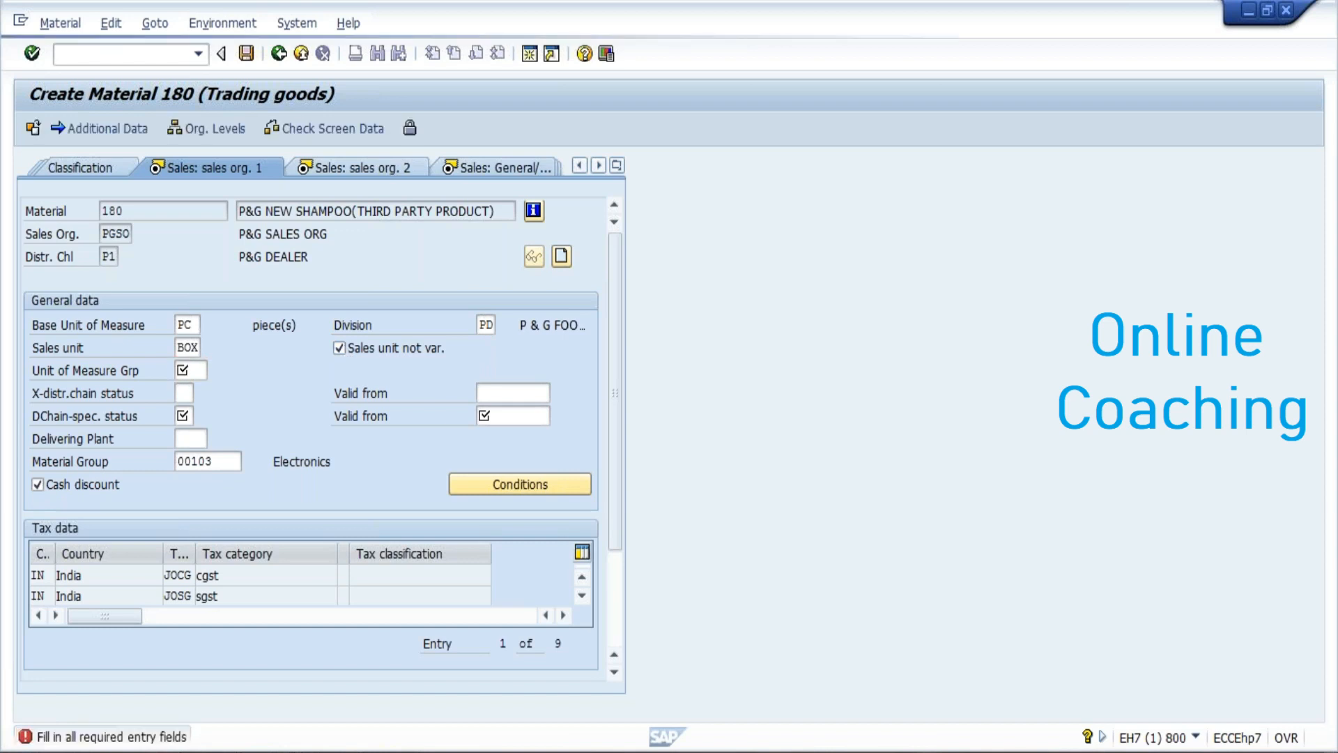
key(F4)
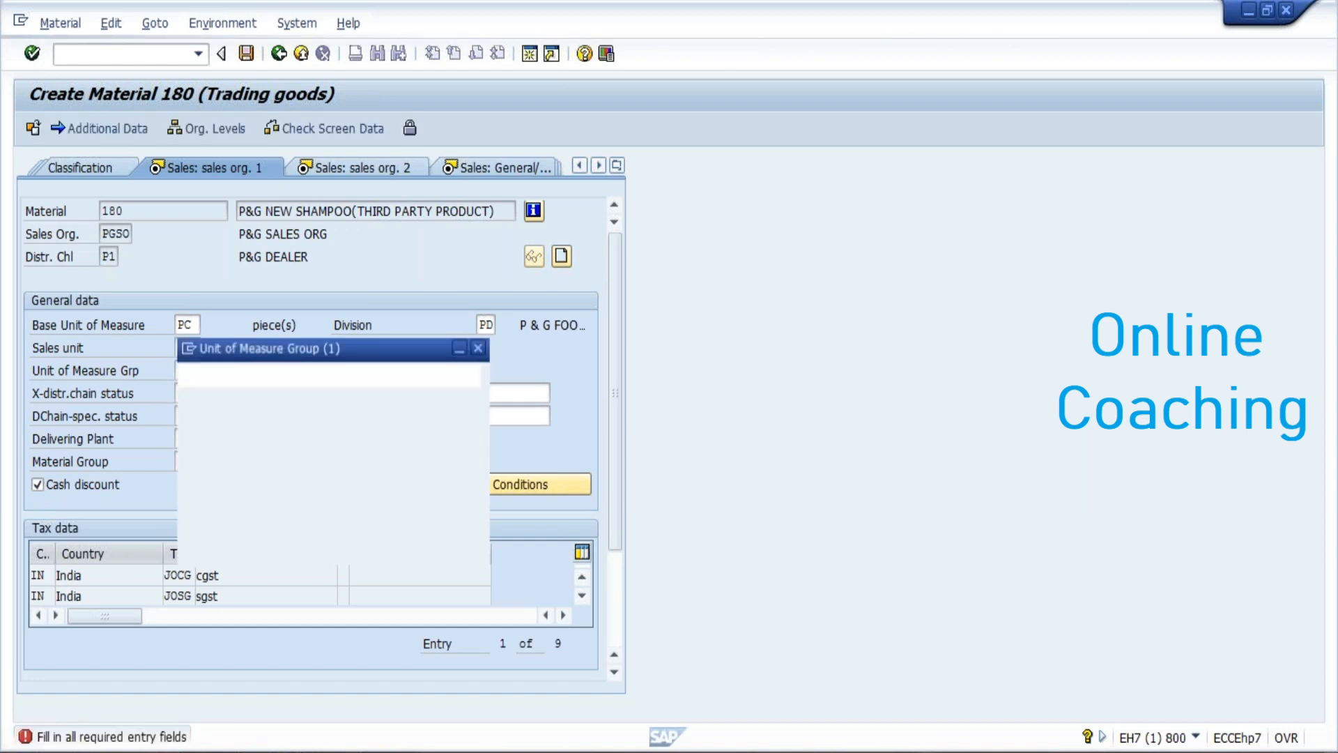
double_click(241, 367)
key(Return)
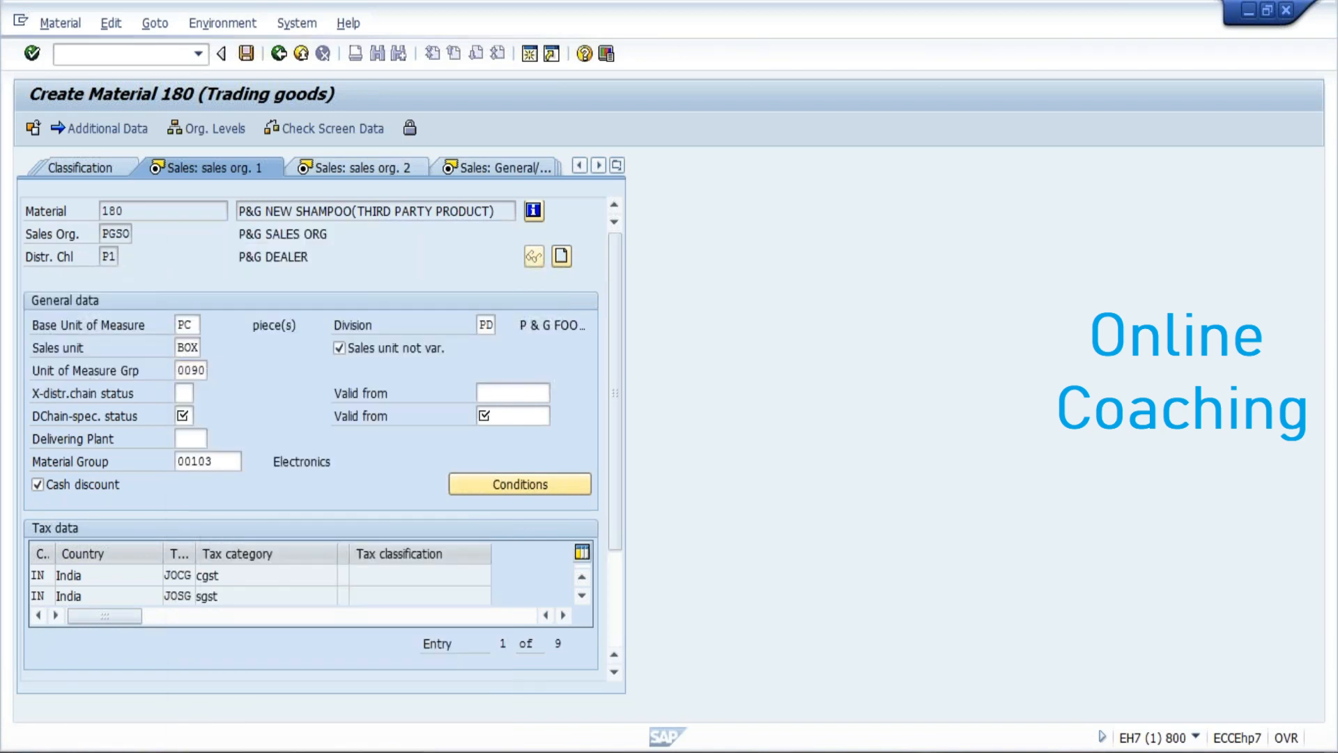
- Set the distribution-chain-specific status to 01 (Discontd w/o Replace), valid from 25.08.2019, and confirm
click(202, 417)
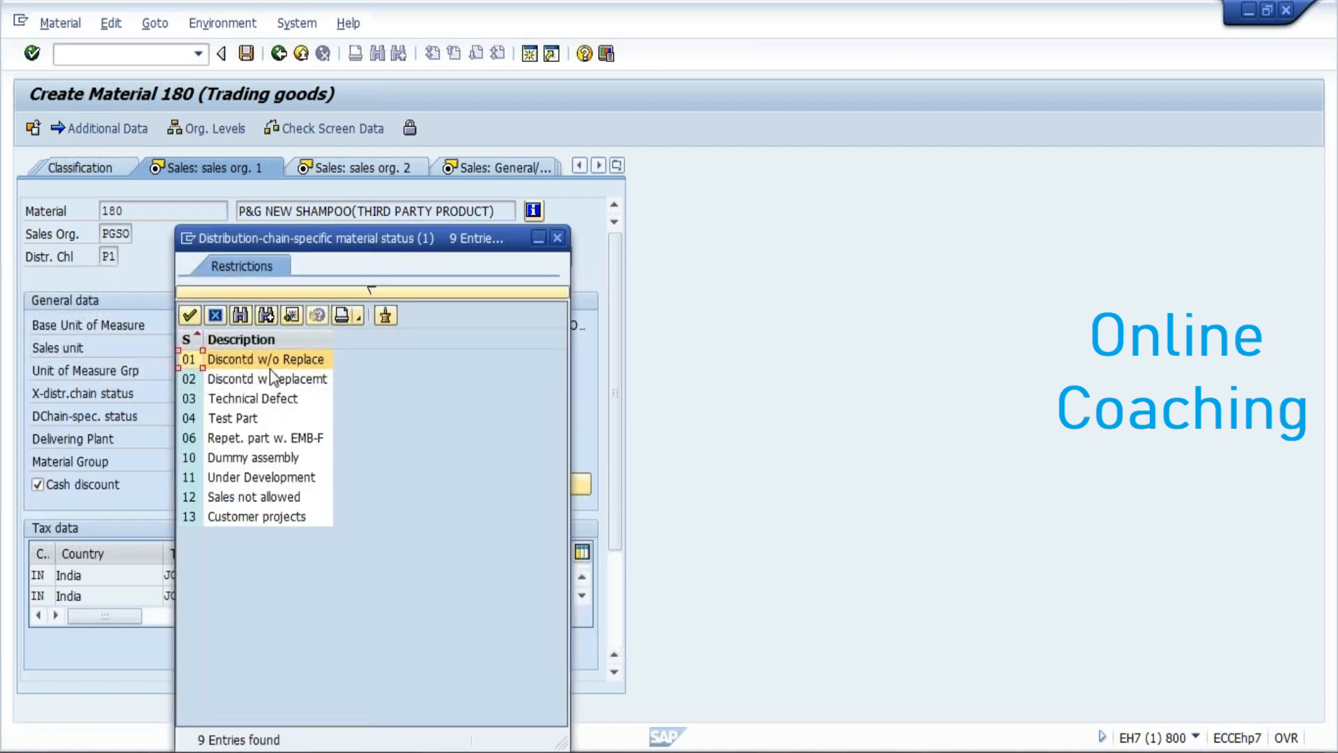
double_click(270, 364)
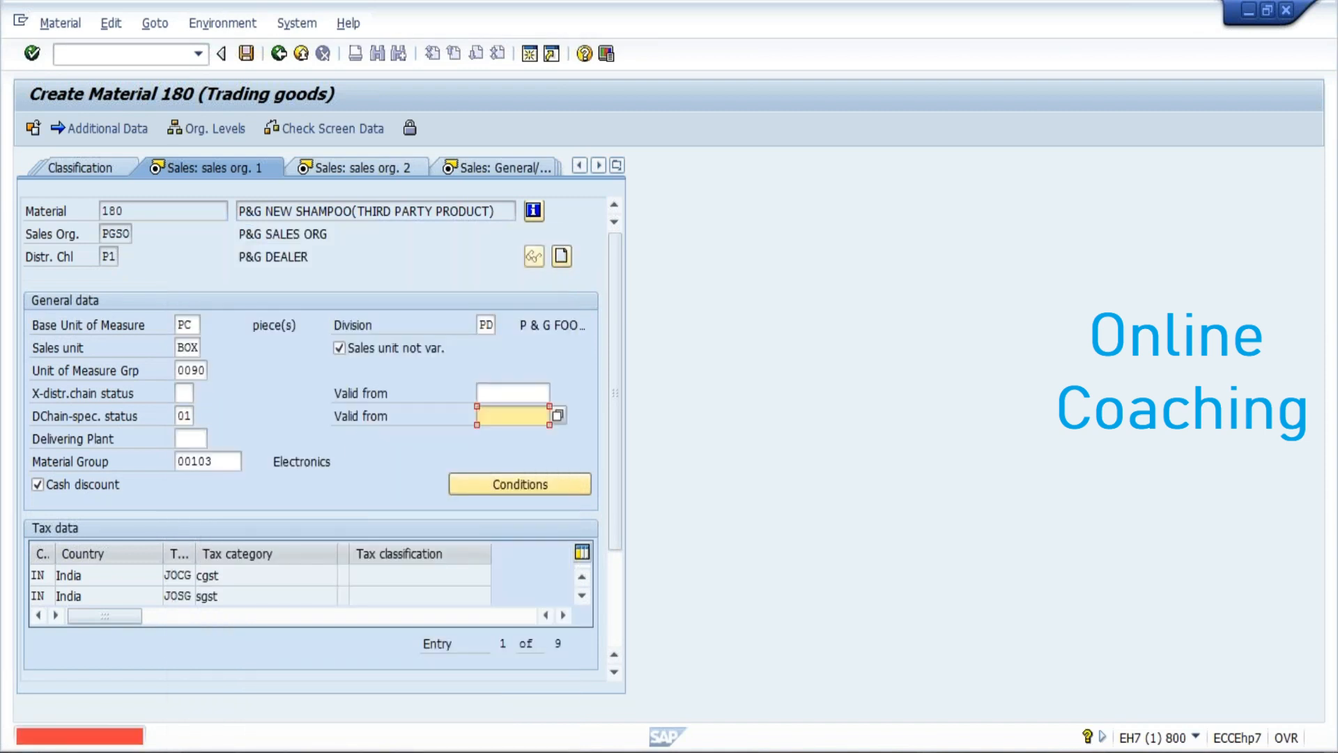
click(563, 420)
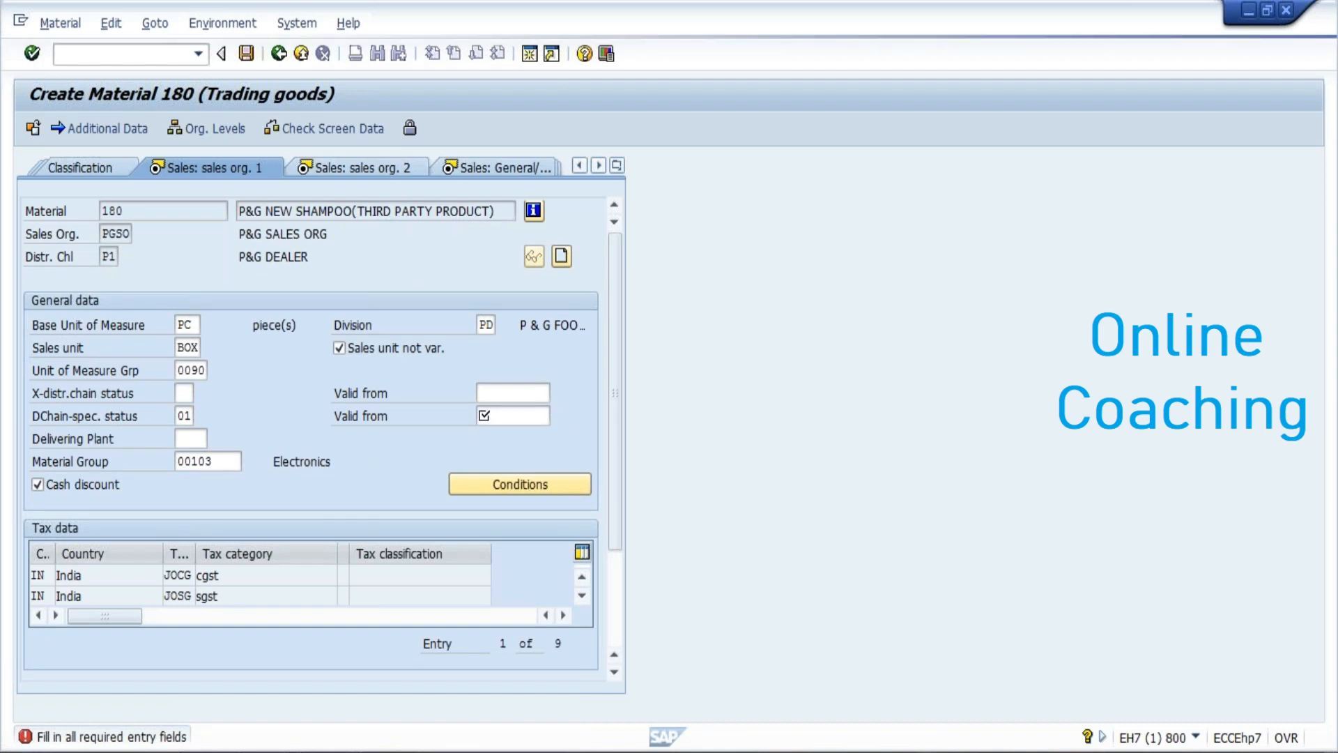
double_click(400, 434)
key(Return)
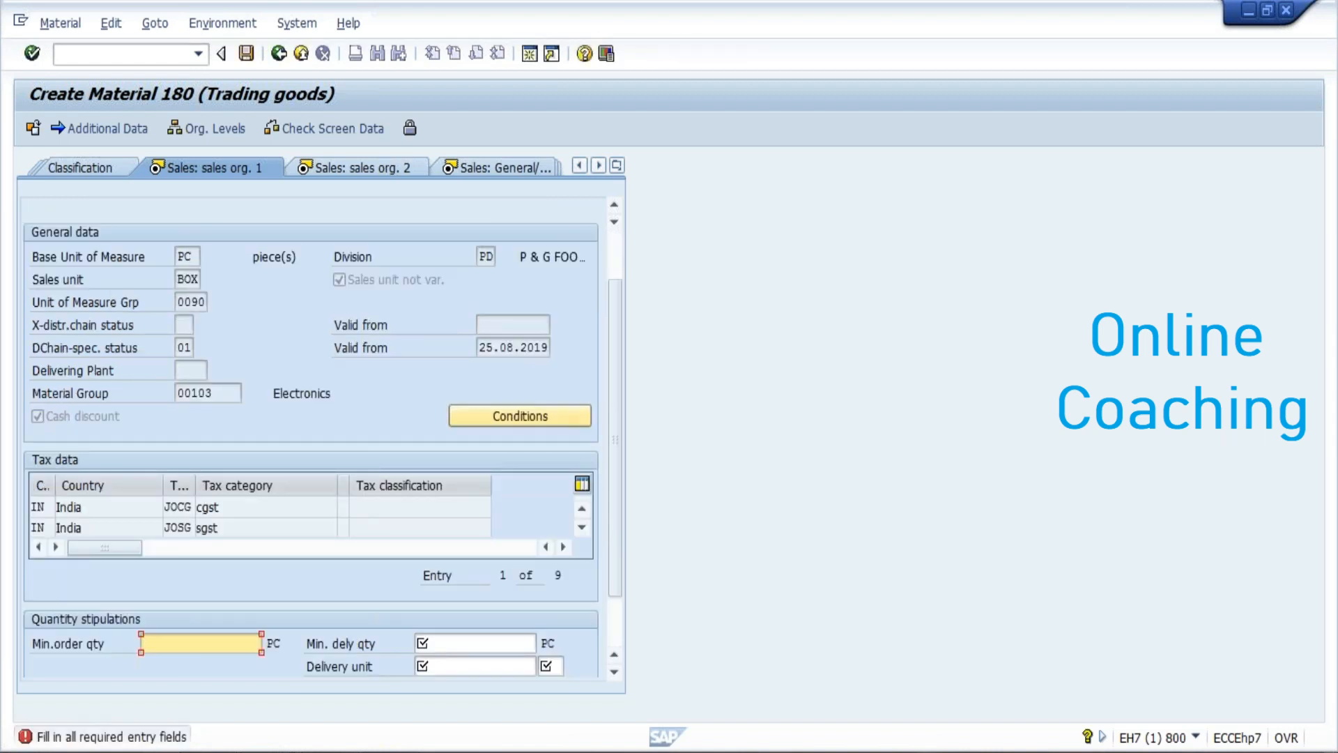
- Enter a minimum order quantity of 20 PC in the quantity stipulations
text(20)
key(Return)
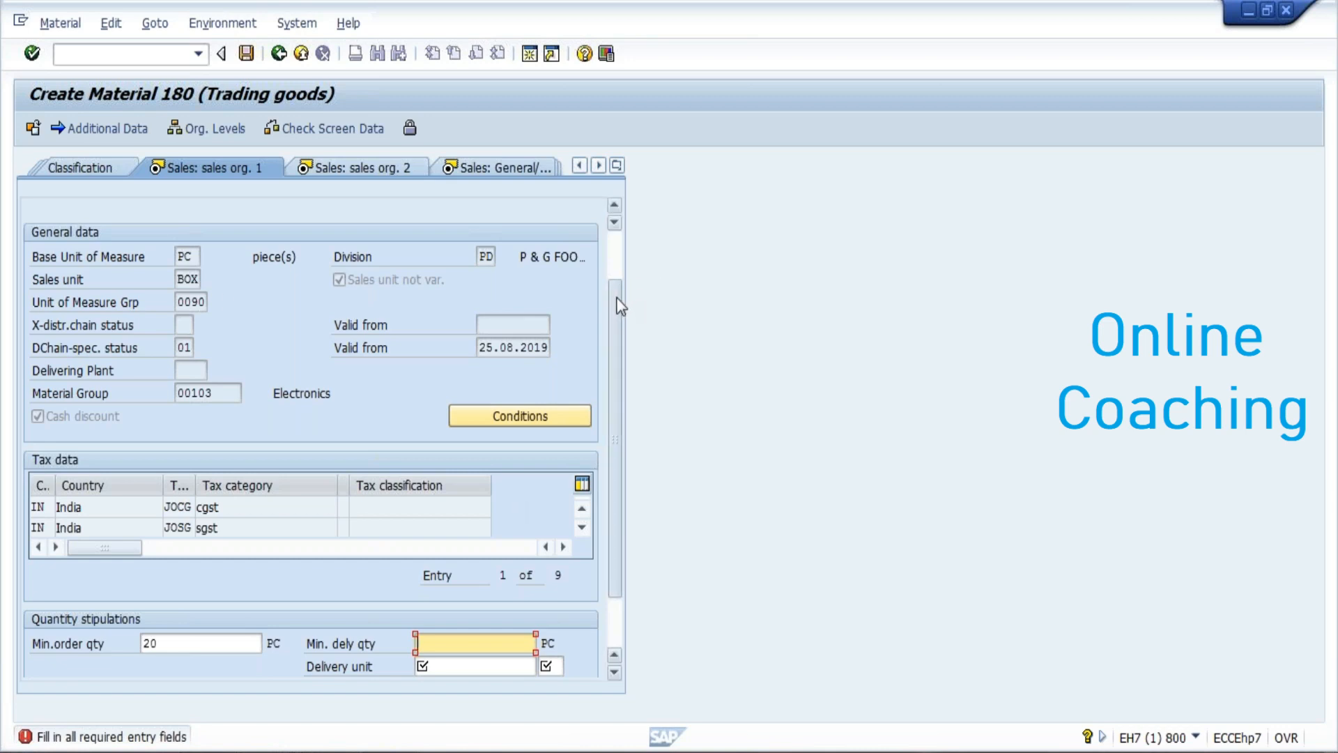
scroll(619, 269, up, 3)
scroll(646, 322, down, 6)
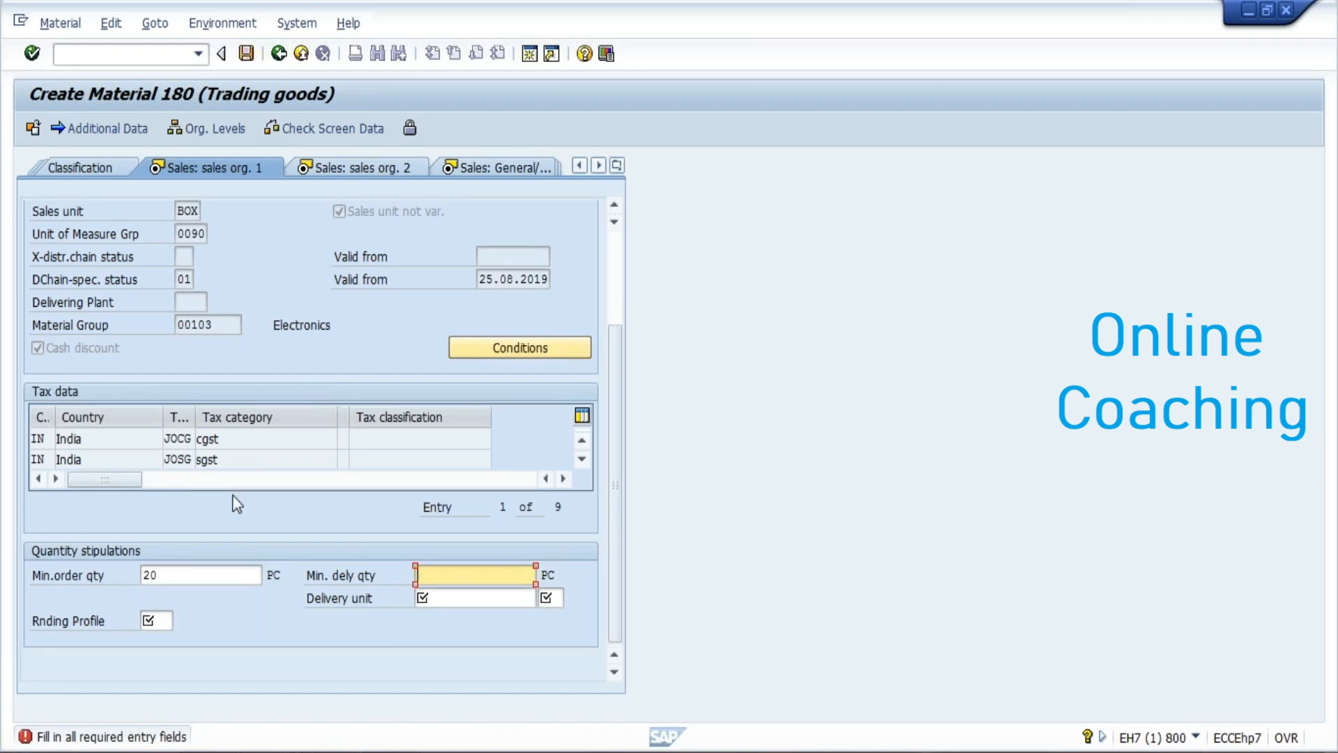
- Copy the screen field name MVKE-VRKME from the sales unit's technical information and switch to the field selection session
click(123, 264)
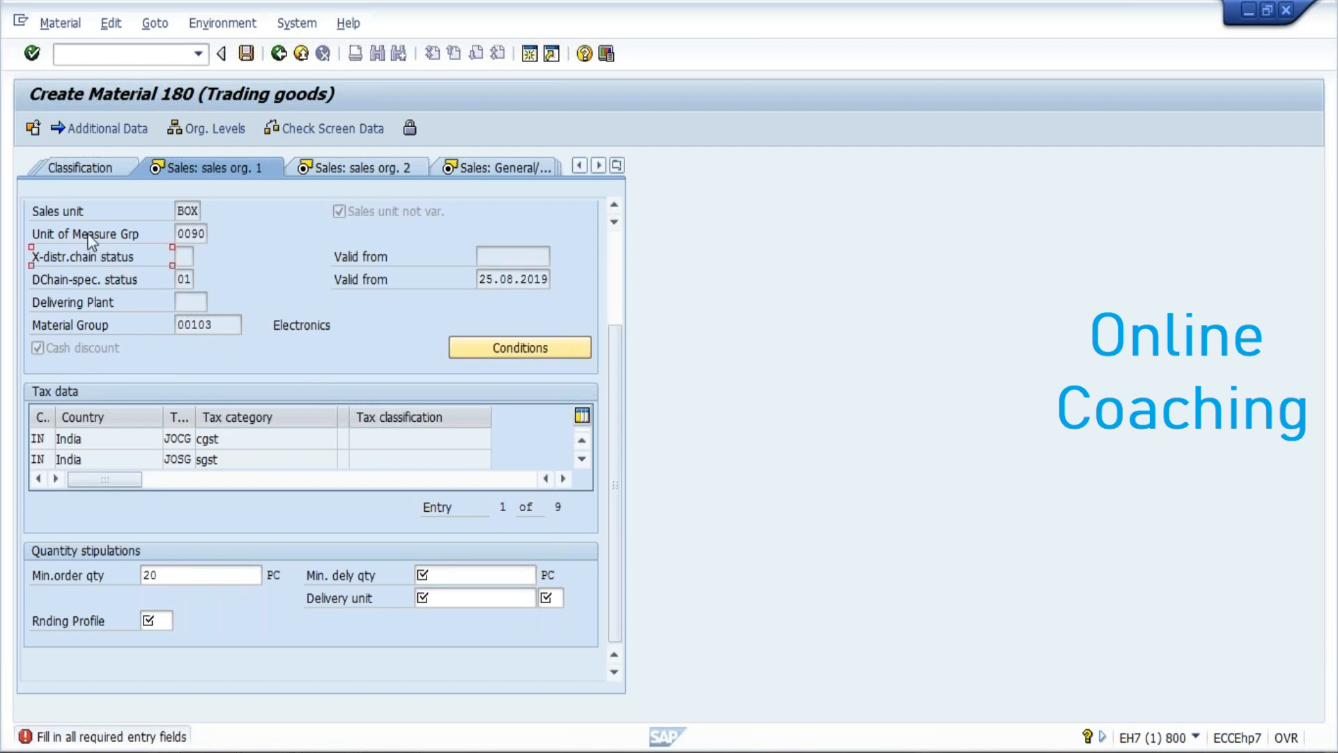
click(78, 218)
key(F1)
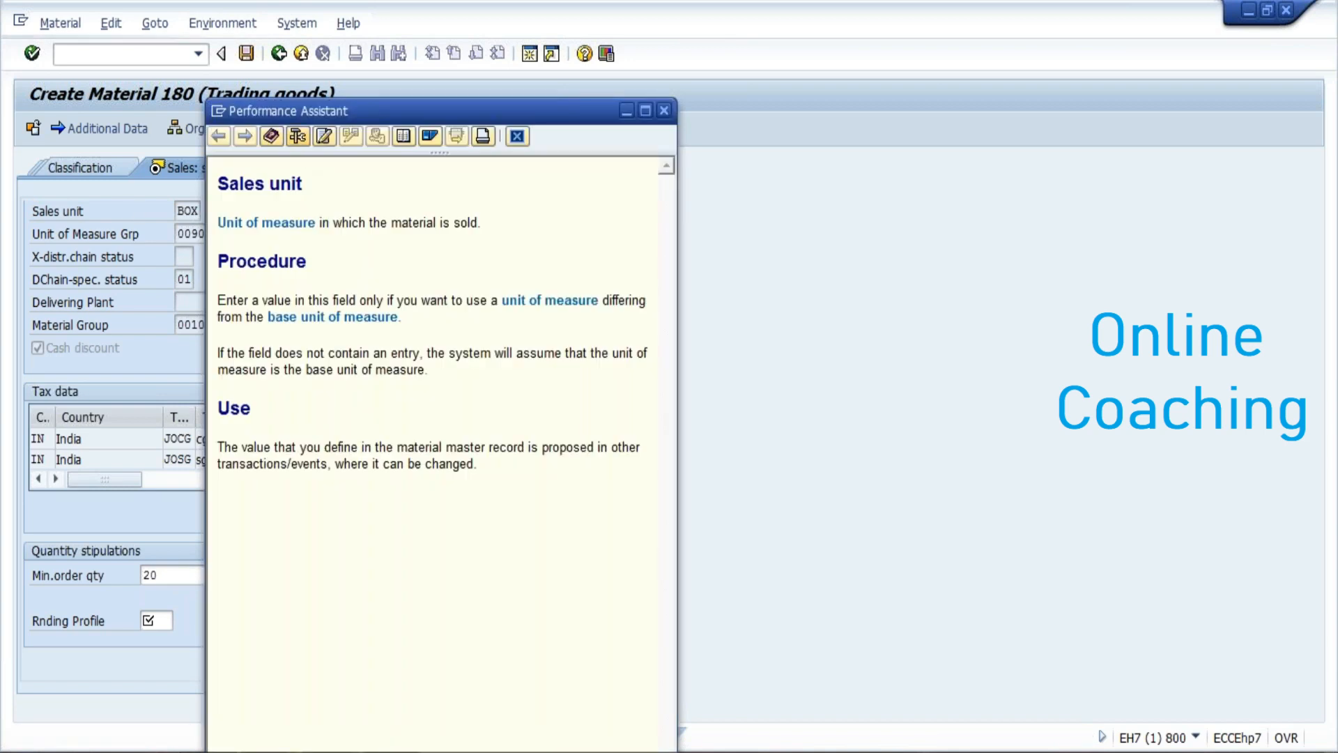
click(350, 136)
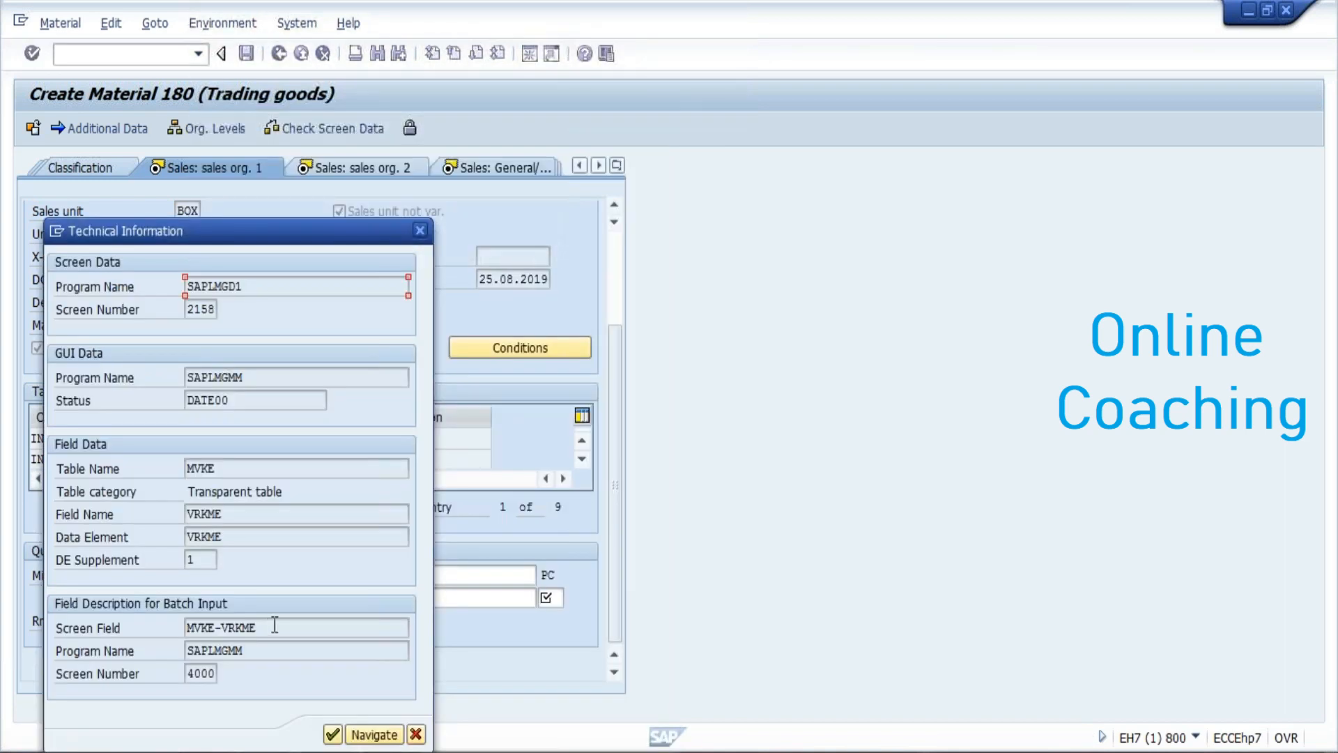
drag(260, 629, 177, 609)
key(ctrl+c)
click(186, 627)
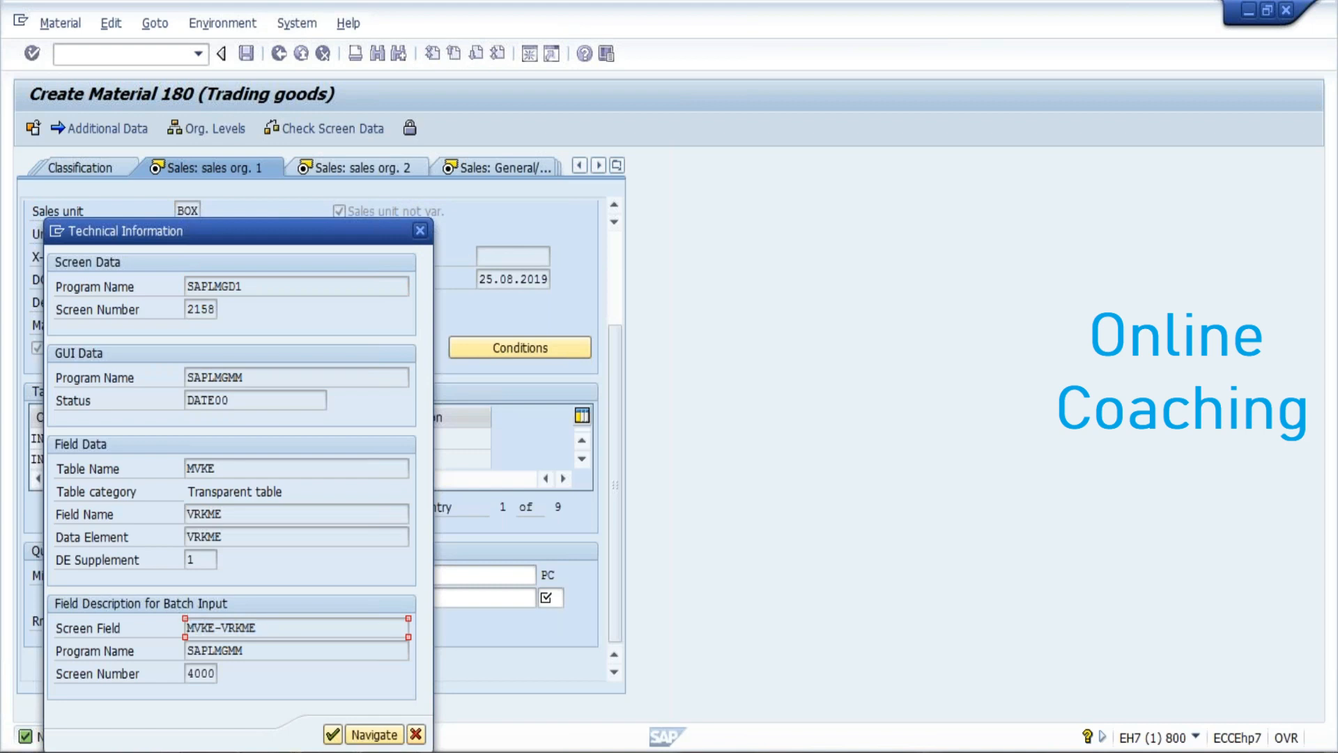
click(509, 691)
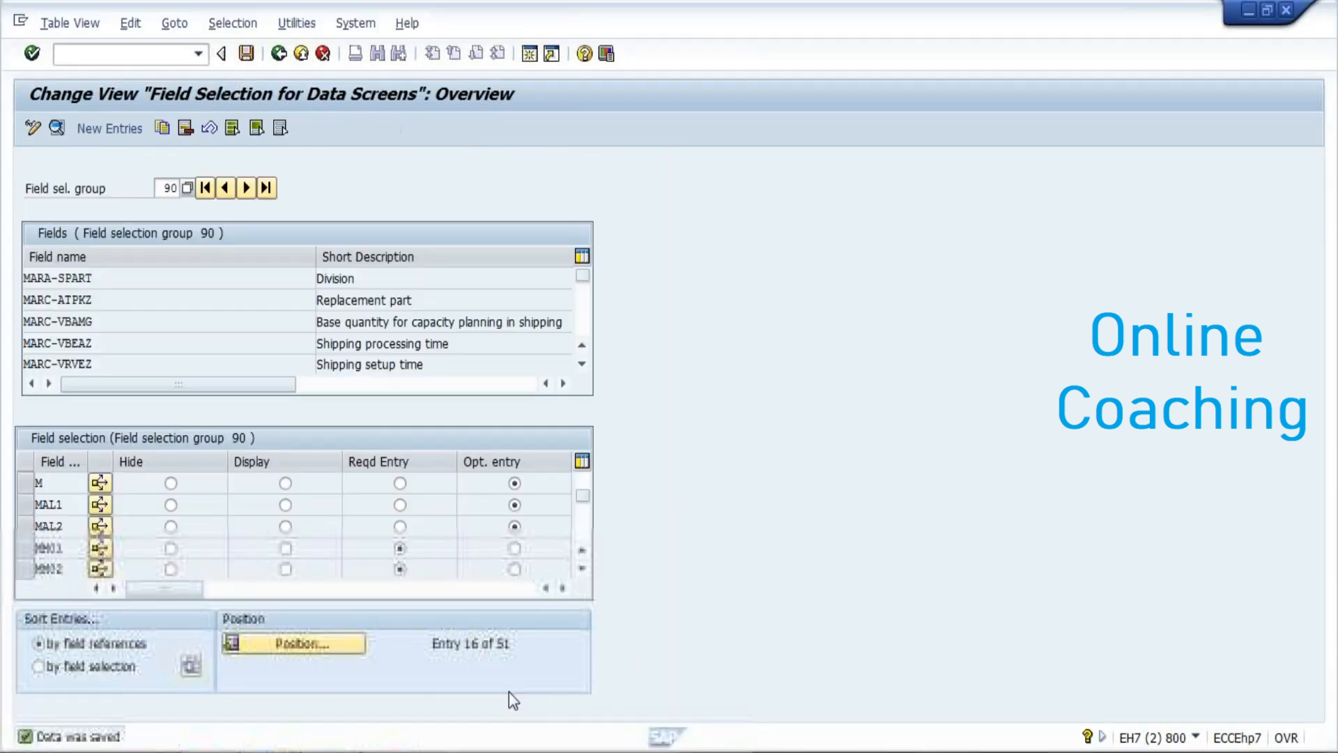
- Return to the field groups overview, find the field MVKE-VRKME, and open its field selection
click(359, 645)
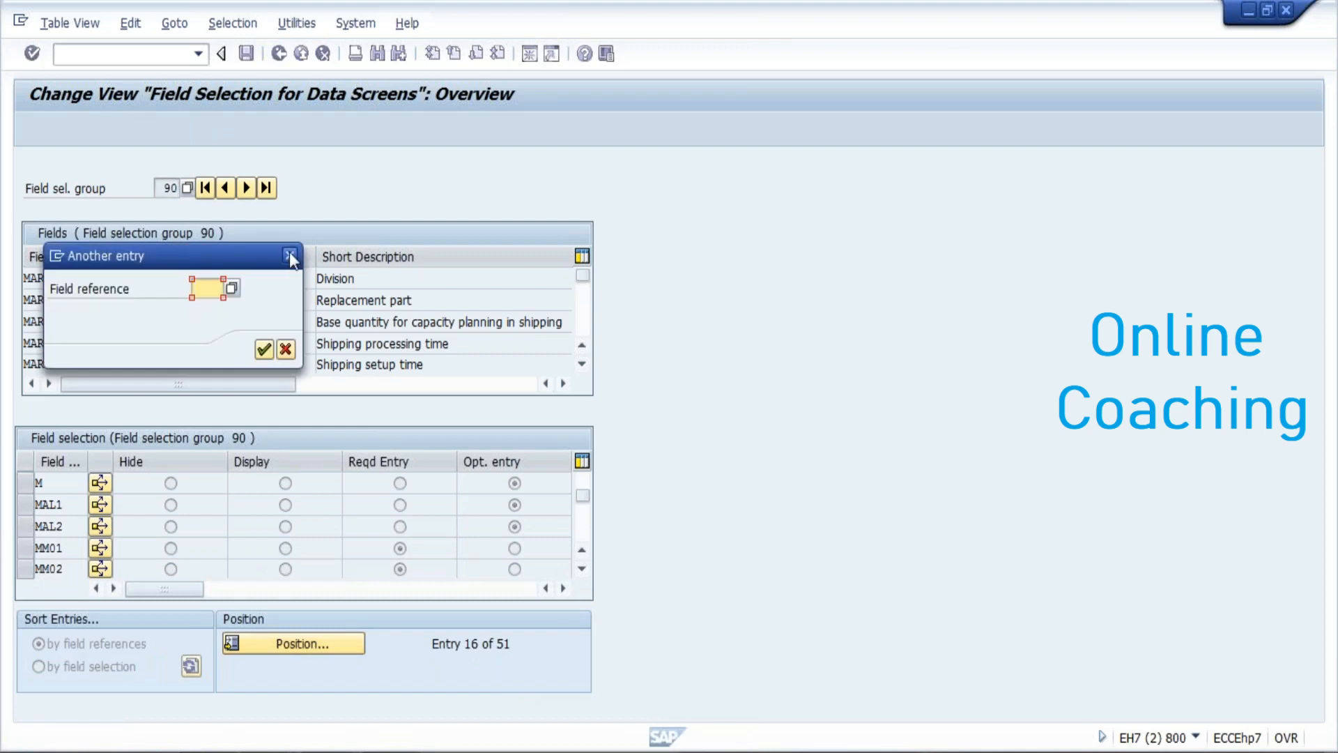
click(290, 252)
click(281, 56)
click(278, 593)
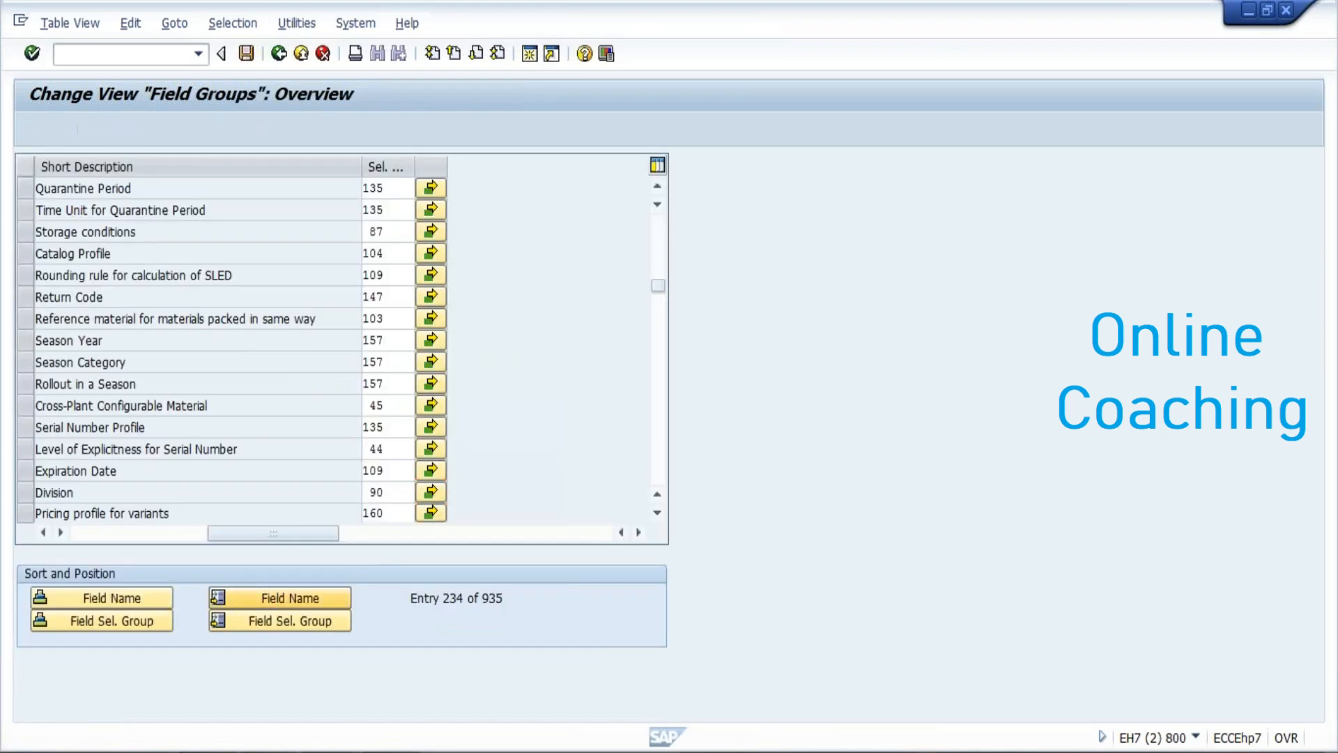
key(ctrl+v)
key(Return)
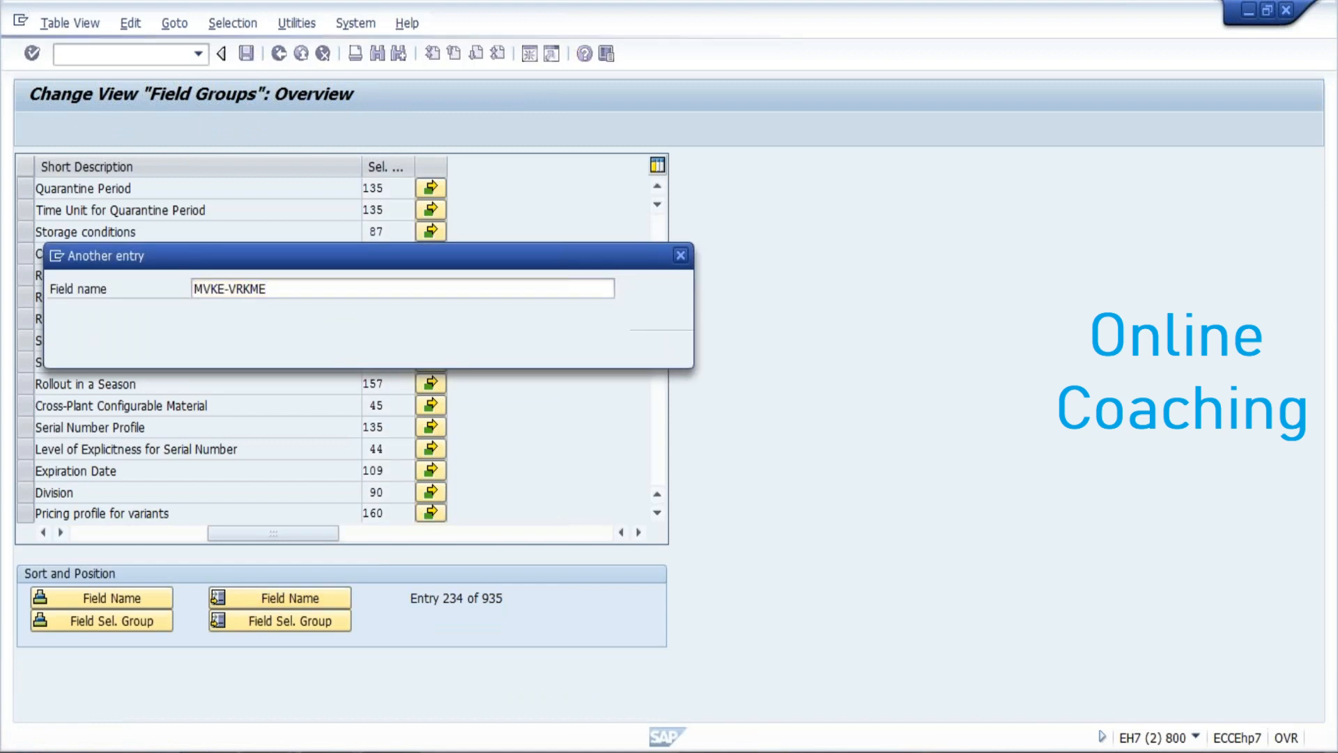
click(431, 188)
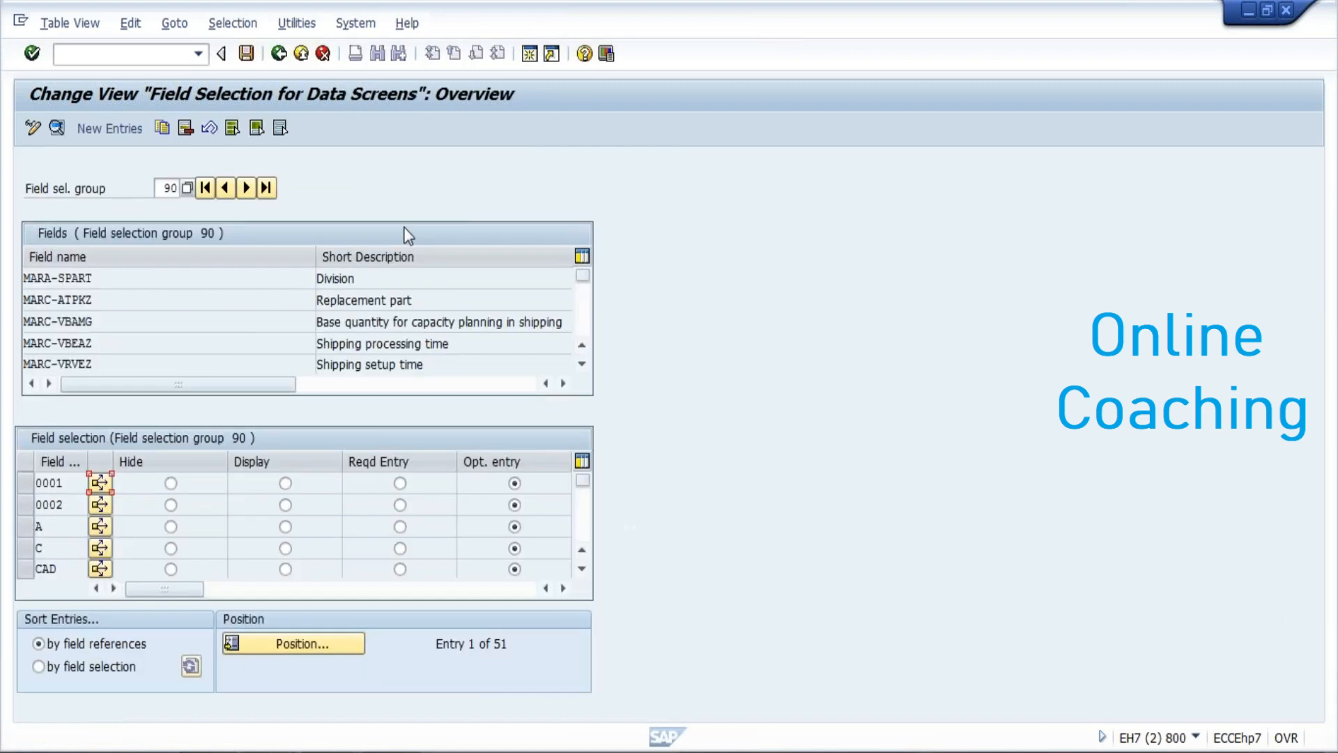
- Set field references MM01 and MM02 to optional entry in field selection group 90
click(581, 570)
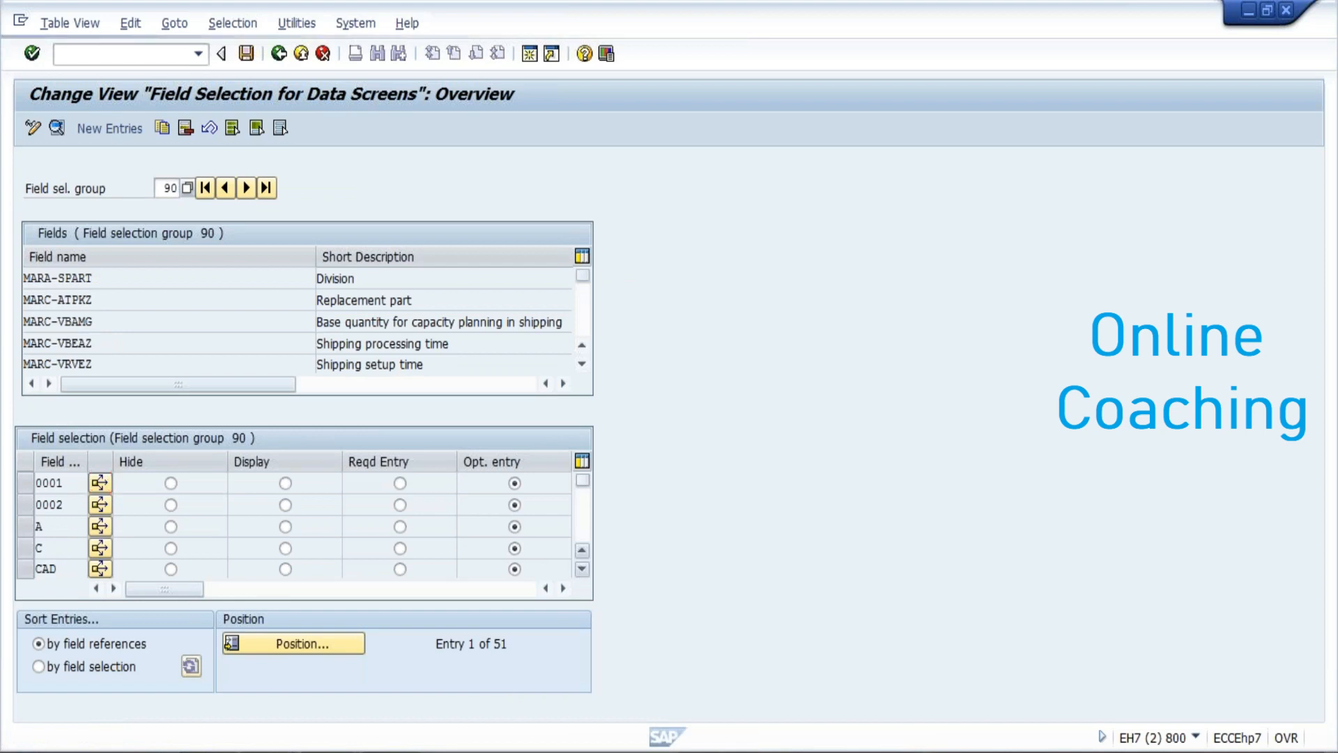
click(581, 569)
click(581, 569)
click(581, 569)
click(581, 569)
click(581, 569)
click(582, 568)
click(581, 569)
click(581, 568)
click(581, 569)
click(583, 538)
click(583, 538)
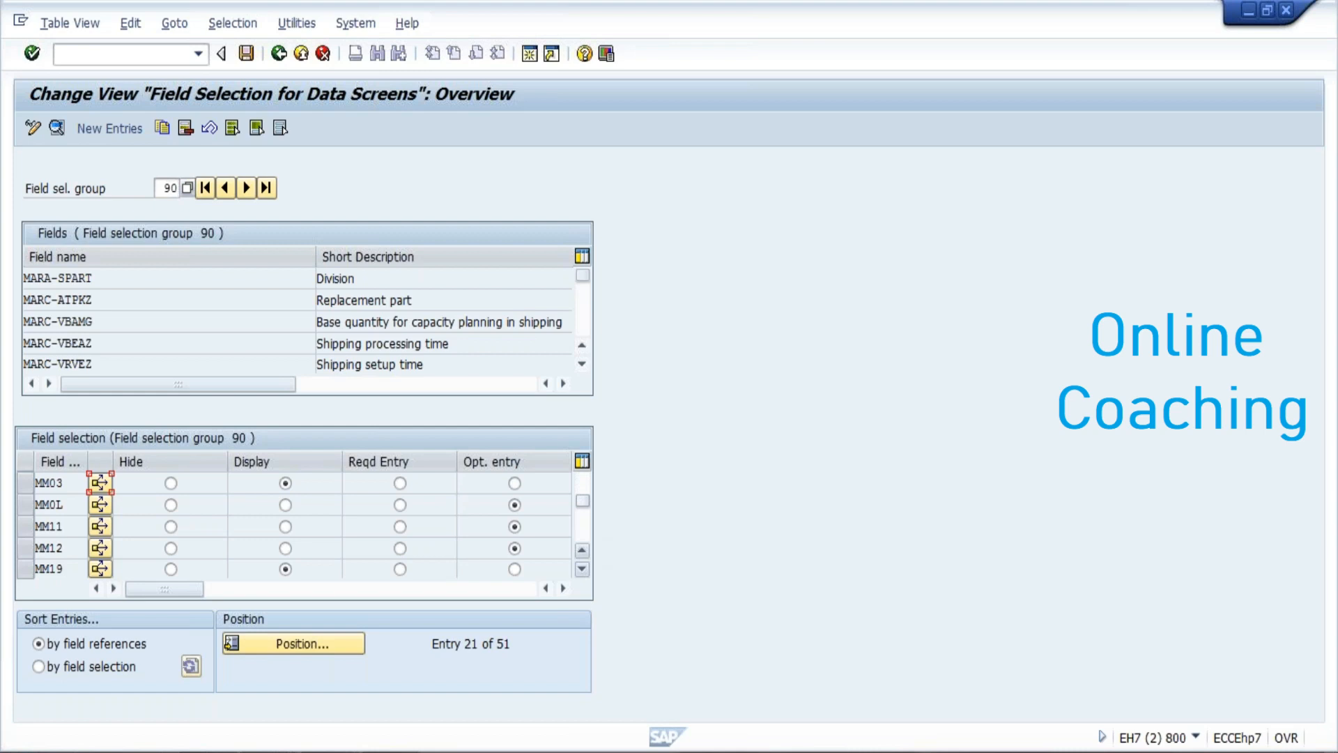
click(584, 487)
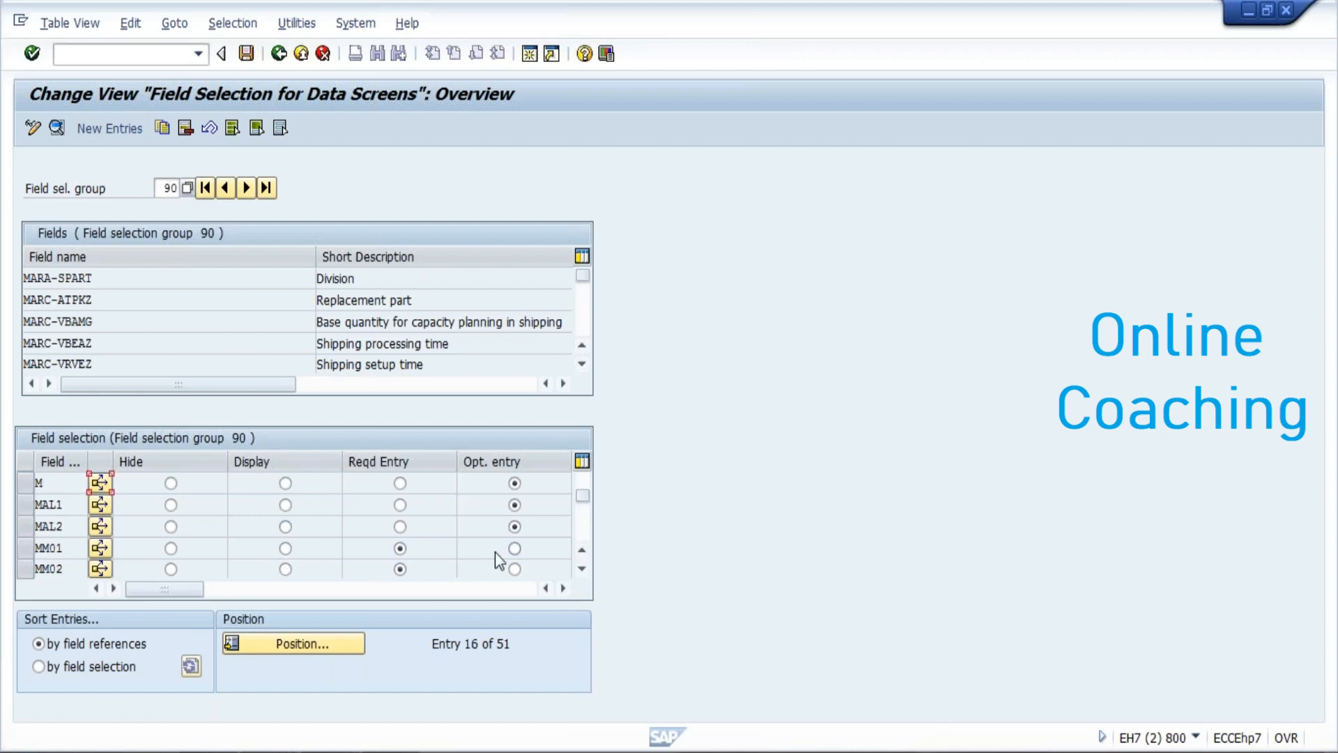
click(515, 548)
click(514, 569)
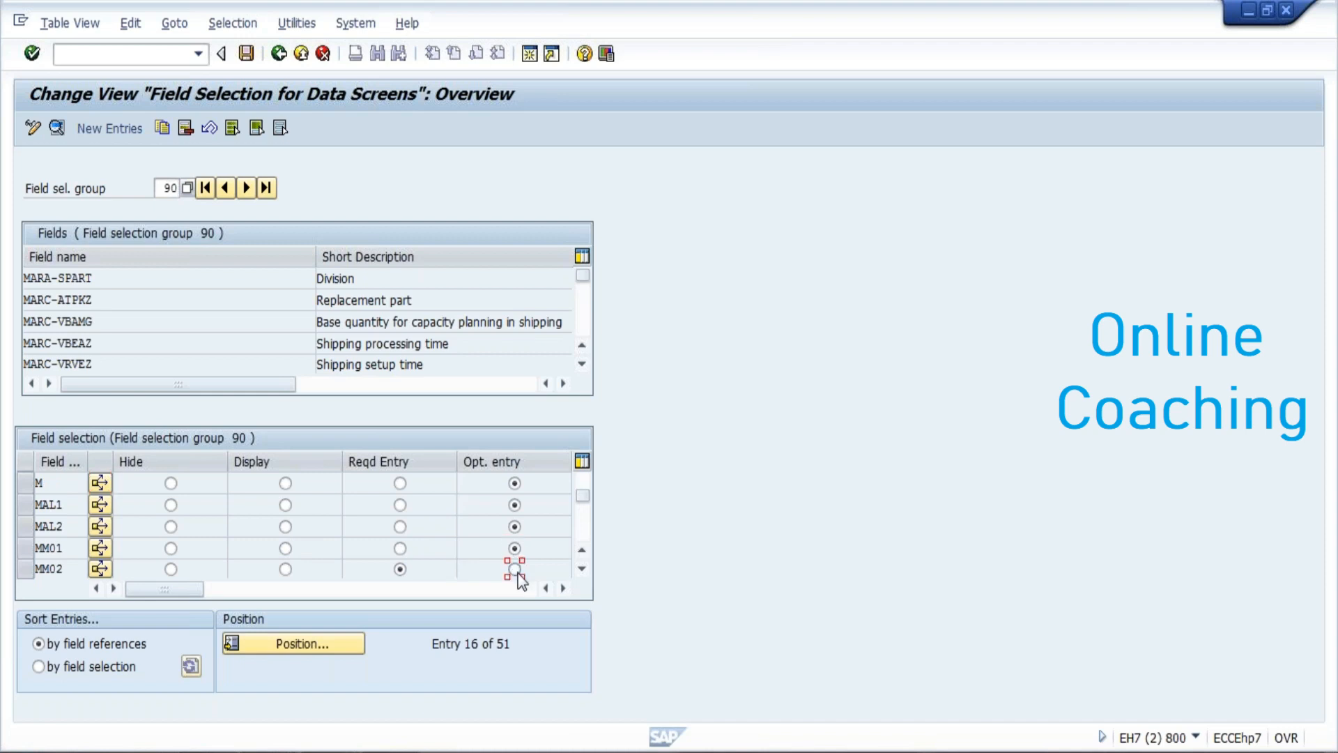
- Review the remaining field references of group 90 and save the changes to the RELIANCE TRENDS customizing request
click(582, 570)
click(582, 569)
click(582, 570)
click(582, 569)
click(582, 570)
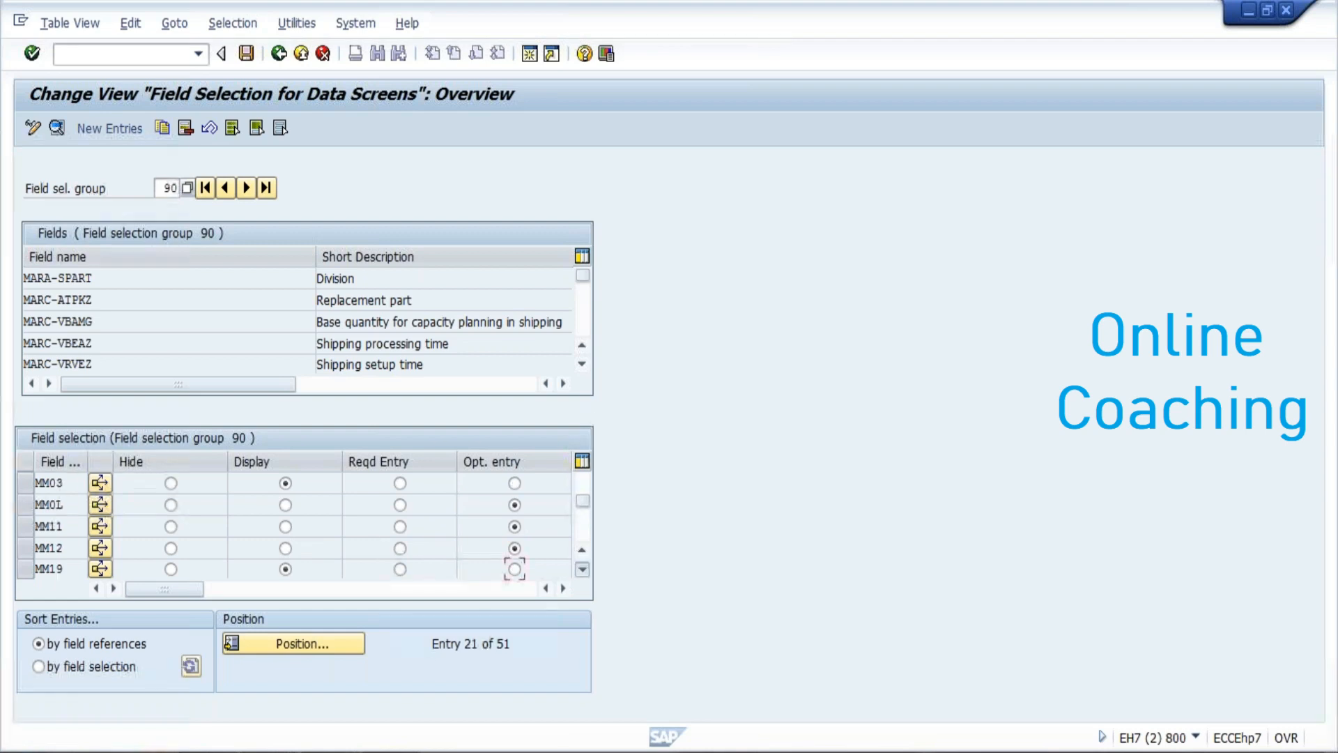
click(582, 570)
click(582, 569)
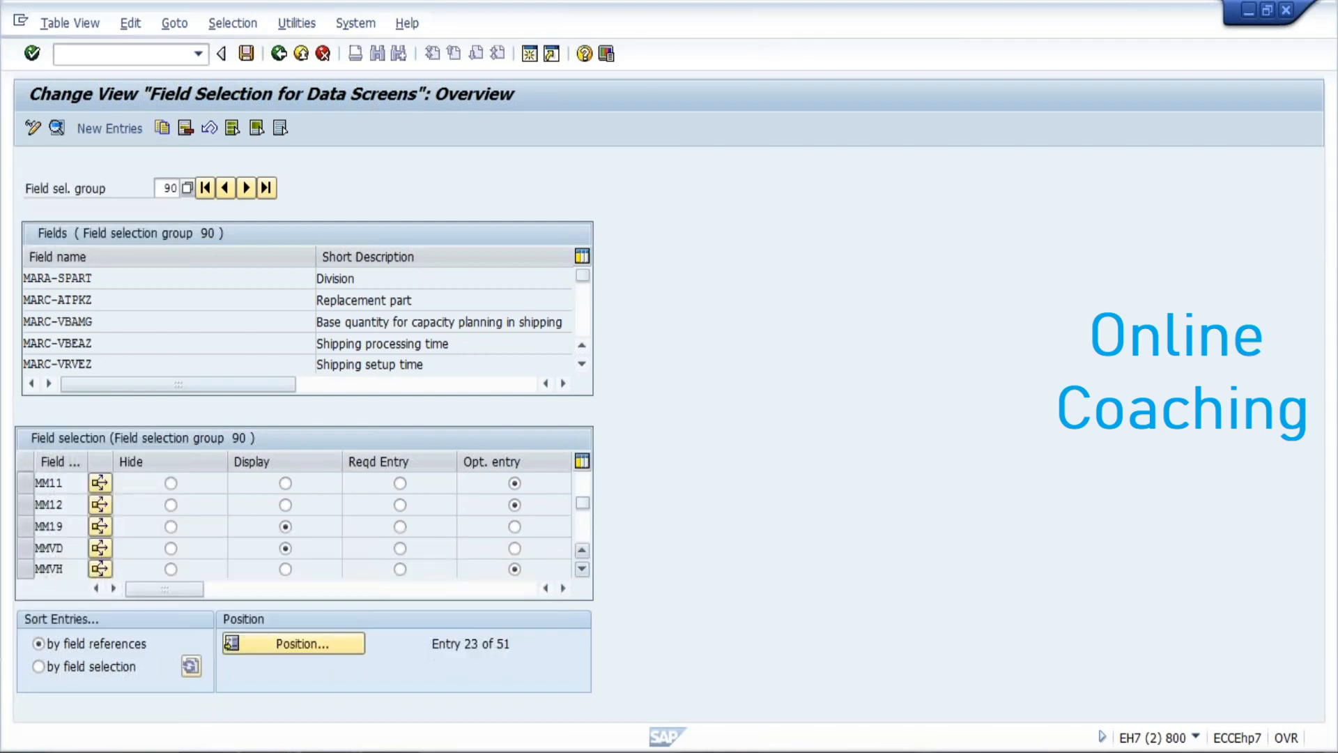
click(582, 570)
click(582, 569)
click(582, 569)
drag(581, 515, 579, 534)
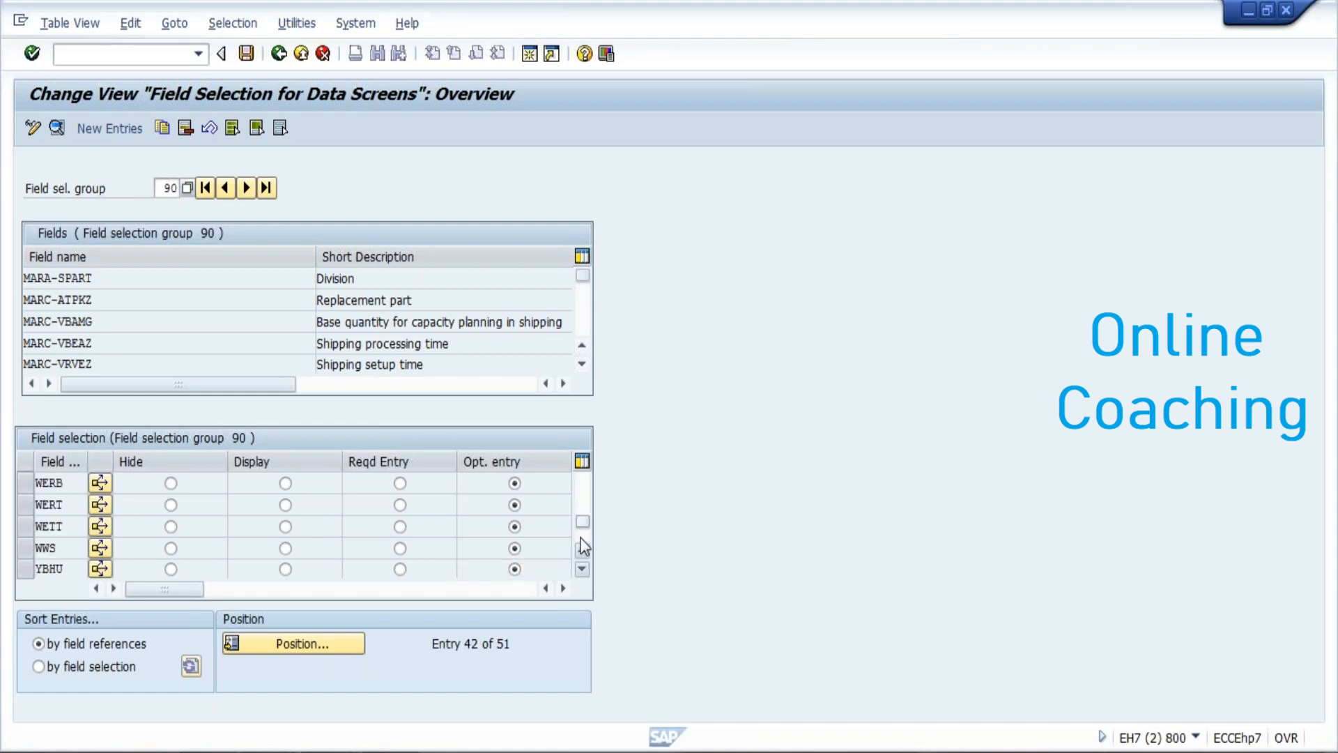
click(581, 536)
click(581, 537)
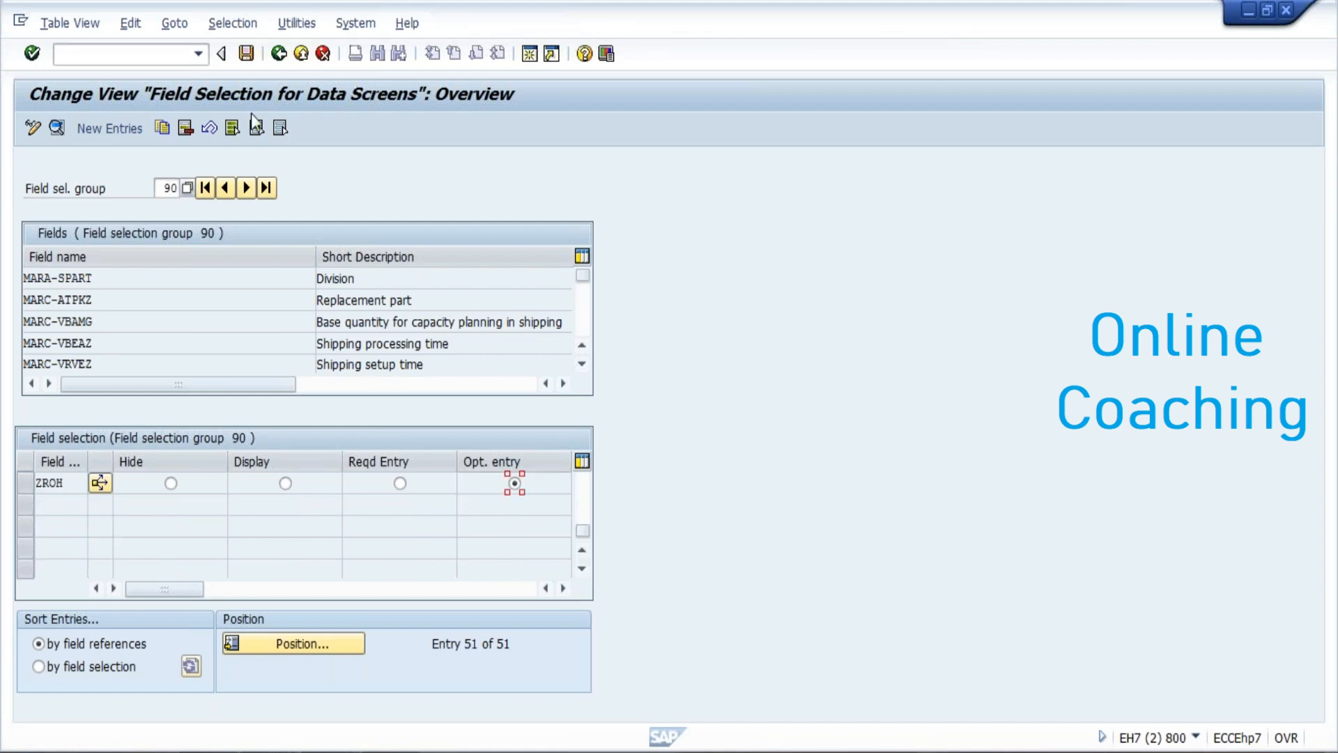
click(247, 60)
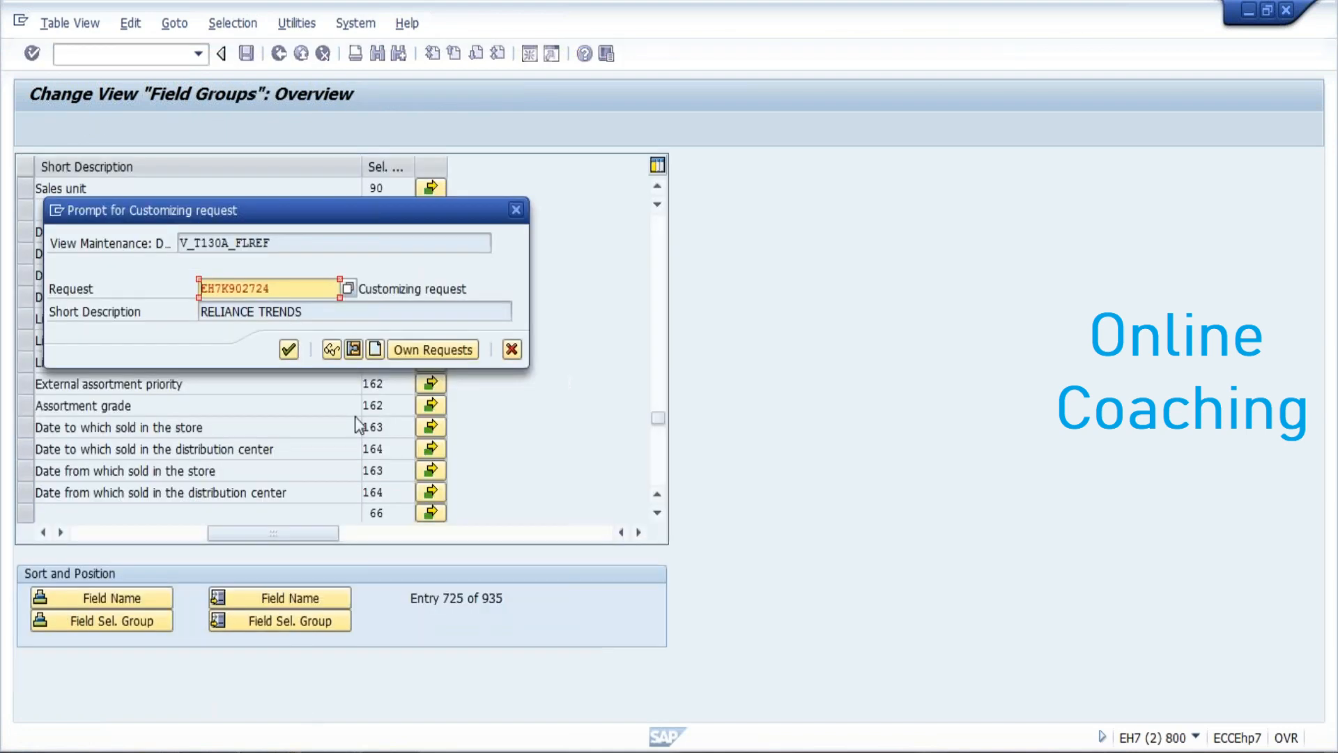
click(289, 349)
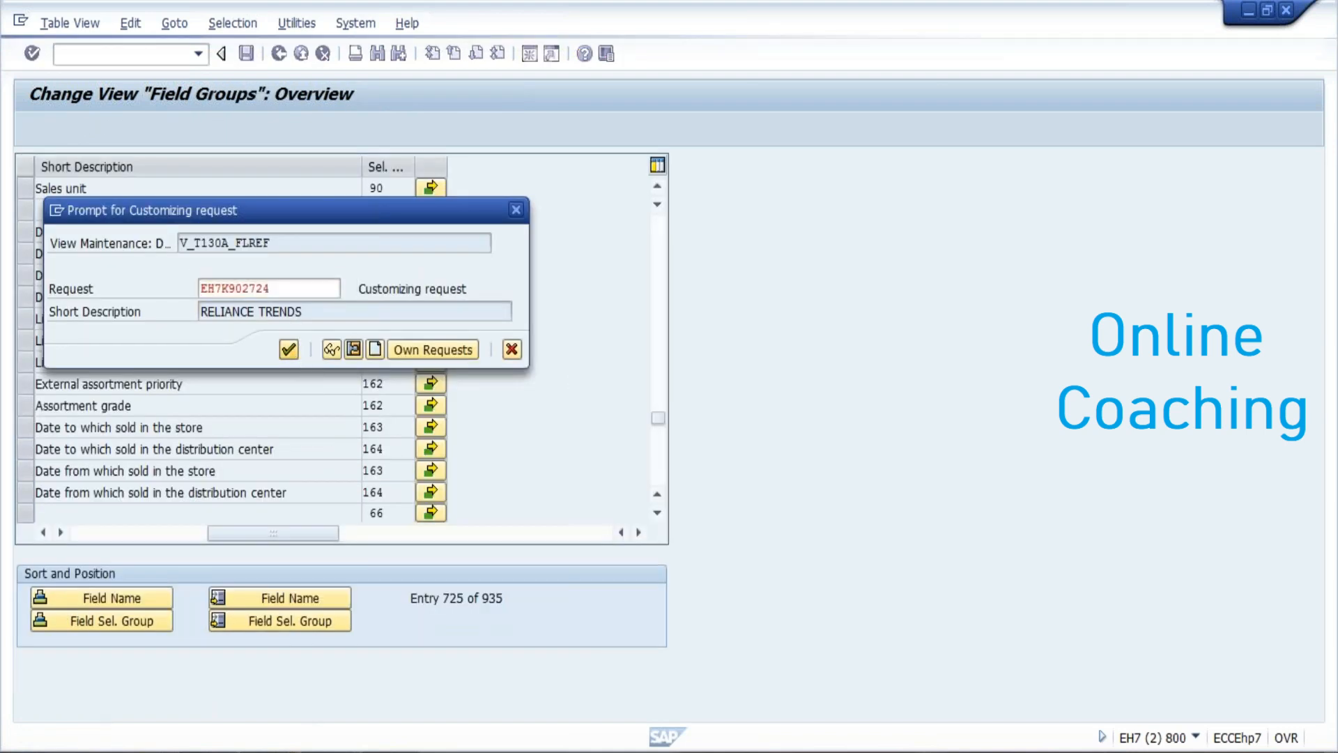
- Copy the screen field name MVKE-MEGRU from the unit of measure group's technical information and return to the field selection session
mouse_move(421, 699)
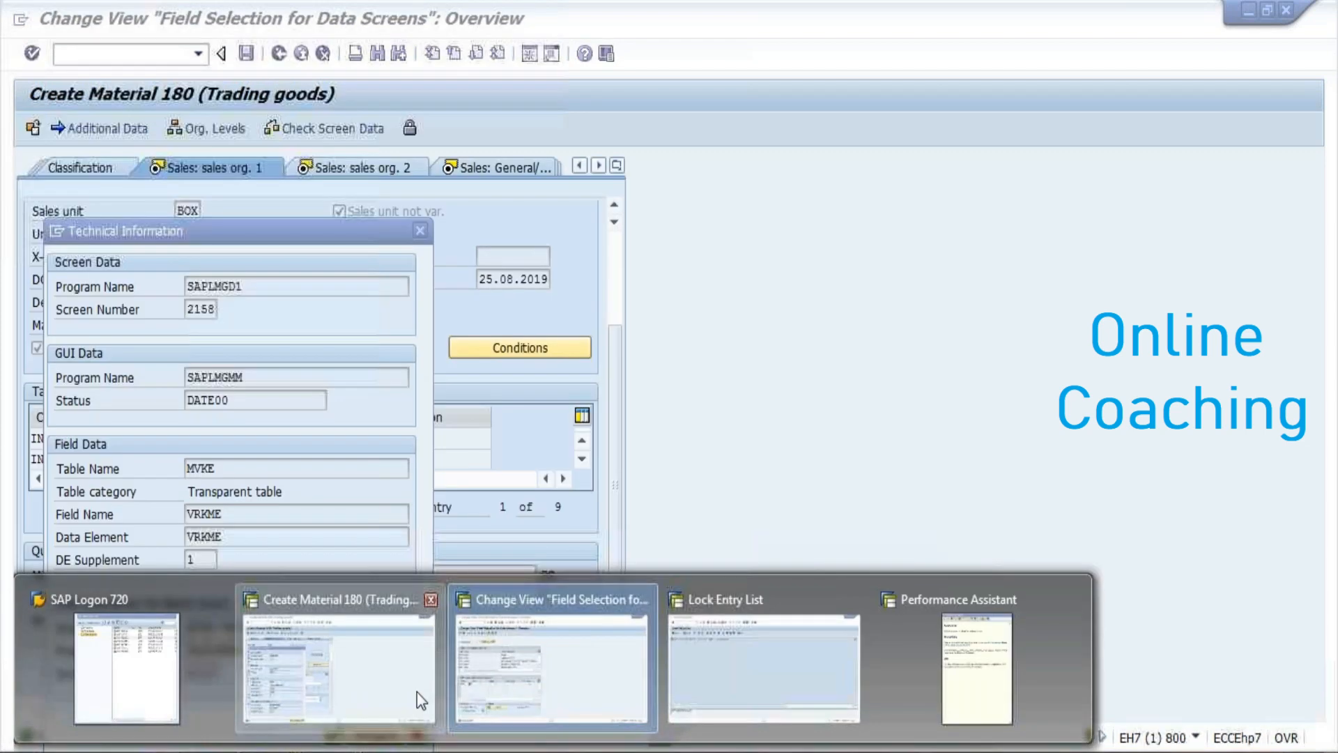
click(388, 688)
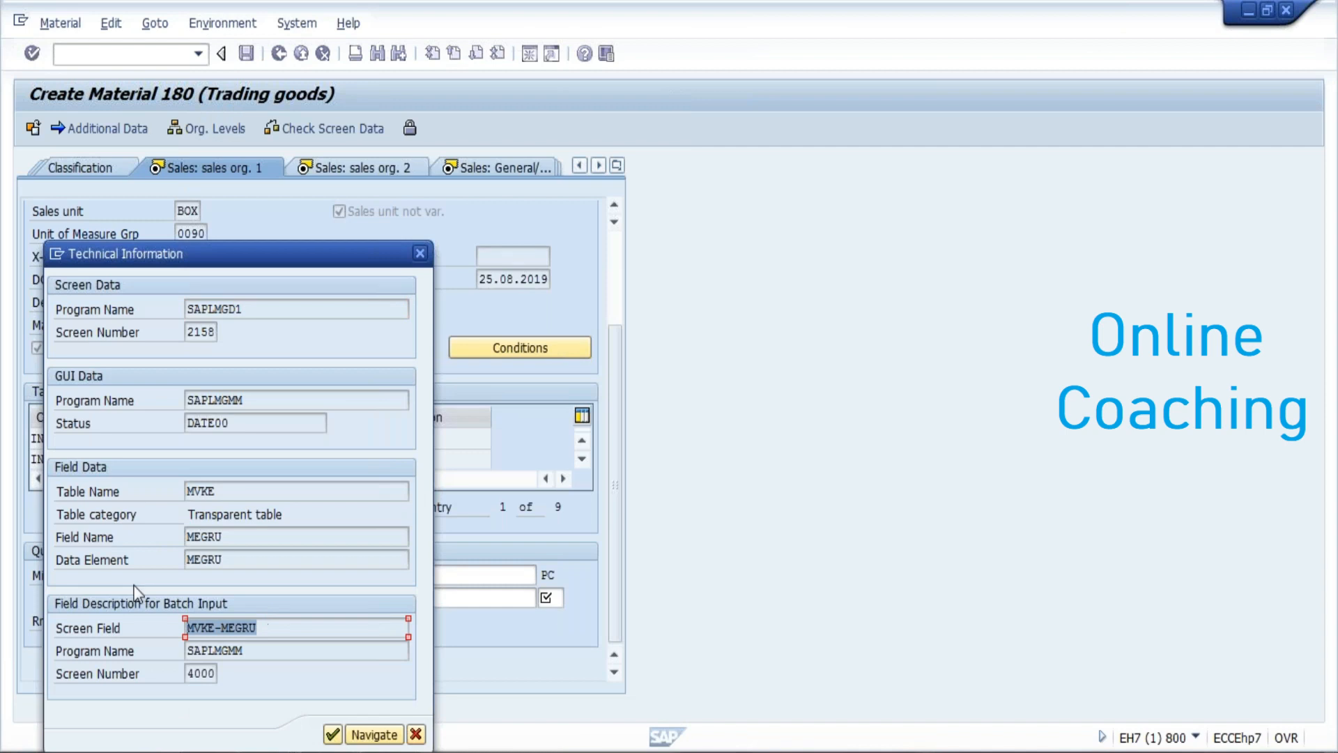
click(142, 583)
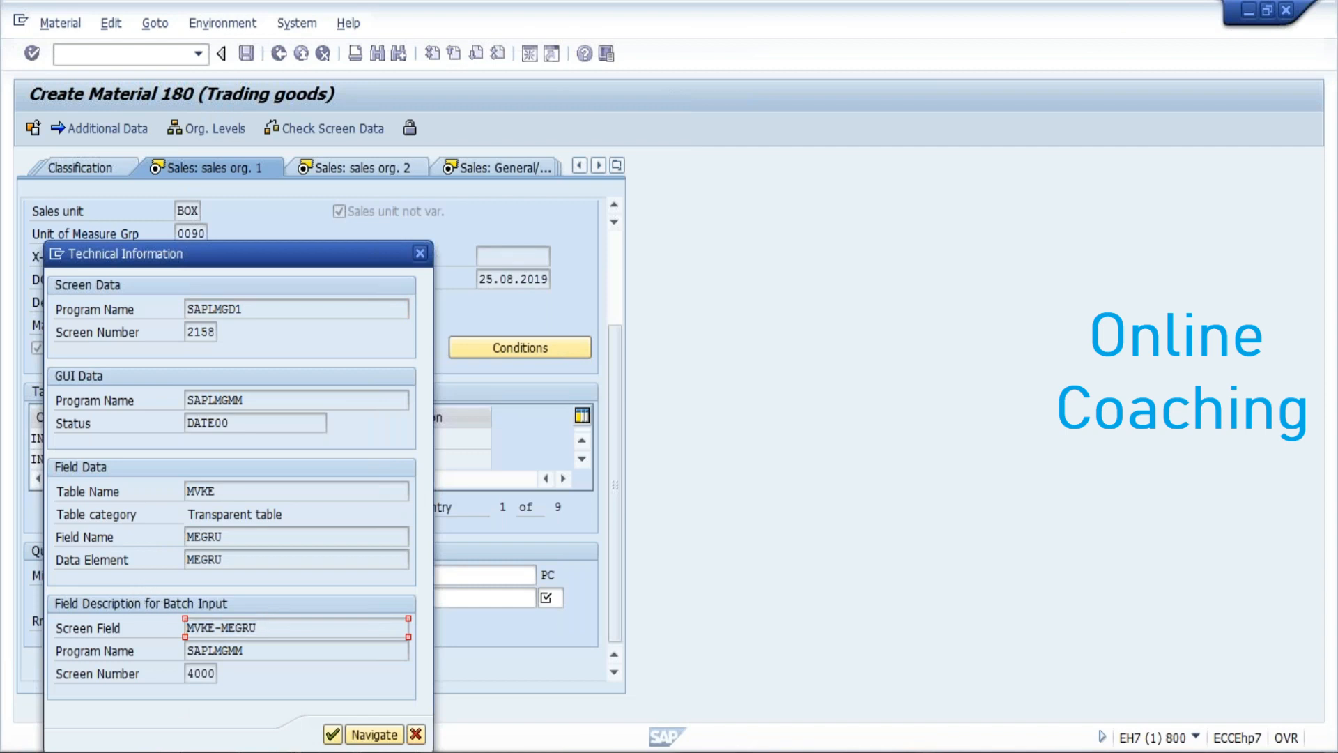
click(362, 748)
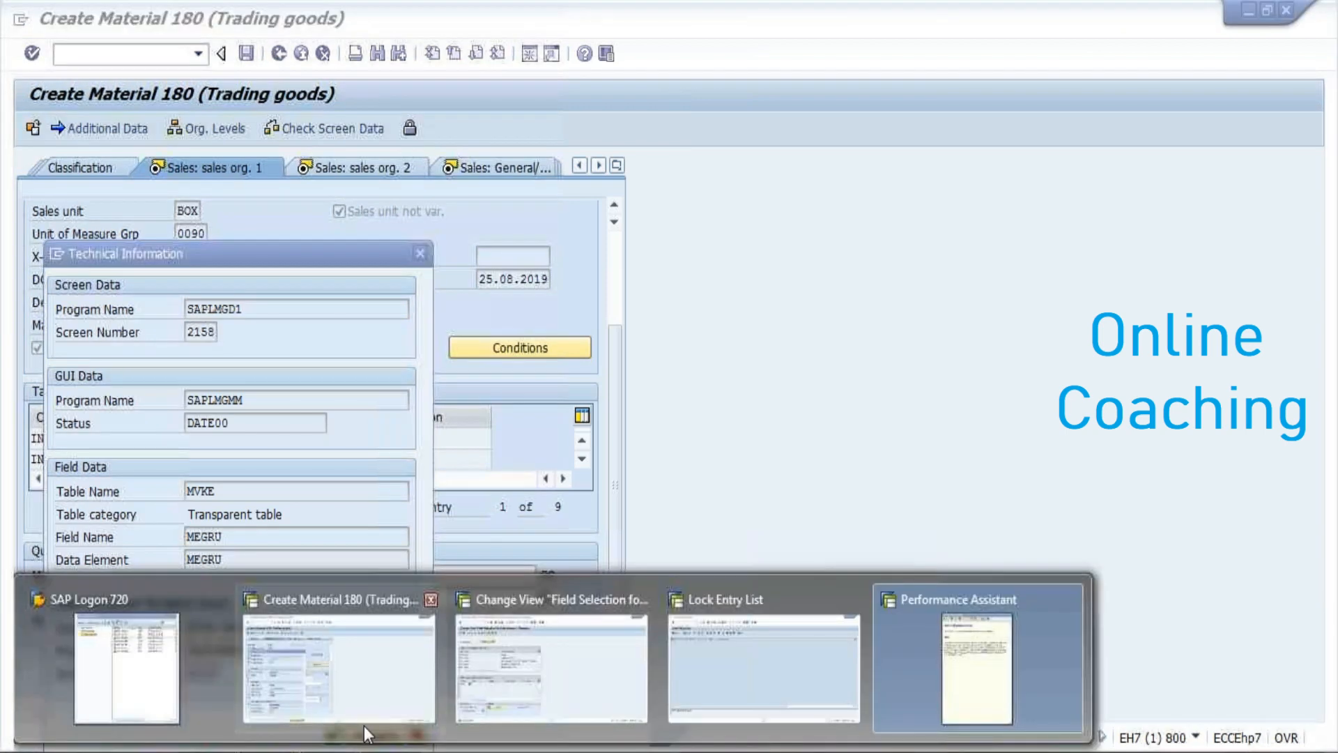
click(473, 680)
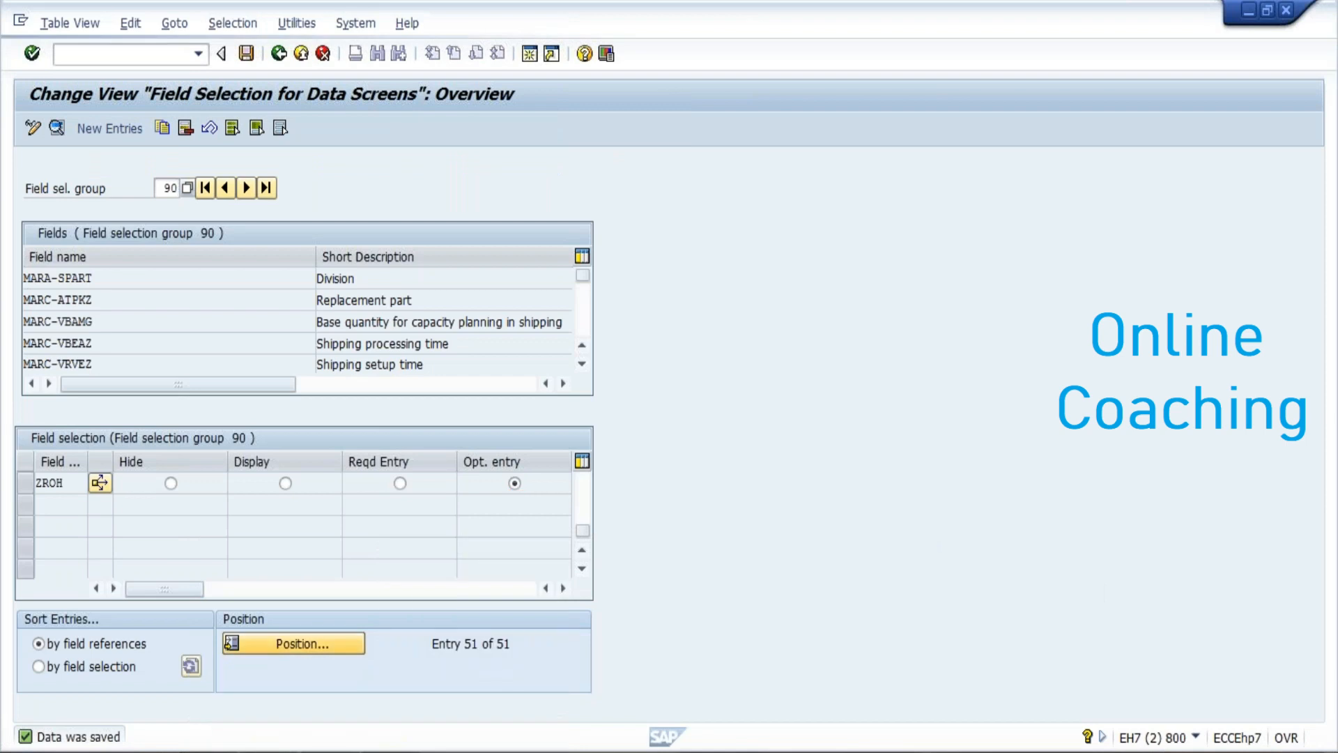
- Go back to the field groups overview, locate the Unit of Measure Group field MVKE-MEGRU, and open its field selection
click(294, 644)
click(285, 349)
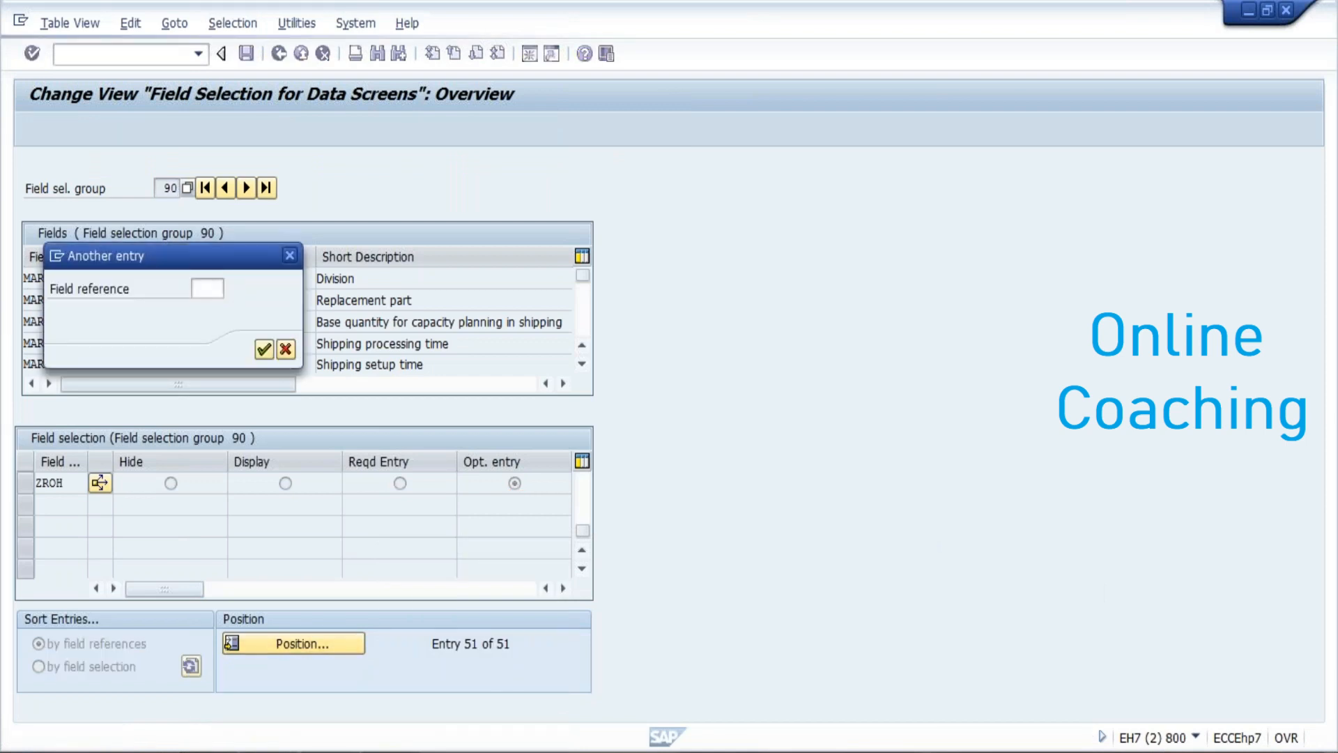
click(277, 55)
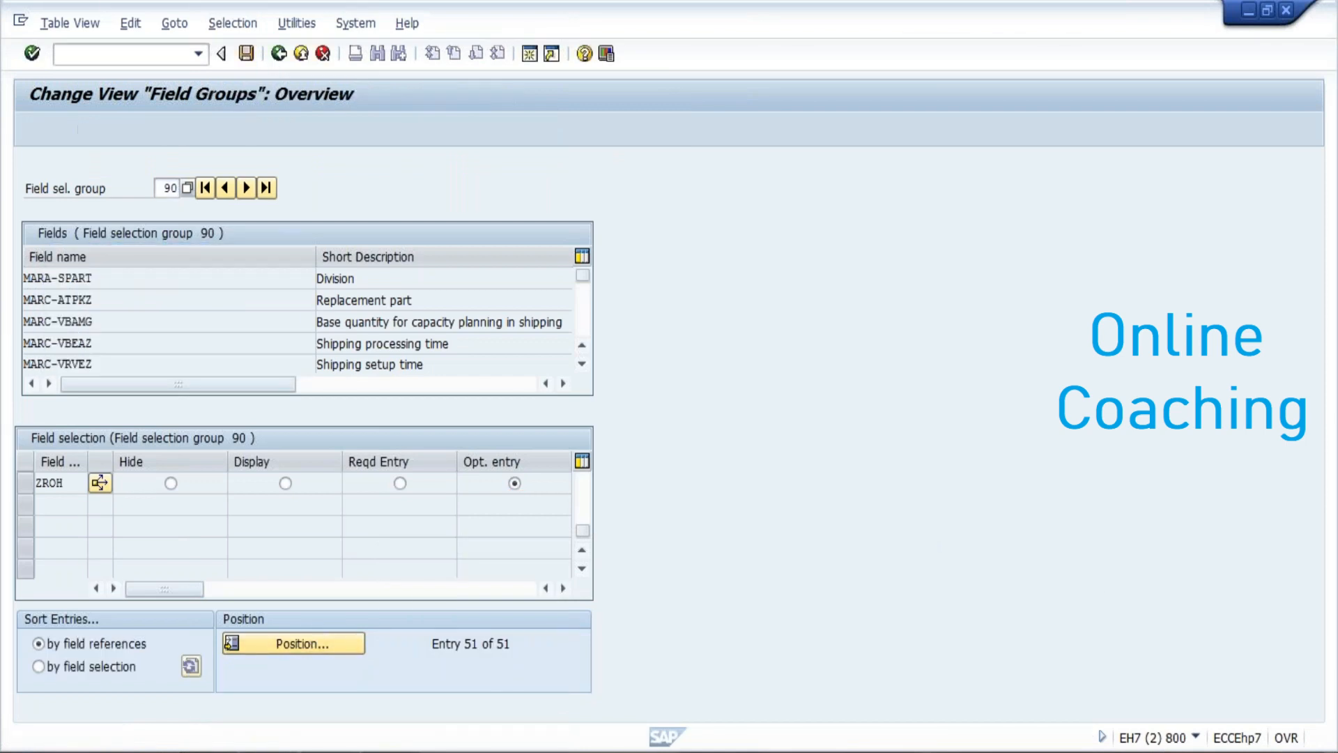
click(303, 596)
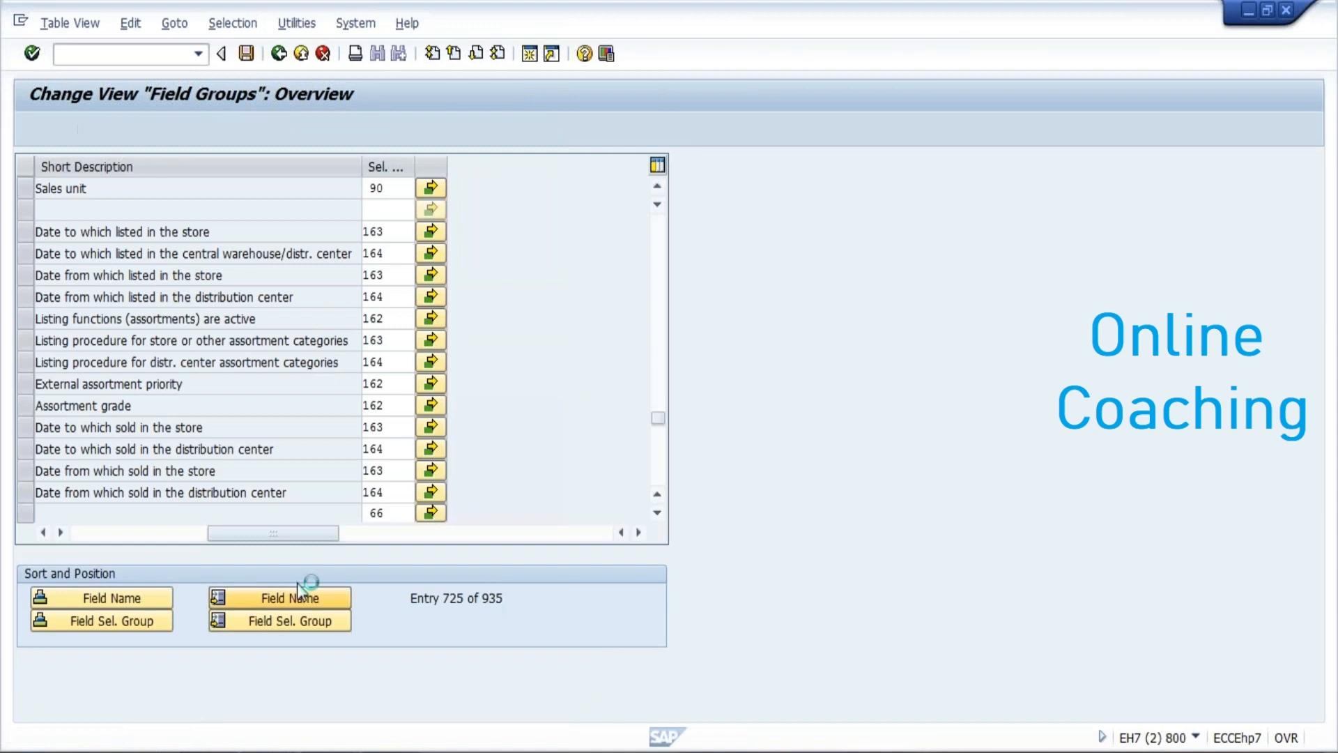
key(Return)
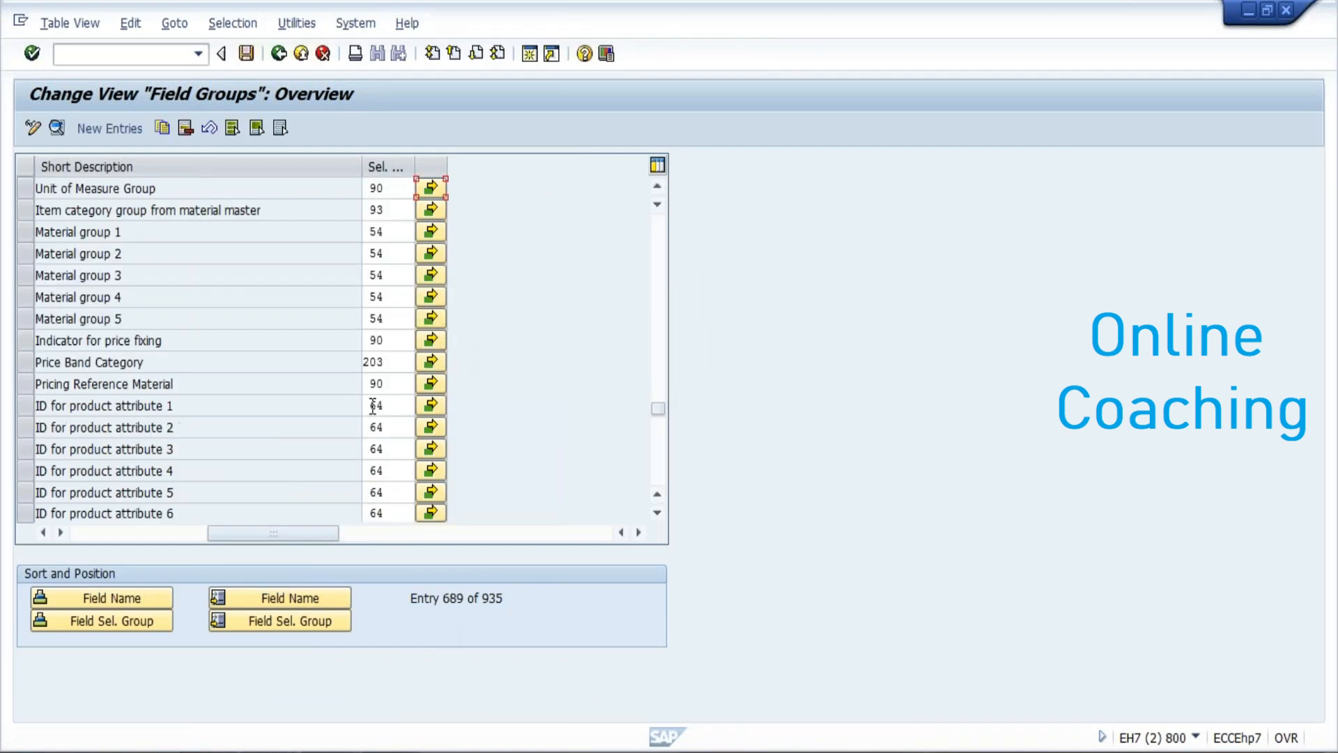
click(433, 188)
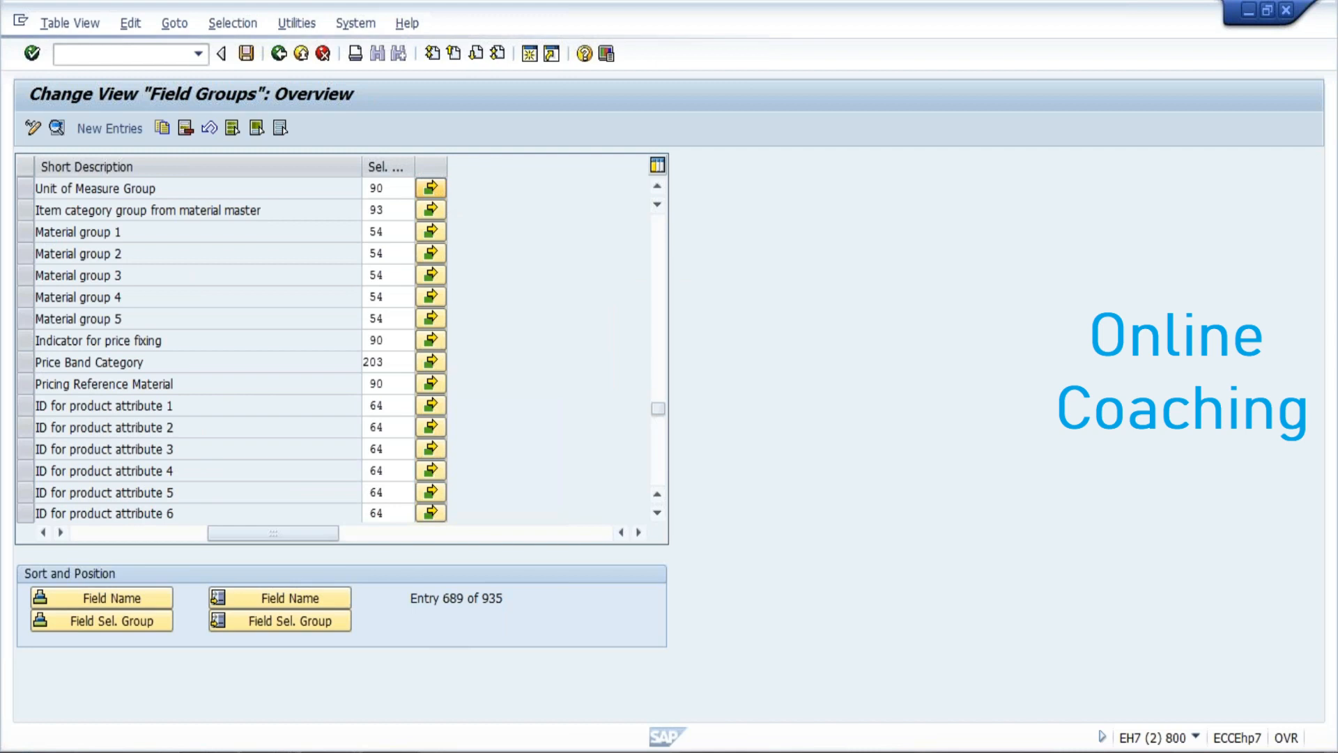
- Try setting field reference MM03 to required entry in field selection group 90
scroll(576, 517, down, 3)
scroll(576, 518, down, 3)
scroll(361, 509, down, 2)
click(400, 483)
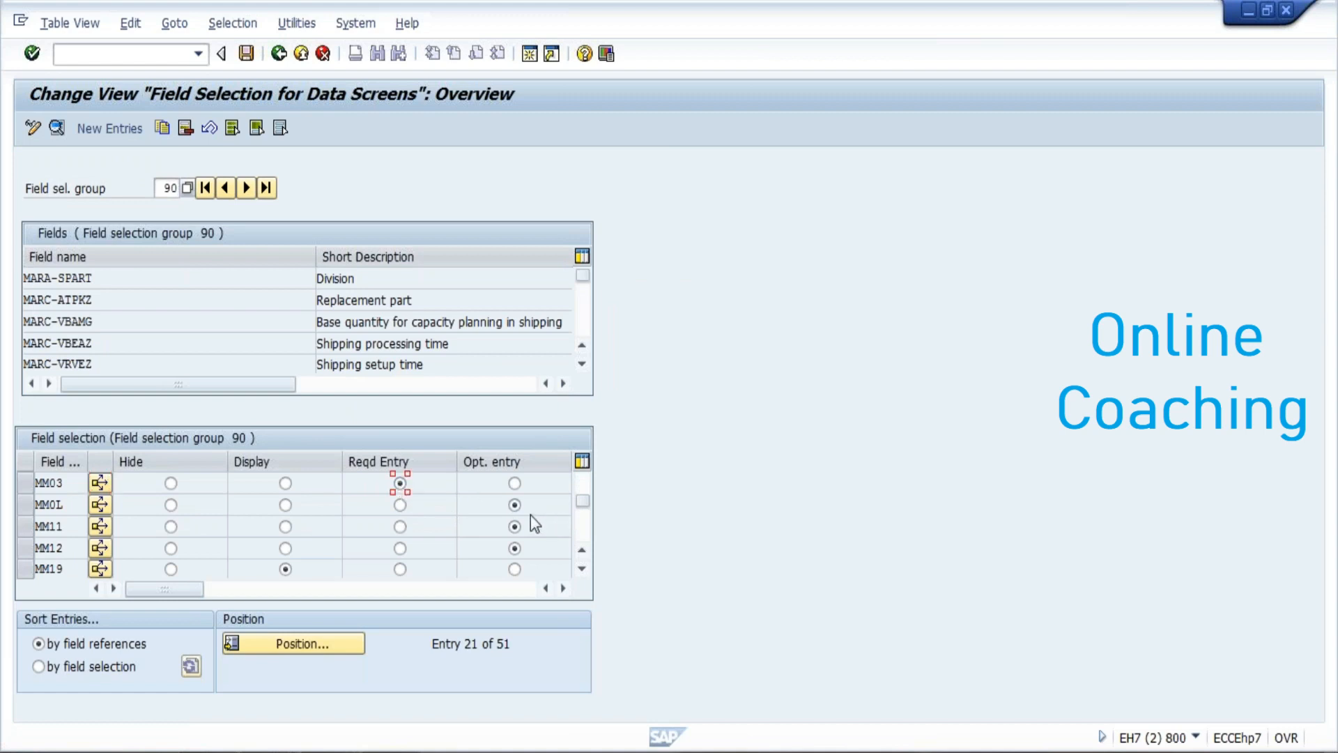
- Examine the entry settings of all field references in field selection group 90 for any required entries
click(581, 534)
click(581, 535)
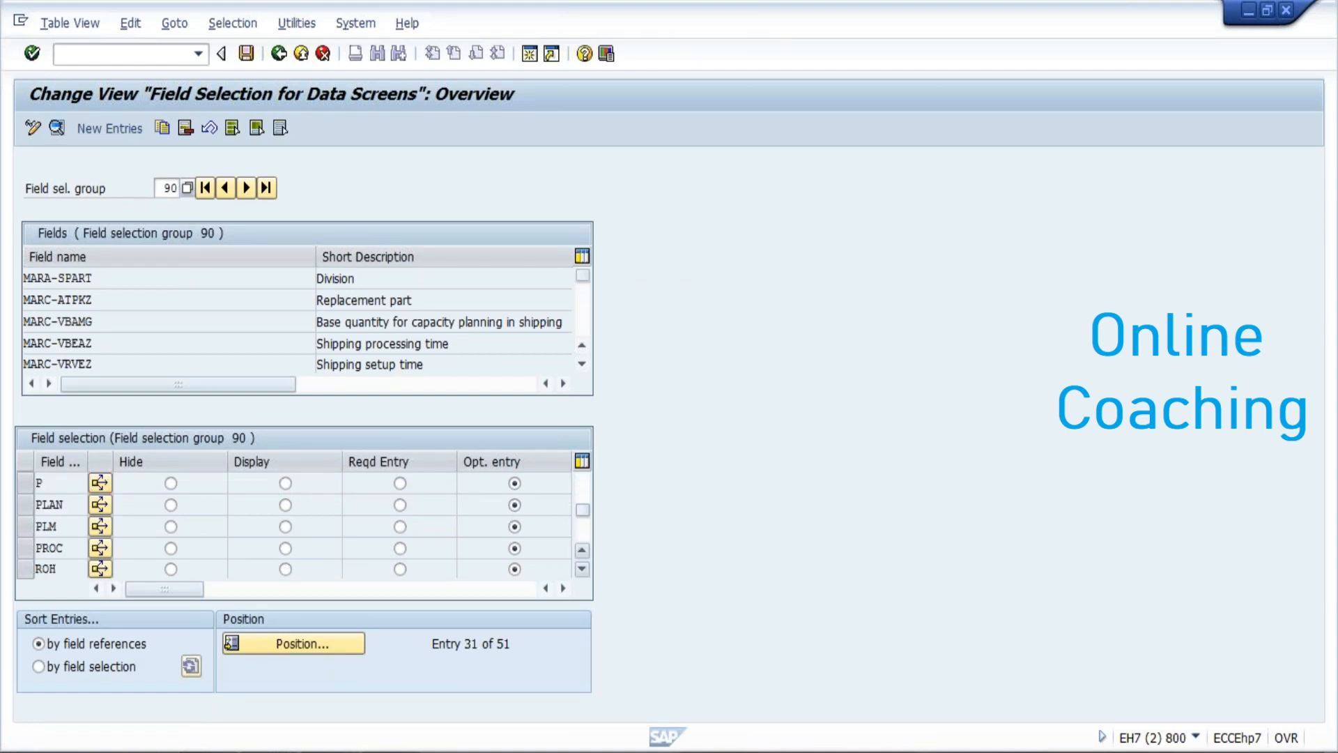
click(582, 535)
click(581, 537)
click(581, 538)
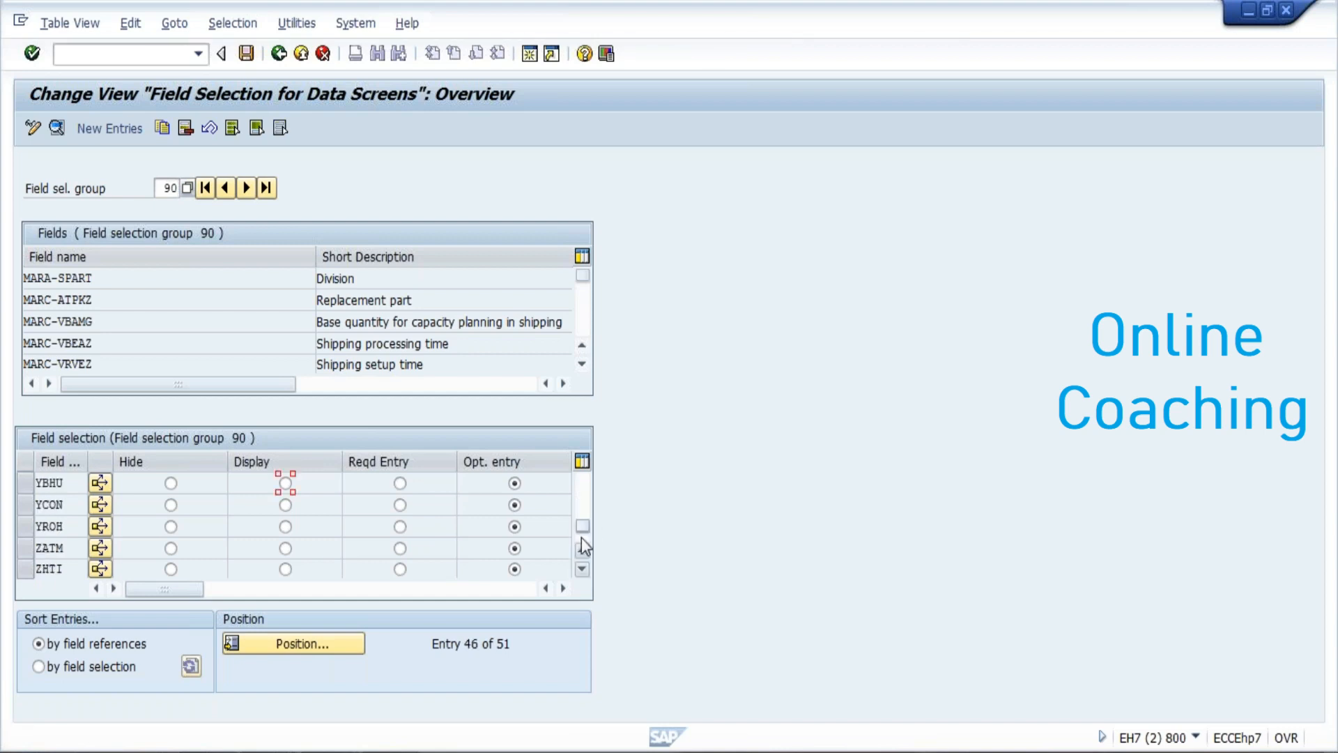
click(581, 538)
drag(583, 533, 588, 501)
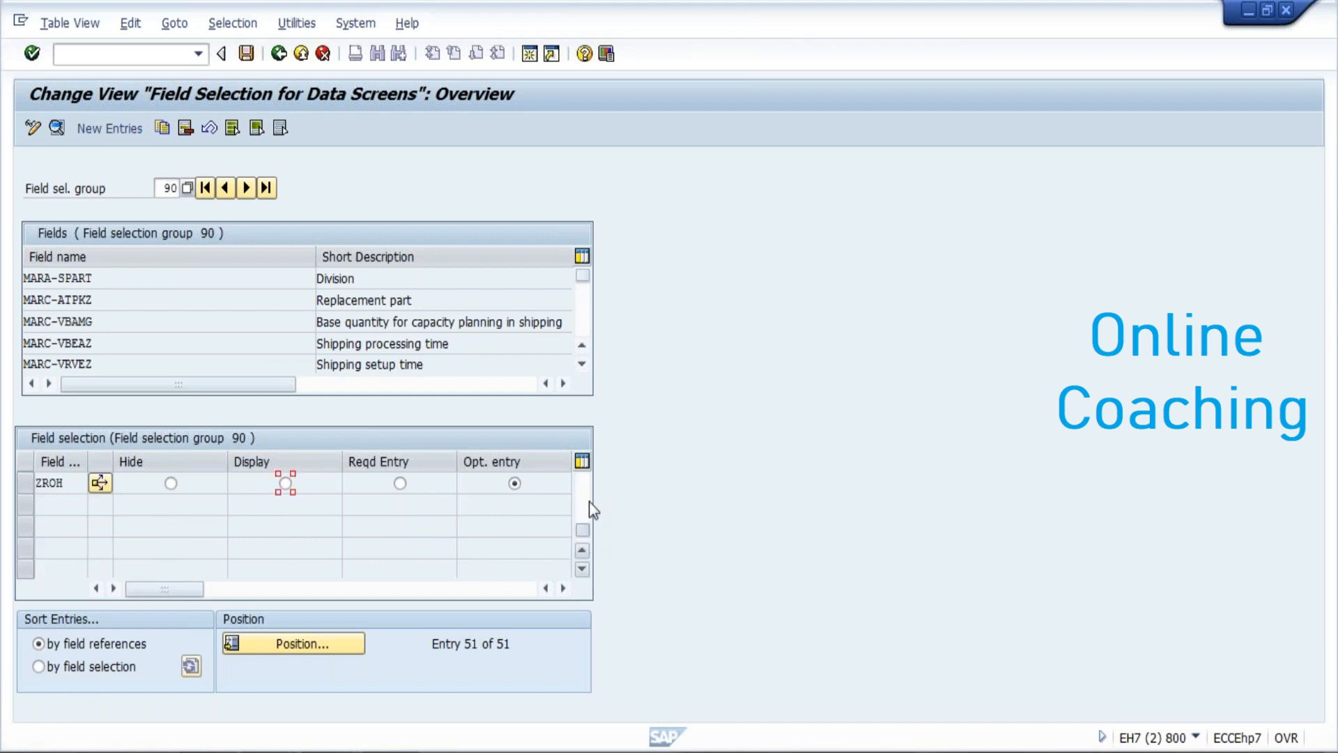
click(581, 569)
click(581, 569)
click(581, 569)
click(581, 569)
click(581, 569)
click(581, 569)
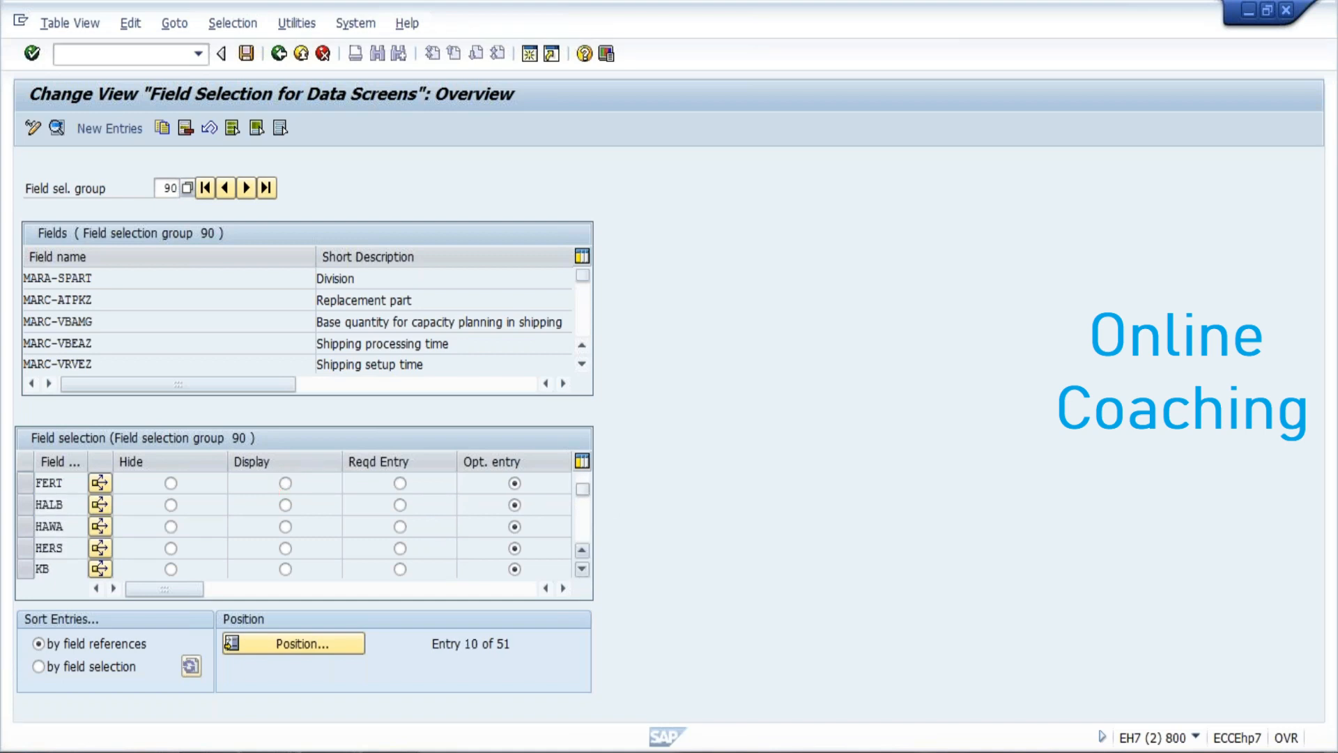
click(581, 569)
click(581, 569)
click(581, 569)
click(581, 569)
click(582, 569)
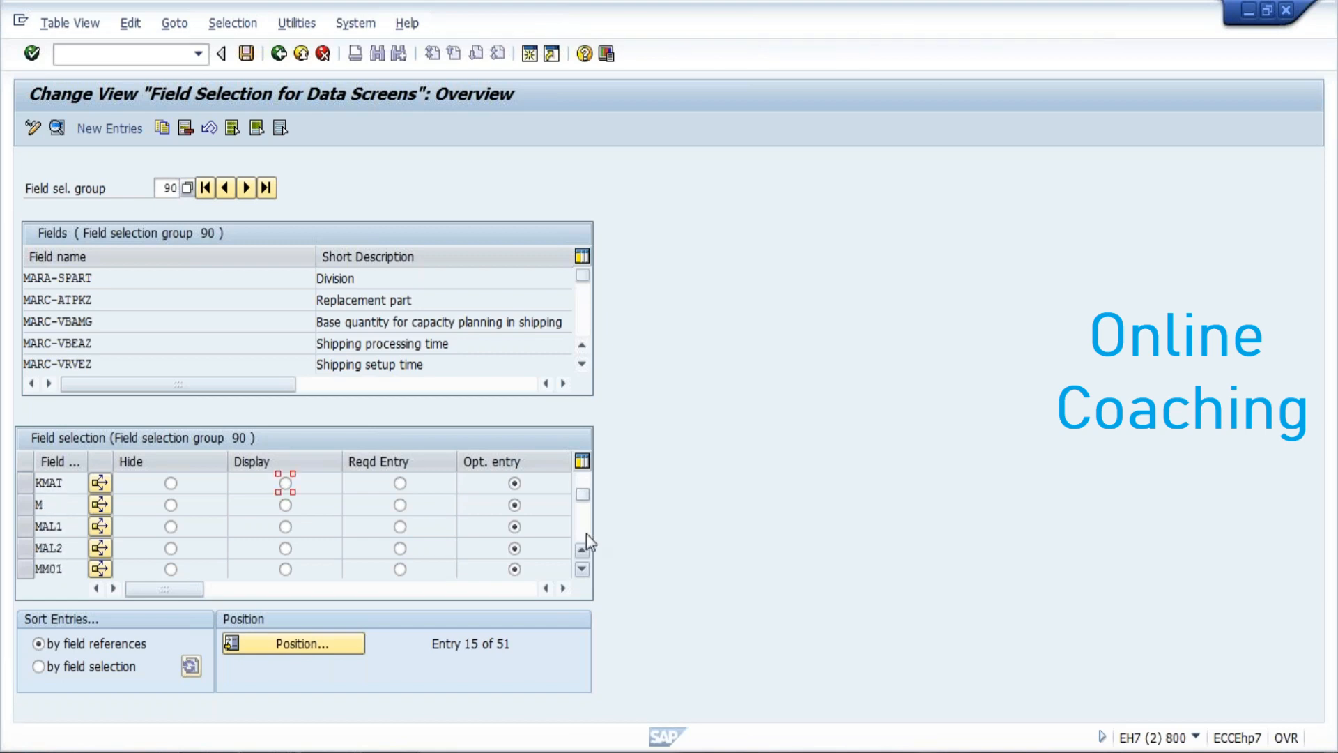
click(583, 531)
click(583, 531)
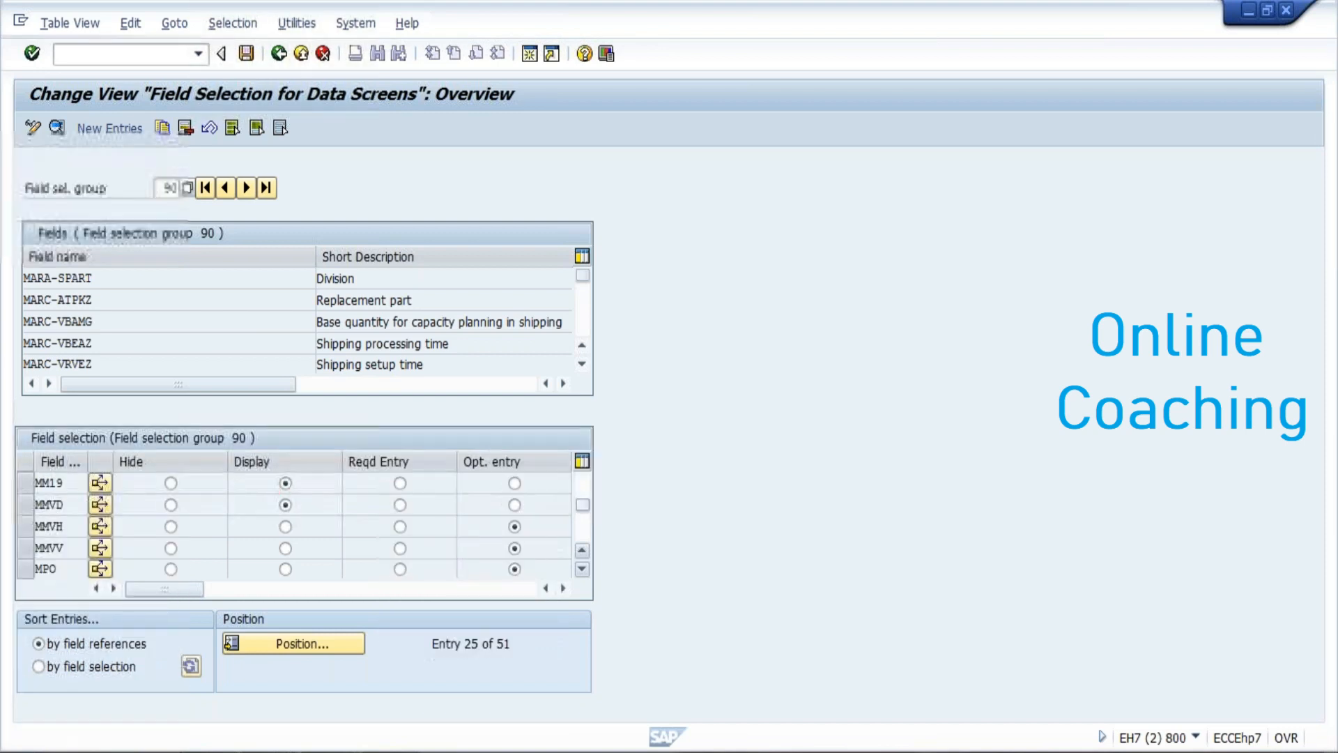
click(583, 534)
click(583, 534)
click(583, 534)
click(582, 533)
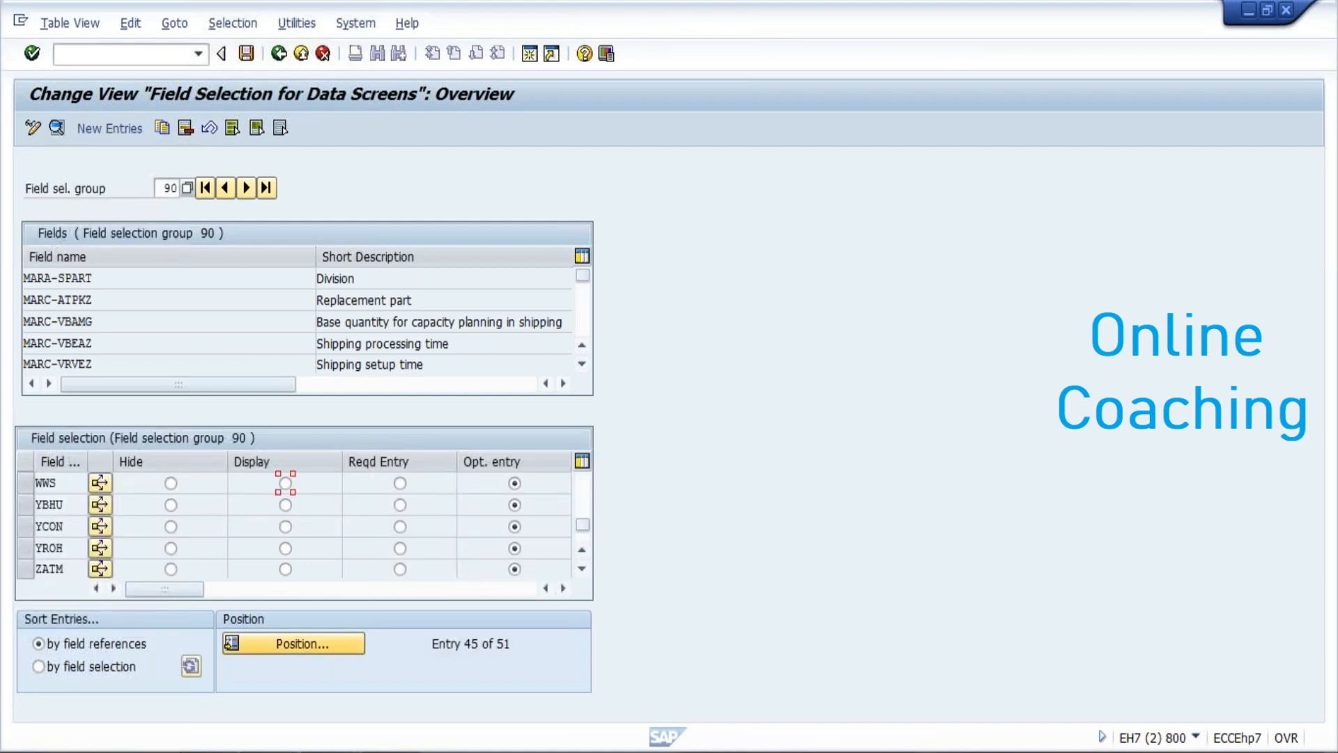
- Switch back to the Create Material session and close the unit of measure group's technical information
mouse_move(284, 739)
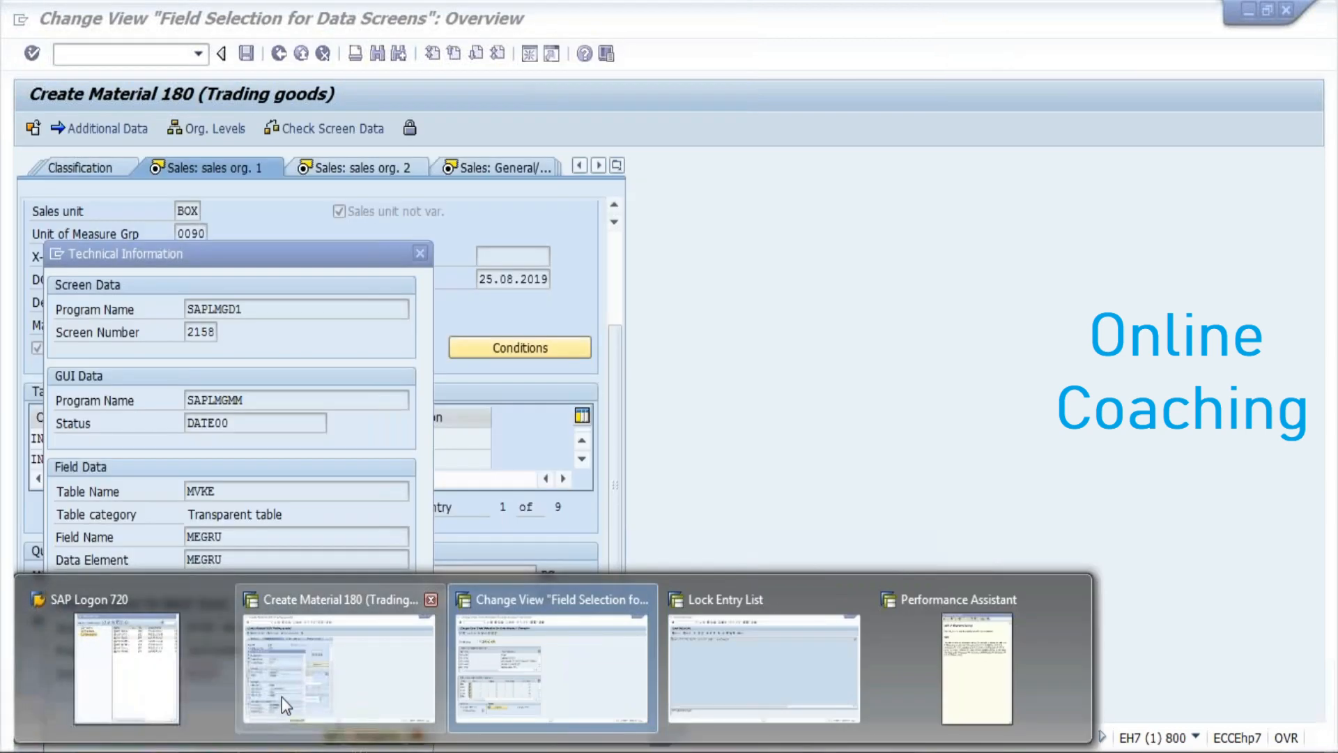
click(282, 697)
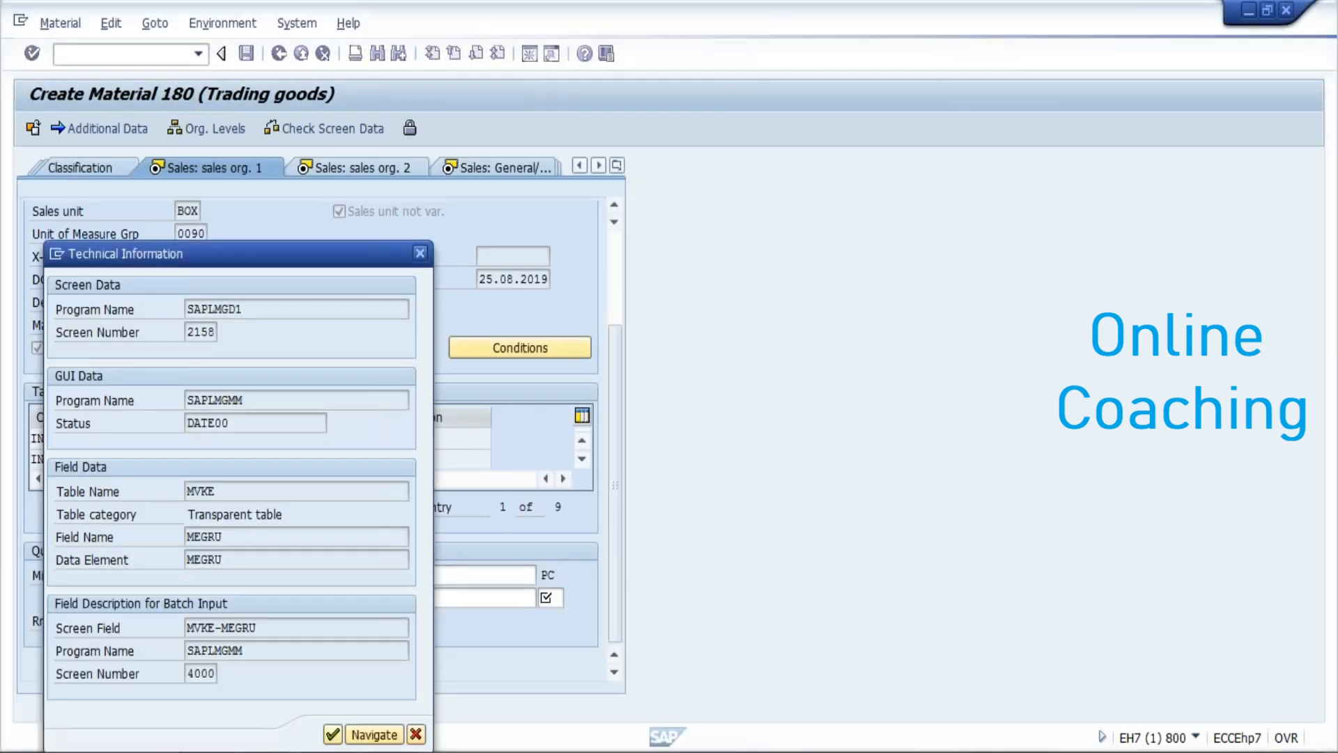
click(420, 253)
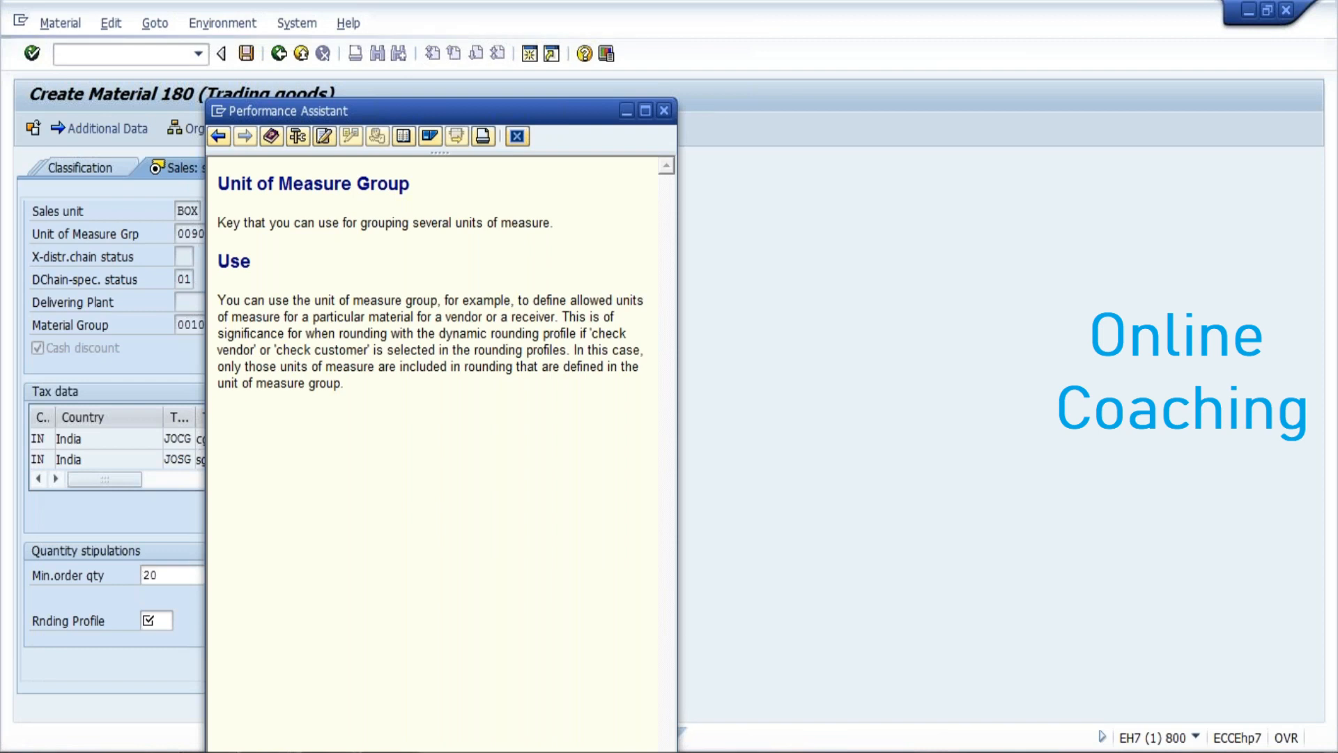
- Close the unit of measure group help, open the DChain-spec. status technical information, and copy its screen field name MVKE-VMSTA
click(664, 110)
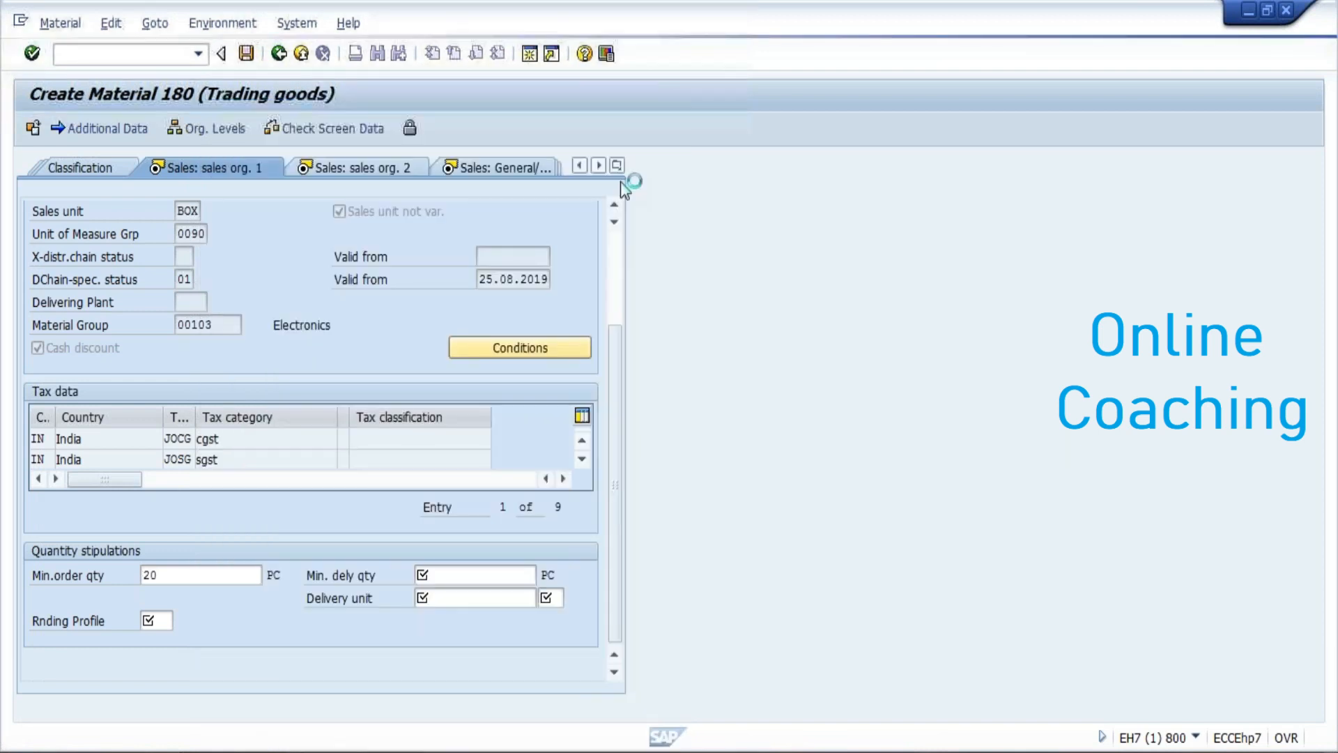
click(71, 280)
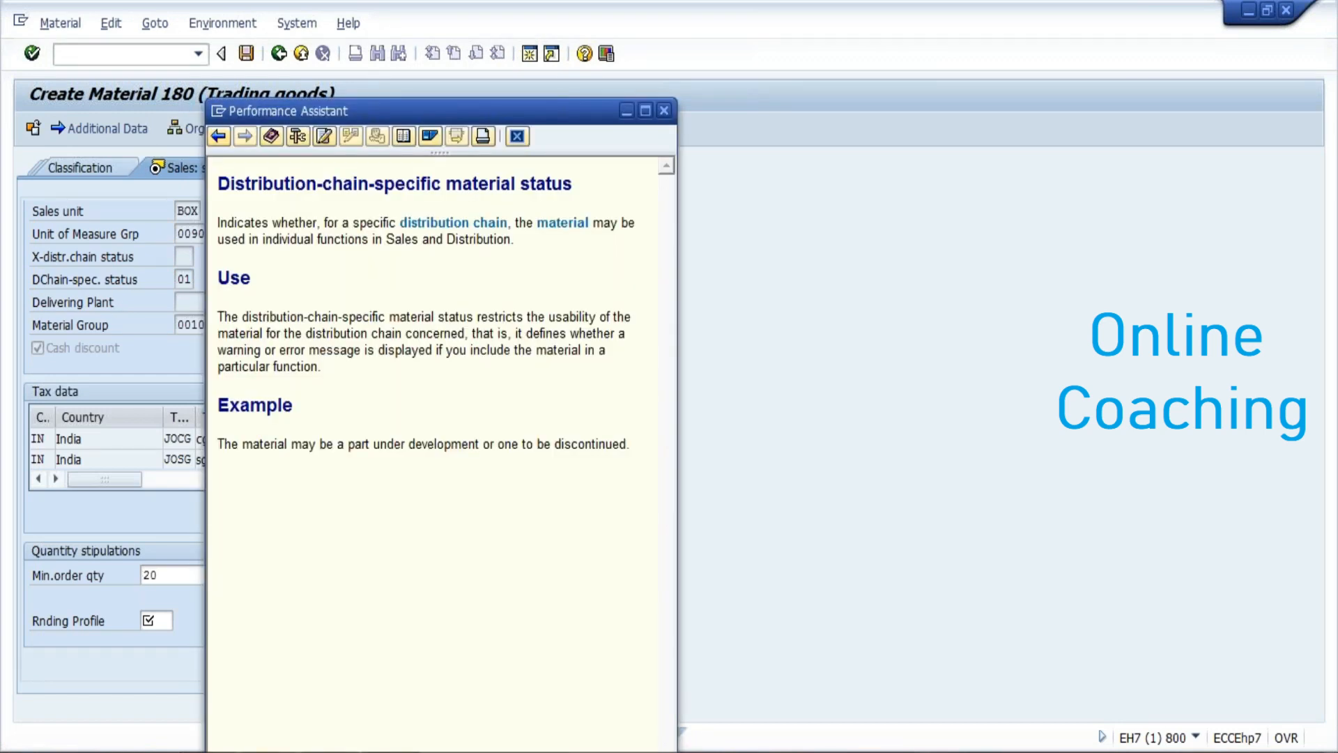
click(298, 136)
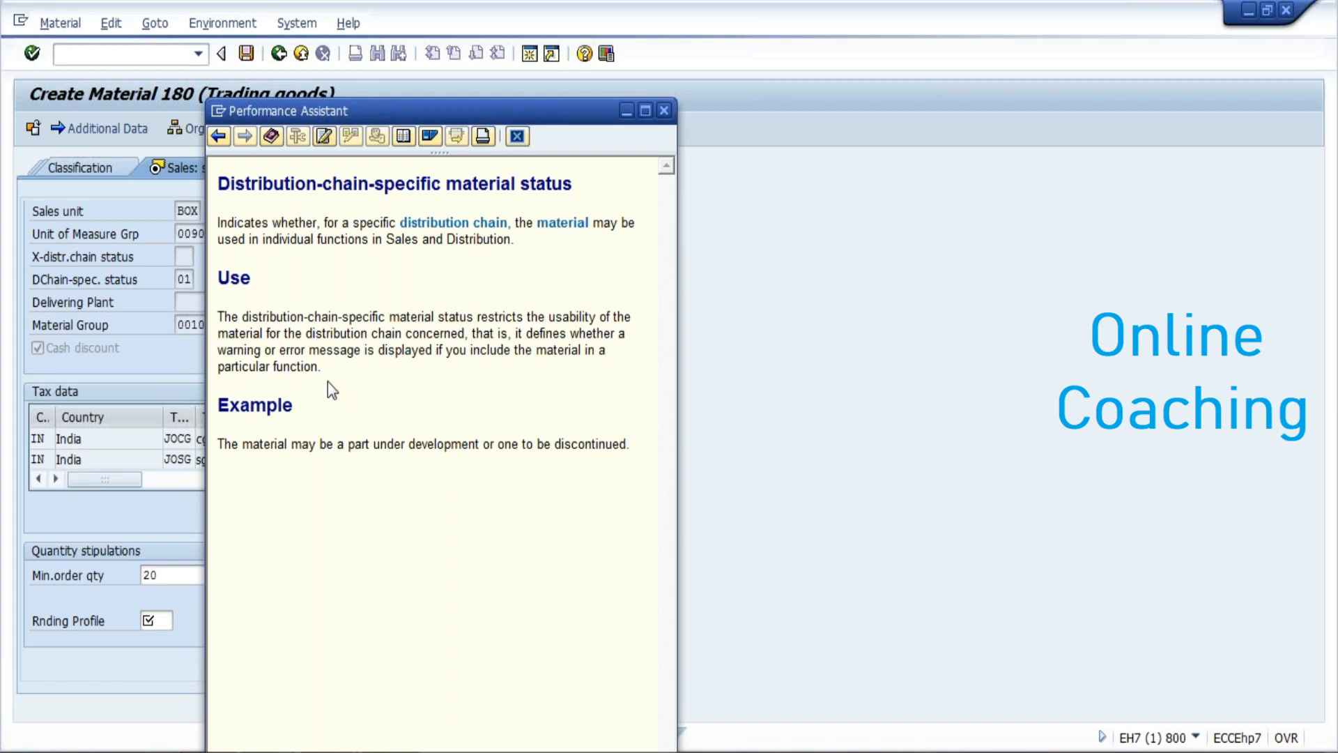
drag(269, 625, 149, 607)
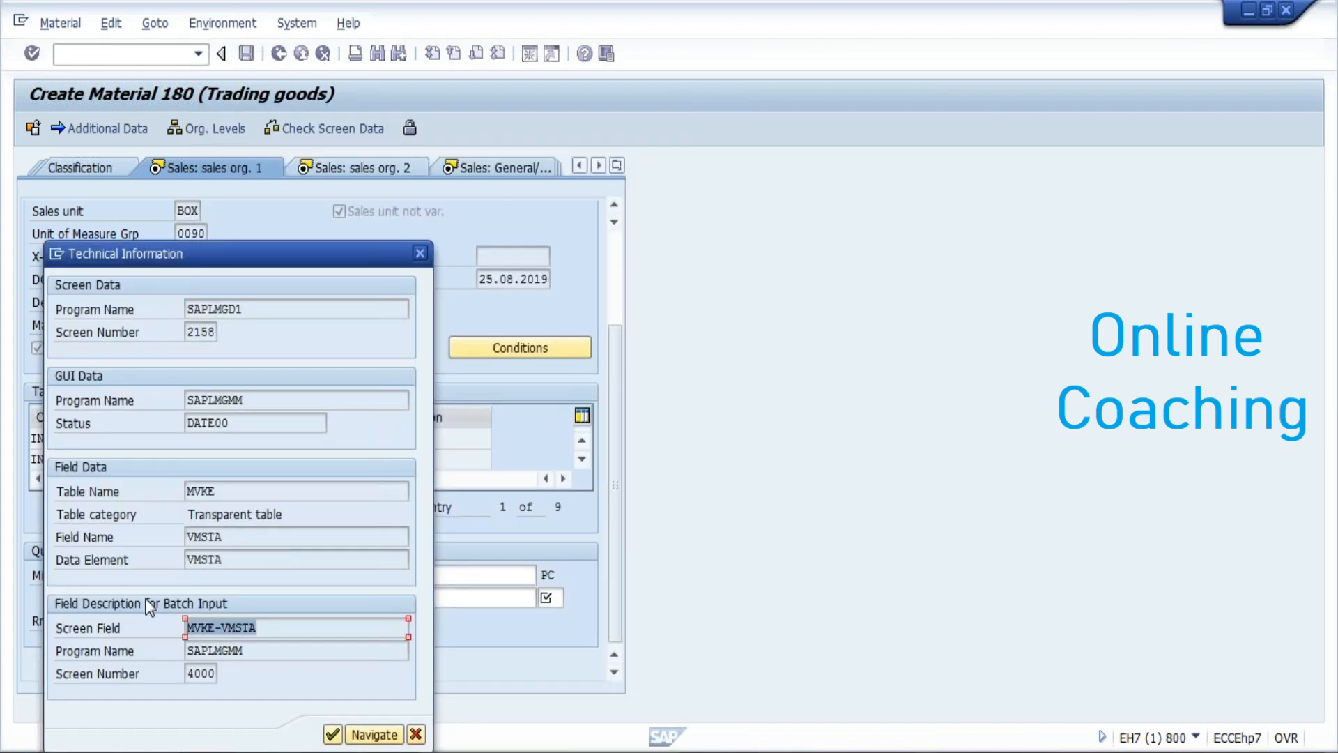
key(ctrl+c)
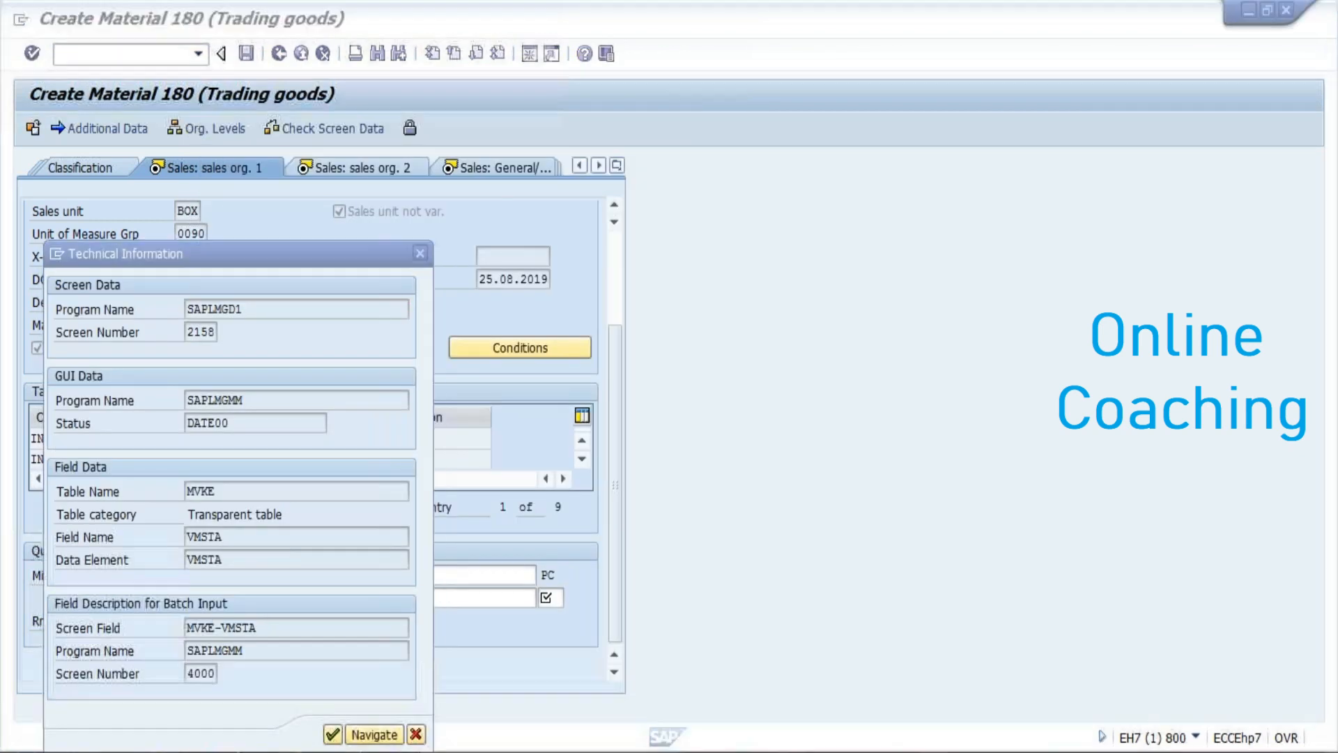
- Locate MVKE-VMSTA in the field groups overview of the other session and examine the entry settings in its field selection group 90
click(460, 662)
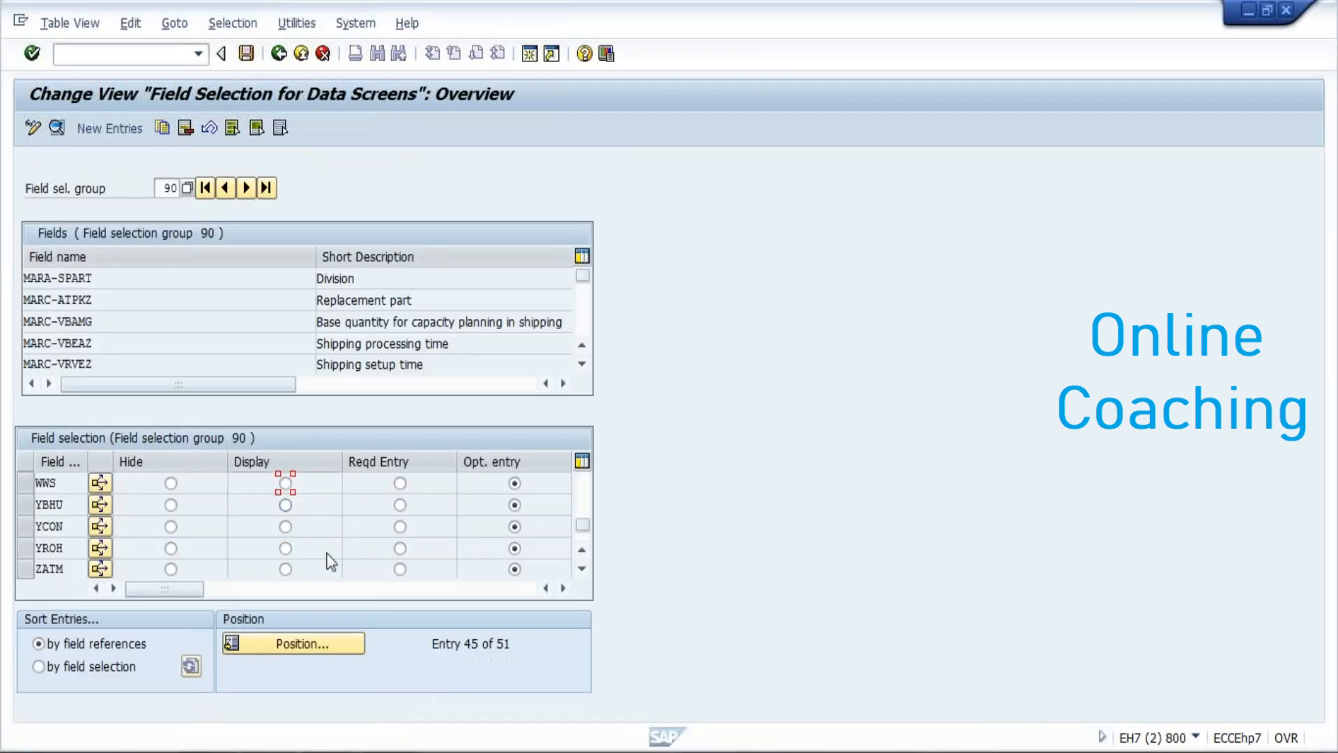
key(F3)
click(306, 605)
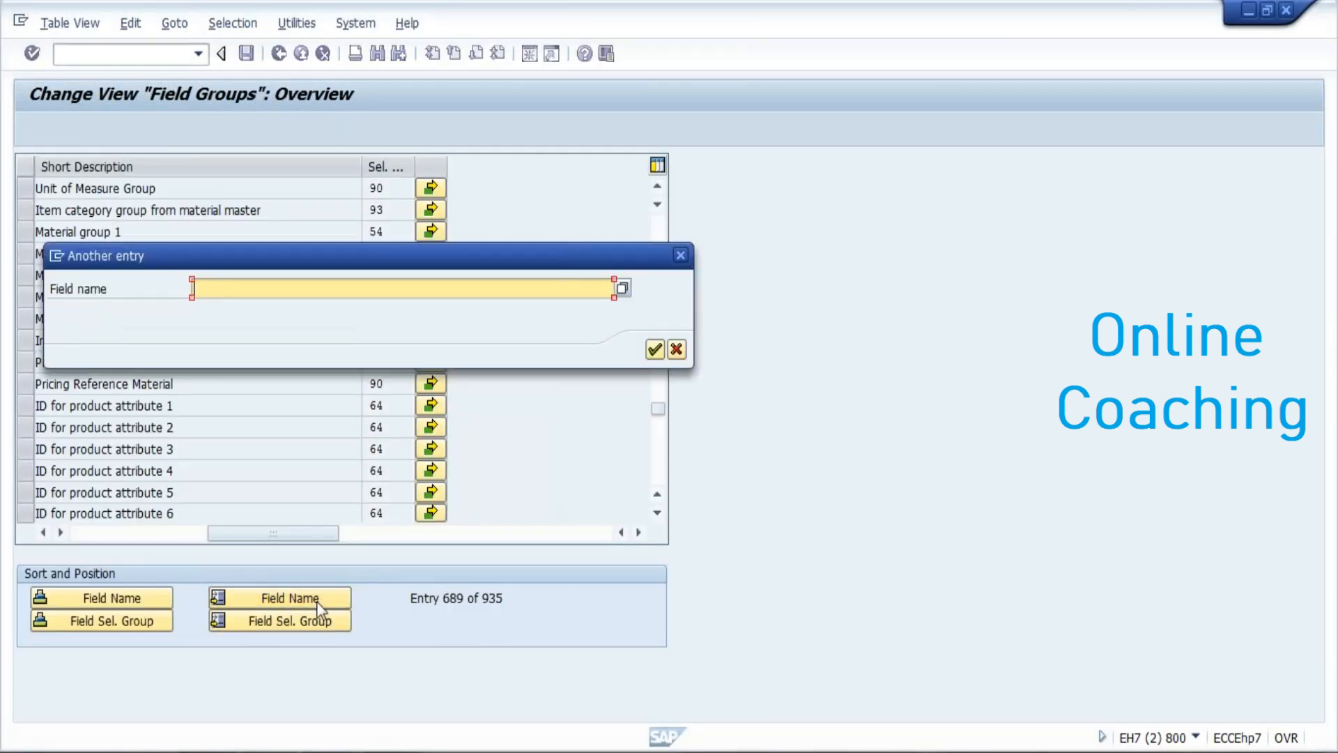
key(ctrl+v)
key(Return)
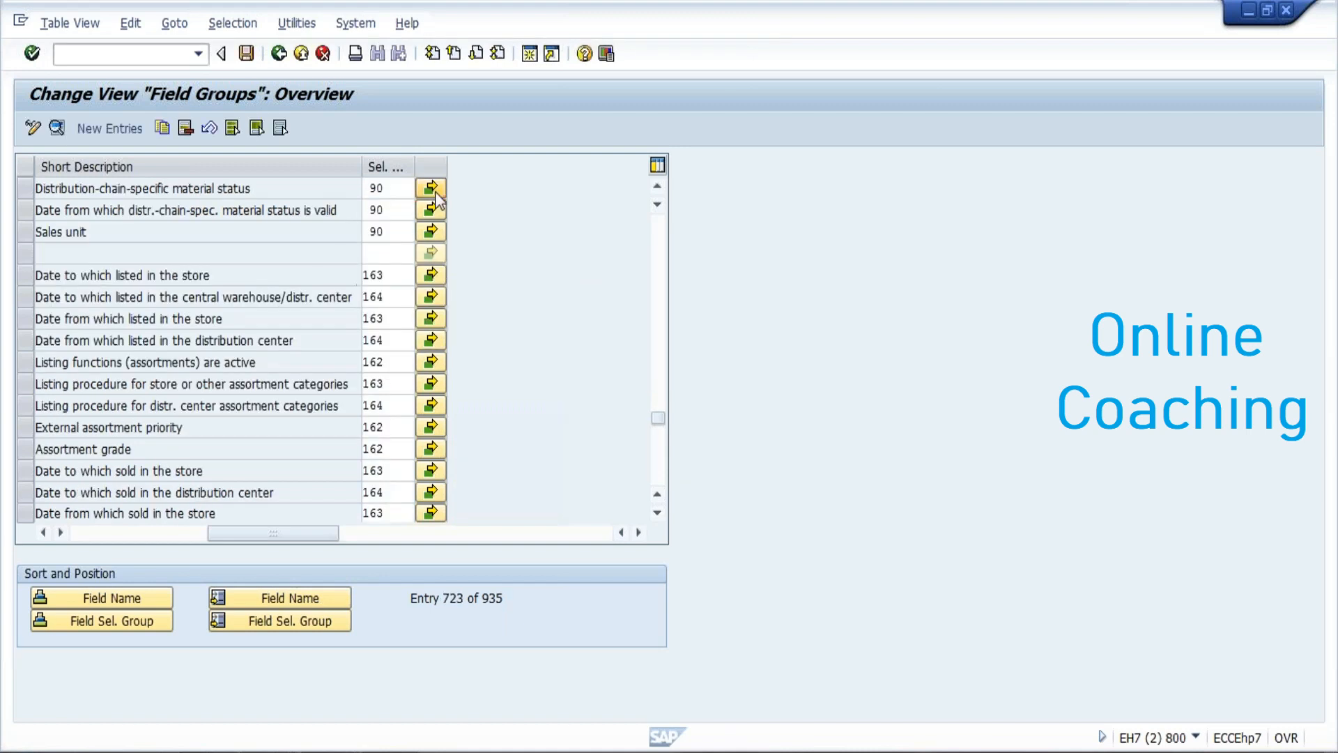
click(436, 192)
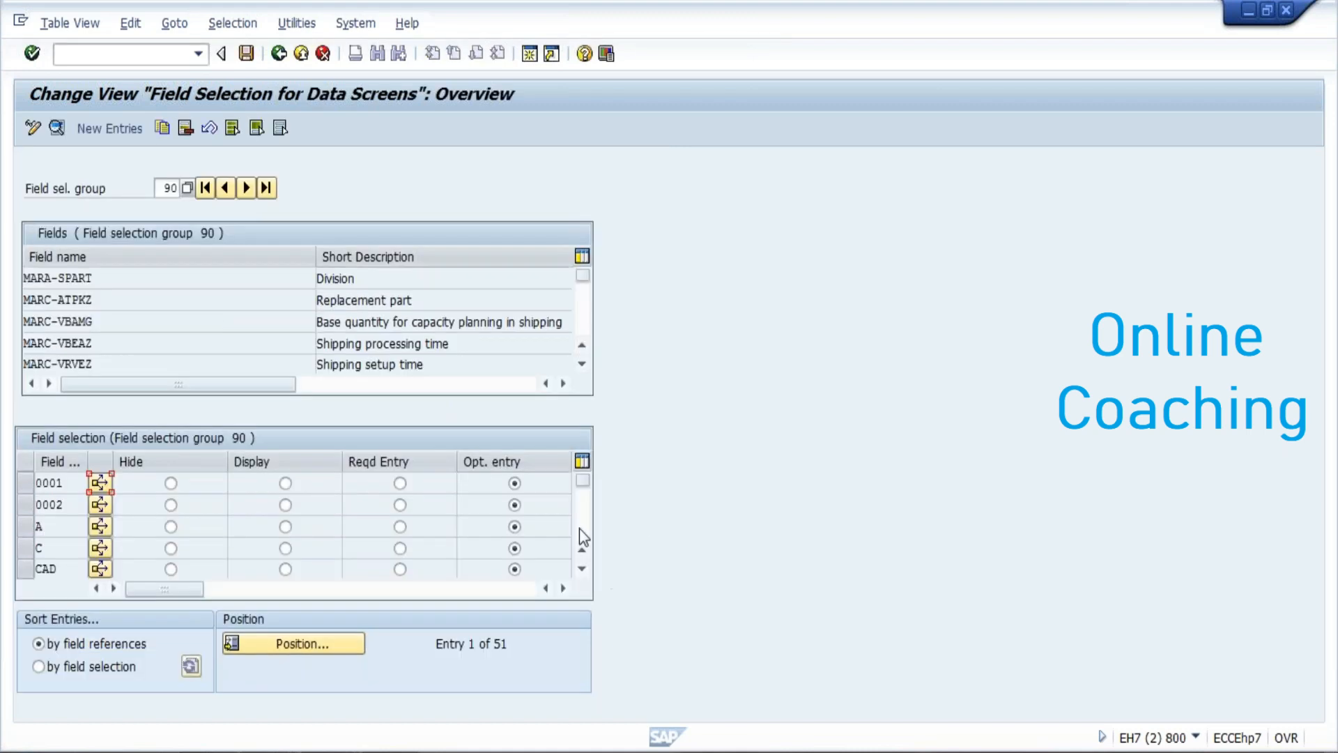
scroll(582, 537, down, 5)
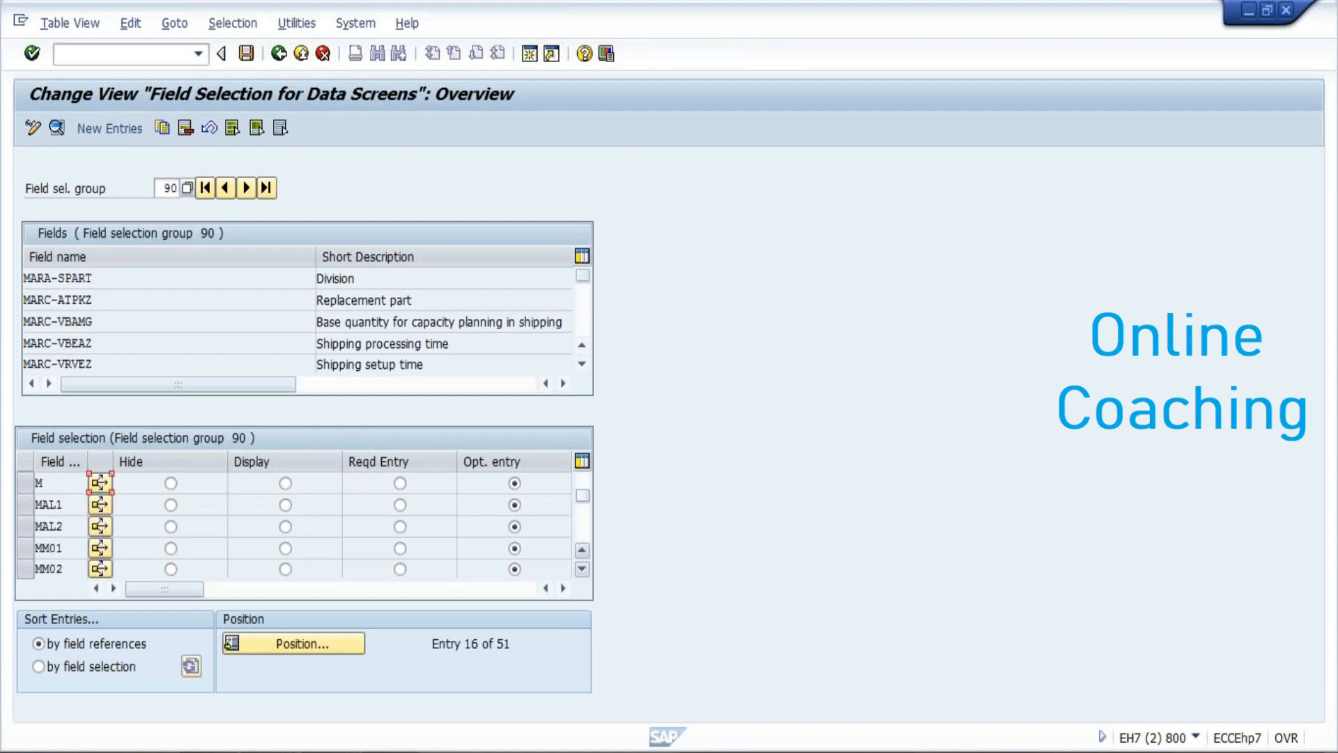
scroll(582, 537, down, 2)
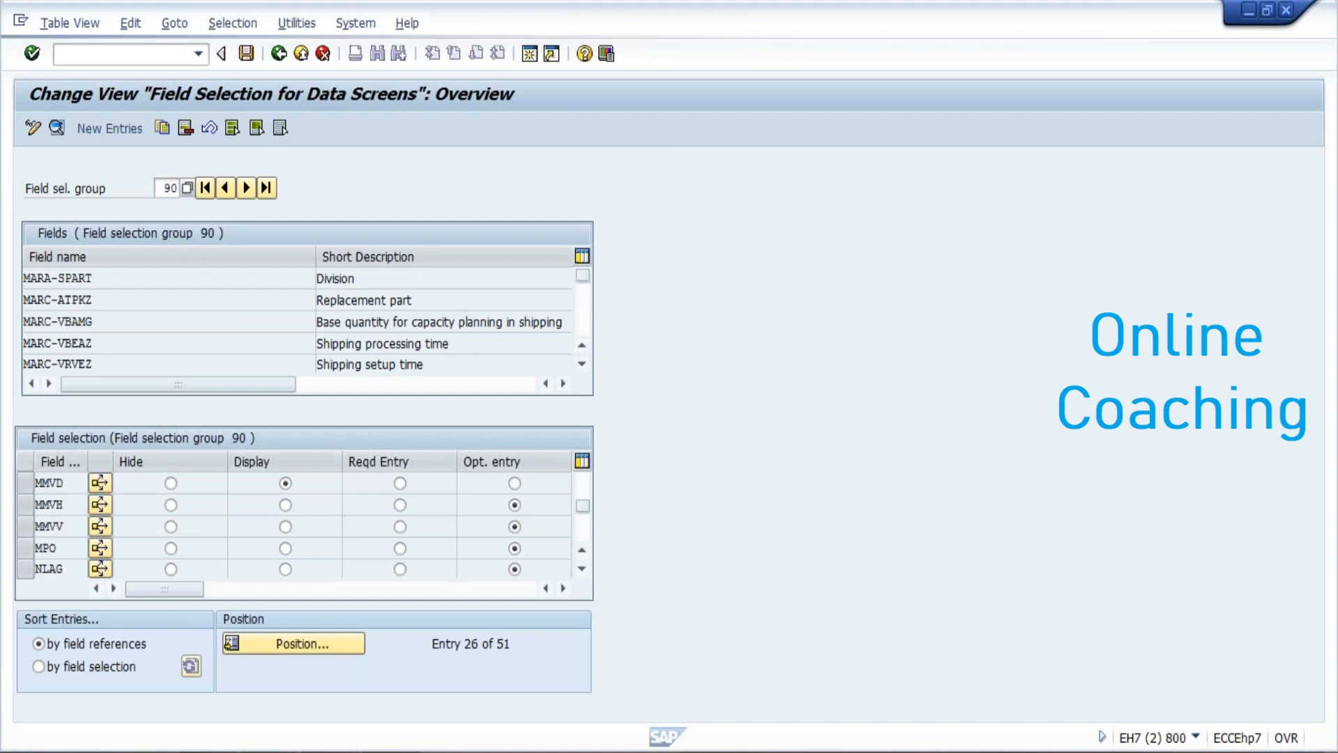
scroll(581, 533, down, 5)
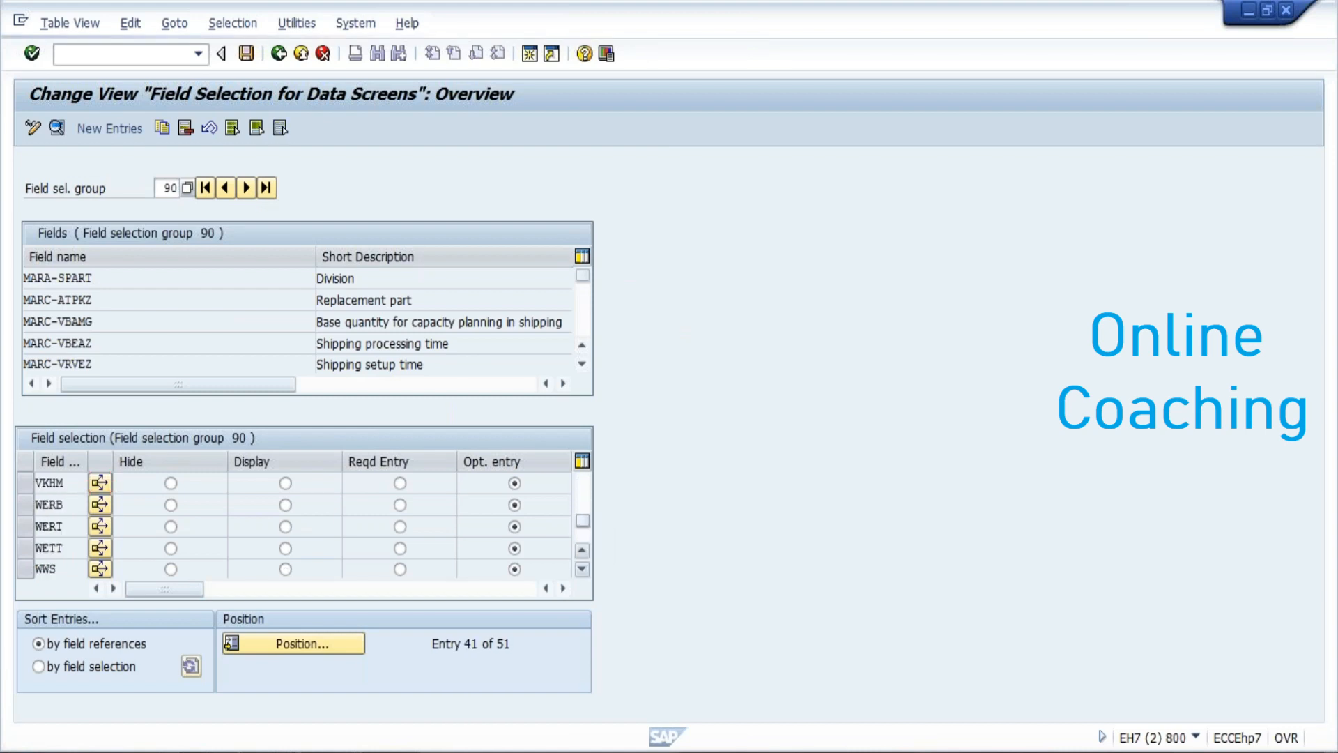
scroll(581, 533, down, 2)
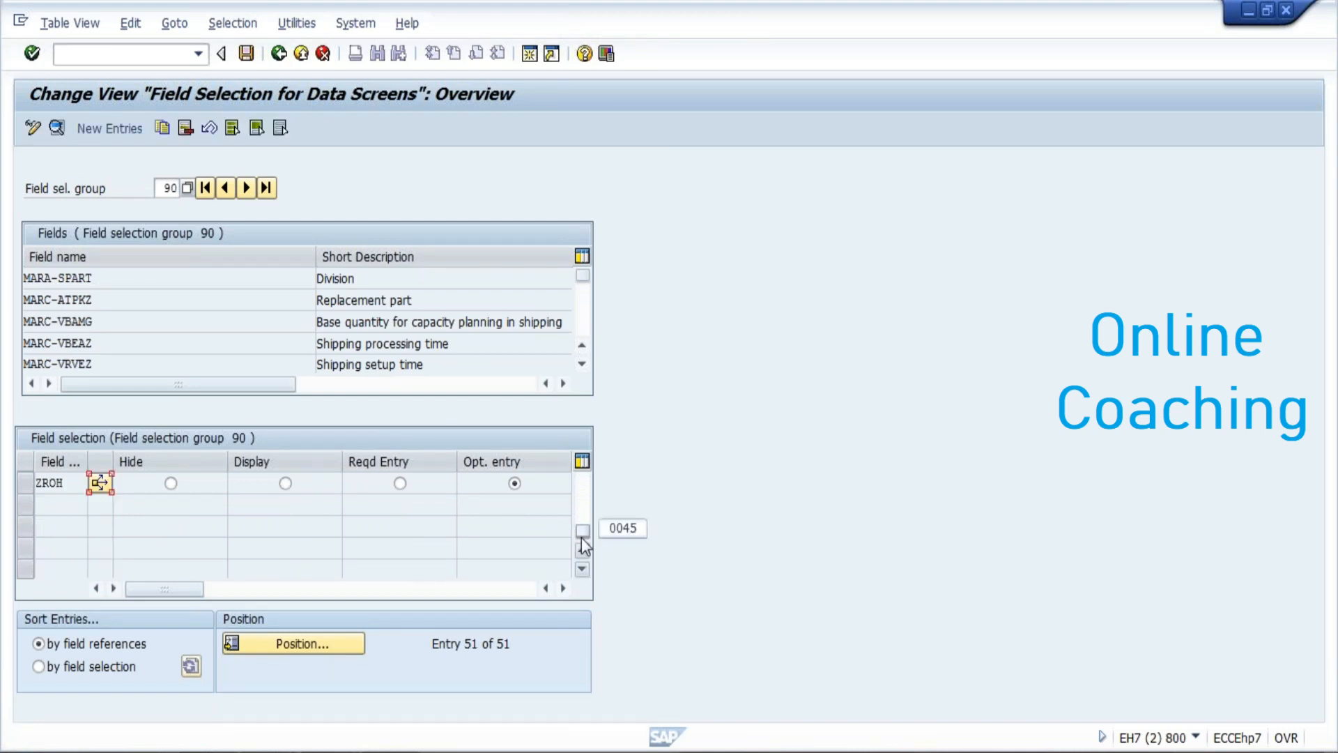
- Return to the Create Material session and replace the status field's technical information with that of Min.order qty, copying screen field MVKE-AUMNG
click(279, 751)
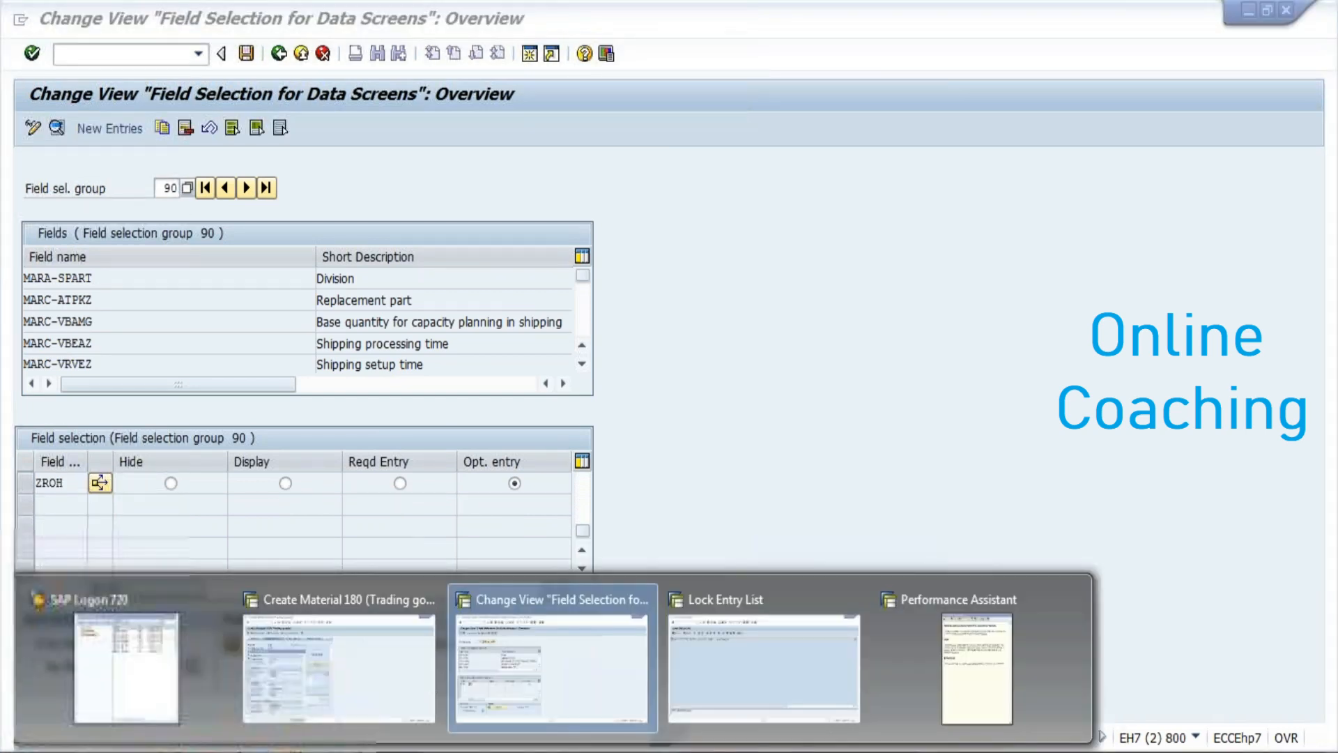
click(283, 718)
click(417, 734)
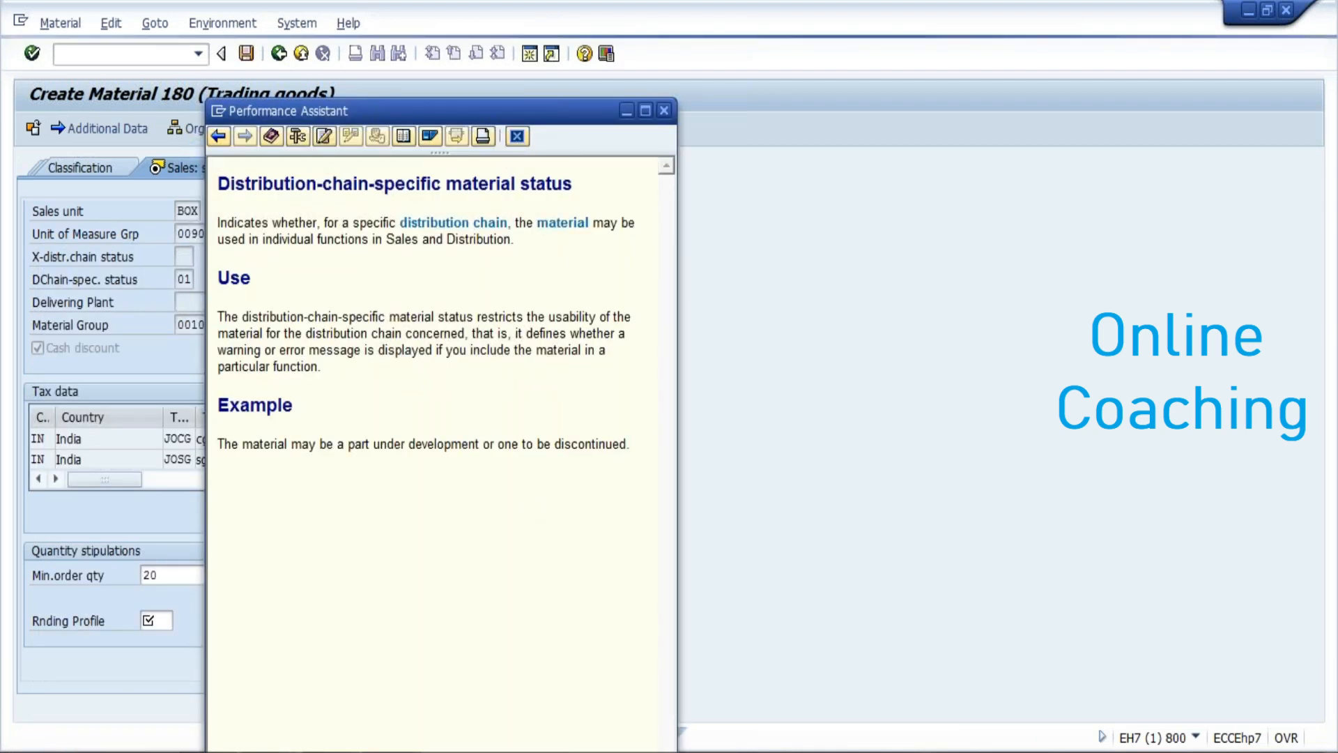
click(187, 610)
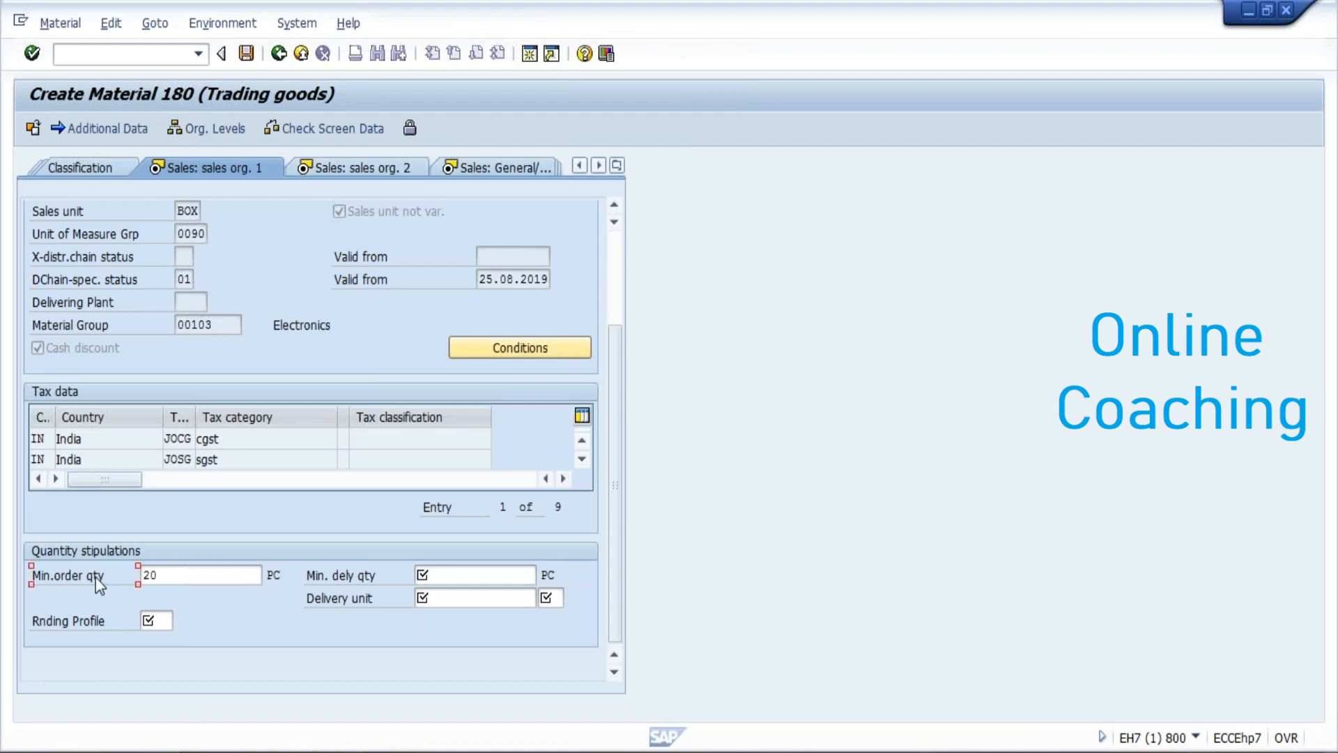
key(F1)
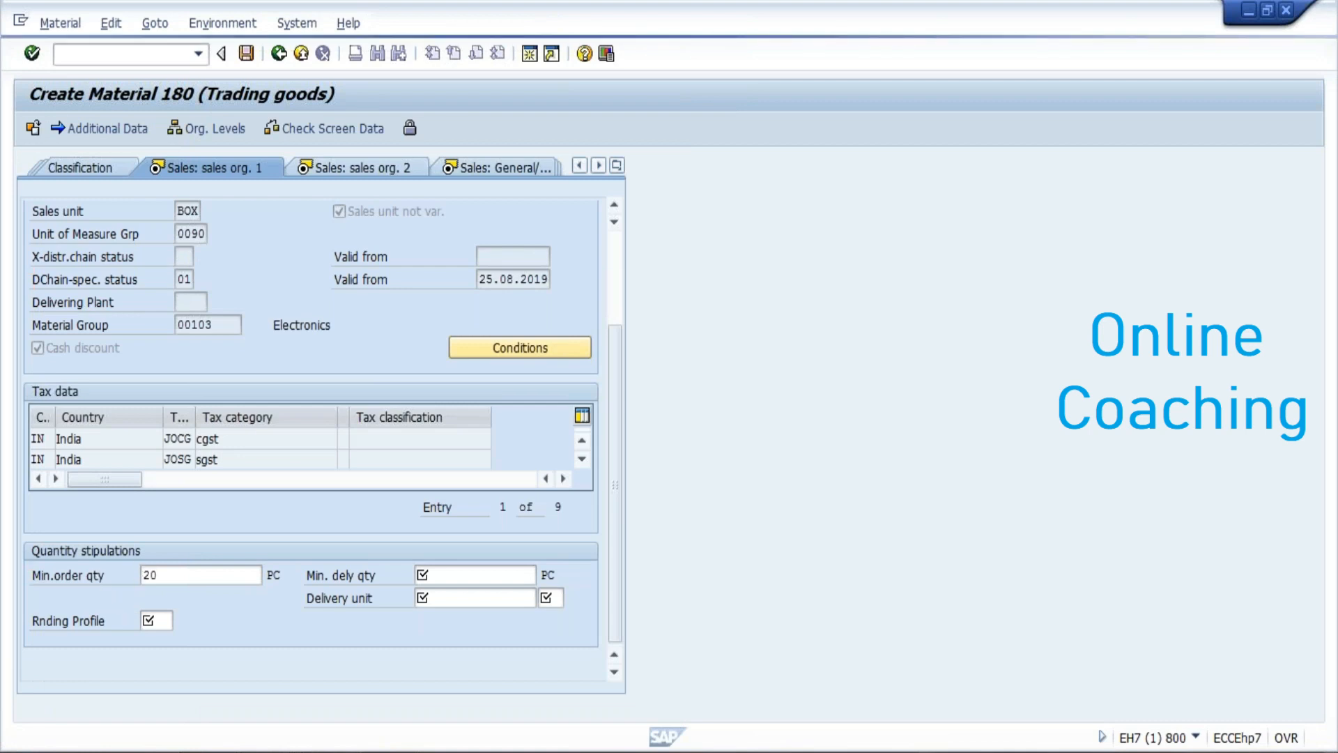
click(302, 138)
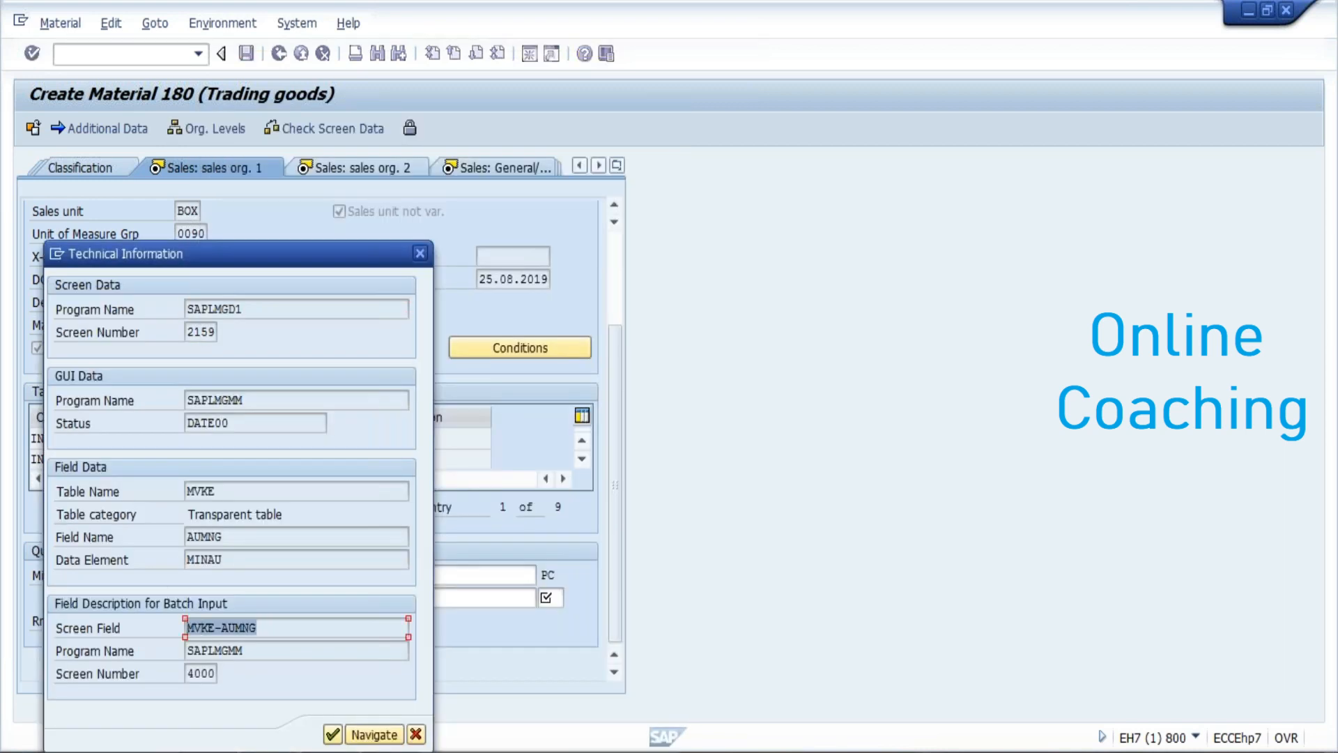
- Switch to the field selection session, locate MVKE-AUMNG in the field groups overview, and open its field selection
click(319, 749)
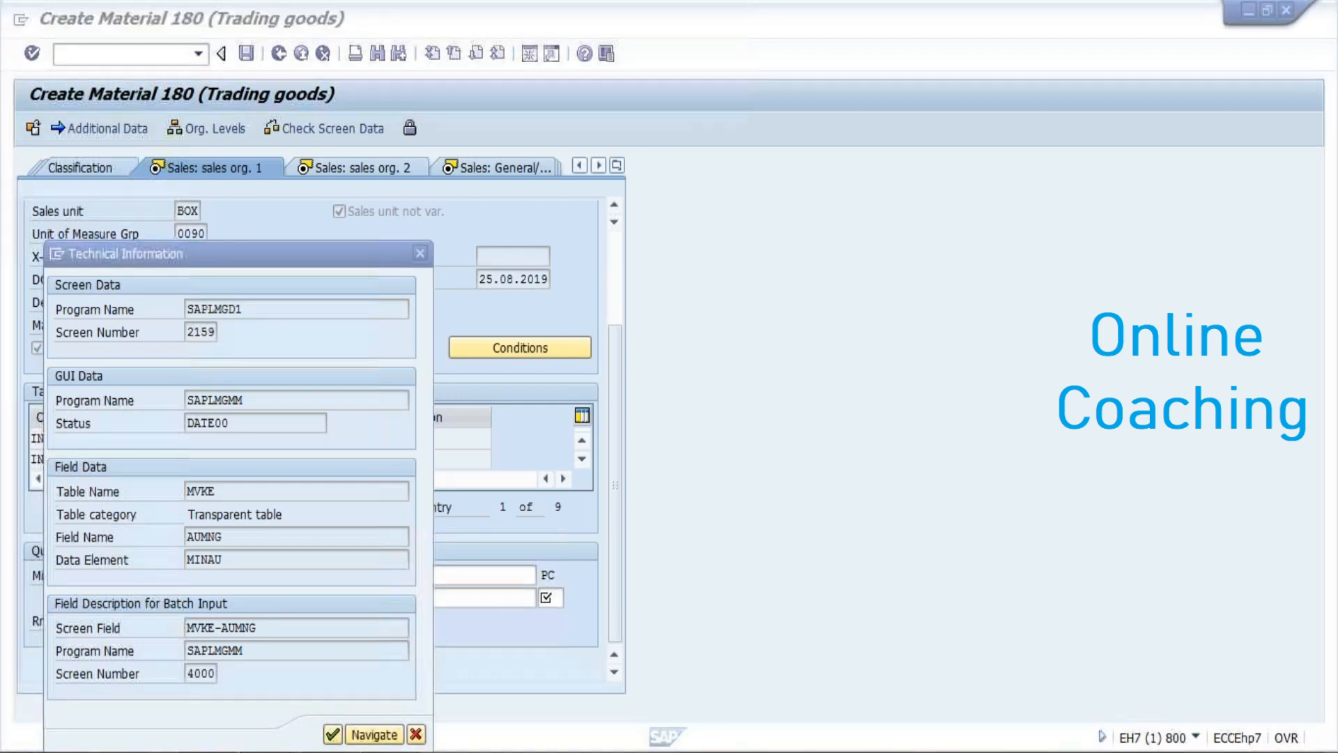
click(516, 666)
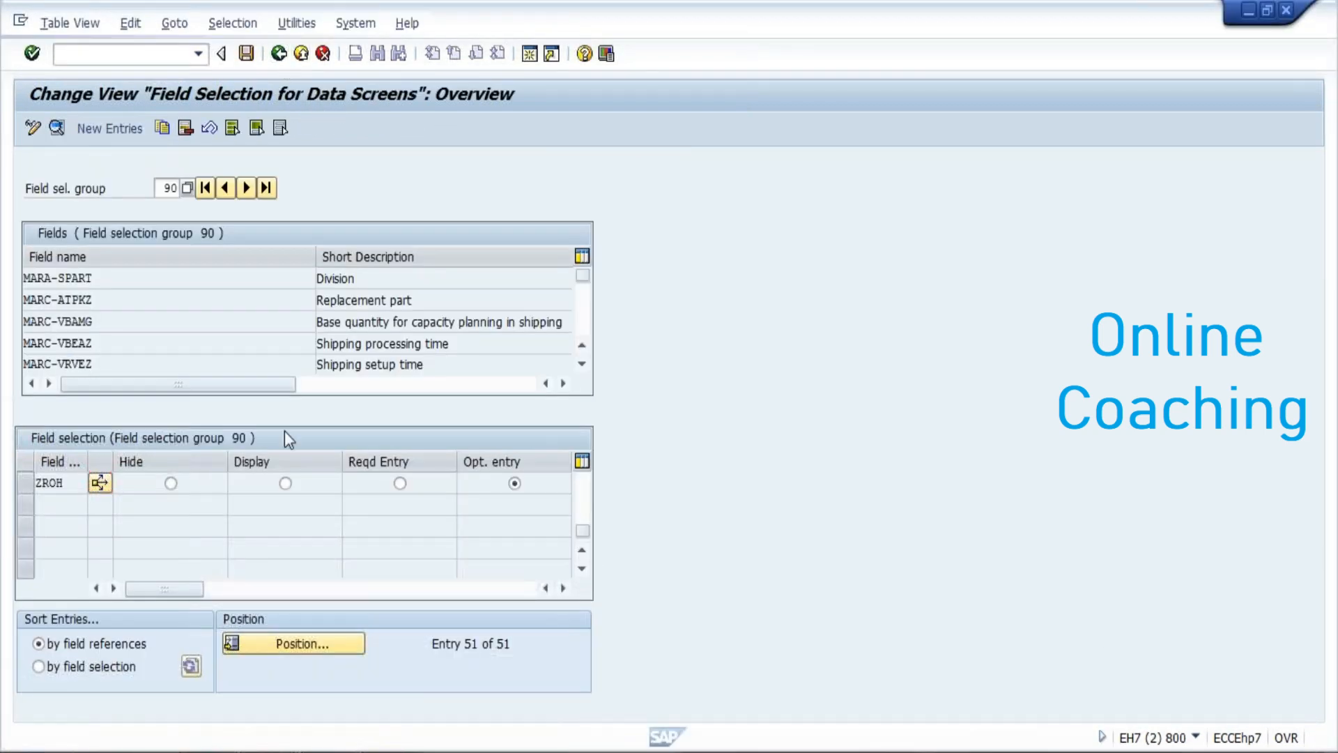
click(278, 53)
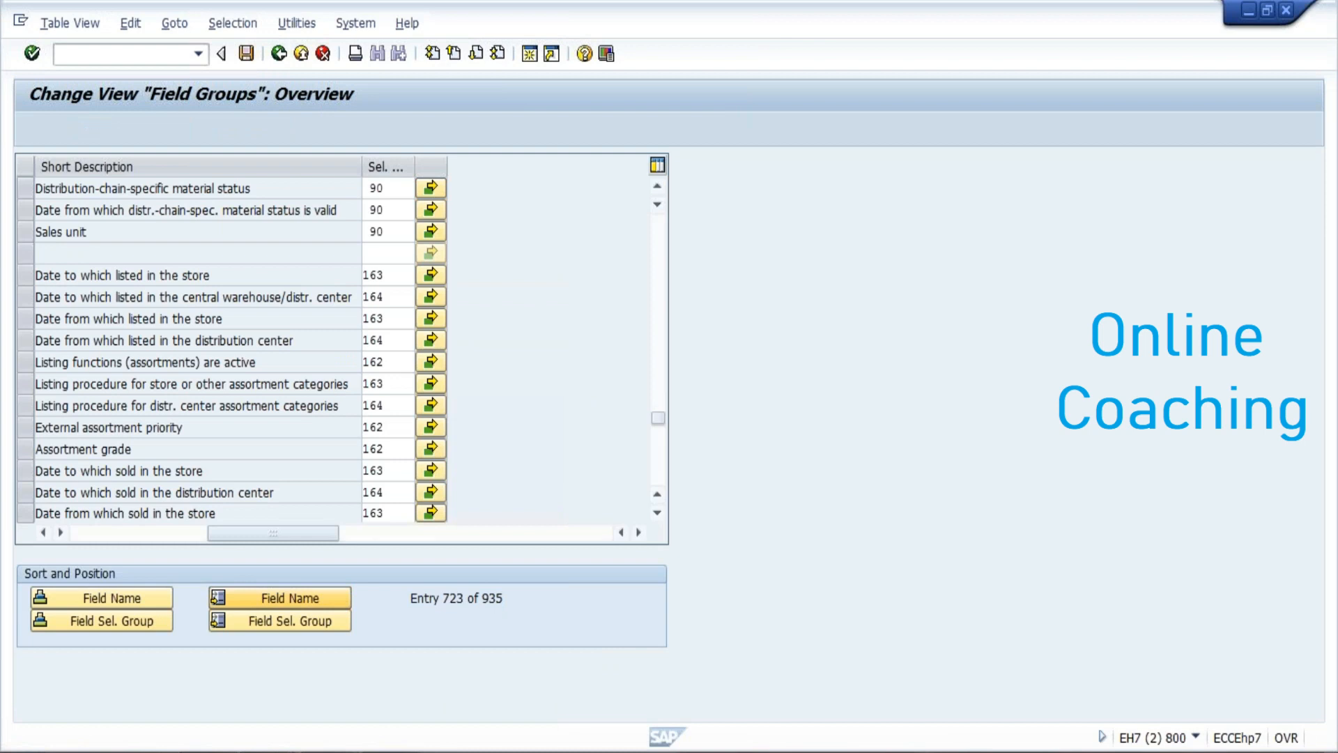
click(311, 603)
key(Return)
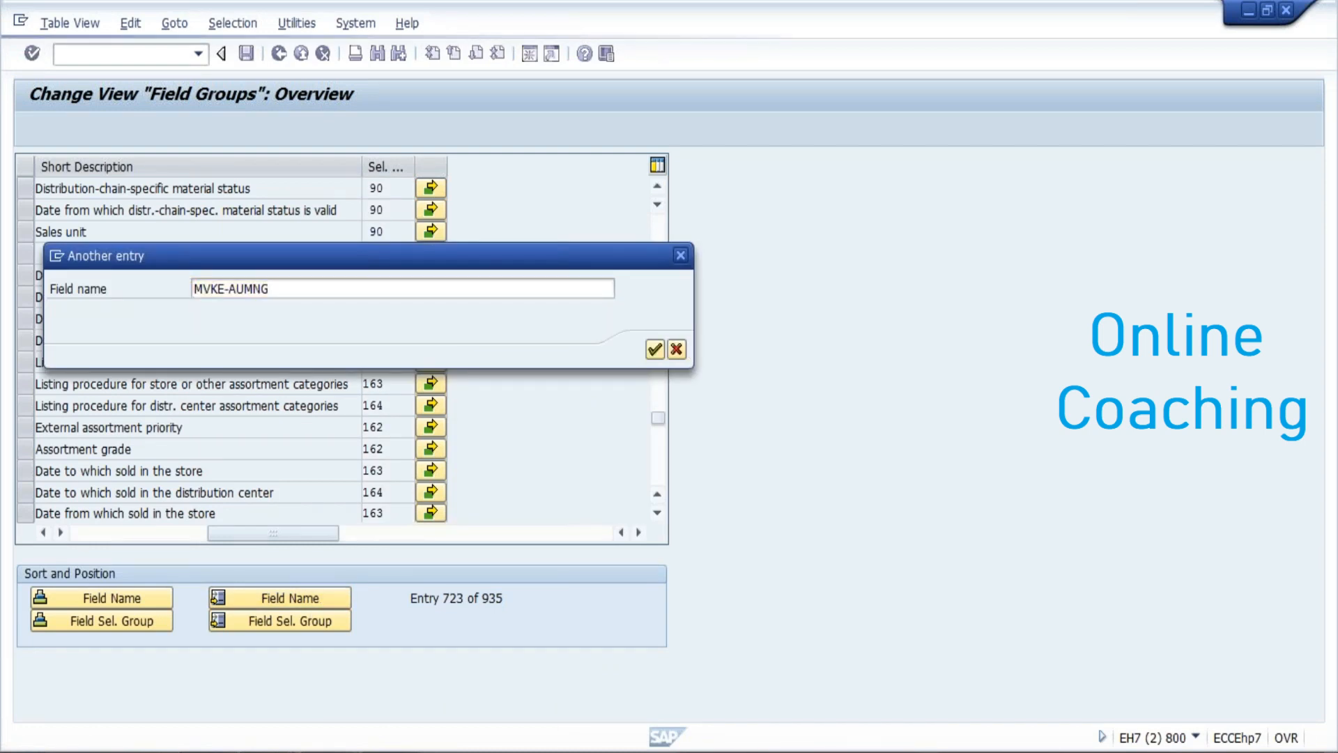
click(432, 188)
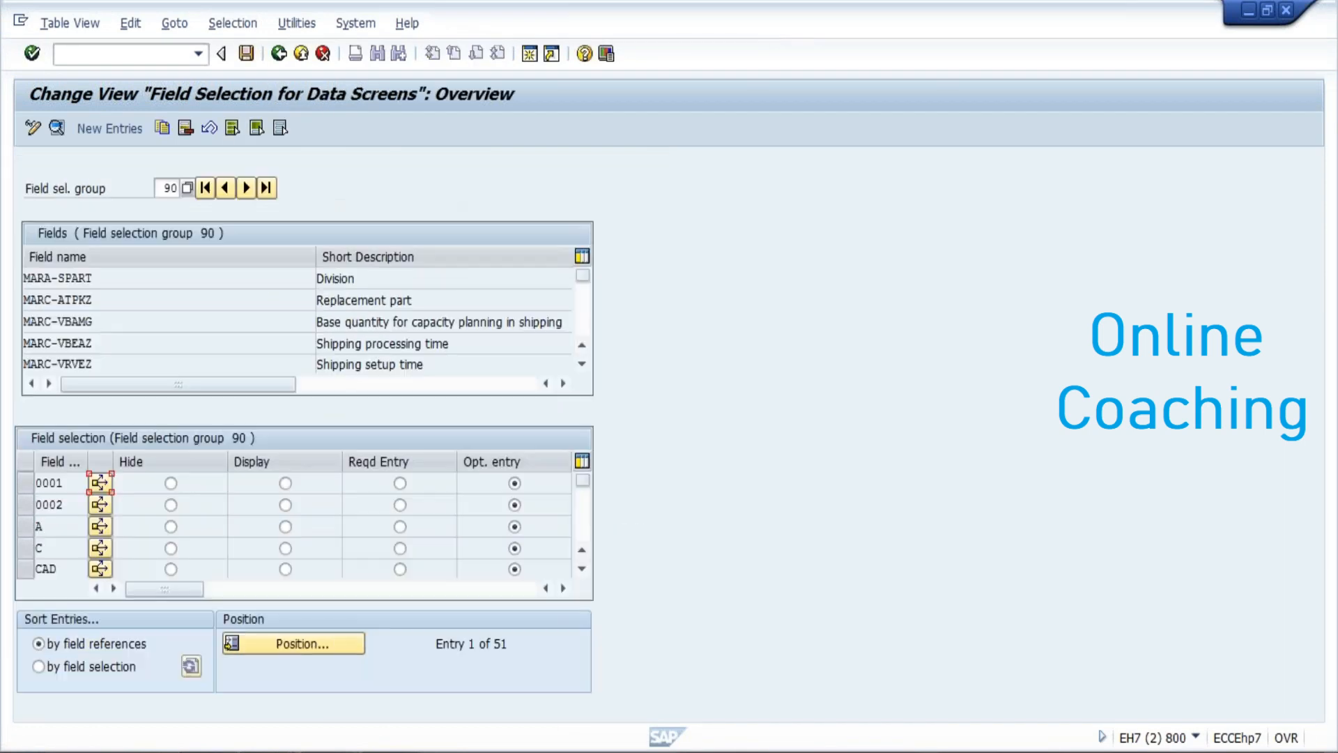
- Examine all field references in field selection group 90 for required entries on the minimum order quantity, and return to the Create Material session
click(582, 527)
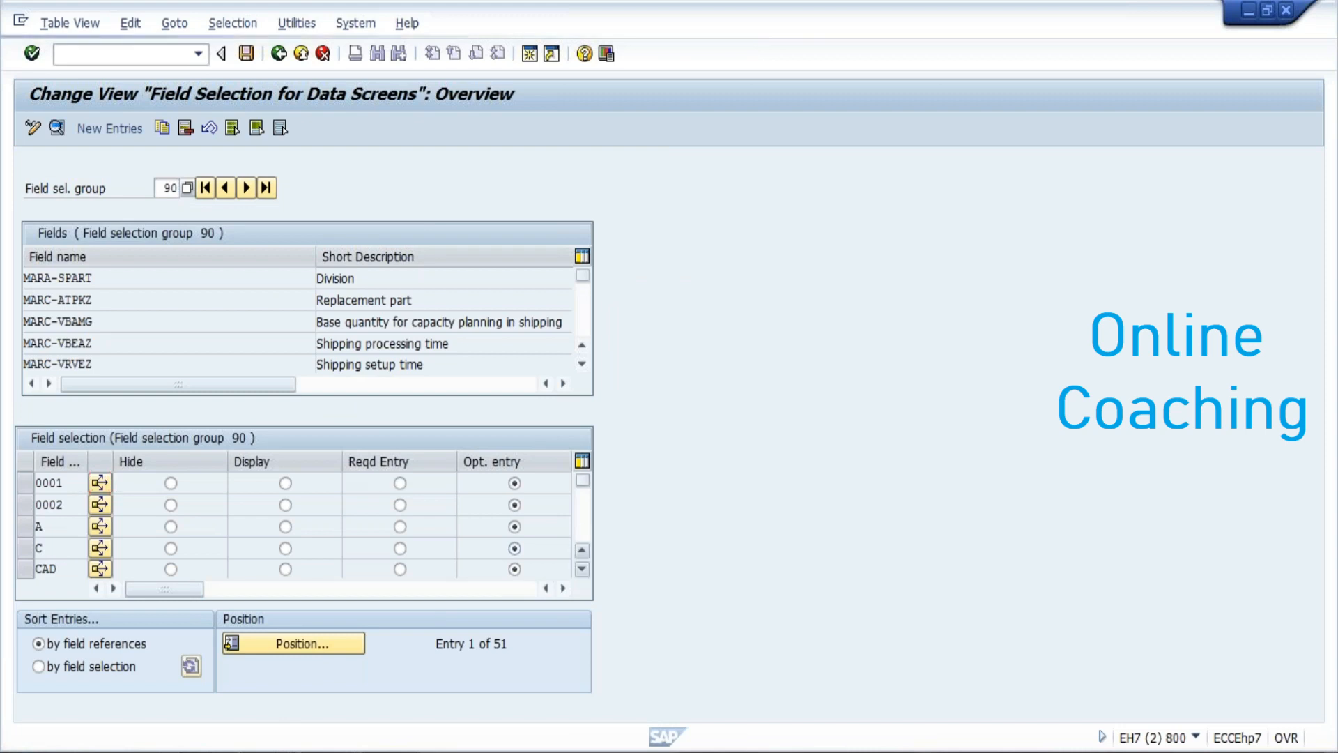
click(582, 527)
click(582, 527)
click(582, 527)
click(582, 527)
click(582, 527)
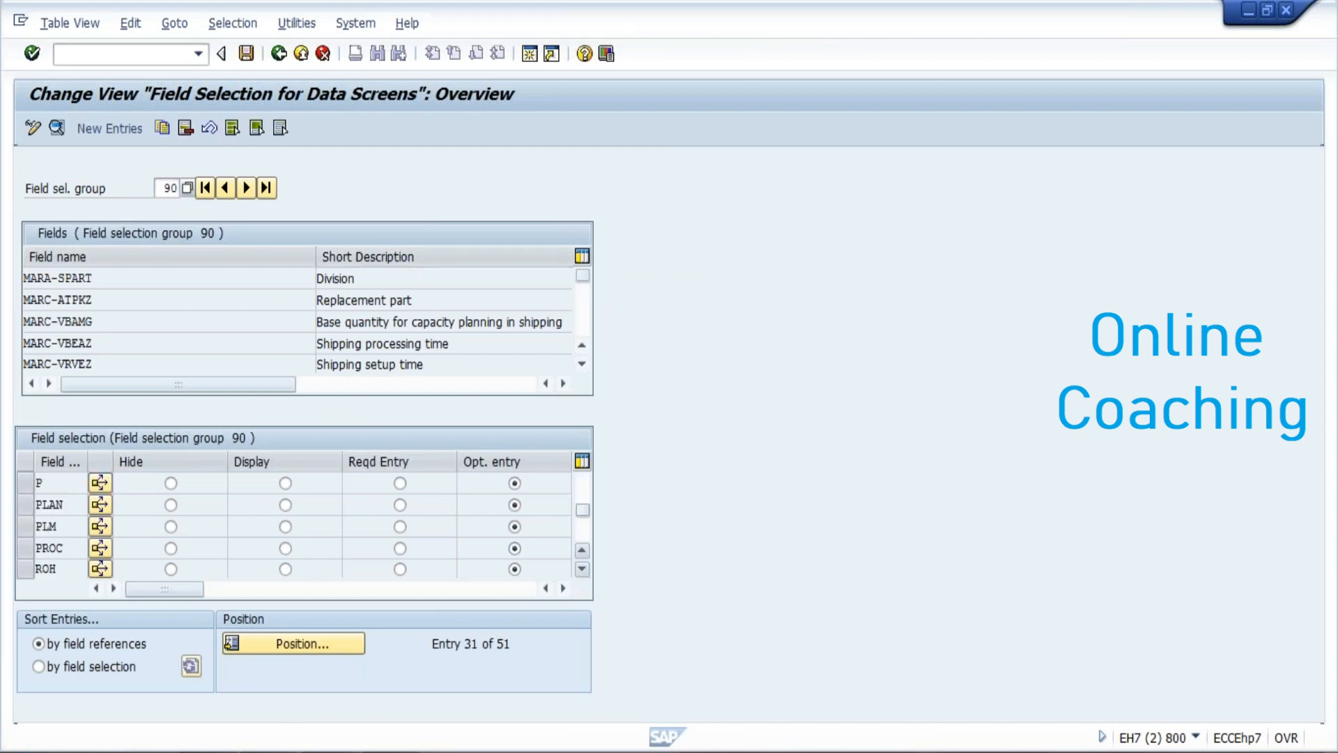
click(583, 529)
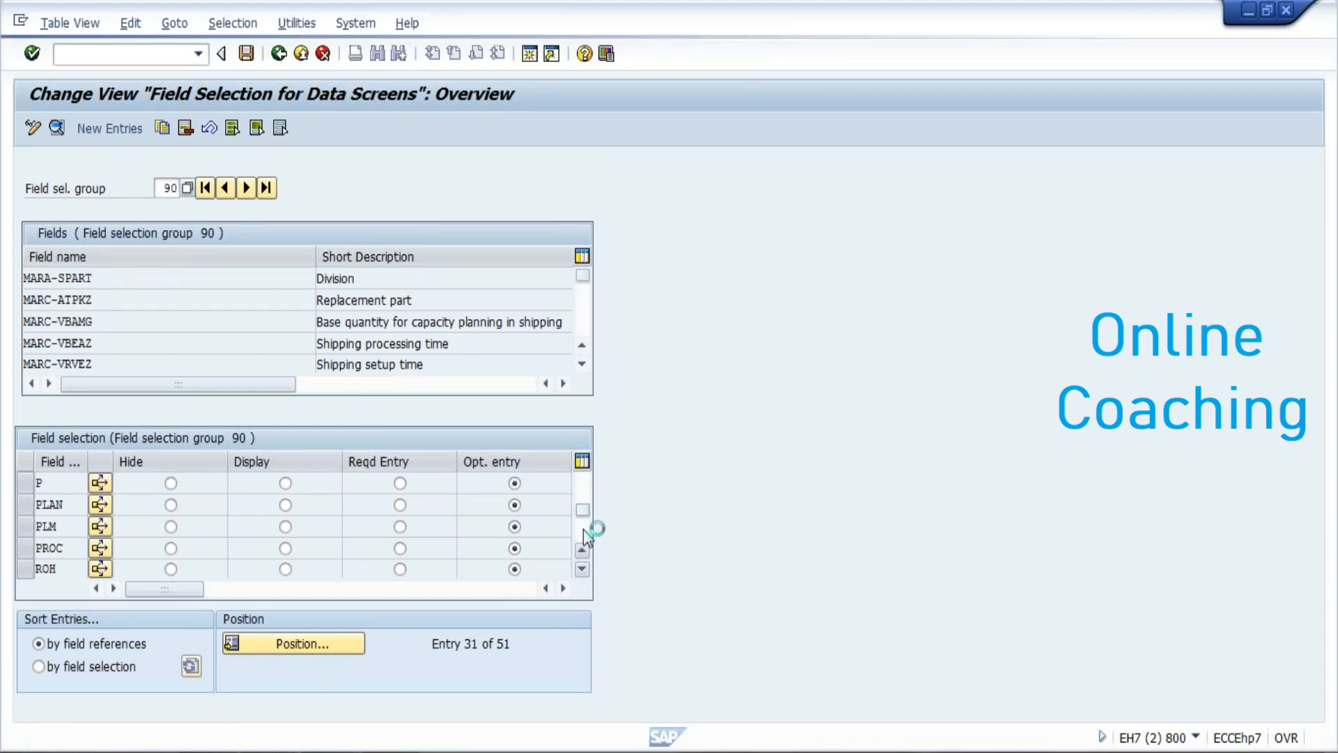
click(583, 529)
click(584, 493)
click(584, 493)
click(586, 527)
click(587, 530)
drag(583, 522, 585, 541)
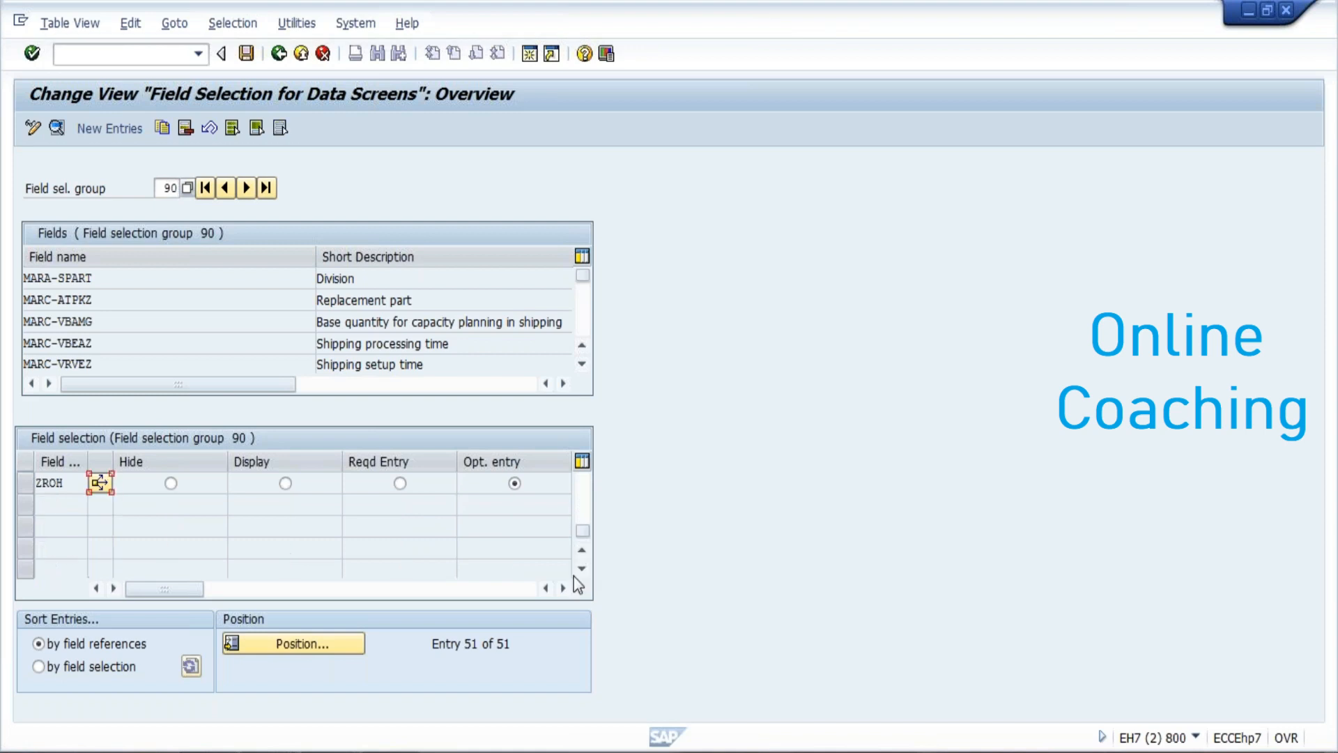
click(587, 499)
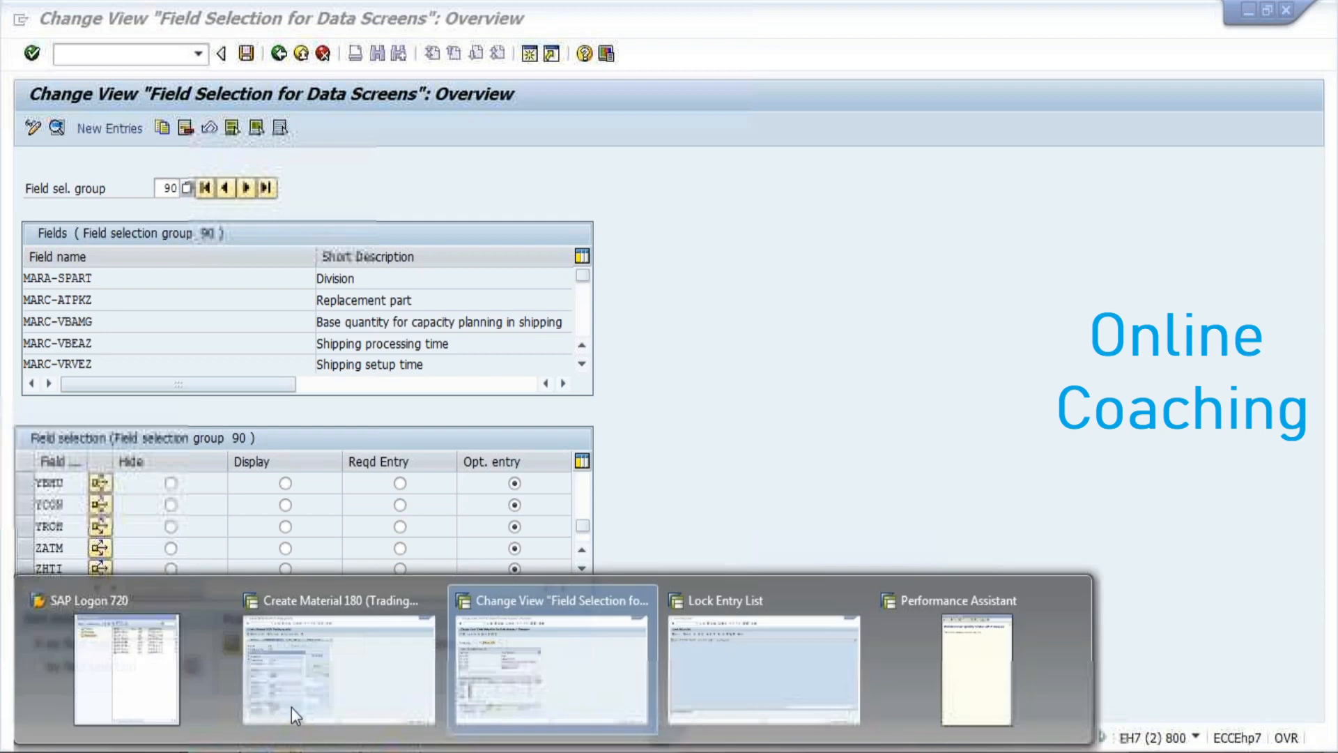
click(333, 675)
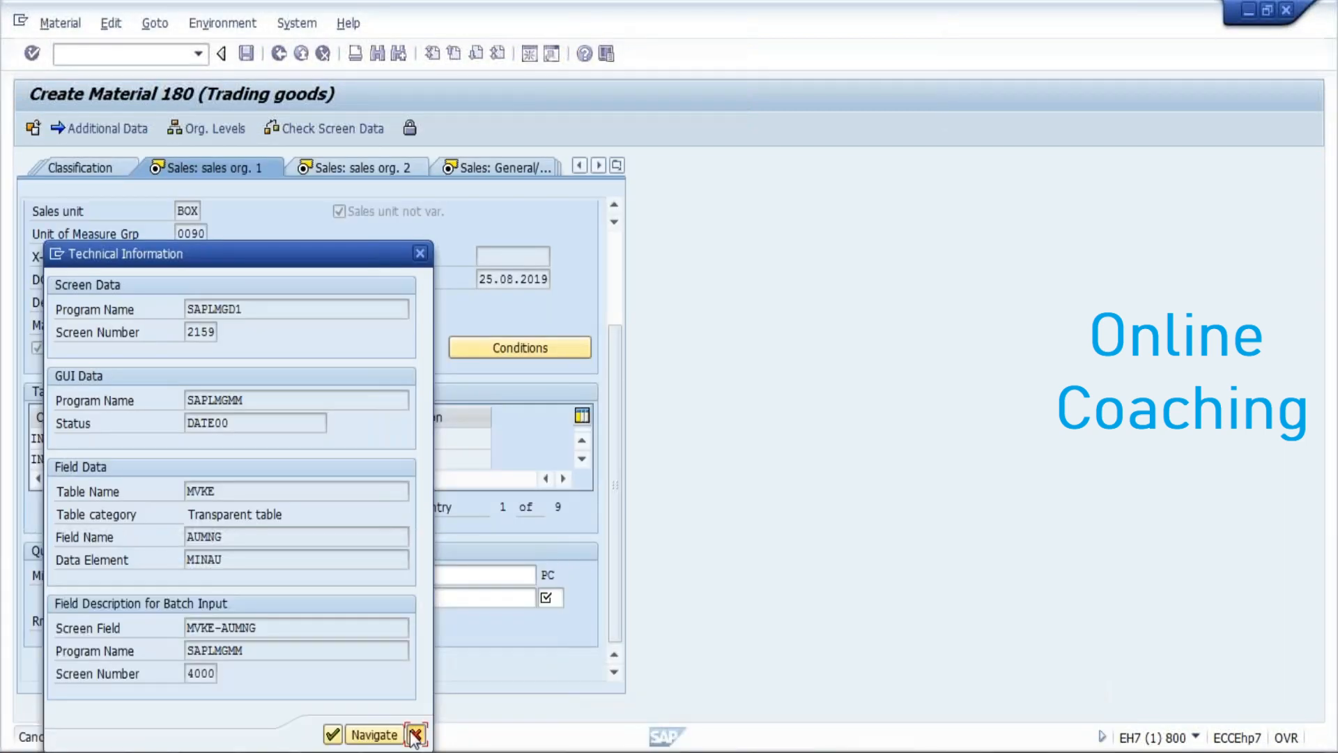
- Close the minimum order quantity field help and restart the material creation transaction from its initial screen
key(Escape)
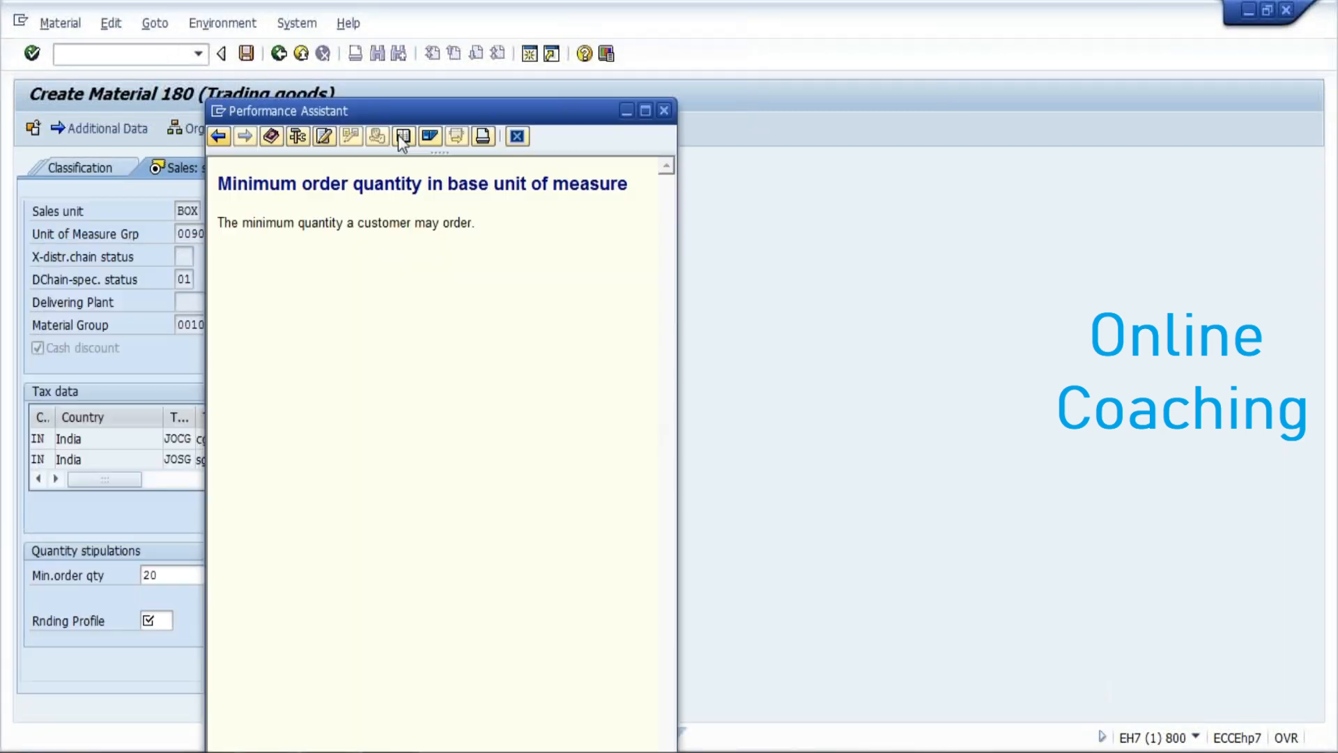
click(517, 137)
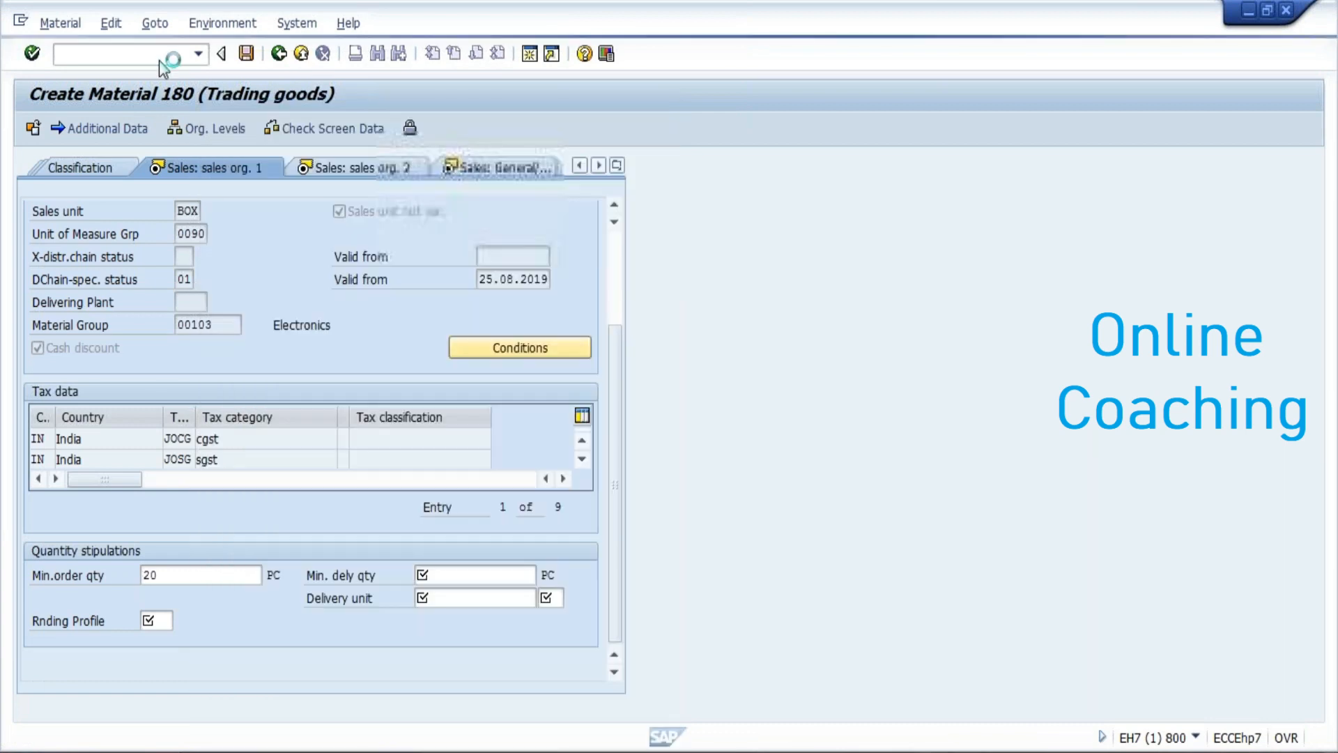
text(/NMM02)
key(Return)
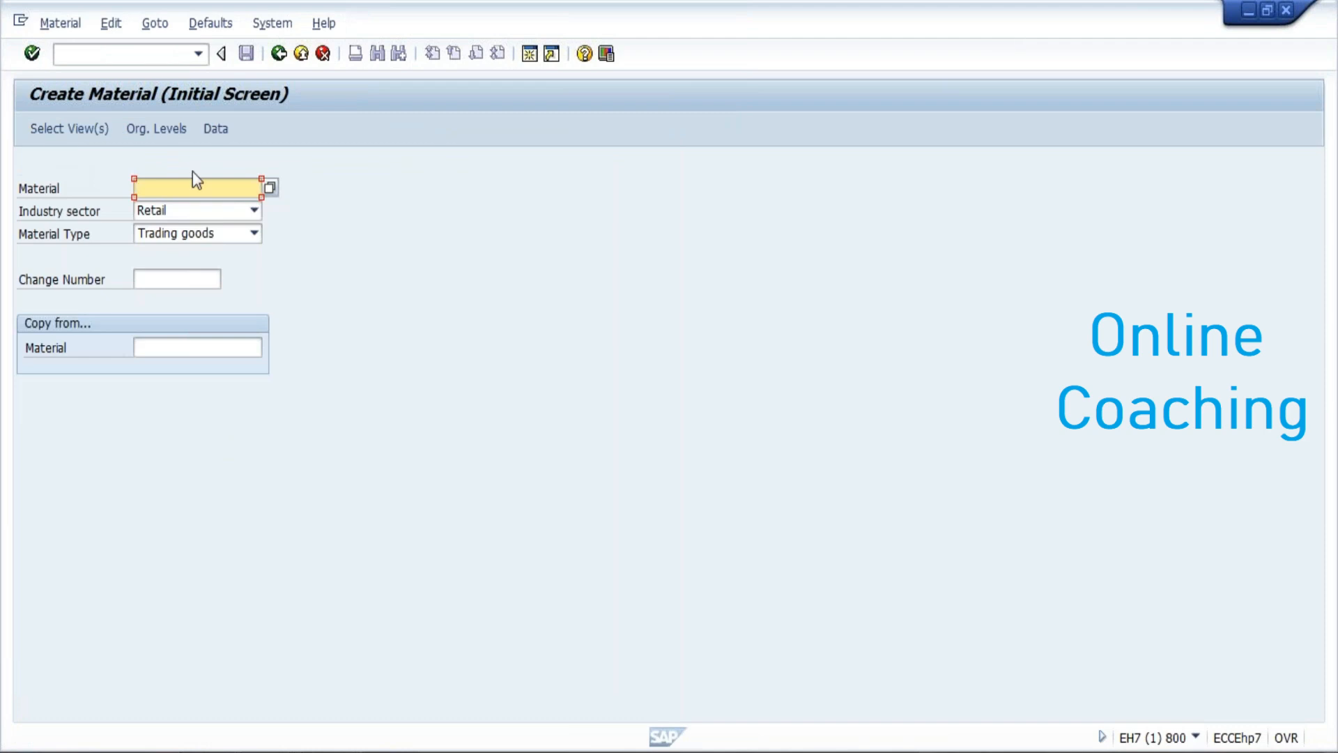
- For a new Retail trading-goods material, select the Basic Data 1, Sales Org. Data 1 and 2, Sales: General/Plant Data and Purchasing views
click(61, 128)
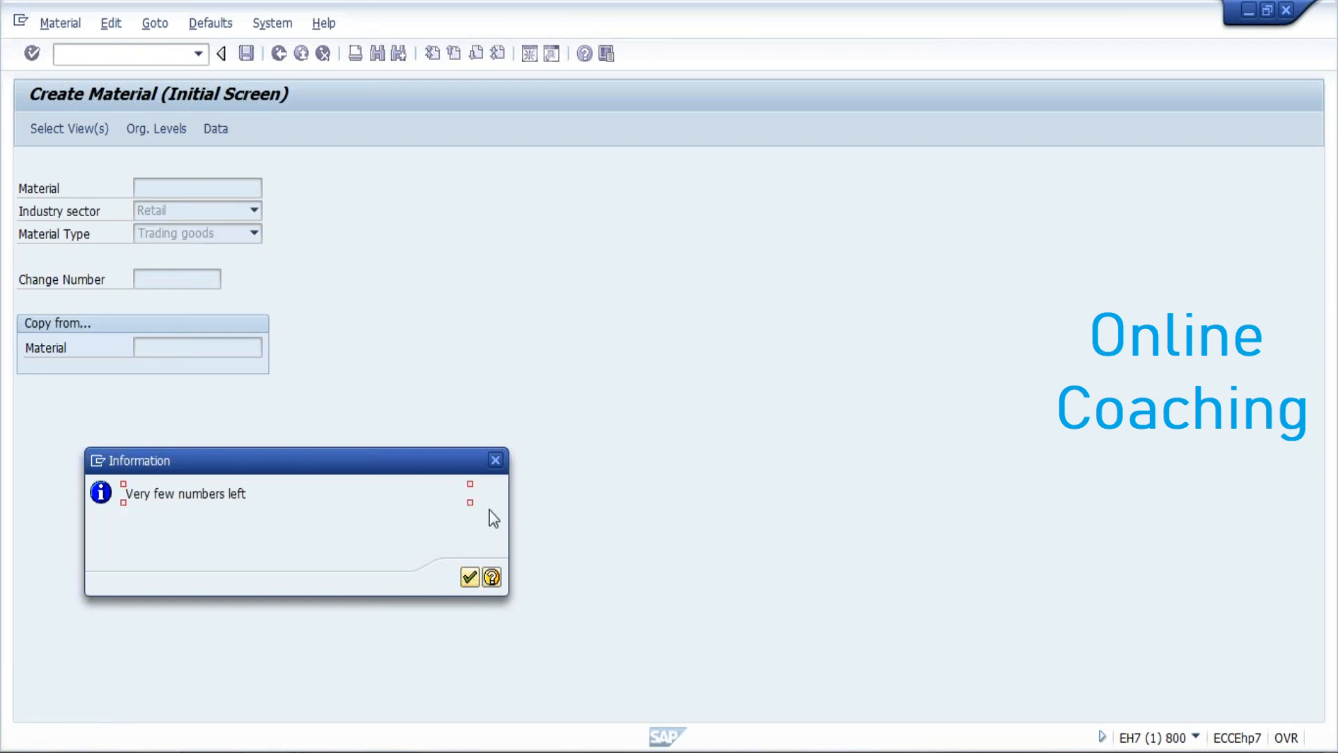
click(495, 460)
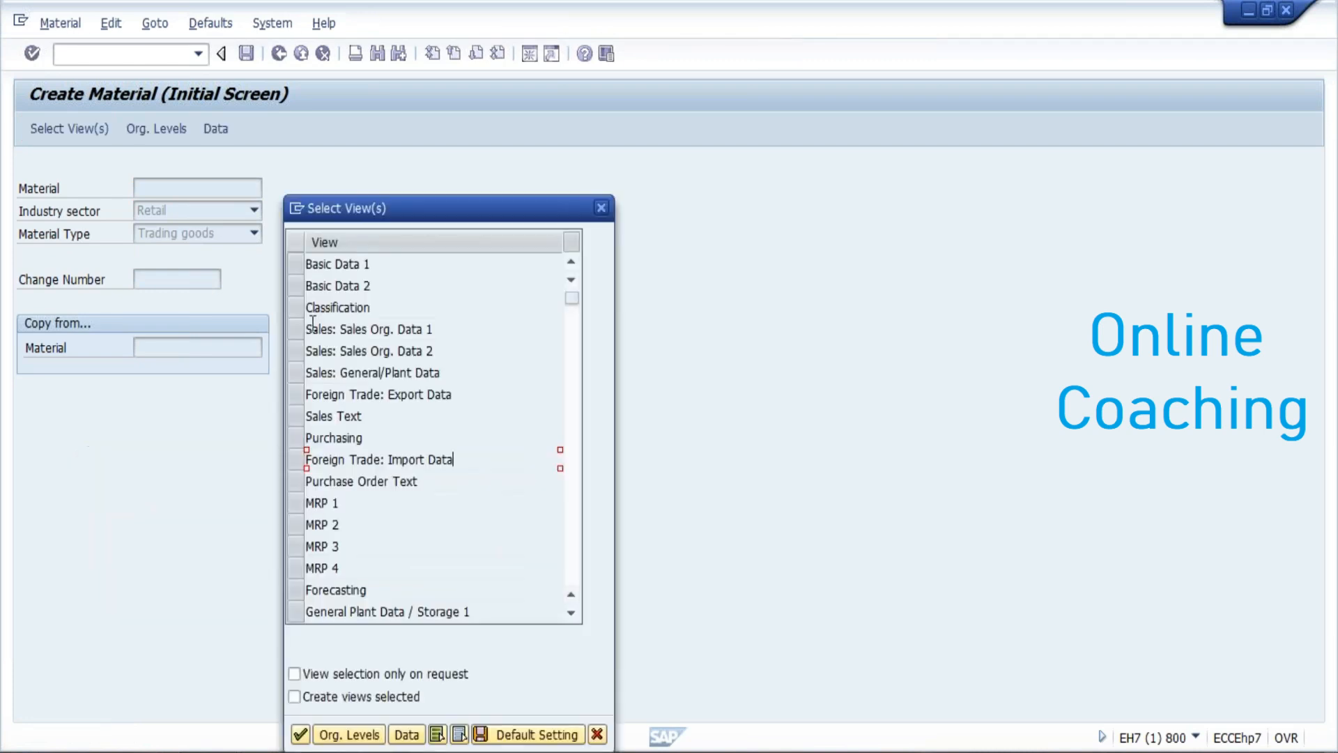
click(295, 264)
click(297, 330)
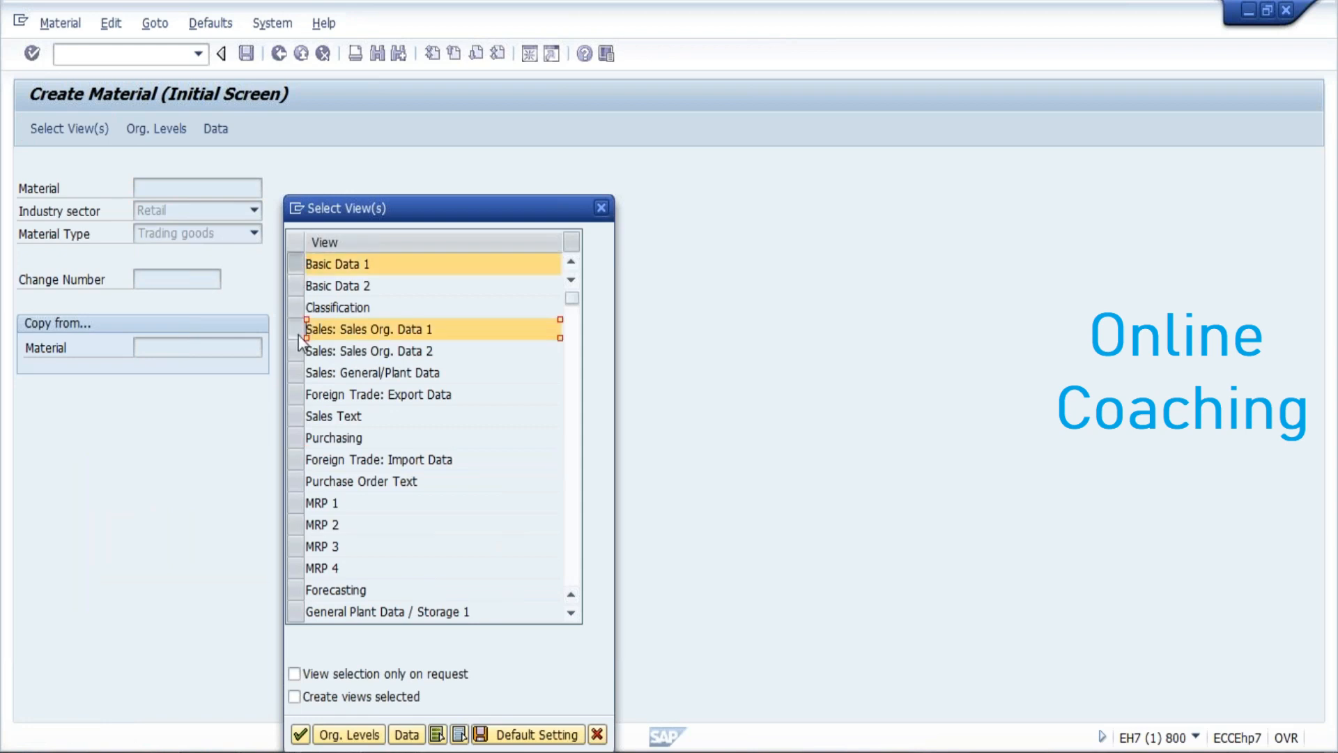
click(295, 350)
click(294, 437)
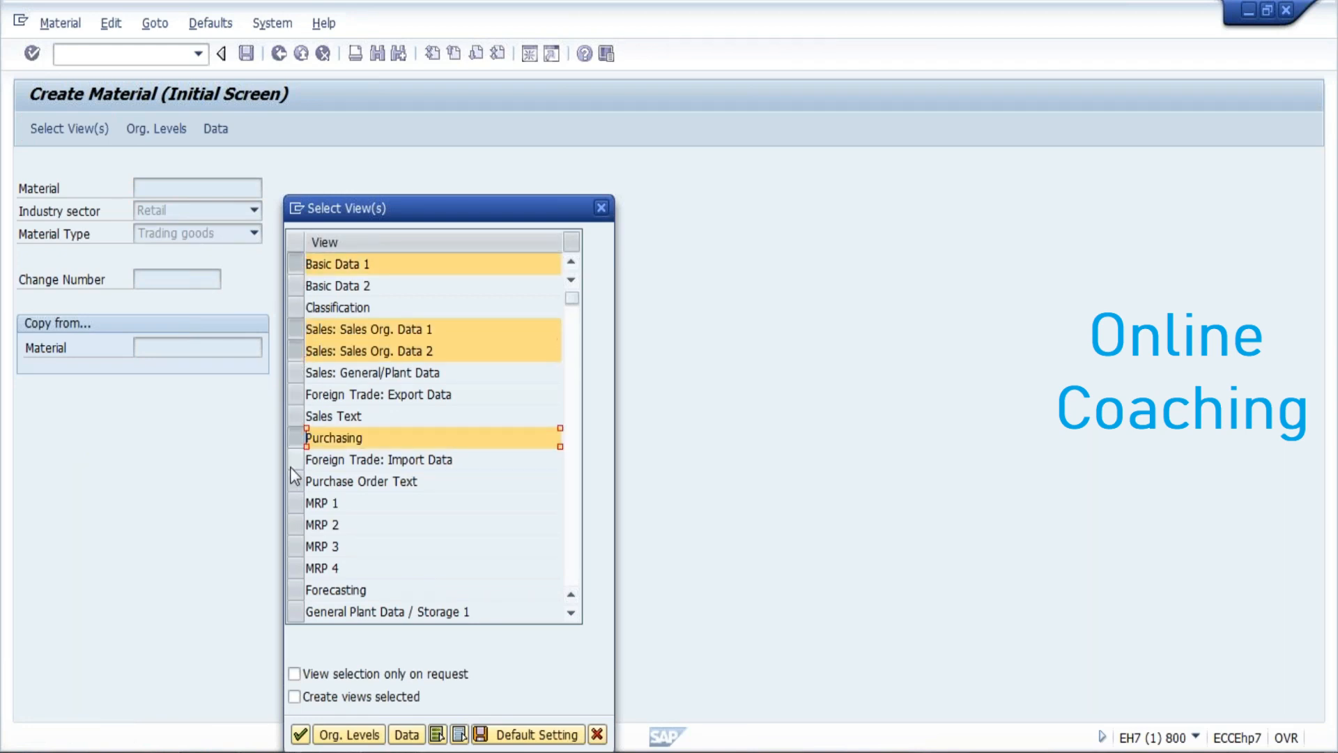
click(298, 374)
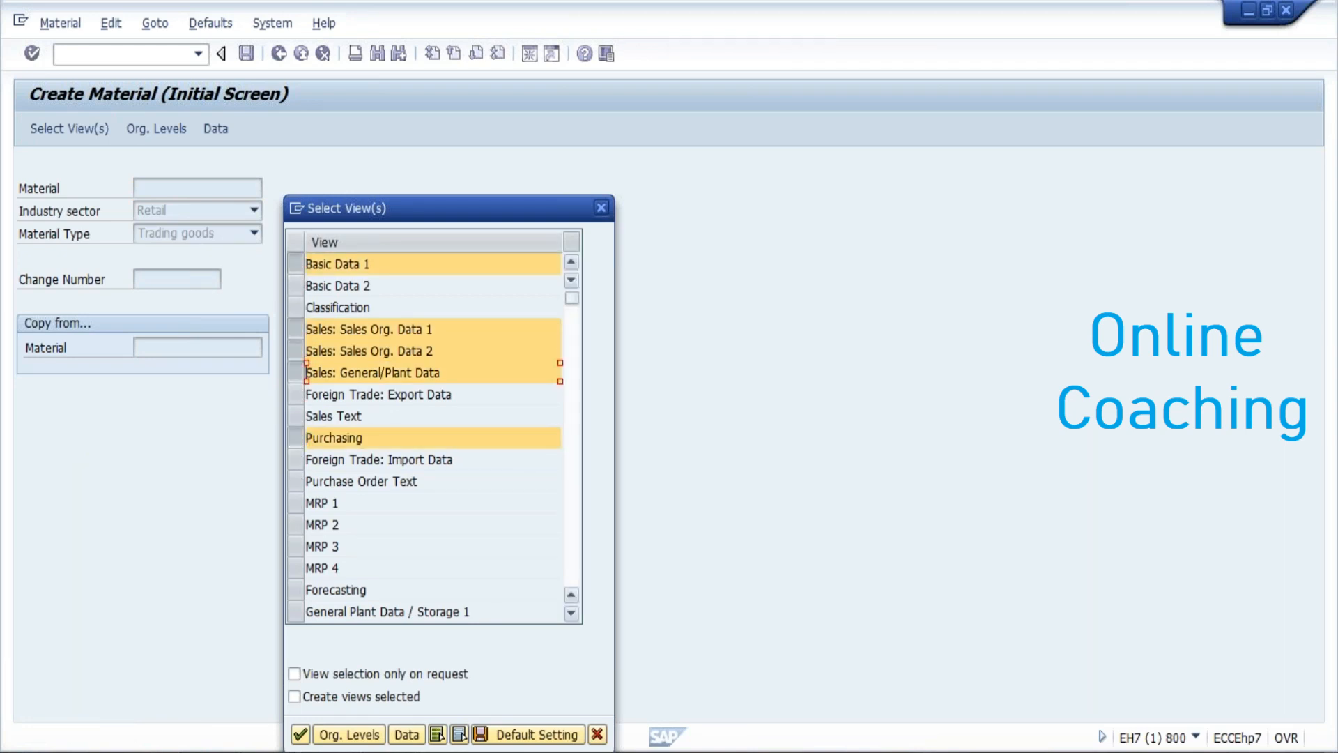
- Add the General Plant Data / Storage 2, Warehouse Management 1 and Accounting 1 views to the selection
click(578, 566)
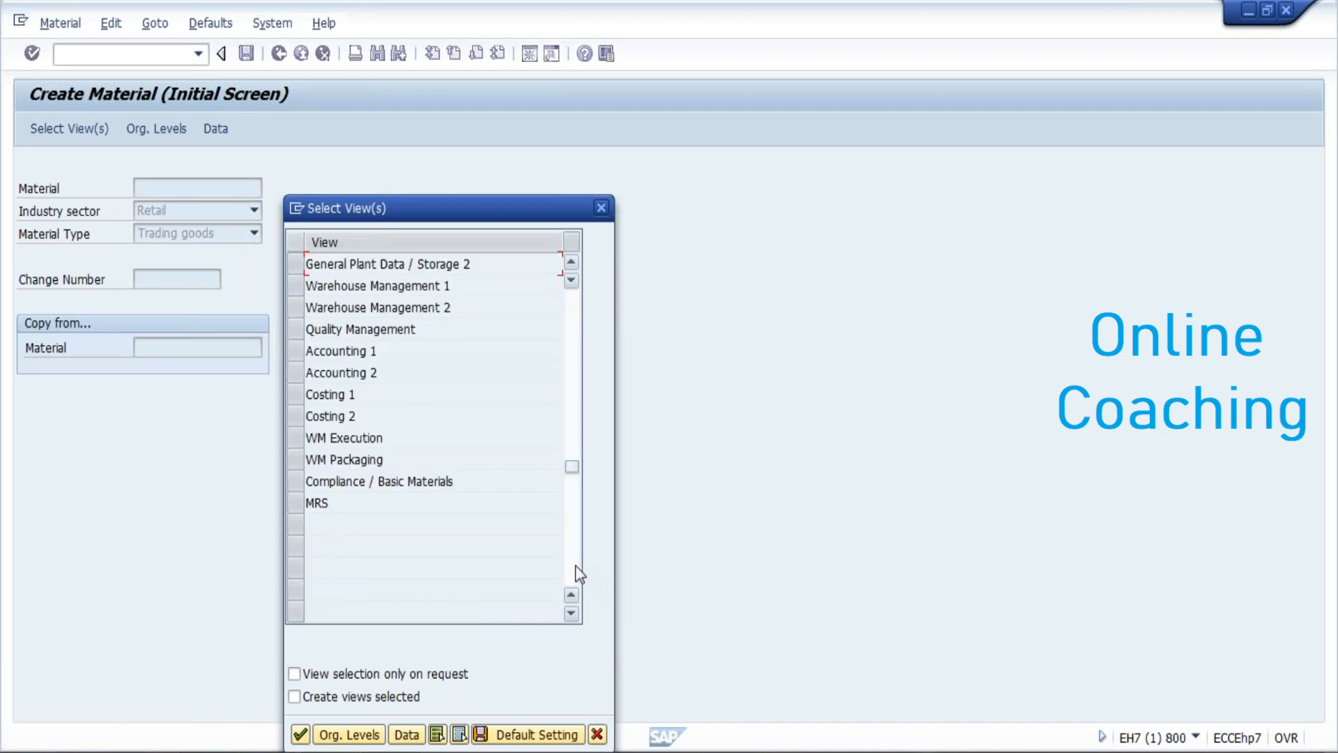
click(297, 283)
click(312, 286)
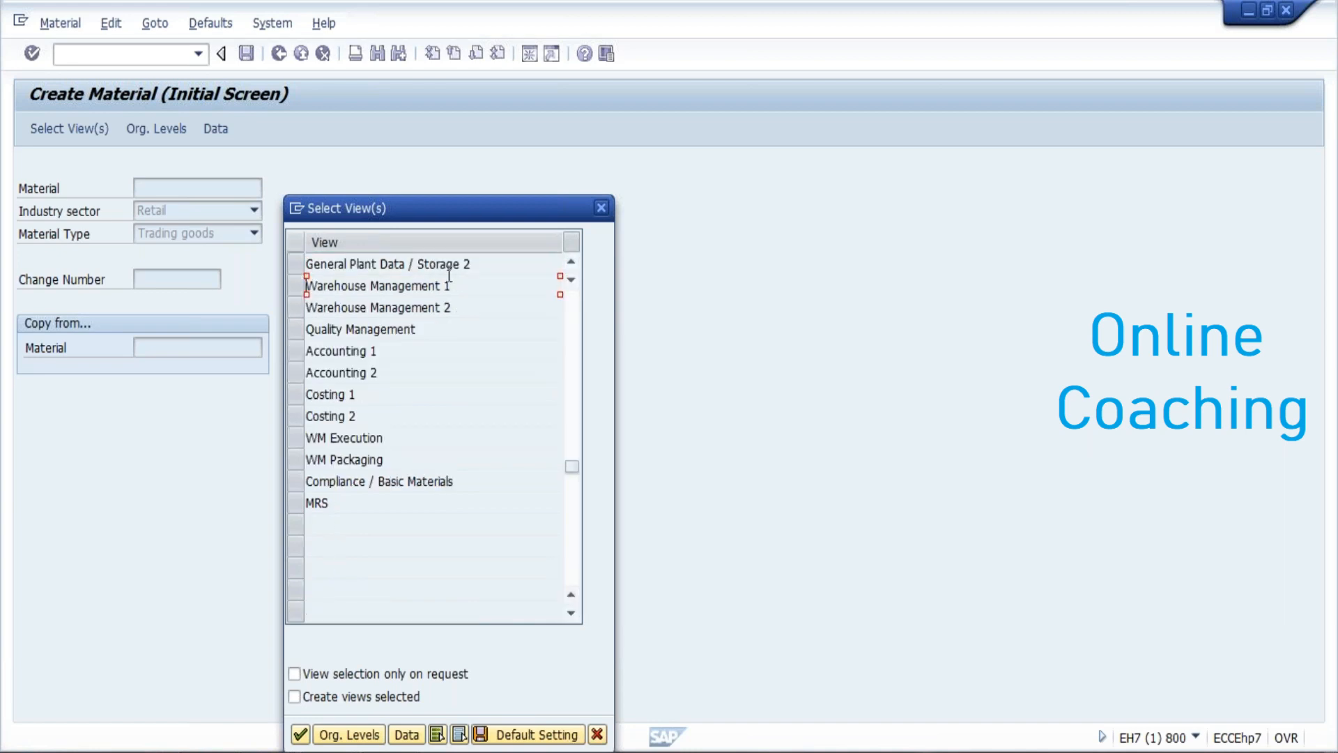
click(571, 262)
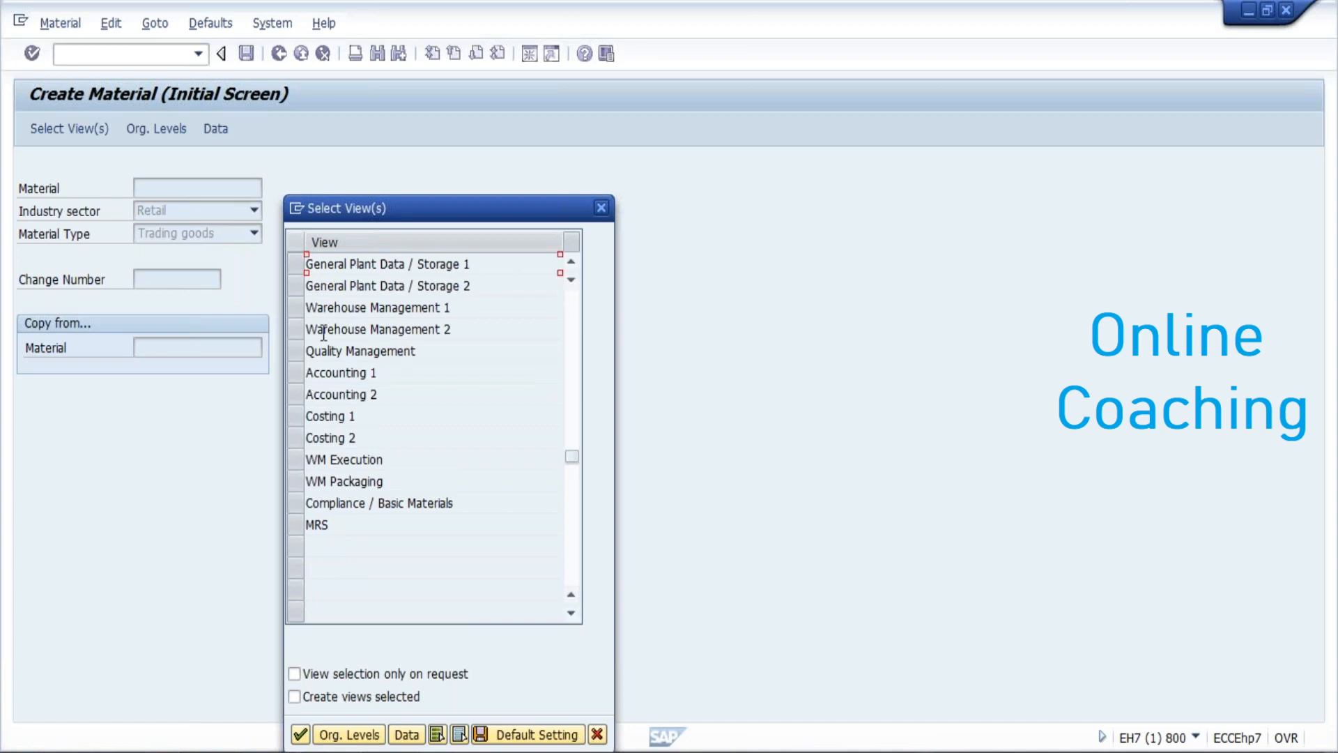
click(296, 290)
click(293, 307)
click(292, 372)
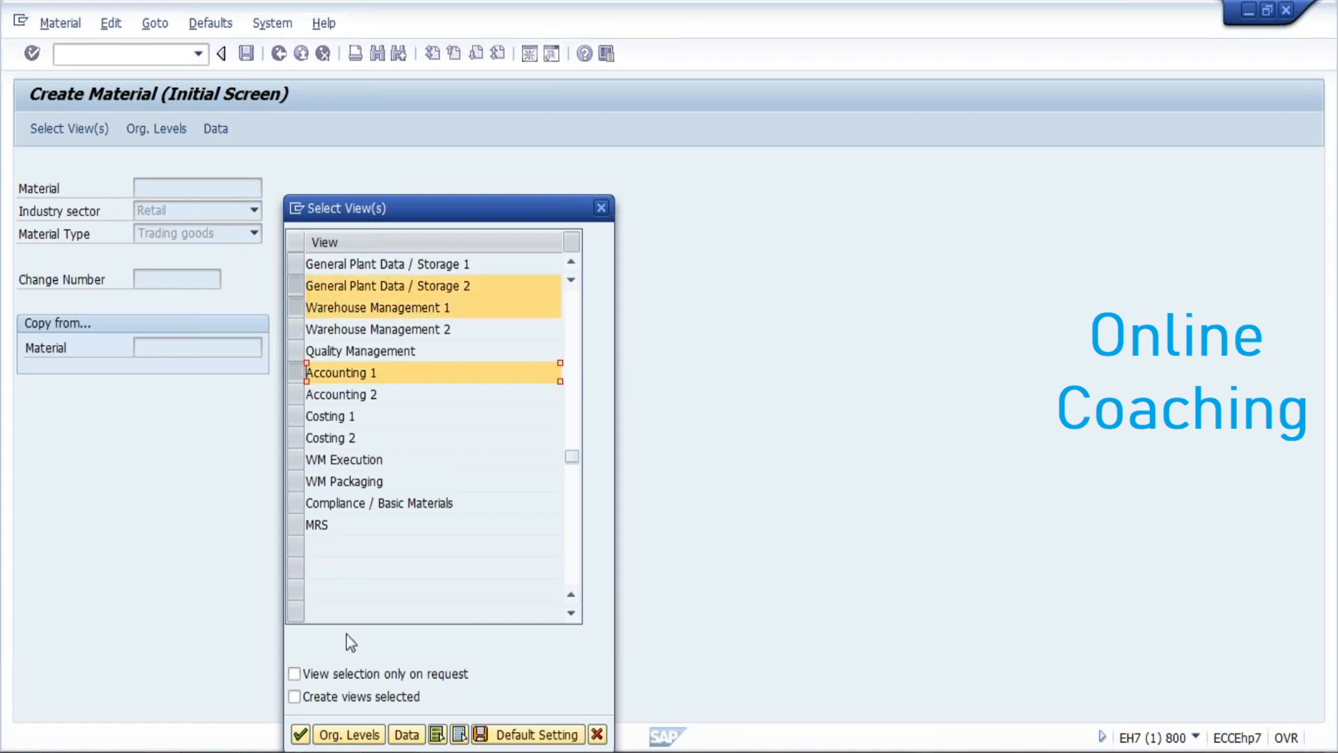
- Set the organizational levels to plant PGPL, storage location PGSL, sales organization PGSO and distribution channel P1
click(343, 736)
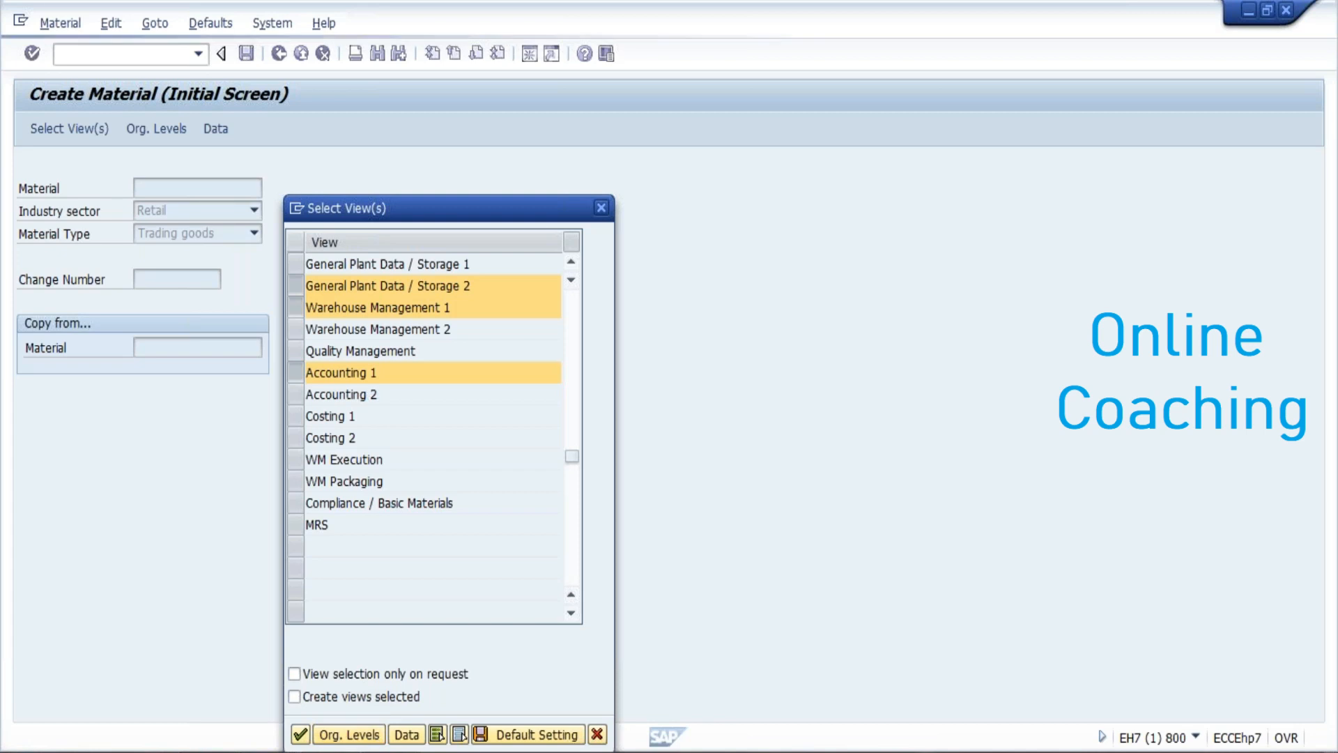
text(PGPL)
key(Tab)
text(P)
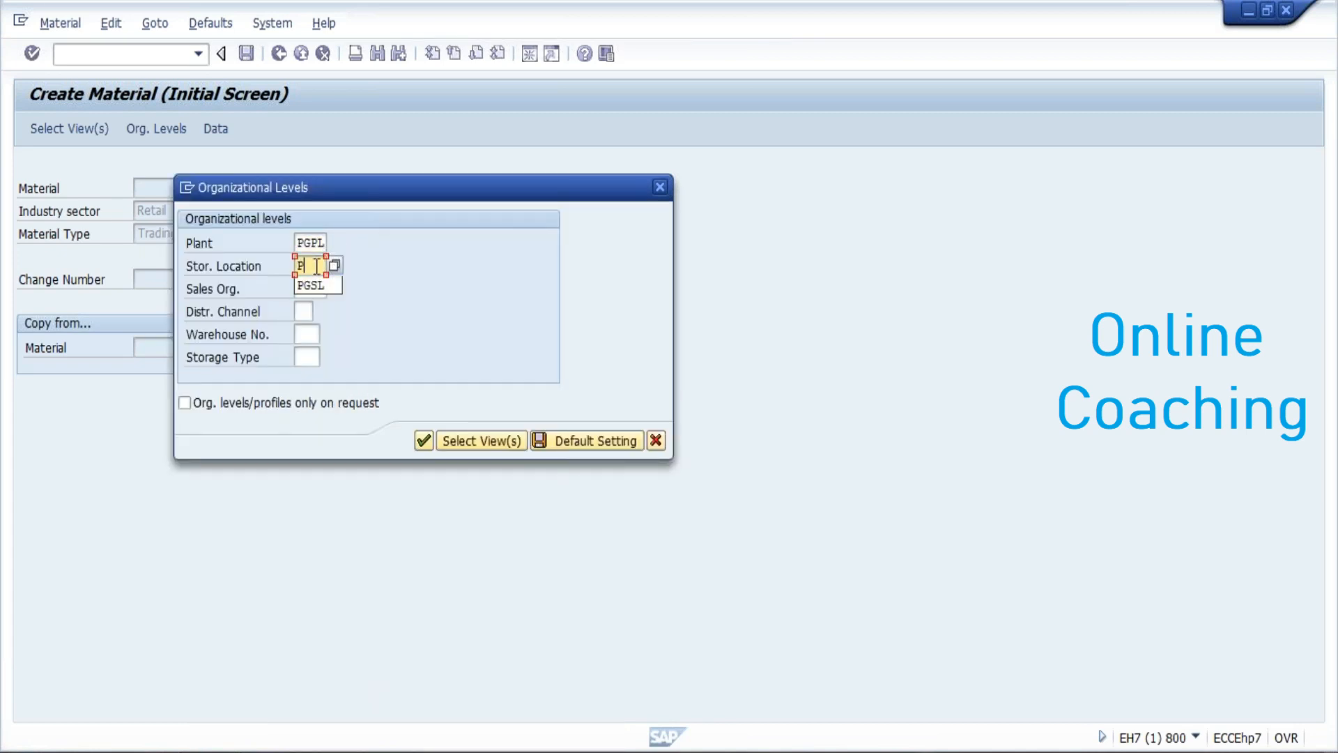
text(GSL)
key(Tab)
text(PGSO)
key(Tab)
text(P1)
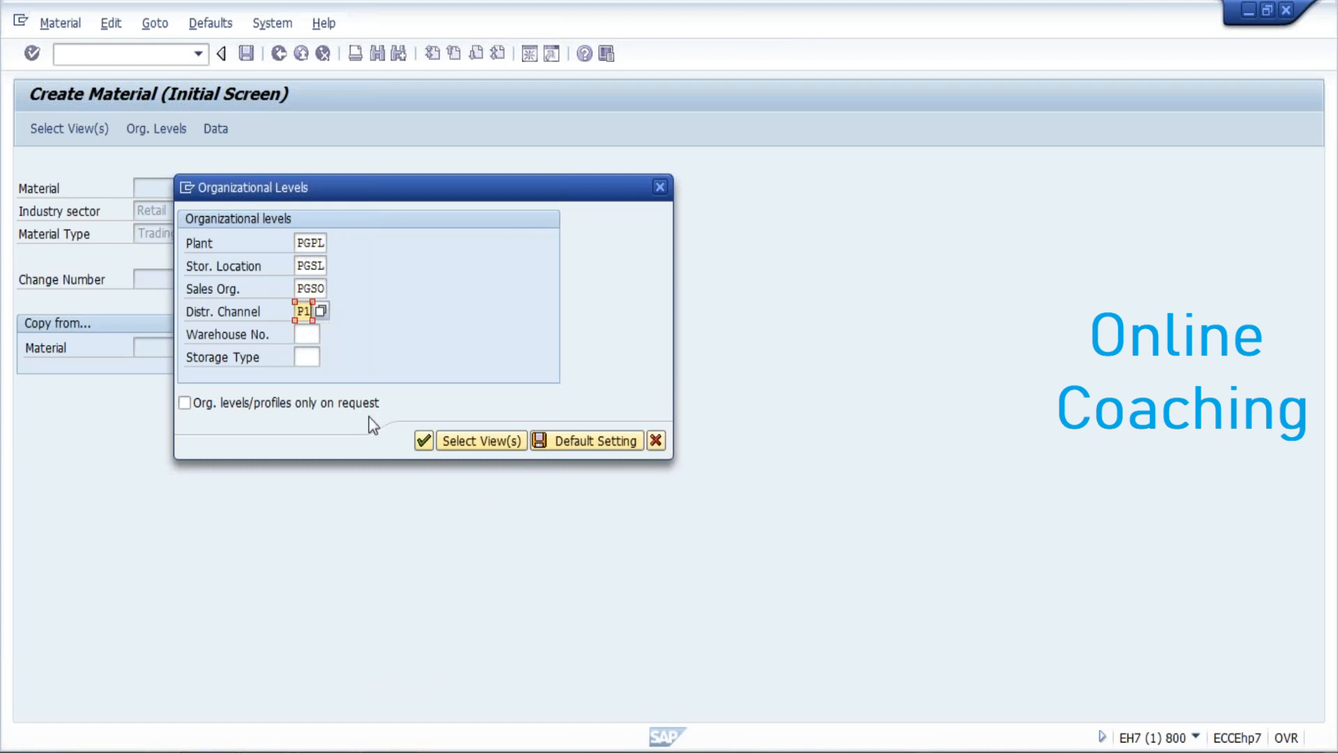
click(424, 440)
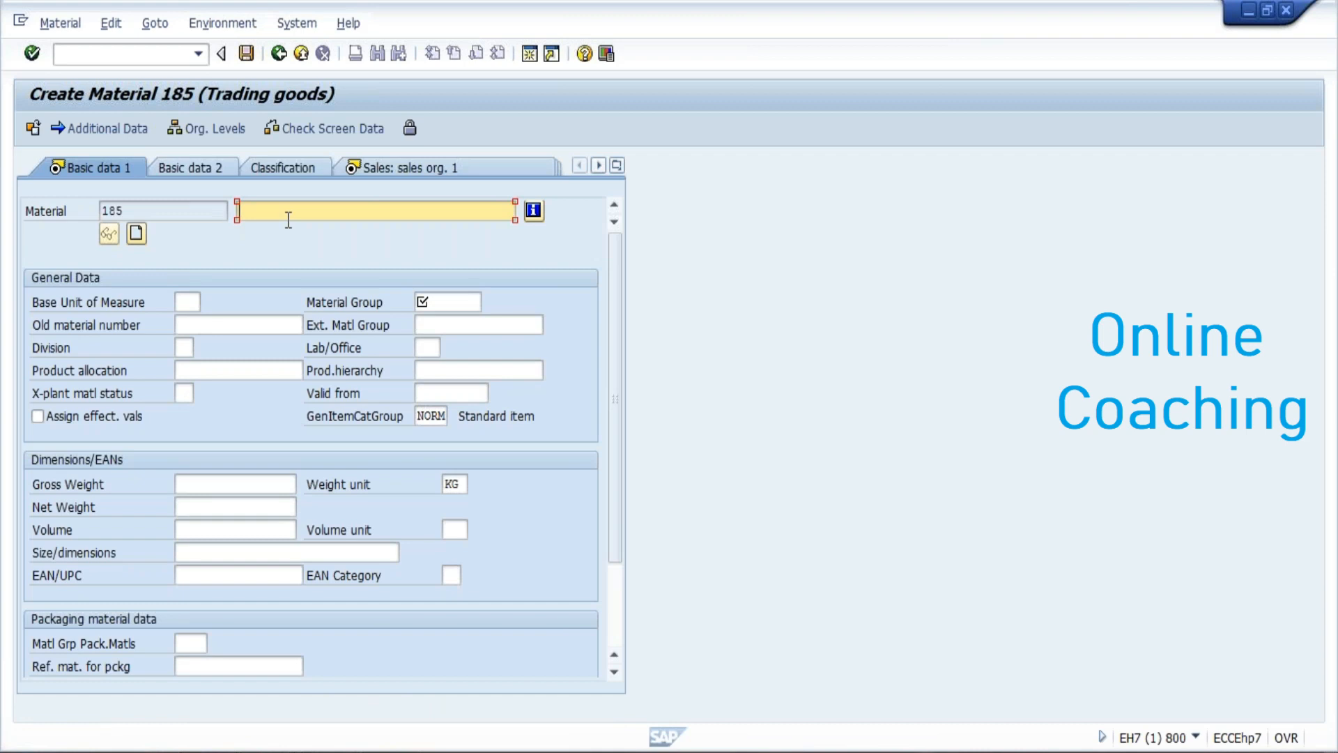
- Describe the material as P&G NEW SHAMPOO(THIRD PARTY PRODUCT), with base unit of measure PC and material group 00103
text(P)
click(300, 227)
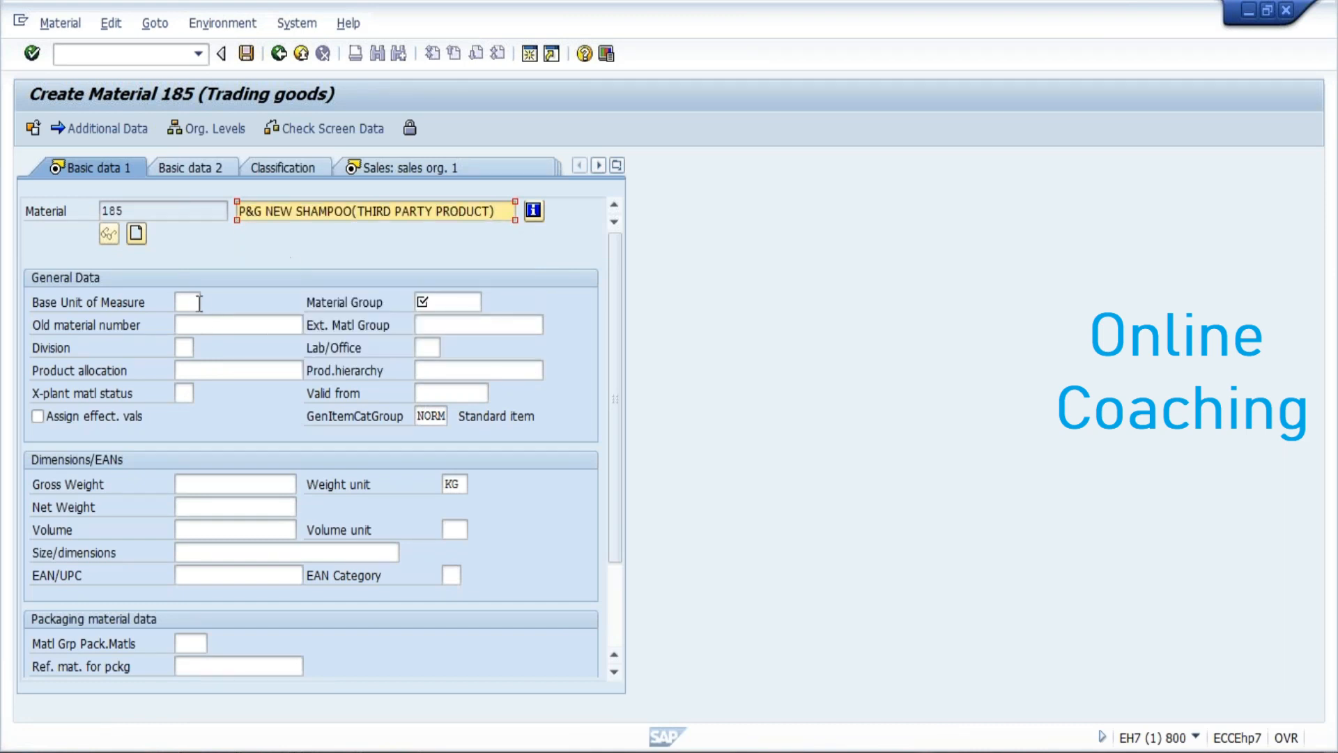
click(199, 303)
text(PC)
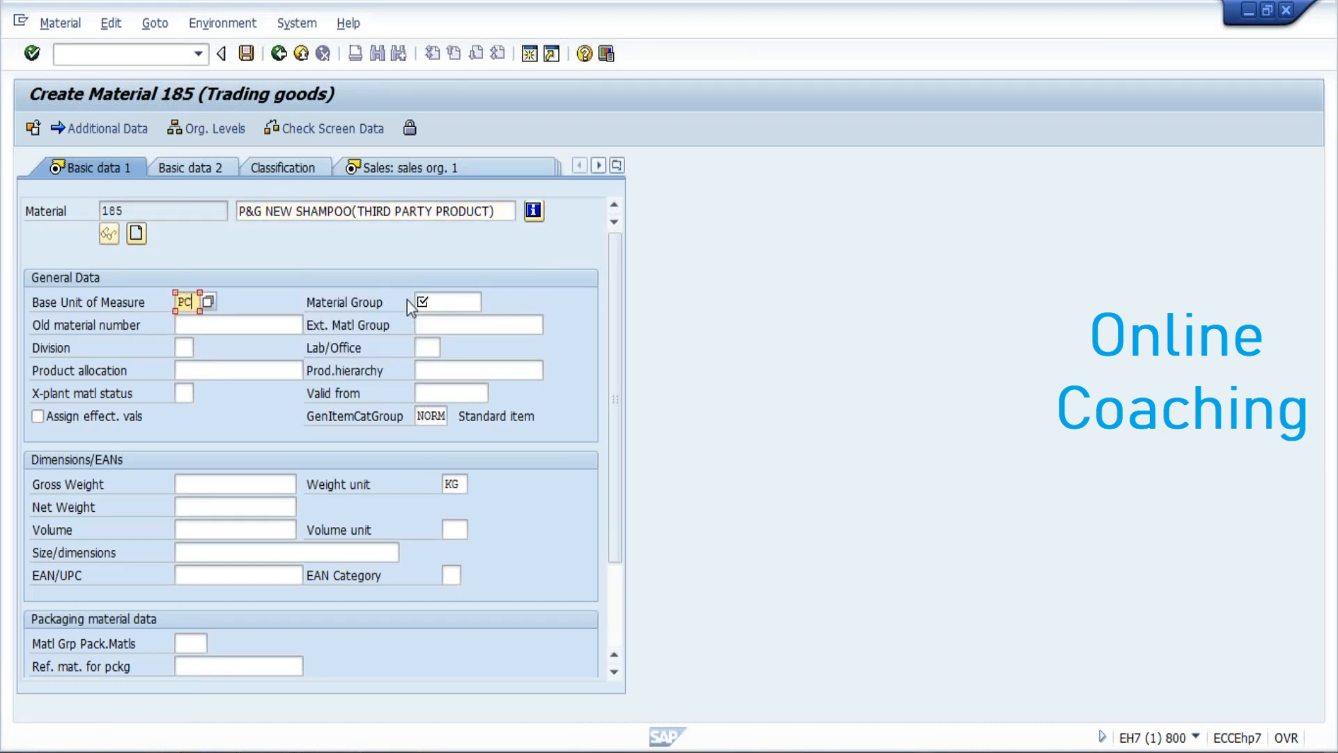
click(433, 300)
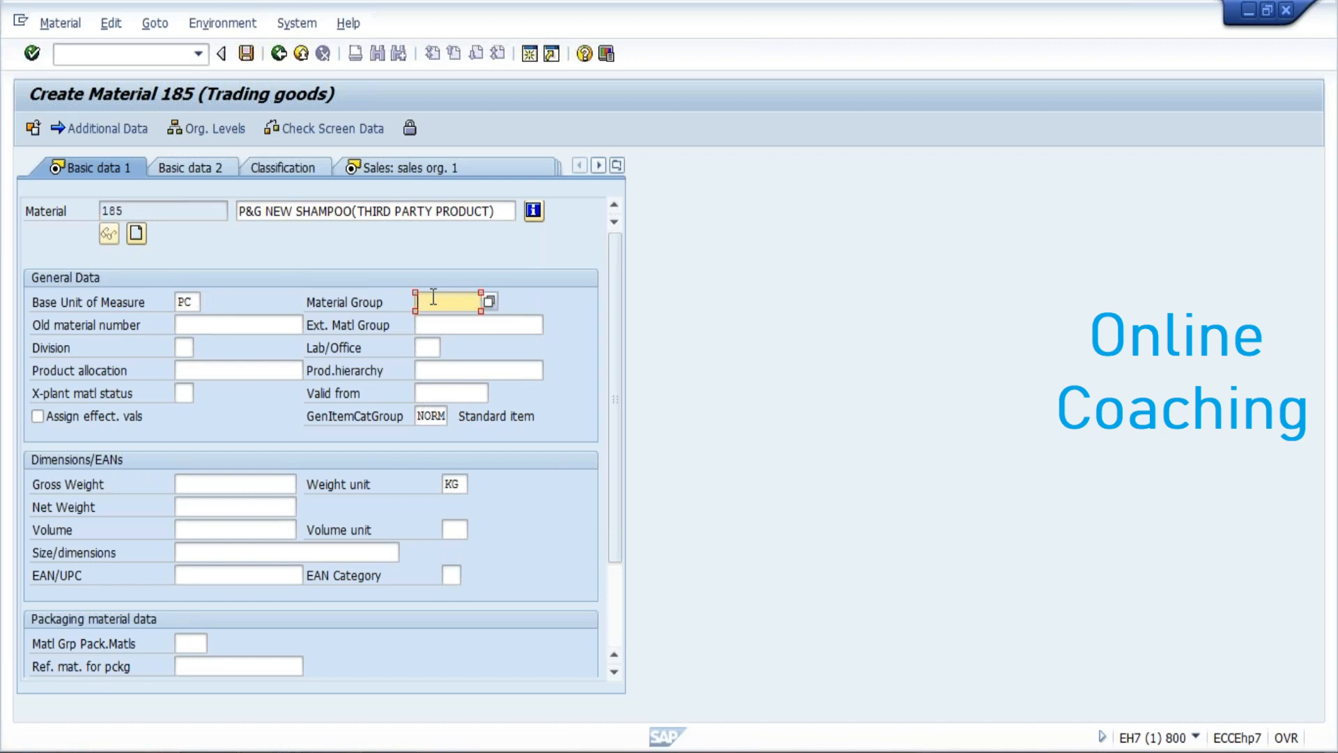
text(0)
click(446, 320)
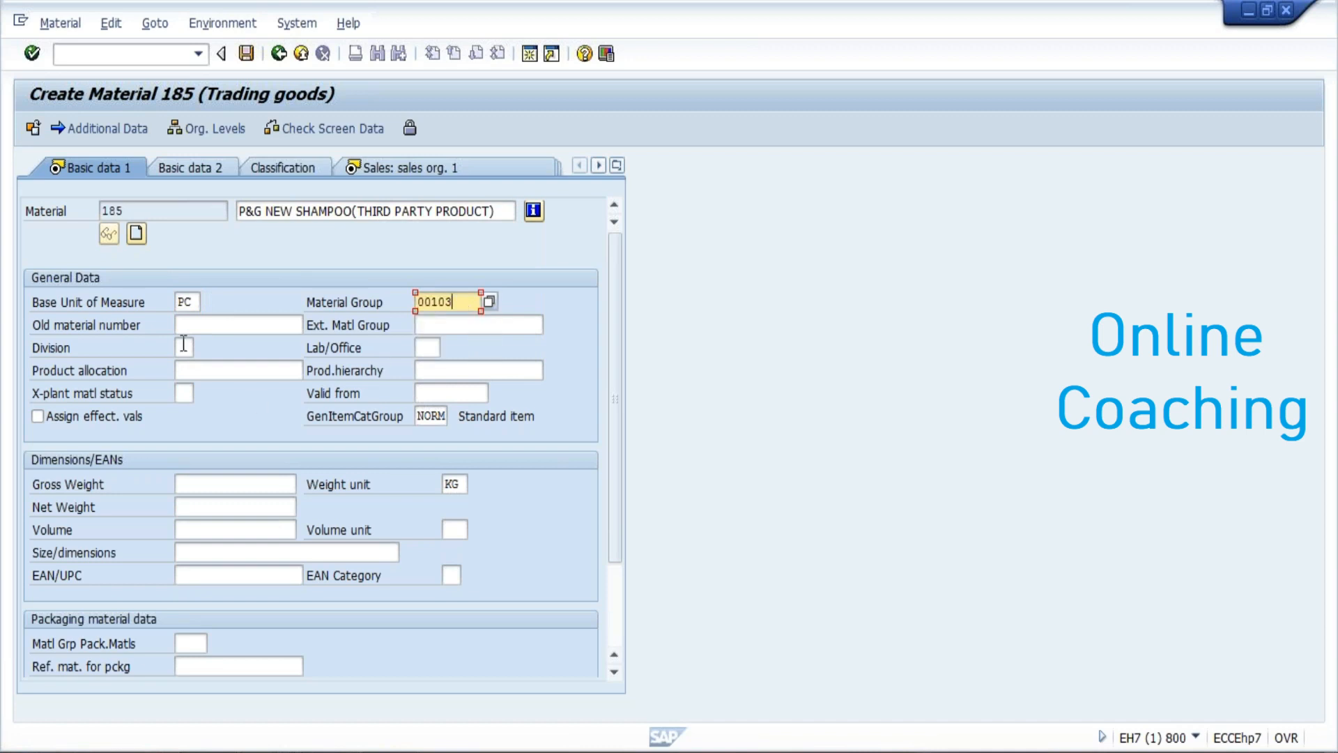
- Set the general item category group to BANS and the division to PD
click(416, 417)
drag(416, 416, 478, 417)
text(BANS)
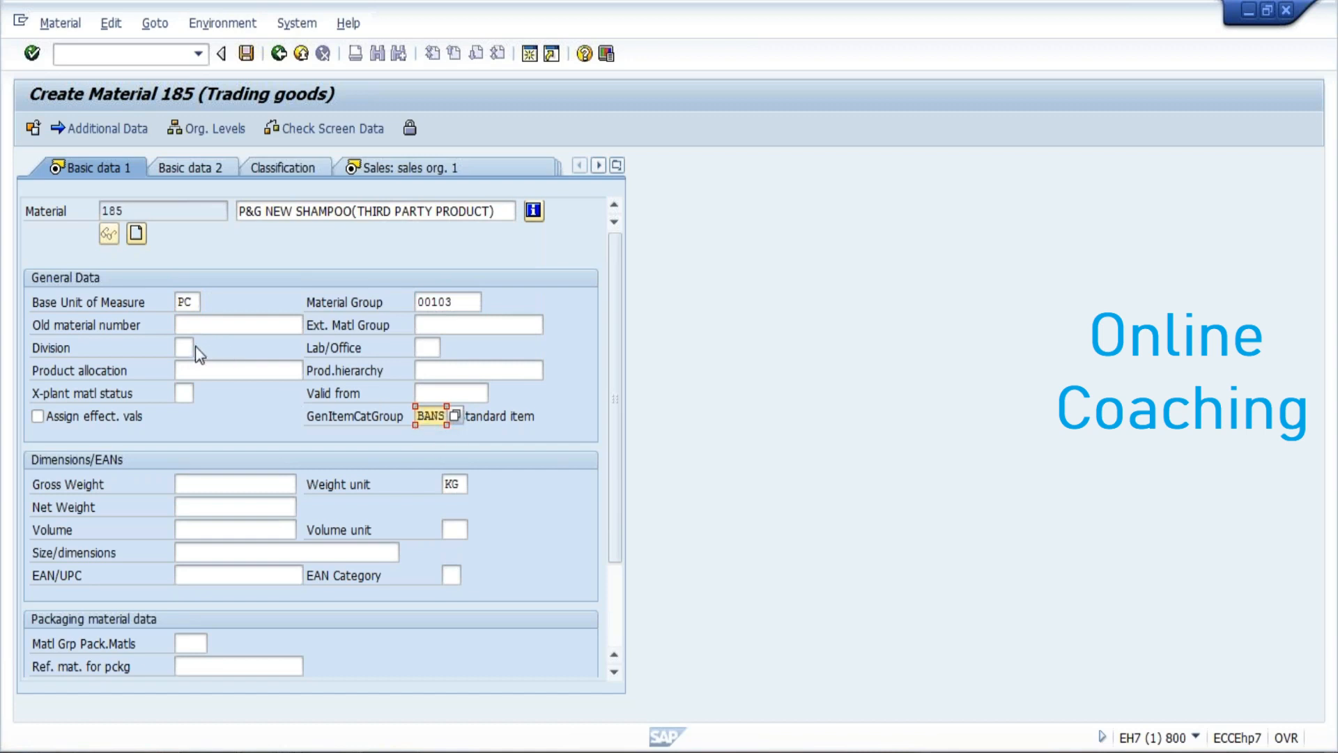
click(185, 347)
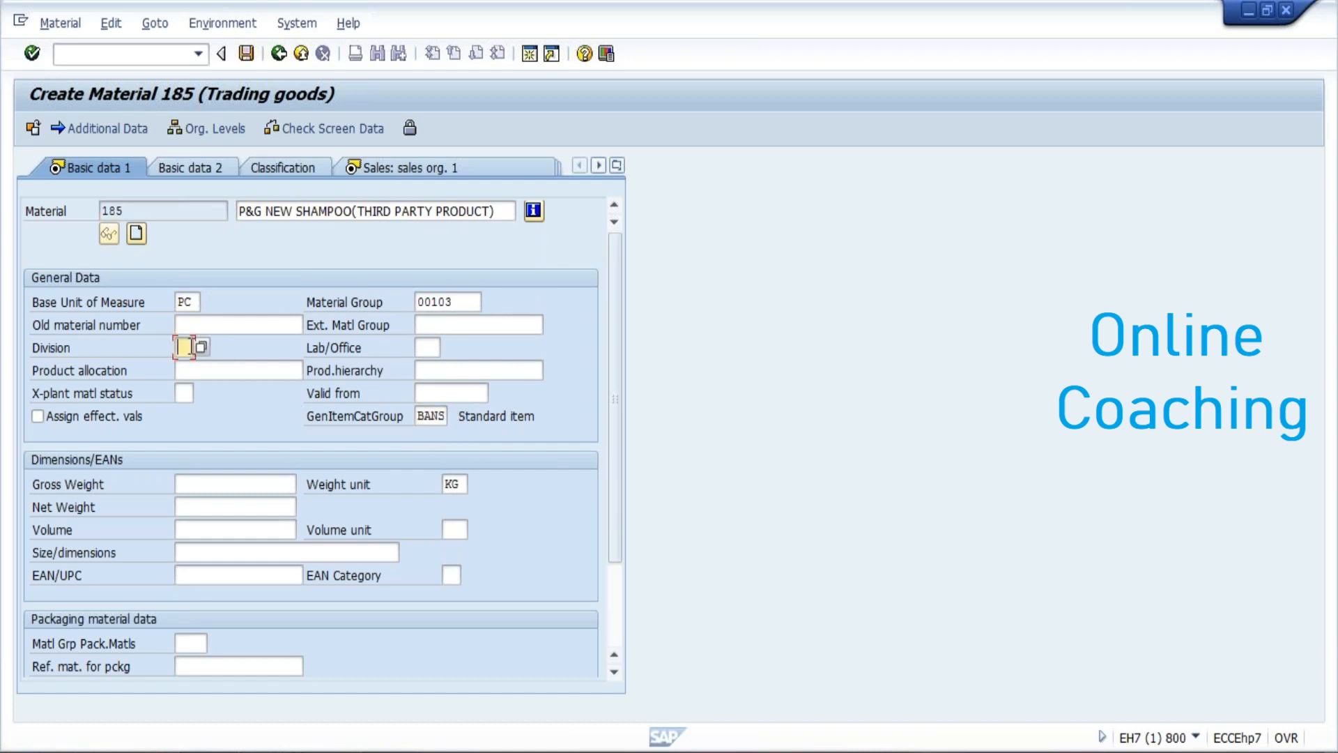
text(P)
- Enter a gross weight of 2 KG and a net weight of 1 KG, and continue to the first sales organization view
click(223, 484)
text(2)
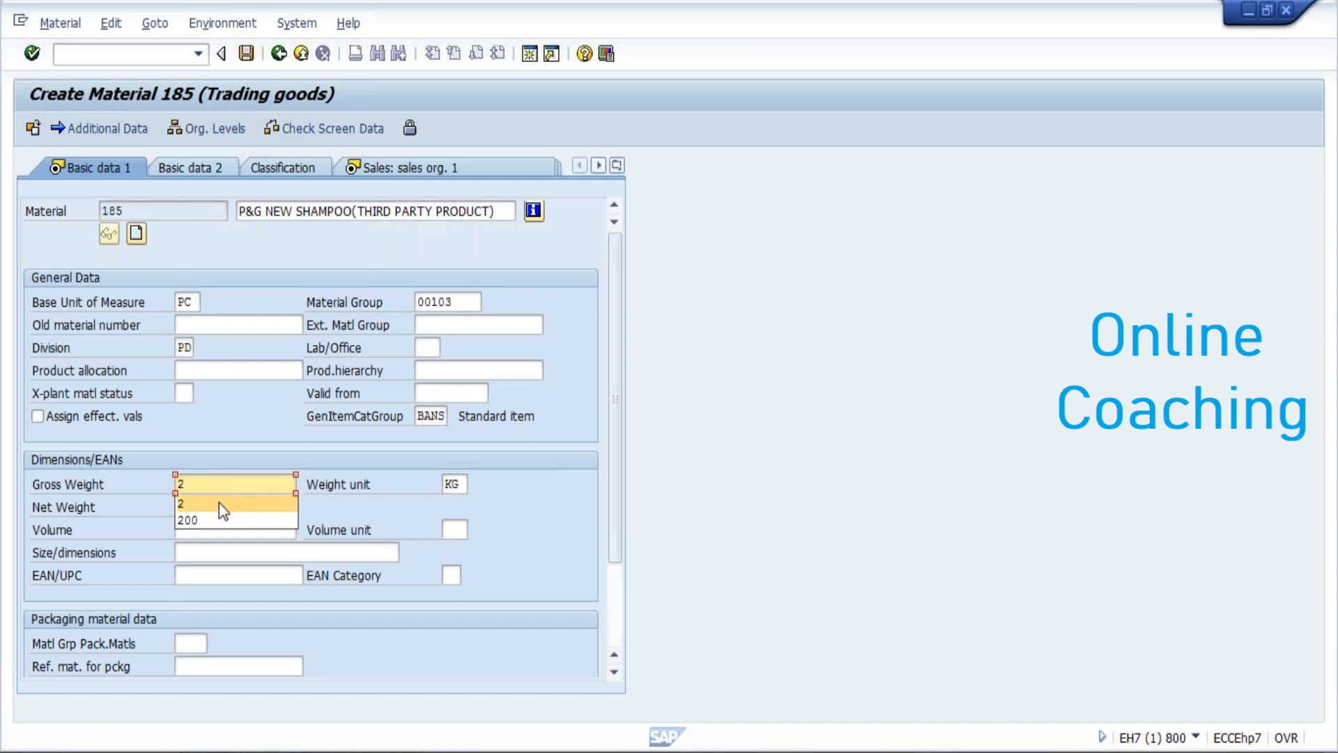
key(Tab)
text(1)
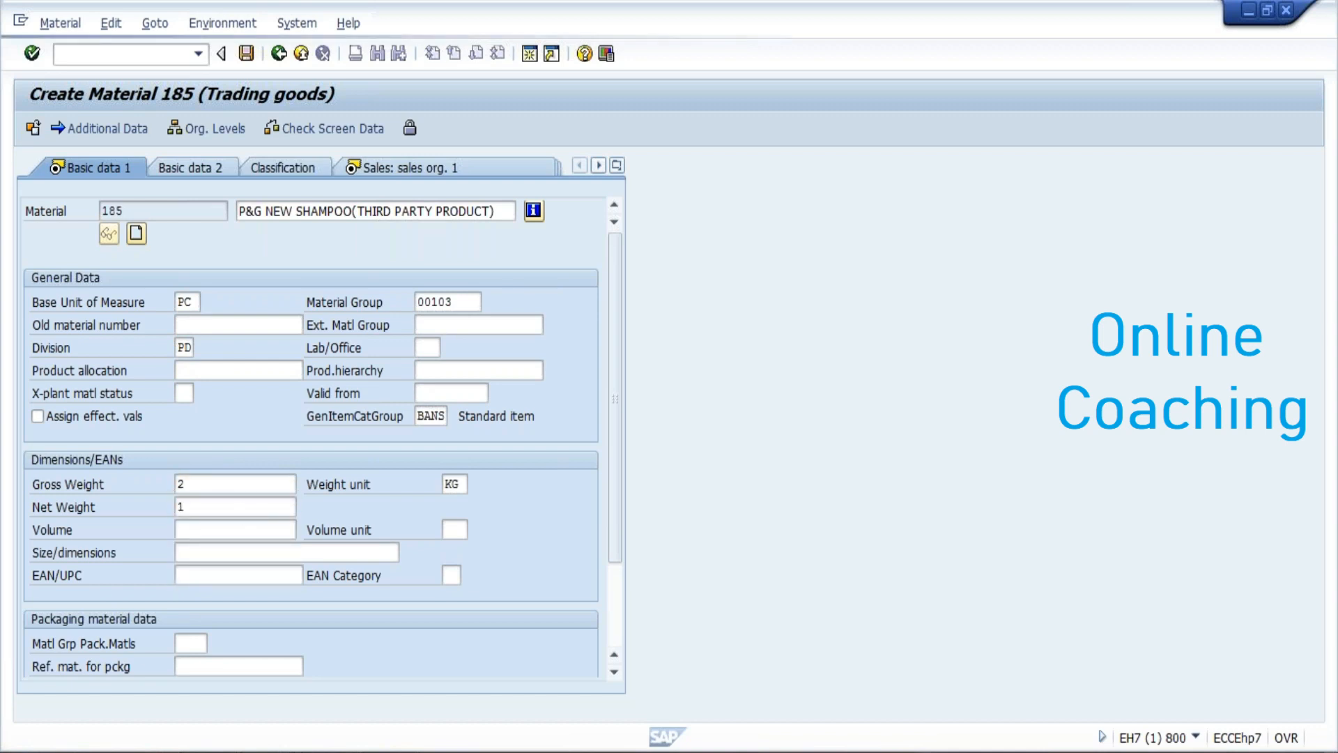
key(Return)
- Set the delivering plant to PGPL in the first sales organization view and continue to the second one
click(189, 349)
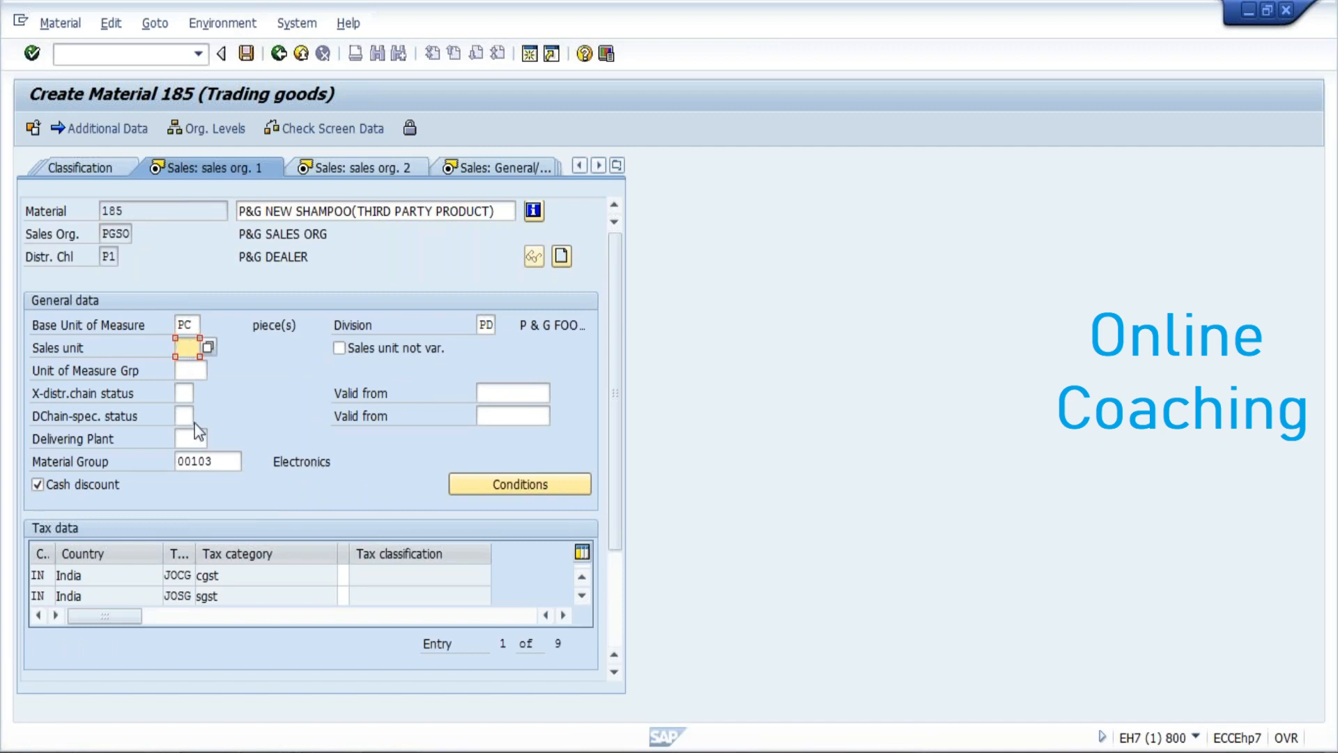
click(189, 440)
text(PGPL)
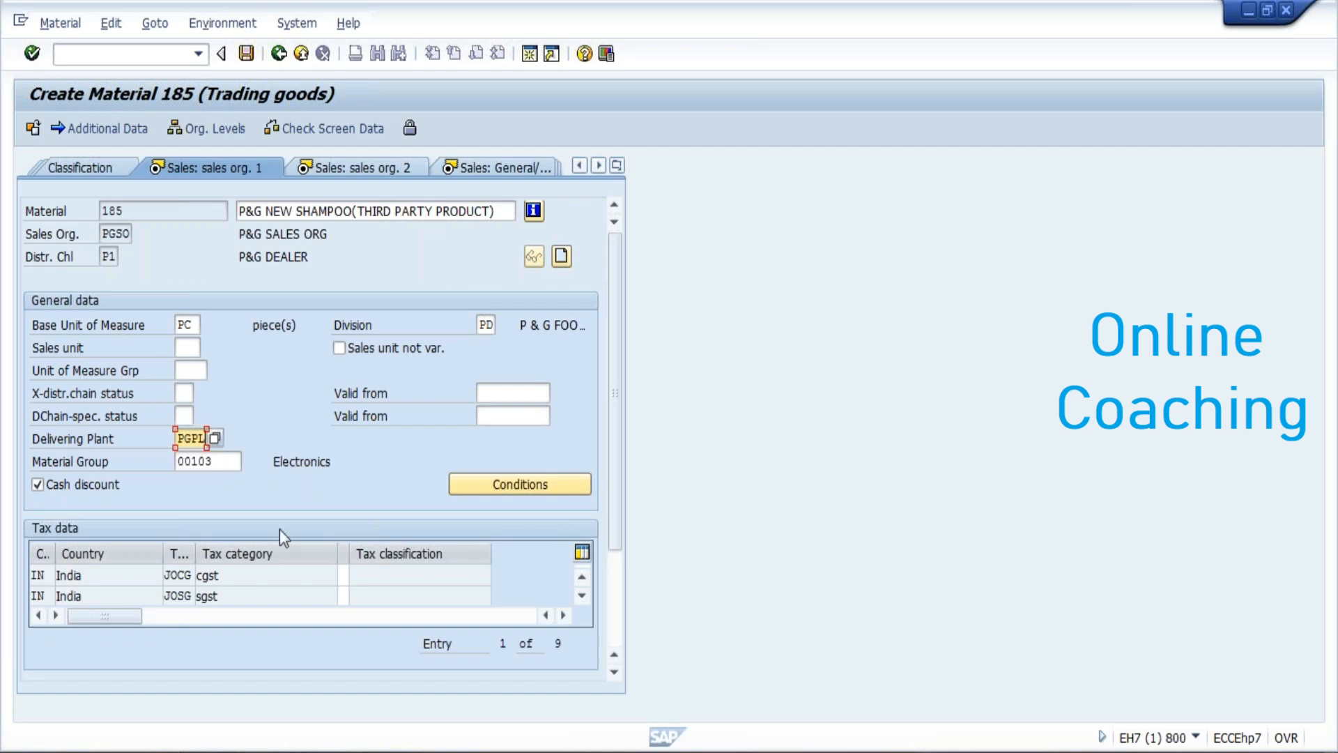
key(Return)
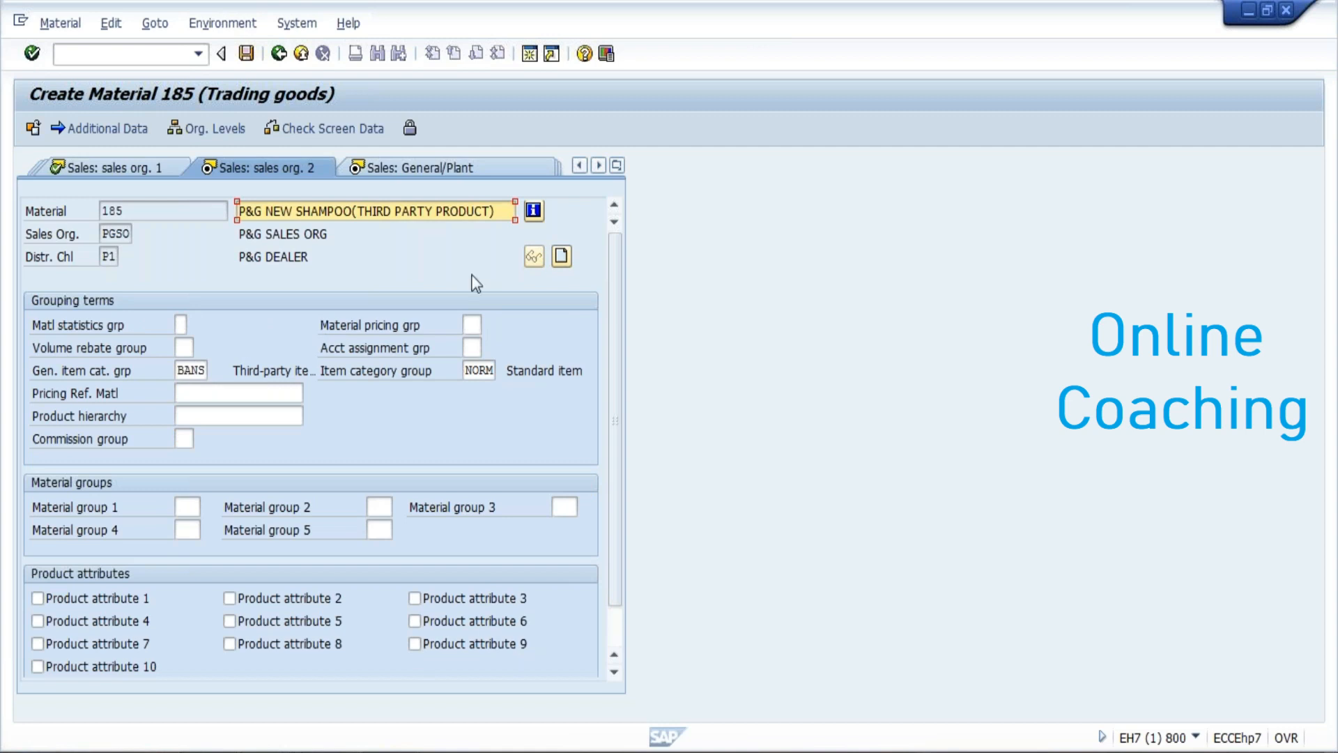
- In the Sales: General/Plant view, set availability check 01, transportation group 0003 and loading group 0003, and continue to purchasing
key(Return)
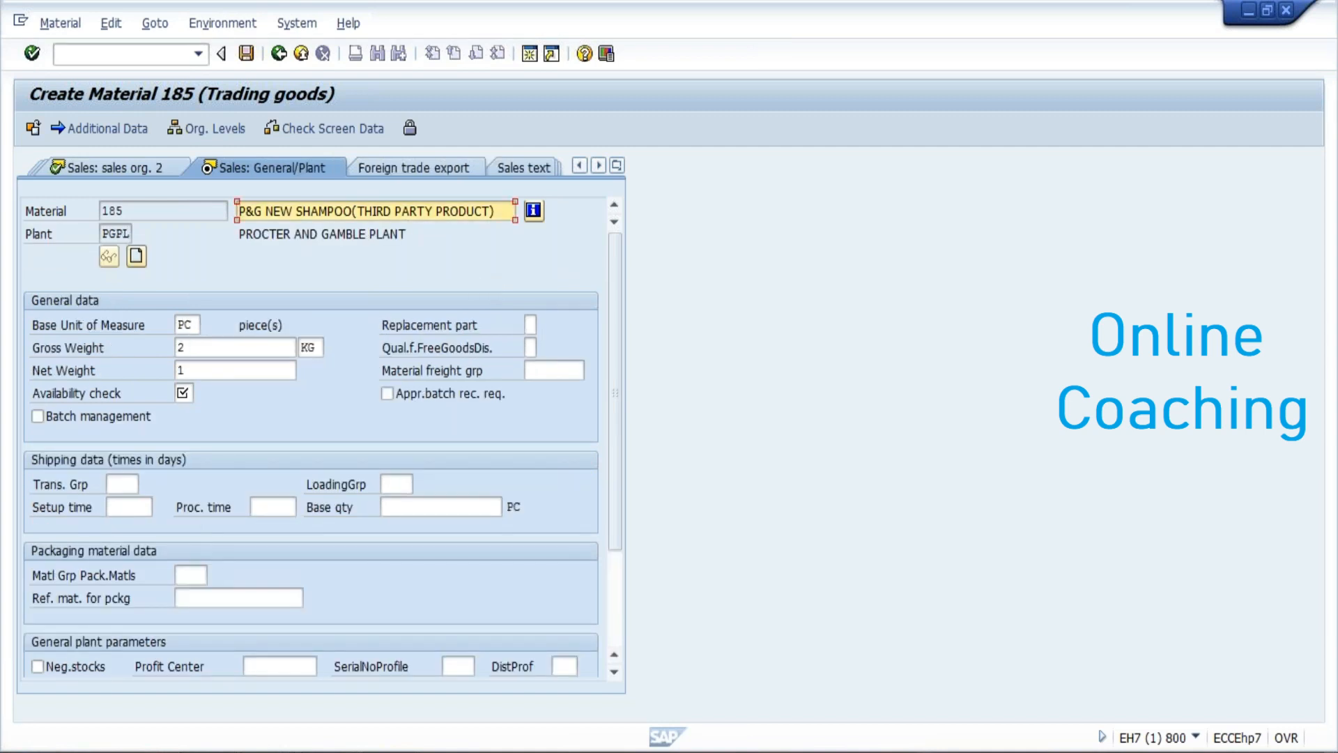
click(184, 393)
text(0)
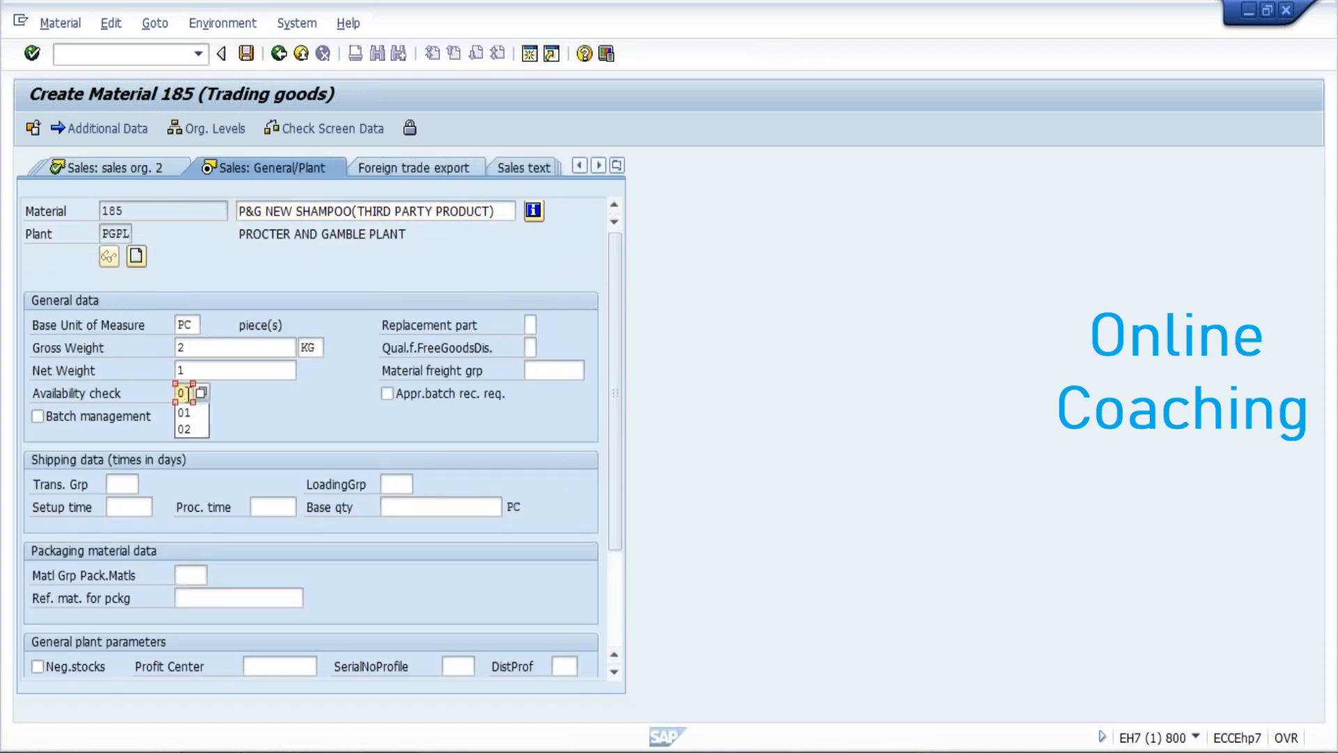
text(1)
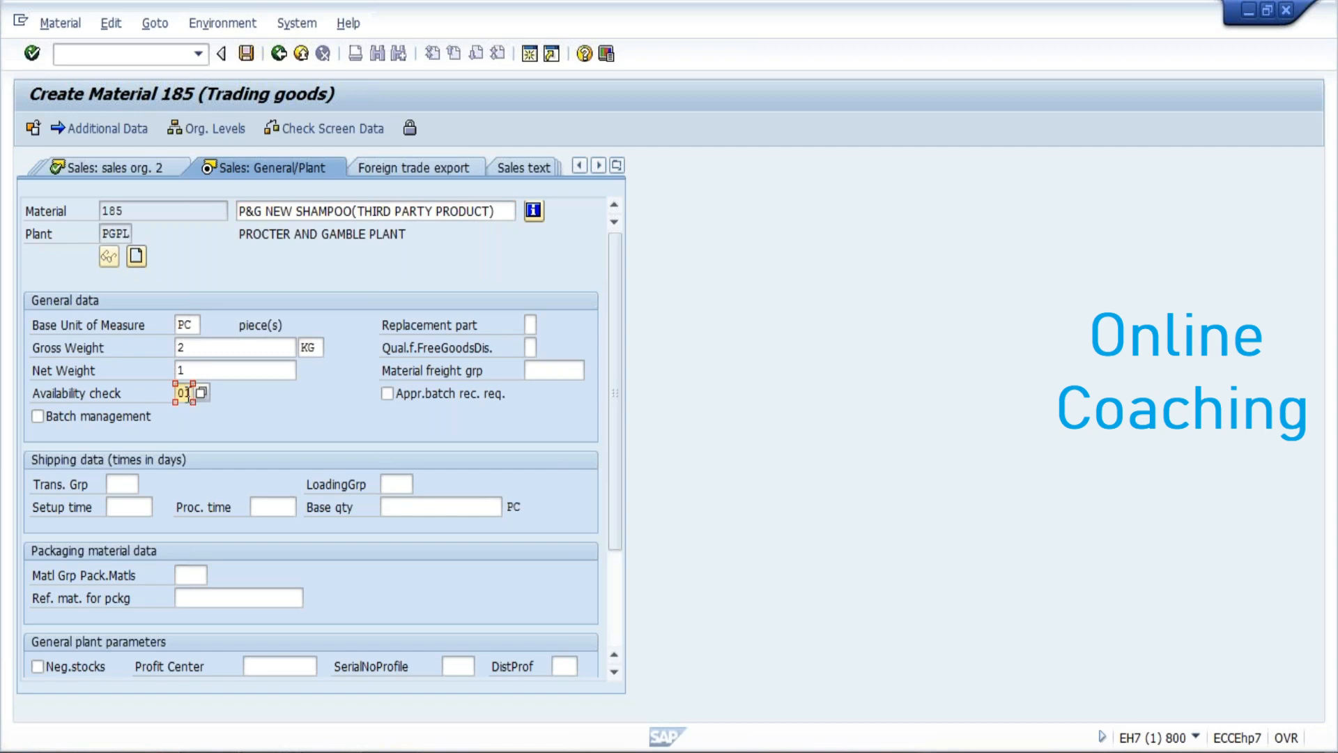
click(123, 481)
text(0003)
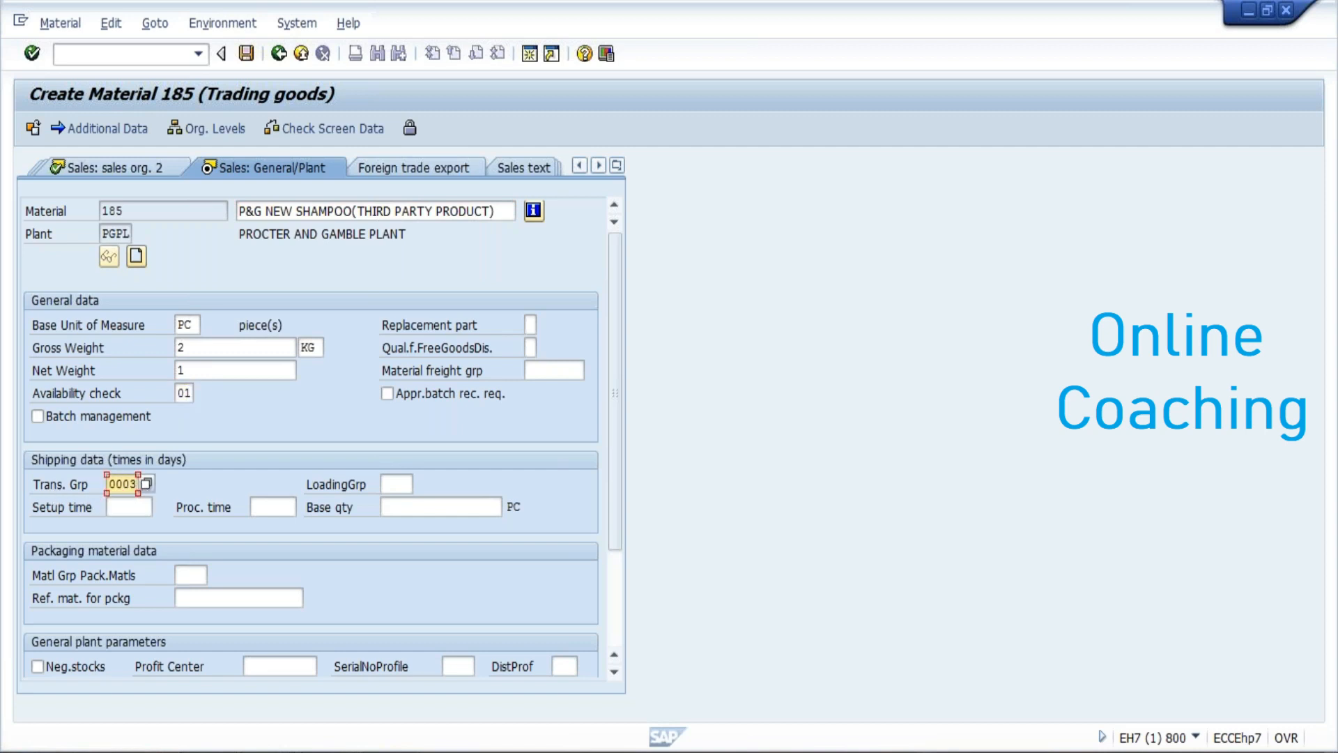
click(404, 484)
text(0003)
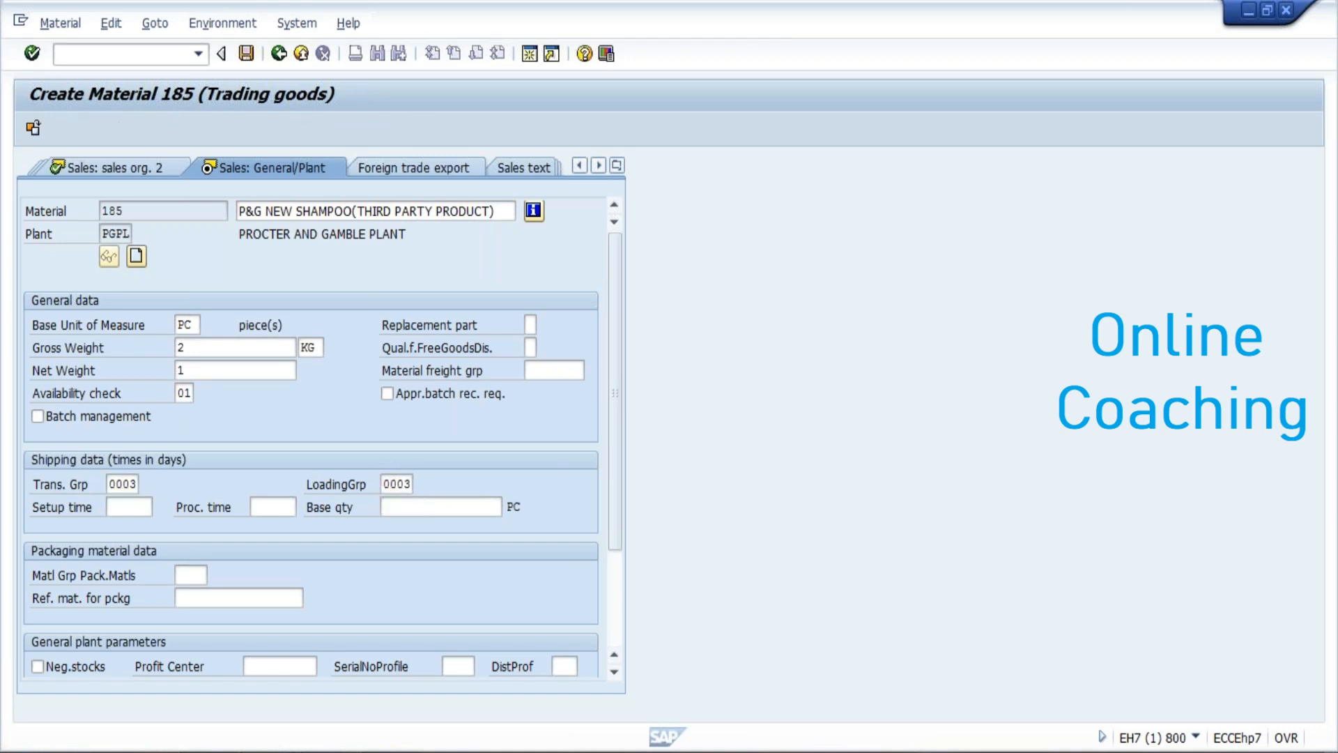
key(Return)
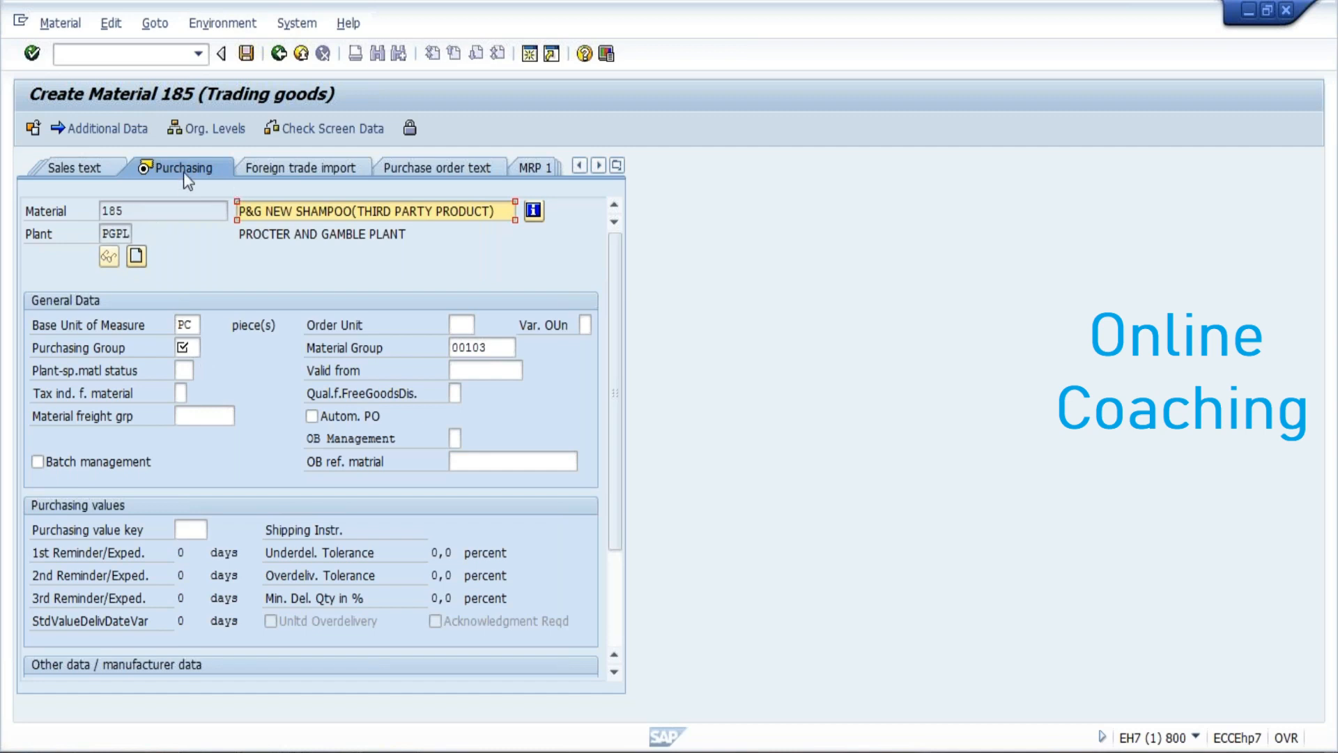
- Set the purchasing group to TPG in the Purchasing view
click(181, 348)
text(TPG)
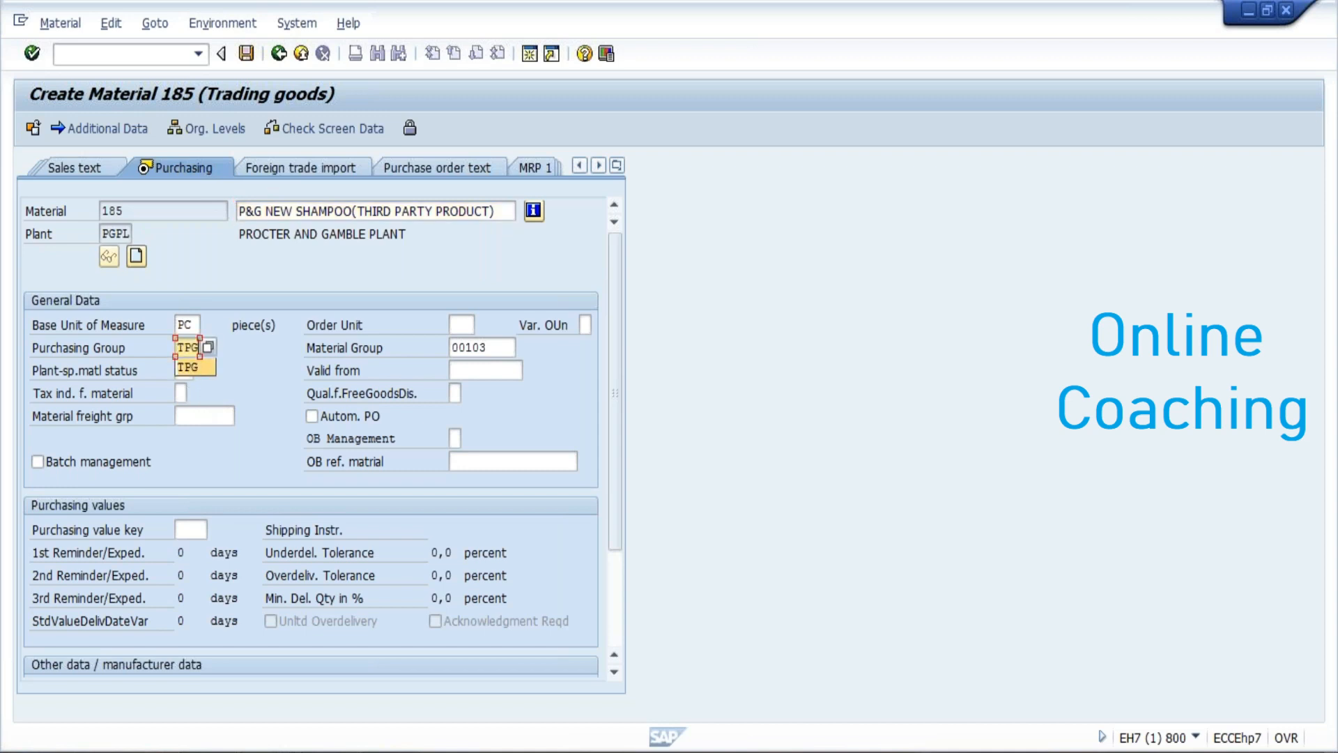
key(Return)
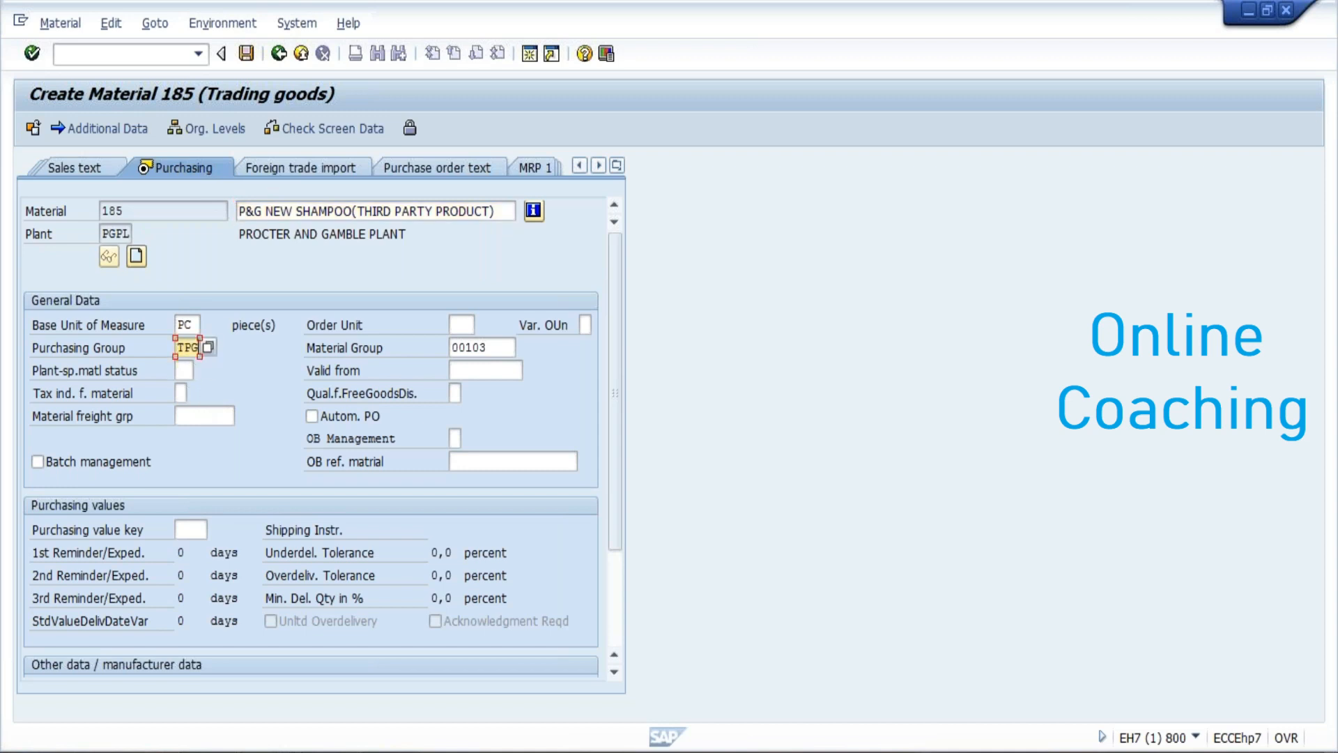
- Set the purchasing group to 001 and activate the Source list option in the Purchasing view
key(BackSpace)
key(BackSpace)
key(BackSpace)
text(001)
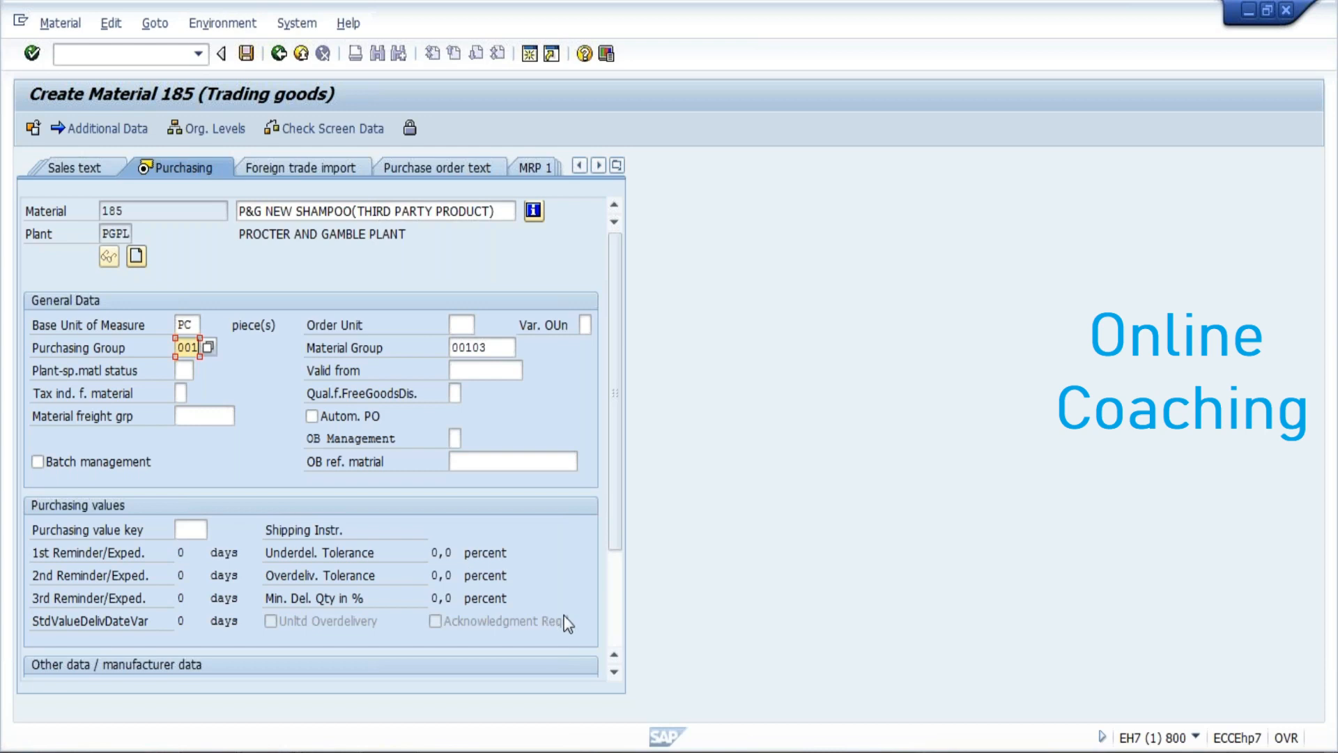
click(619, 617)
click(271, 575)
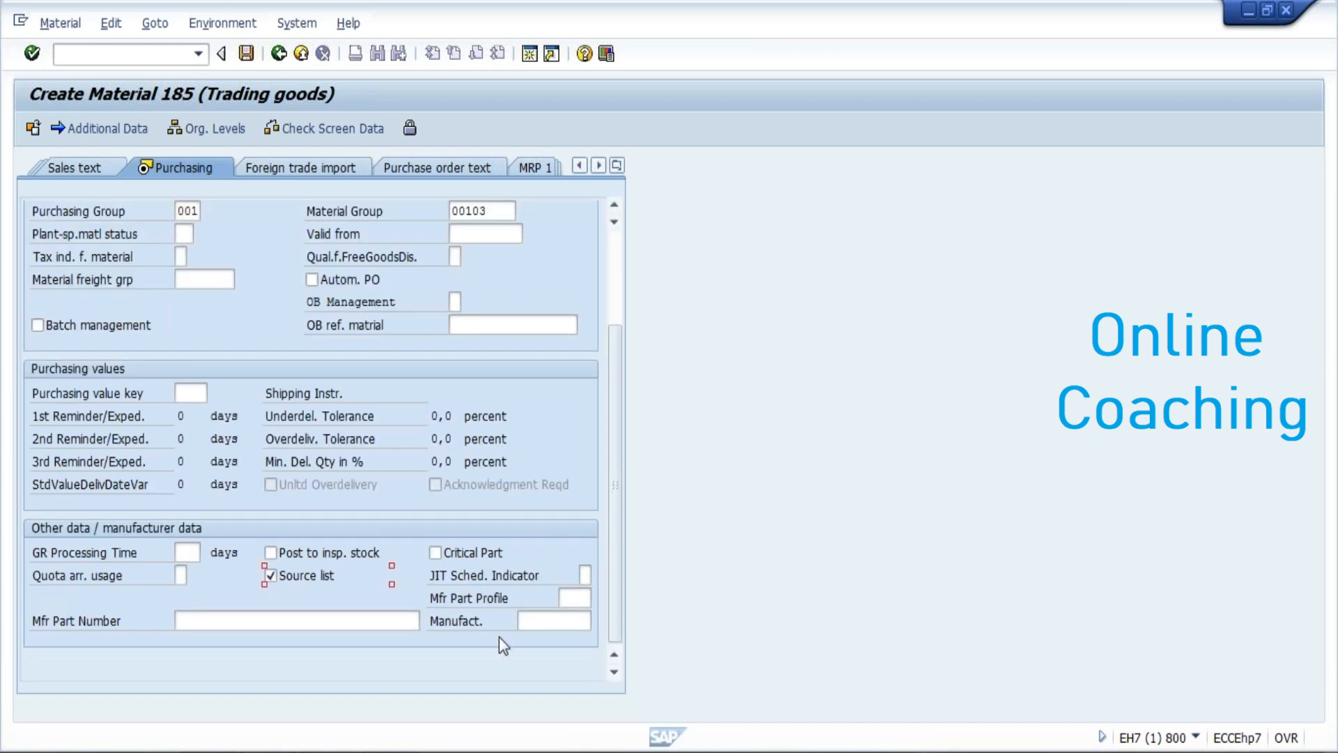
- Continue through the plant data and storage views to Accounting 1 and select valuation class 2226 for trading goods
key(Return)
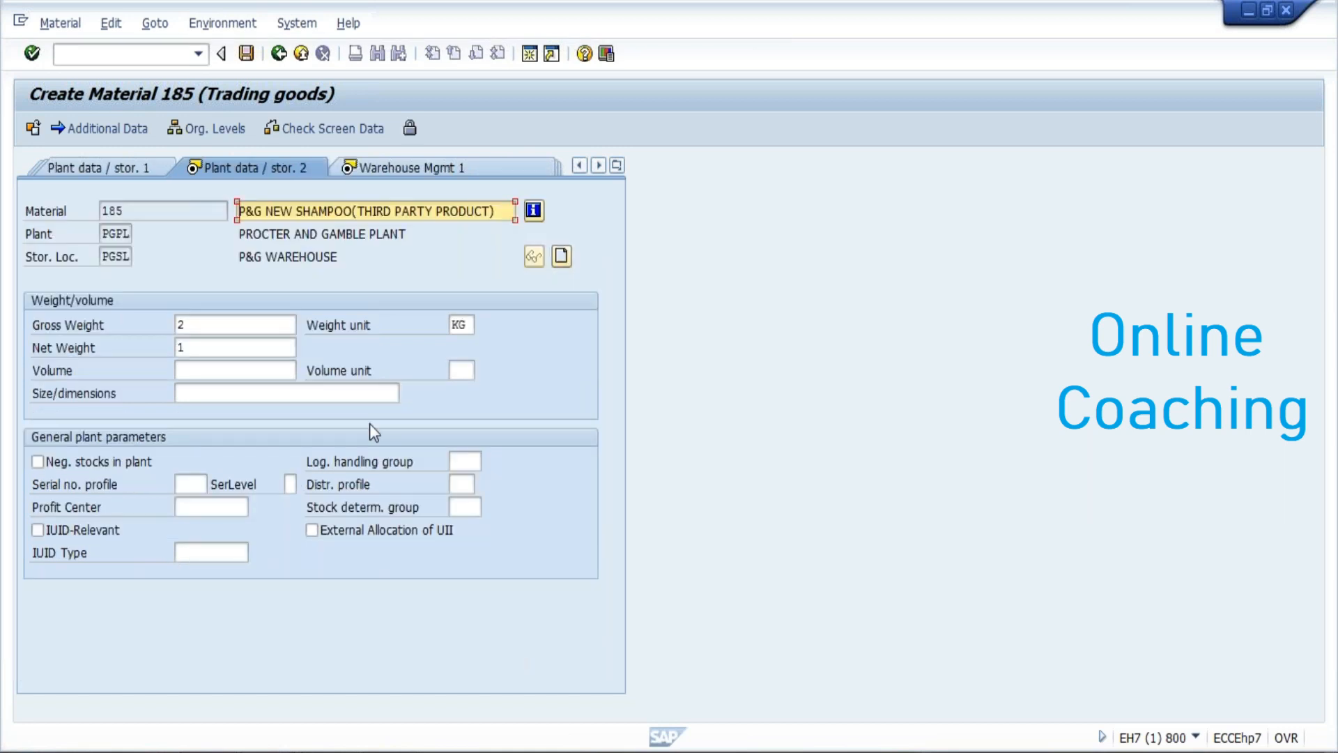
key(Return)
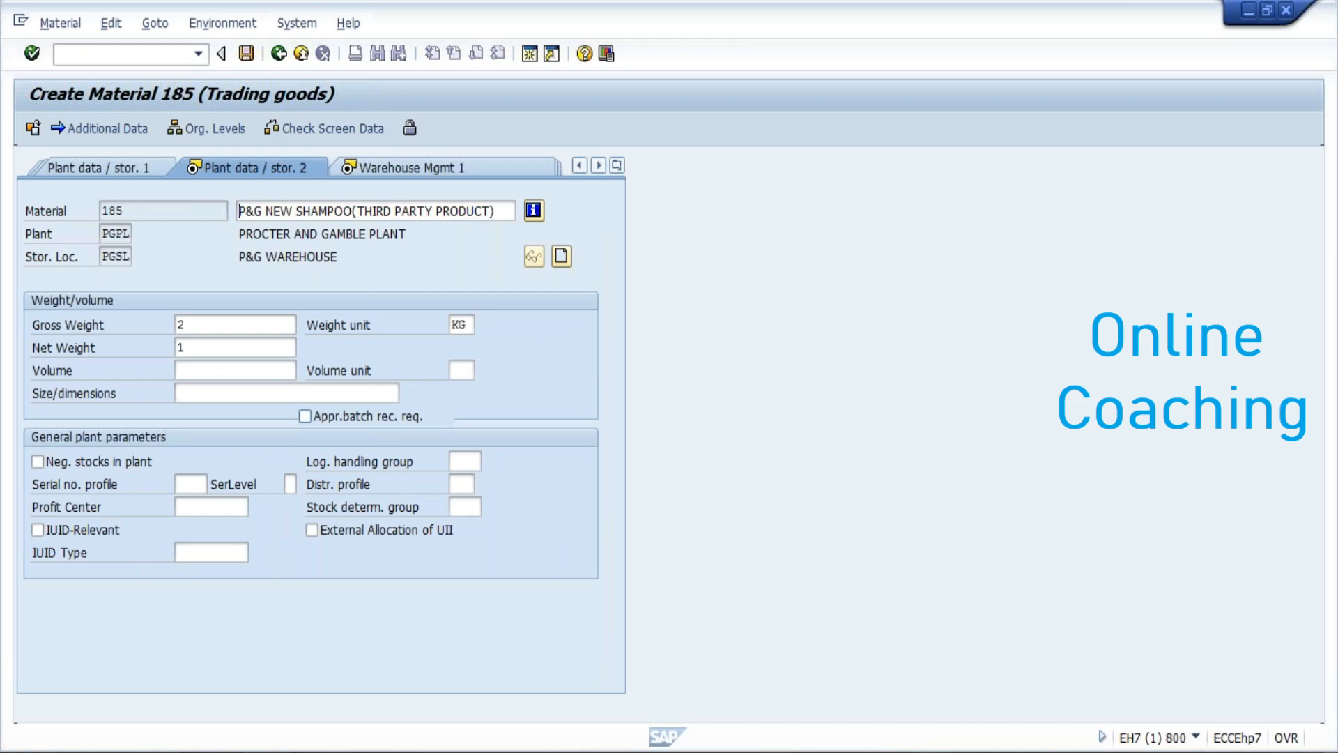
key(Return)
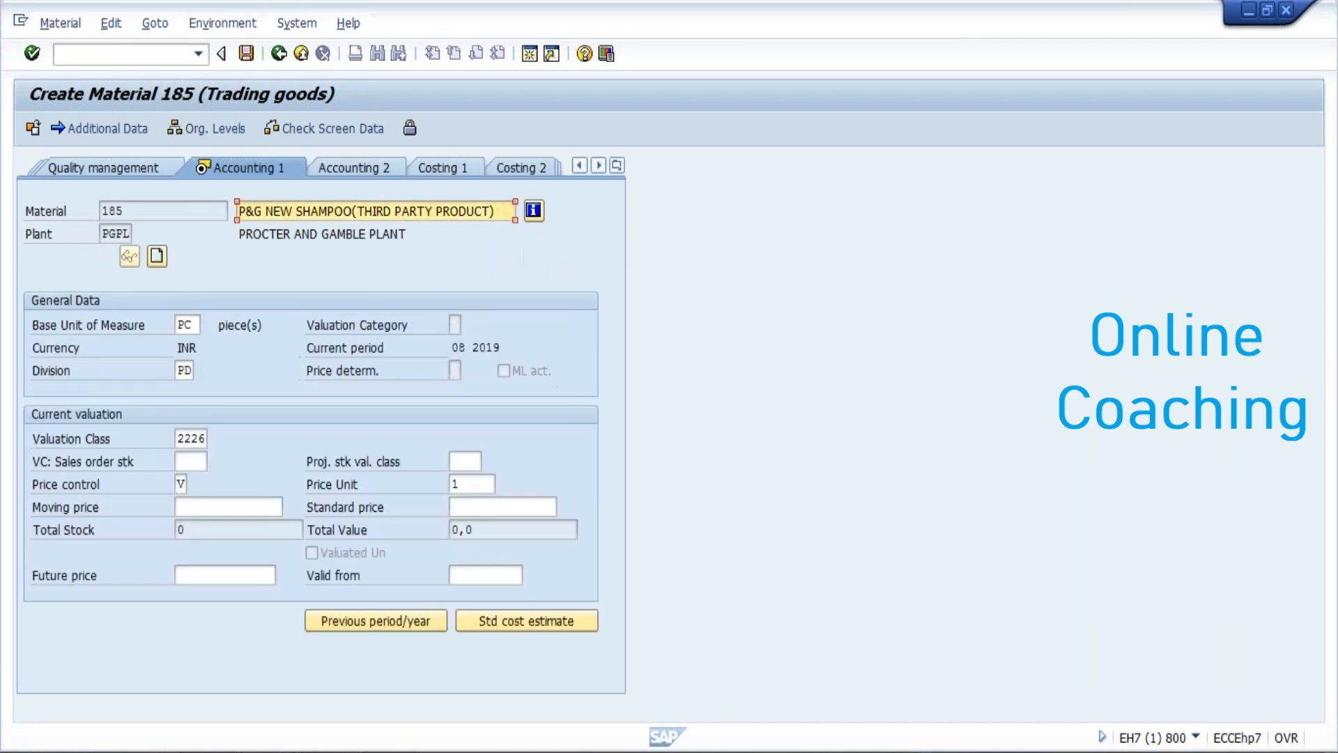
click(178, 439)
drag(177, 439, 227, 443)
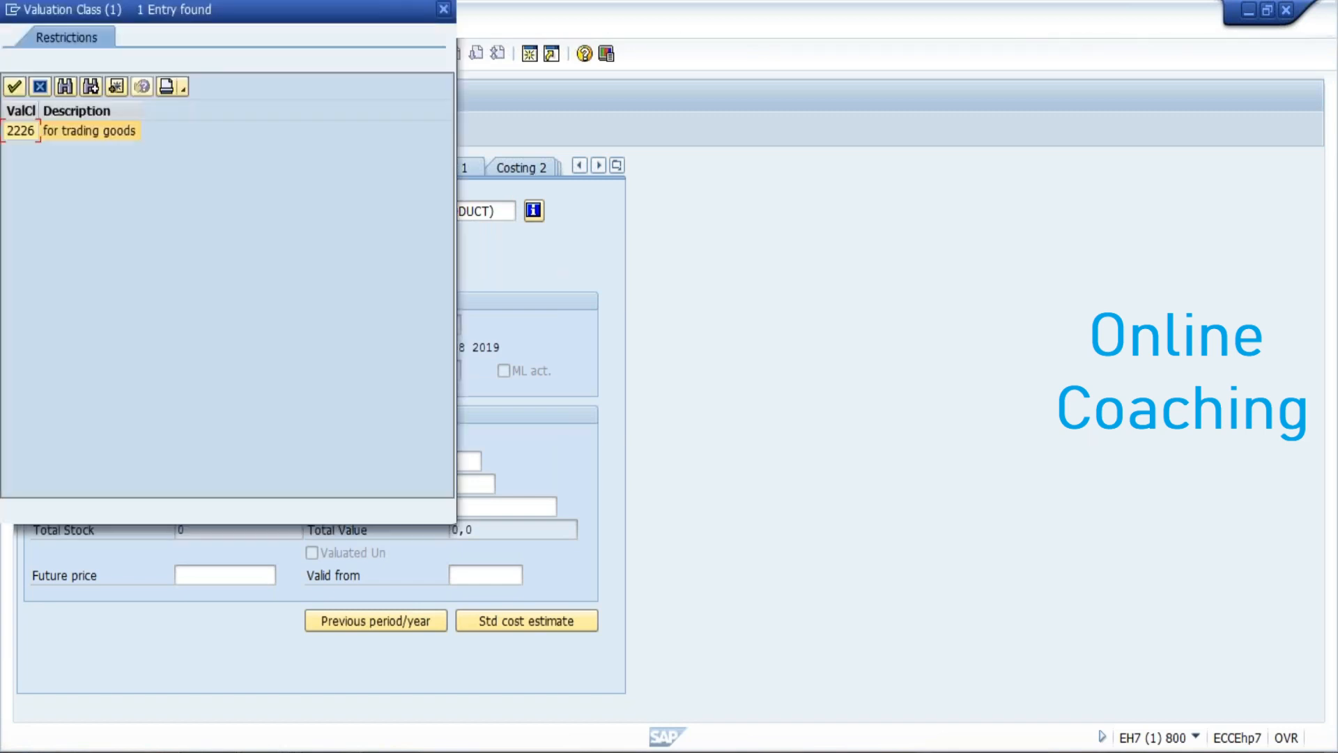
double_click(101, 134)
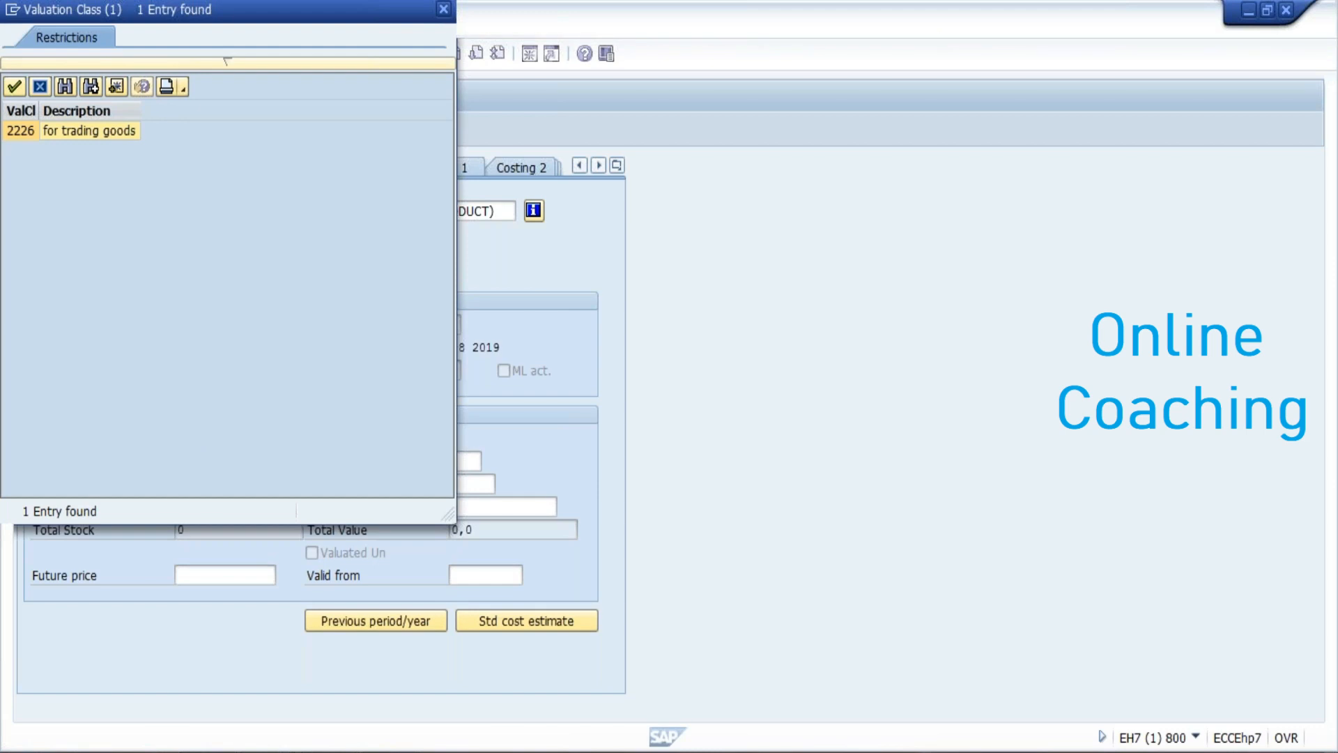
- Set the moving price to 500 in the Accounting 1 view and save the material
click(199, 512)
text(500)
key(Return)
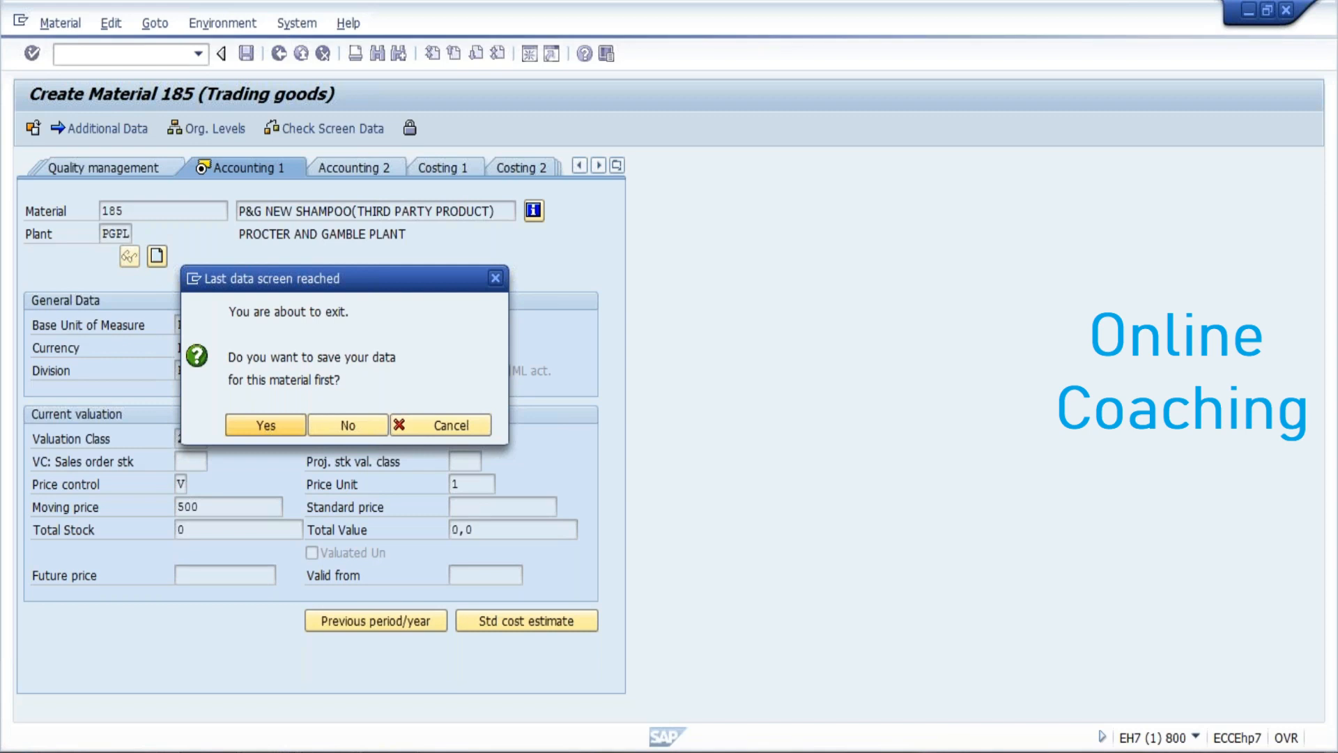
click(264, 425)
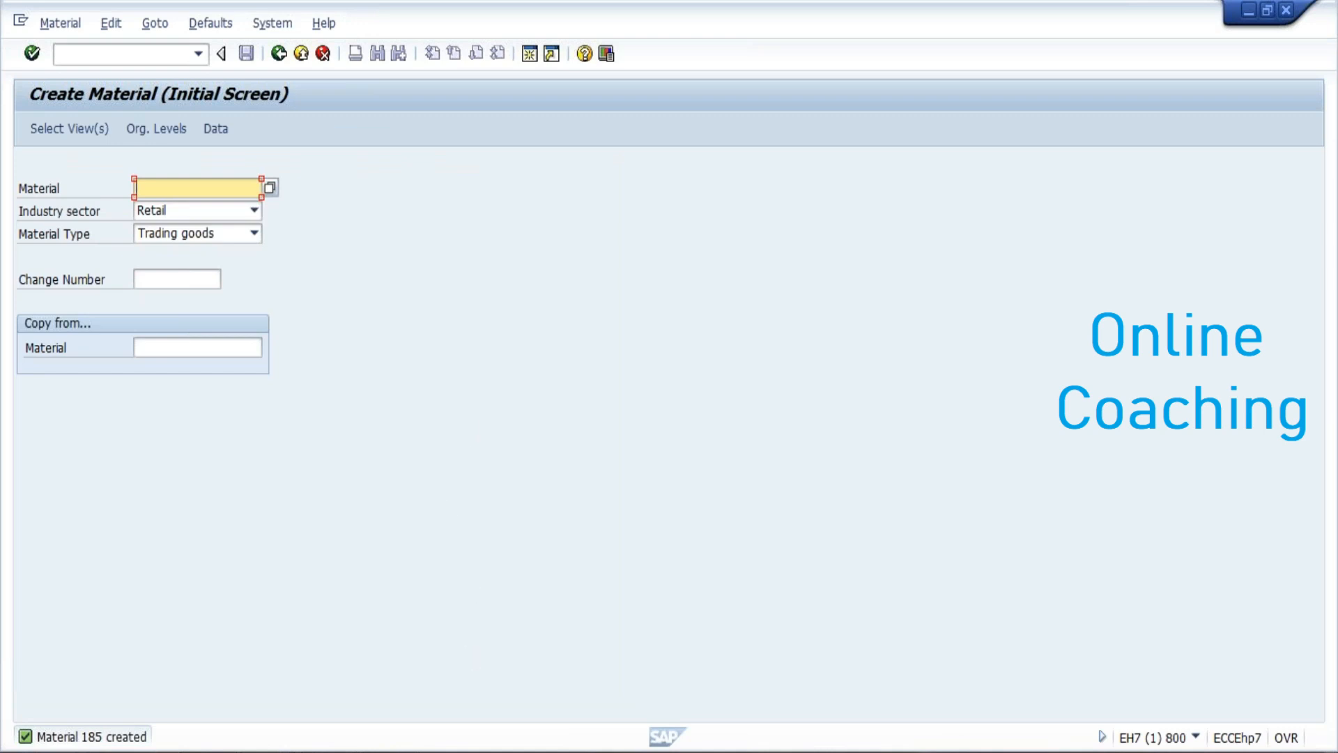
- Switch to the Third Party Sales document in Word and correct the Create Vendor transaction code to XK01
click(329, 750)
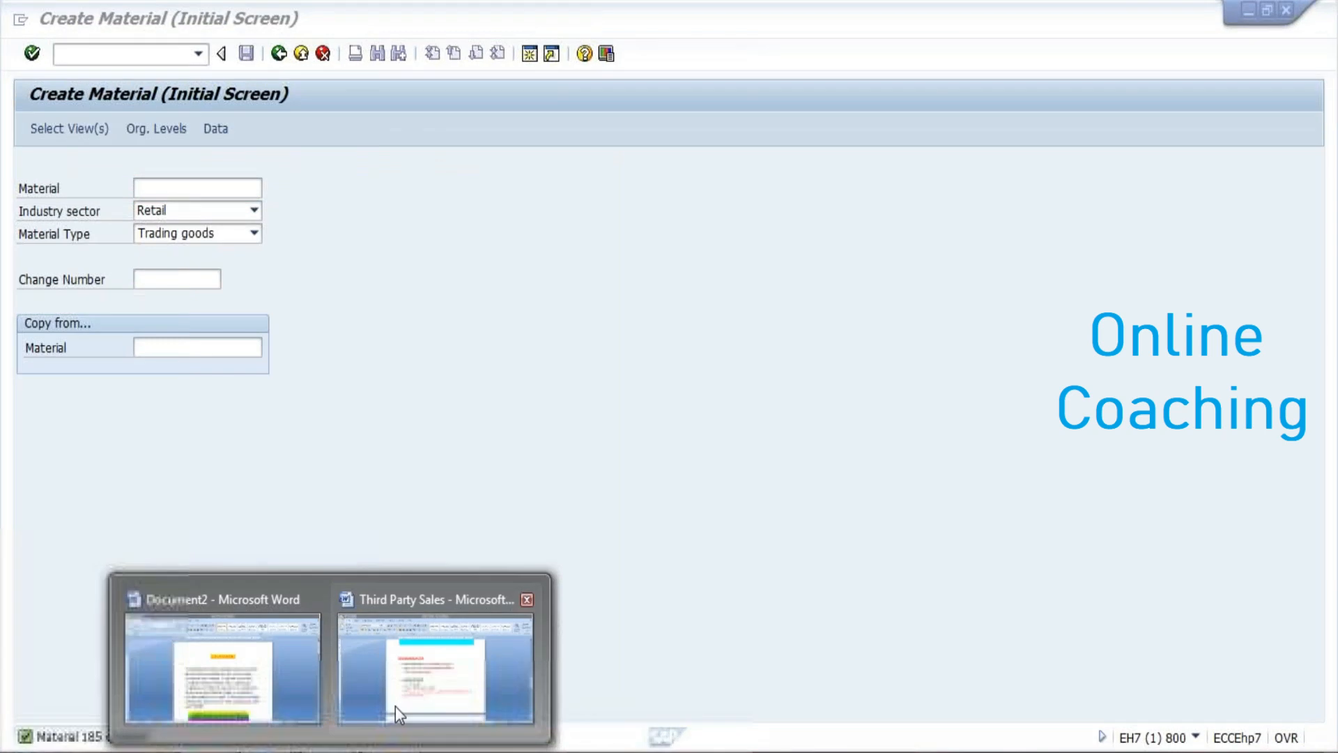
click(423, 697)
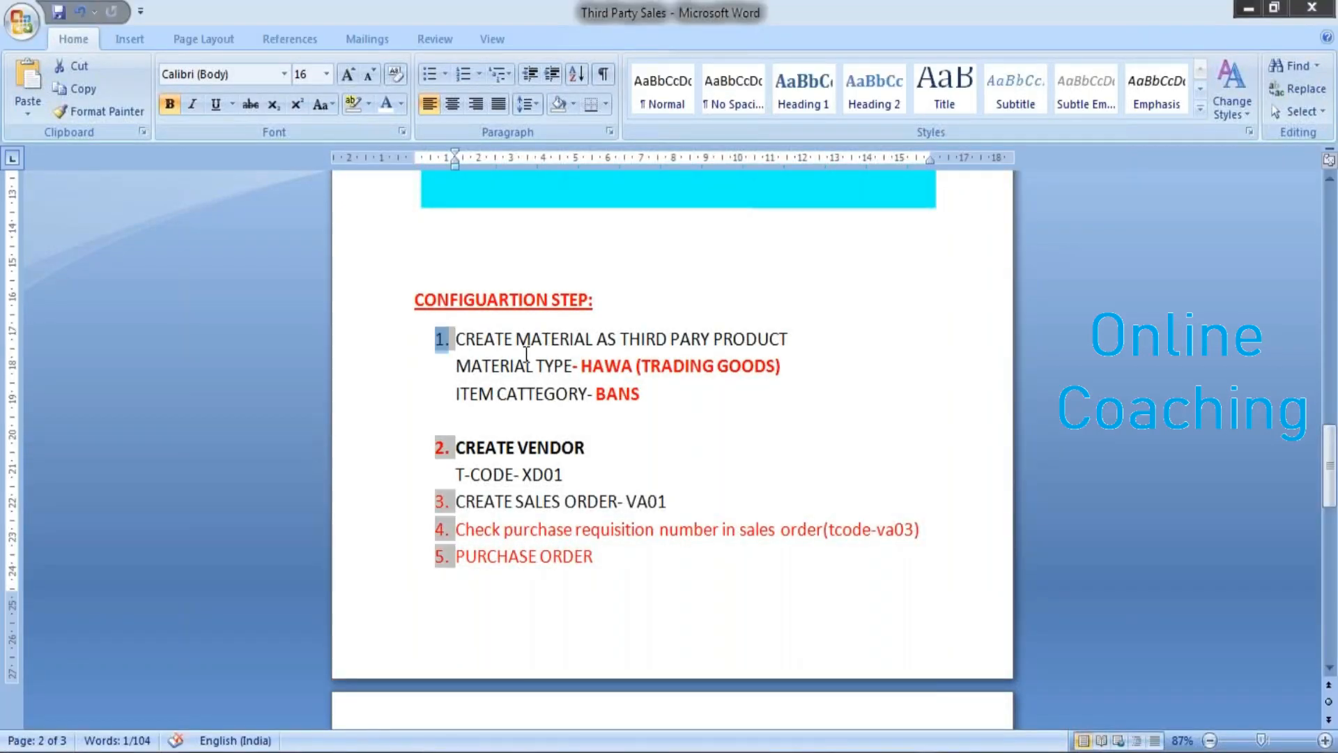
drag(655, 398, 498, 336)
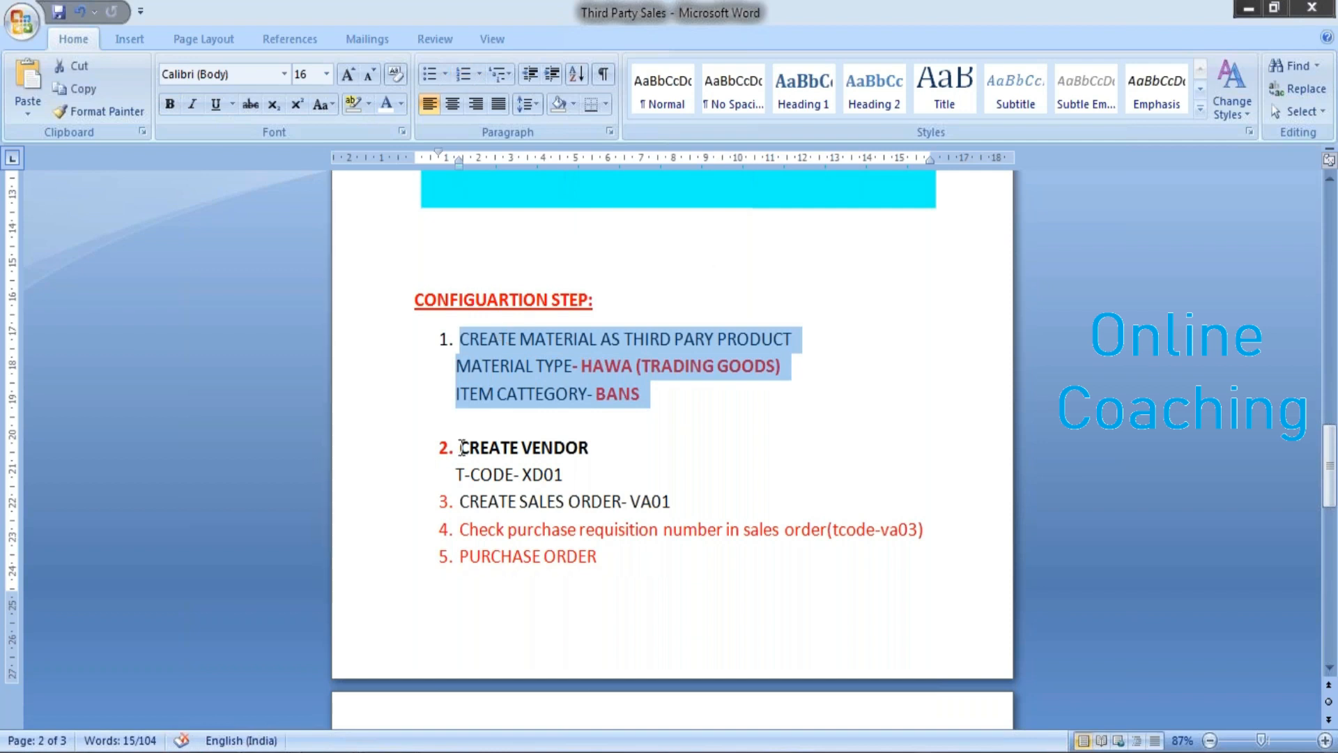
drag(463, 447, 625, 451)
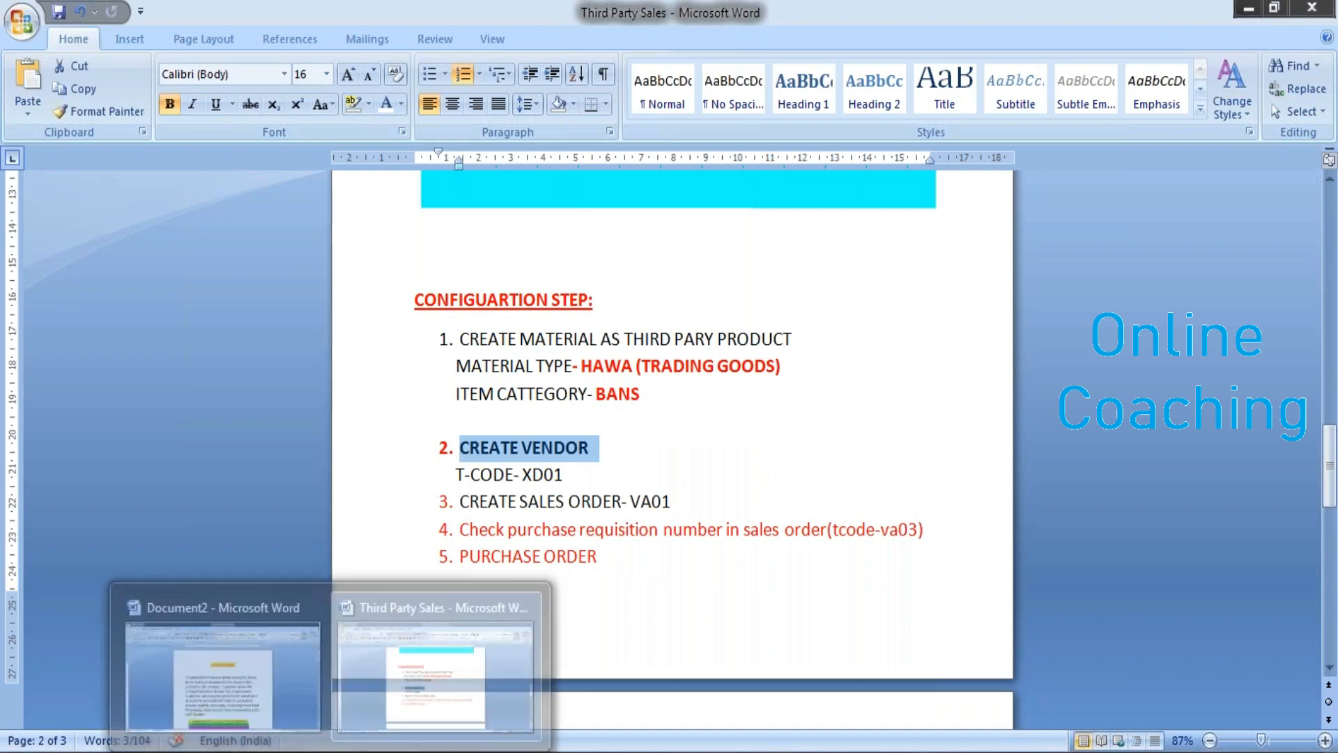
click(550, 473)
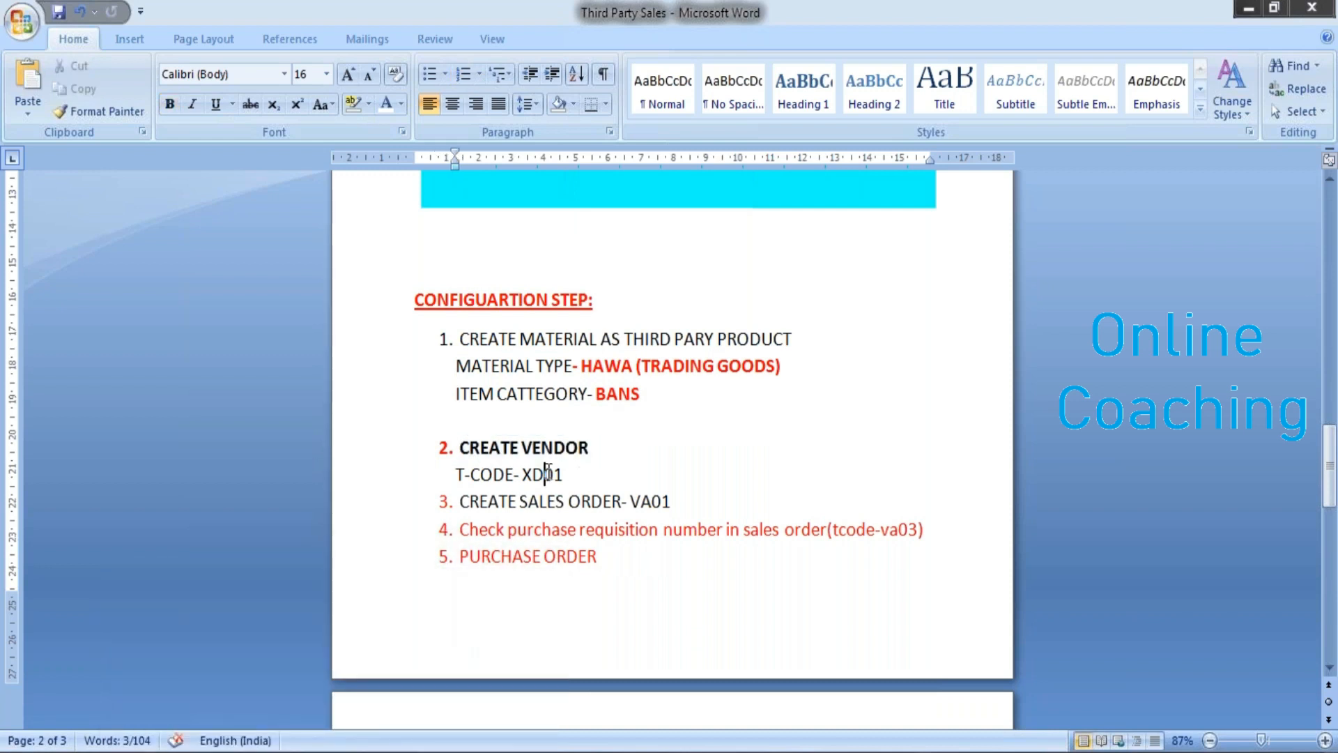
key(BackSpace)
text(K)
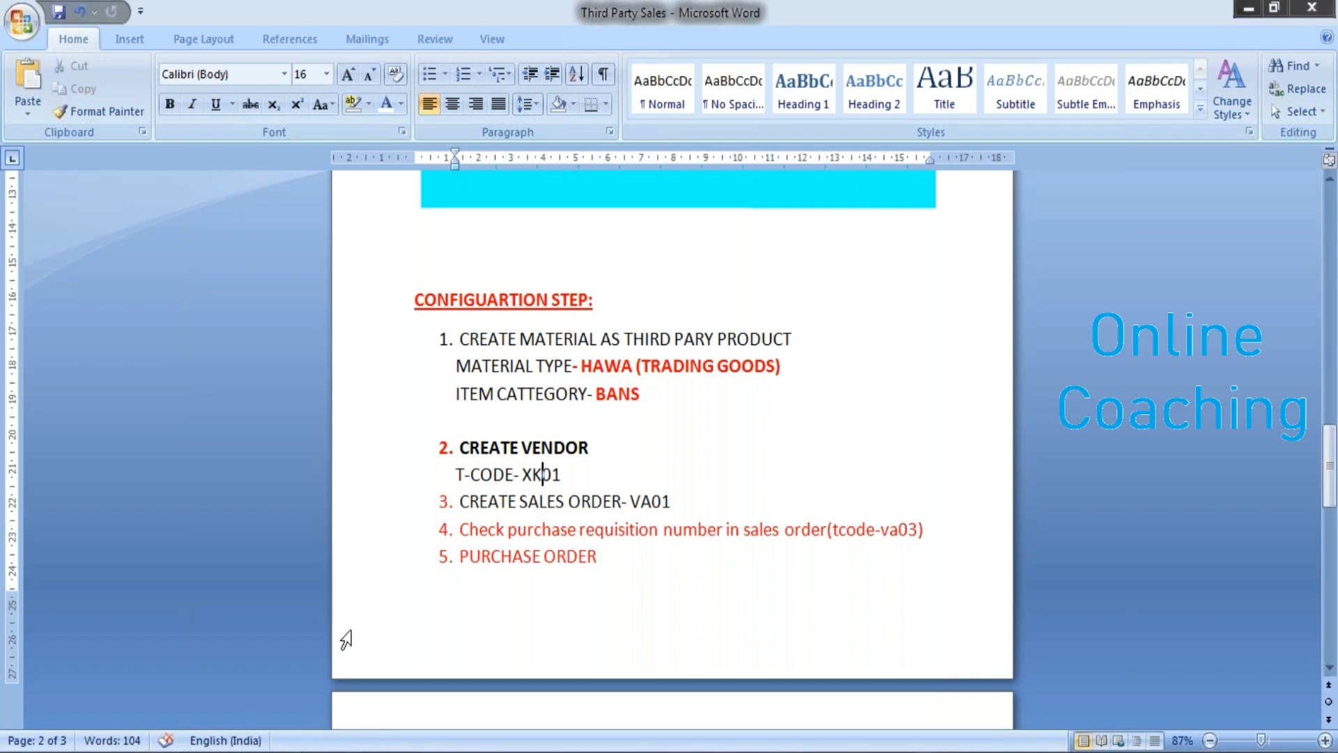
- Switch back to the SAP Create Material window and start the vendor creation transaction XK01
mouse_move(300, 750)
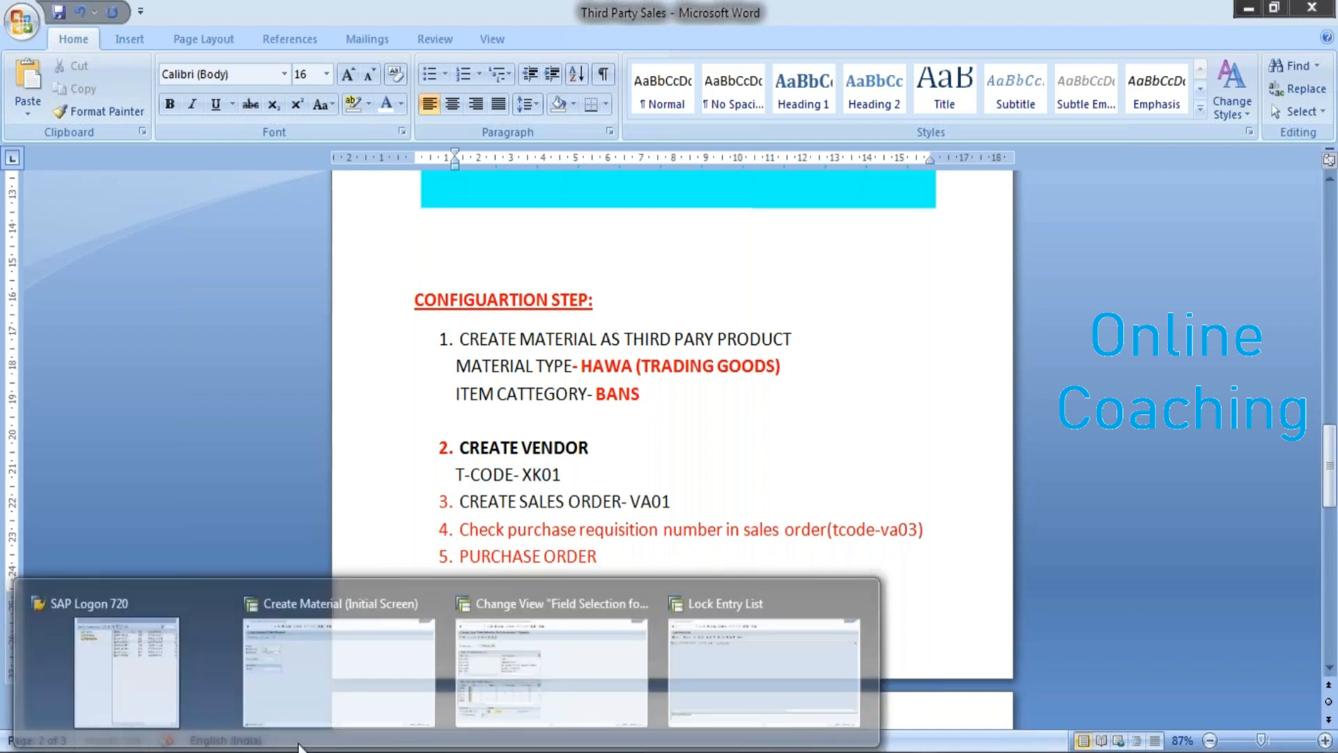
click(339, 709)
click(128, 54)
text(/N)
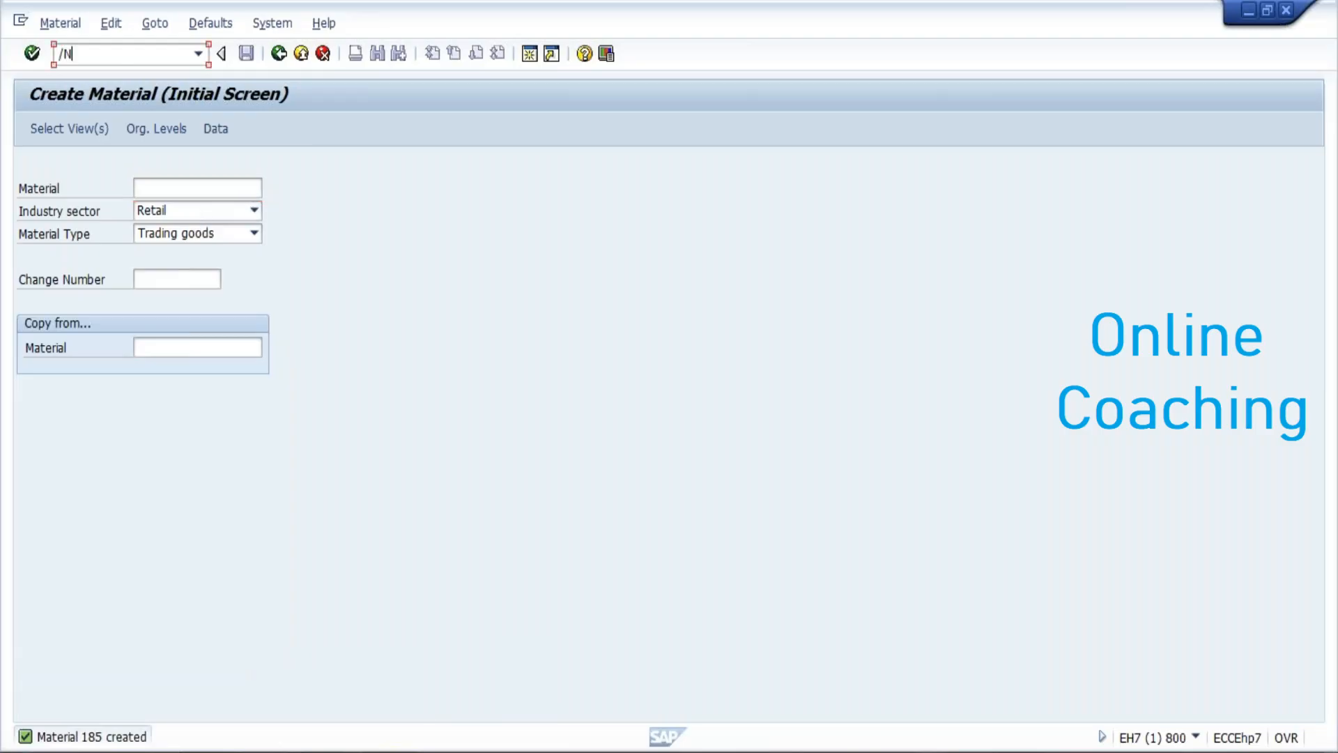
key(Return)
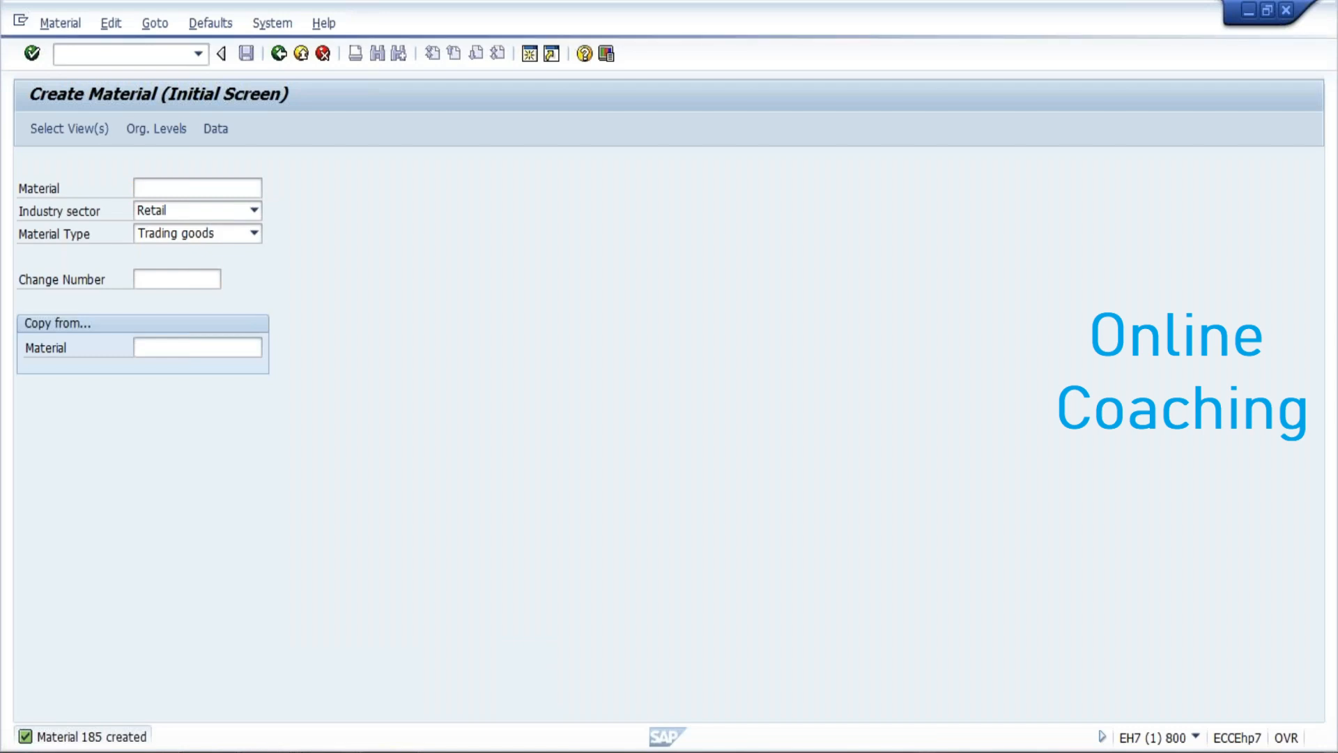
text(MM03)
key(Return)
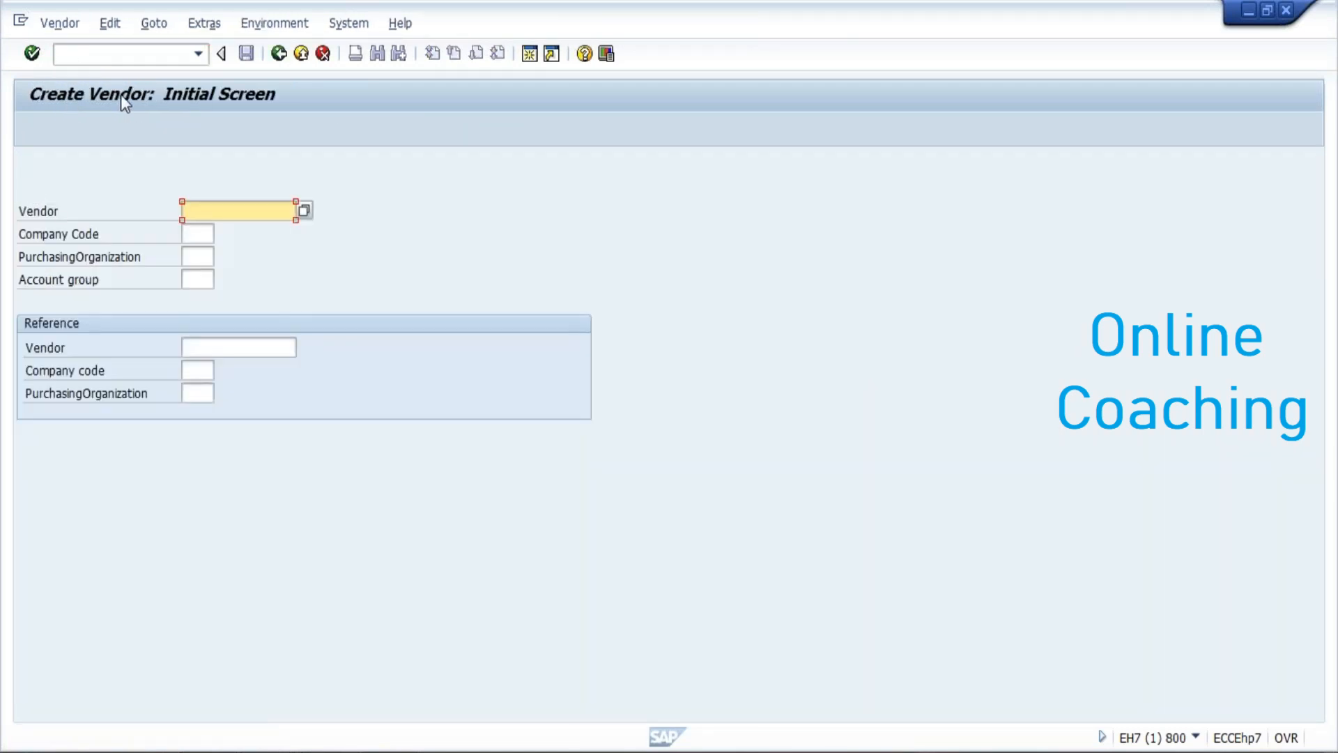
- Set company code PNG1 and purchasing organization PGPO for the new vendor
click(193, 235)
text(p)
click(193, 257)
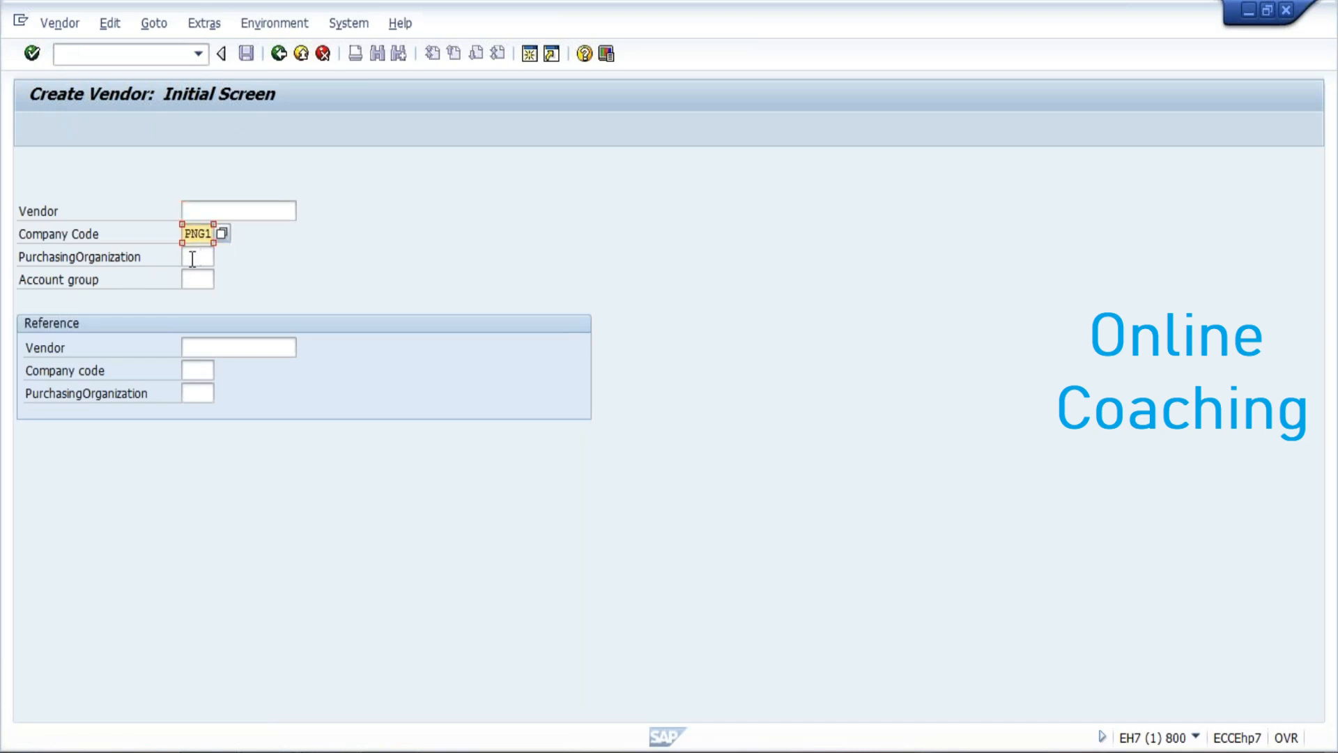
click(193, 258)
text(p)
- Try to continue the vendor creation with account group 1000 (Domestic Vendors)
click(202, 279)
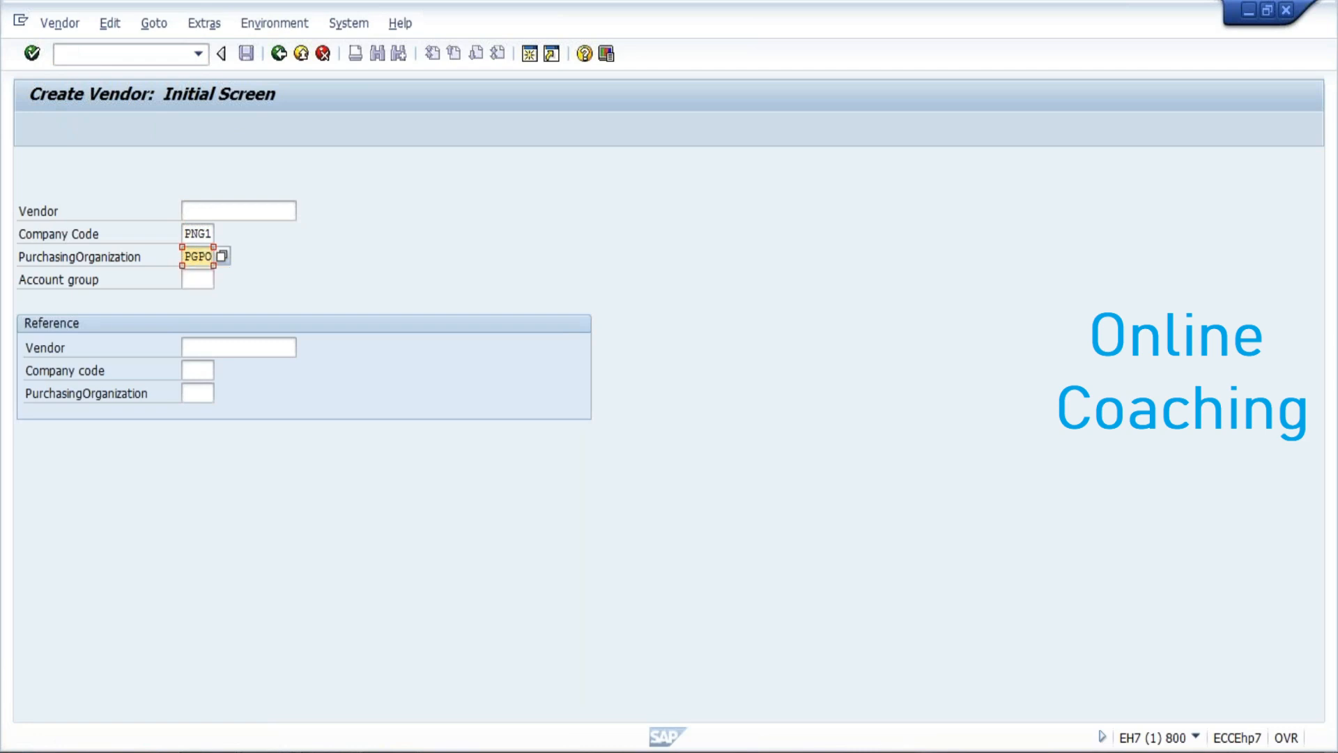
click(204, 286)
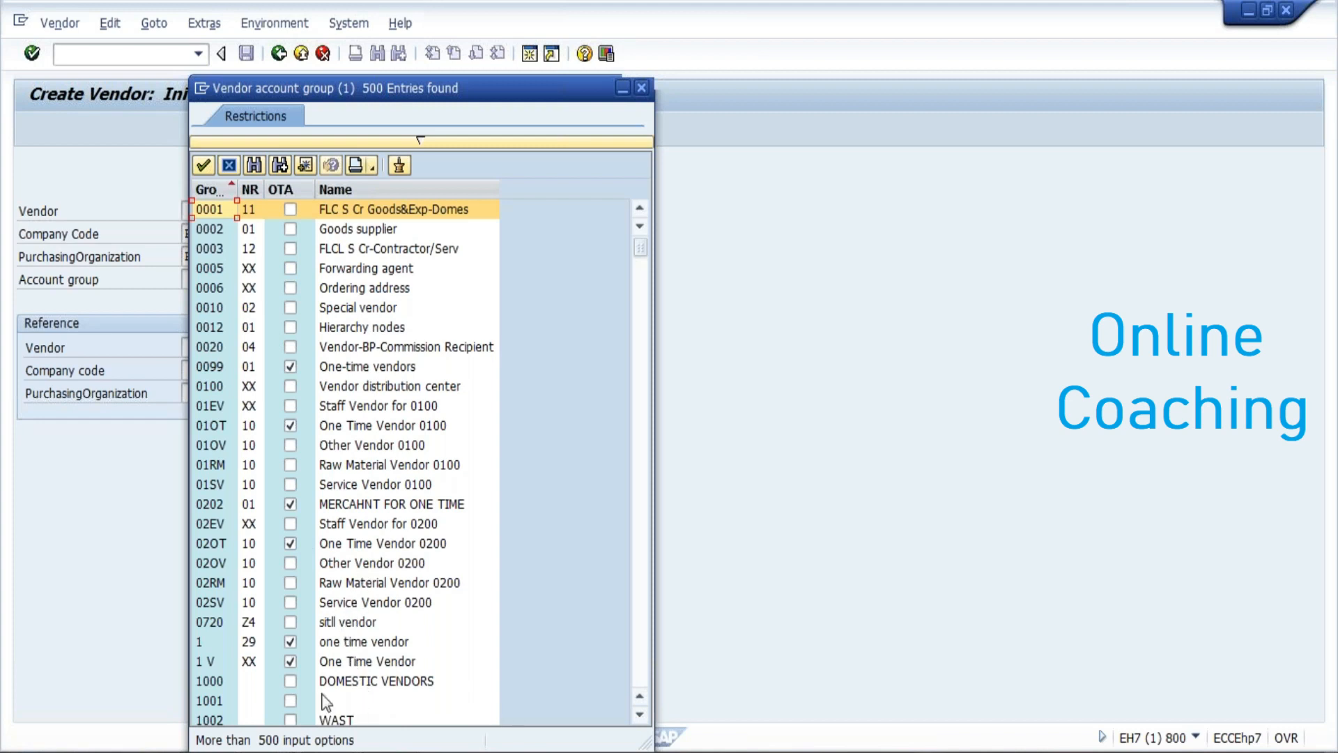
click(215, 686)
double_click(215, 686)
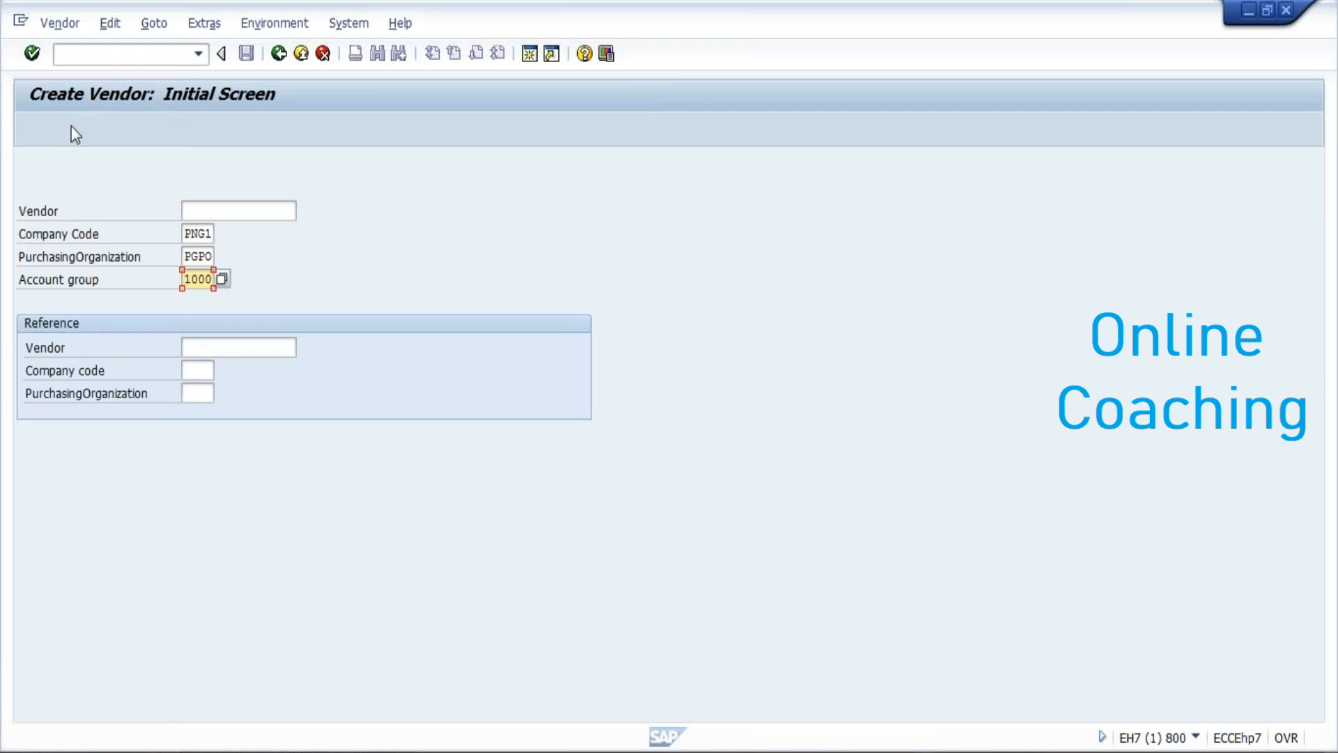
key(Return)
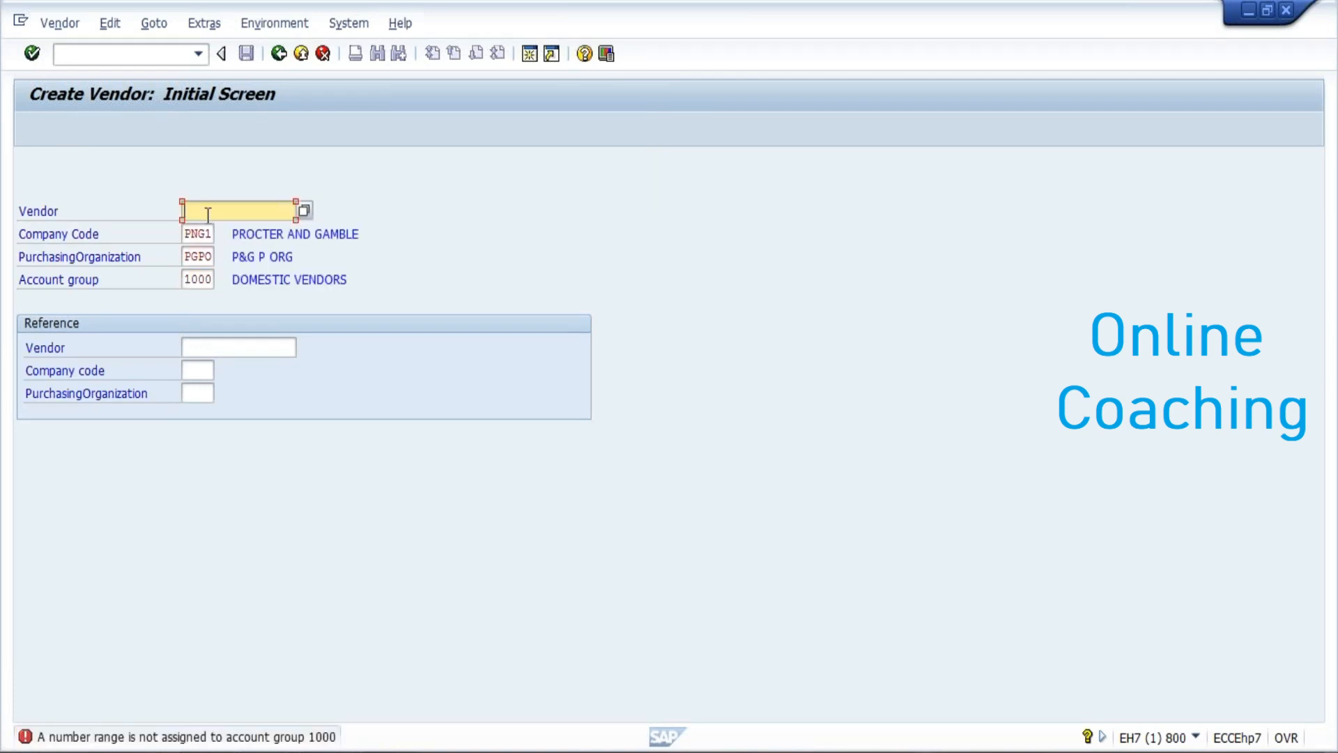
- Select account group 2501 (Domestic Vendors) from the value list and continue to the vendor's address data
click(199, 279)
click(222, 280)
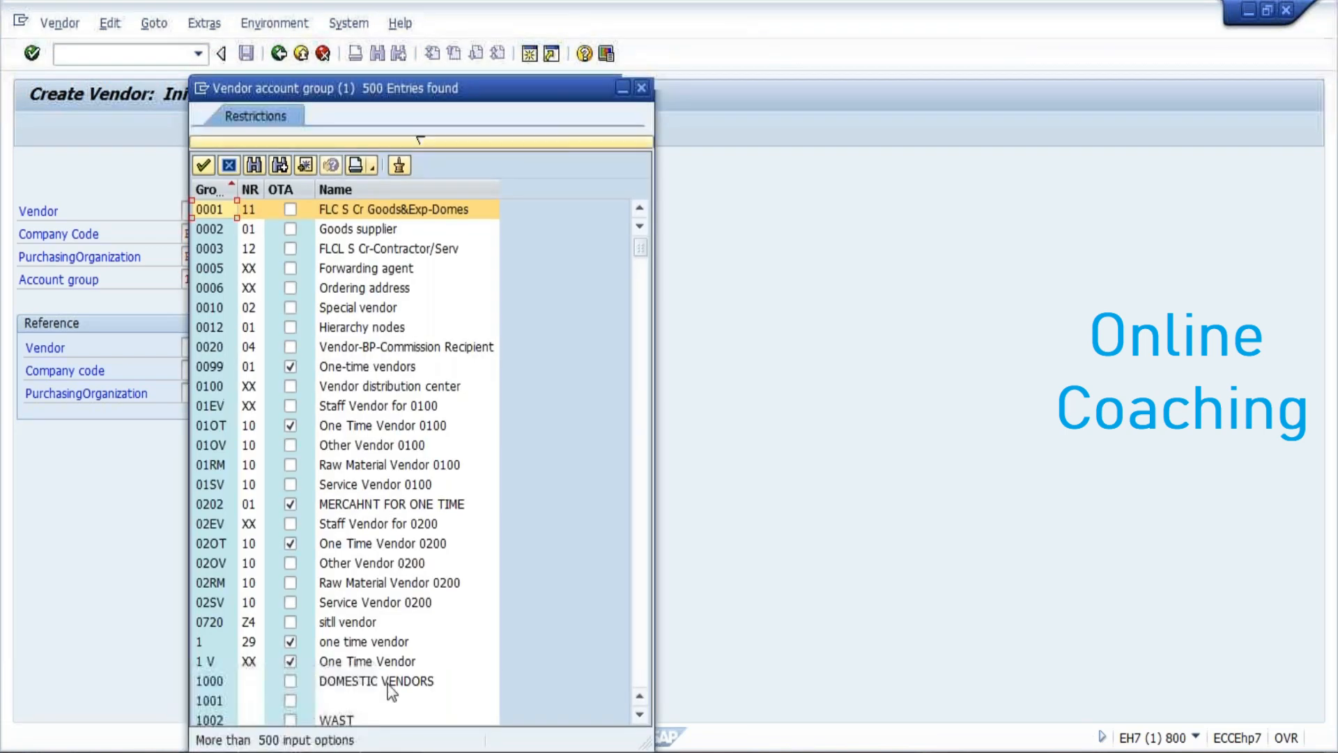
click(641, 664)
click(640, 664)
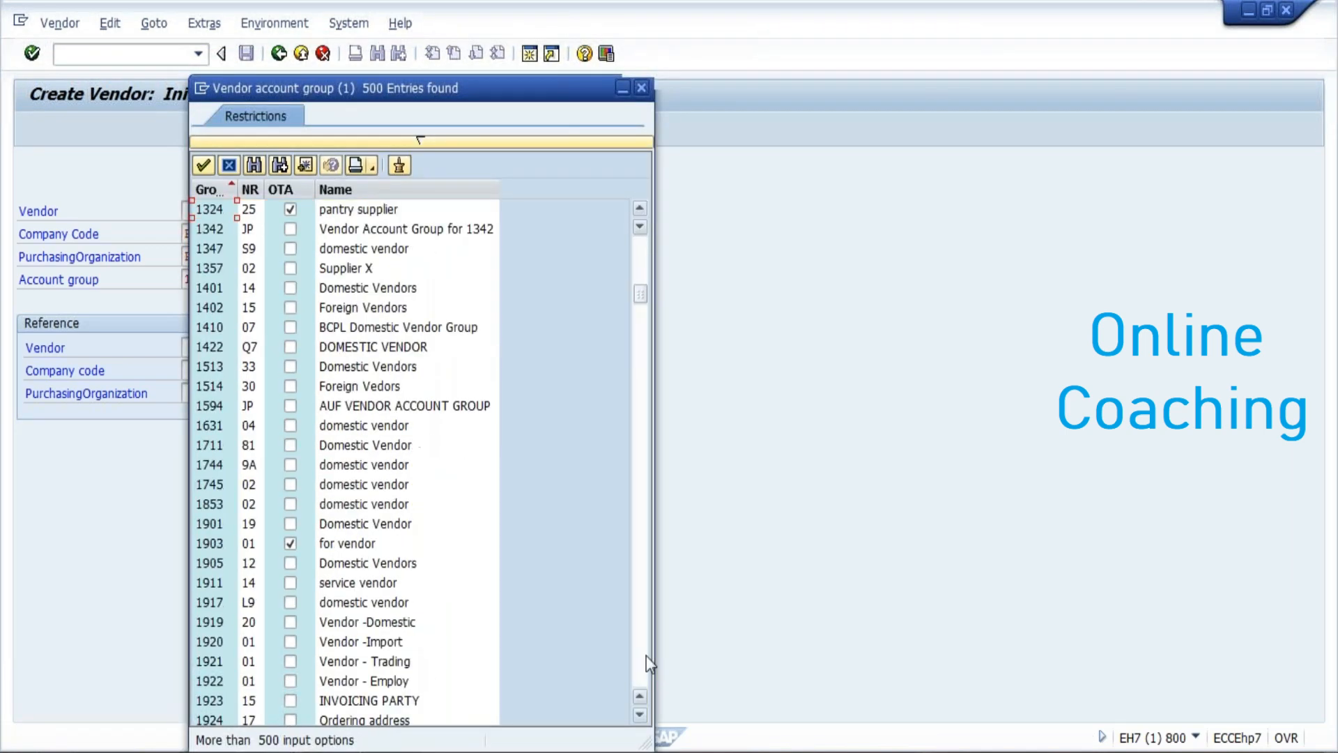
click(642, 658)
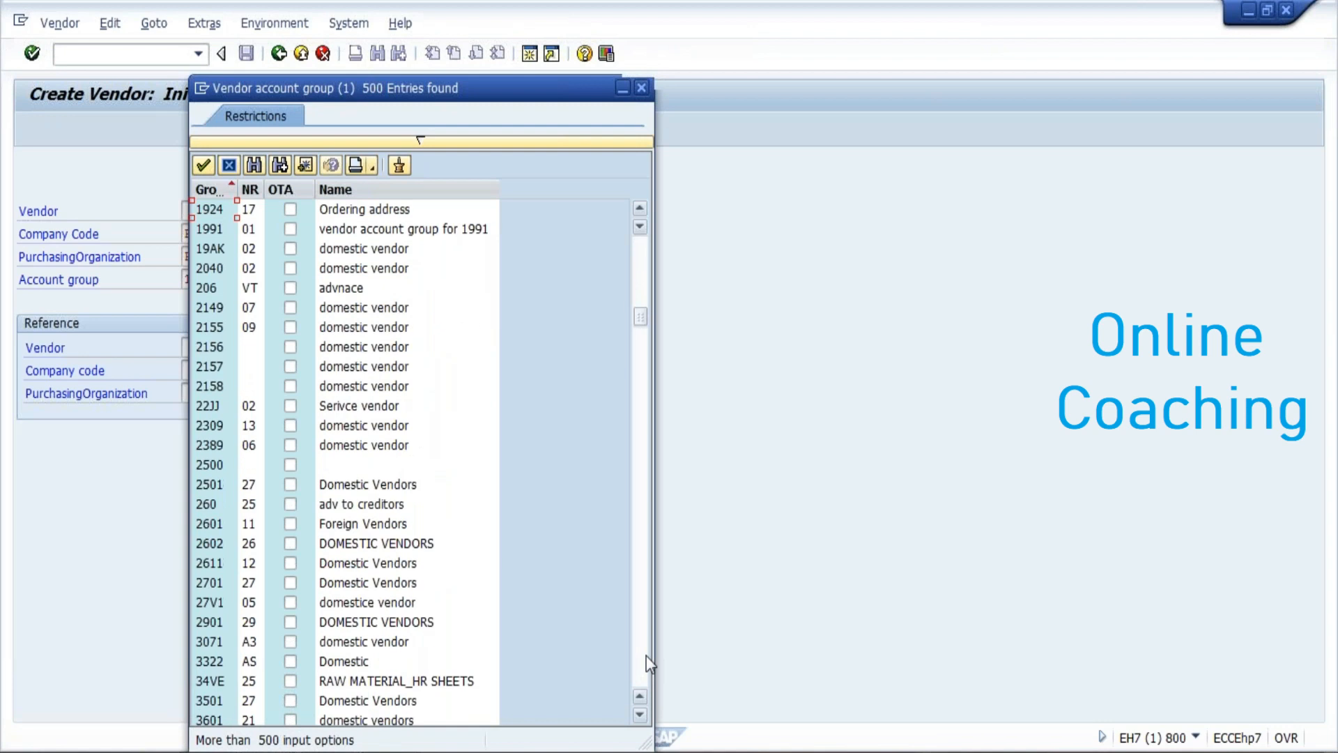
click(210, 485)
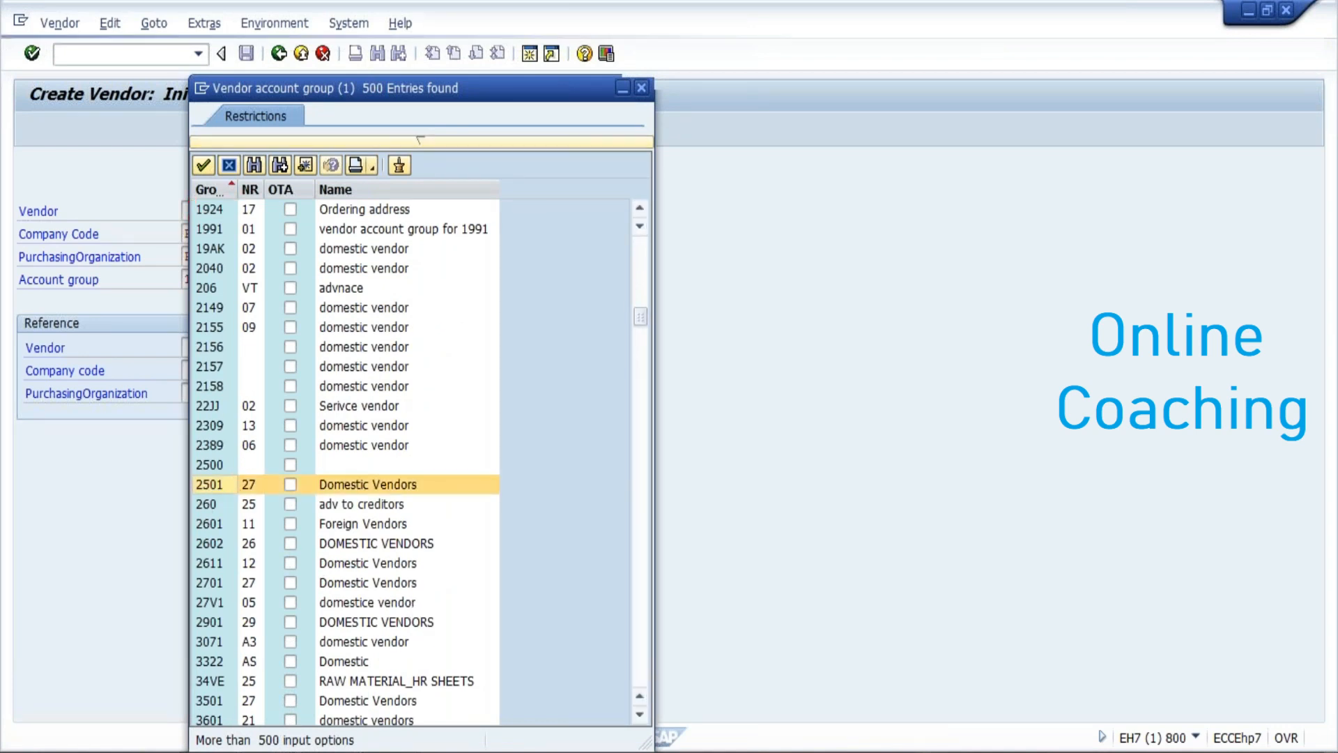
key(Return)
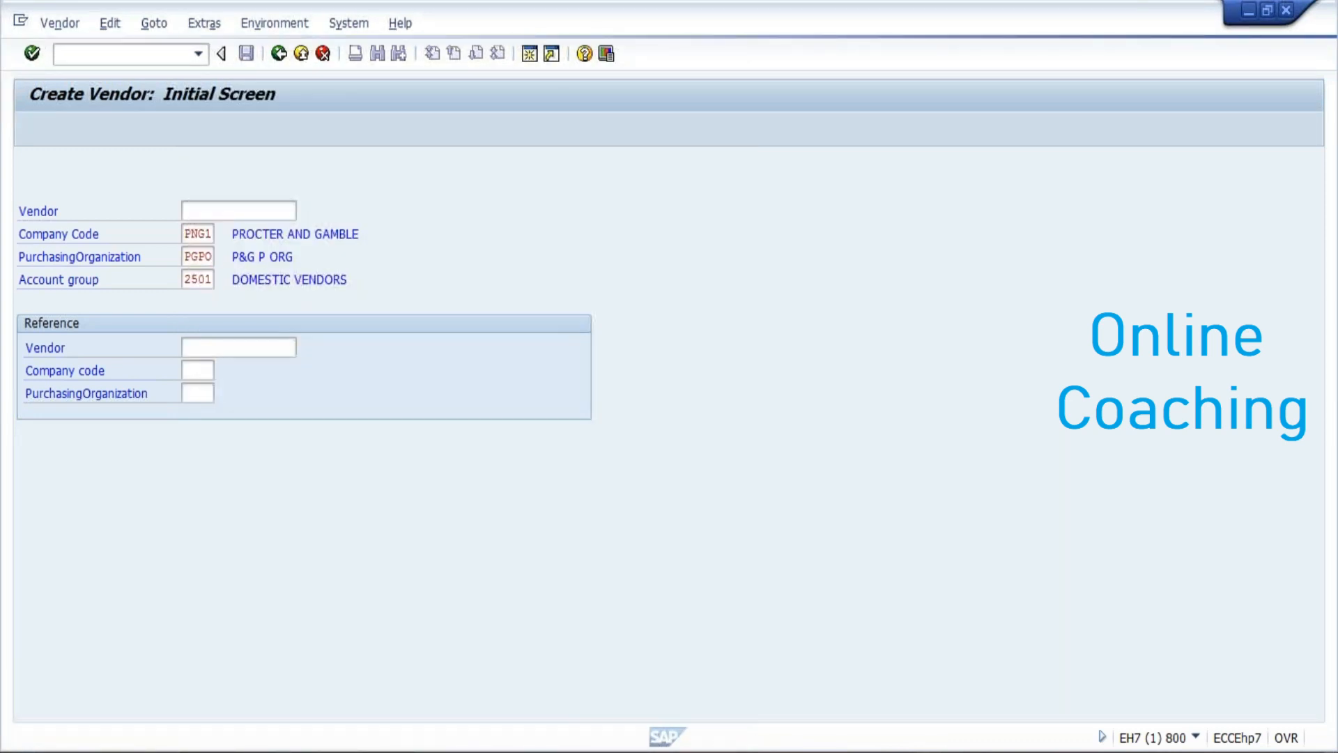
key(Return)
- Set the vendor's title to Company and the name to PROCTER AND GAMBLE VENDOR-3
text(c)
key(Tab)
text(P)
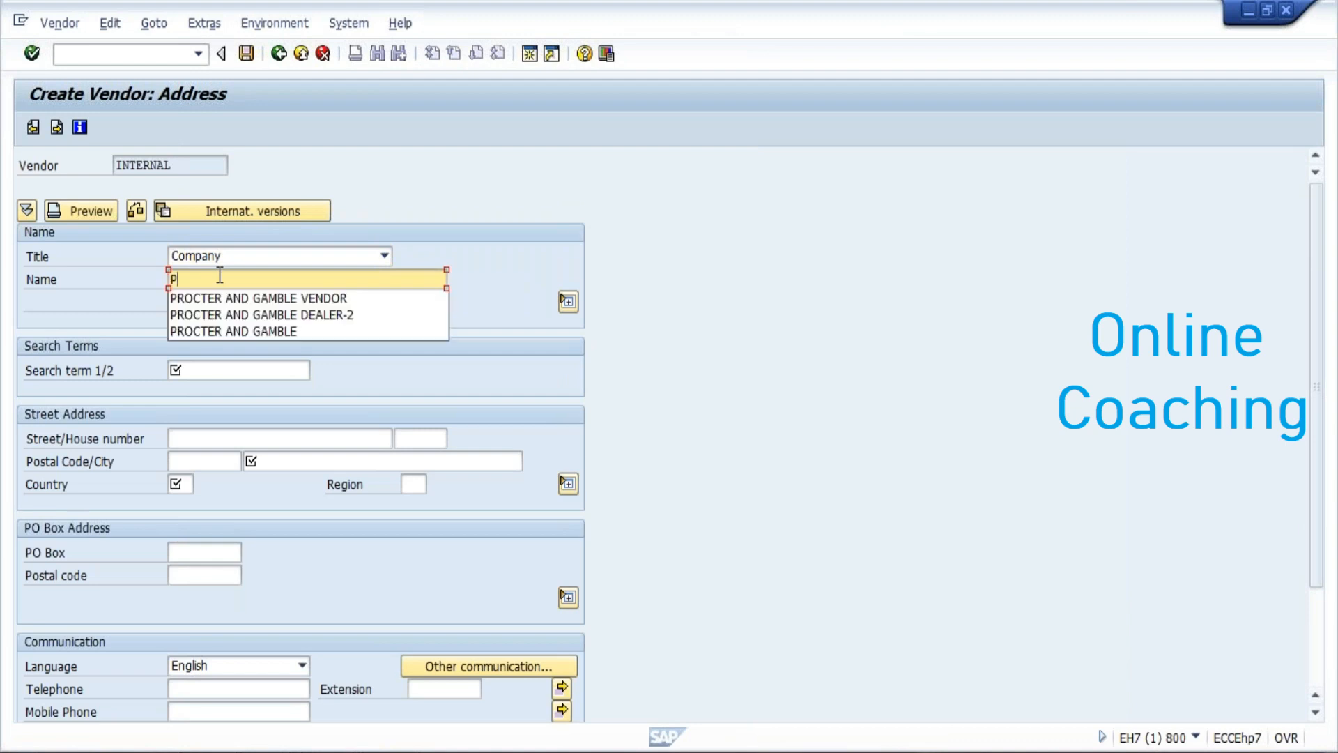
click(230, 298)
text(-3)
- Enter search term PG, city BANAGLORE, country IN and region 10 in the vendor address
click(201, 365)
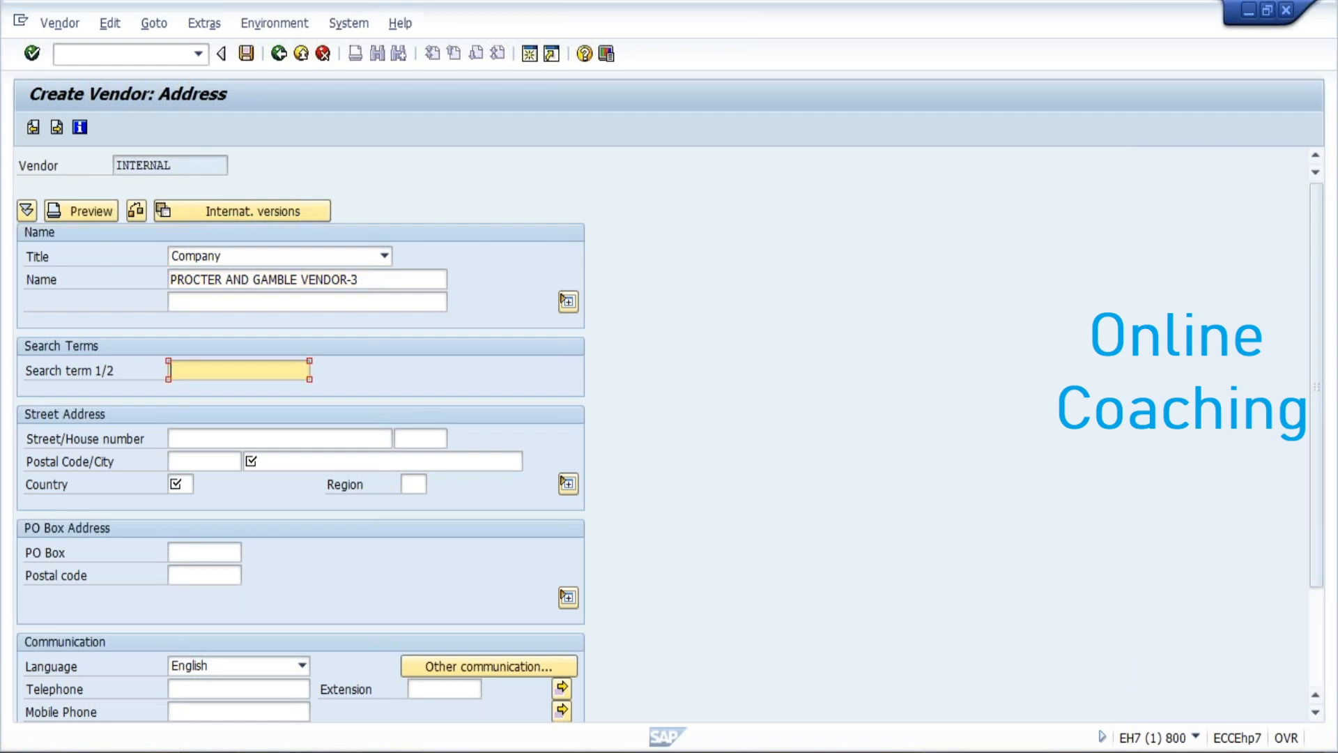
text(P)
click(195, 389)
click(274, 463)
text(B)
click(279, 480)
click(180, 483)
text(IN)
key(Tab)
text(10)
- Confirm the vendor address, accept the duplicate vendor notice and continue to the payment transactions data
key(Return)
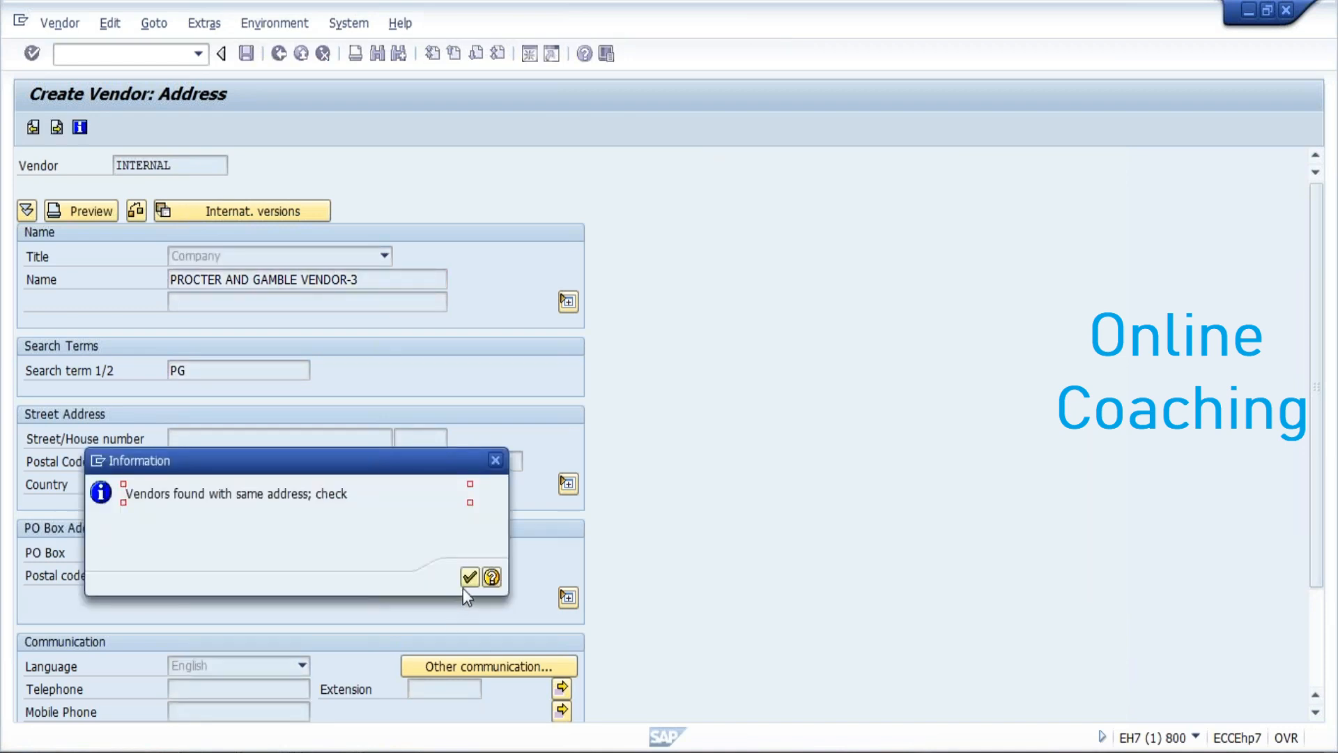
click(469, 577)
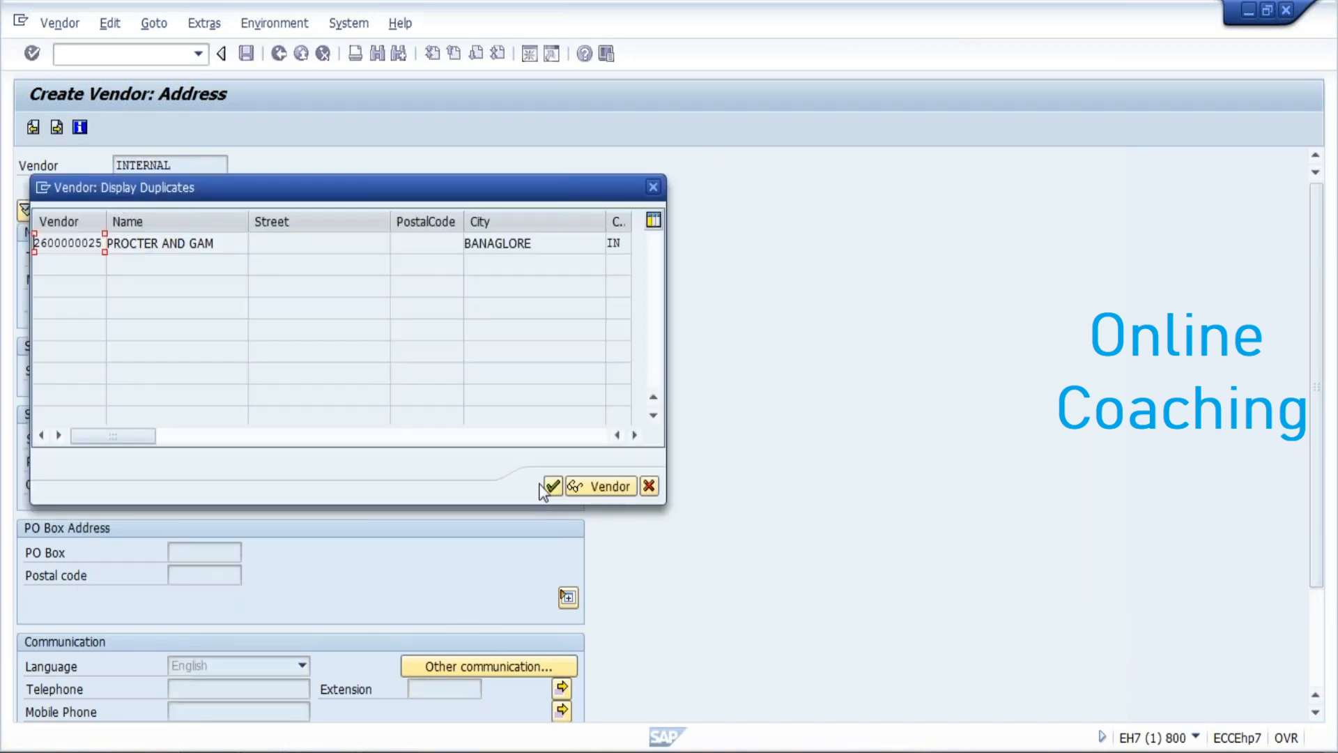
click(551, 486)
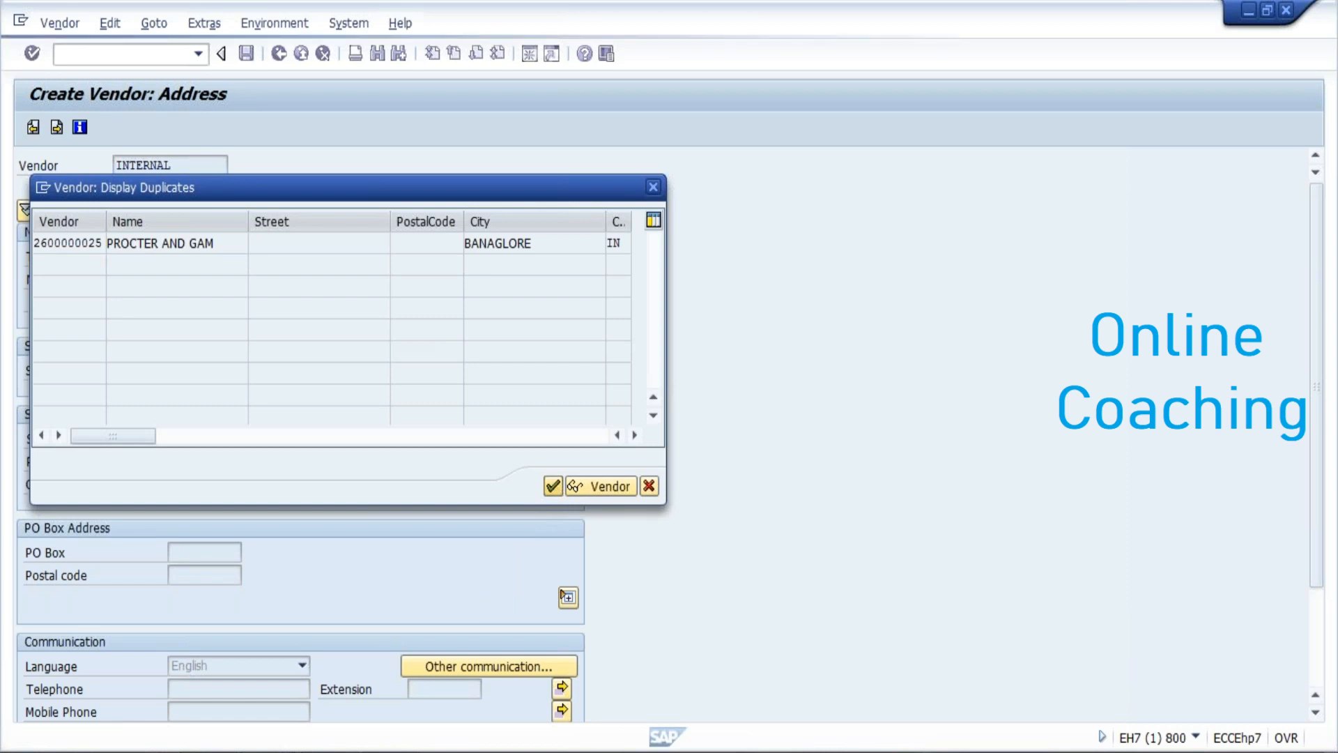
key(Return)
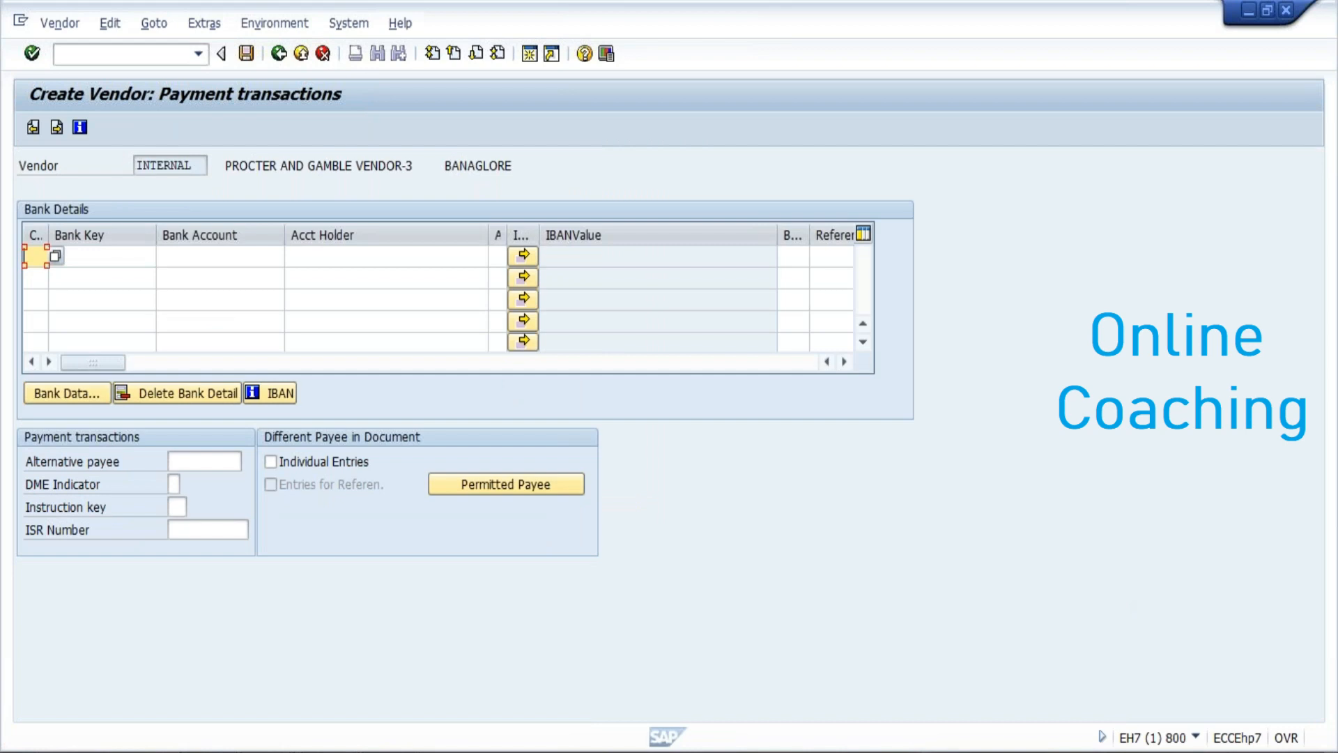
- Pass the bank details and contact persons unchanged and set the vendor's reconciliation account to 160000
key(Return)
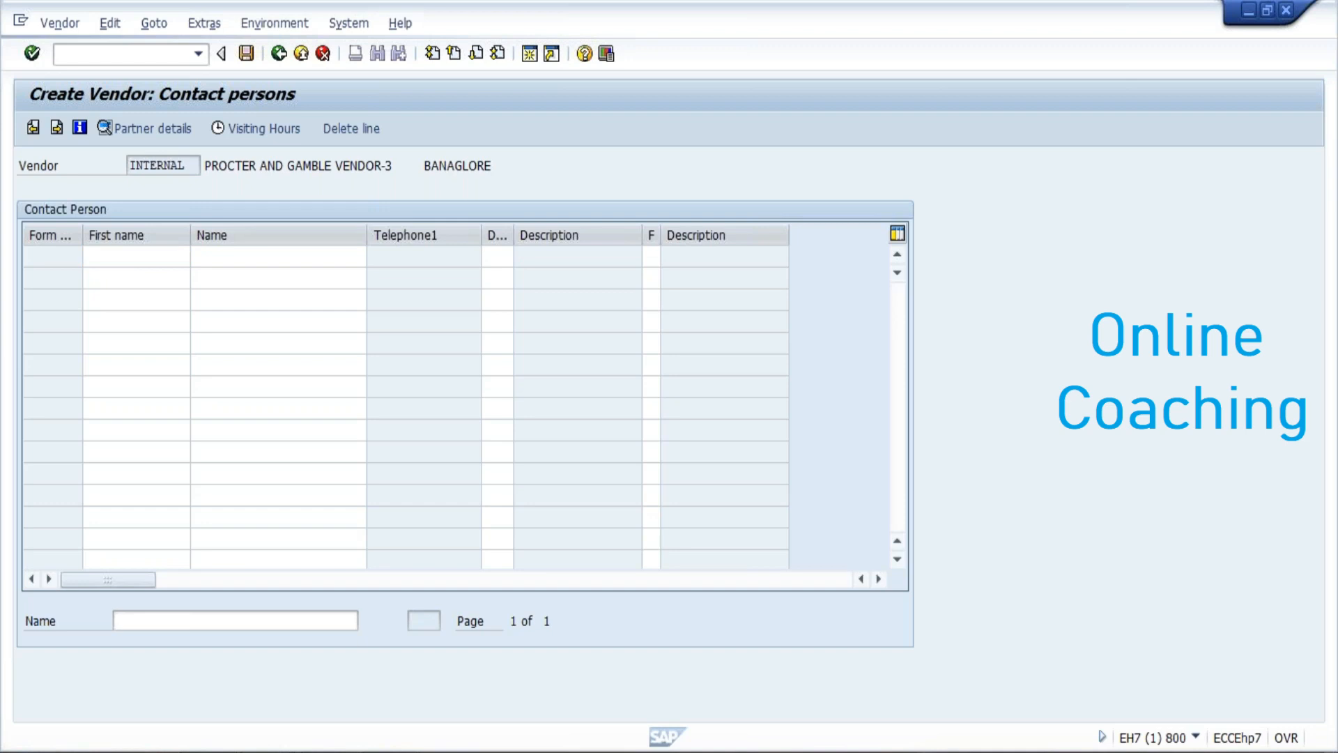
key(Return)
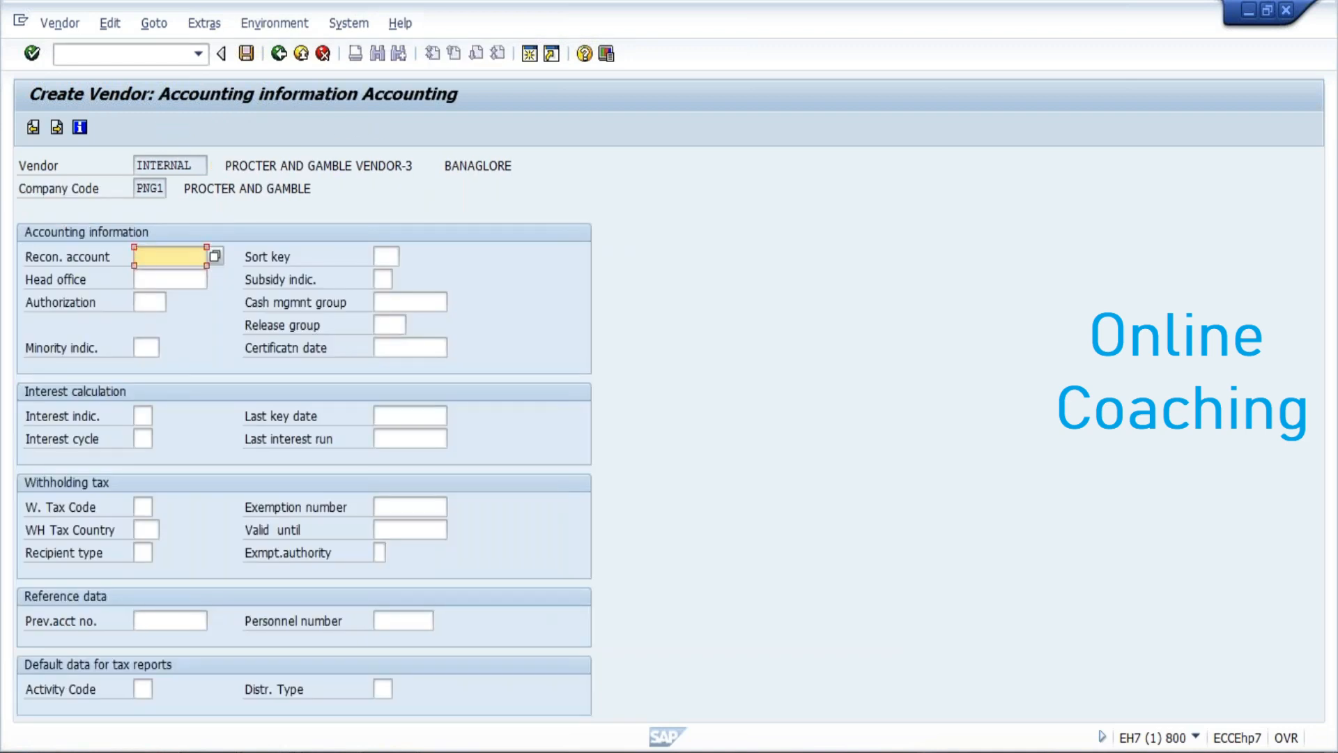
text(1)
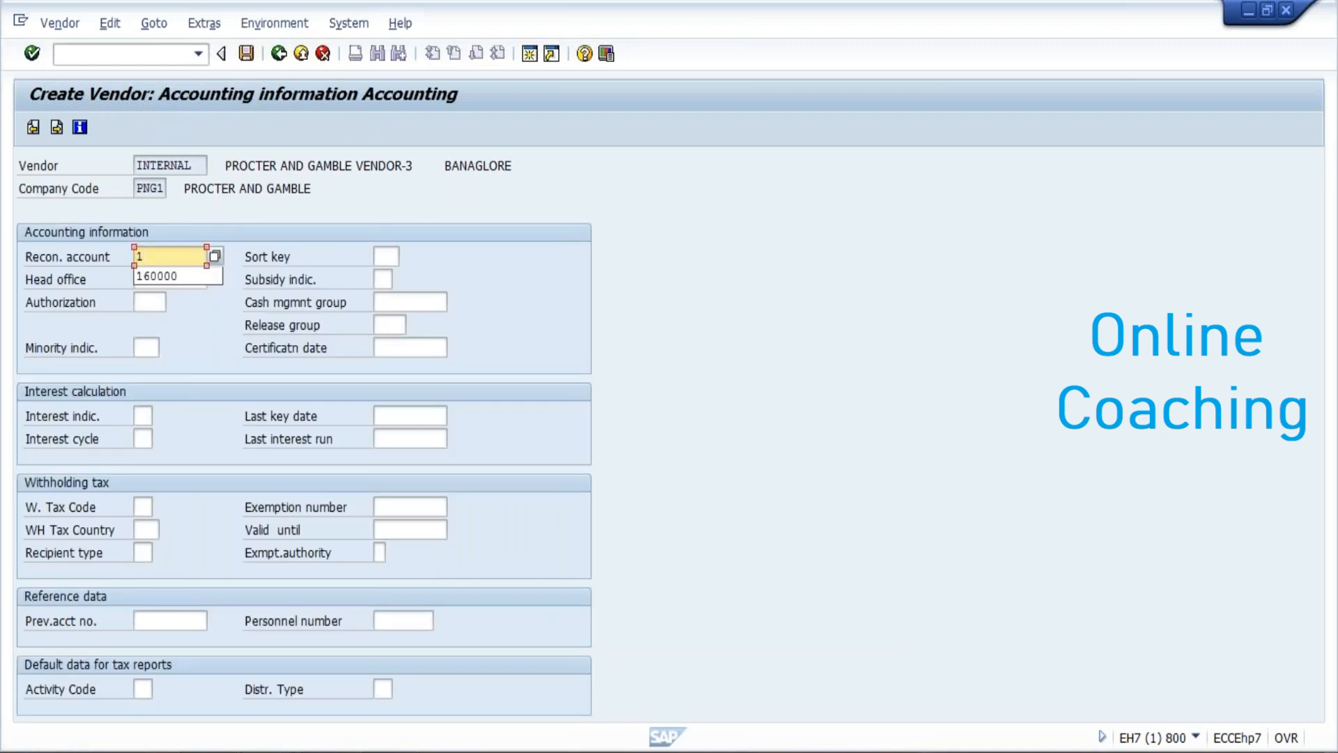
key(Down)
key(Return)
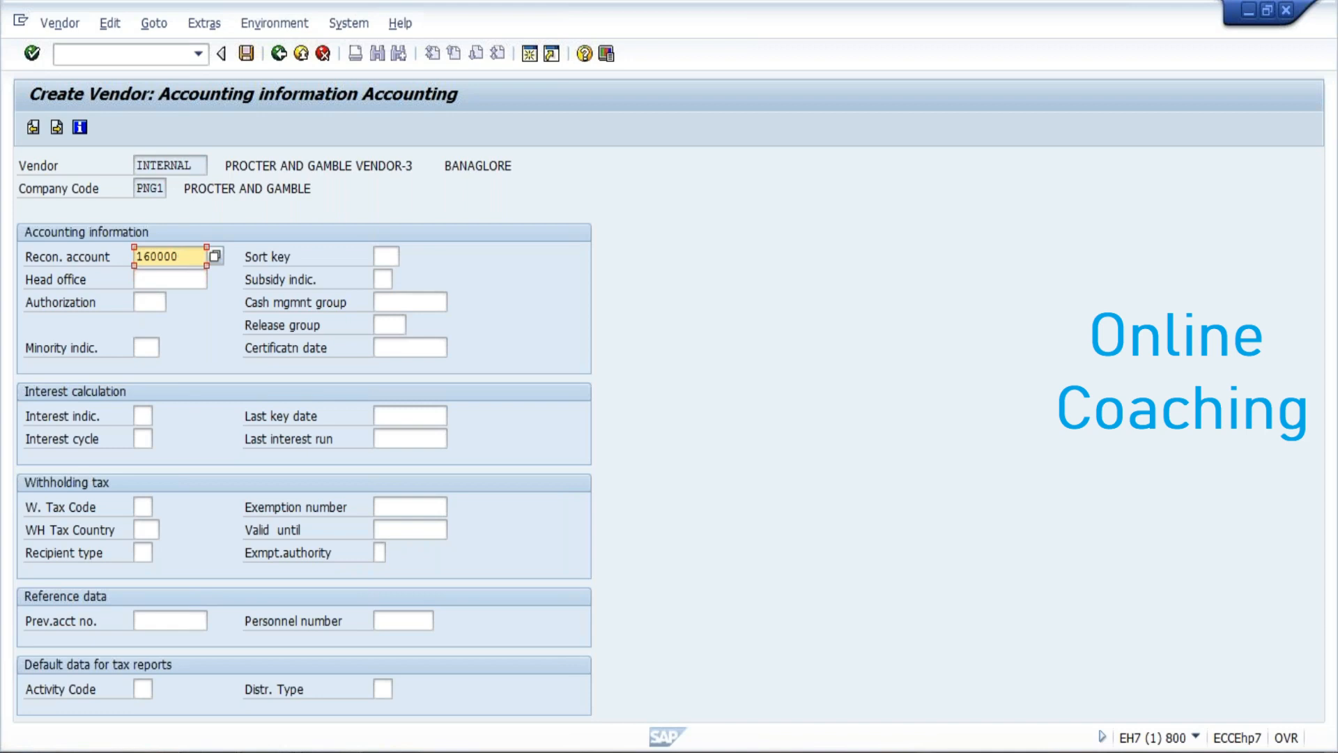
key(Return)
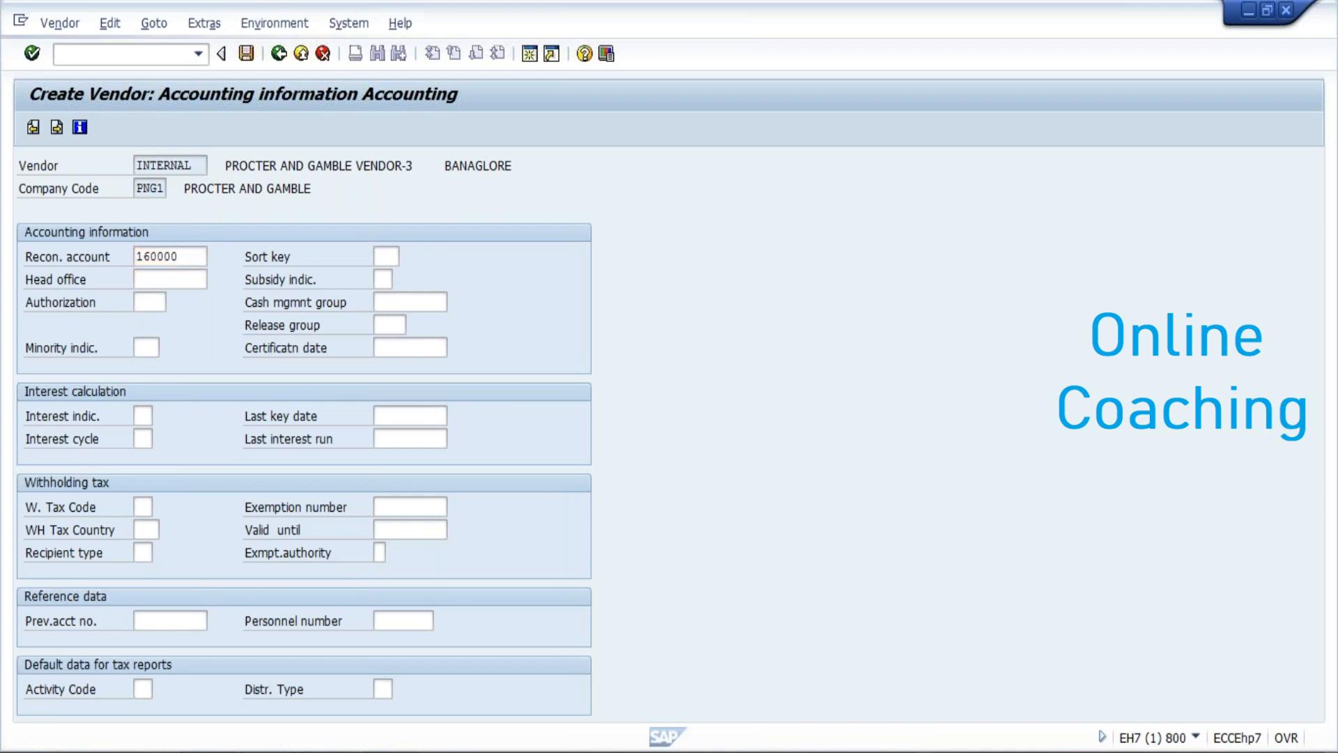
- Enter payment terms 0001 in the vendor's accounting payment data and continue to the correspondence data
text(0001)
click(173, 255)
key(Return)
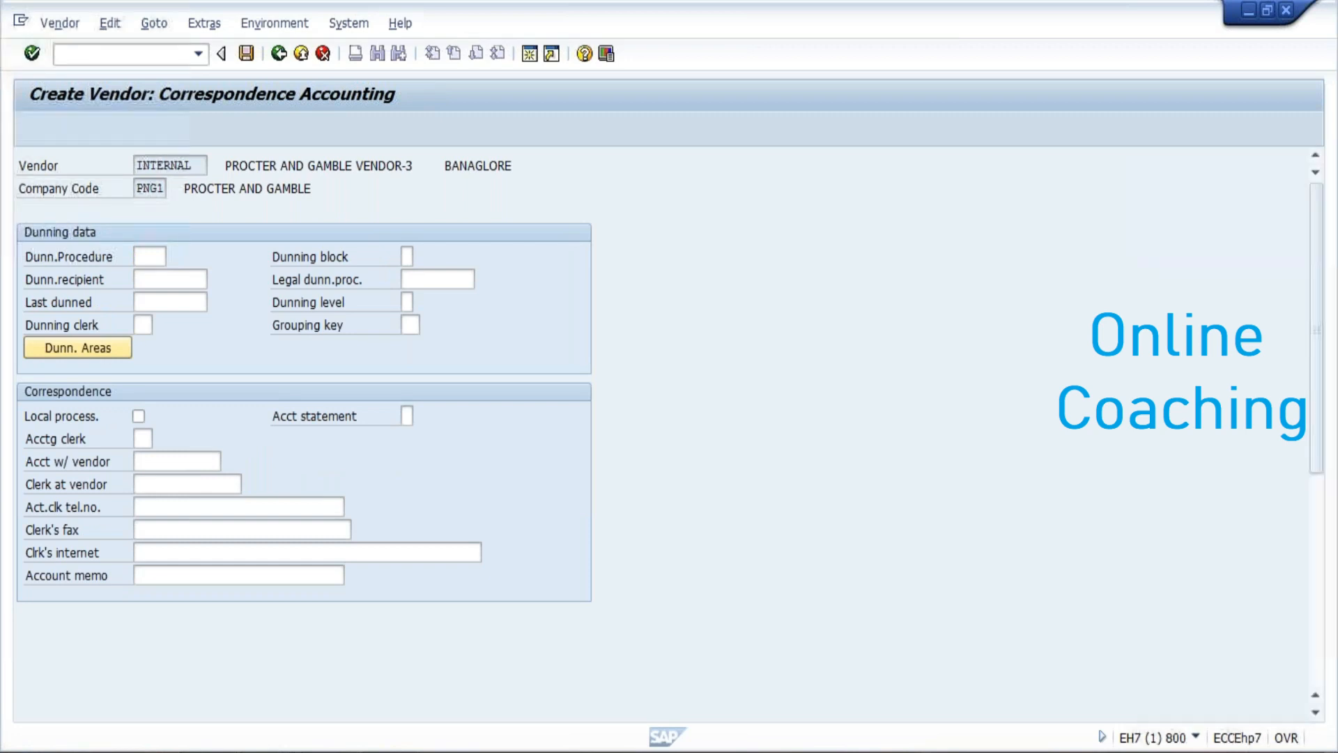
- Set the order currency to INR and terms of payment to 0002 in the purchasing data, and save the vendor
key(Return)
text(INR)
click(180, 276)
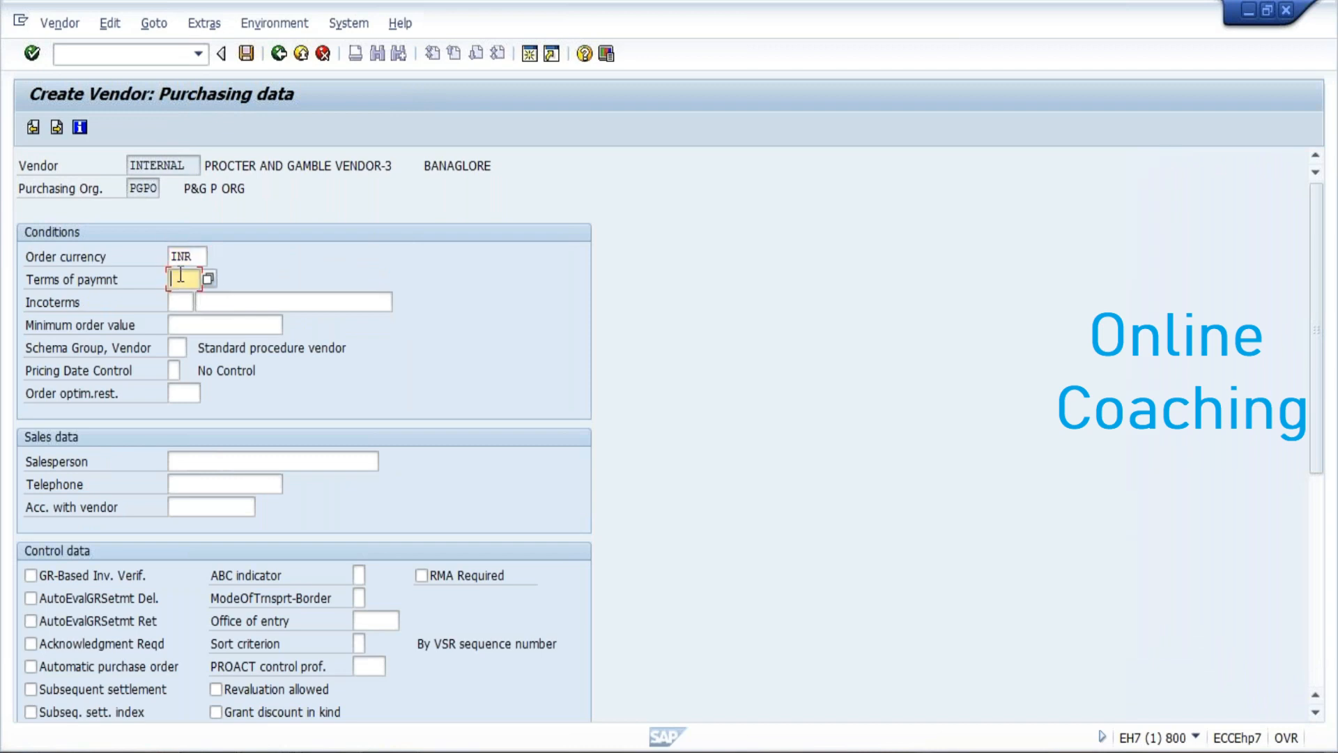
text(0002)
key(Return)
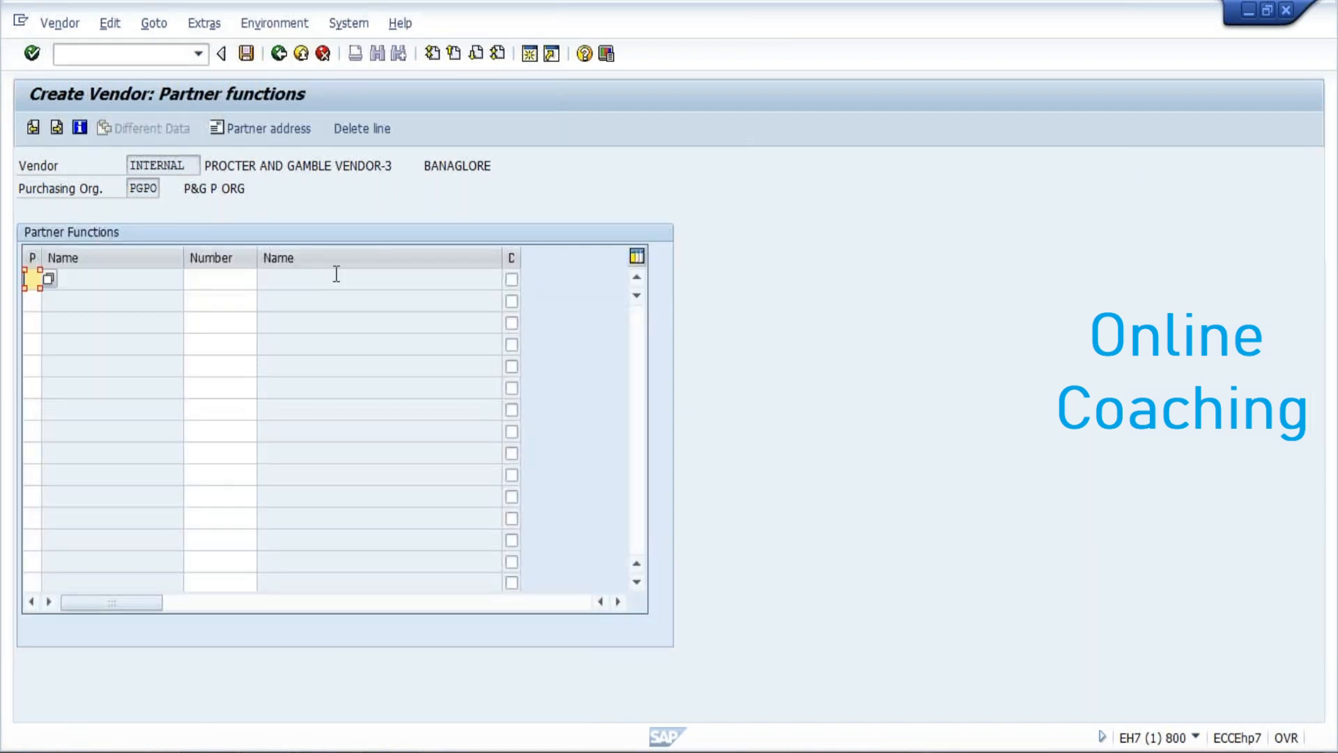
key(Return)
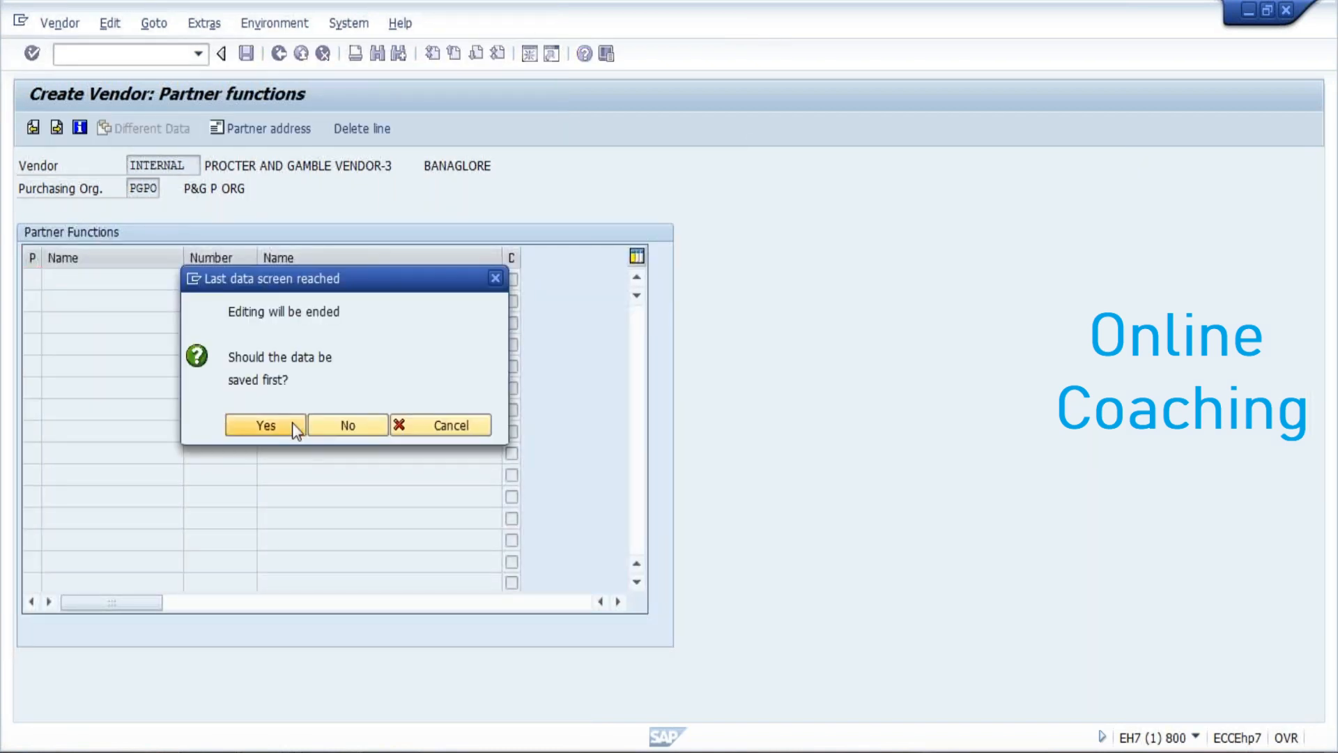
click(294, 425)
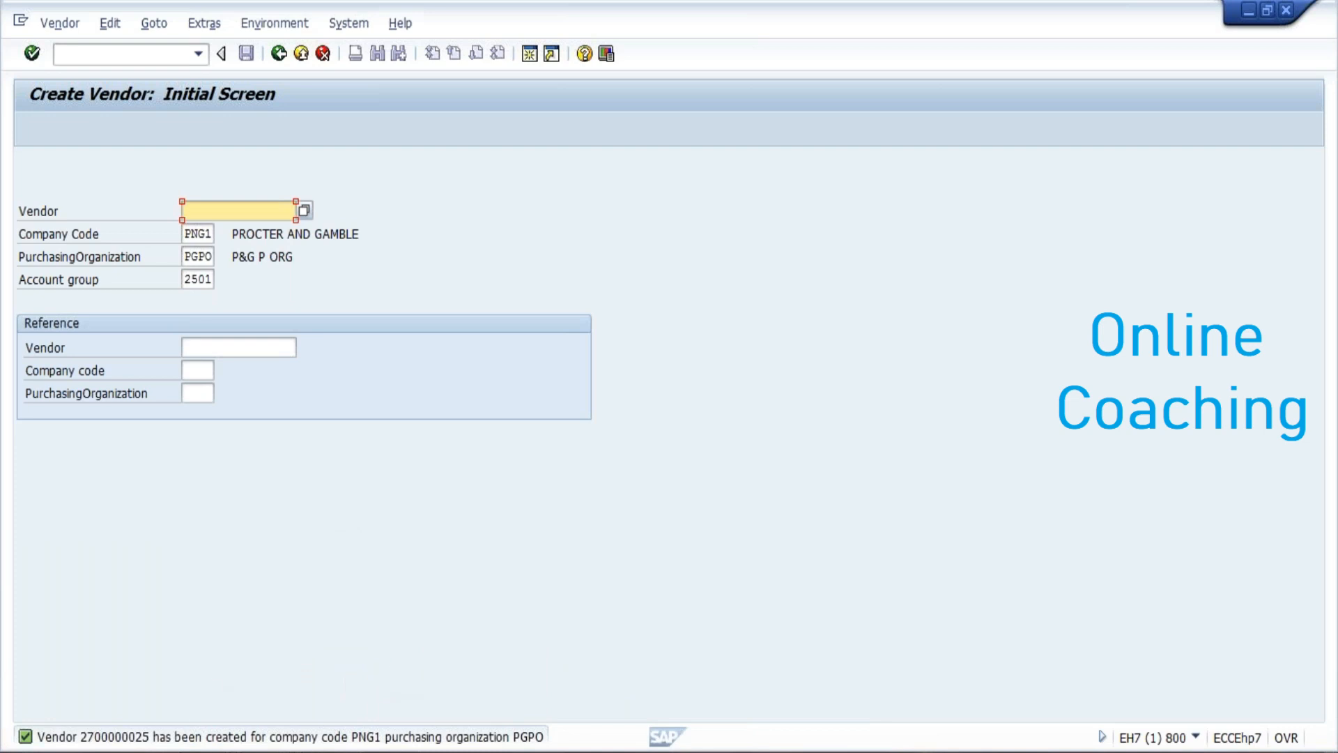
- Switch to the Third Party Sales document in Word and review the sales order and purchase requisition steps
click(447, 752)
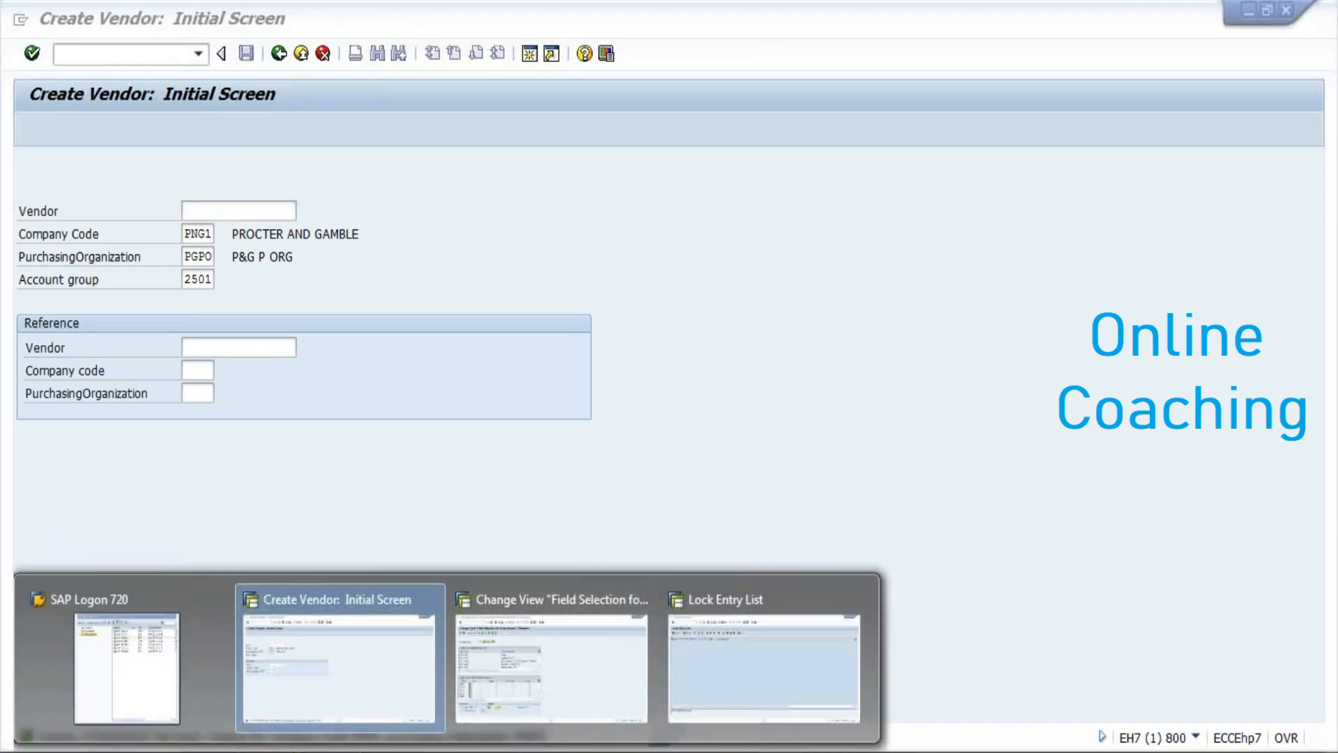
click(417, 713)
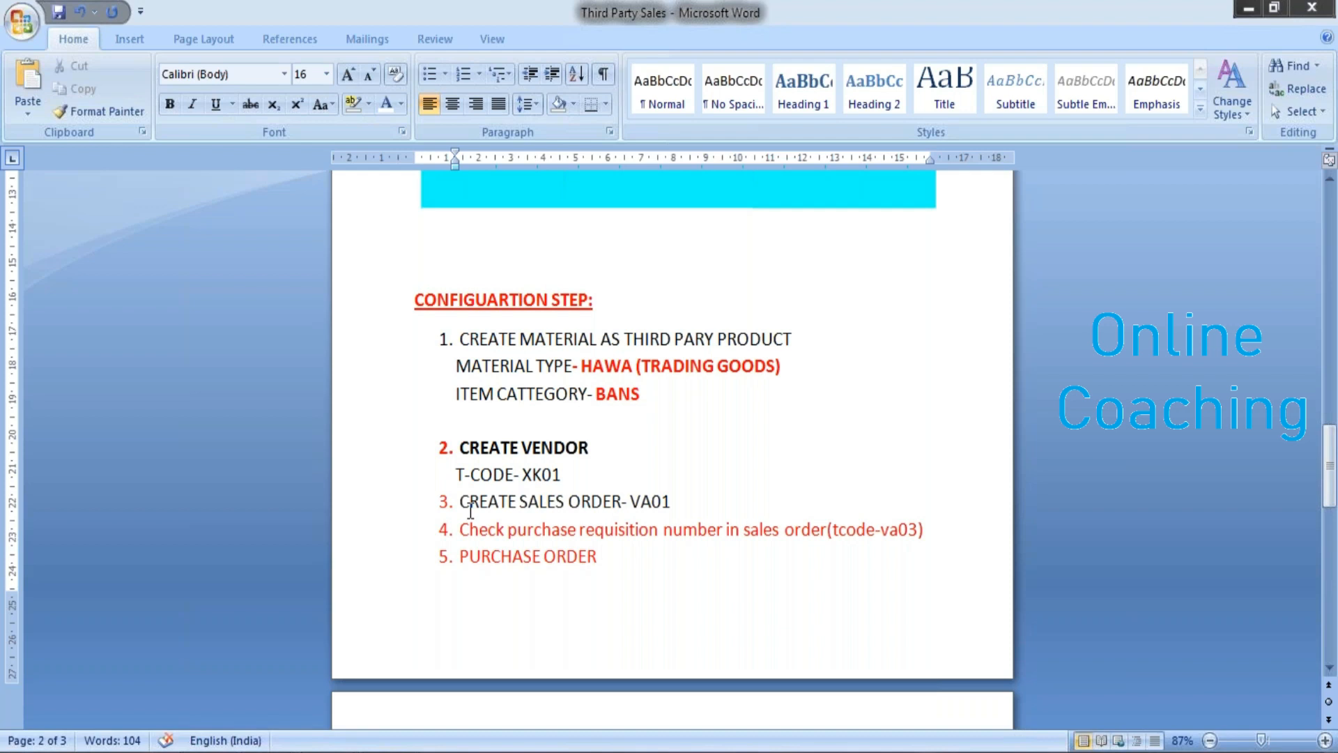
drag(459, 502, 687, 501)
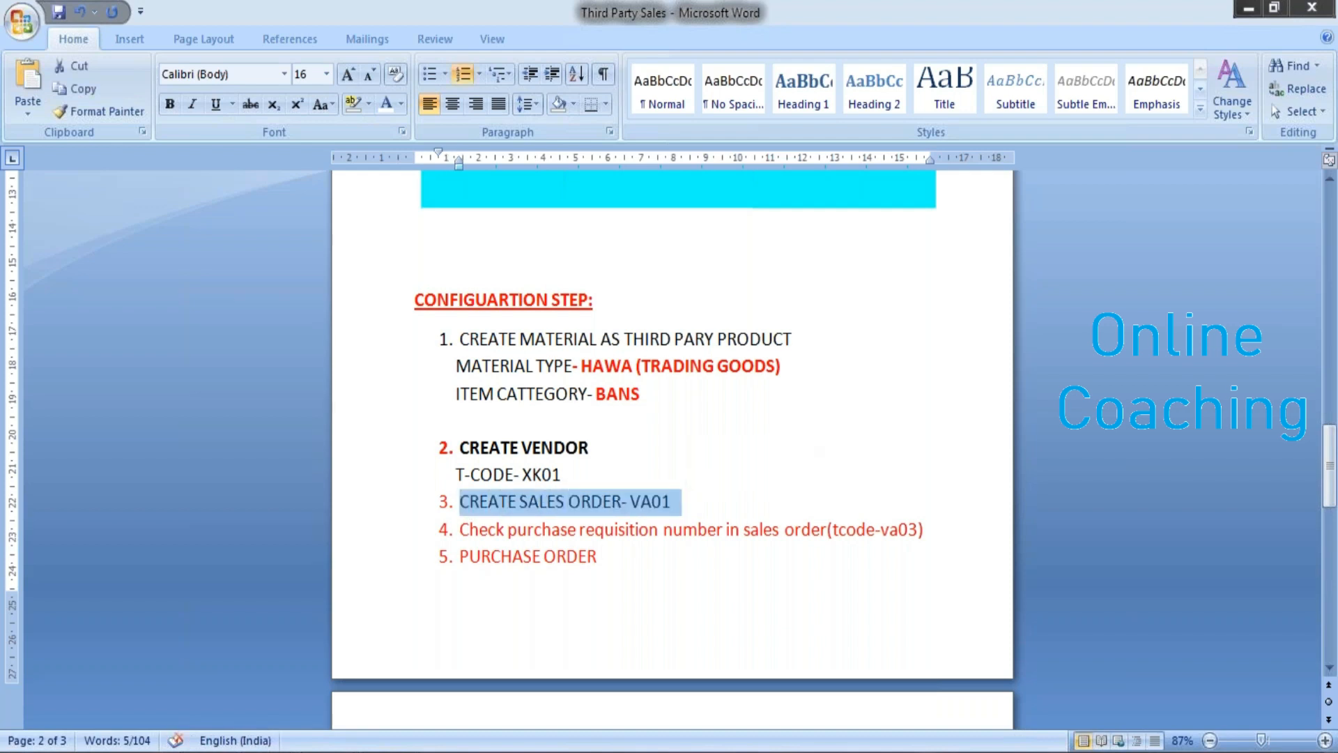
drag(459, 530, 701, 536)
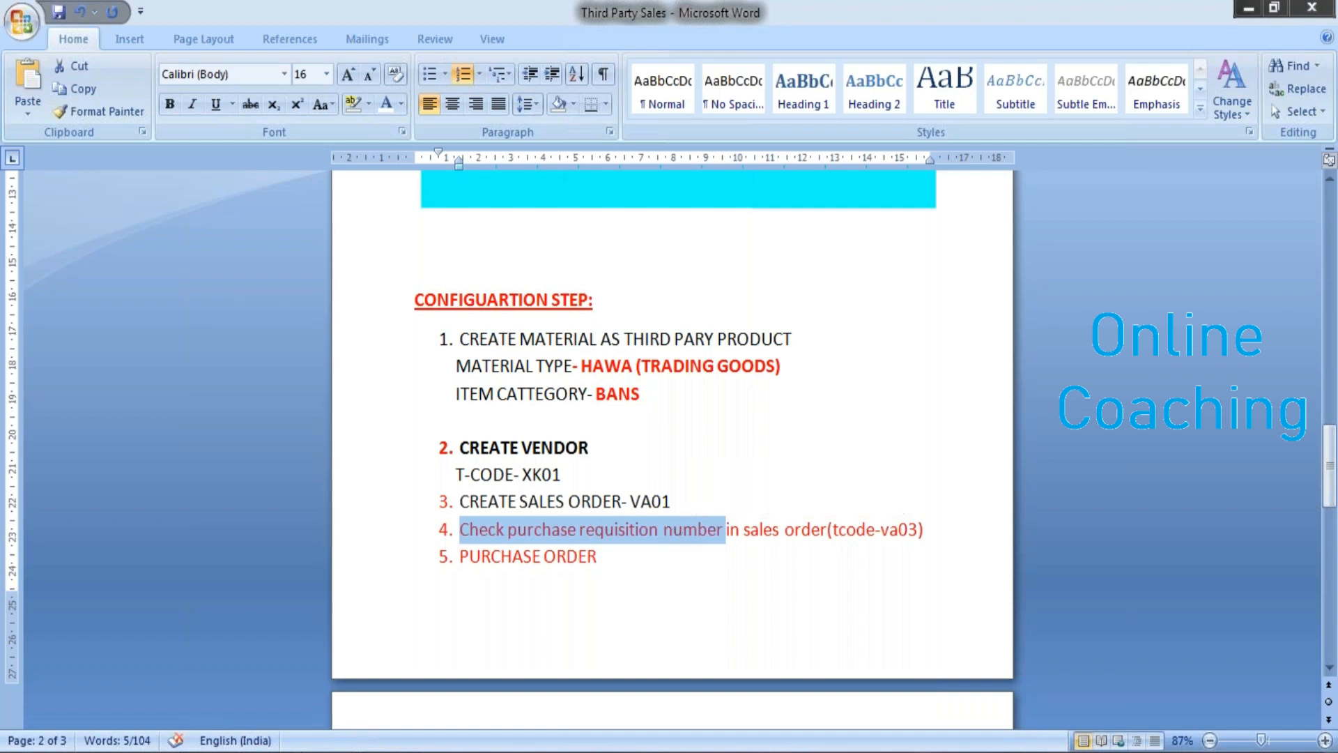
- Switch back to the SAP vendor session, leave vendor creation and start transaction VA01
mouse_move(330, 752)
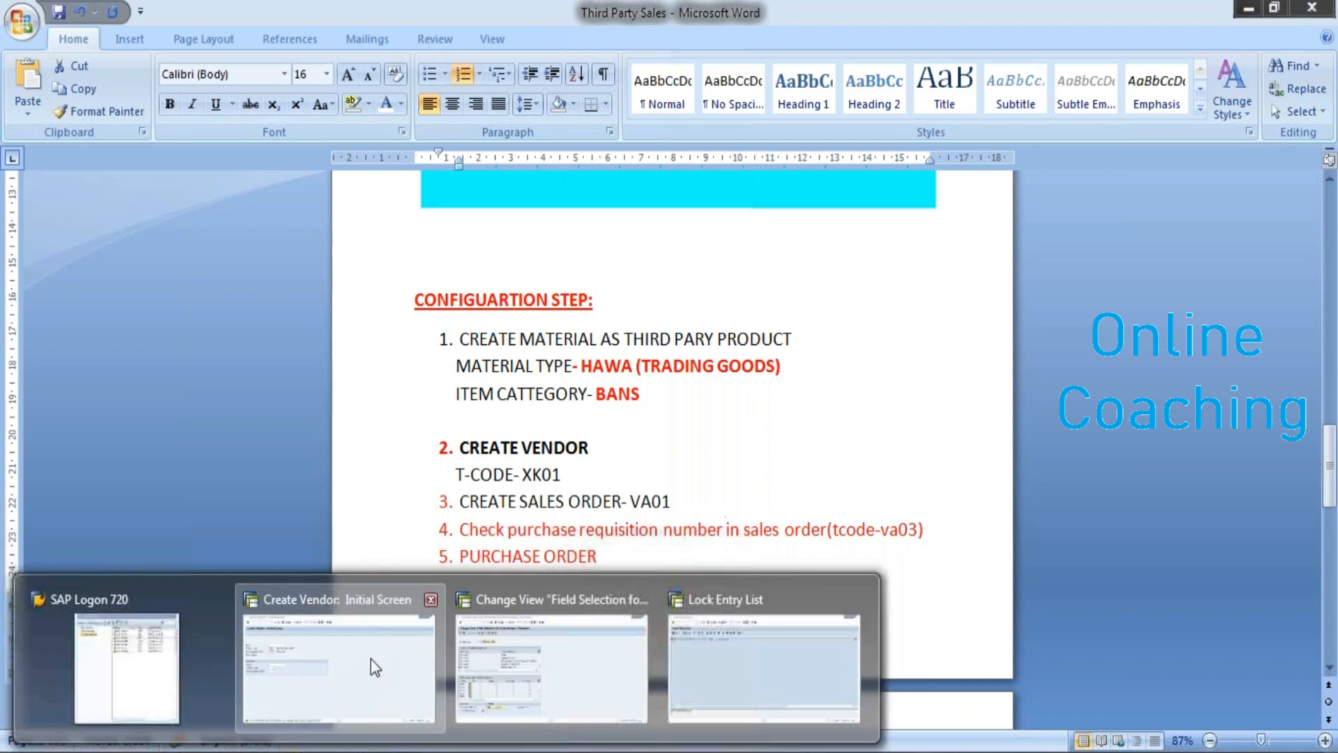
click(374, 663)
text(/n)
key(Return)
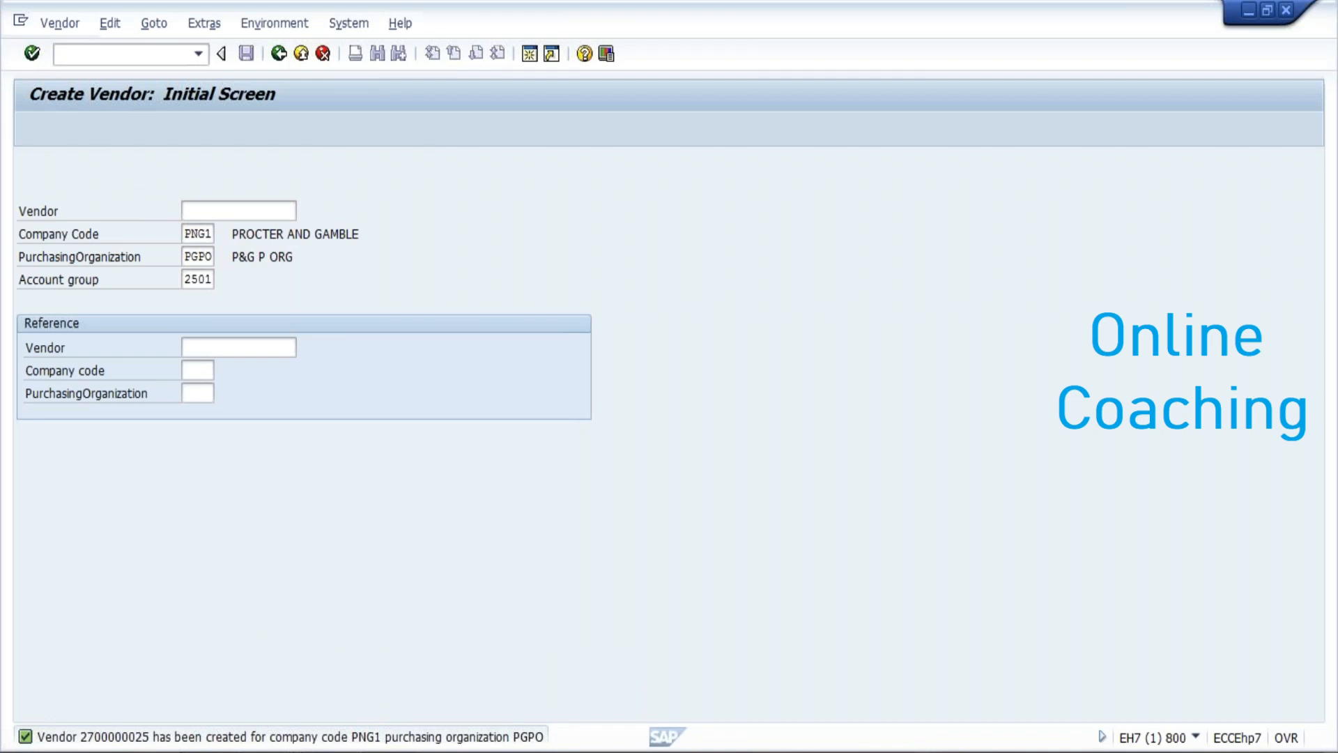
text(VA01)
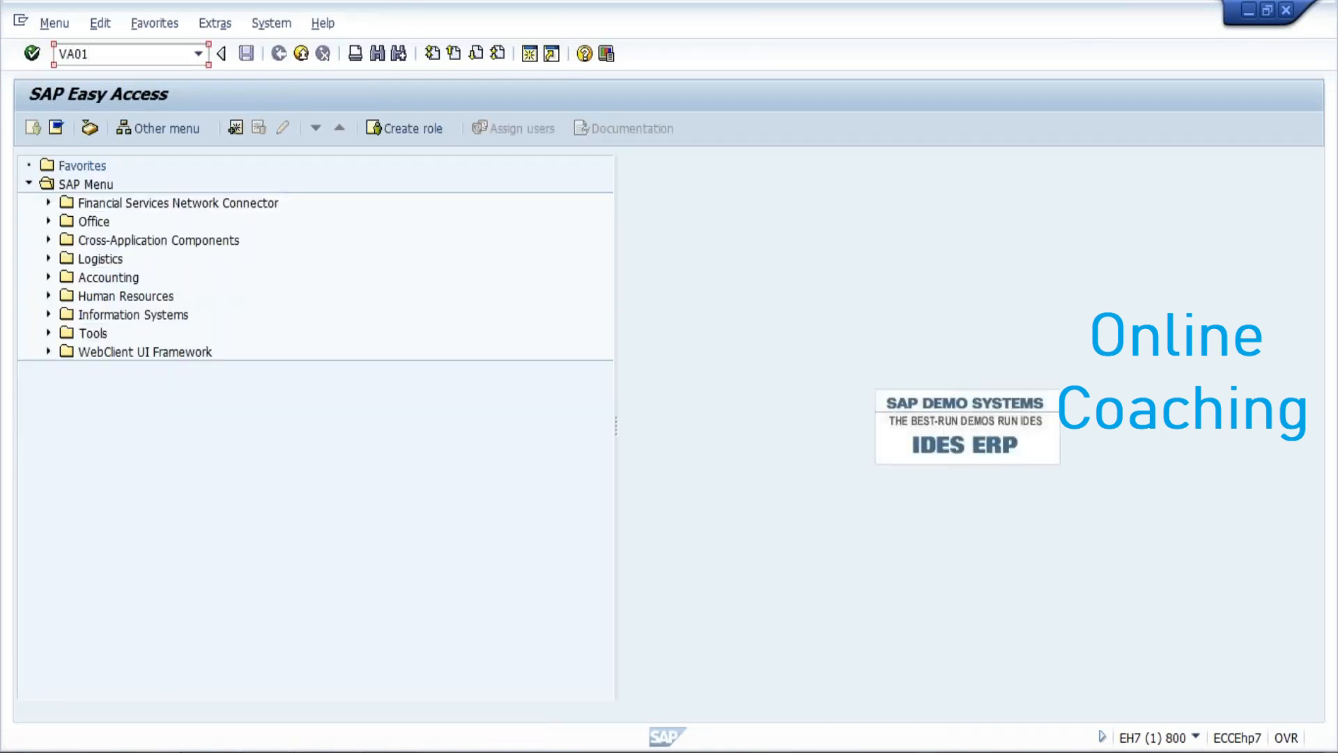
key(Return)
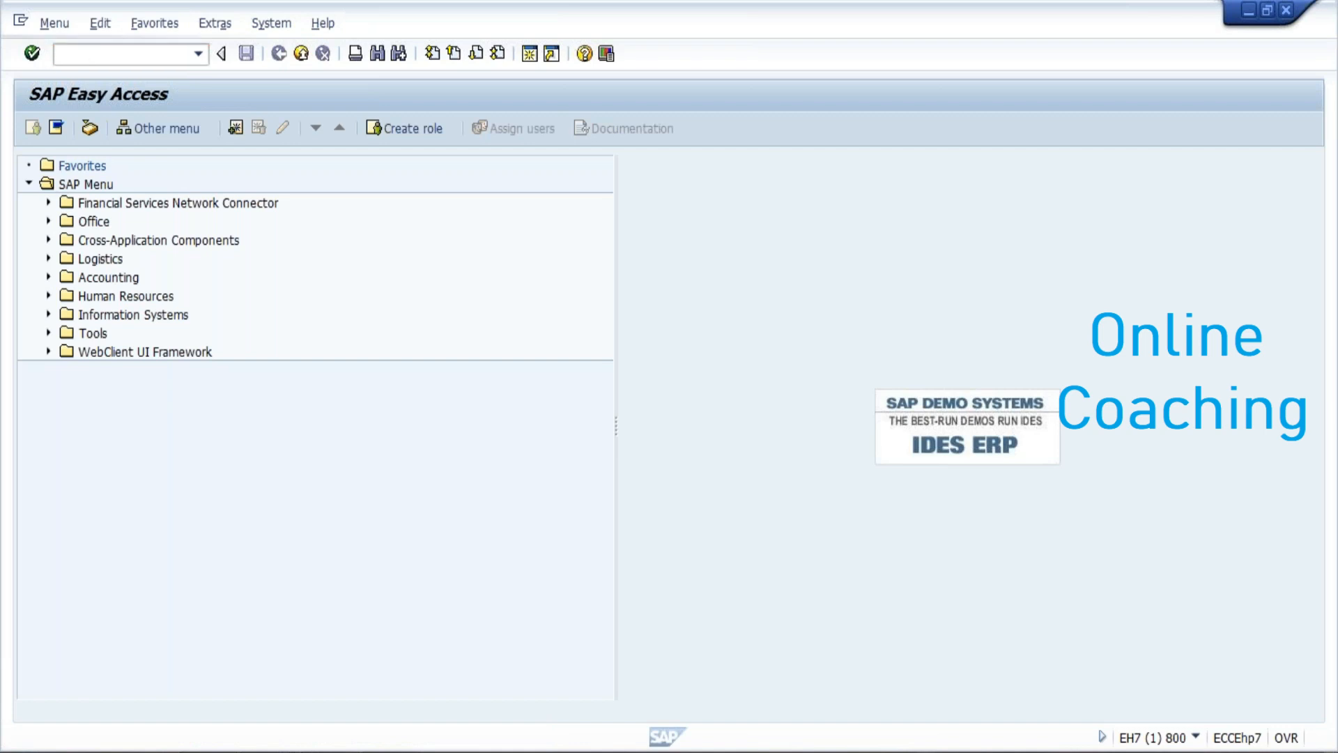
- Set the order type to PGOR and fill in the P&G sales organization, distribution channel and division from the suggested entries
text(P)
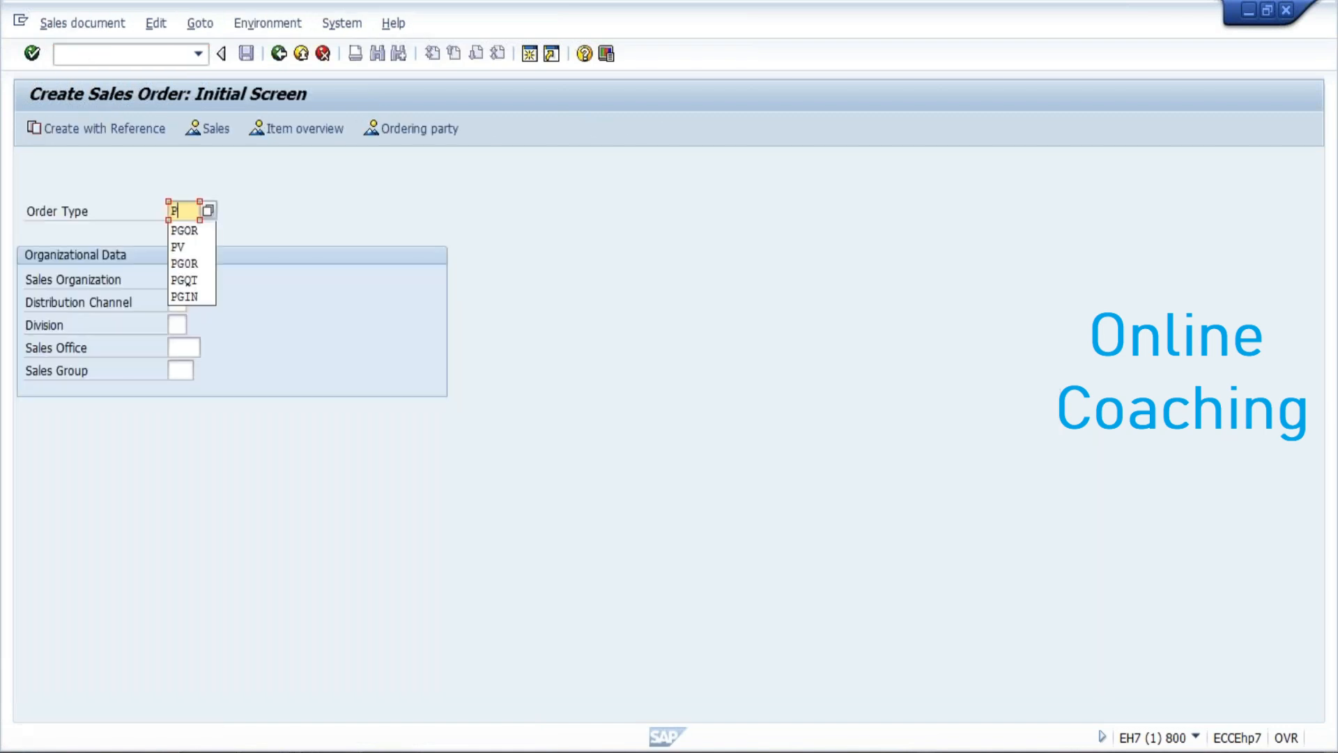
click(190, 230)
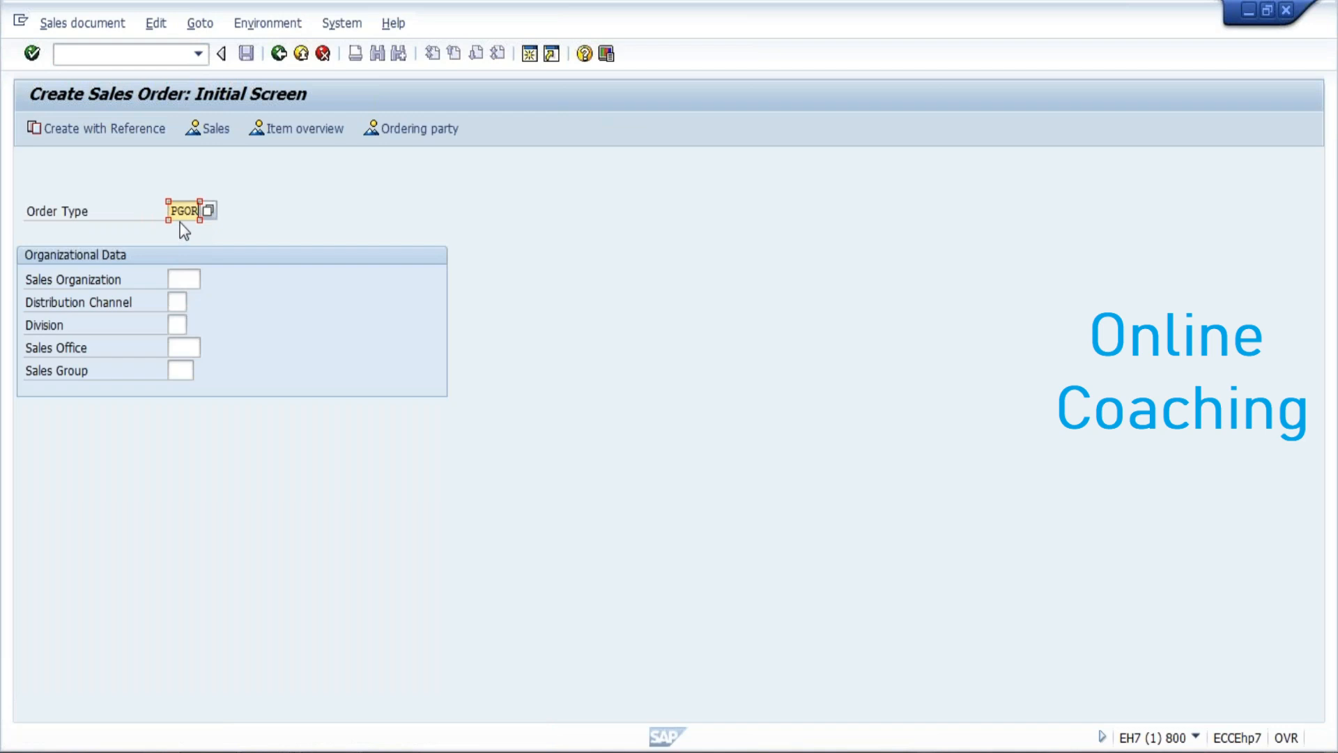
click(180, 280)
text(P)
click(181, 307)
click(179, 305)
text(P)
click(179, 324)
click(178, 326)
text(P)
click(177, 345)
- Fill in the P&G sales office and sales group from the suggested entries and continue to the order overview
click(183, 347)
text(P)
click(181, 367)
click(180, 370)
text(P)
click(182, 387)
key(Return)
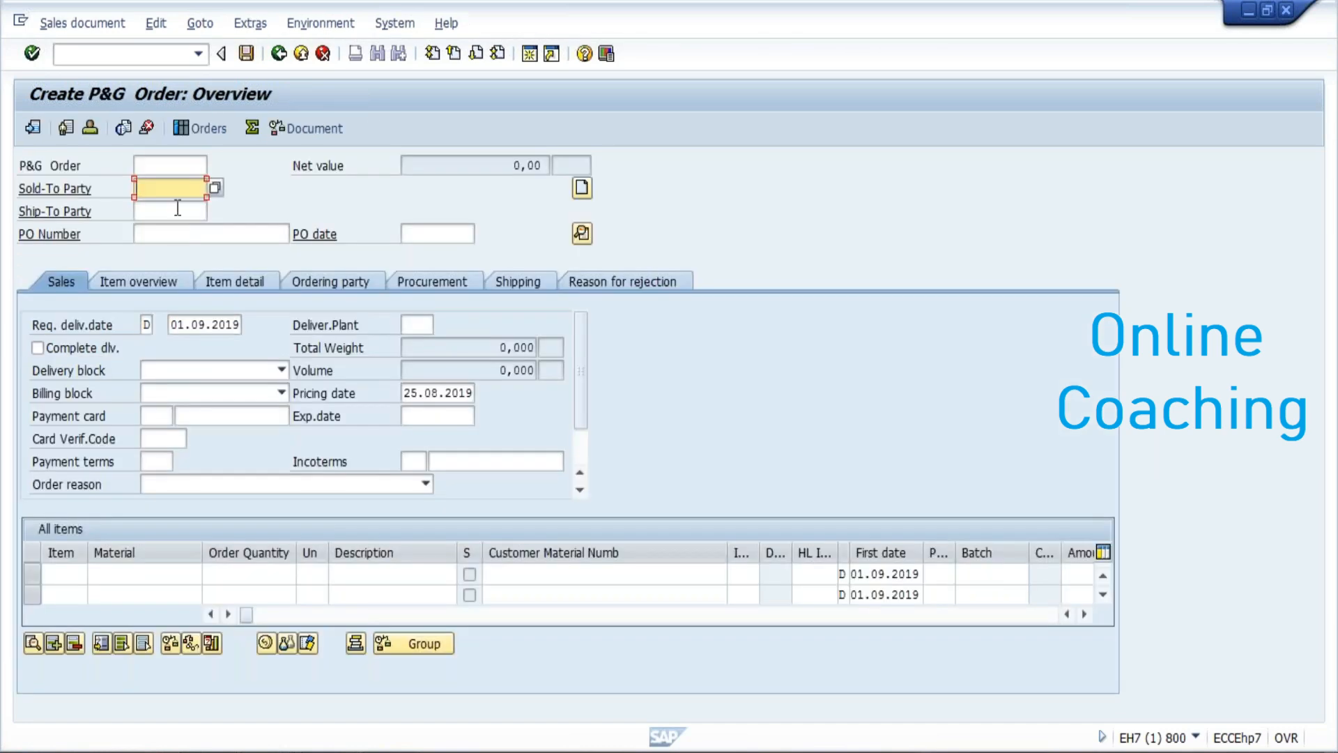
- Enter the customer's number as sold-to party and set the order reason to Excellent price
text(4)
click(173, 208)
key(Return)
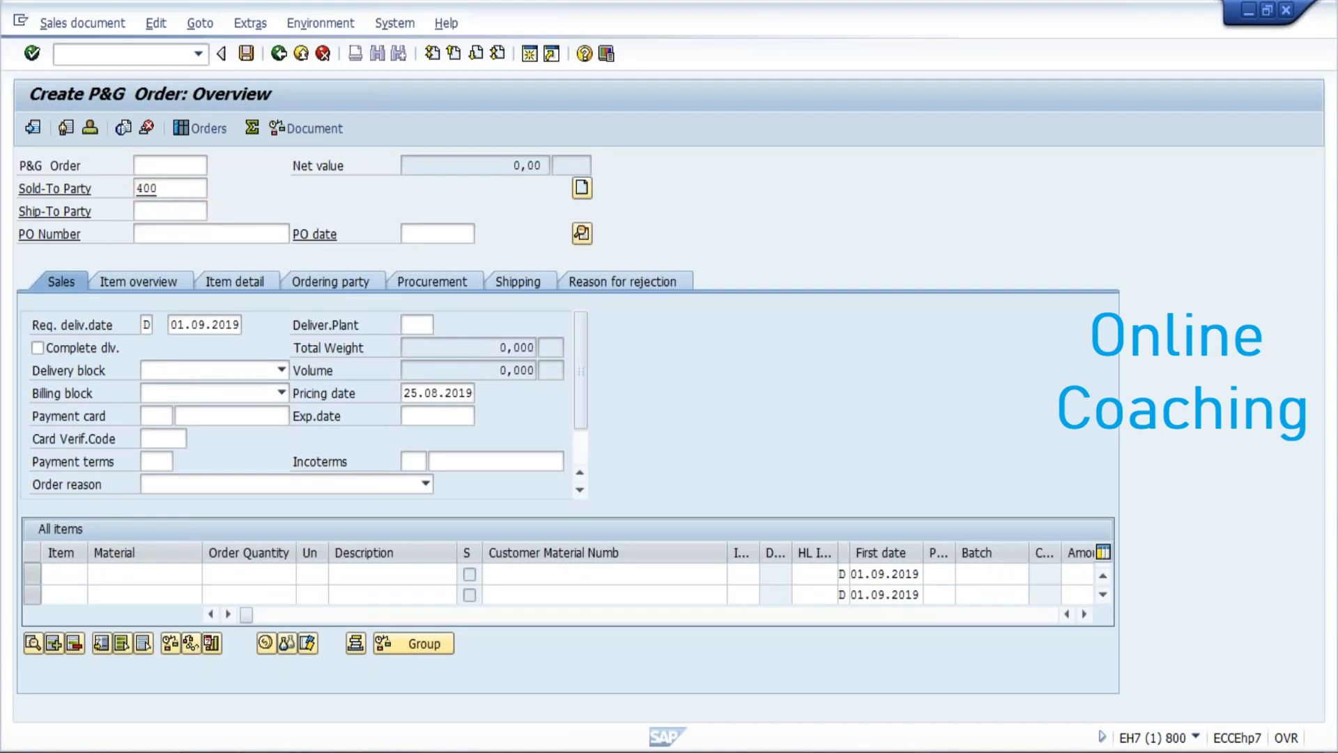
text(ex)
key(Return)
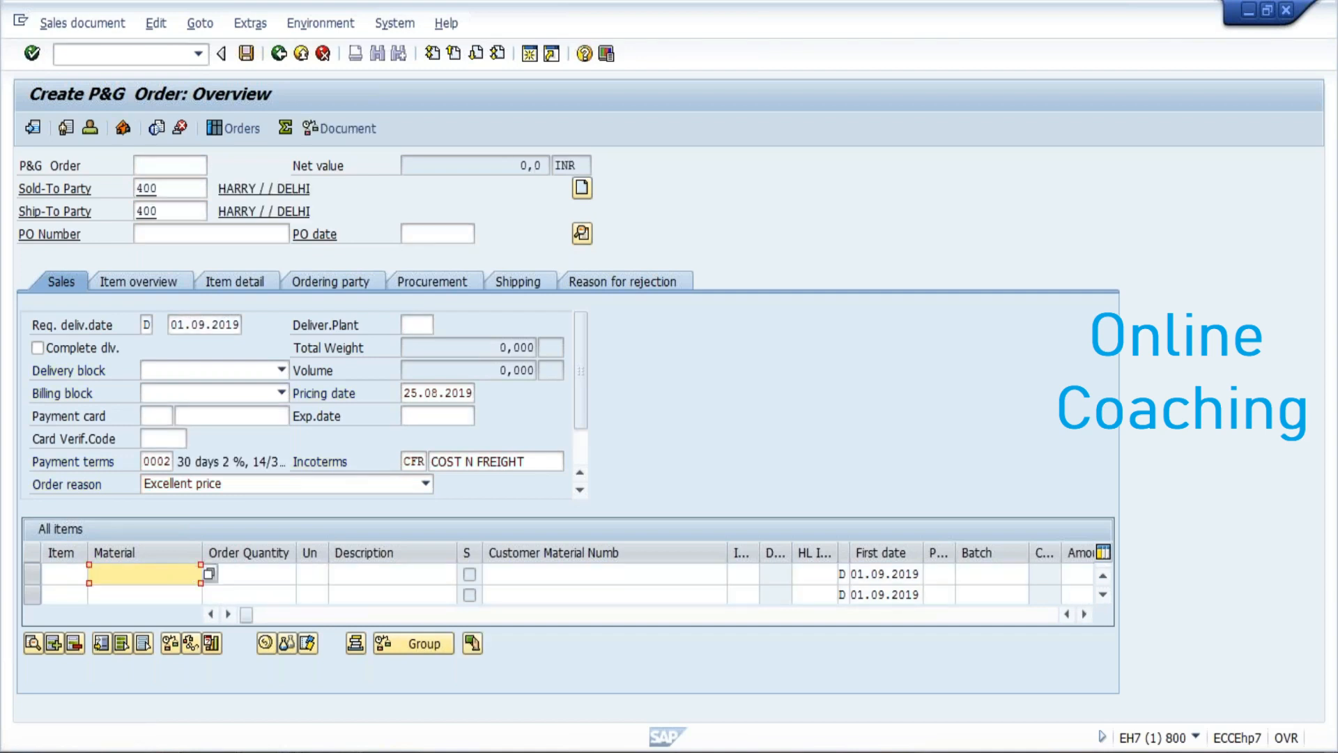
- Search the materials by description P&g* and select P&G NEW SHAMPOO(THIRD PARTY PRODUCT) for the first order item
click(208, 575)
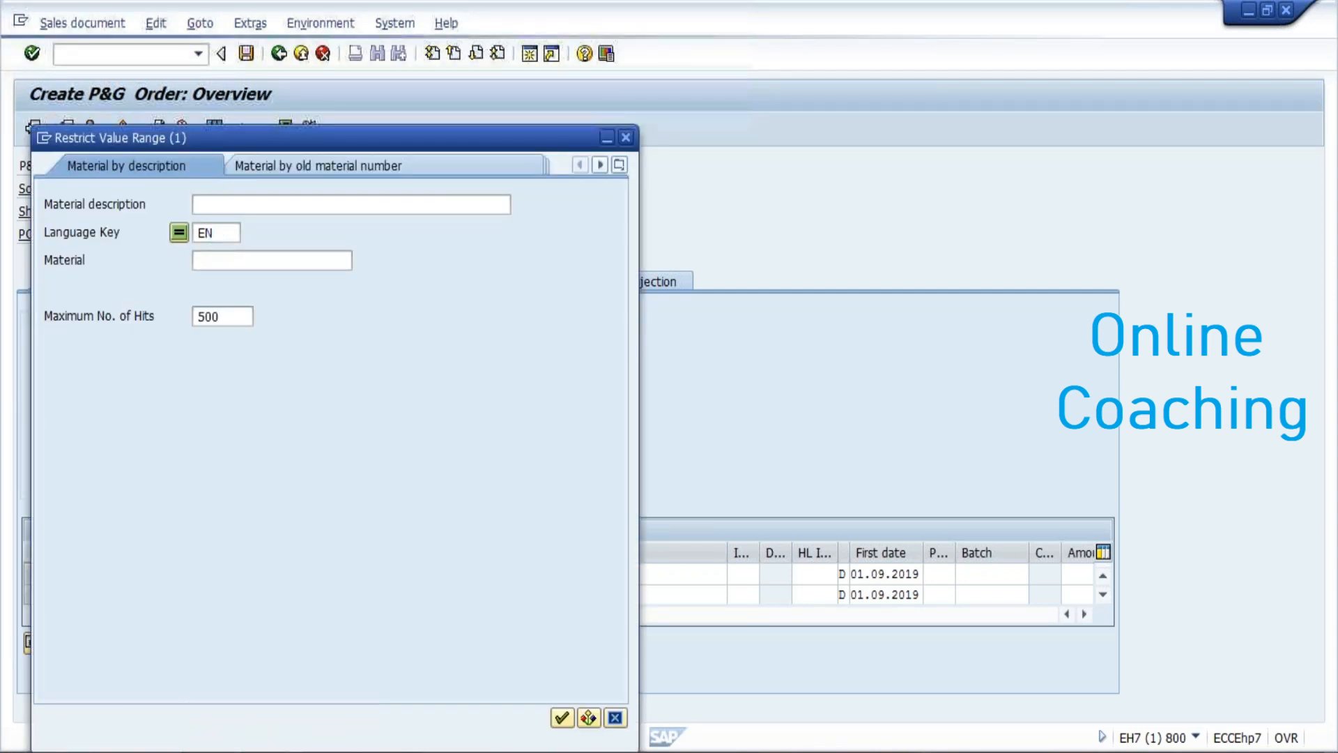
text(P&g8)
key(Return)
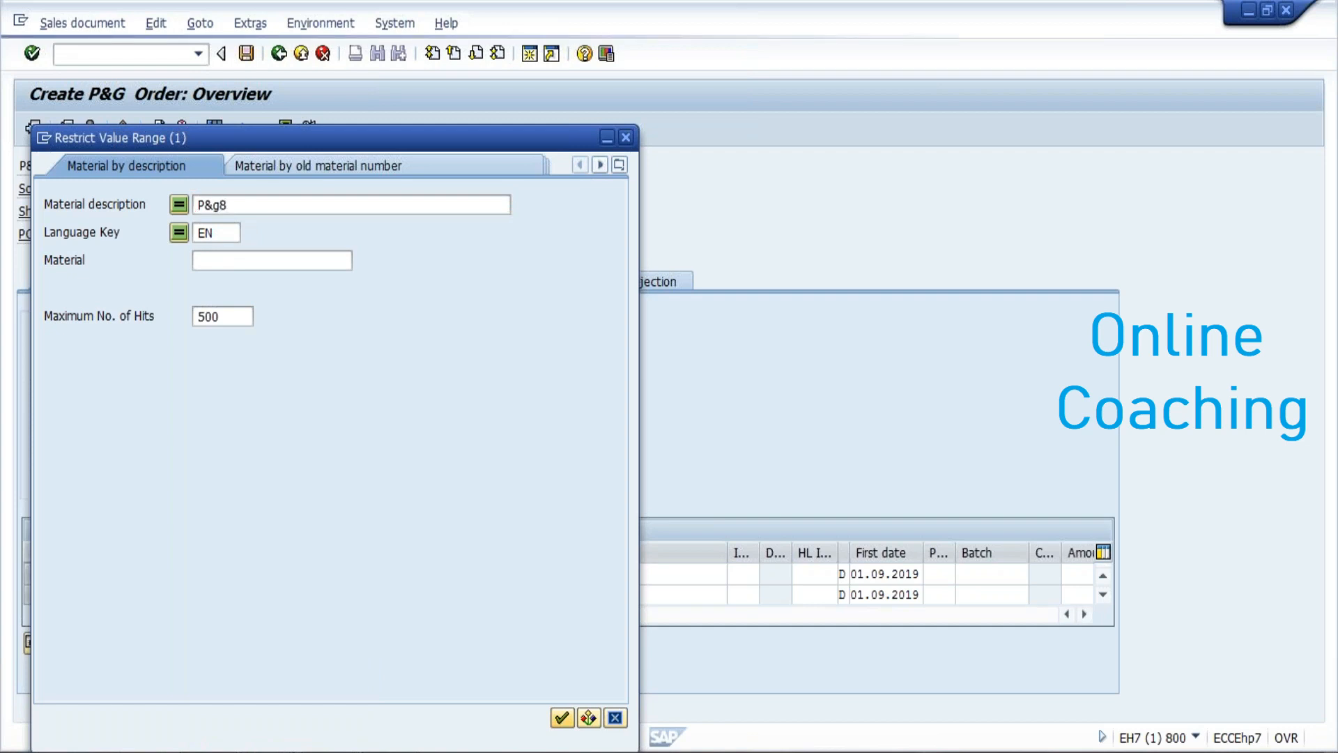
key(BackSpace)
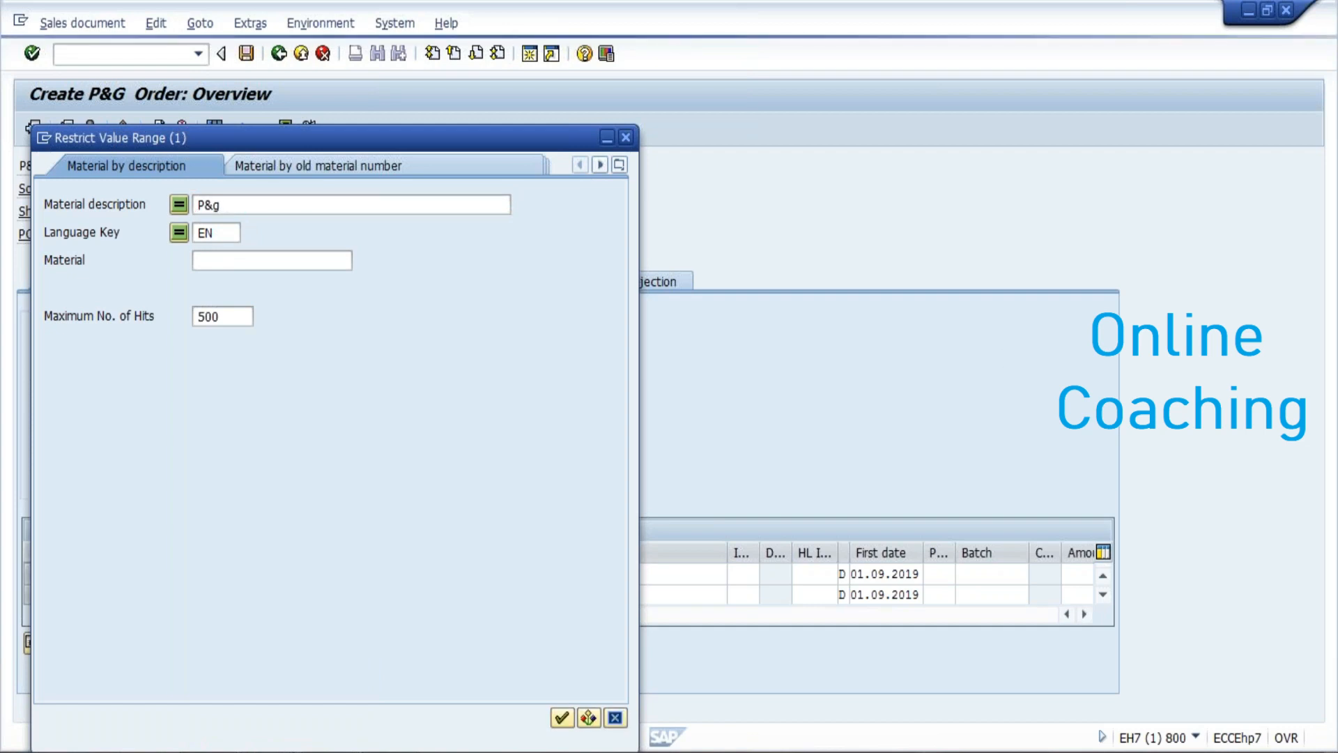
text(*)
key(Return)
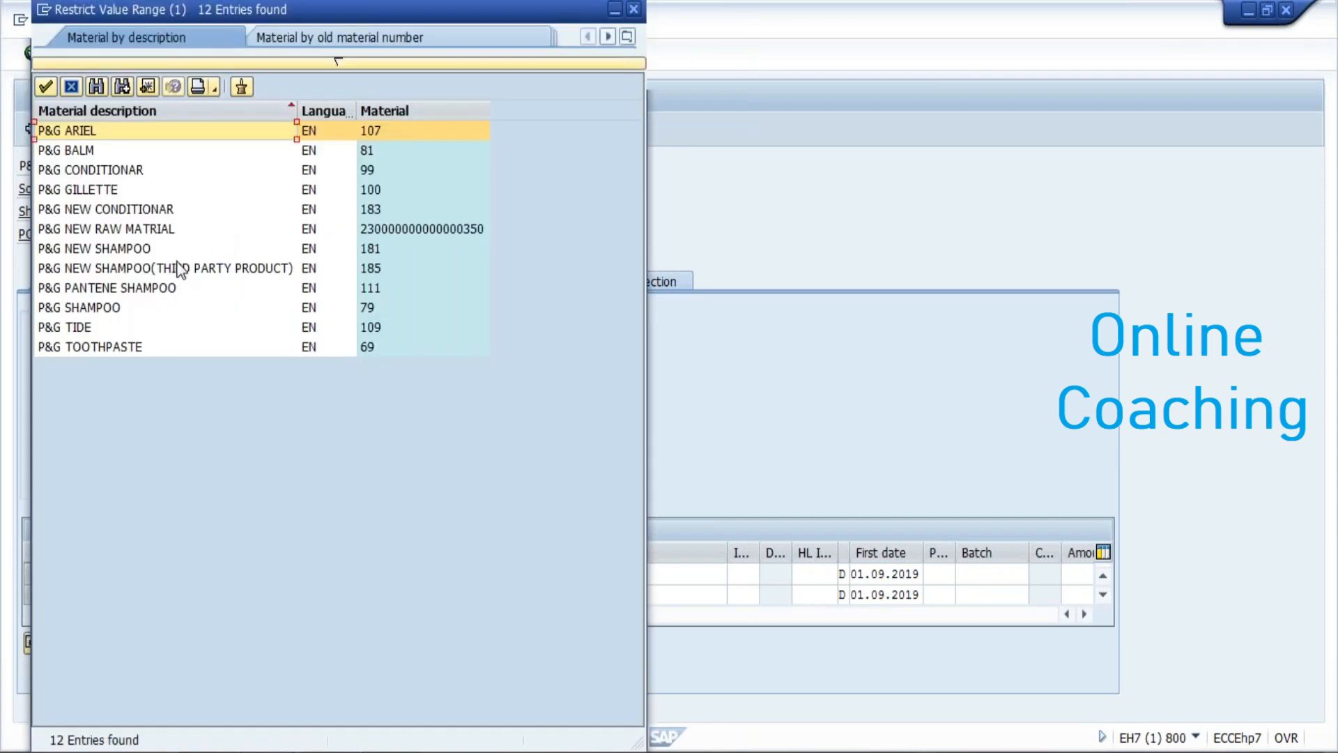
click(179, 268)
double_click(180, 268)
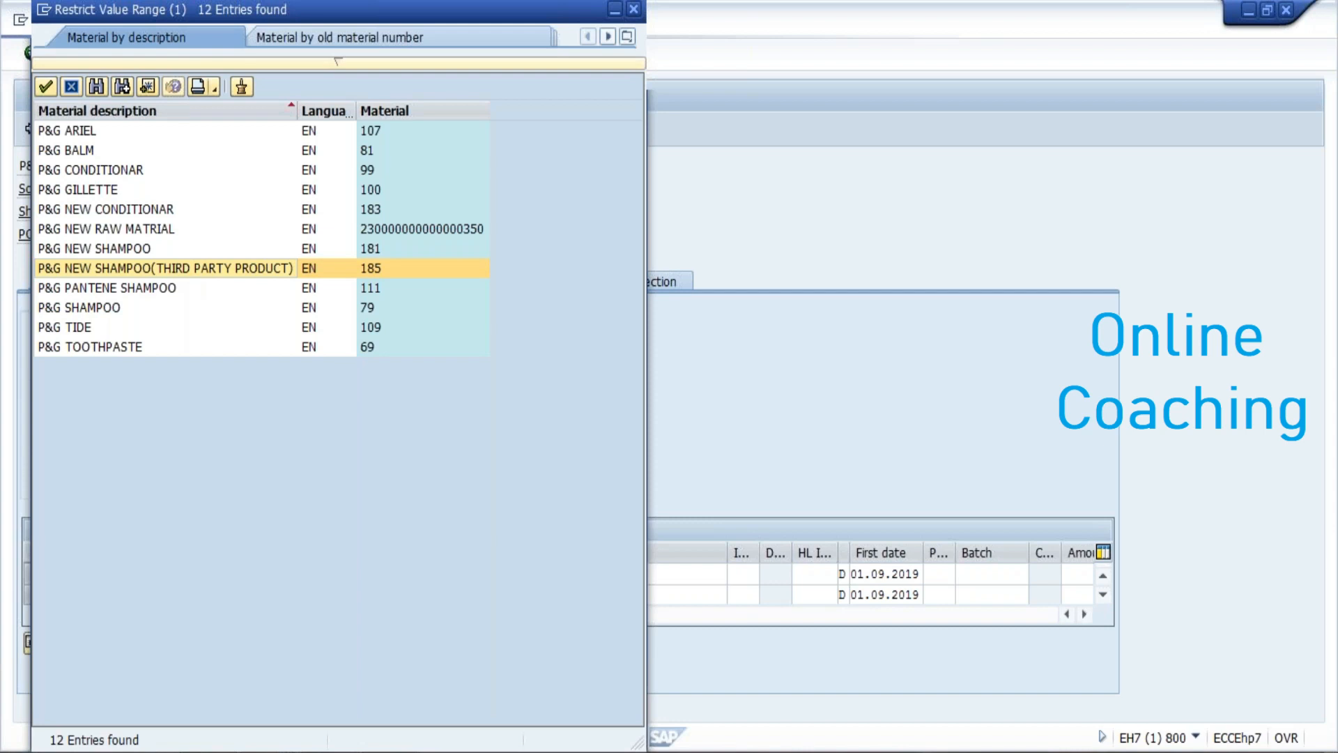
- Set the shampoo item's order quantity to 10 and try to confirm the item
click(255, 573)
text(10)
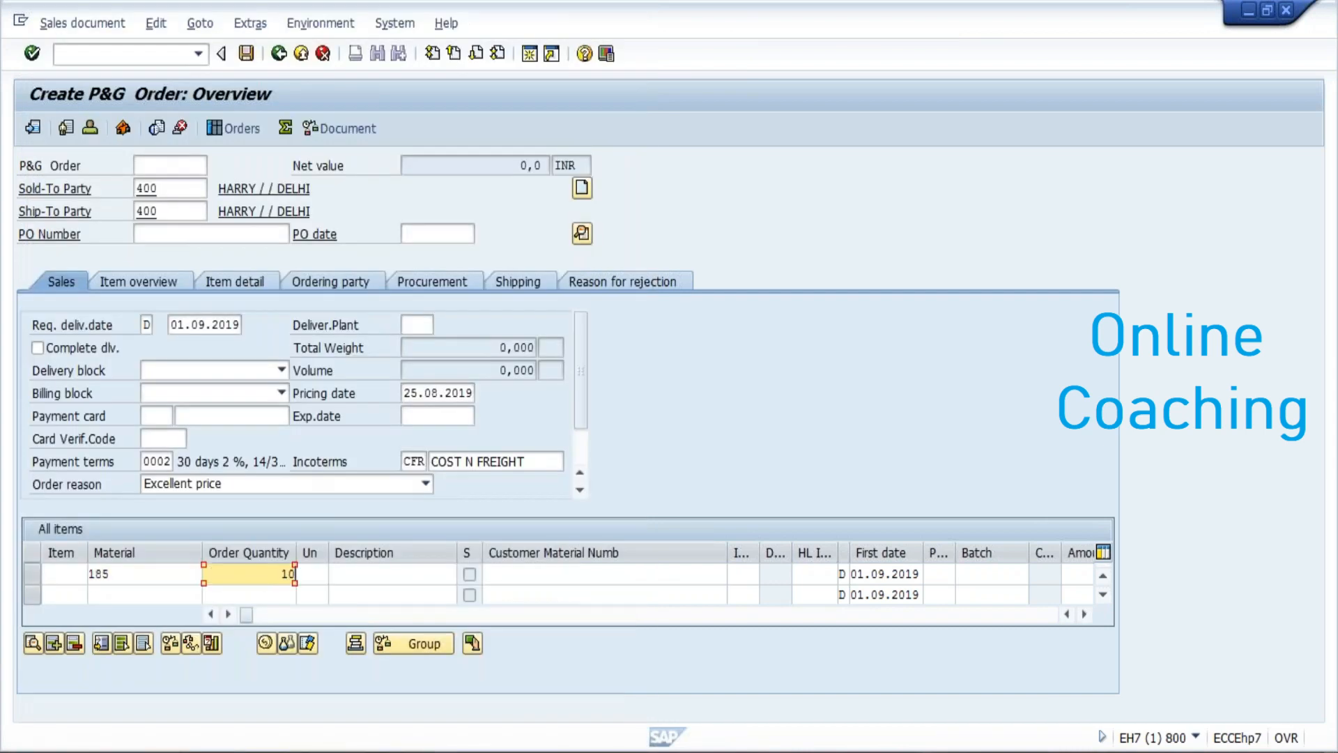
click(743, 573)
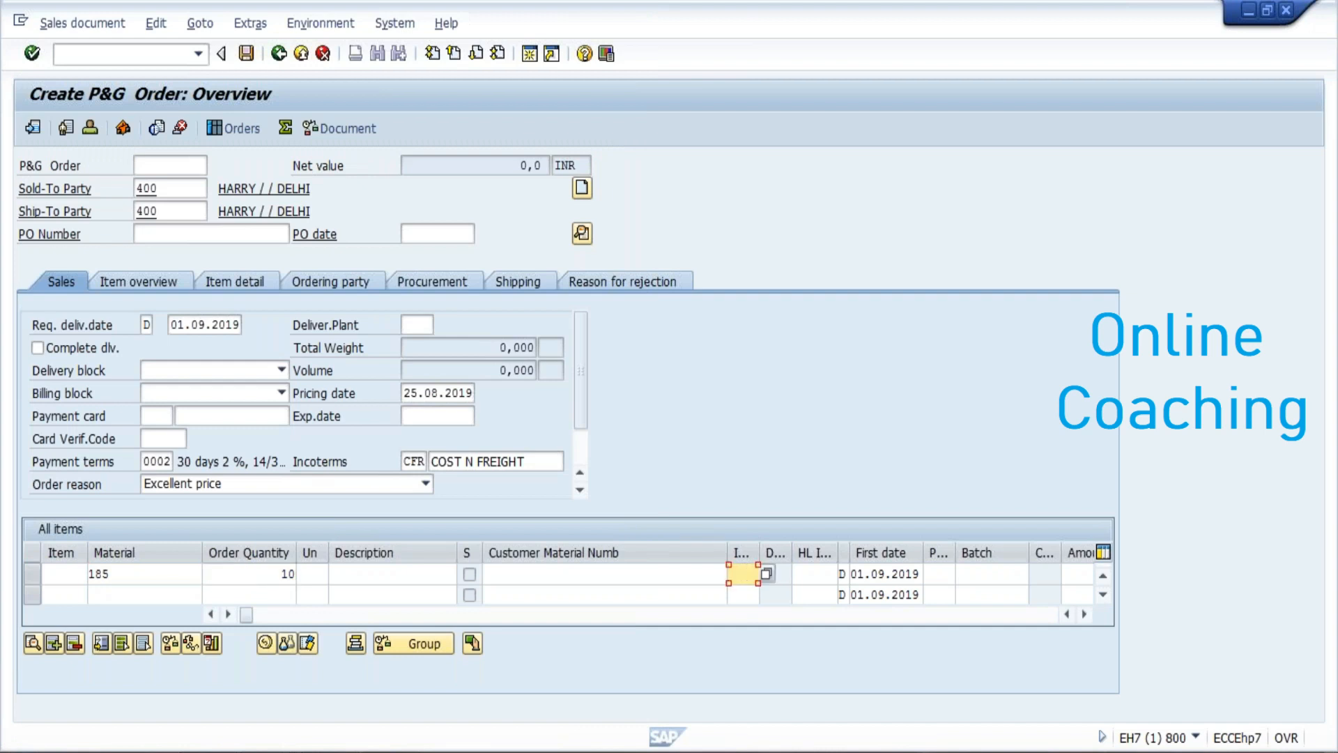
key(Return)
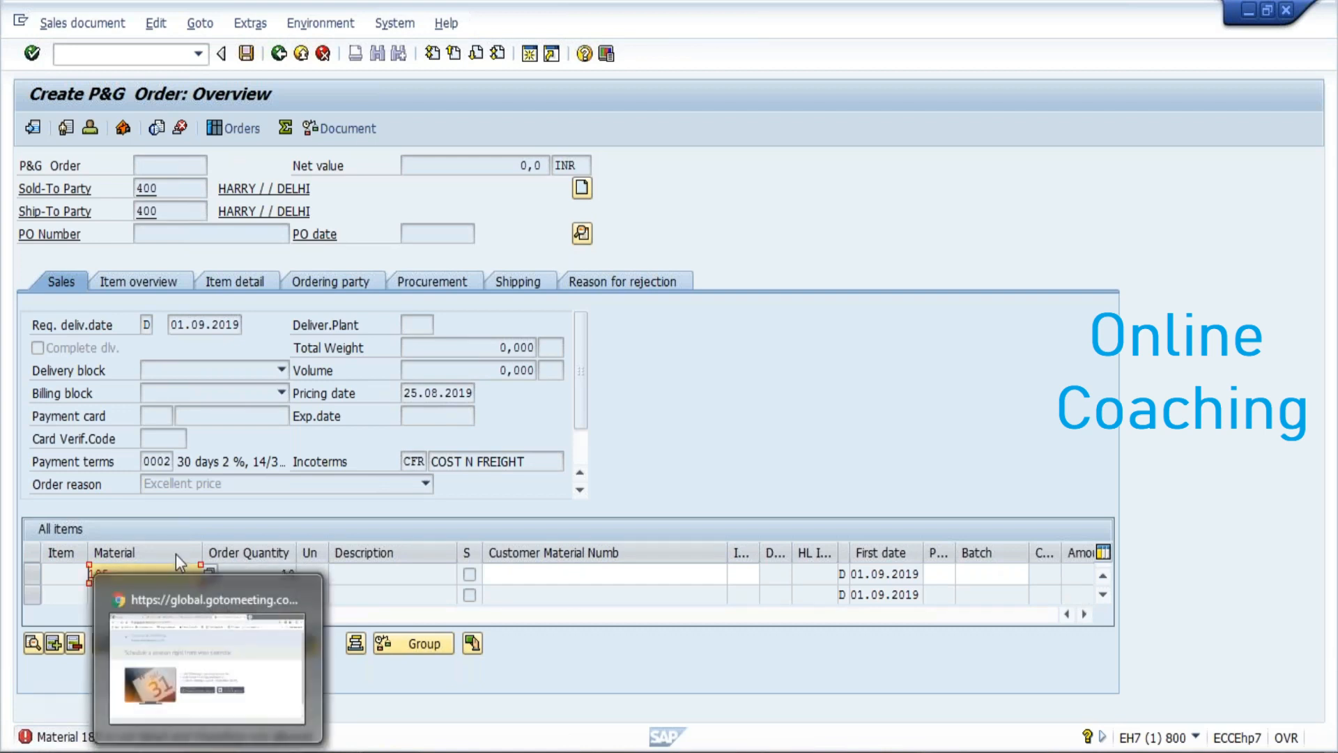
- Switch to the other SAP session and start transaction VB01 to create a material listing
mouse_move(447, 752)
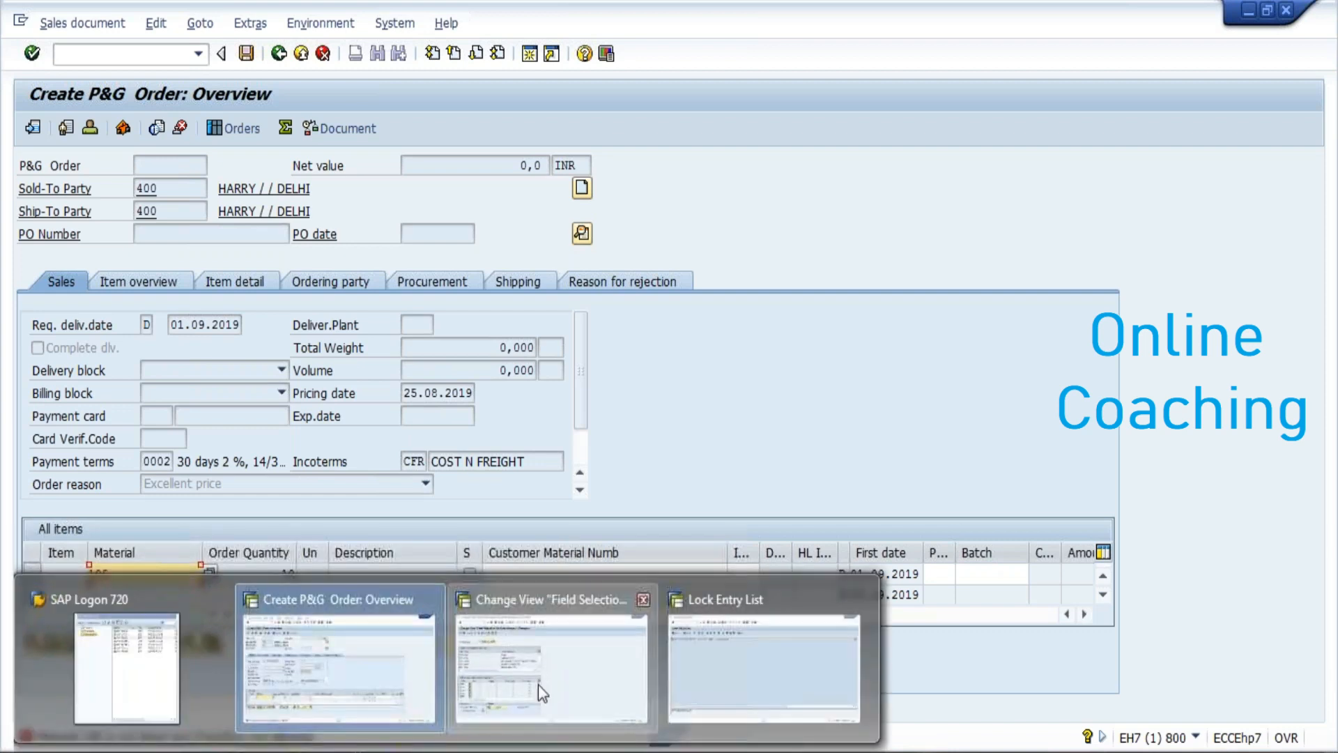
click(538, 684)
key(Return)
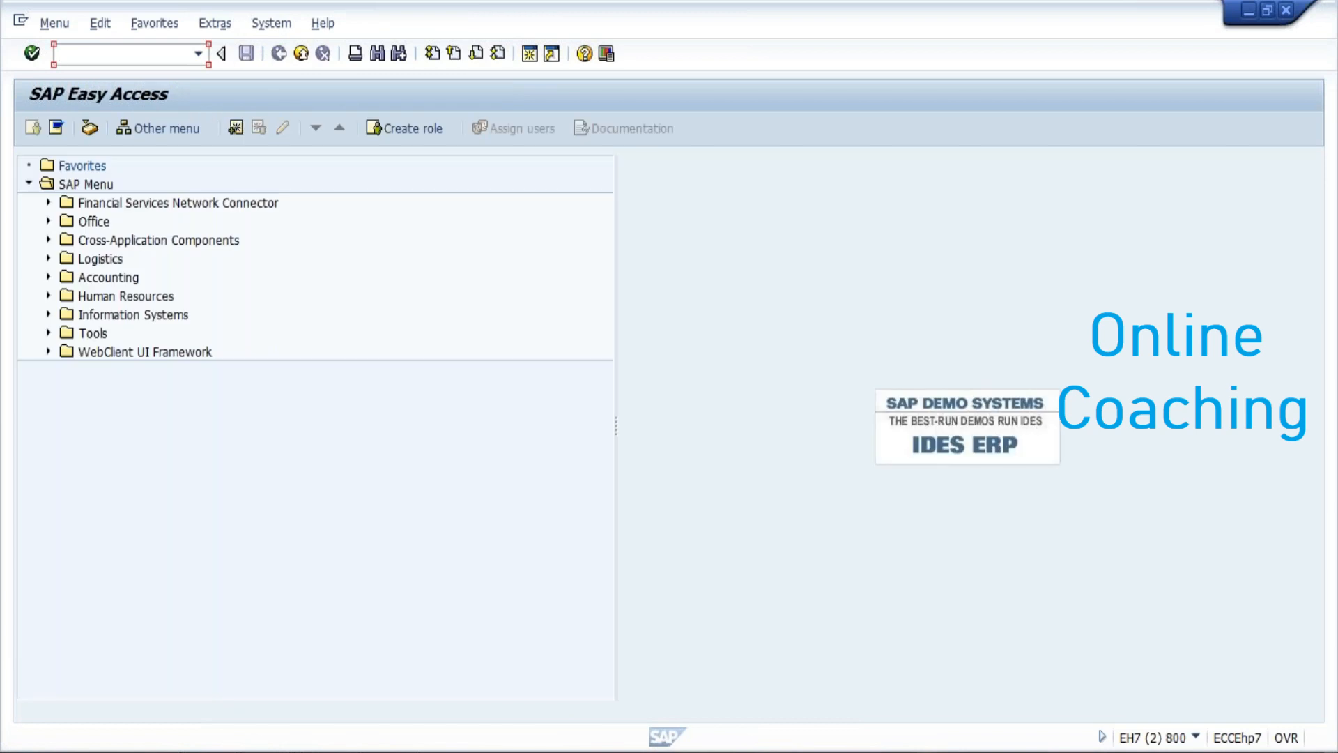
text(VB01)
key(Return)
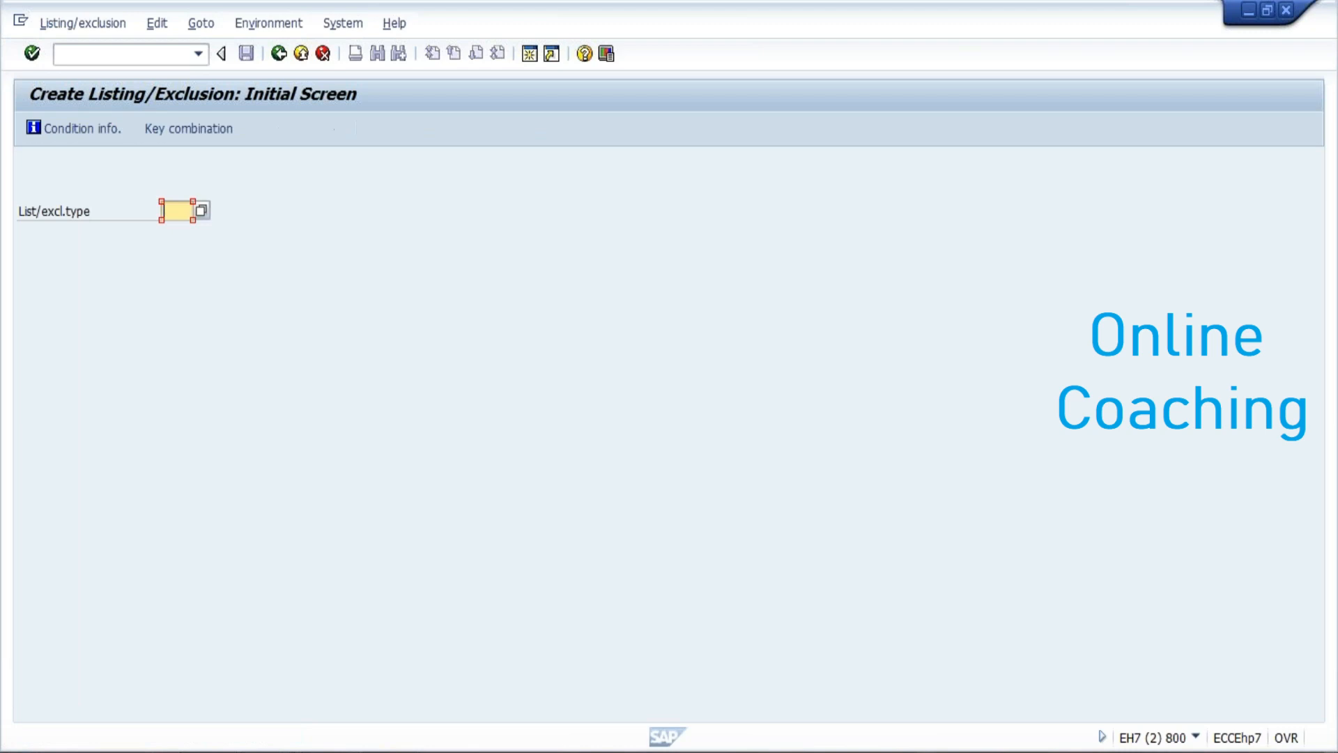
- Choose listing type PGA3 (P&G Listing) with the Customer/Material key combination
text(01)
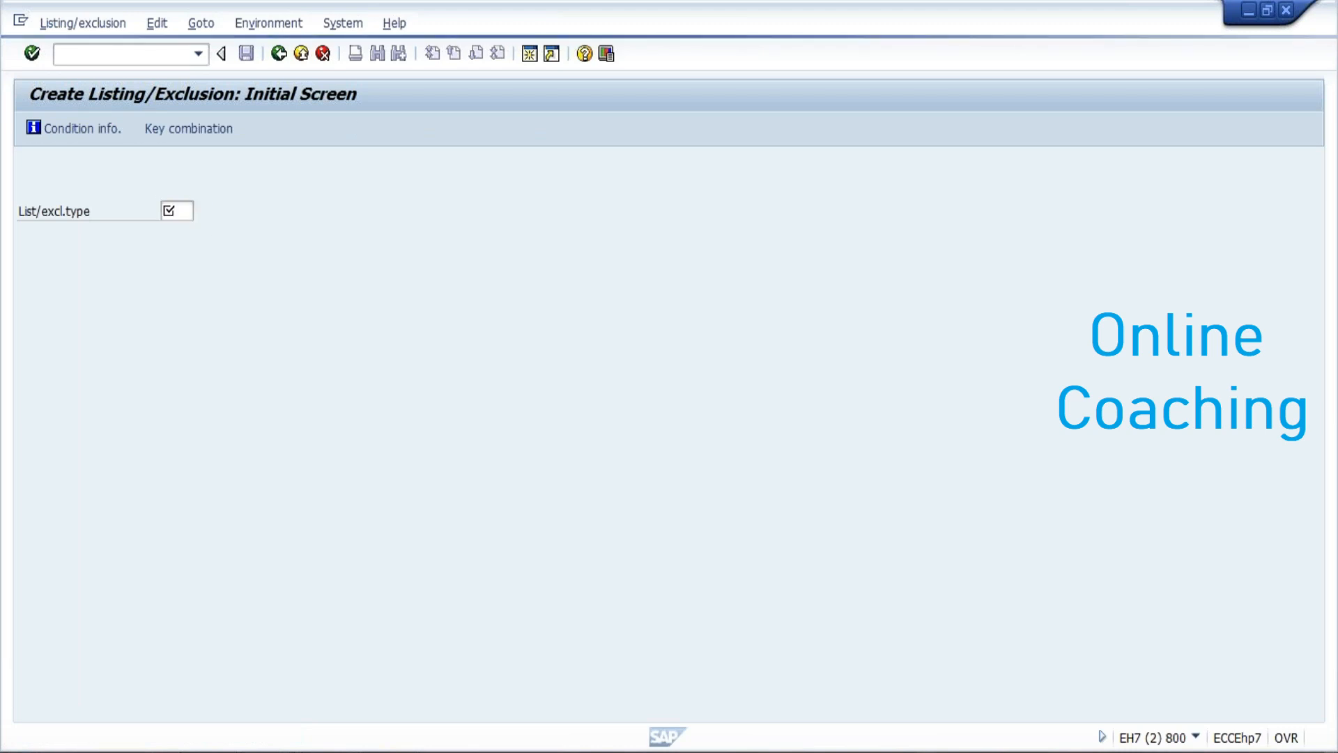
key(F4)
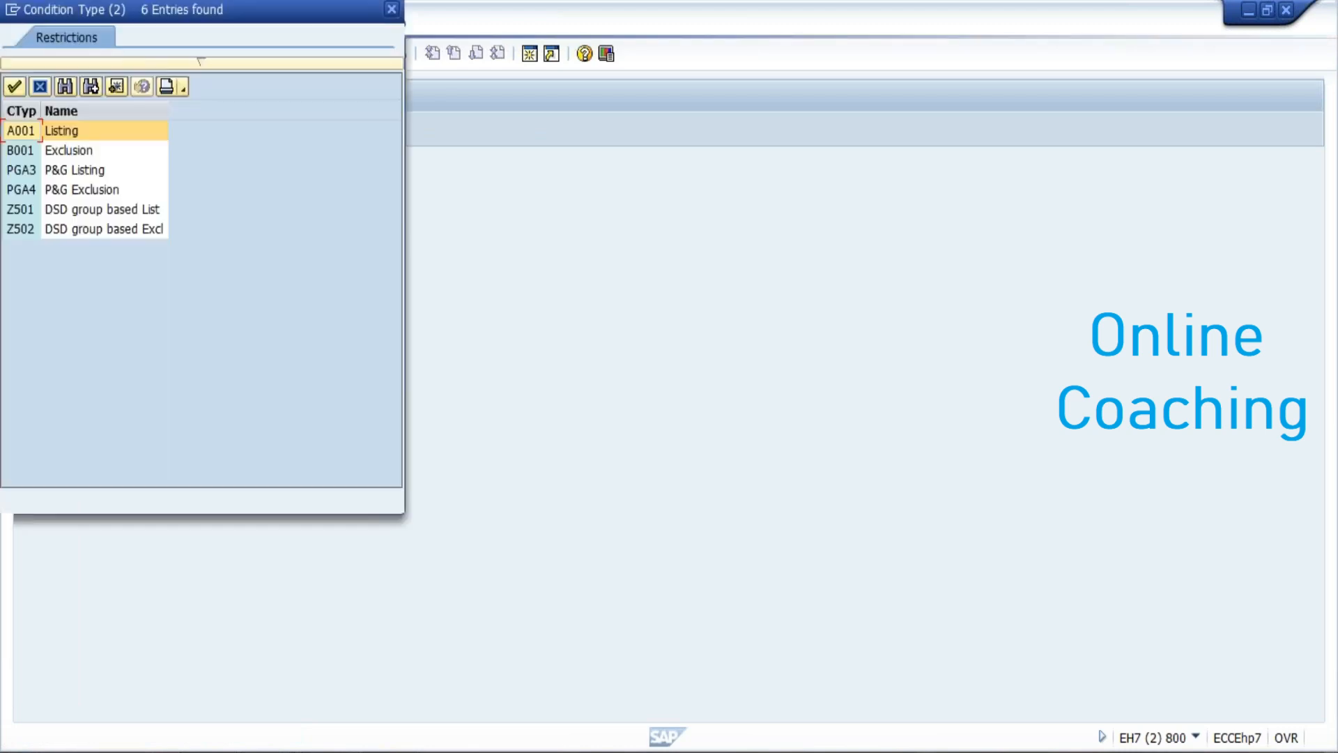
click(64, 177)
key(Return)
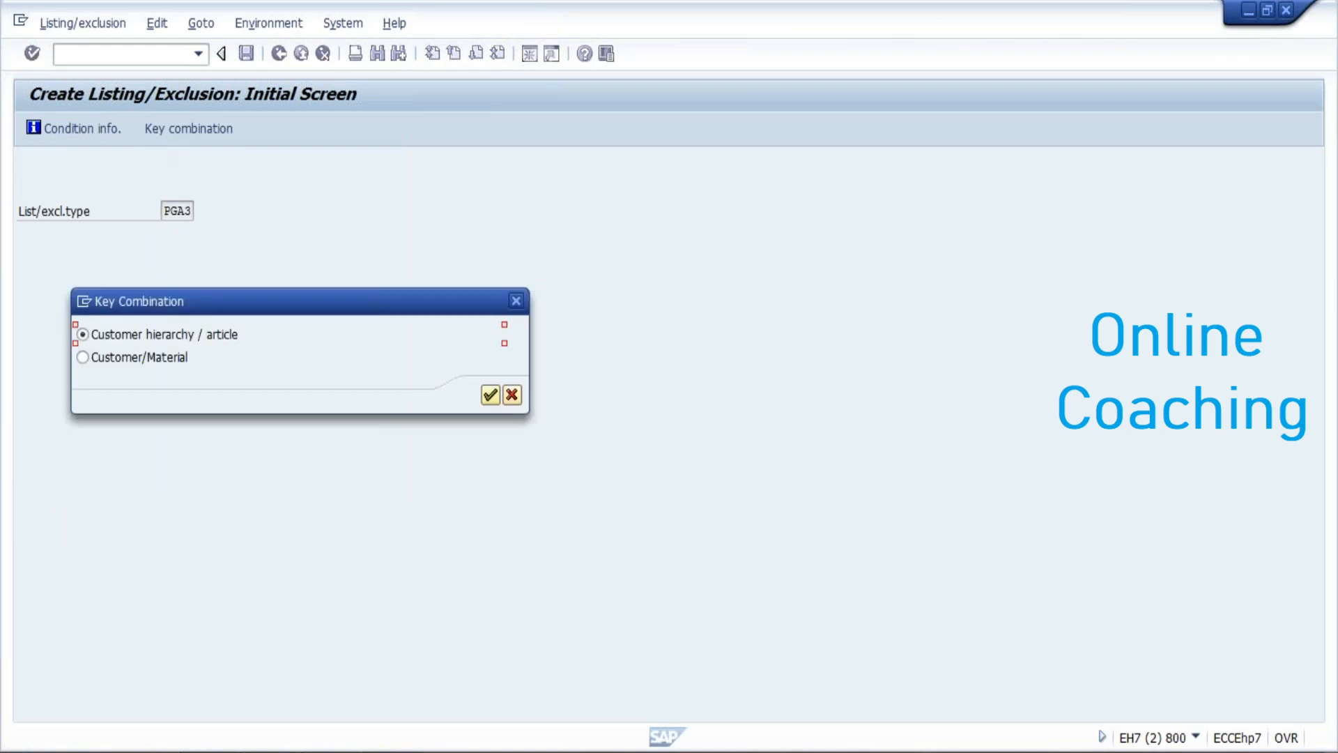
click(116, 357)
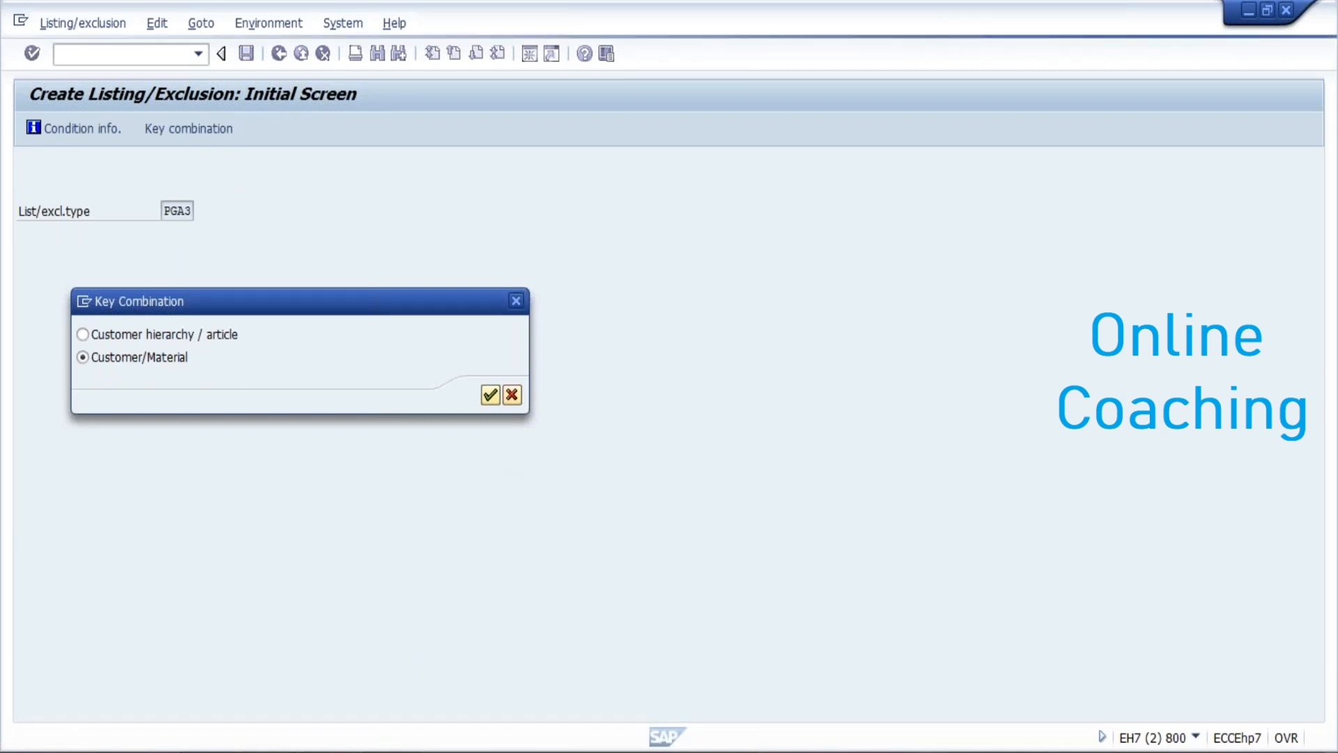
key(Return)
- List material 185 for the order's customer and save the listing record
drag(195, 167, 163, 156)
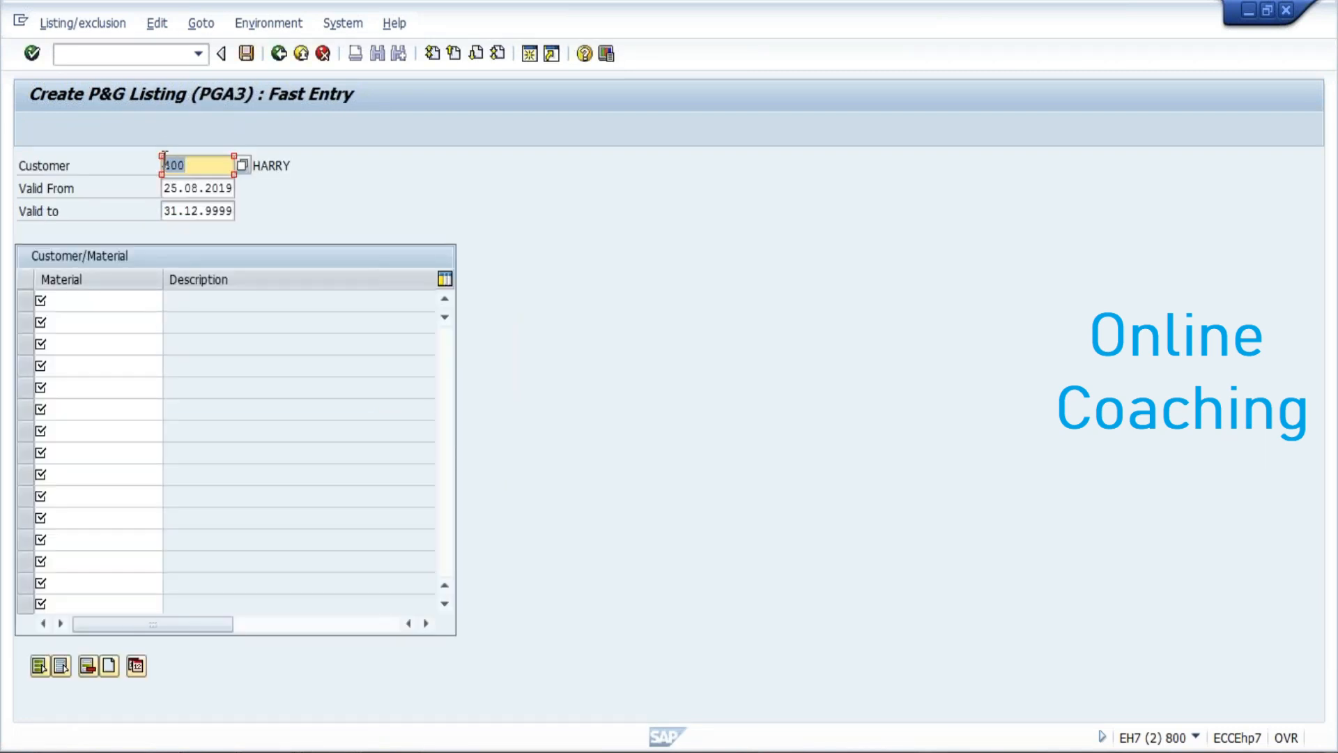
click(135, 301)
text(185)
key(Return)
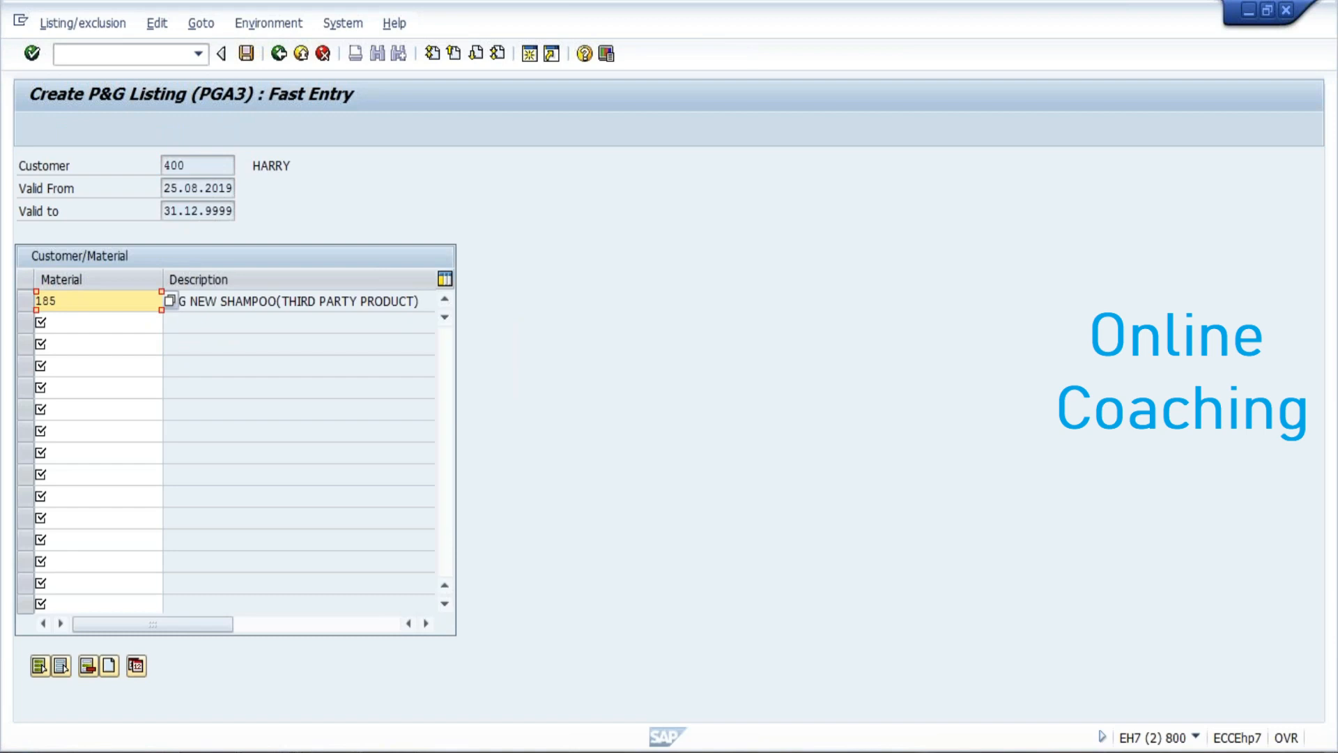
click(245, 53)
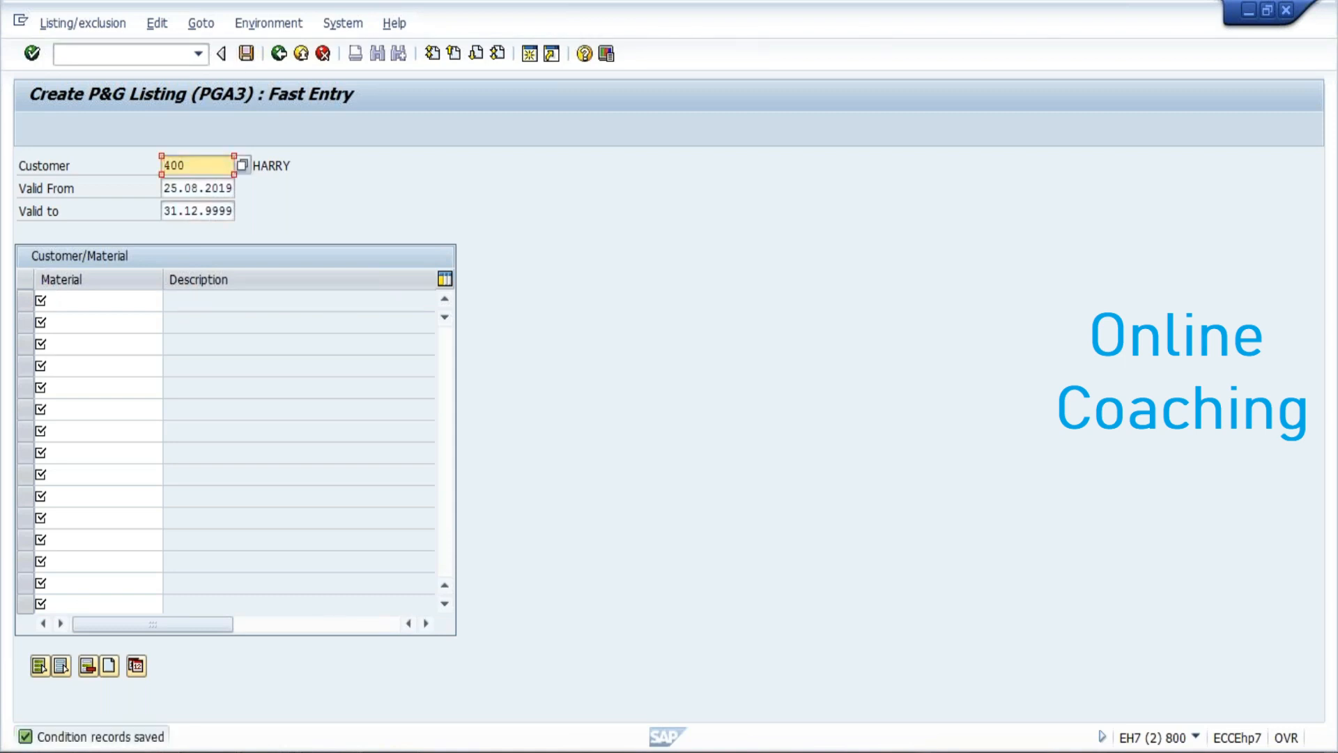
- Return to the P&G sales order session and confirm the item for material 185 again
click(452, 750)
click(337, 635)
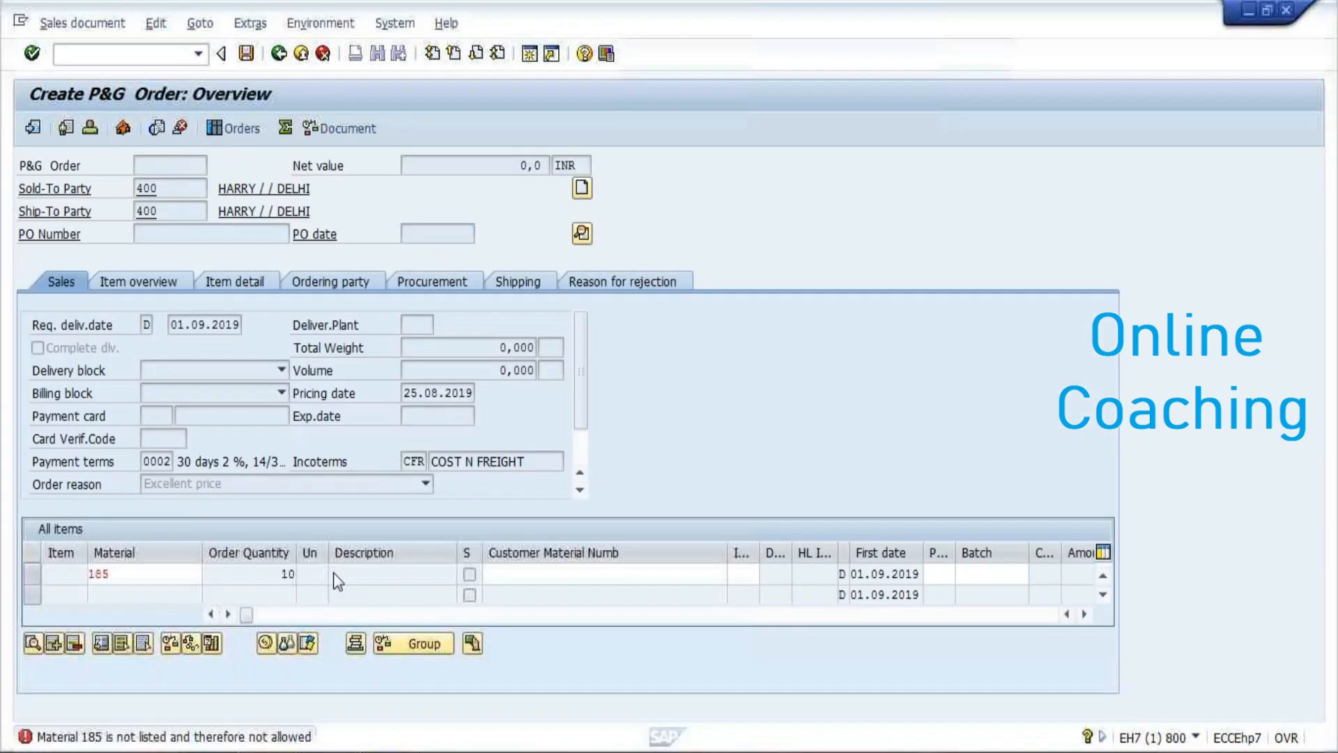
click(265, 642)
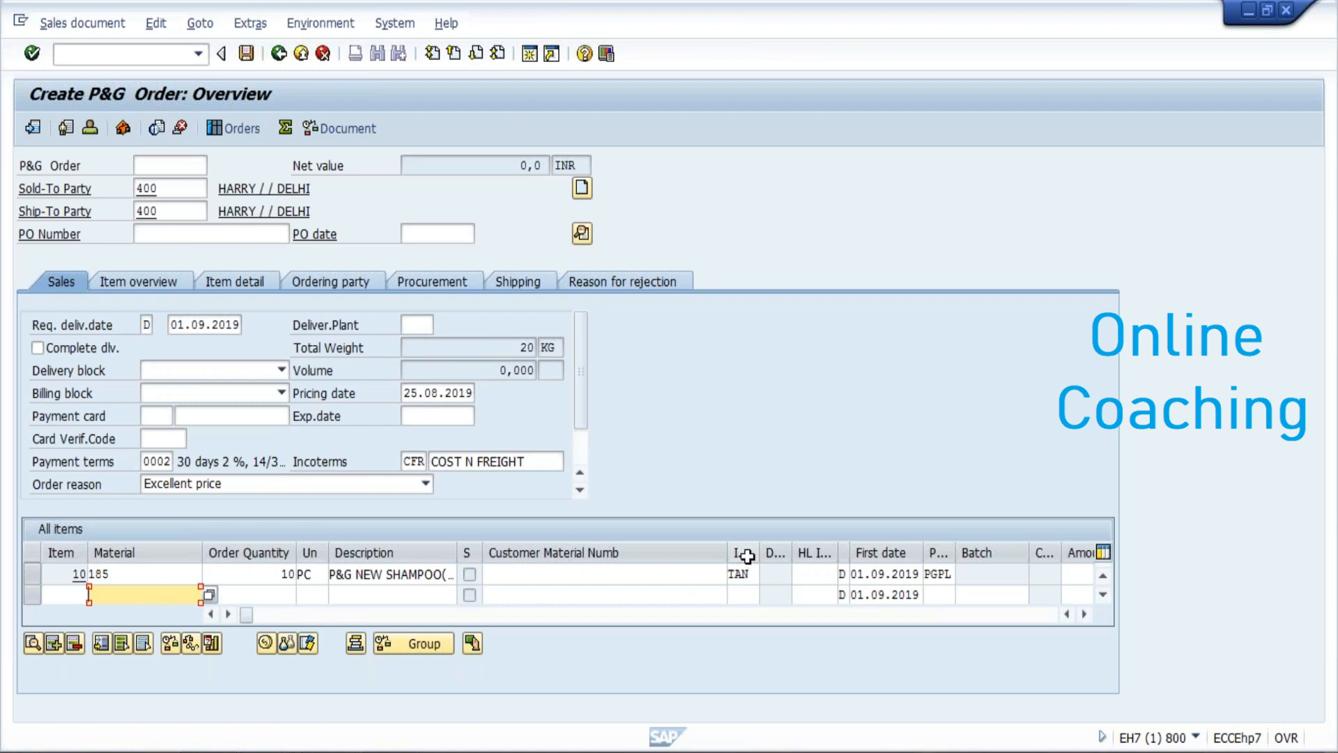
- Widen the item category column and change the shampoo item's category to TAS (Third Party Item), confirming the order item
drag(759, 553, 837, 552)
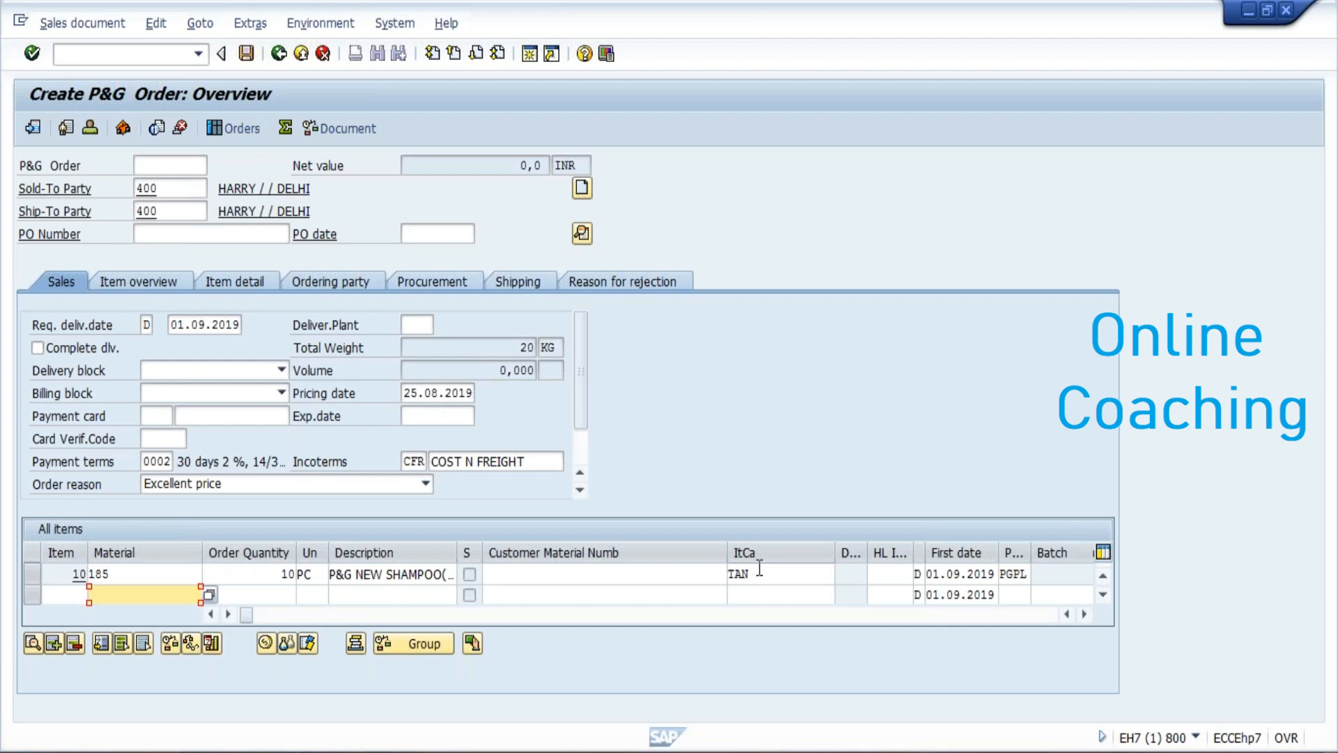
click(795, 574)
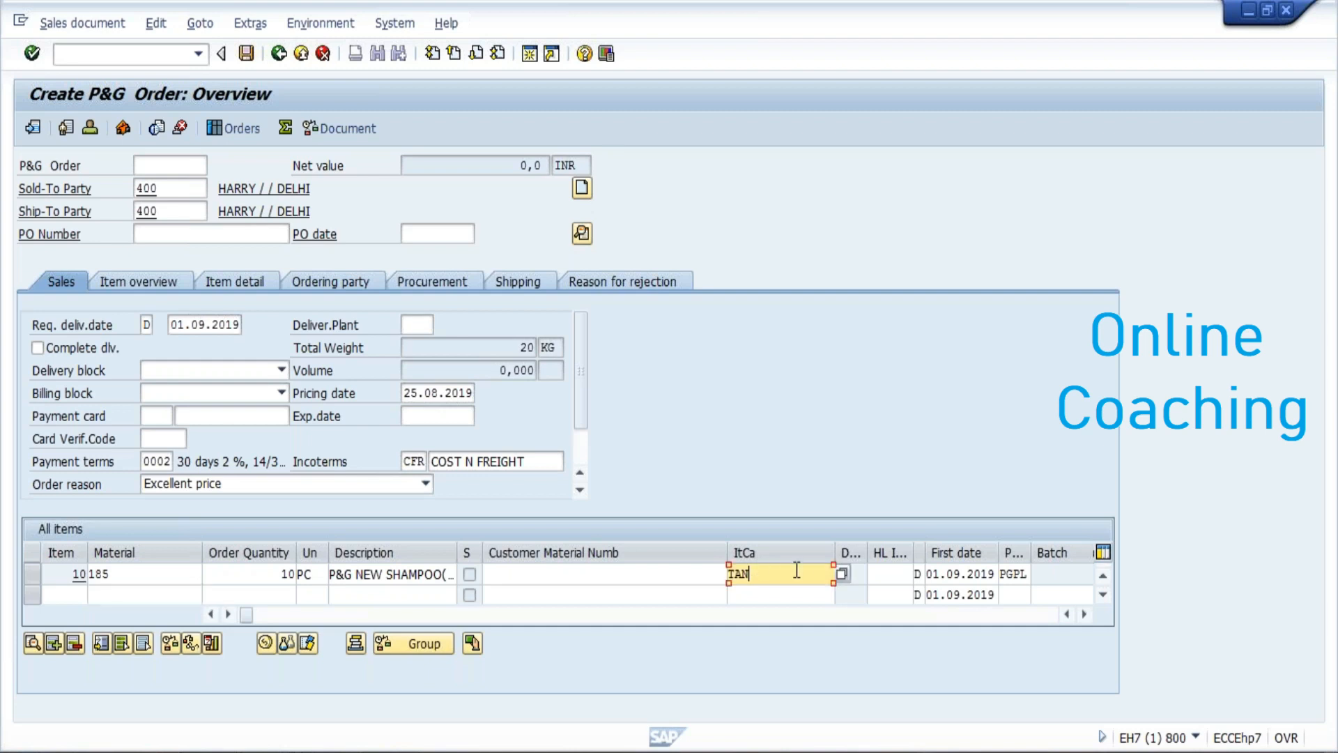
click(840, 573)
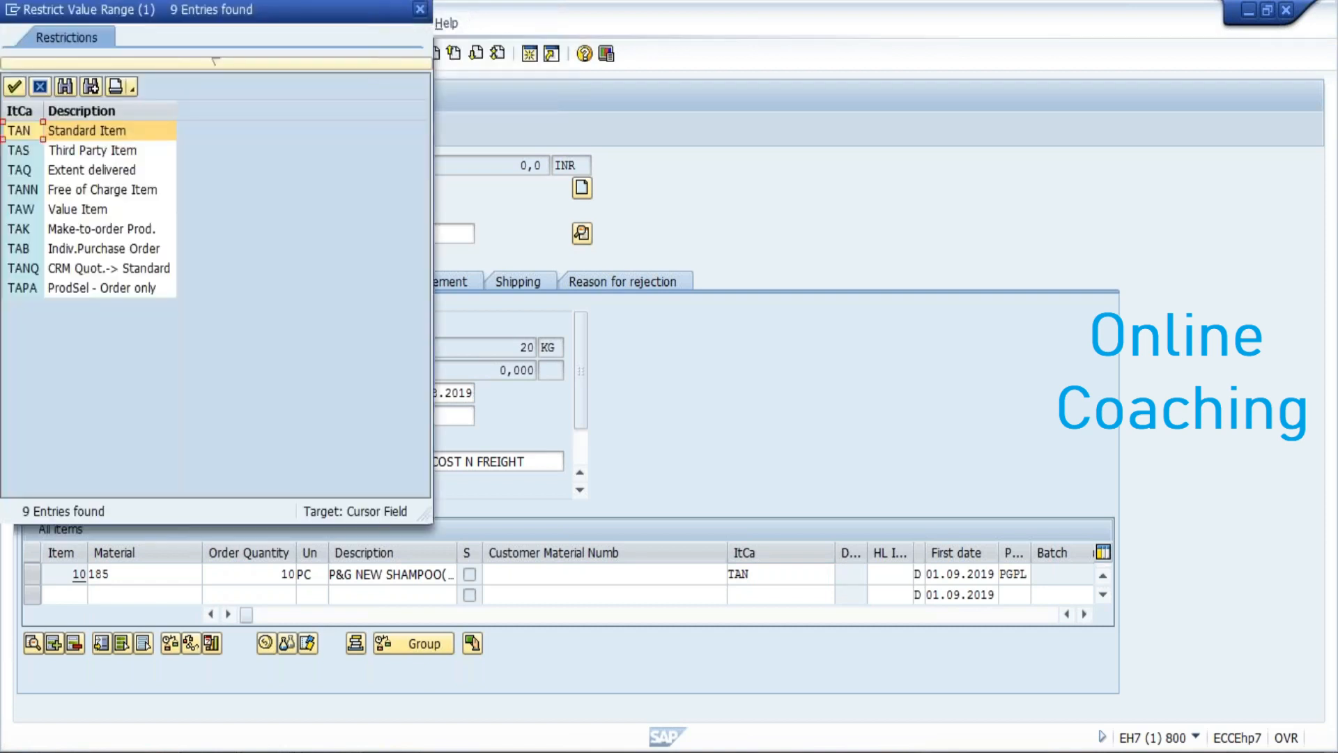
click(72, 152)
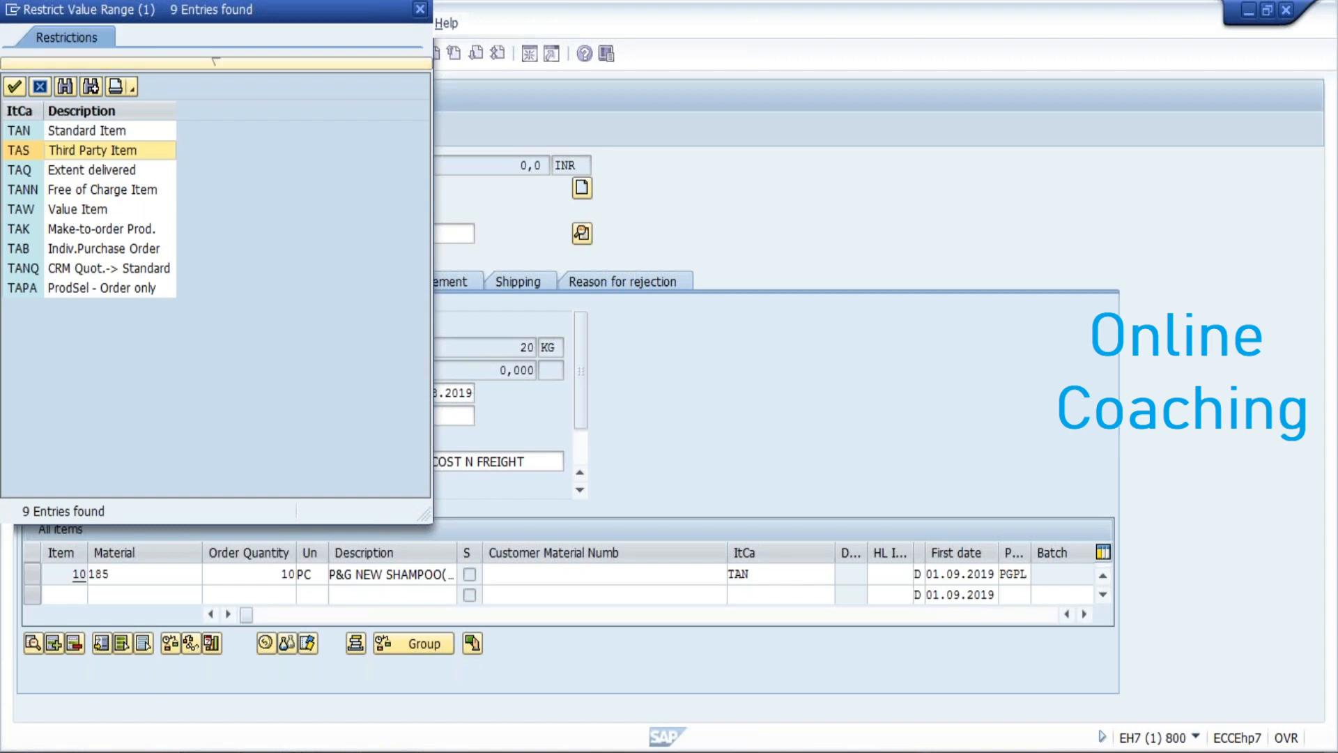
double_click(73, 150)
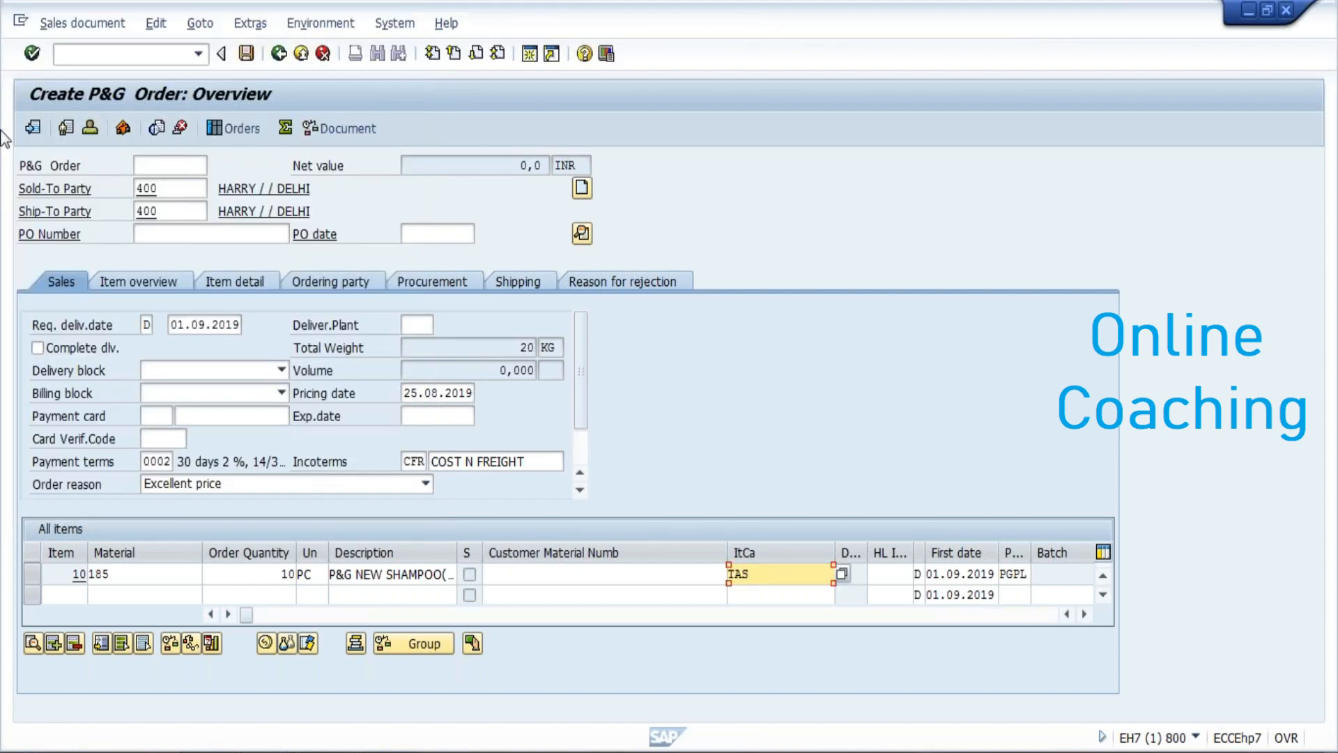
click(124, 573)
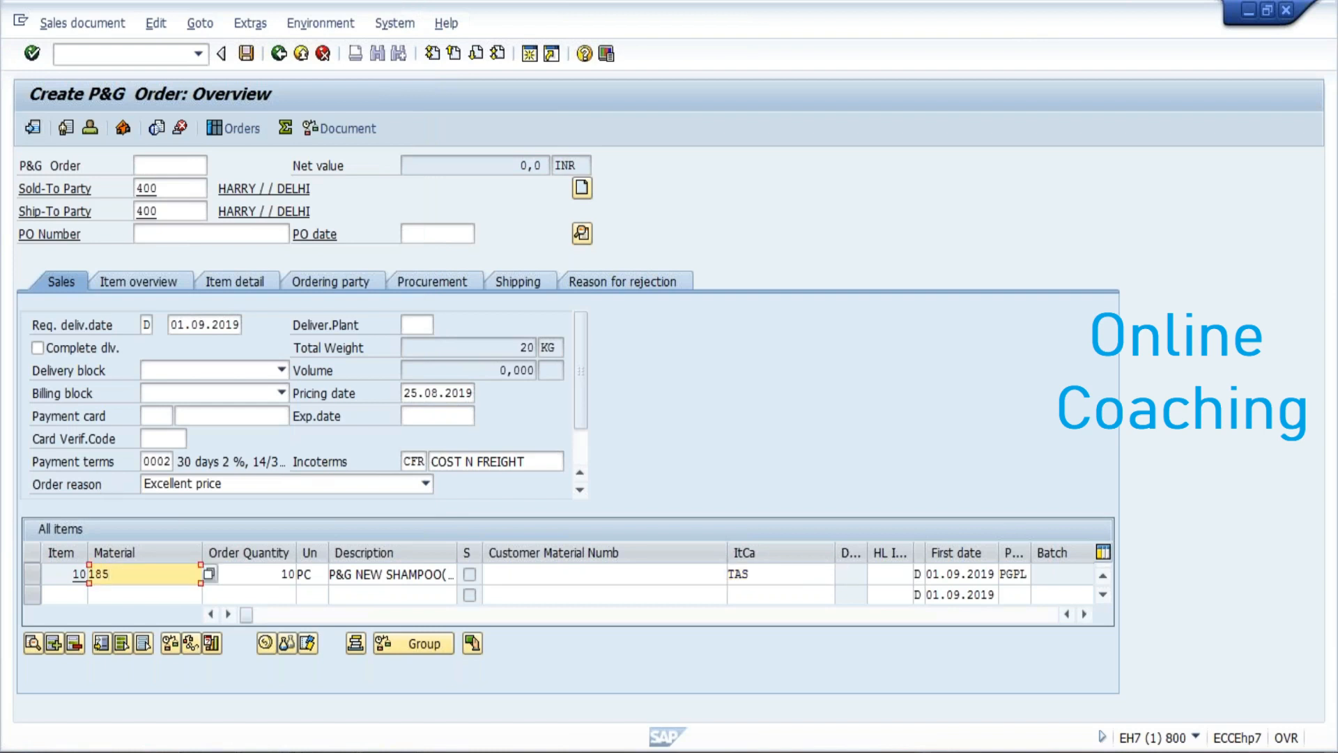
key(Return)
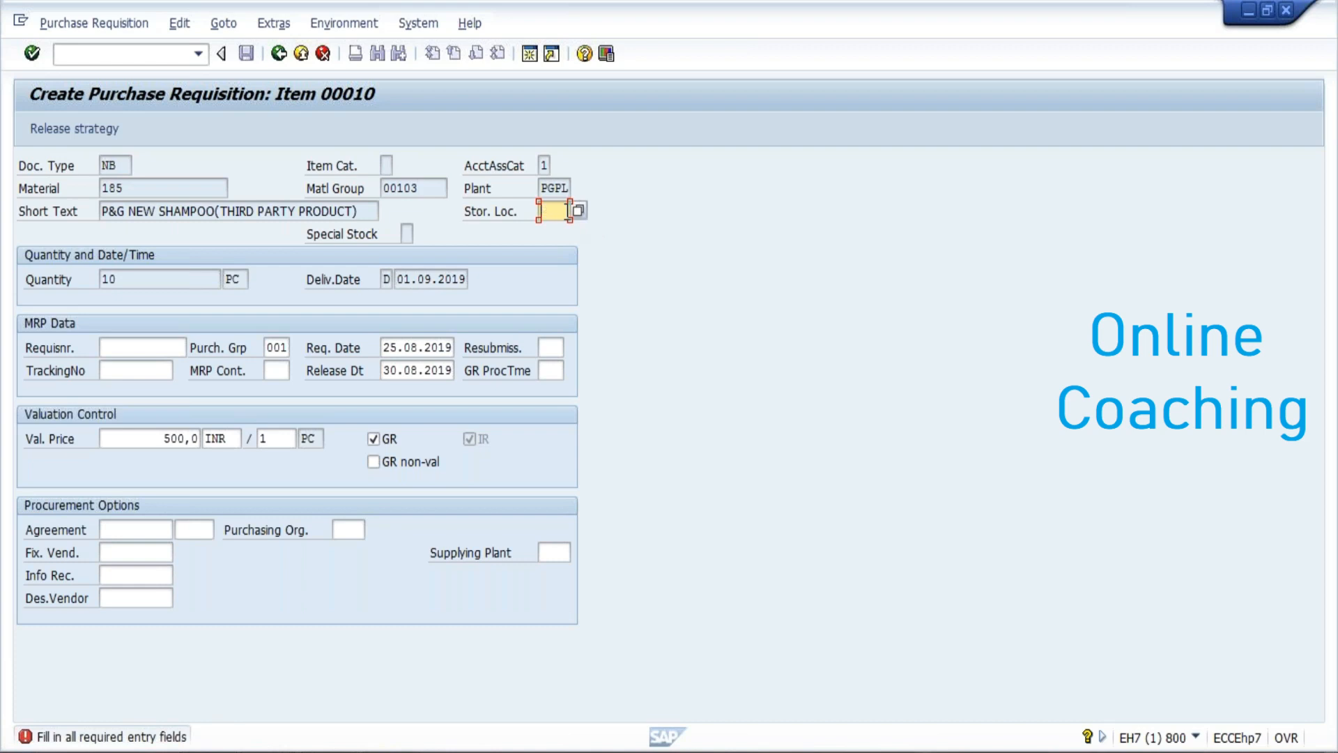
- Set the storage location of purchase requisition item 00010 to PGSL and confirm the requisition
click(579, 210)
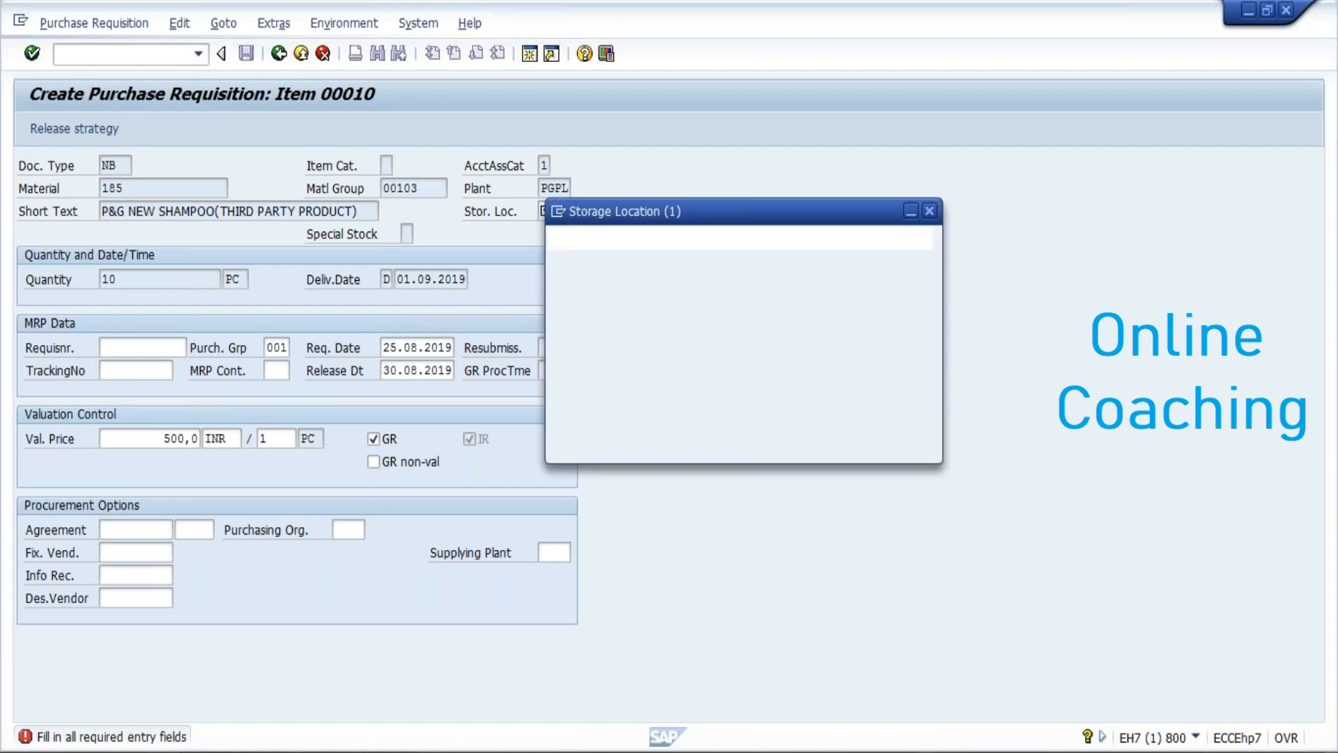
double_click(621, 286)
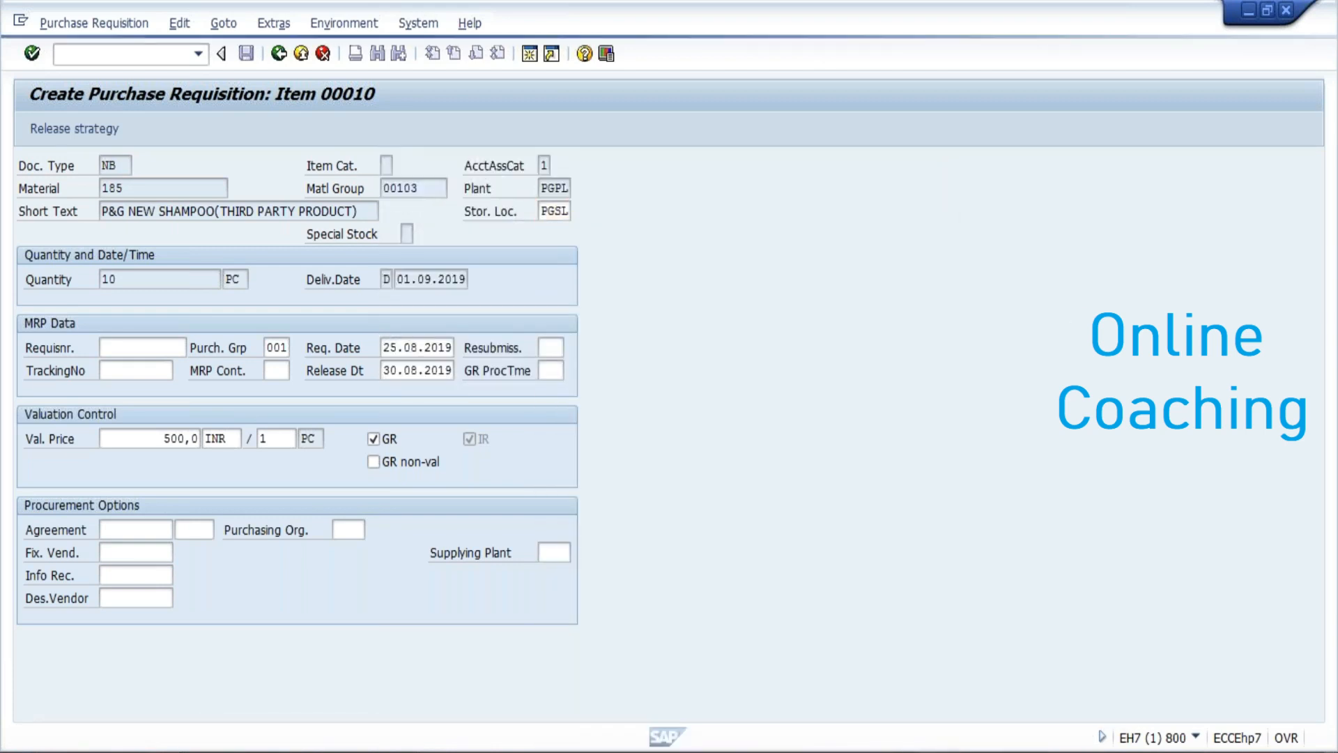
key(Return)
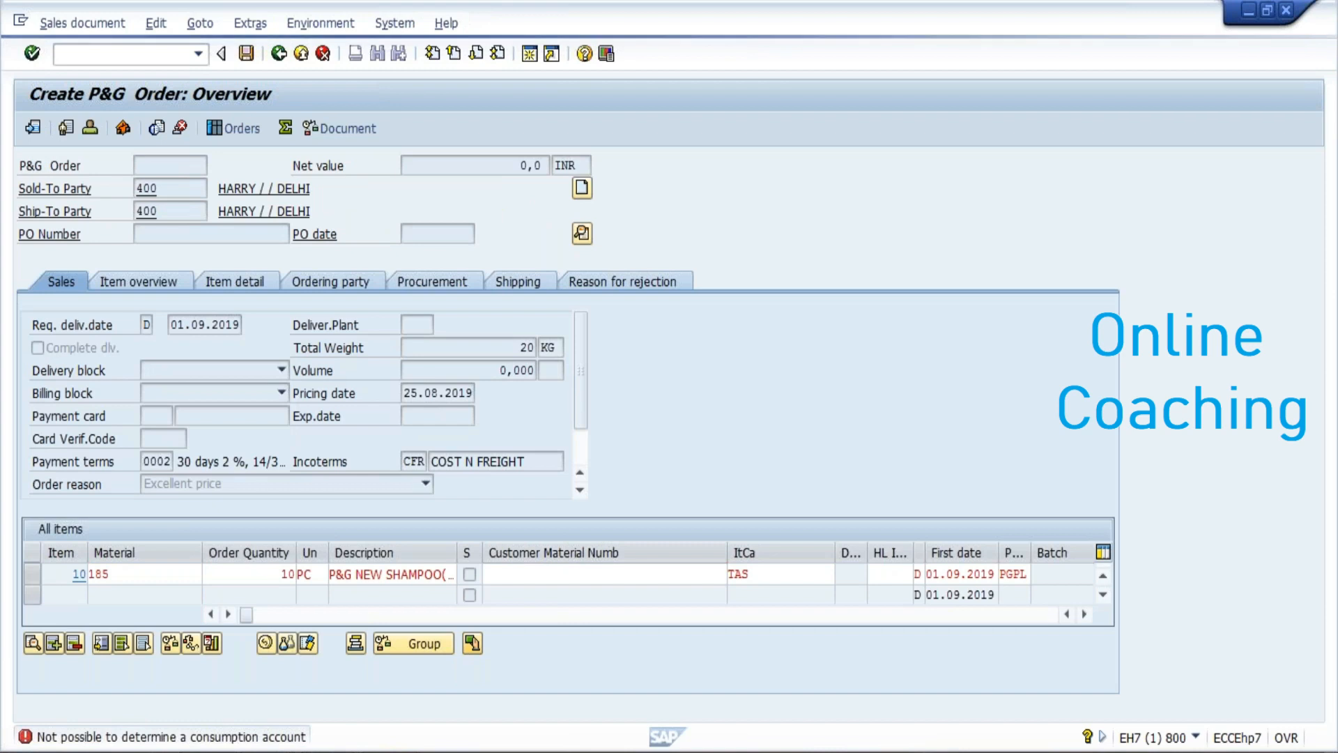
- Switch to the listing session and start transaction OBYC for the automatic posting configuration
double_click(311, 736)
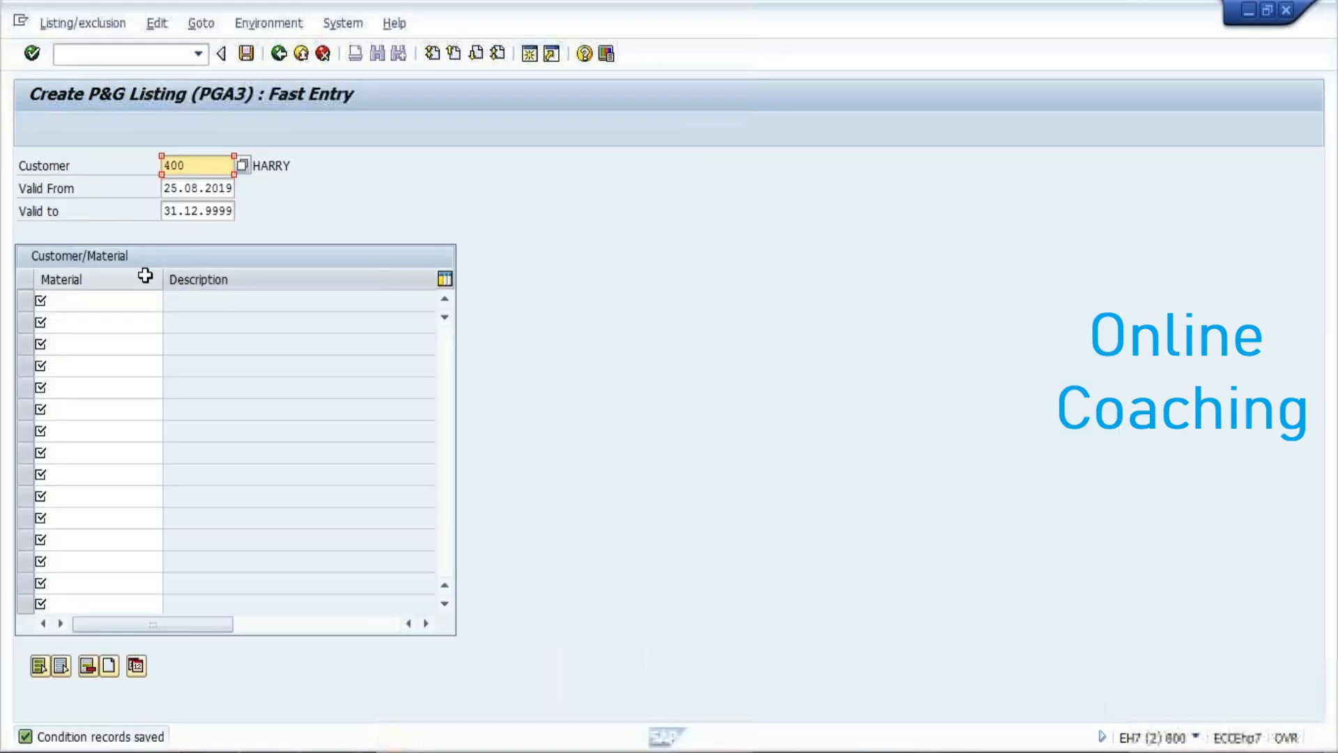
click(61, 53)
text(/NO)
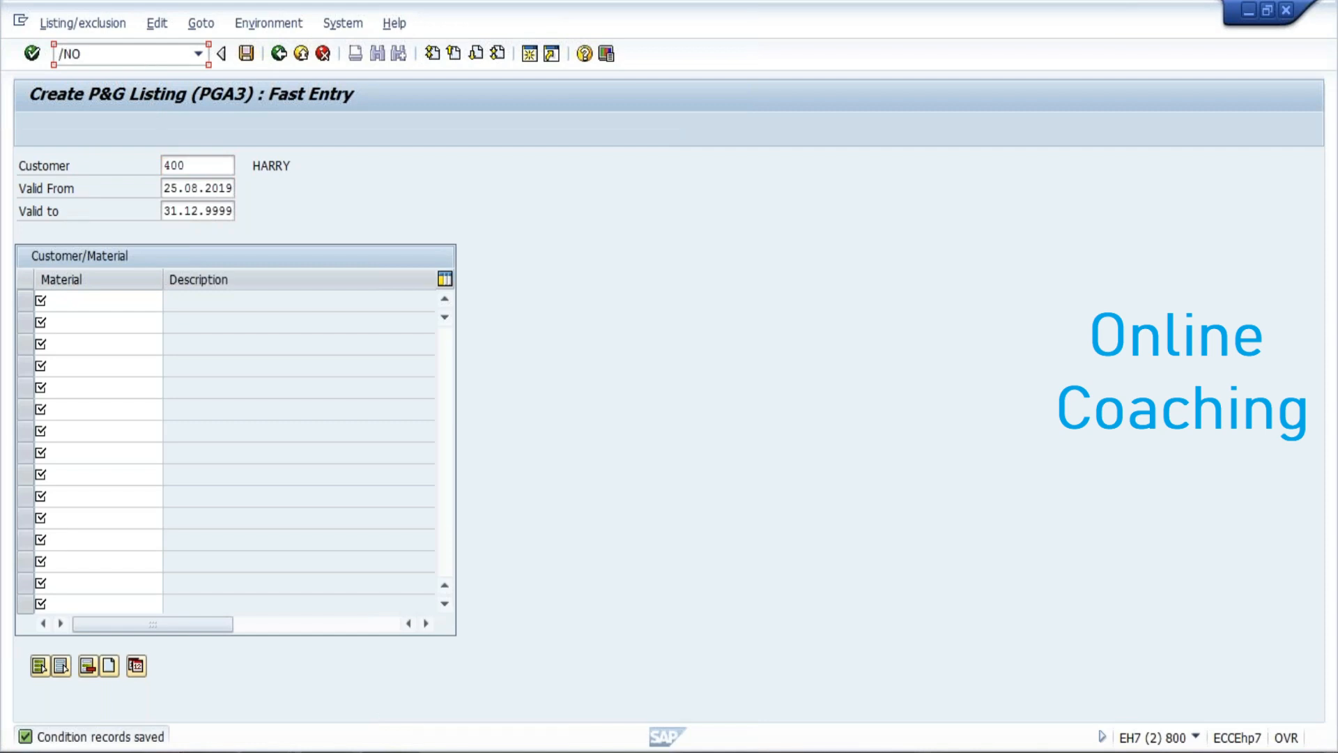
text(BYC)
key(Return)
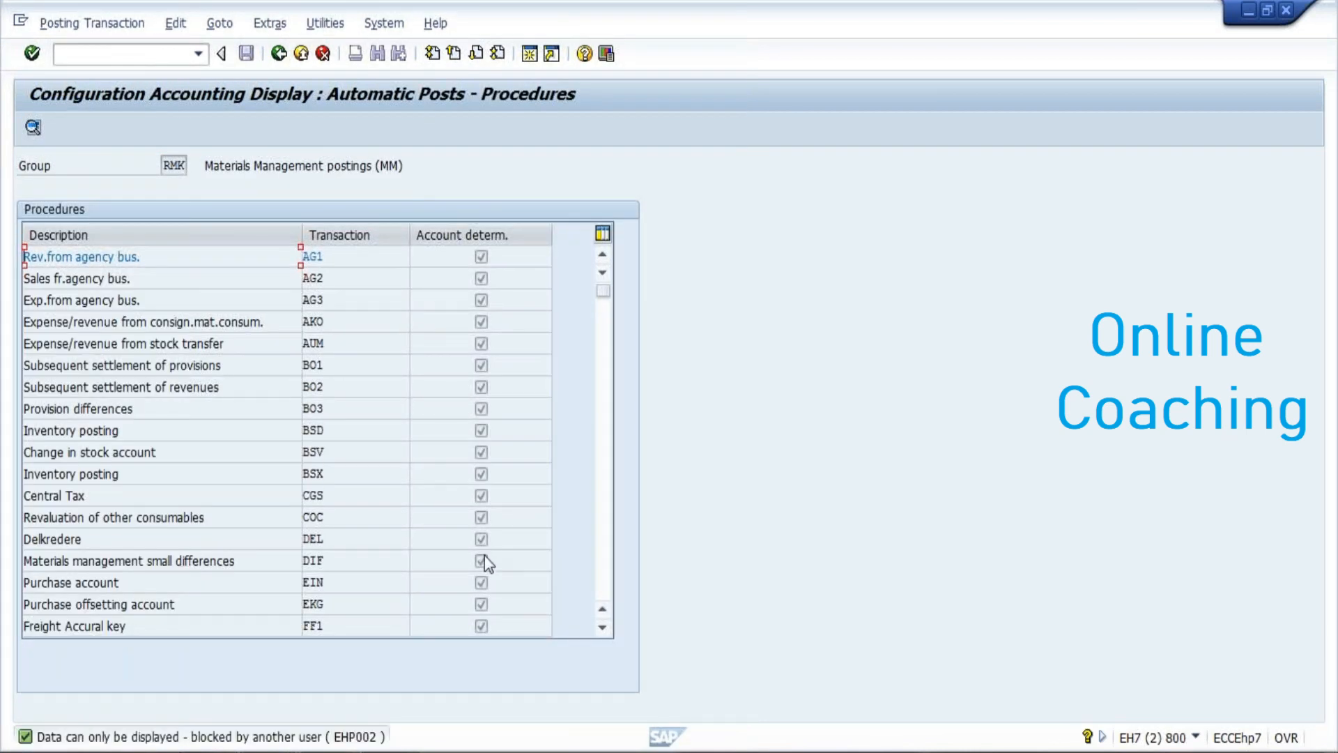
- Examine the account assignments of GBB (Offsetting entry for inventory posting) for chart of accounts INT, and leave the posting configuration
click(605, 567)
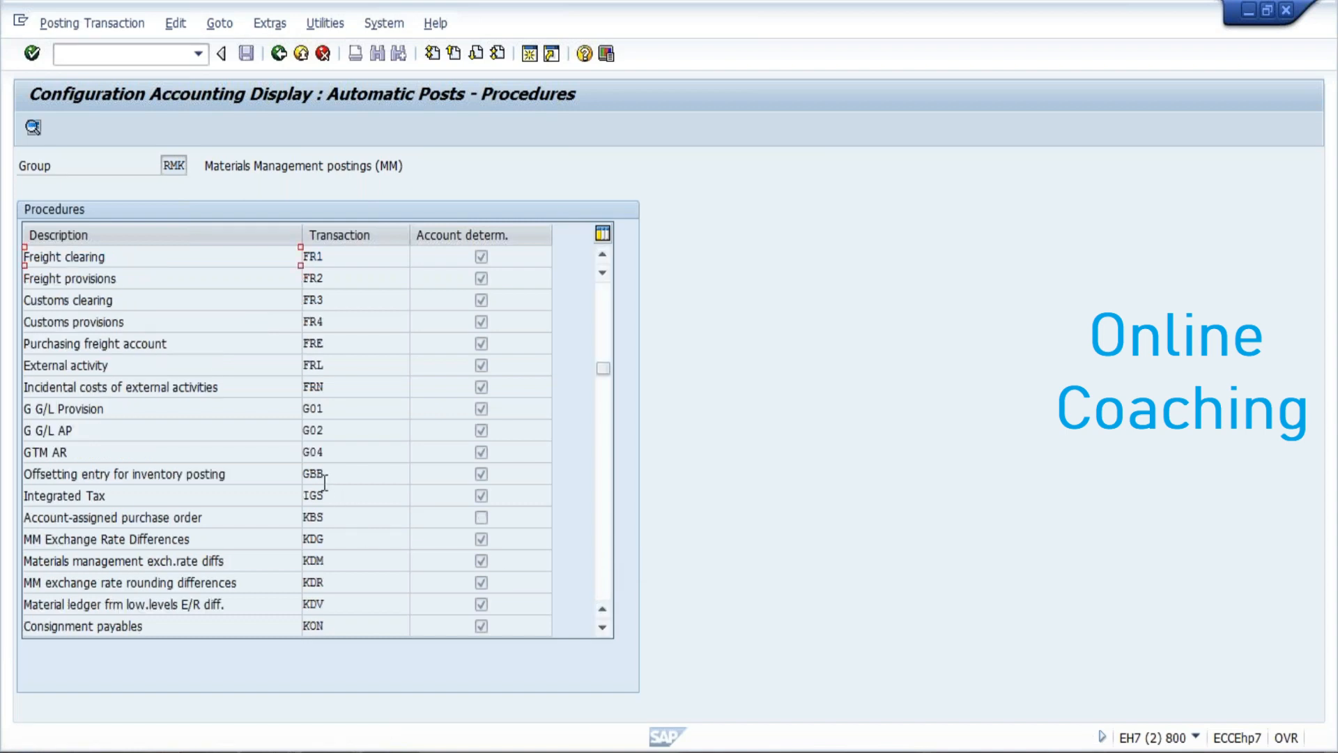
double_click(323, 451)
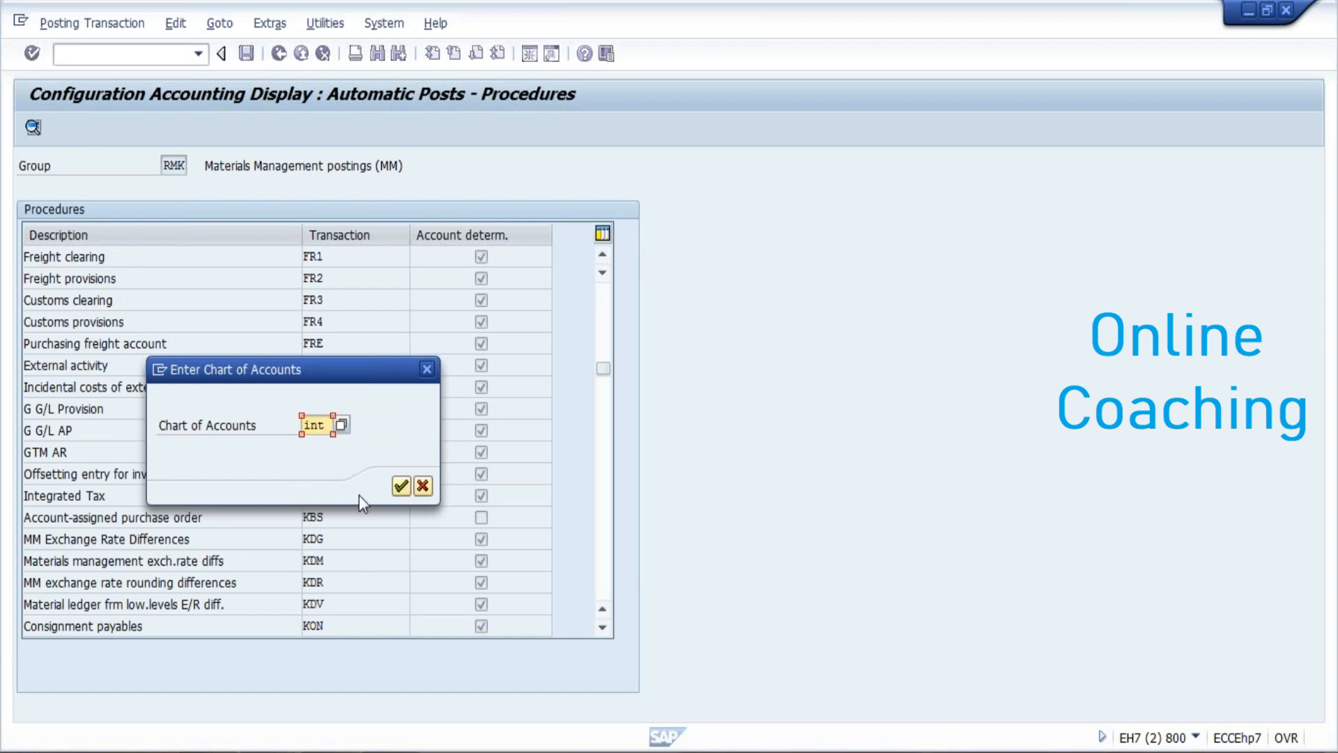
click(397, 487)
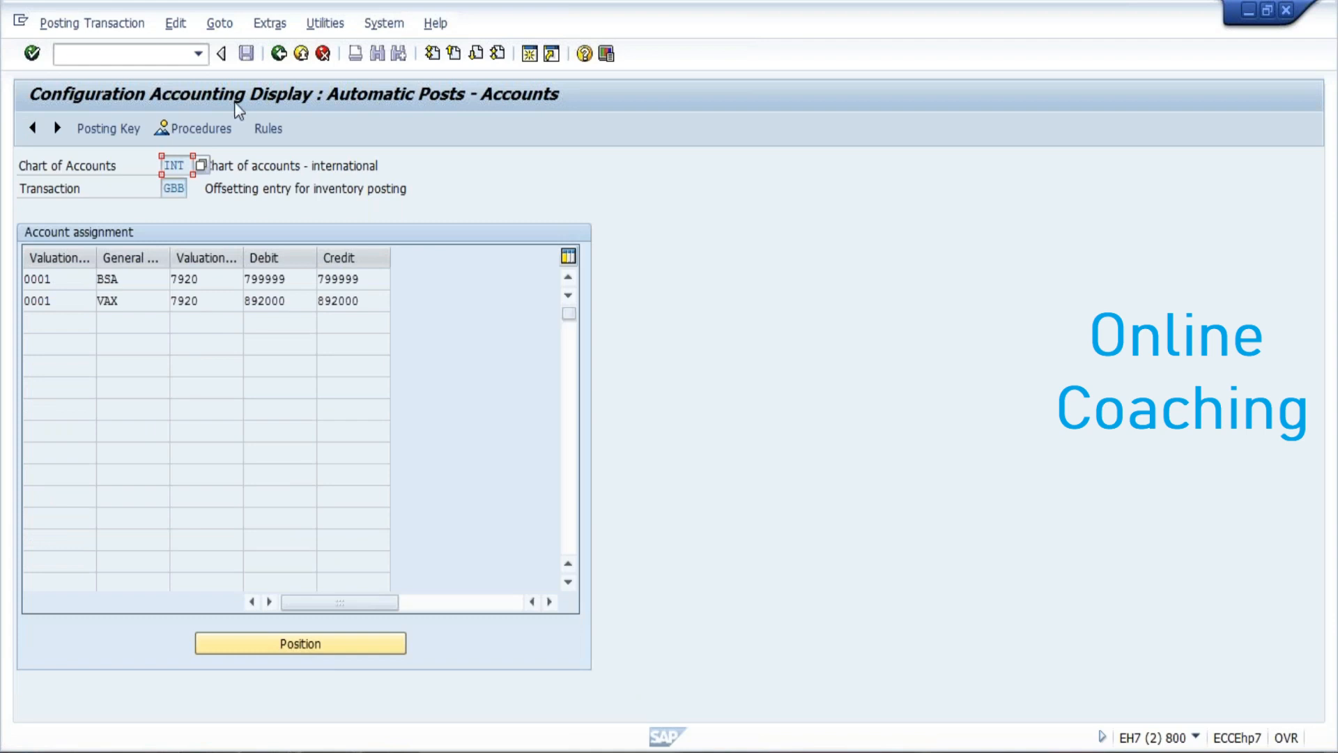
click(278, 53)
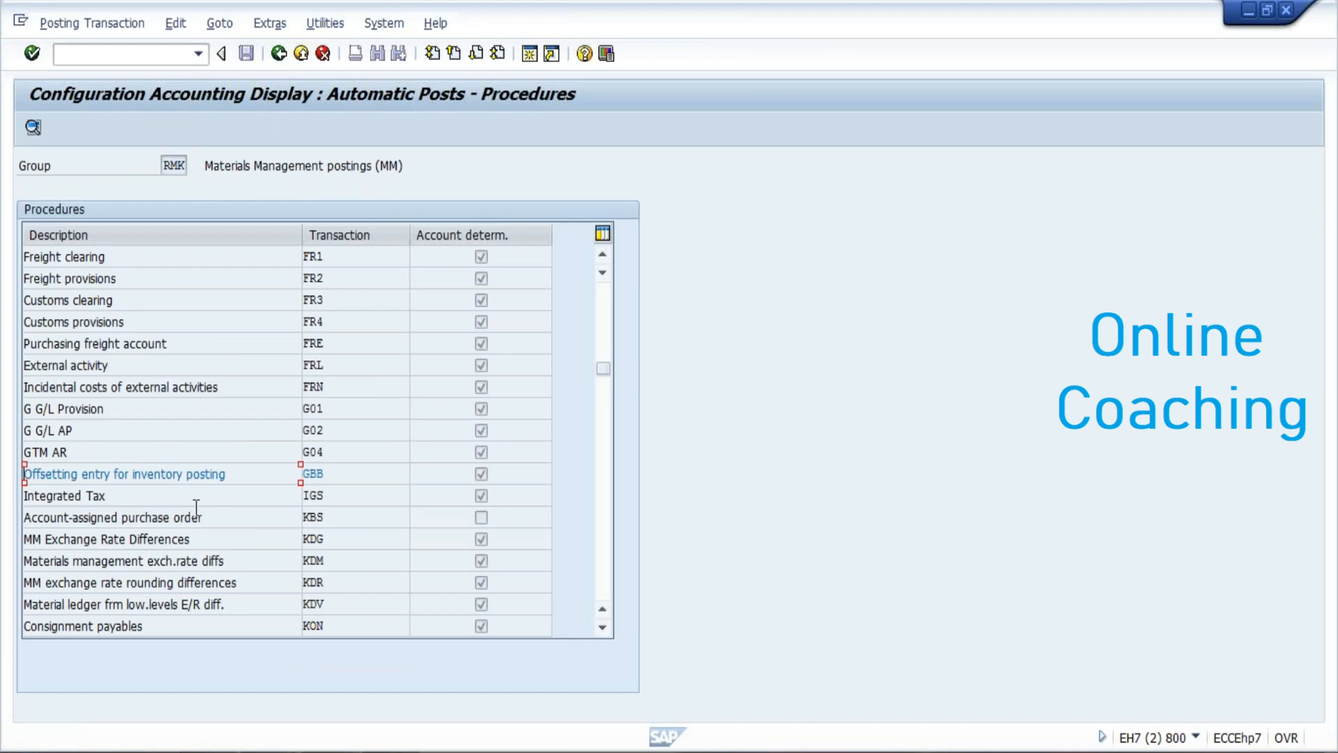
click(280, 59)
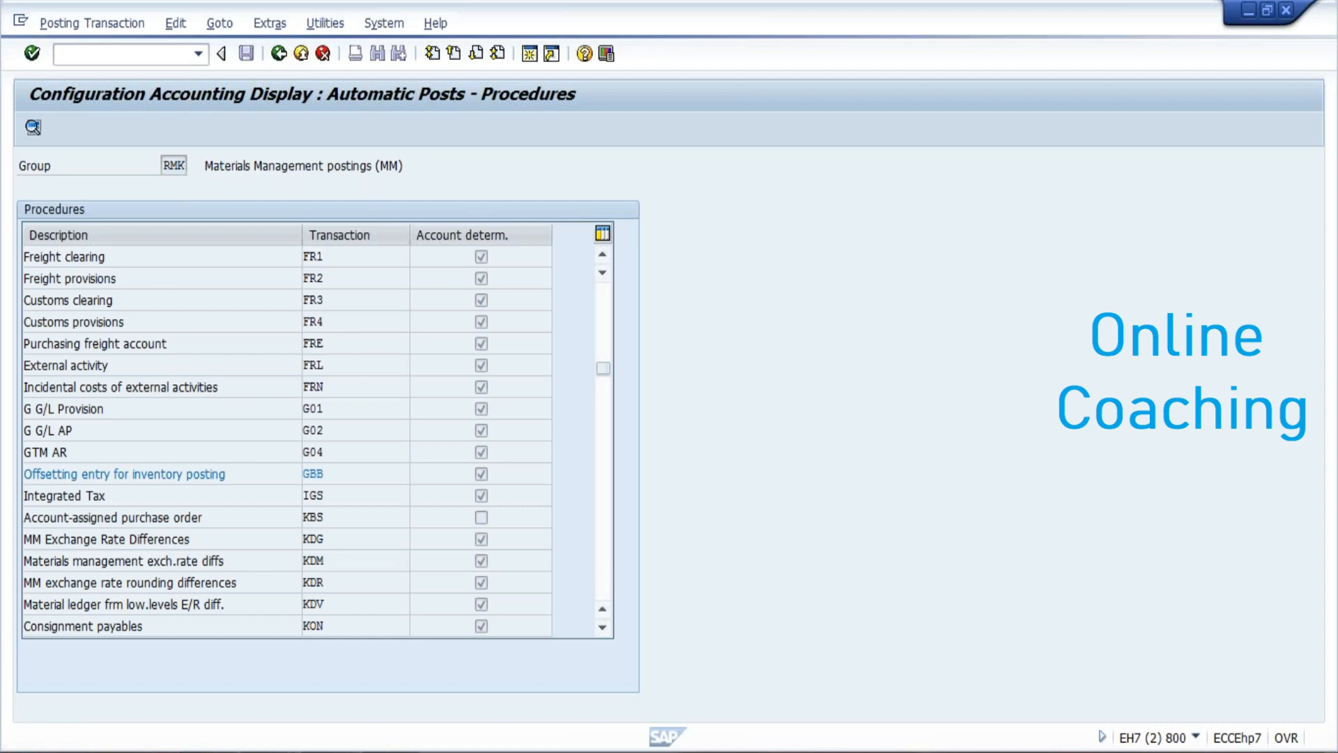
- Start transaction SPRO and expand Valuation and Account Assignment under Materials Management in the SAP Reference IMG
click(199, 55)
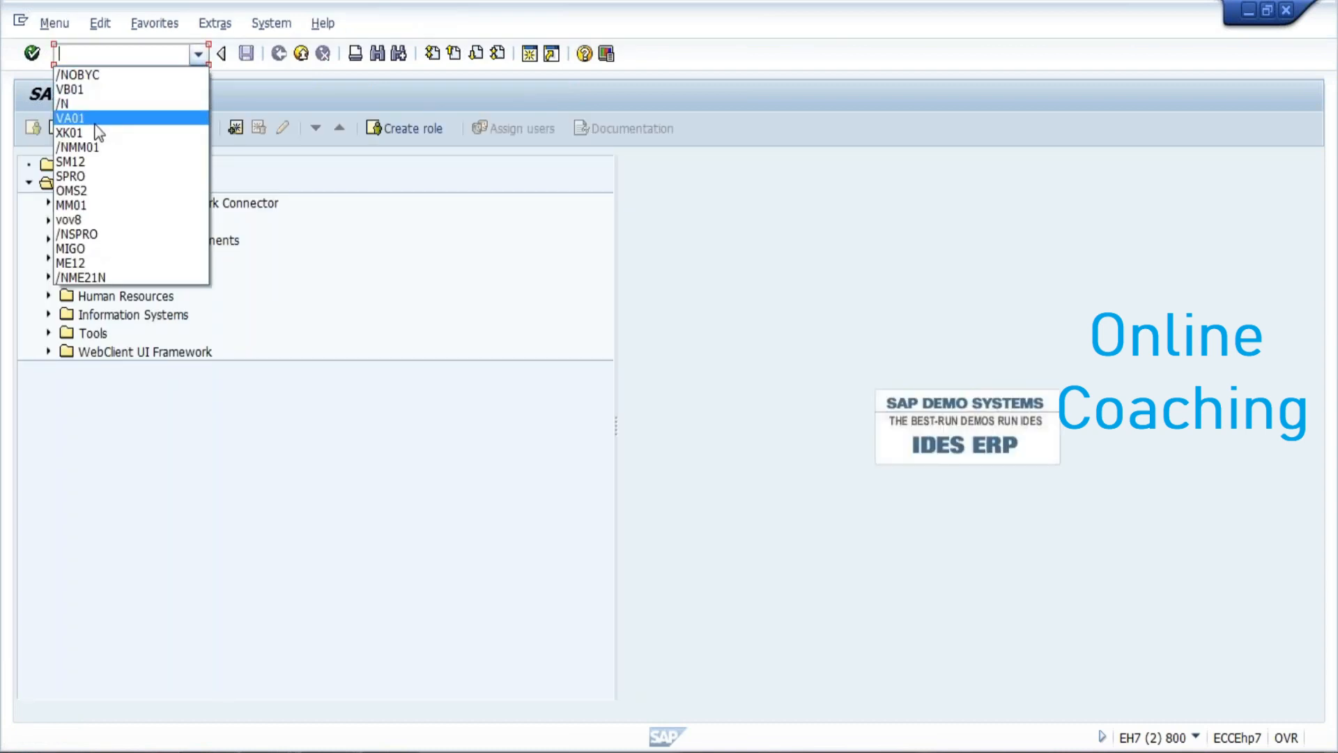
click(84, 176)
click(33, 54)
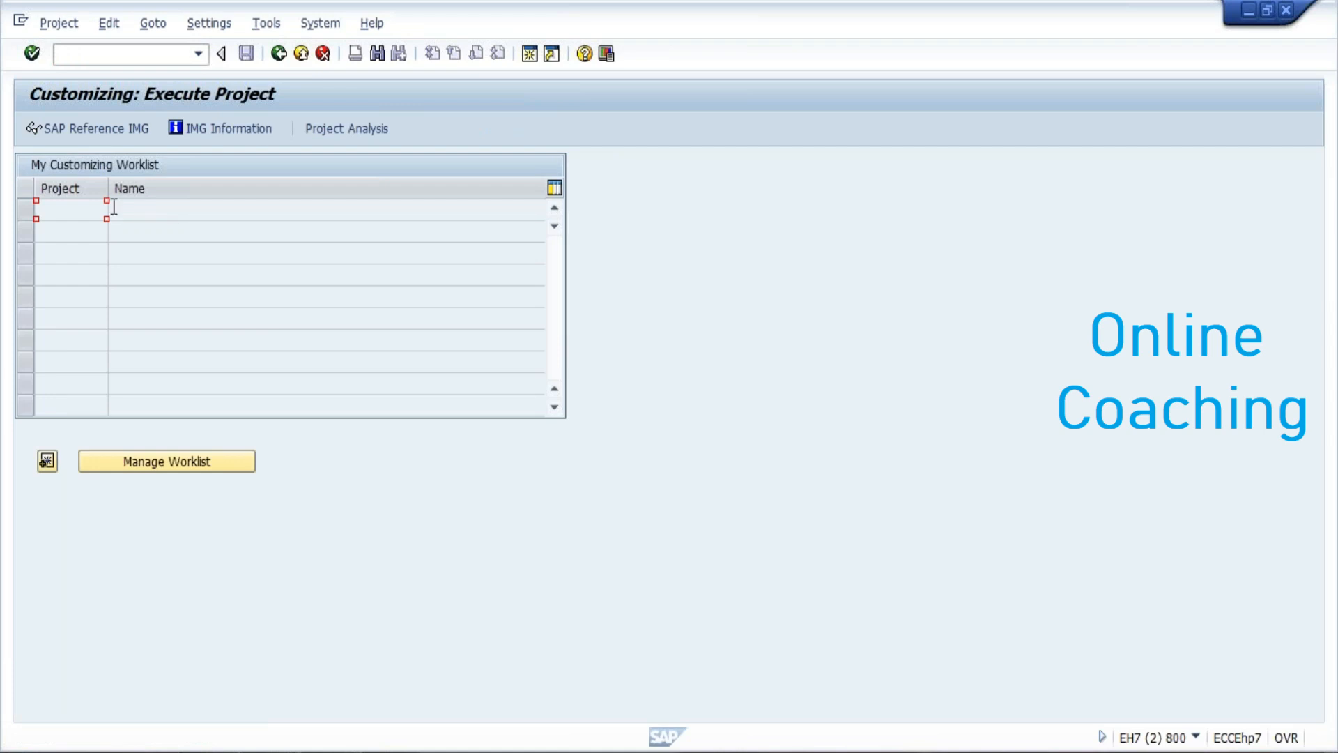
click(40, 130)
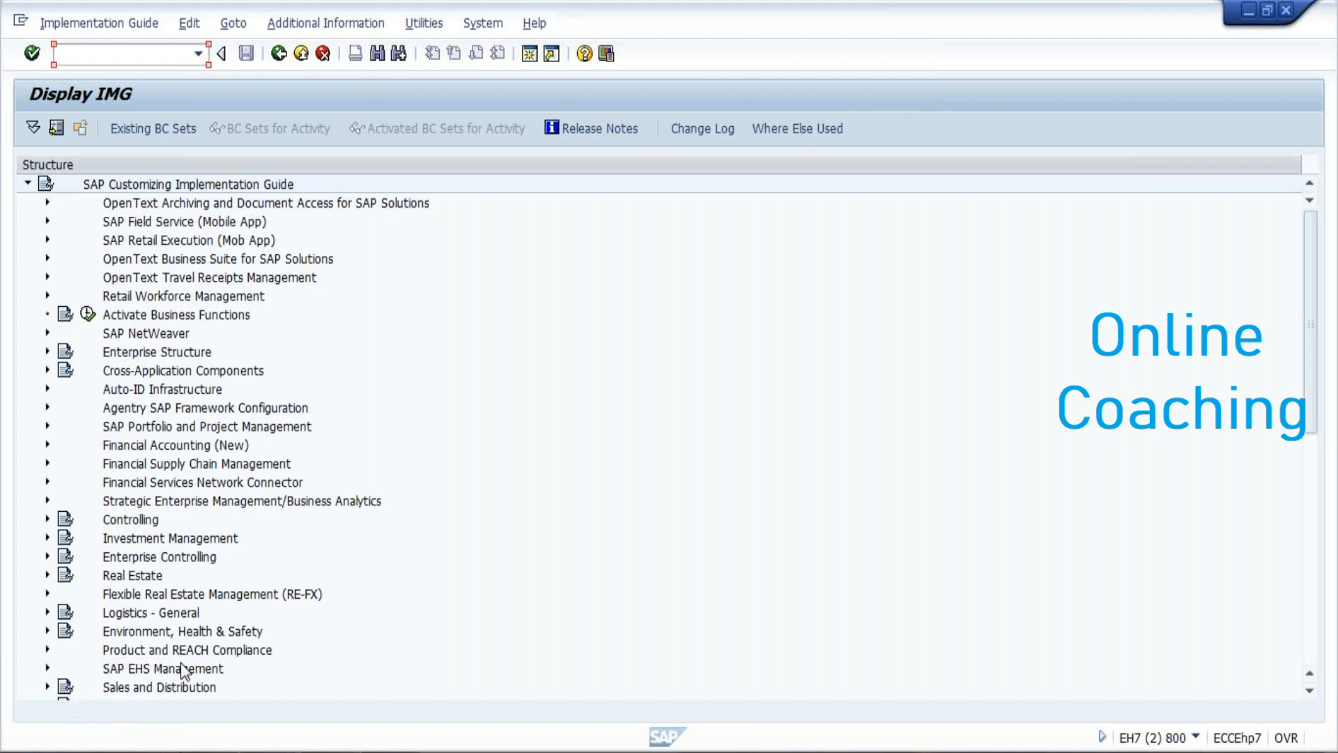
click(1303, 631)
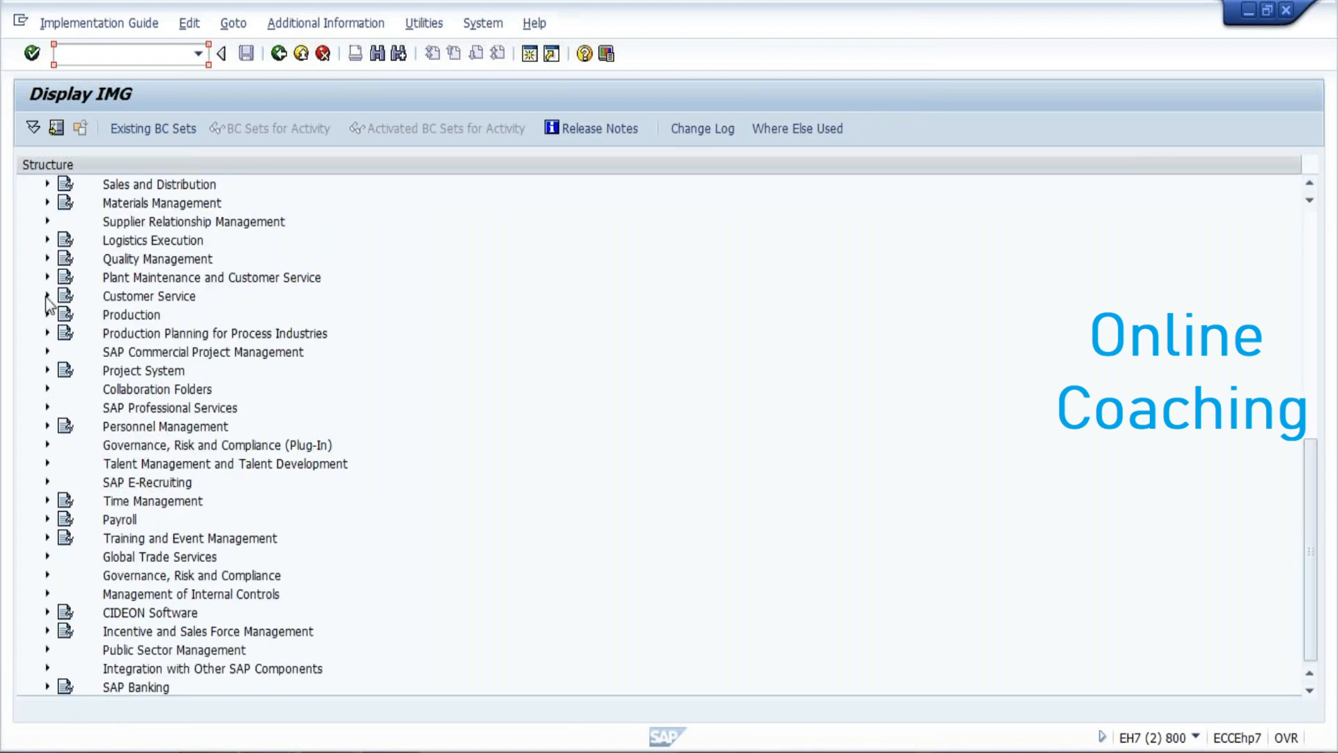
click(47, 204)
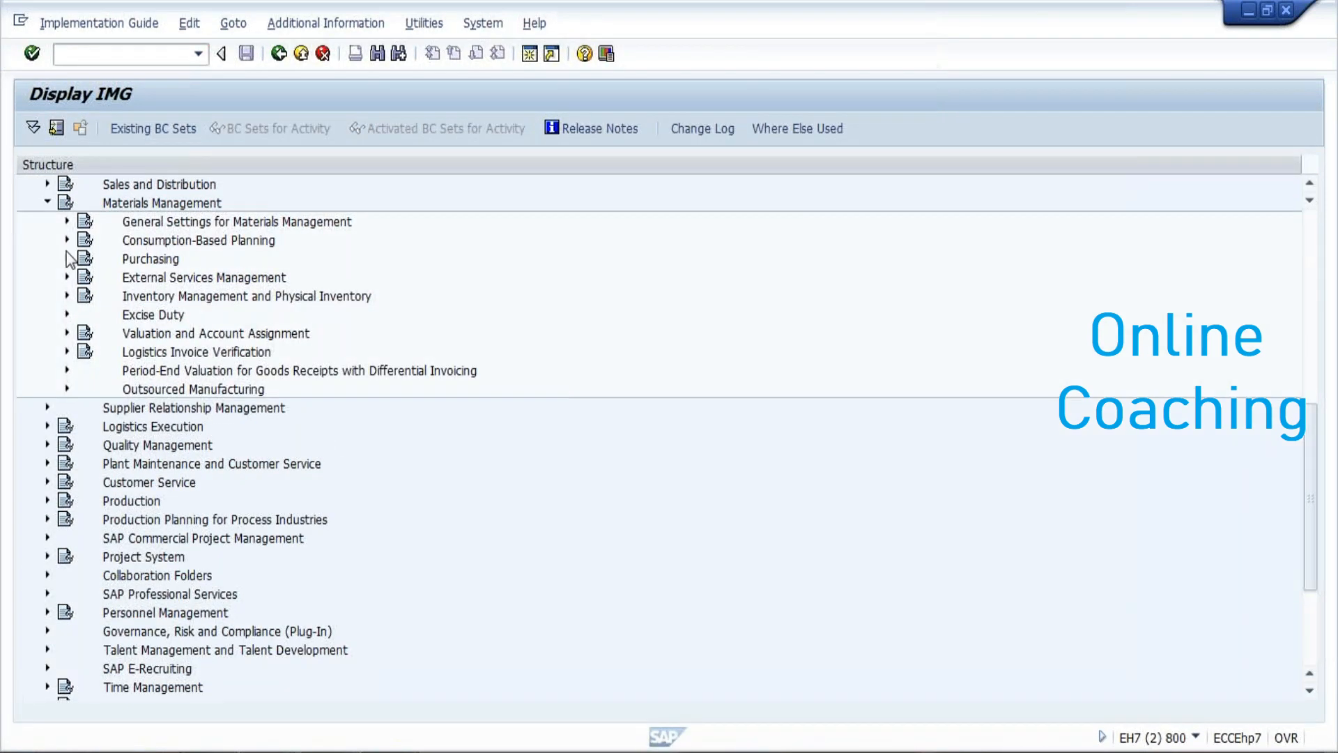
click(66, 333)
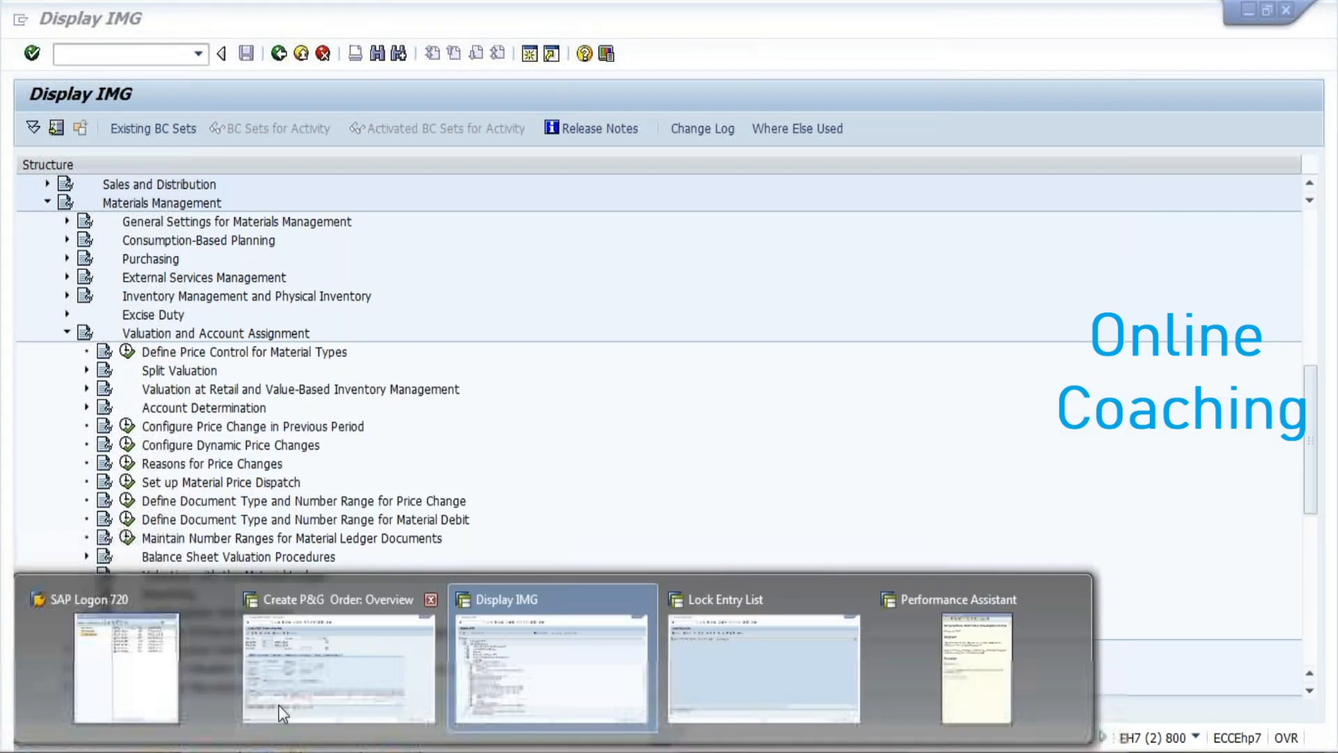
- Switch to the order session, open Create automatic postings from the consumption account message help, and look at the G/L account where-used selection
click(285, 697)
click(163, 739)
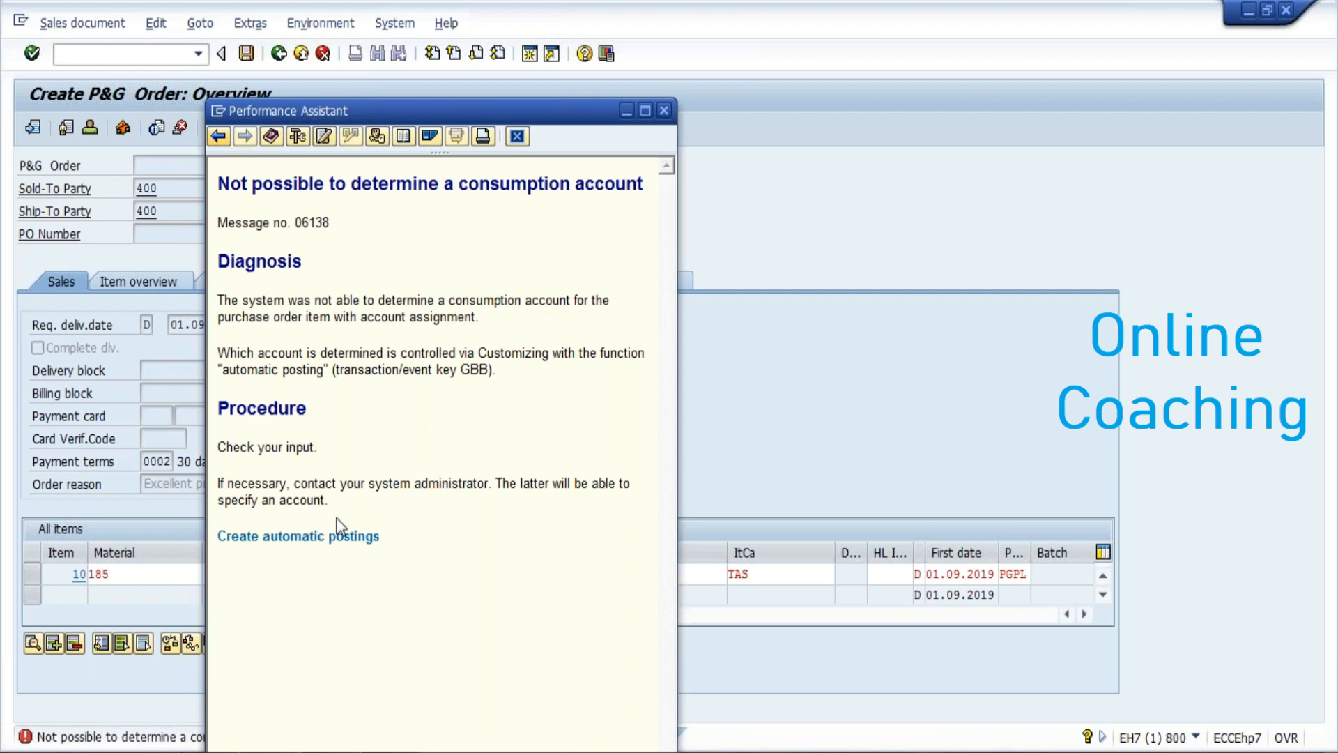
click(357, 549)
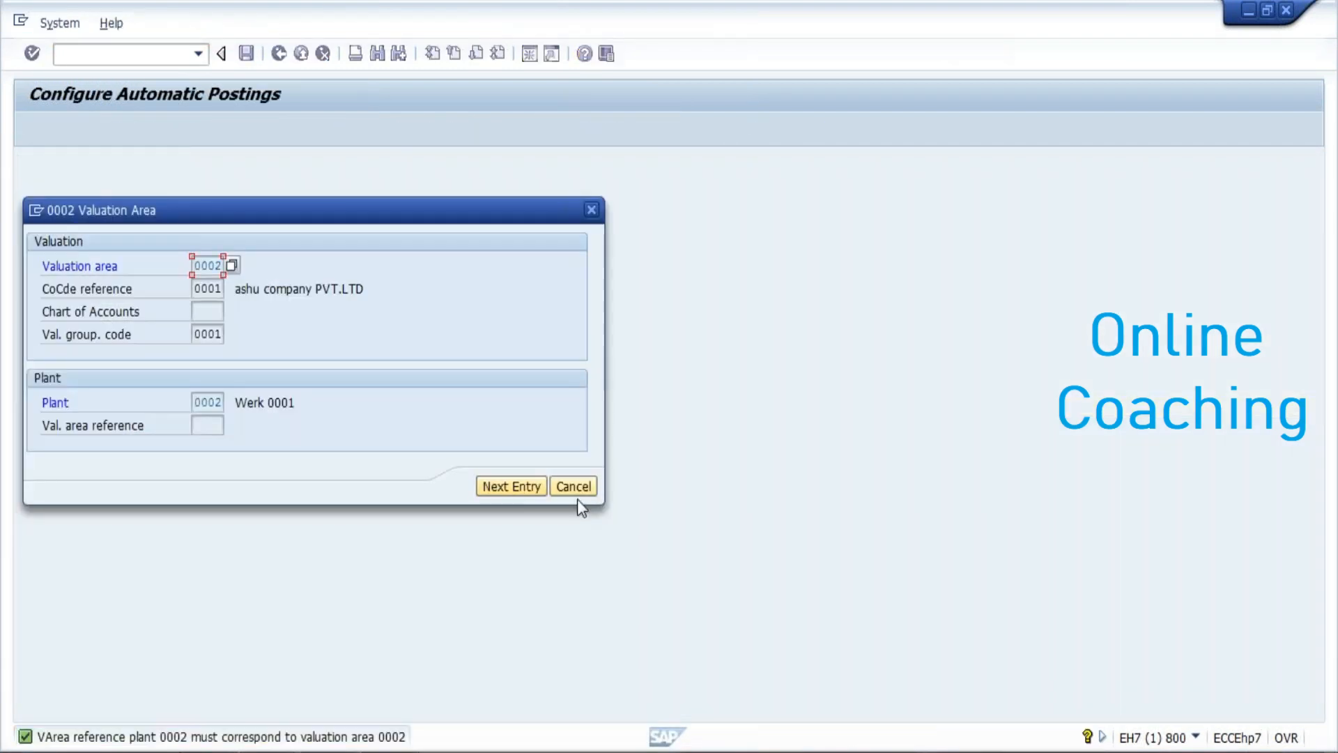
click(578, 492)
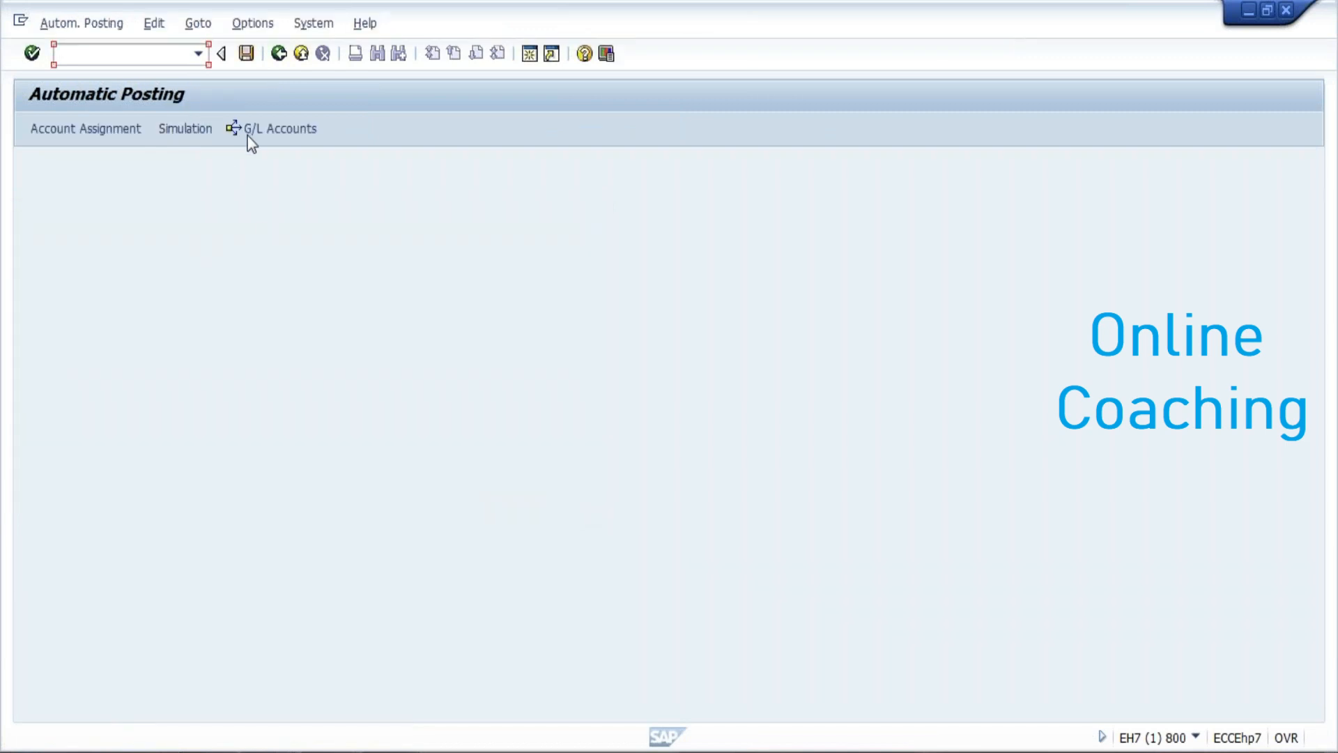
click(278, 131)
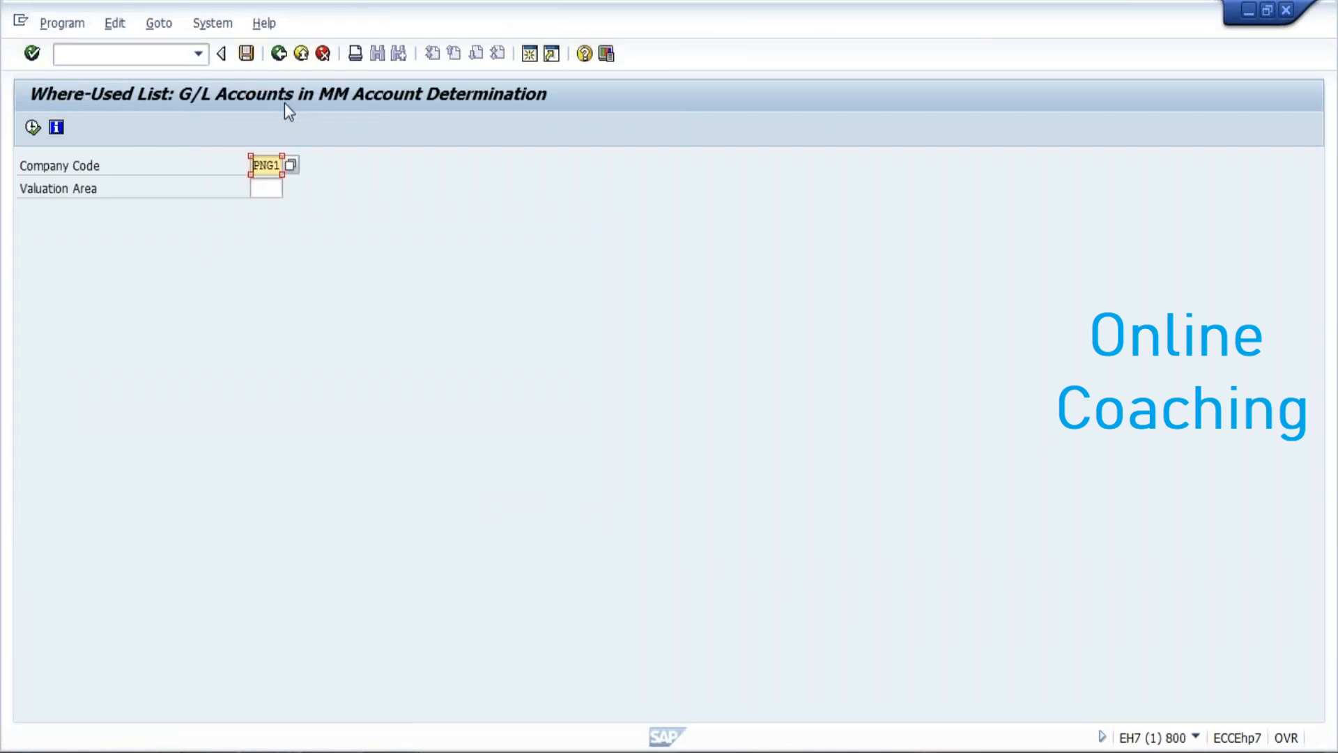
click(278, 54)
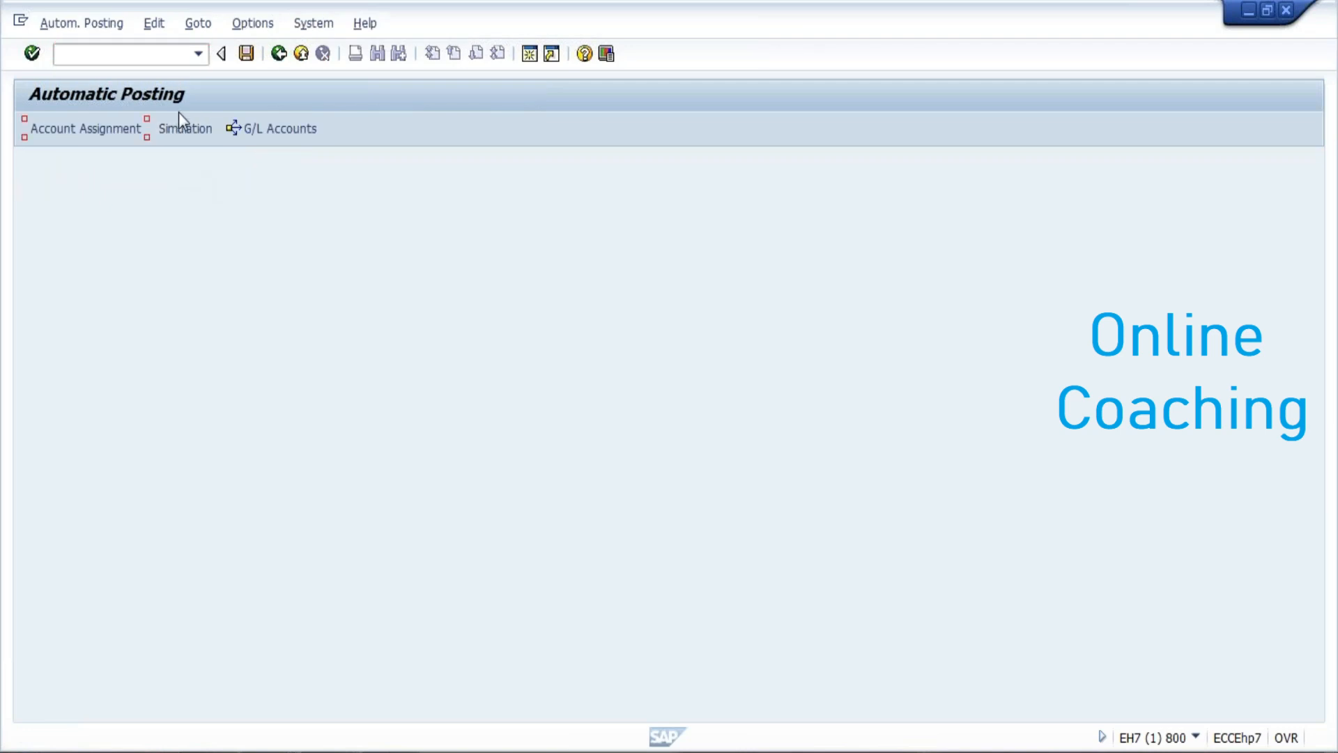
- Open the inventory management posting simulation for plant PGPL and material 185
click(185, 129)
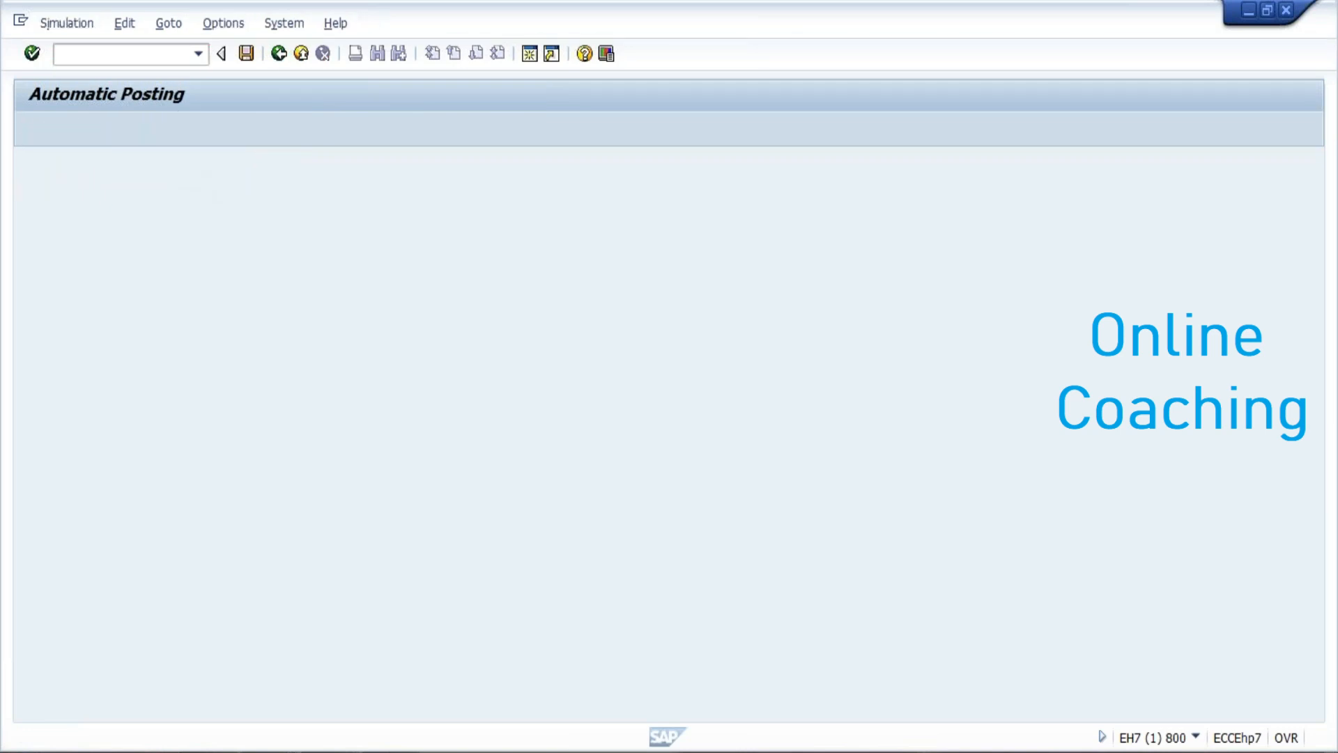
click(166, 165)
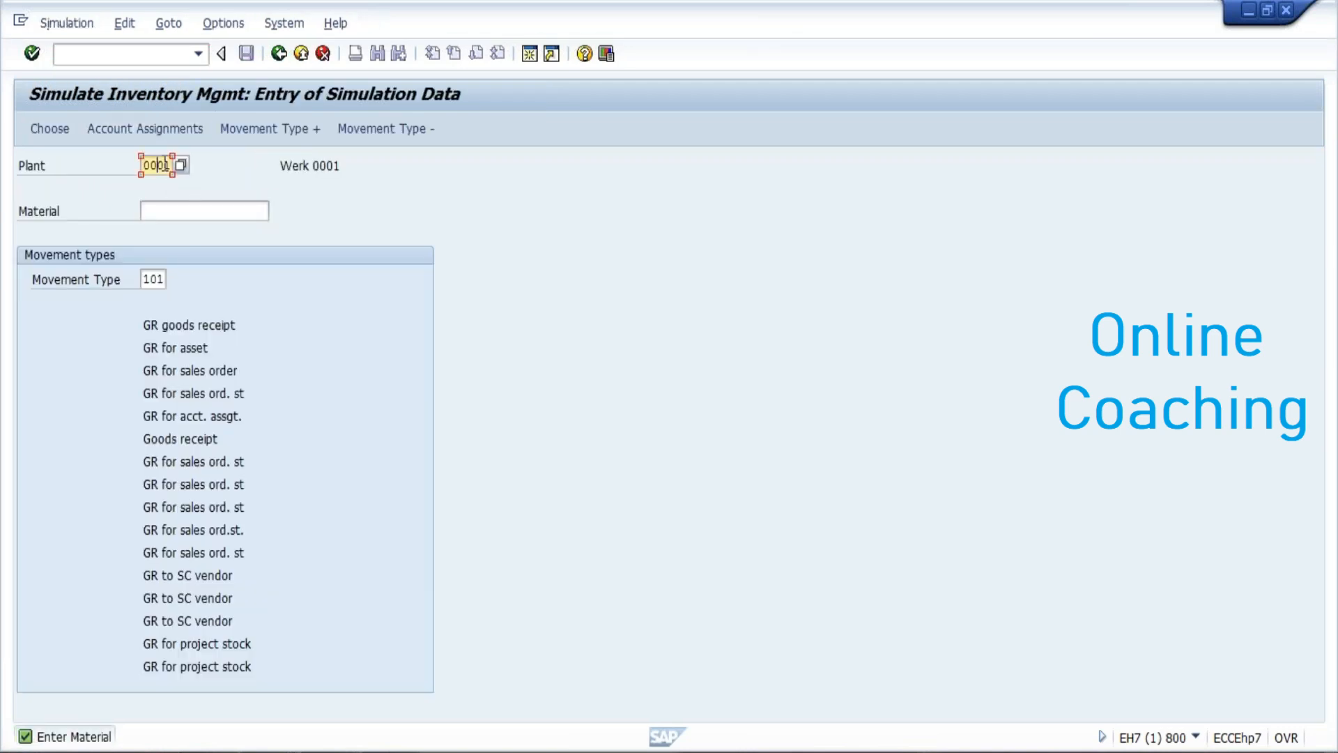
key(BackSpace)
key(BackSpace)
key(BackSpace)
key(BackSpace)
text(PGPL)
click(175, 211)
text(18)
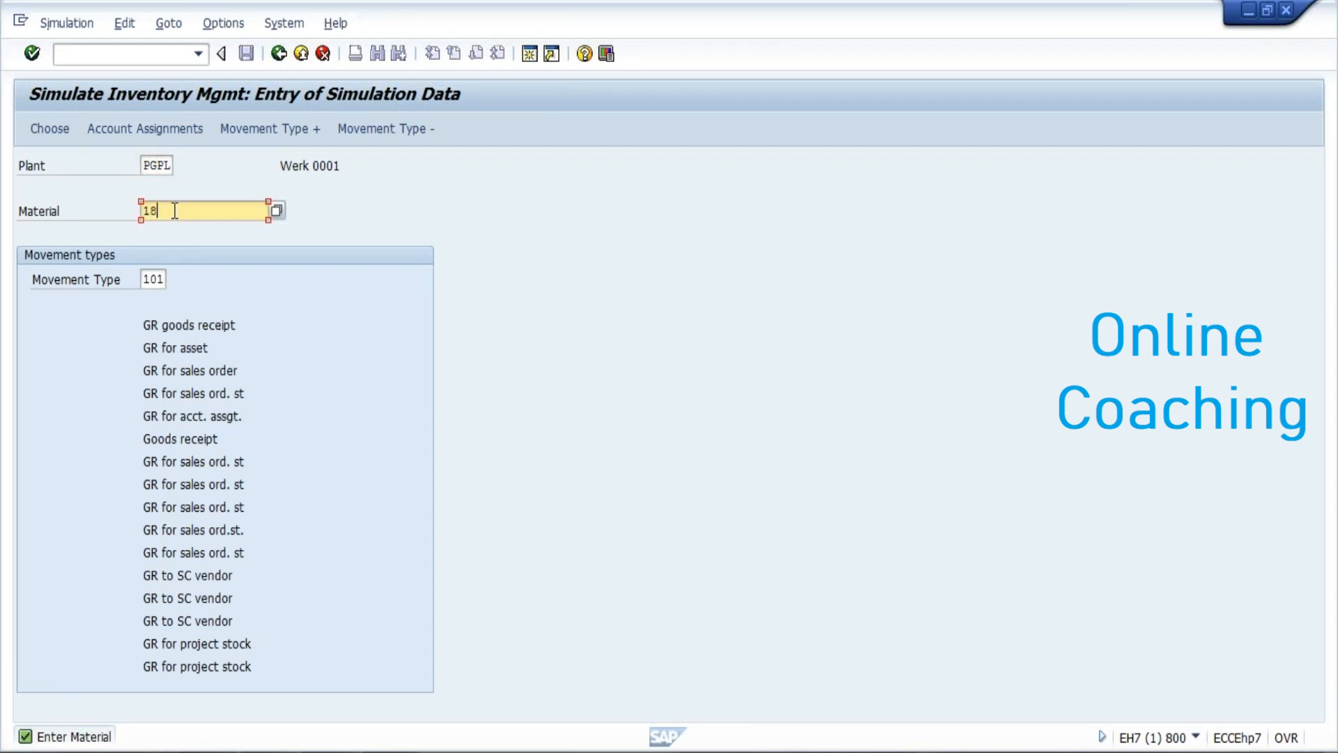
text(5)
key(Return)
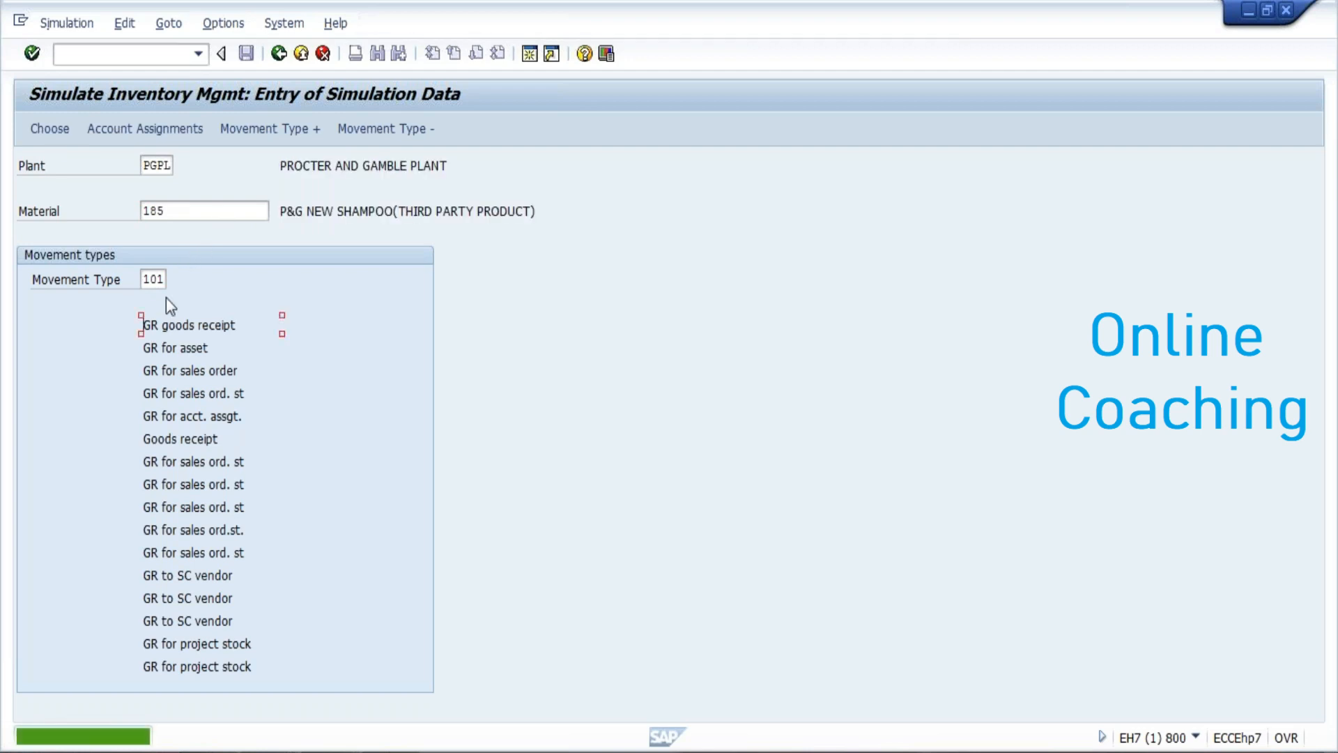
- Check the simulated account assignments for GR goods receipt and return to the simulation data
click(187, 323)
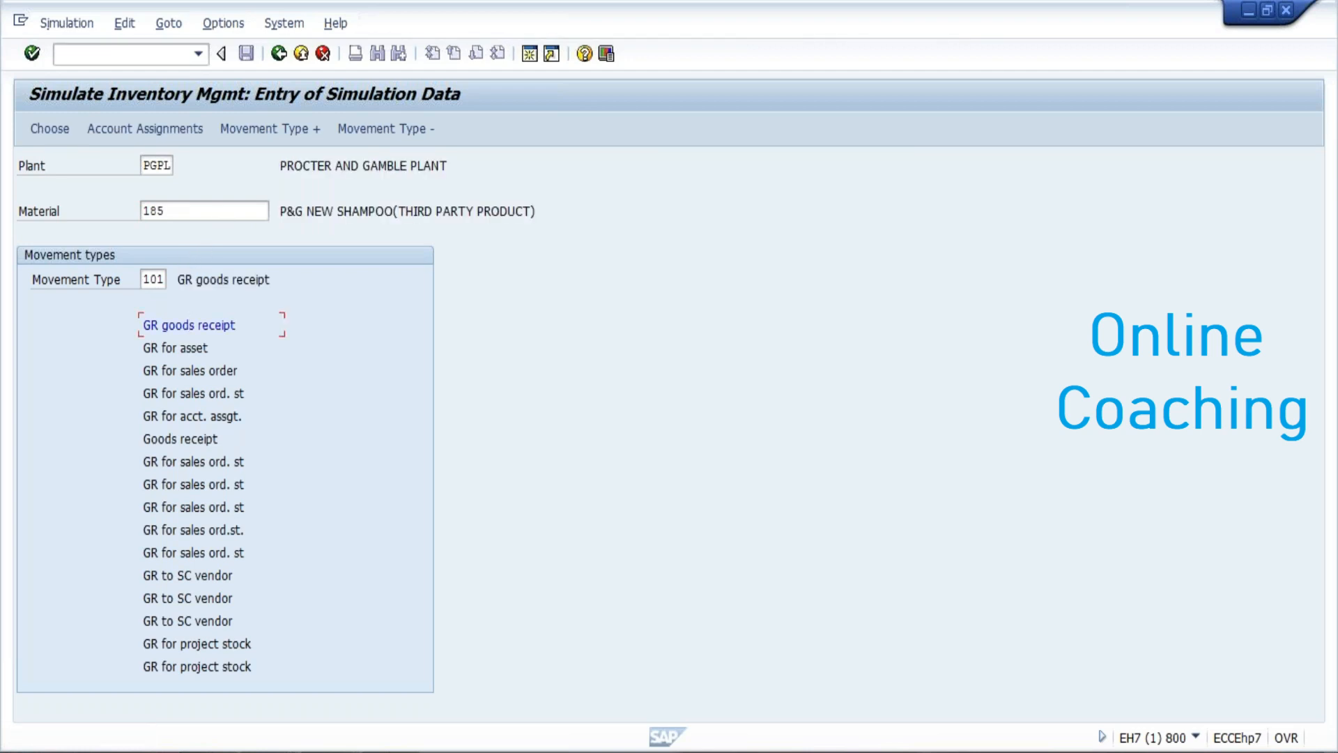
click(130, 125)
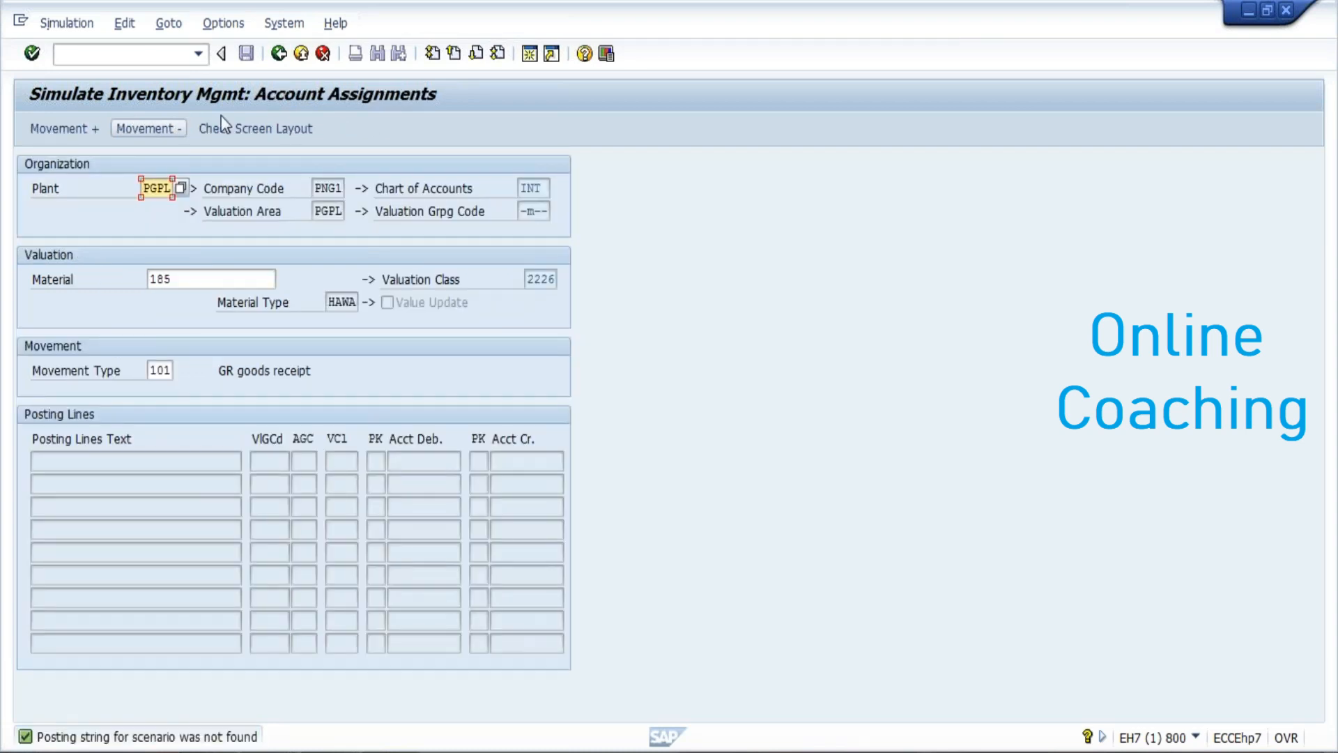
click(279, 53)
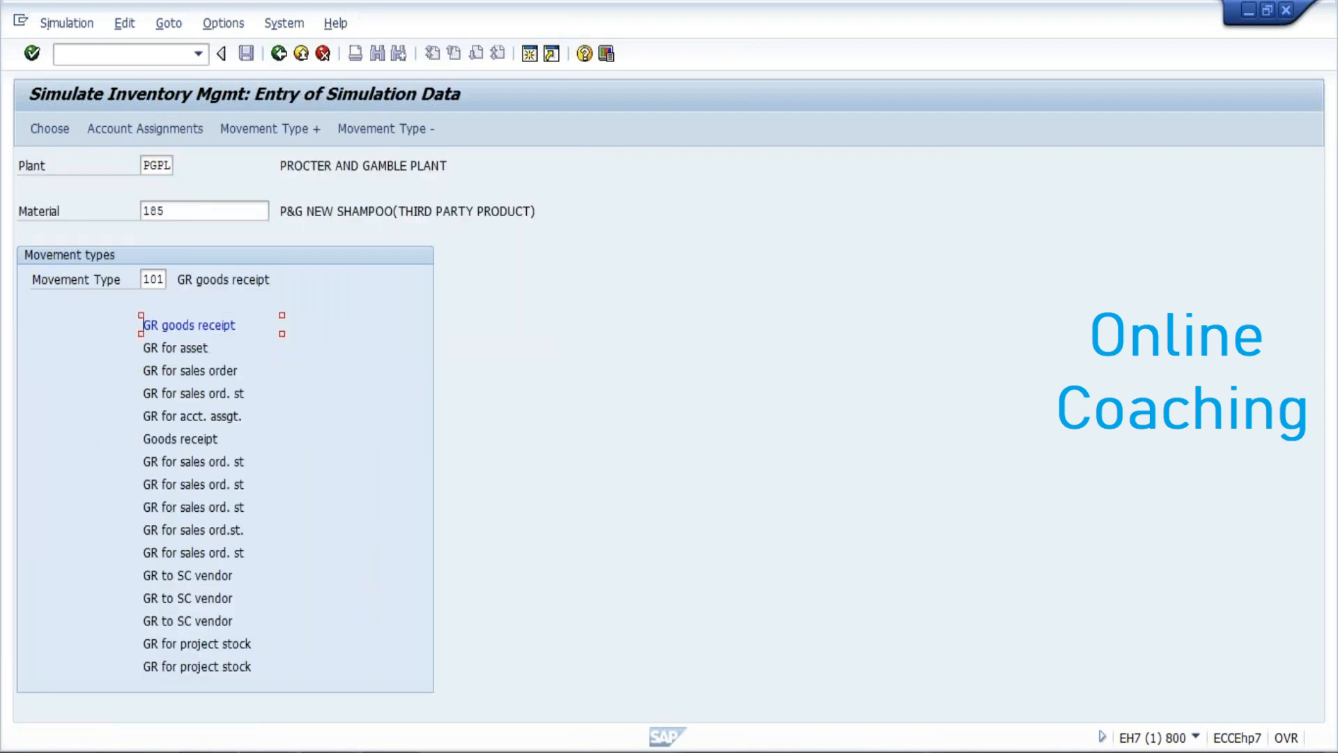
- Switch to the IMG session, start transaction VA01, and accept order type PGOR with its organizational data
click(318, 750)
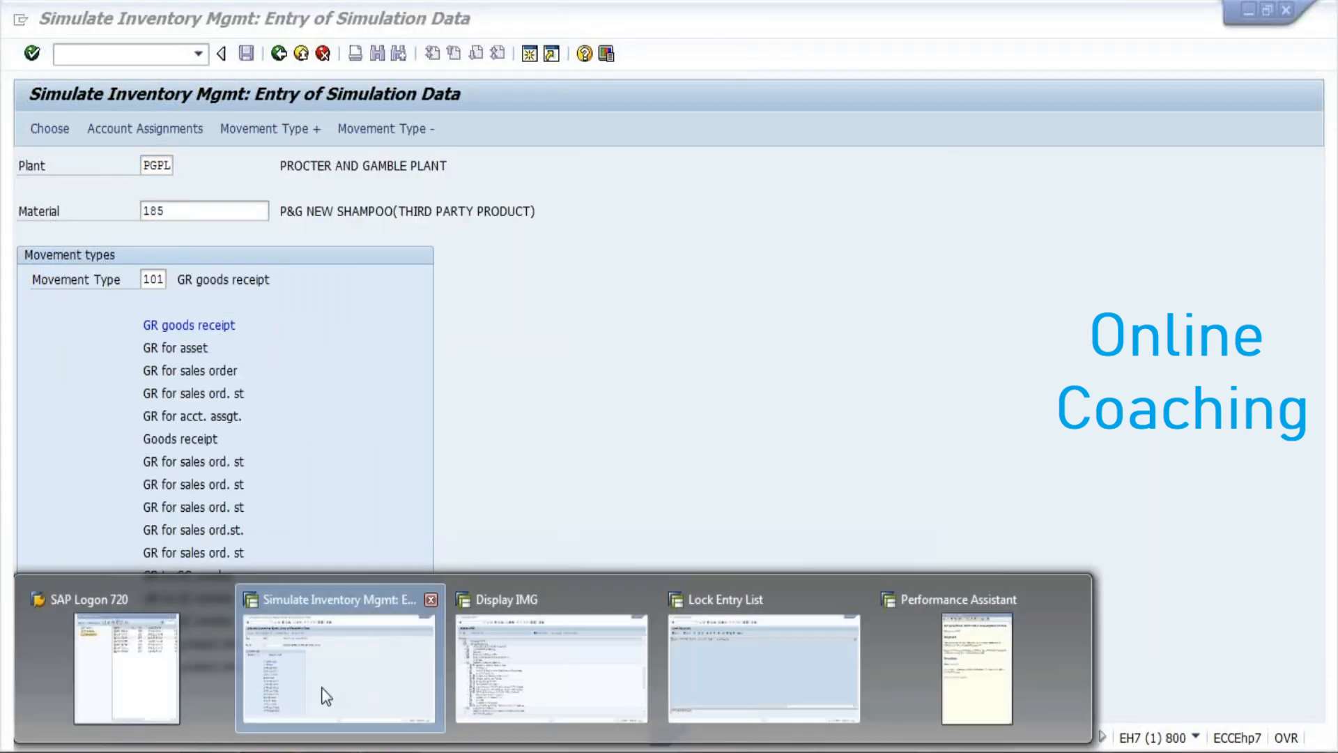
mouse_move(747, 689)
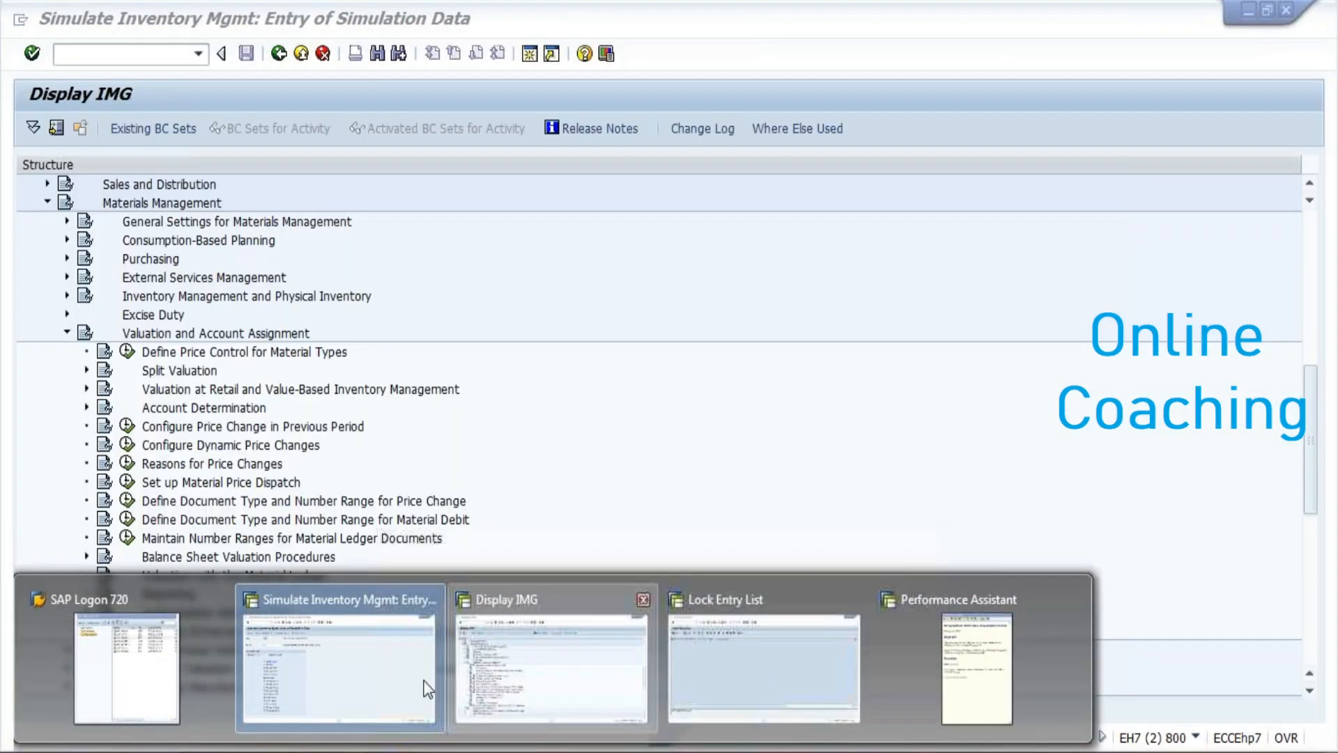
mouse_move(363, 692)
click(575, 680)
text(/NVA01)
key(Return)
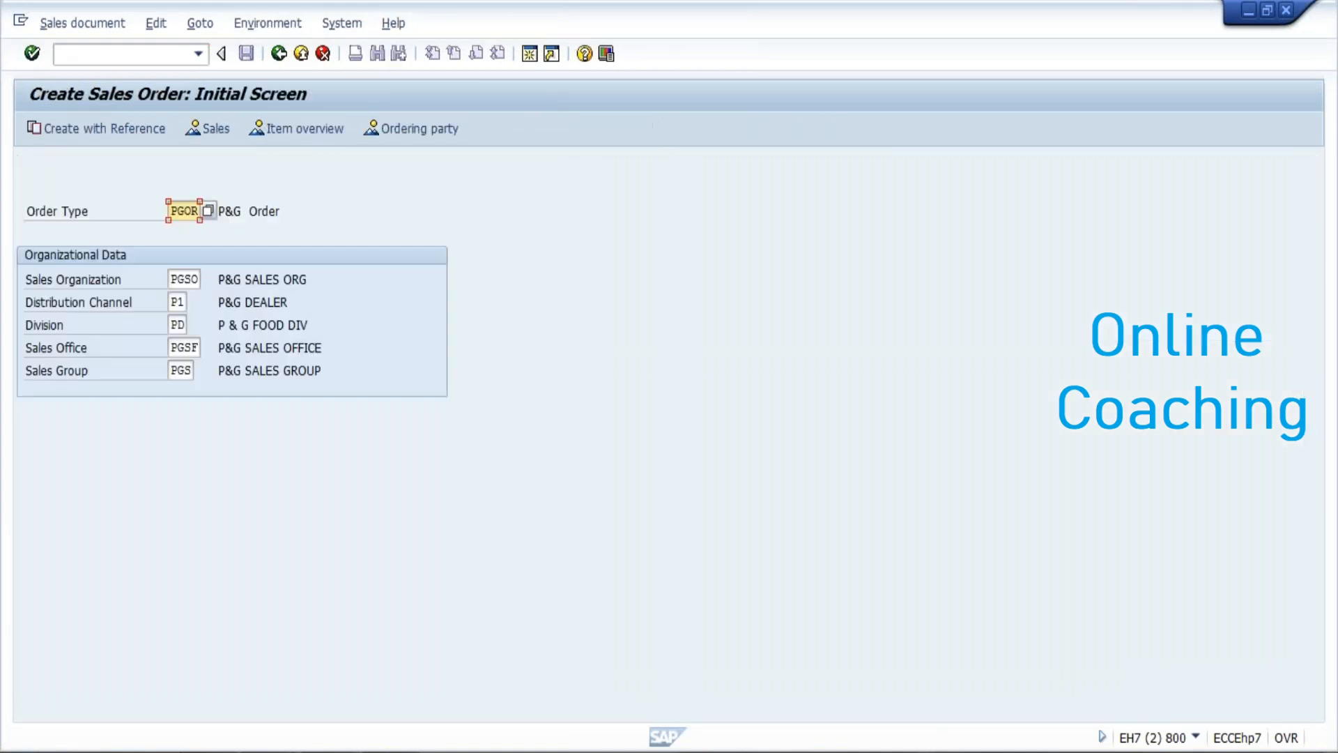
key(Return)
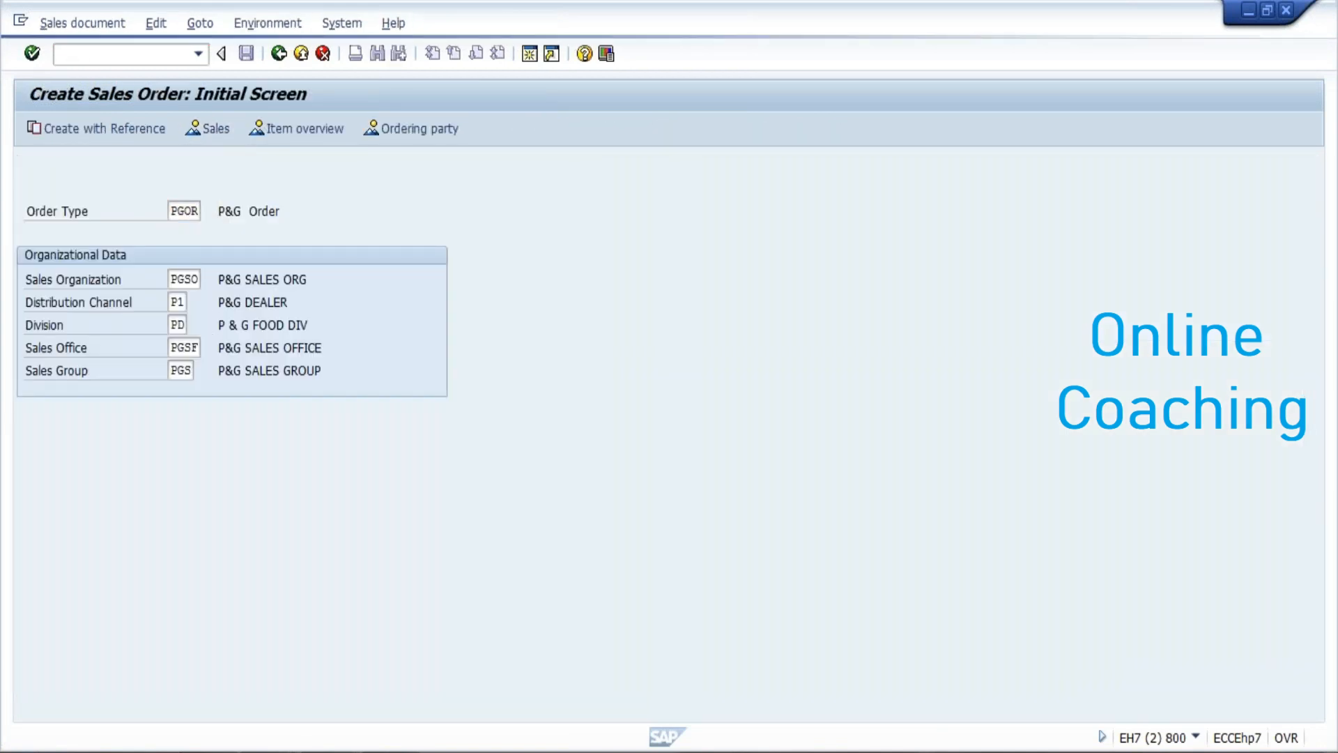
- Enter the sold-to party's customer number and the order reason Excellent price in the order header
text(400)
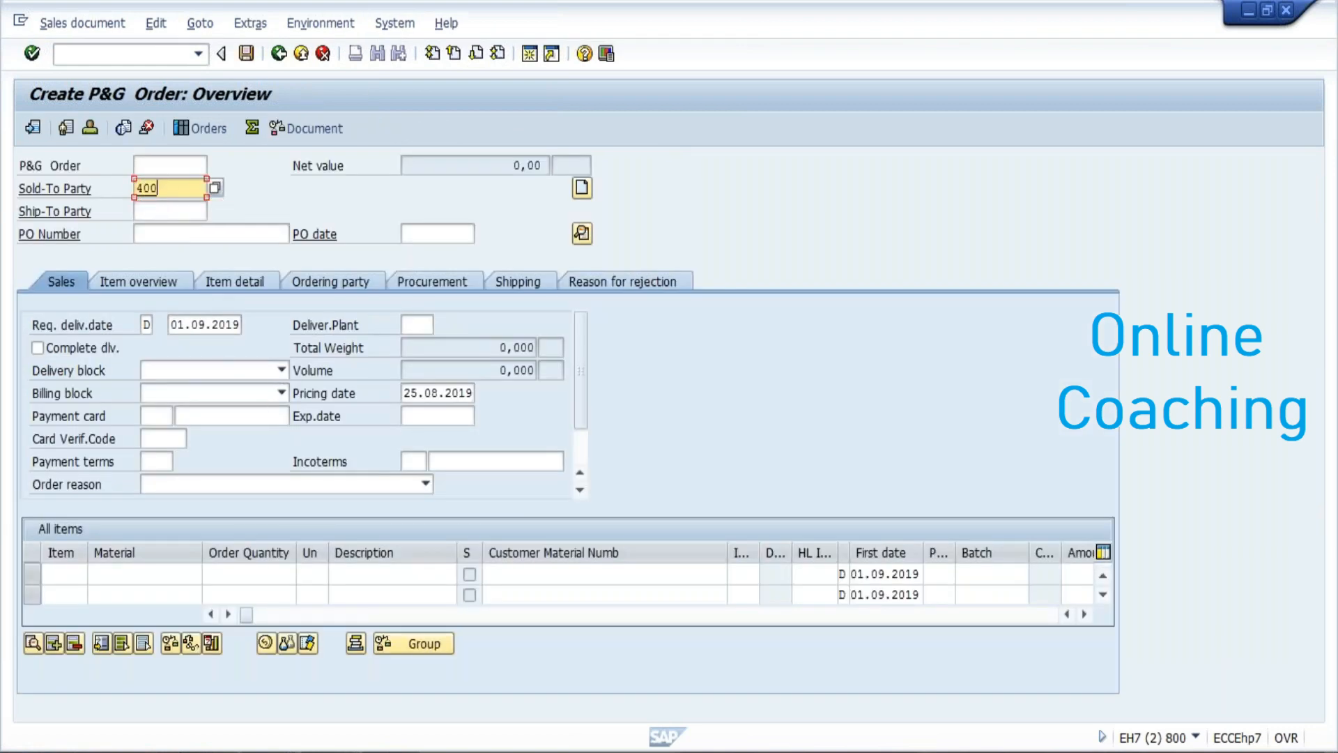
key(Return)
text(Ex)
key(Return)
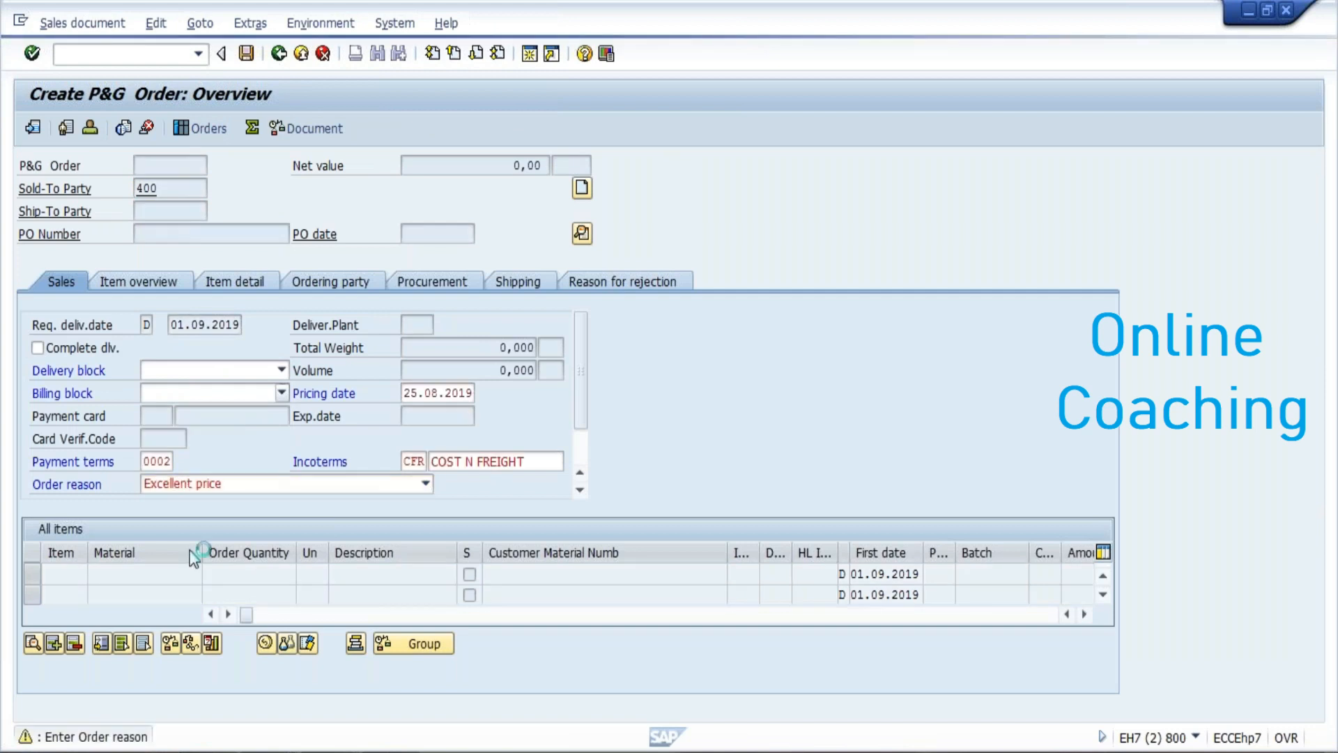
- Add an order item for material 185 with quantity 10 and item category TAS, and confirm it
text(1)
click(131, 591)
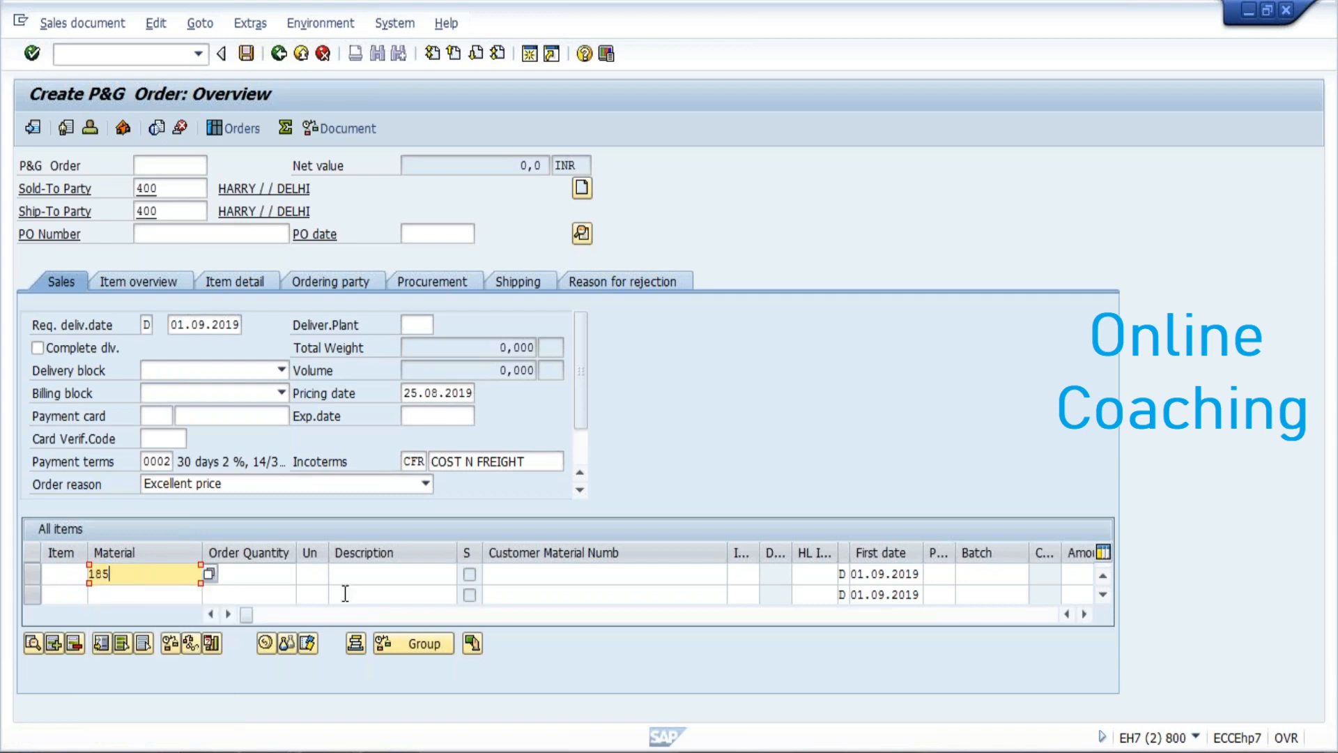
click(263, 570)
text(10)
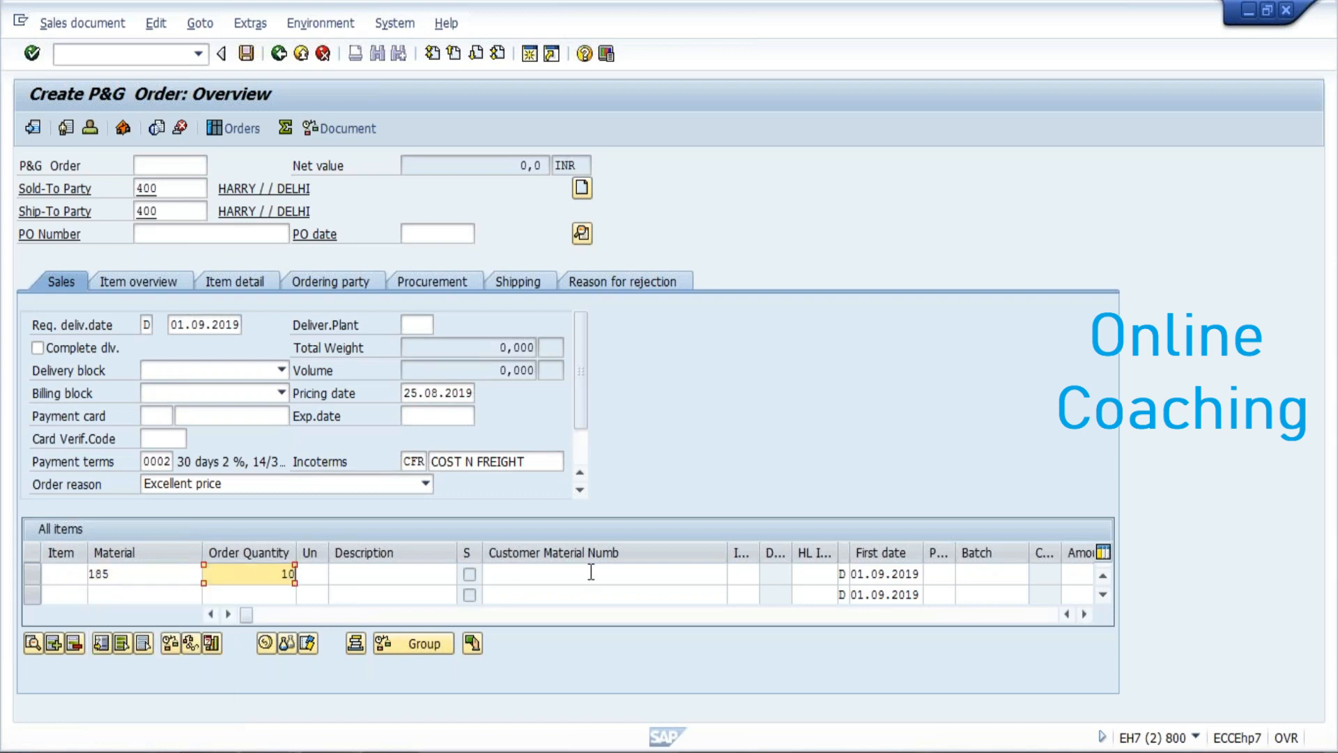
click(743, 575)
text(TAS)
key(Return)
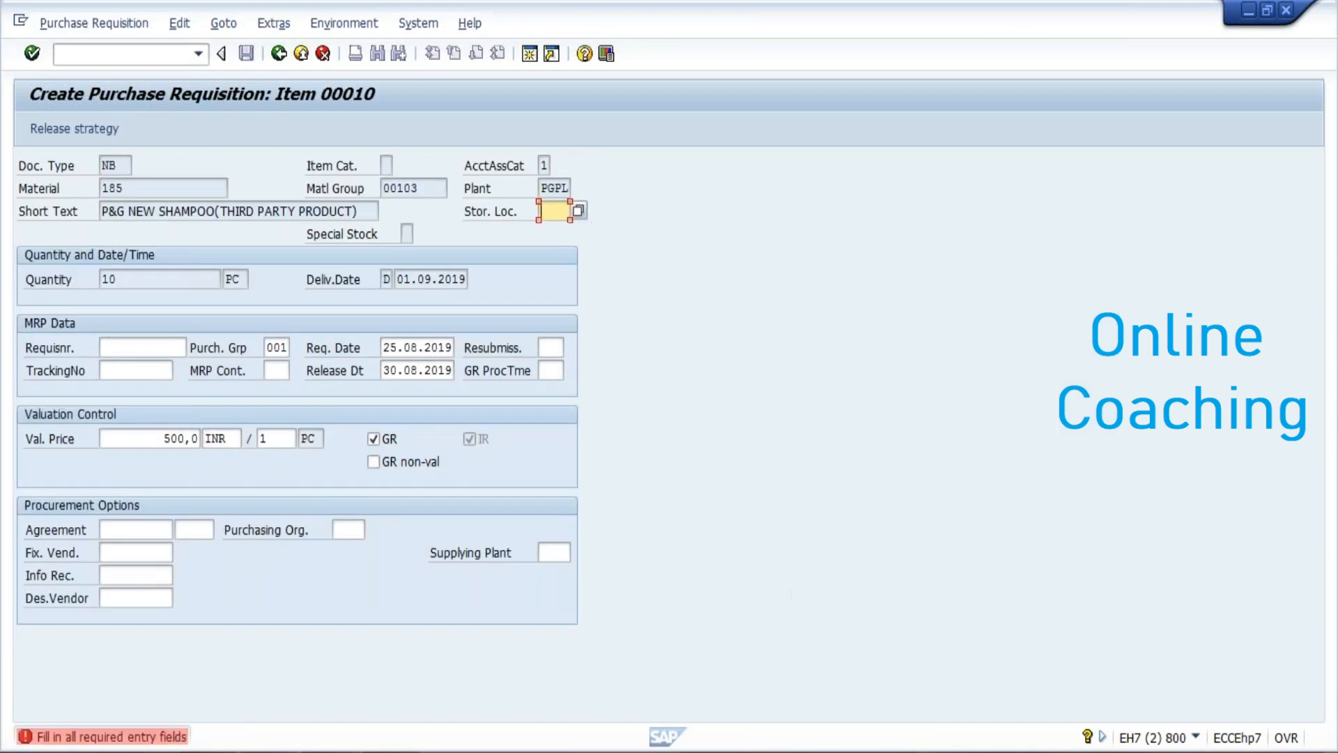
- Set the storage location of purchase requisition item 00010 to PGSL and retry confirming the shampoo order item
text(P)
click(564, 227)
key(Return)
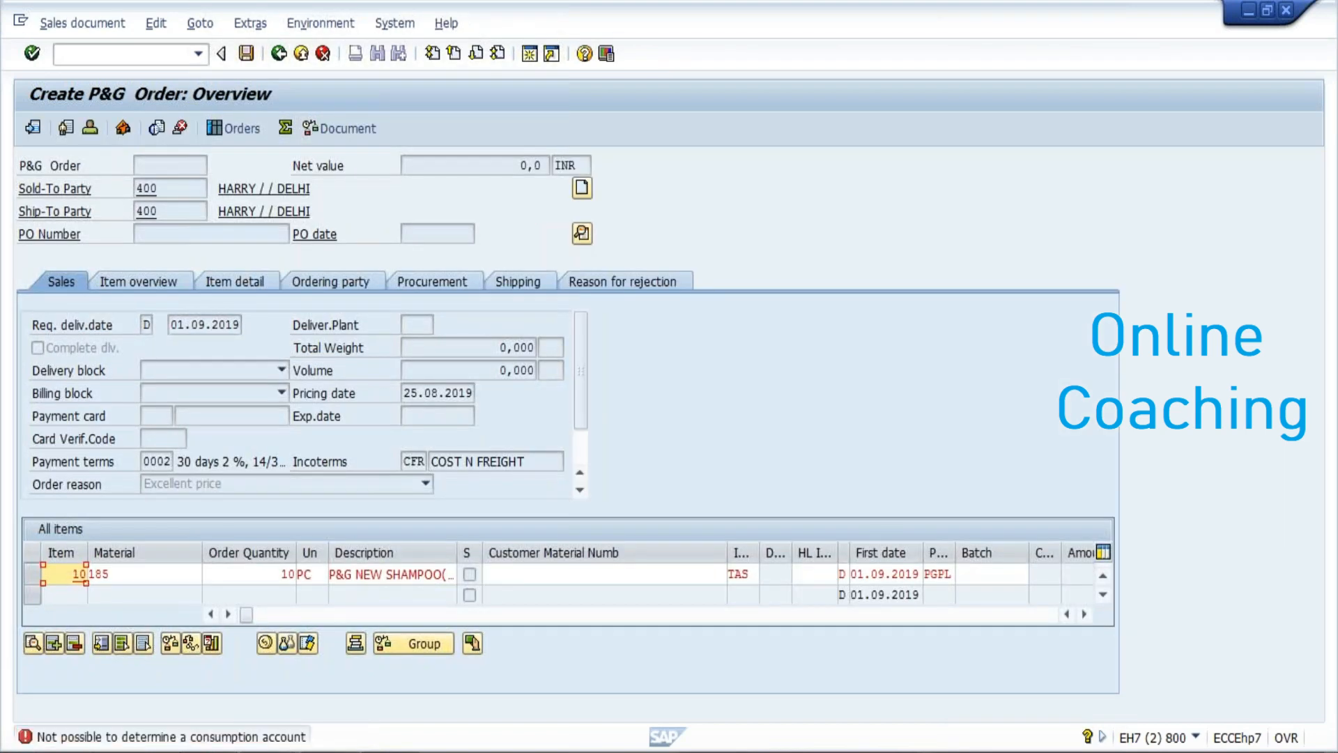
click(132, 573)
key(Return)
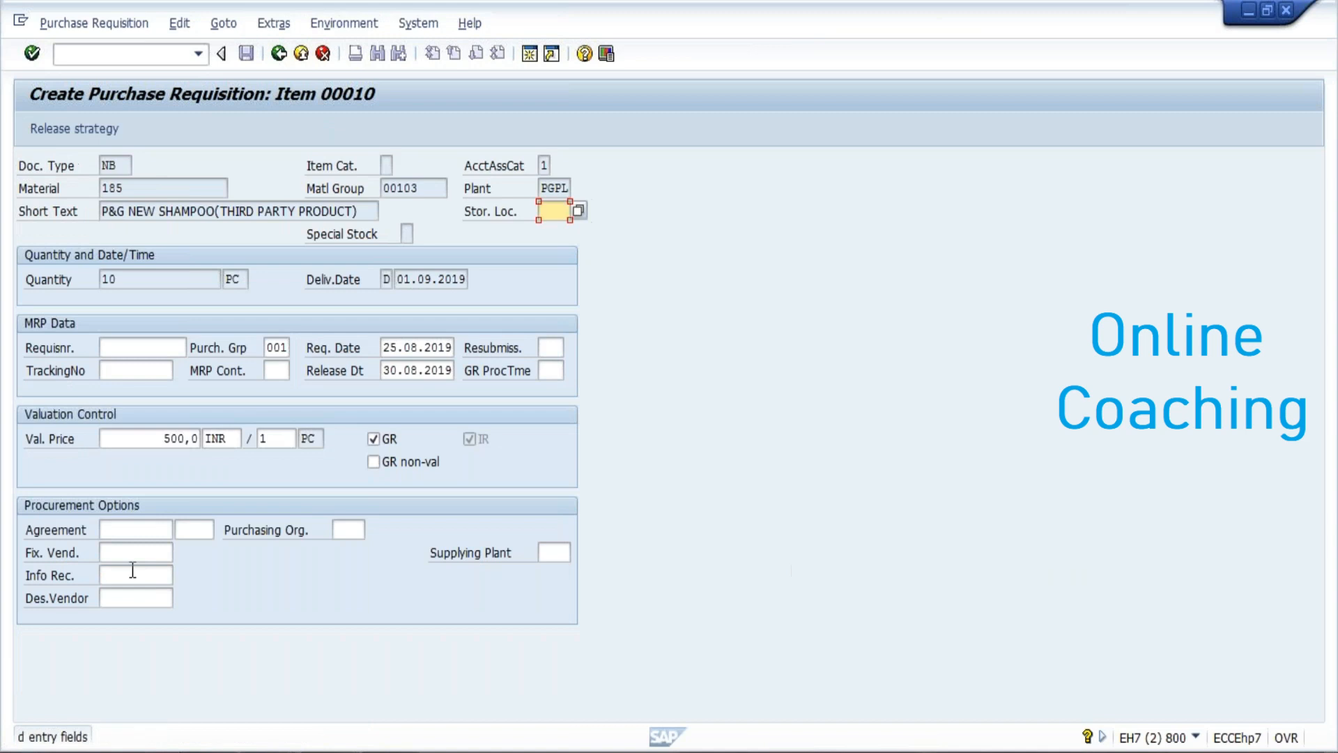
click(102, 132)
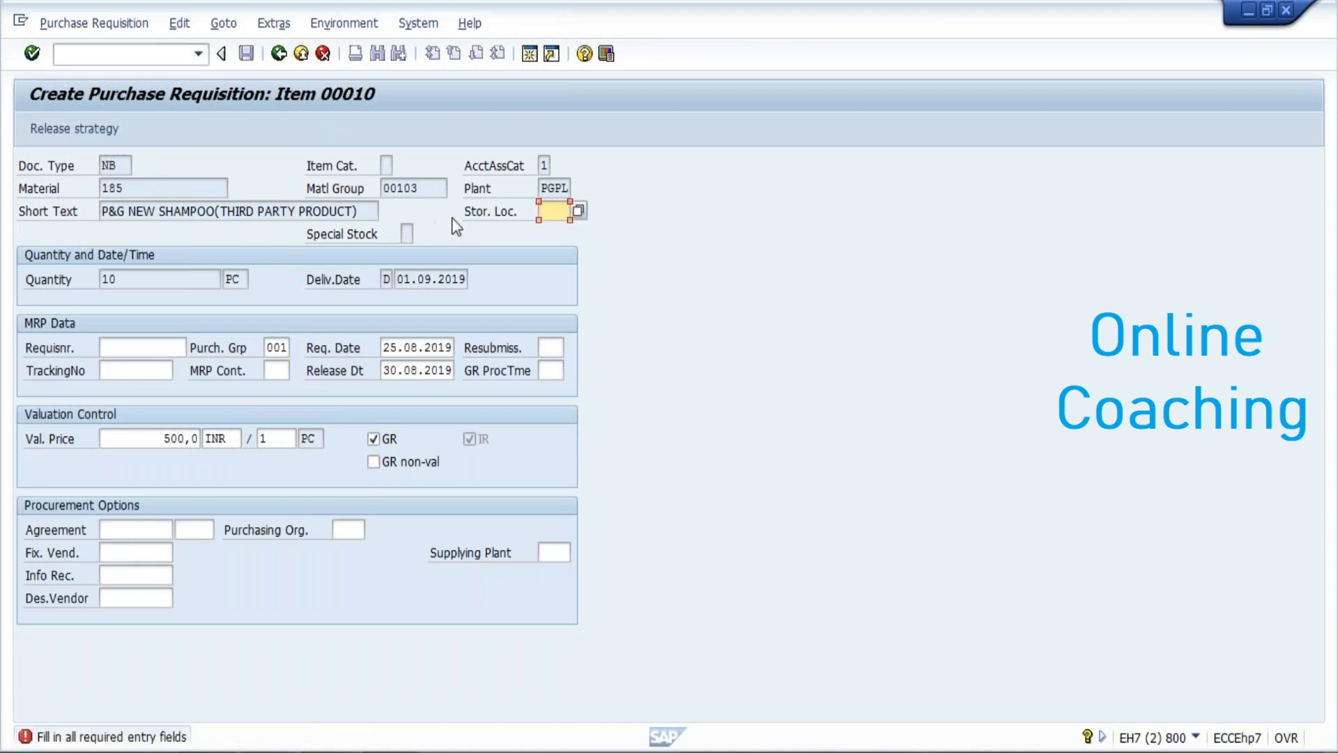
text(PGSL)
key(Return)
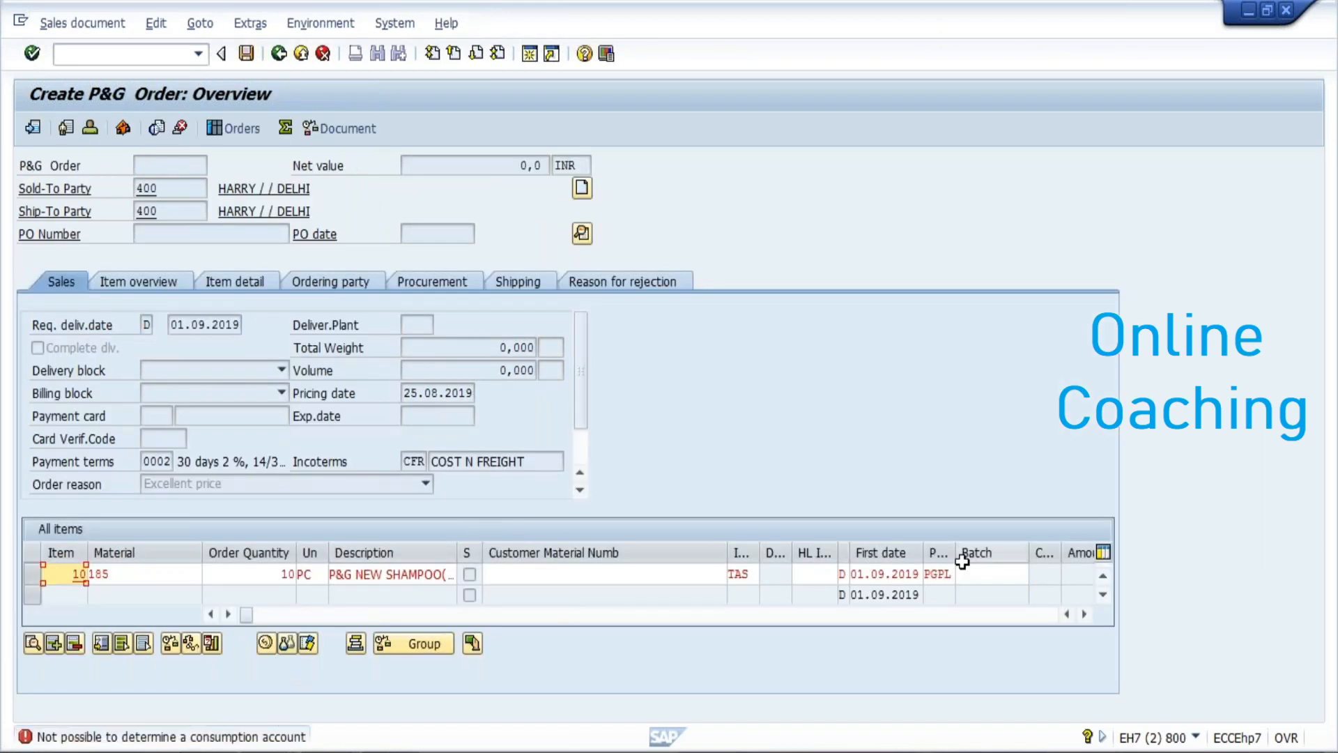
click(349, 574)
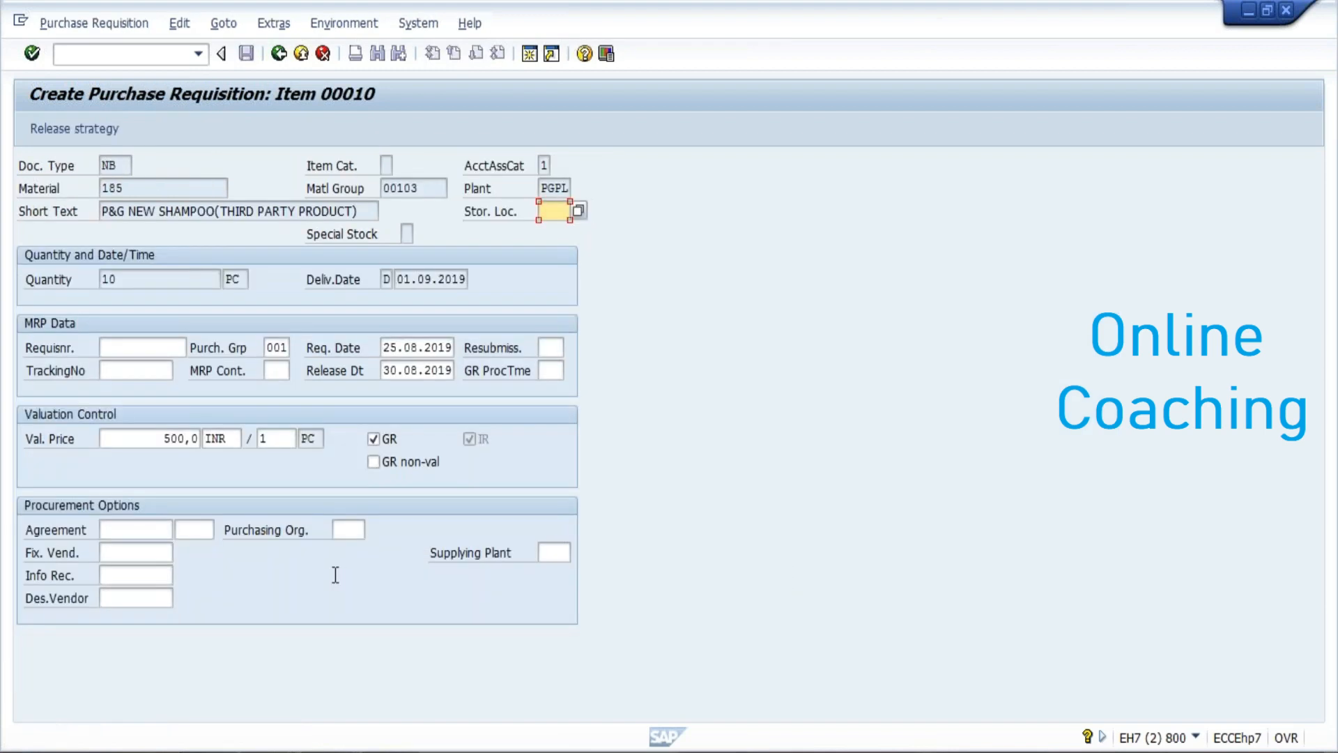
key(Return)
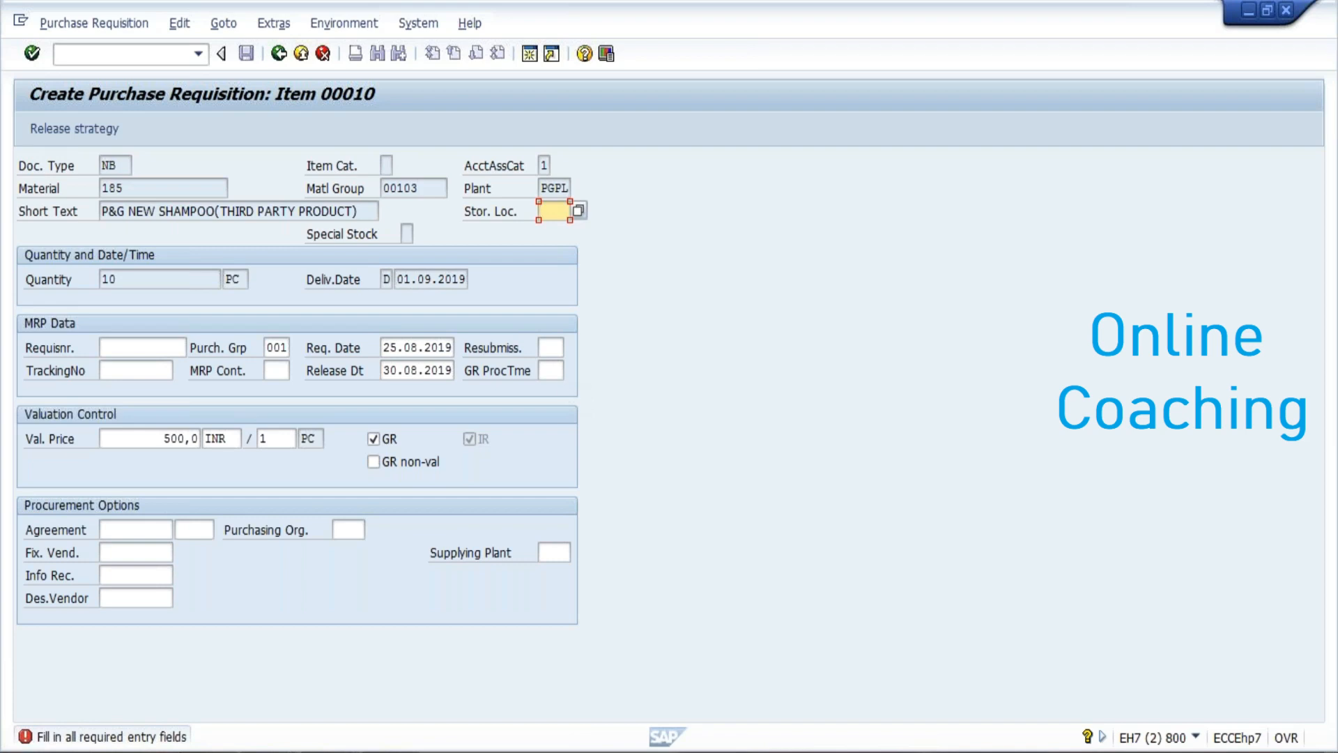
- Switch to the consignment notes in Document2 in Microsoft Word
click(330, 752)
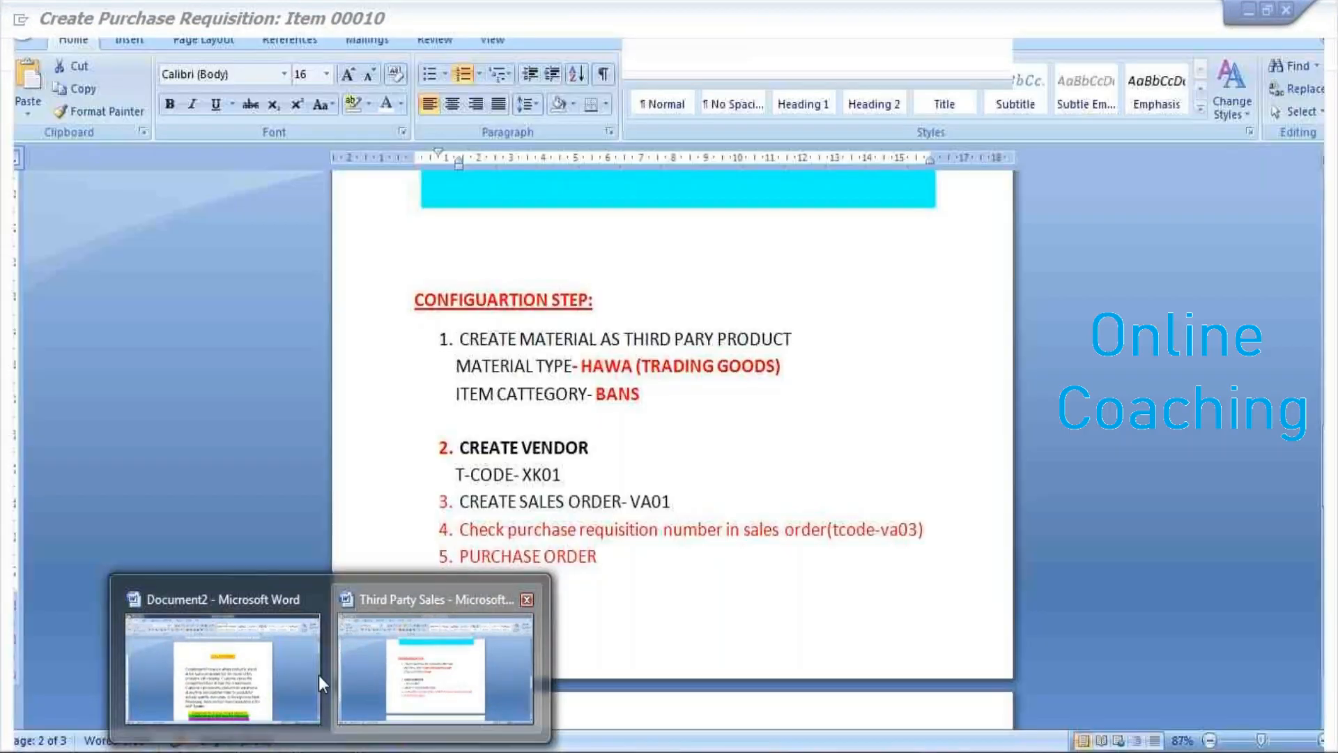
click(319, 675)
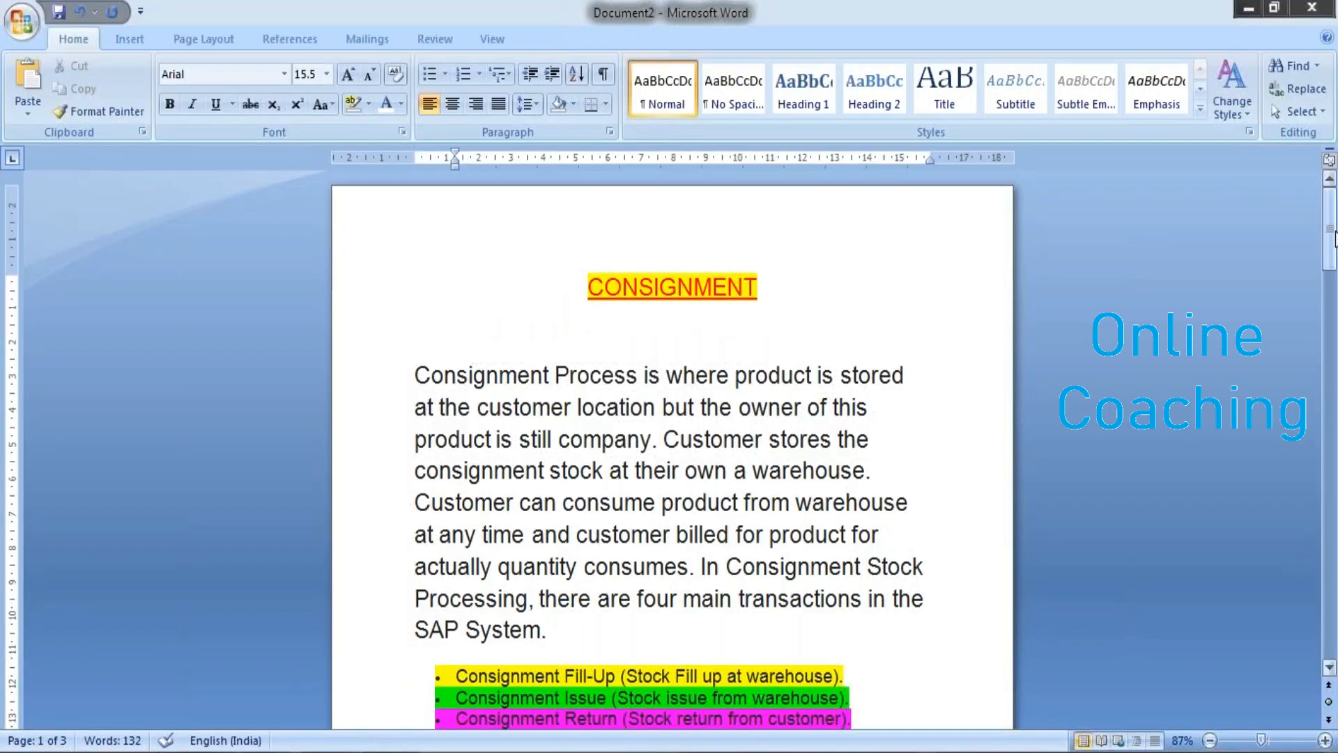
- Add the lines 1000 PC SHAMPOO, 800 SHAMPOO and 200 SHAMPO between the consignment introduction and the bulleted transactions
drag(1334, 239, 1334, 242)
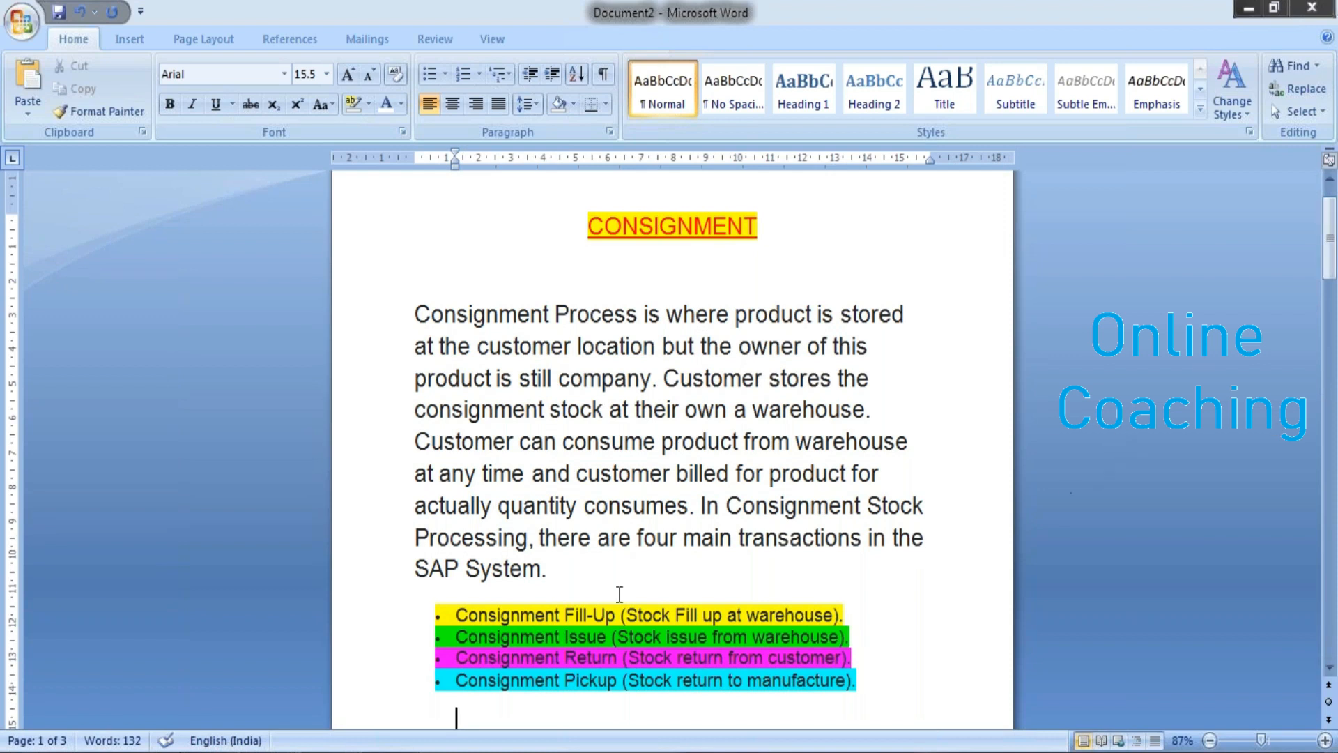
click(601, 580)
key(Return)
text(1000 PC SHAMPOO)
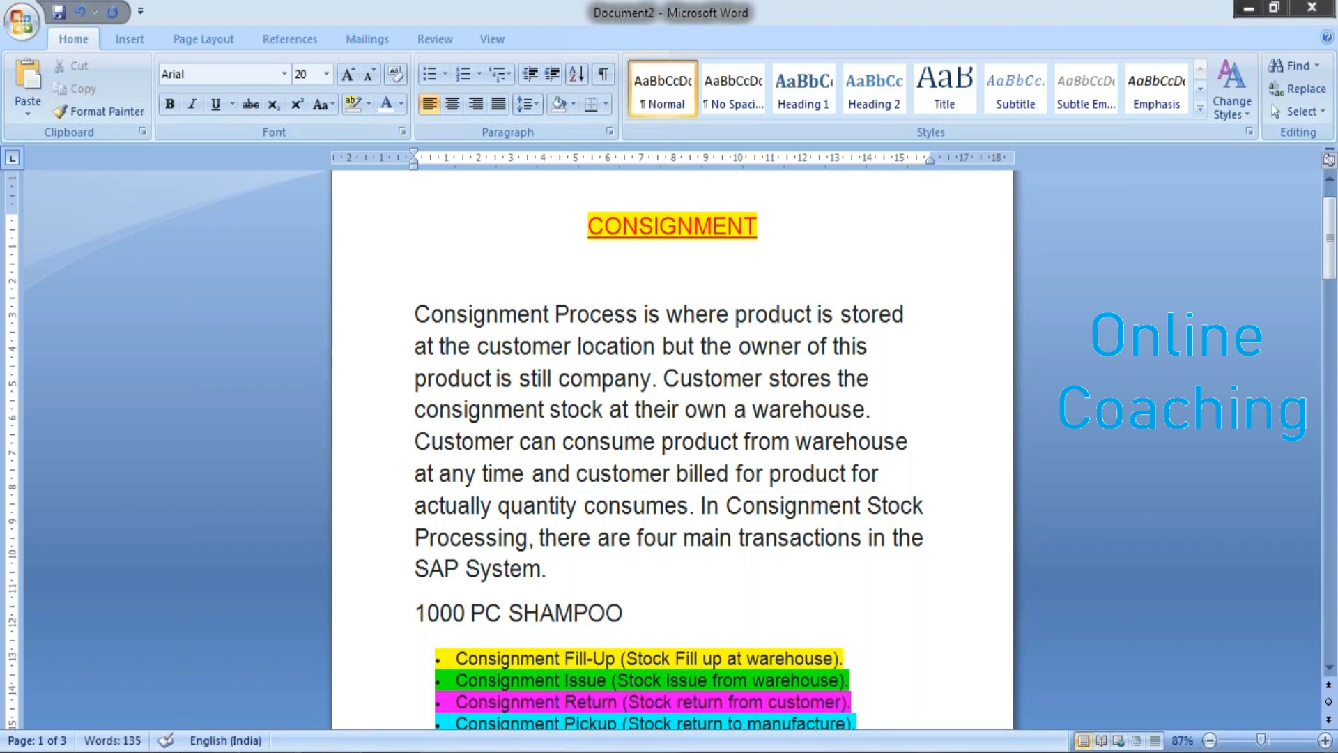
key(Return)
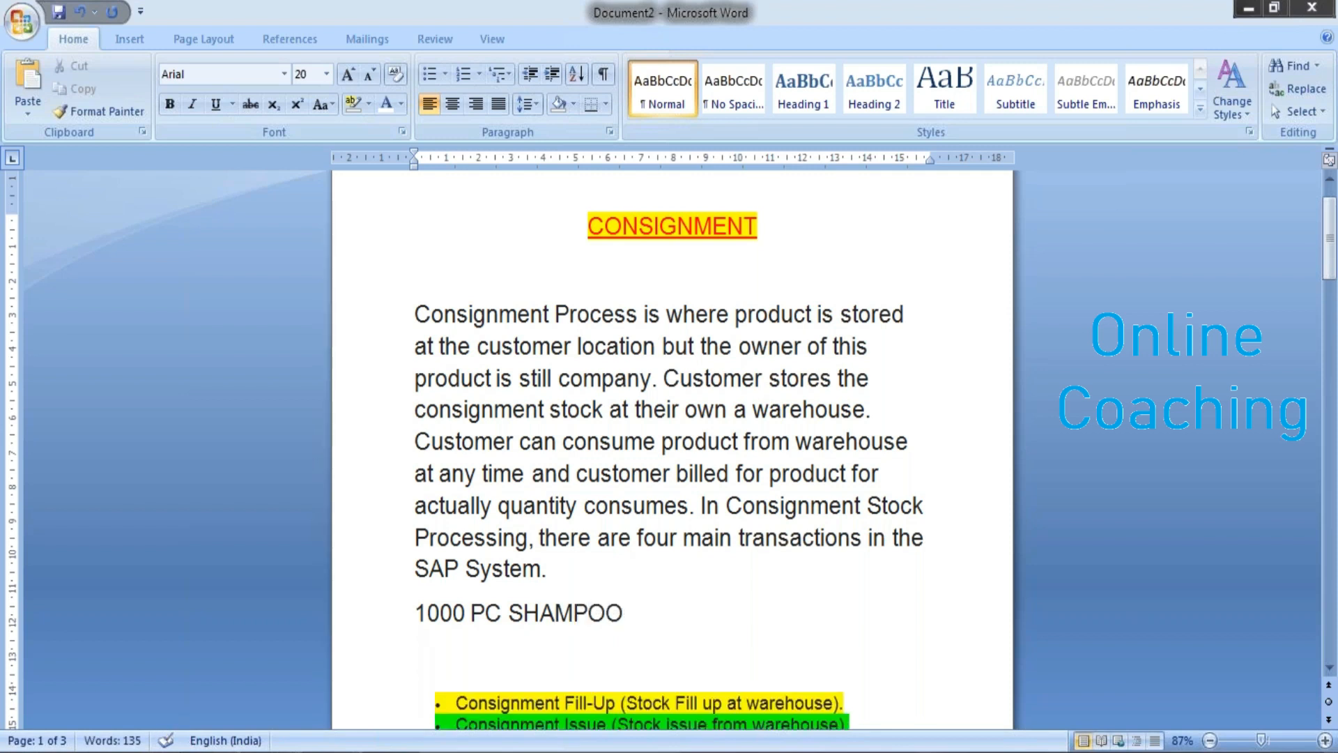
text(800 SHAMPOO)
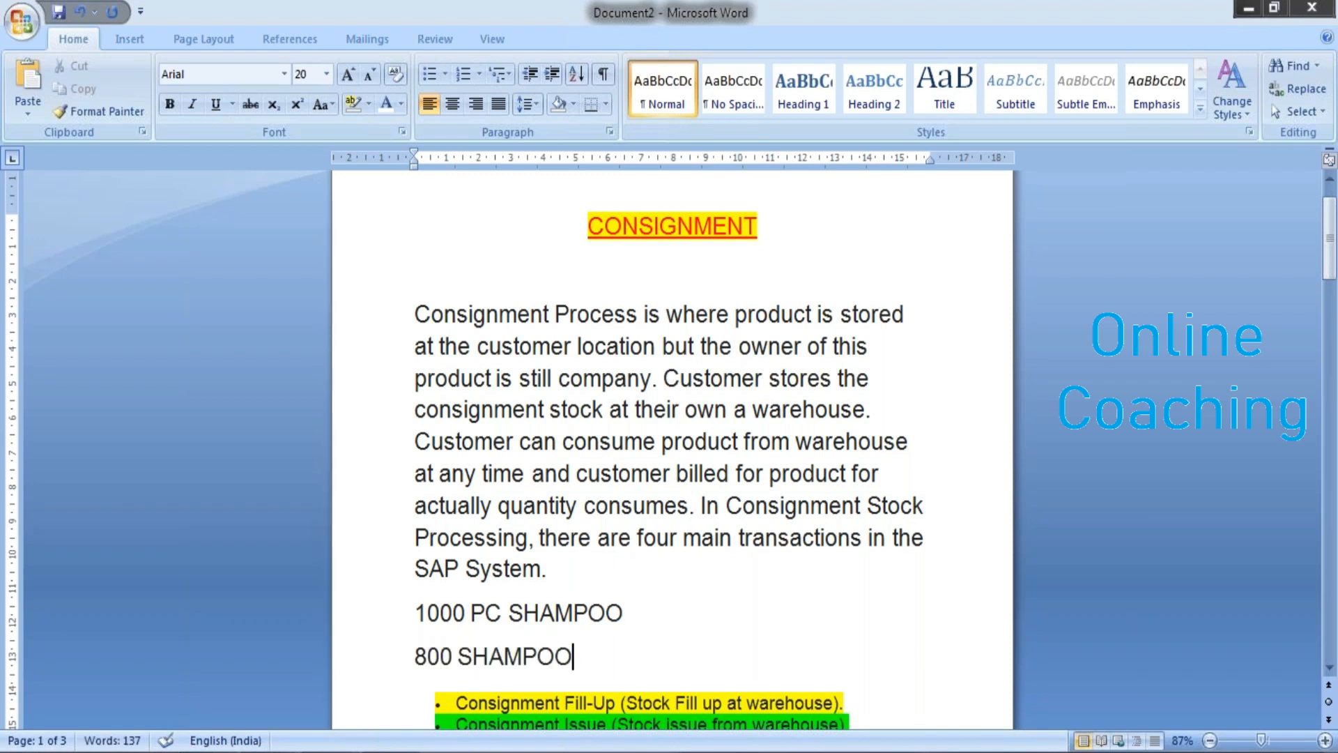
key(Return)
text(200)
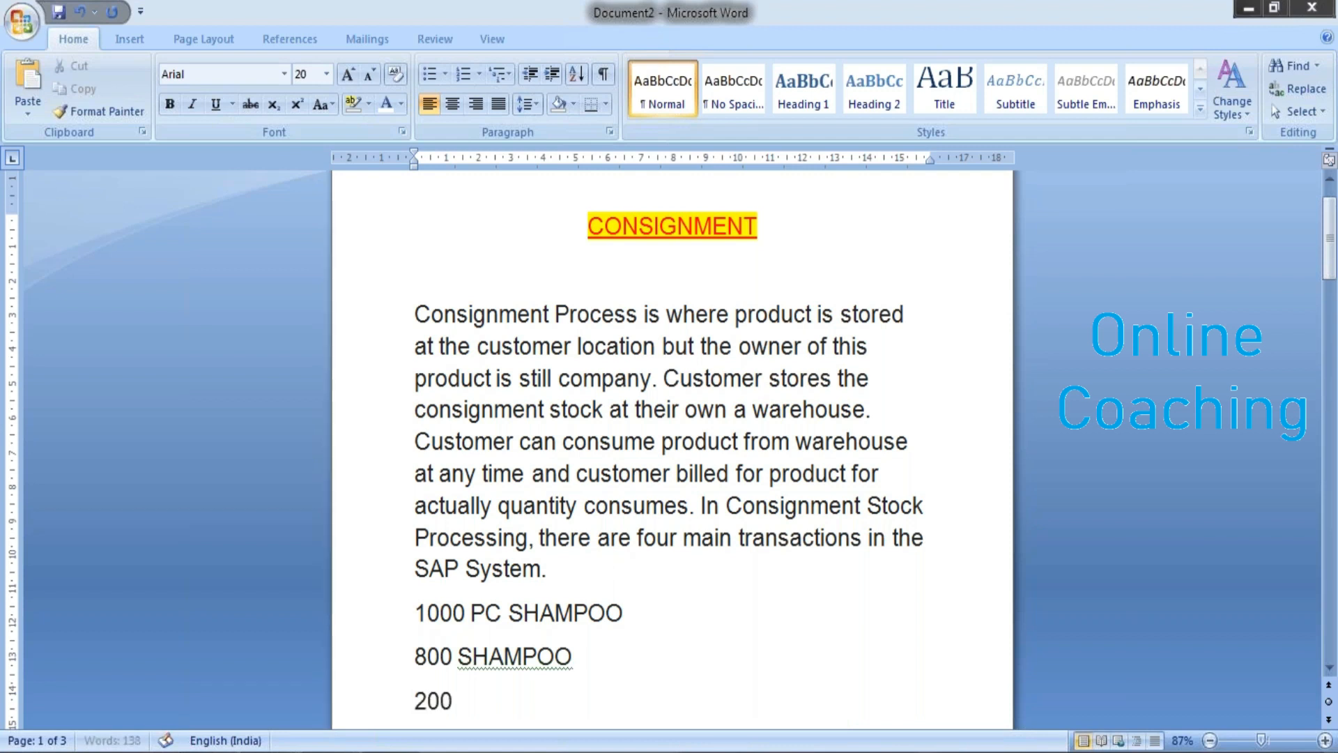
text( SHM)
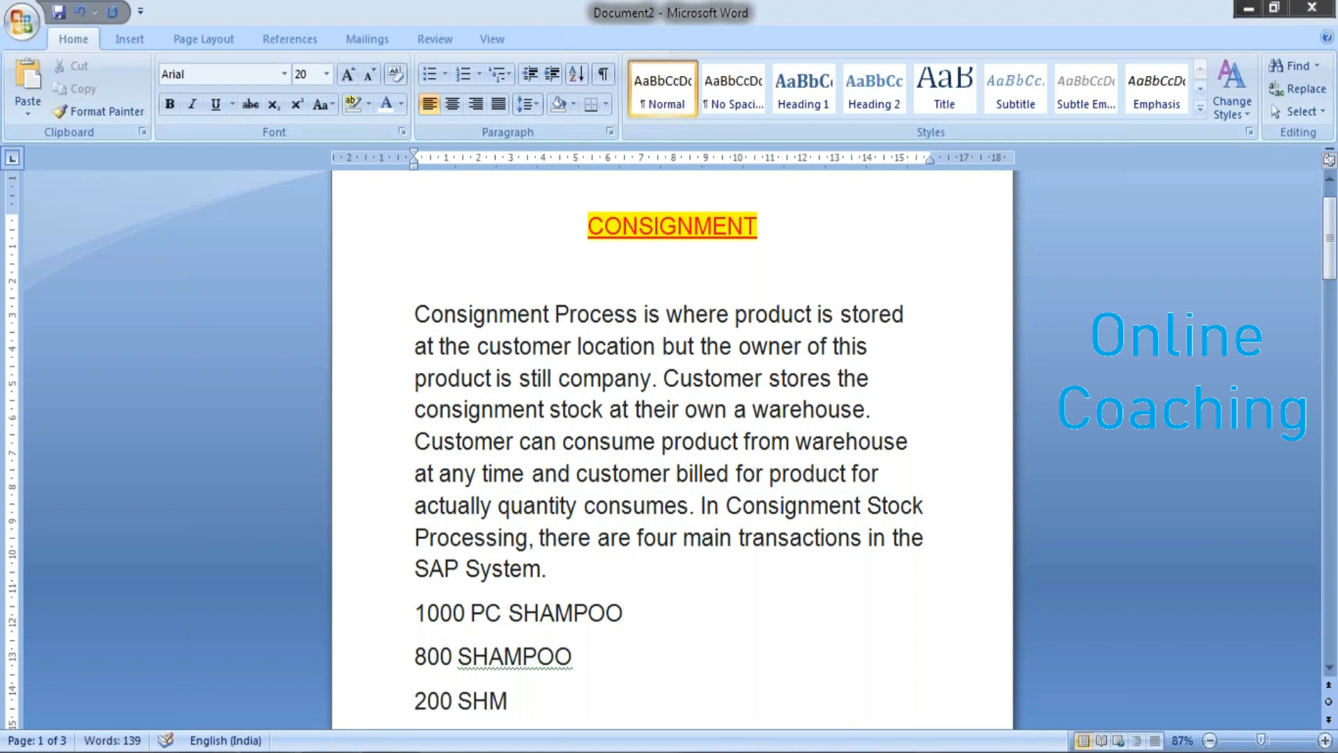
key(BackSpace)
text(AMPO)
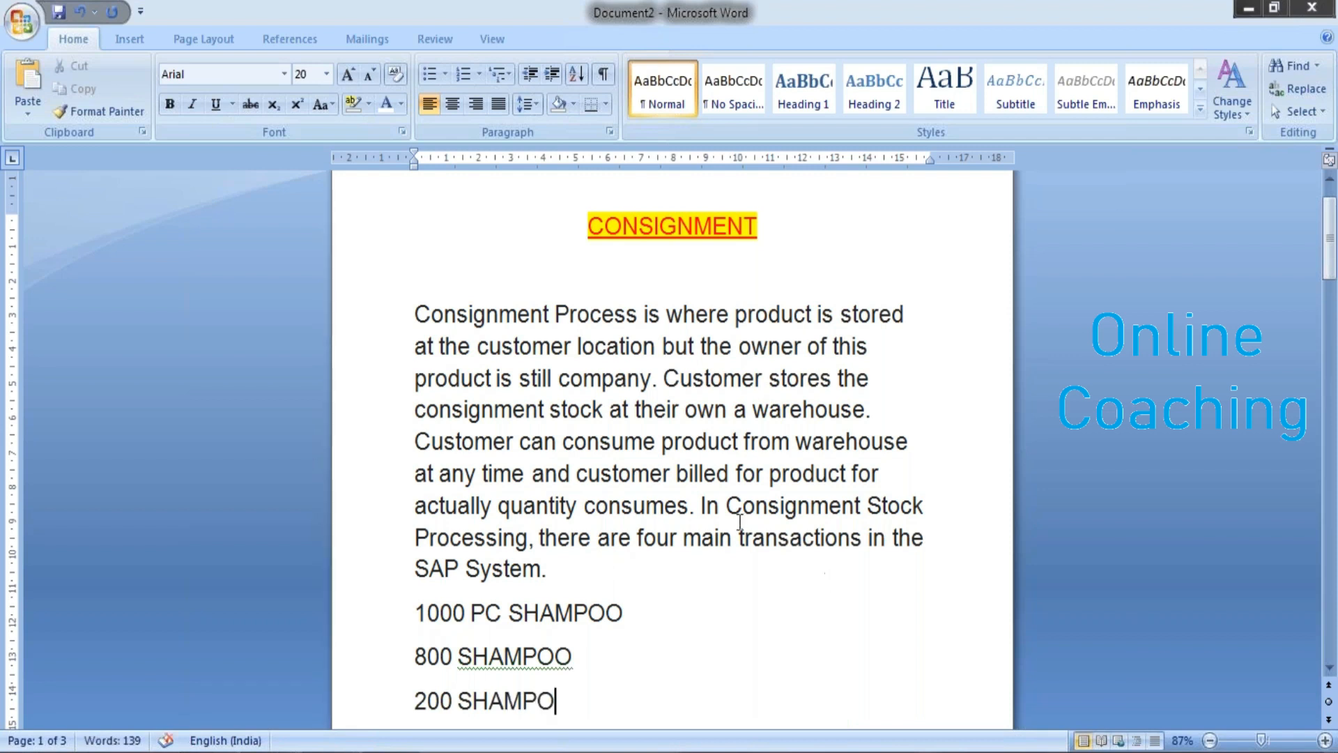
- Review the 1000, 800 and 200 shampoo example lines one by one against the four consignment transactions
drag(418, 617, 631, 624)
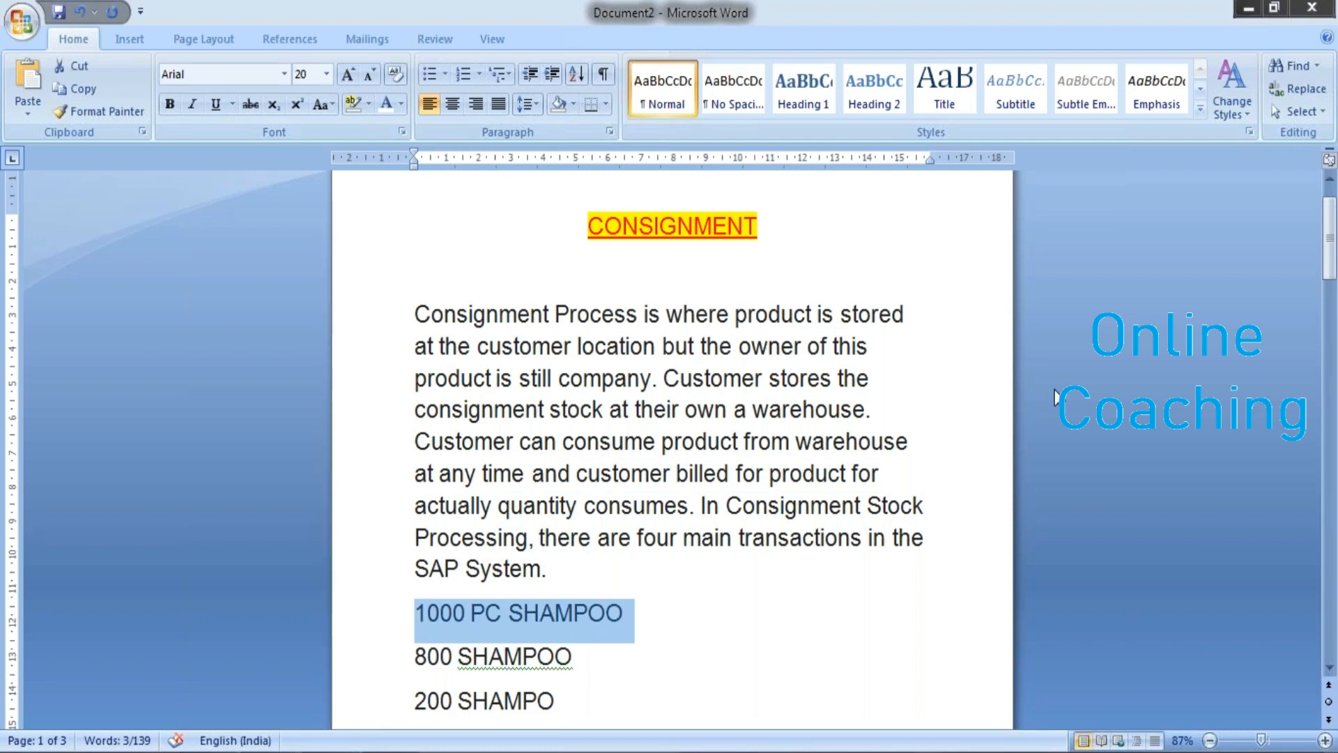
click(1330, 247)
drag(1330, 247, 1330, 279)
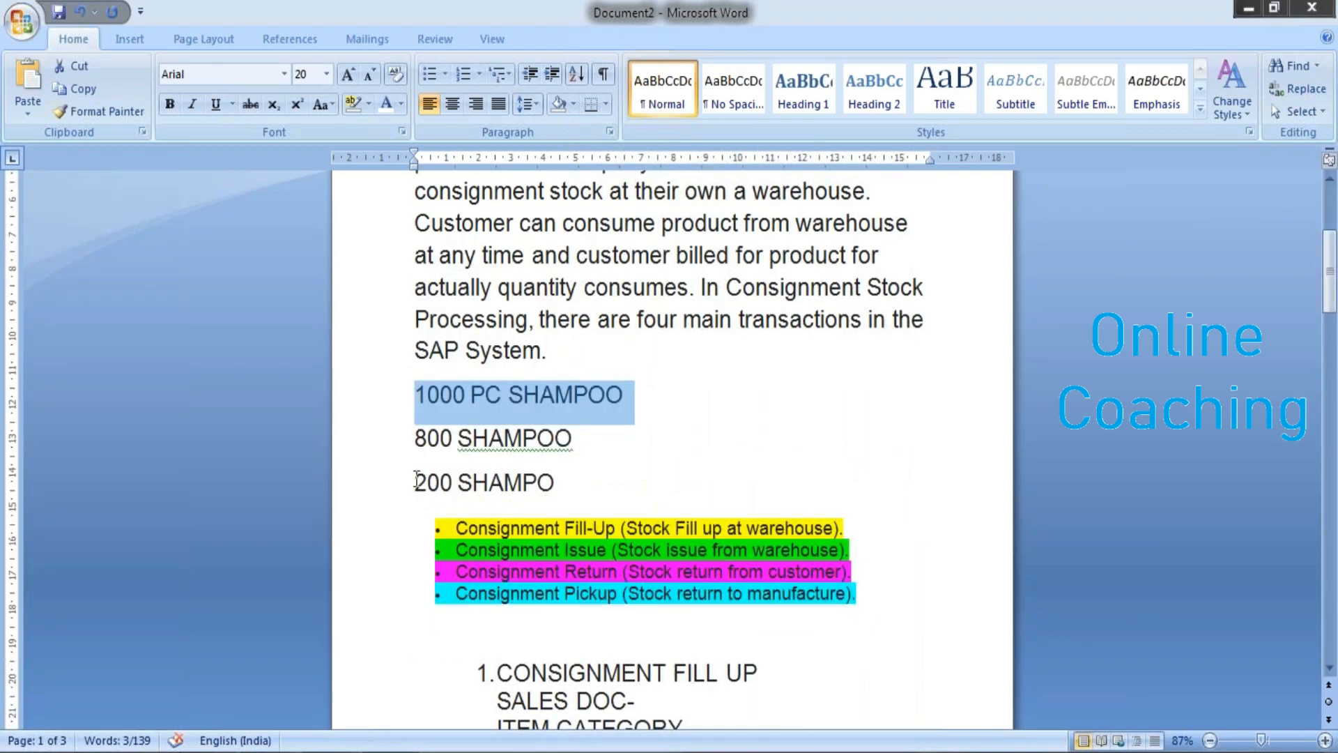
drag(416, 481, 537, 482)
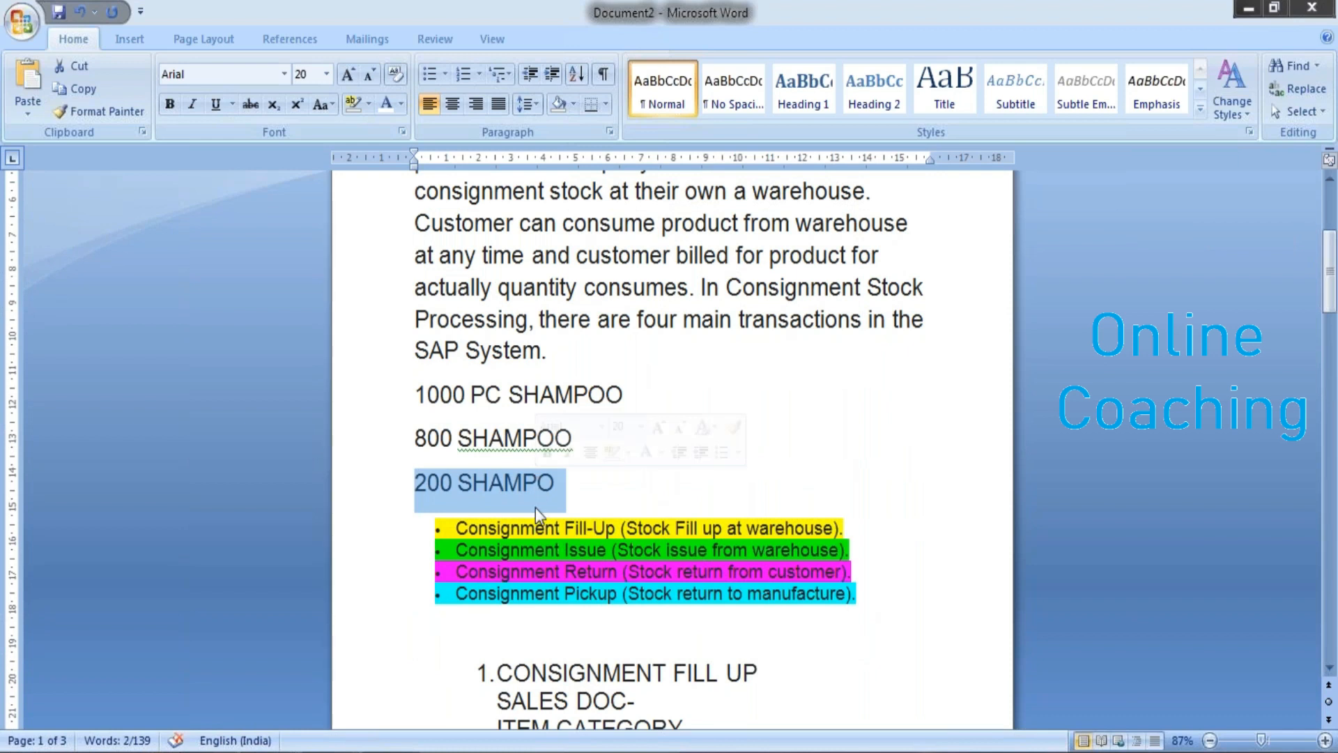
click(439, 394)
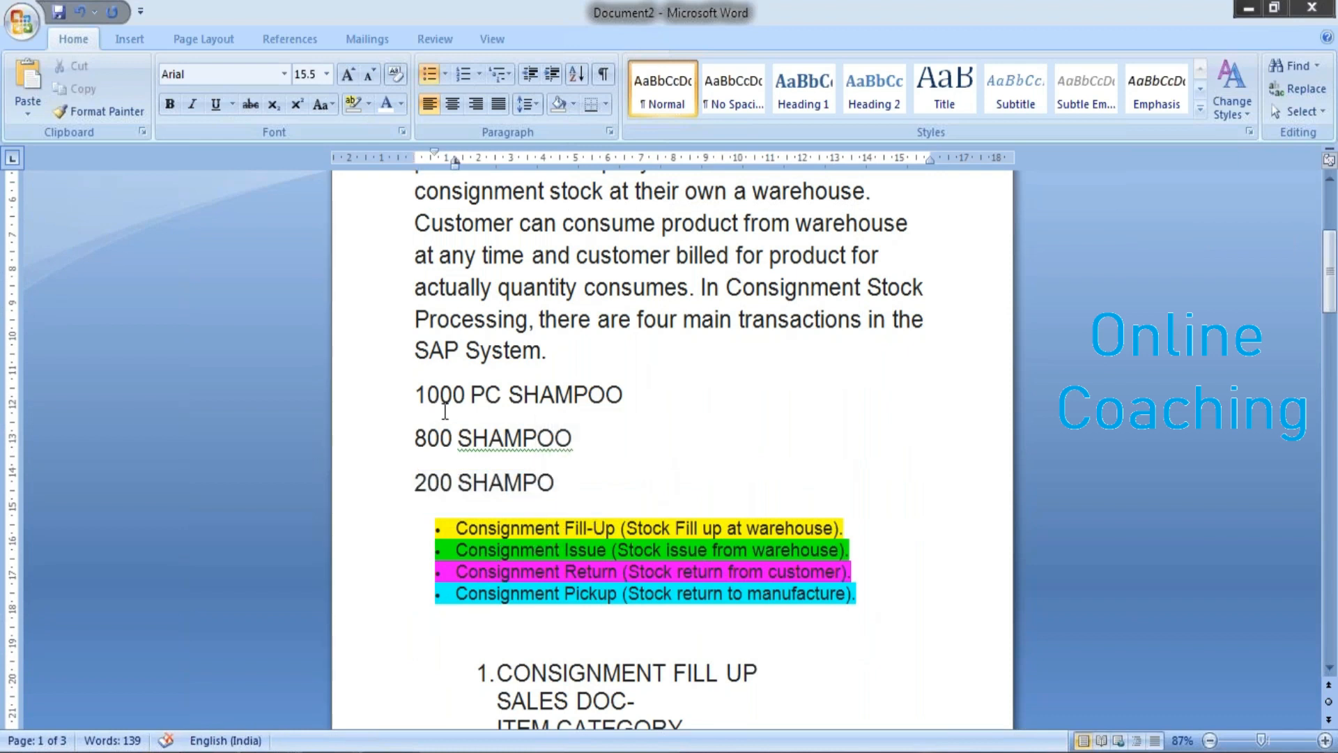
drag(417, 394, 473, 396)
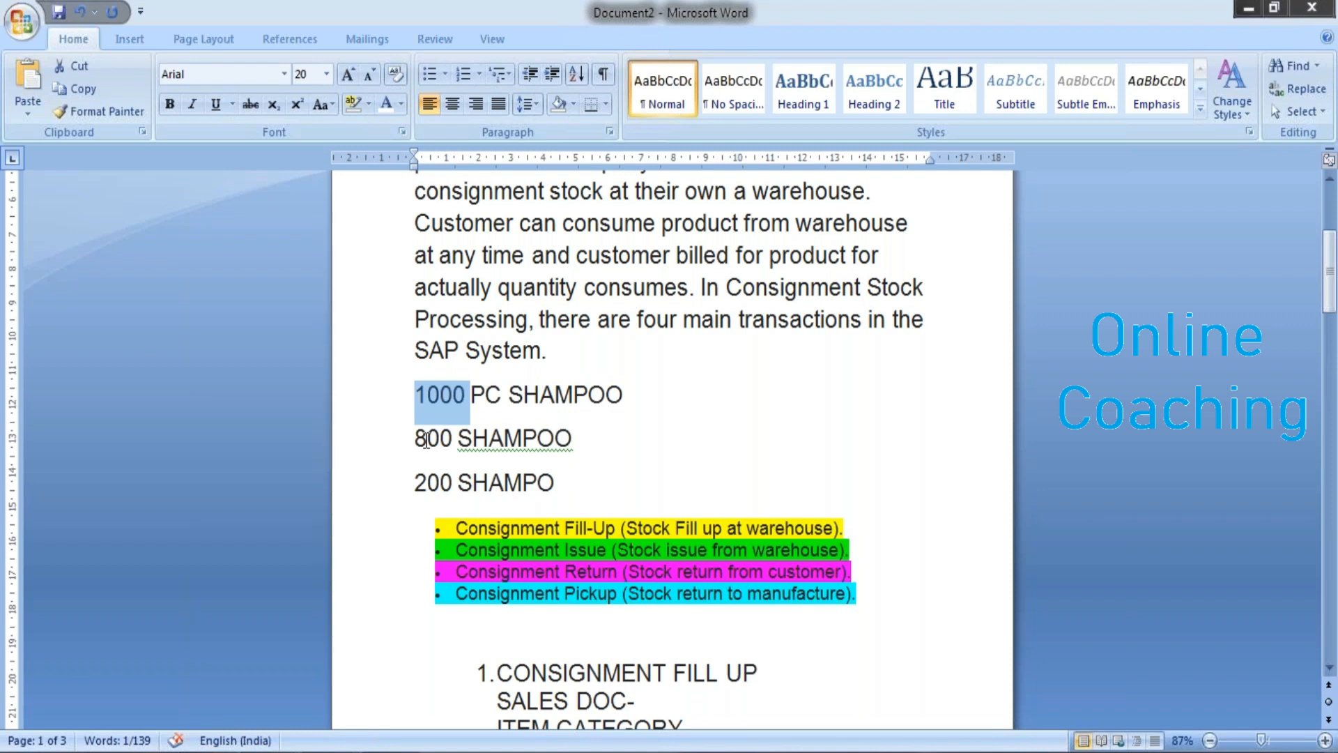
drag(418, 441, 506, 441)
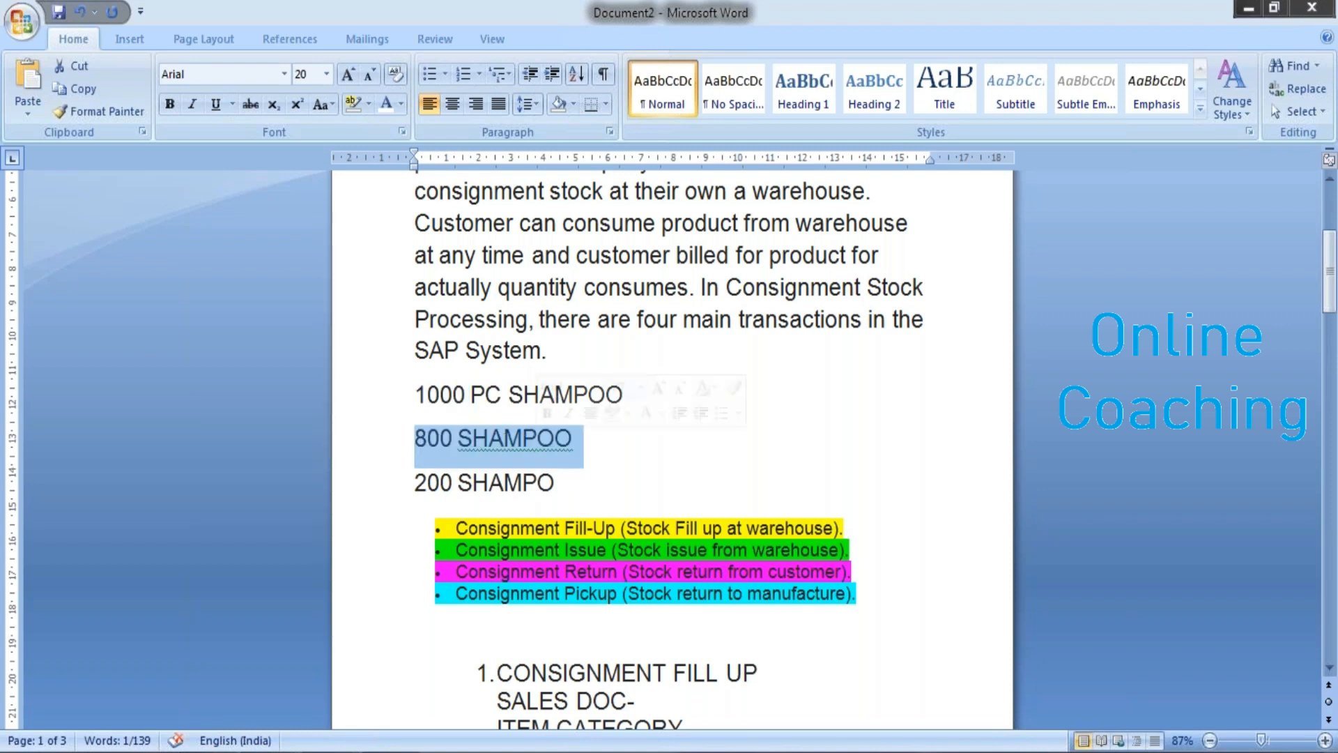
drag(413, 483, 516, 486)
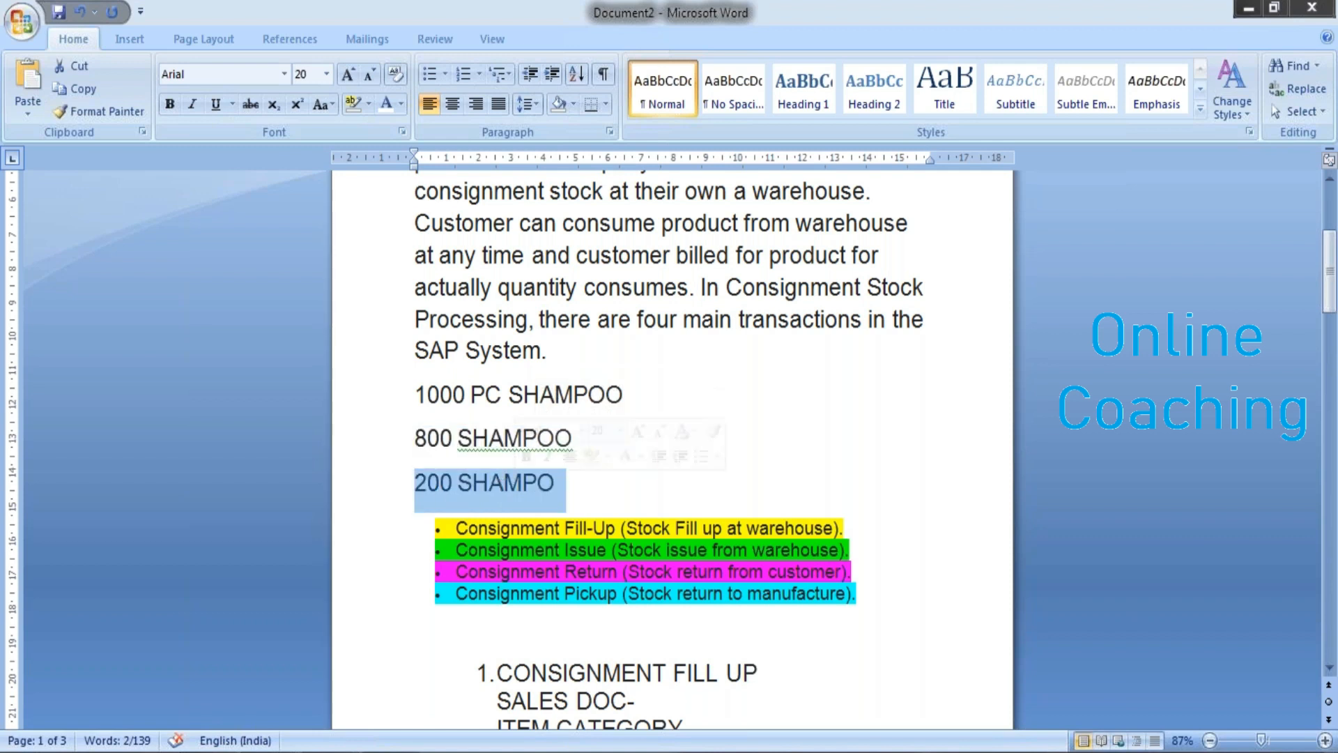
click(504, 572)
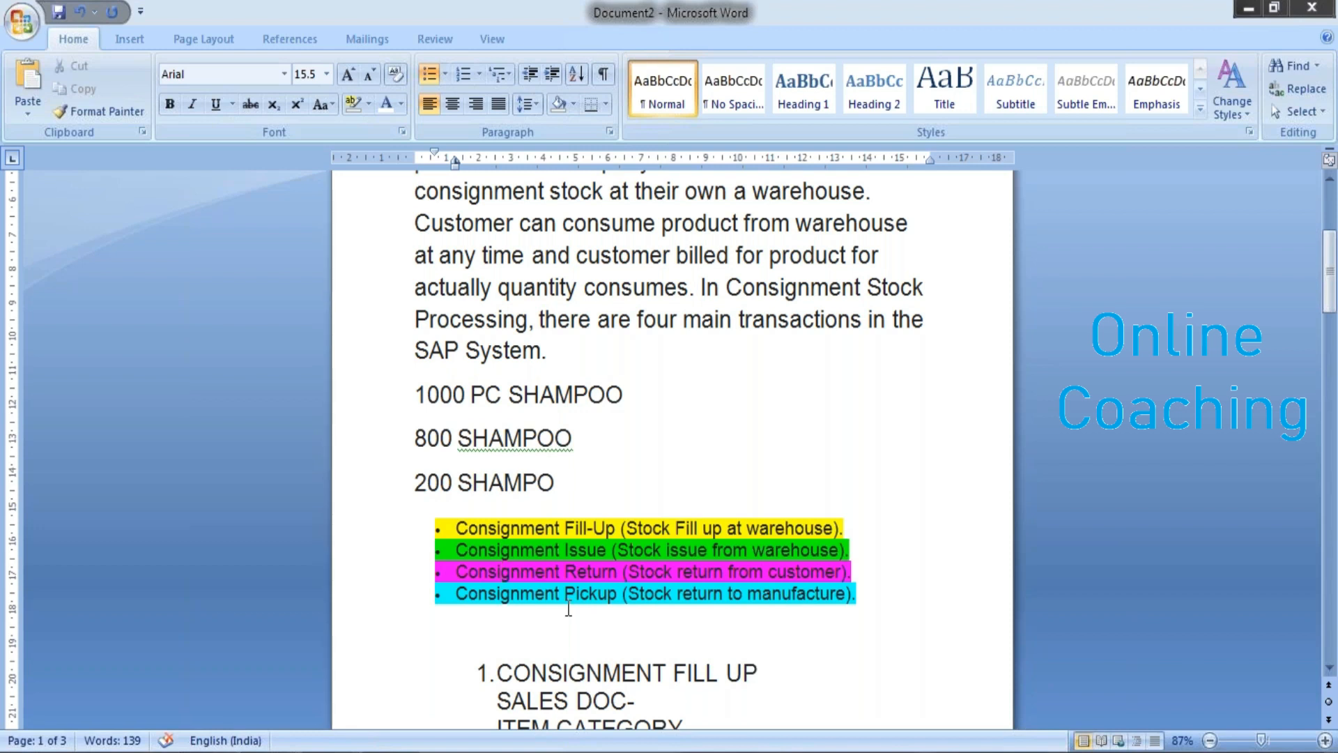
- Enter KB(CF) in red as the sales document under Consignment Fill Up
drag(1330, 278, 1330, 321)
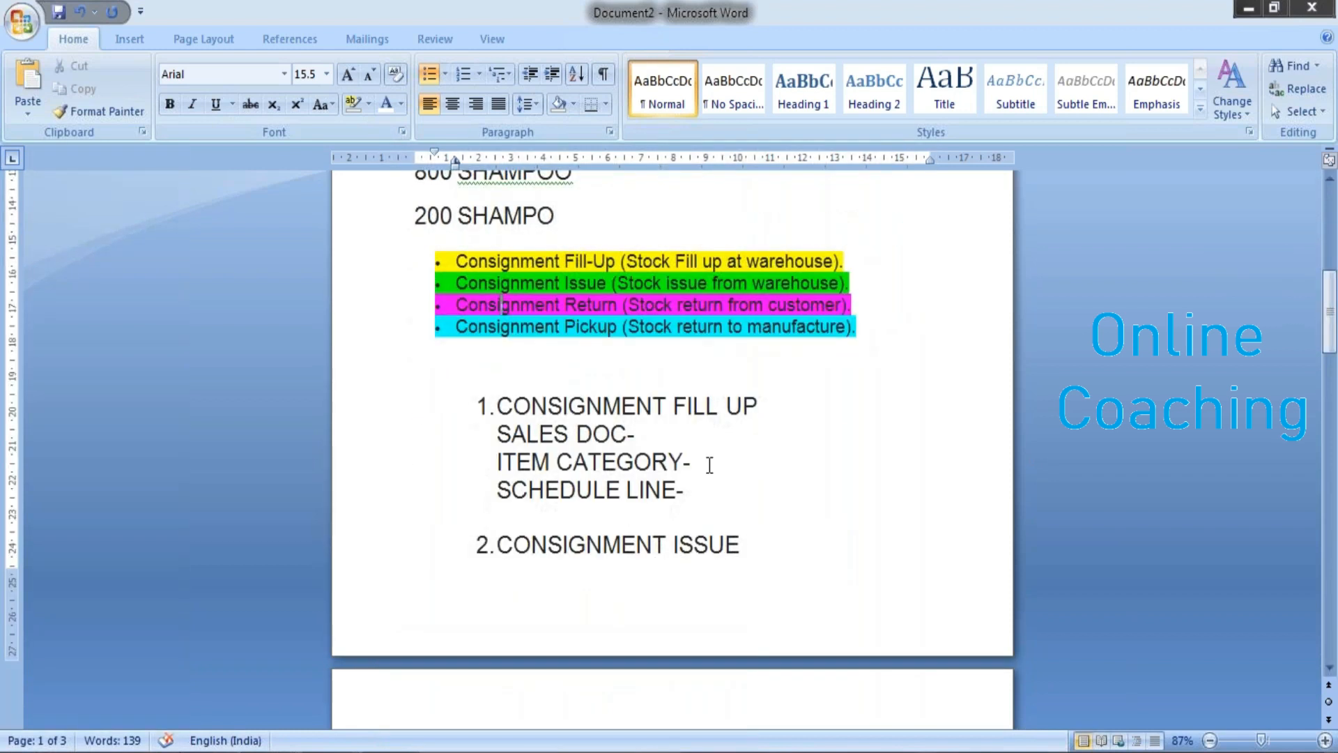
click(690, 446)
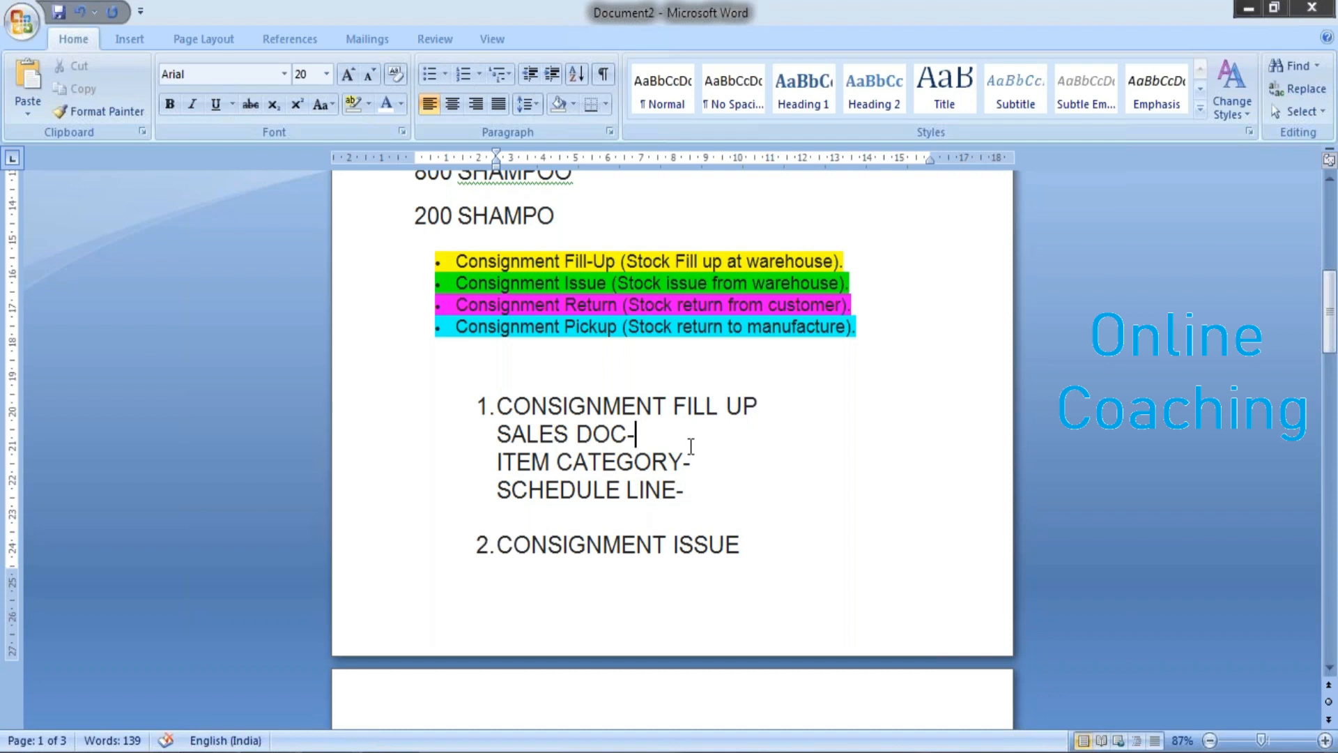
text(KB)
double_click(647, 434)
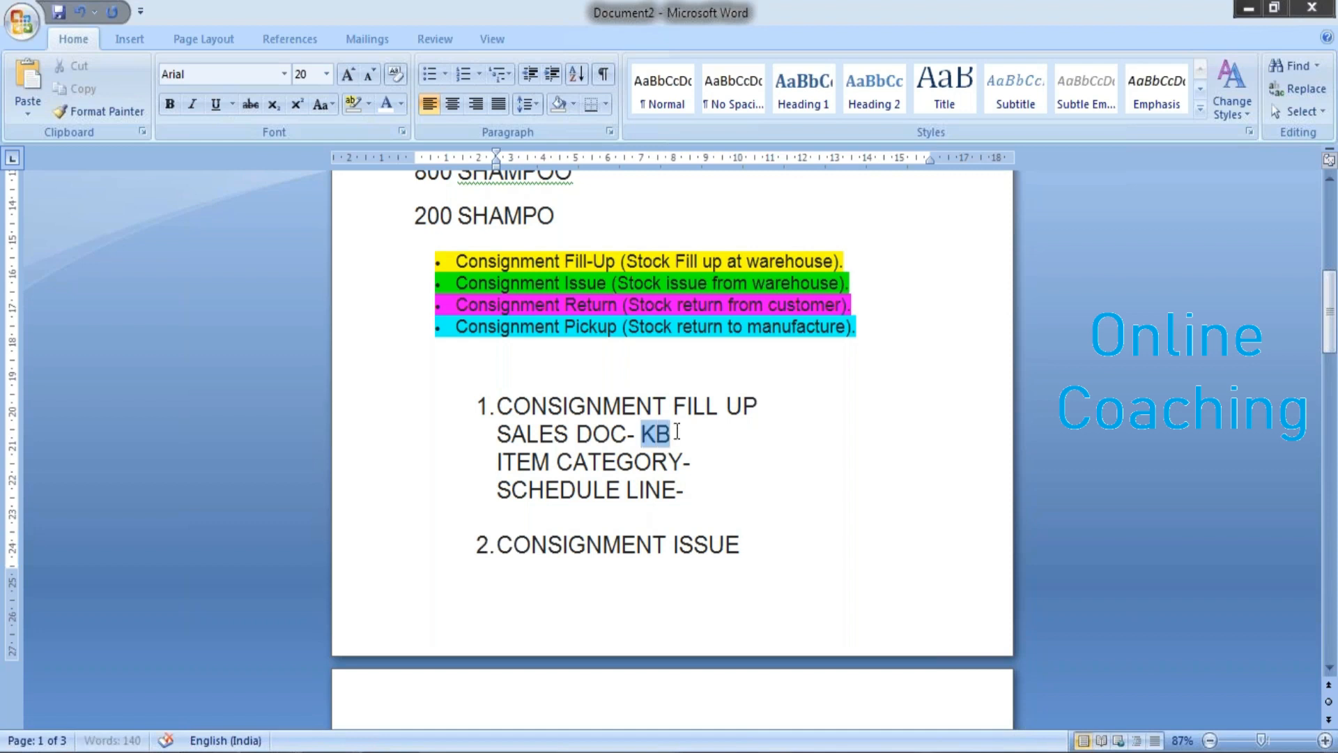
click(402, 105)
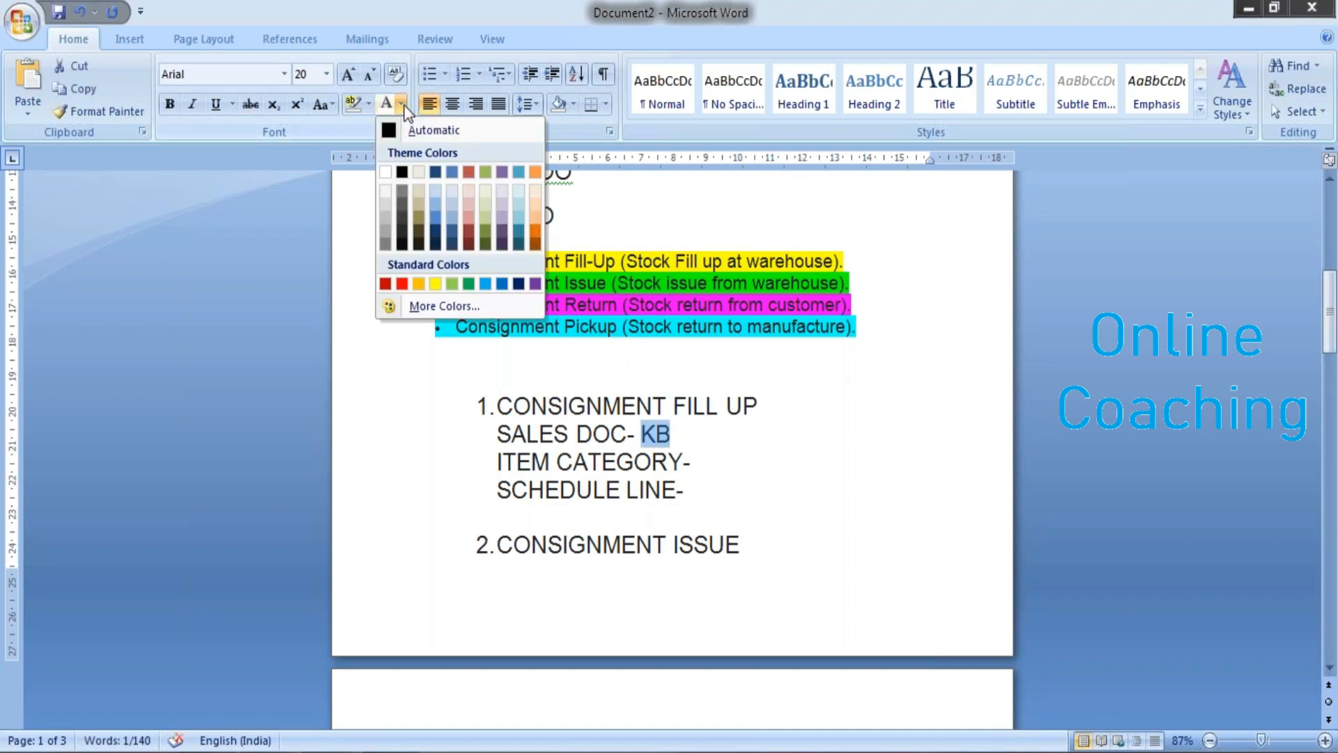
click(402, 284)
click(706, 458)
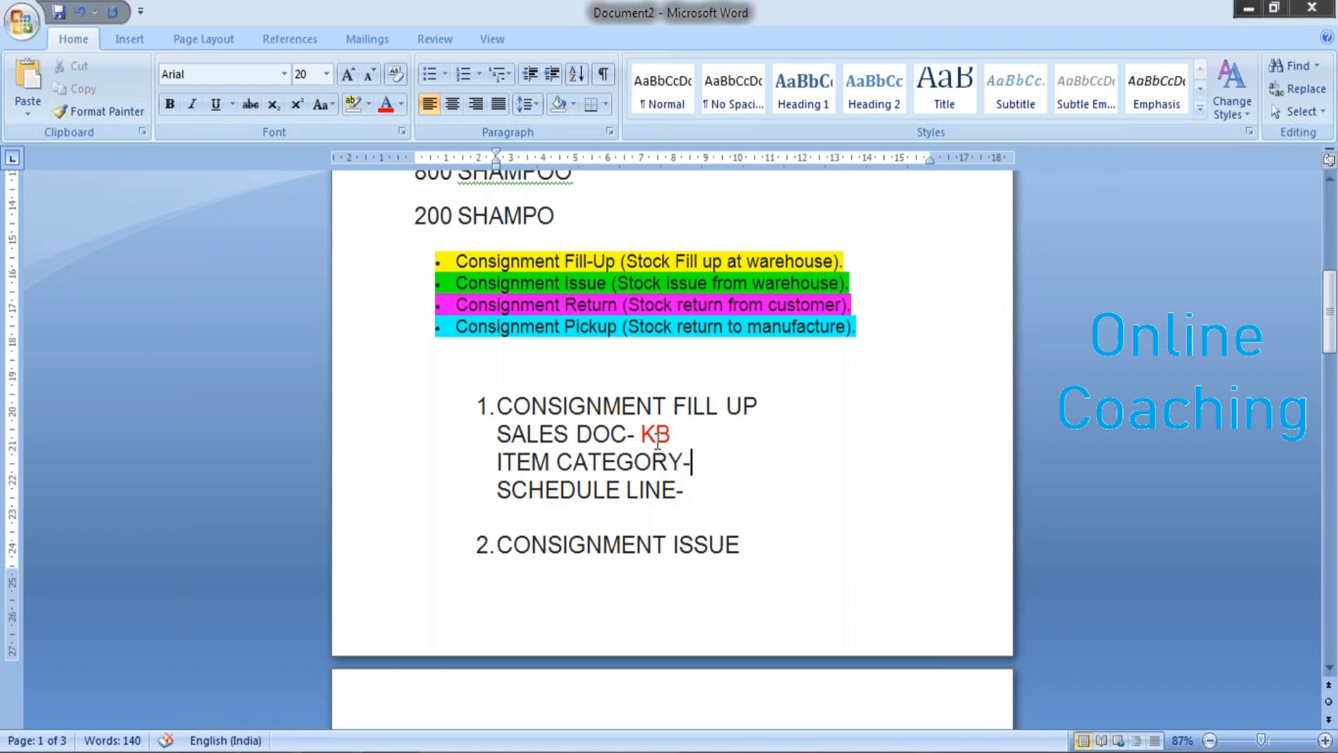
click(687, 435)
text((CF))
- Enter KBN as the item category under Consignment Fill Up and colour it red
click(702, 464)
text(KBN)
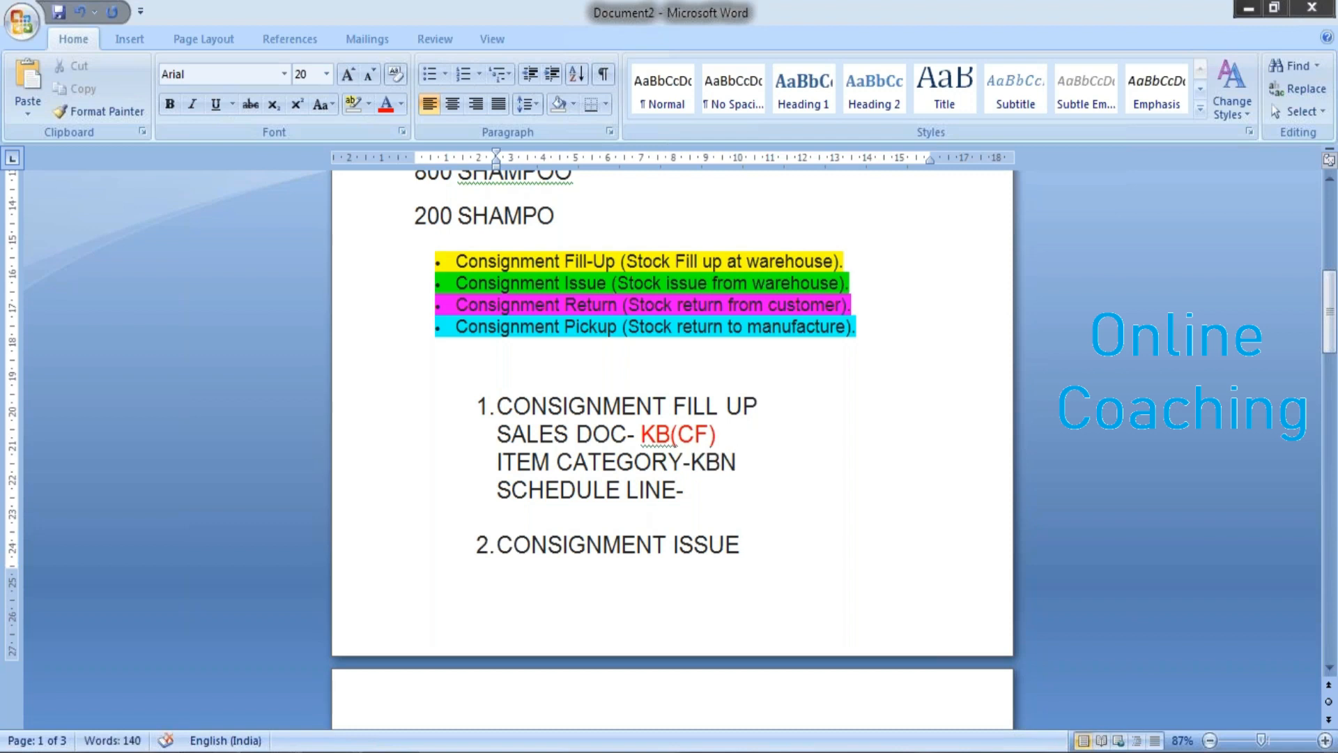
drag(690, 462, 747, 462)
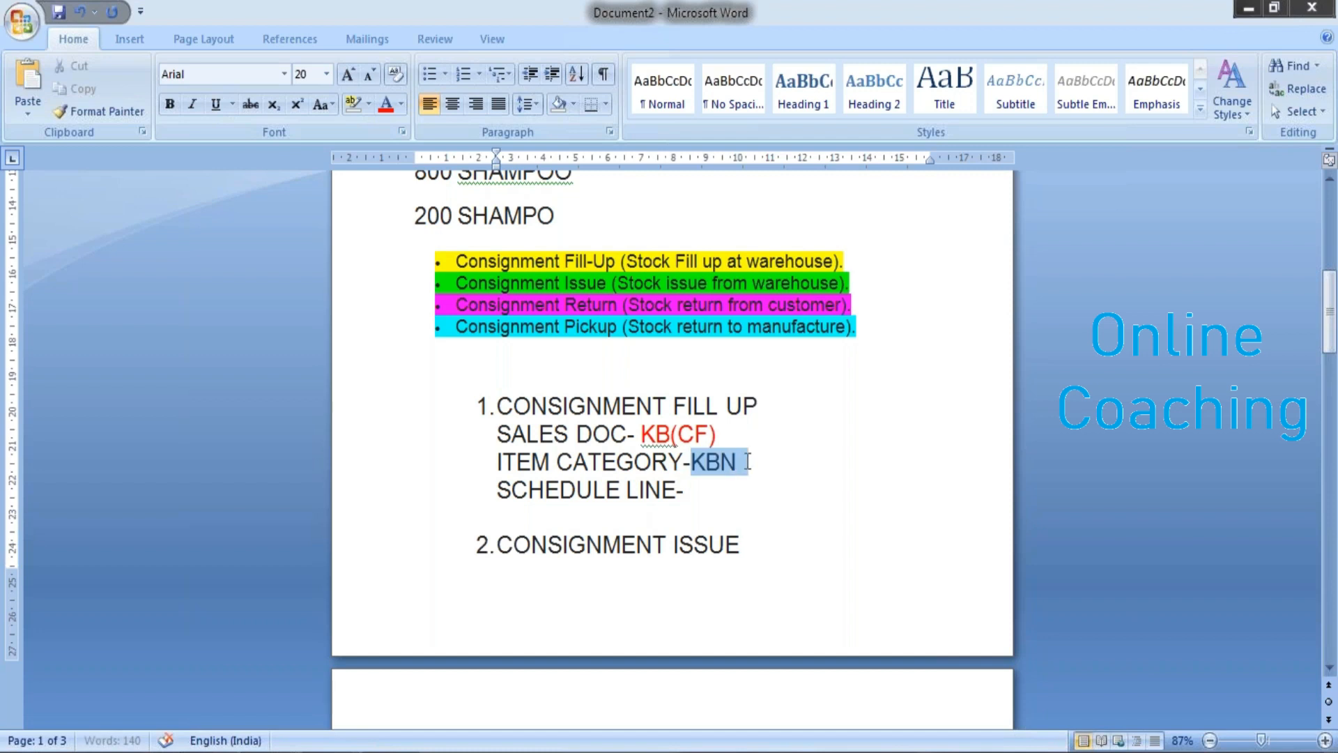
click(390, 105)
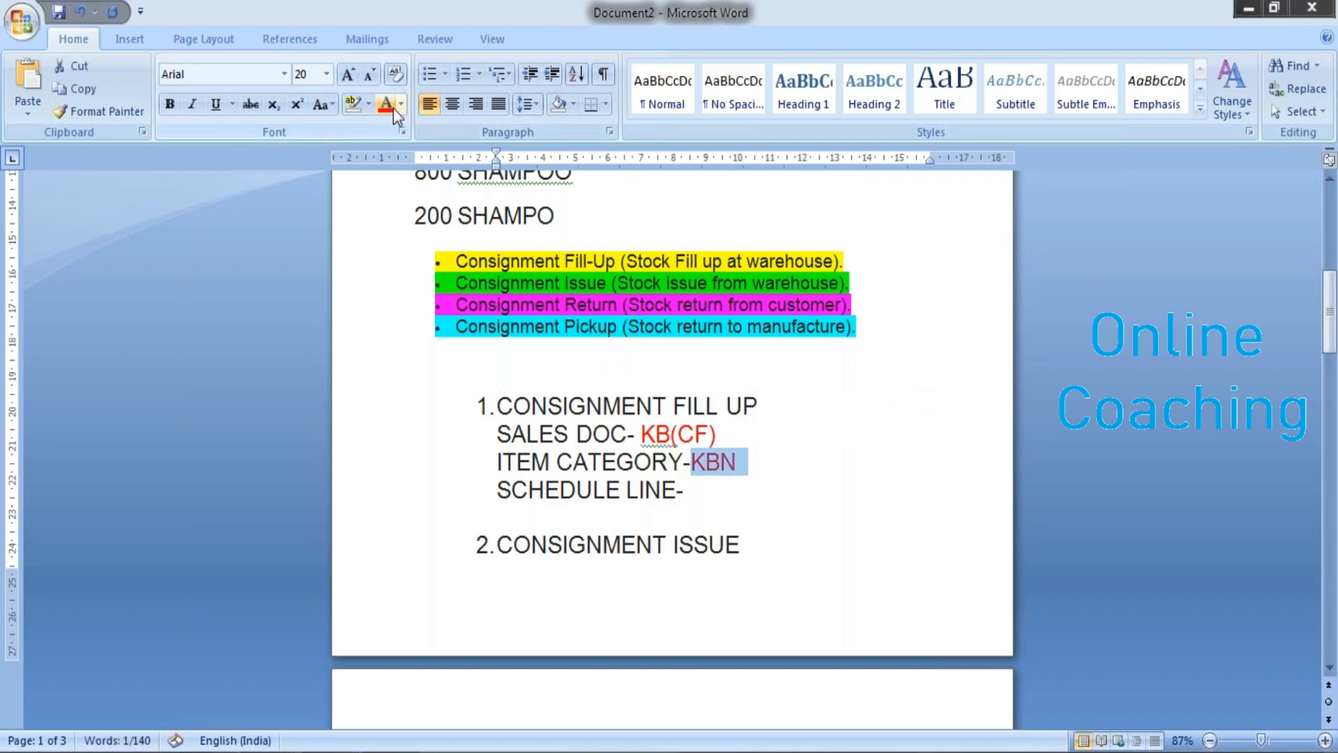
key(End)
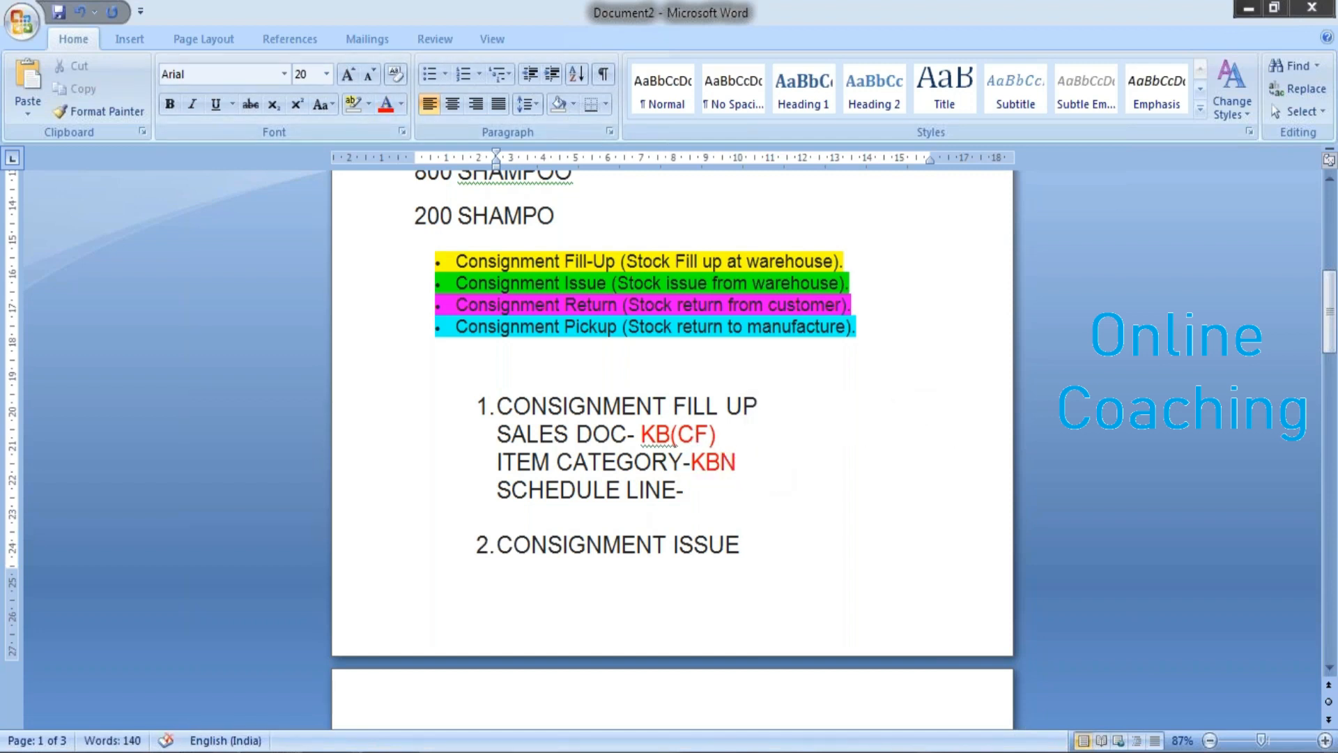
- Enter 631 as the schedule line under Consignment Fill Up and colour it red
click(738, 486)
text(631)
drag(691, 490, 741, 490)
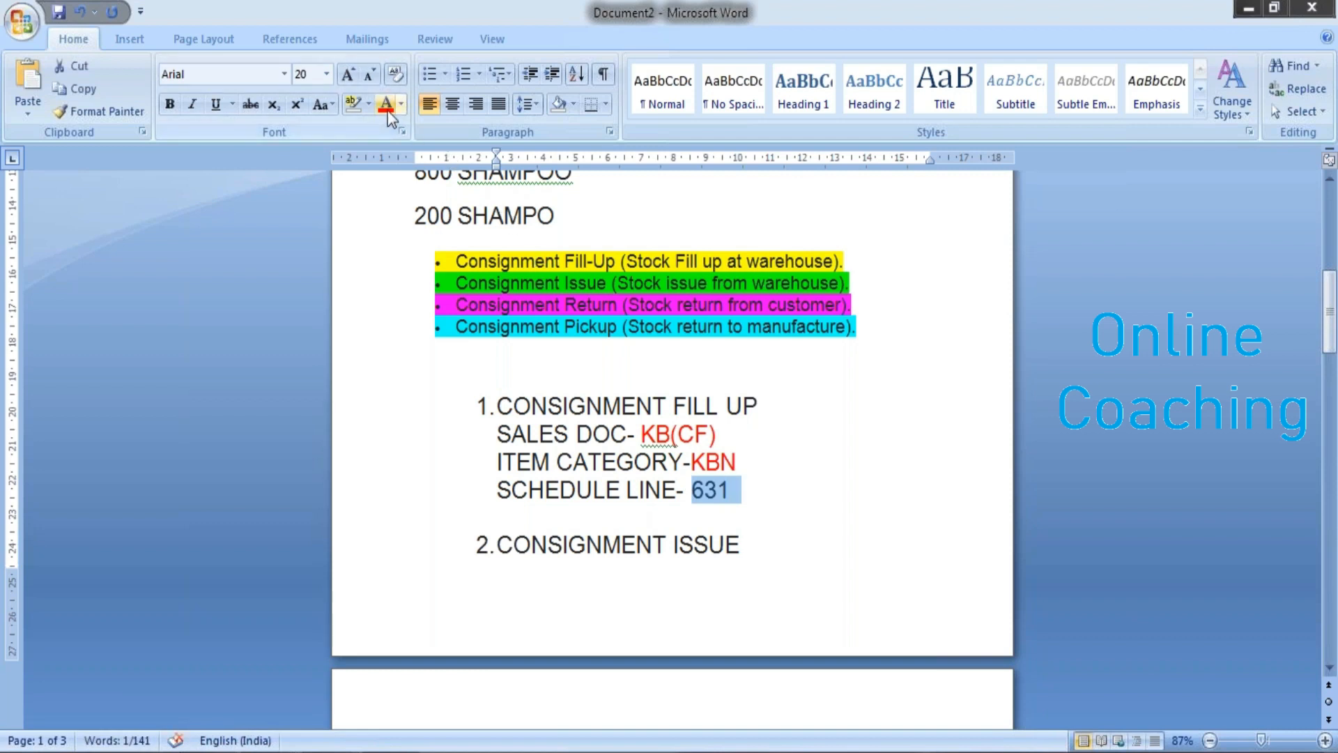
- Insert an empty line after the fill-up schedule line to push the Consignment Issue heading onto page two
drag(1331, 307, 1332, 337)
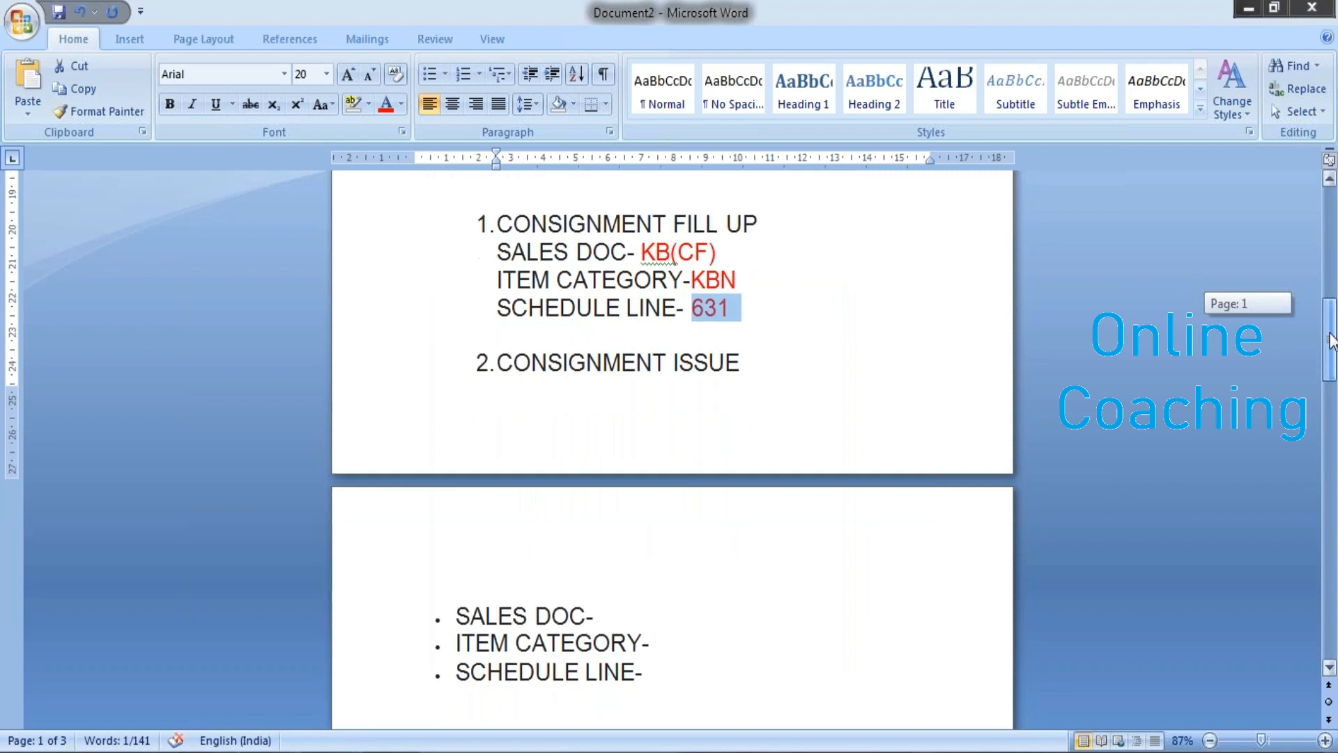
click(838, 319)
key(Return)
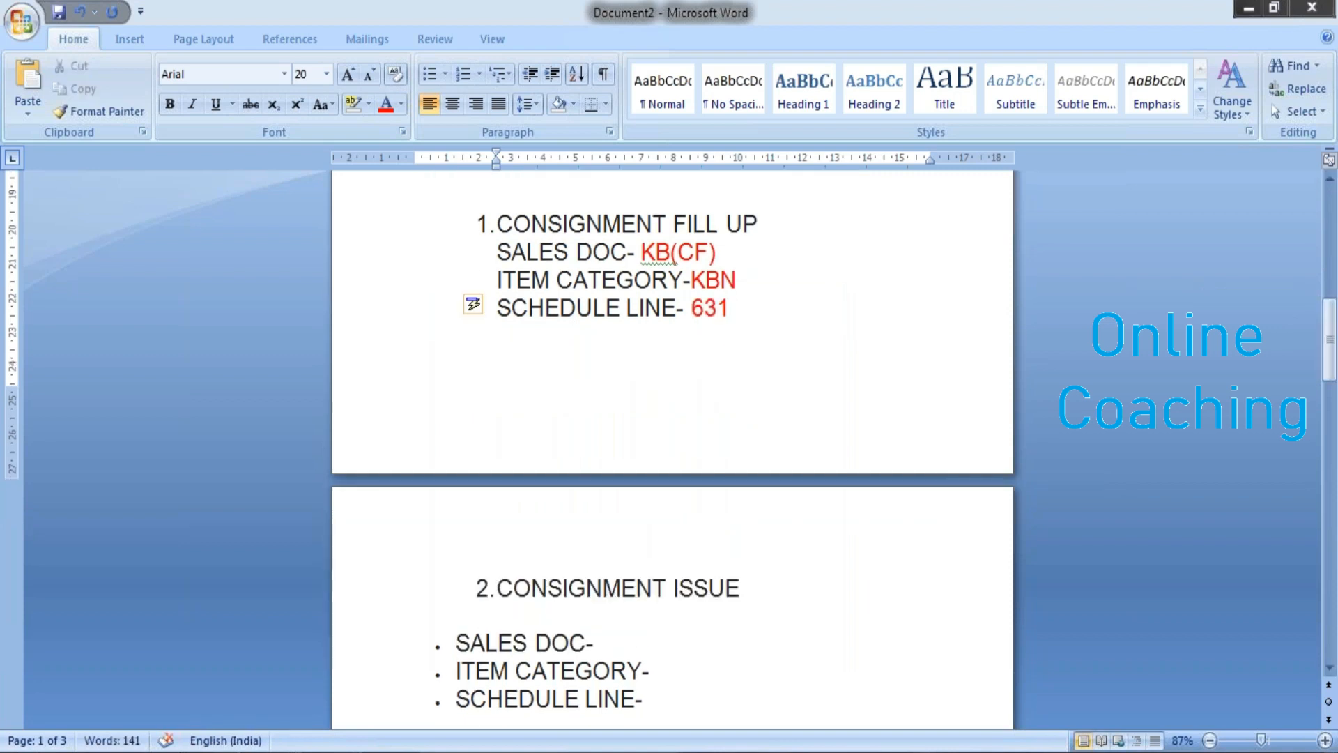
- Enter KE(CI) as the sales document under Consignment Issue and colour it red
click(626, 632)
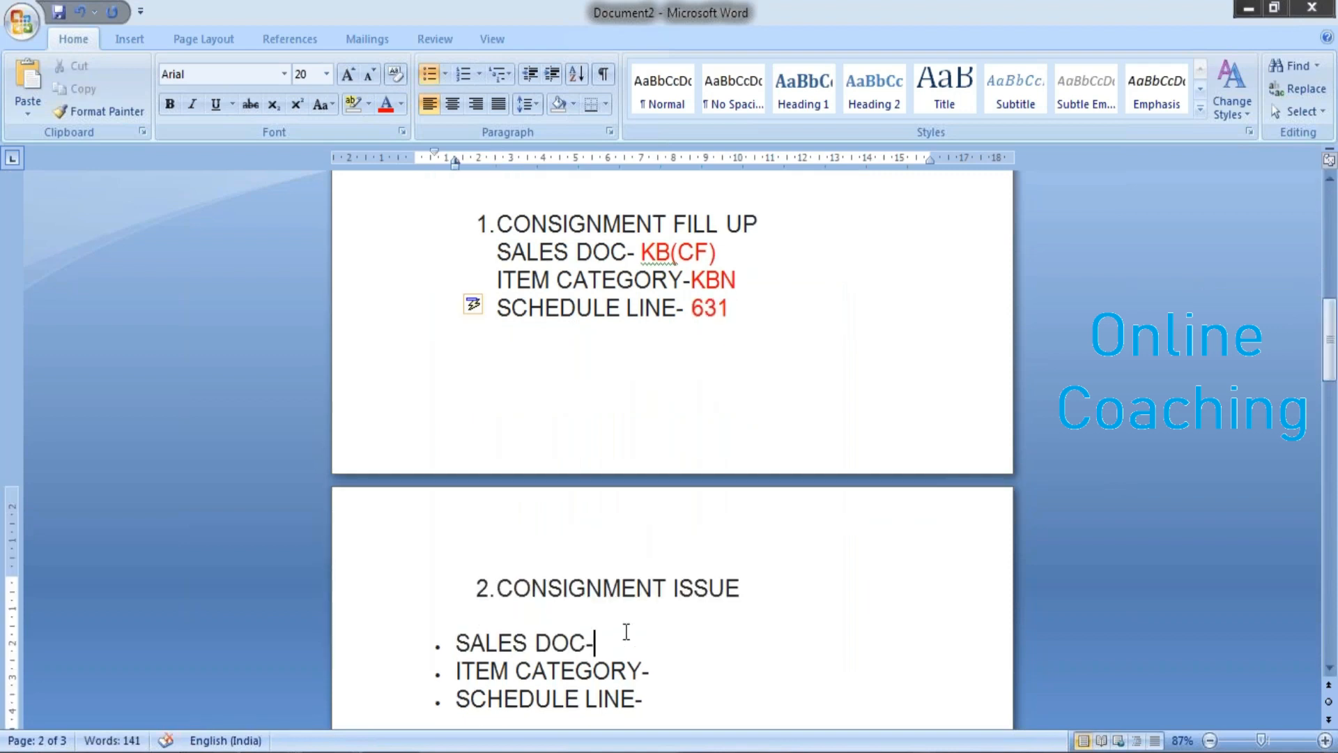
text(KE(CI))
drag(594, 642, 690, 638)
click(385, 104)
- Enter KEN as the item category under Consignment Issue and colour it red
click(674, 670)
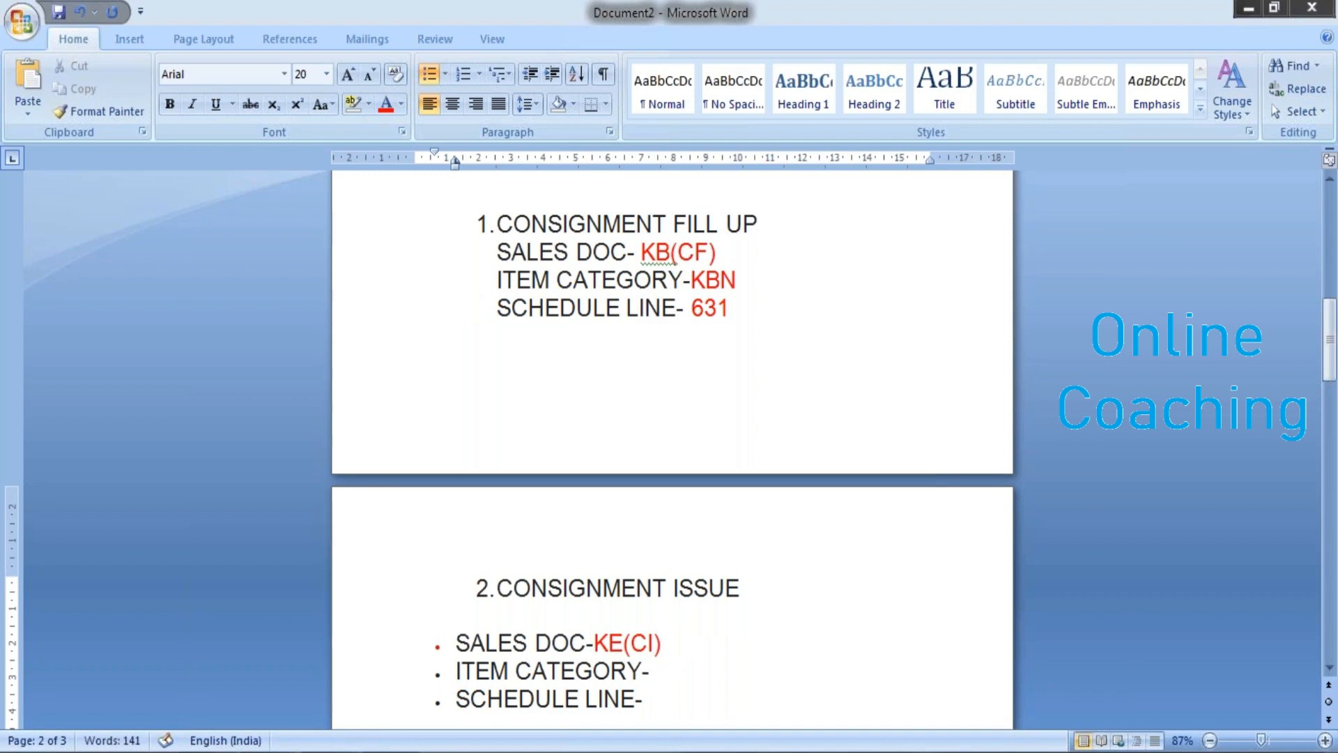
text(KRN)
key(BackSpace)
key(BackSpace)
text(EN)
drag(657, 671, 704, 671)
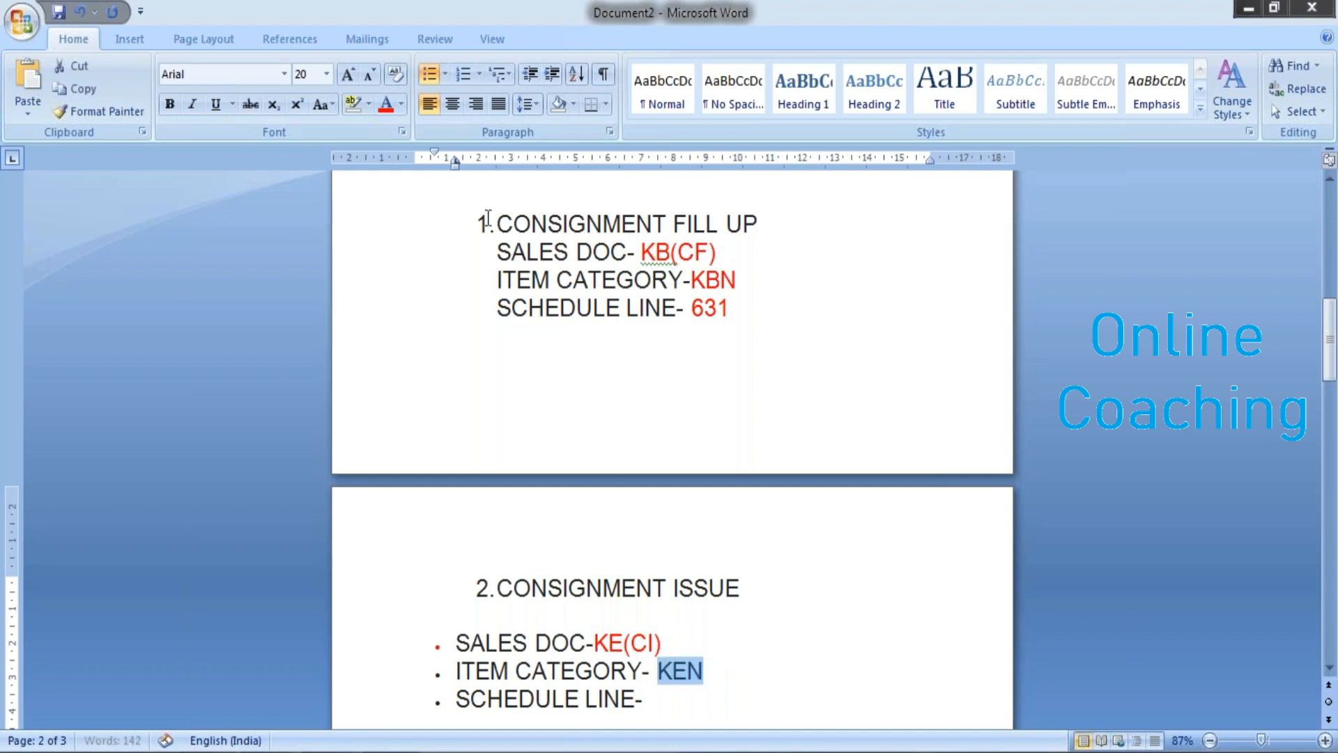
click(386, 104)
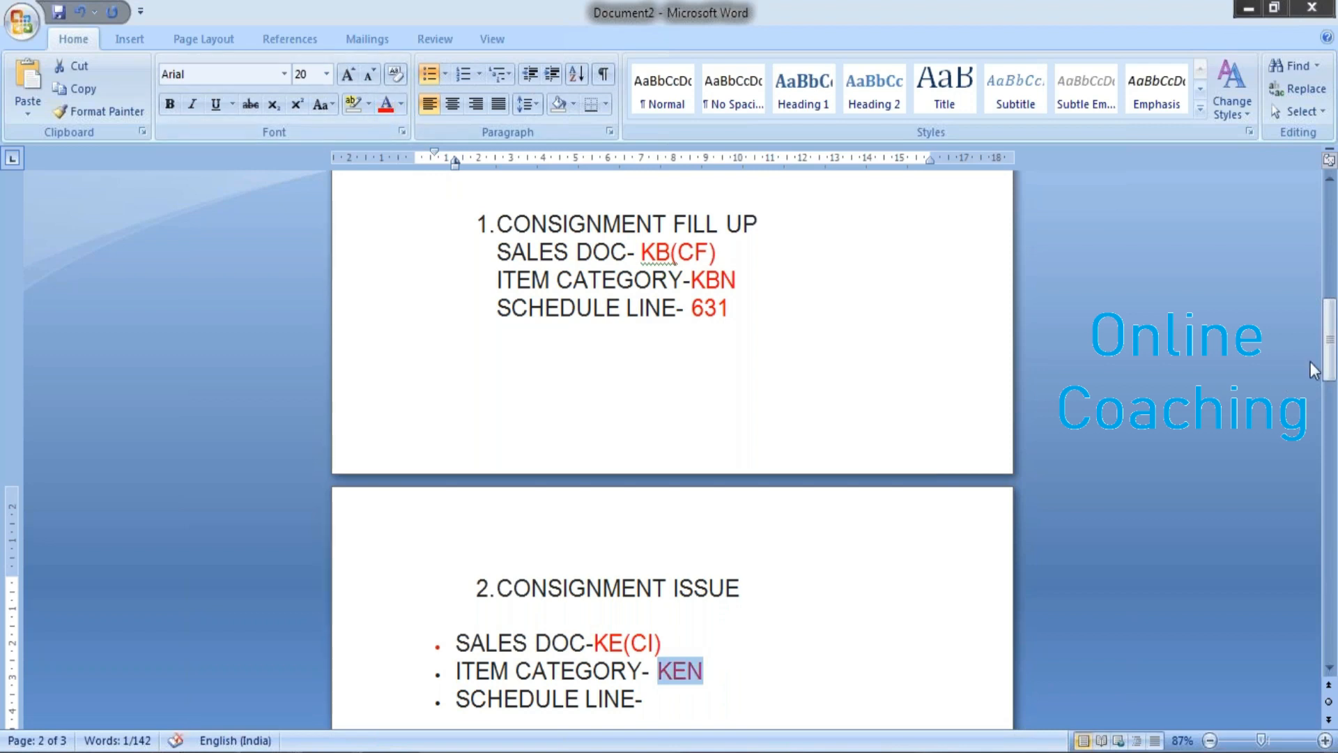
- Enter 633 as the schedule line under Consignment Issue and colour it red
scroll(1328, 352, down, 2)
click(690, 526)
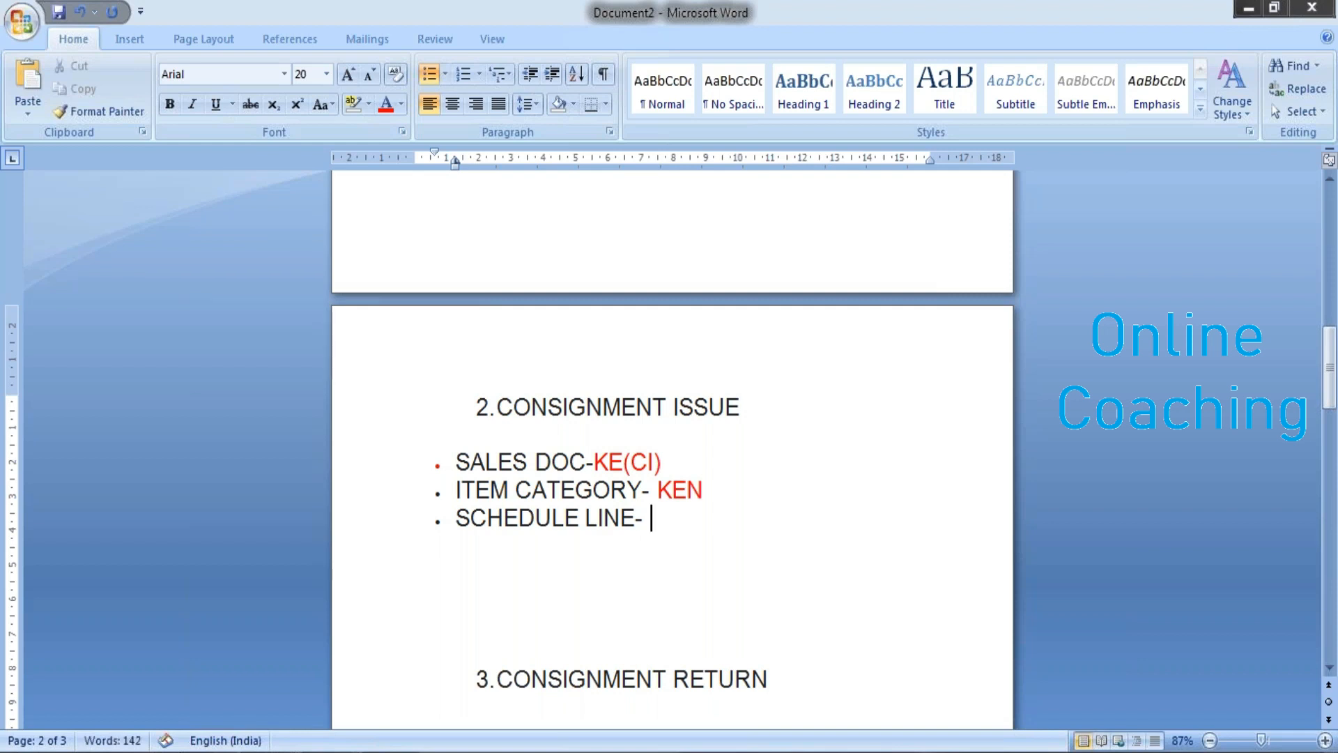
text(633)
drag(652, 517, 692, 517)
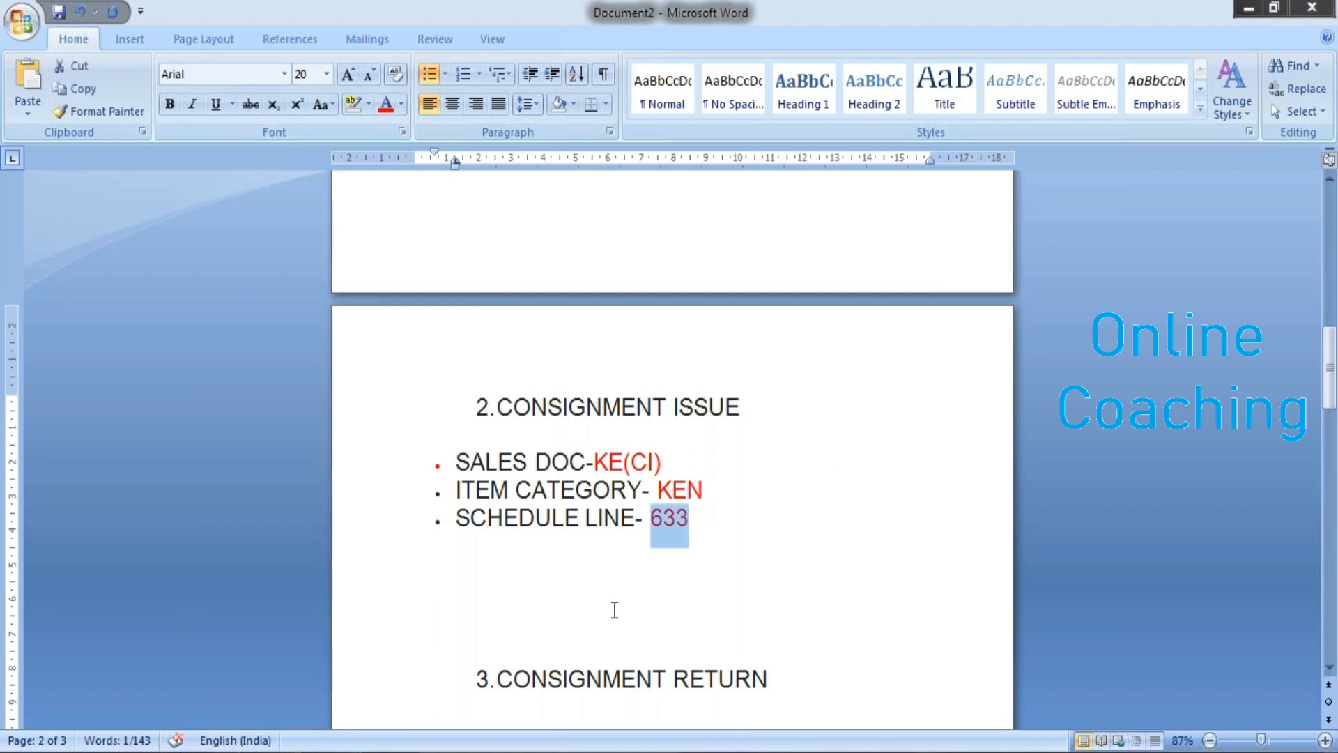
- Remove the surplus empty lines above the Consignment Return heading and place the insertion point after its SALES DOC label
click(603, 612)
key(BackSpace)
key(BackSpace)
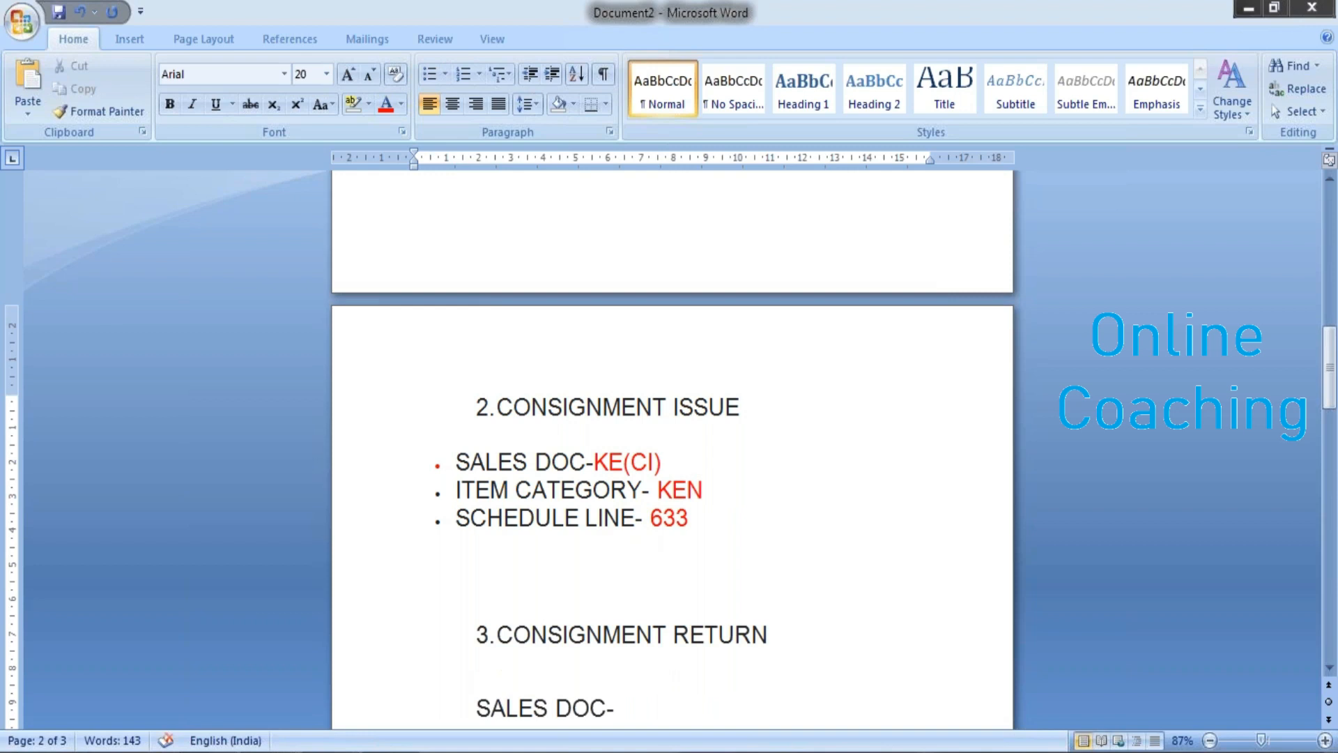
click(655, 646)
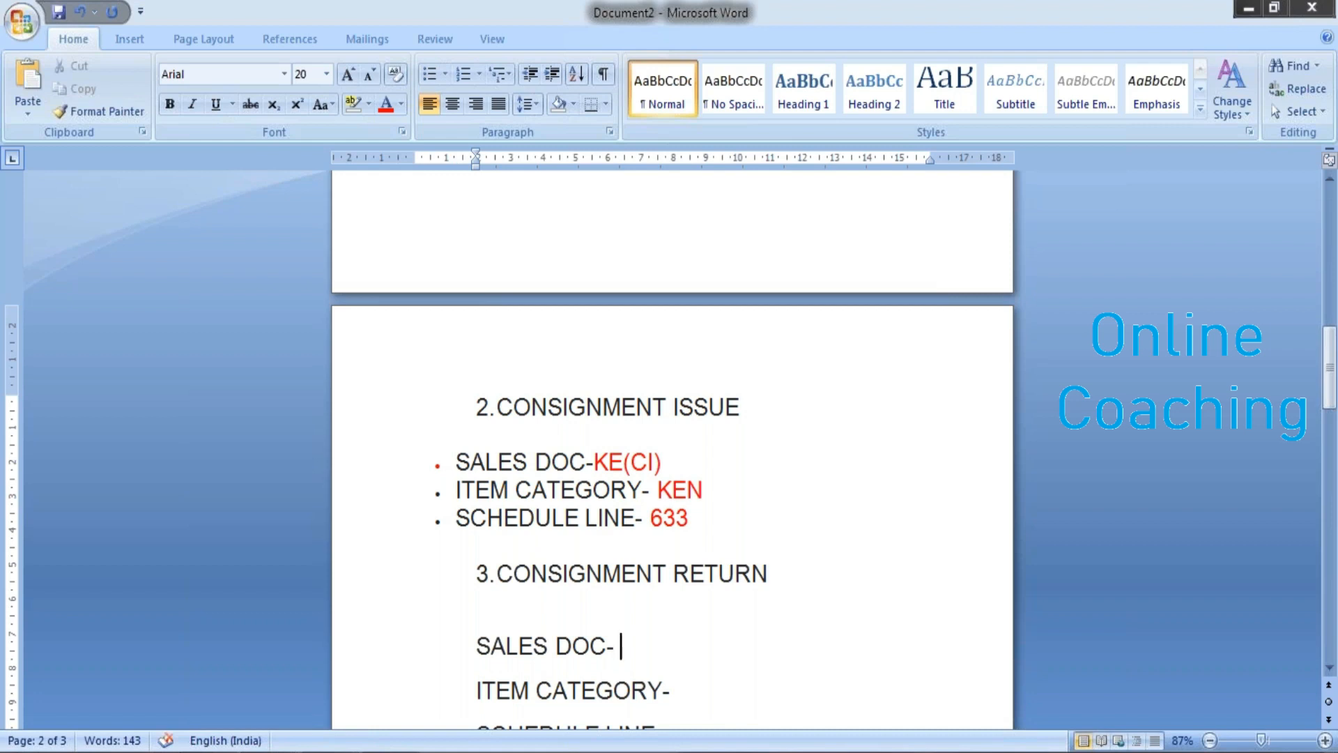
- Enter KR(CR) as the sales document under Consignment Return and colour it red
text(KR(CR)
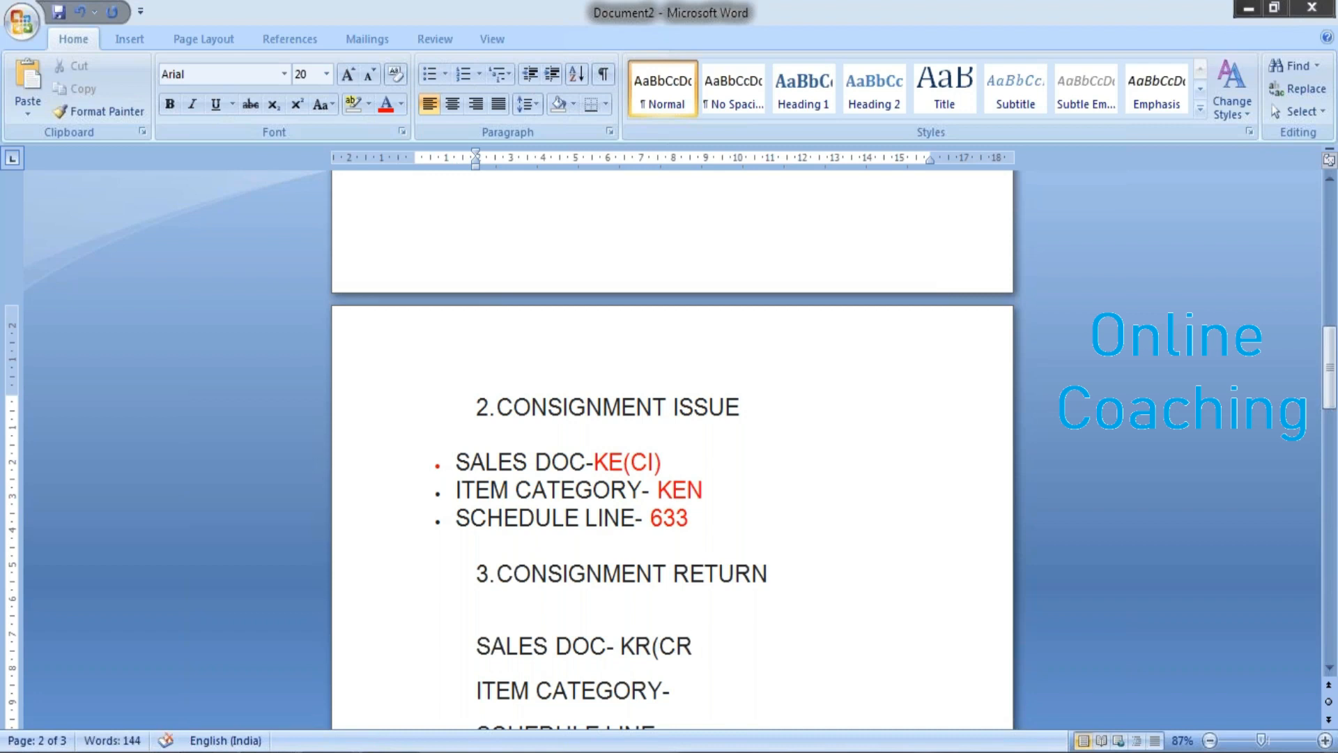
text())
mouse_move(619, 646)
mouse_down()
mouse_move(699, 646)
mouse_move(620, 646)
mouse_up()
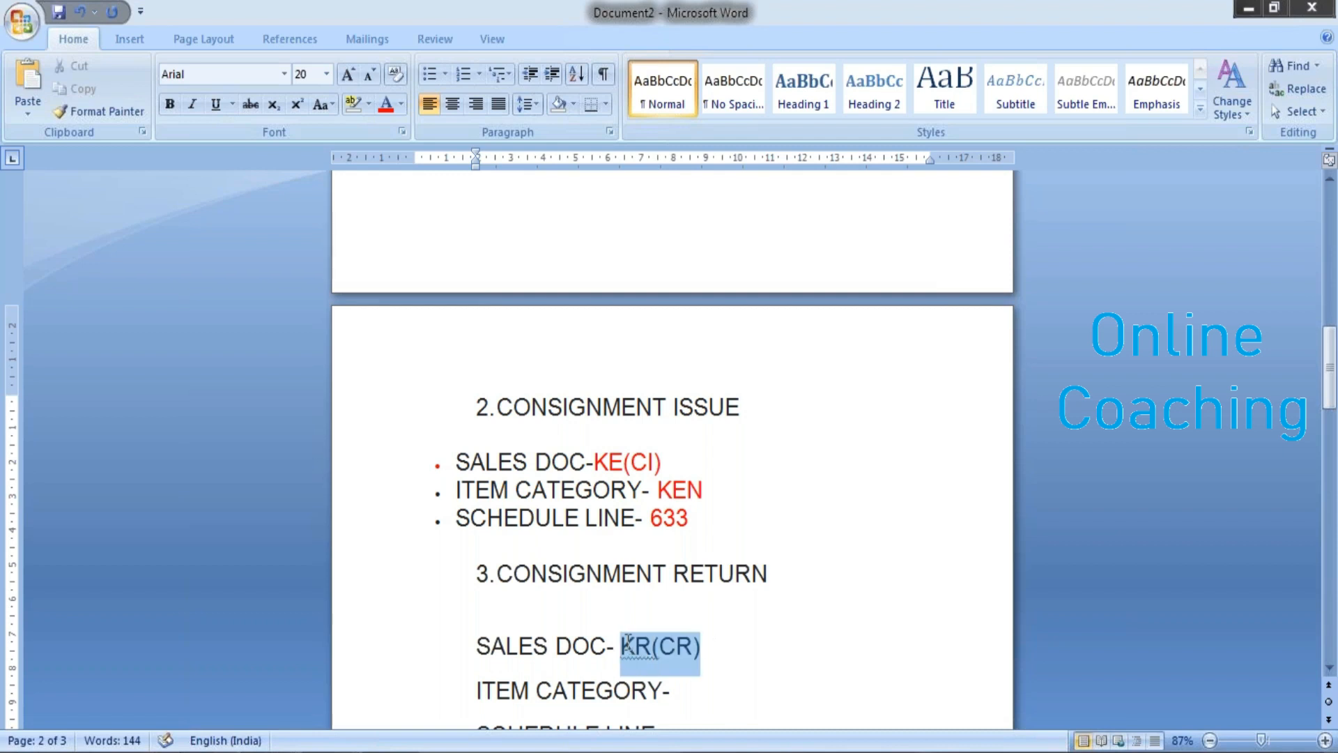
click(386, 104)
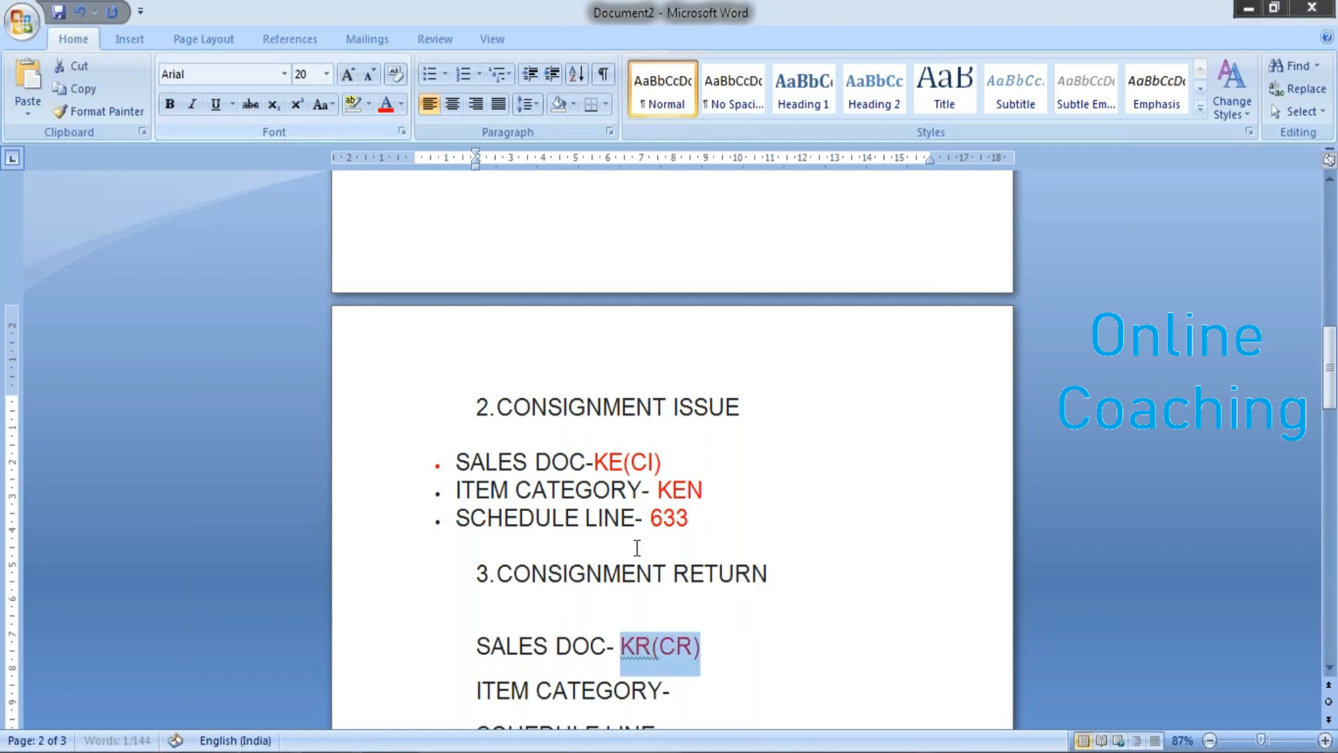
click(695, 647)
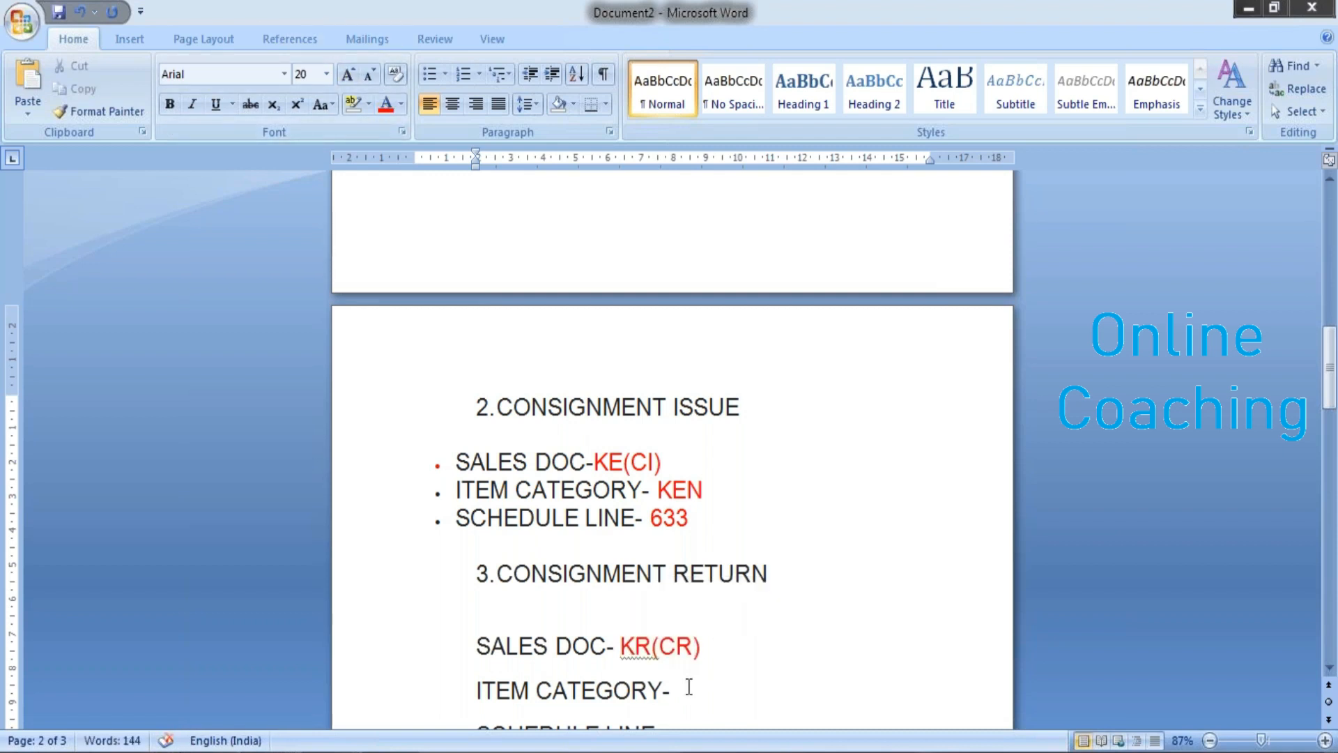
- Enter KRN as the item category under Consignment Return and colour it red
click(689, 687)
text(KRN)
drag(680, 687, 736, 688)
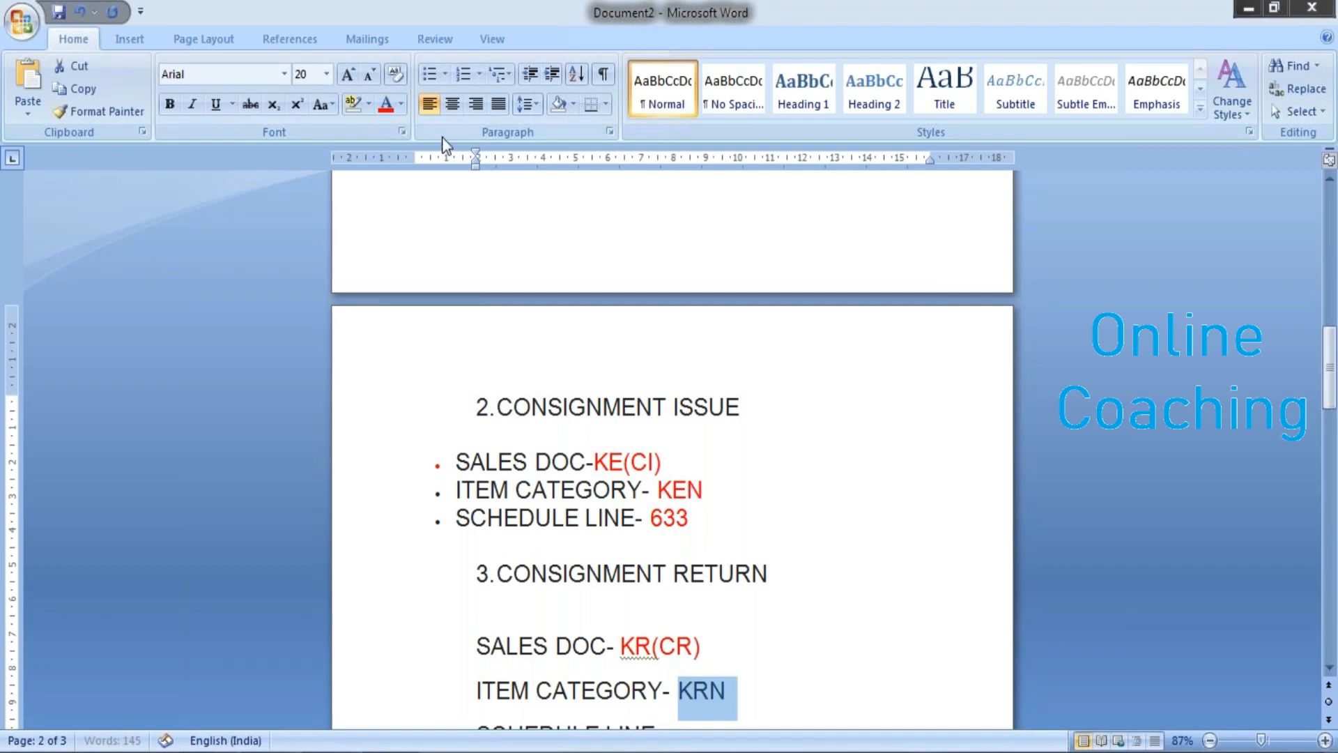
click(385, 104)
- Enter 634 as the schedule line under Consignment Return and colour it red
drag(1332, 416, 1333, 440)
click(715, 605)
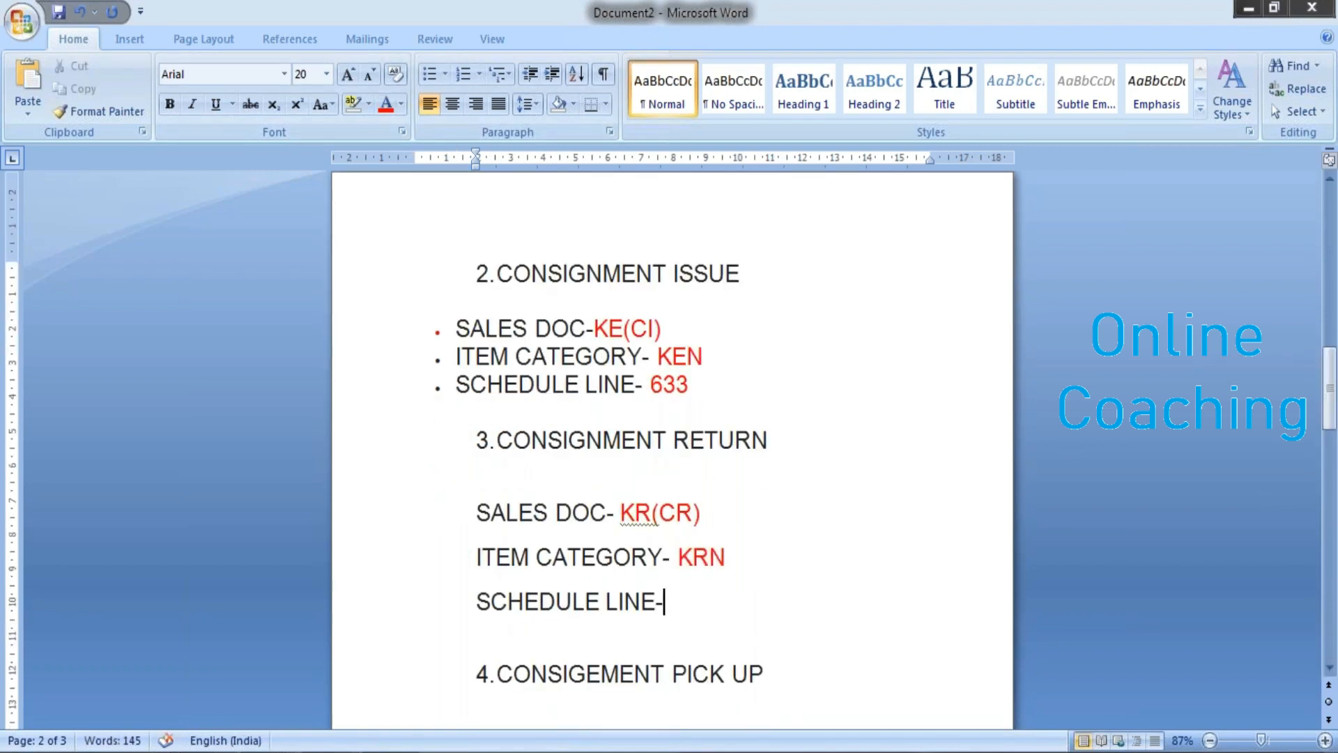
text(634)
drag(659, 602, 766, 595)
click(388, 115)
- Under Consignment Pick Up, enter KA(CP) as the sales document, KAN as the item category and 632 as the schedule line
drag(1333, 402, 1335, 434)
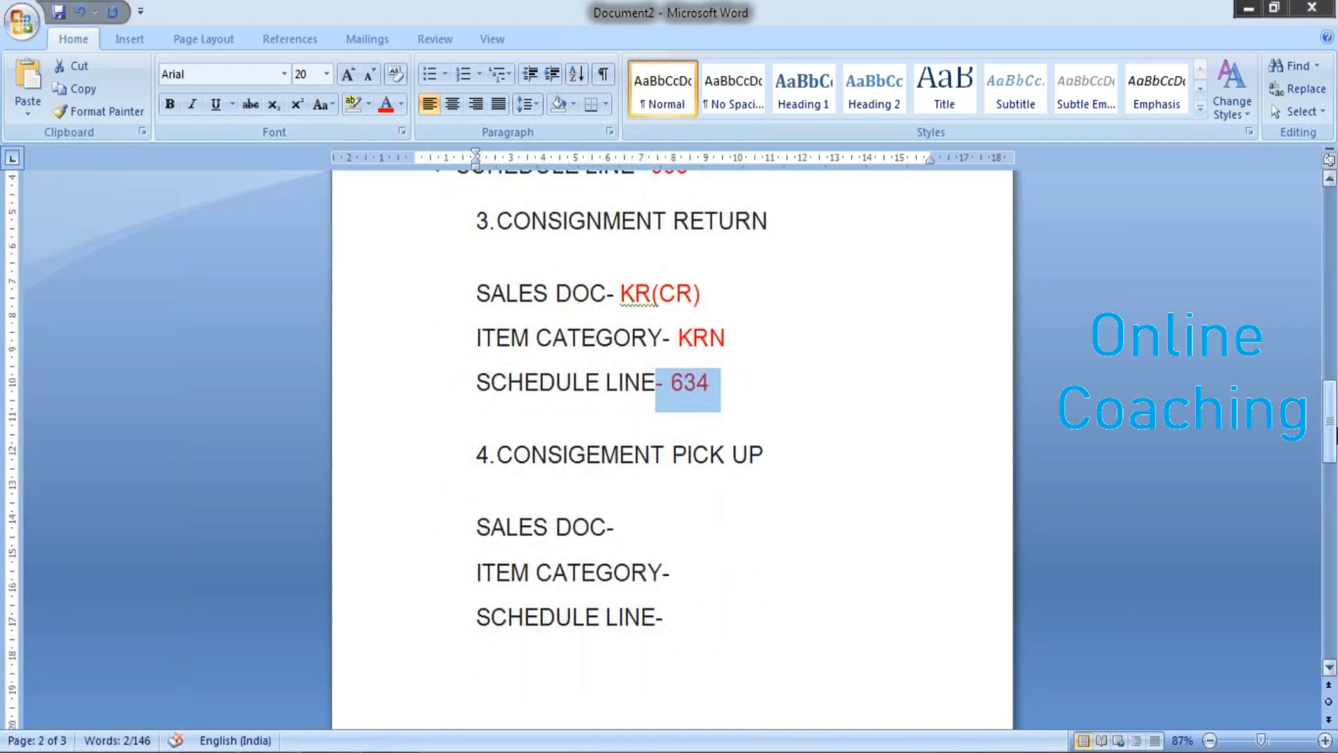
click(657, 525)
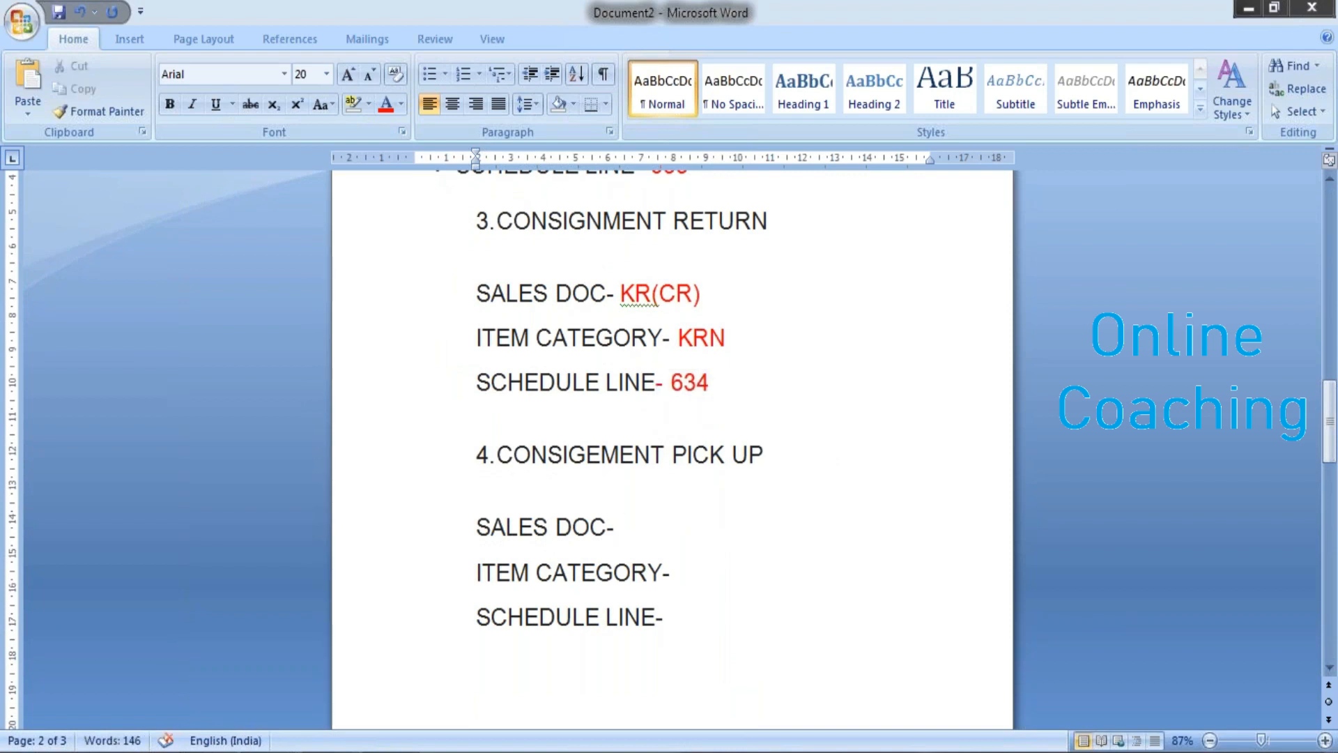
text(KA(CP)
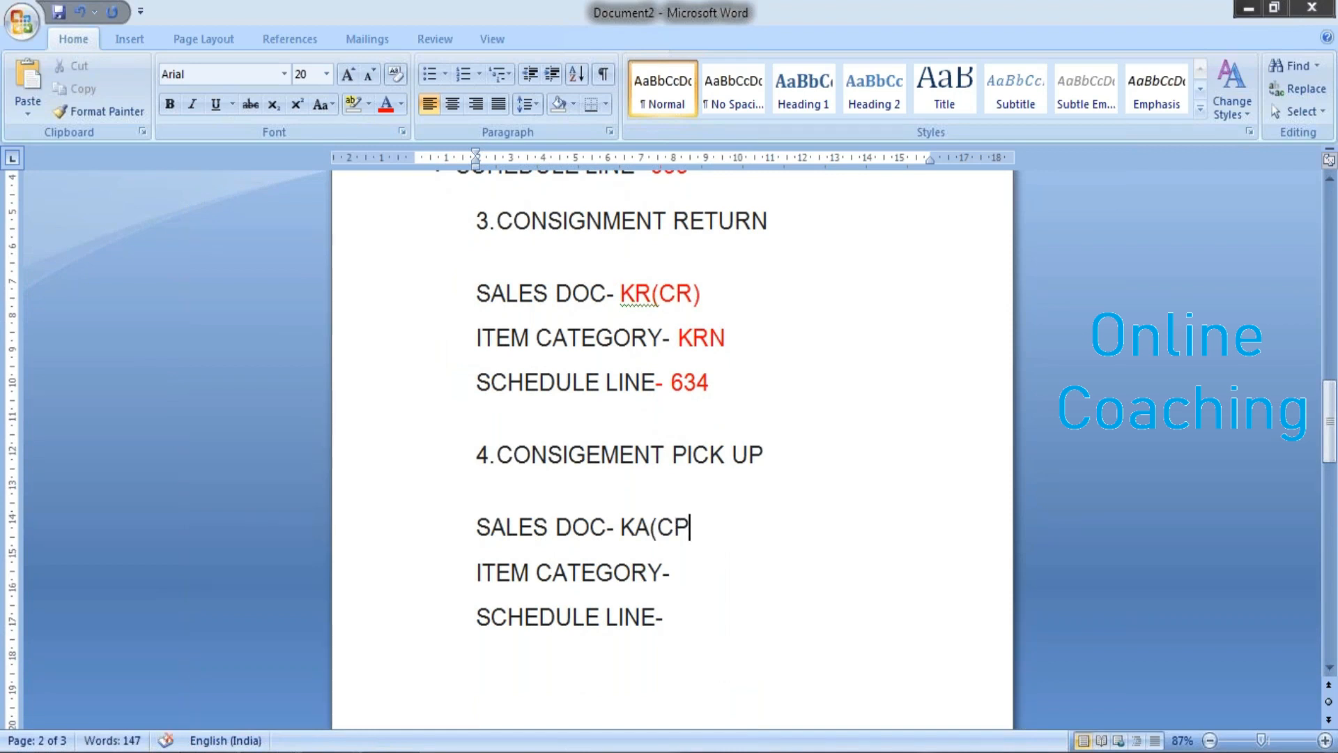
text())
click(676, 559)
text(KAN)
click(678, 621)
text(632)
- Colour the sales document, item category and schedule line values under Consignment Pick Up red
drag(621, 527, 688, 527)
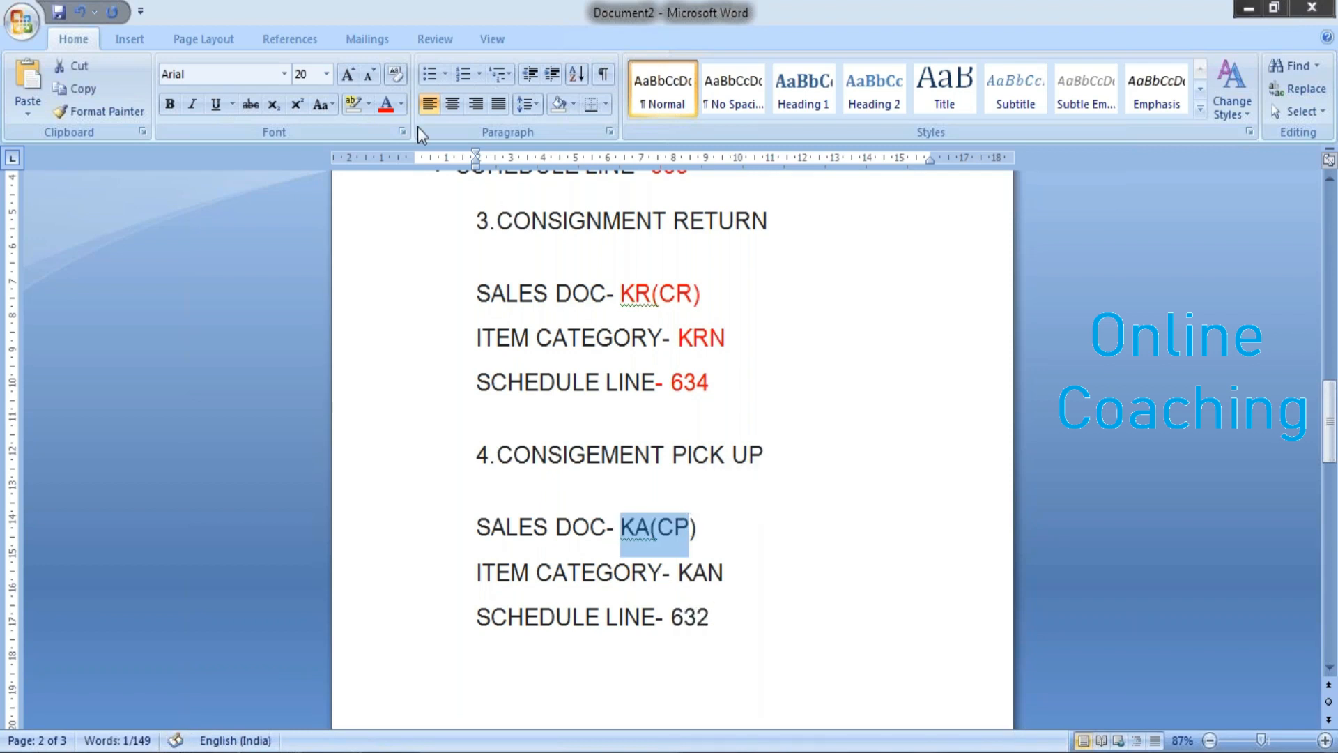
click(386, 105)
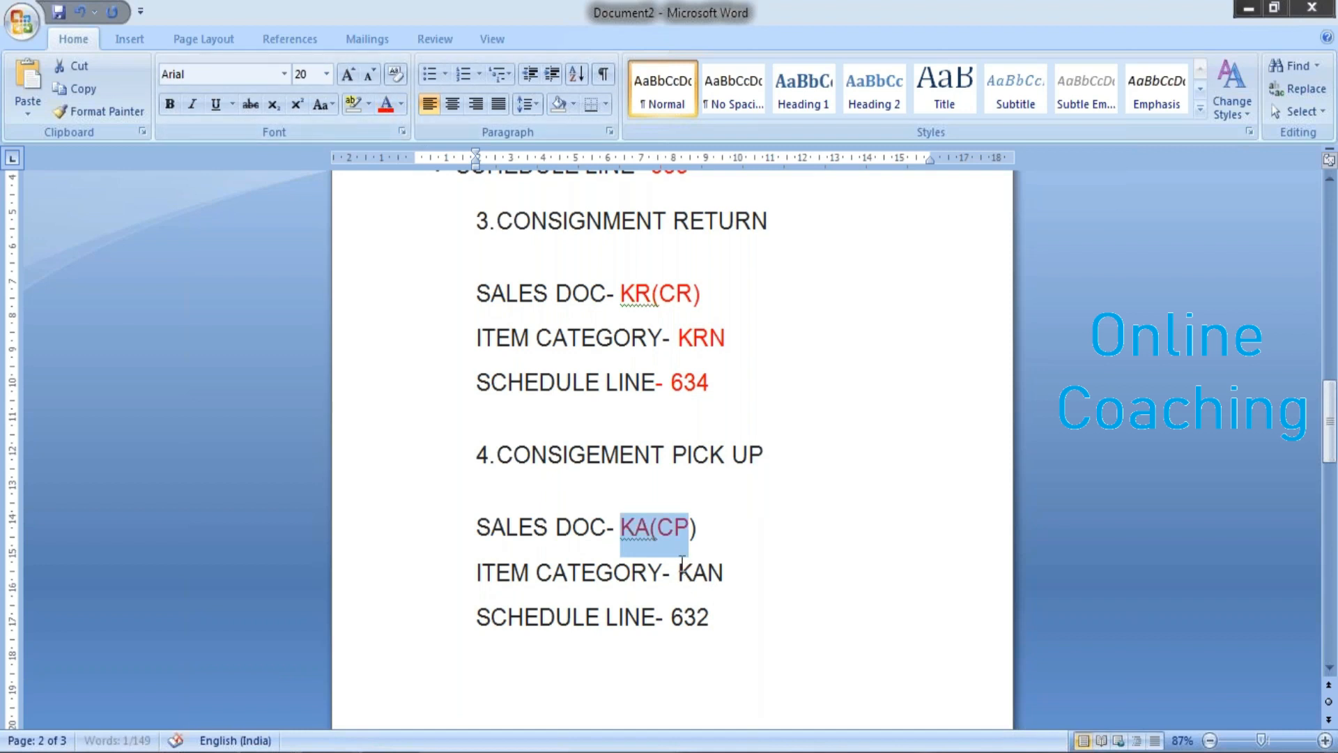
drag(679, 572, 735, 572)
click(385, 104)
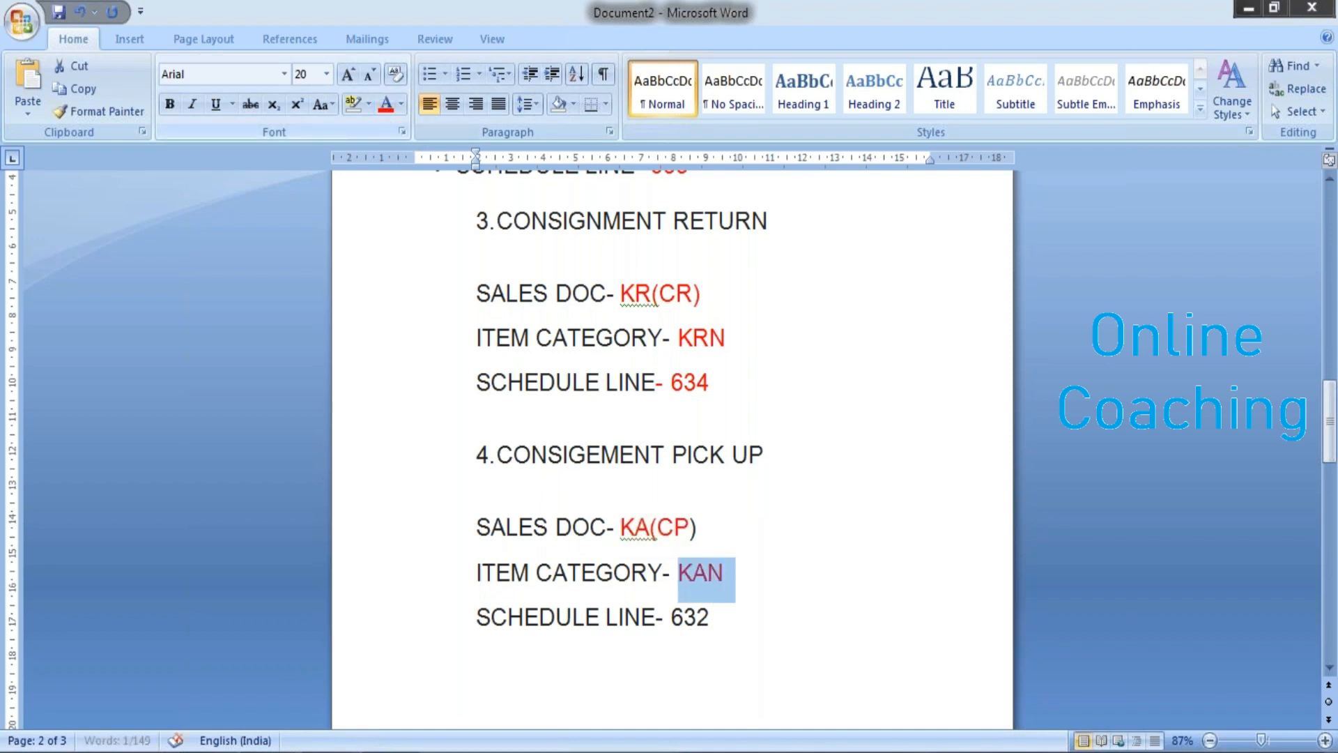
drag(673, 616, 723, 616)
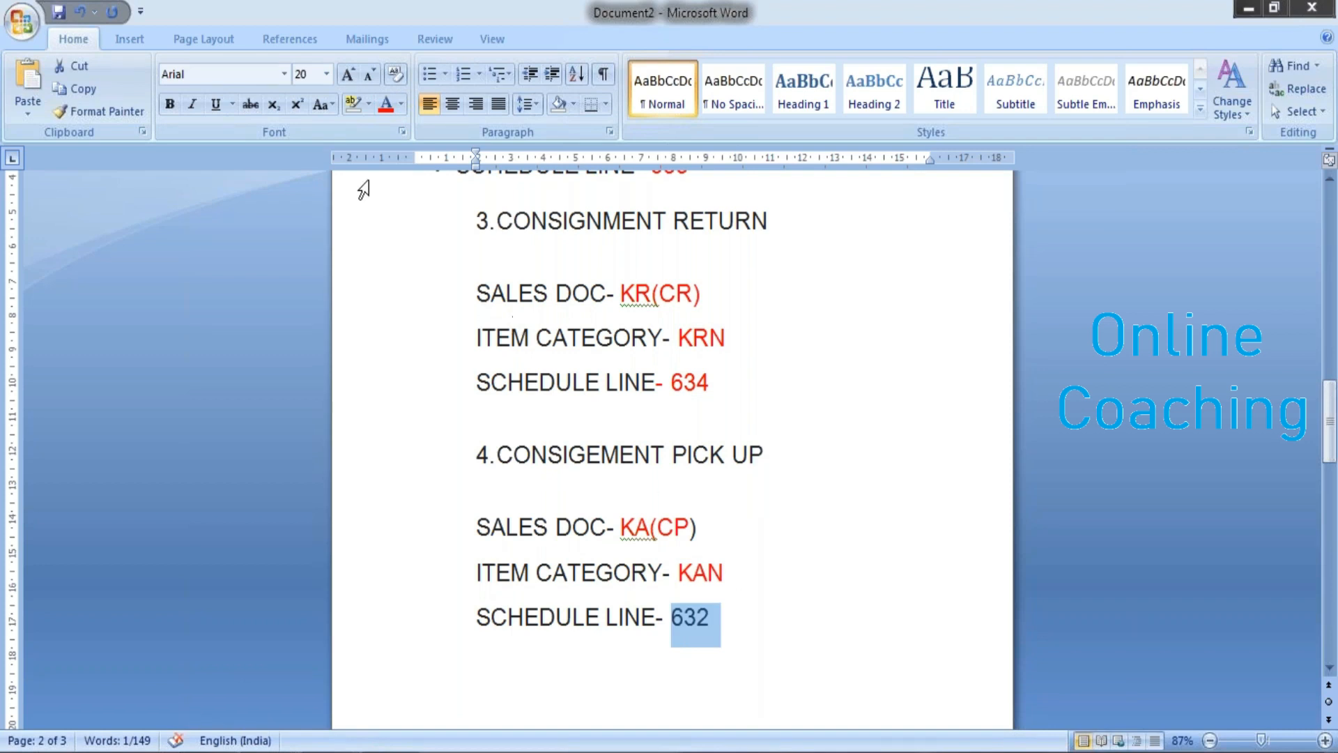
click(385, 105)
- Switch to SAP, dismiss the broken-connection error without viewing its details and bring up the logon screen
drag(1330, 419, 1331, 305)
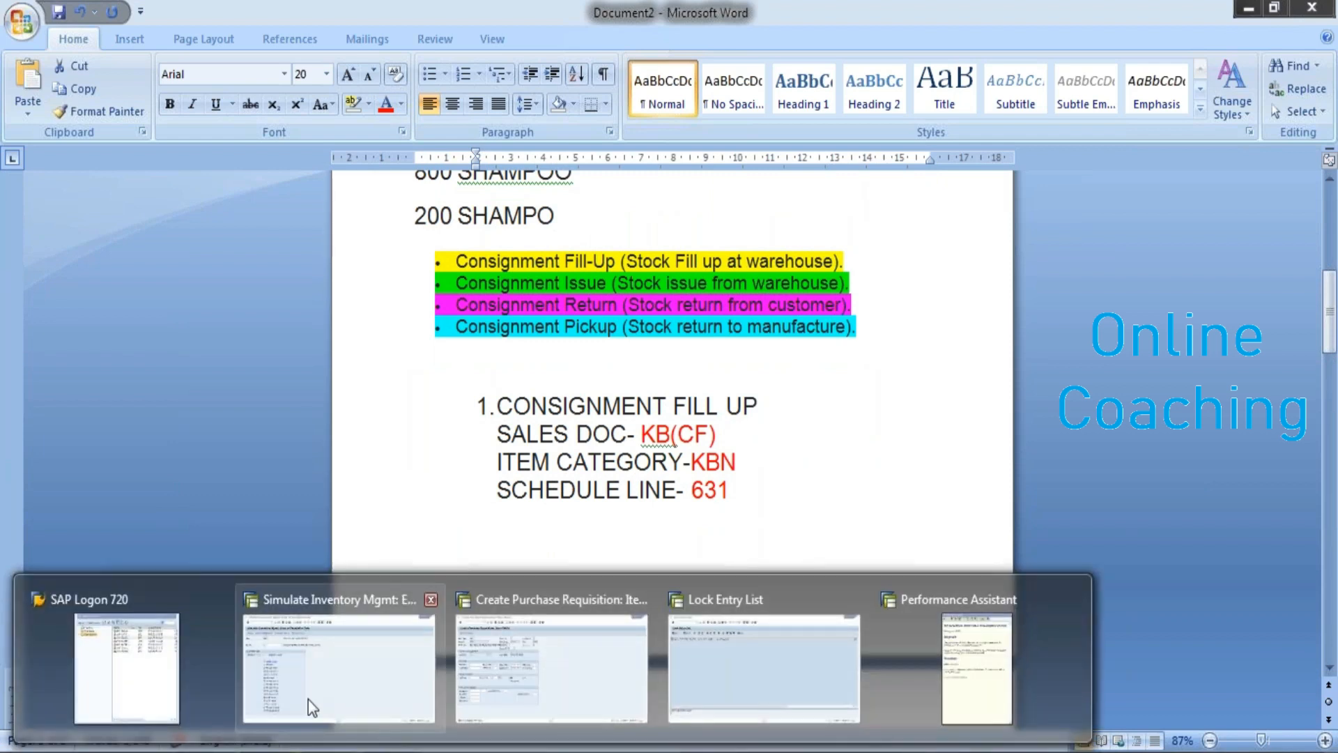
click(308, 699)
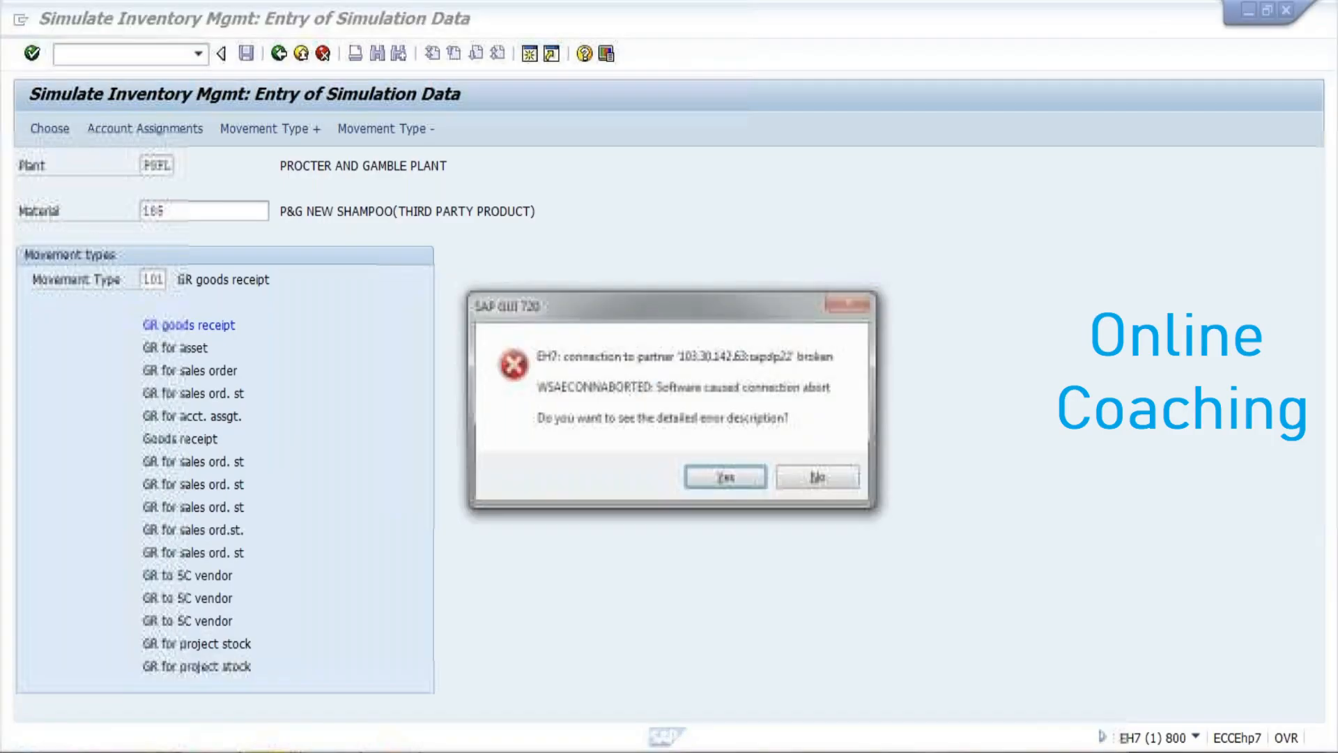
click(850, 486)
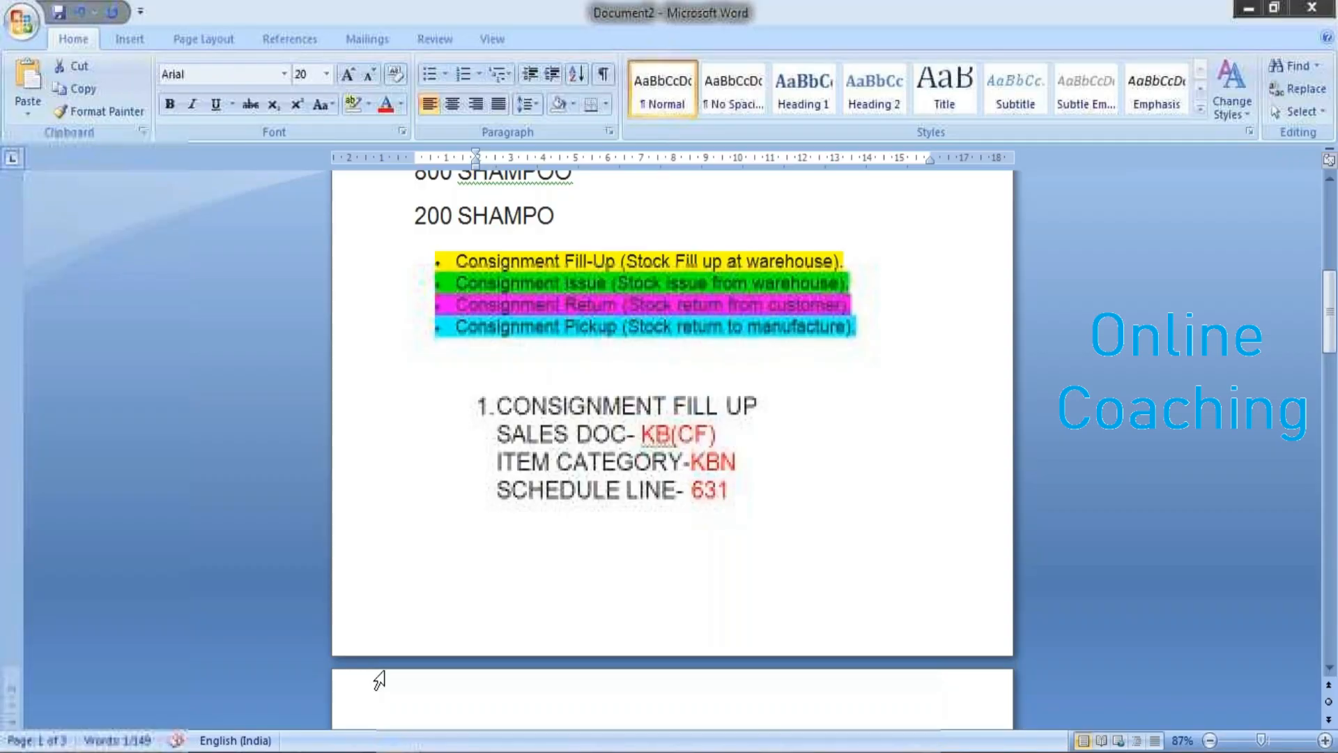
click(633, 61)
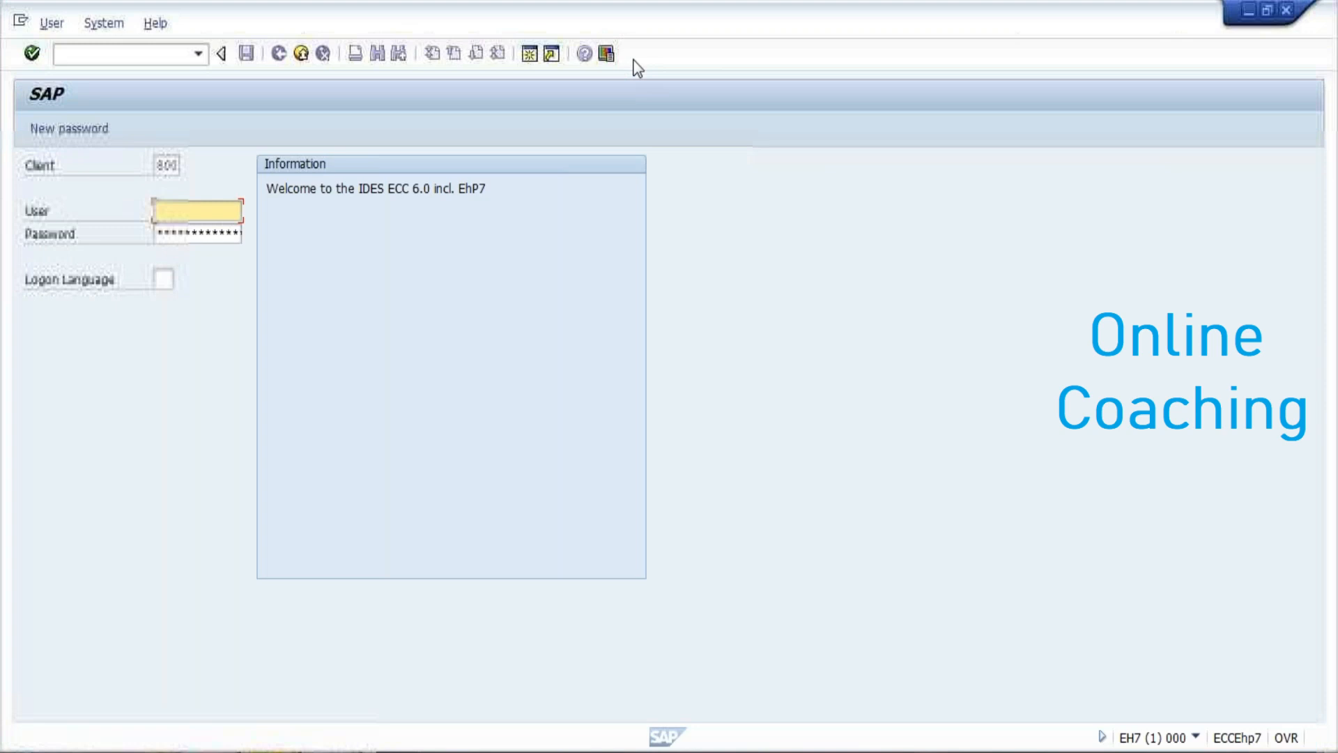
- Log on to client 800 with the user name and password, continuing with this logon and ending any other logons
text(S)
click(179, 230)
click(171, 233)
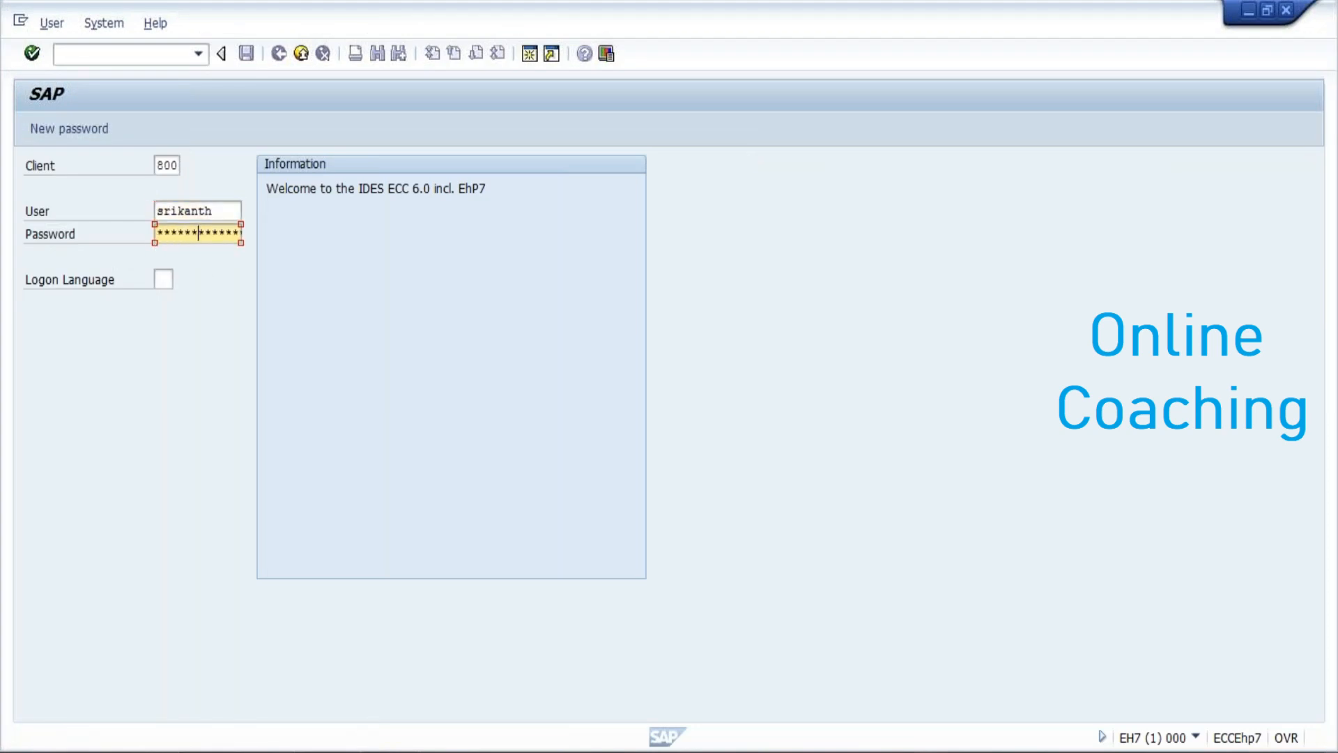
key(Return)
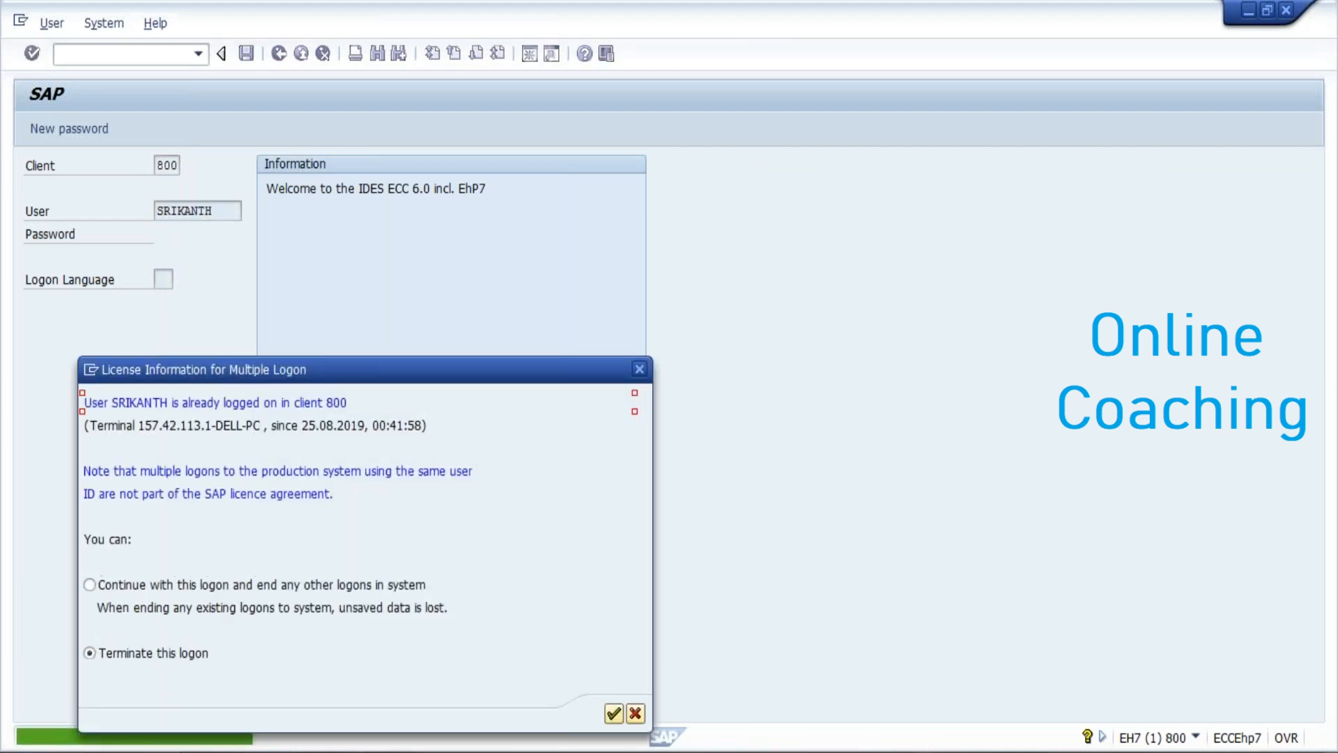
click(91, 585)
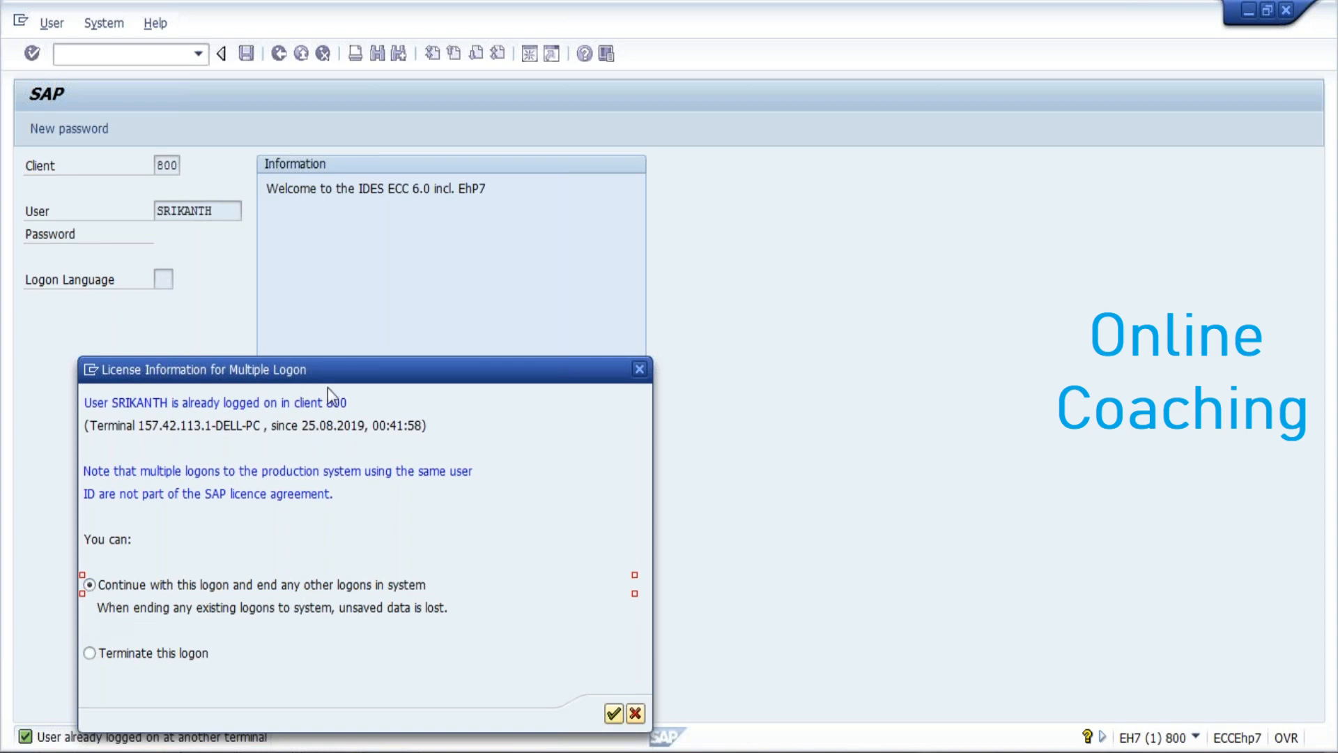
click(613, 714)
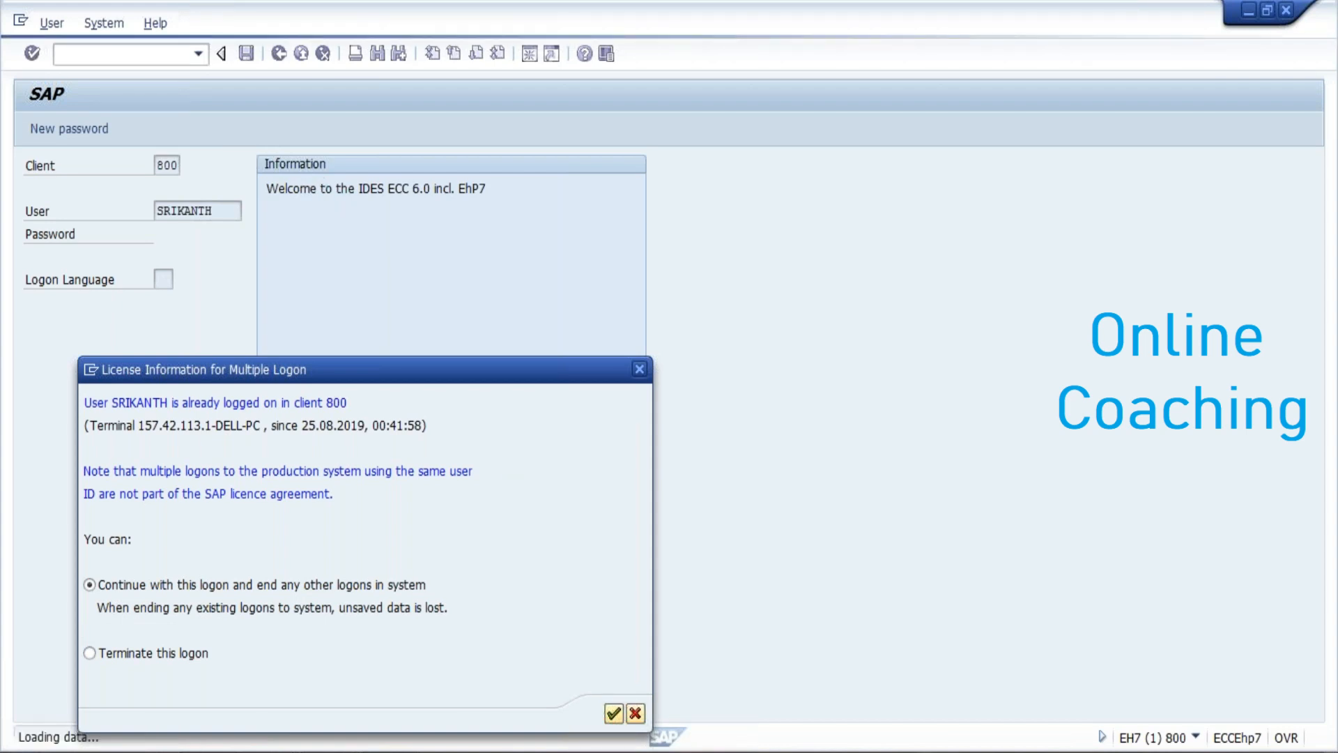
- Start transaction SPRO and display the SAP Customizing Implementation Guide
text(SPRO)
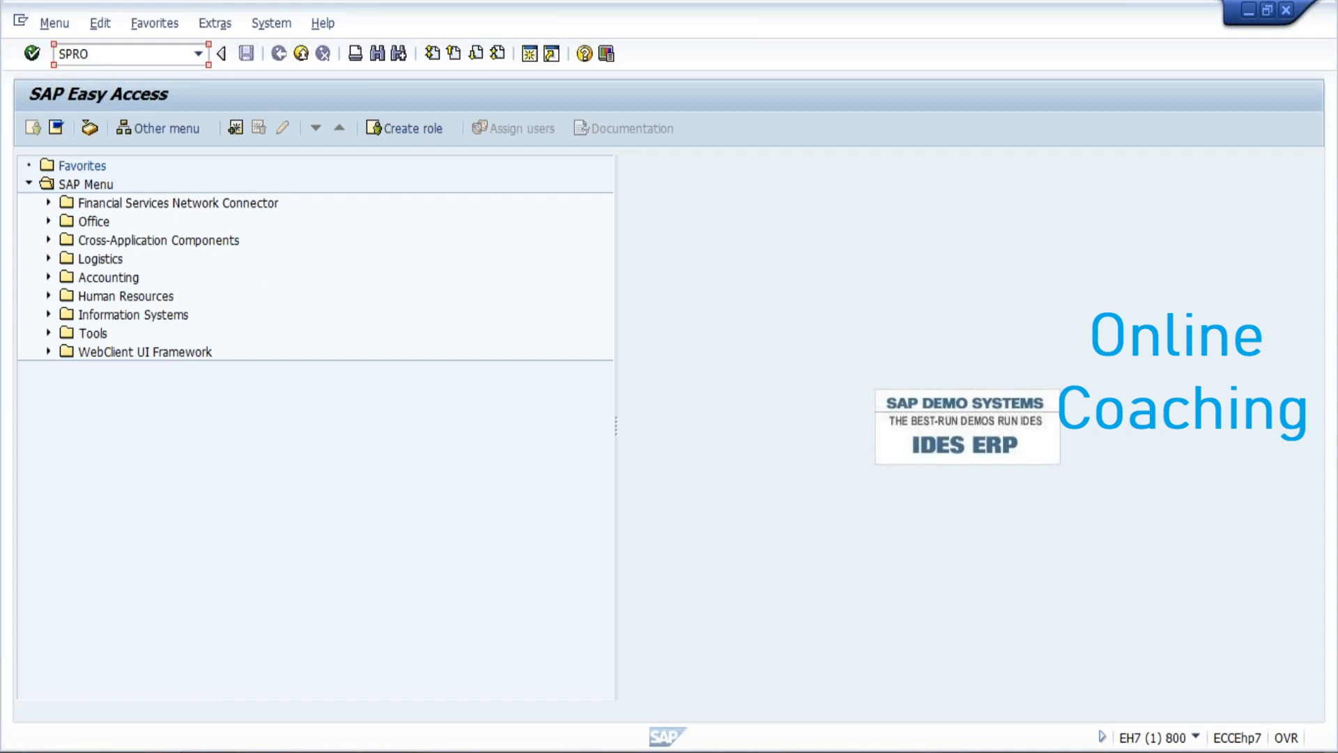
key(Return)
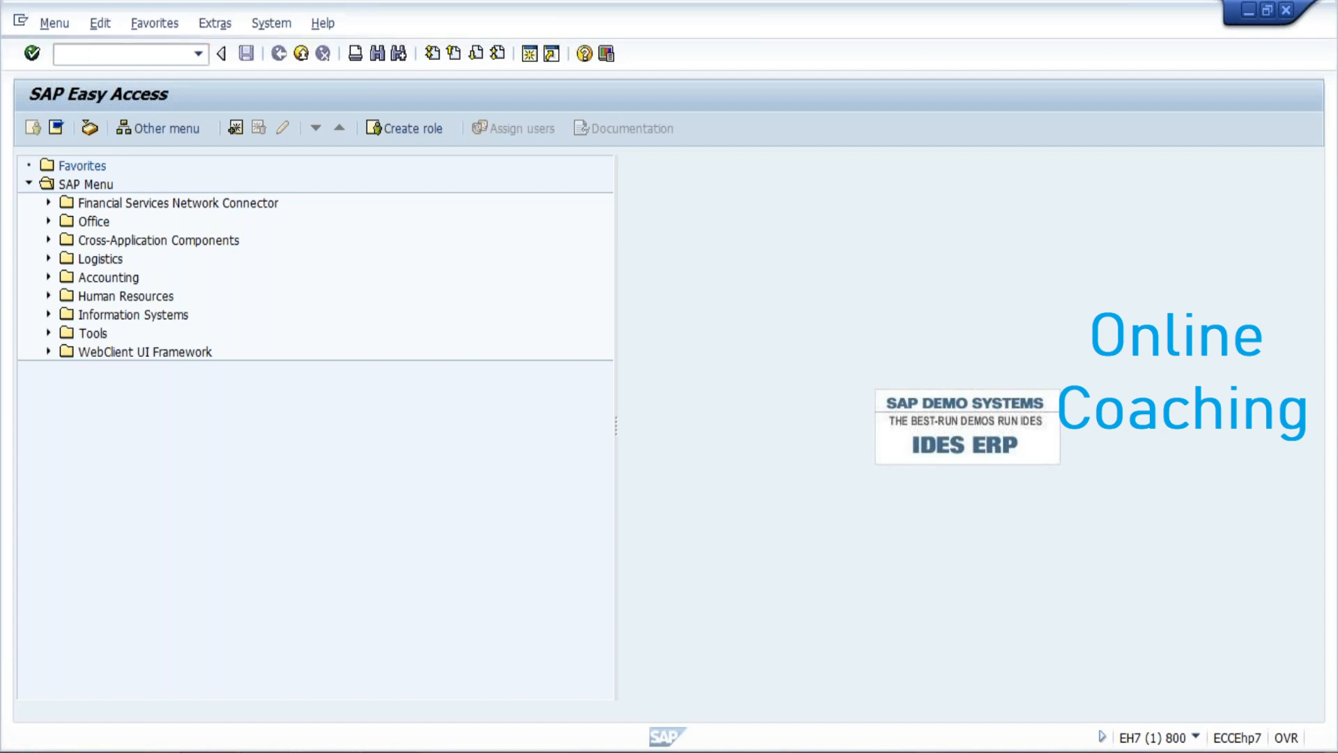
click(135, 136)
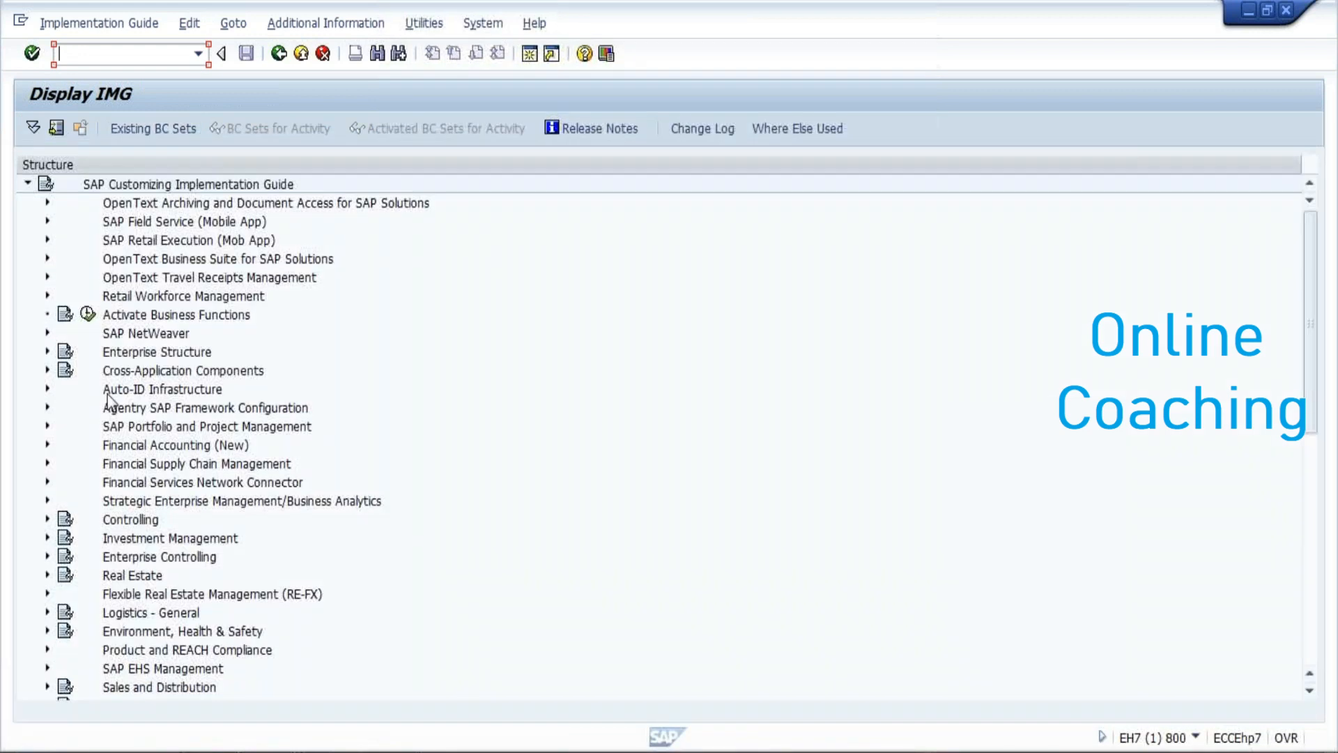
- Expand Sales and Distribution, Sales, Sales Documents, Sales Document Header and execute Define Sales Document Types
click(48, 686)
click(67, 370)
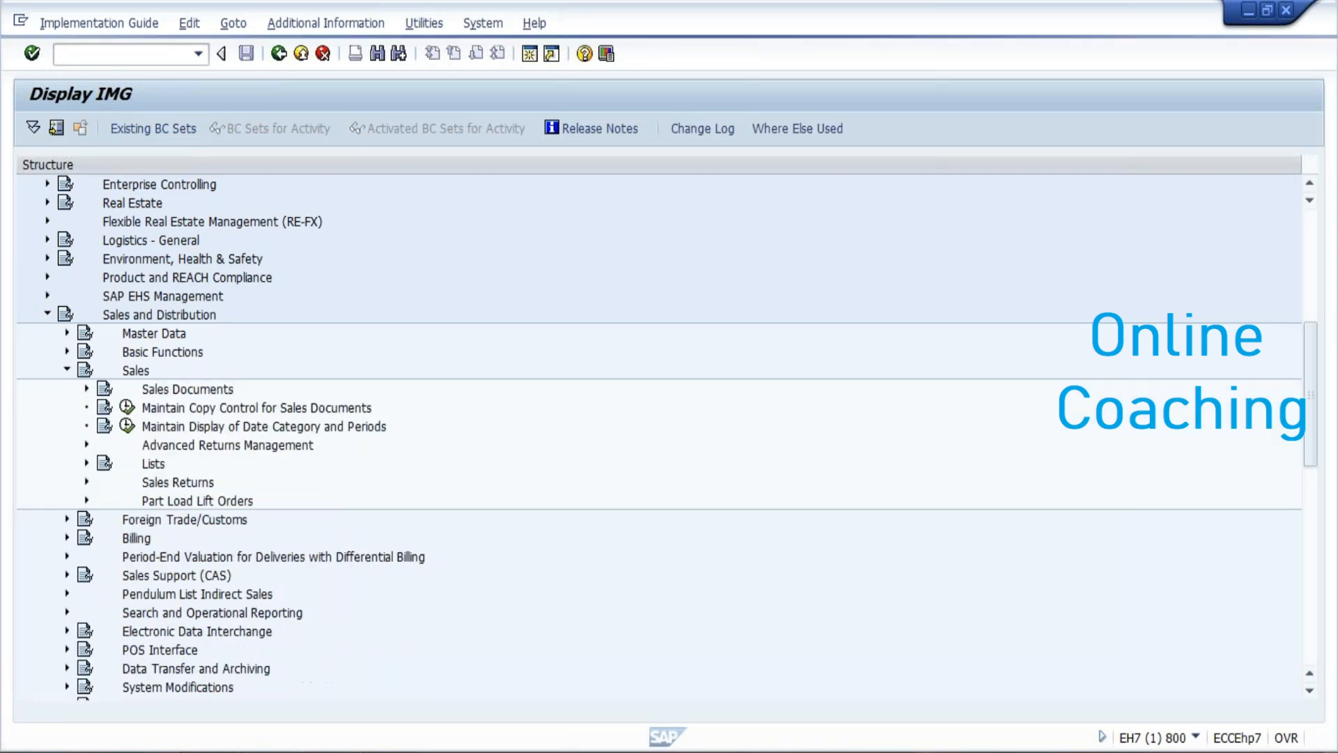
click(87, 390)
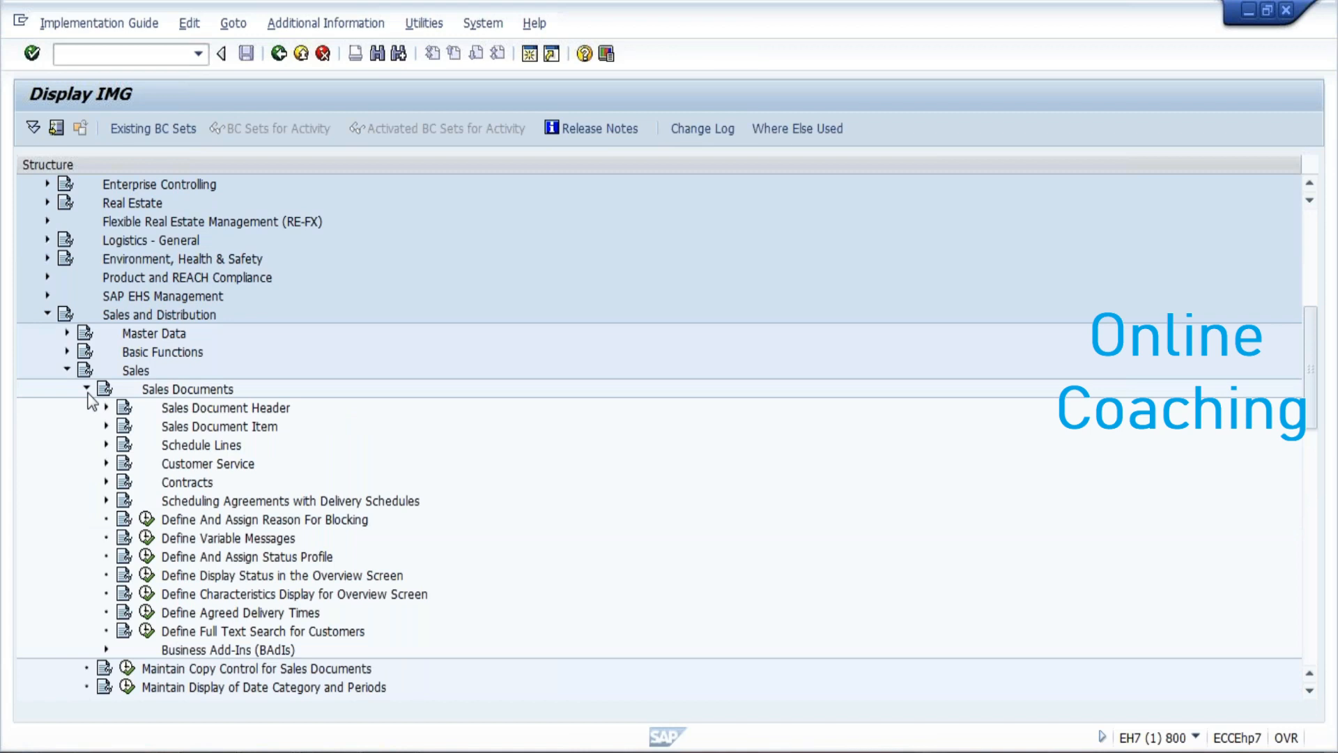
click(191, 403)
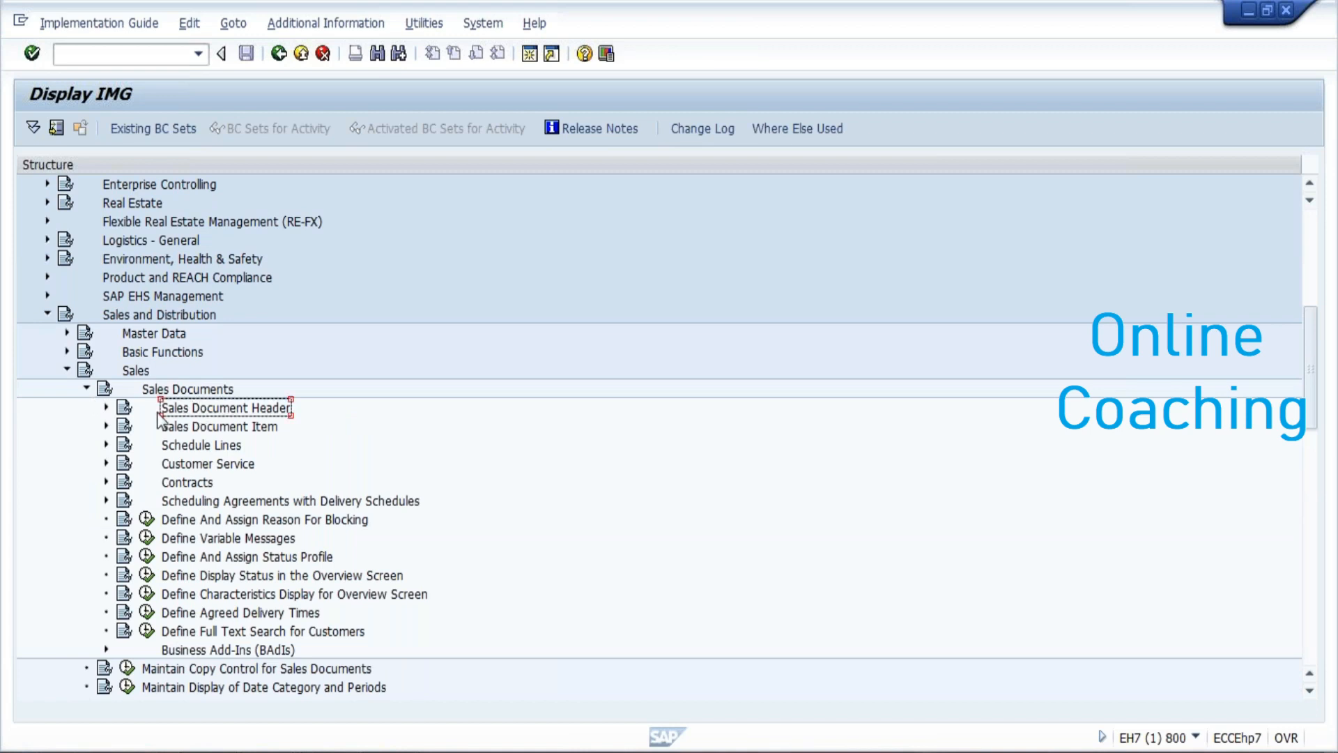
click(107, 408)
click(188, 430)
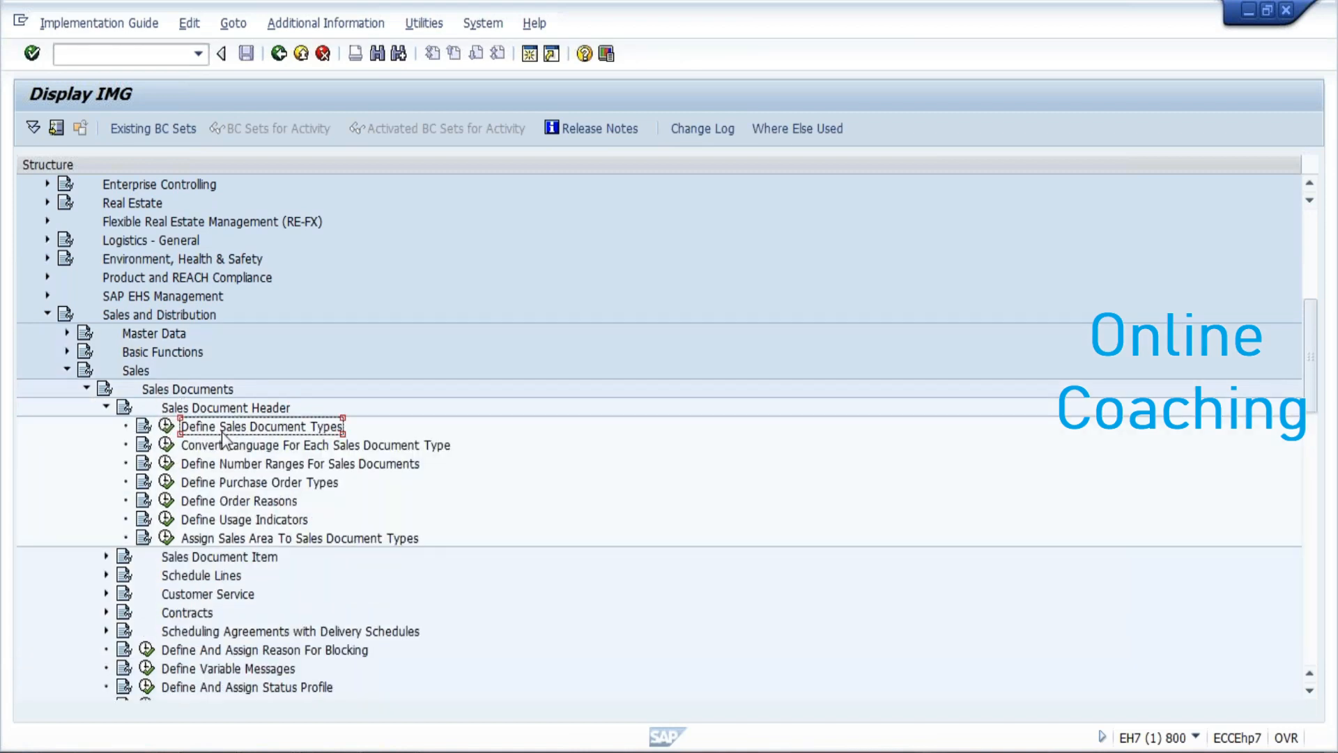
click(166, 426)
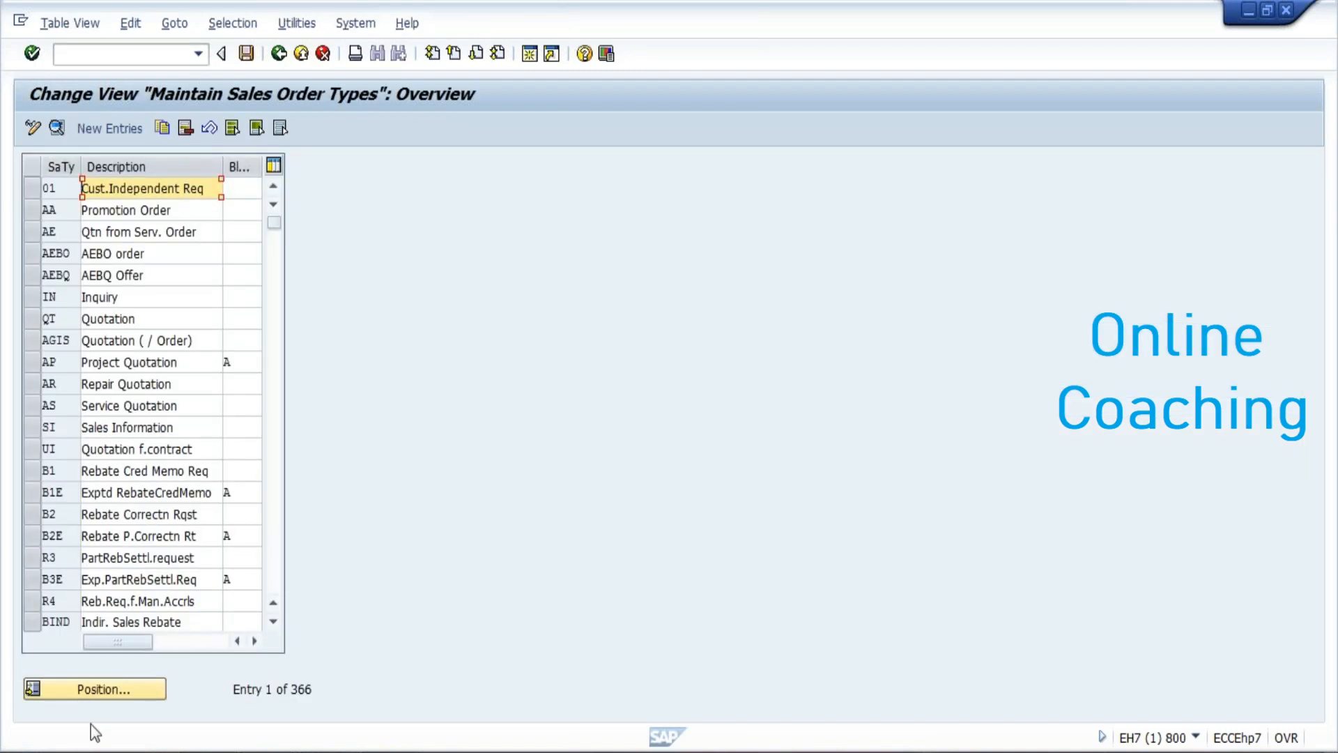
- Position the sales order types list at CF and select the Consignment Fill-up row
click(103, 690)
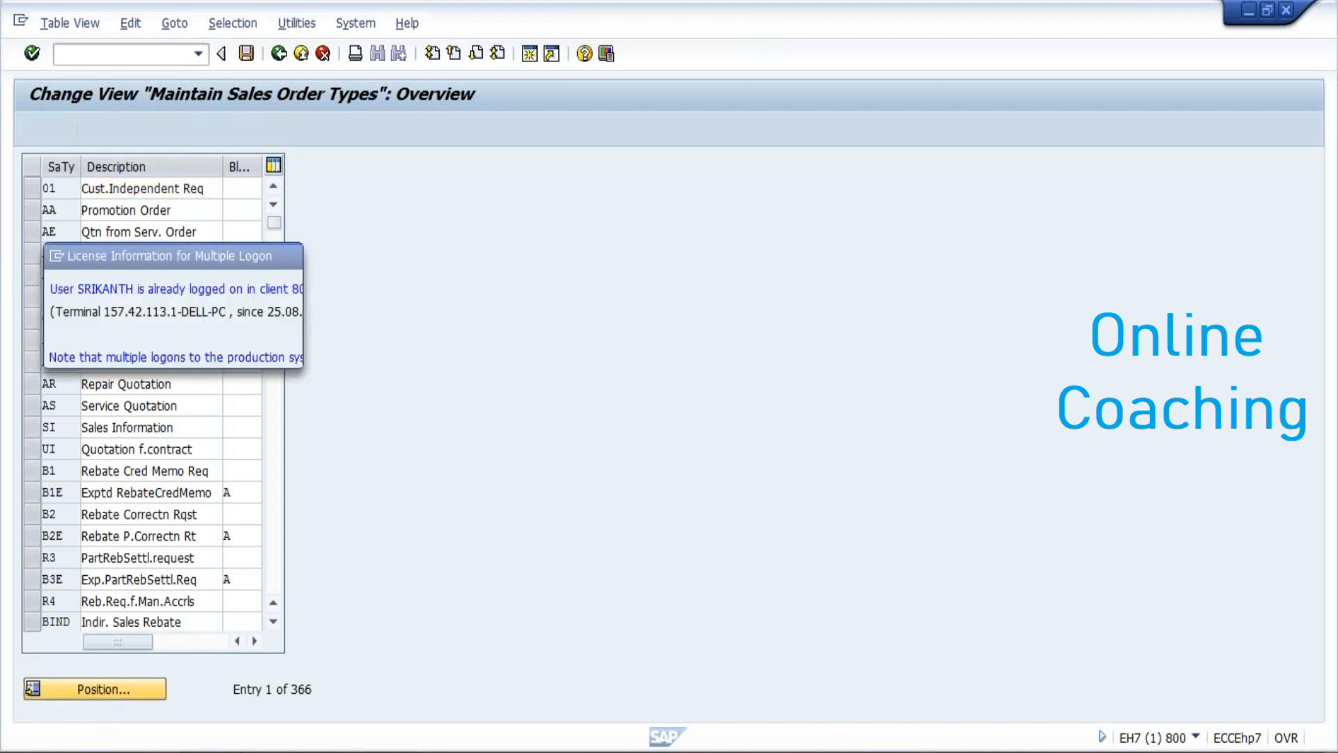
text(CF)
key(Return)
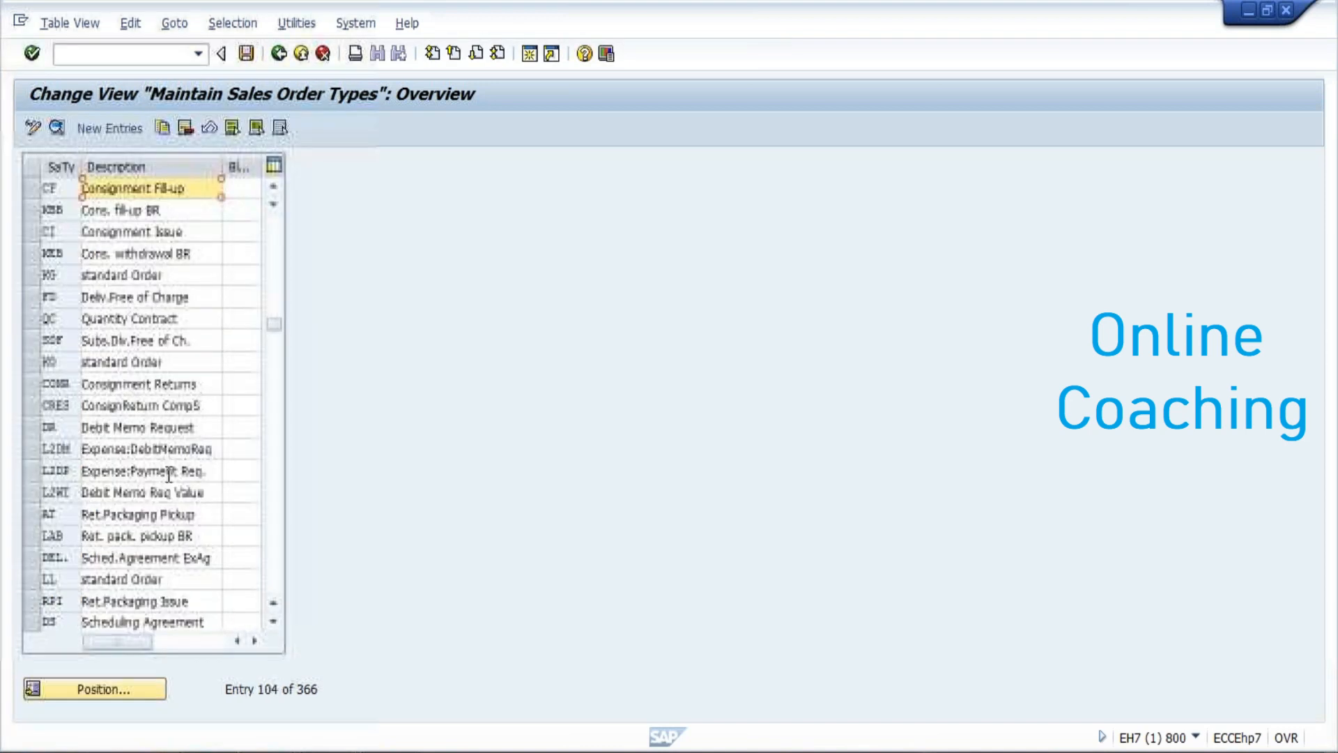
click(28, 190)
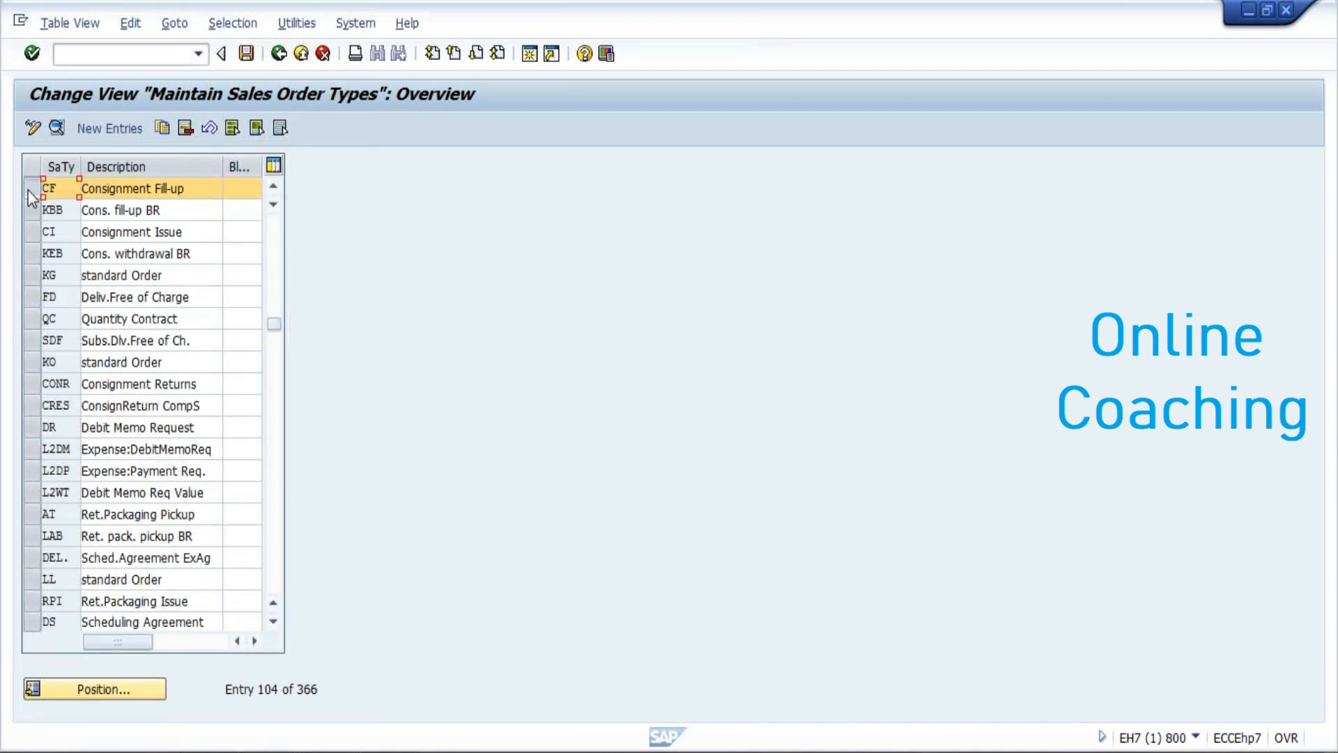
- Position the sales order types list at the standard order type OR
click(73, 688)
text(OR)
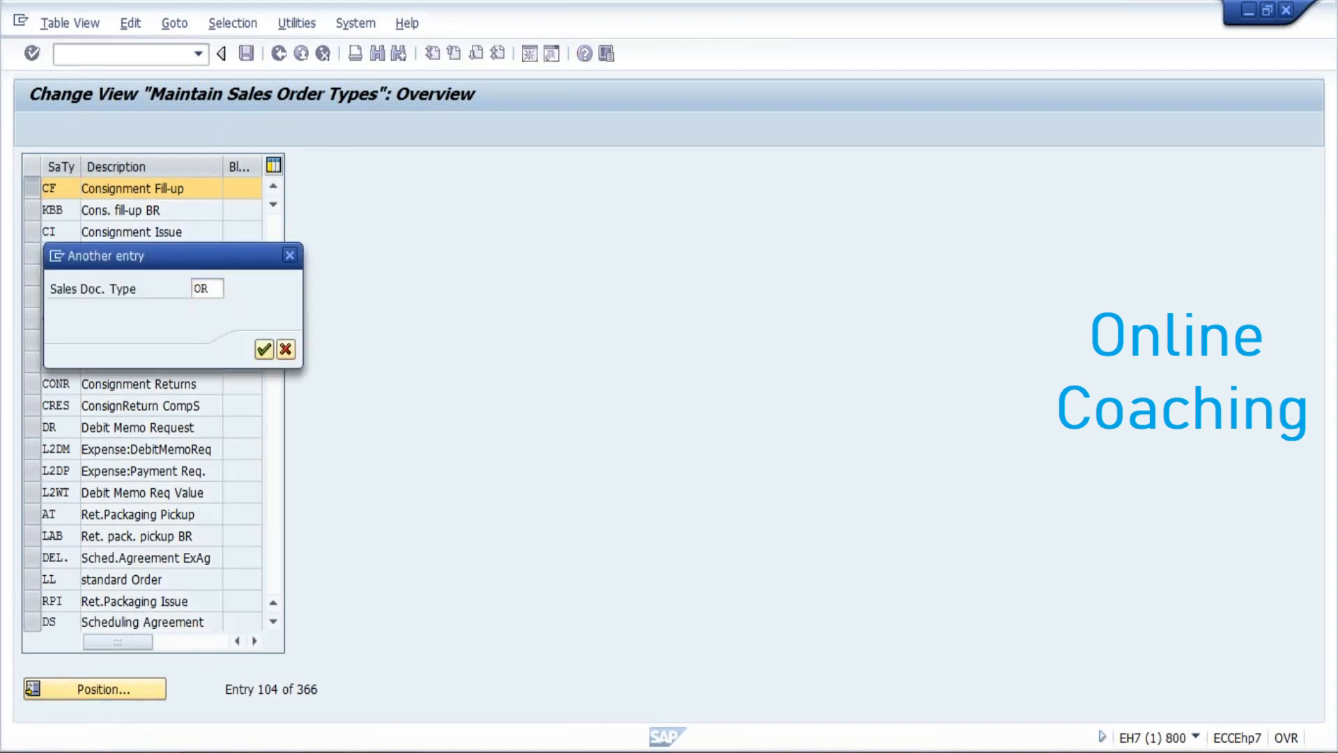
key(Return)
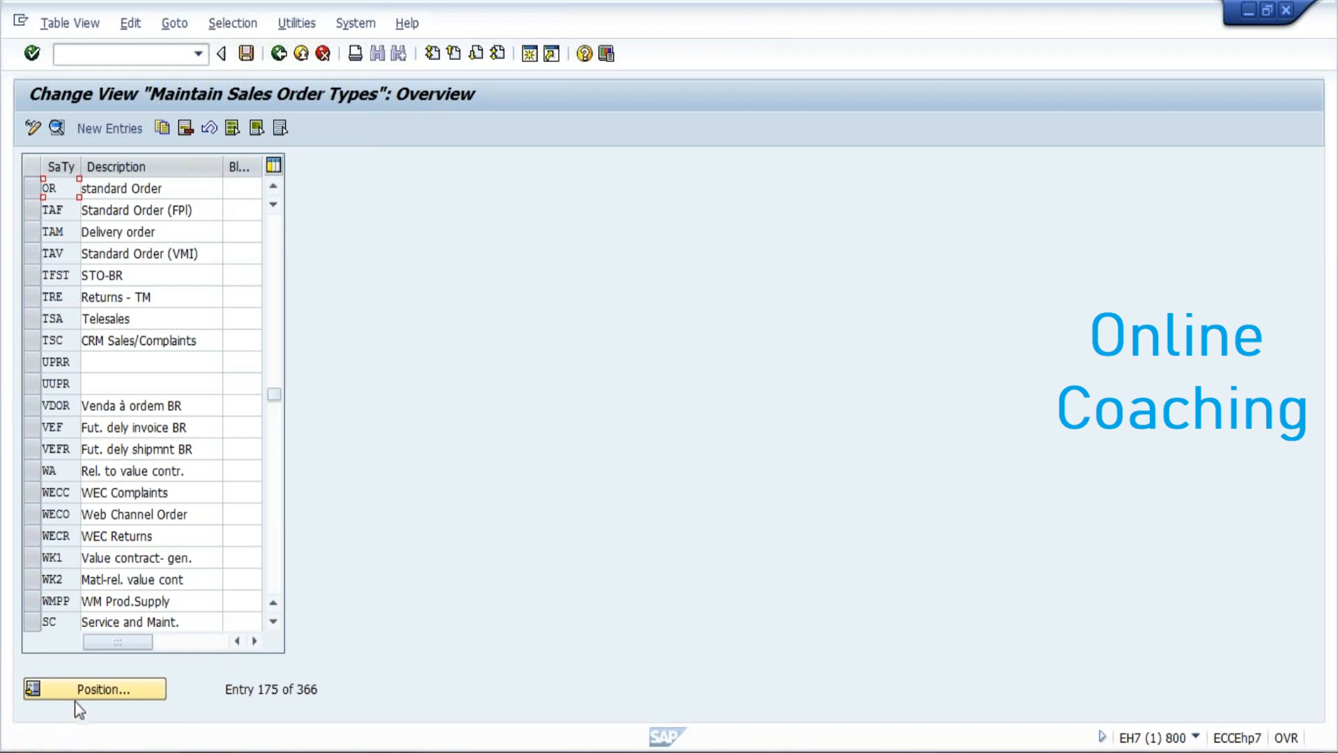
- Return the list to sales document type CF and open the Consignment Fill-up details
click(89, 687)
text(cf)
key(Return)
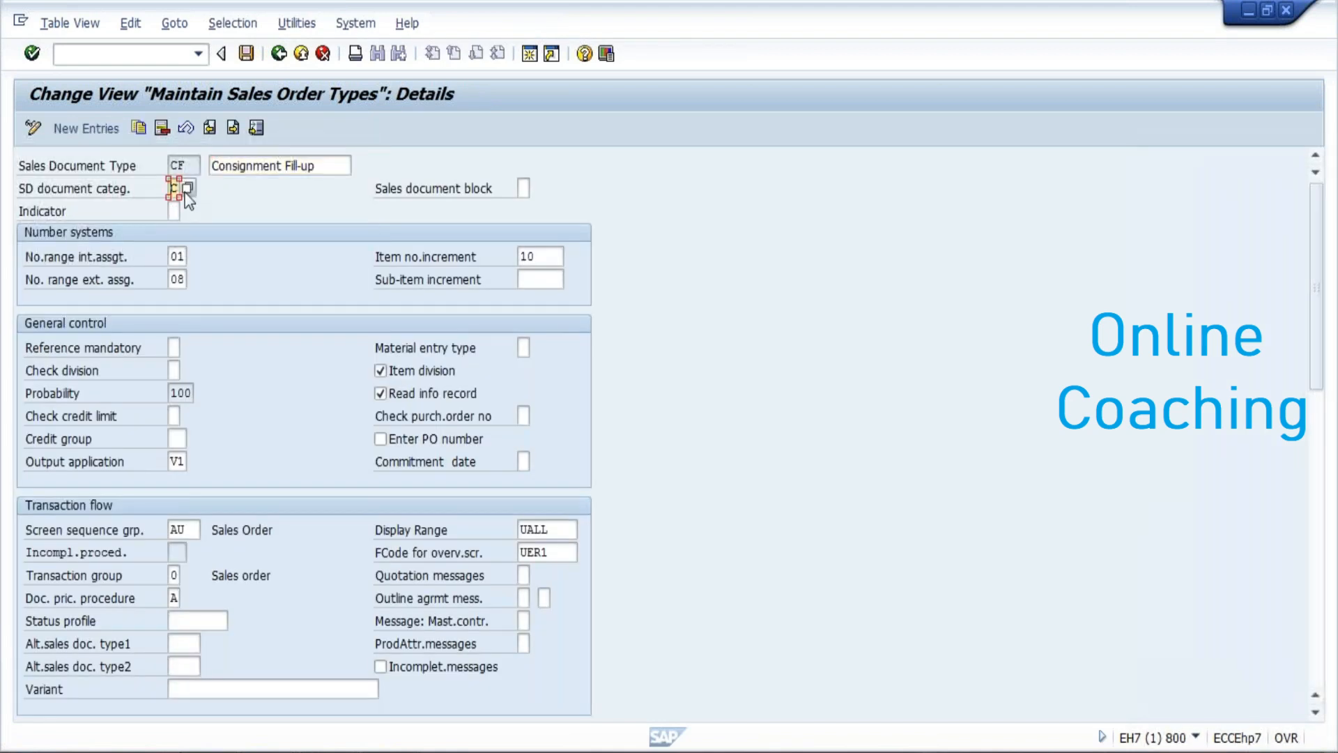
- Review the possible SD document categories and the shipping and billing settings of the Consignment Fill-up order type, and return to the list
key(F4)
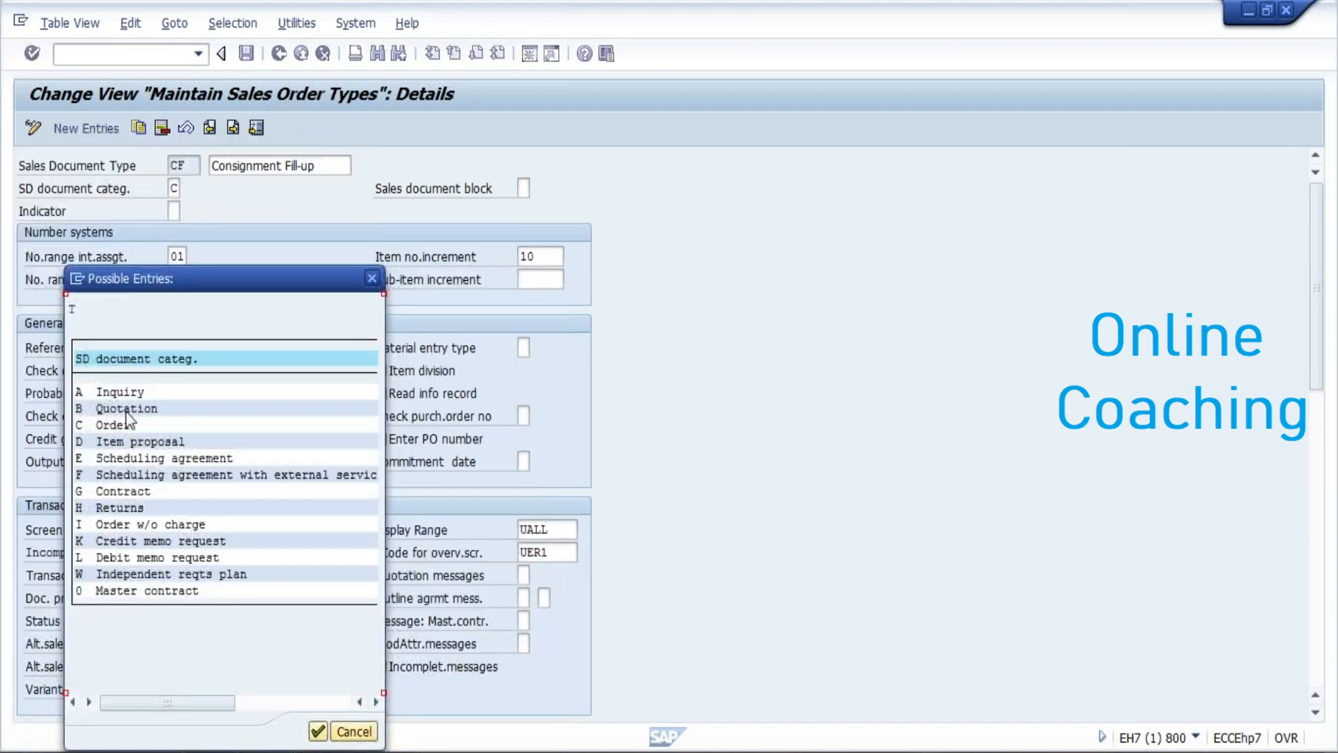
click(372, 277)
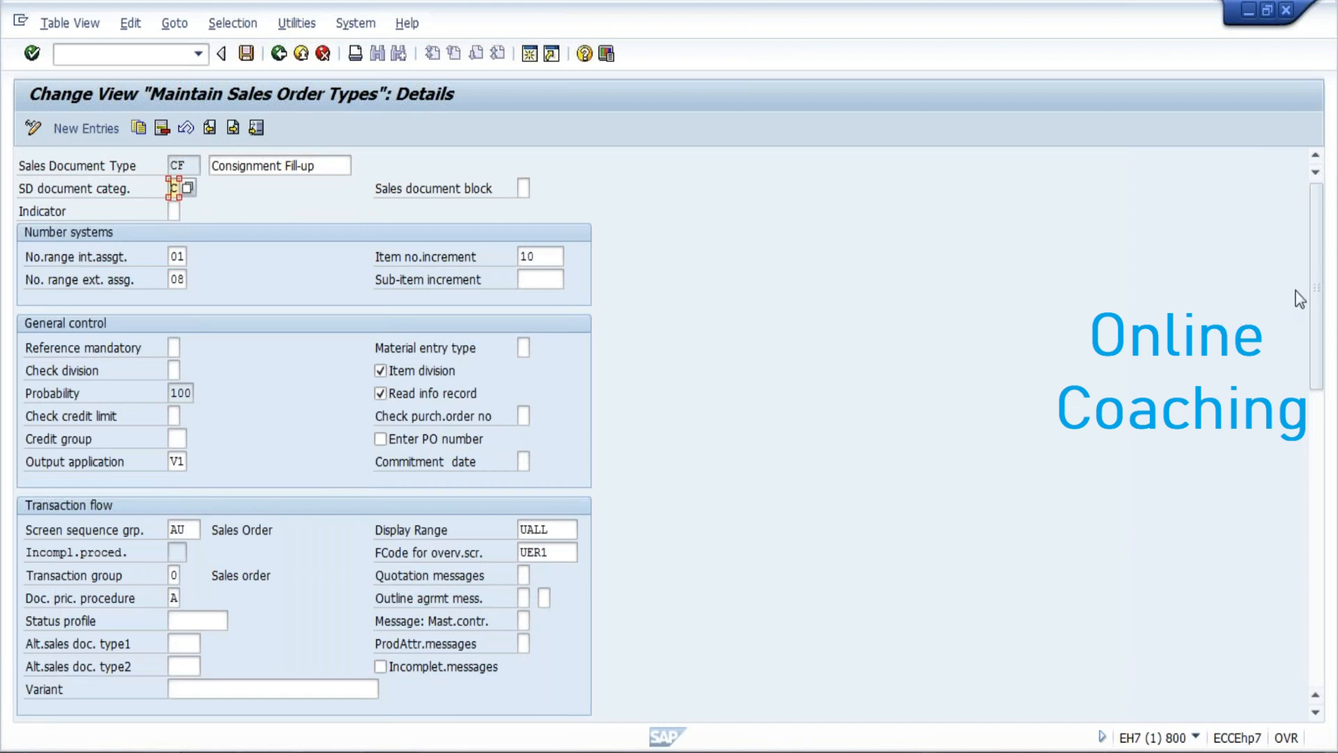
mouse_move(1312, 299)
mouse_down()
mouse_move(1314, 341)
mouse_move(1319, 273)
mouse_up()
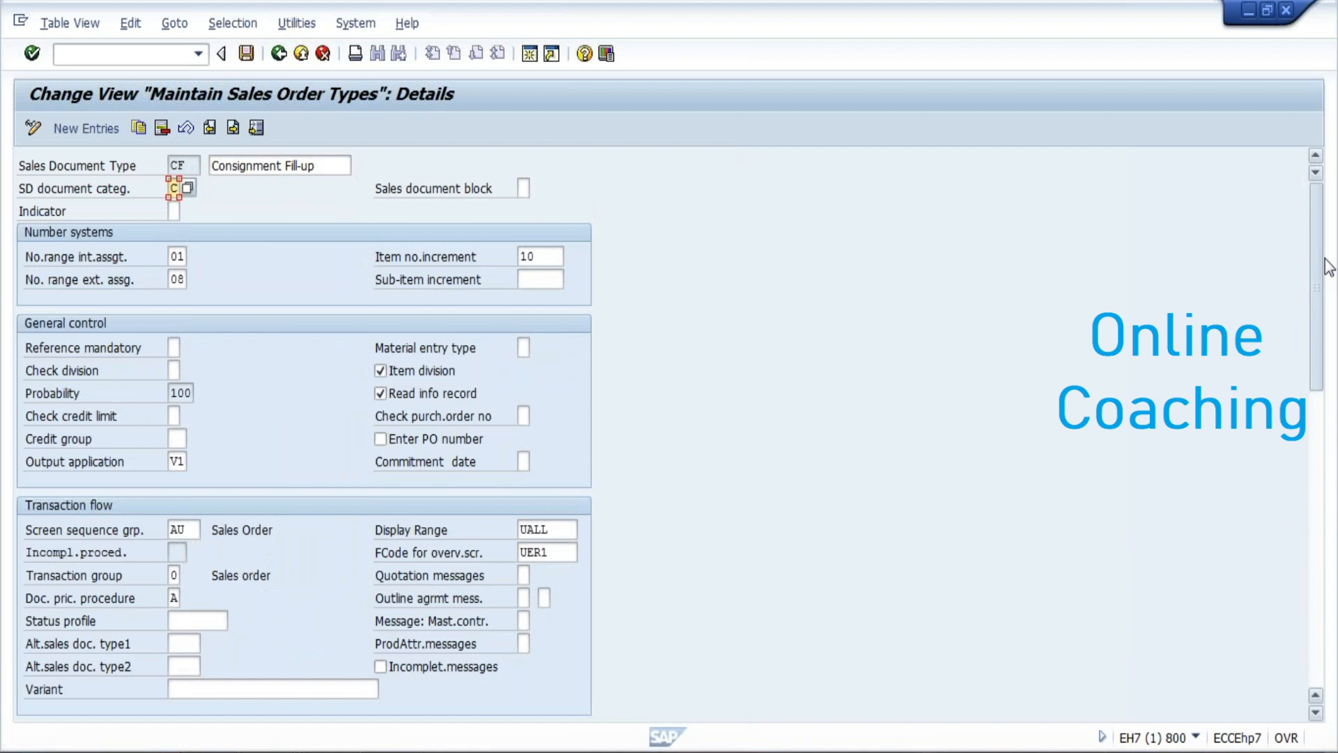
drag(1320, 249, 1318, 529)
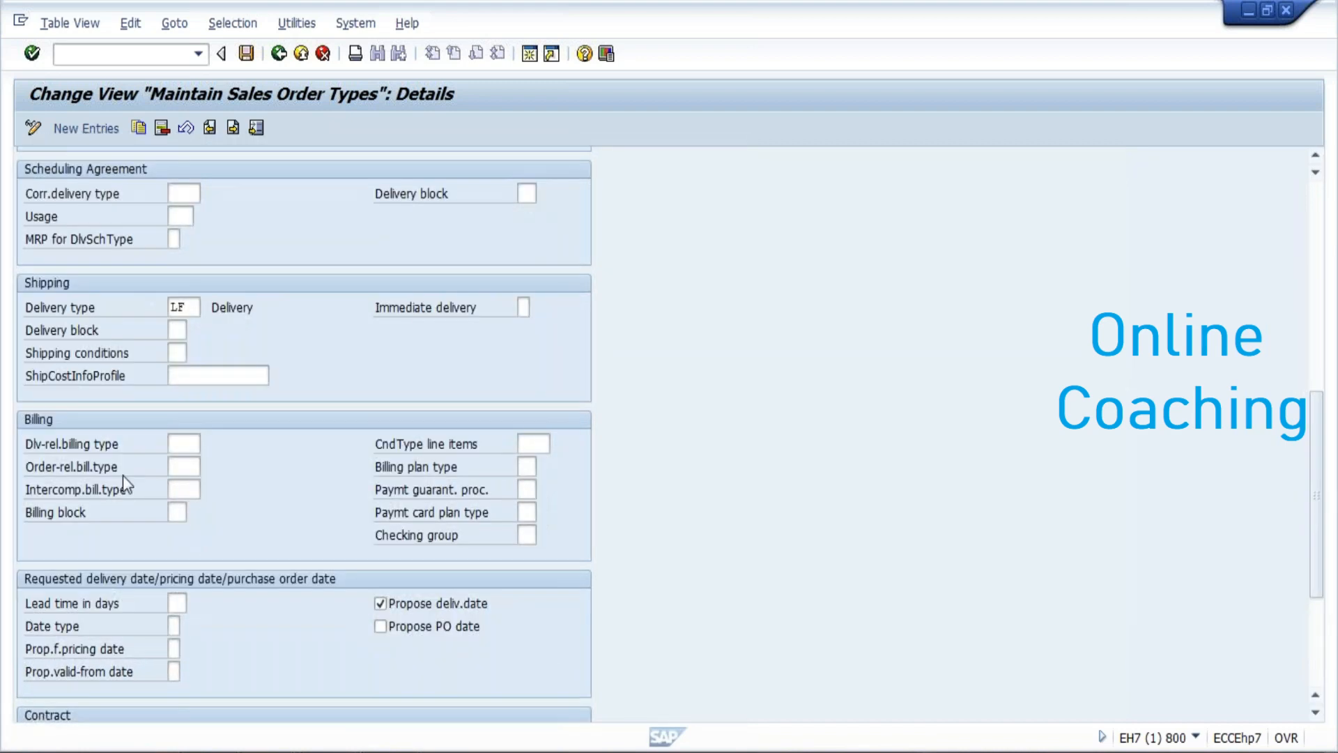
click(181, 437)
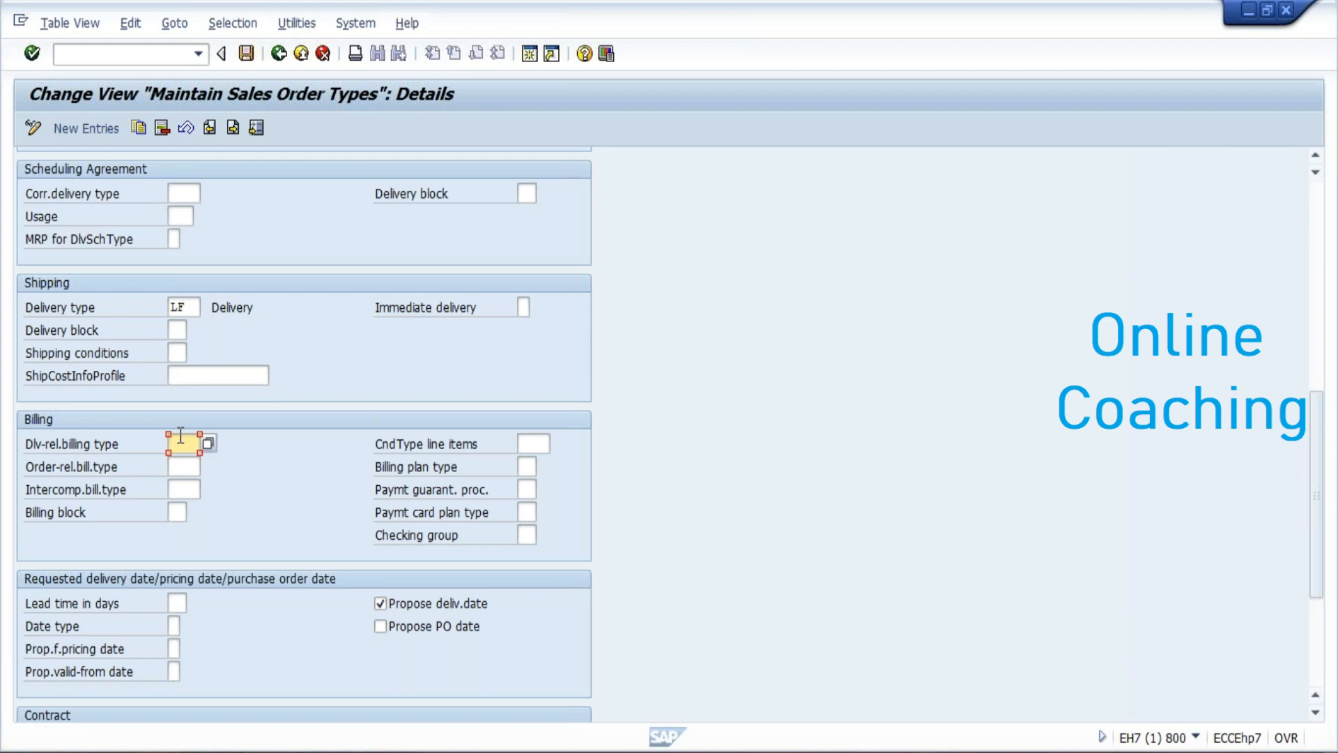
click(277, 60)
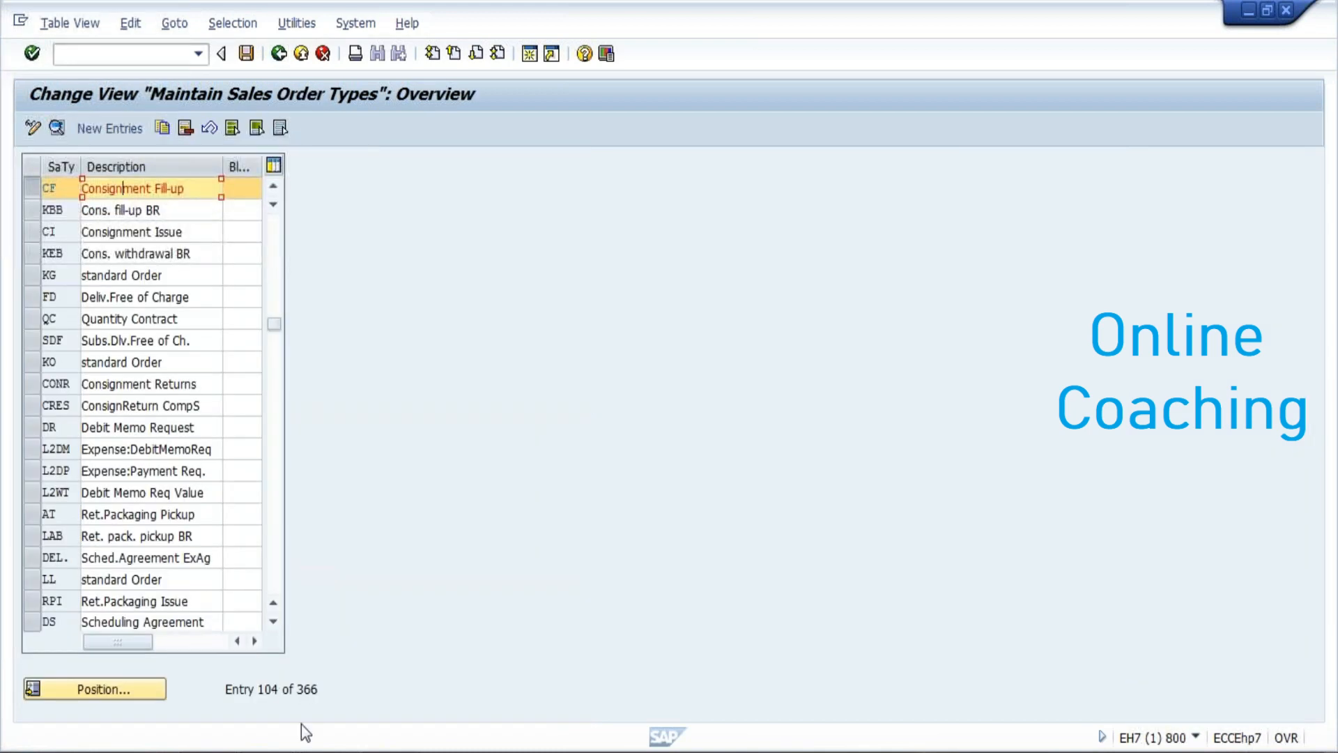
- Switch to Document2 in Word and select the item category KBN under Consignment Fill Up
mouse_move(328, 743)
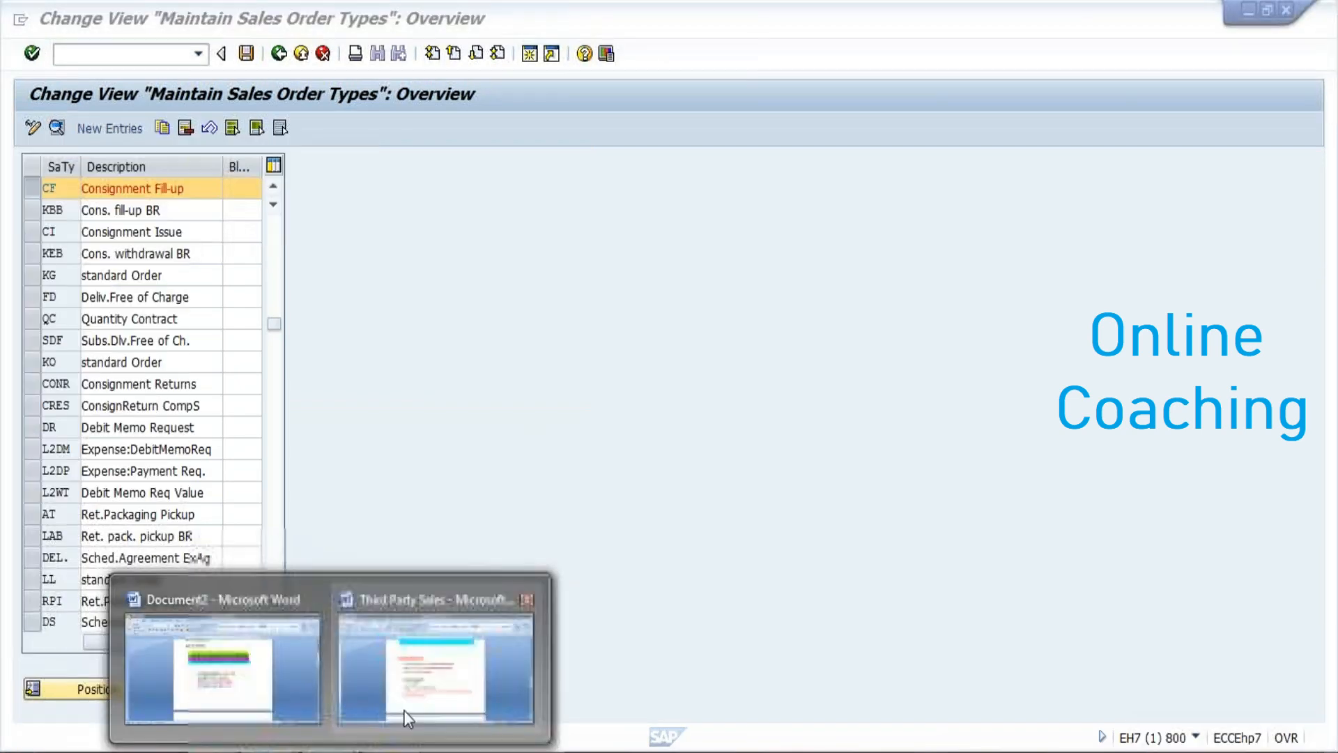
click(404, 705)
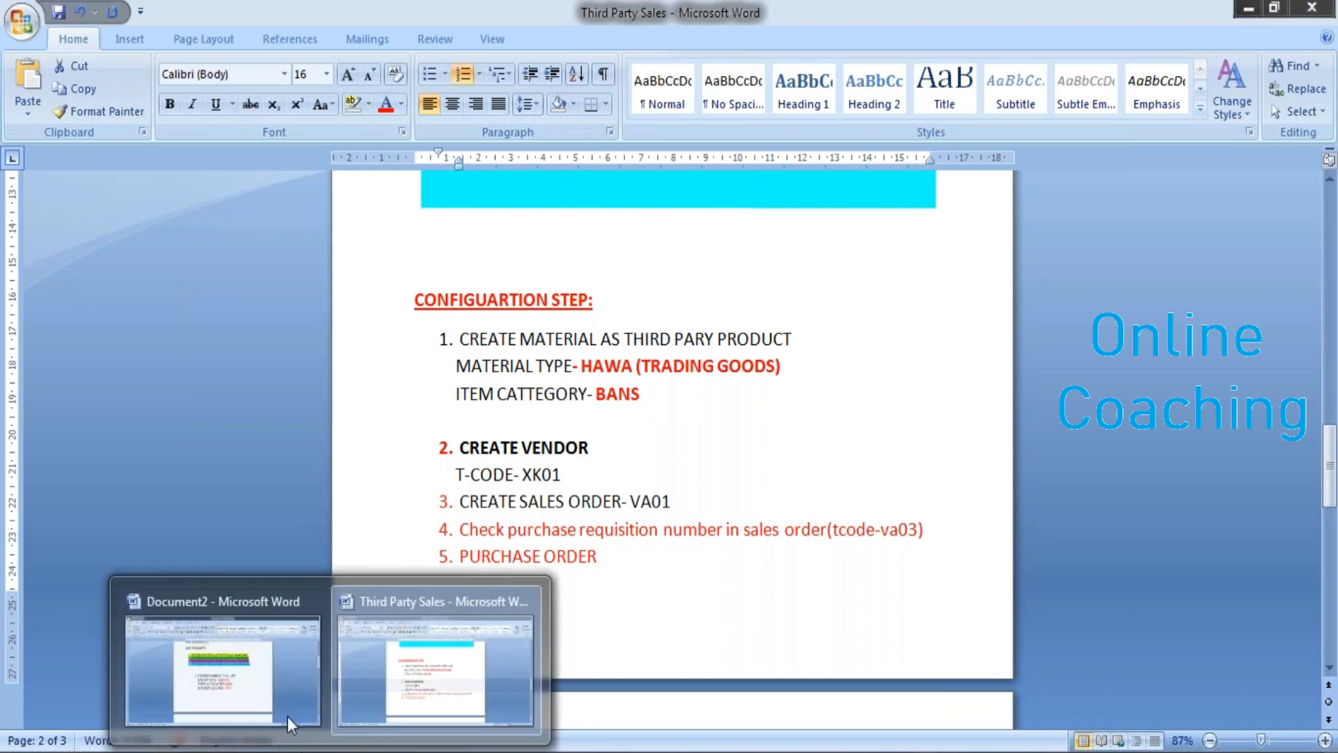
click(273, 704)
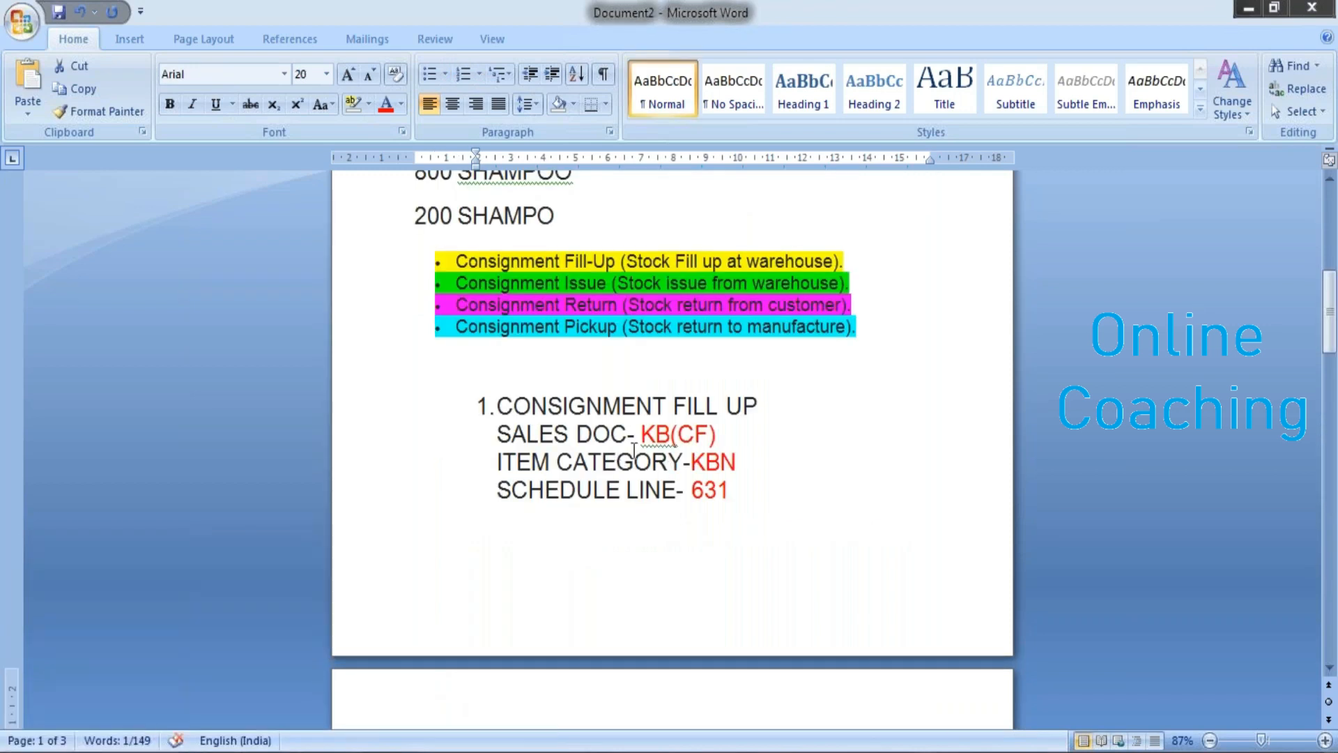
drag(690, 462, 750, 460)
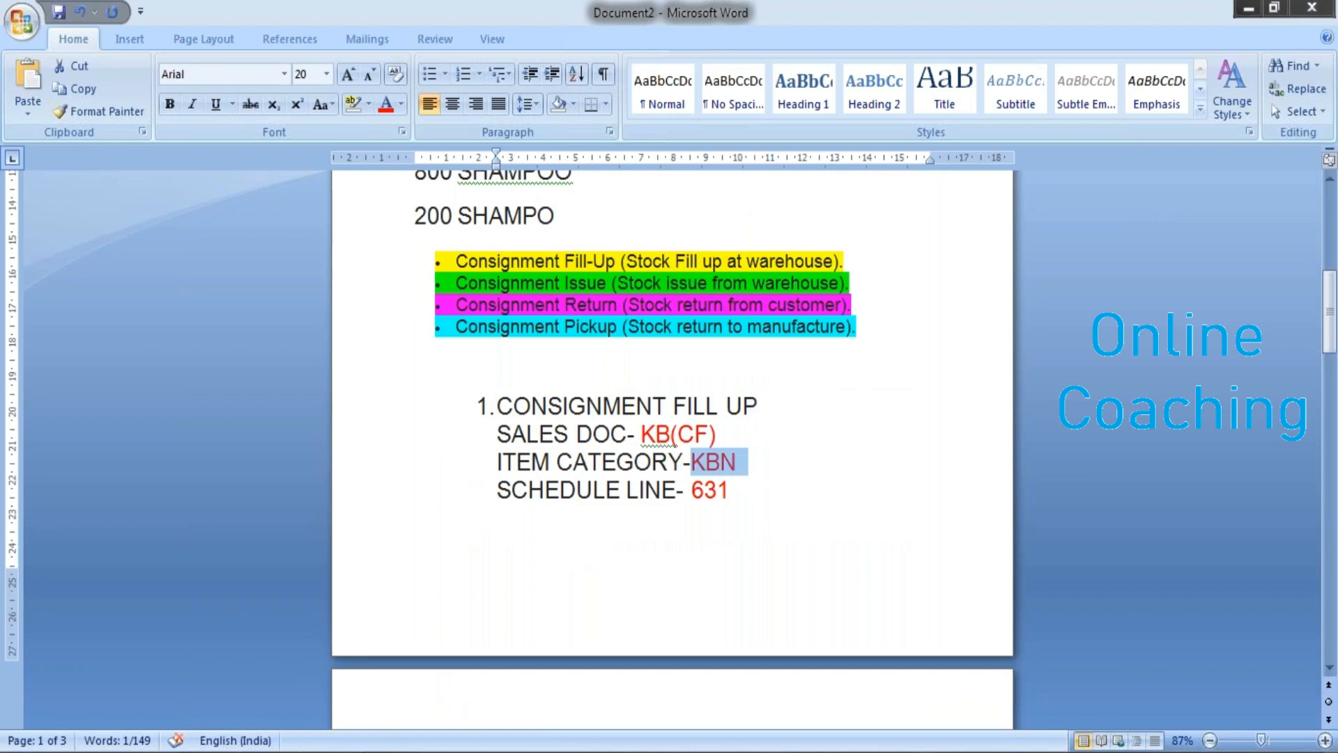
- Switch back to SAP, leave the sales order types, collapse Sales Document Header, expand Sales Document Item and execute Define Item Categories
mouse_move(268, 742)
click(332, 701)
click(278, 55)
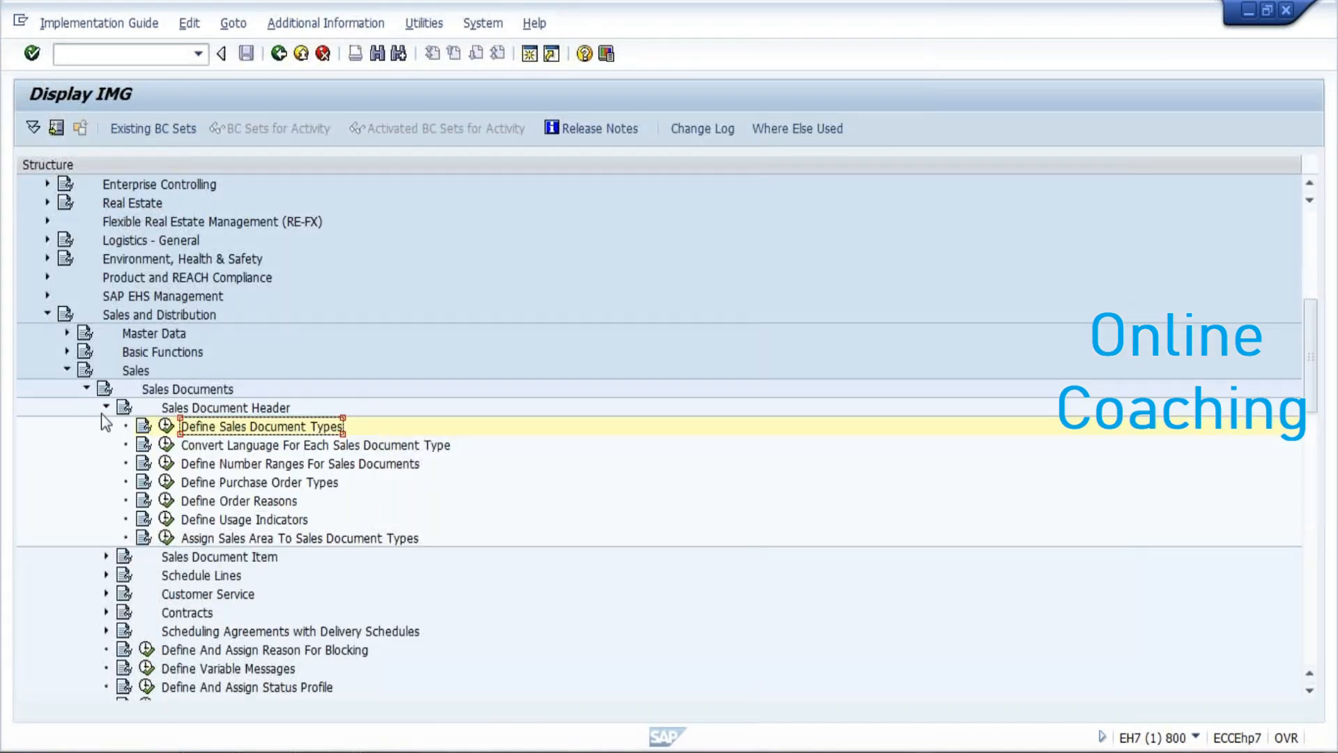
click(105, 408)
click(225, 427)
click(106, 426)
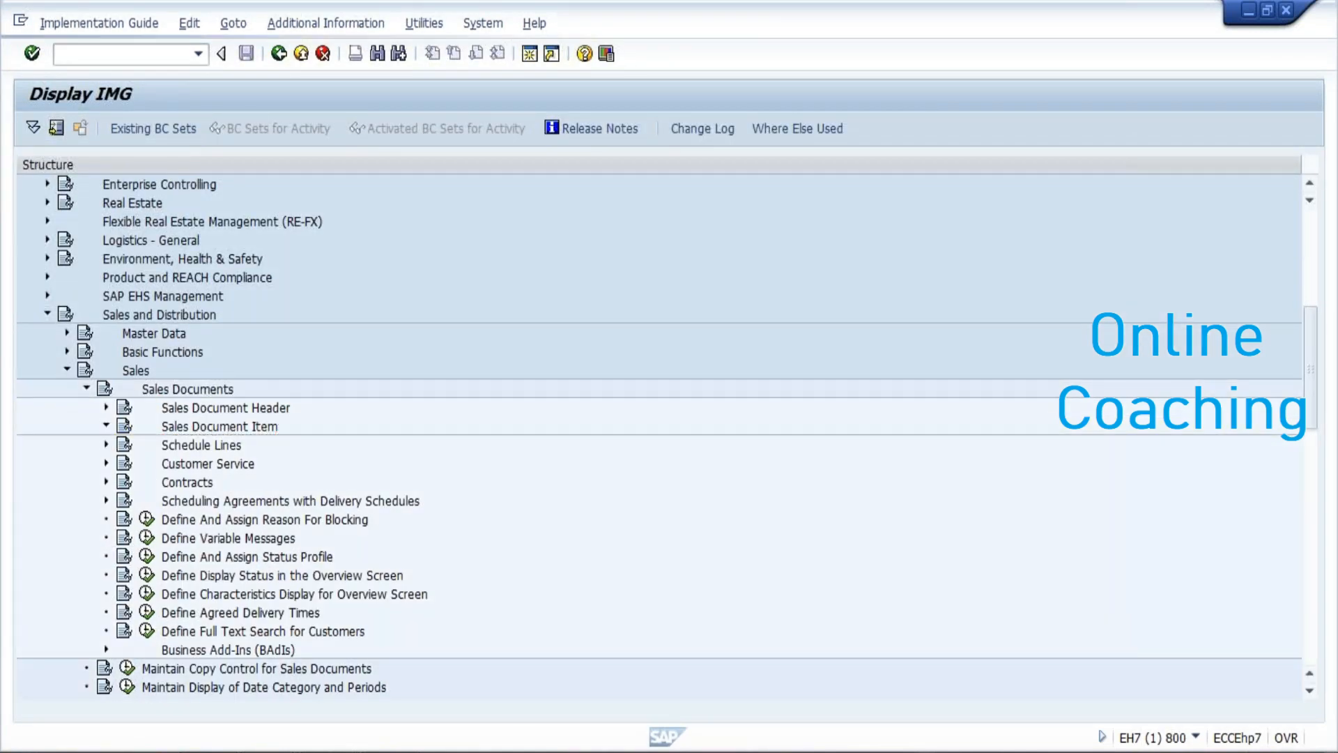
click(199, 446)
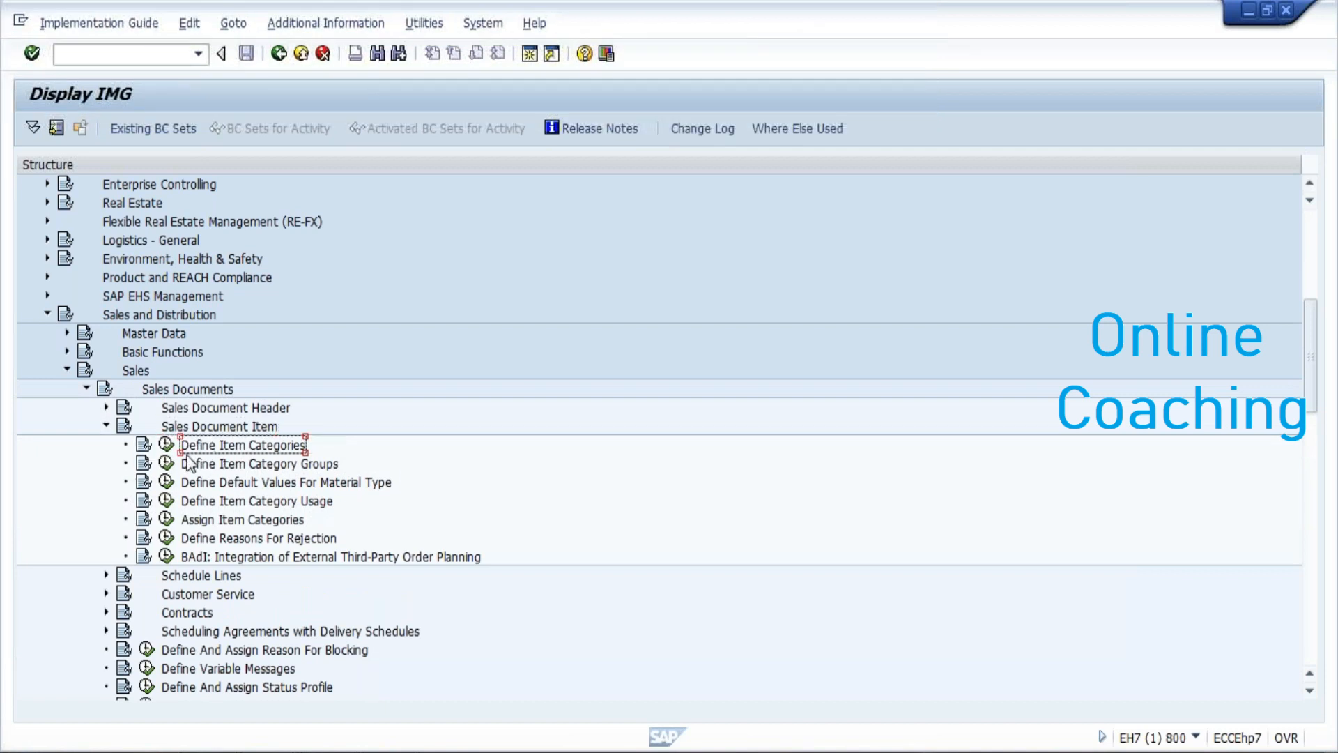
click(166, 445)
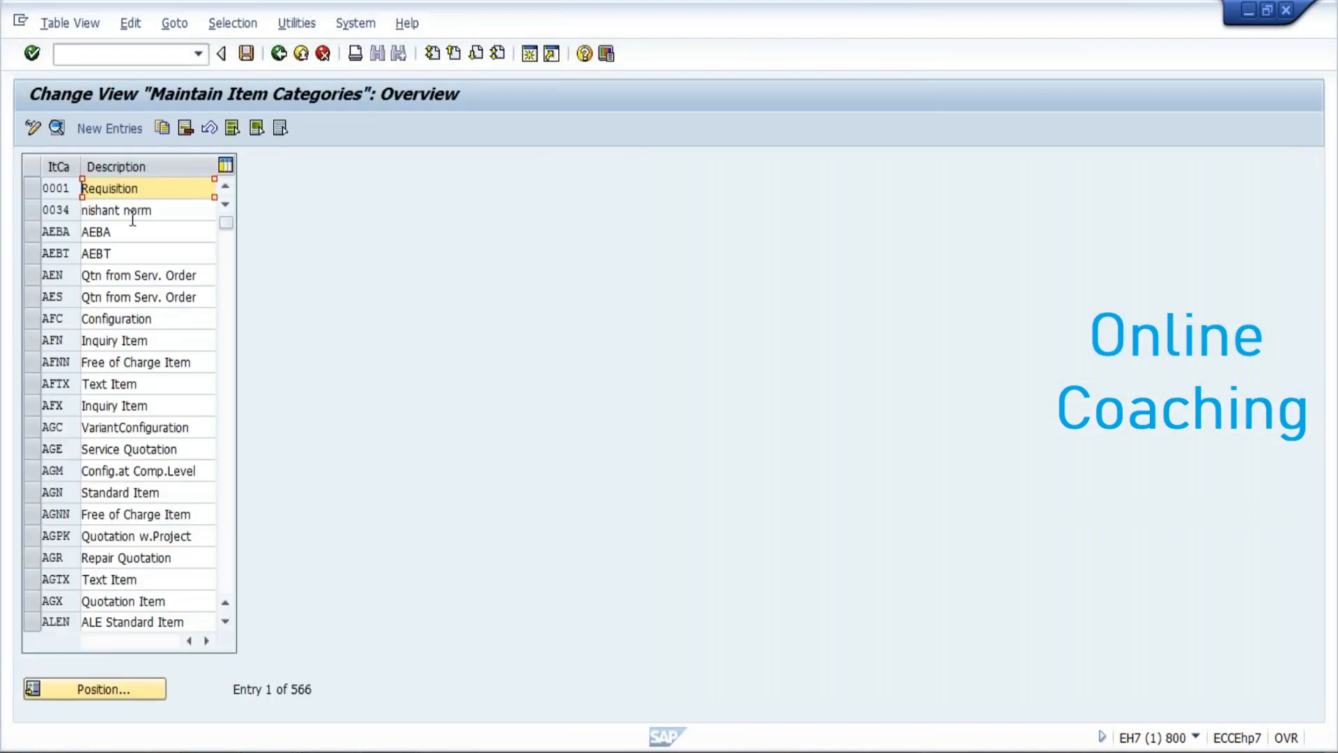
- Position the item categories list at KBN
click(123, 688)
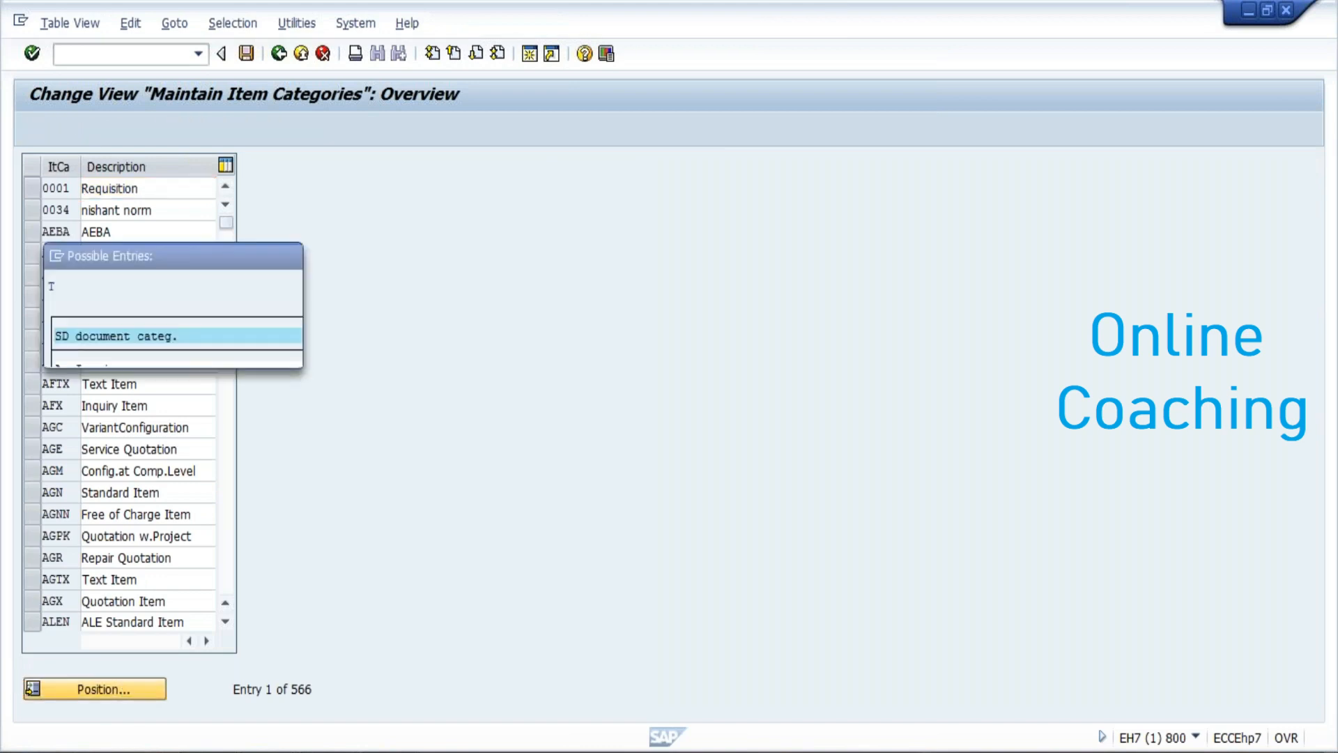
text(KBN)
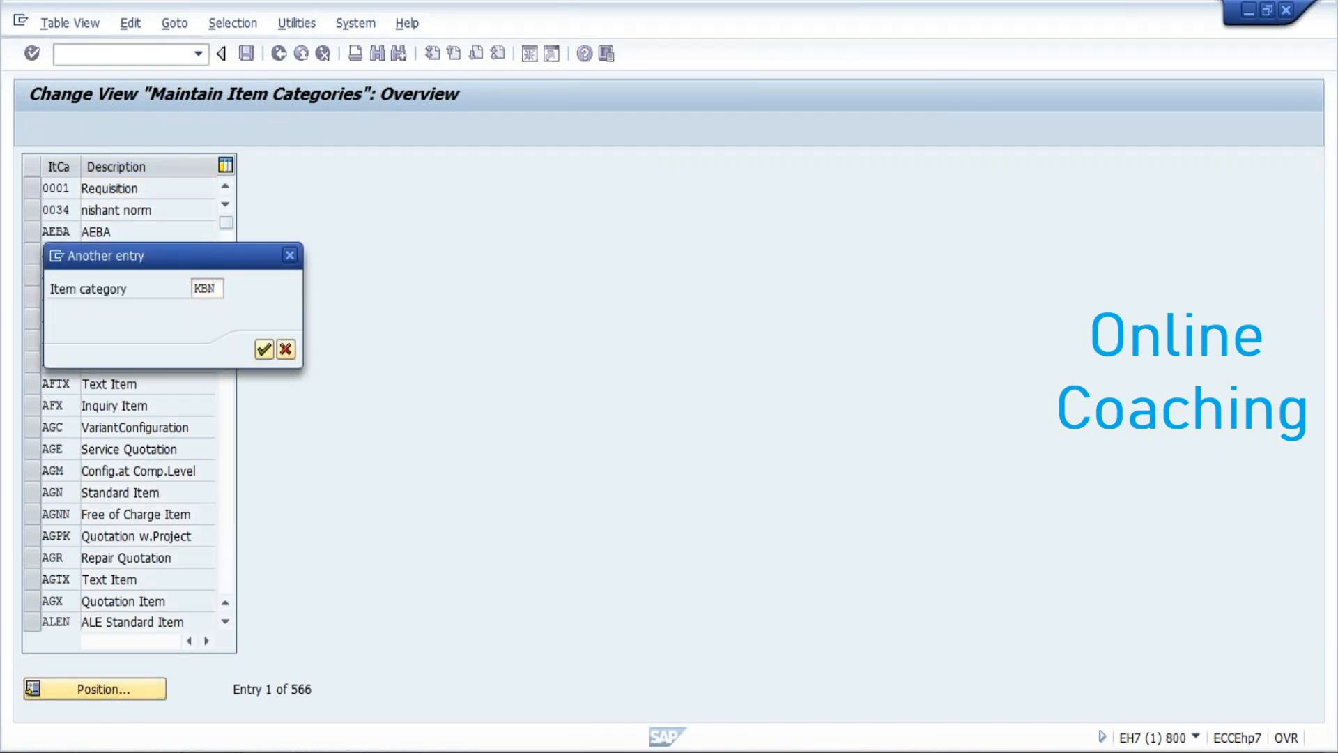
key(Return)
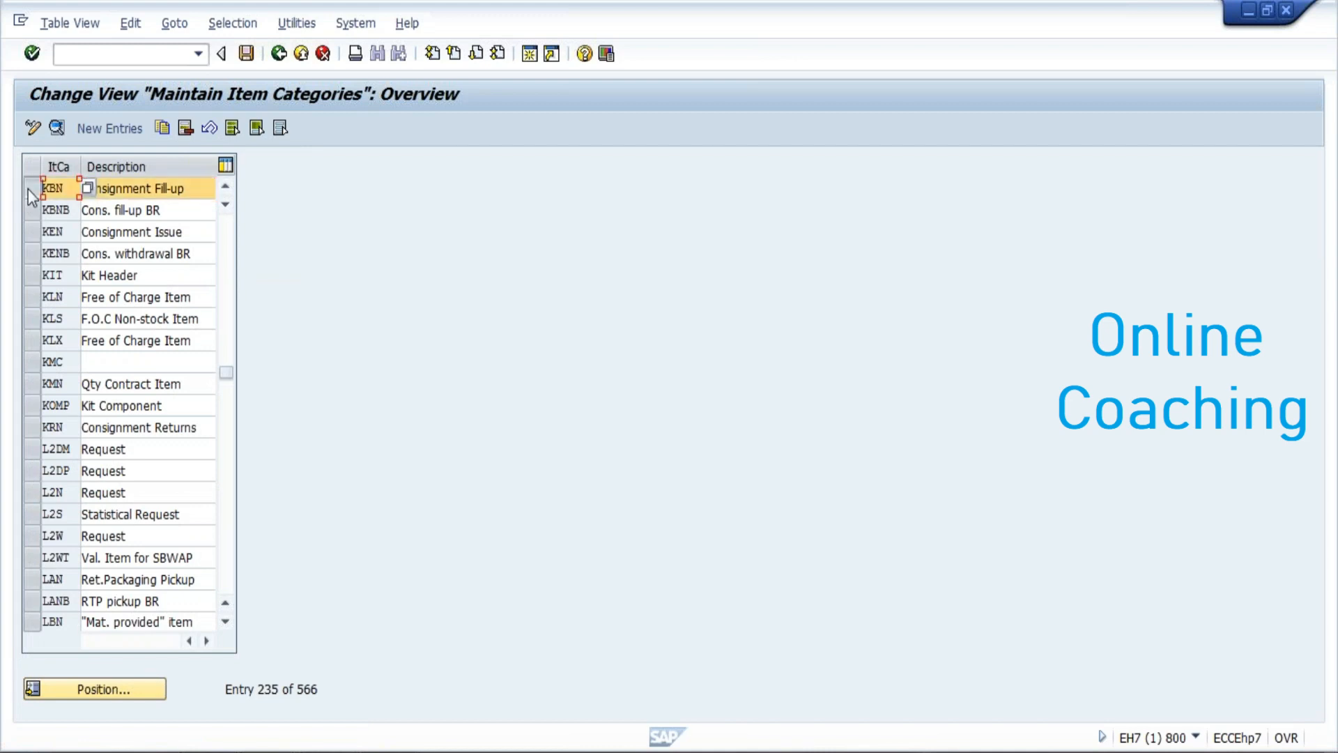
- Position the item categories list at the standard item category TAN
click(115, 690)
text(TAN)
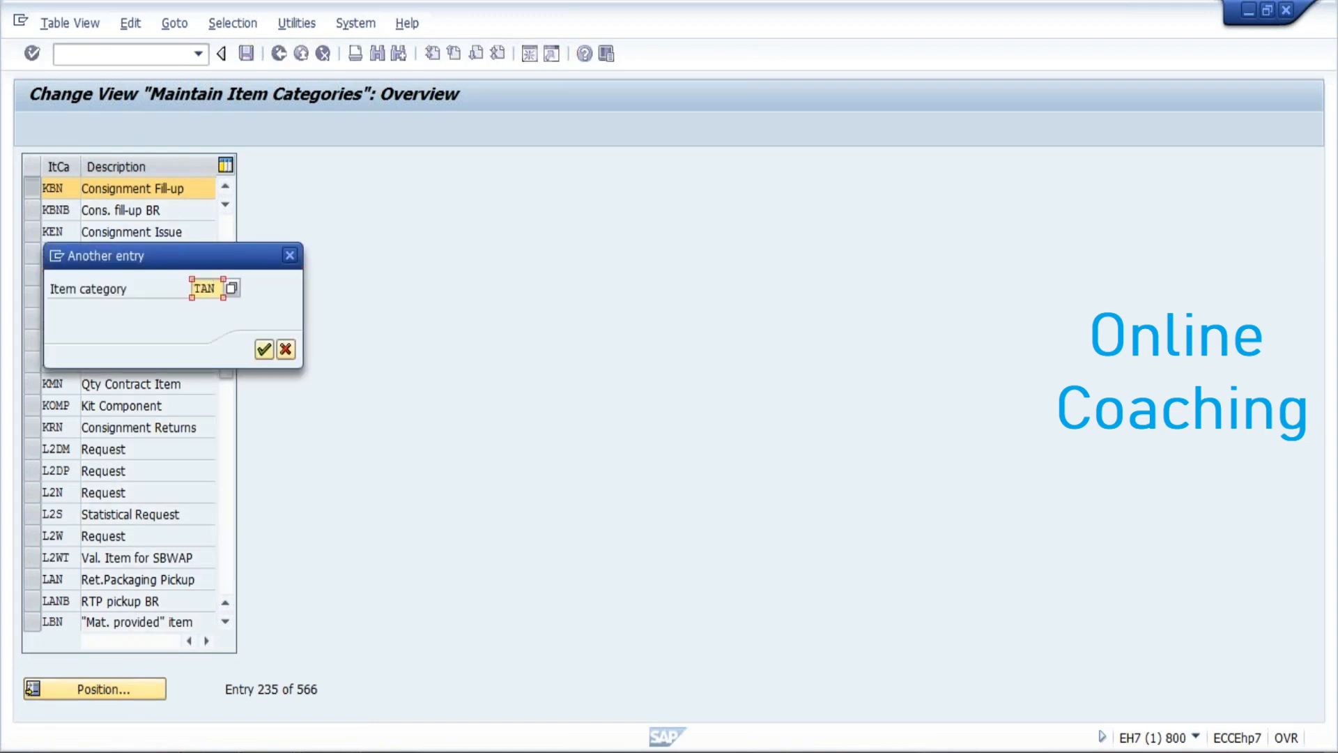
key(Return)
- Return the item categories list to KBN and open the Consignment Fill-up details
click(82, 693)
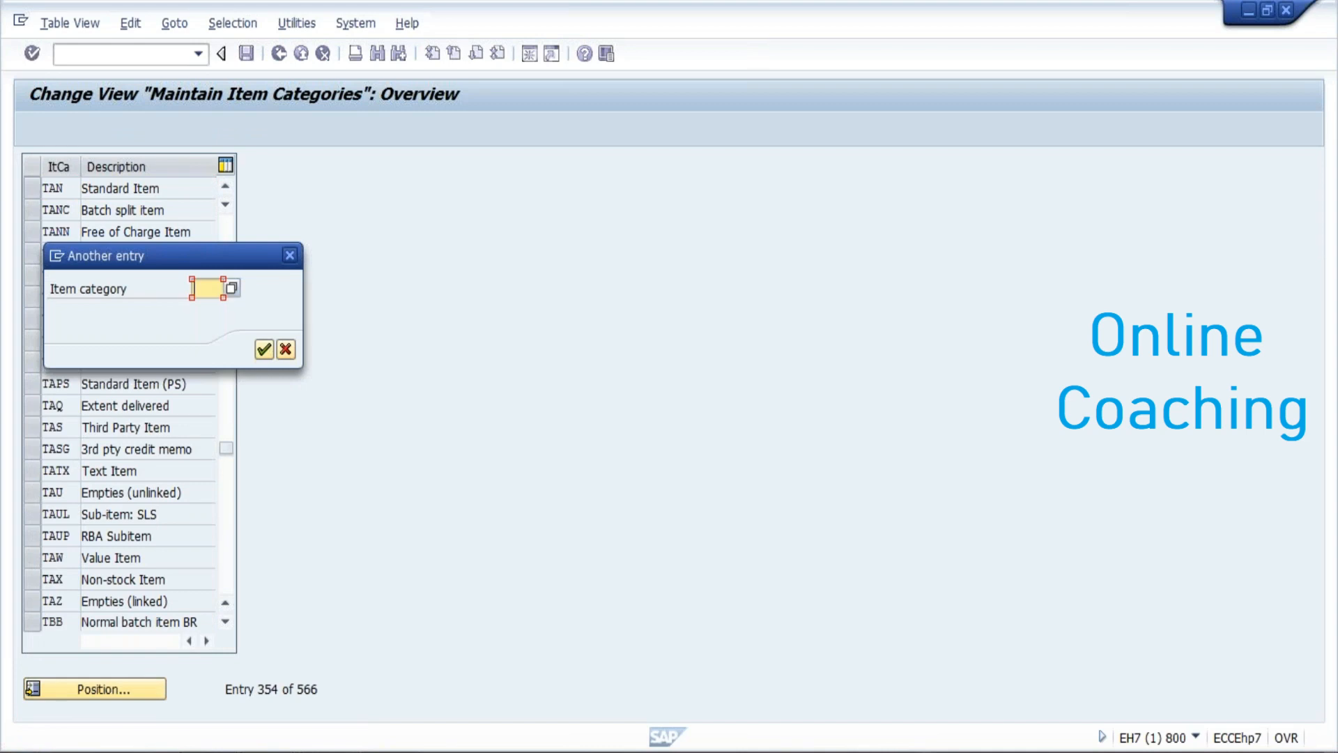
text(KBN)
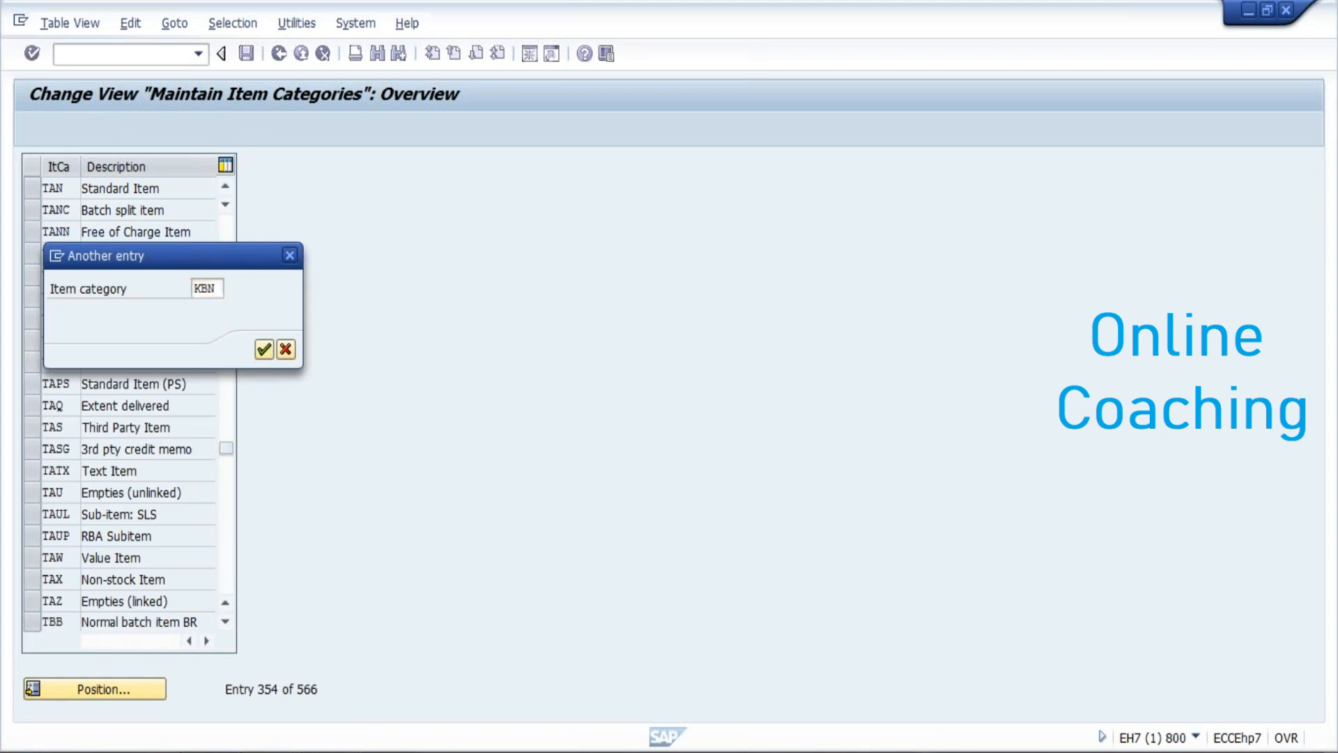
key(Return)
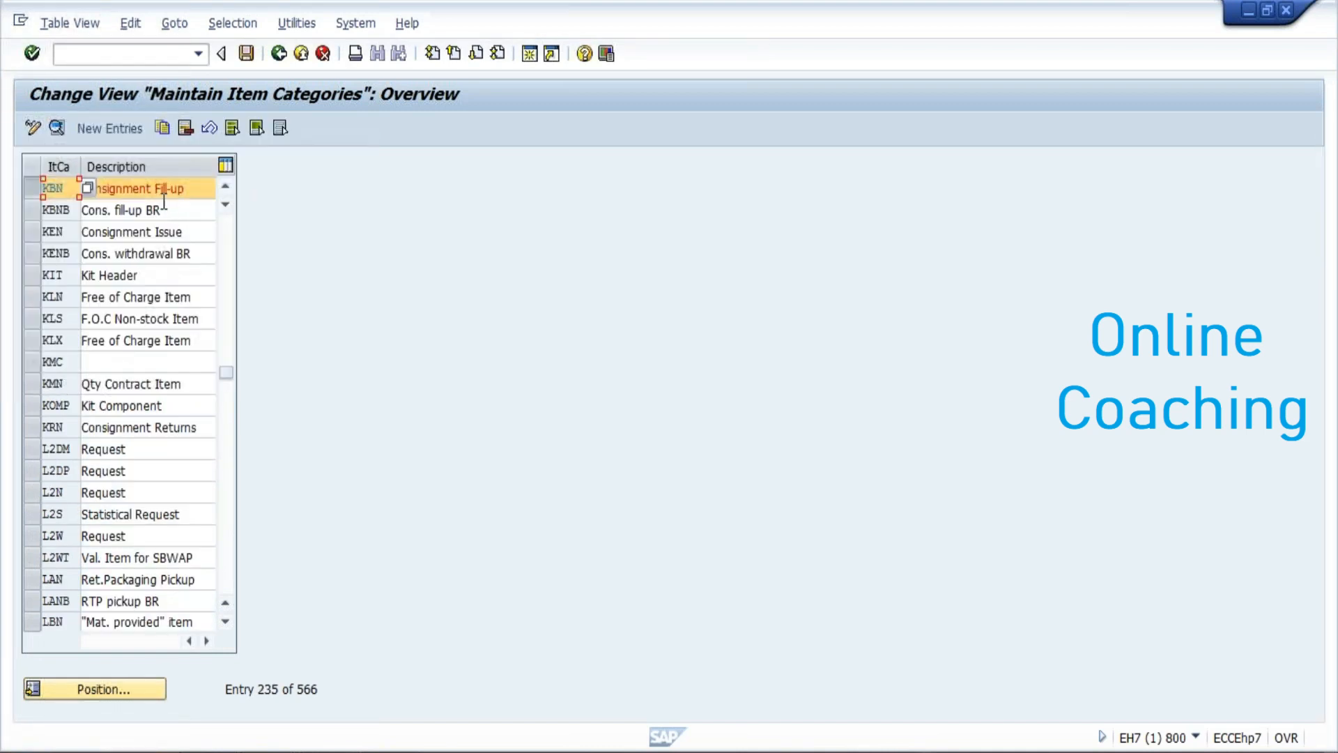
double_click(161, 189)
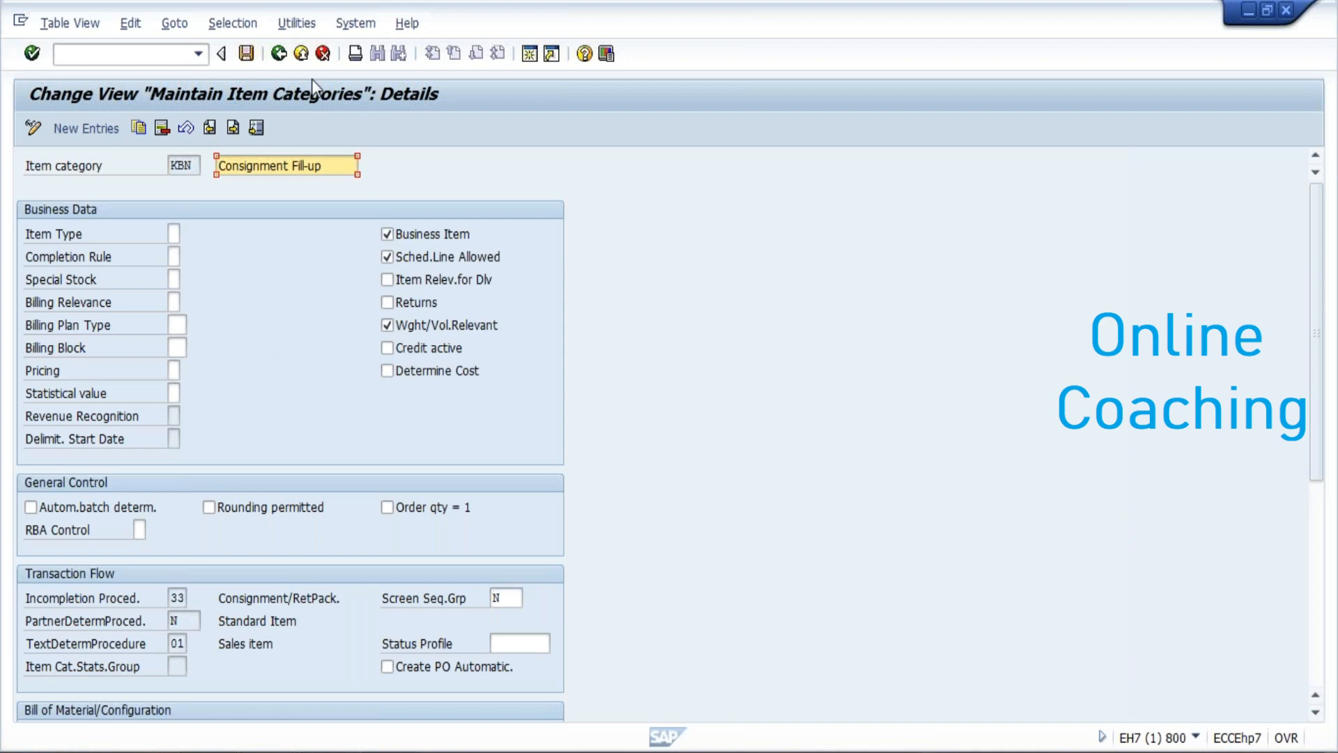
- Leave the item categories for the IMG structure, collapse Sales Document Item and expand Schedule Lines
click(284, 57)
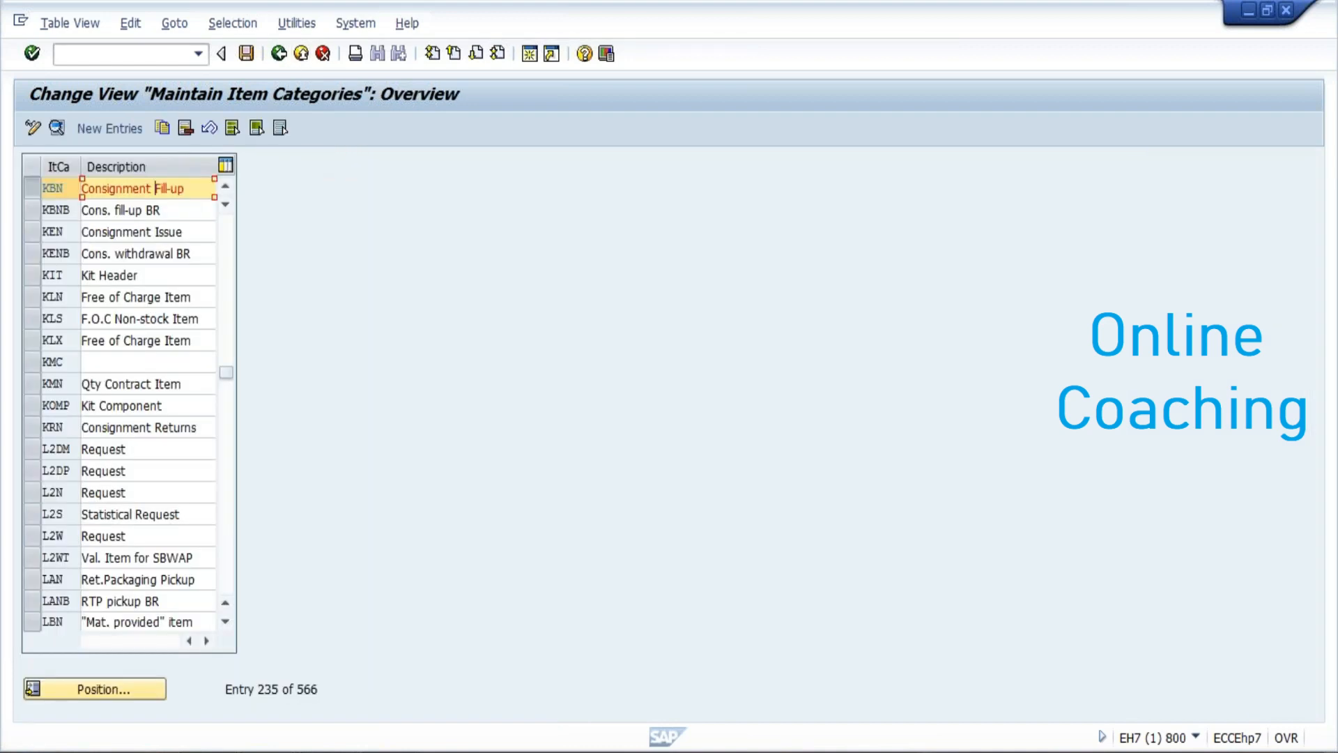
click(280, 55)
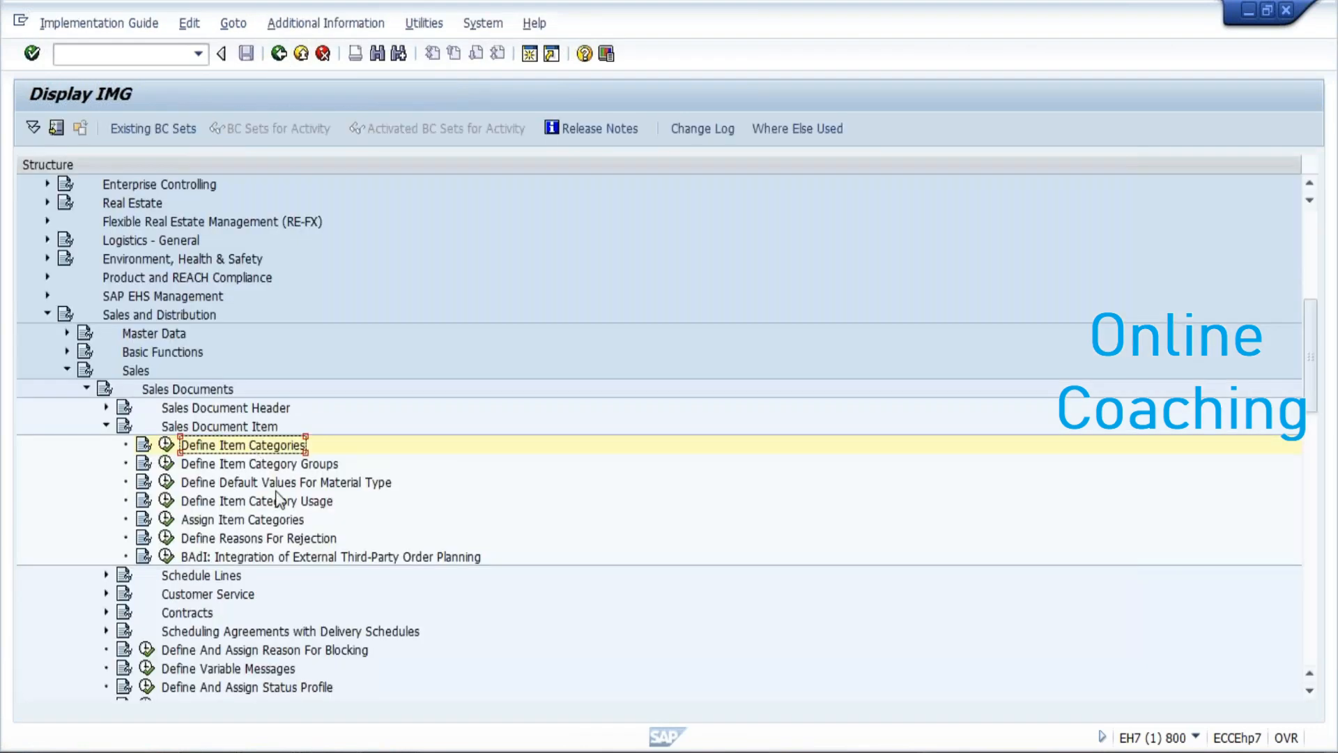
click(106, 426)
click(173, 446)
click(106, 444)
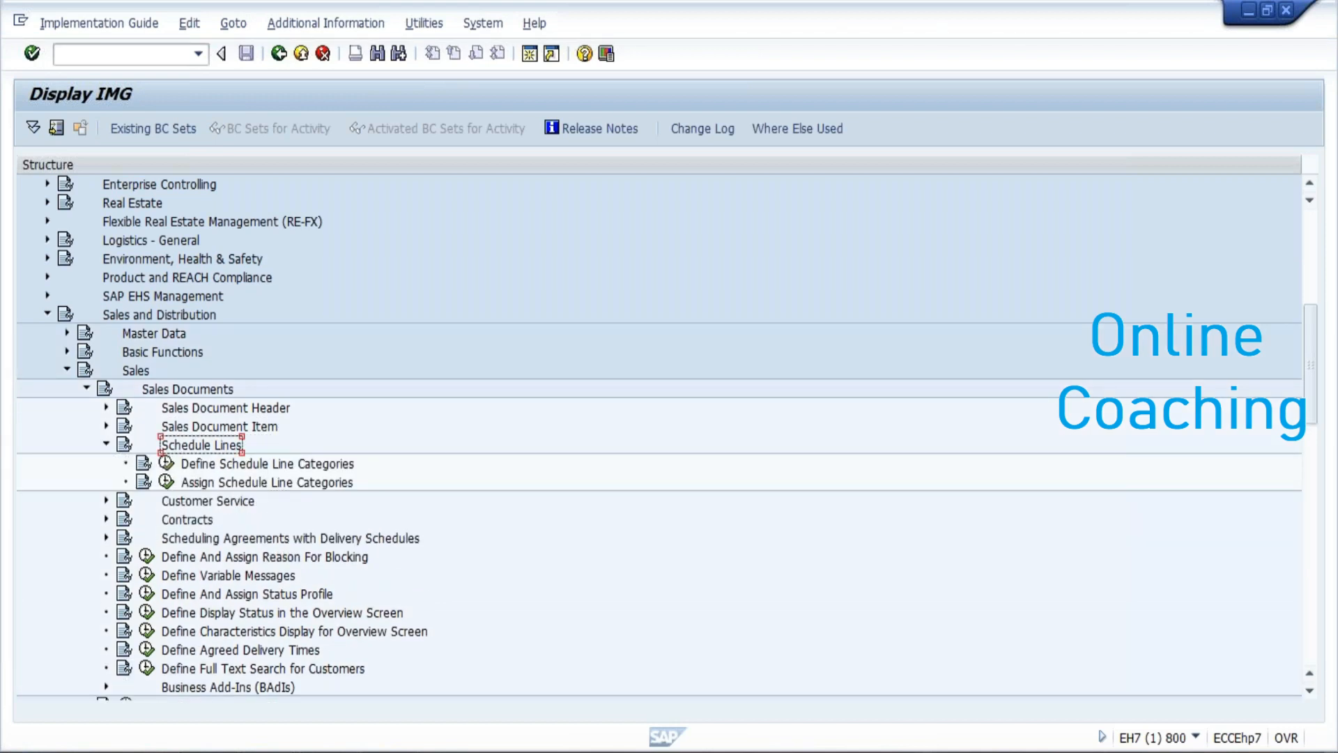
- Switch to Document2 in Word and insert "E1/" before 631 in the Consignment Fill Up schedule line entry
click(270, 750)
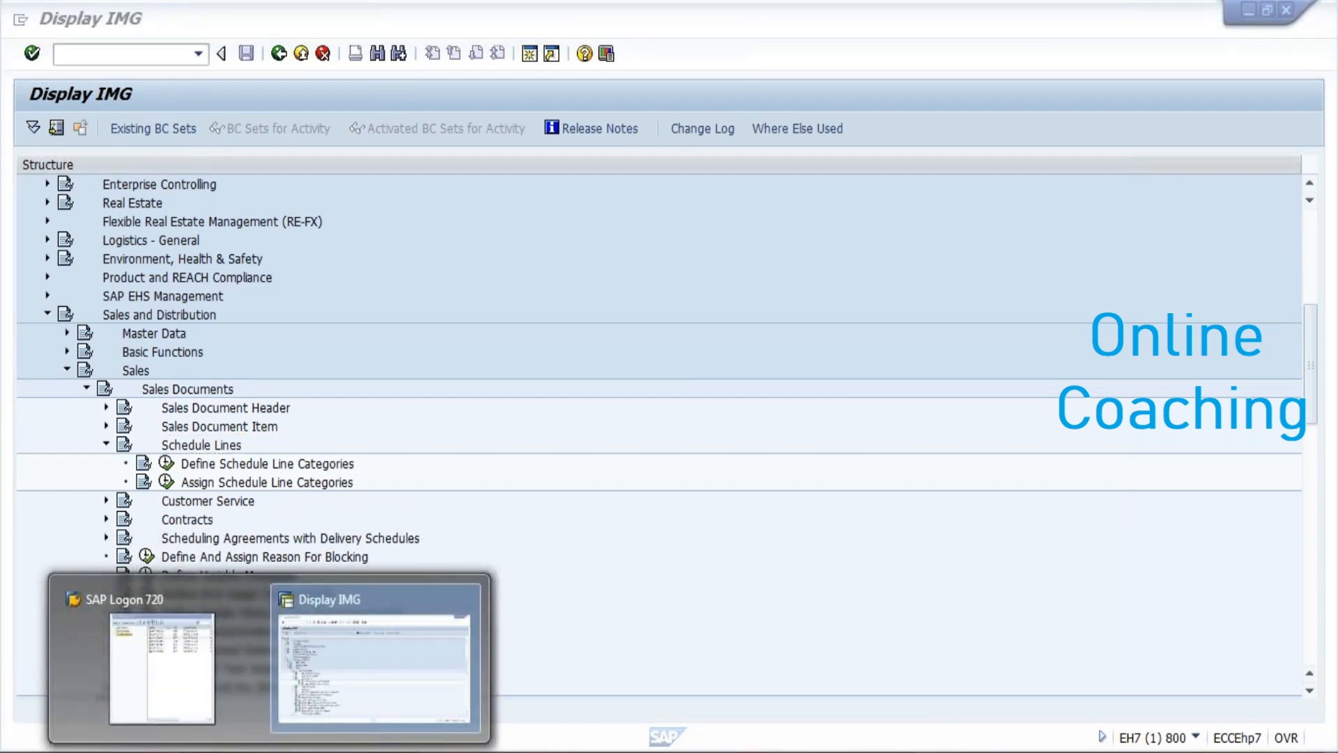
mouse_move(329, 750)
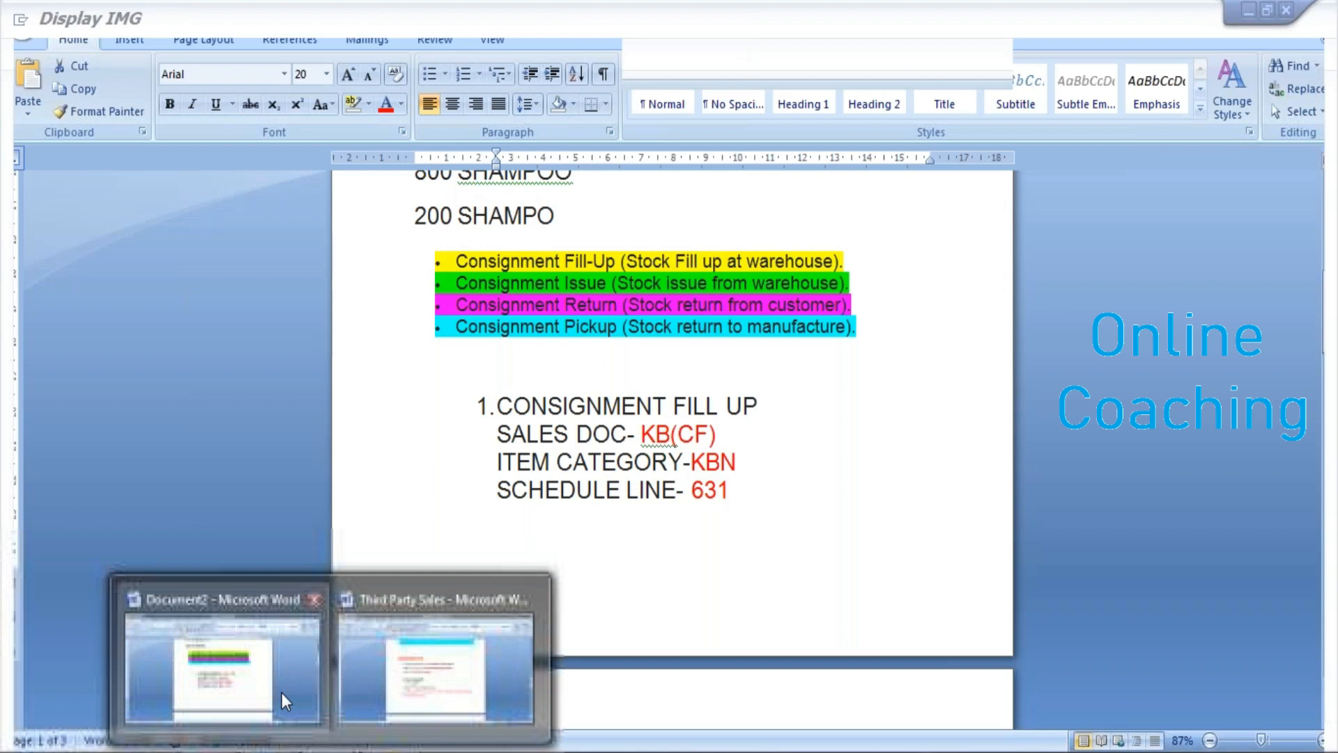
click(283, 693)
click(694, 490)
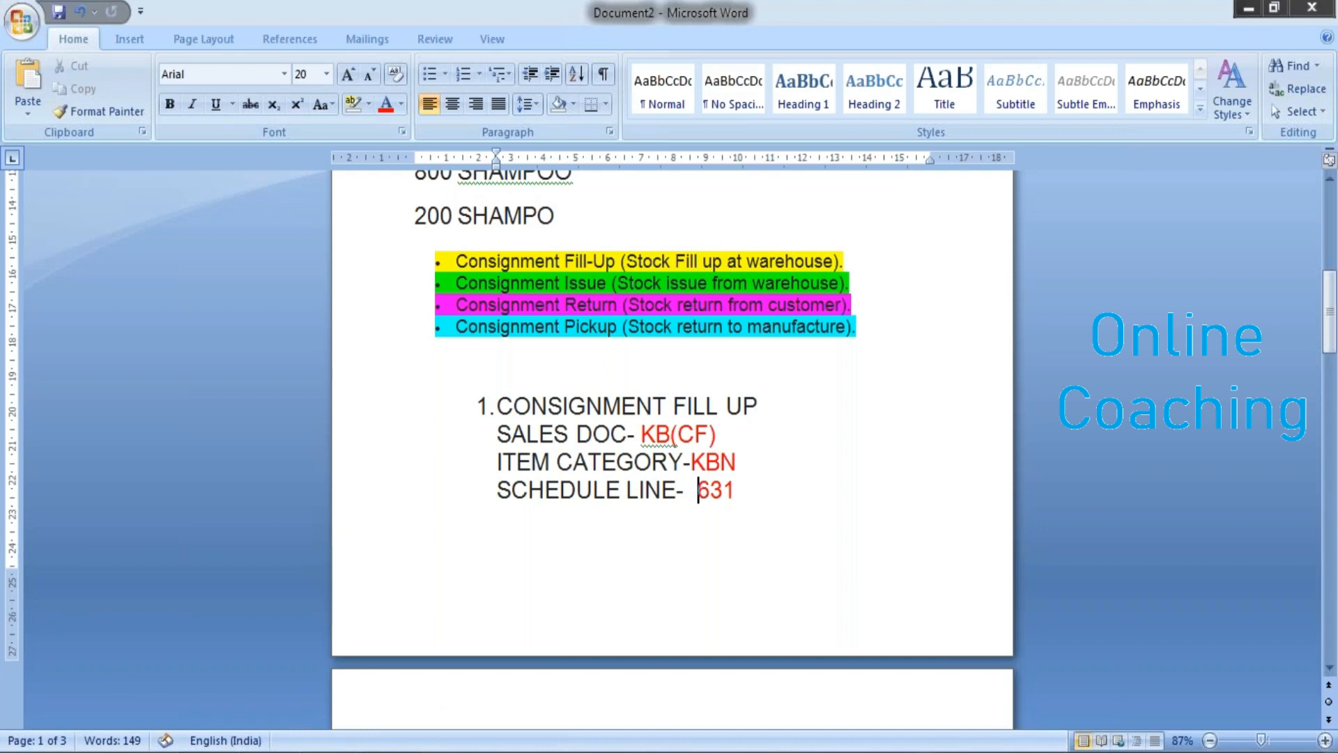
text(E1)
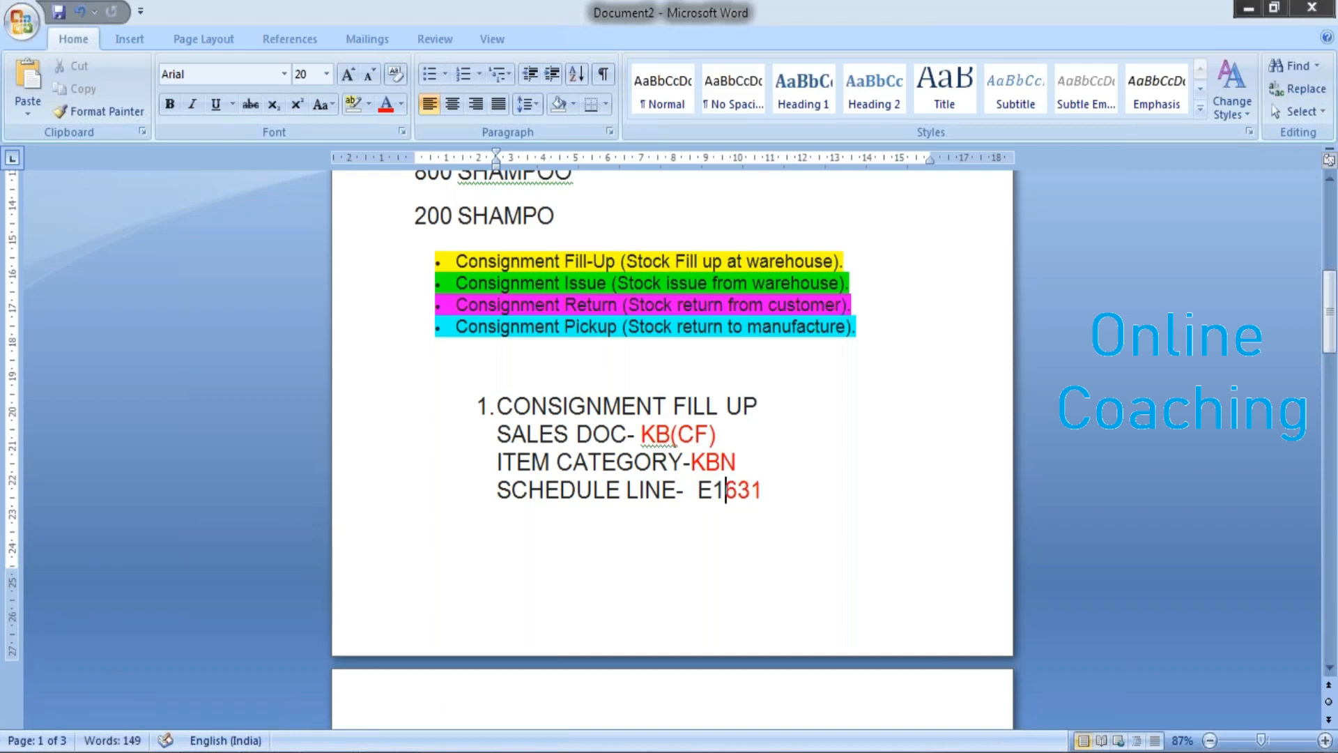
text(/)
- Switch back to SAP and execute Define Schedule Line Categories under Schedule Lines
mouse_move(354, 745)
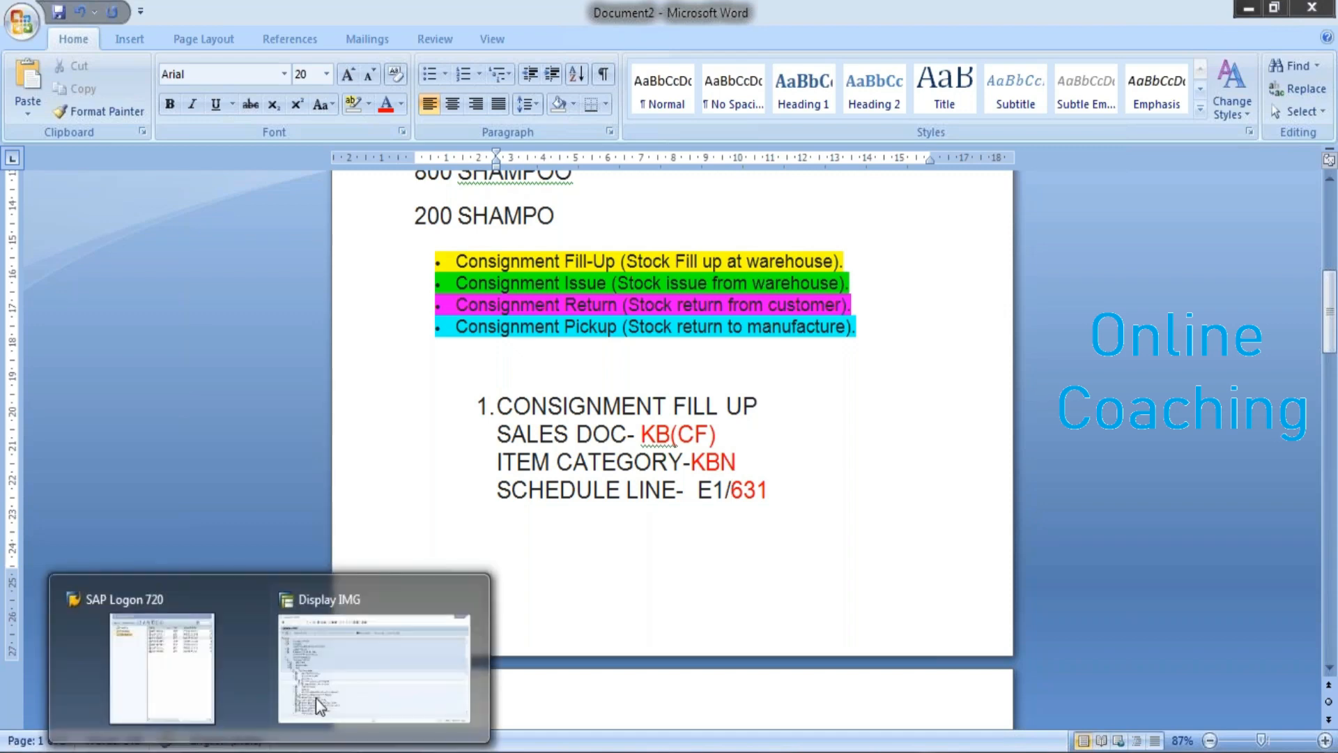
click(331, 688)
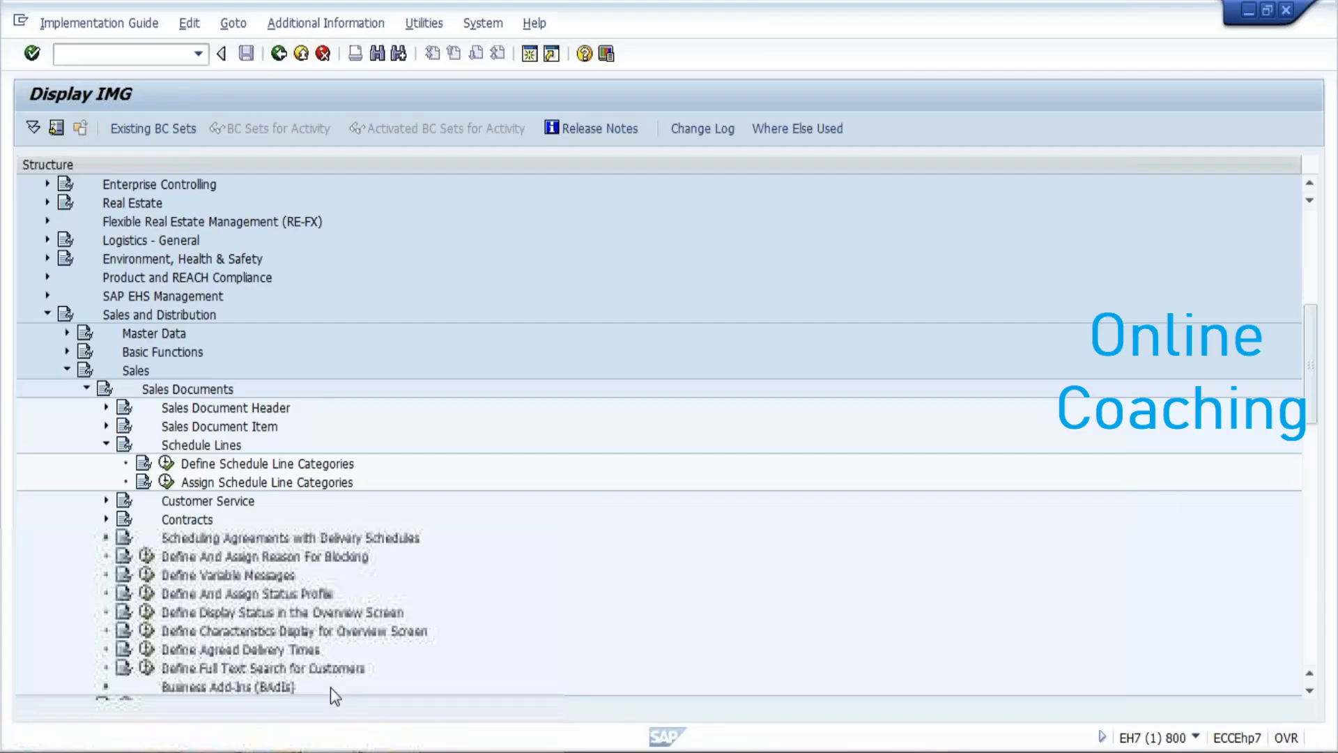
click(312, 472)
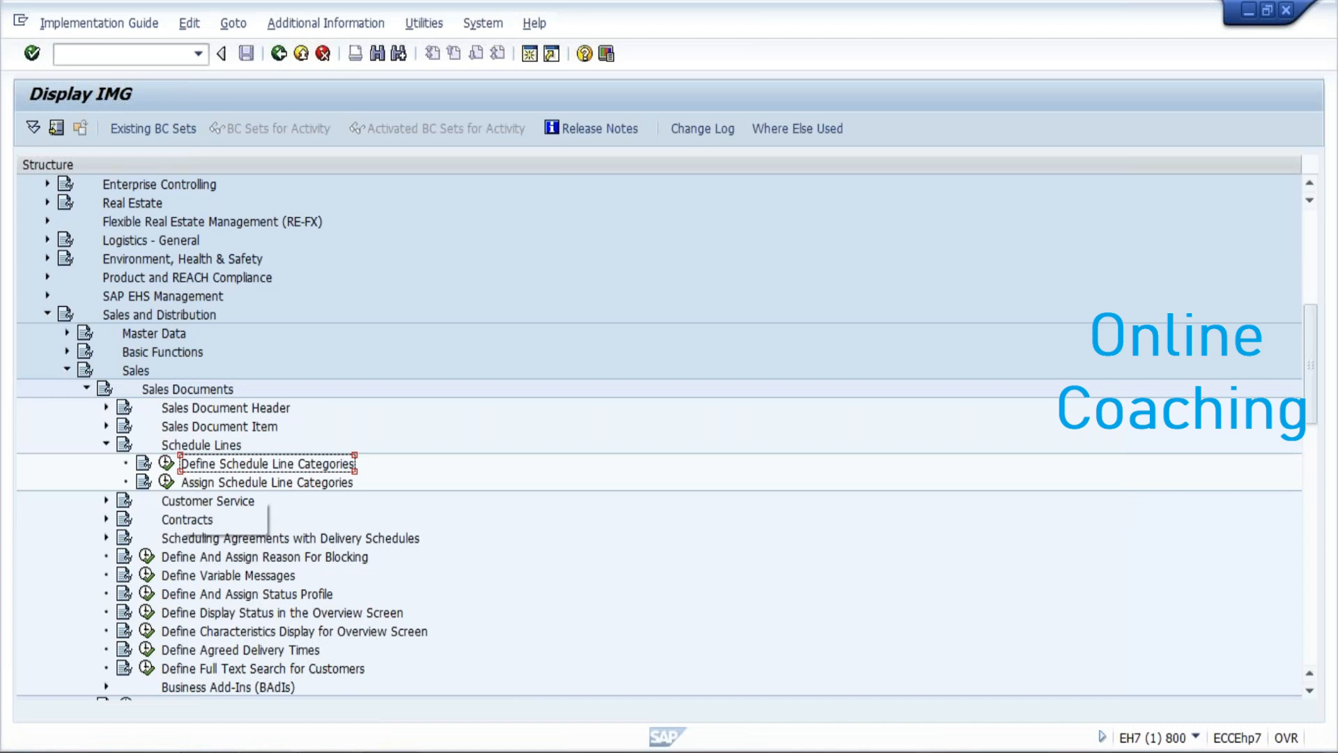
click(167, 464)
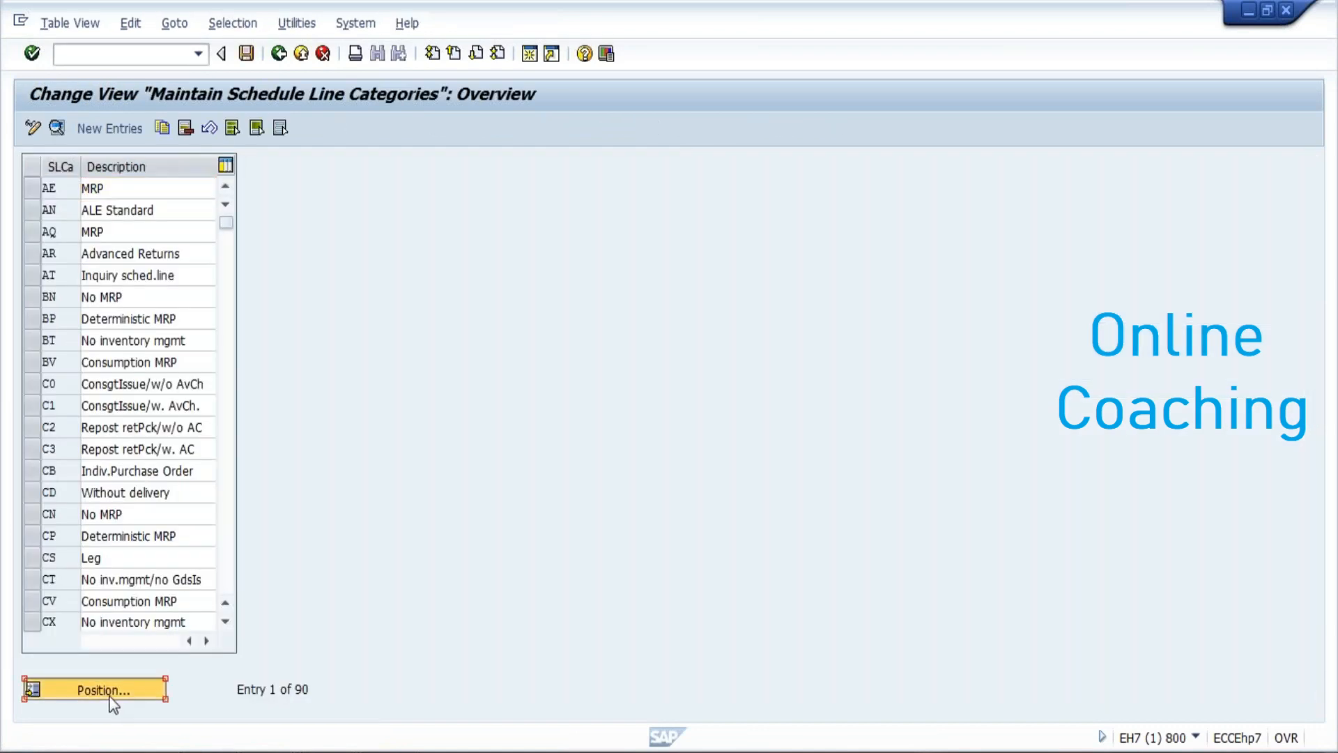
- Position the schedule line categories list at E1 and open the details of StoTranToCons. w. AC
click(112, 690)
text(E1)
key(Return)
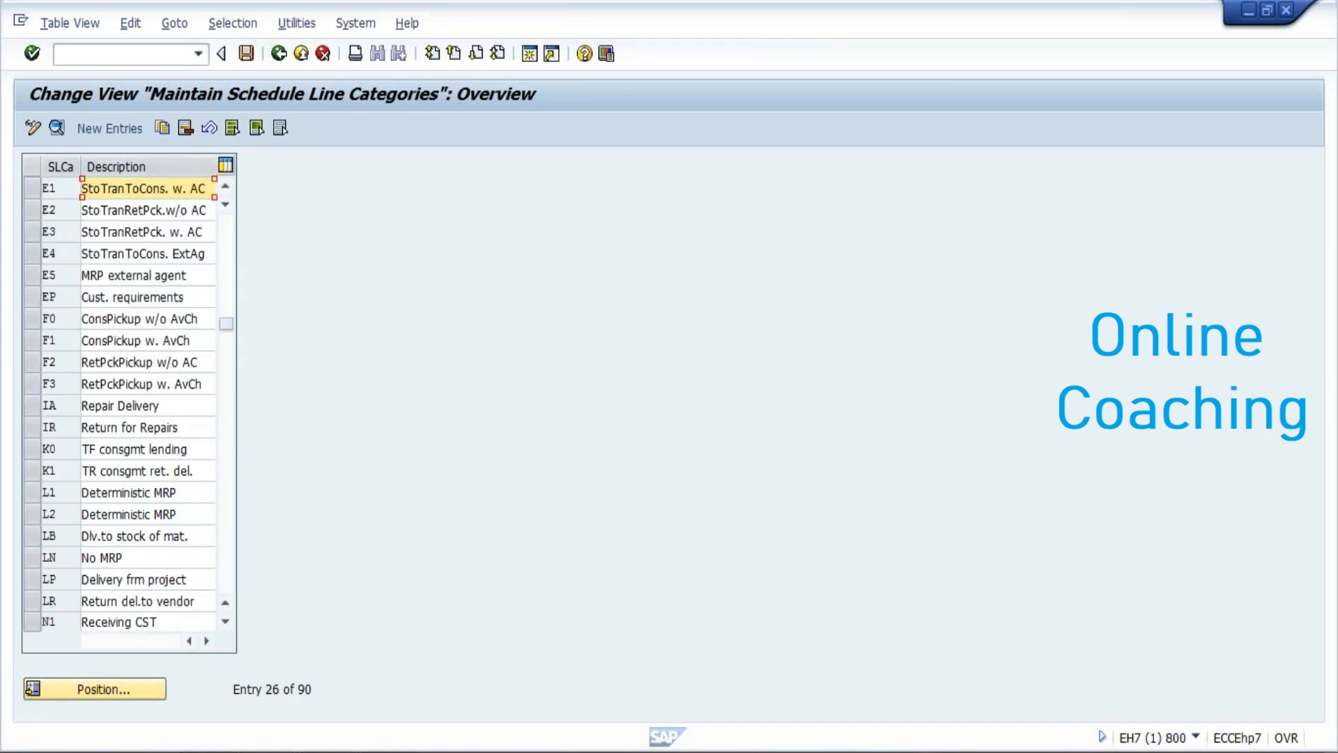
double_click(165, 189)
drag(211, 189, 188, 194)
double_click(97, 187)
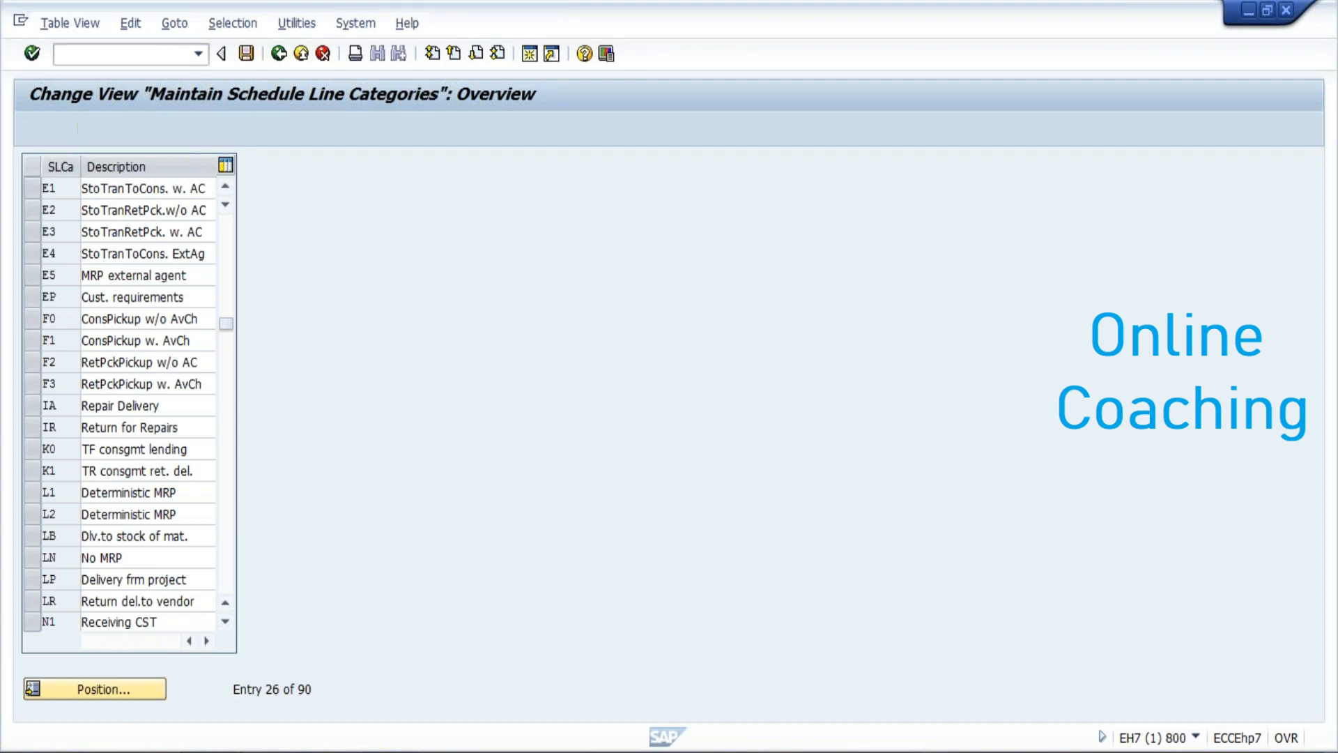
- Check the Consignment Fill Up schedule line in Word, then switch back to SAP and review the movement type of schedule line category E1
click(442, 655)
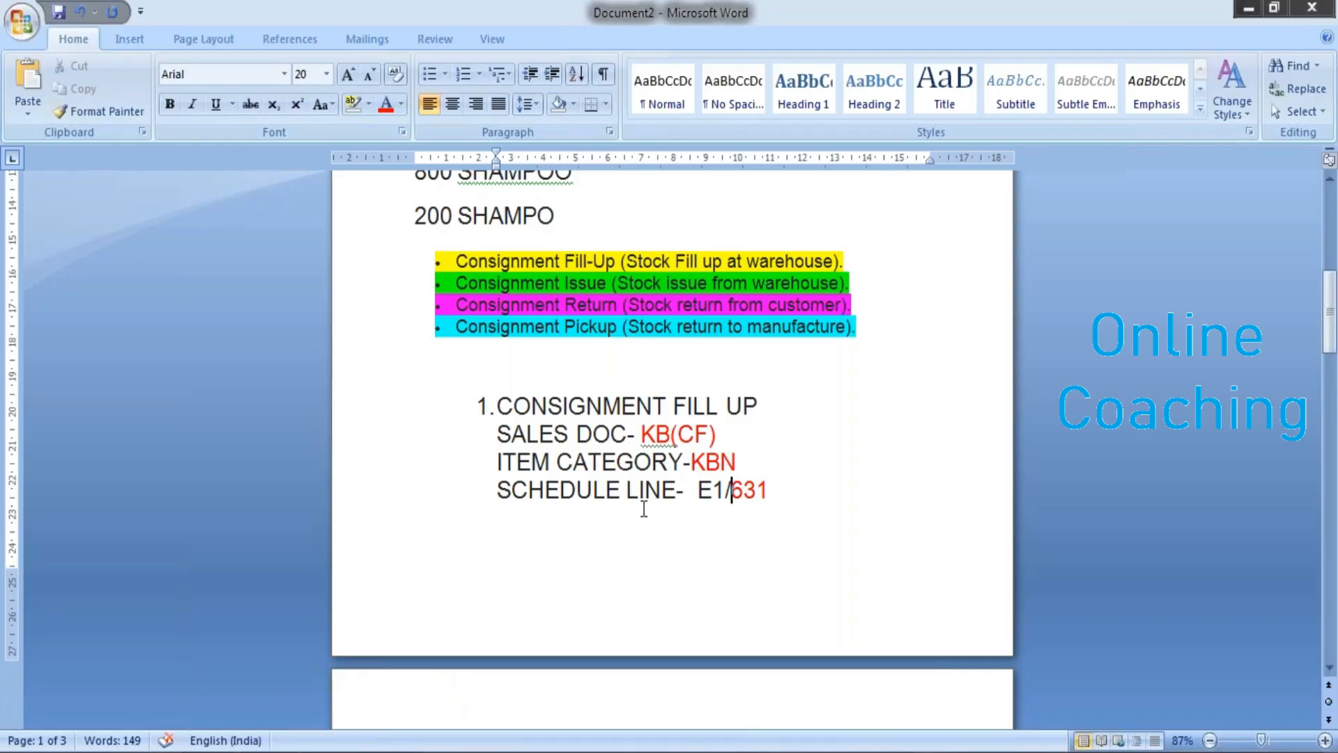
mouse_move(337, 731)
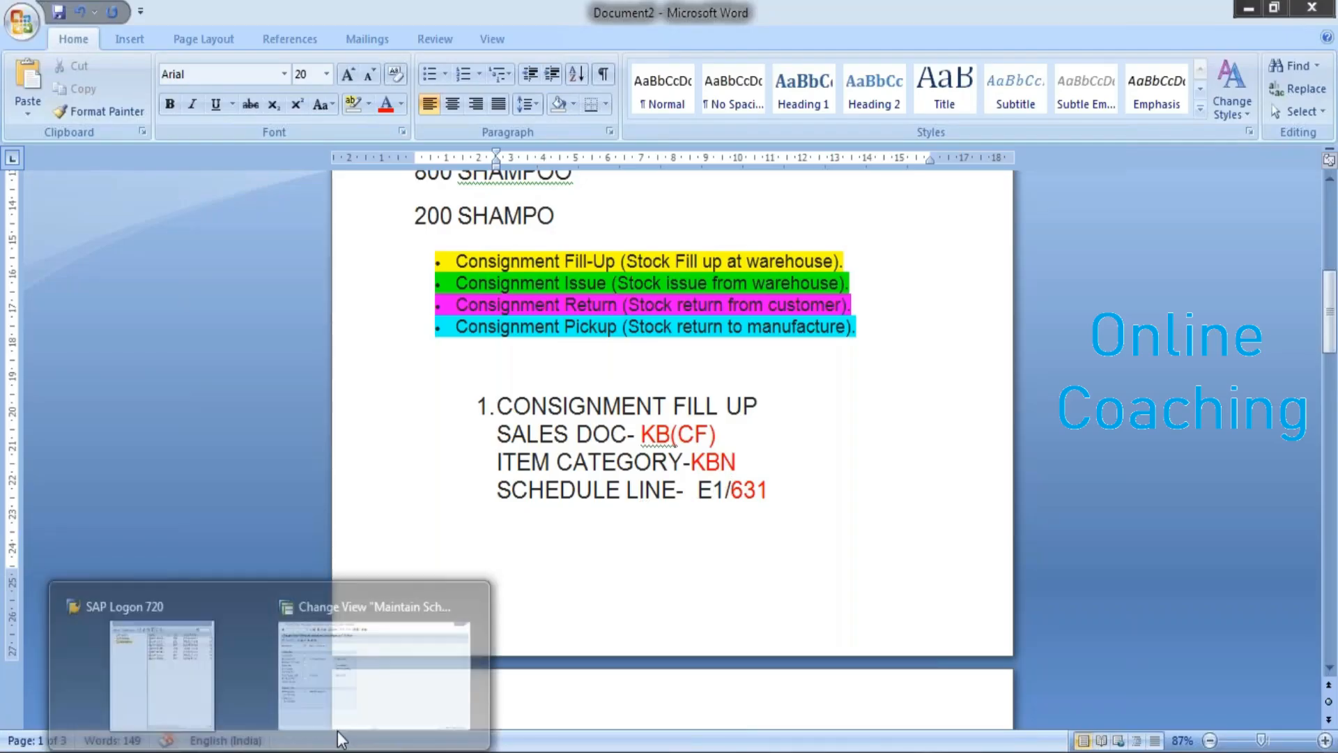
click(335, 660)
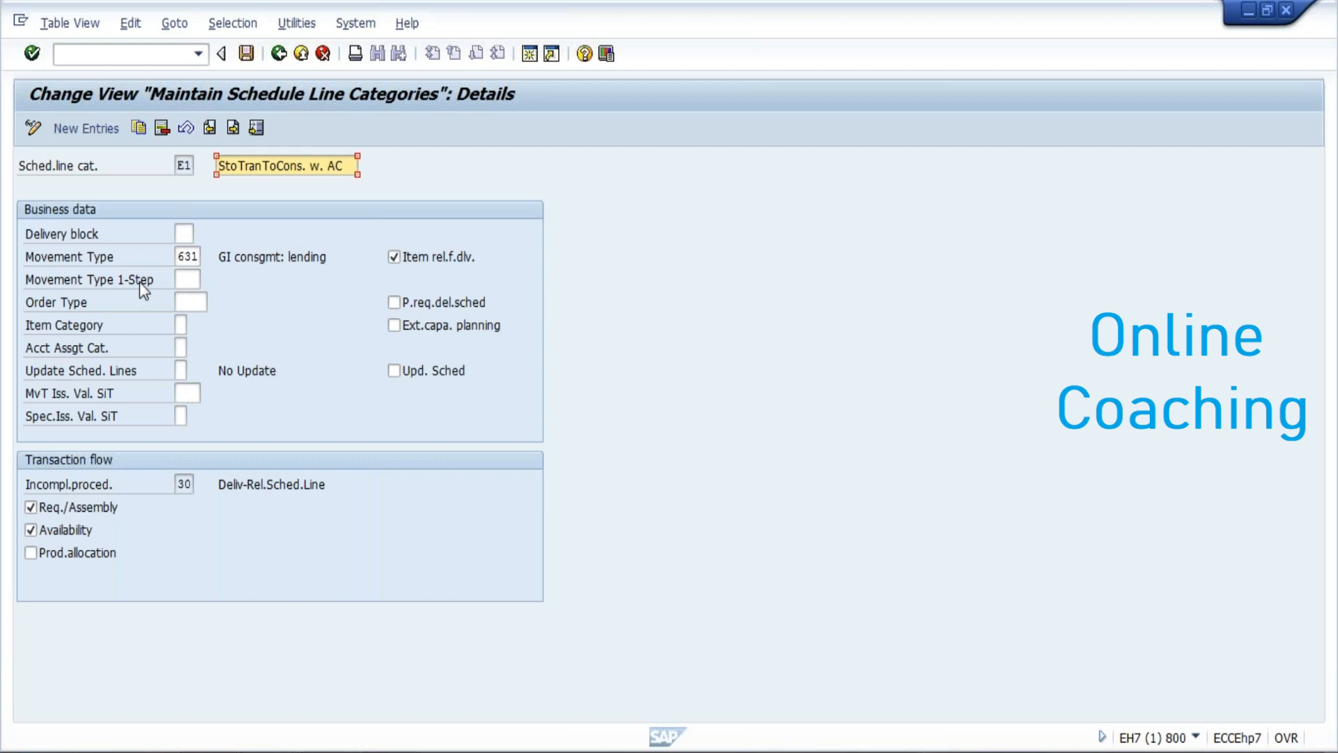
double_click(180, 256)
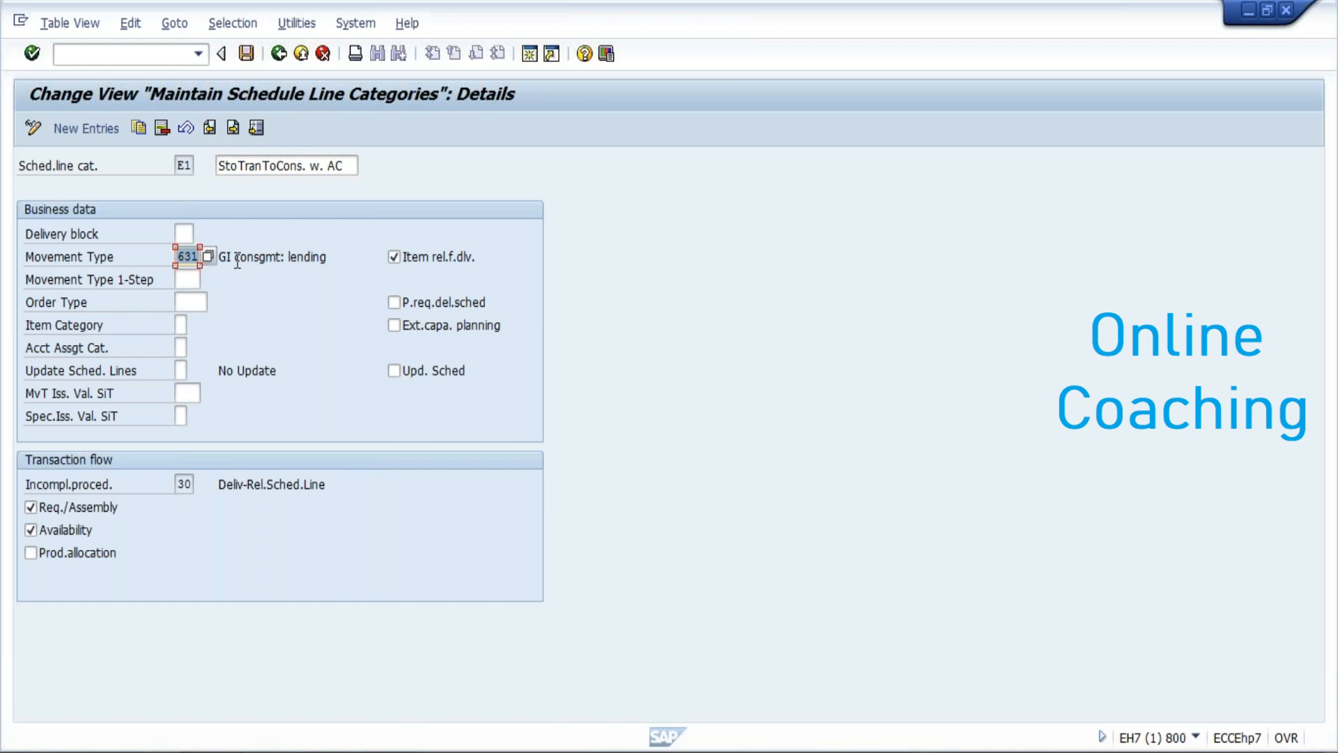
click(231, 286)
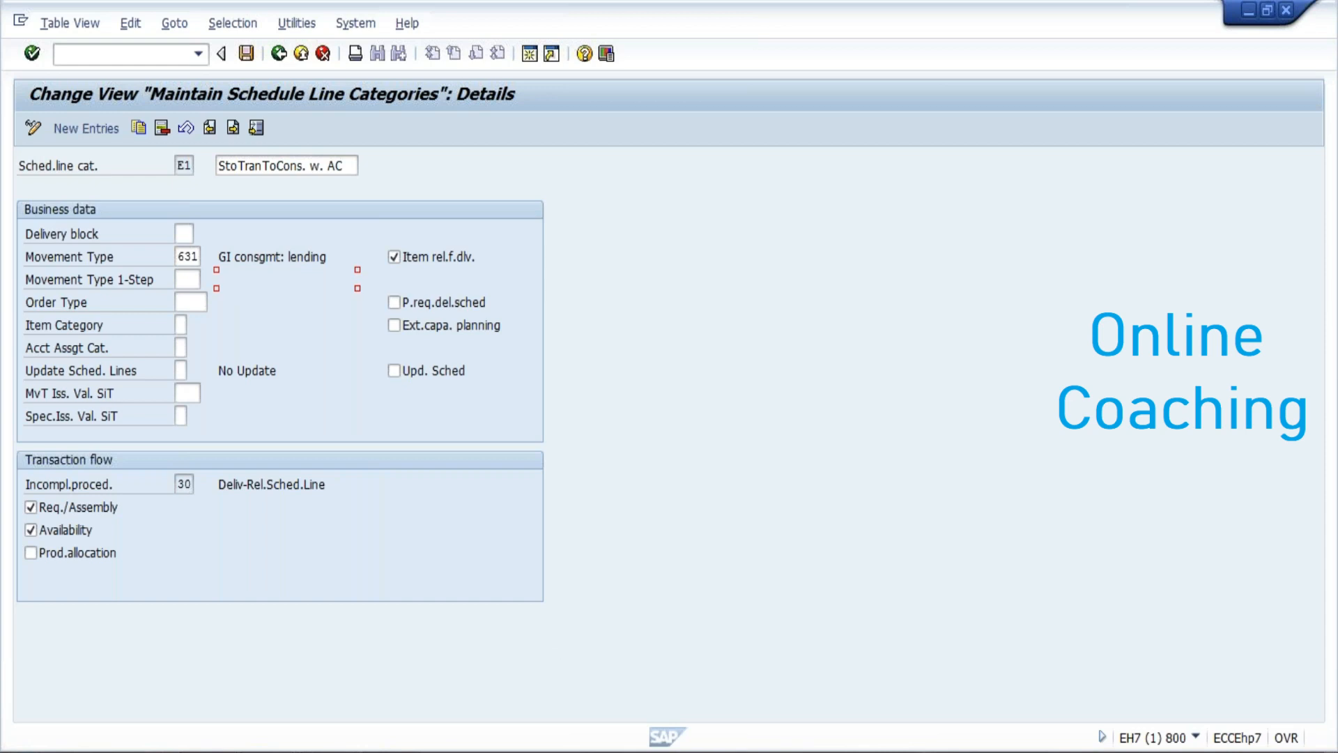
- Switch to Document2 in Word and review the sales document and schedule line entries under Consignment Issue
click(394, 706)
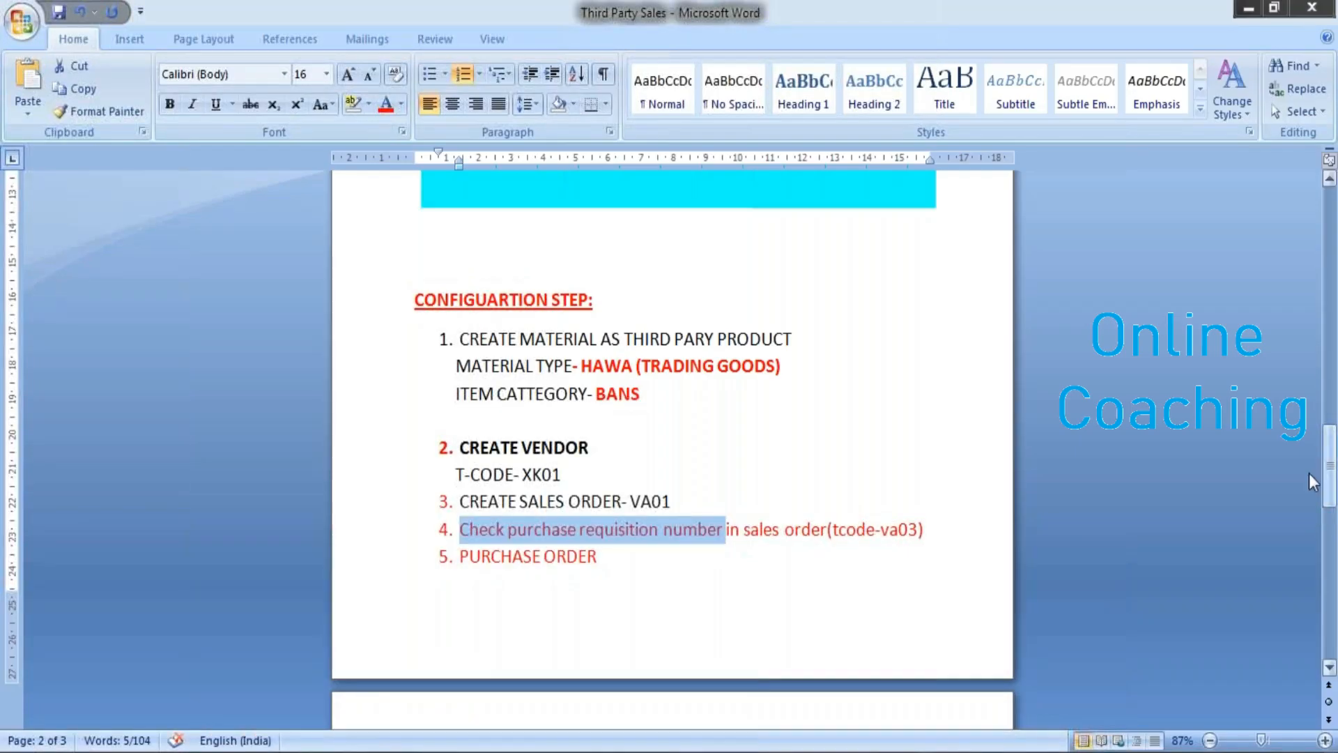
mouse_move(329, 725)
click(299, 667)
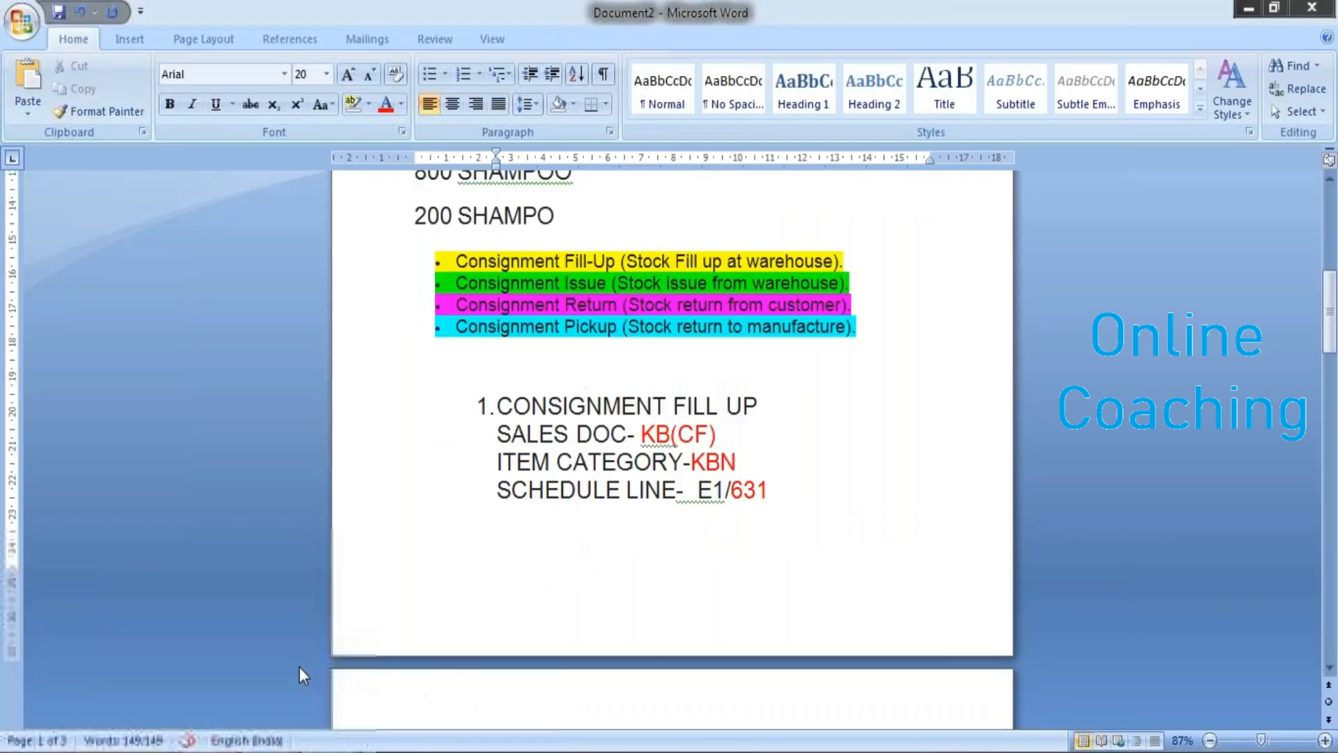
drag(1330, 314, 1333, 366)
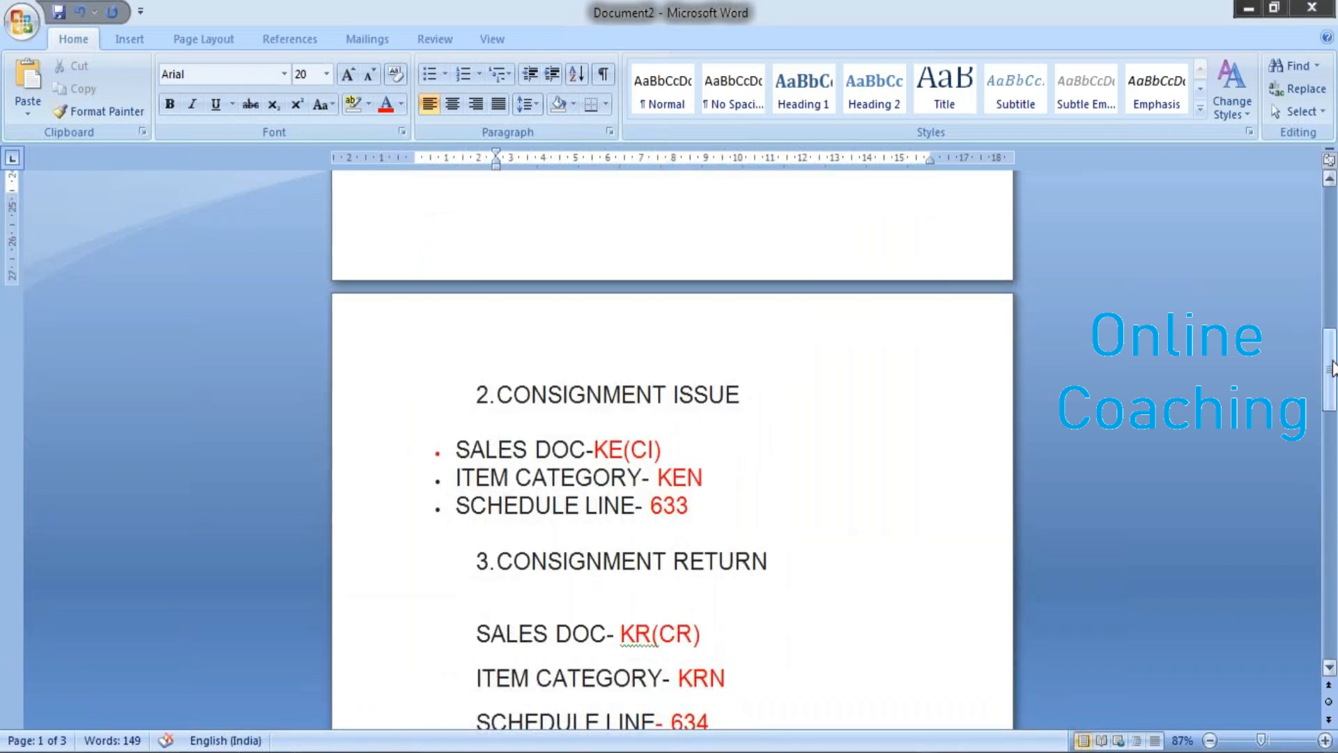
drag(594, 449, 662, 451)
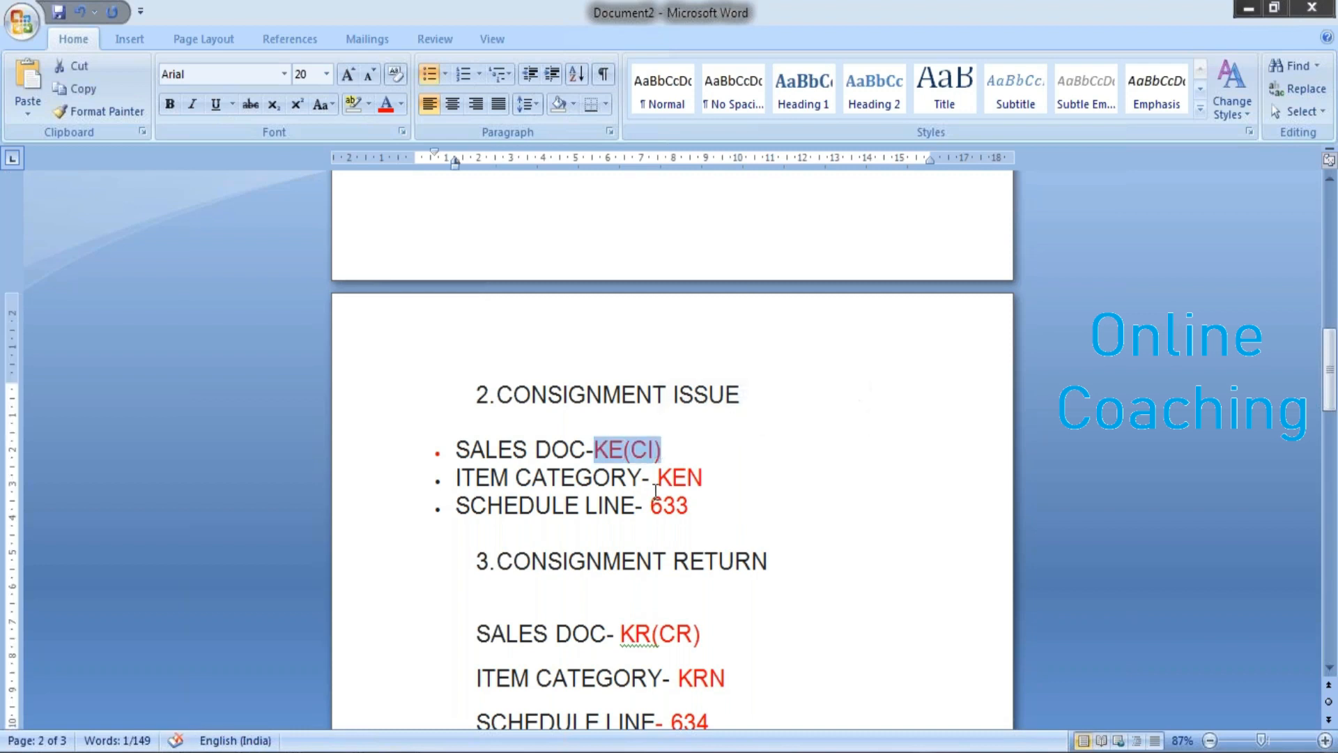
click(651, 505)
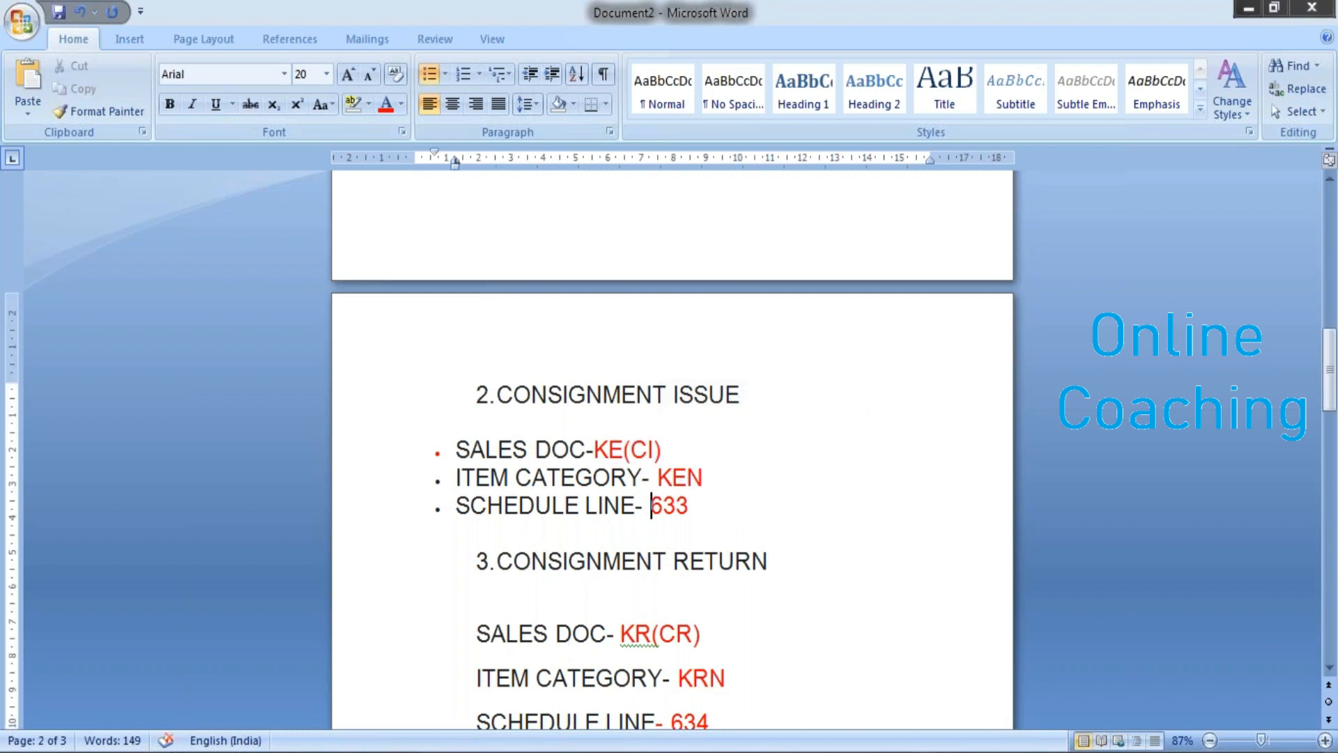
- Switch back to SAP, leave the schedule line categories for the IMG structure, and open the sales order types overview under Sales Document Header
click(340, 668)
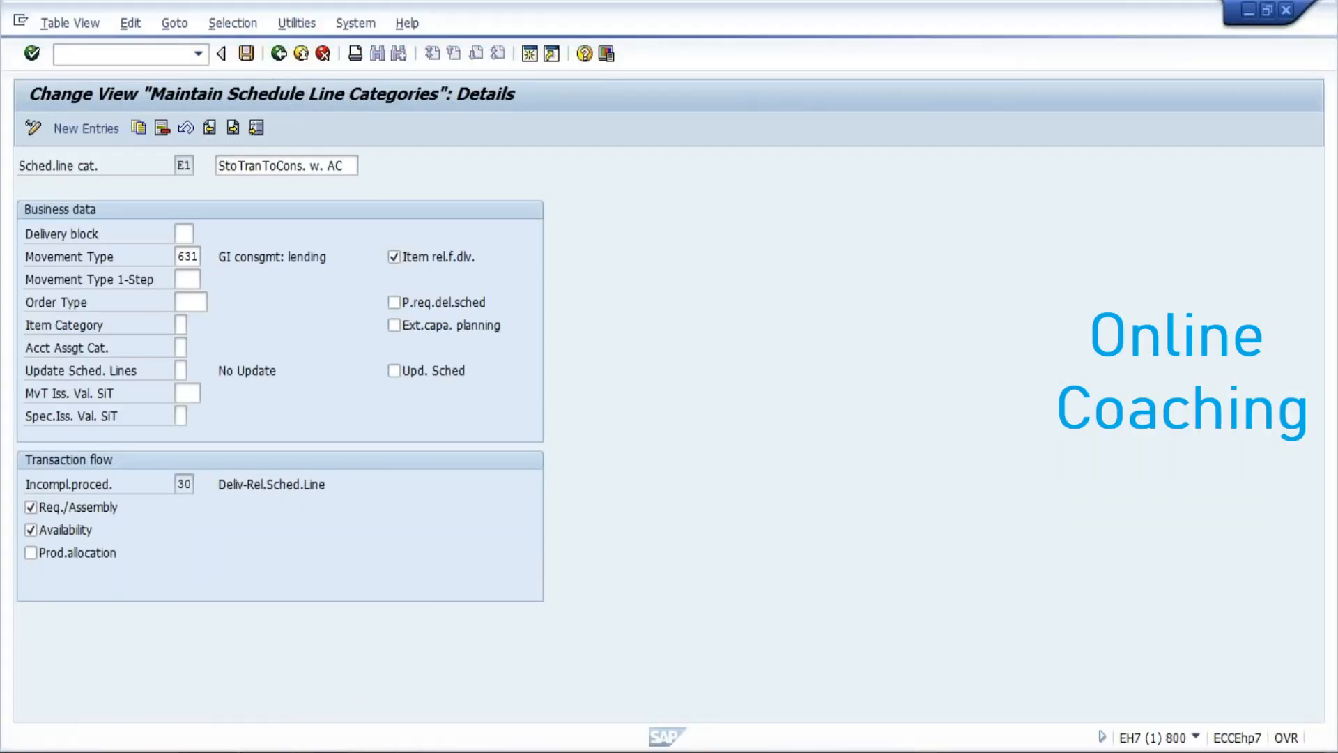
key(F3)
key(F3)
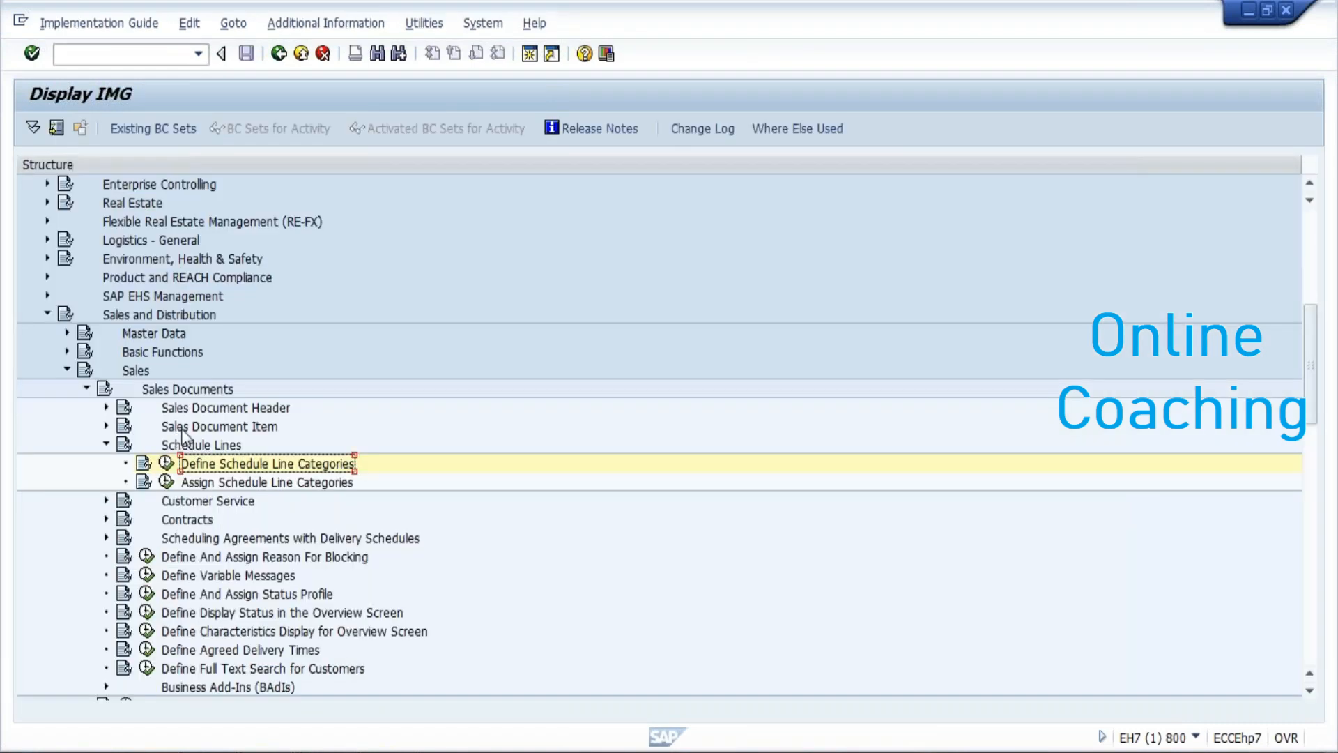
click(183, 409)
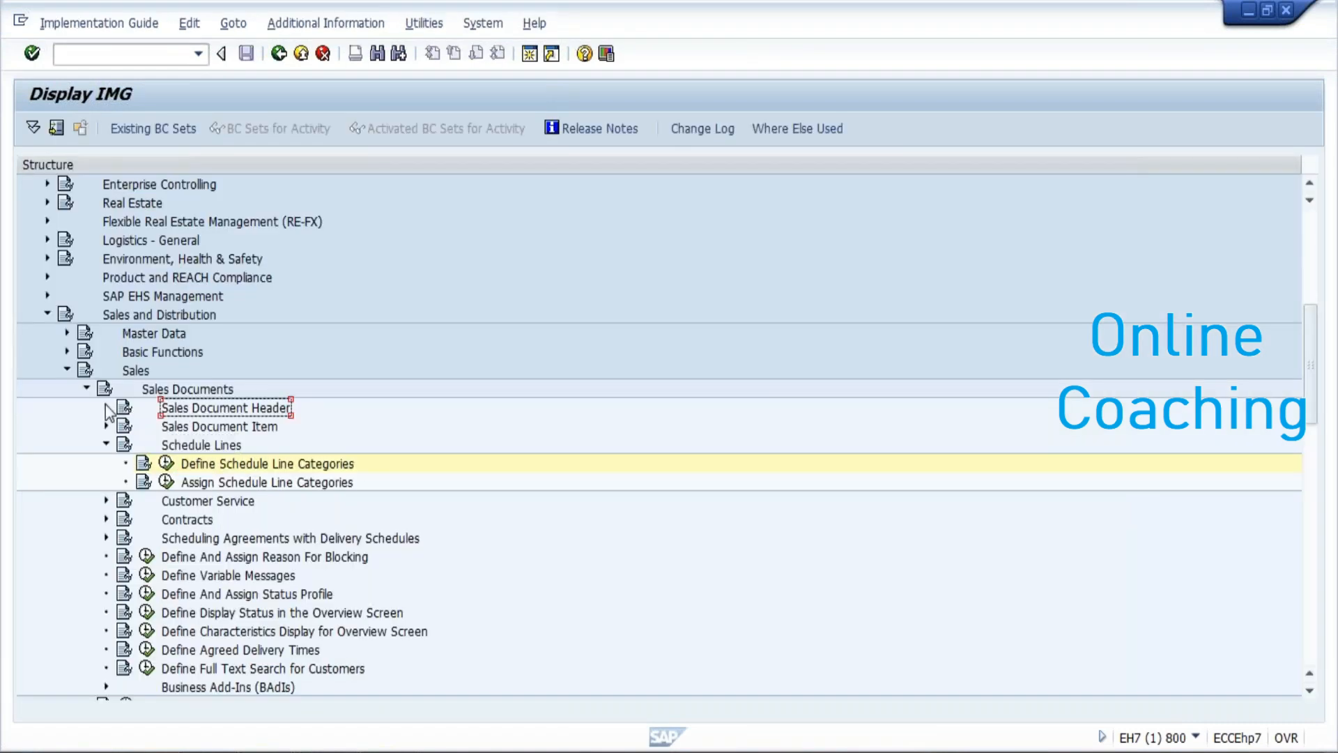
click(106, 408)
click(238, 426)
click(166, 425)
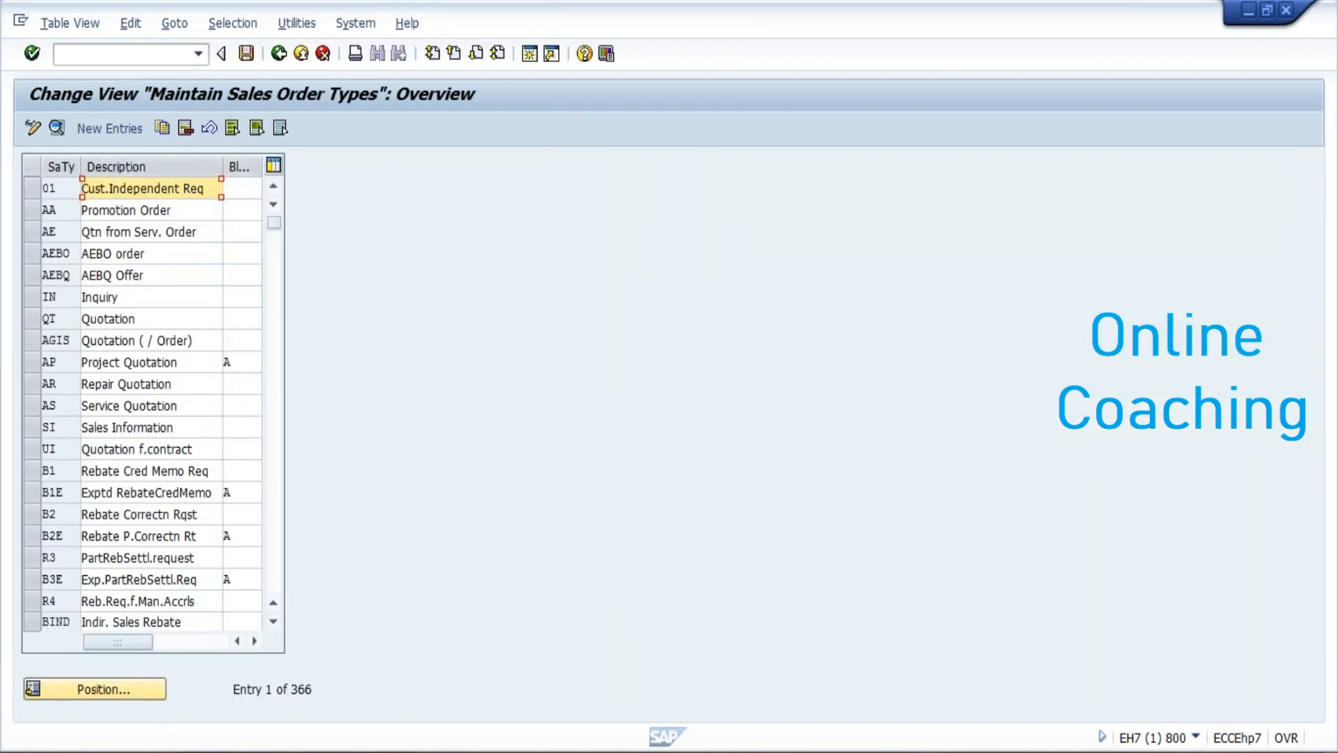
- Switch to Document2 in Word and highlight the sales document code KE(CI) under Consignment Issue
mouse_move(269, 752)
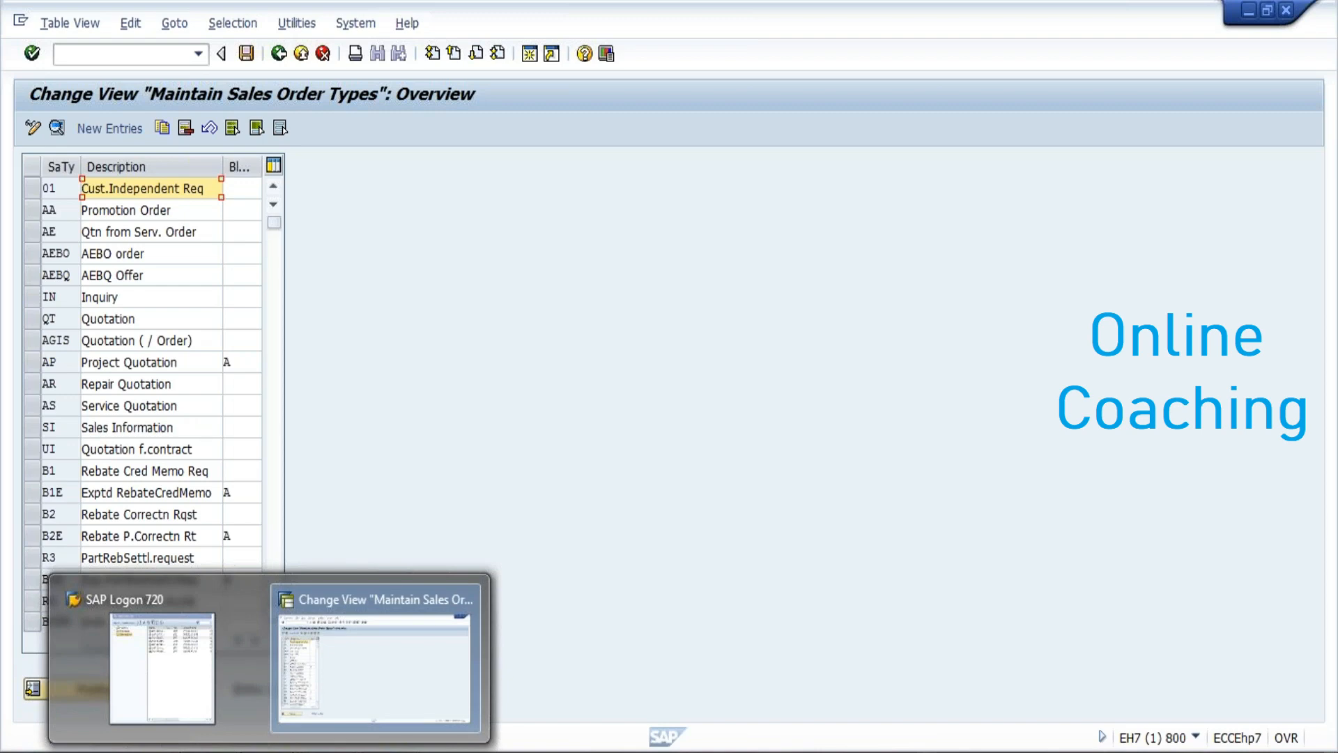
click(149, 651)
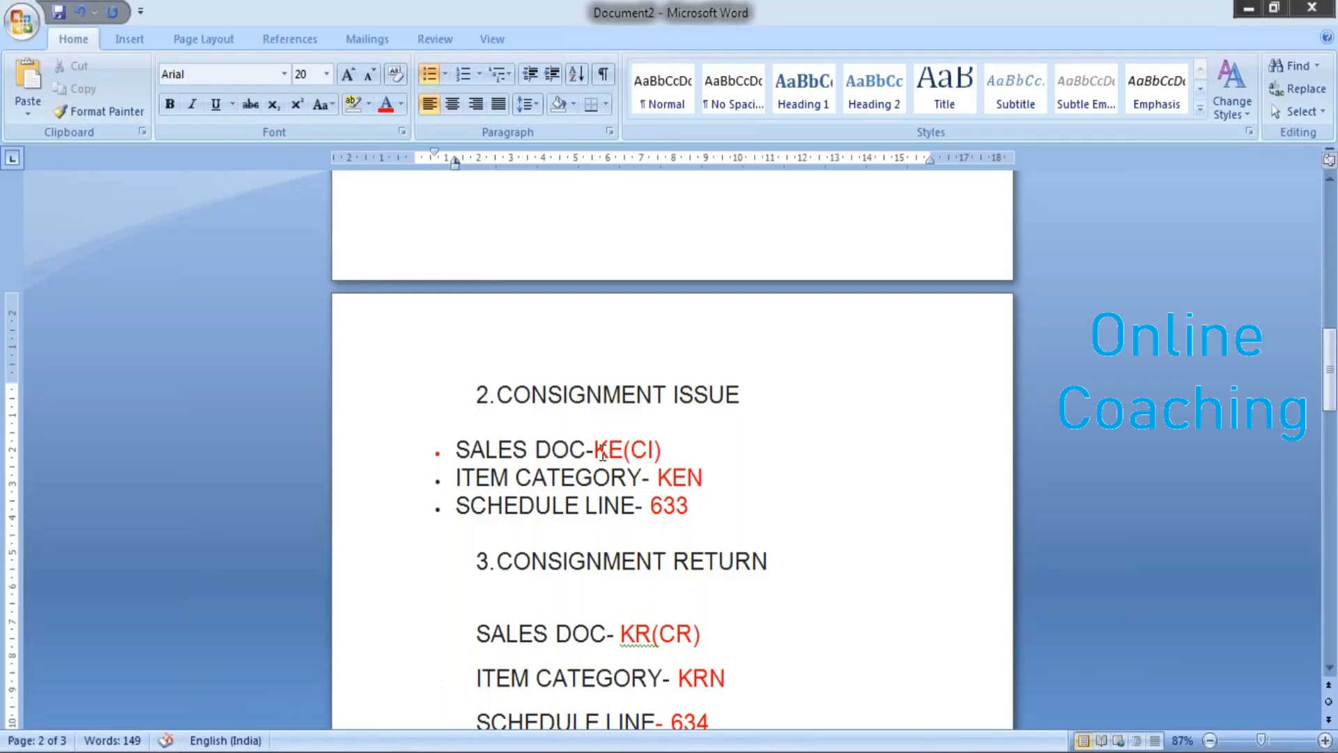
drag(598, 452, 662, 449)
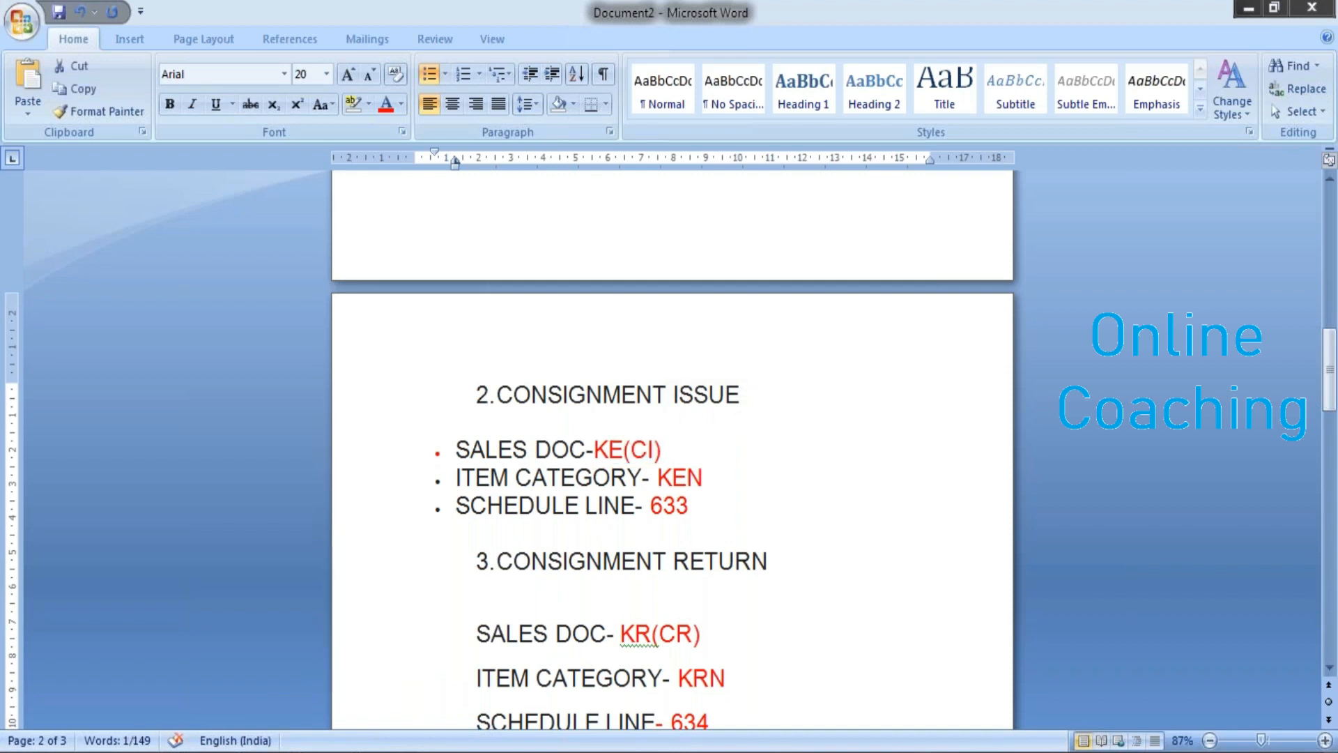
- Switch to SAP, locate sales document type CI in the sales order types and open its details
click(380, 655)
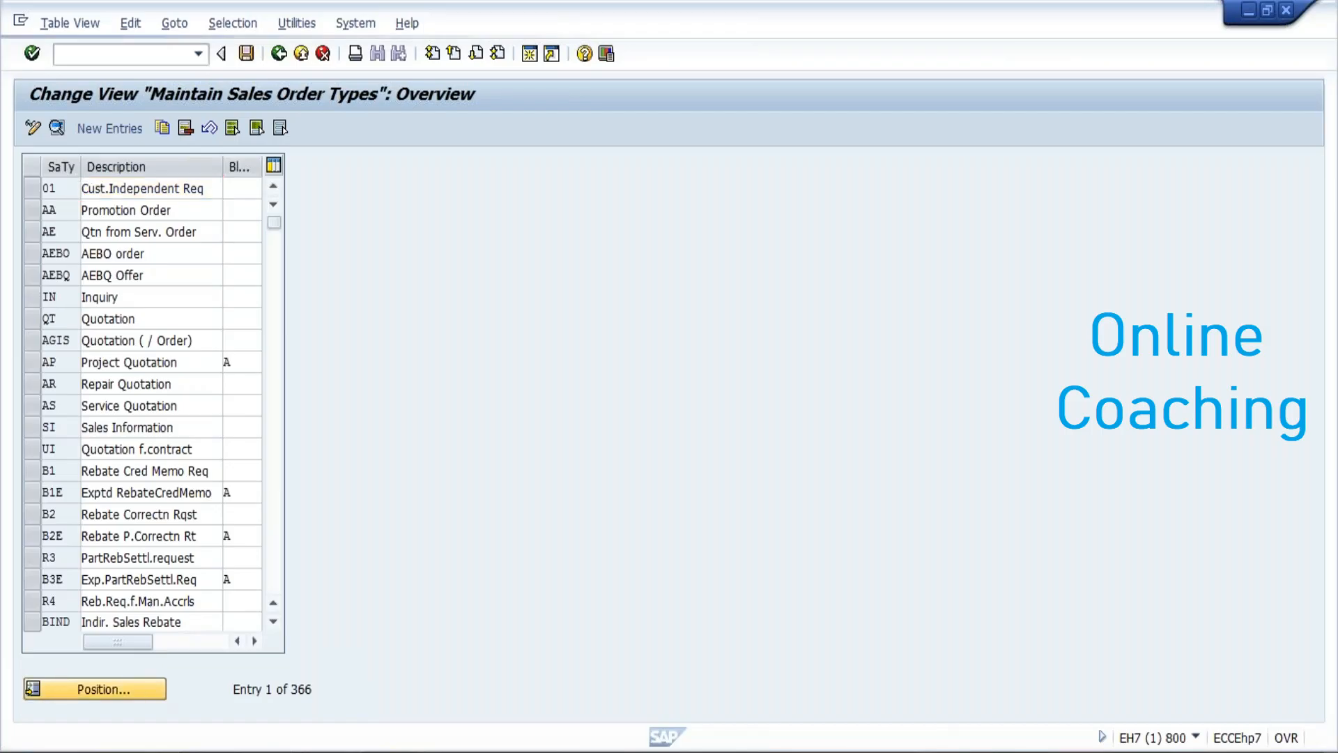
click(149, 688)
text(CI)
key(Return)
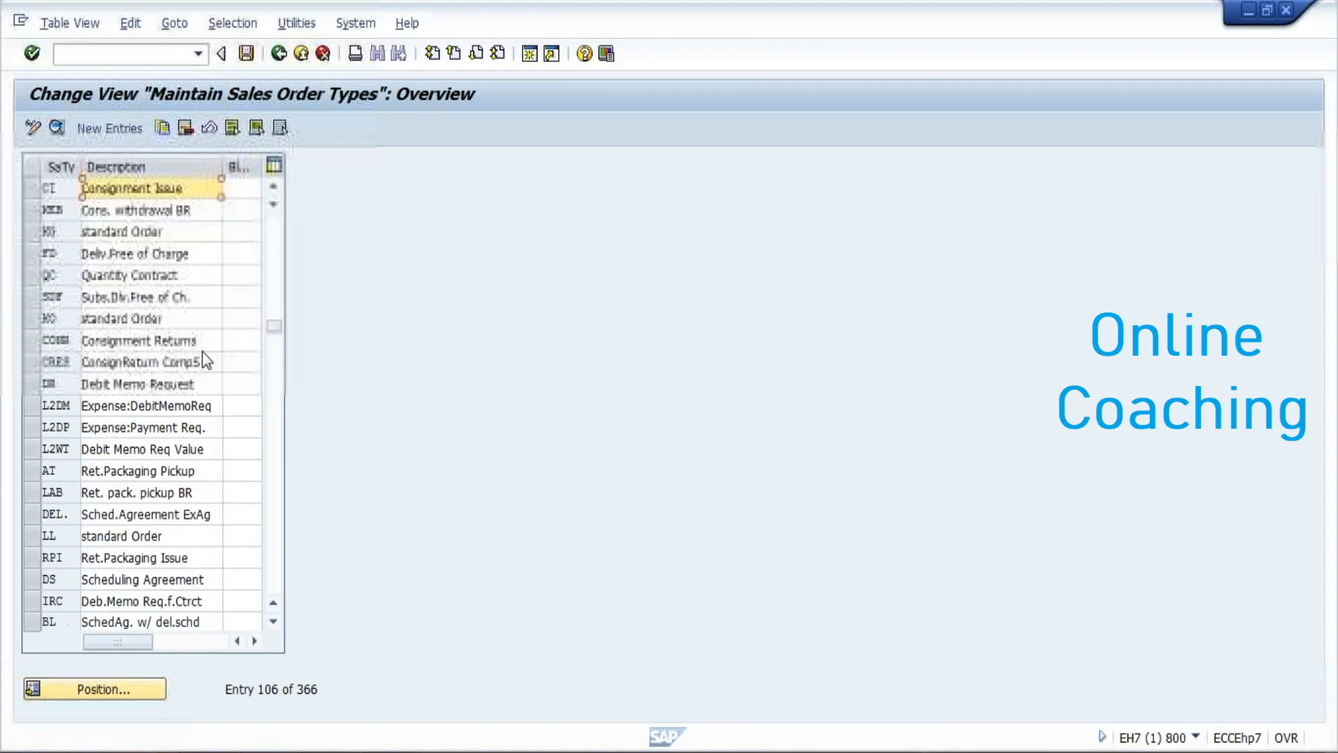
drag(199, 188, 81, 188)
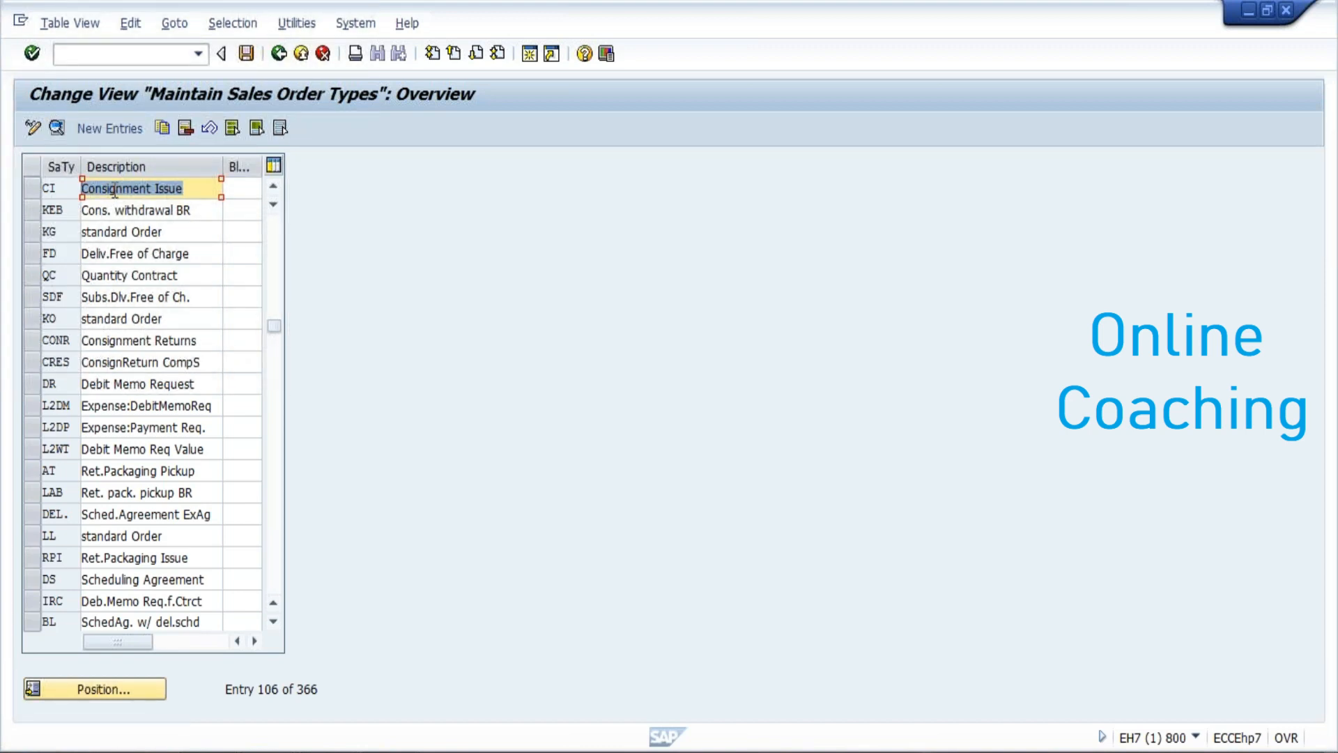
double_click(115, 191)
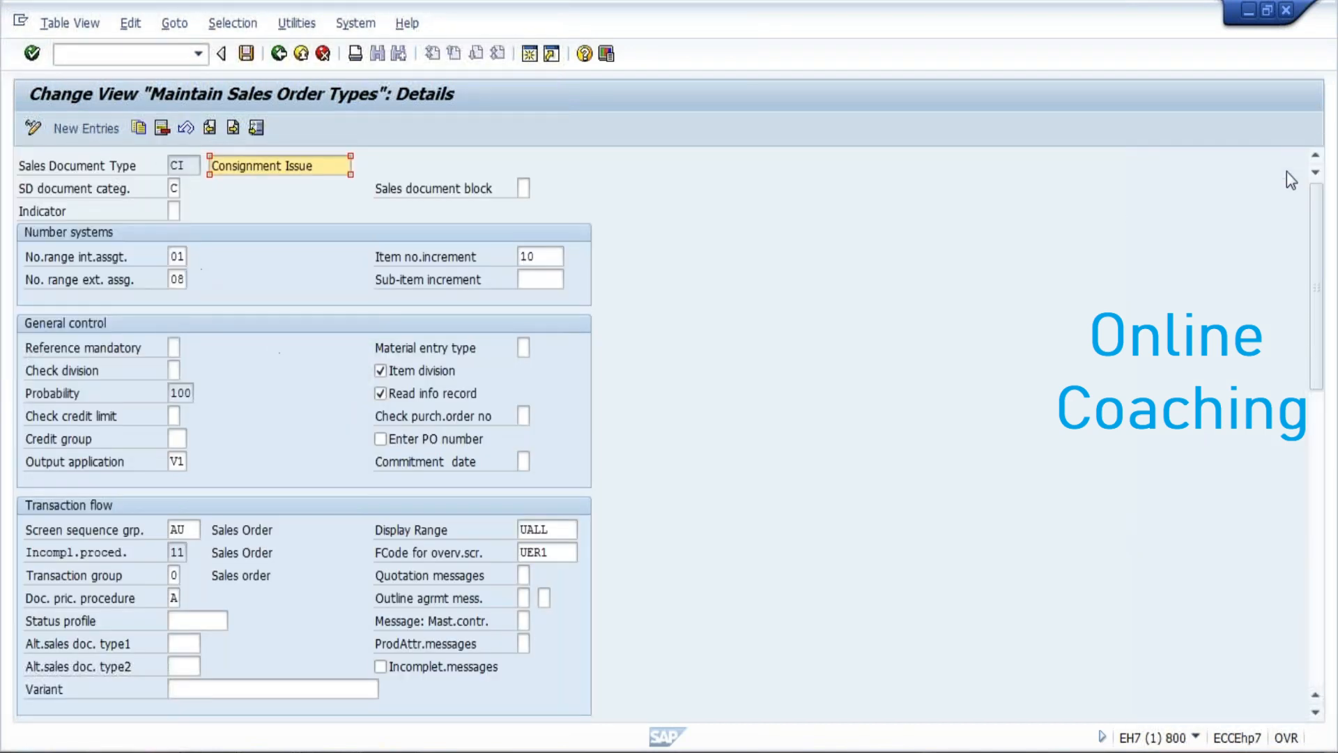
- Examine the delivery-related billing type and the delivery type of the Consignment Issue document type
scroll(1319, 279, down, 10)
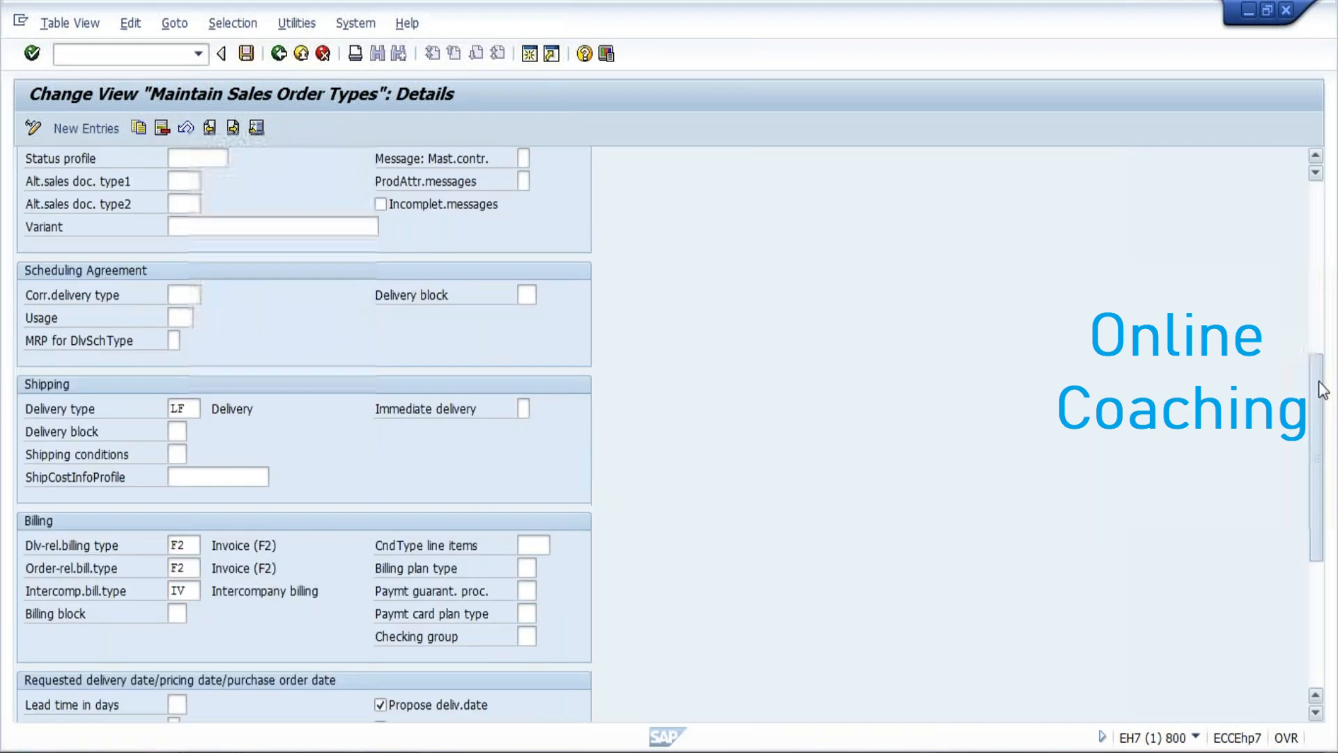
click(176, 408)
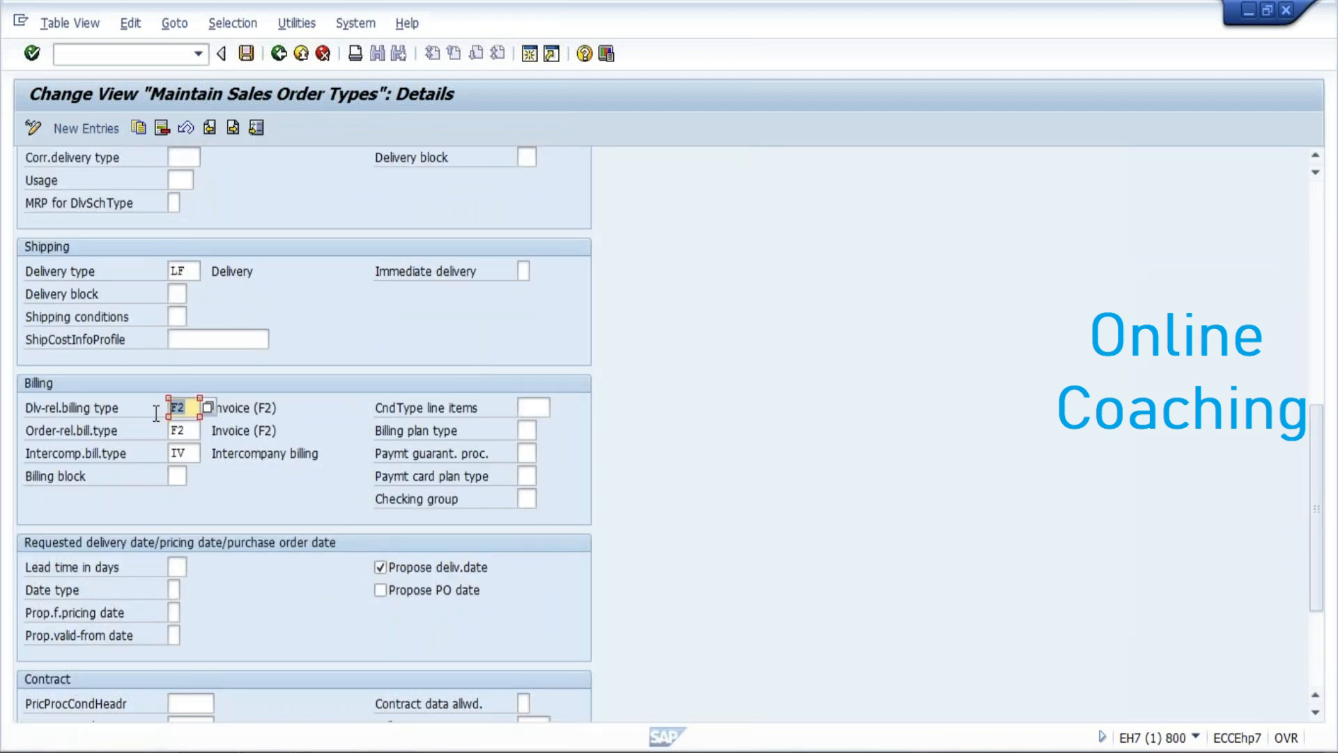
click(186, 271)
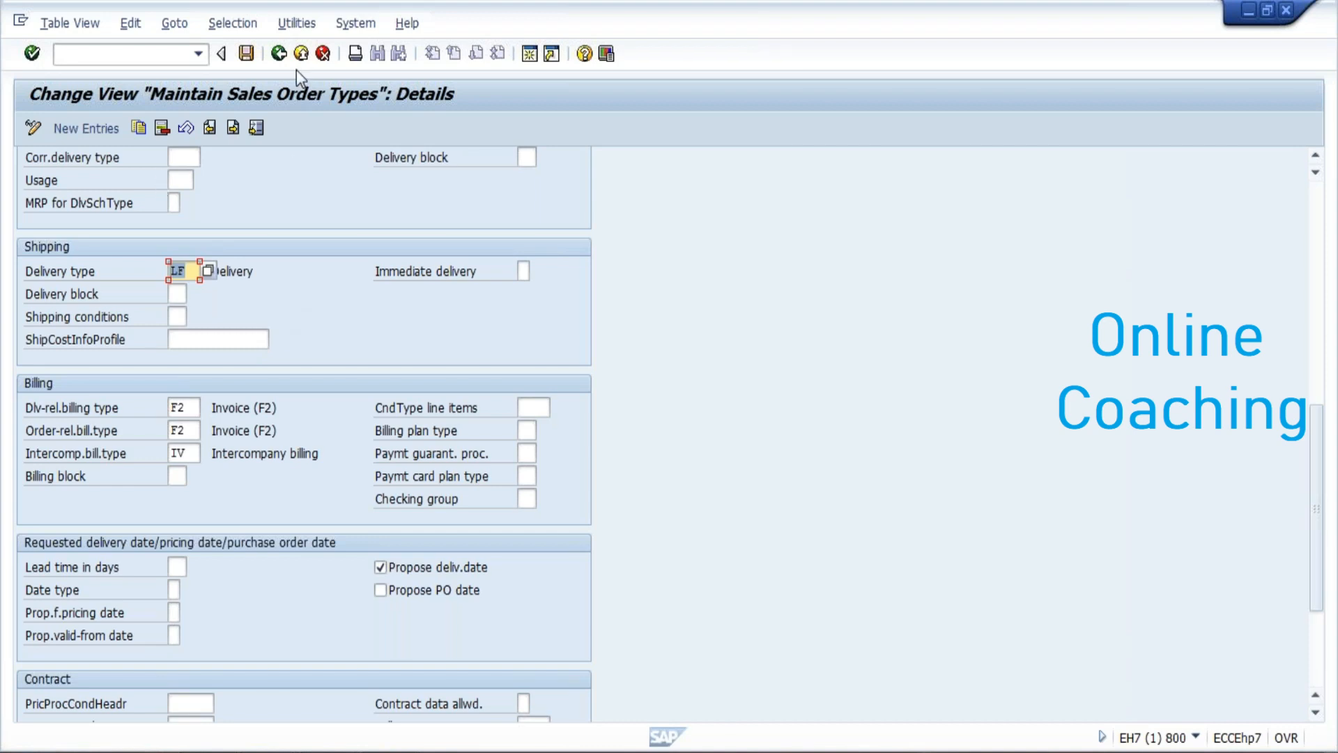
- Return to the implementation guide and open the Define Item Categories activity under Sales Document Item
click(281, 58)
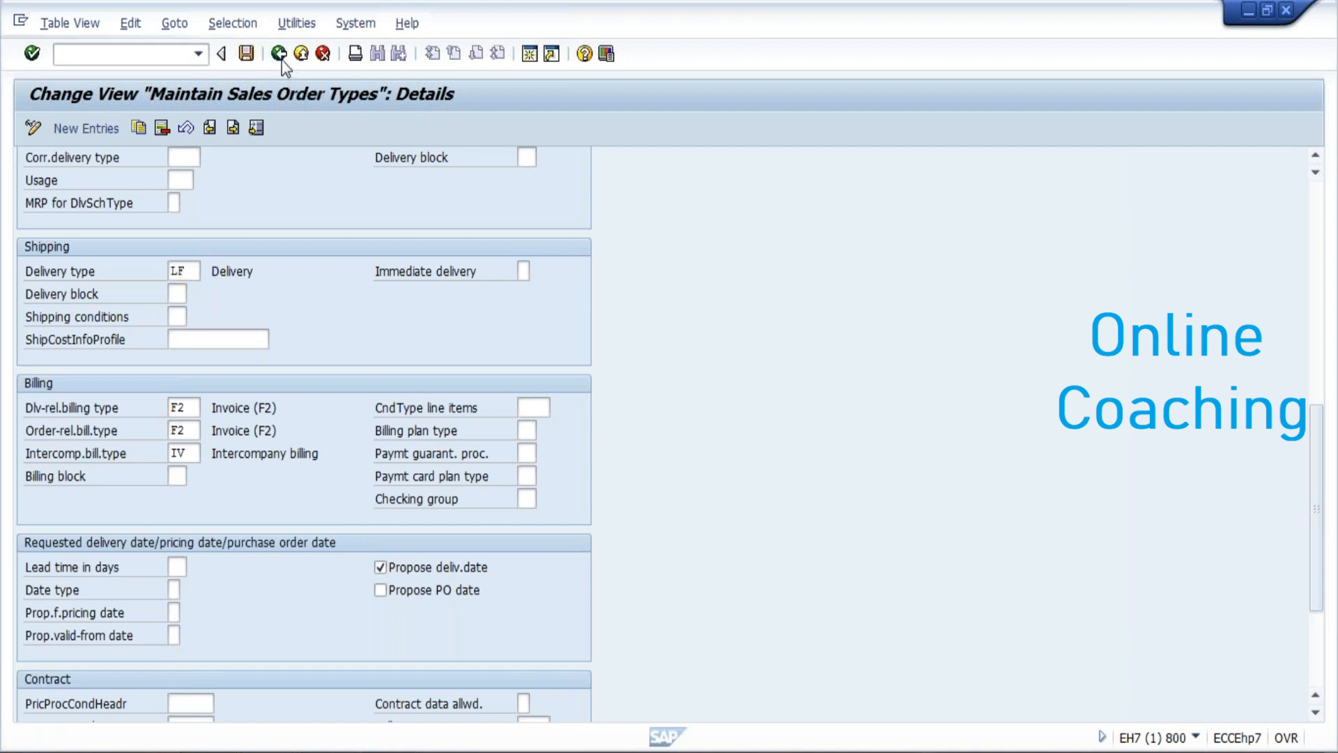
click(280, 59)
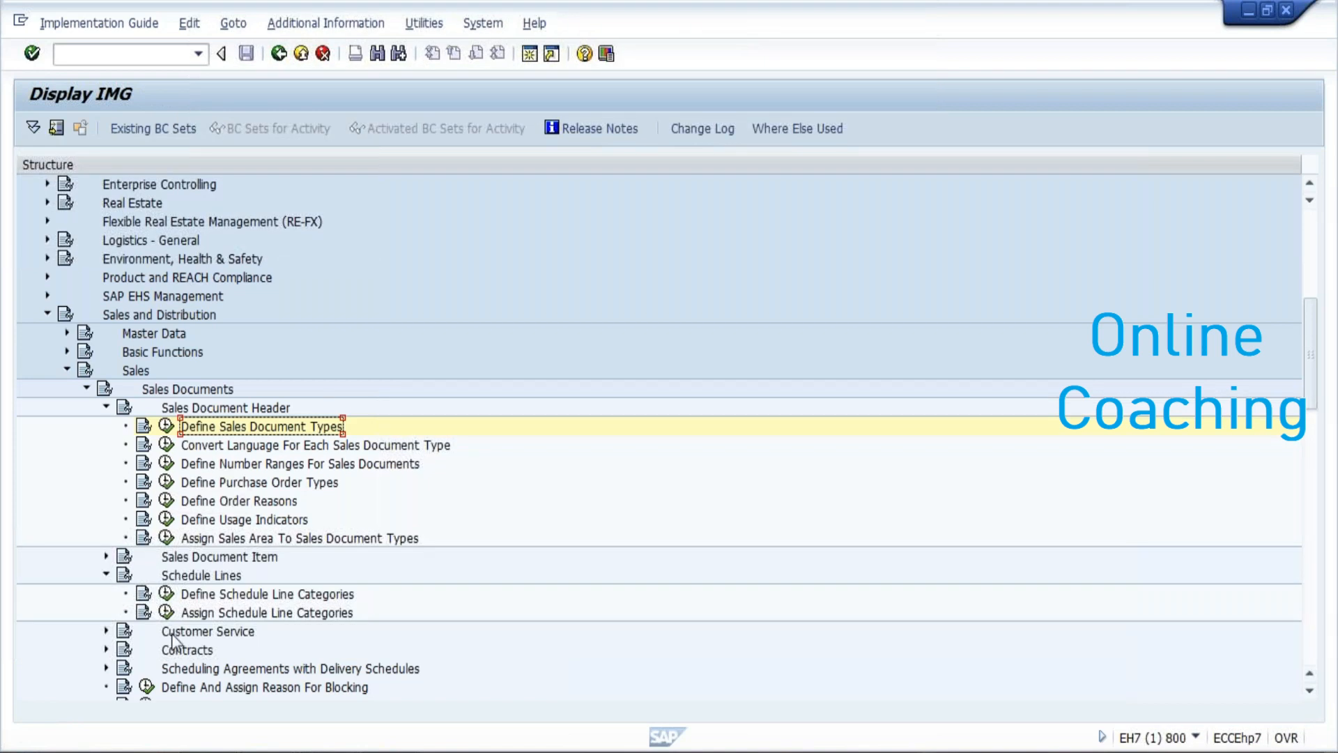
click(106, 556)
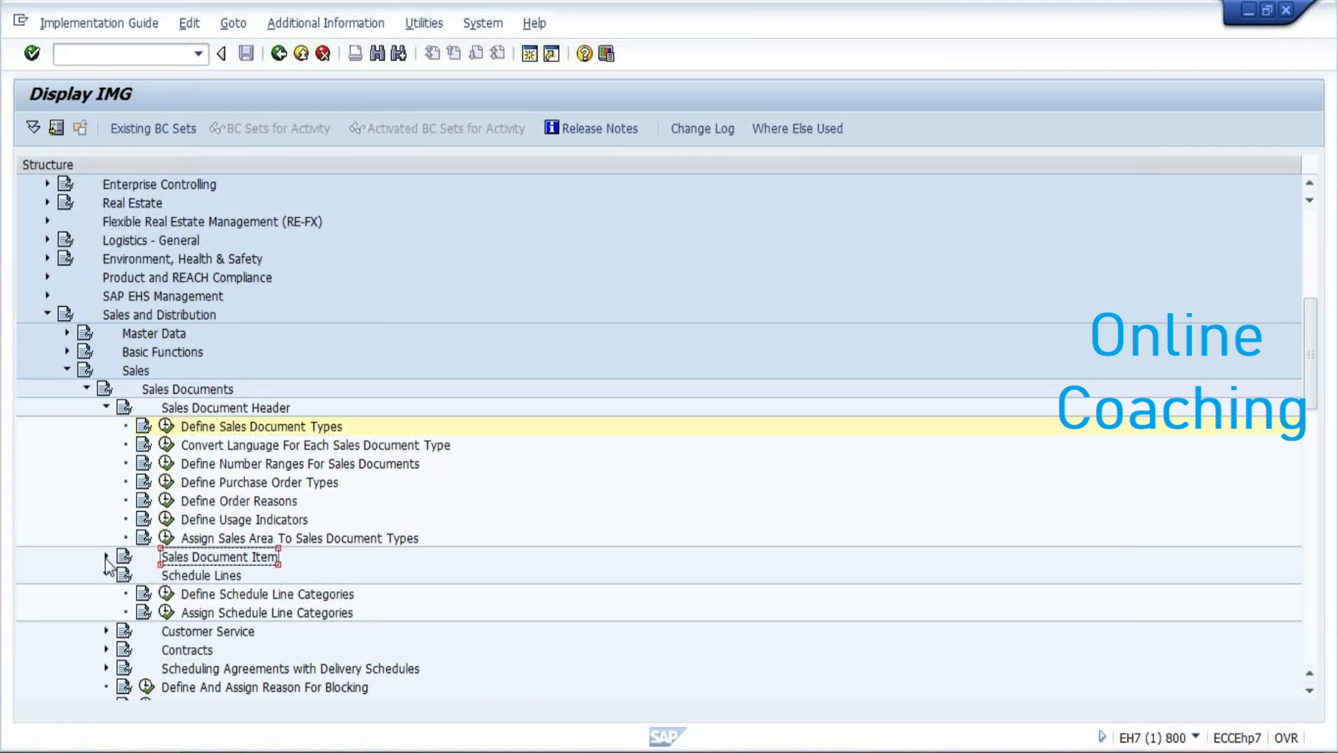
click(189, 580)
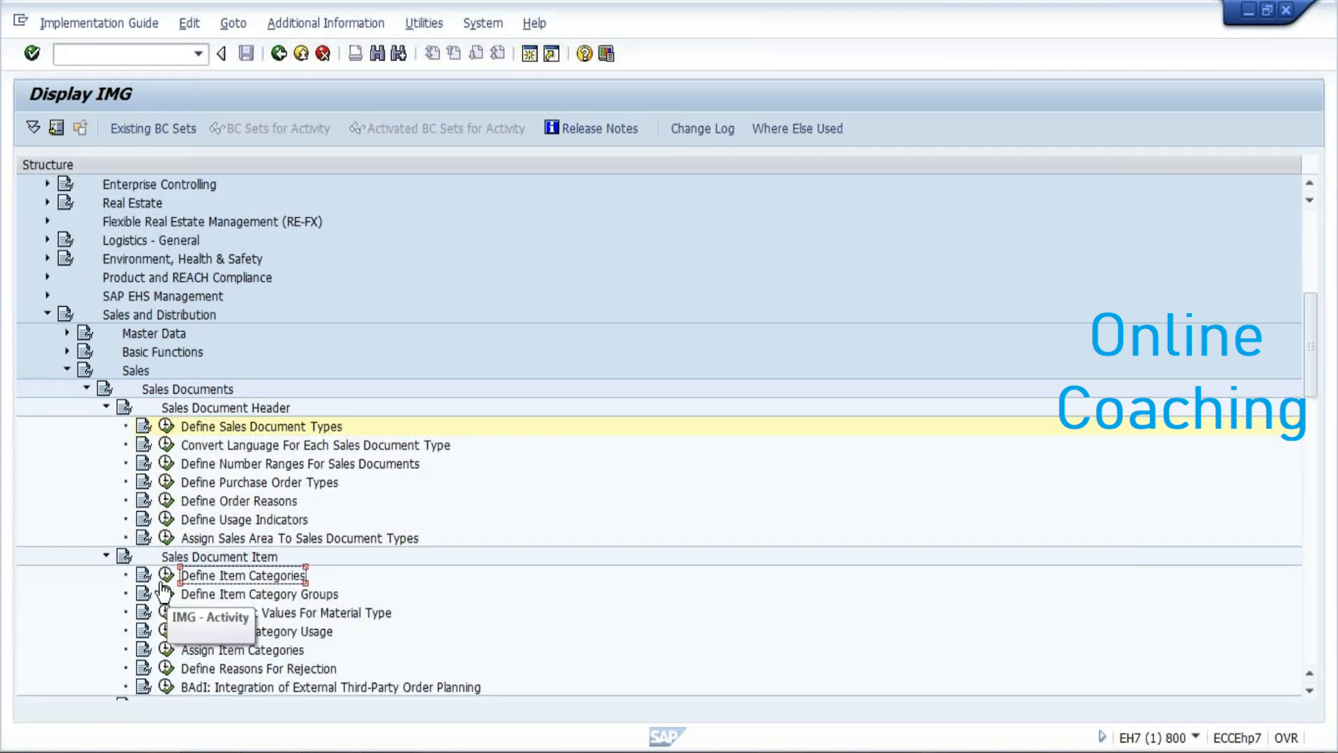
click(166, 575)
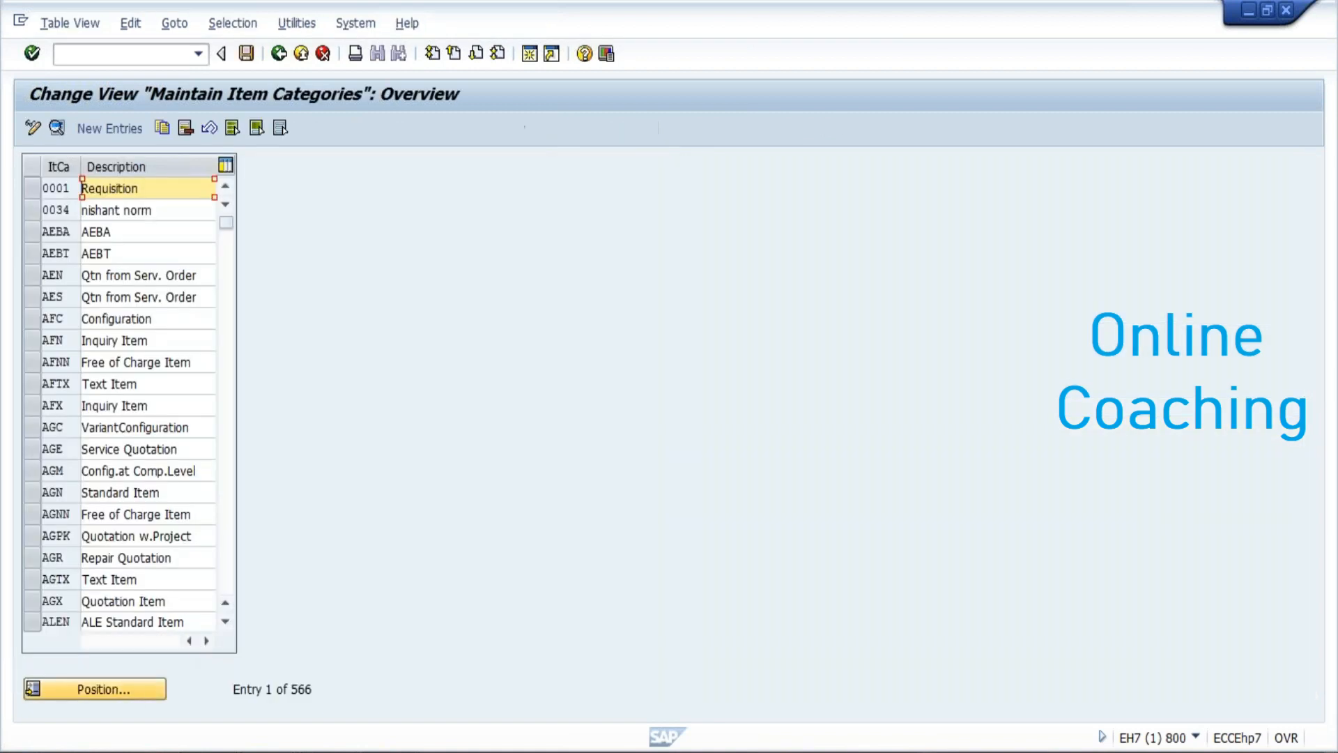
- Locate item category KEN in the list and open its details
click(29, 688)
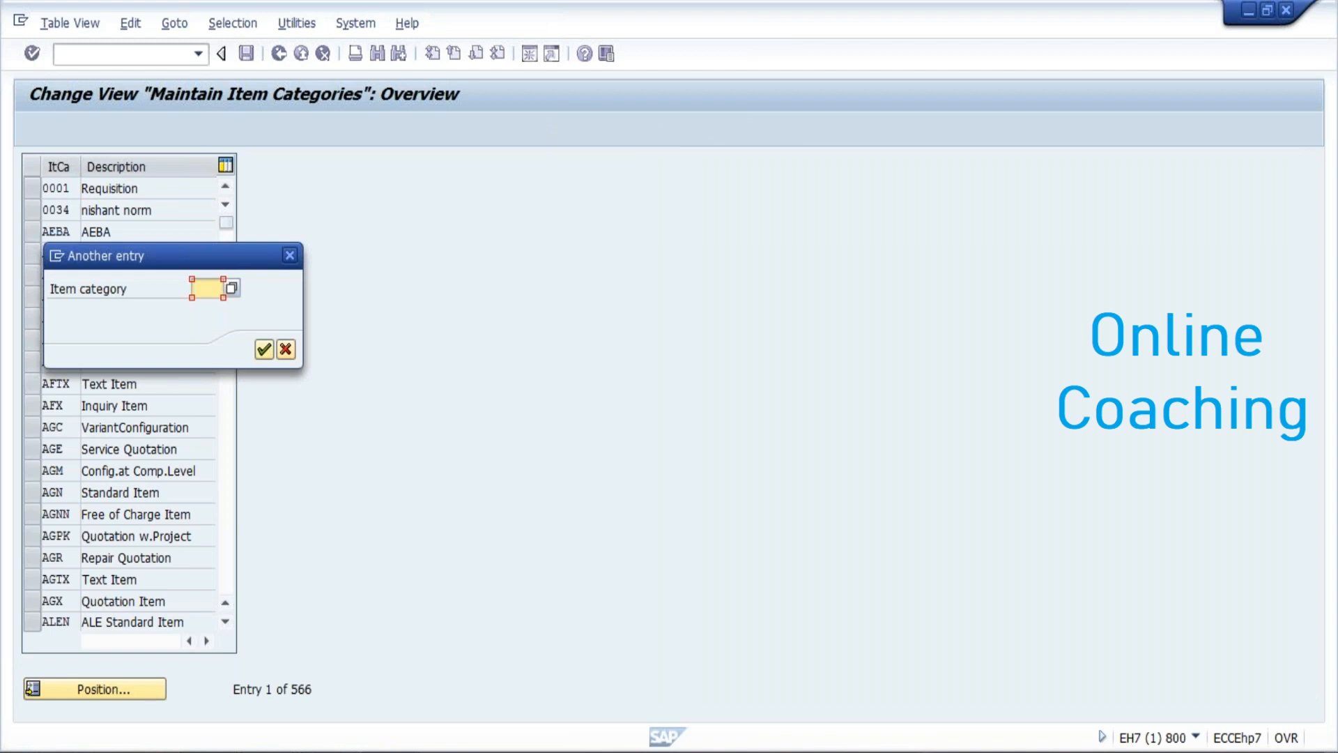
text(KEN)
key(Return)
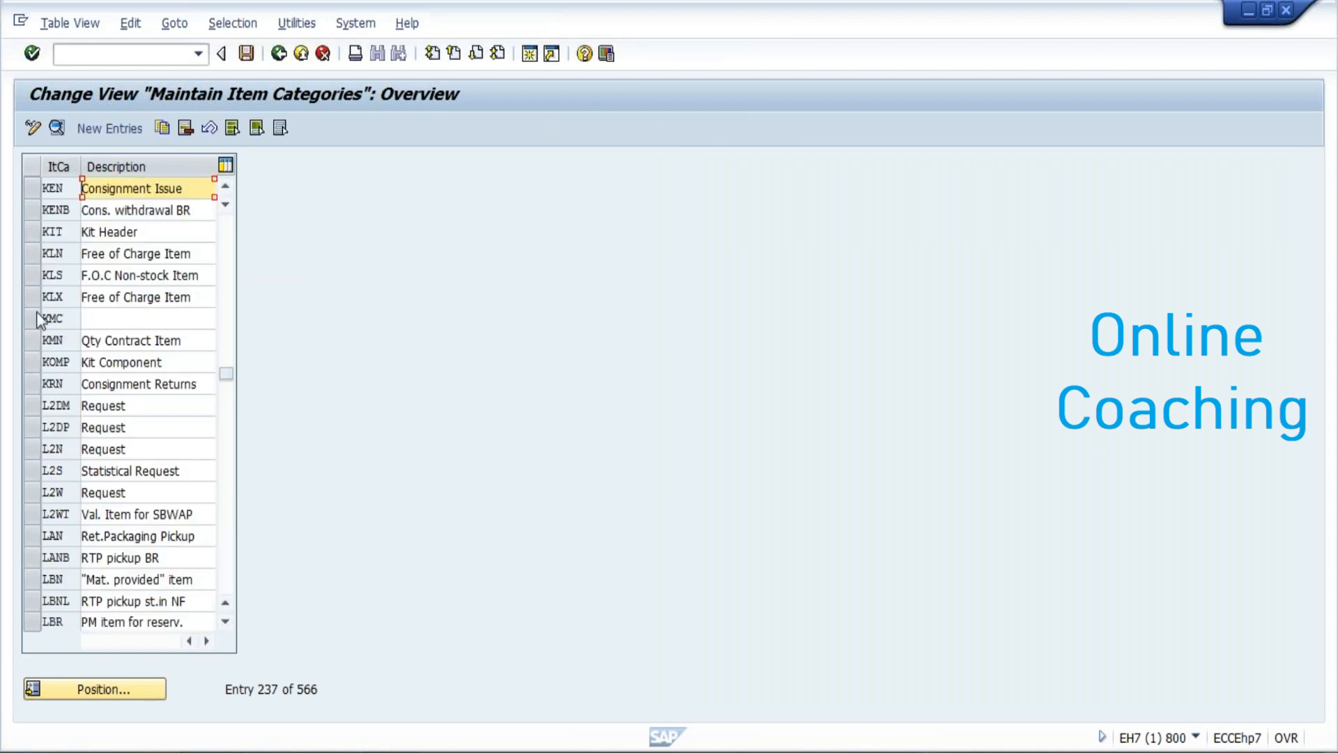
click(196, 189)
drag(196, 189, 67, 205)
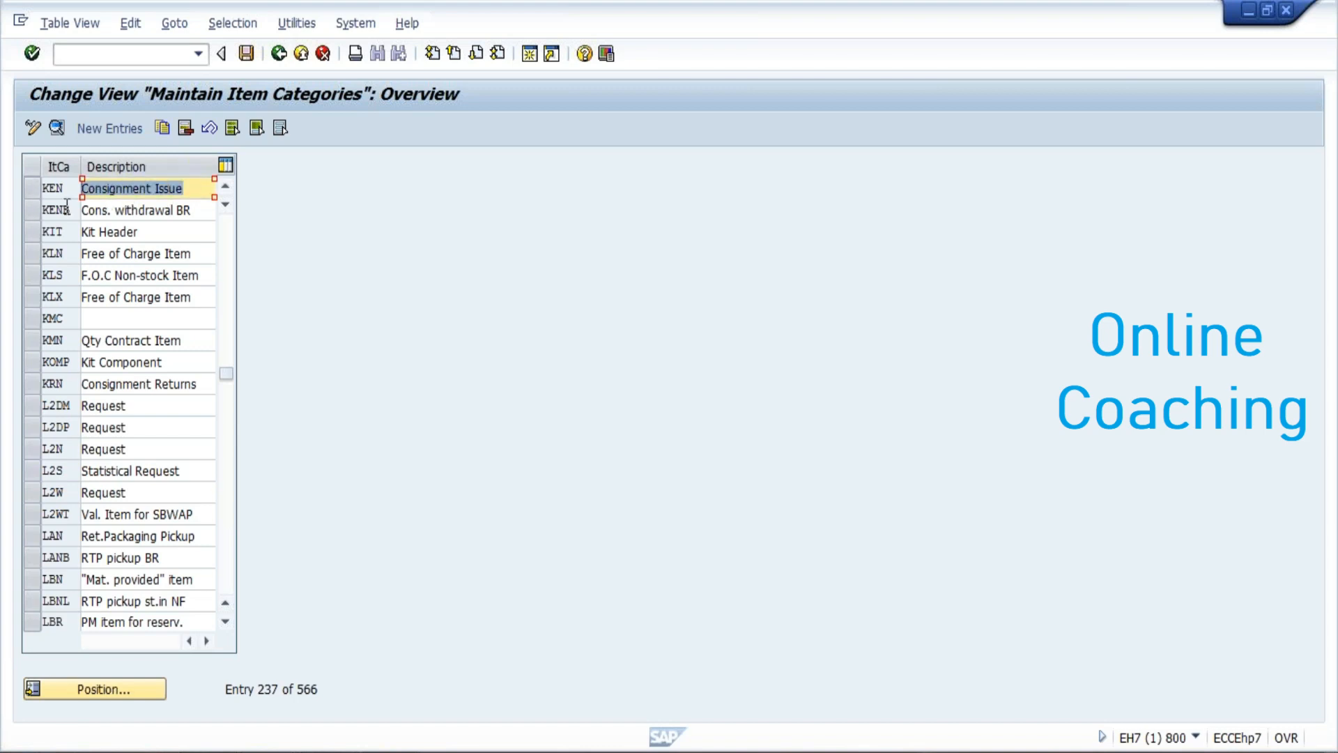
double_click(107, 190)
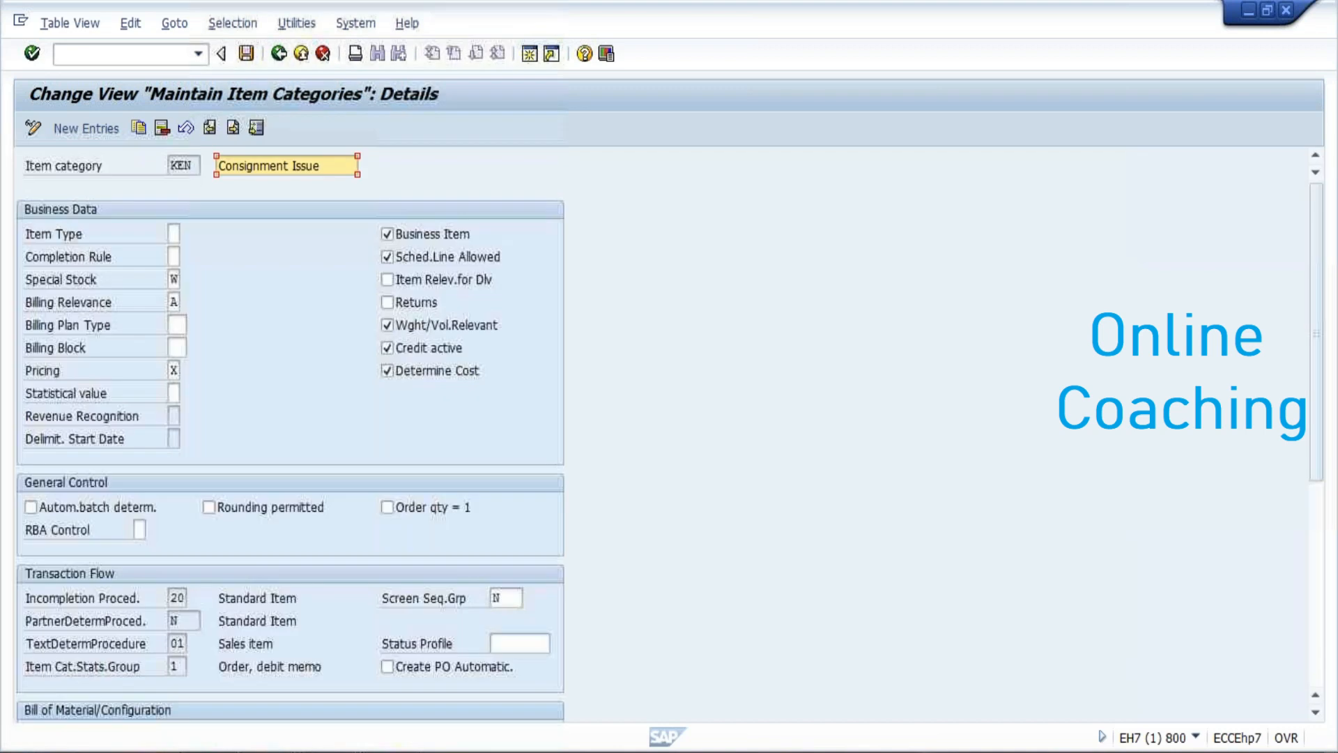
- Look up the possible special stock indicators for item category KEN, keeping W for customer consignment
click(173, 279)
click(189, 280)
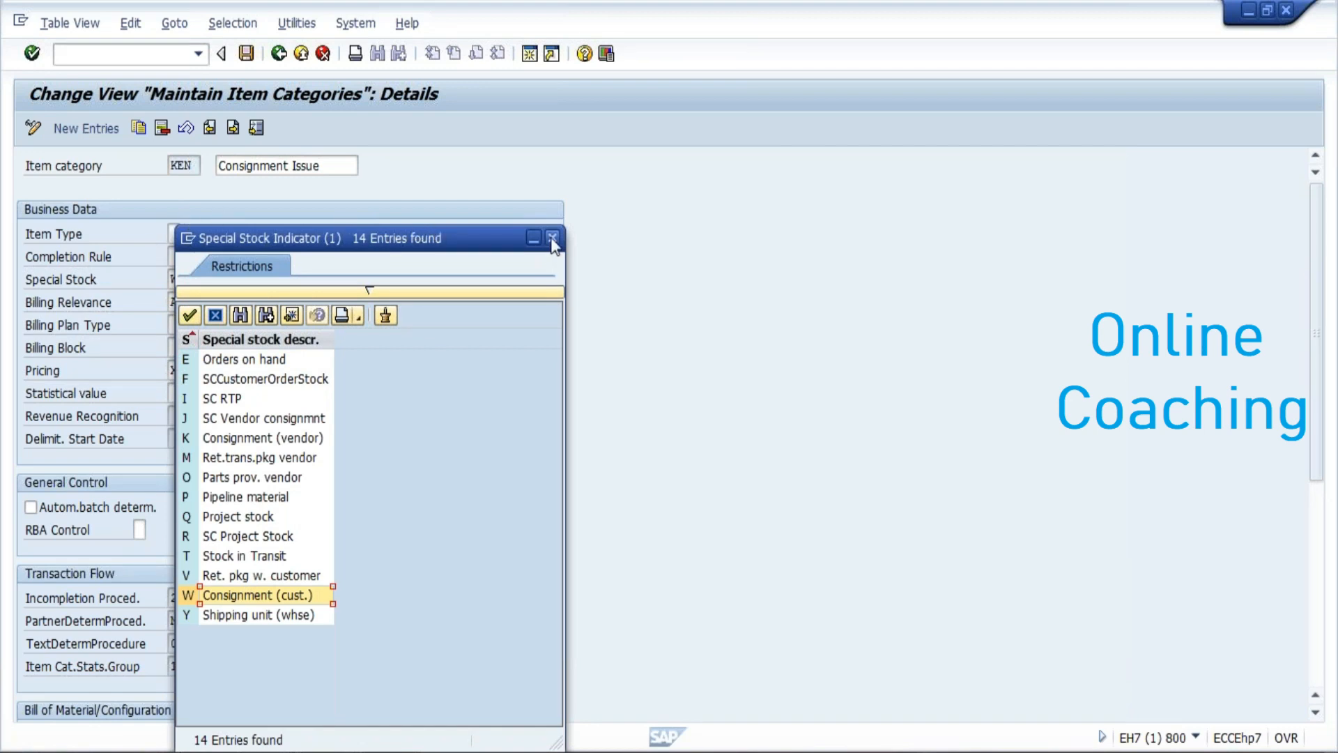
key(Return)
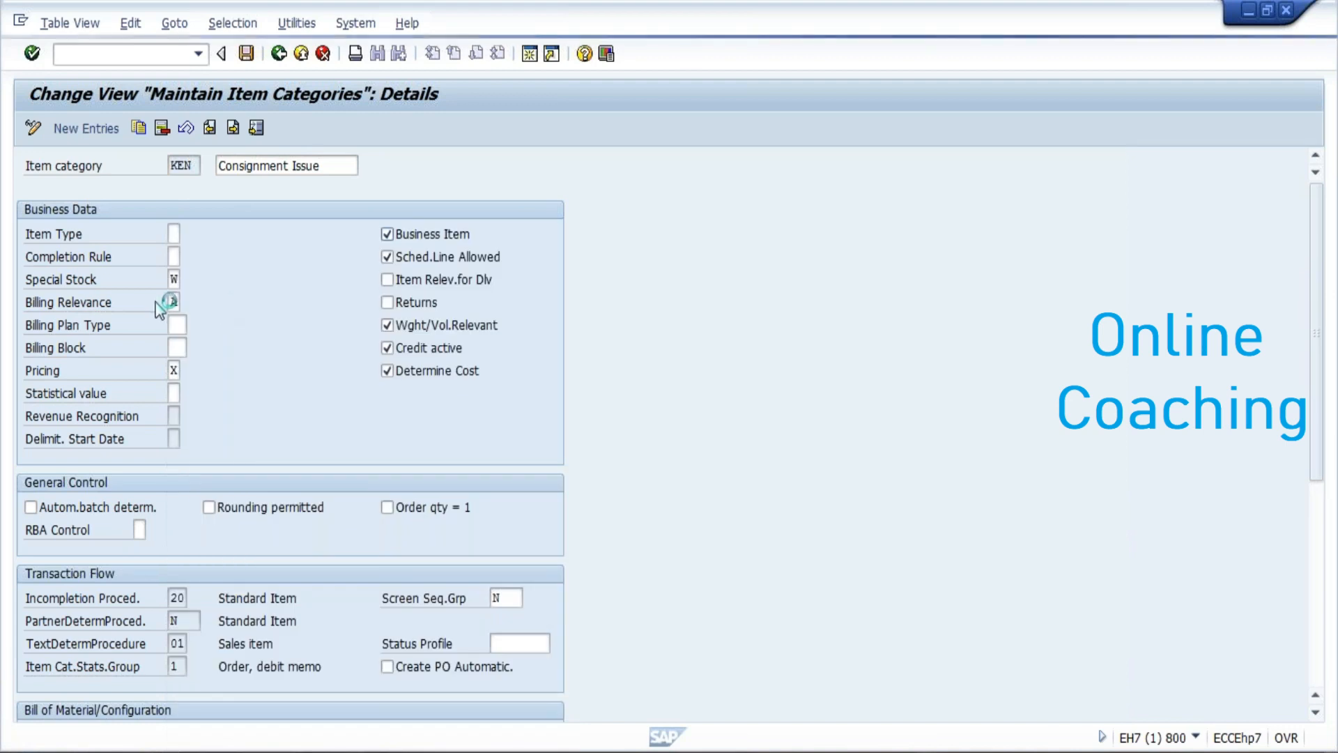
- Check the item category's pricing setting and look up its billing relevance options, keeping A for delivery-related billing
click(173, 302)
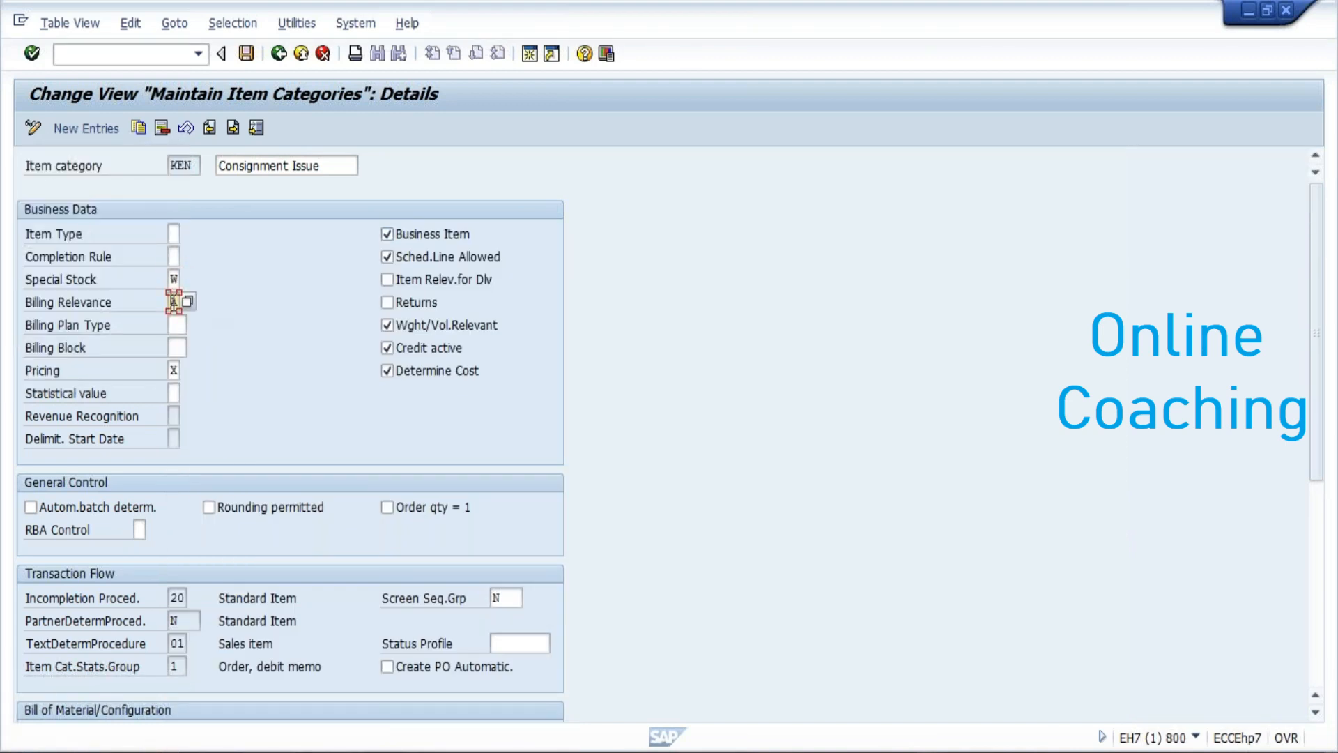
click(178, 370)
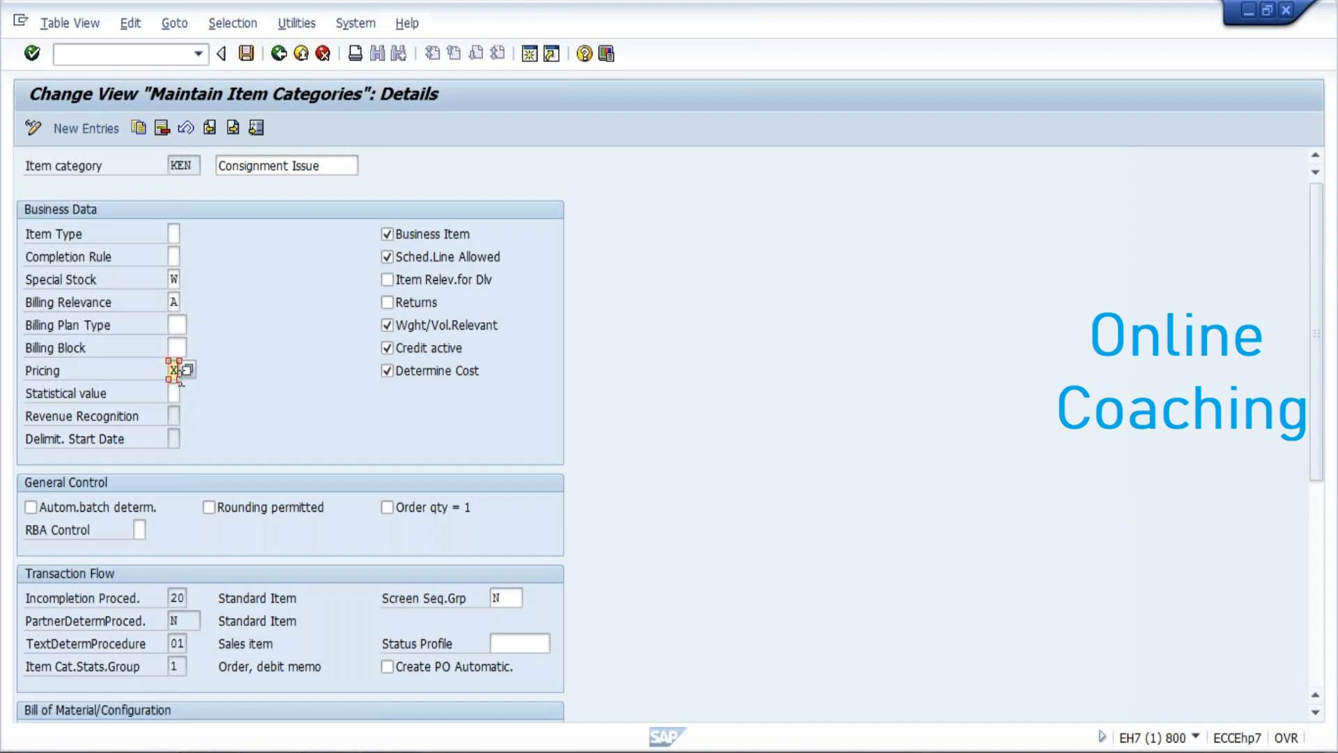
click(181, 300)
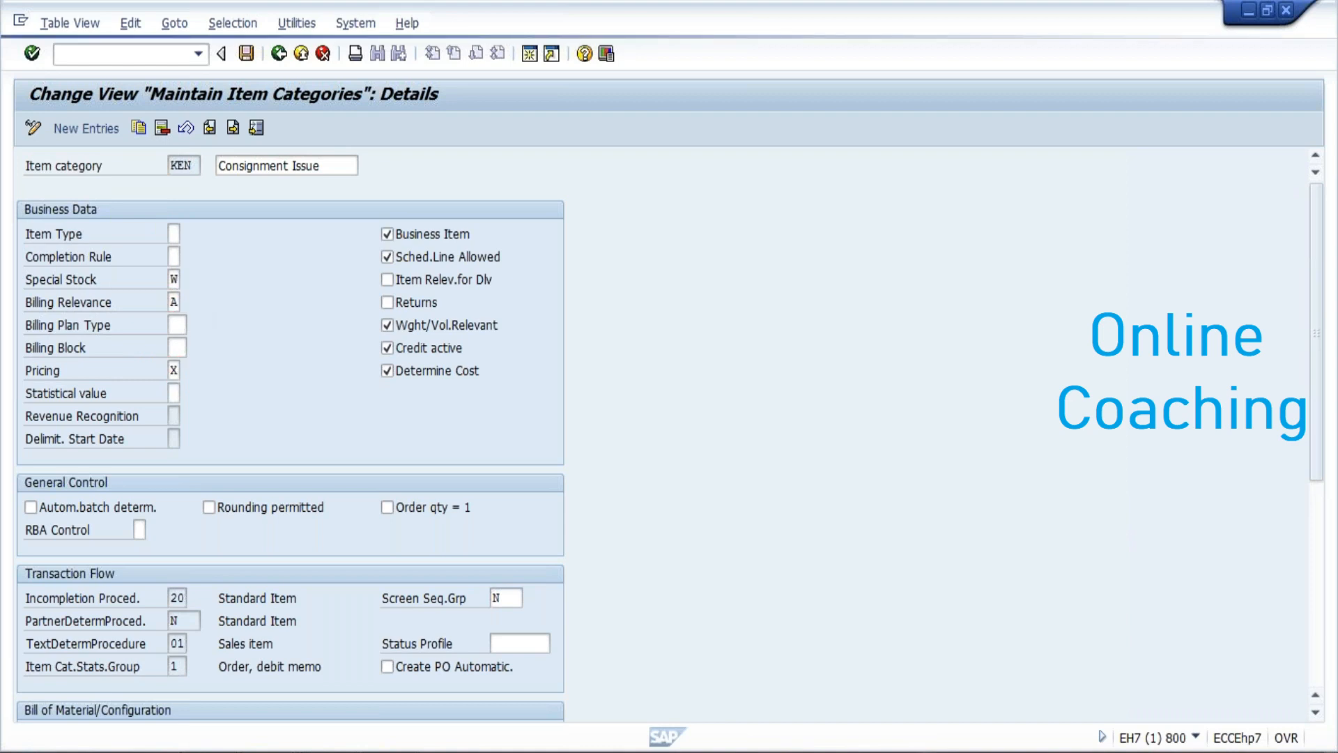
key(F4)
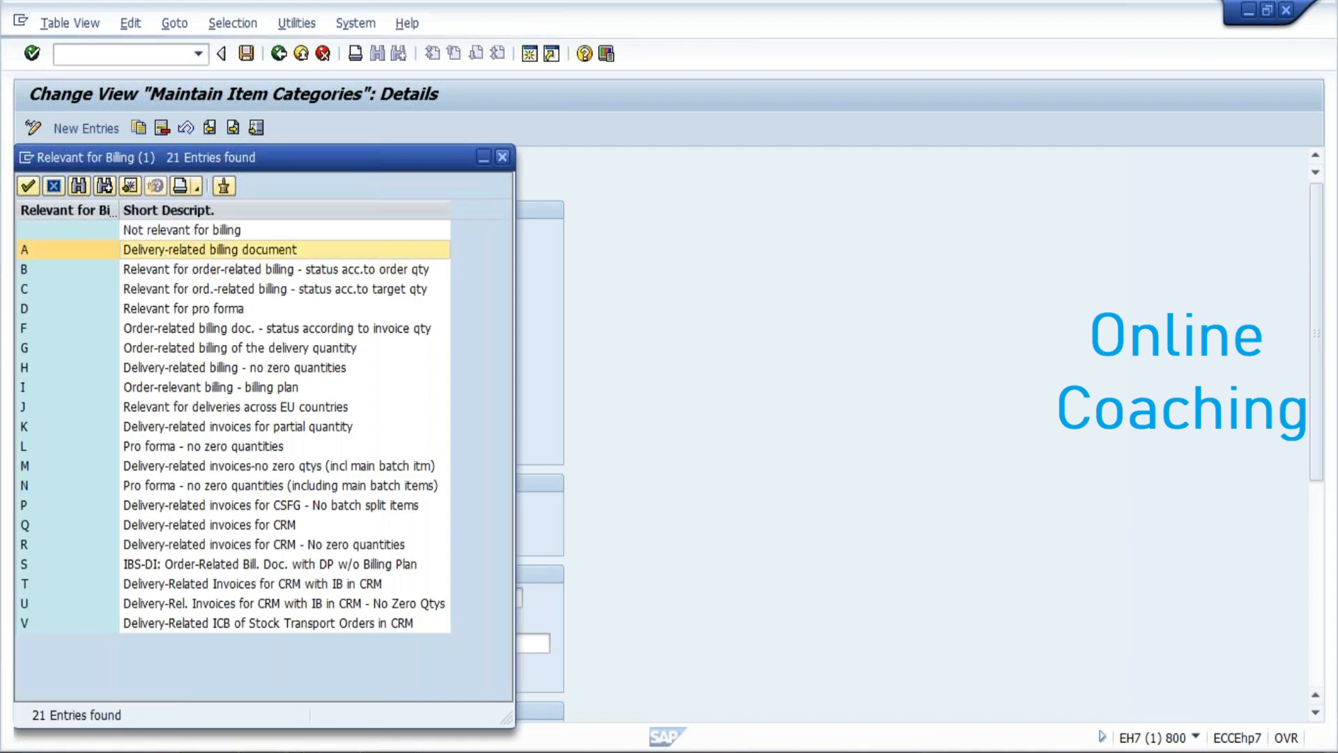
key(Return)
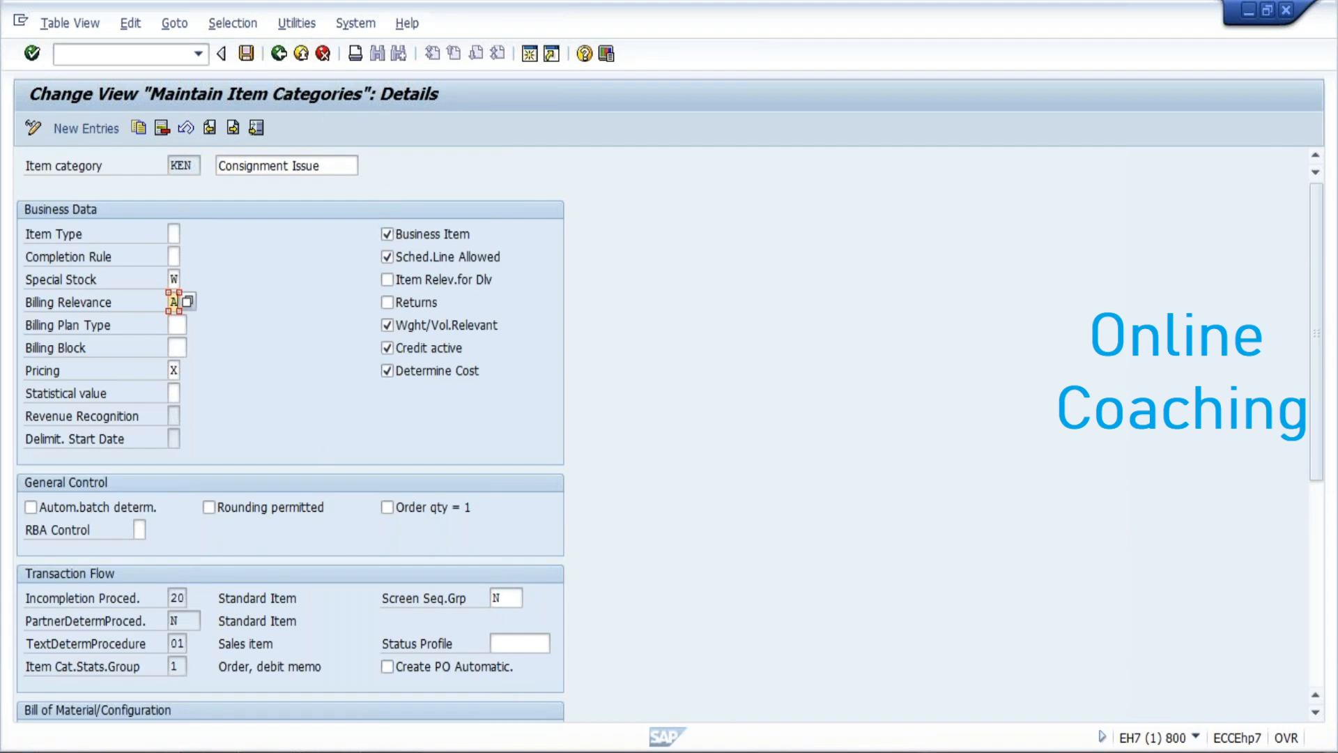
- Switch to Document2 in Word and insert "C1/" before 633 in the Consignment Issue schedule line entry
mouse_move(330, 752)
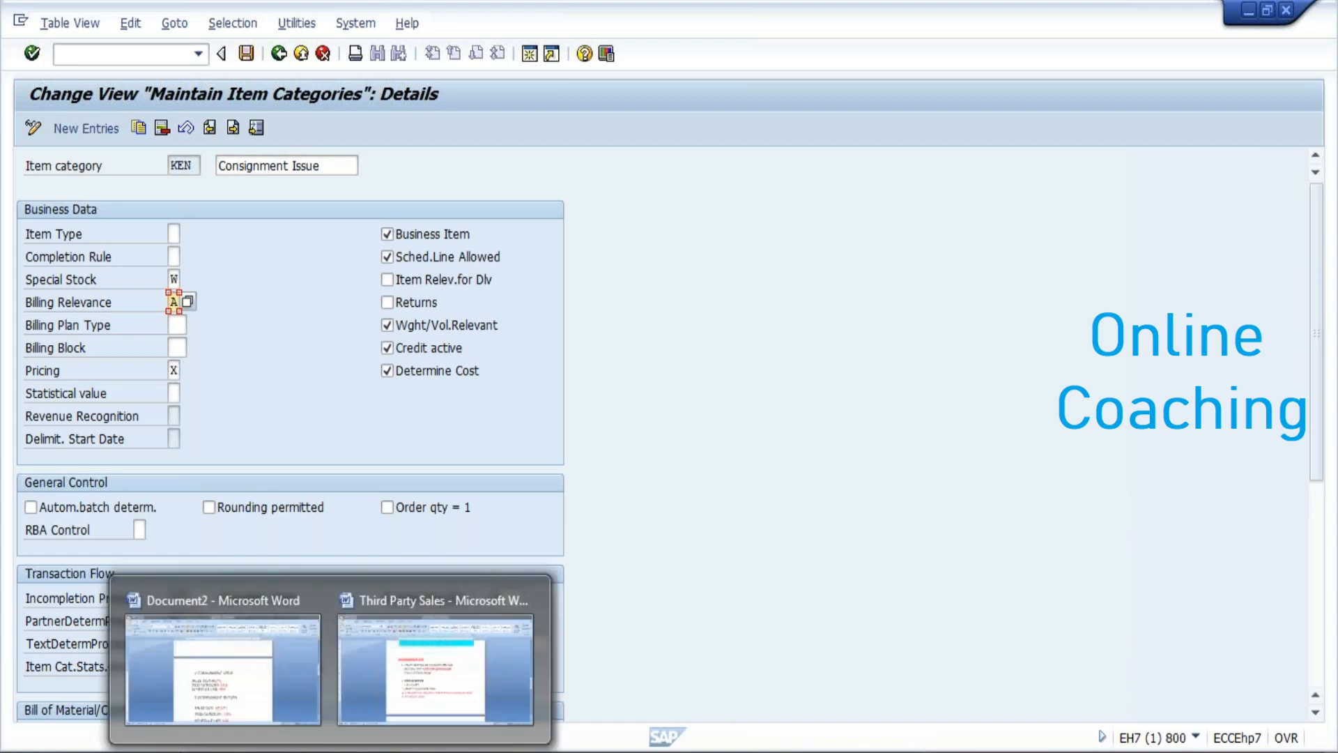
click(270, 680)
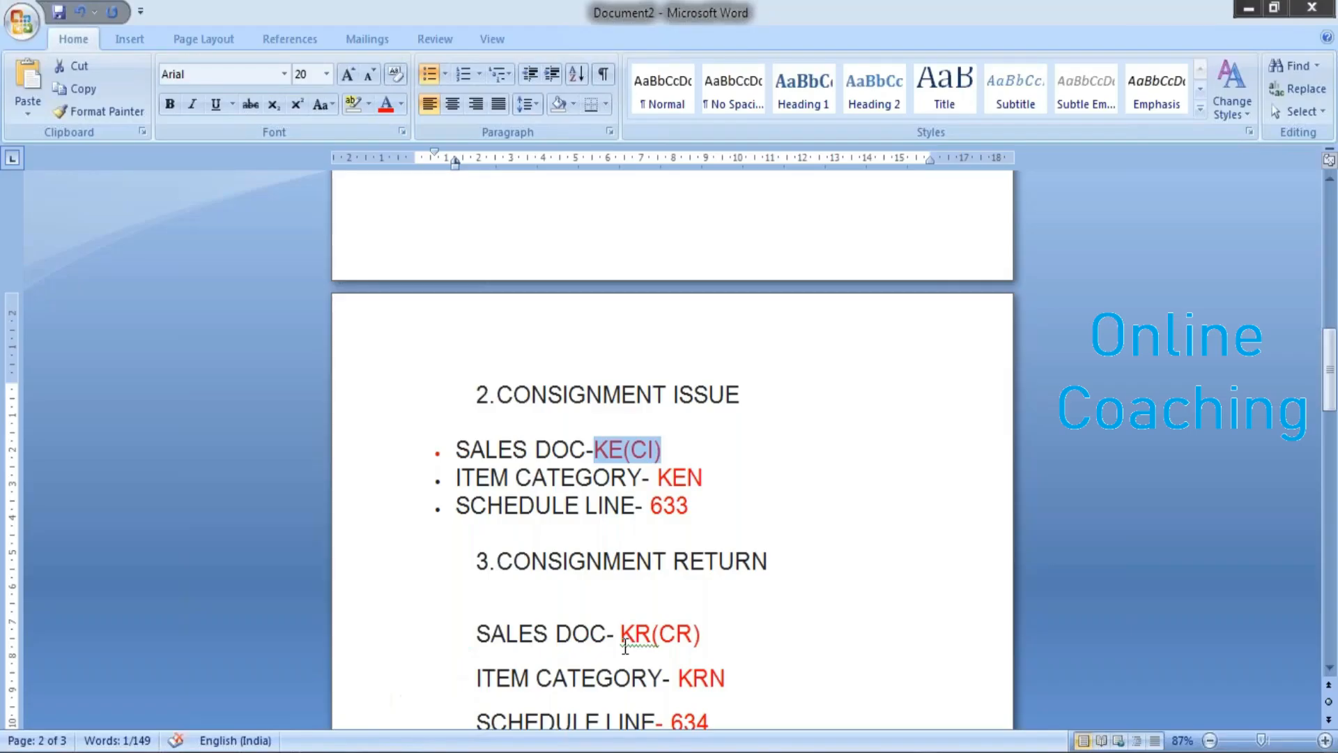
click(651, 507)
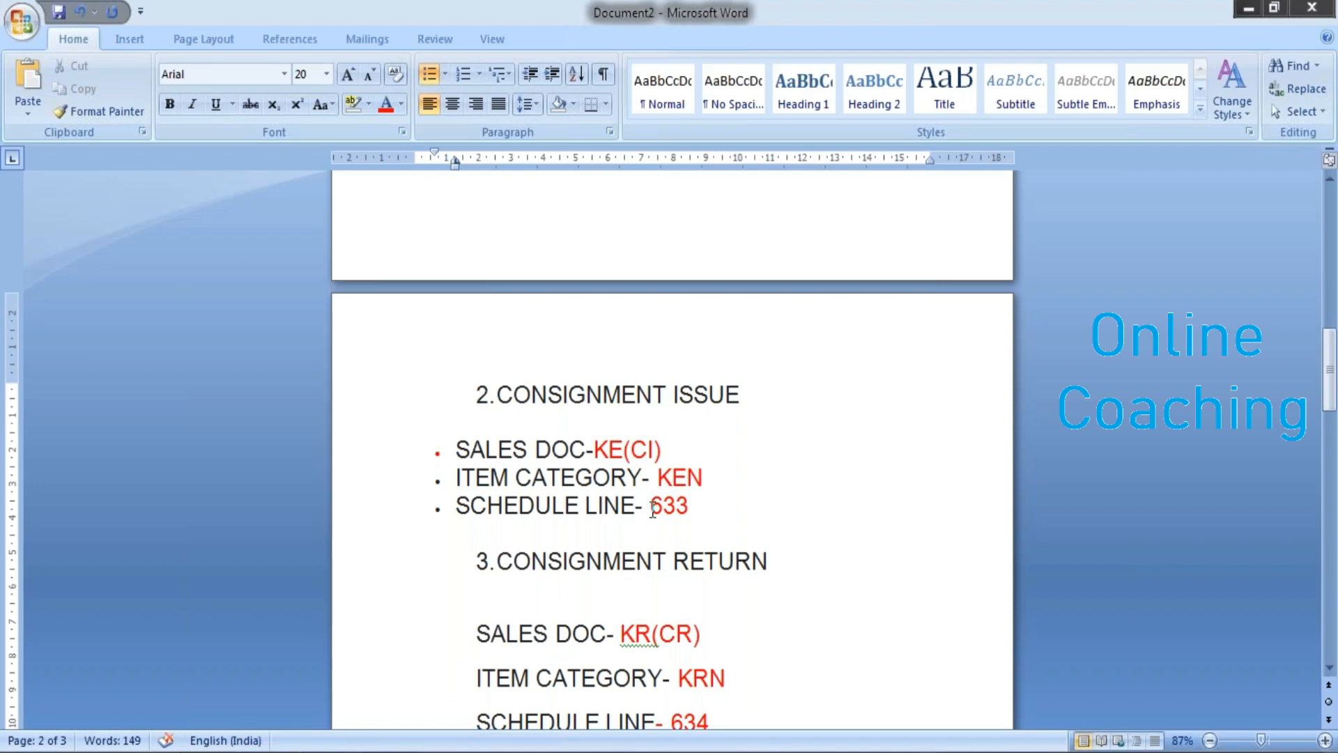
text(C1)
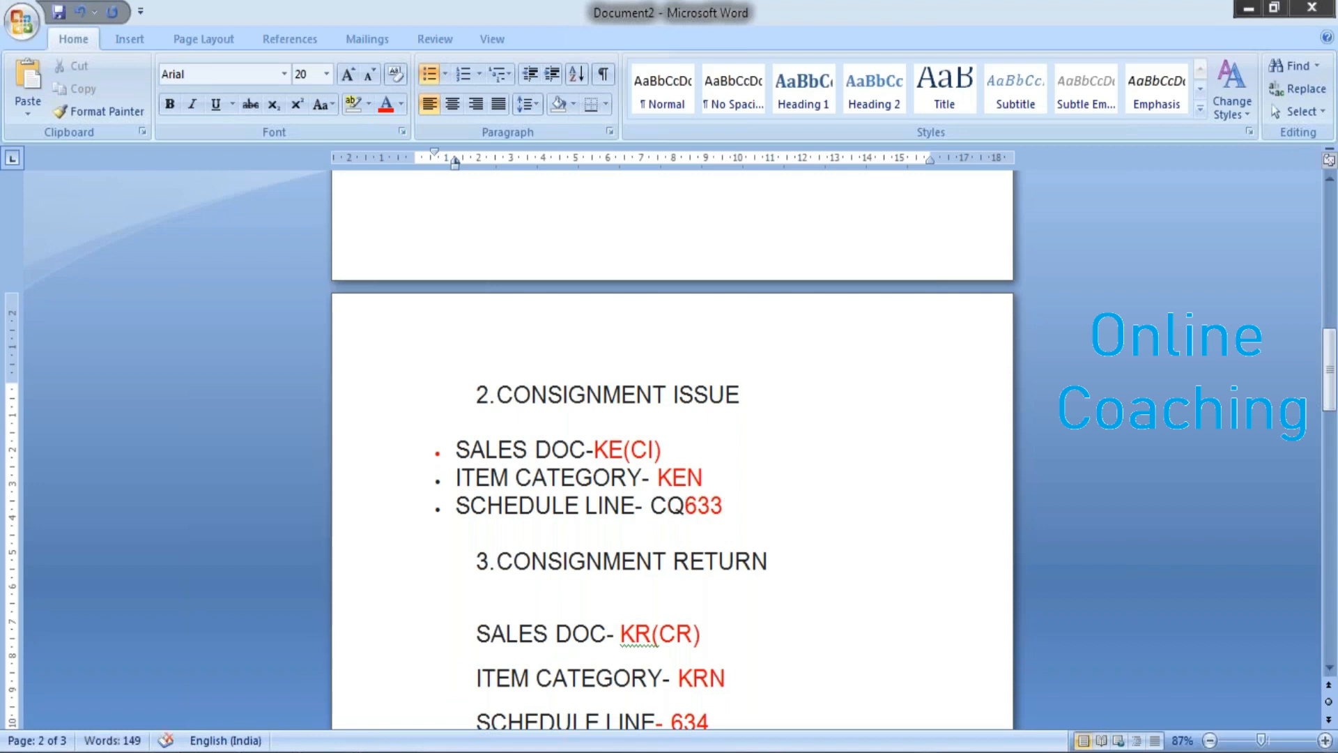
text(/)
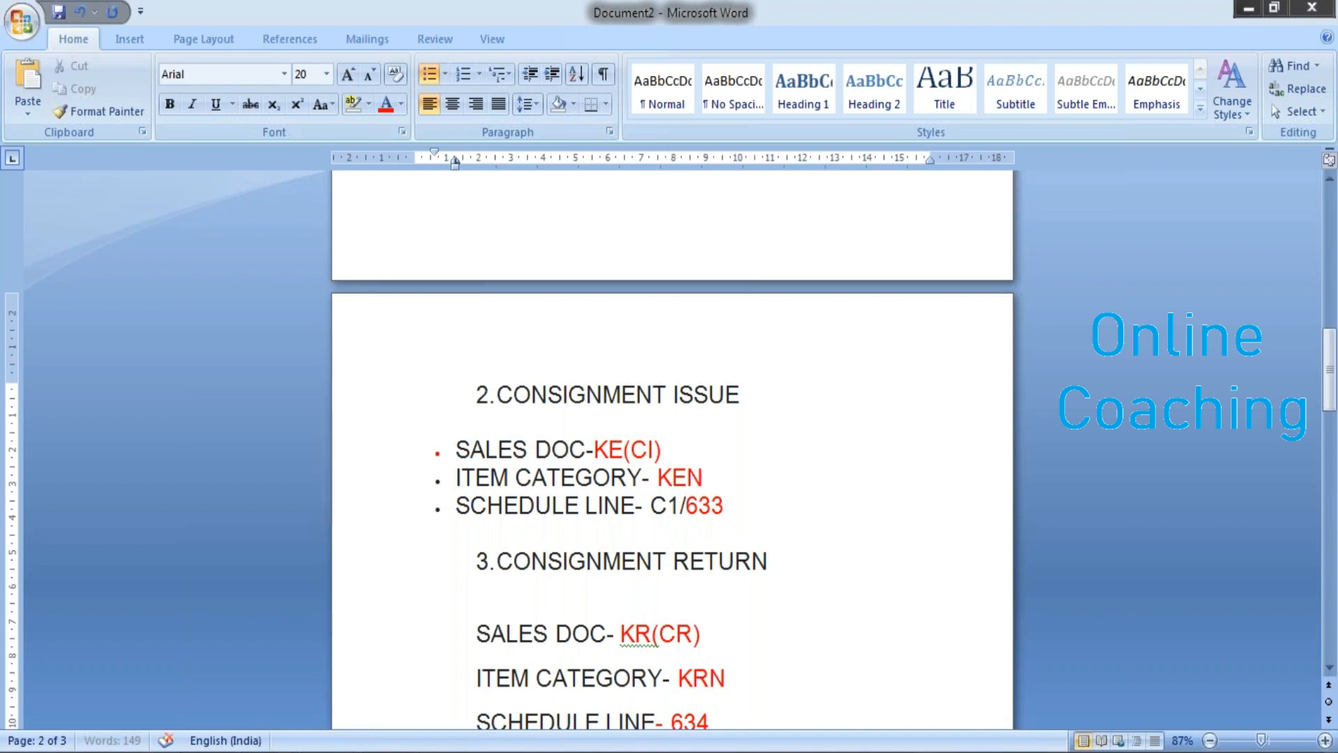
- Switch back to SAP, leave the item category details and open the Define Schedule Line Categories activity
click(388, 659)
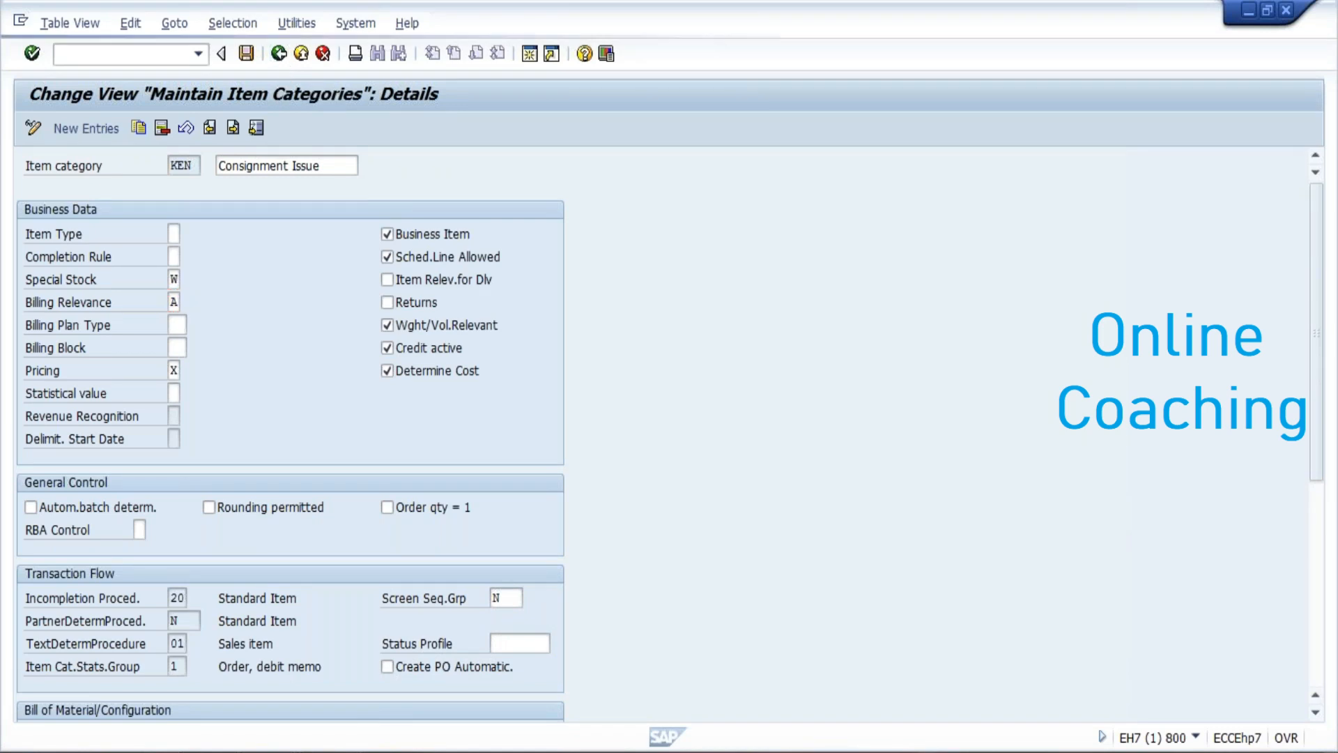
click(279, 53)
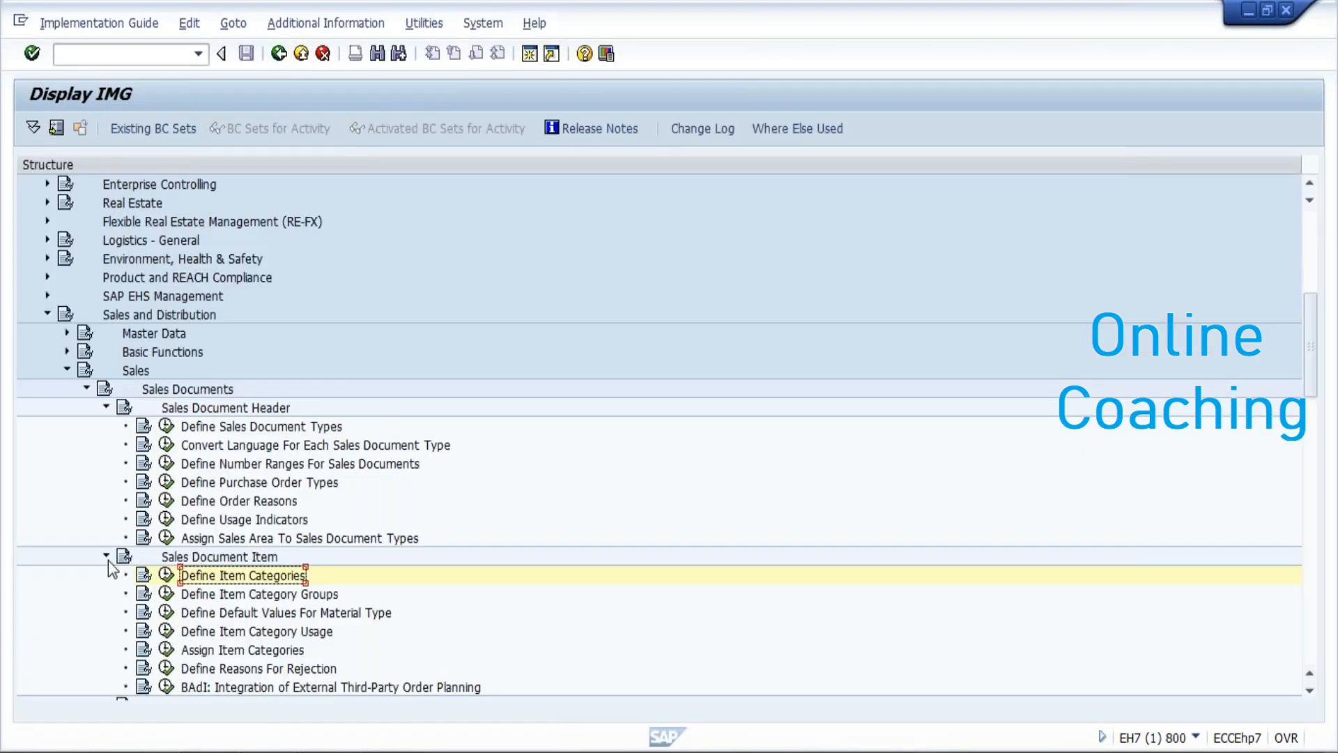
click(106, 556)
click(255, 595)
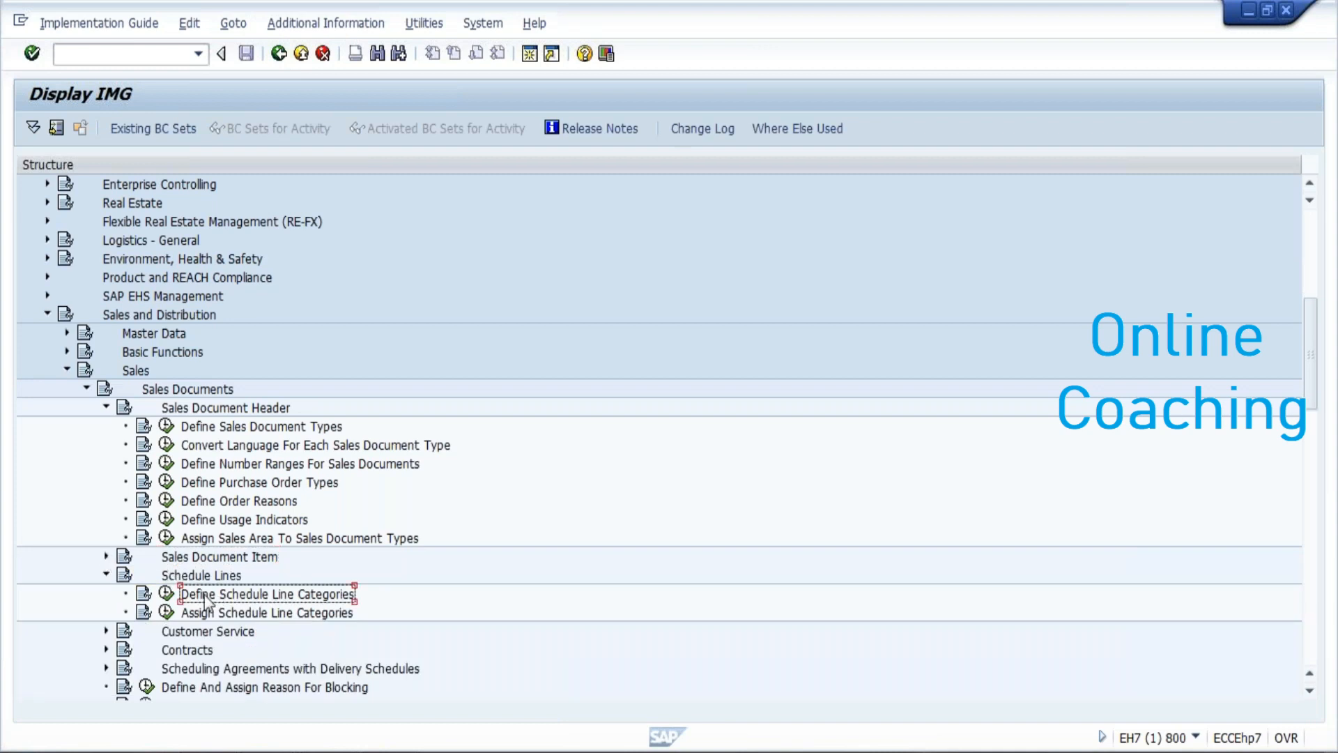
click(165, 593)
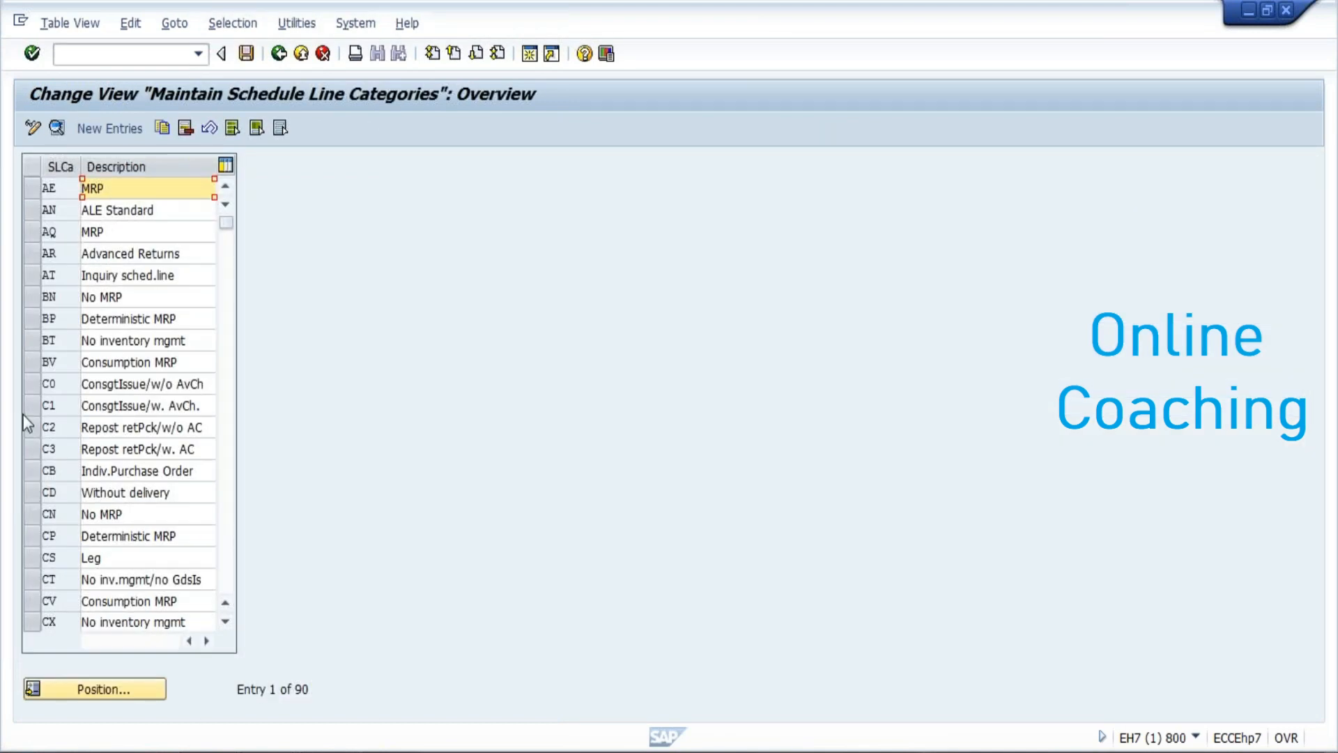
- Open the details of schedule line category C1 and check its movement type
click(32, 409)
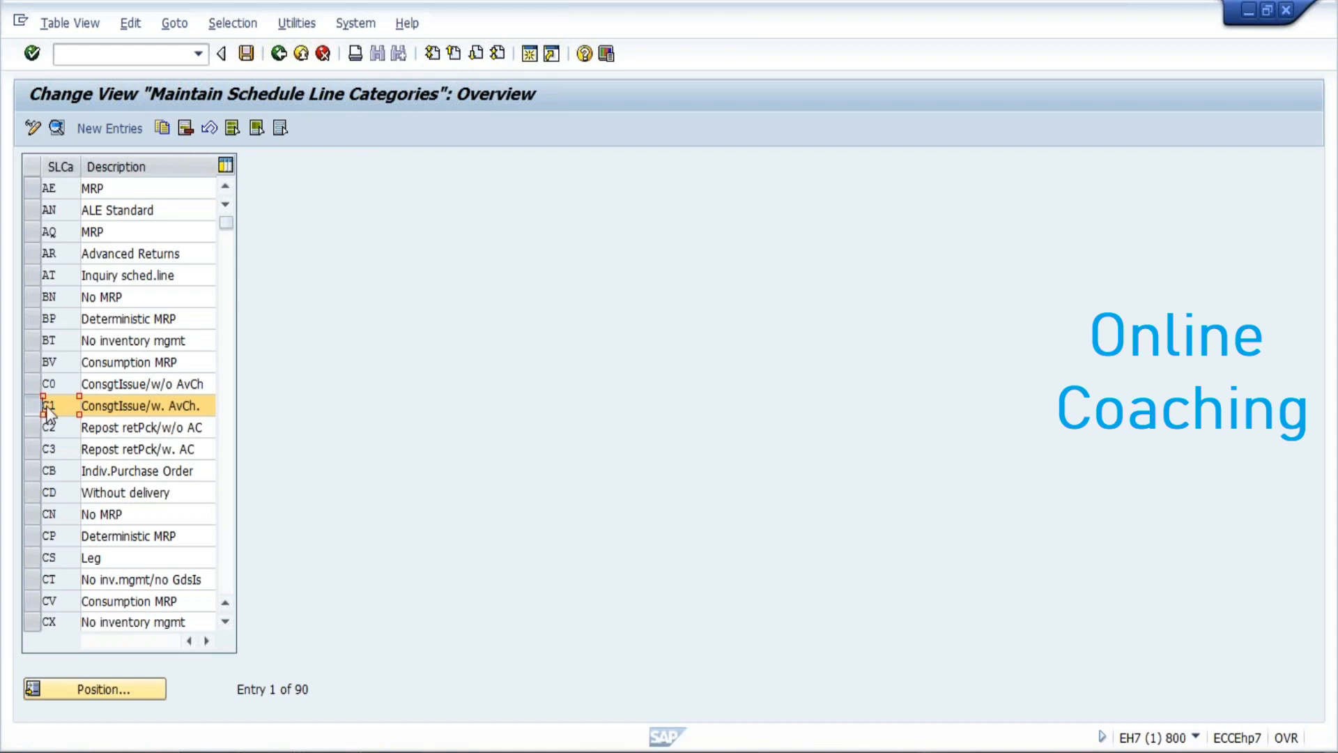
double_click(115, 410)
double_click(179, 257)
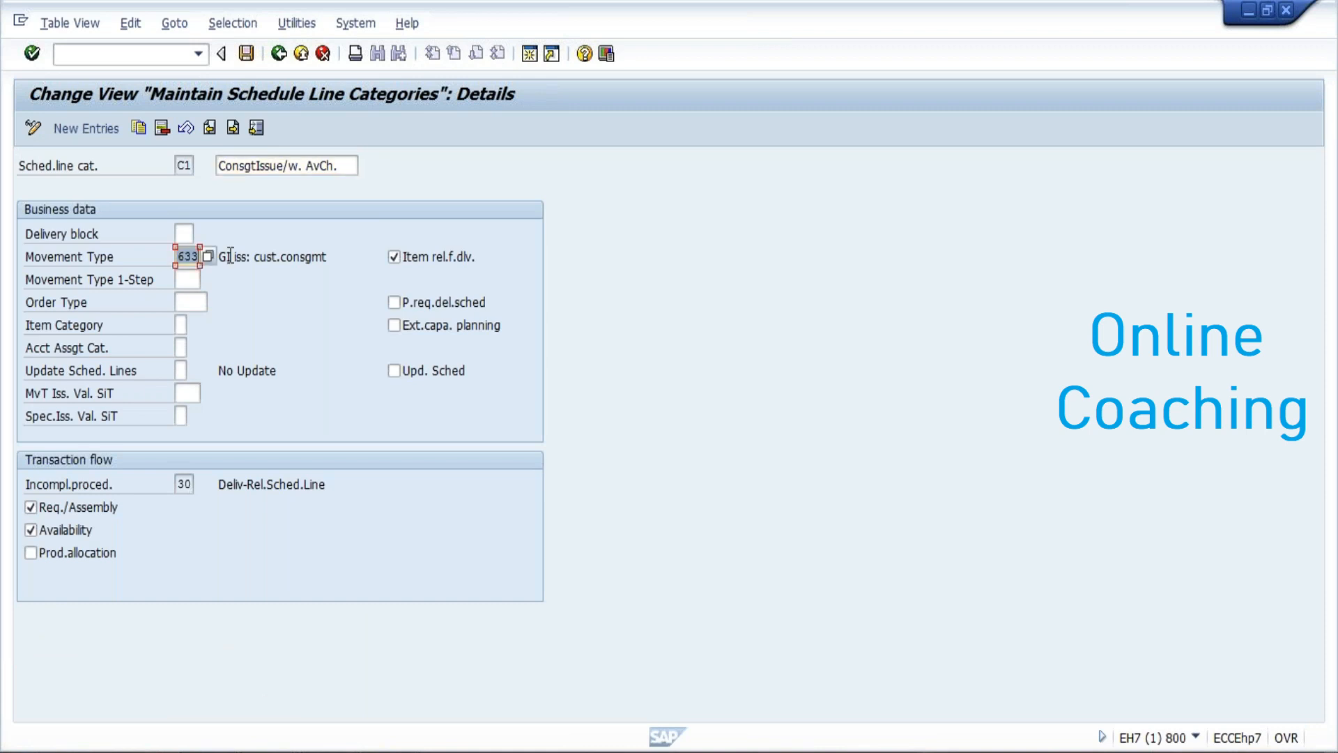
mouse_move(328, 740)
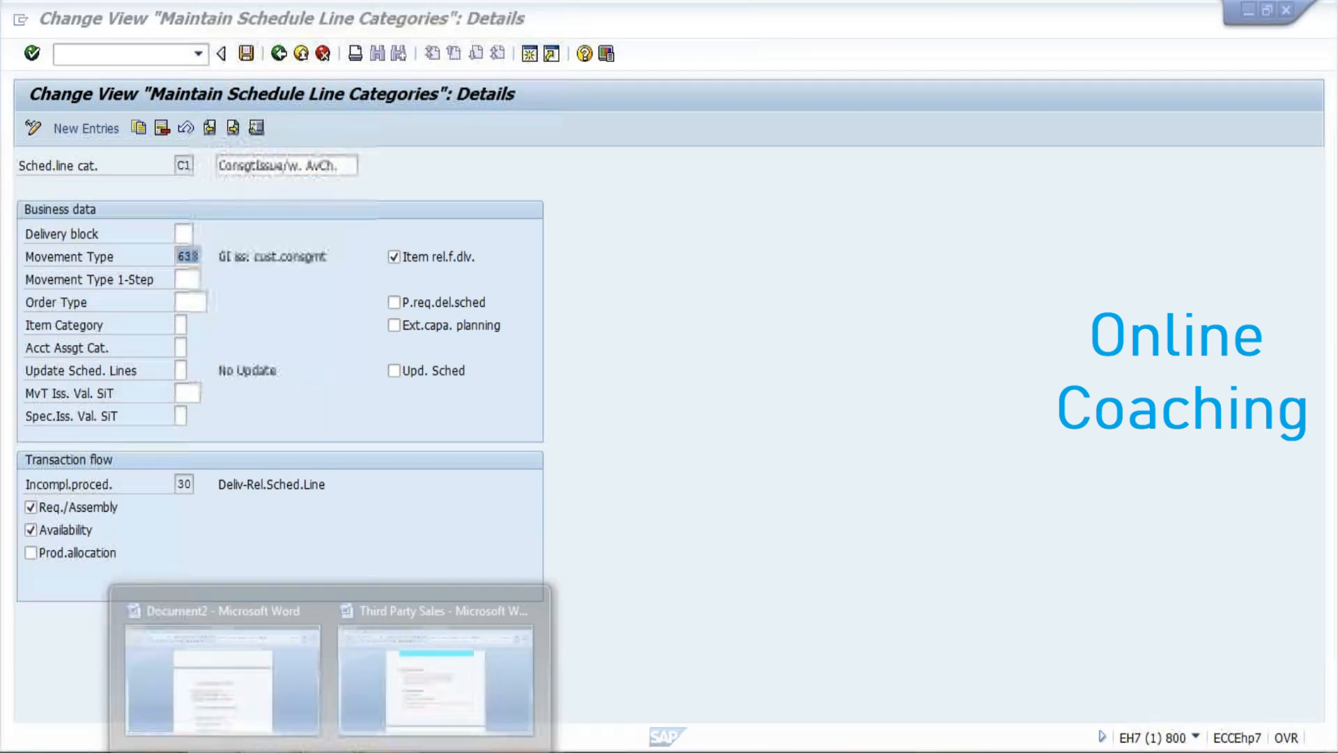
- Switch to Document2 in Word, compare the Consignment Issue schedule line's movement type with the configuration, and return to SAP
click(224, 672)
drag(689, 508, 728, 508)
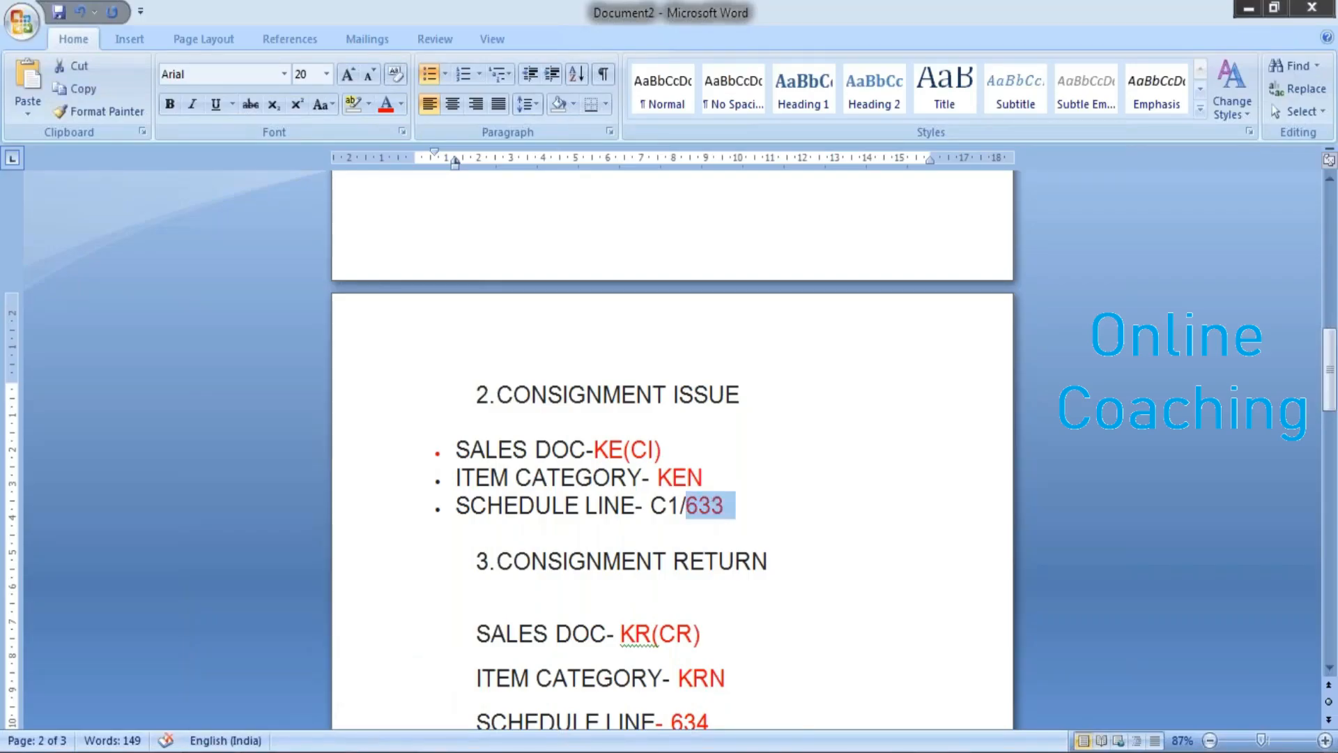
mouse_move(306, 743)
click(358, 701)
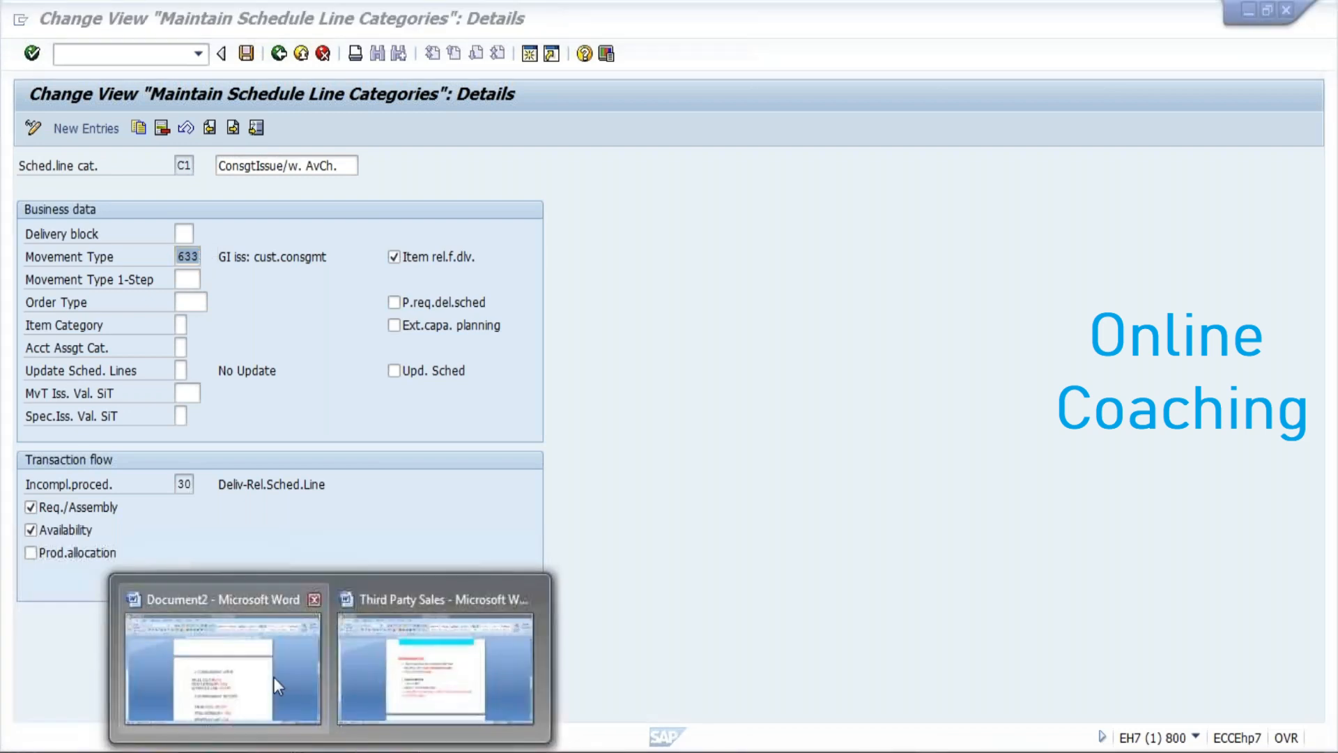
- Switch to Document2 in Word and review the sales document, item category and schedule line entries under Consignment Return
click(273, 676)
drag(498, 561, 756, 560)
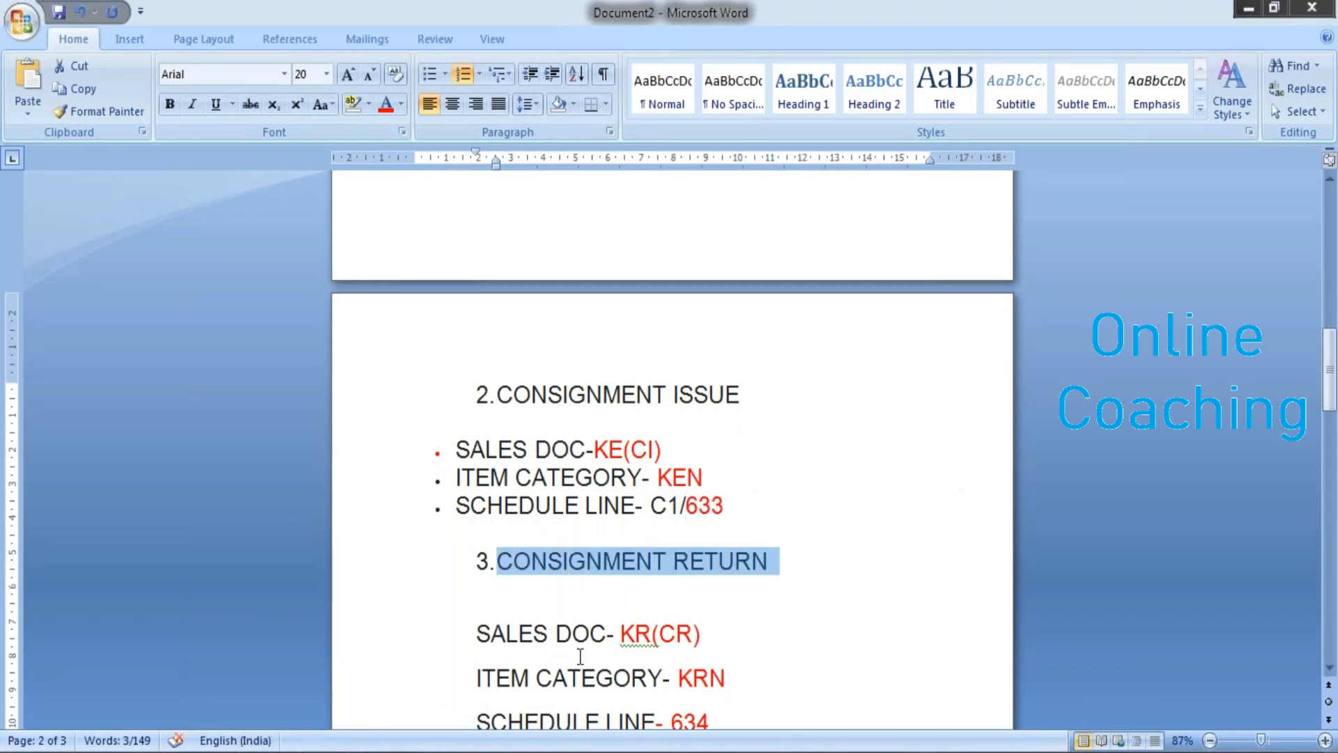
drag(621, 633, 710, 632)
drag(663, 678, 771, 676)
drag(1330, 370, 1330, 412)
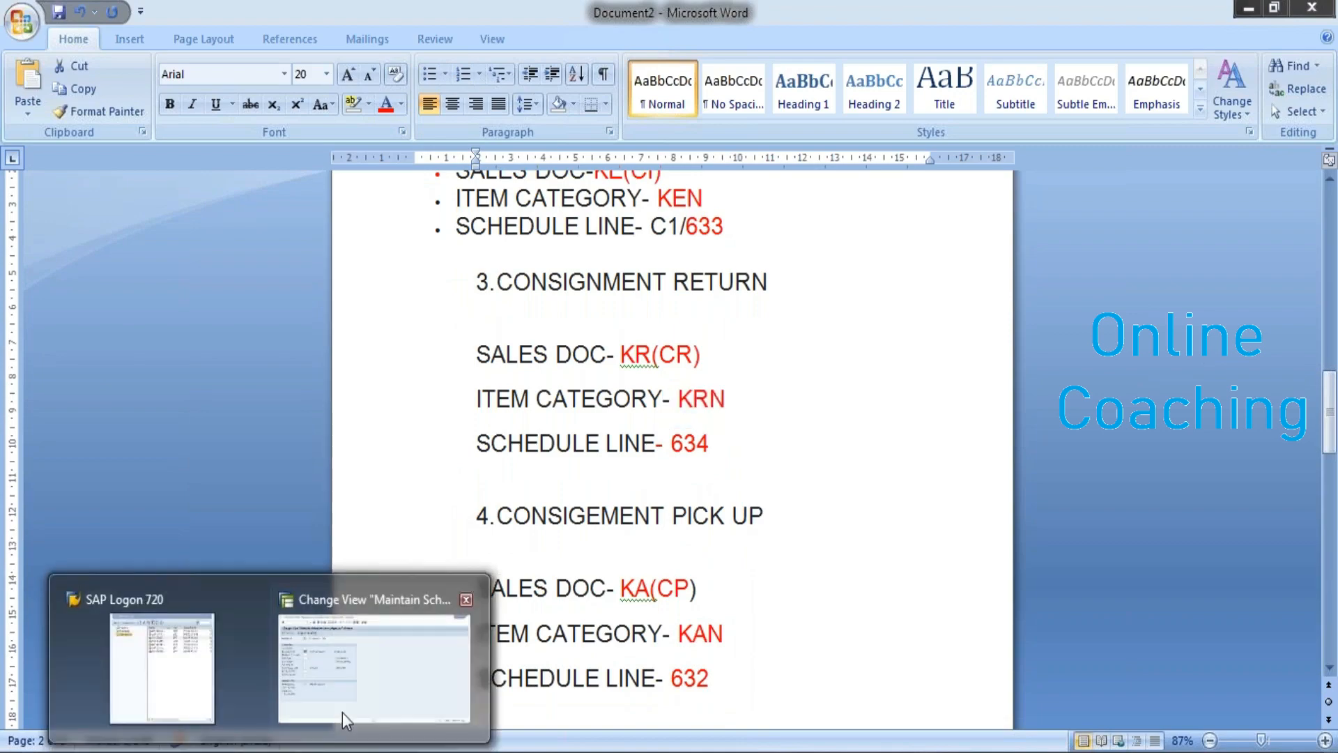
- Switch back to SAP, leave the schedule line categories and open the Define Sales Document Types activity
click(342, 712)
click(301, 54)
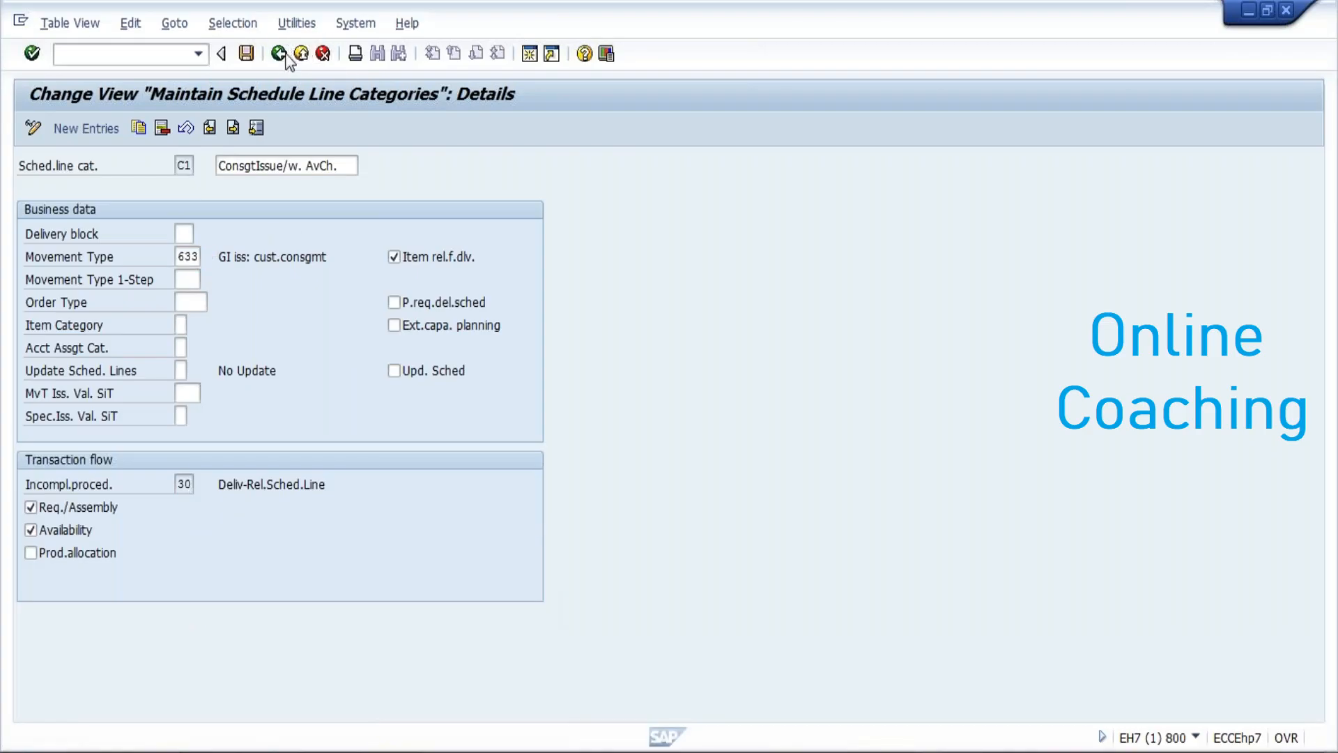
click(279, 54)
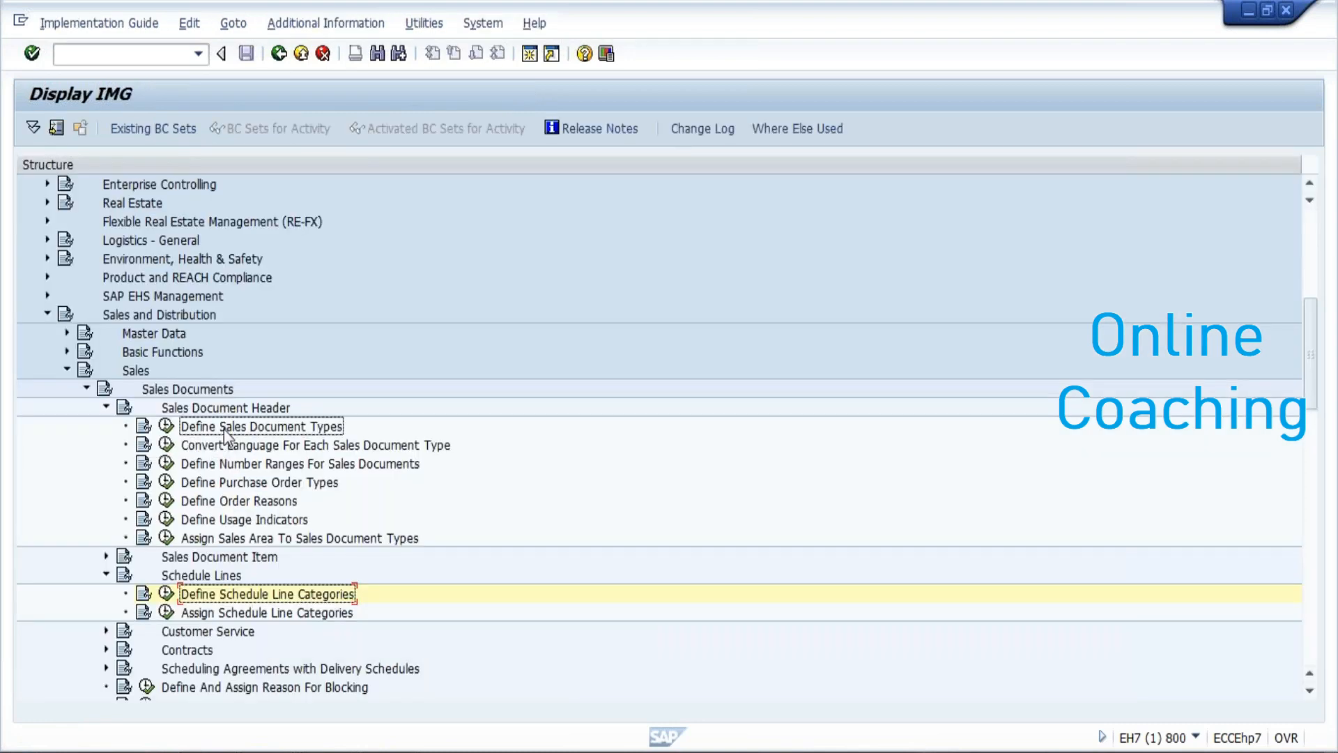
click(224, 432)
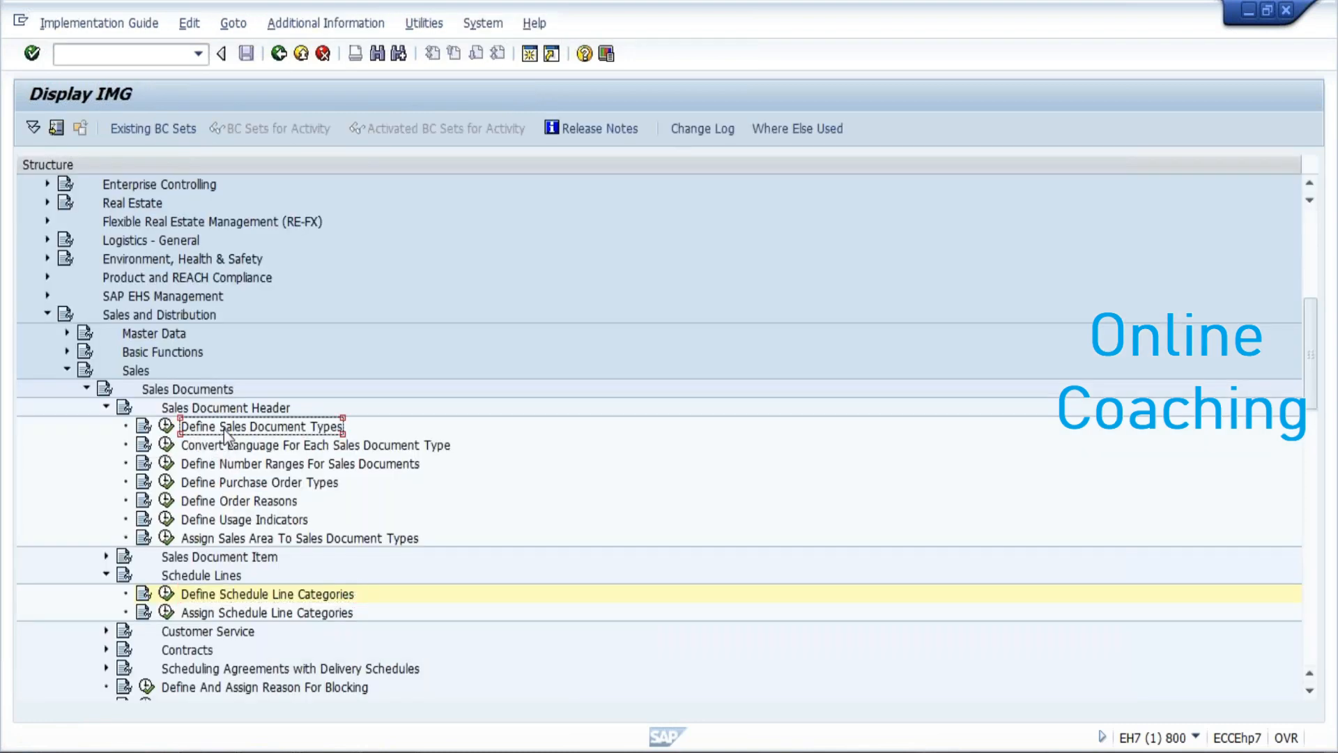
click(166, 426)
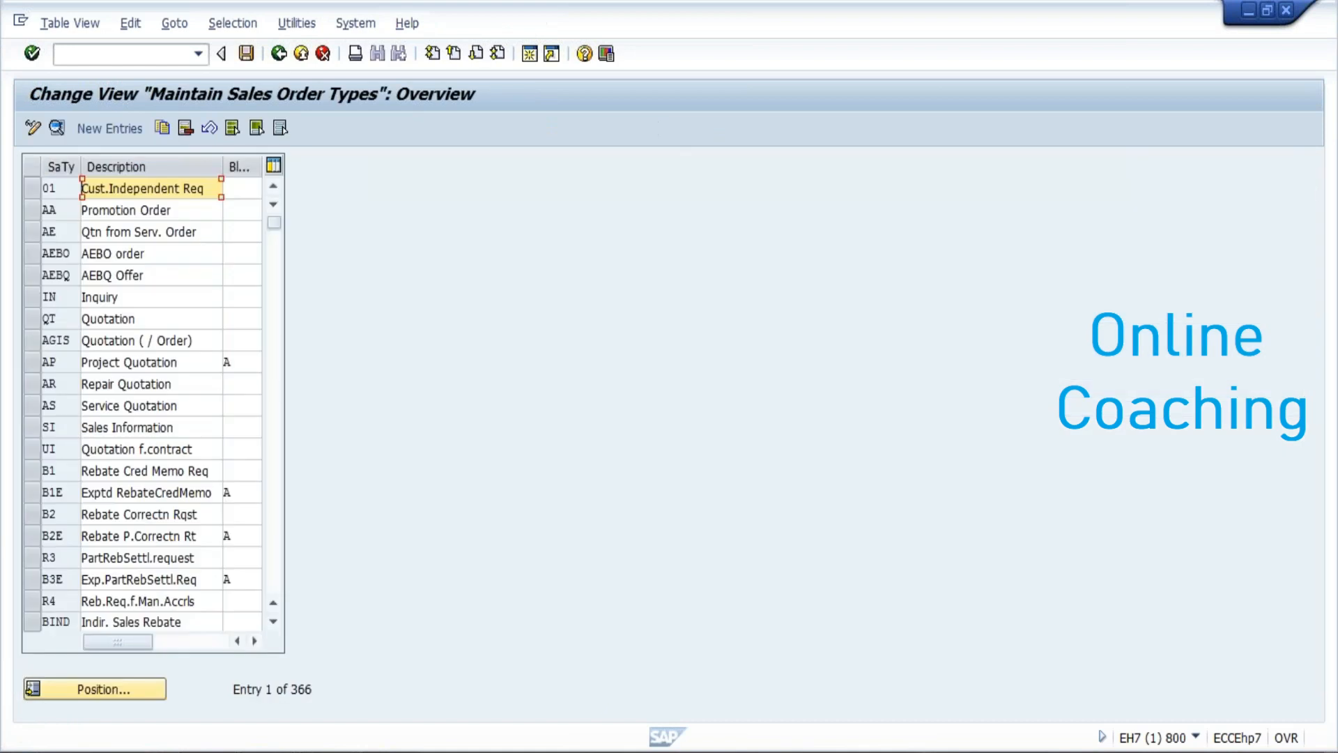
- Look up document types CR and KA in the sales order types list
click(134, 689)
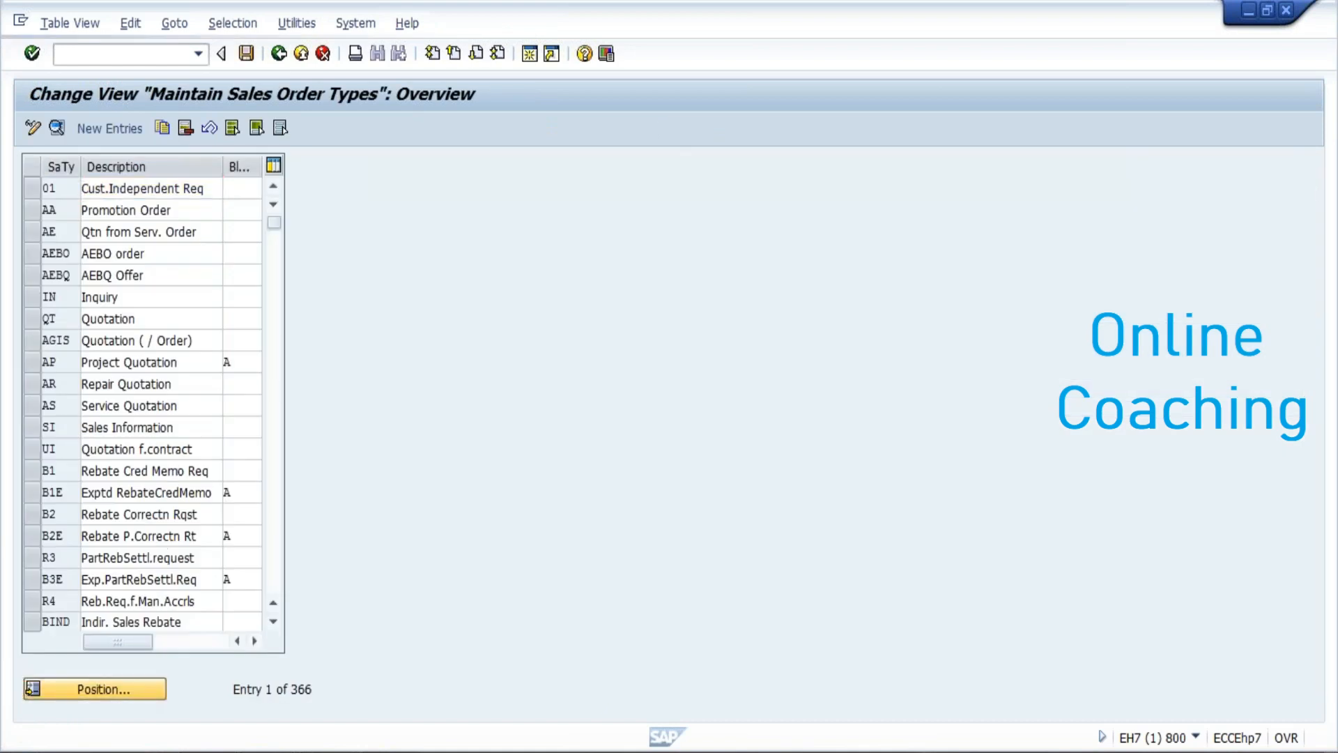
text(CR)
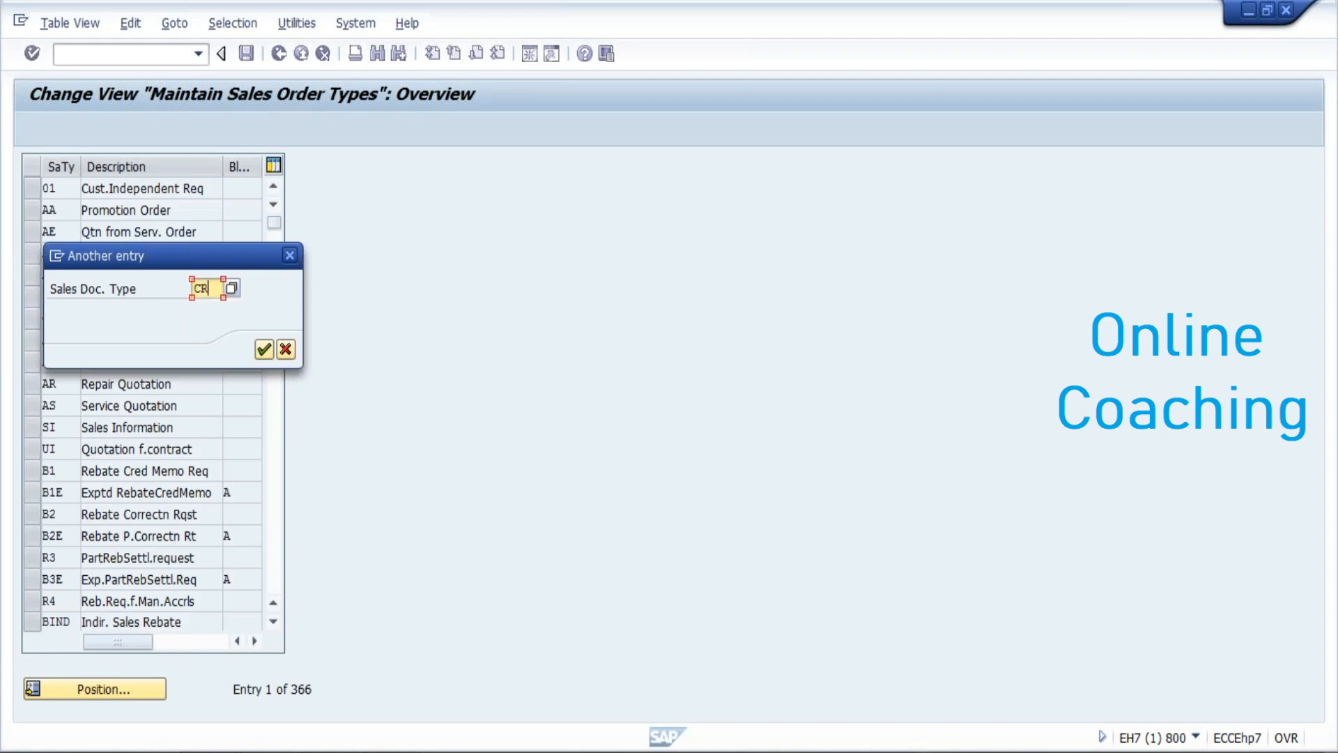
key(Return)
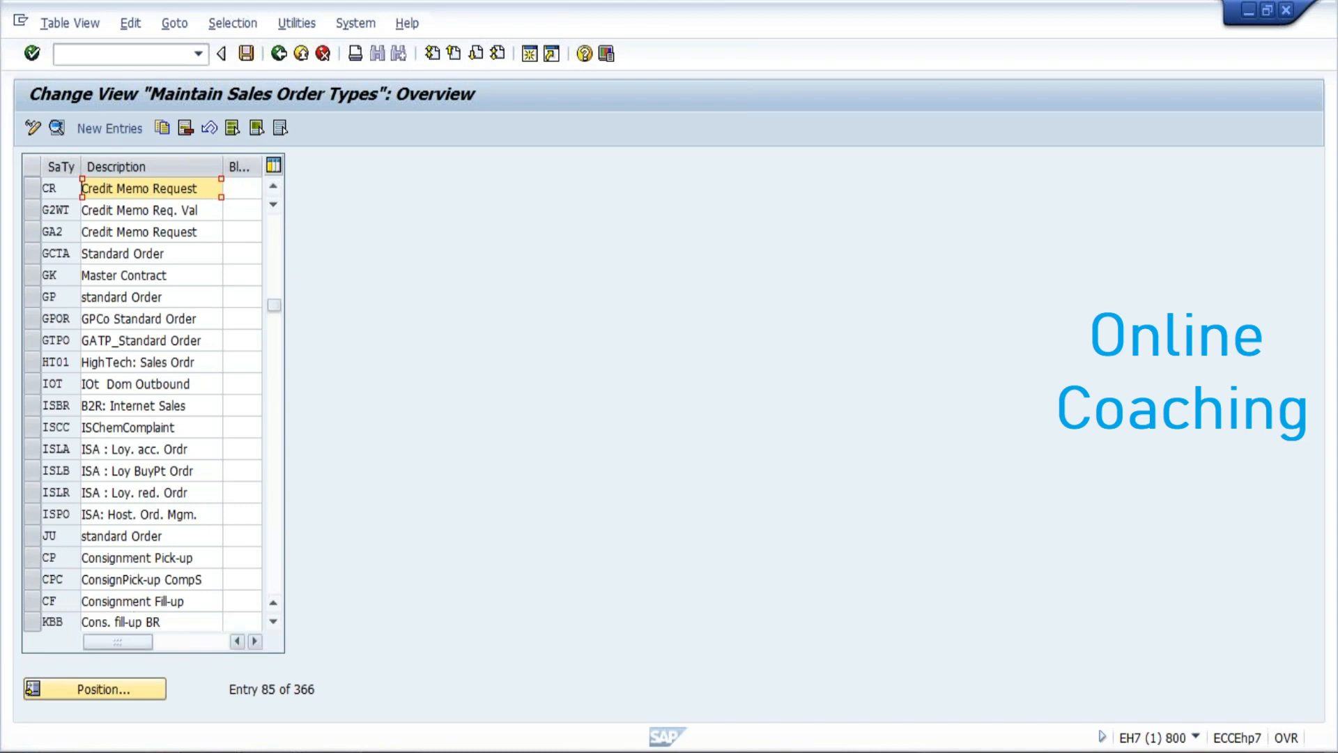
click(126, 693)
text(KA)
key(Return)
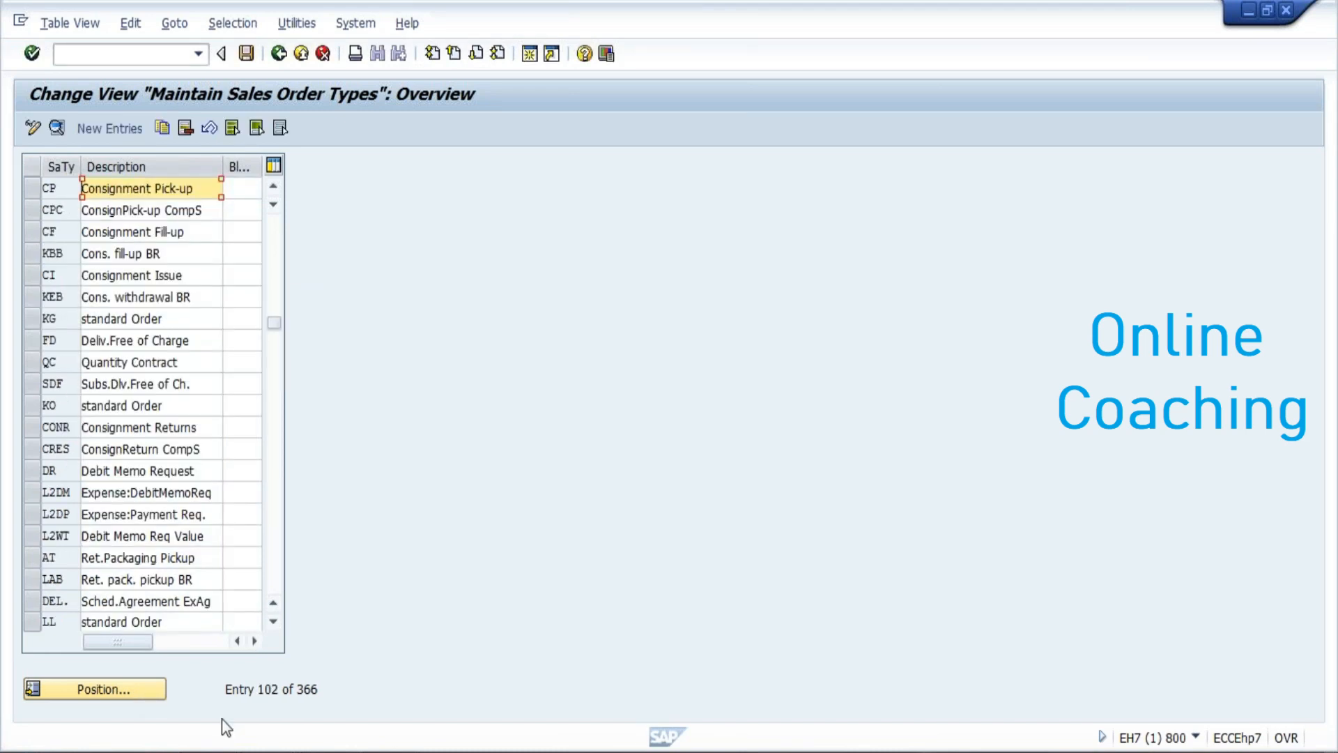
- Position the sales order types list at KR and select the Consignment Returns document type
click(107, 697)
text(KR)
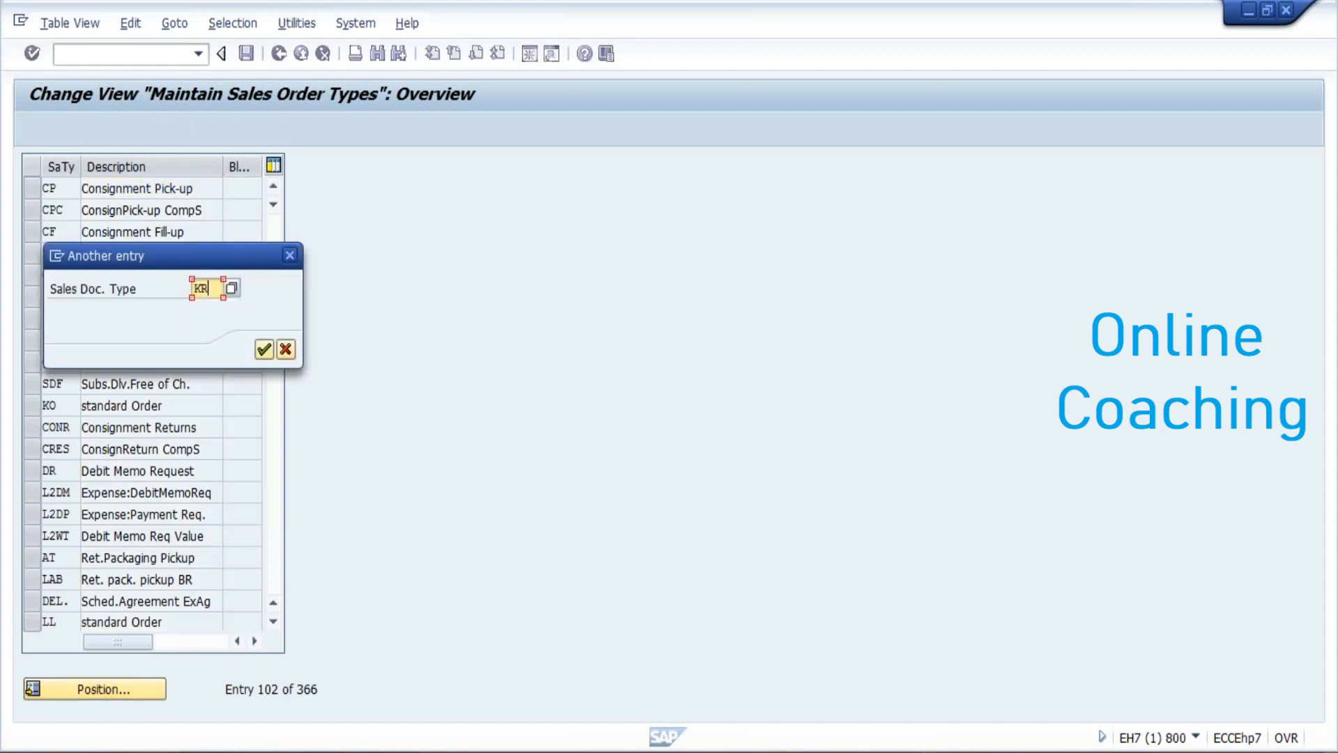
key(Return)
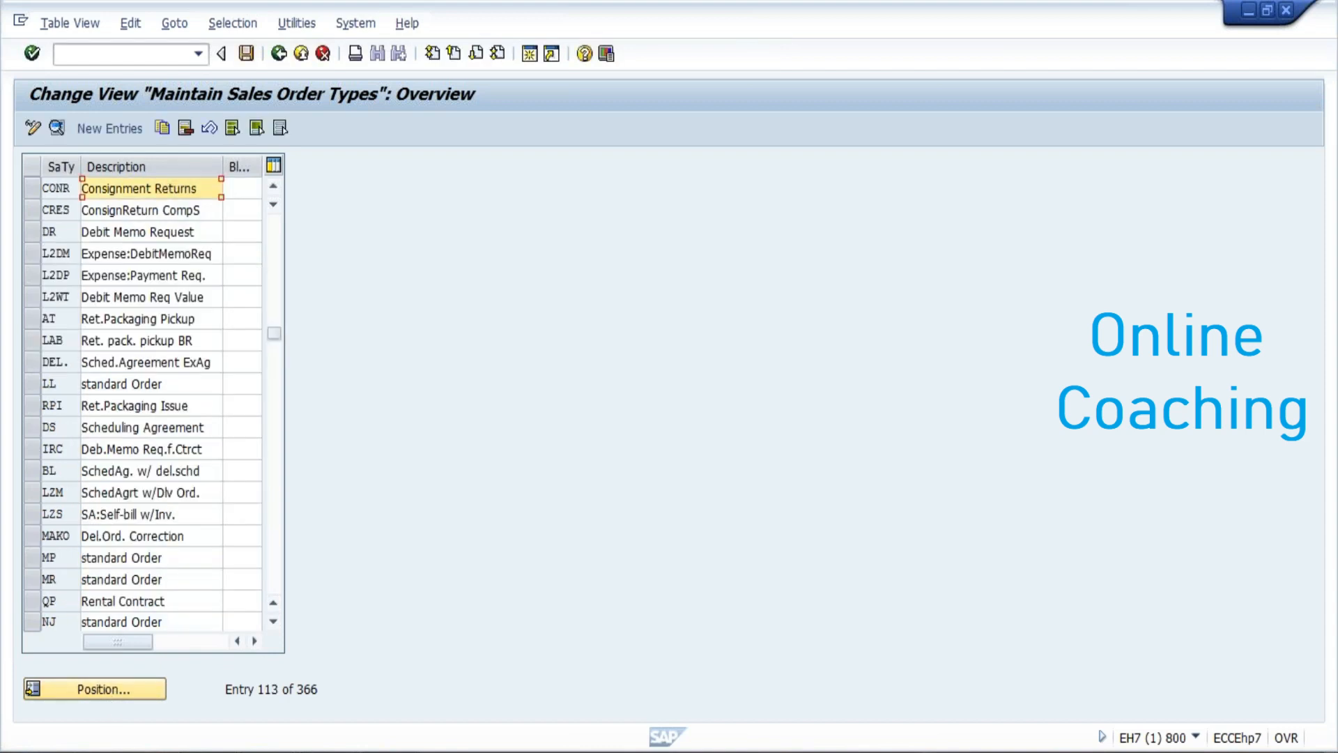
click(32, 190)
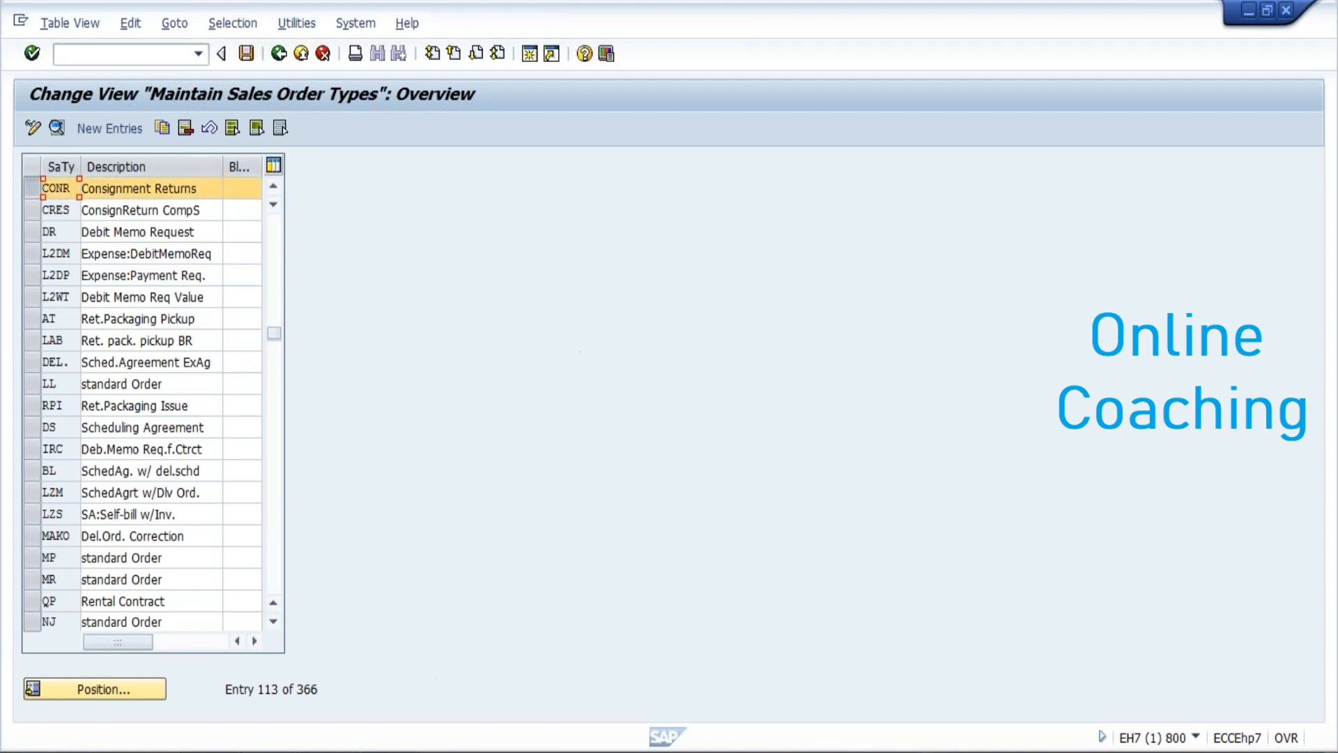
- Switch to Document2 in Word and replace KR with CONR in the Consignment Return sales document entry
click(330, 752)
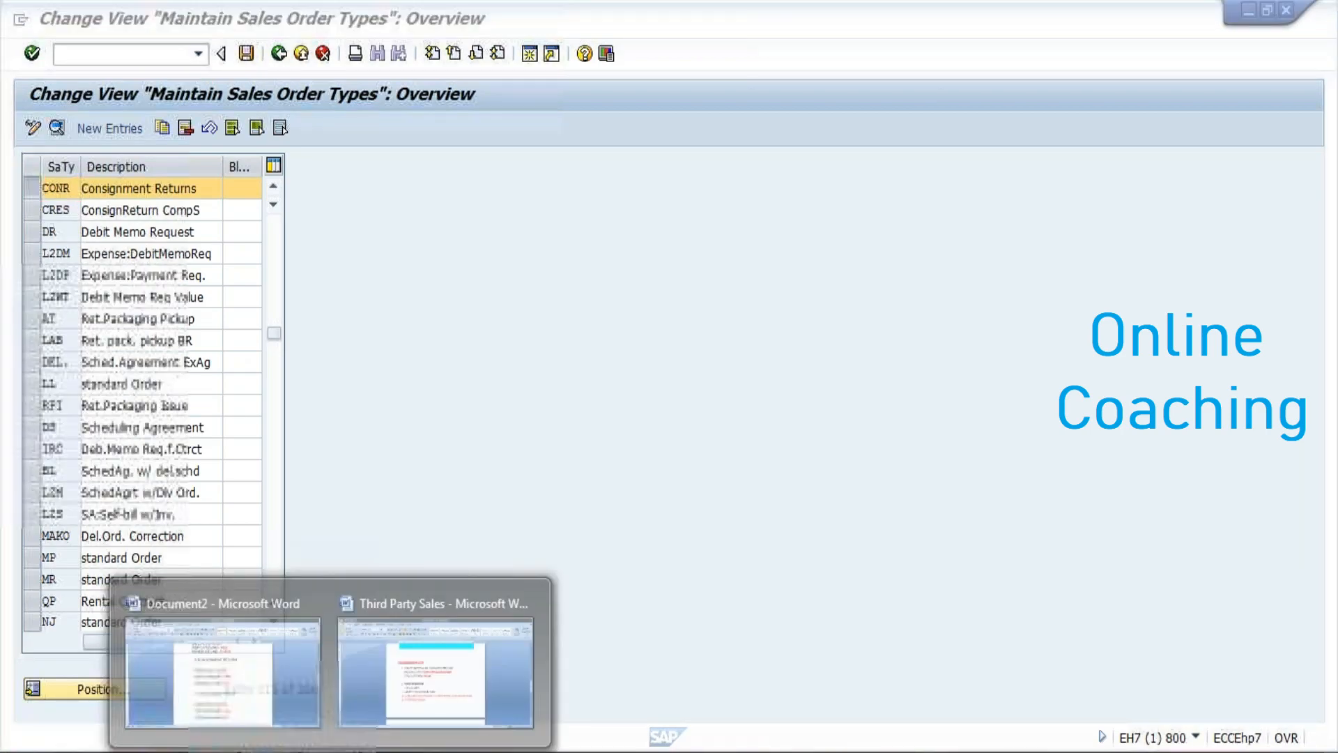
click(254, 680)
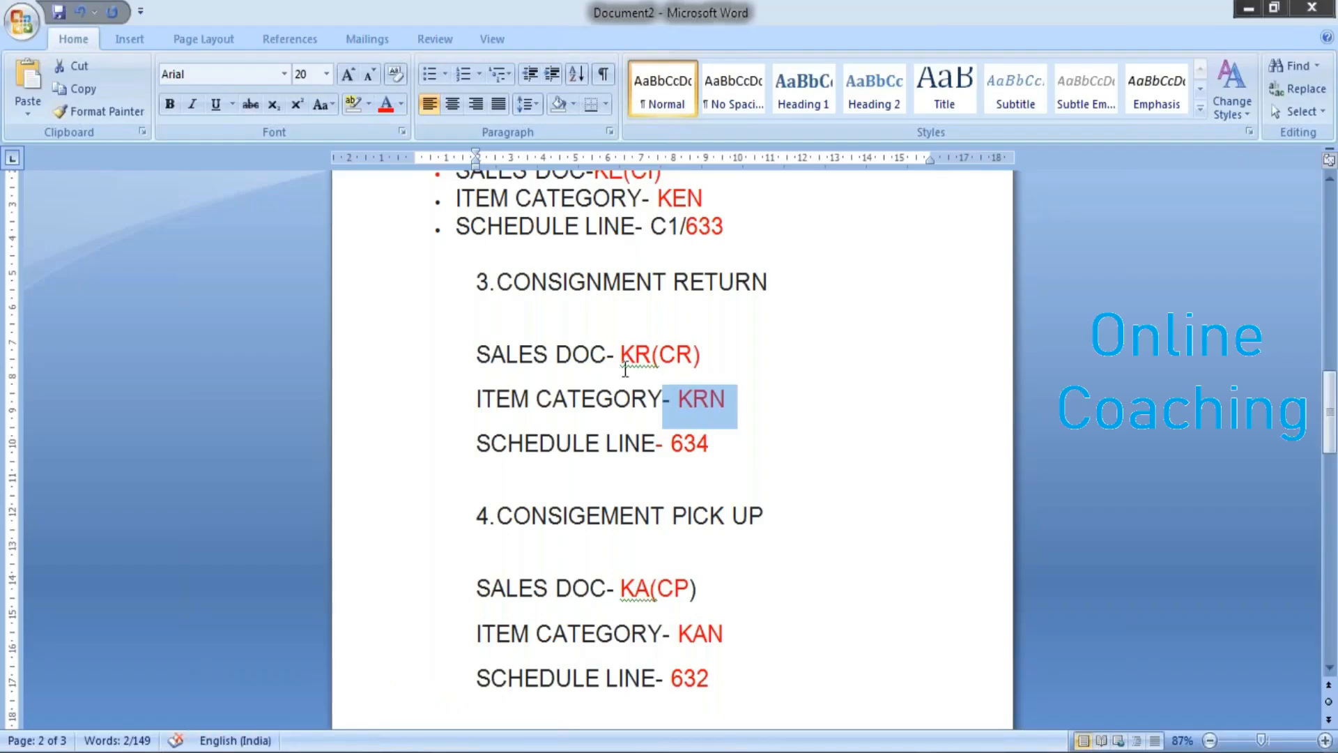
click(656, 355)
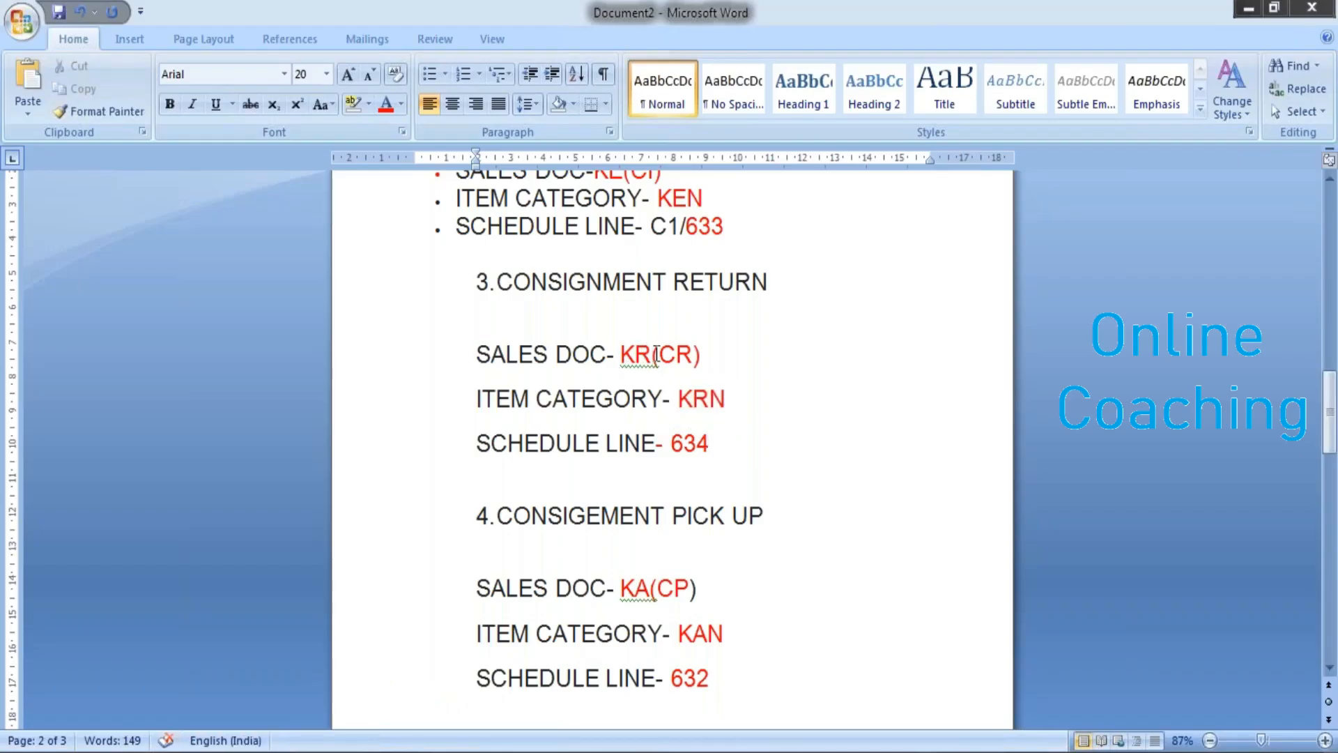
key(BackSpace)
key(BackSpace)
text(CONR)
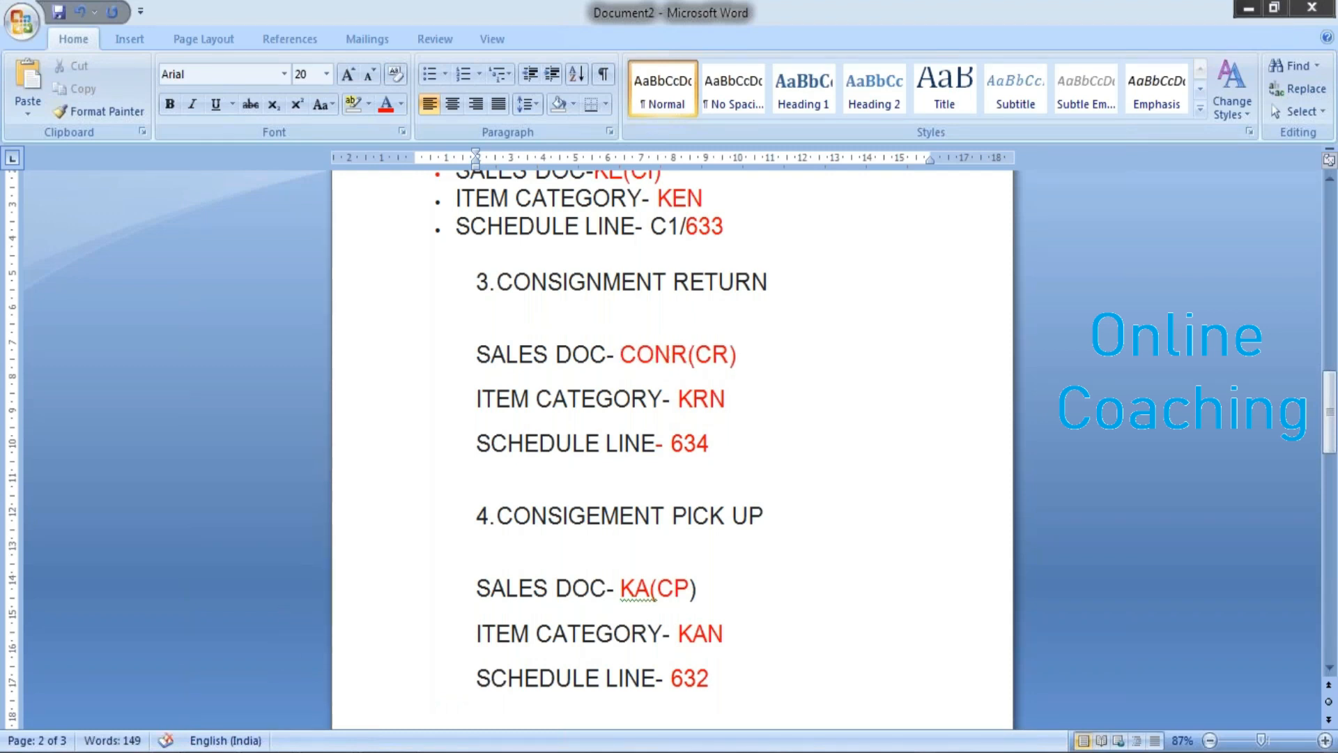
- Switch back to SAP, open the details of document type CONR and look up its SD document category options, keeping H for returns
mouse_move(270, 751)
click(331, 691)
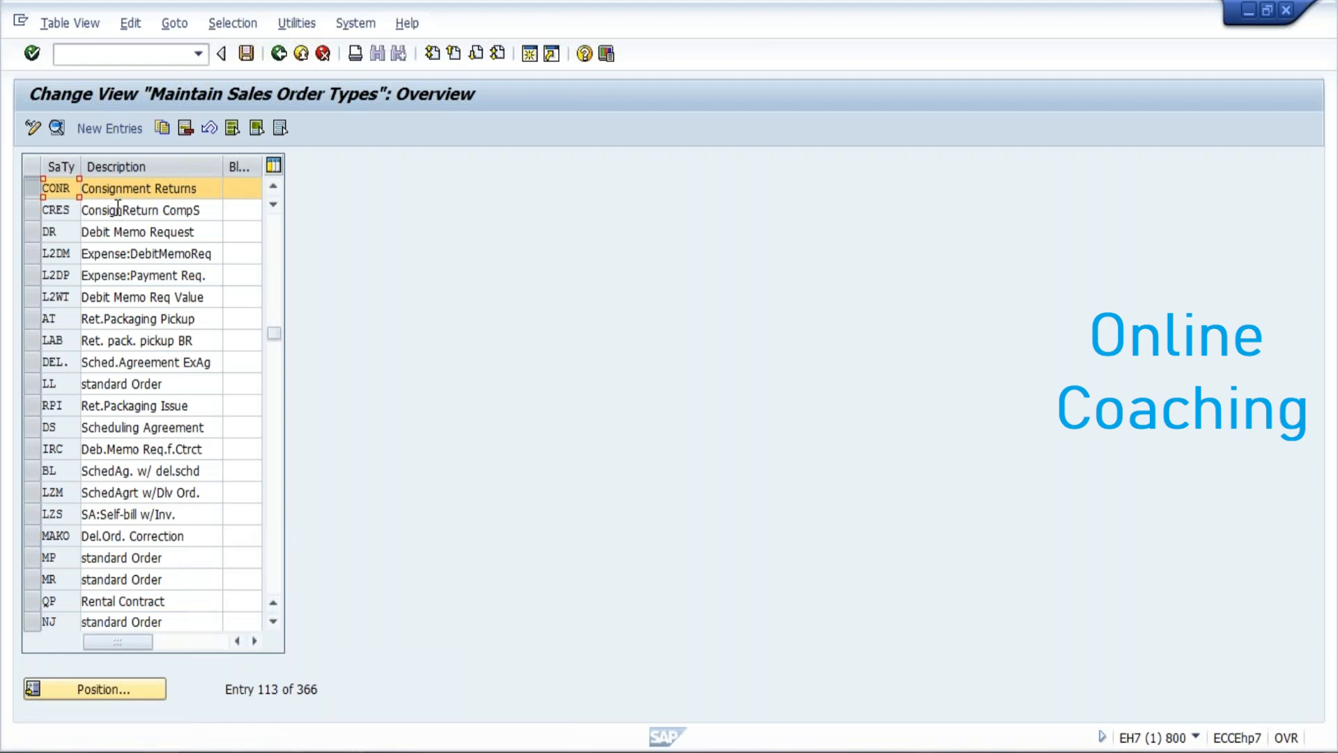
double_click(173, 188)
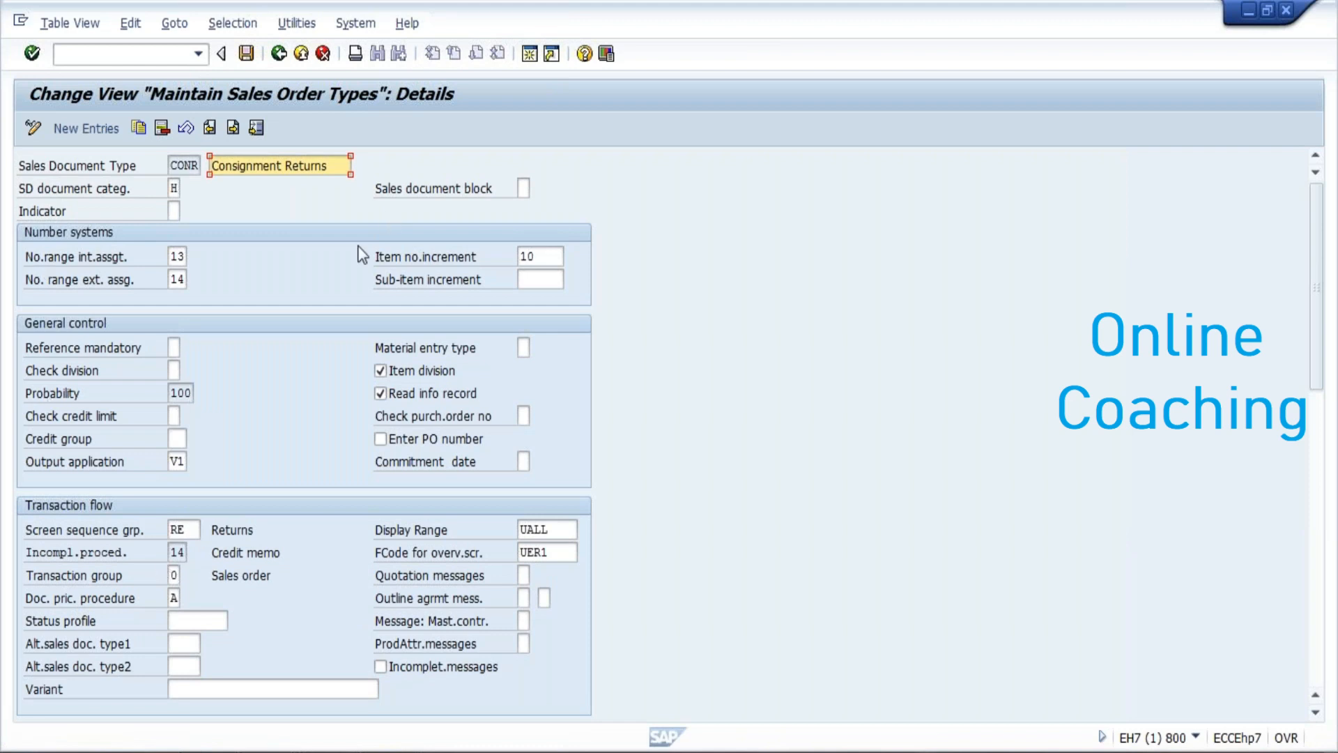
click(106, 190)
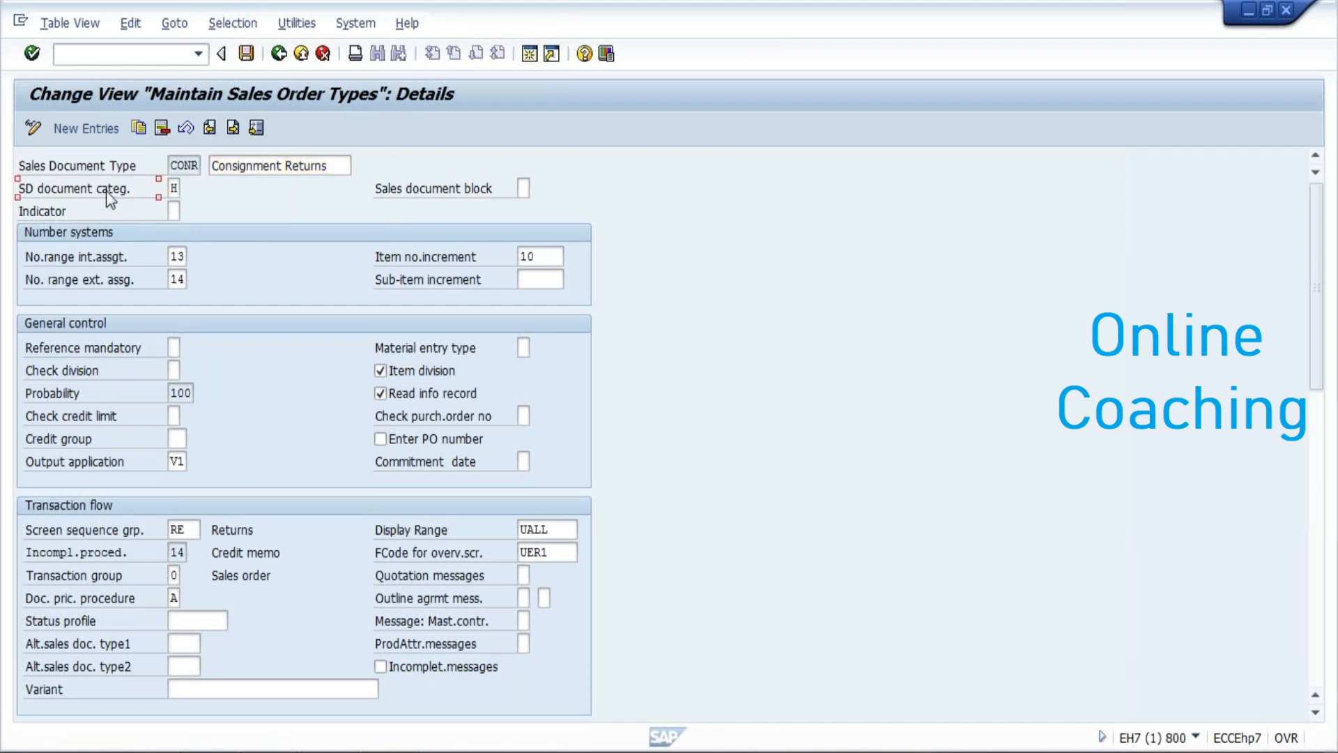
click(174, 189)
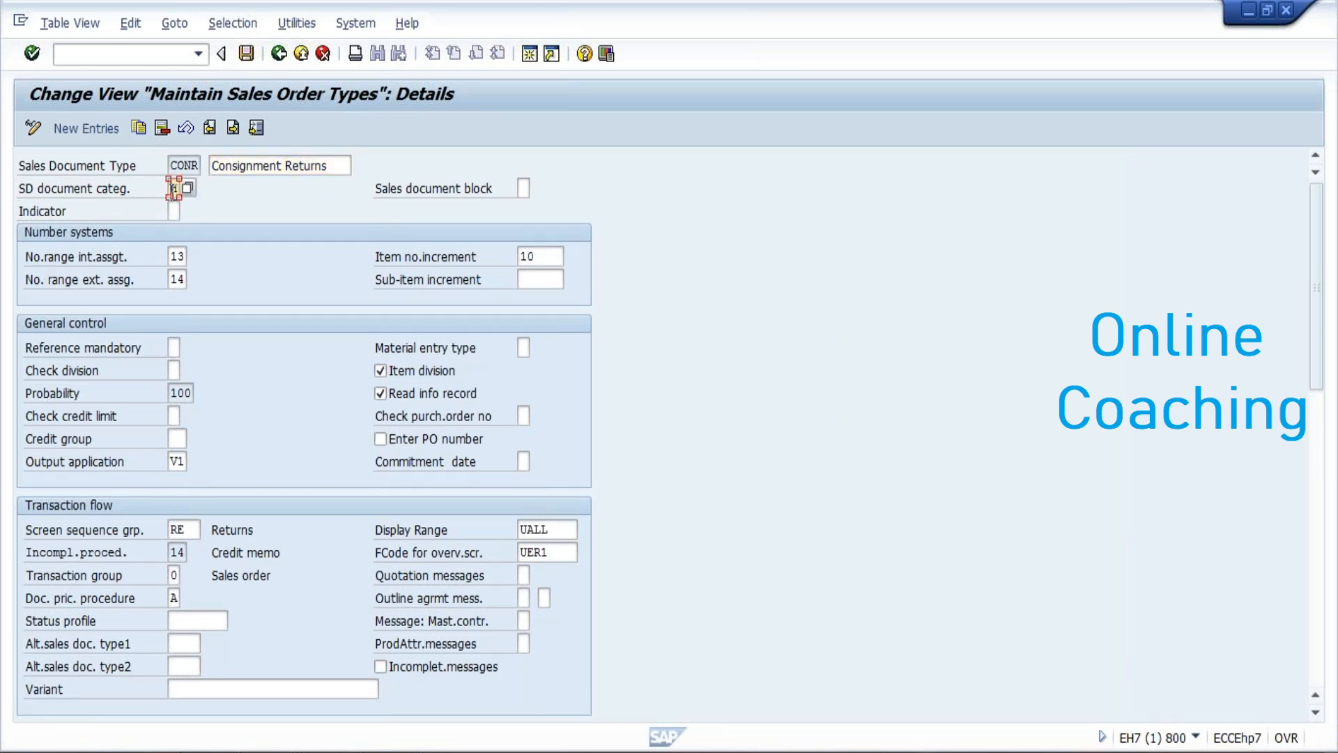
click(188, 189)
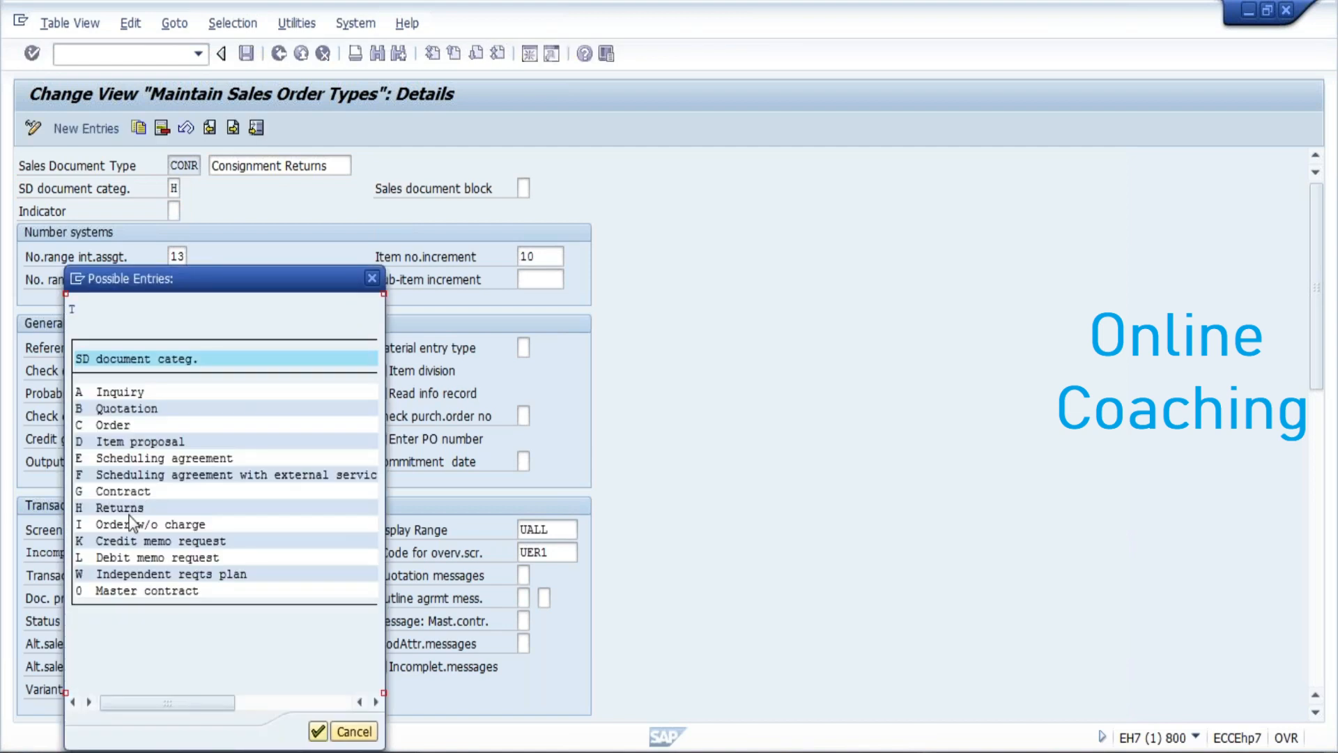
click(161, 509)
click(371, 278)
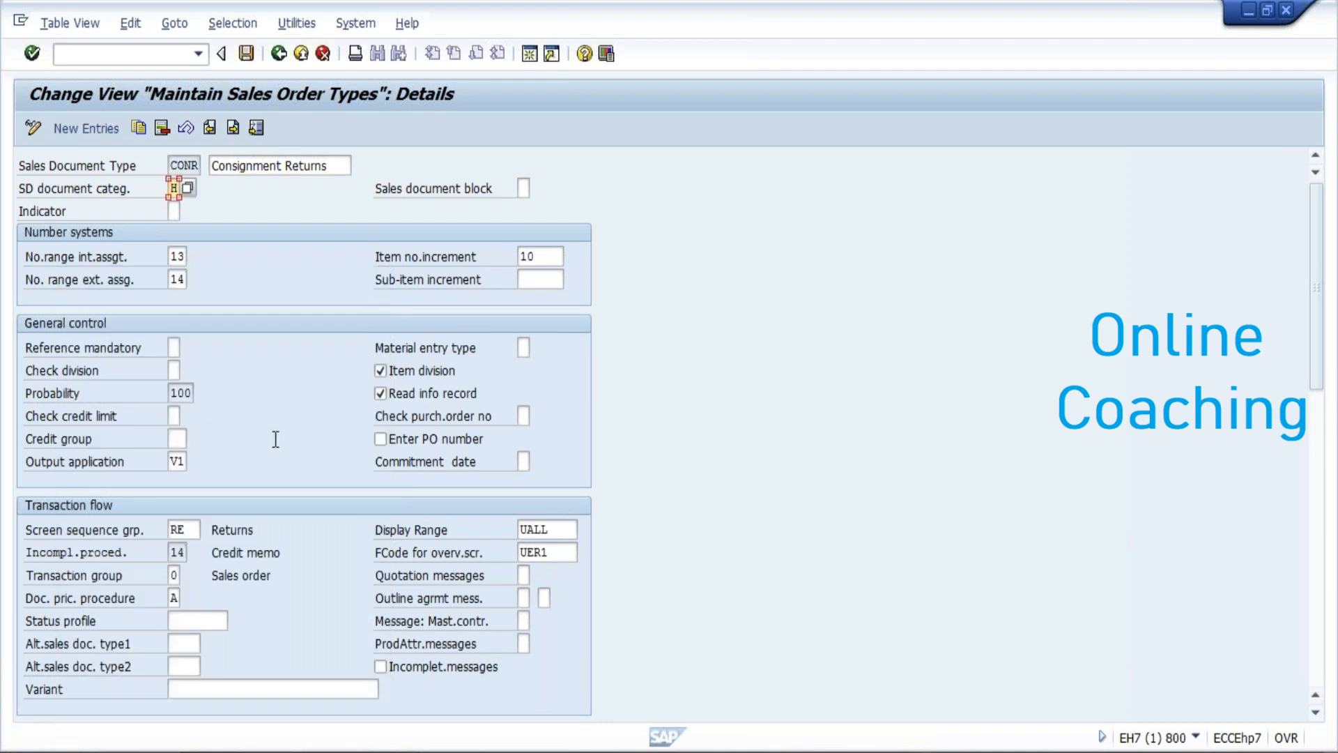
- Check the delivery type and order-related billing type of the Consignment Returns document type
drag(1317, 293, 1302, 450)
click(178, 416)
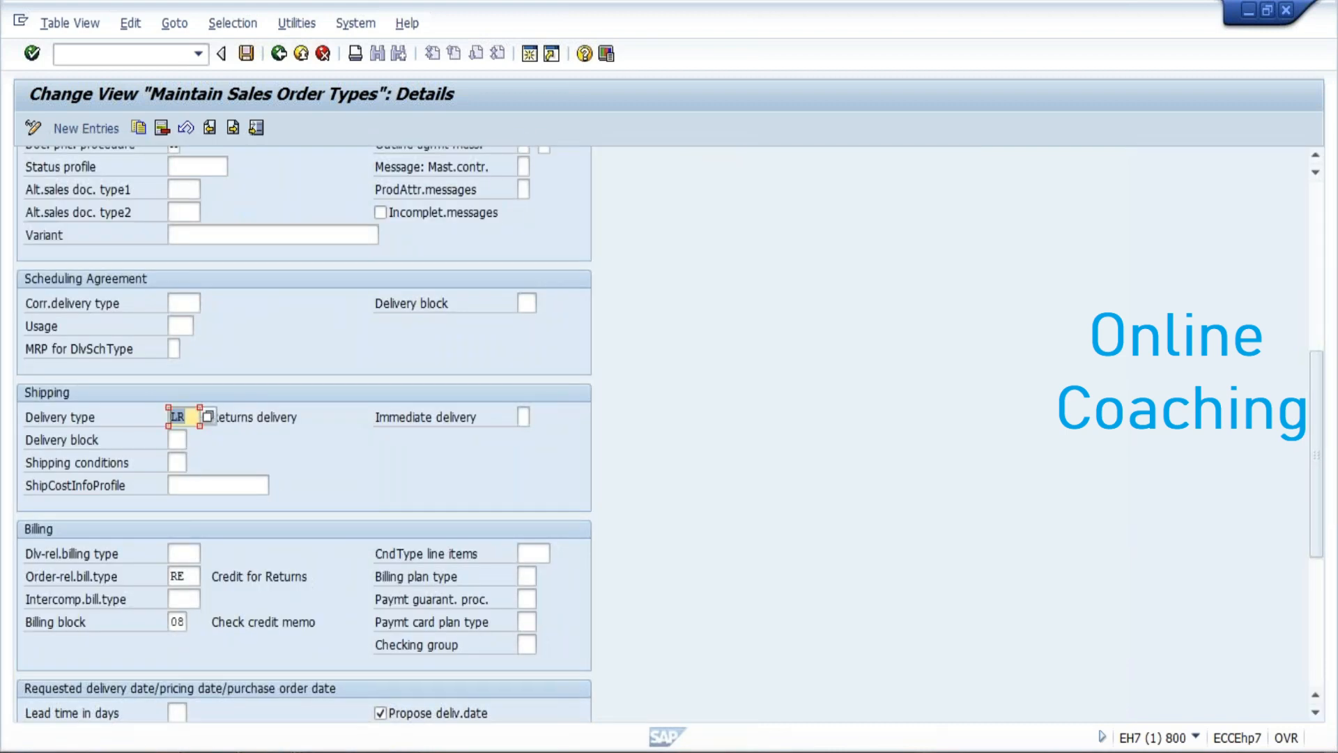
click(262, 417)
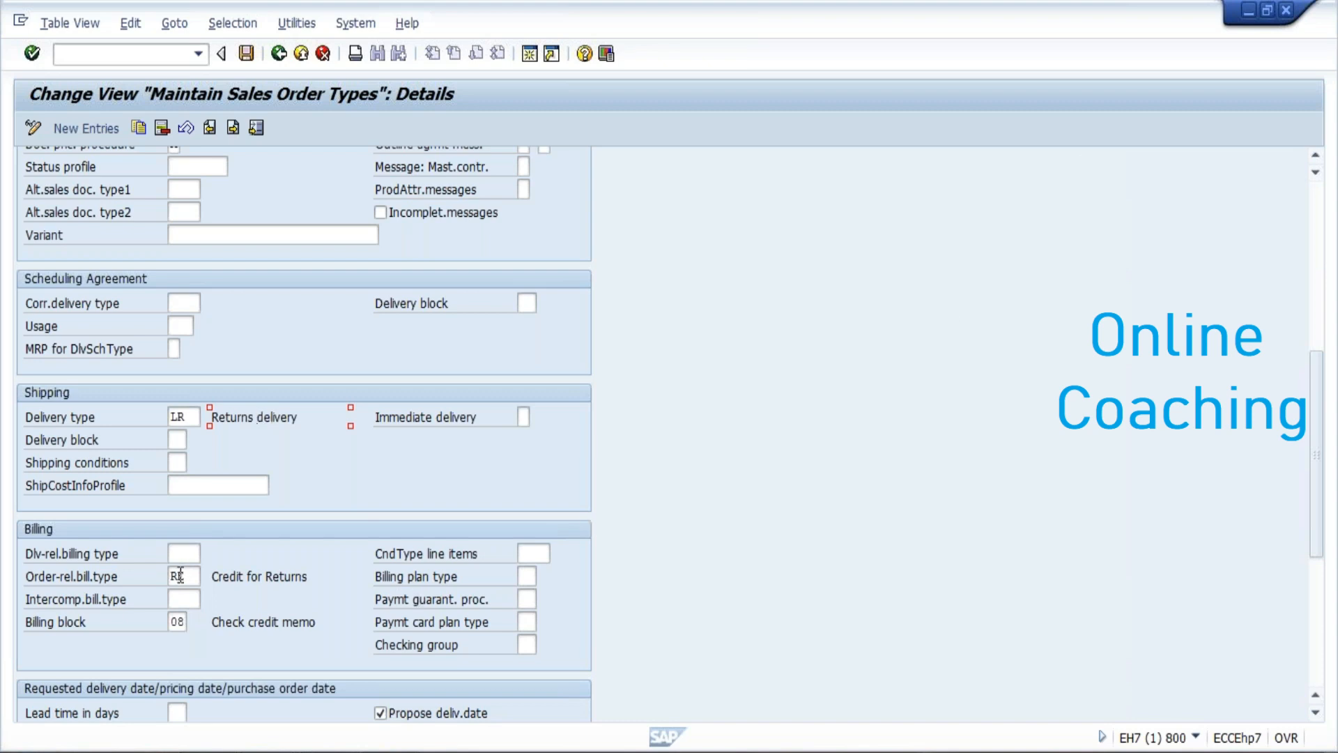
drag(195, 577, 165, 579)
click(319, 572)
- Leave the sales document type details and open the Define Item Categories activity under Sales Document Item
click(278, 54)
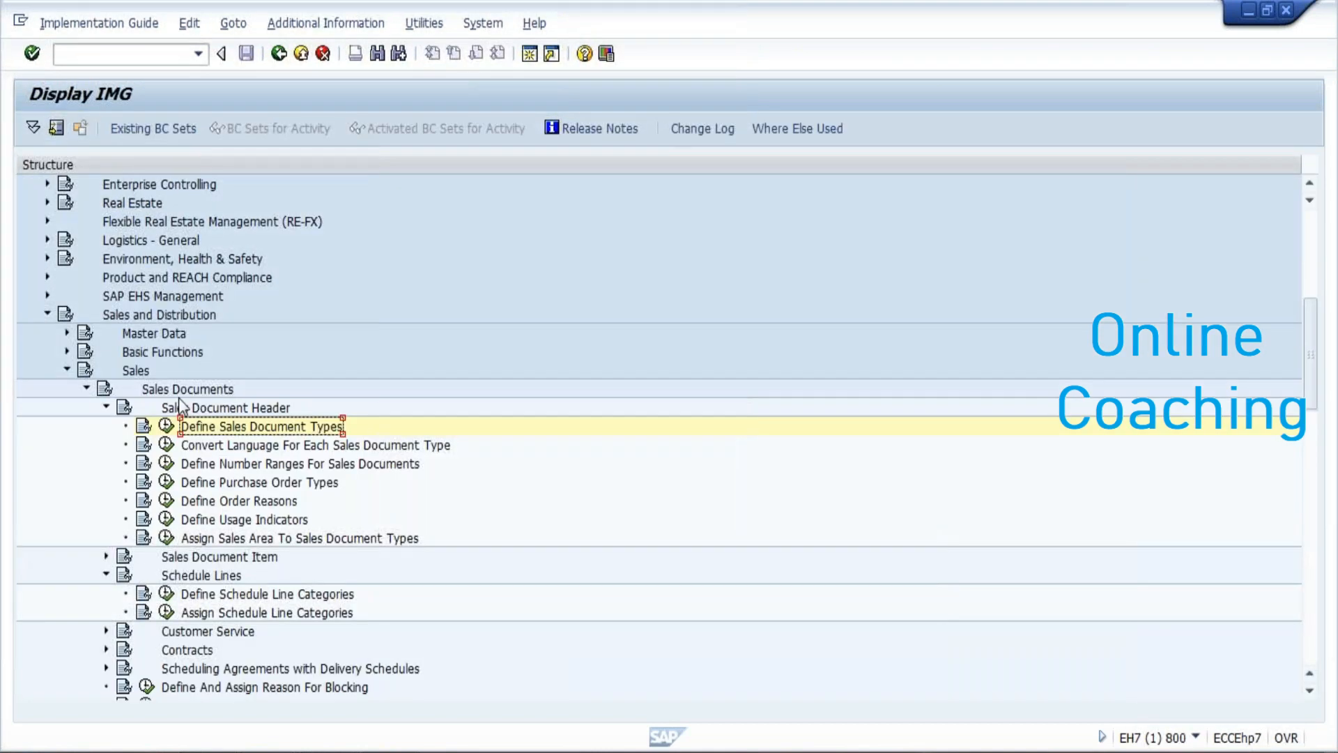
click(106, 556)
click(166, 575)
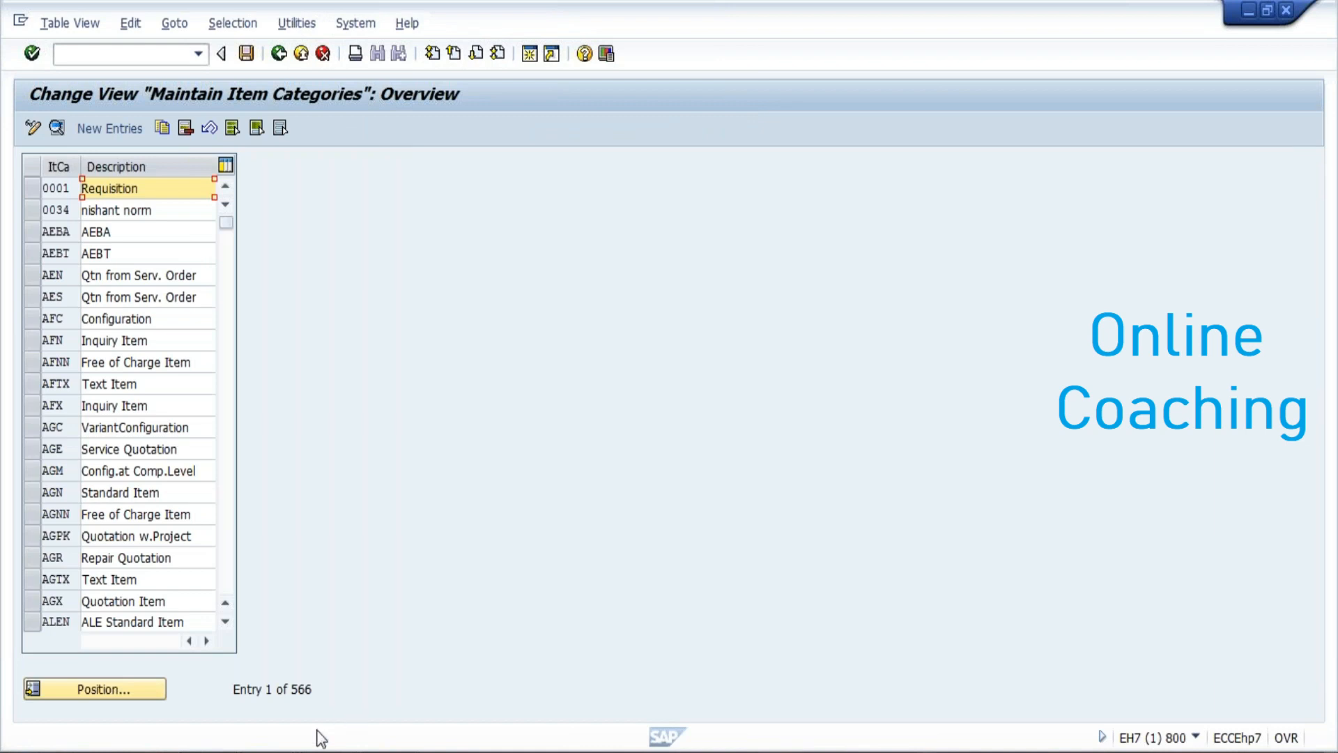
- Switch to Document2 in Word, check the Consignment Return item category, and return to SAP
click(367, 652)
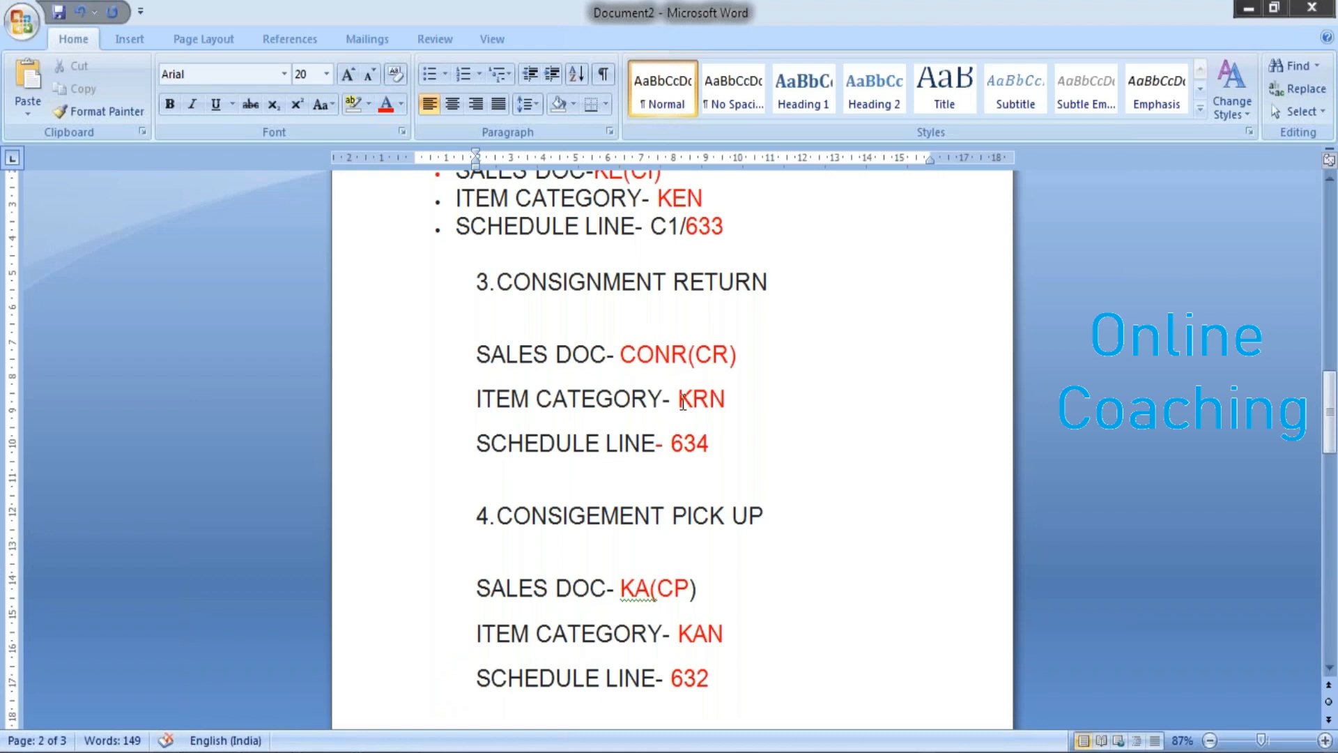
drag(680, 398, 754, 395)
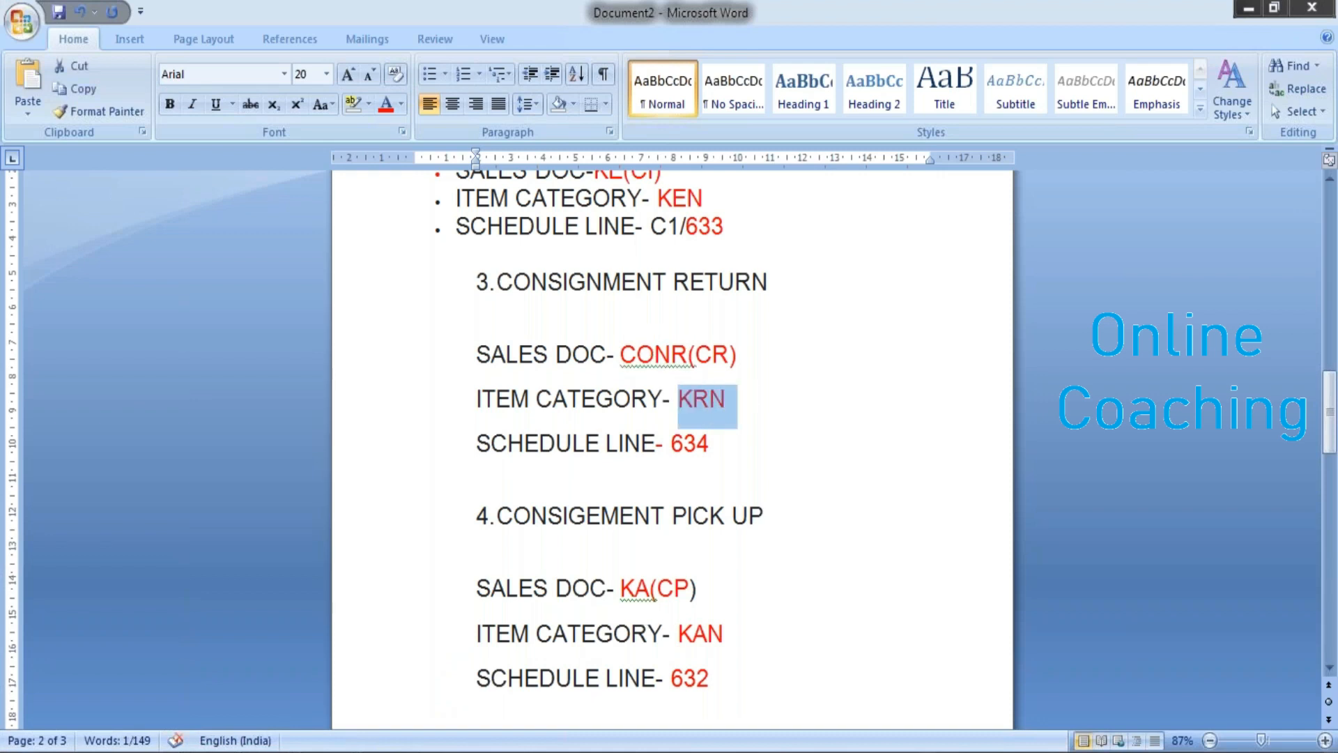
click(325, 726)
click(325, 726)
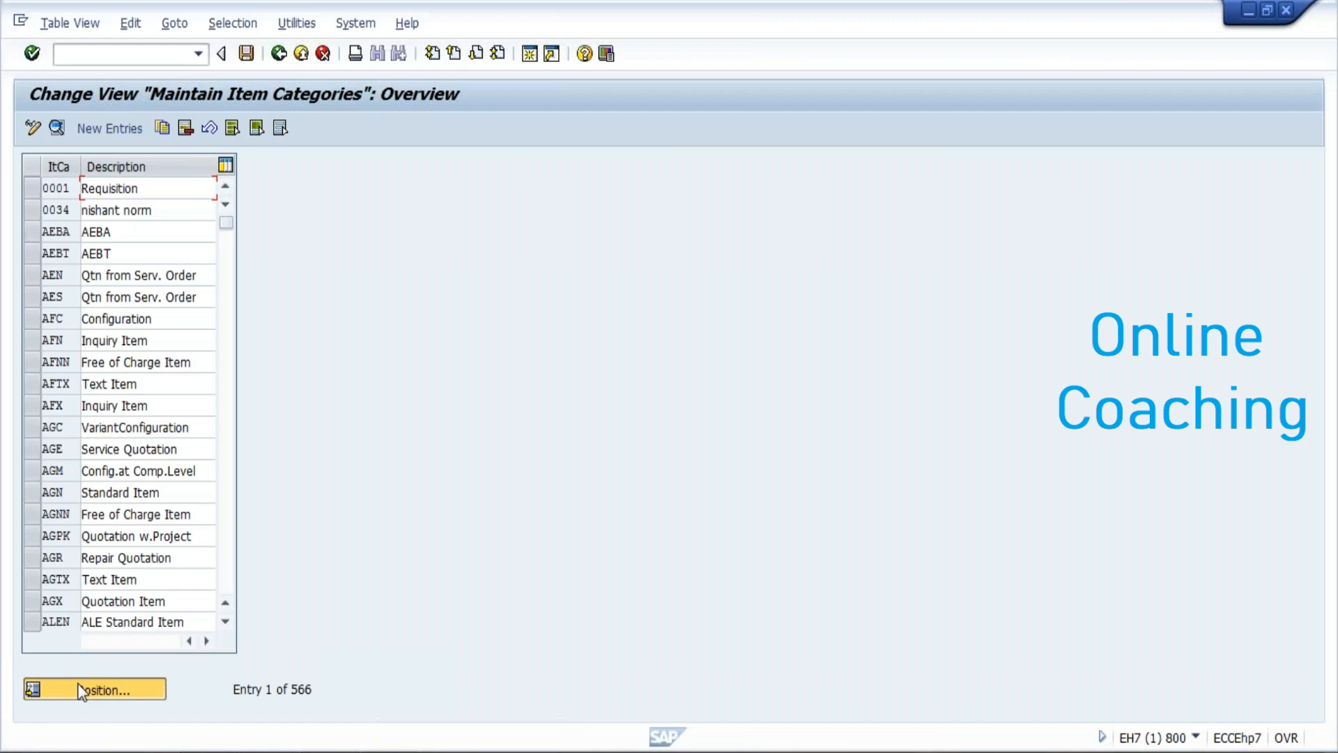
- Position the item categories list at KRN and open the details of that item category
click(29, 688)
text(KRN)
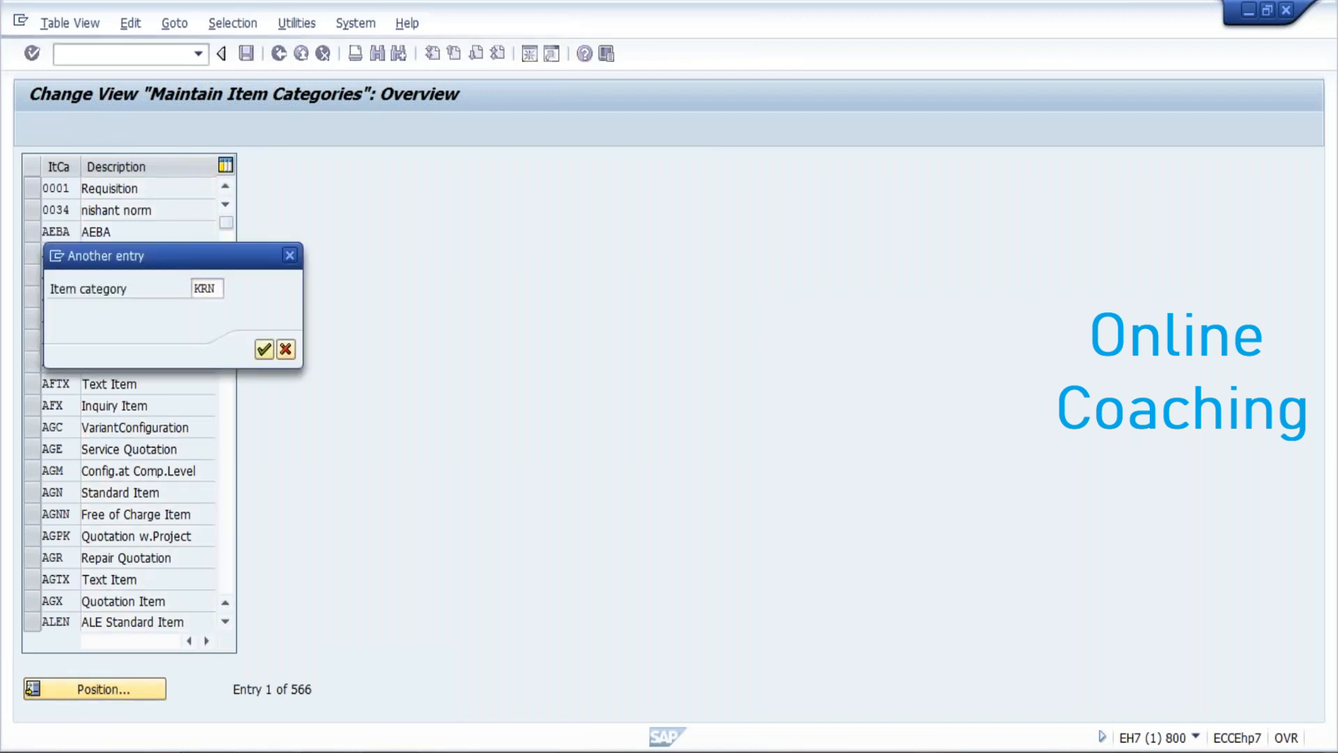
key(Return)
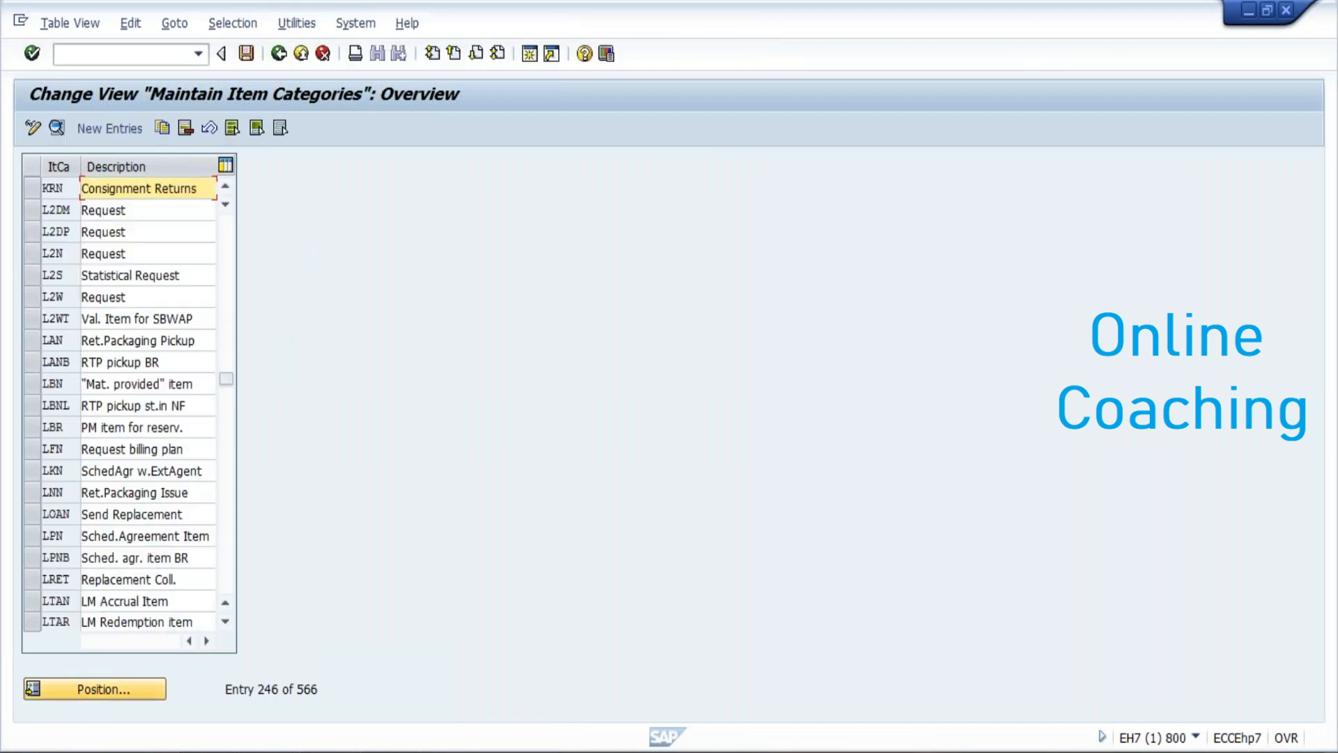
click(33, 190)
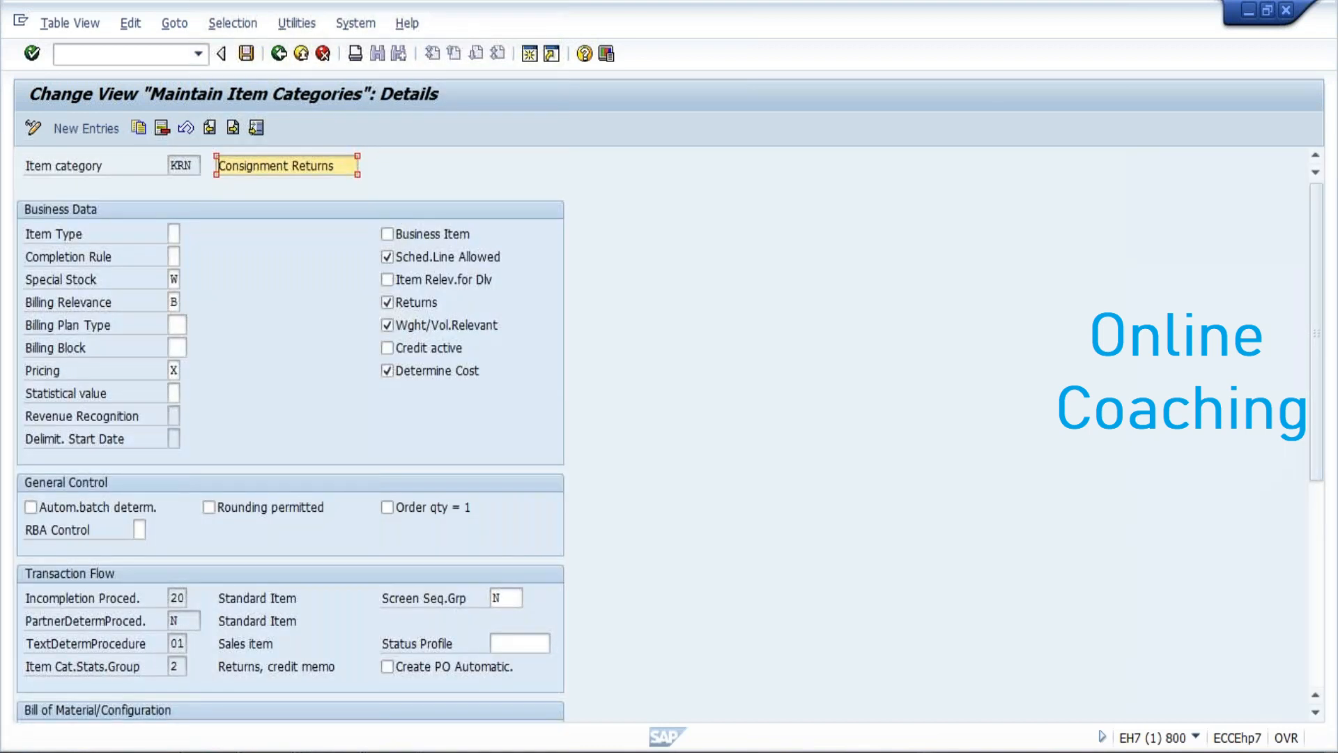
- Check the Special Stock and Billing Relevance options of item category KRN against their lists of possible values
click(176, 279)
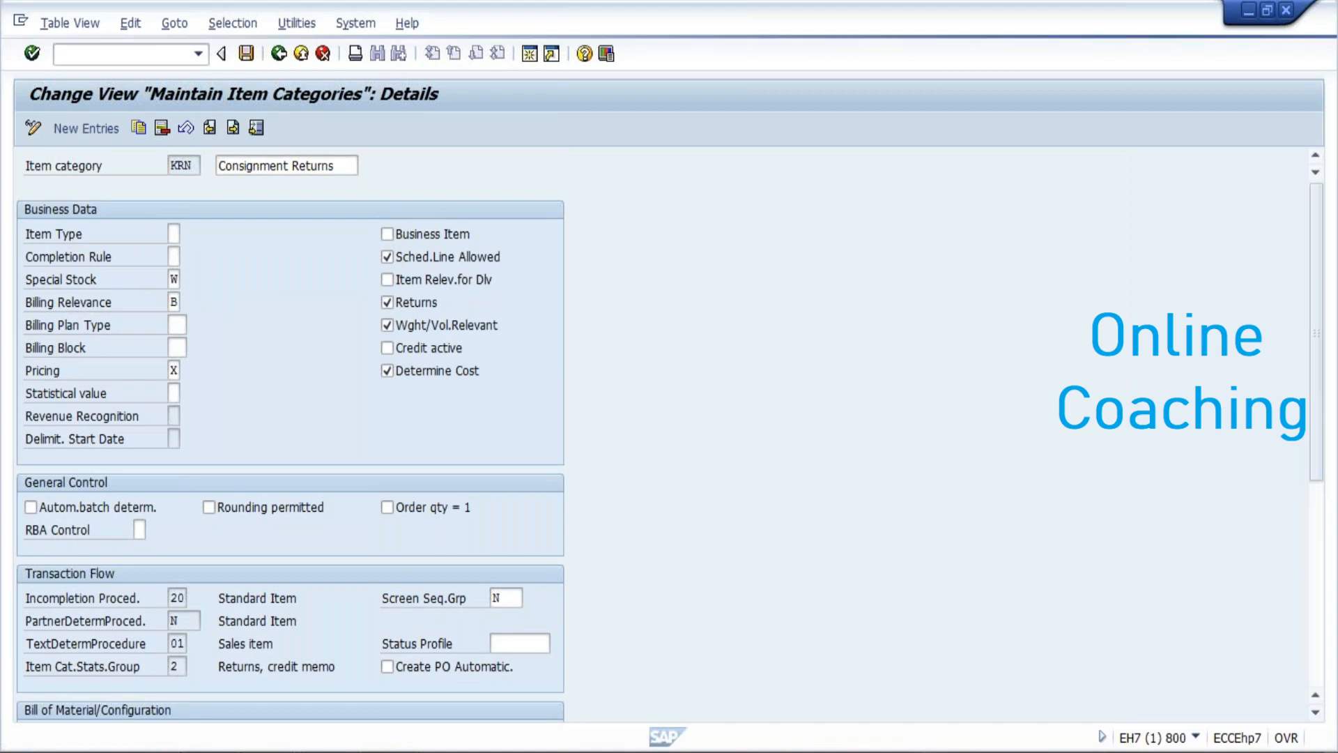
key(F4)
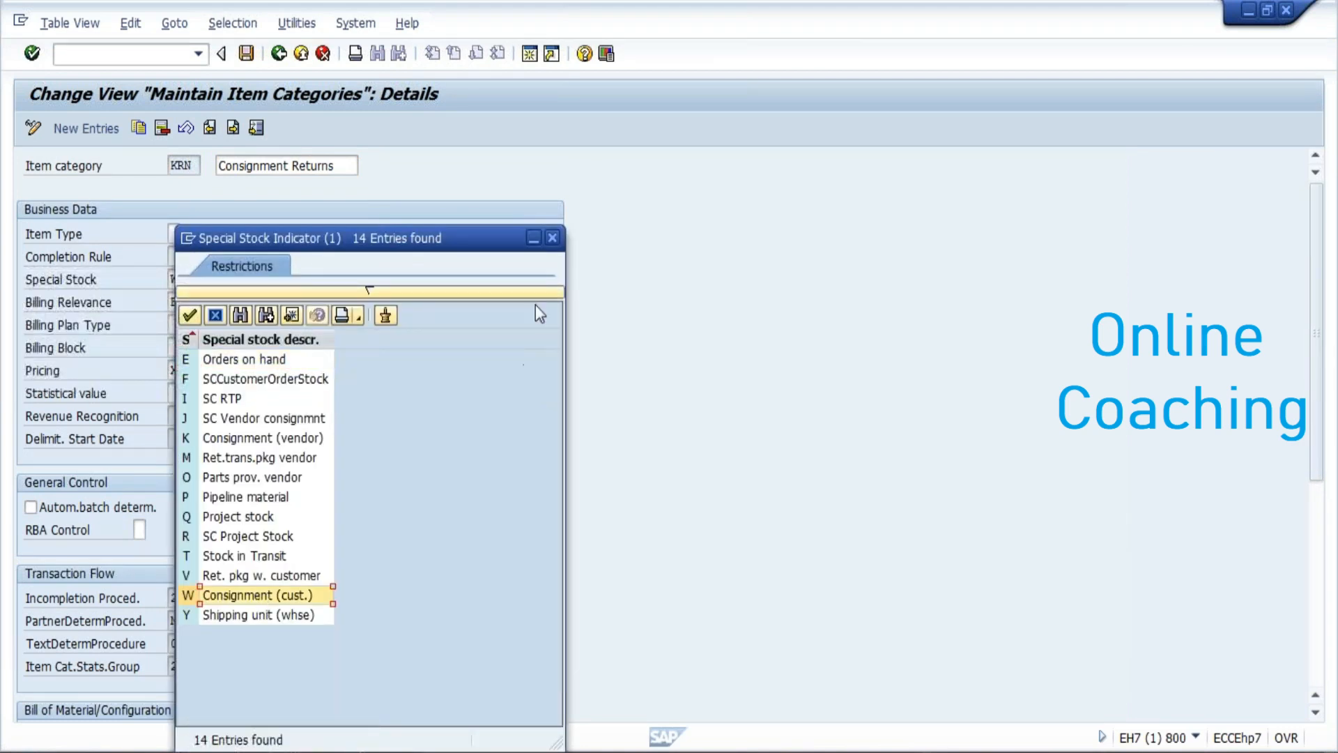
click(553, 238)
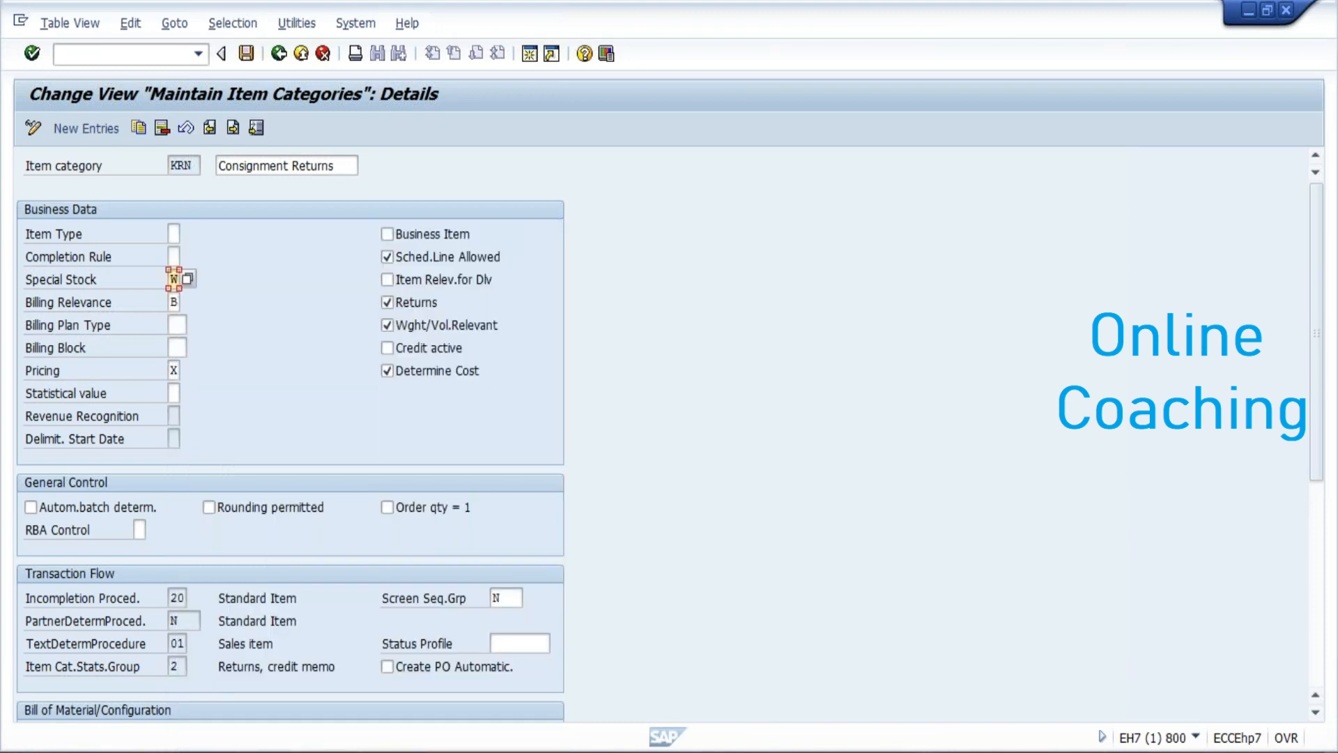
click(173, 302)
click(186, 302)
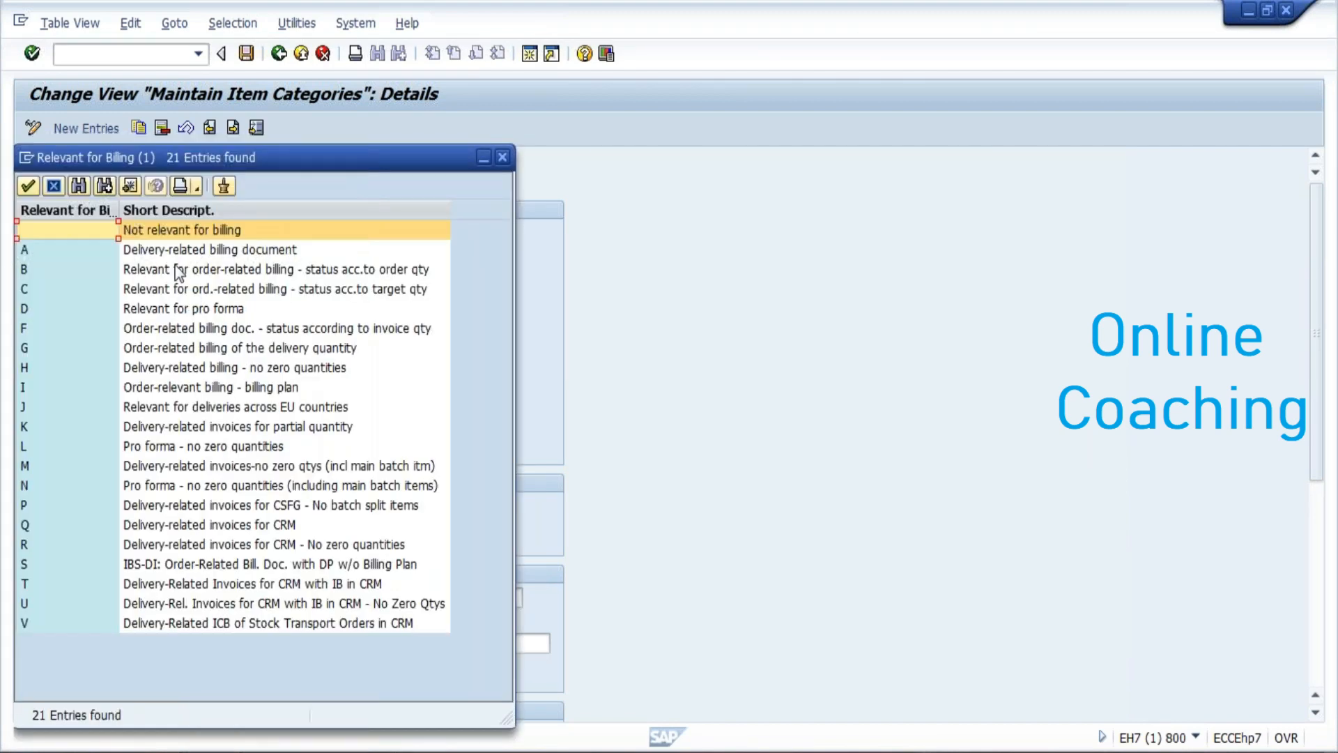
click(187, 272)
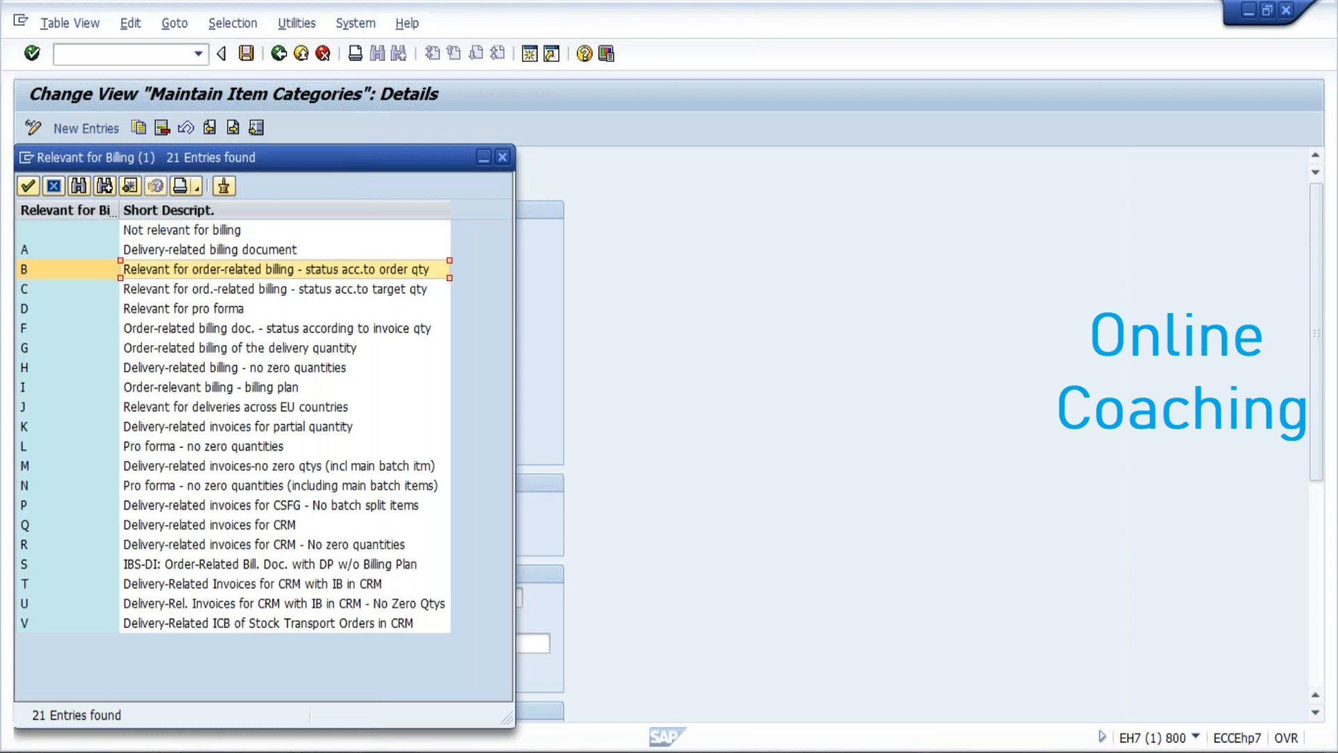
- Switch to Document2 in Word, review the shampoo quantity example above the four consignment transactions, and return to SAP
click(436, 676)
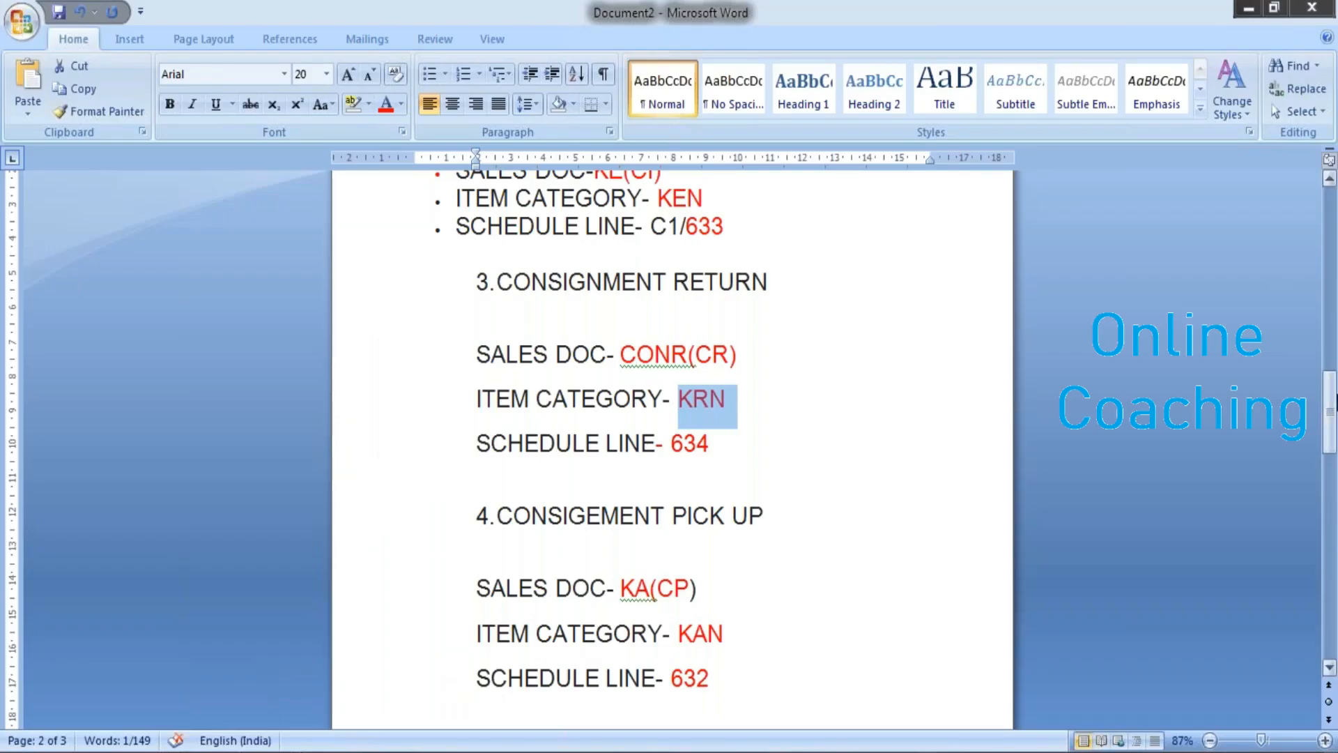
scroll(734, 333, up, 10)
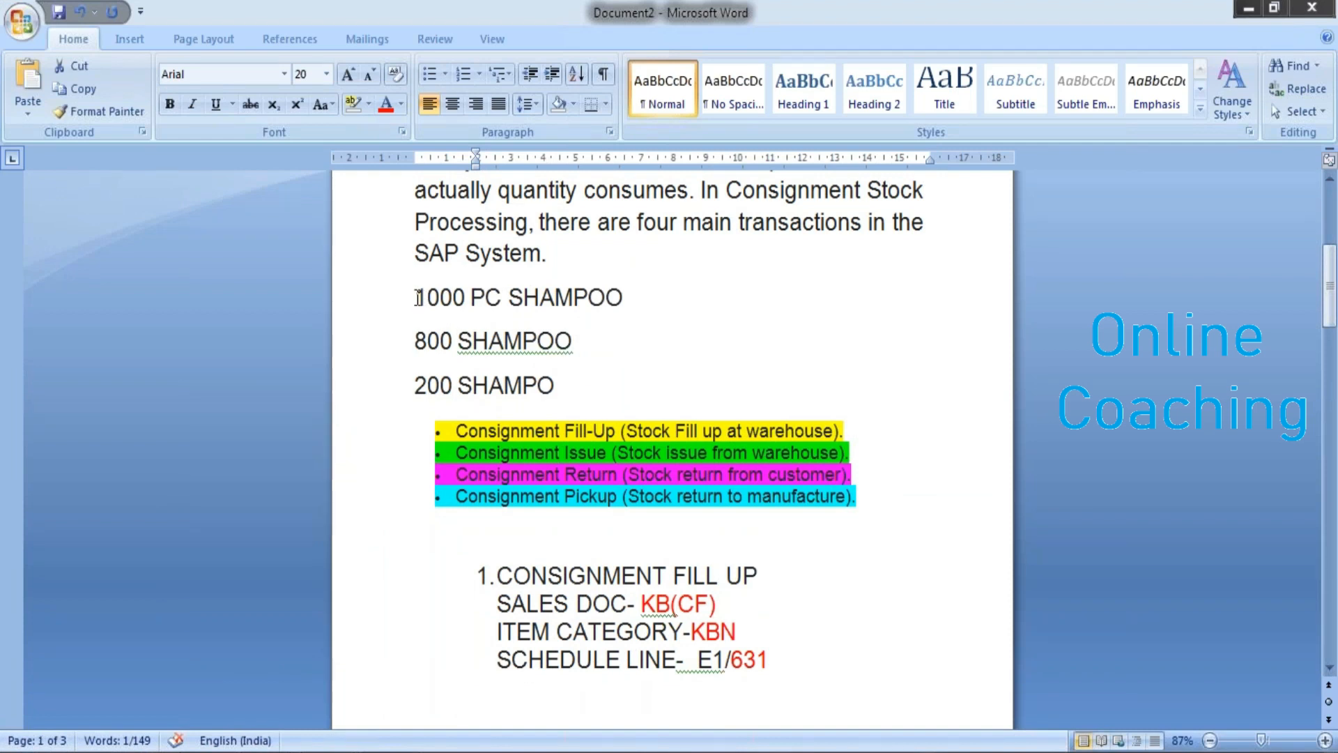
drag(413, 320, 523, 333)
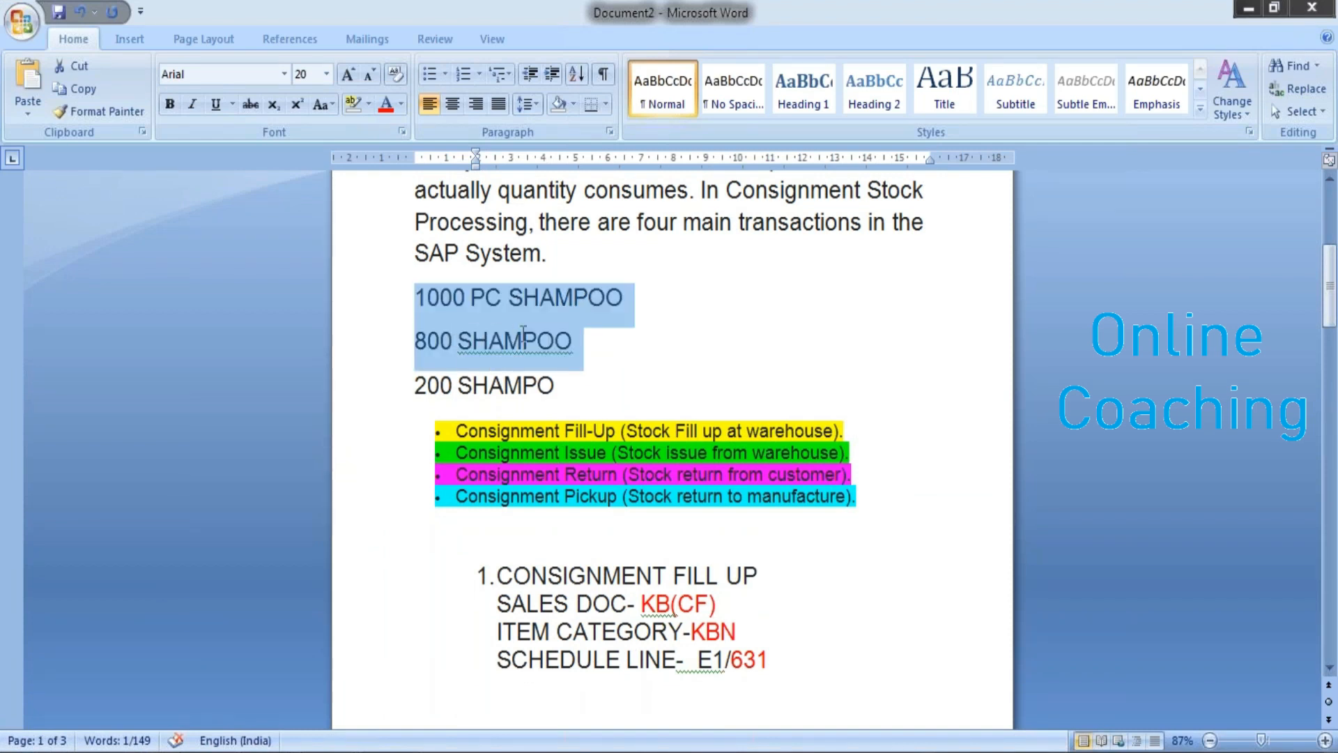
drag(454, 385, 414, 385)
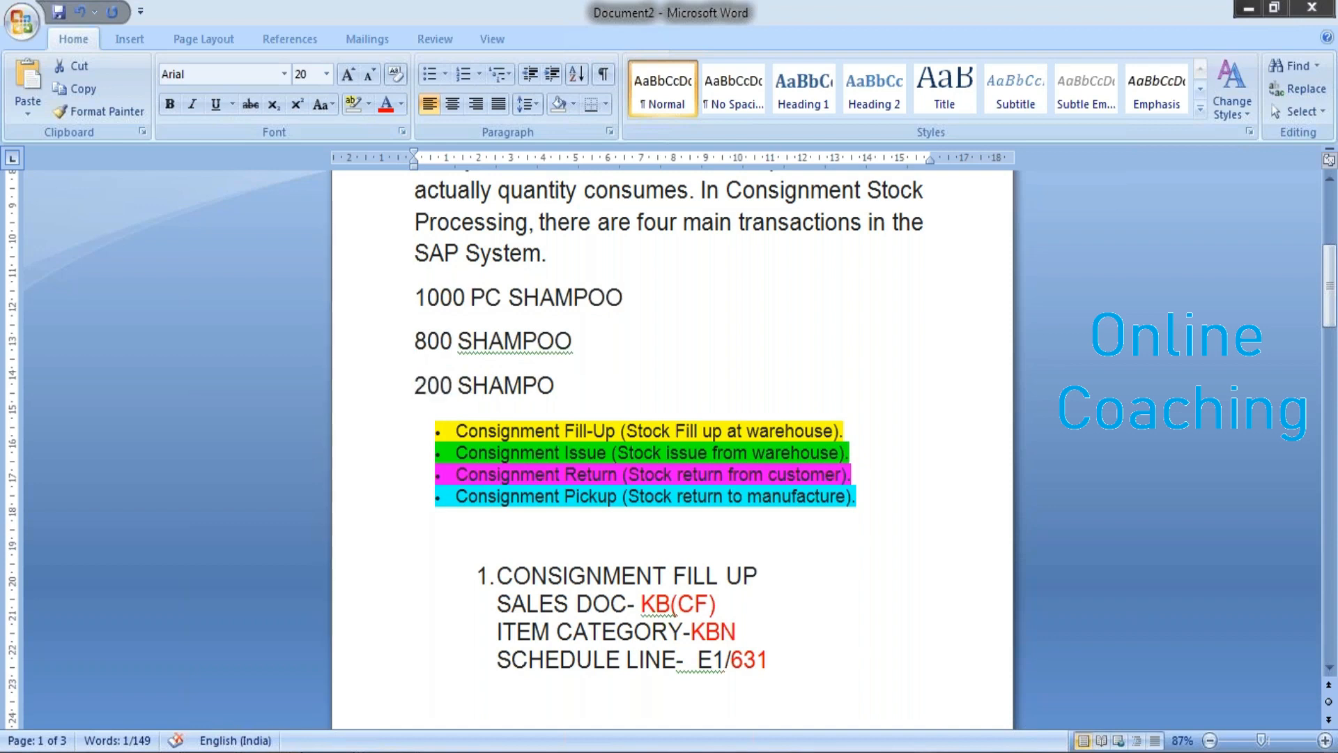
click(333, 715)
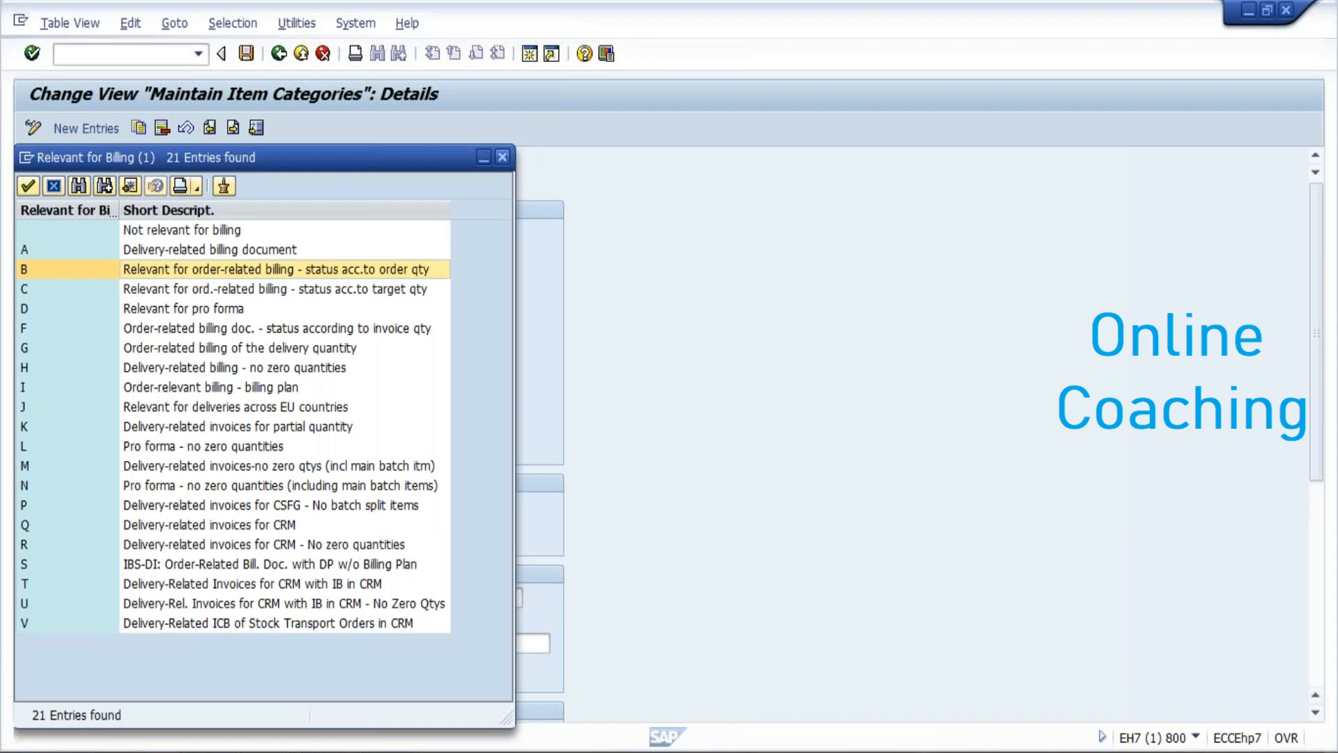
- Close the billing relevance list and check the Pricing options of item category KRN
click(506, 155)
mouse_move(1317, 324)
mouse_down()
mouse_move(1307, 525)
mouse_move(1321, 321)
mouse_up()
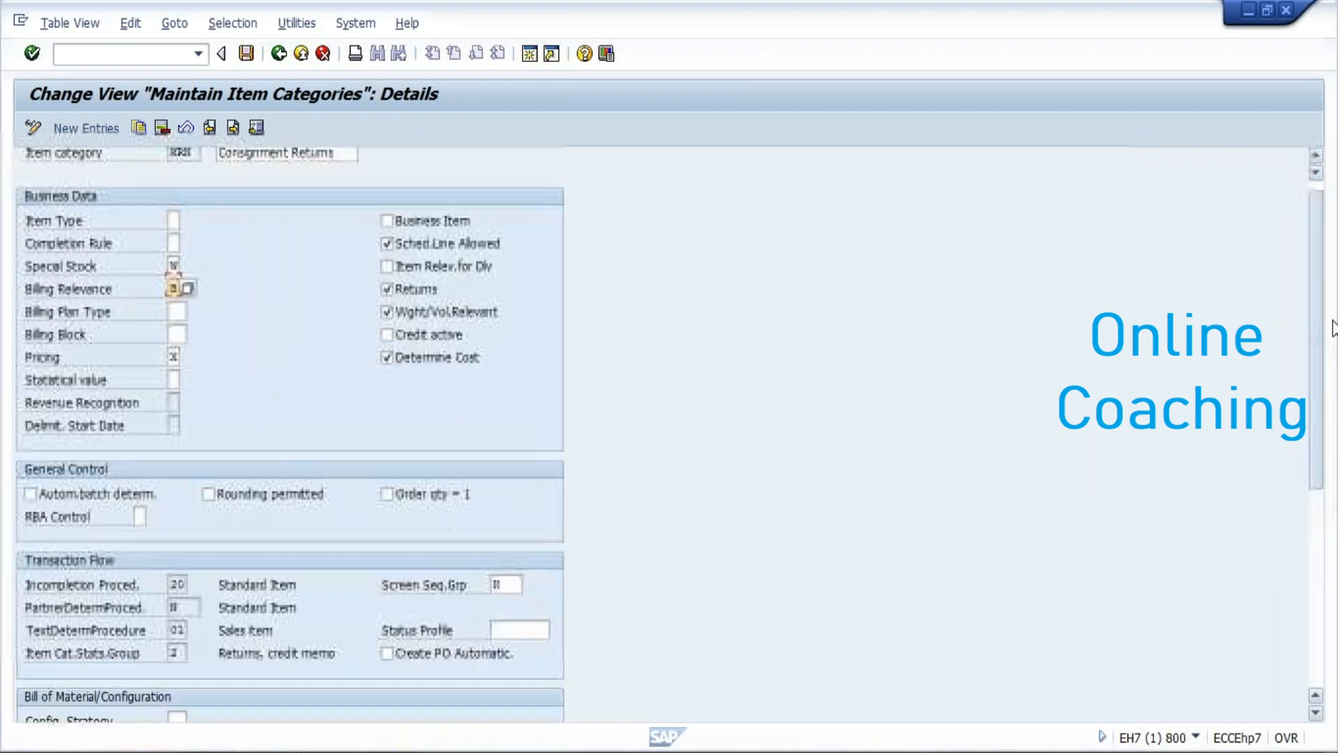
click(174, 370)
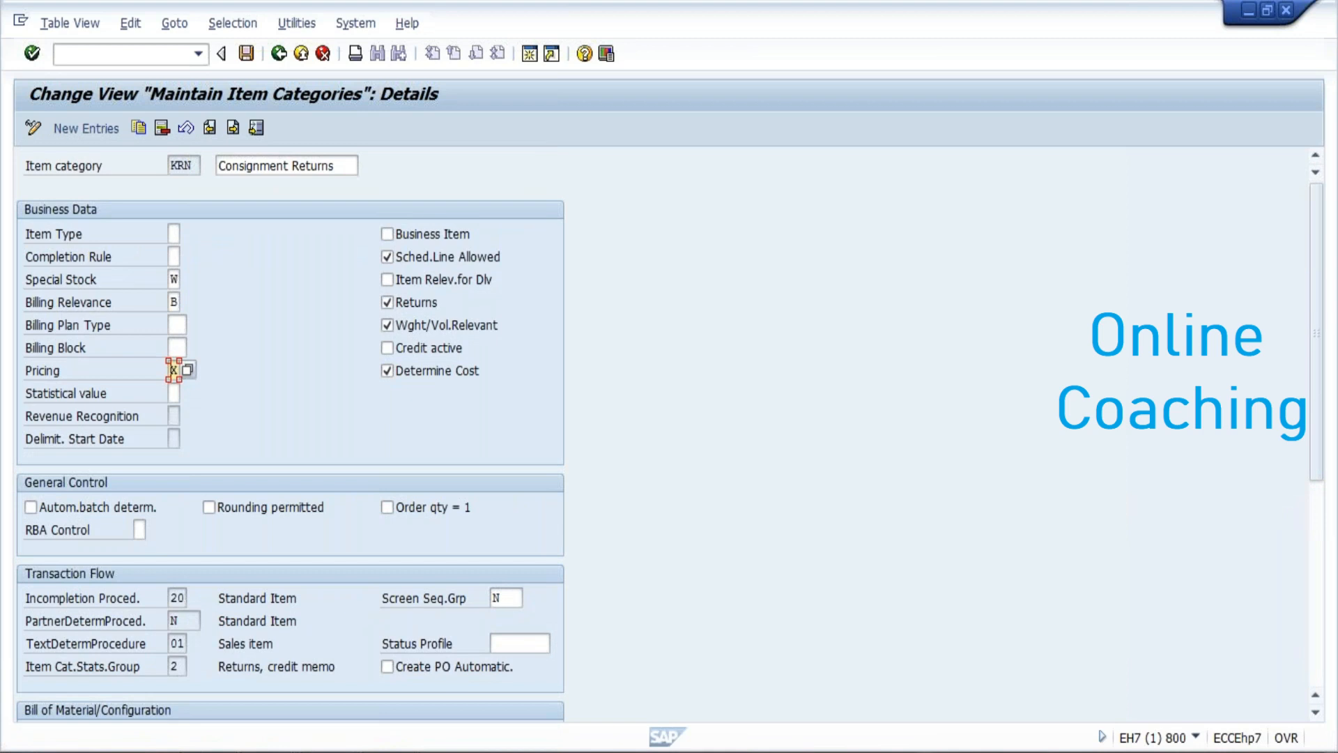
click(190, 370)
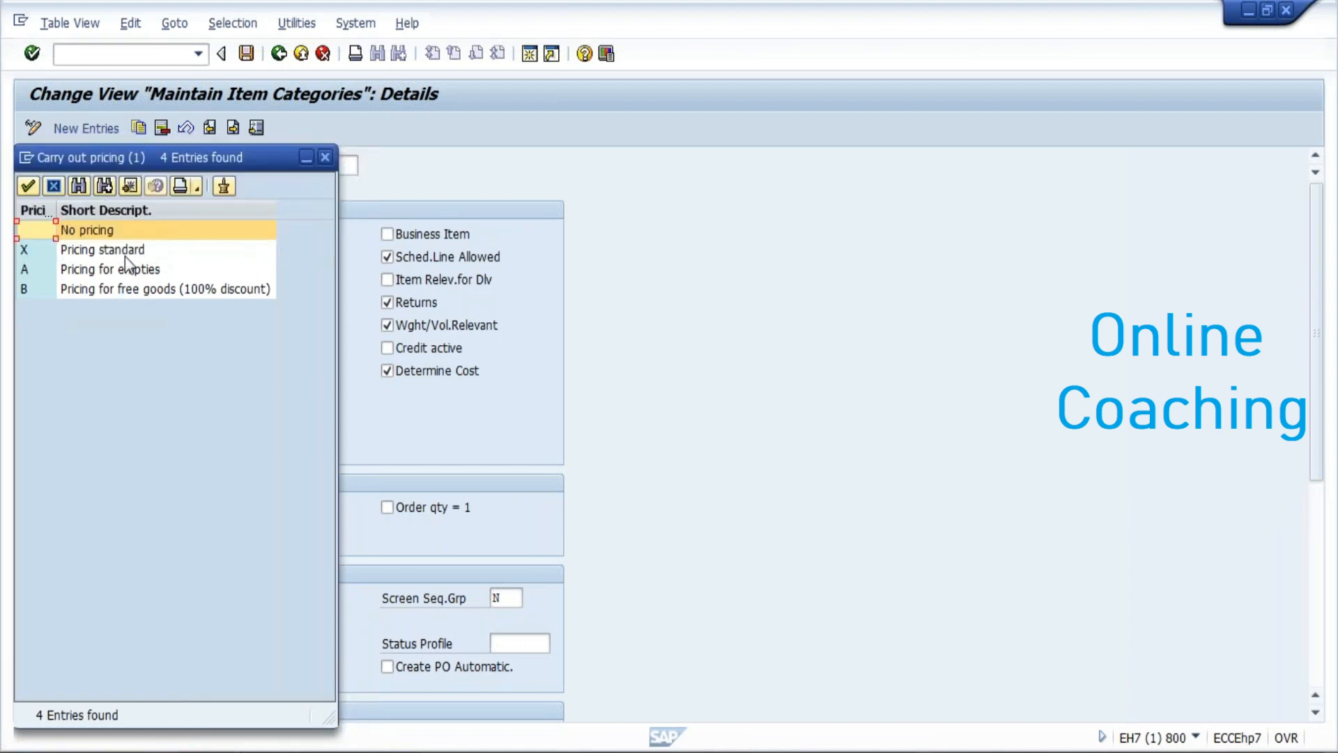
click(324, 158)
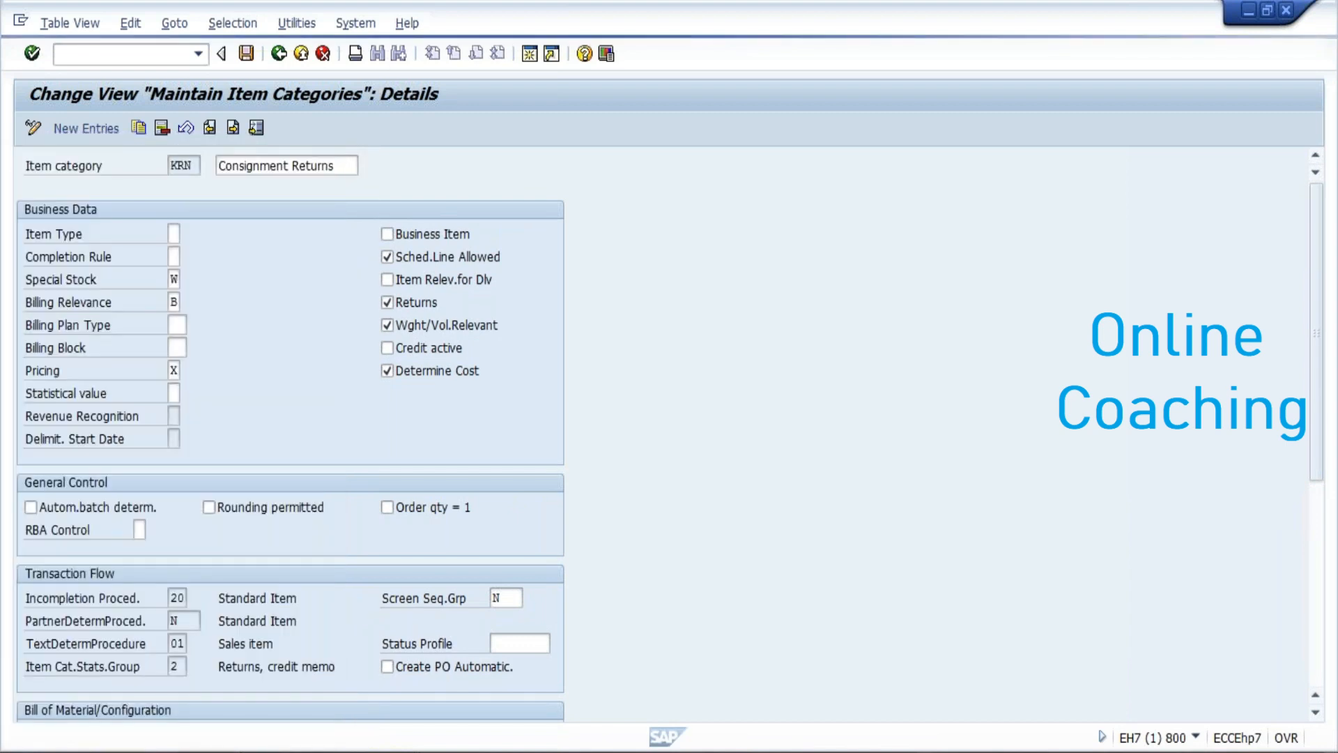
- Leave the KRN details, switch to Document2 in Word, and insert "DO/" before 634 in the Consignment Return schedule line
click(279, 54)
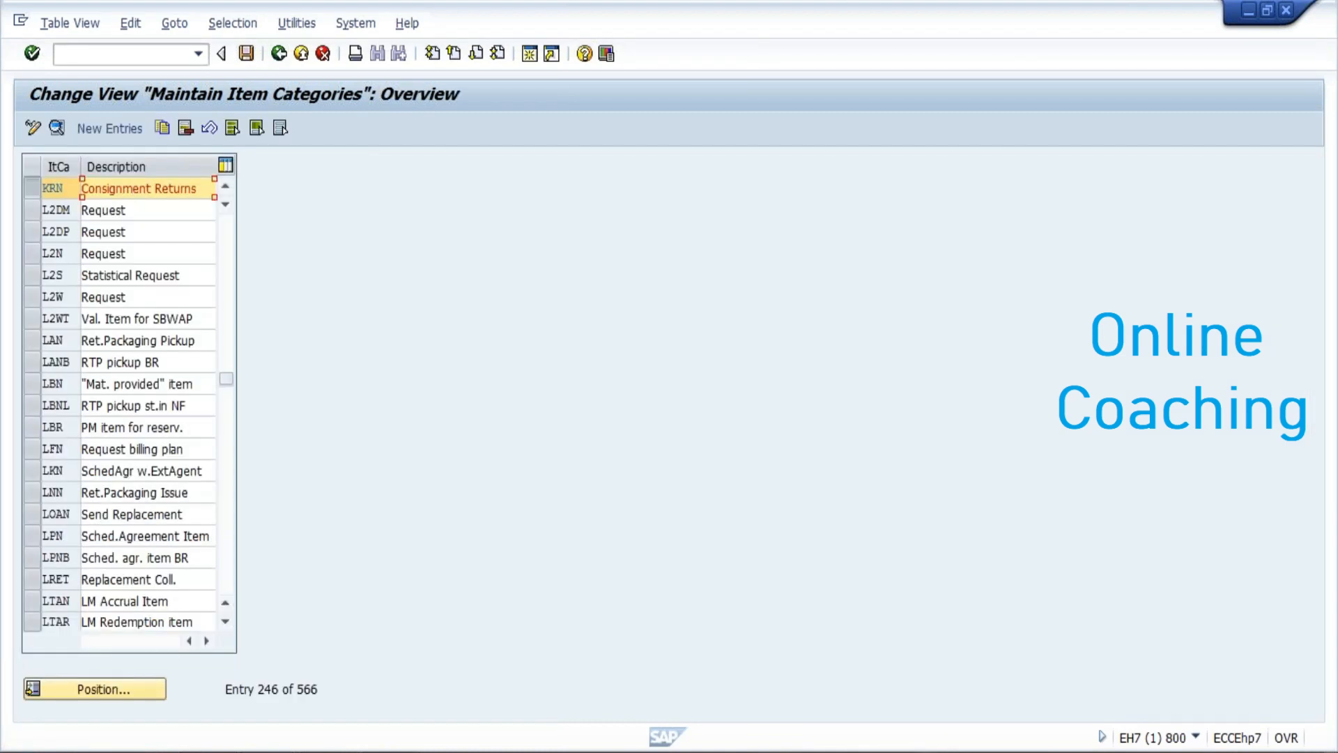
mouse_move(328, 744)
click(278, 679)
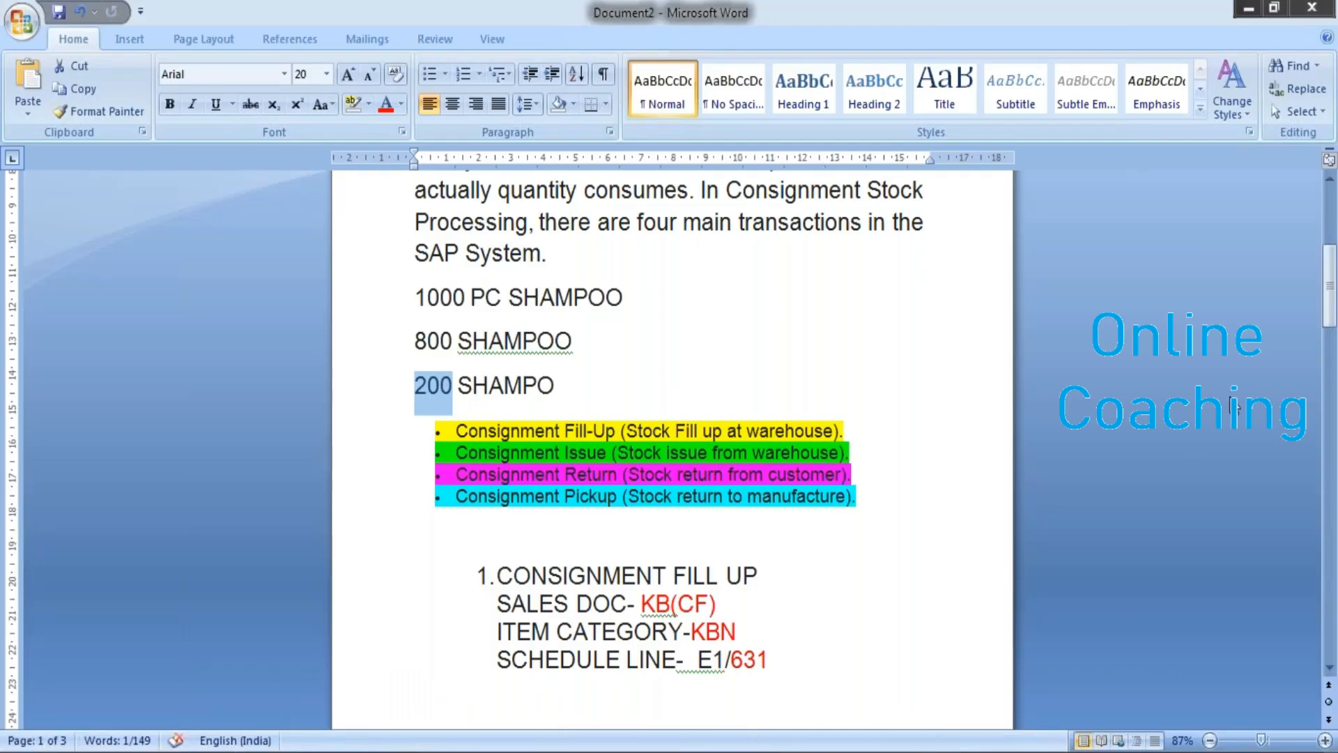
drag(1331, 293, 1331, 437)
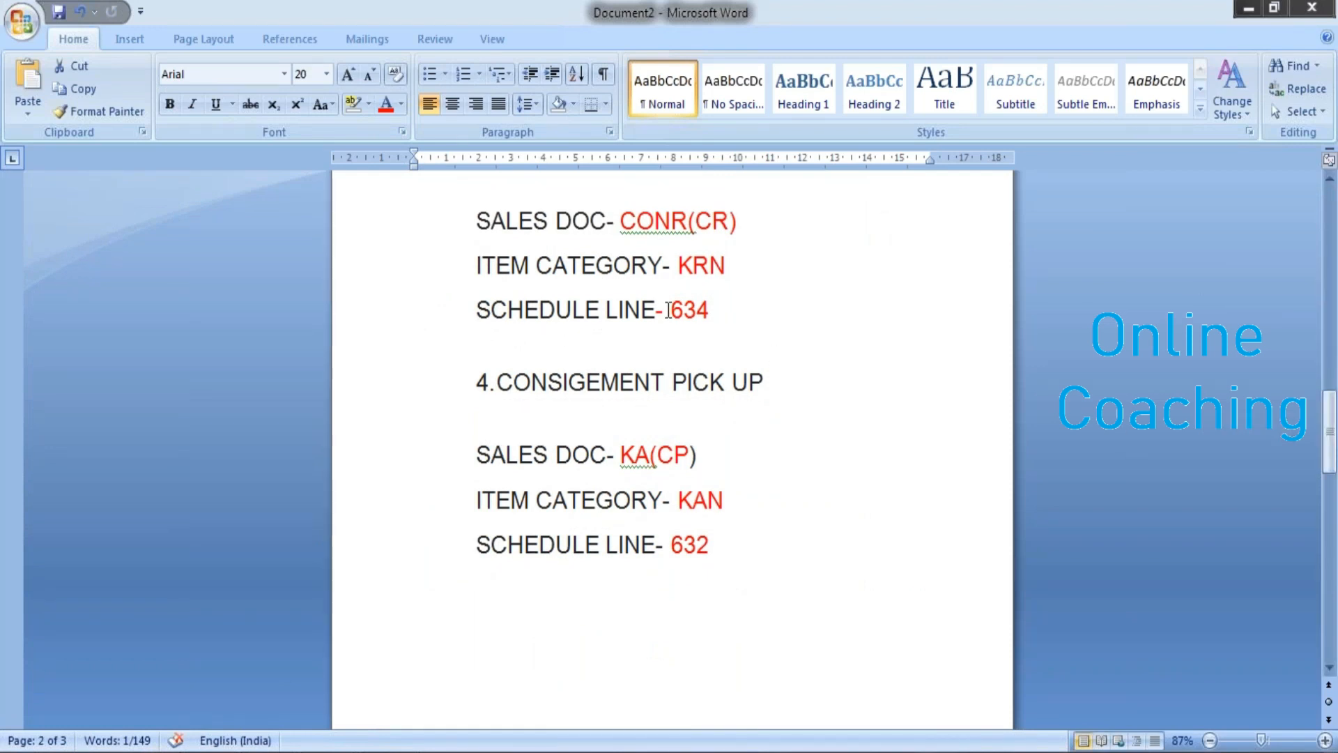
click(668, 309)
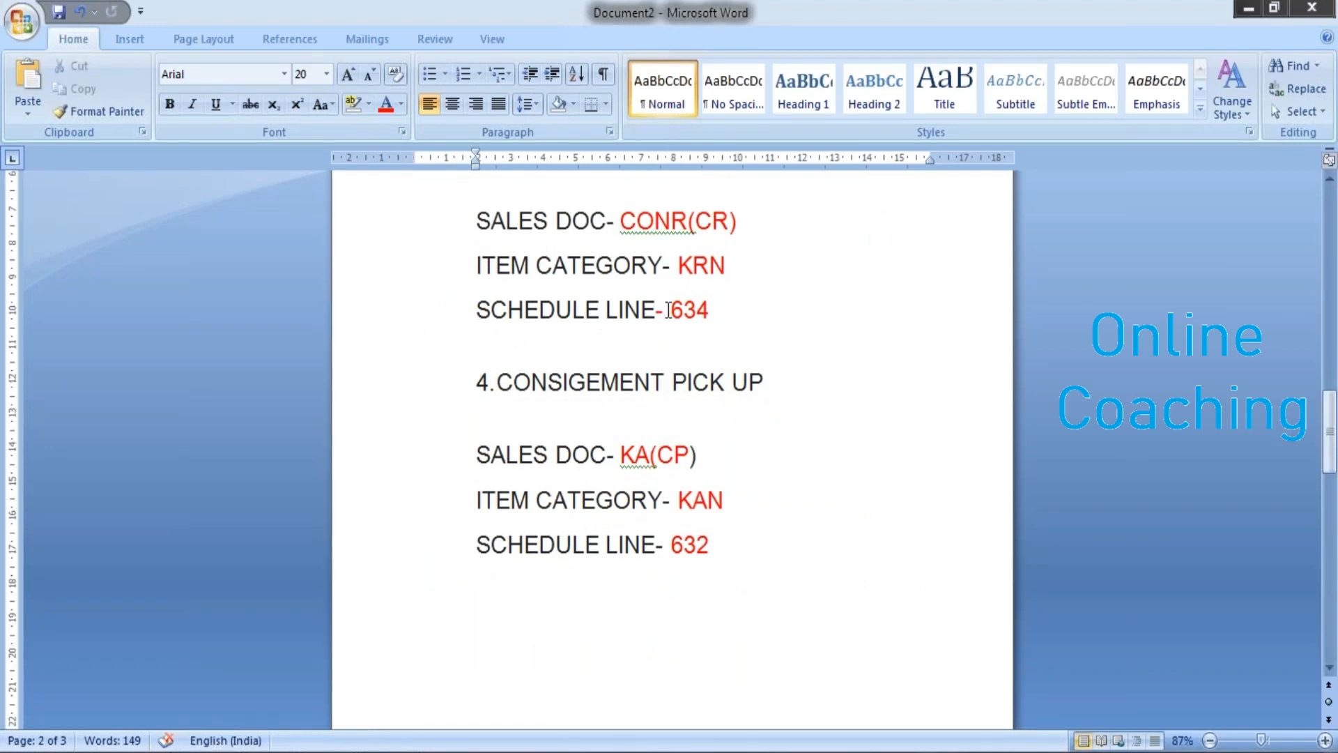
text(C)
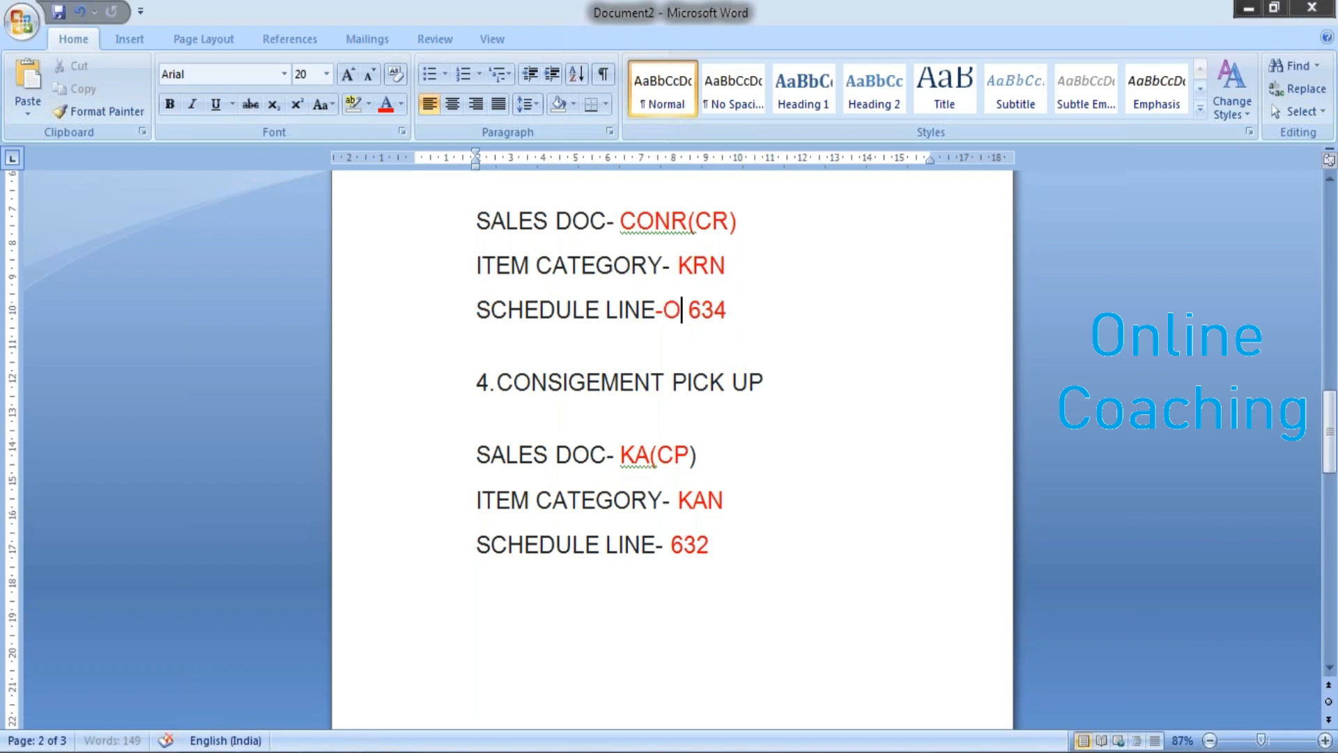
key(BackSpace)
text(DO/)
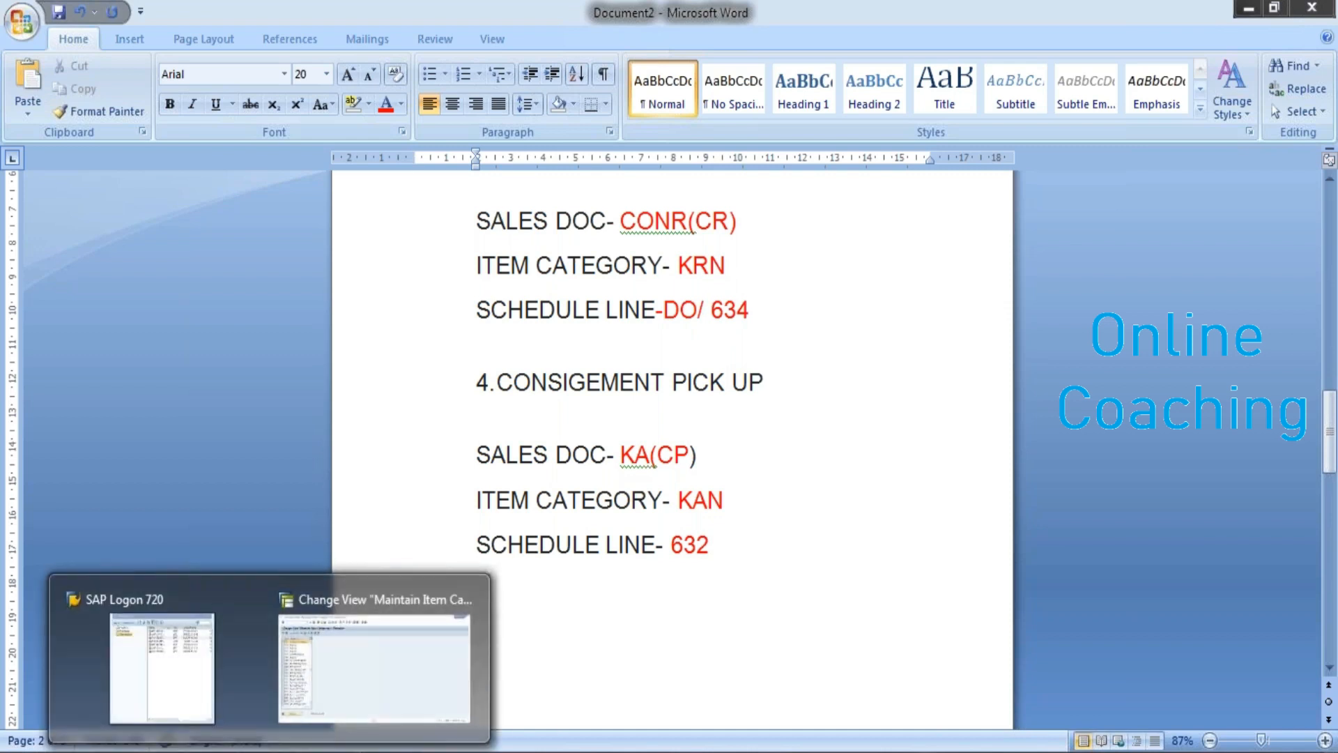
- Return to SAP and open the Define Schedule Line Categories activity under Schedule Lines
click(320, 691)
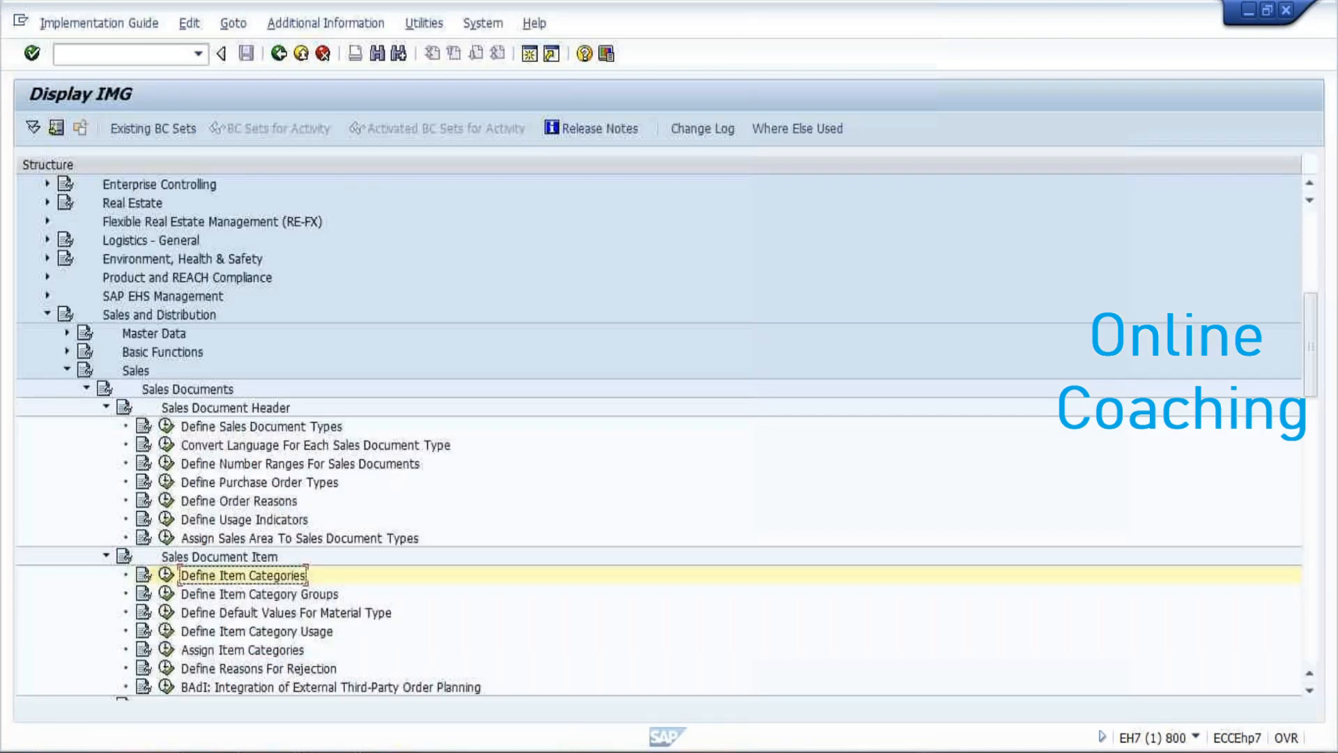
click(106, 556)
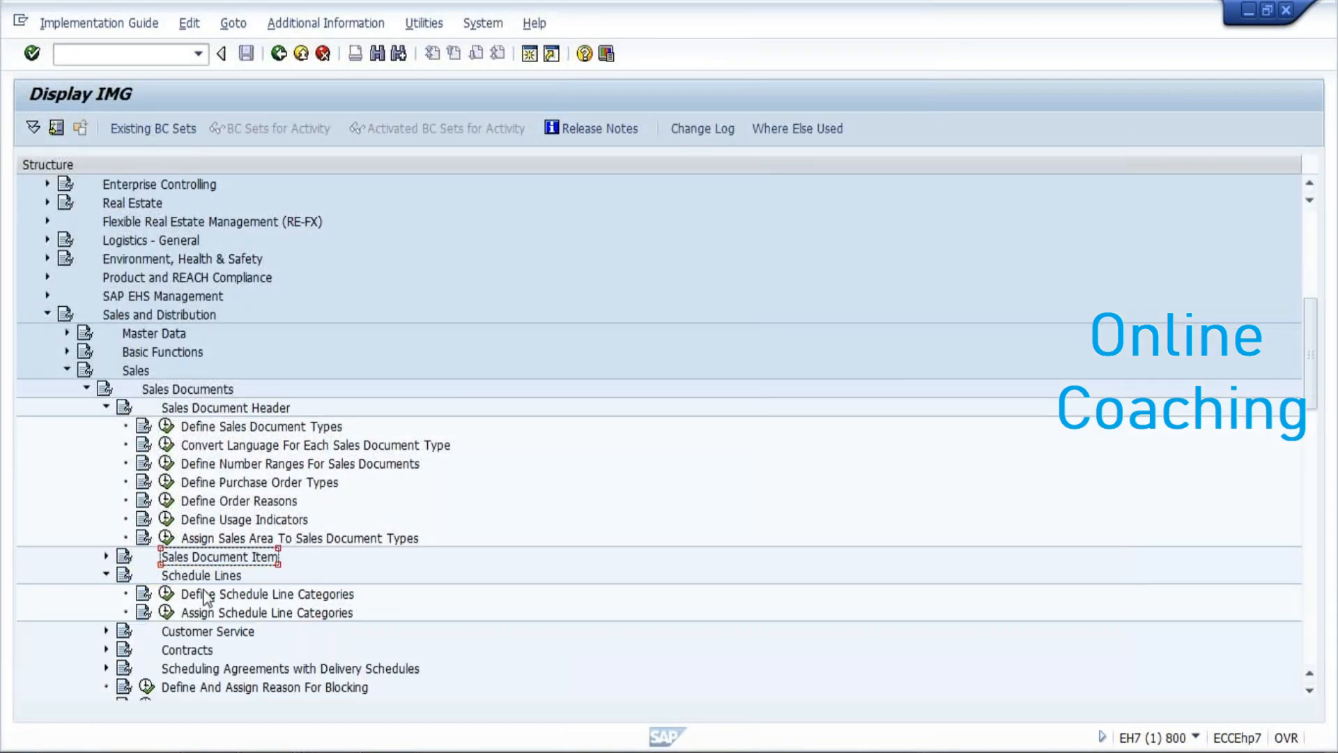
click(208, 595)
click(166, 593)
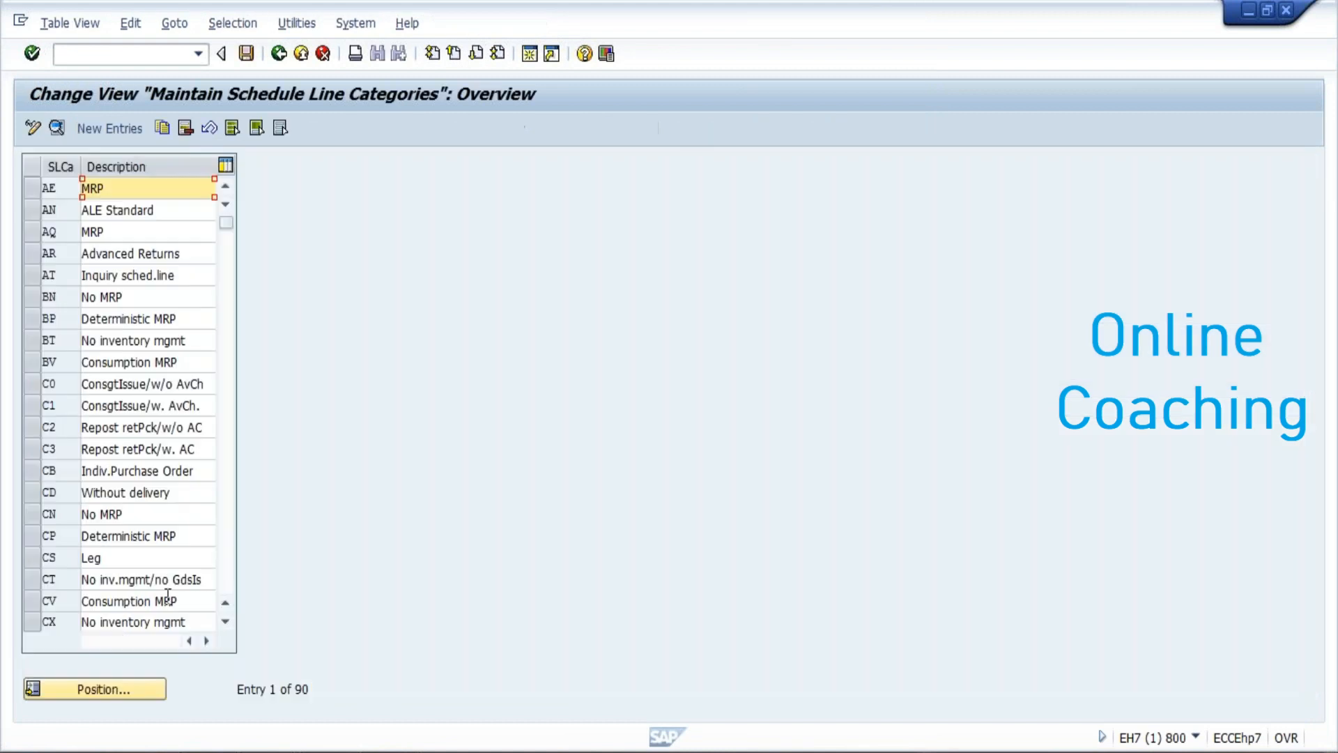
- Try to position the schedule line categories list at DO, written with the letter O
click(99, 690)
text(DS)
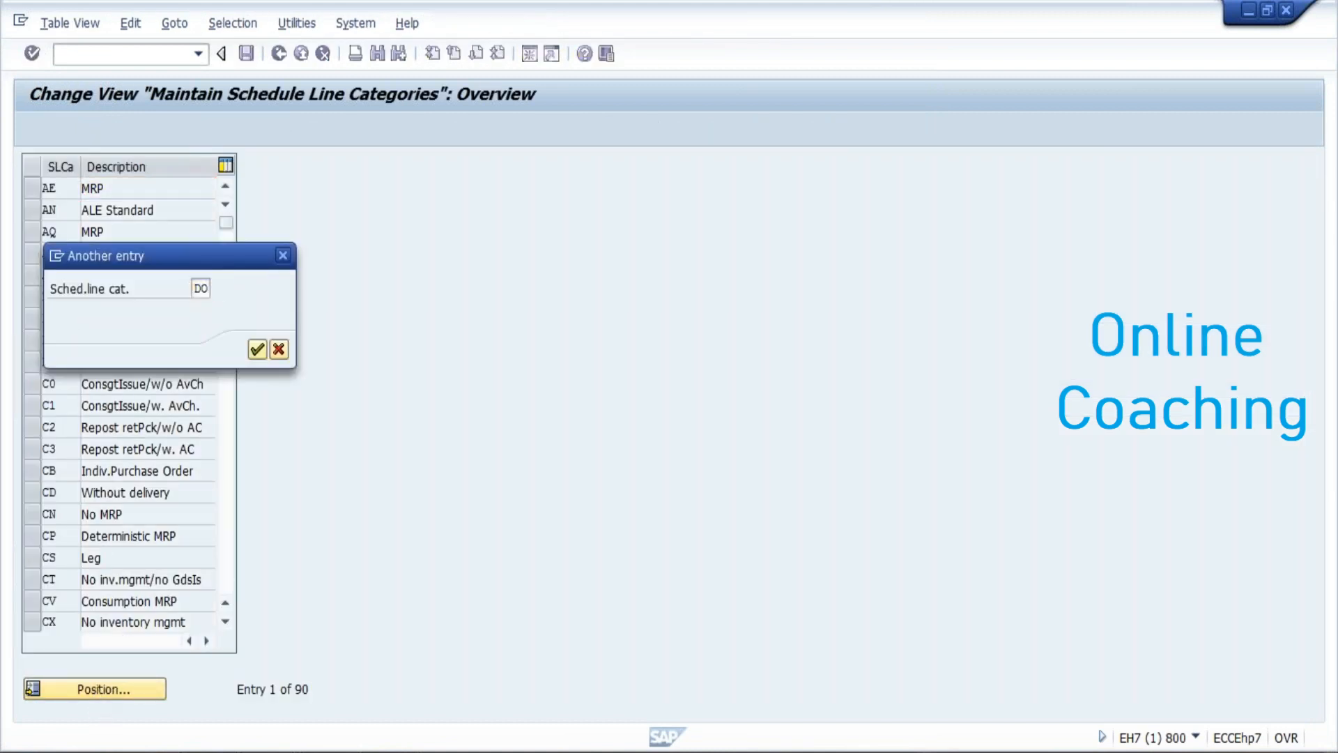
key(Return)
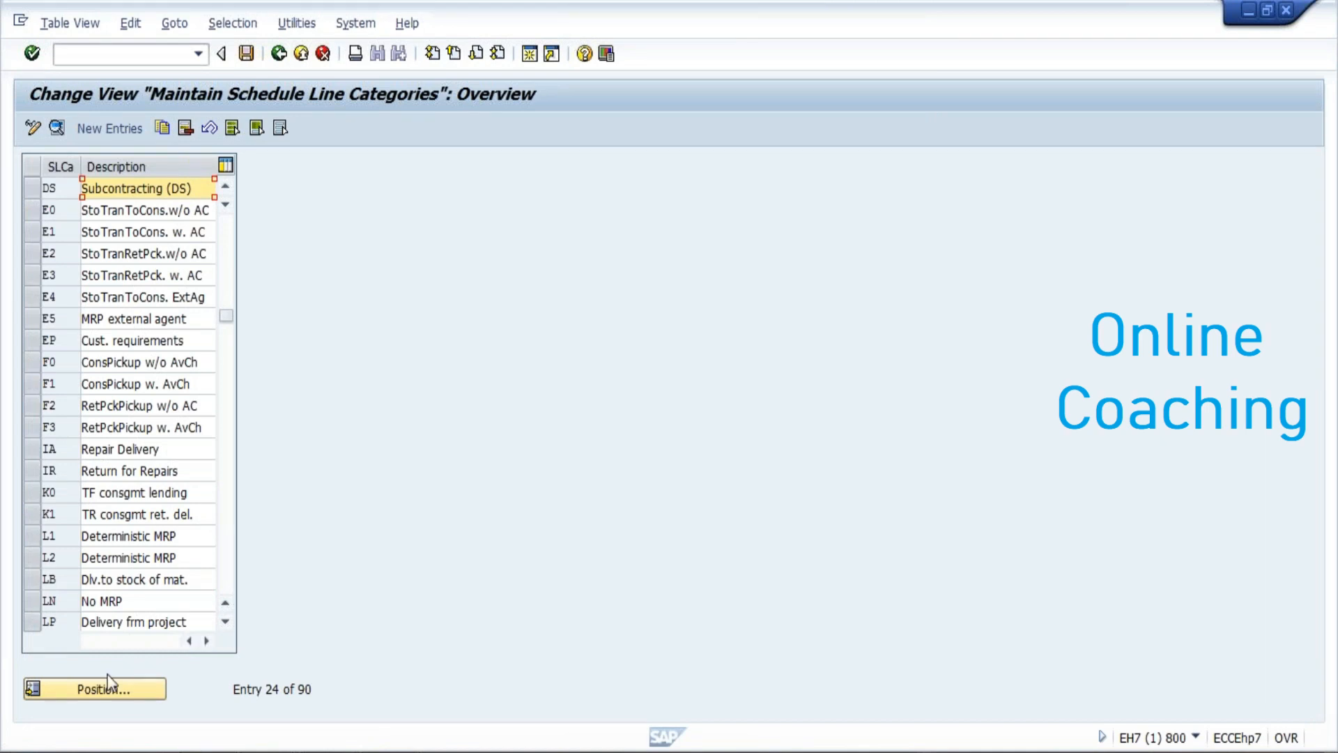
- Position the schedule line categories list at D0, written with a zero
click(105, 686)
text(D0)
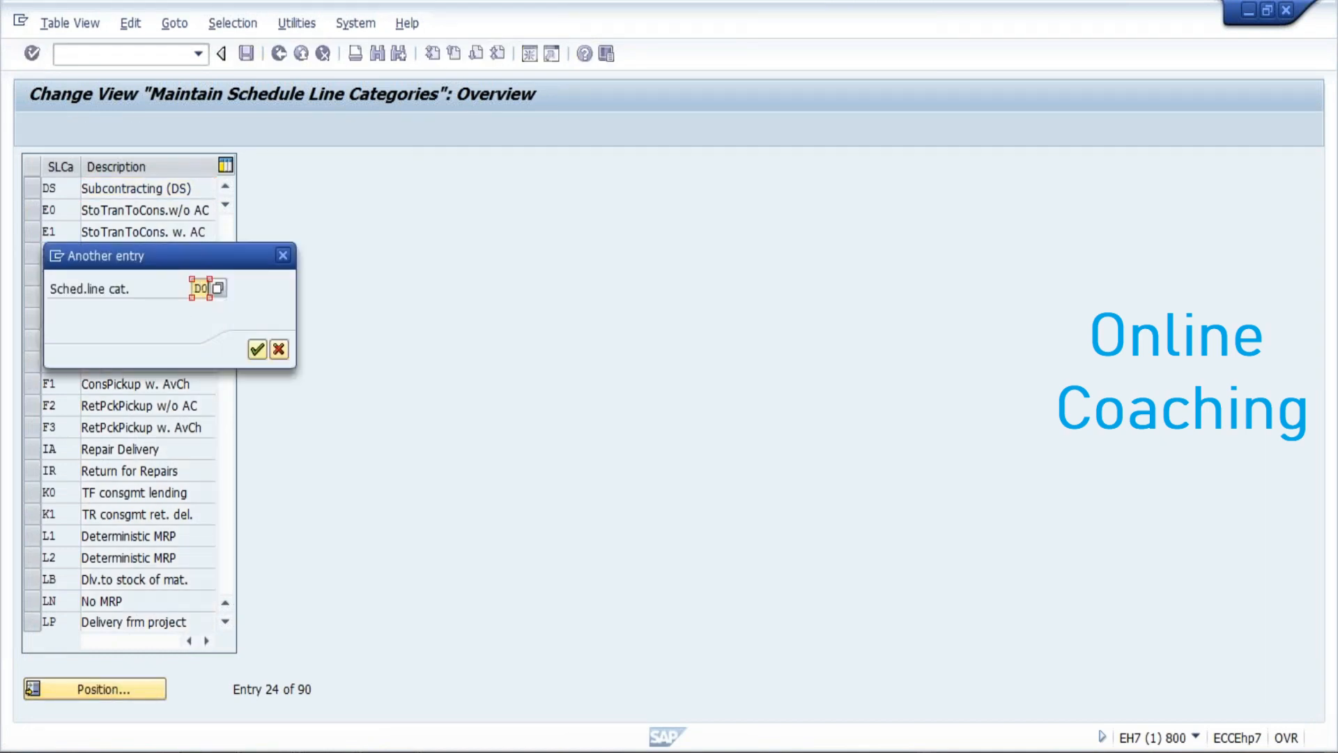
key(Return)
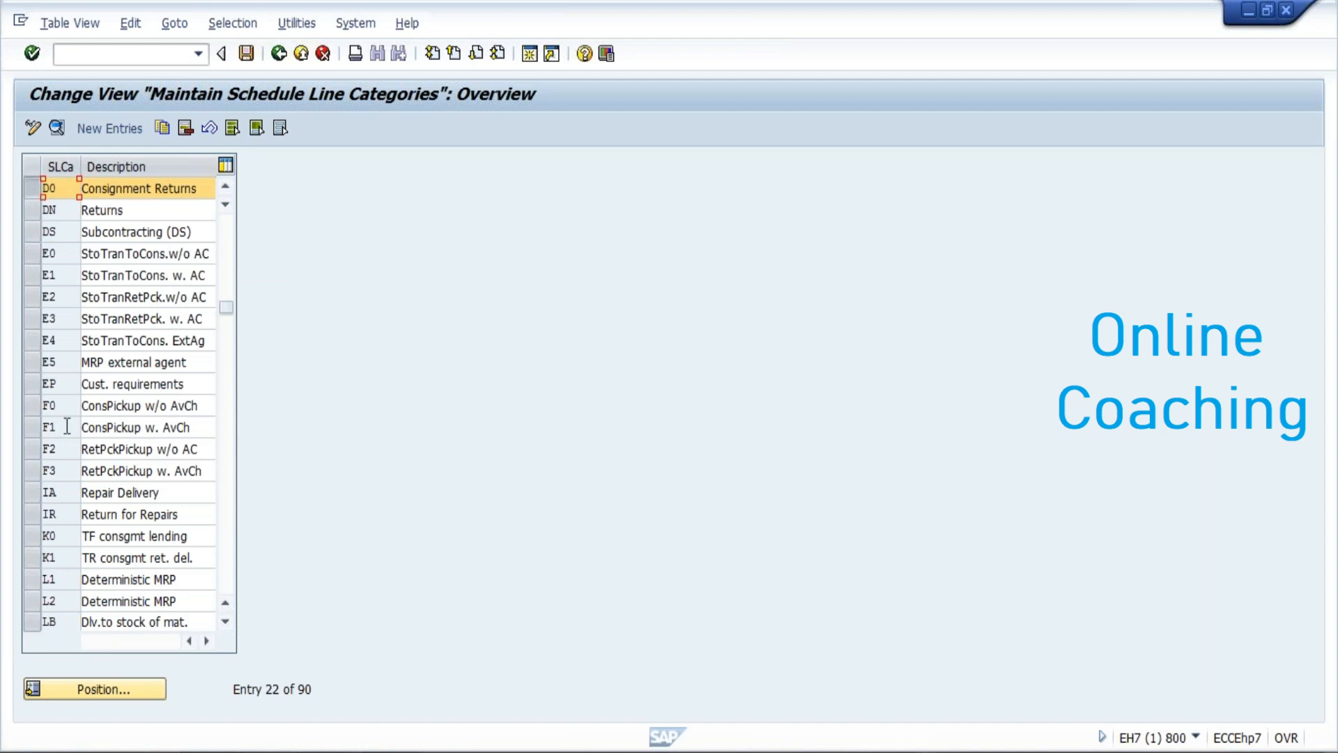
- Switch to Document2 in Word and correct the Consignment Return schedule line code to D0 with a zero
click(317, 752)
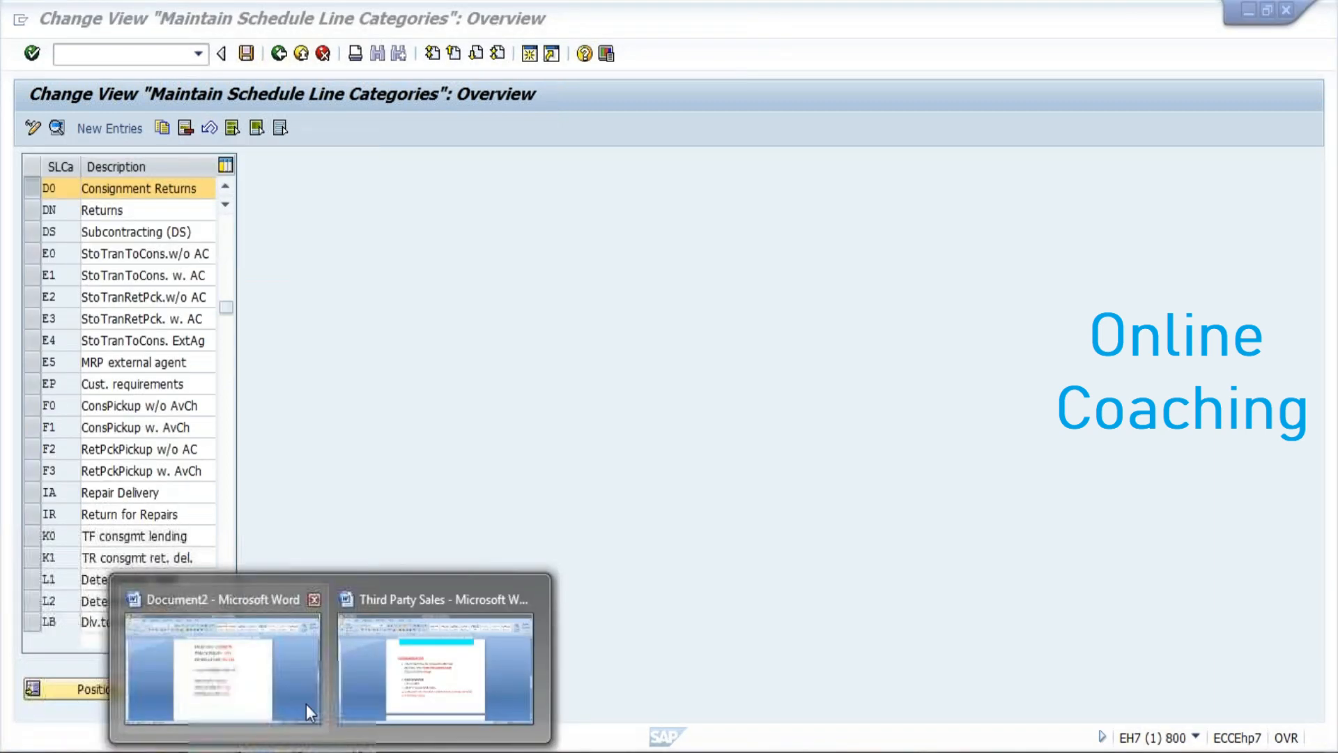
click(307, 705)
click(698, 306)
key(BackSpace)
text(0/ 634)
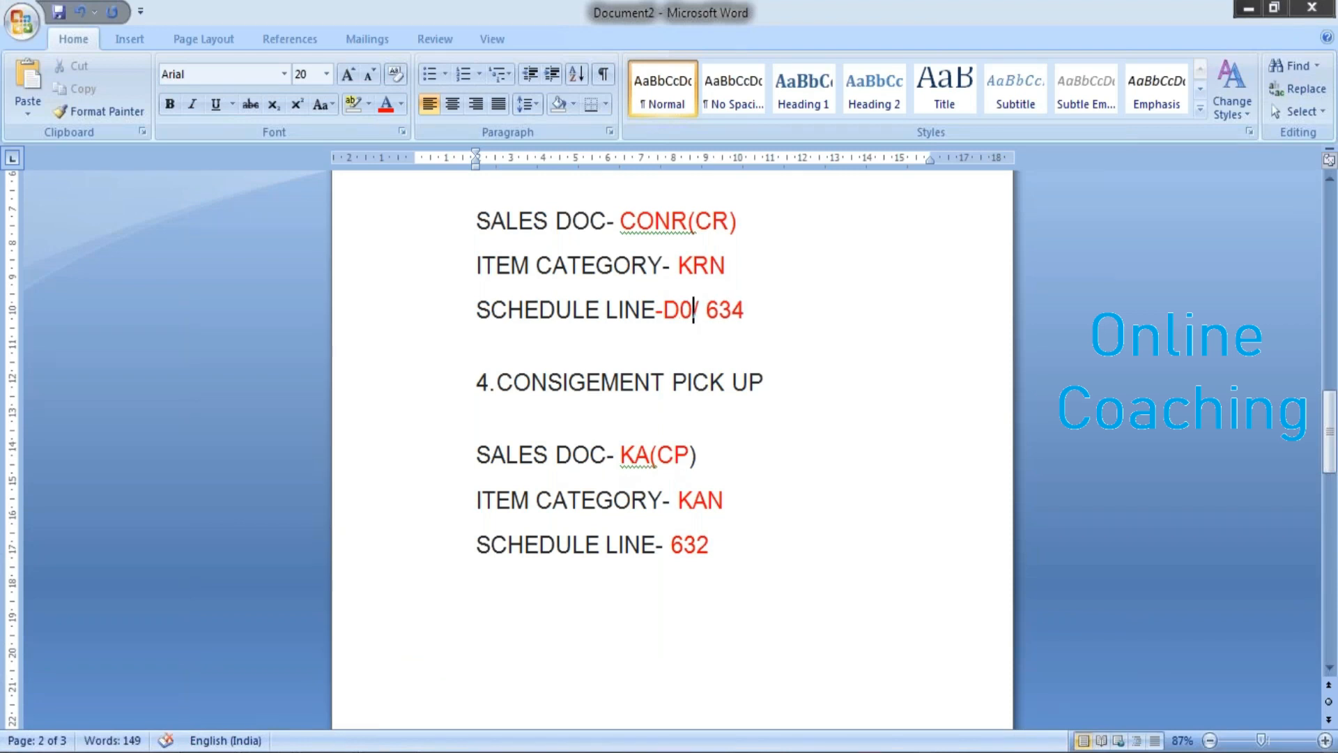
- Return to SAP, open the details of schedule line category D0, and check its movement type
click(316, 750)
click(370, 665)
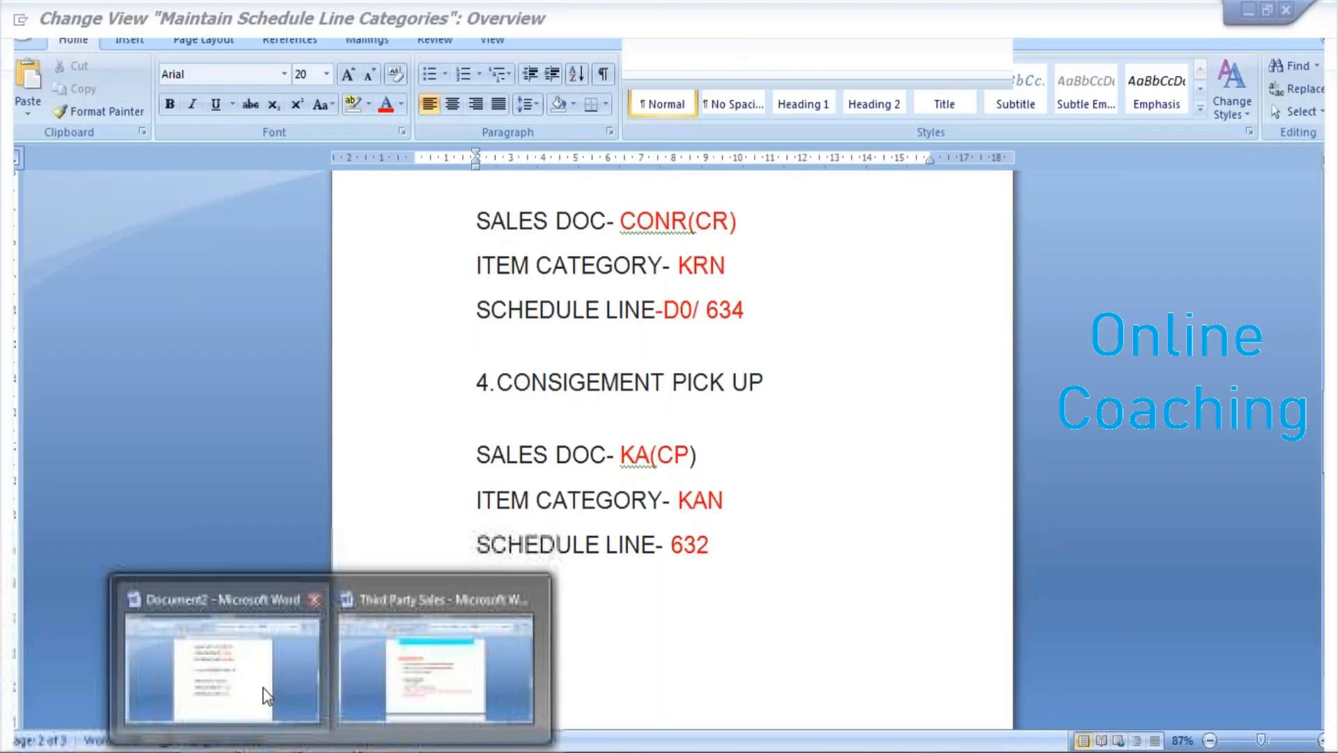
click(262, 687)
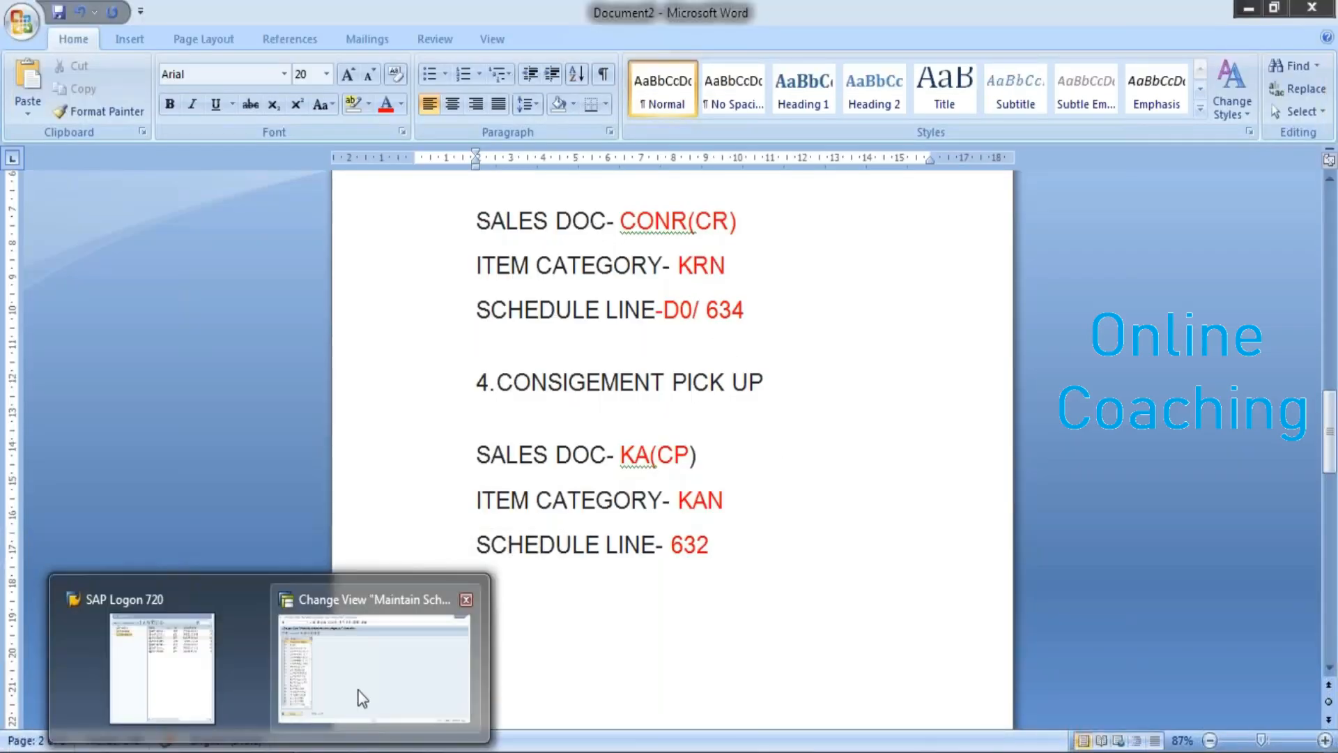
click(359, 693)
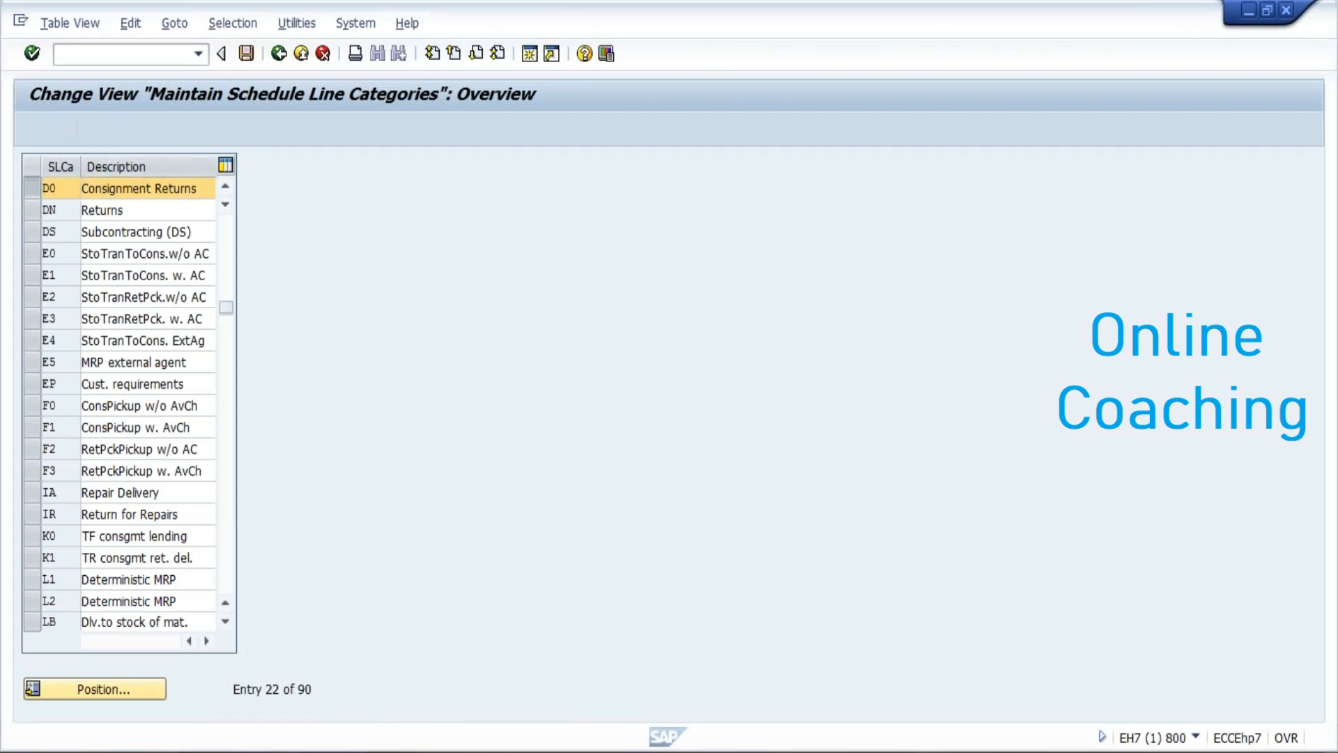
click(182, 257)
mouse_move(225, 258)
mouse_down()
mouse_move(248, 258)
mouse_move(236, 274)
mouse_up()
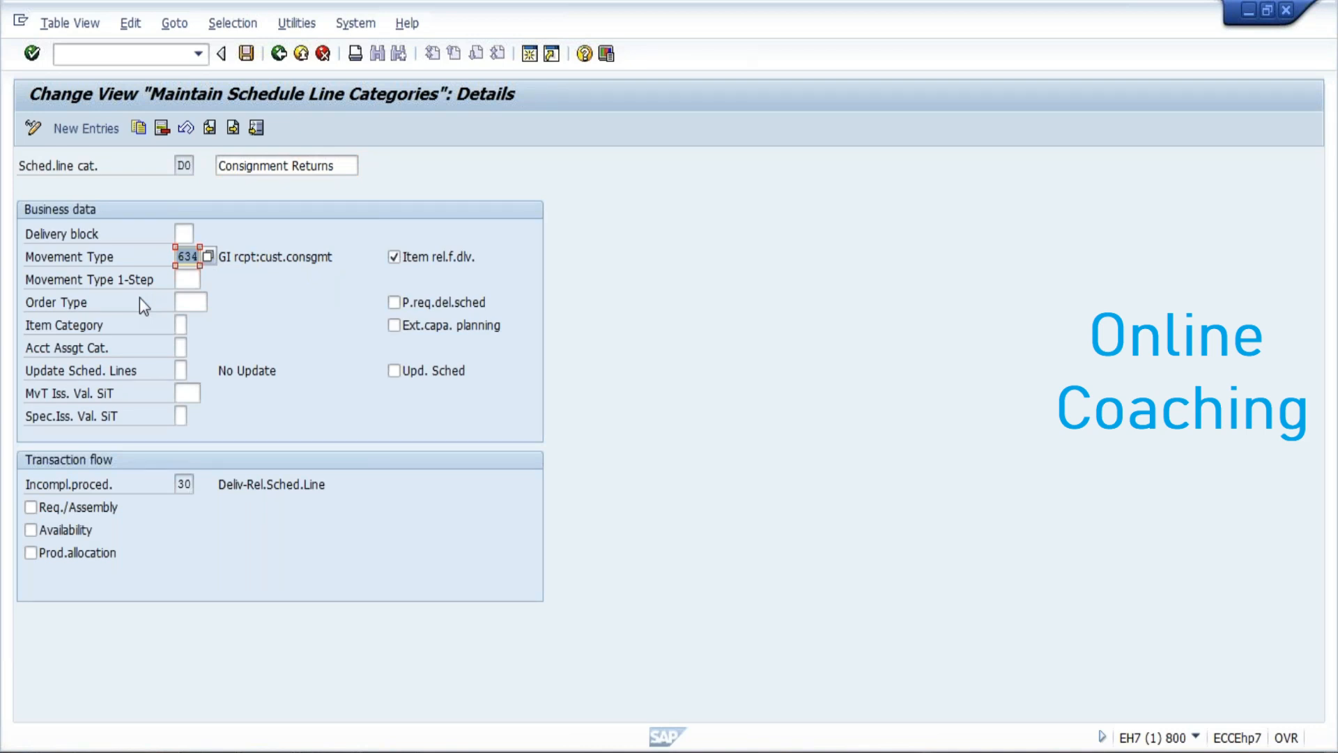
- Switch to Document2 in Word and select "PICK UP" in the heading of the fourth consignment process
click(259, 739)
click(270, 662)
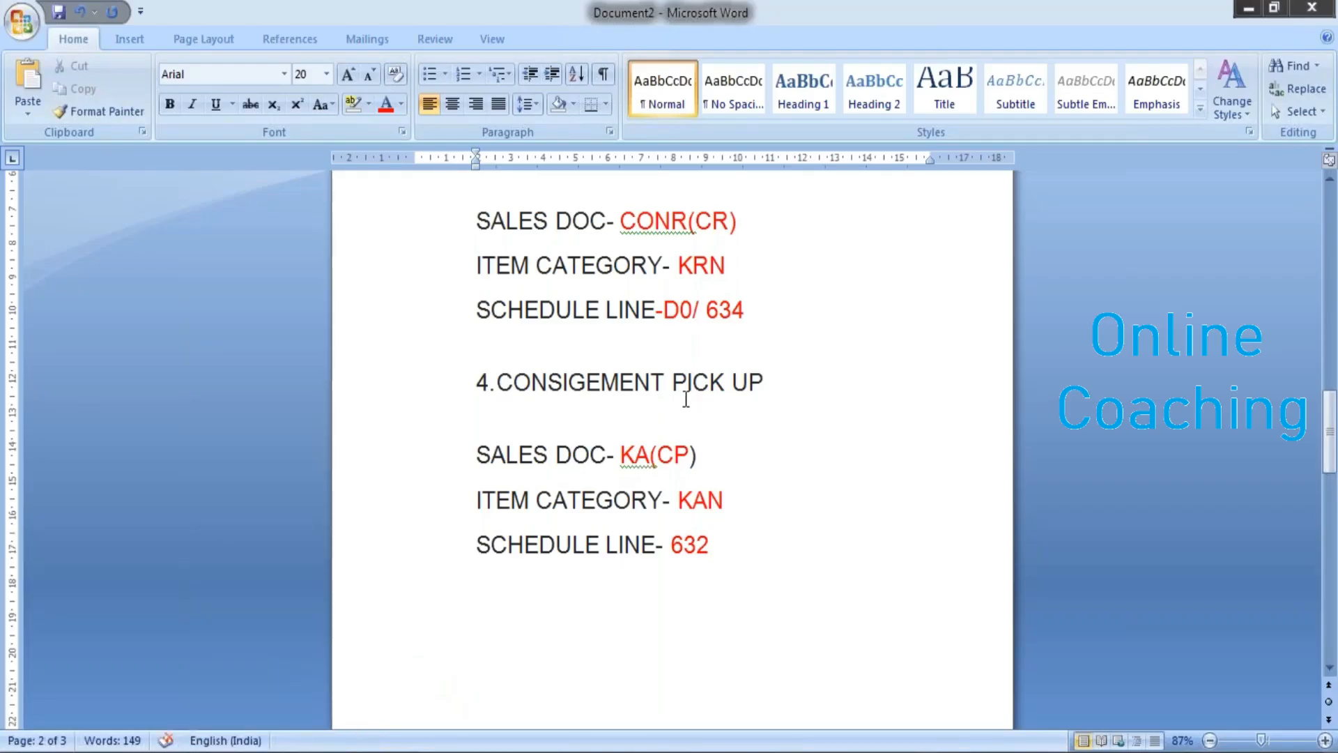
drag(673, 384, 783, 385)
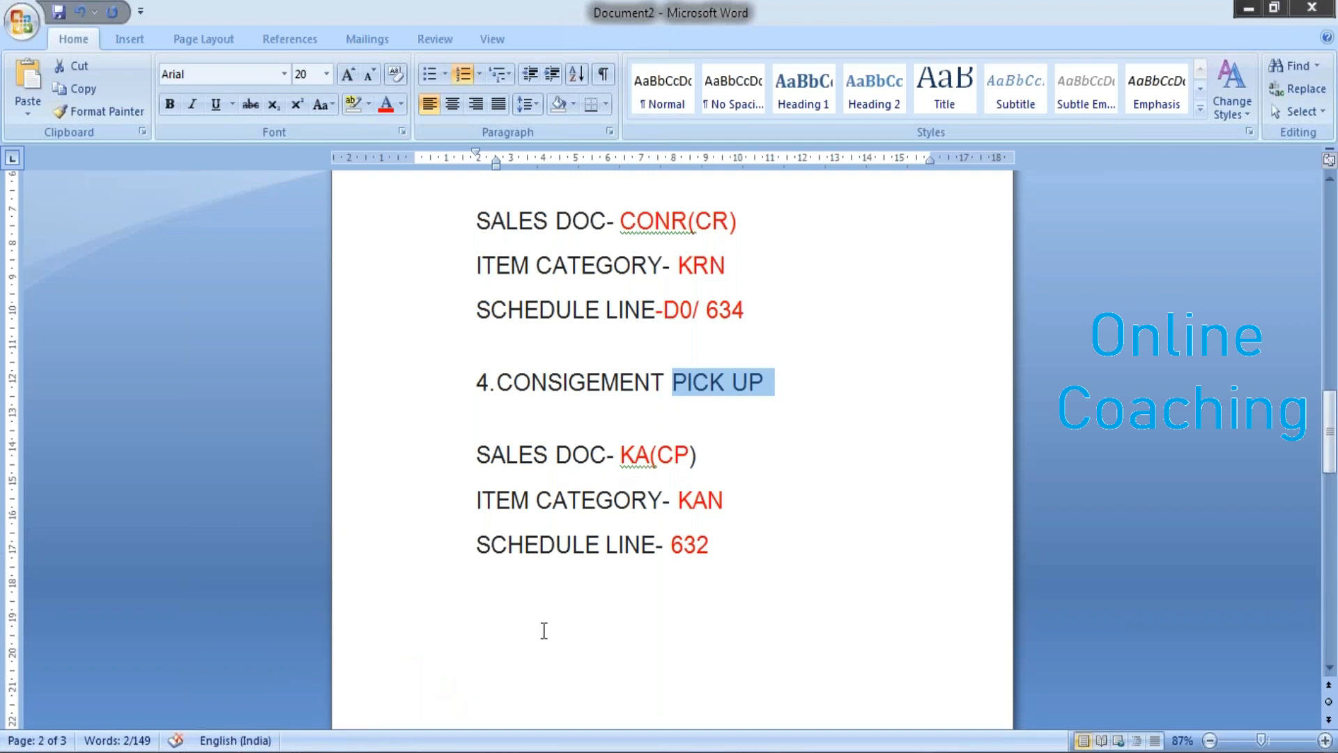
- Switch to SAP, leave the schedule line categories for the implementation guide, and open Define Sales Document Types
click(259, 739)
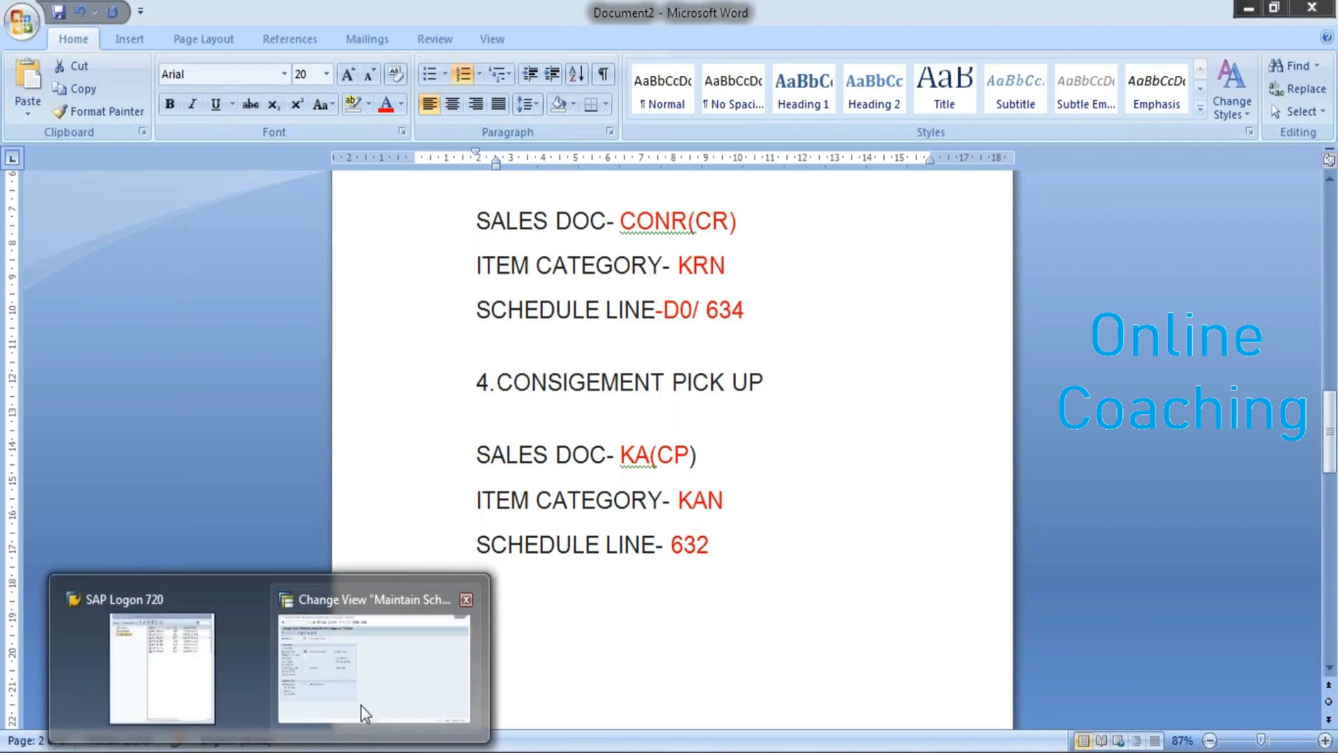
click(359, 706)
click(282, 56)
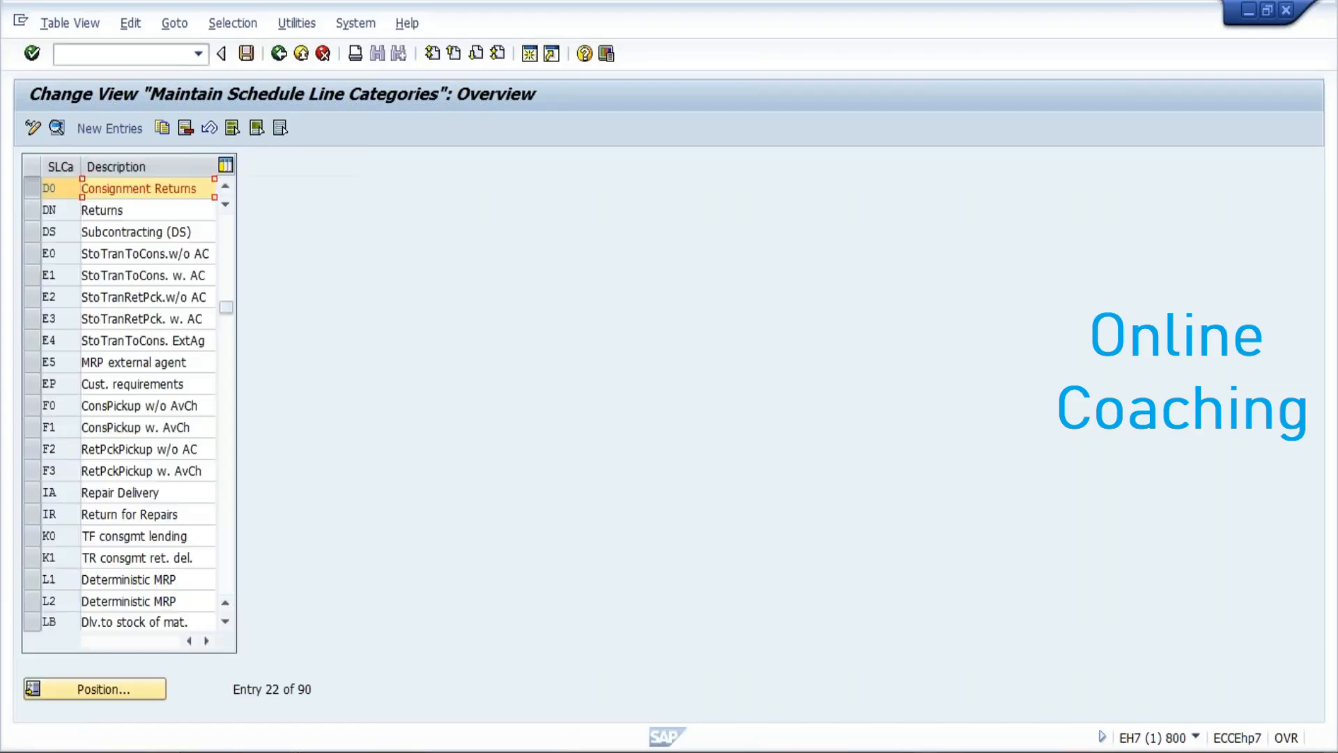
click(280, 54)
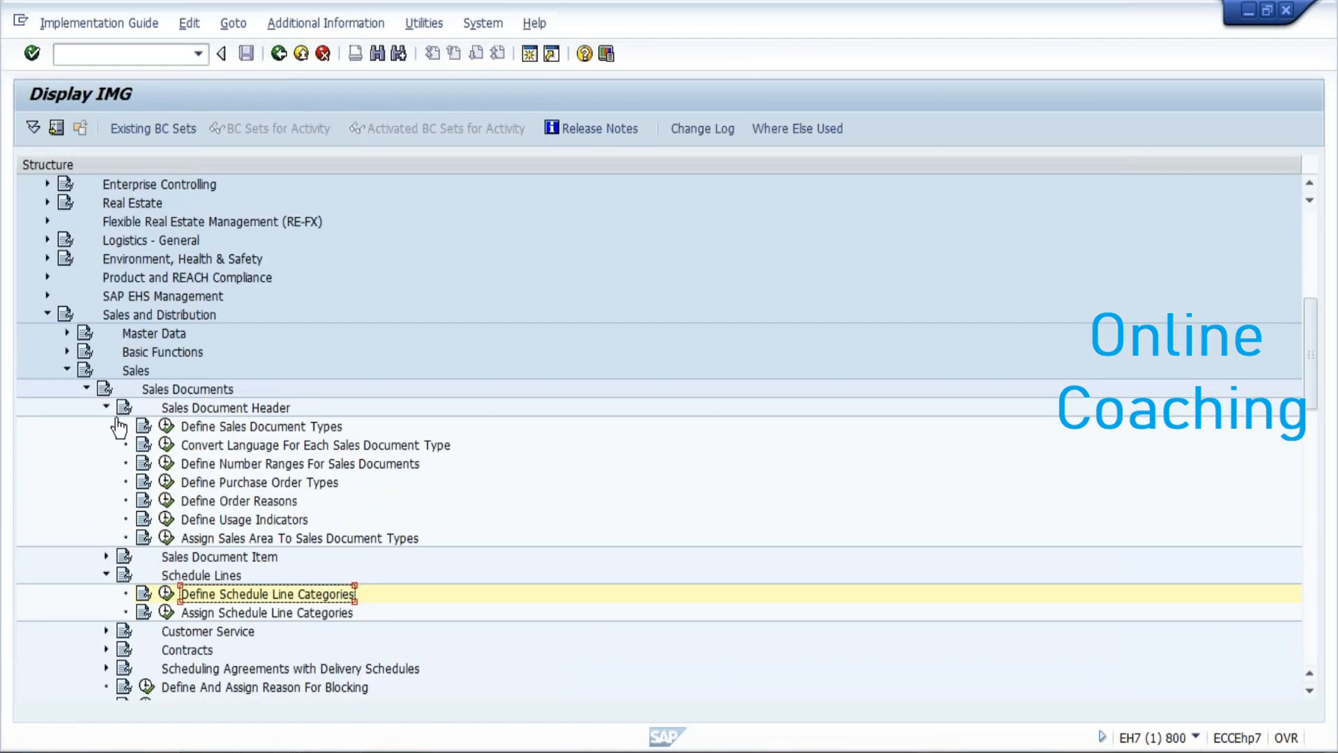
click(198, 428)
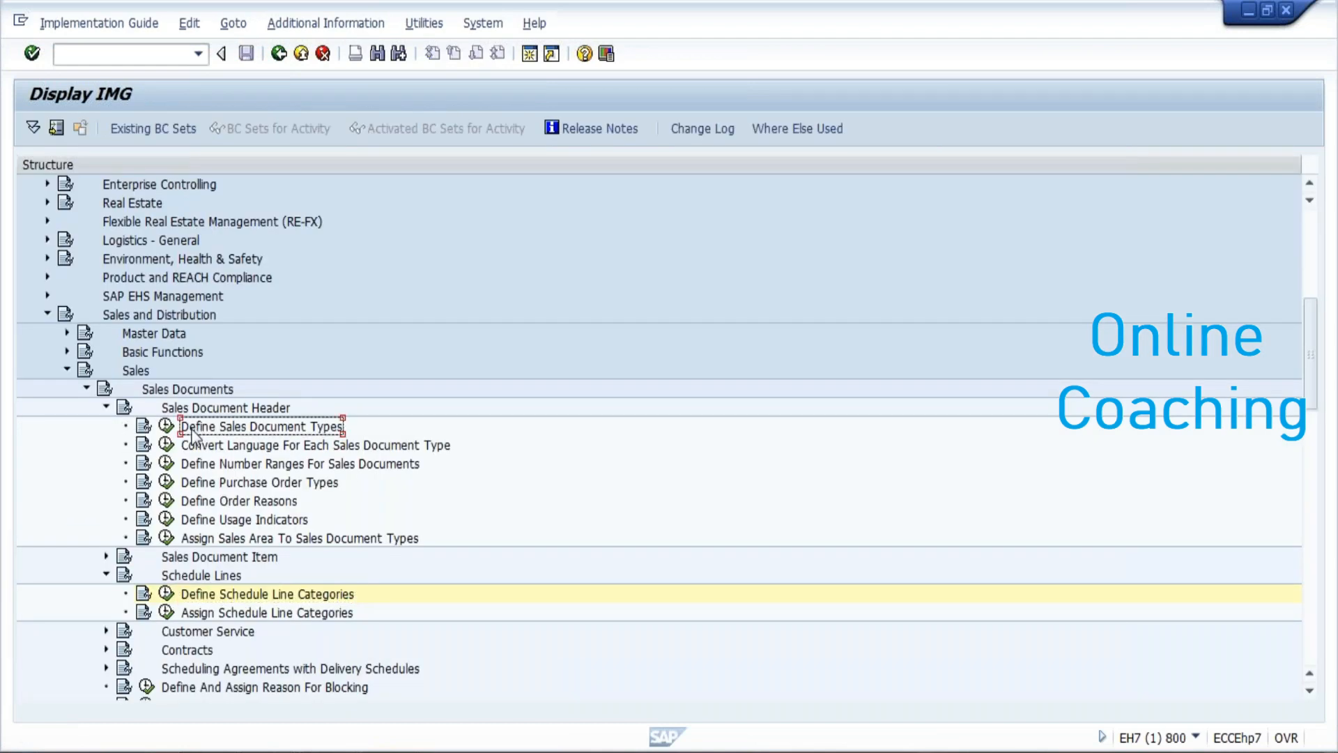
click(167, 428)
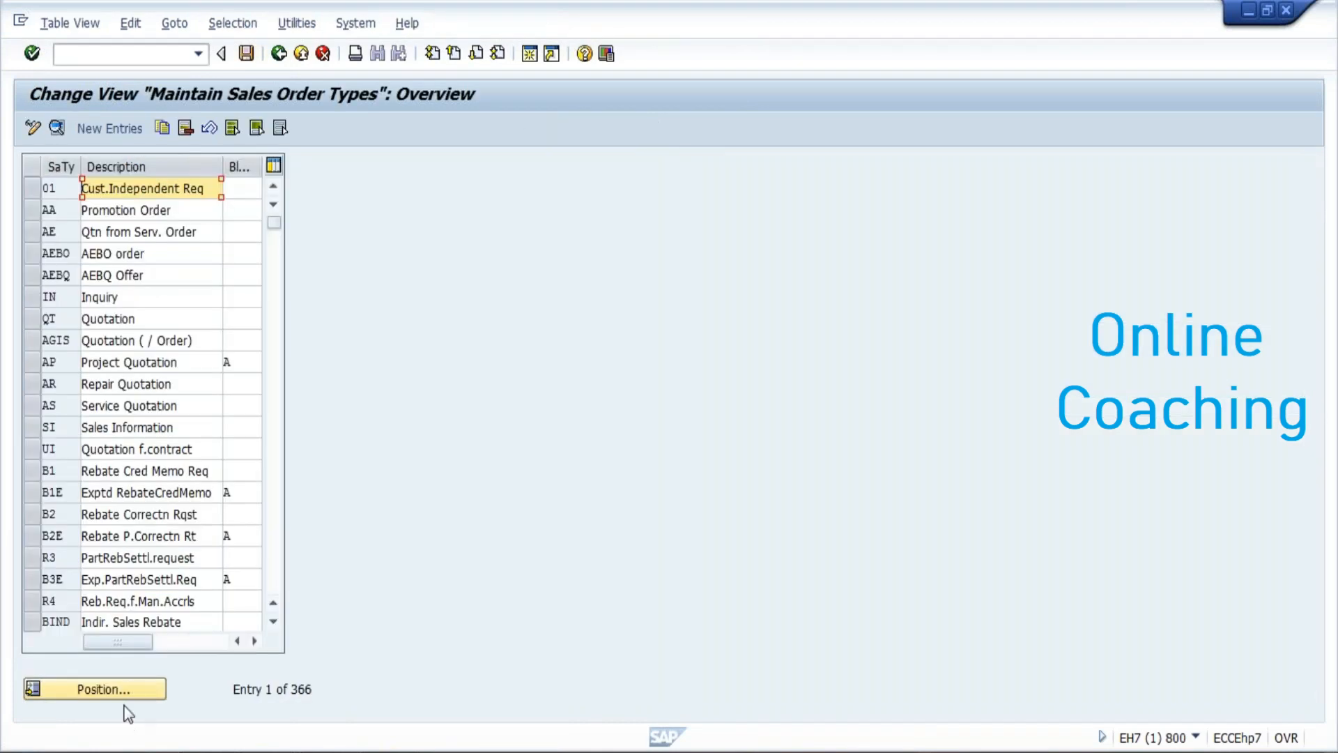
- Position the sales document types list at CP and open the details of Consignment Pick-up
click(125, 688)
text(C)
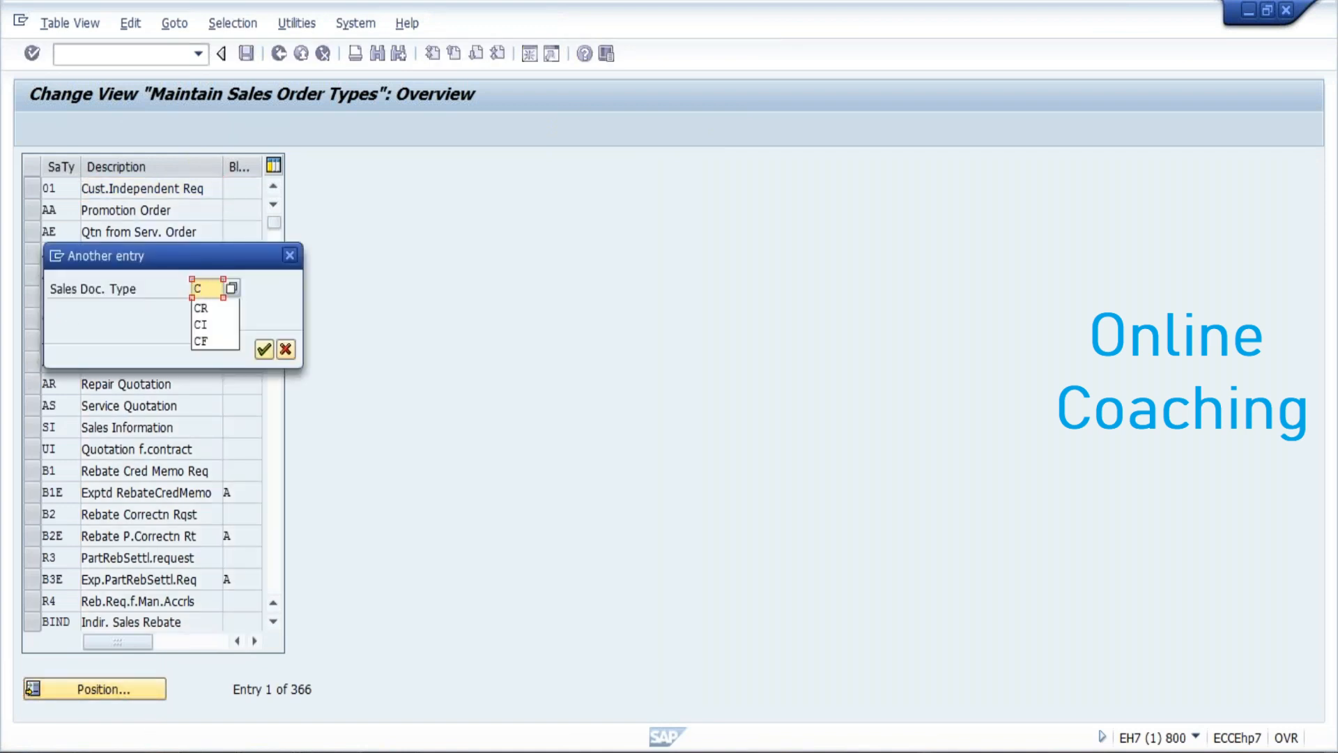
text(P)
key(Return)
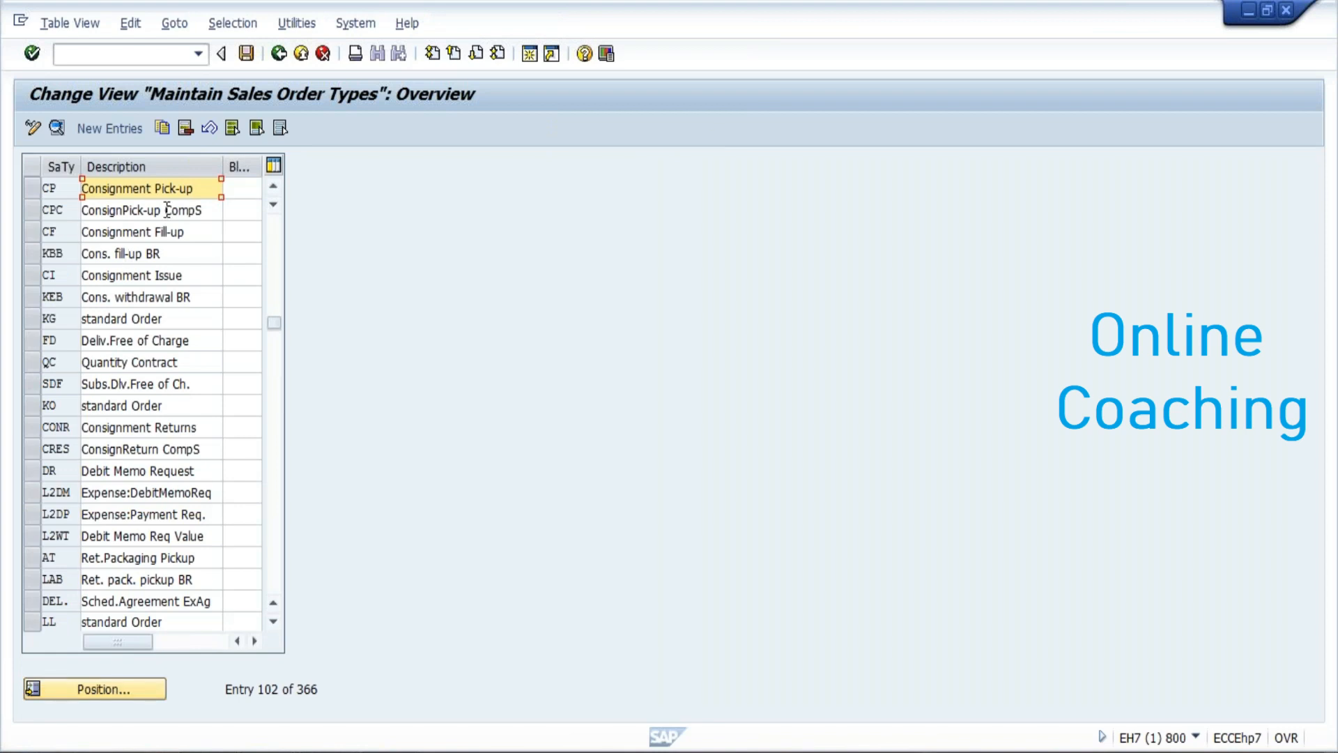
double_click(162, 187)
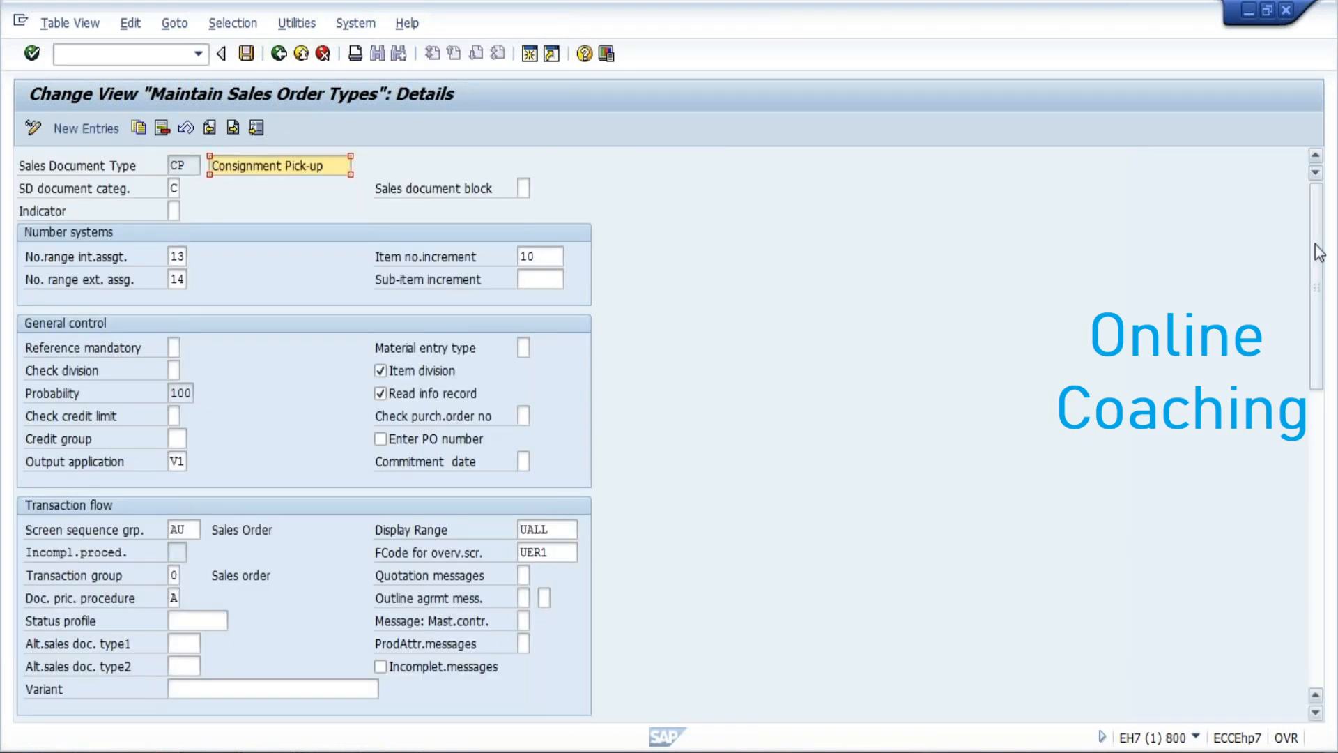
- Check the delivery type in the Shipping section of document type CP, and return to the implementation guide
scroll(1334, 359, down, 1)
scroll(1334, 359, down, 5)
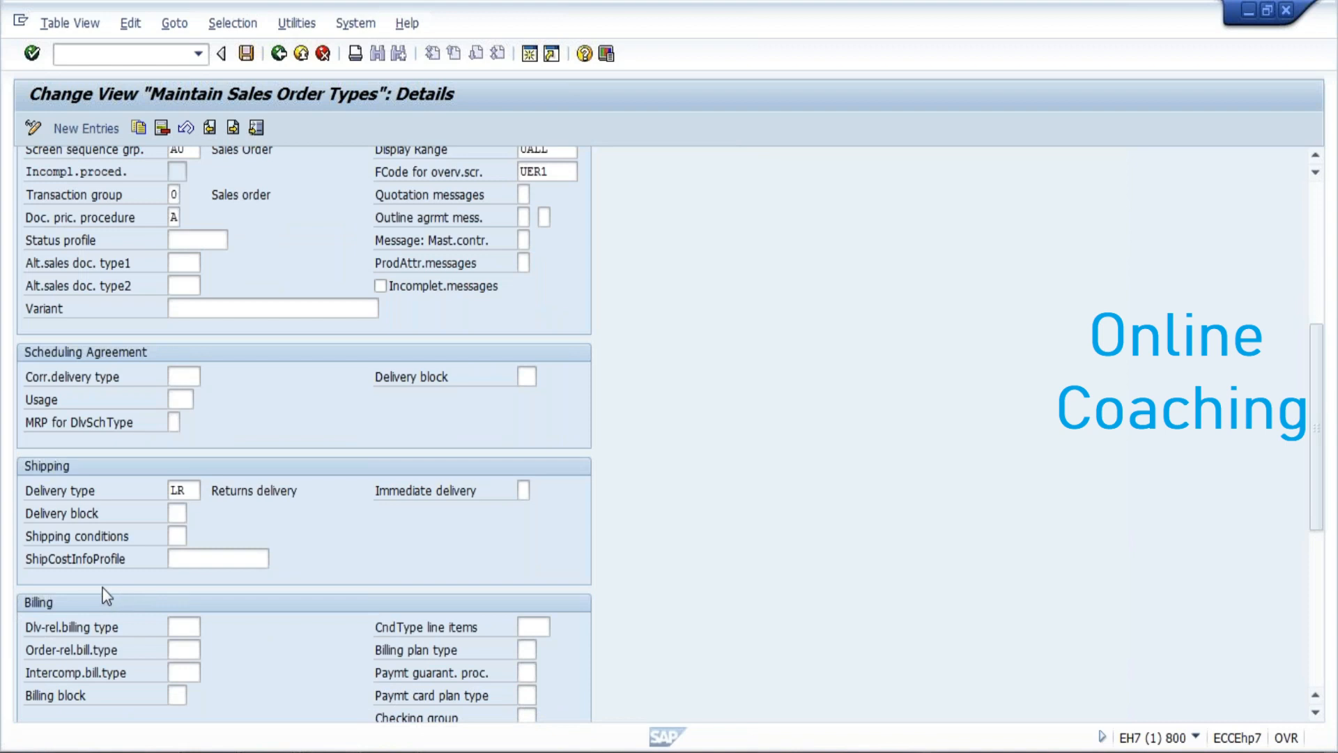
drag(196, 491, 147, 490)
drag(301, 491, 170, 500)
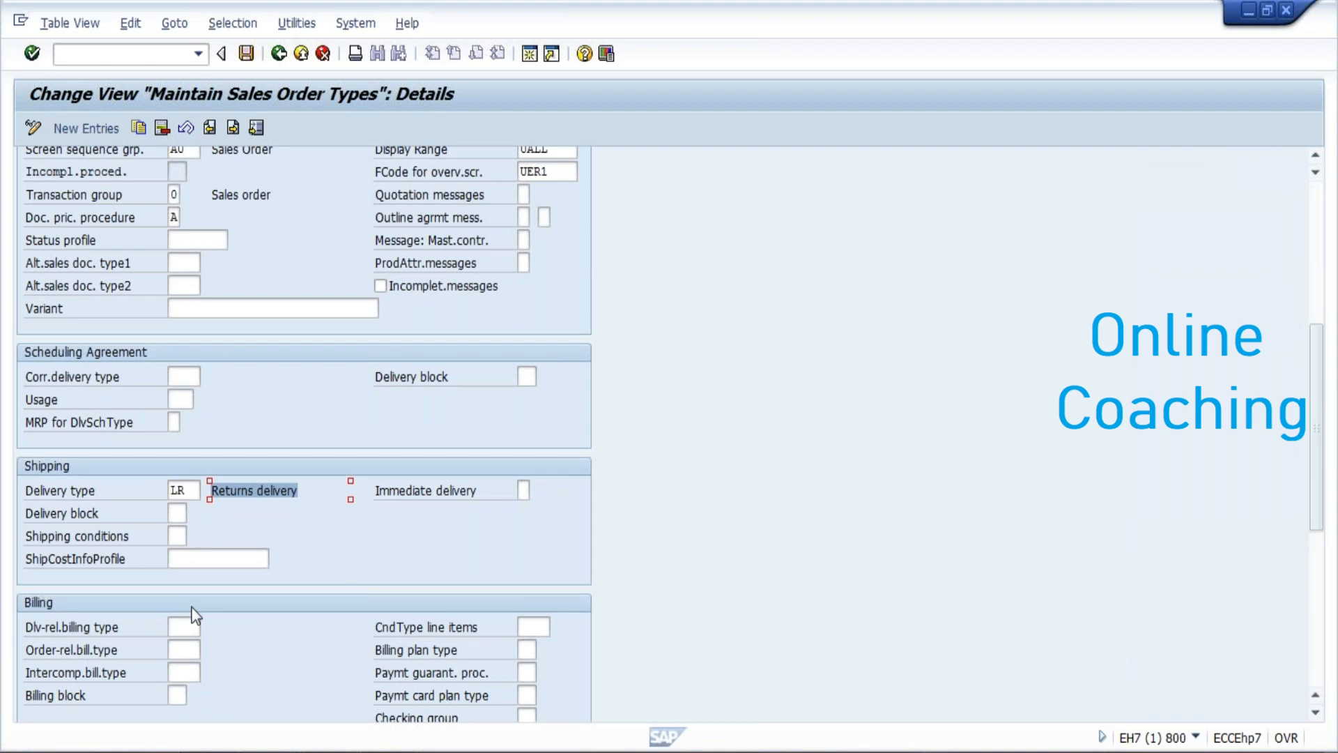
double_click(186, 488)
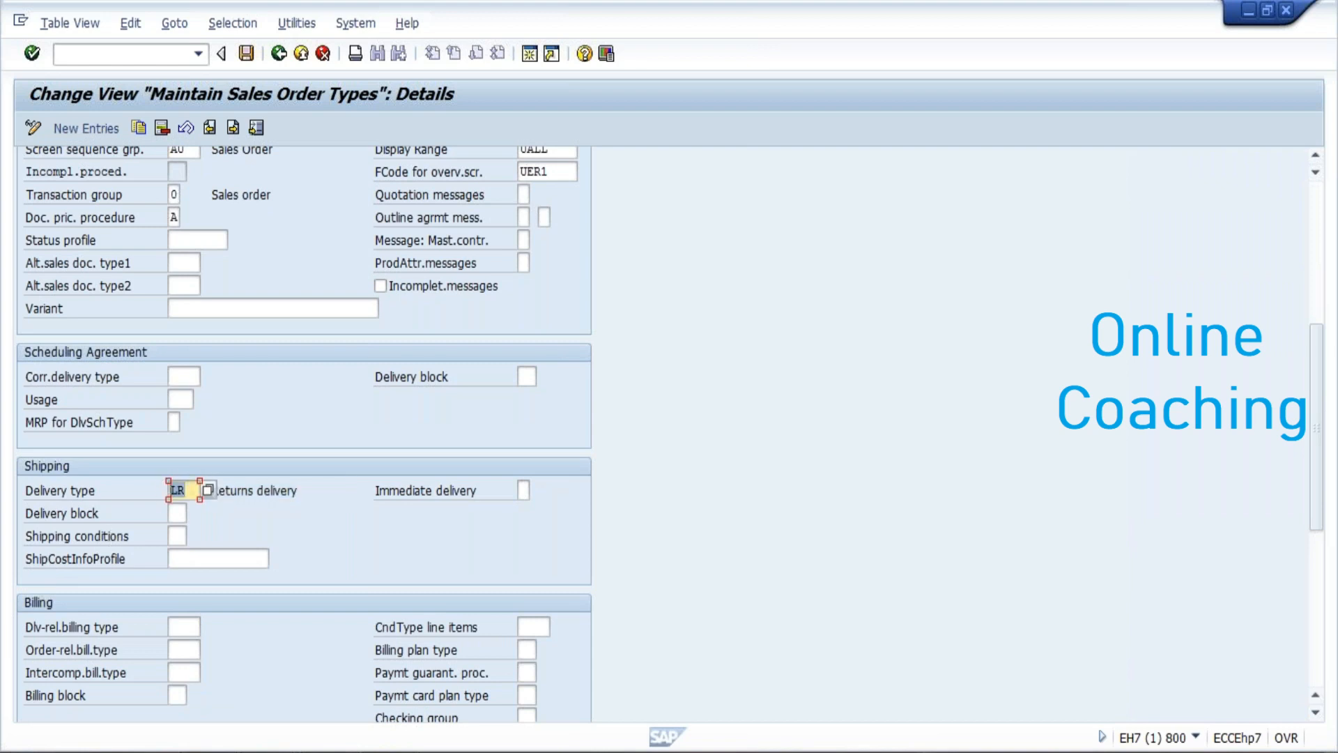
click(282, 59)
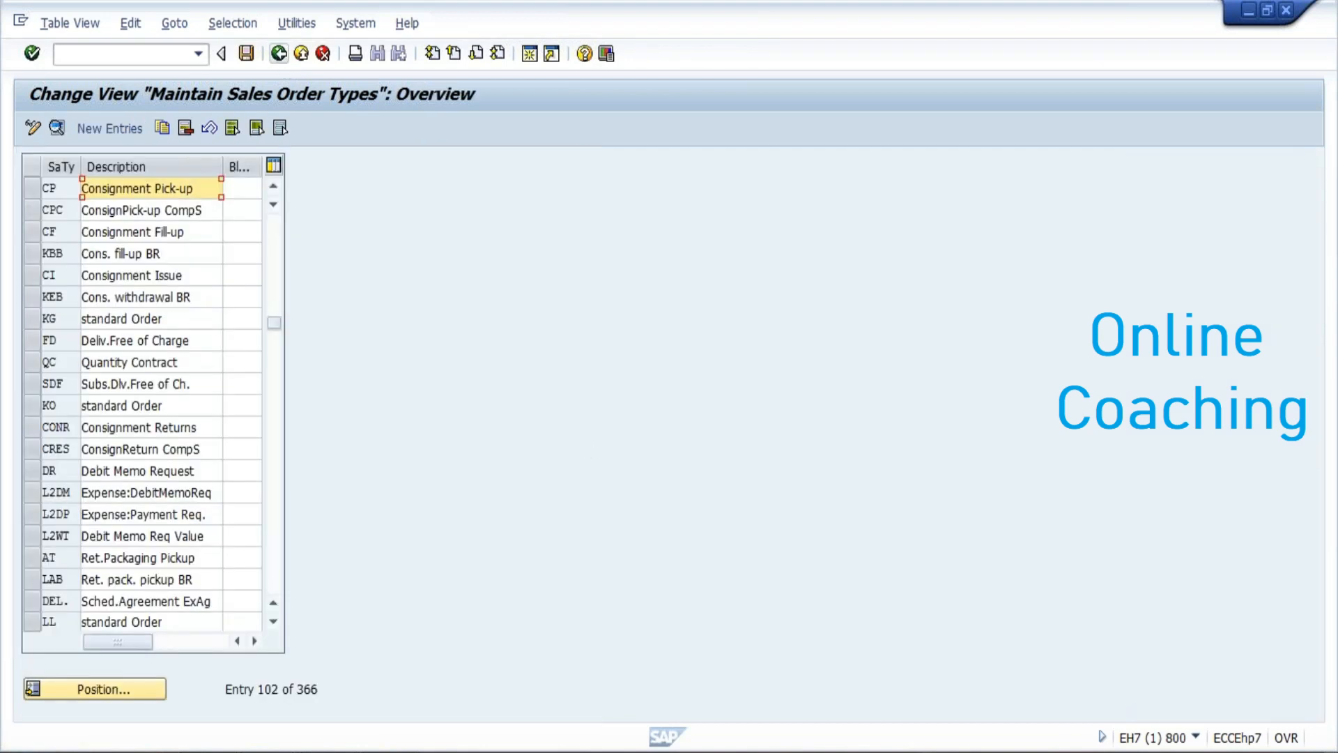
click(278, 55)
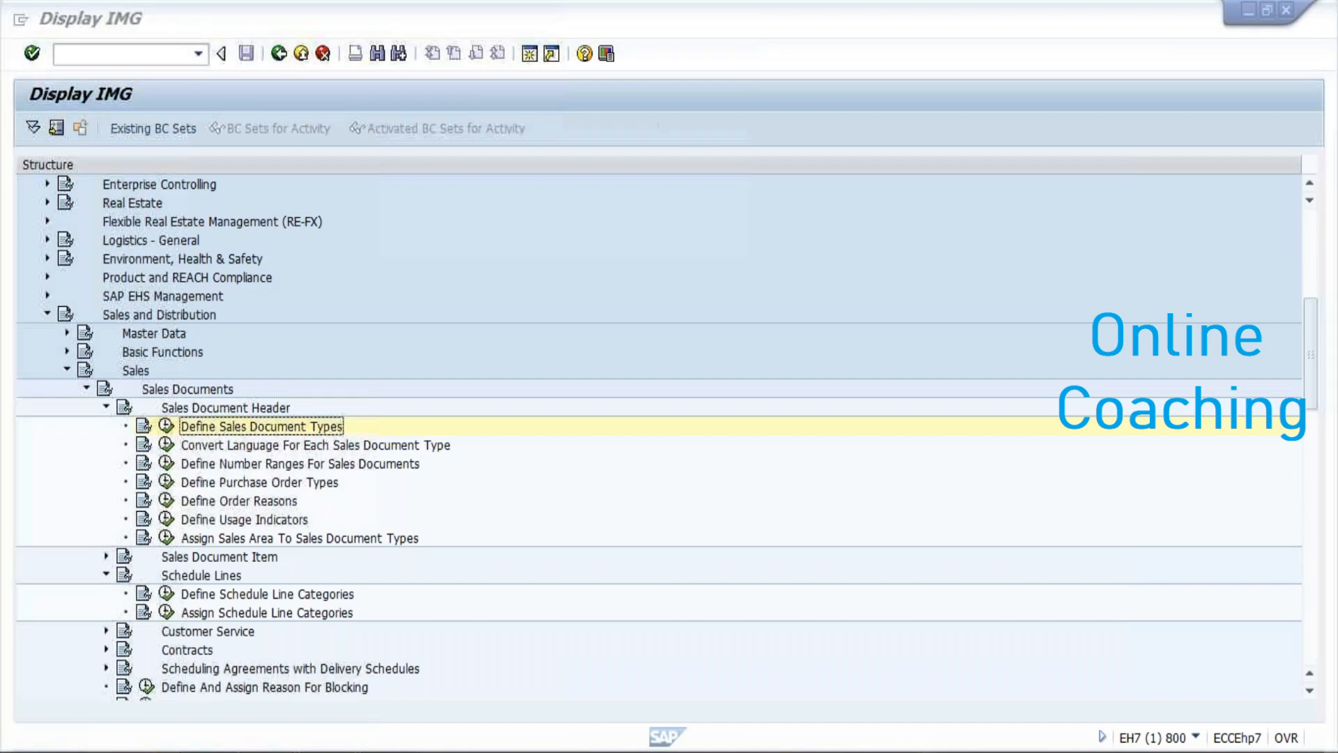
- Switch to Document2 in Word and select the item category KAN under Consignment Pick Up
mouse_move(334, 749)
click(263, 671)
drag(680, 500, 739, 490)
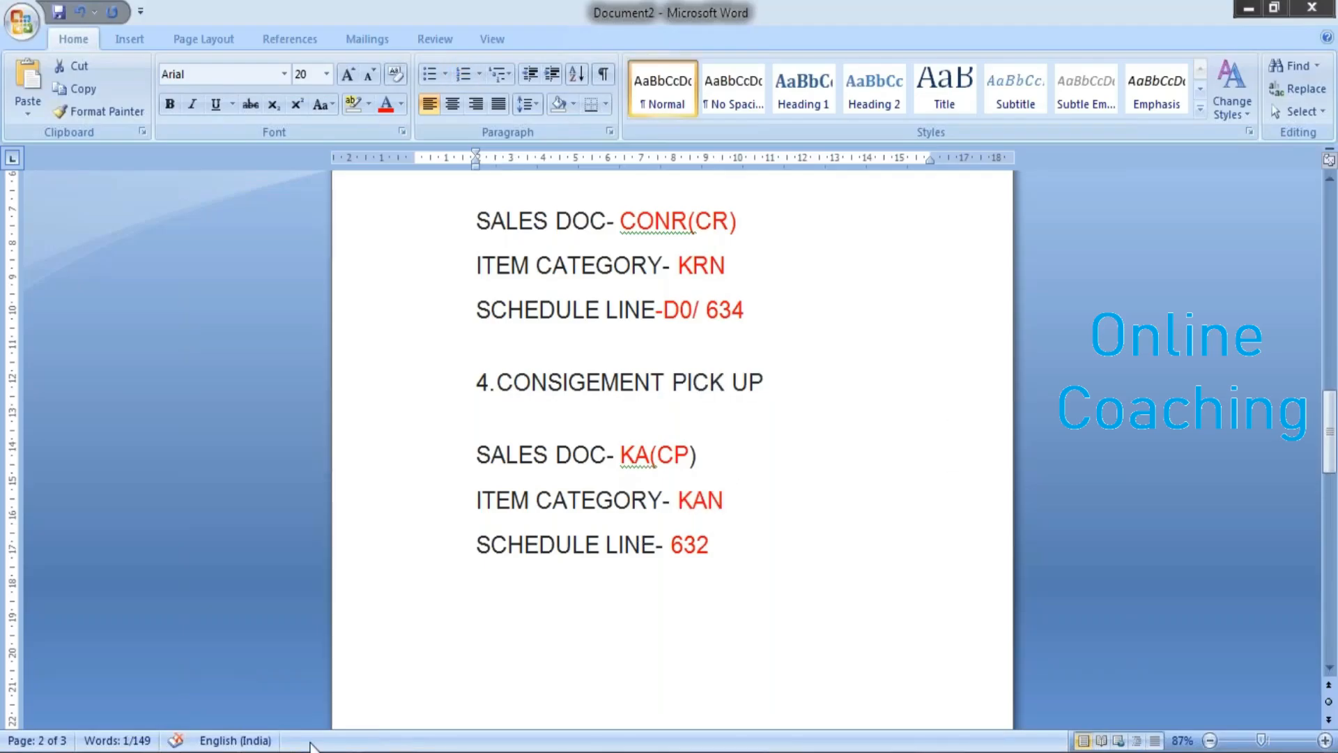
- Return to SAP, collapse Sales Document Header, expand Sales Document Item, and open Define Item Categories
mouse_move(315, 747)
click(369, 693)
click(102, 409)
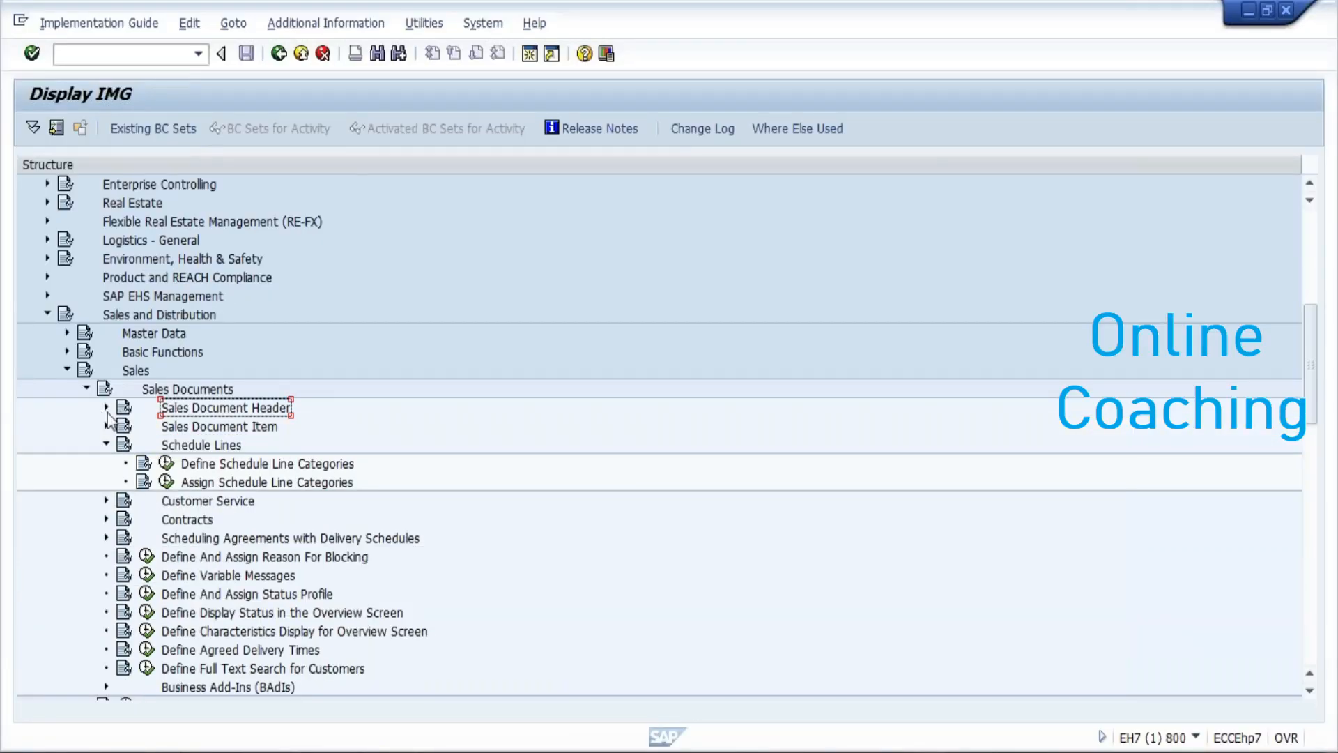
click(217, 450)
click(198, 428)
click(106, 426)
click(160, 451)
click(165, 446)
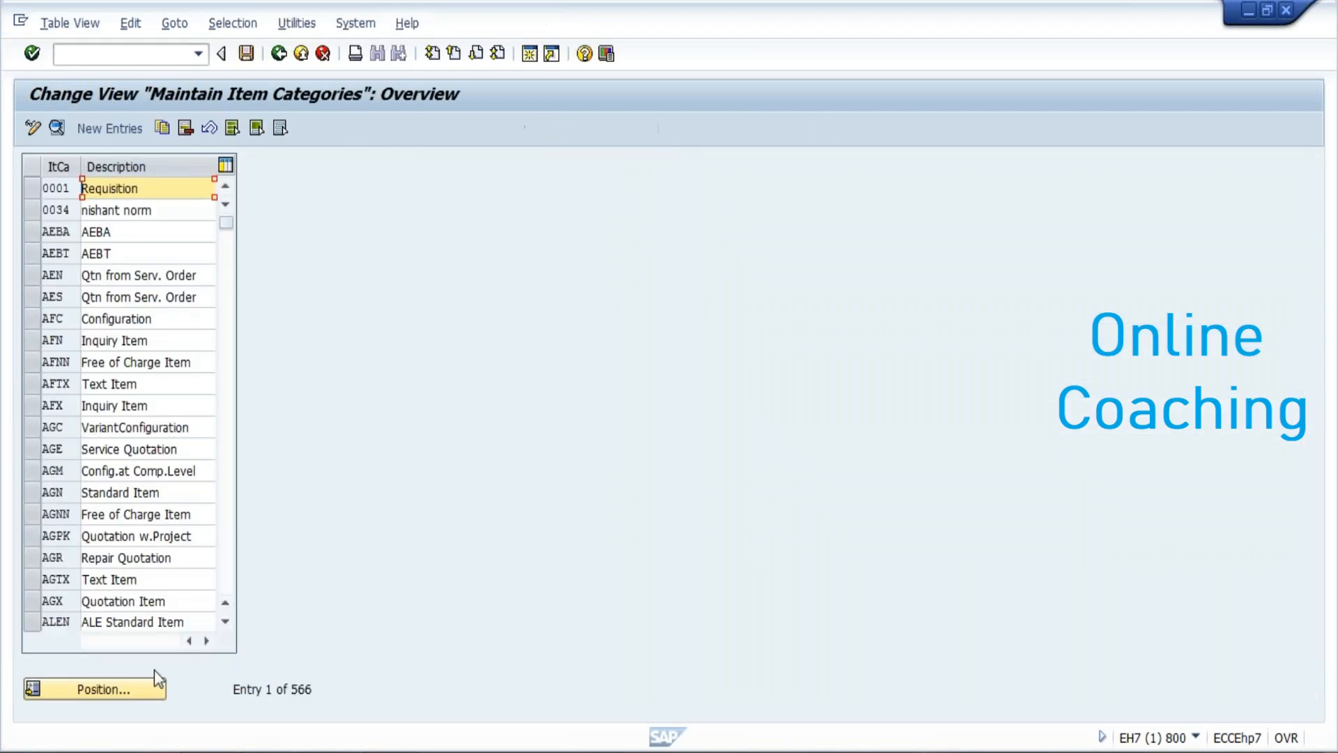
- Position the item categories list at KAN and review the details of the Consignment Pick-up category
click(29, 688)
text(KAN)
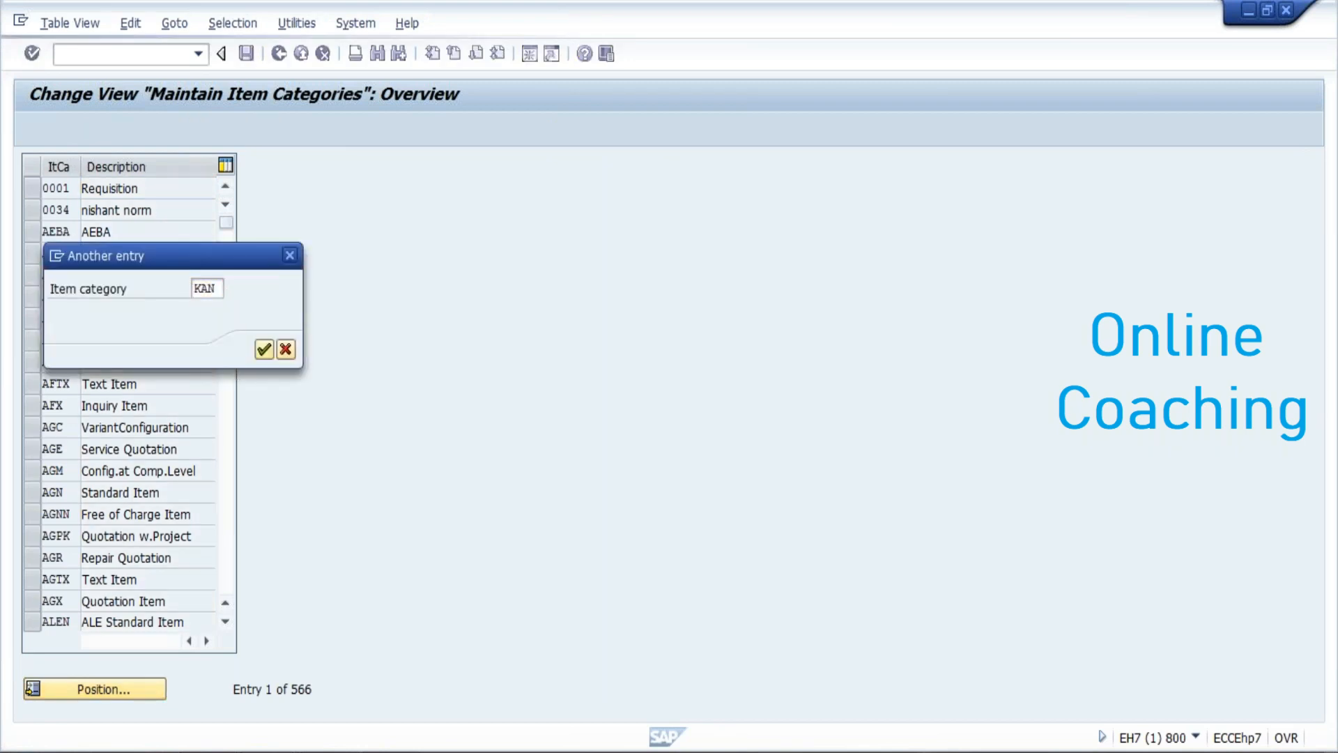
key(Return)
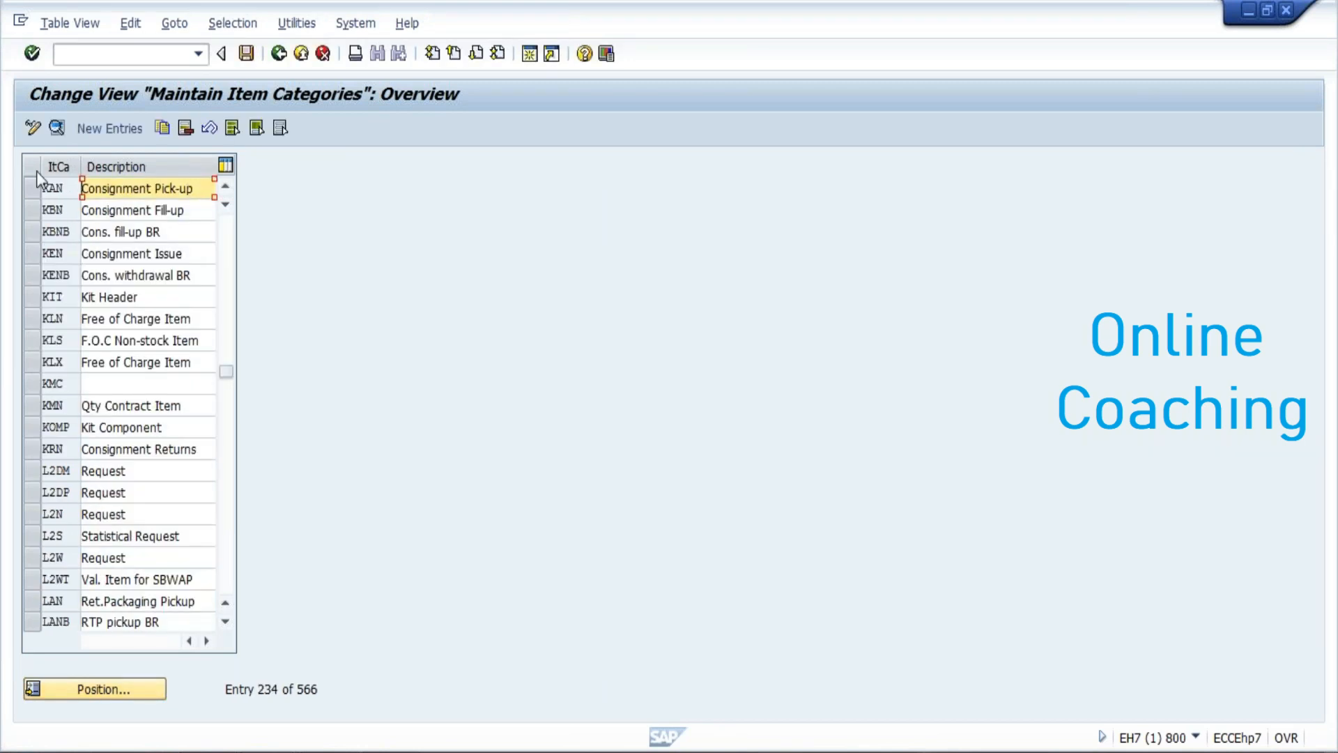
double_click(147, 189)
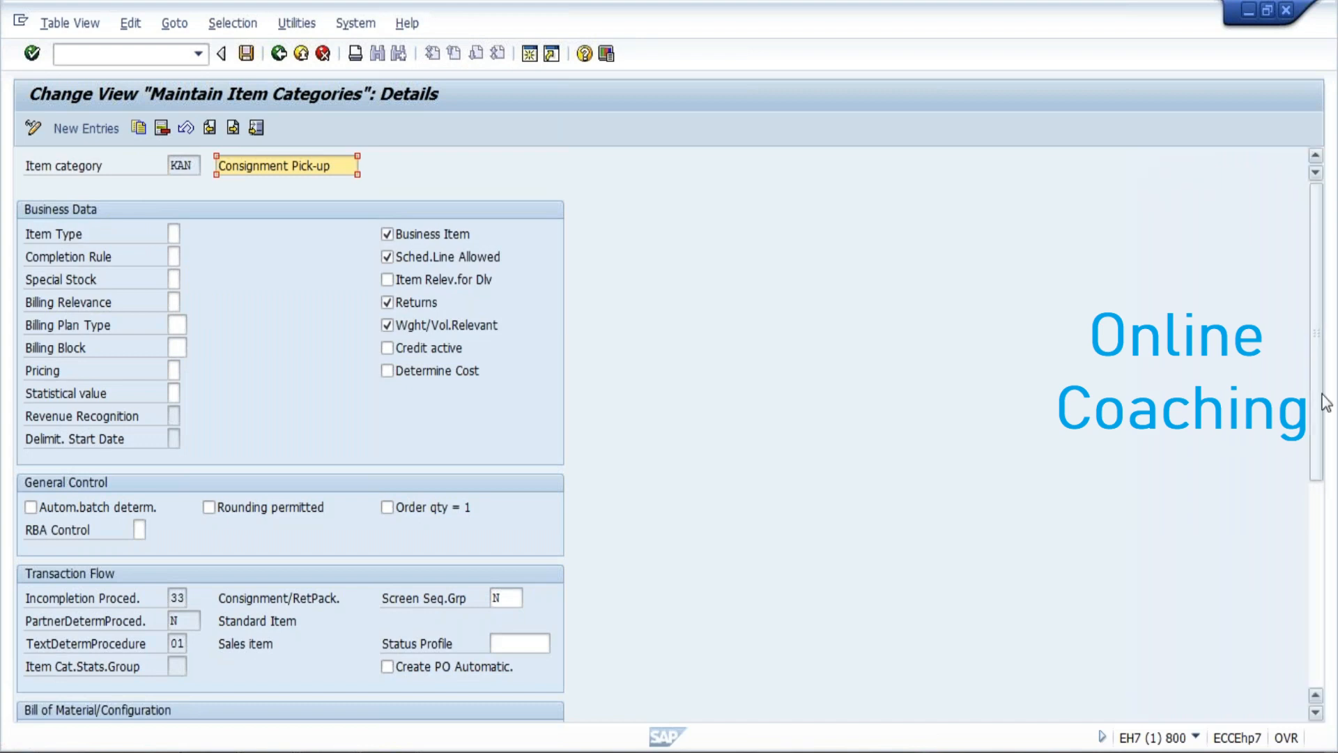
drag(1322, 380, 1331, 589)
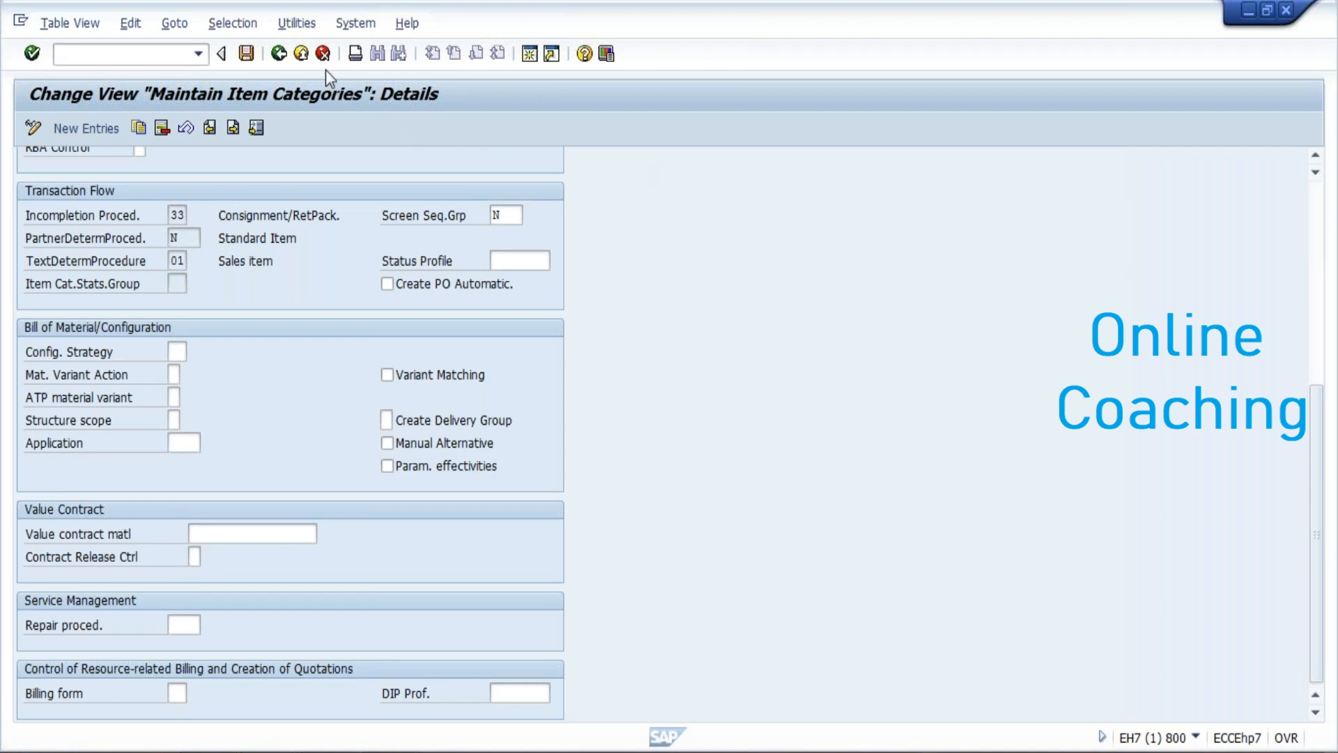
click(289, 55)
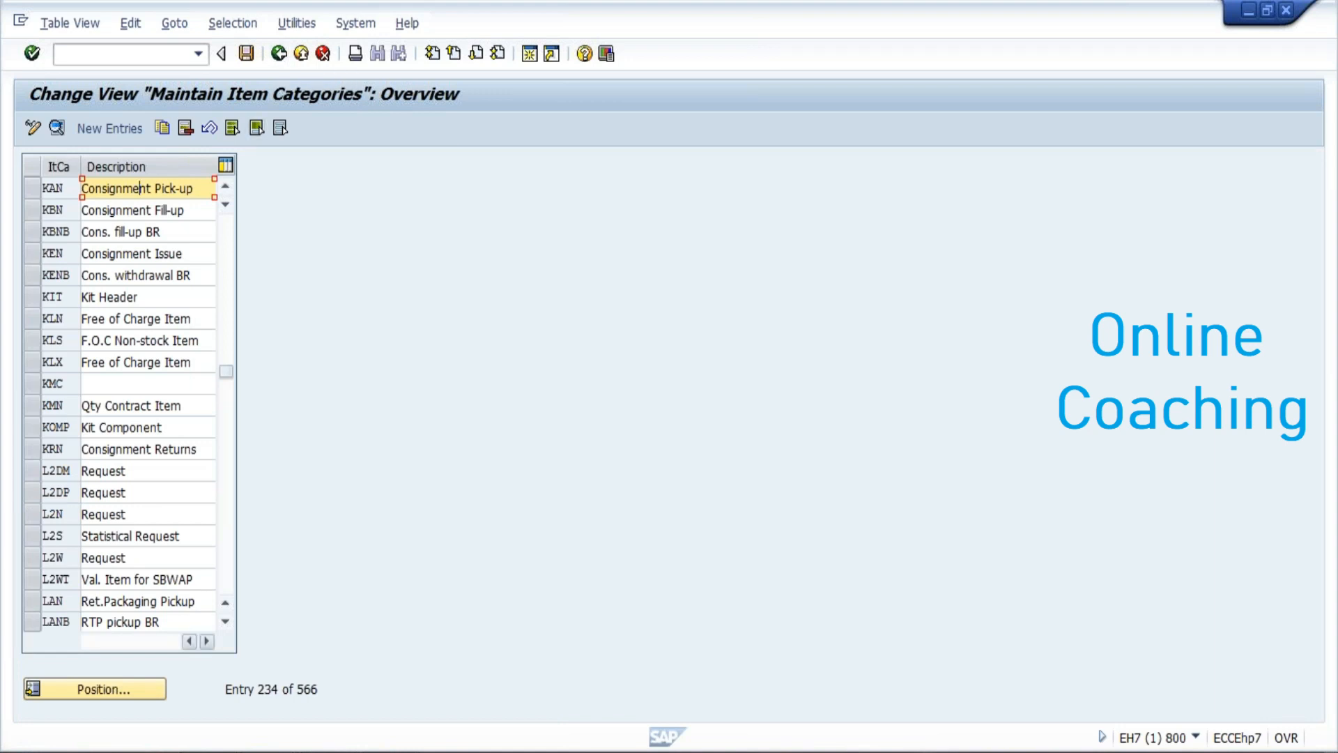
click(288, 59)
- Switch to Document2 in Word and insert "F1/" before 632 in the Consignment Pick Up schedule line
click(307, 693)
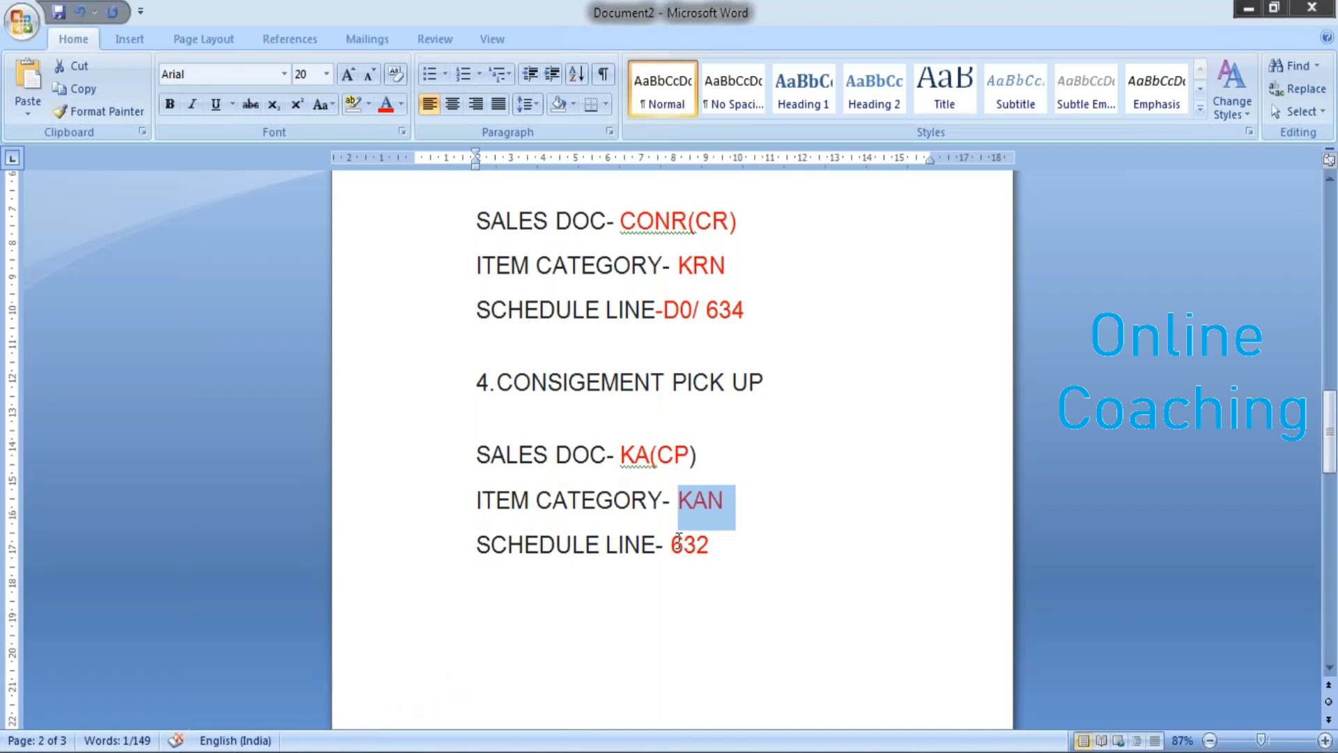
click(677, 541)
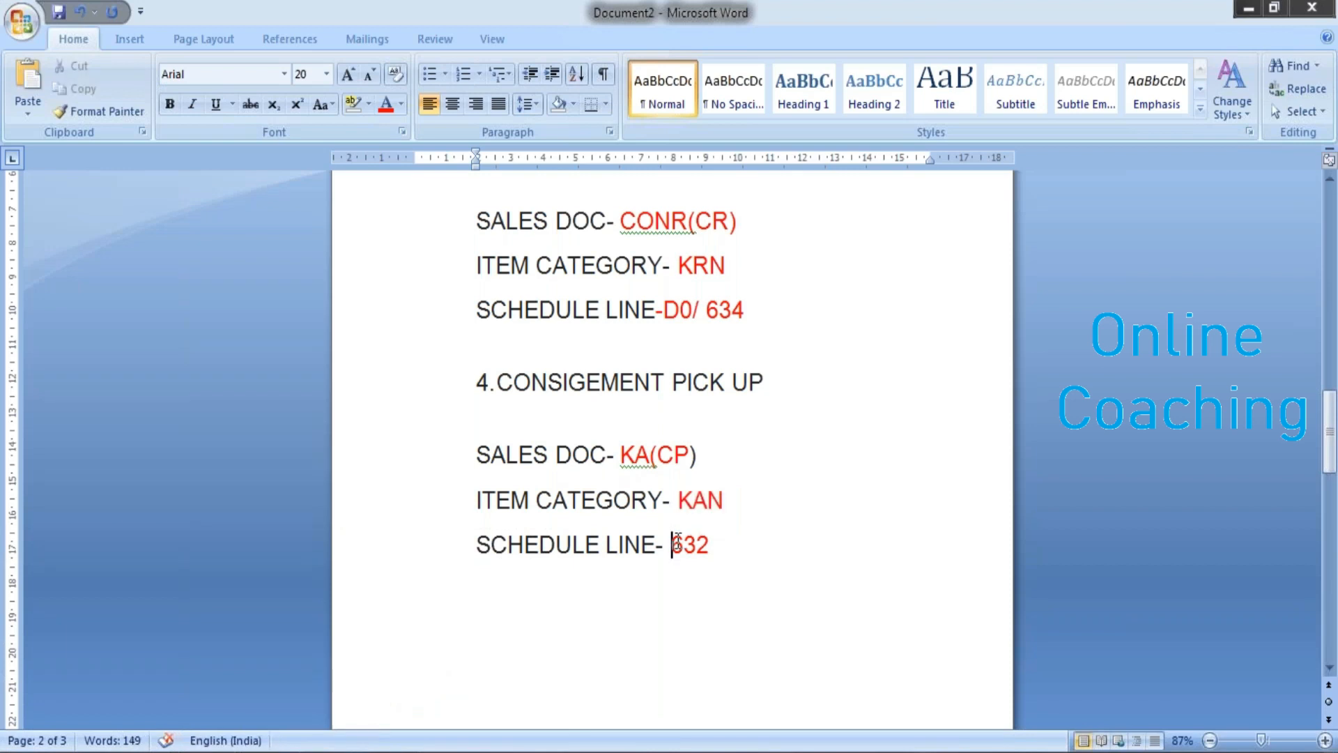
text(F1)
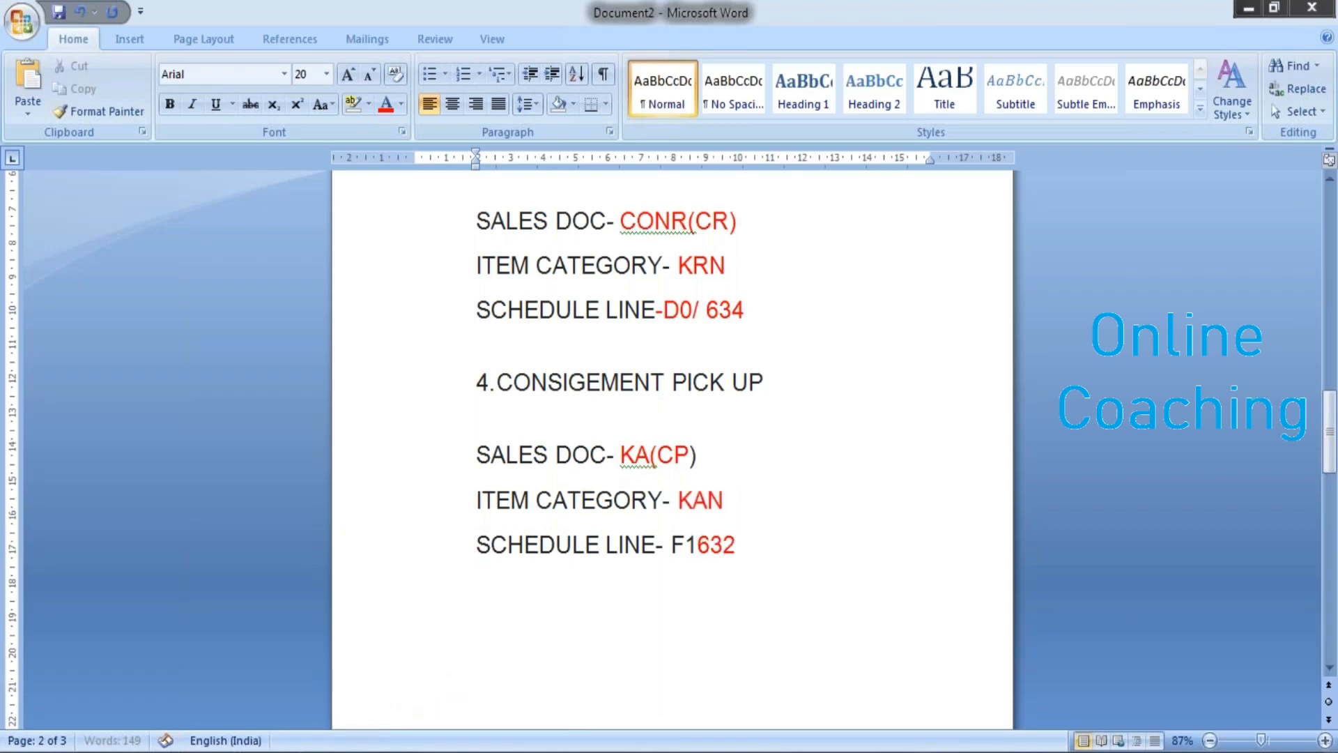
text(/)
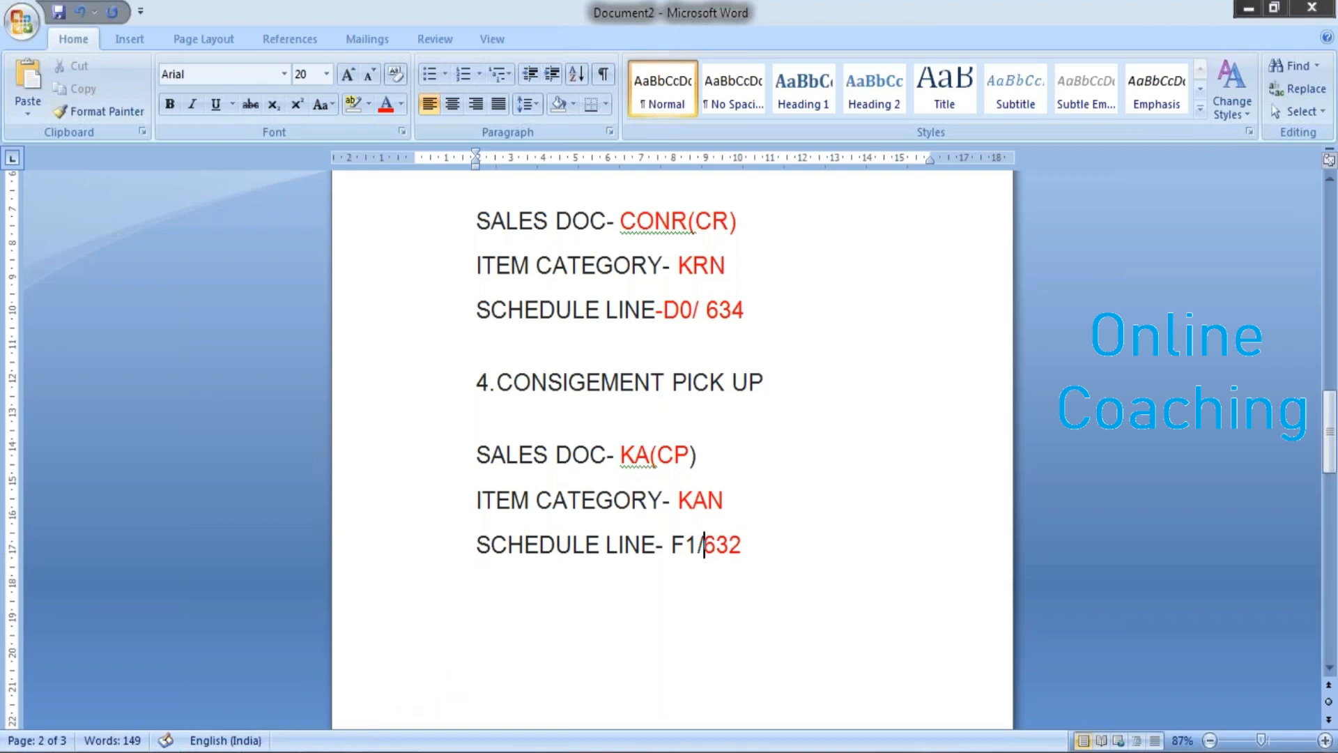
- Return to SAP, leave the item categories for the implementation guide, and open Define Schedule Line Categories
mouse_move(346, 749)
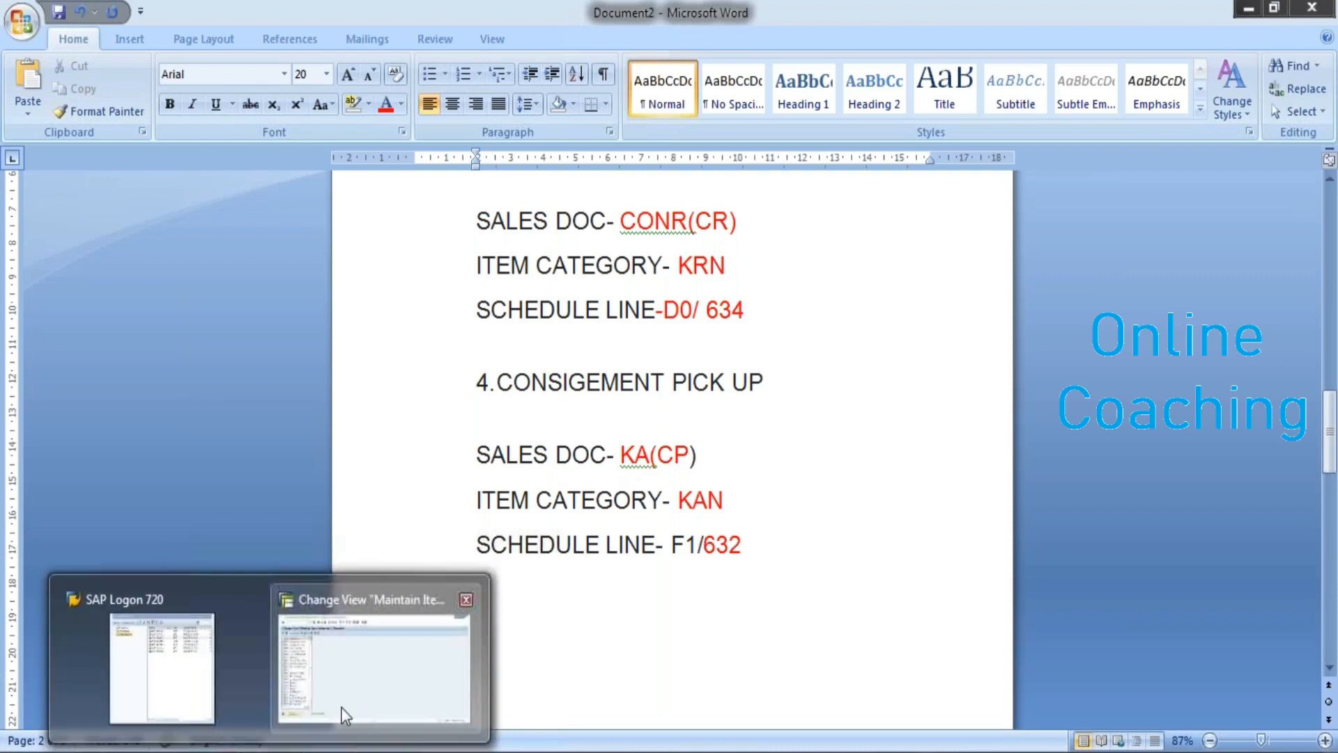
click(346, 712)
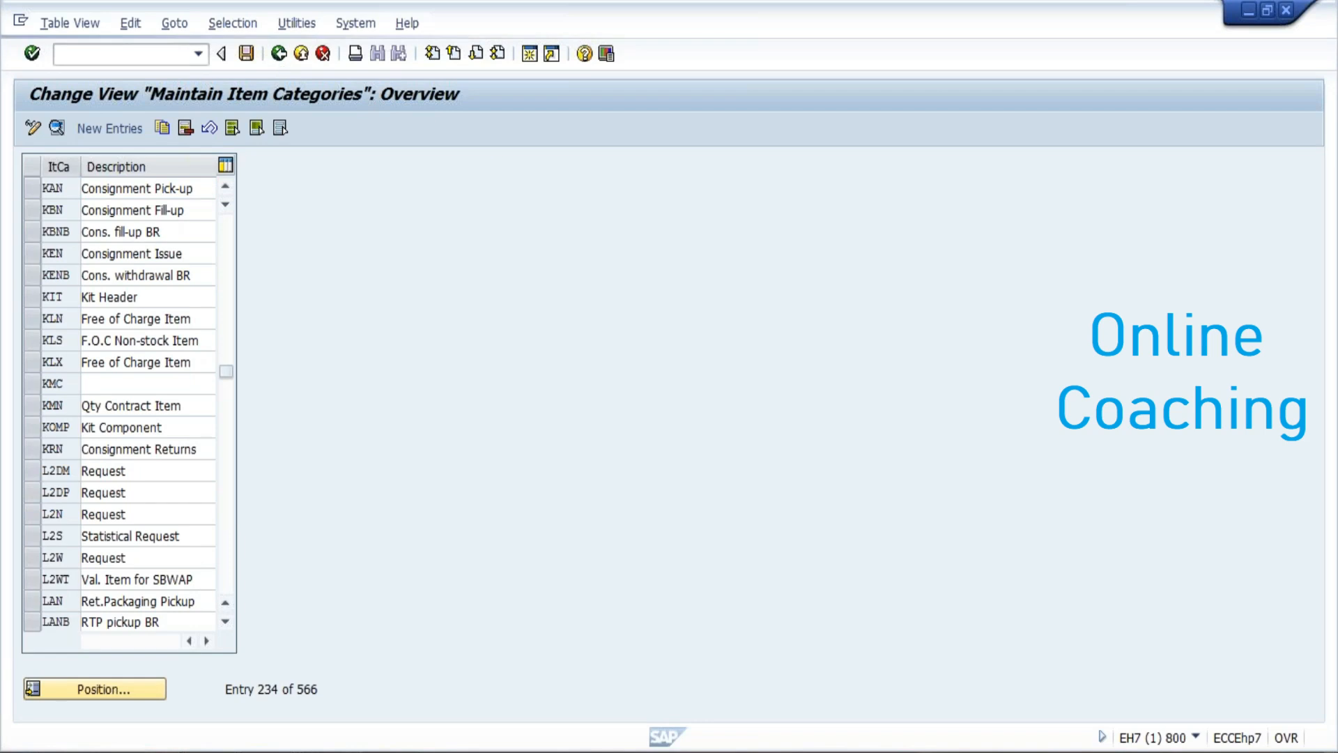
key(F3)
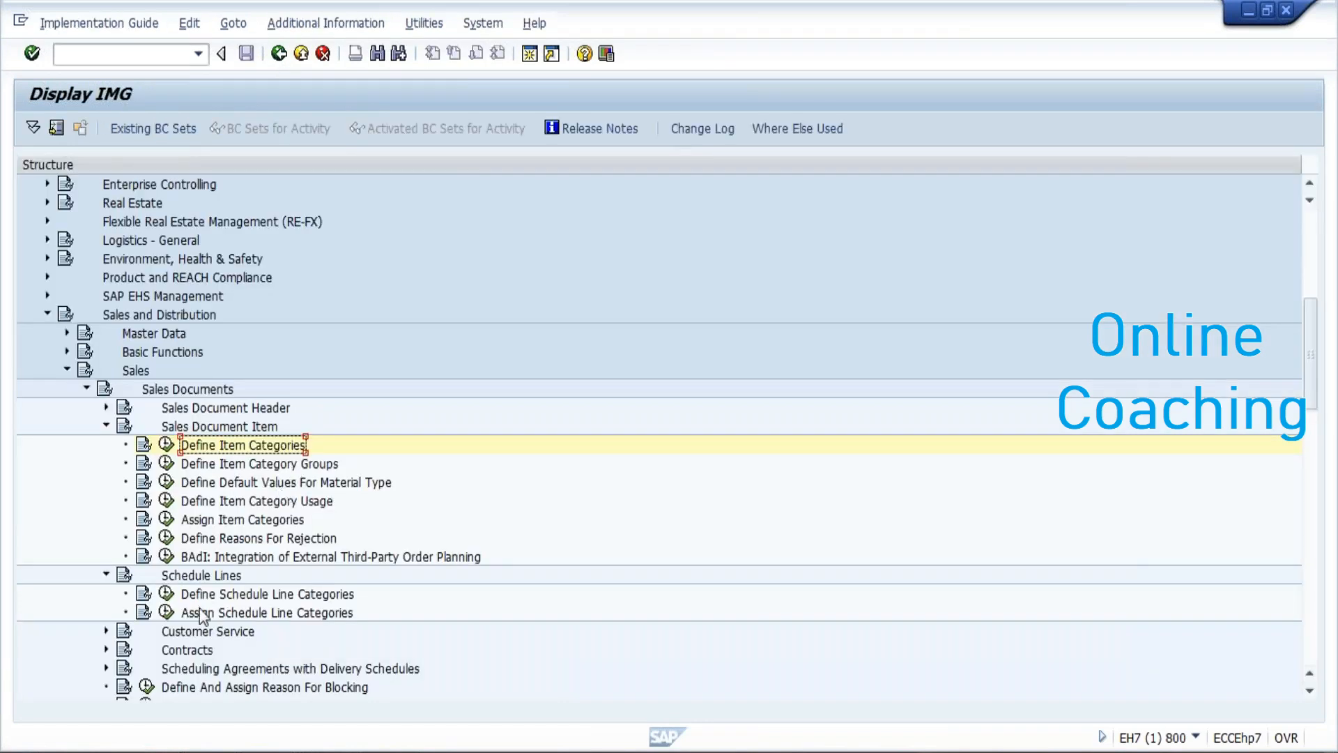
click(165, 594)
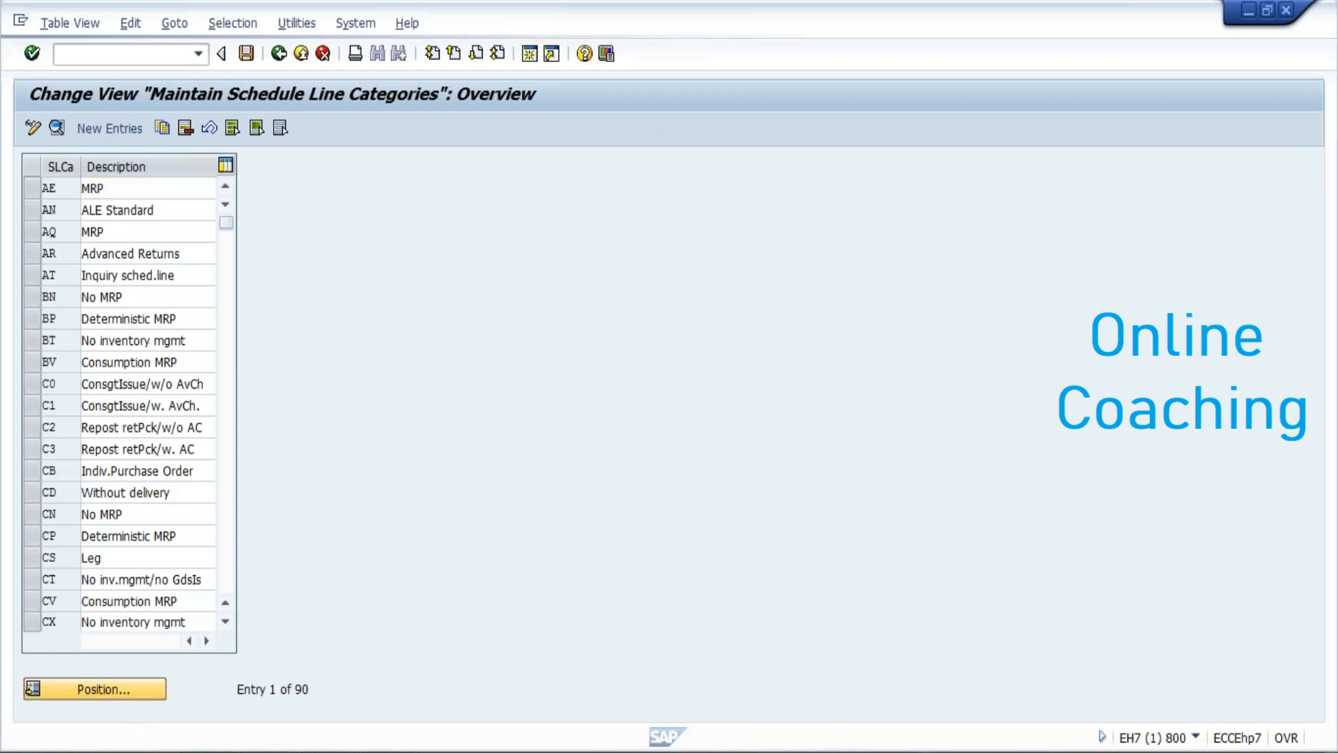
- Position the schedule line categories list at F1, open its details, and check the movement type
click(29, 689)
text(F1)
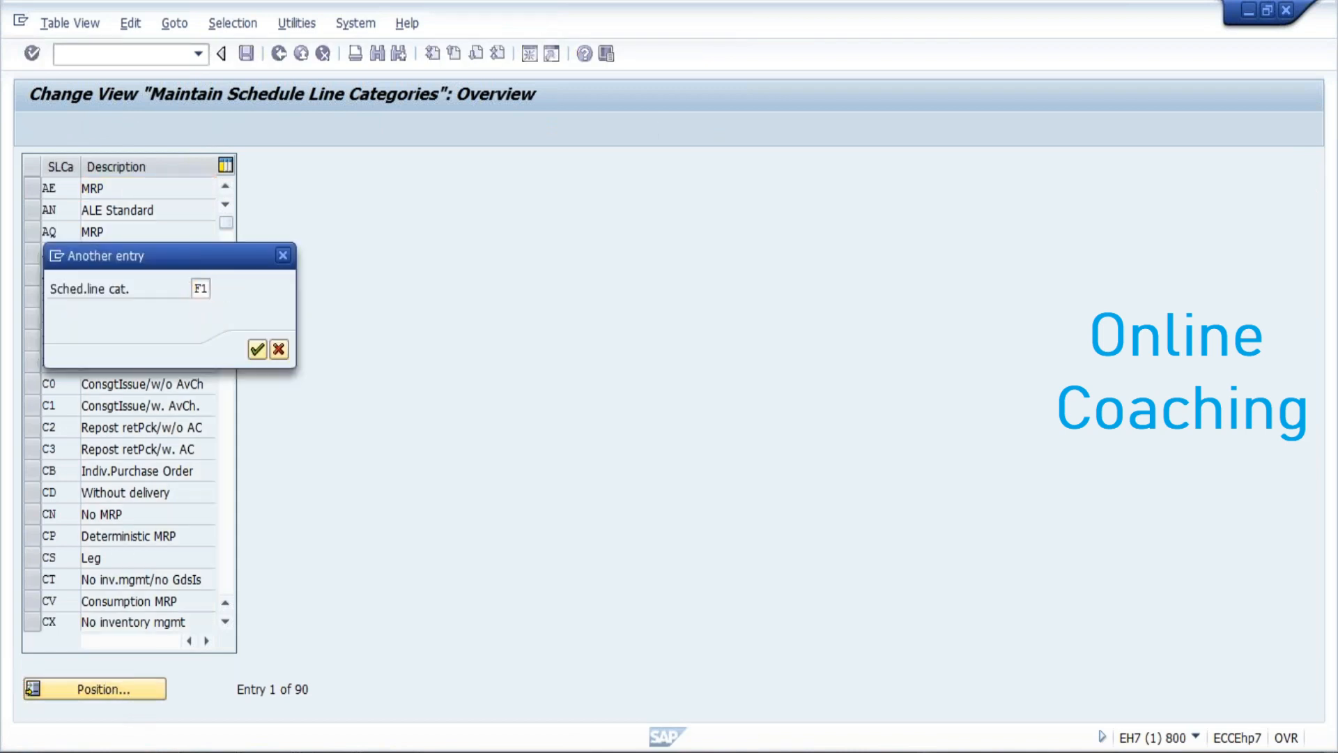
key(Return)
drag(197, 188, 33, 208)
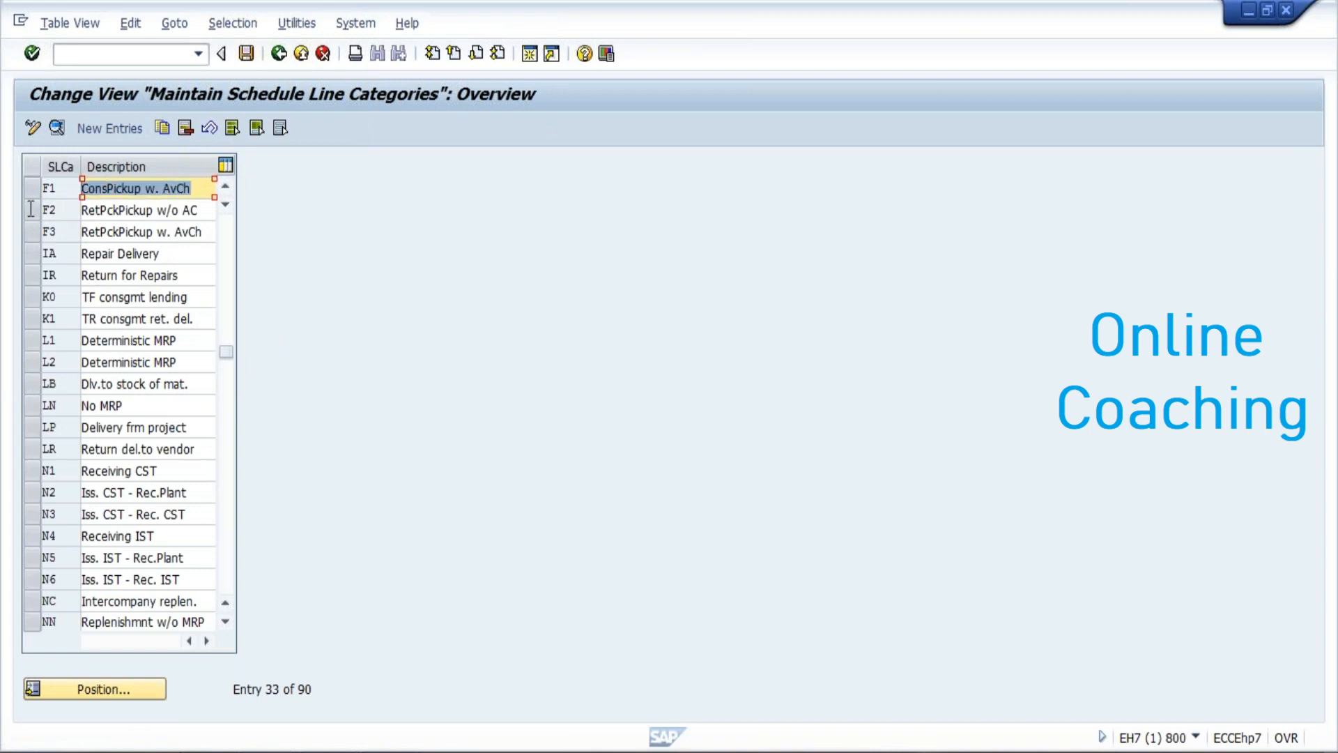
double_click(116, 189)
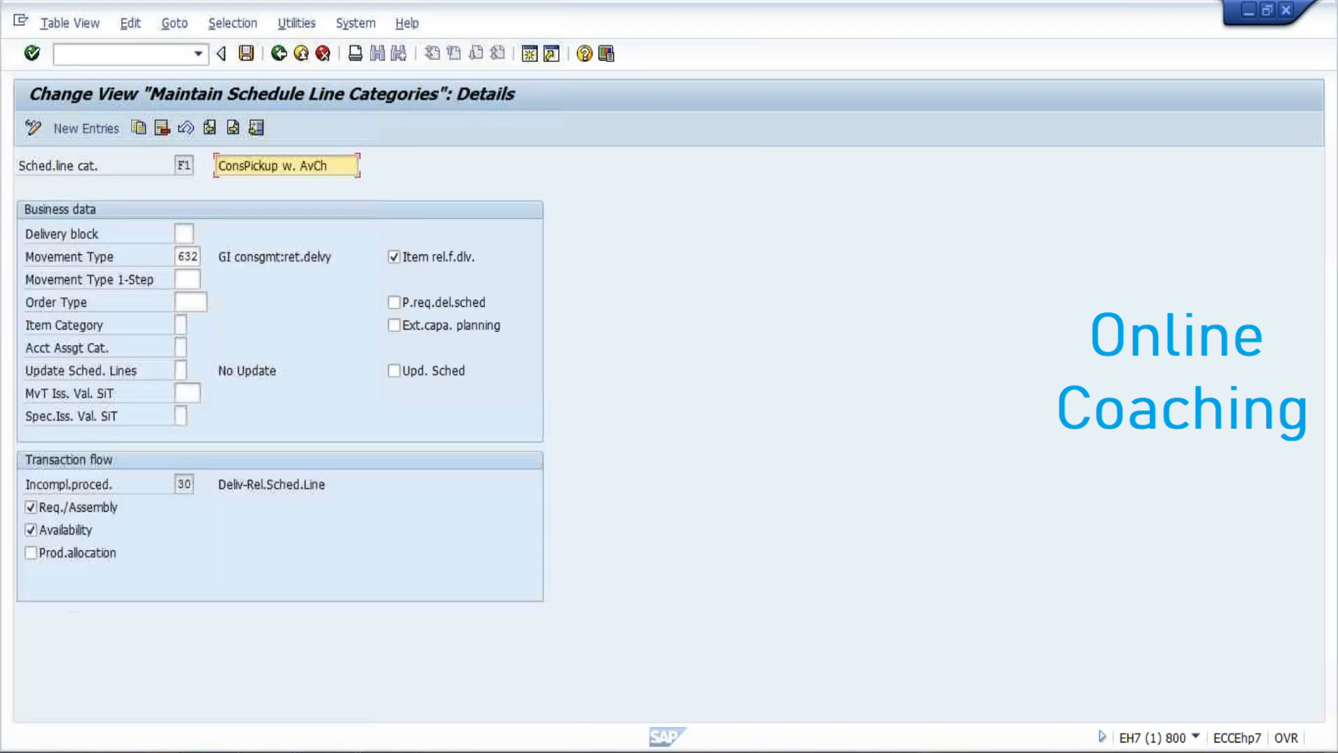
double_click(183, 257)
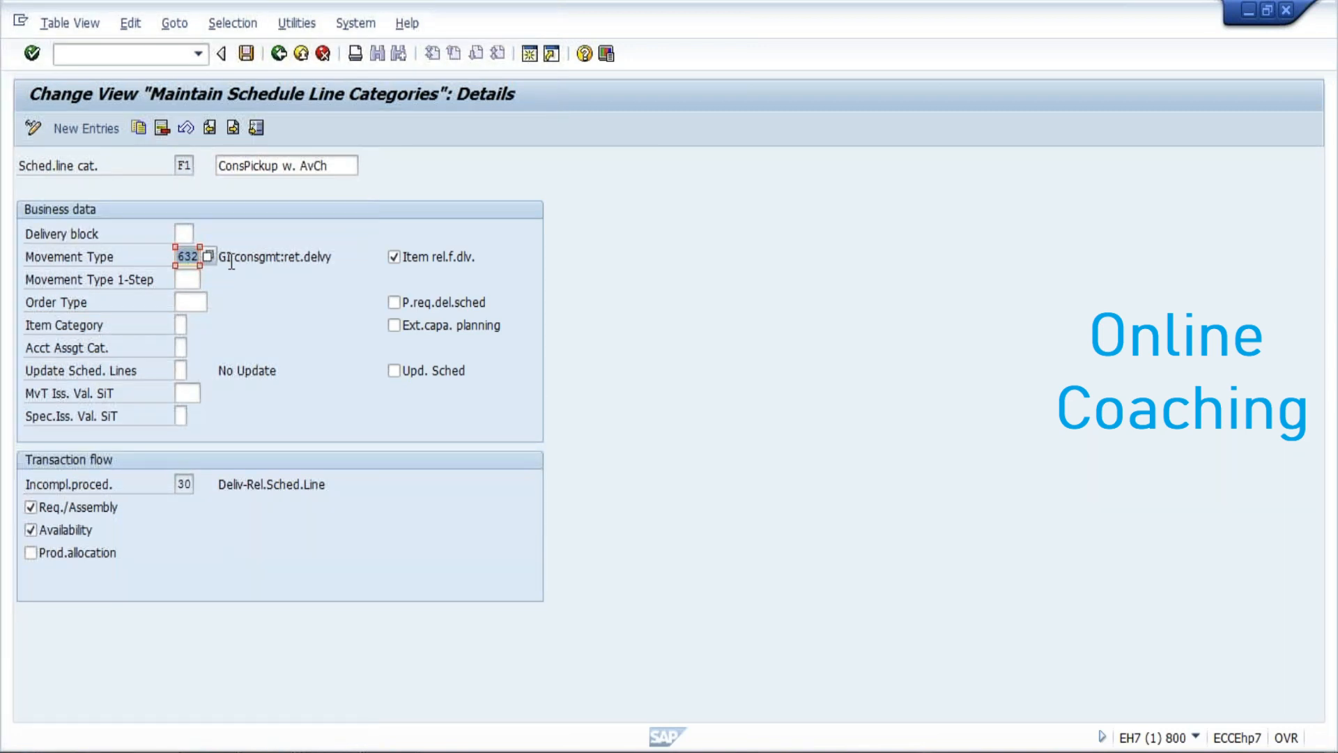
- Leave the schedule line category configuration and start the sales order creation transaction VA01
click(136, 54)
text(/N)
key(Return)
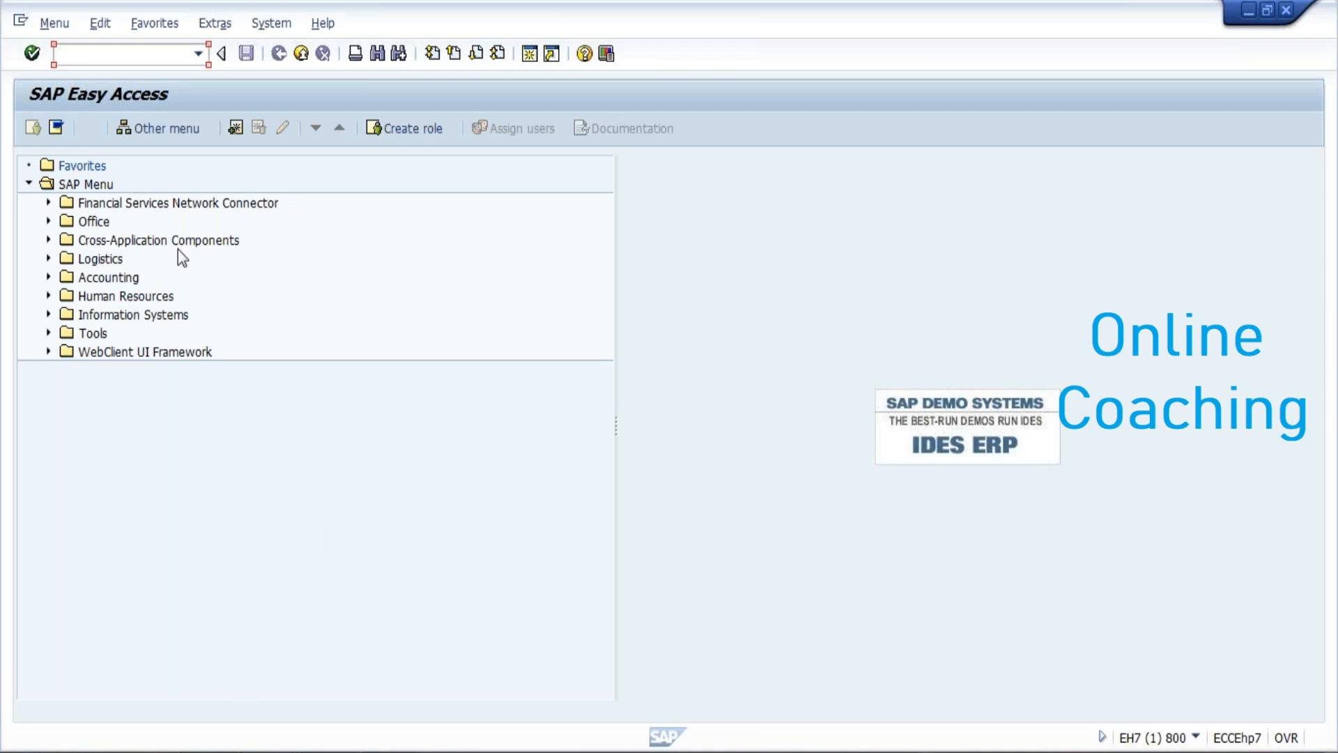
text(VA01)
key(Return)
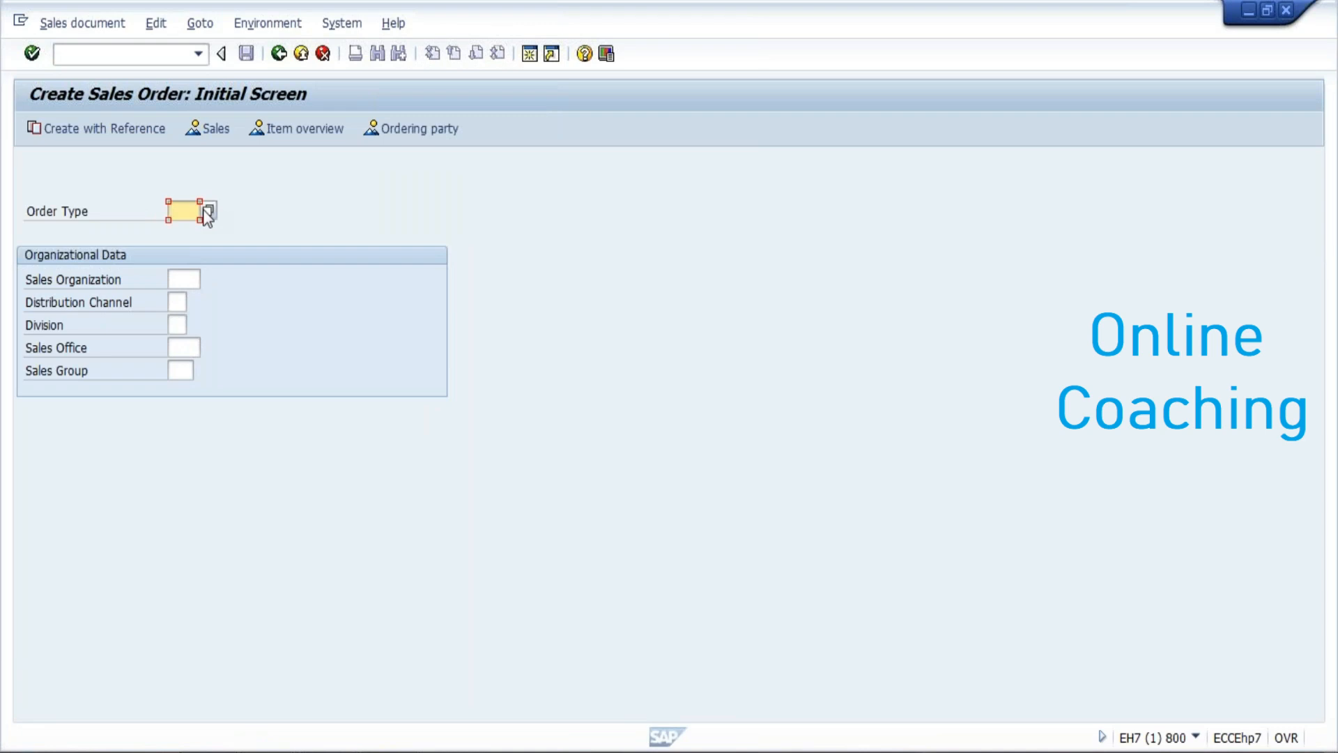
- Find CF, Consignment Fill-up, in the list of sales document types and choose it as the order type
text(CF)
key(Return)
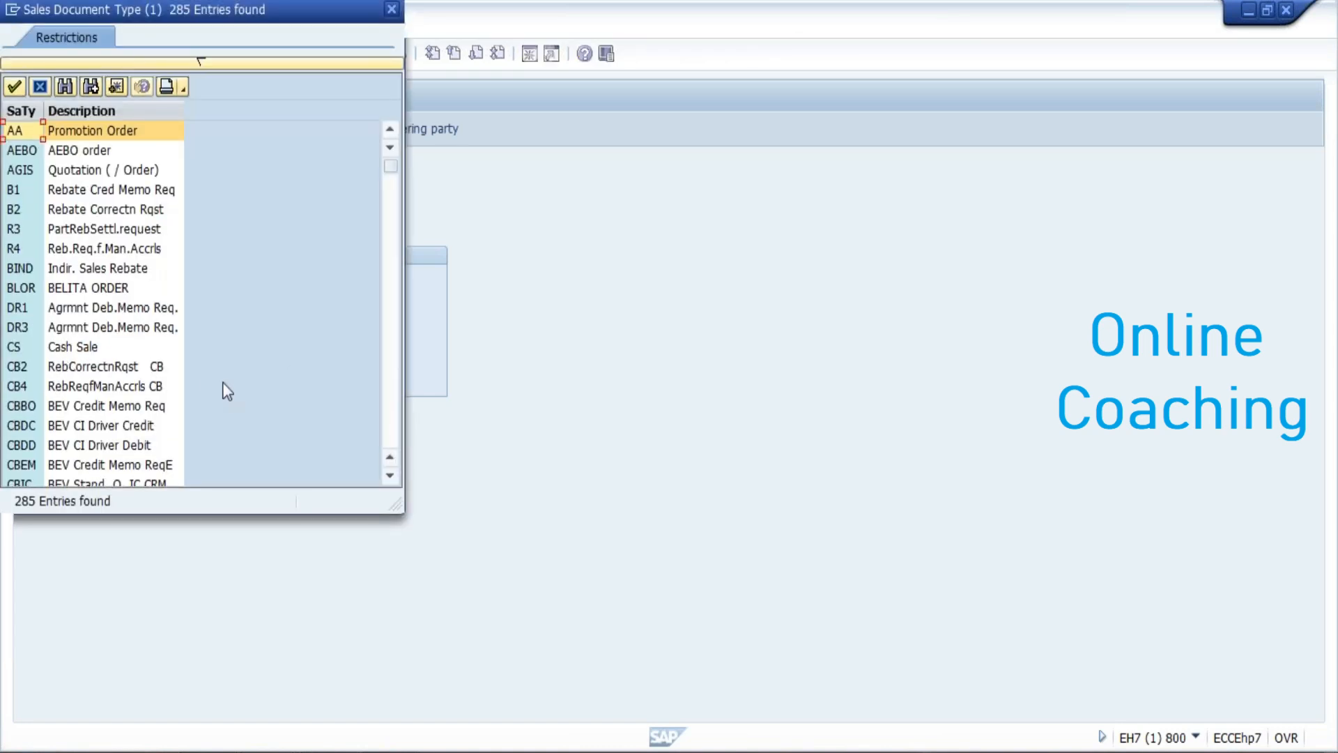
click(388, 400)
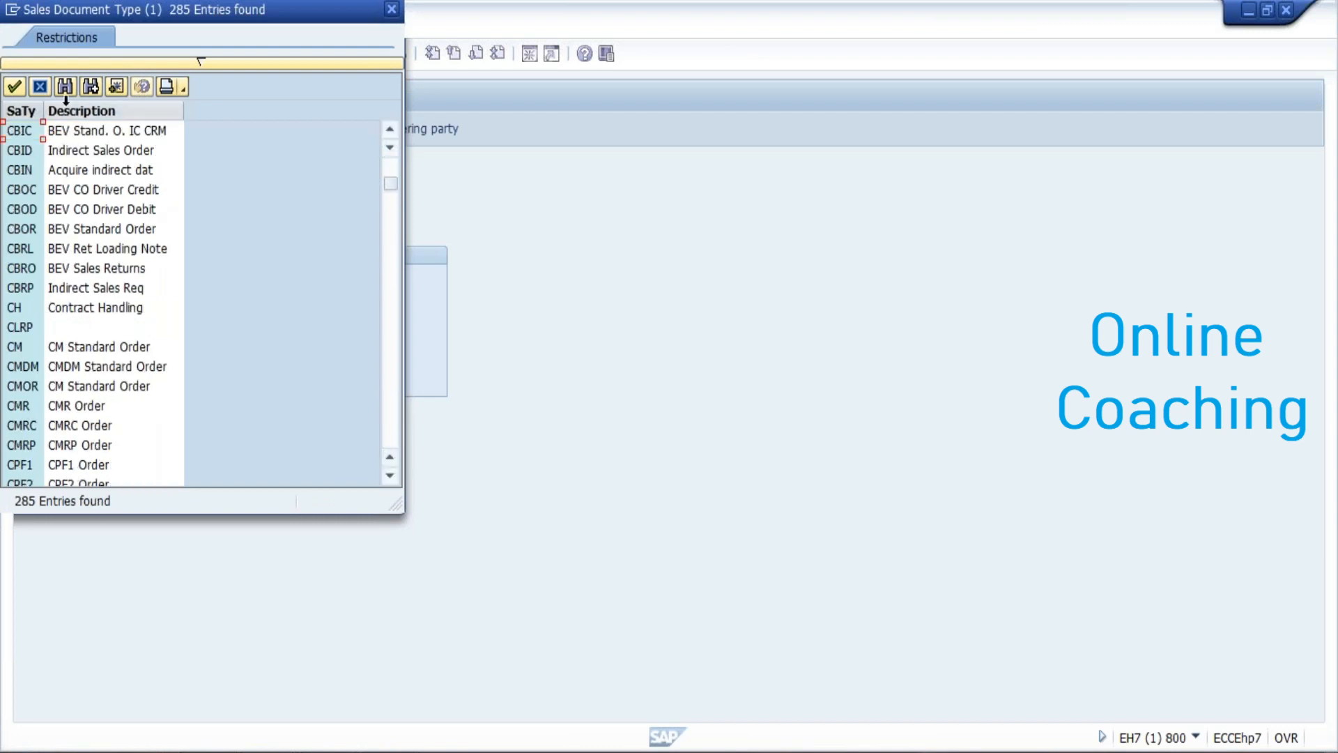
click(64, 87)
text(CF)
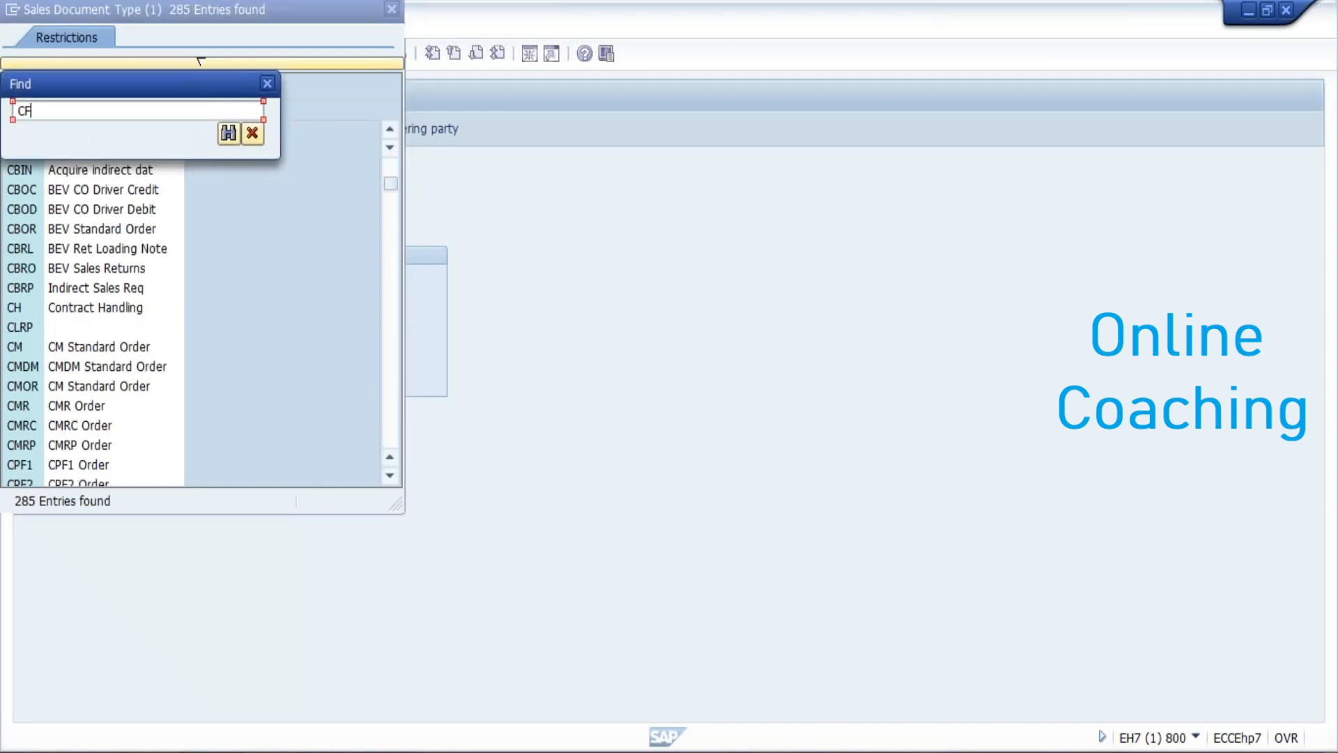
key(Return)
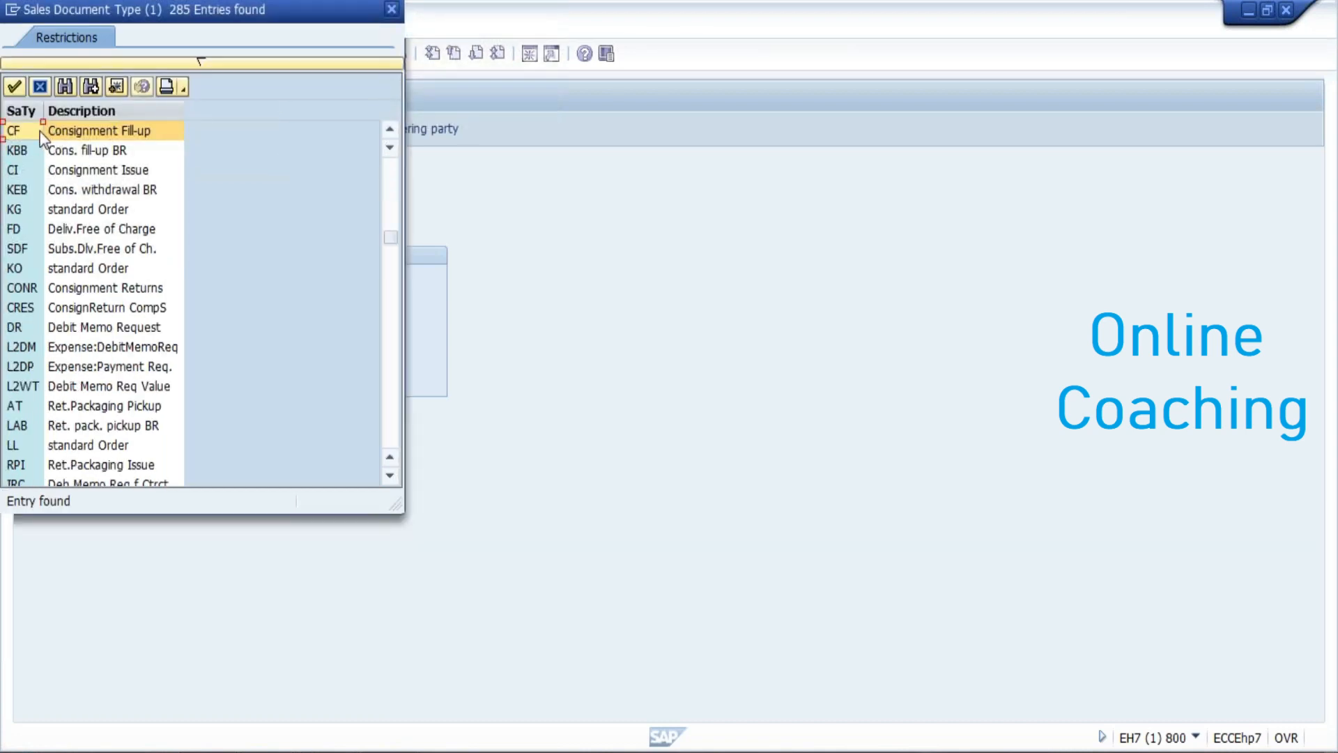
key(Return)
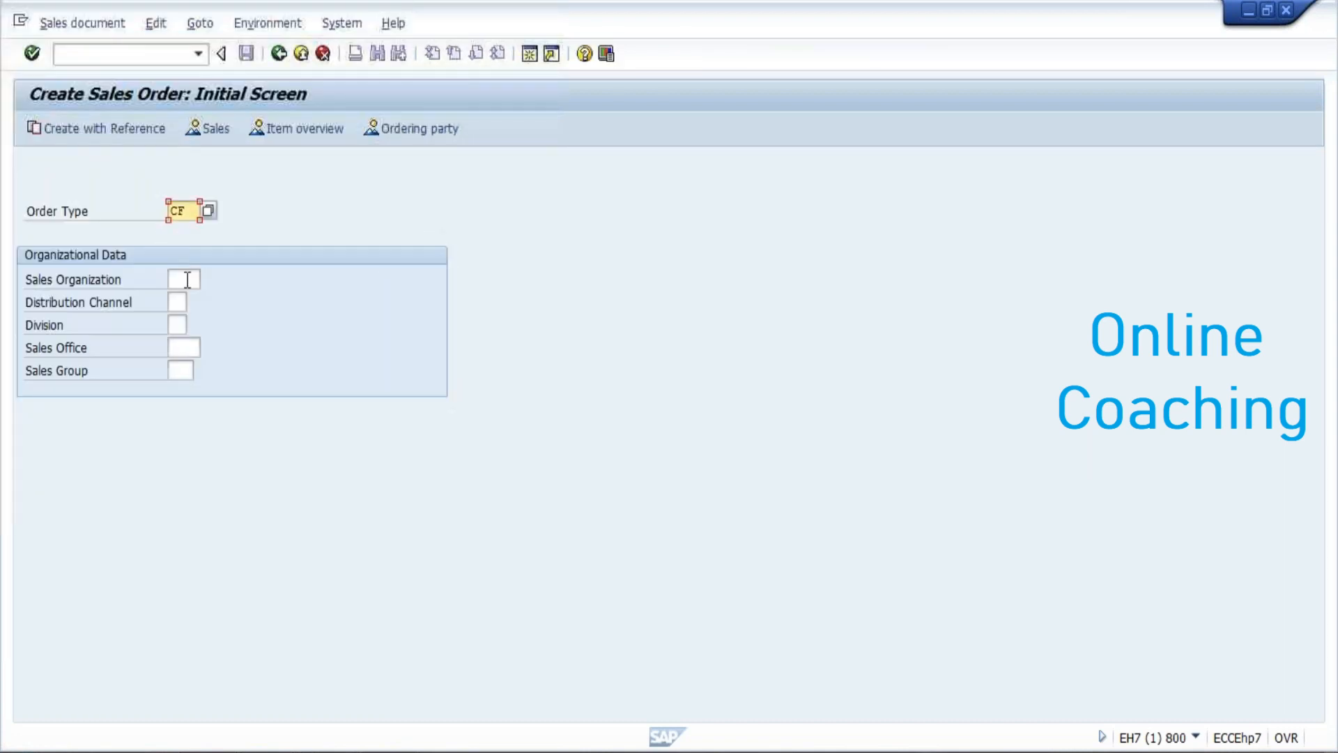
- Set sales organization PGSO, distribution channel P1 and division PD, and open the consignment fill-up order
text(P)
click(195, 297)
click(186, 302)
text(P)
click(178, 316)
click(178, 324)
text(P)
click(182, 347)
key(Return)
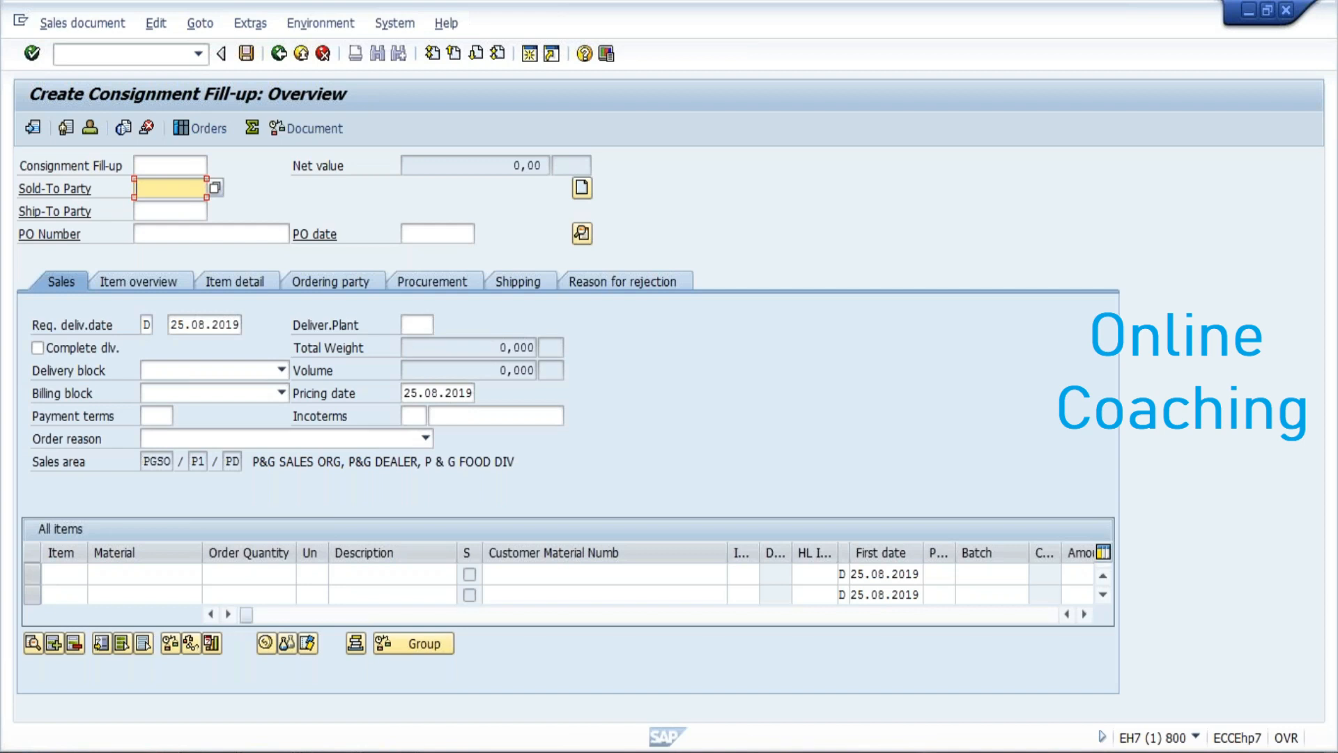
- Enter the sold-to party number and add material 183 with an order quantity of 100 to the fill-up order
text(400)
key(Return)
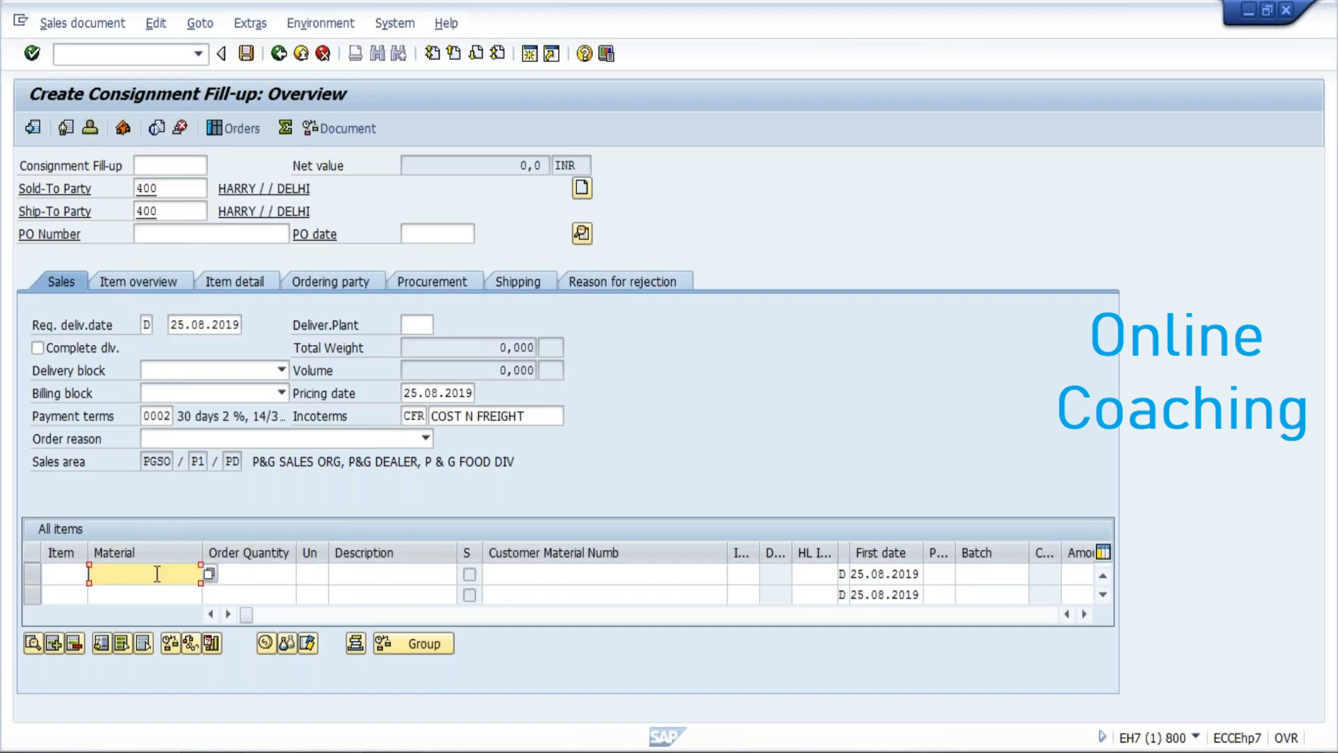
text(18)
key(BackSpace)
key(BackSpace)
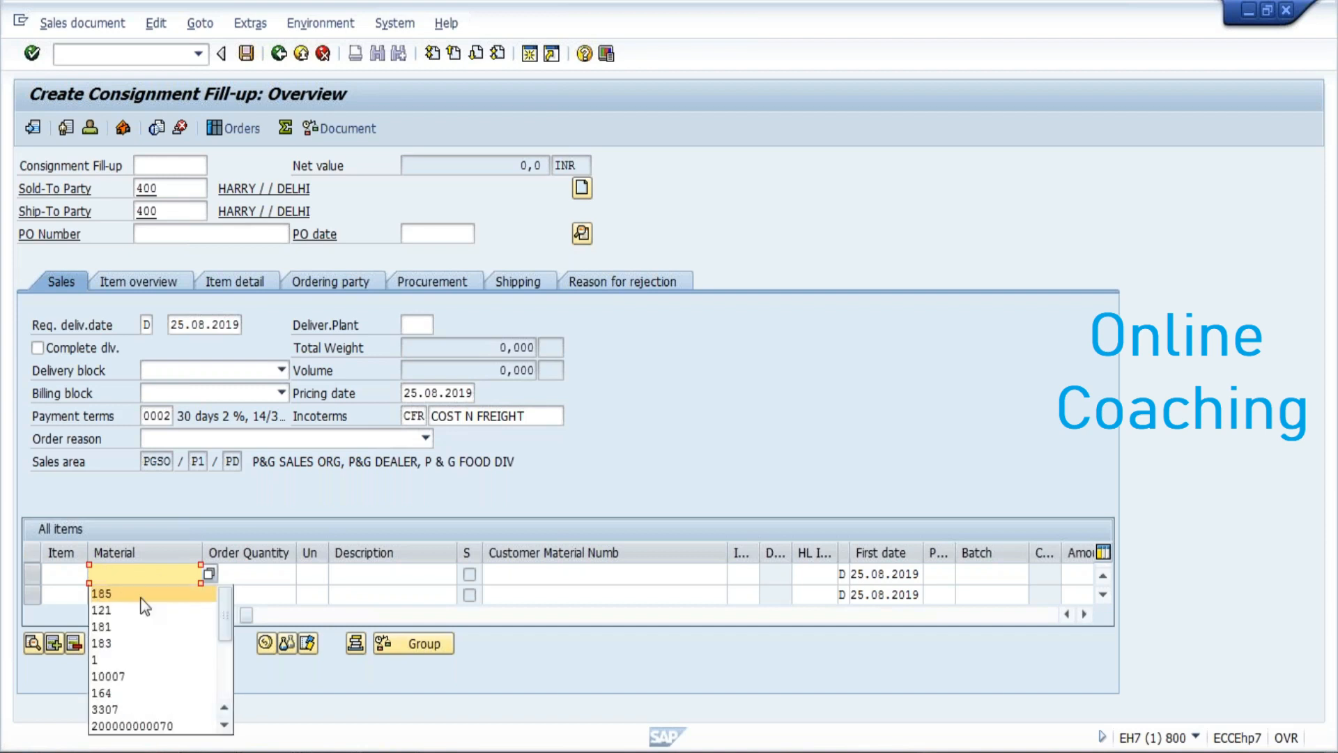
click(132, 642)
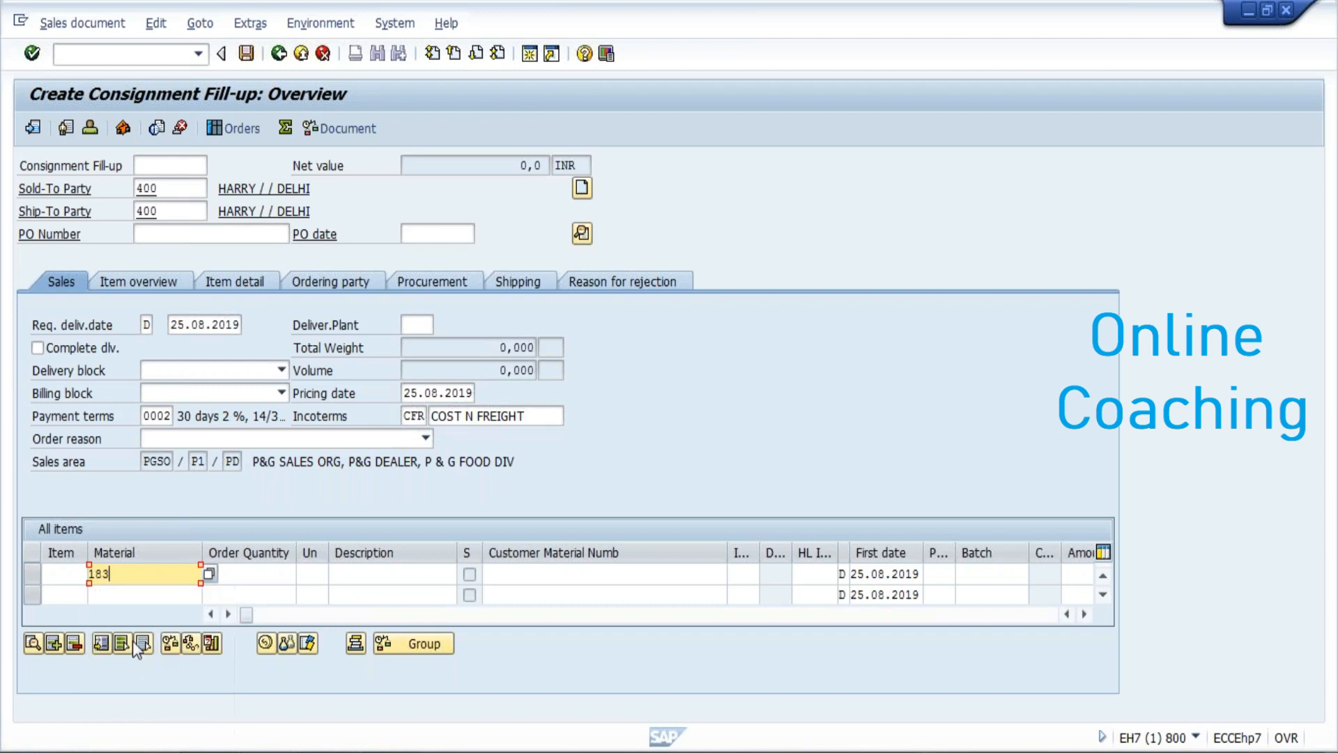
click(289, 572)
text(100)
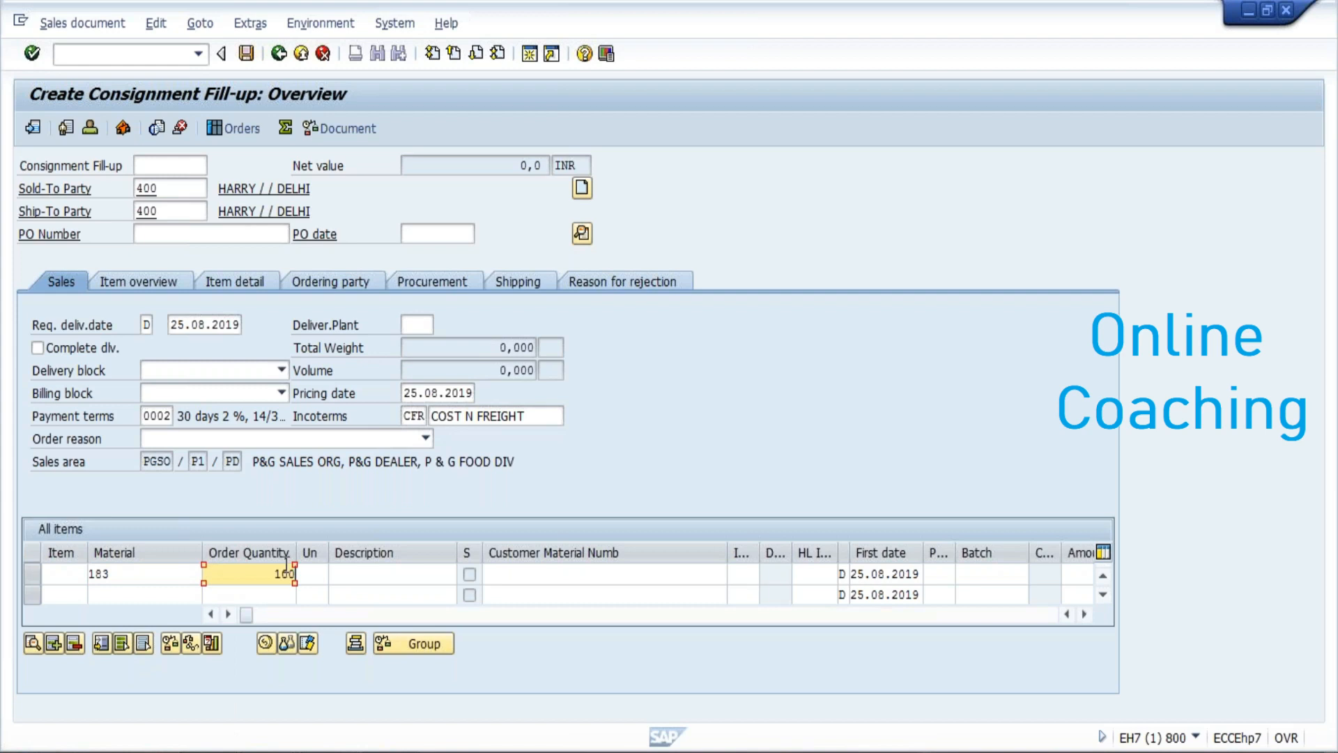
key(Return)
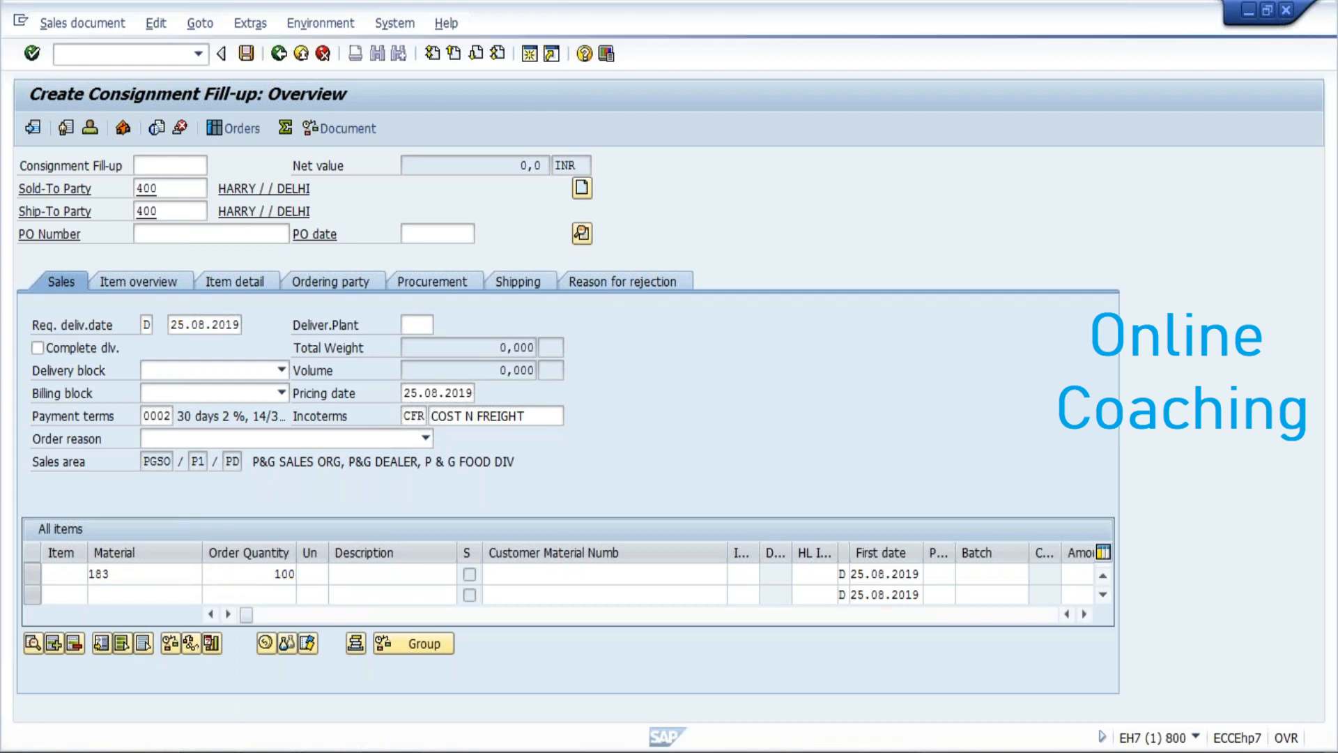
- Fix the quantity and date in the fill-up item's availability control, continue, and acknowledge the information message
click(30, 280)
click(67, 131)
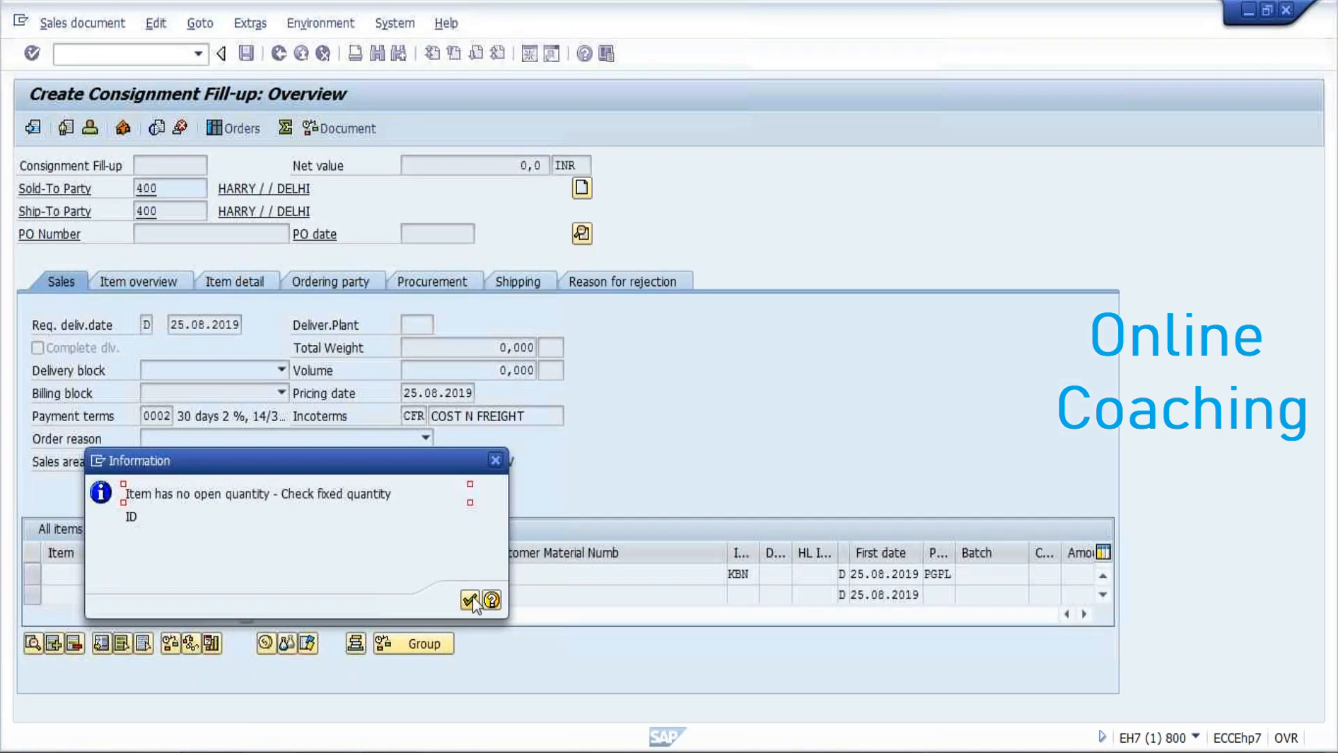
click(469, 600)
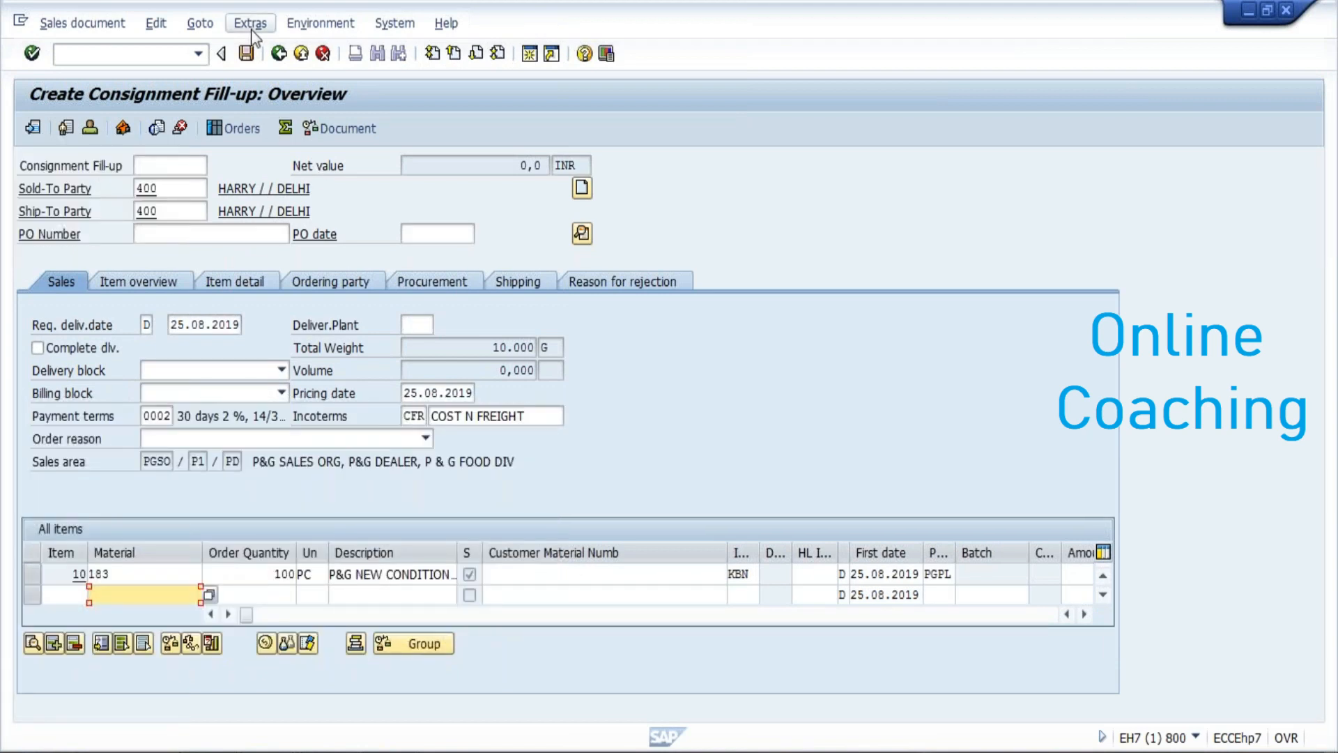
- Leave the fill-up order unsaved, restart VA01, and open a consignment issue order with order type CI
click(177, 53)
text(/N)
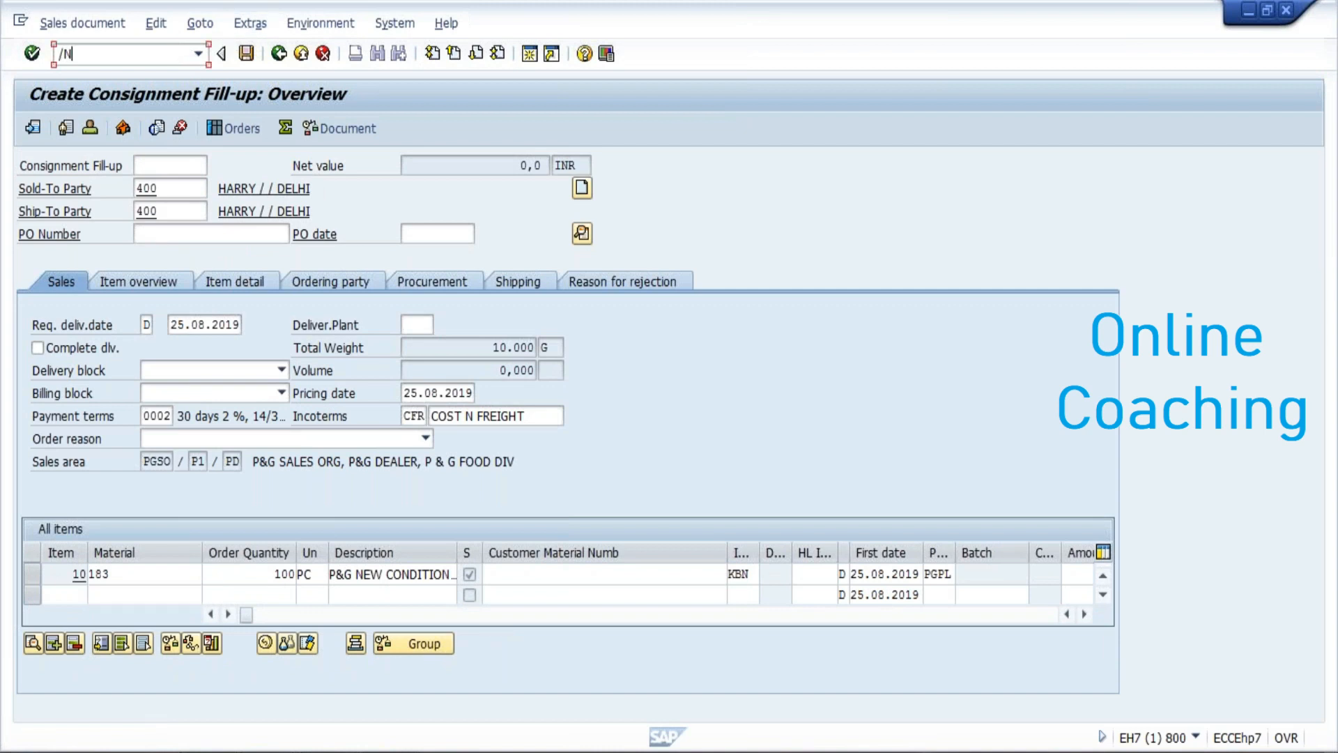
key(Return)
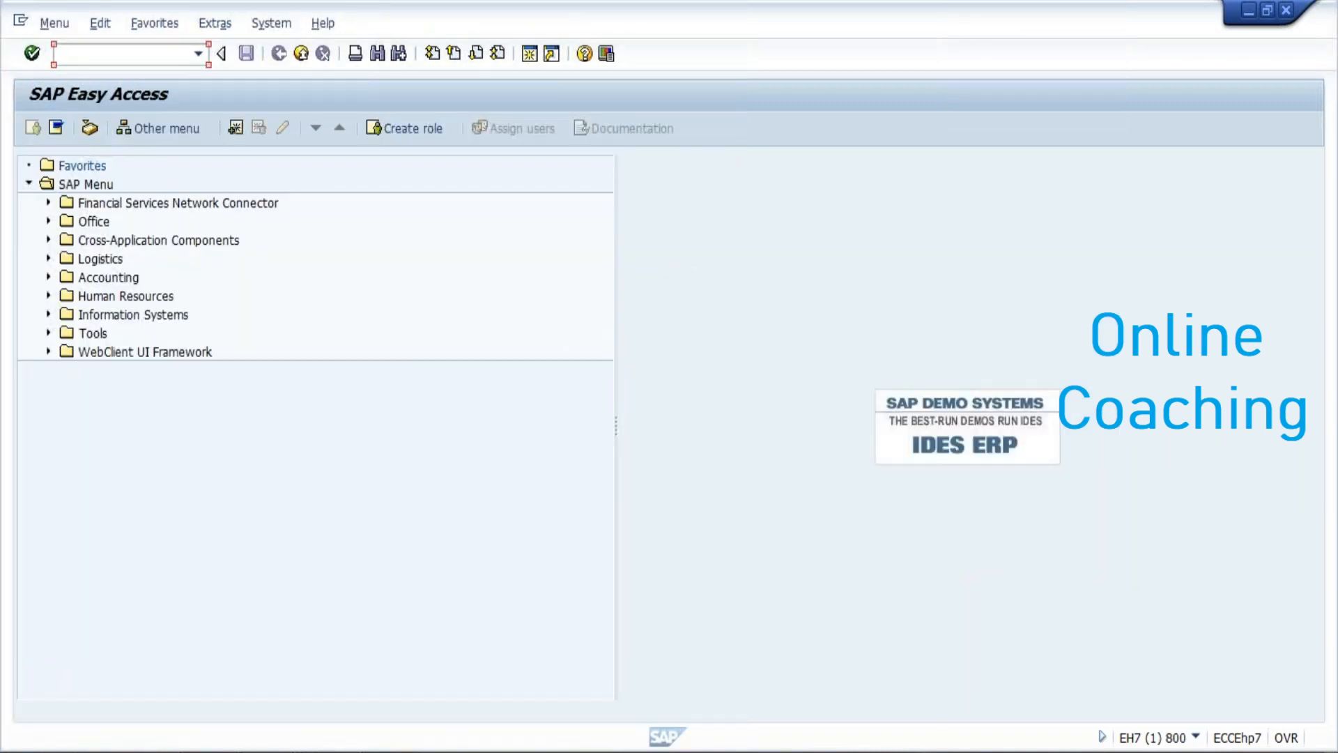
text(VA01)
key(Return)
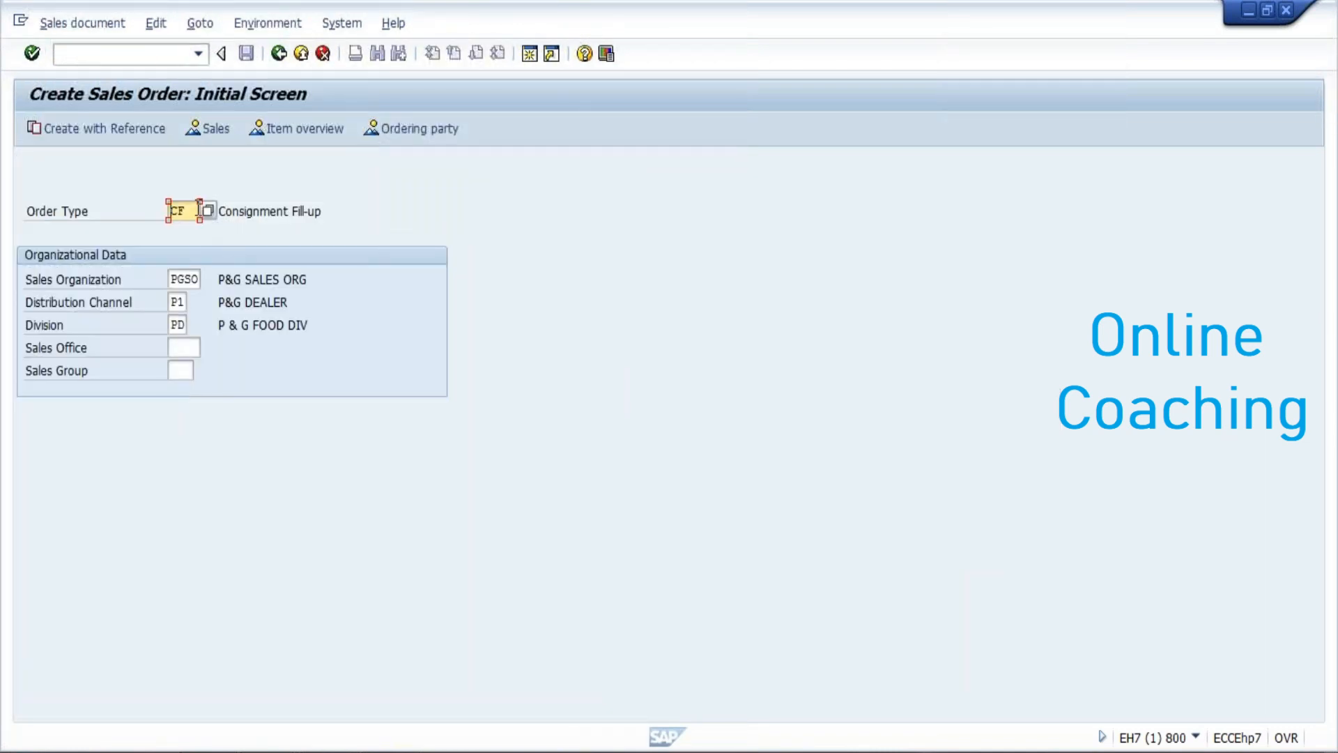
text(CI)
key(Return)
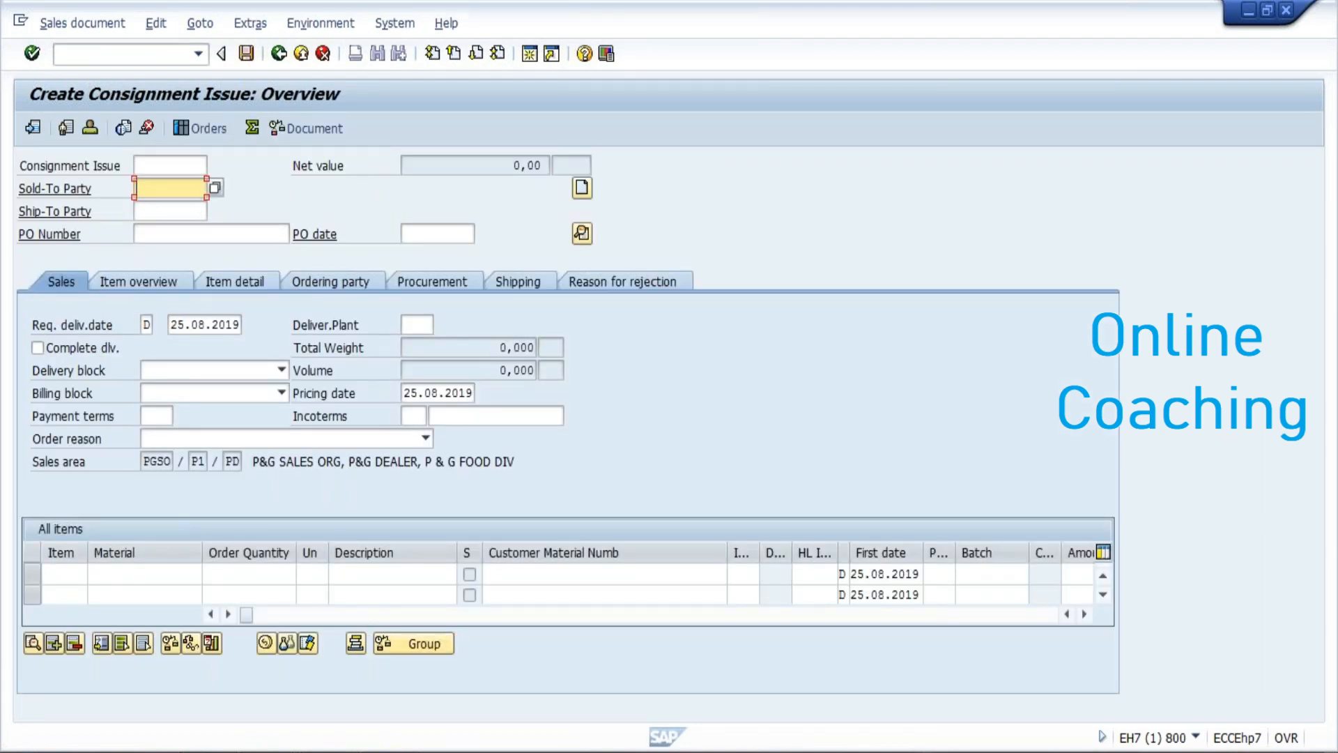
click(253, 573)
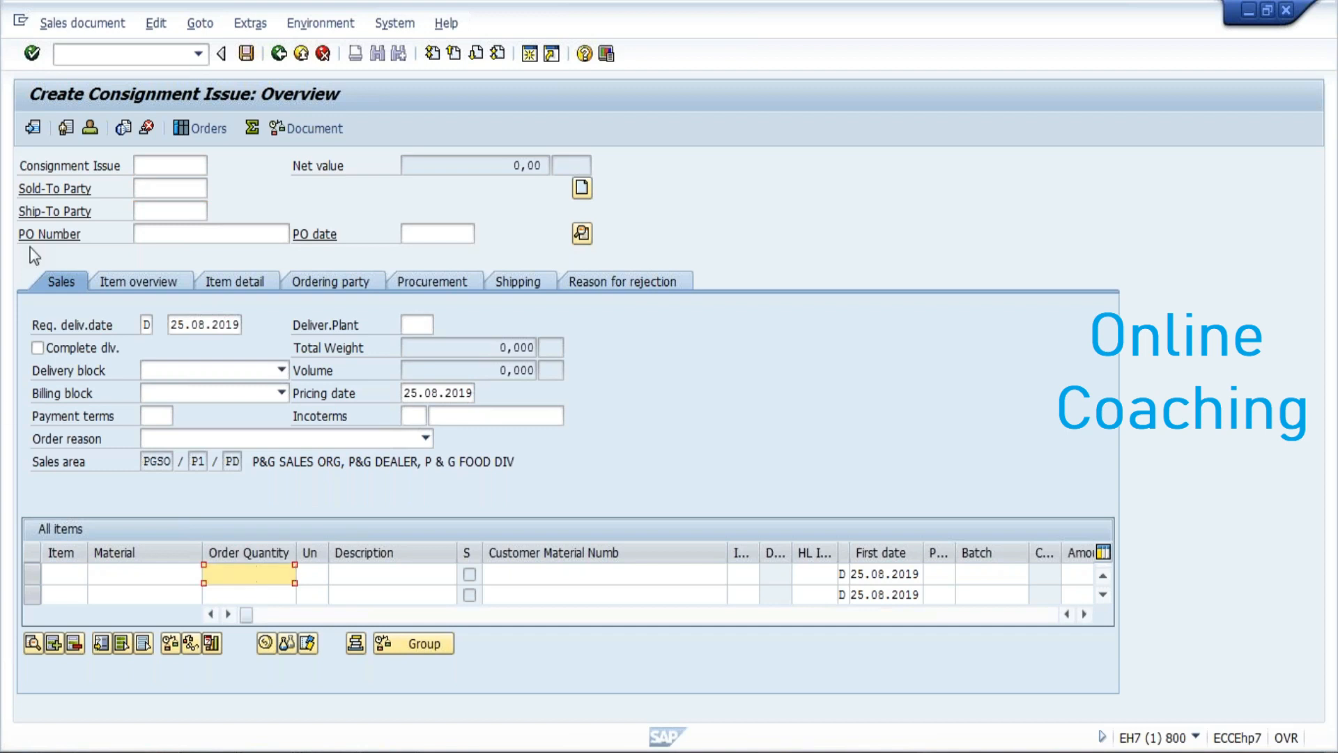
- Leave the consignment issue order, restart VA01, and open a consignment returns order with order type CONR
click(124, 53)
text(/N)
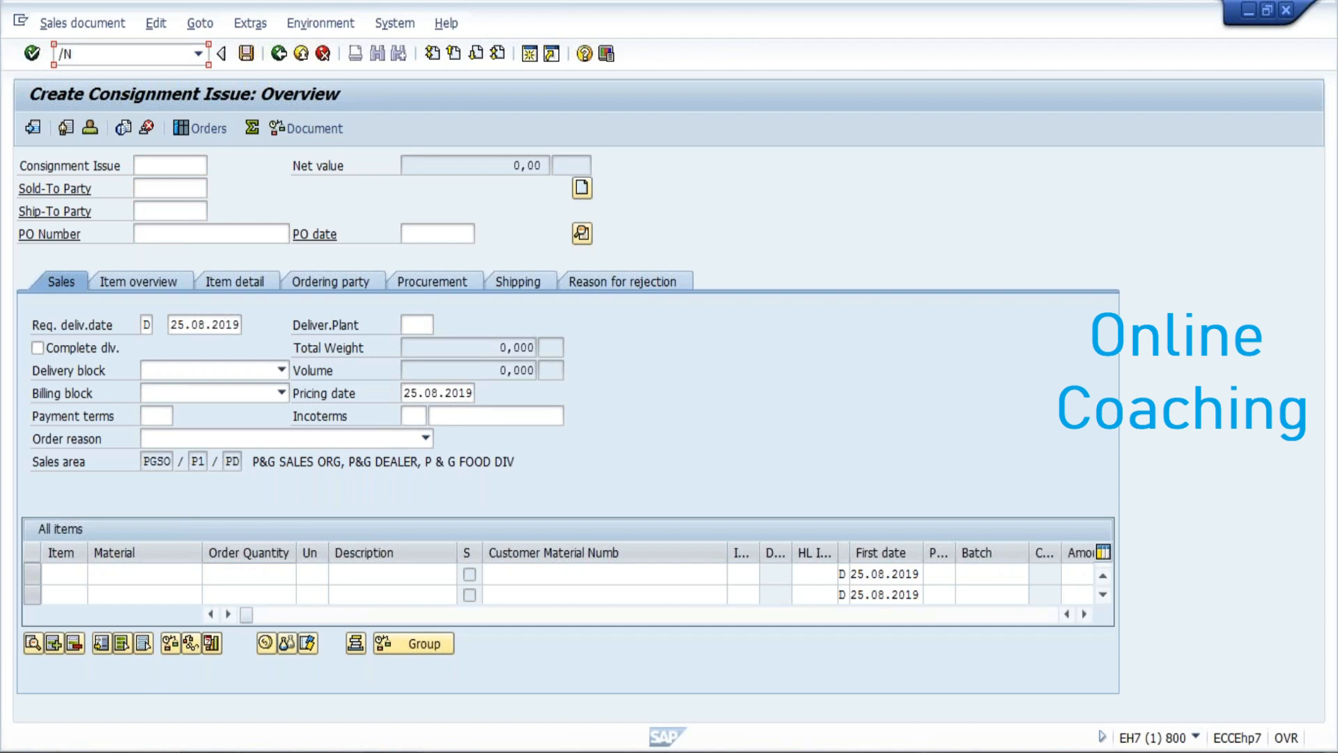
key(Return)
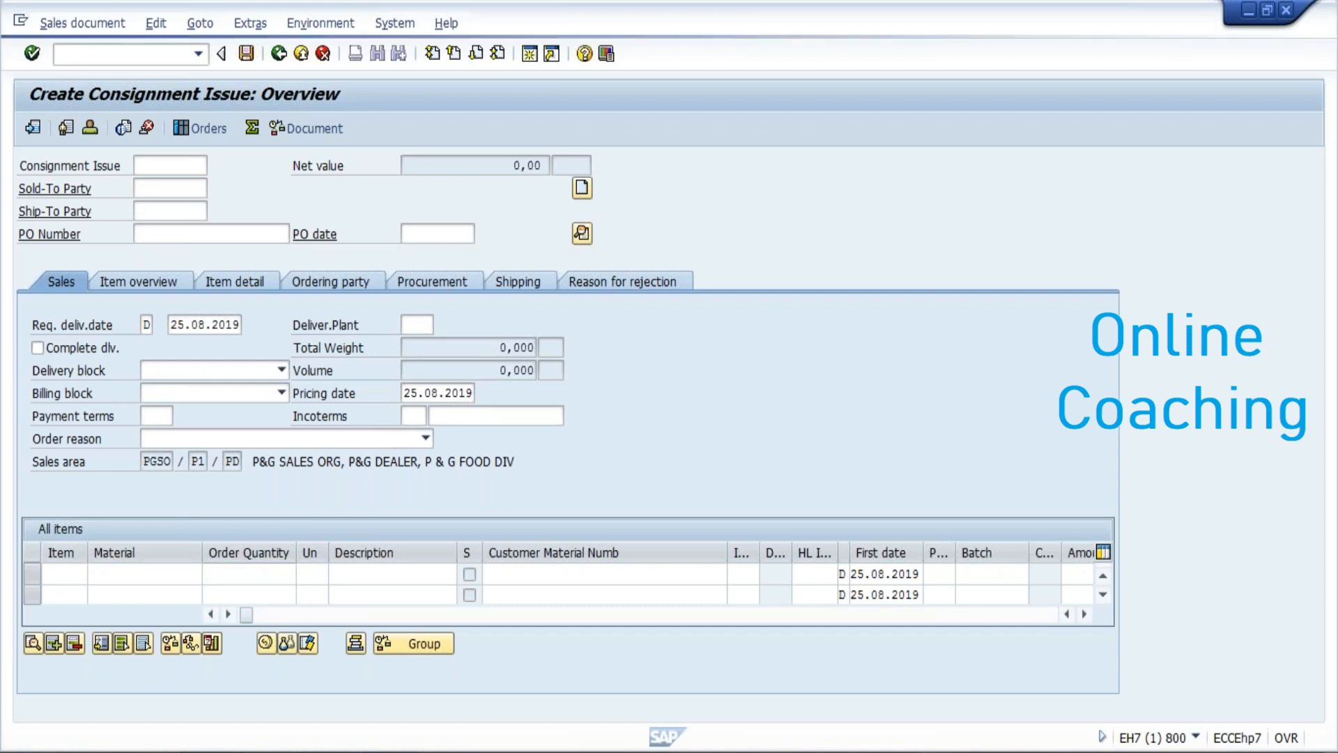
text(VA01)
key(Return)
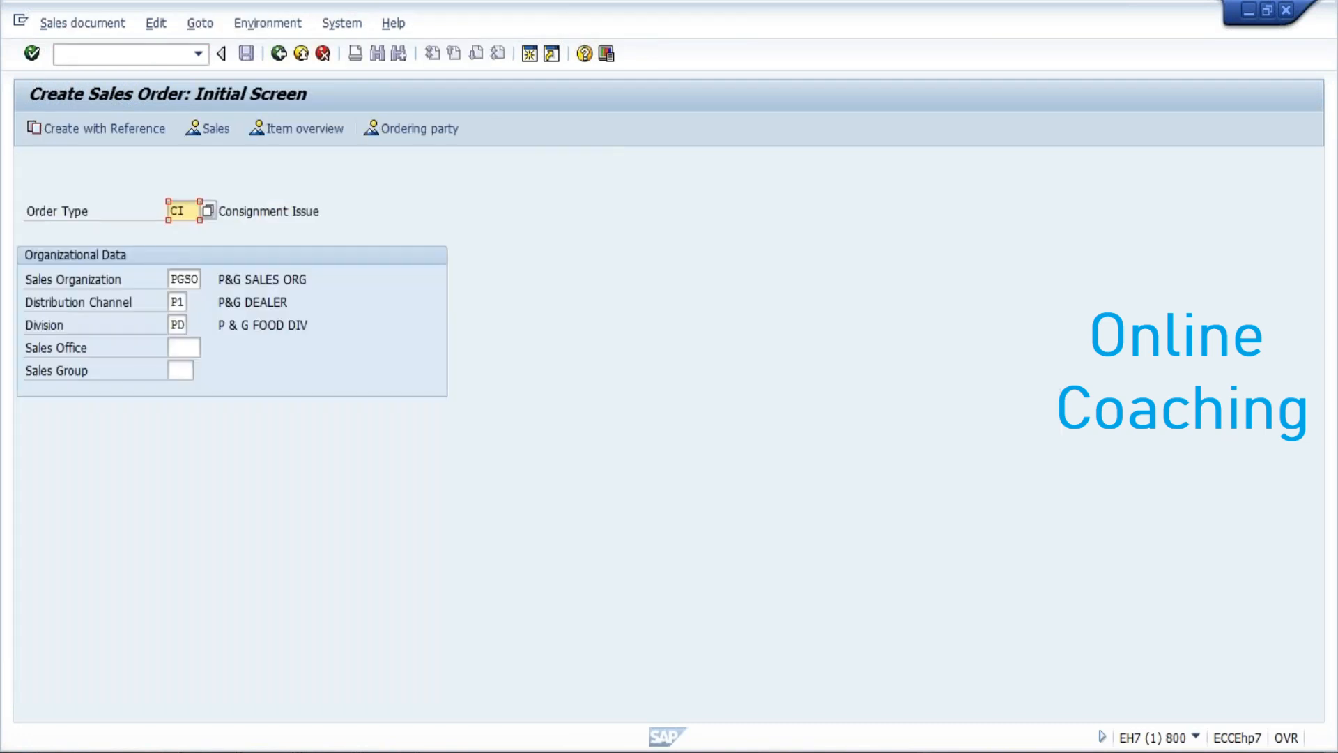
click(190, 203)
key(BackSpace)
text(ONR)
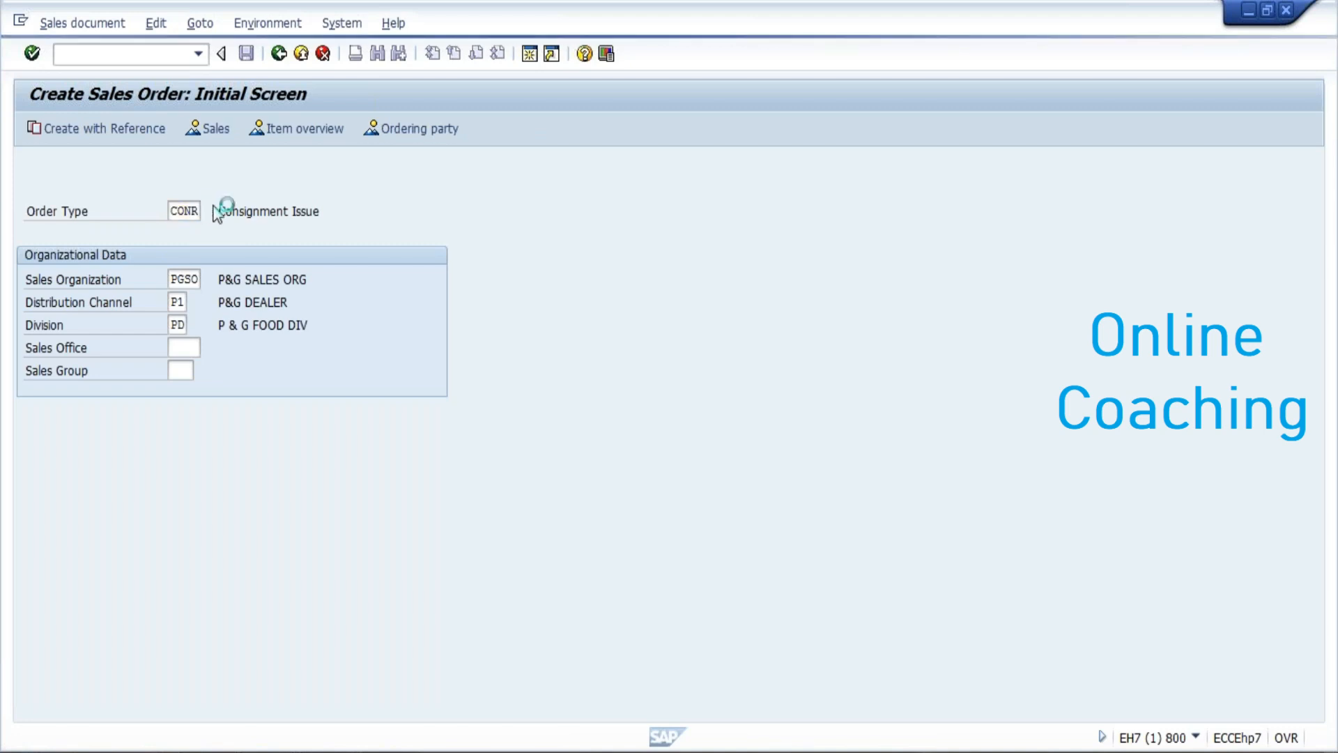
key(Return)
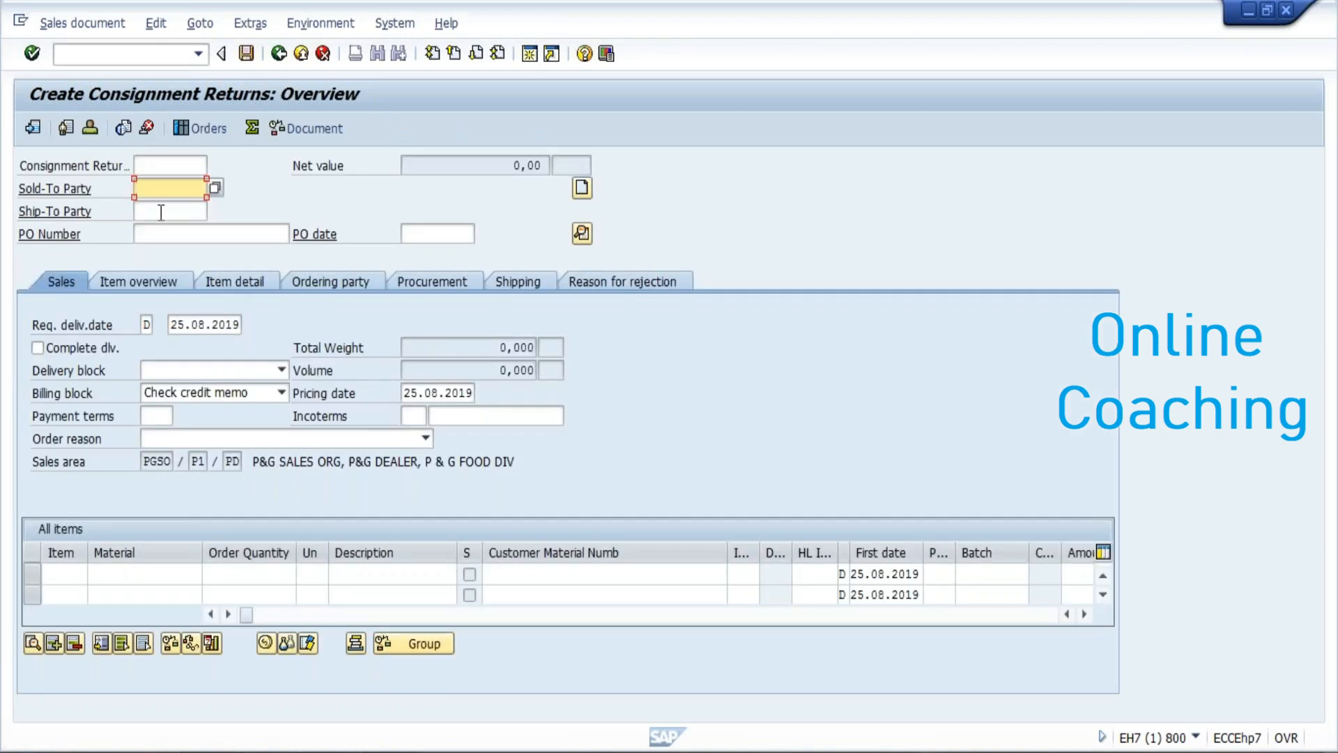
- Enter the sold-to party number and add material 183 with an order quantity of 20 to the returns order
text(400)
click(163, 576)
text(1)
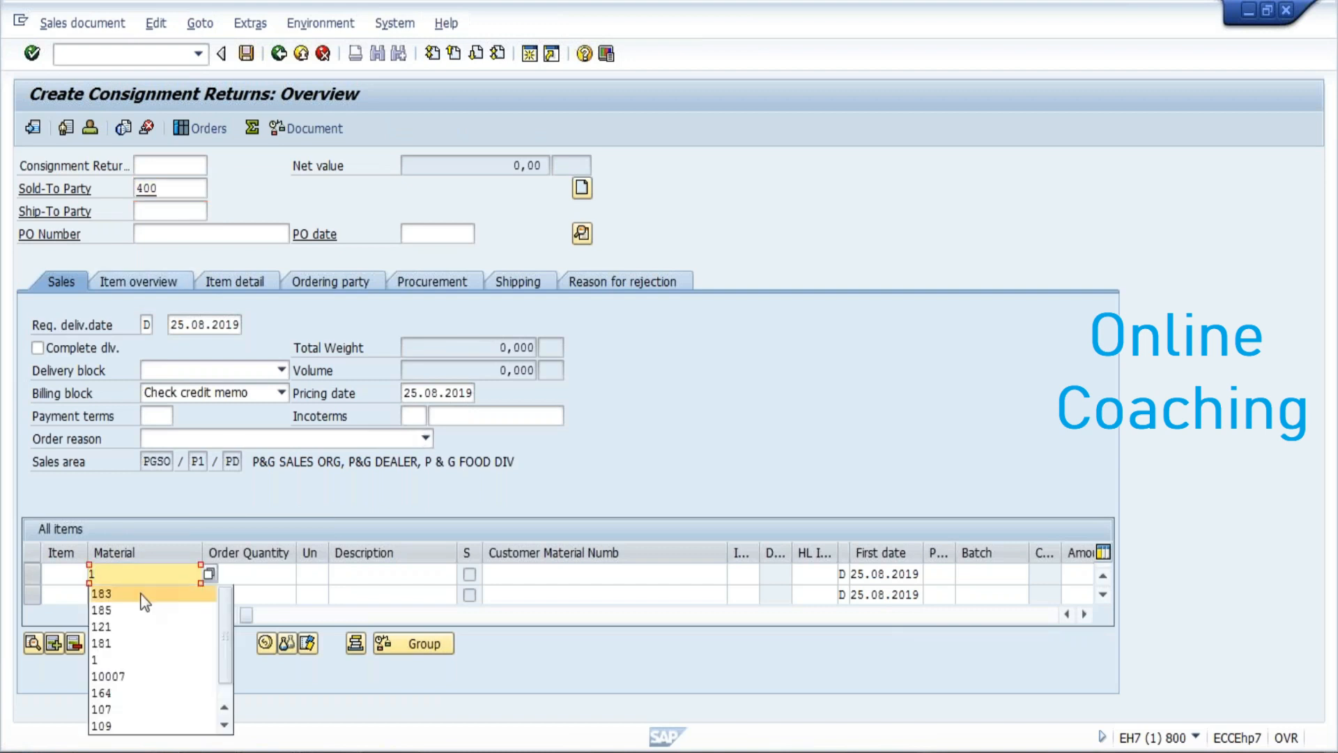
click(144, 594)
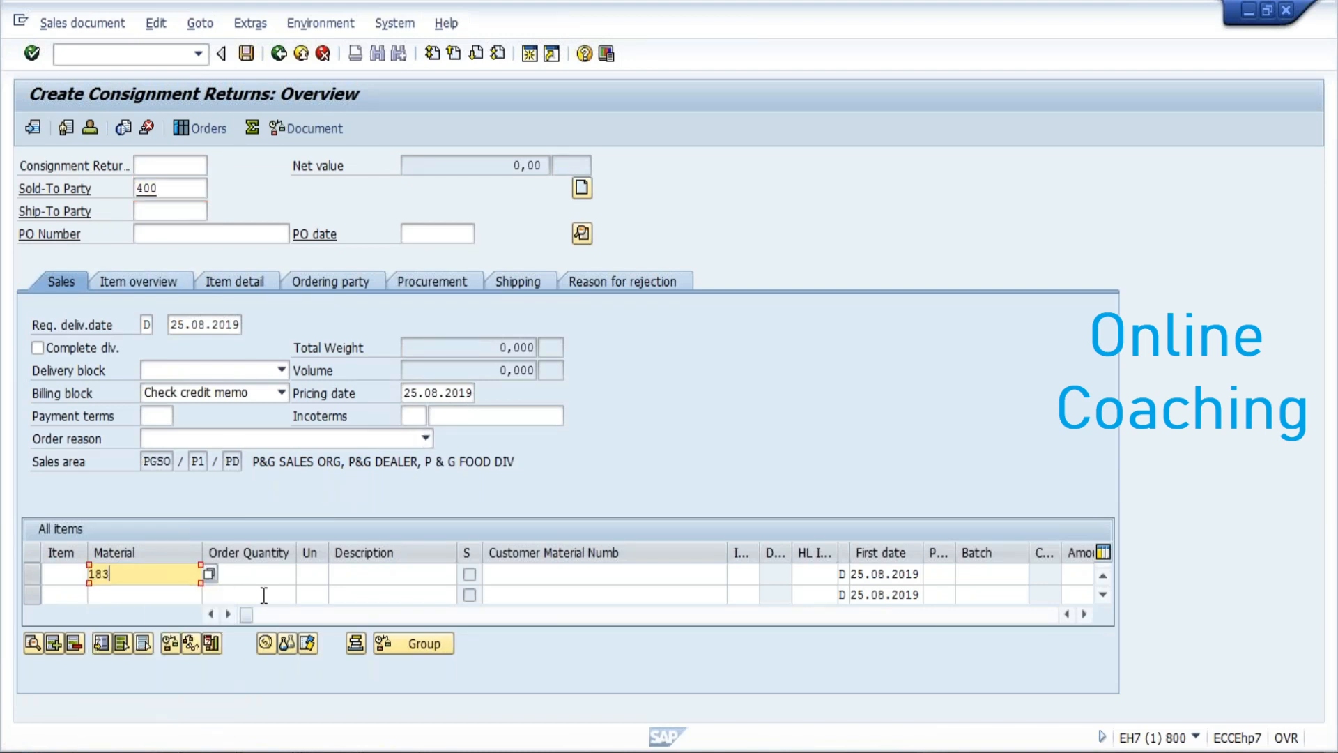
click(269, 577)
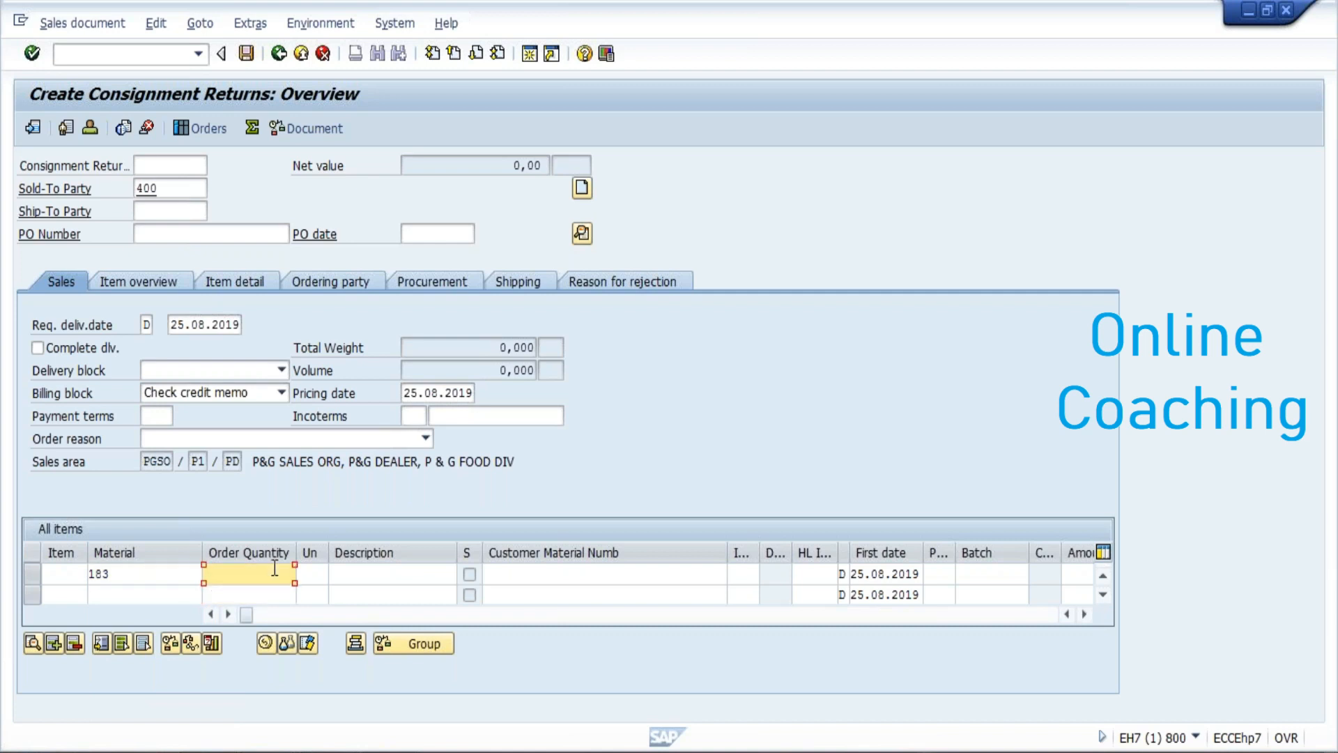
text(20)
- Leave the returns order unsaved, restart VA01, and open an order of the Consignment Pick-up type
click(148, 50)
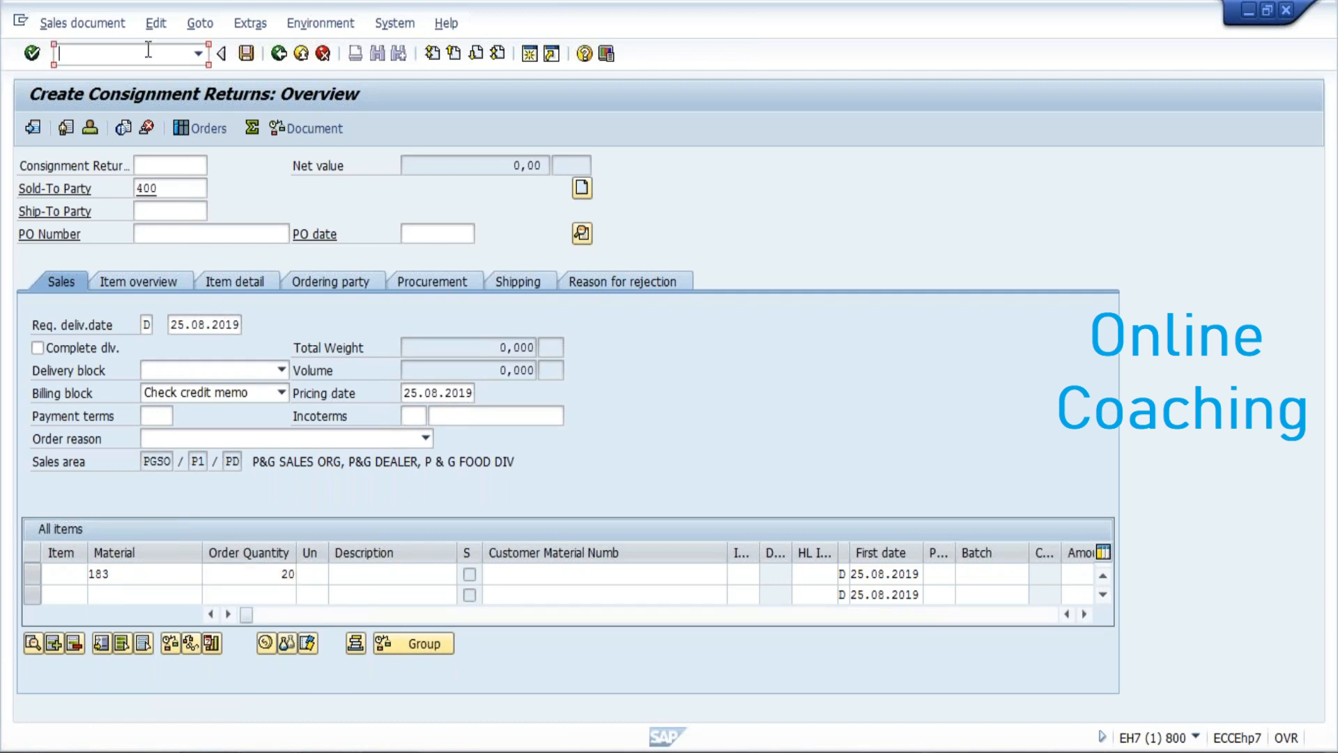
text(/NVA01)
key(Return)
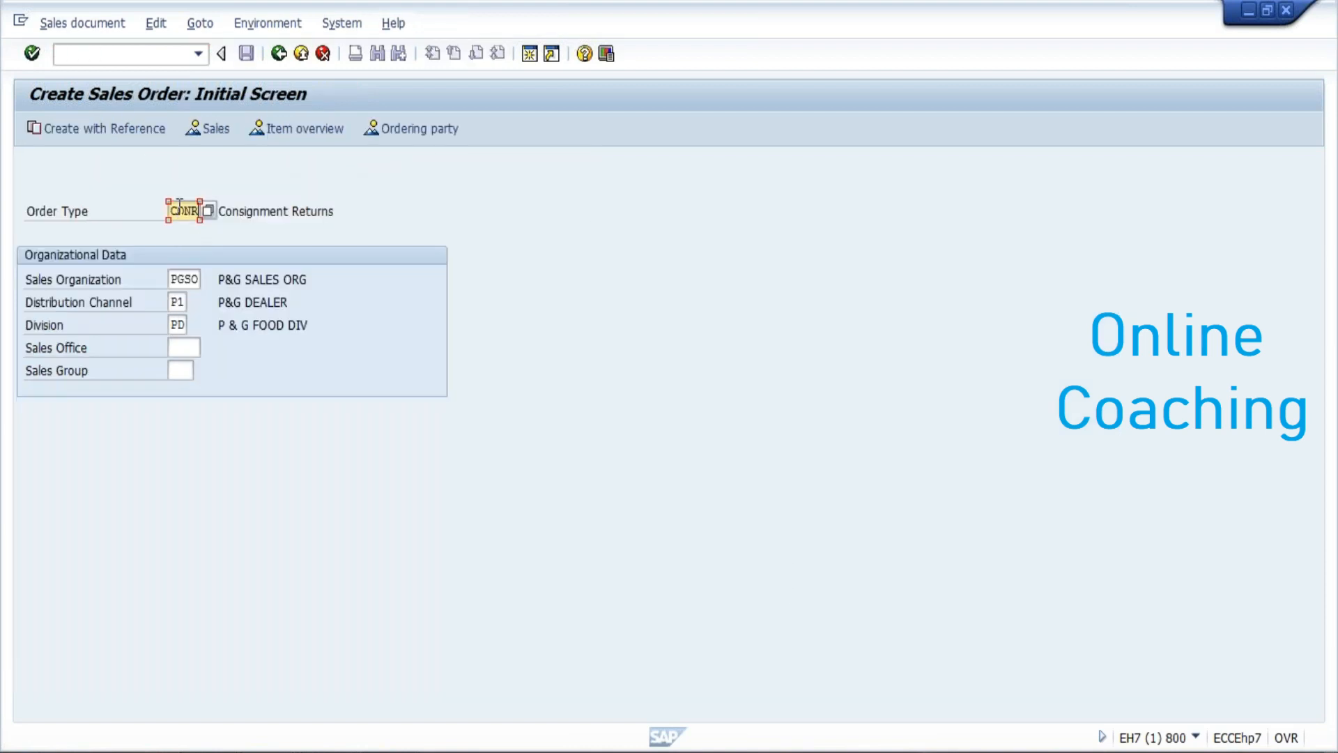
key(BackSpace)
key(BackSpace)
text(O)
key(BackSpace)
text(P)
key(Return)
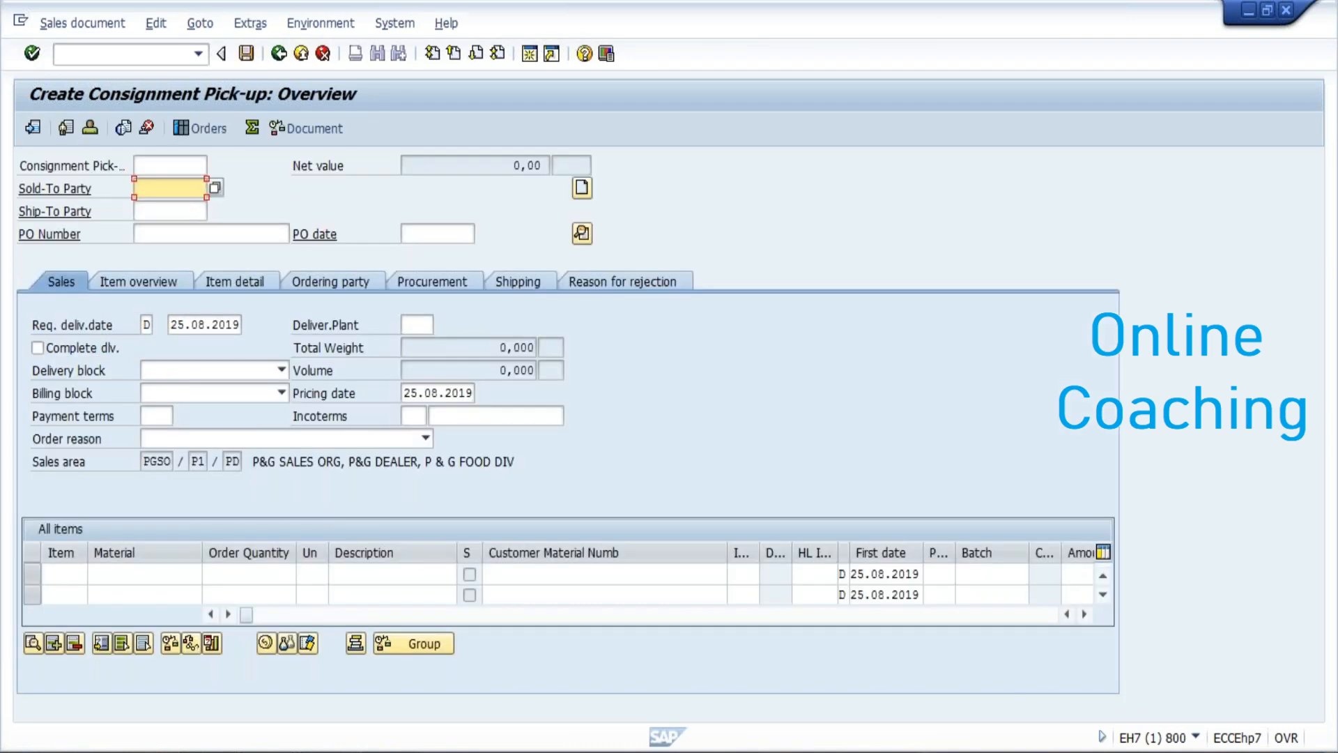
- Enter the sold-to party number and material 183 with quantity 20 in the pick-up order, and proceed to availability control
text(400)
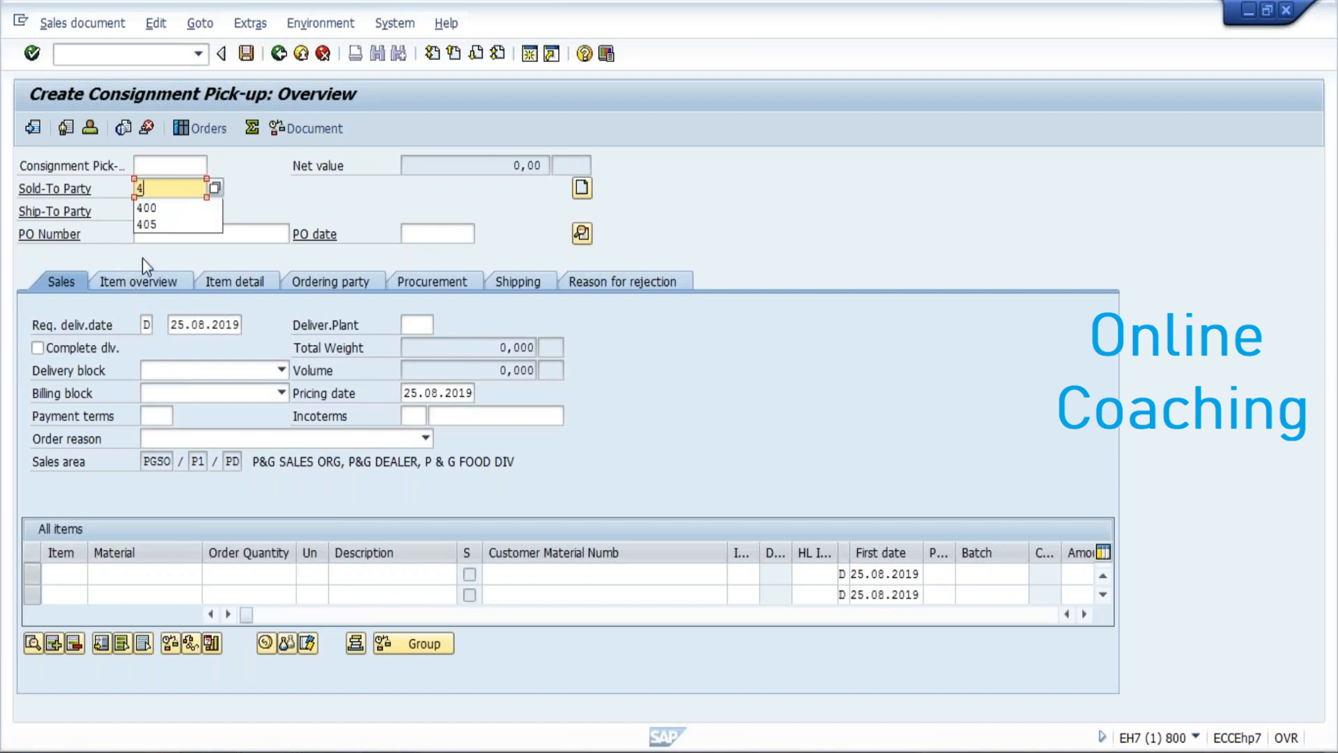
click(162, 573)
text(1)
click(153, 593)
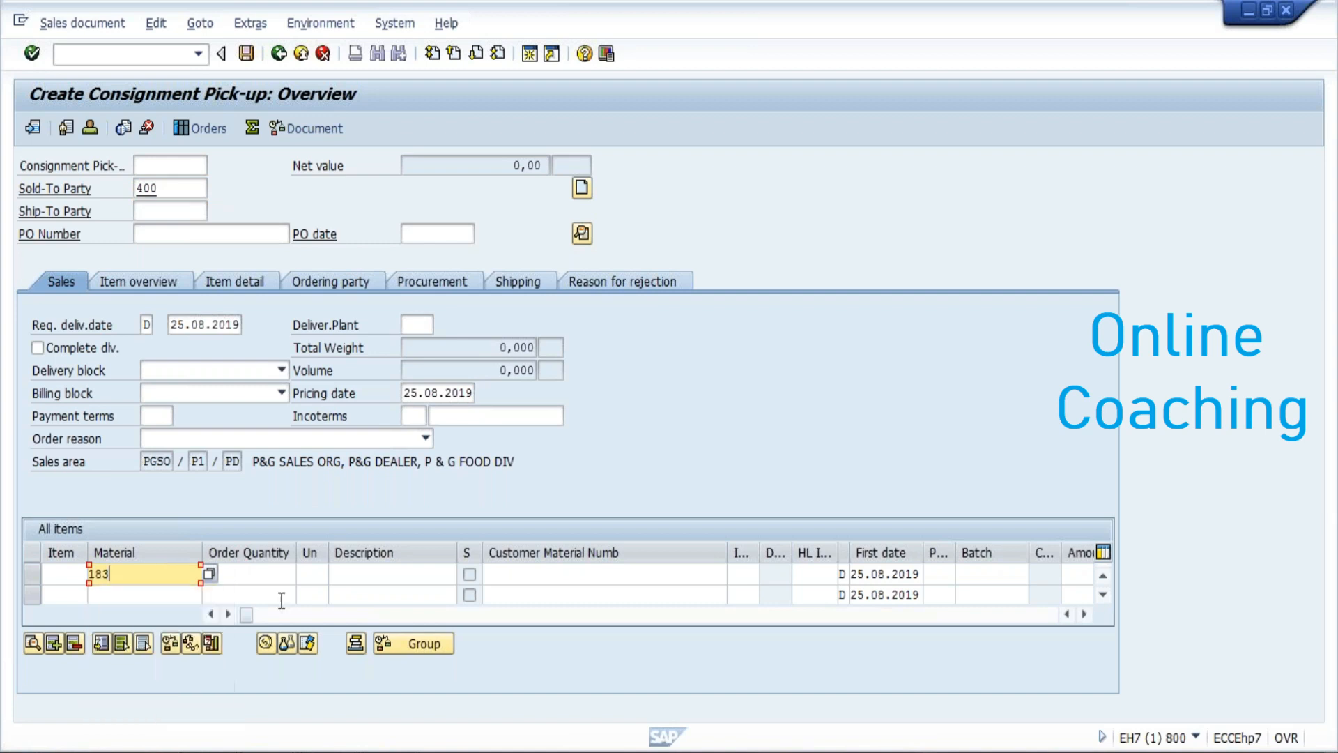
click(282, 573)
text(20)
key(Return)
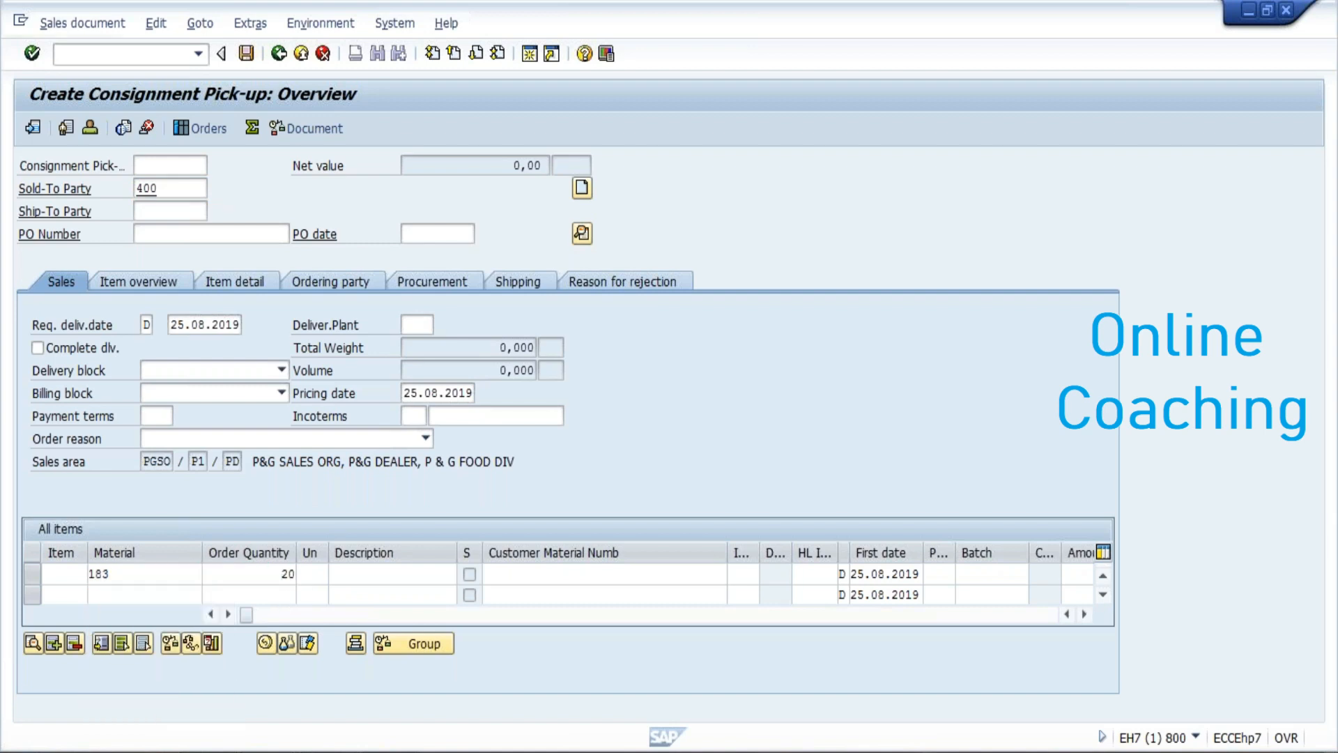
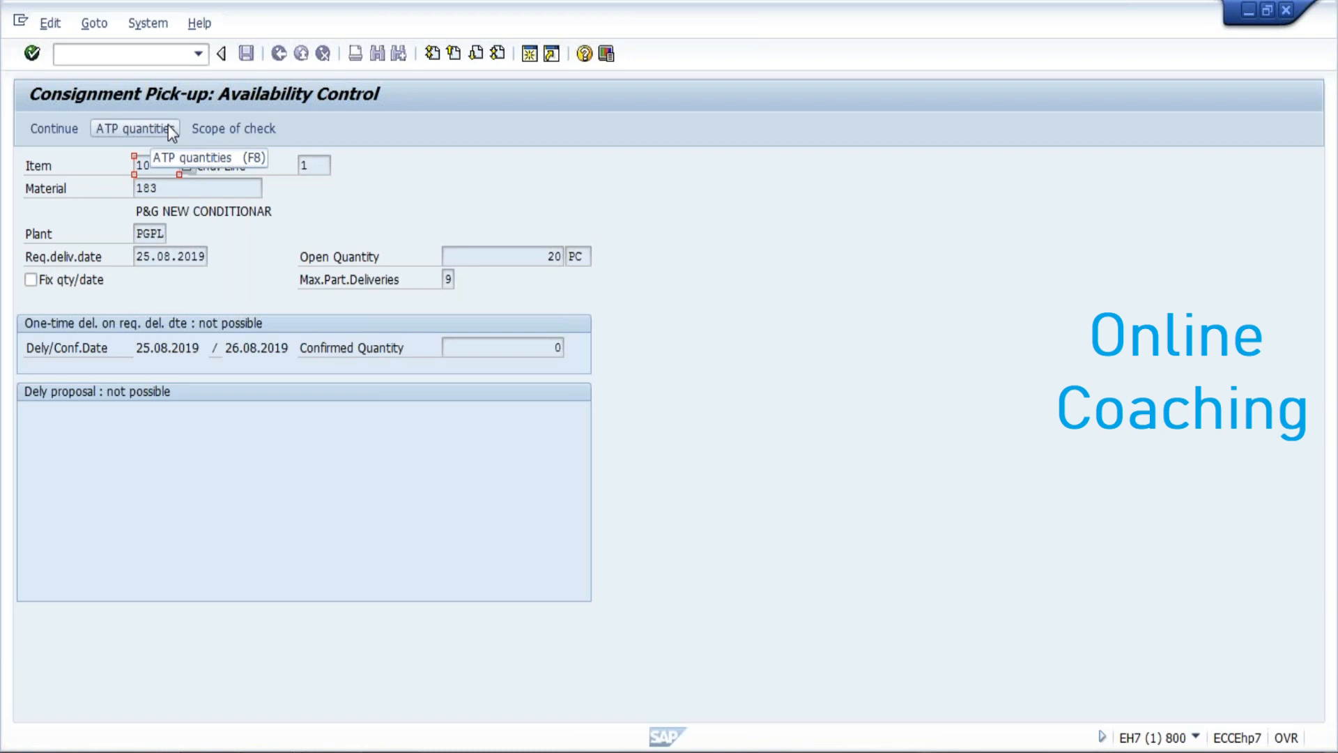
- Leave the consignment pick-up order from its availability control without saving, using the command /N
click(118, 54)
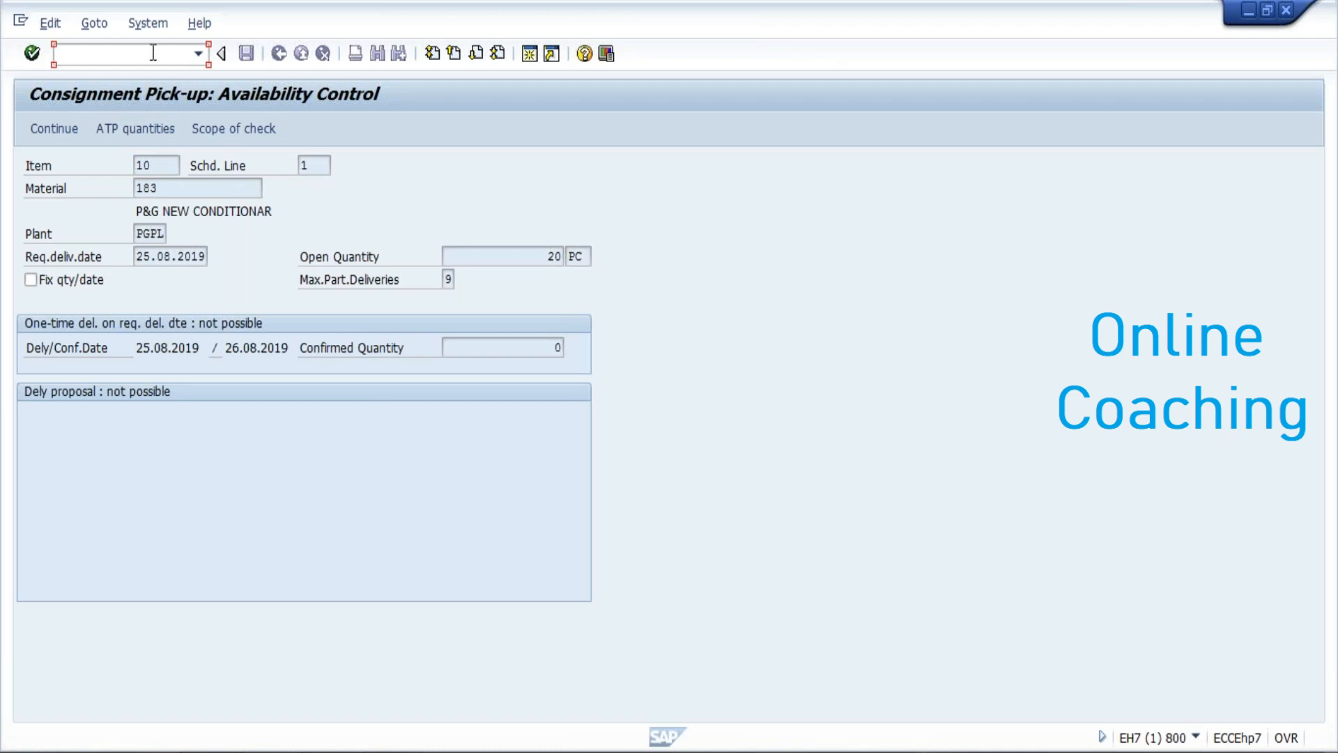
text(/N)
key(Return)
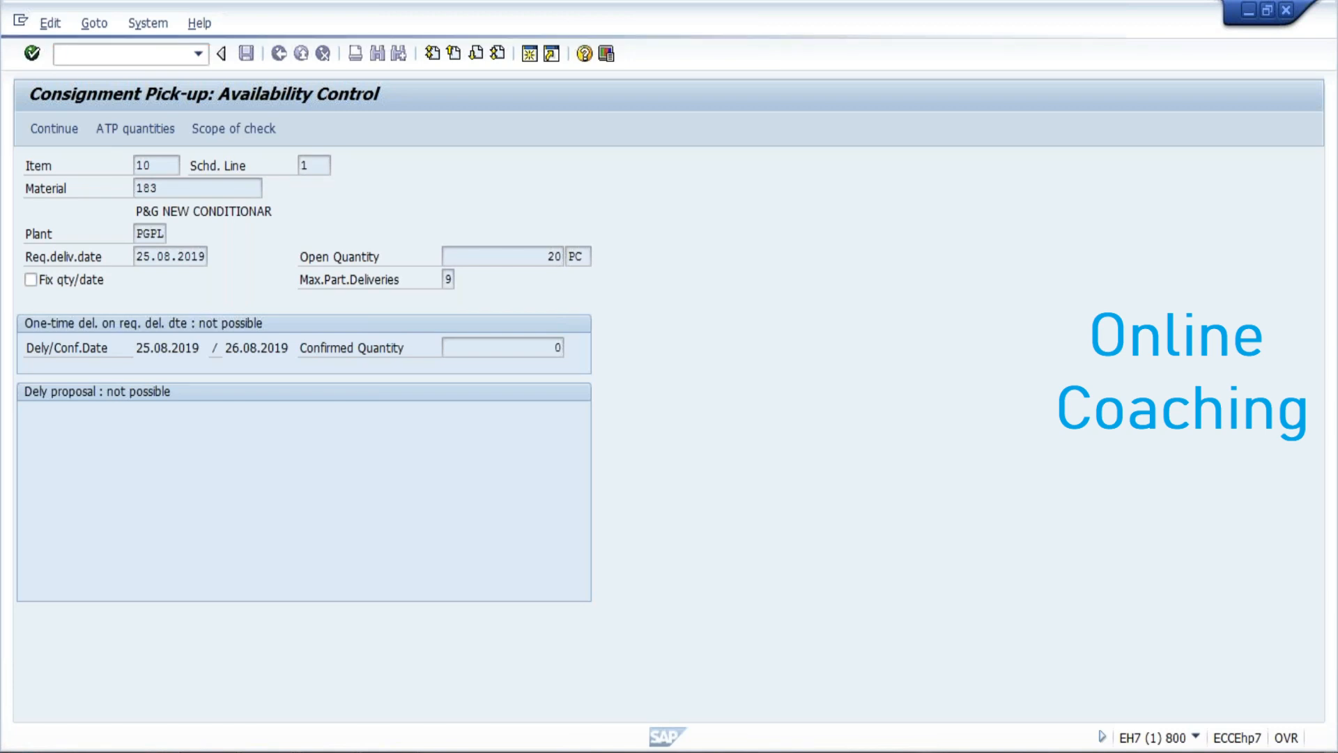
- Start VA01 again and open a sales order of type PGOR for sales area PGSO, P1, PD
text(VA01)
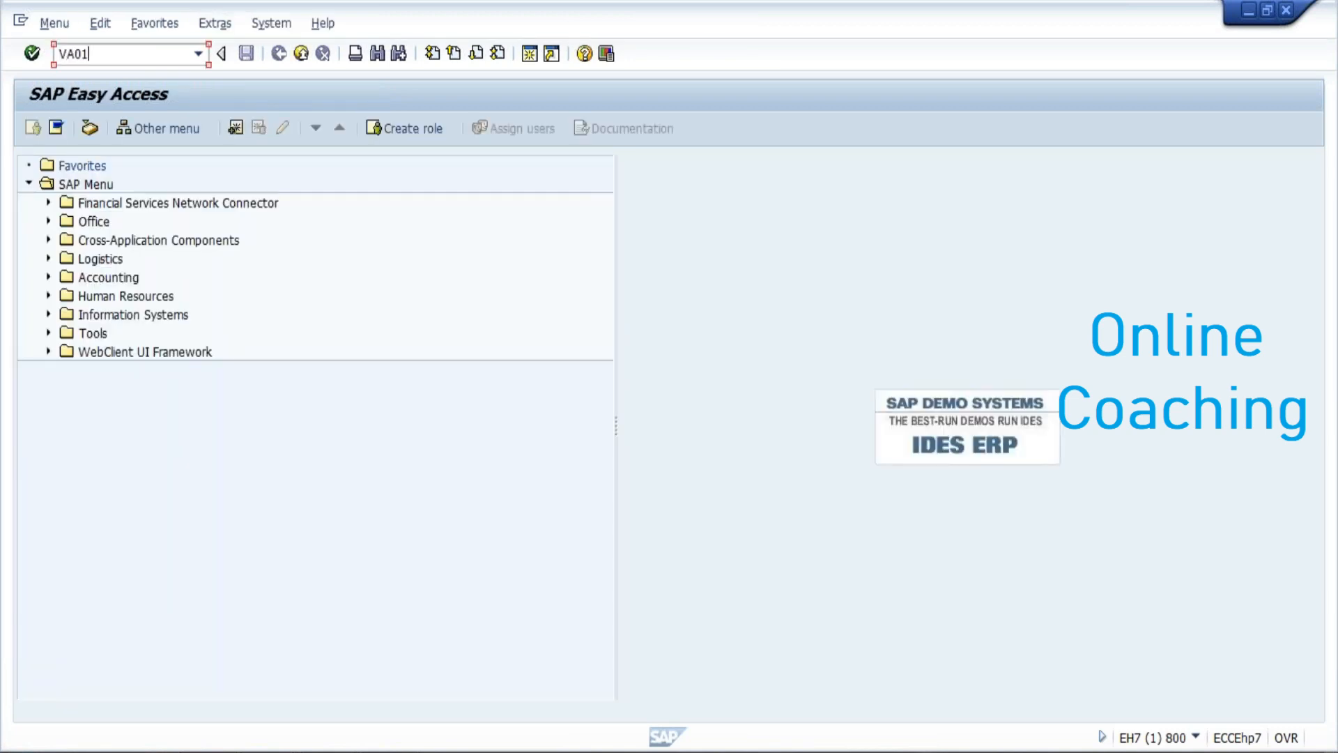
key(Return)
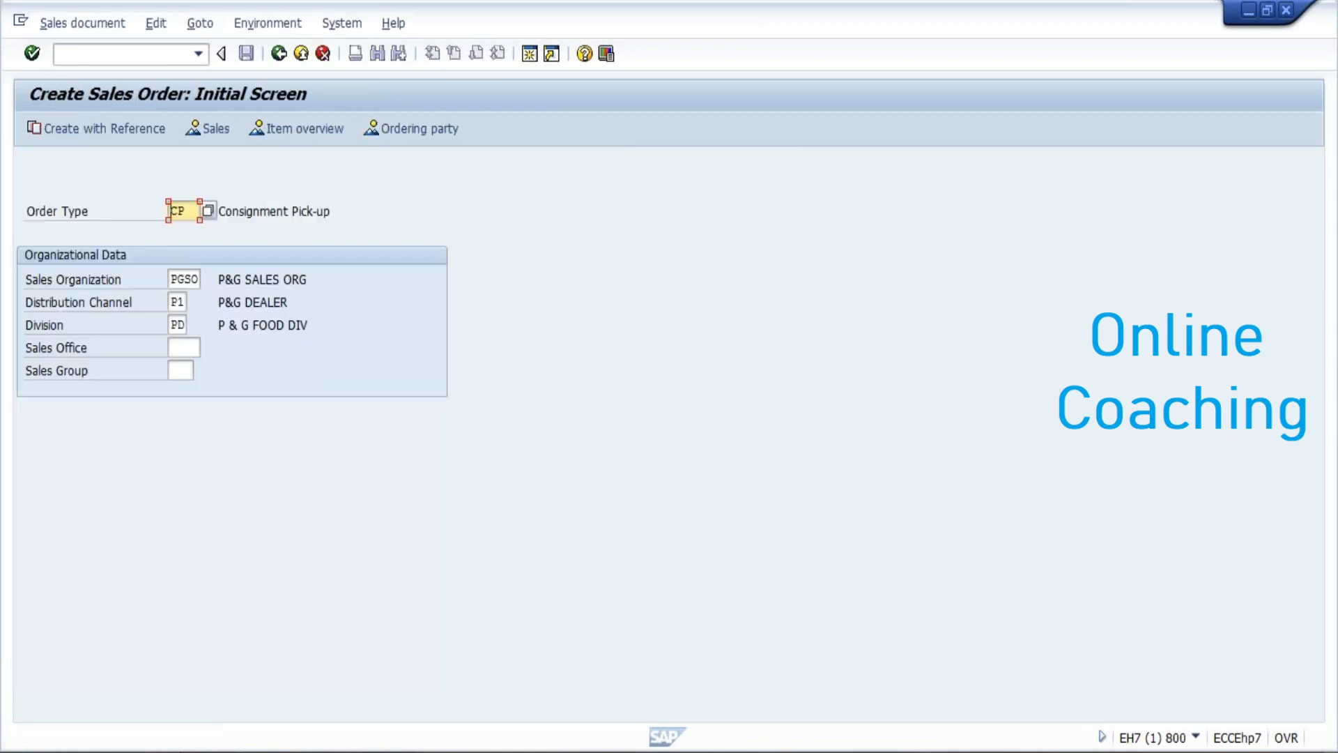
key(Delete)
key(Delete)
text(PGOR)
key(Return)
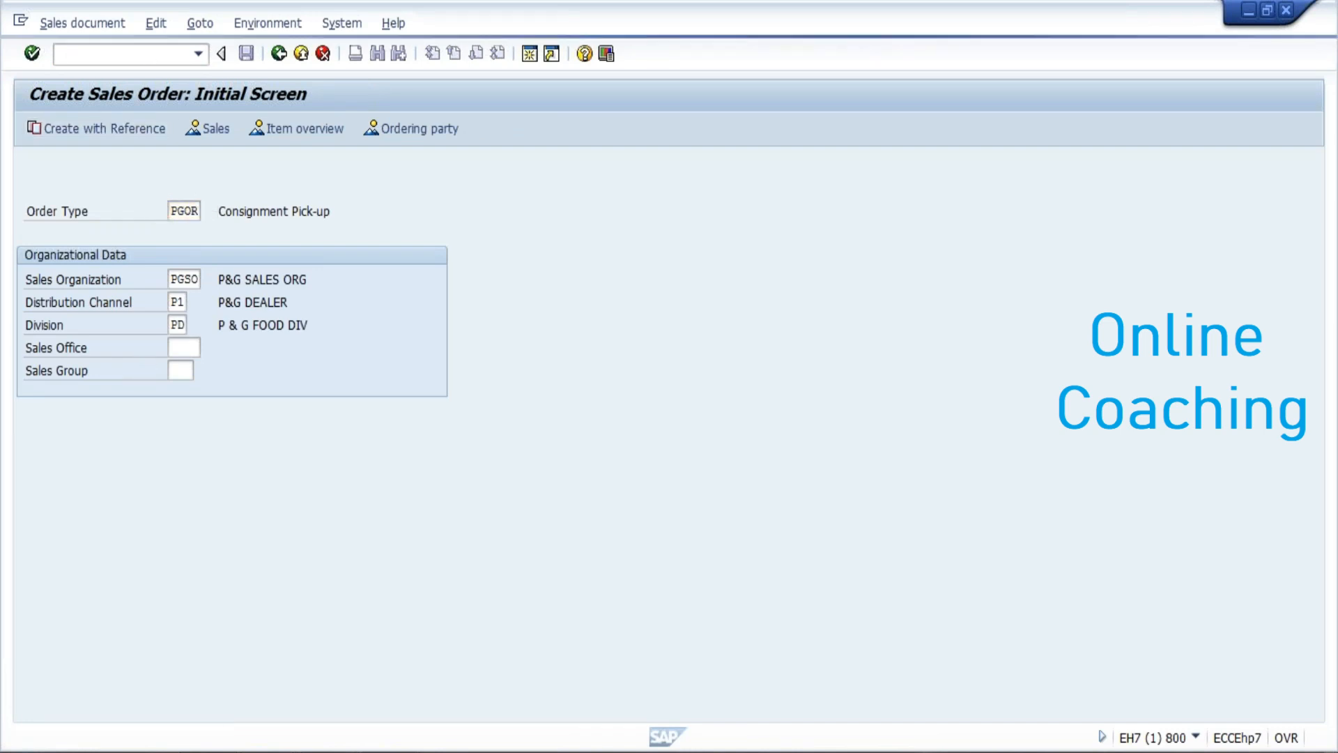
- Enter the sold-to party number in the P&G order and set the order reason to Excellent price
text(400)
key(Return)
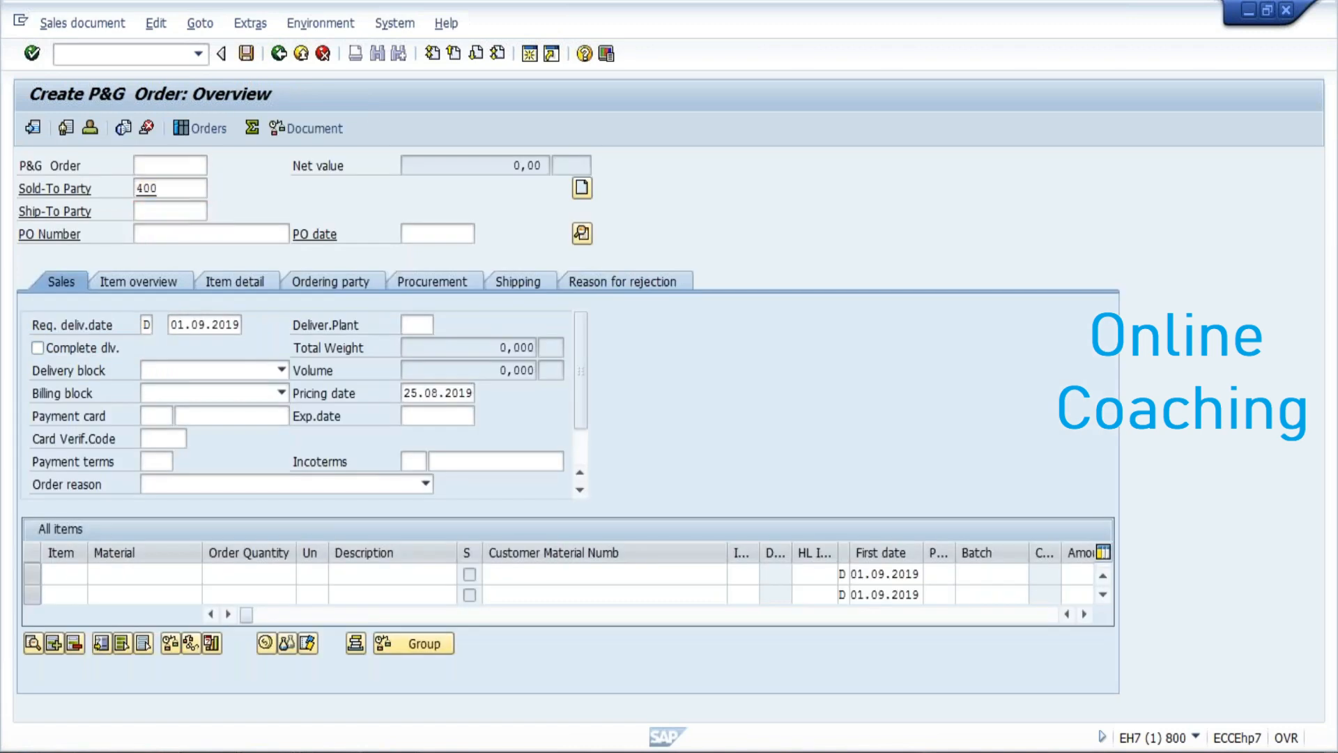
text(ex)
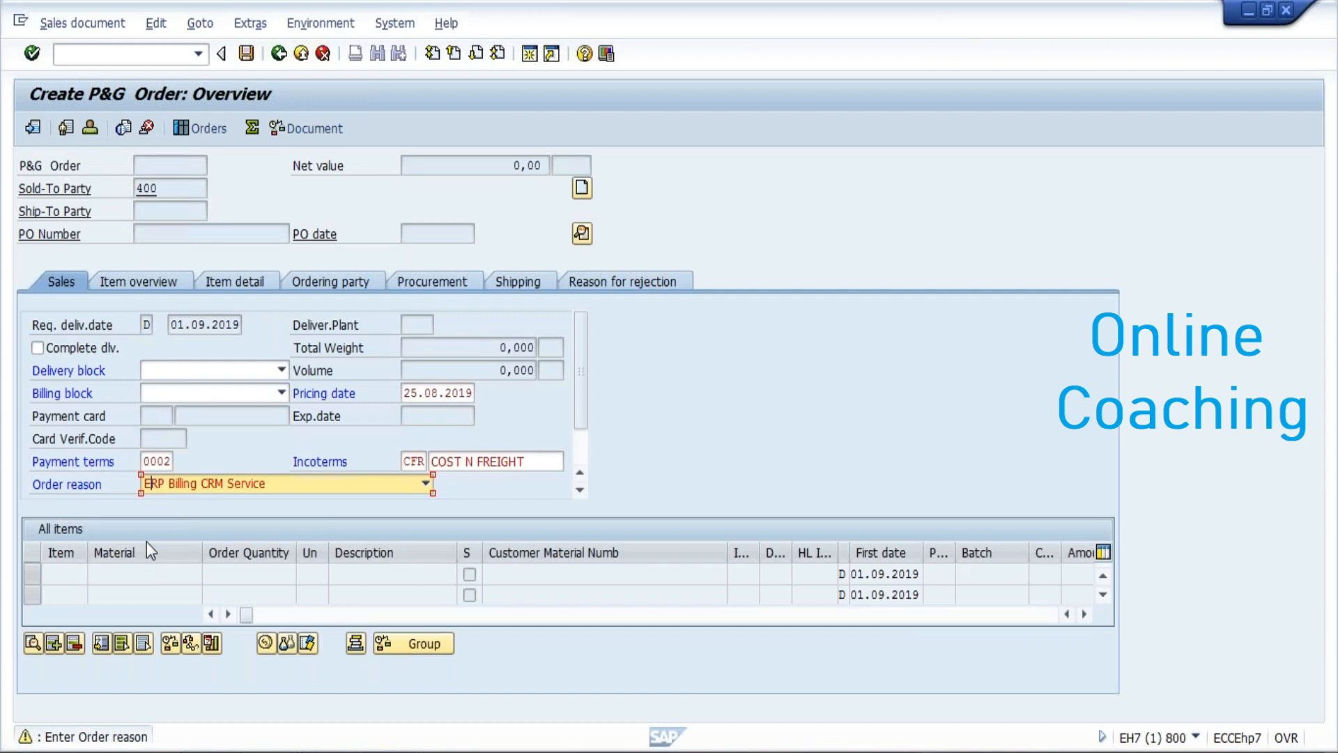
key(Return)
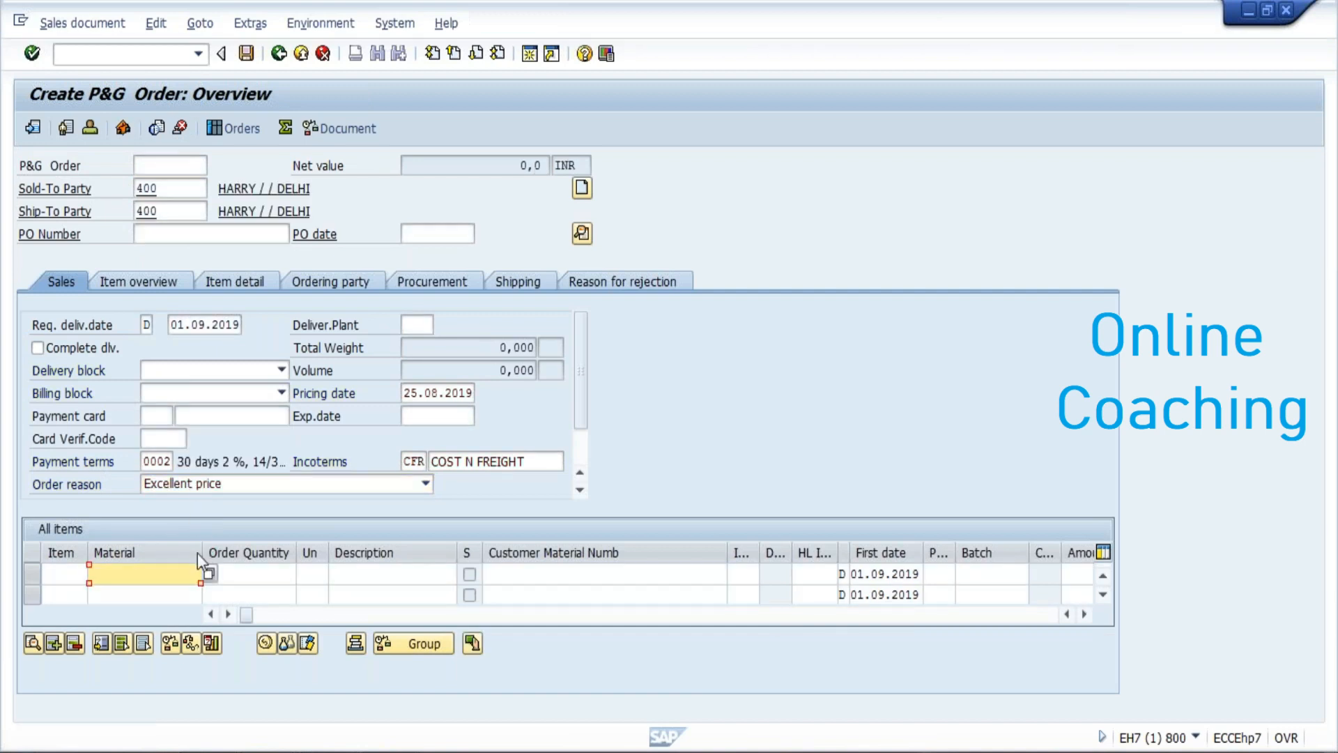
- Look up materials with the description P&G* for the first order item and choose P&G TIDE
click(209, 574)
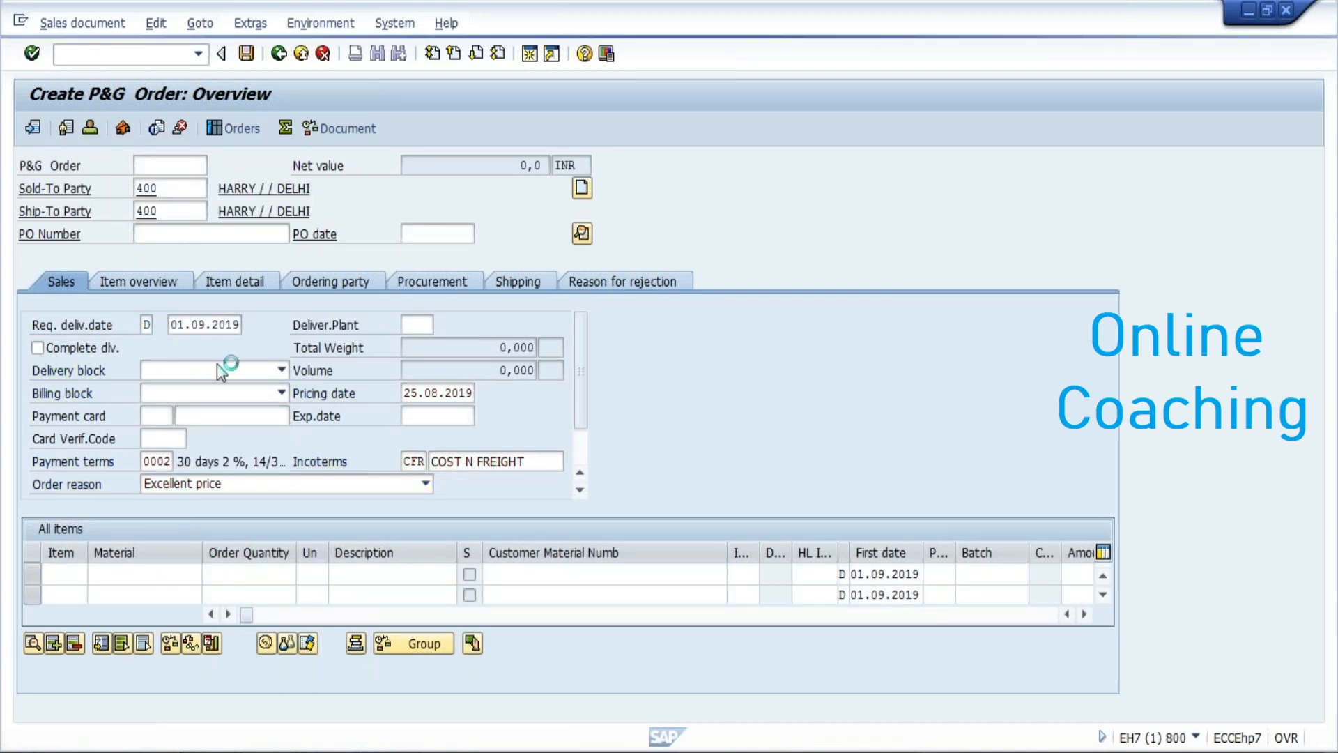
text(T)
key(BackSpace)
text(P)
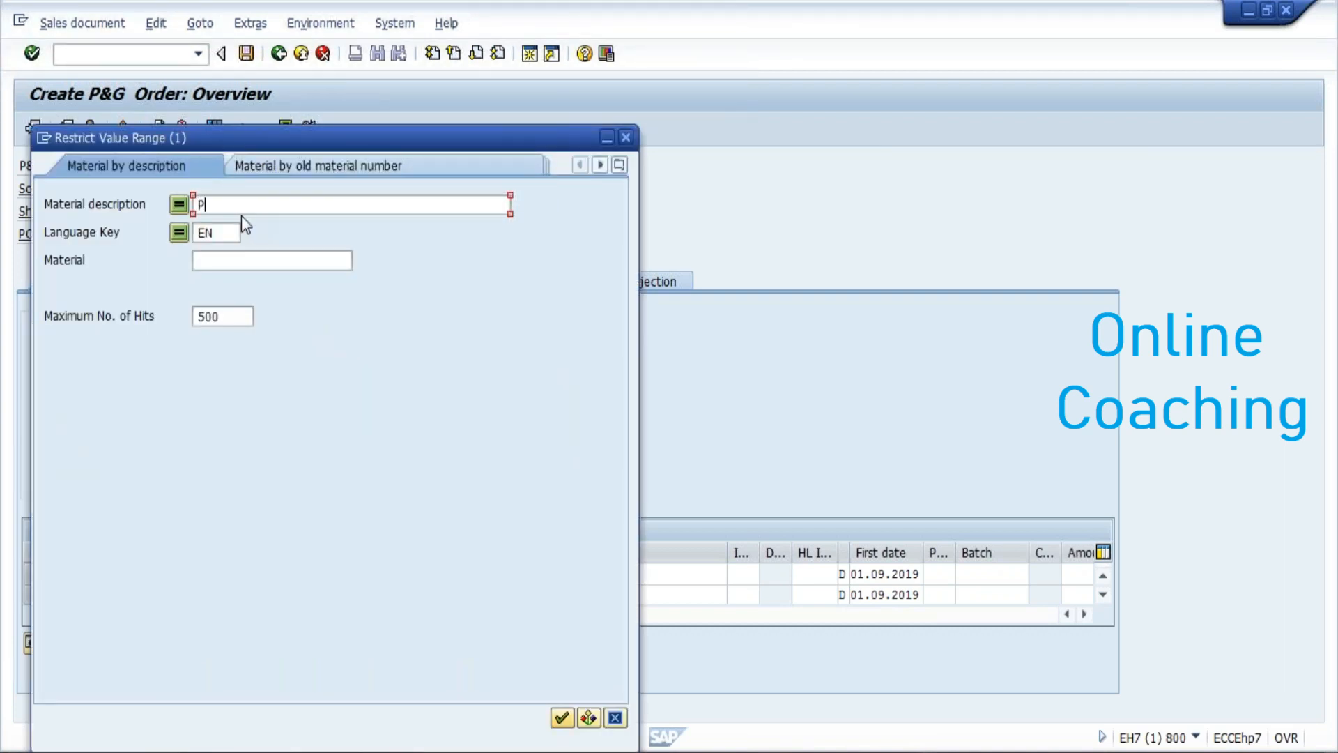
key(Down)
key(Up)
text(&G*)
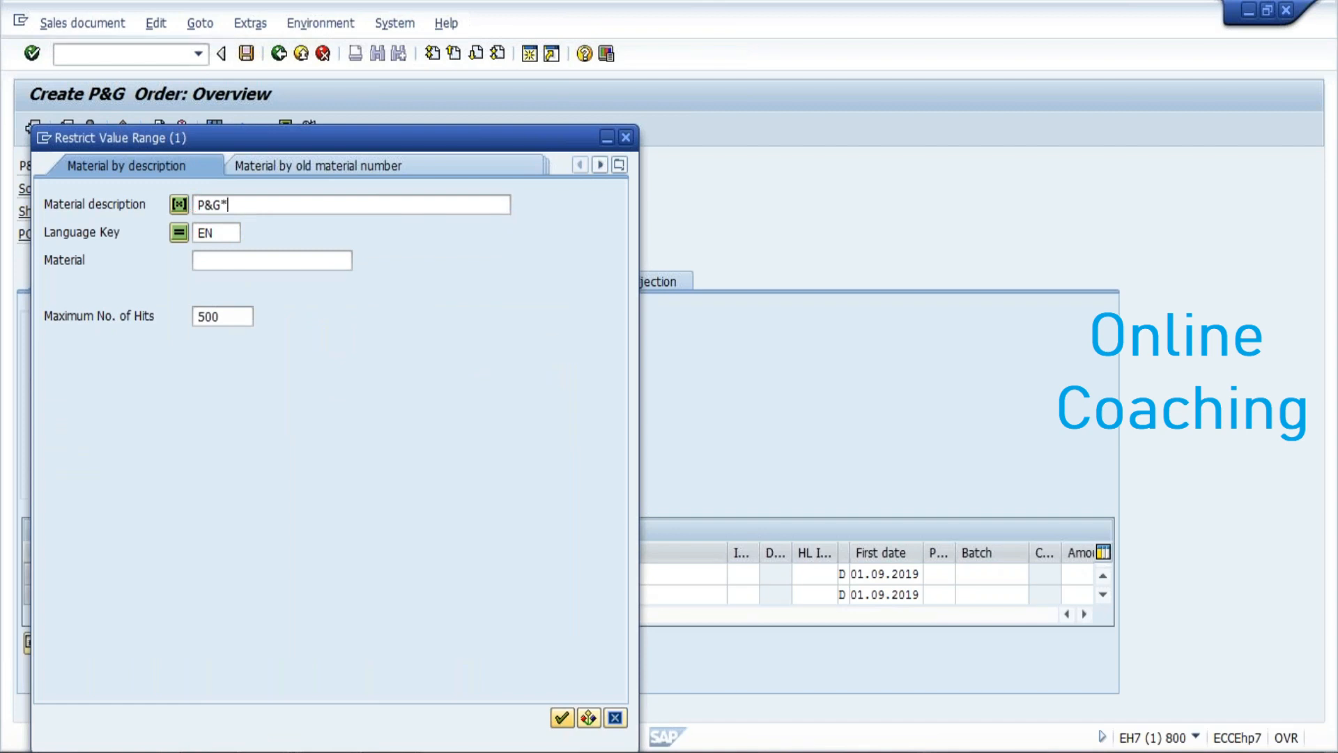
key(Return)
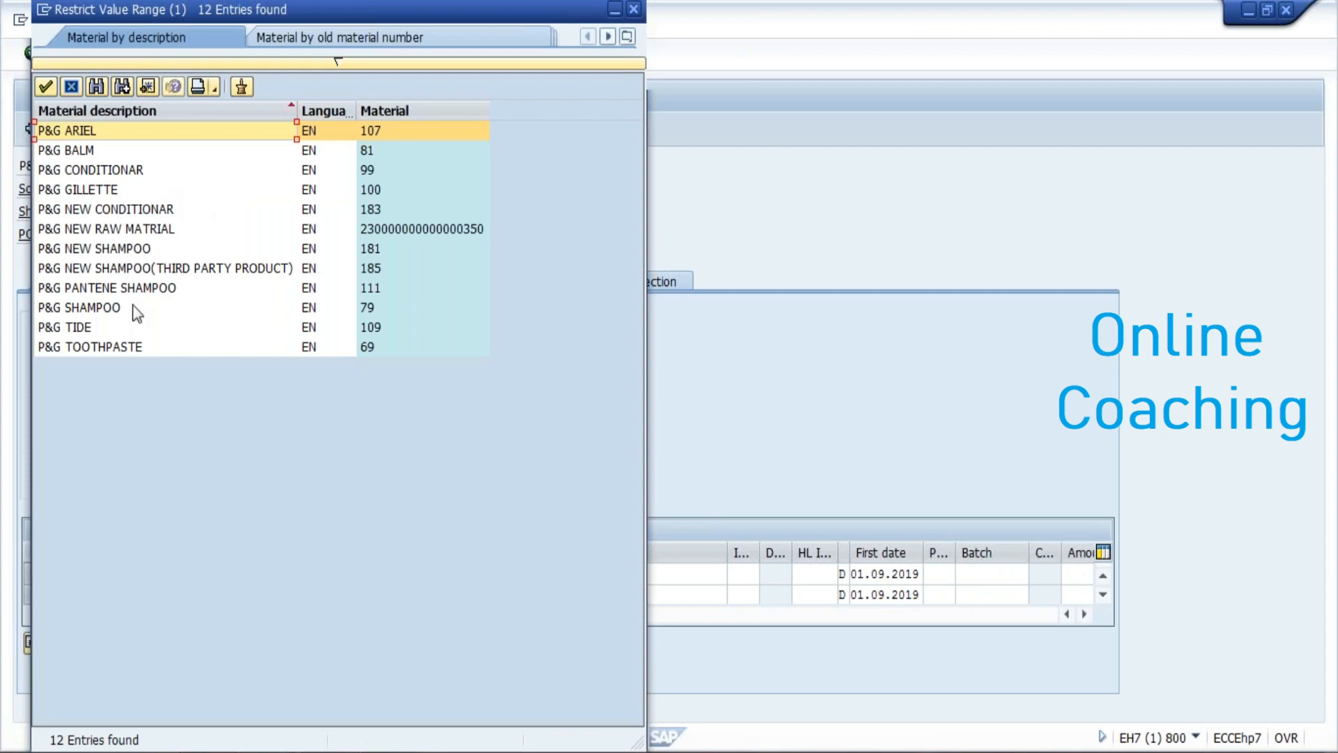
double_click(106, 324)
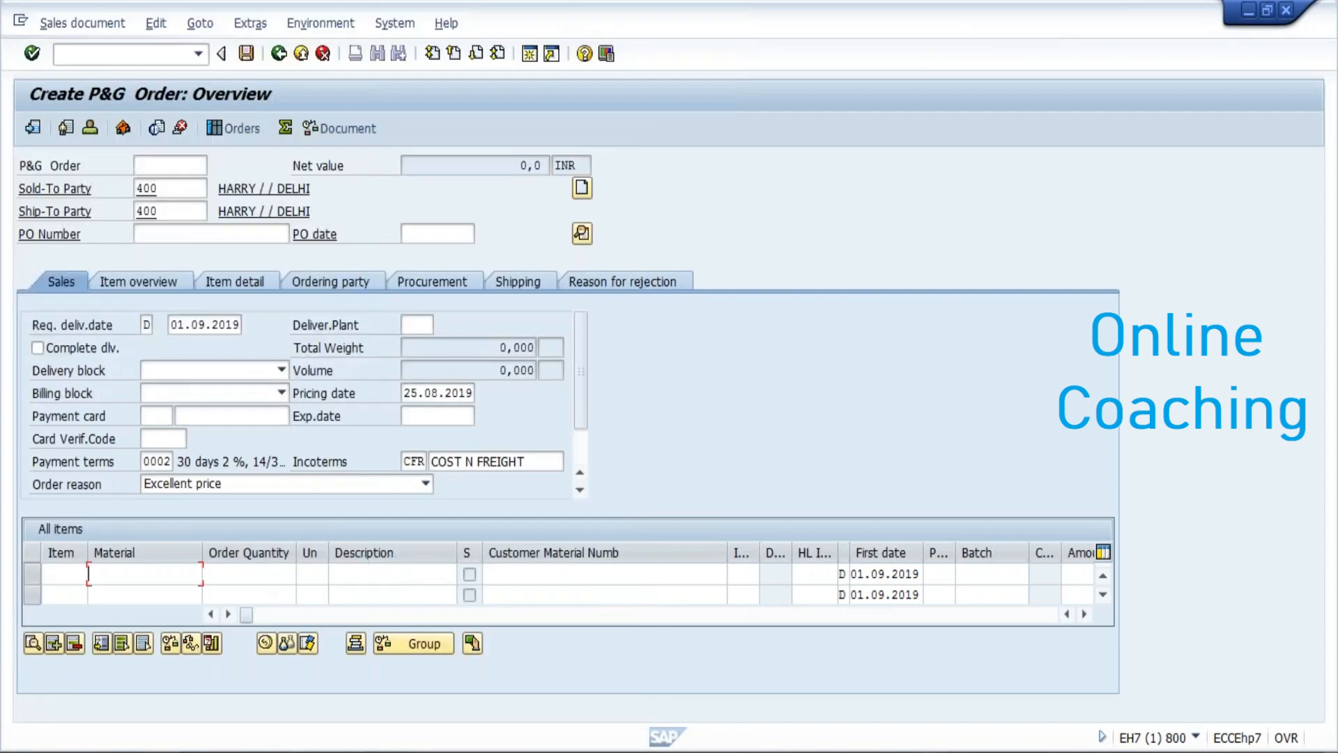
- Set the item's order quantity to 10 and accept the substitution of material 109 by material 107
click(261, 573)
text(10)
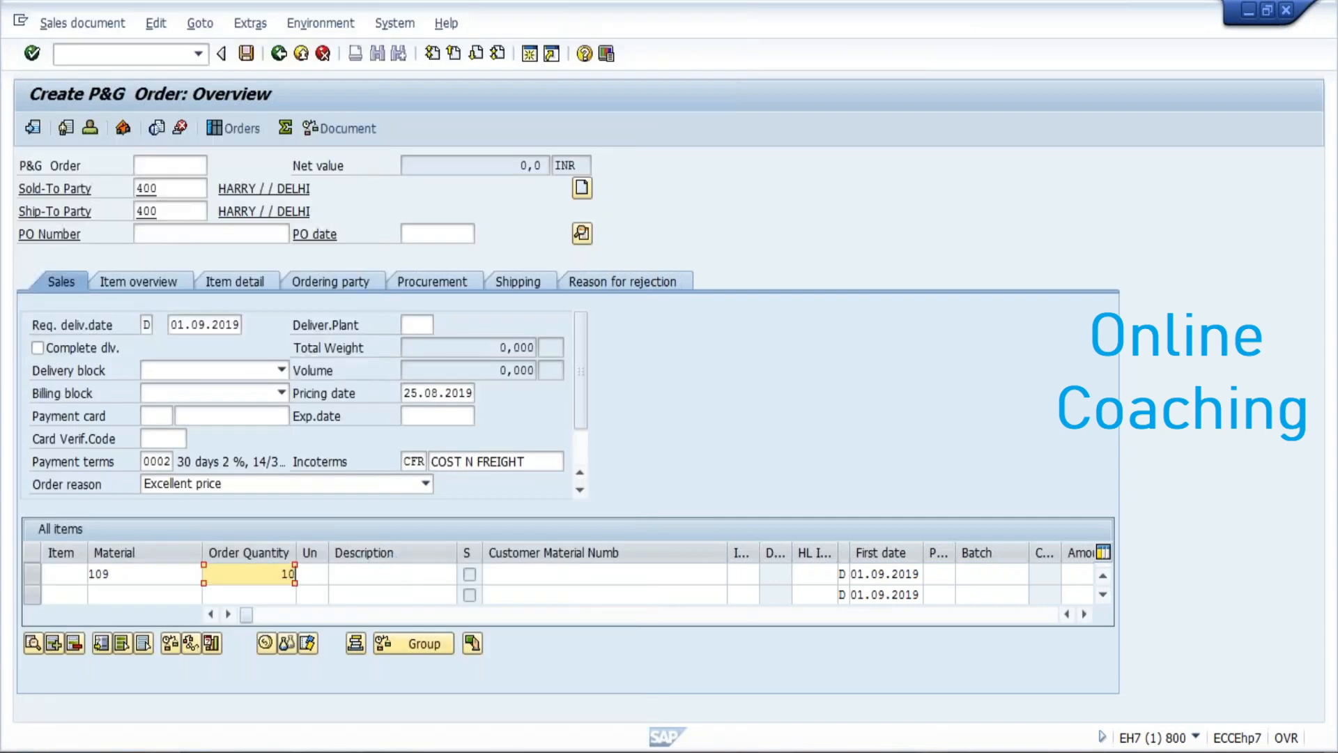
key(Return)
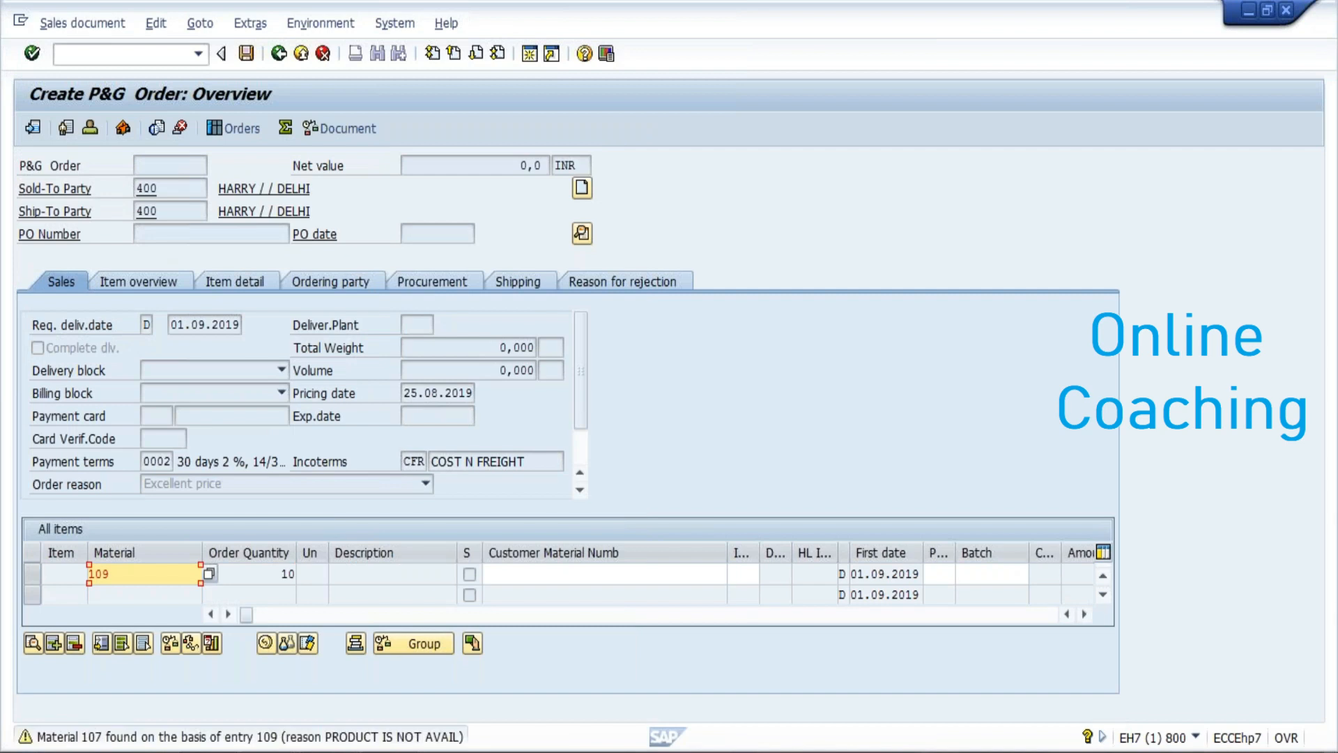
key(Return)
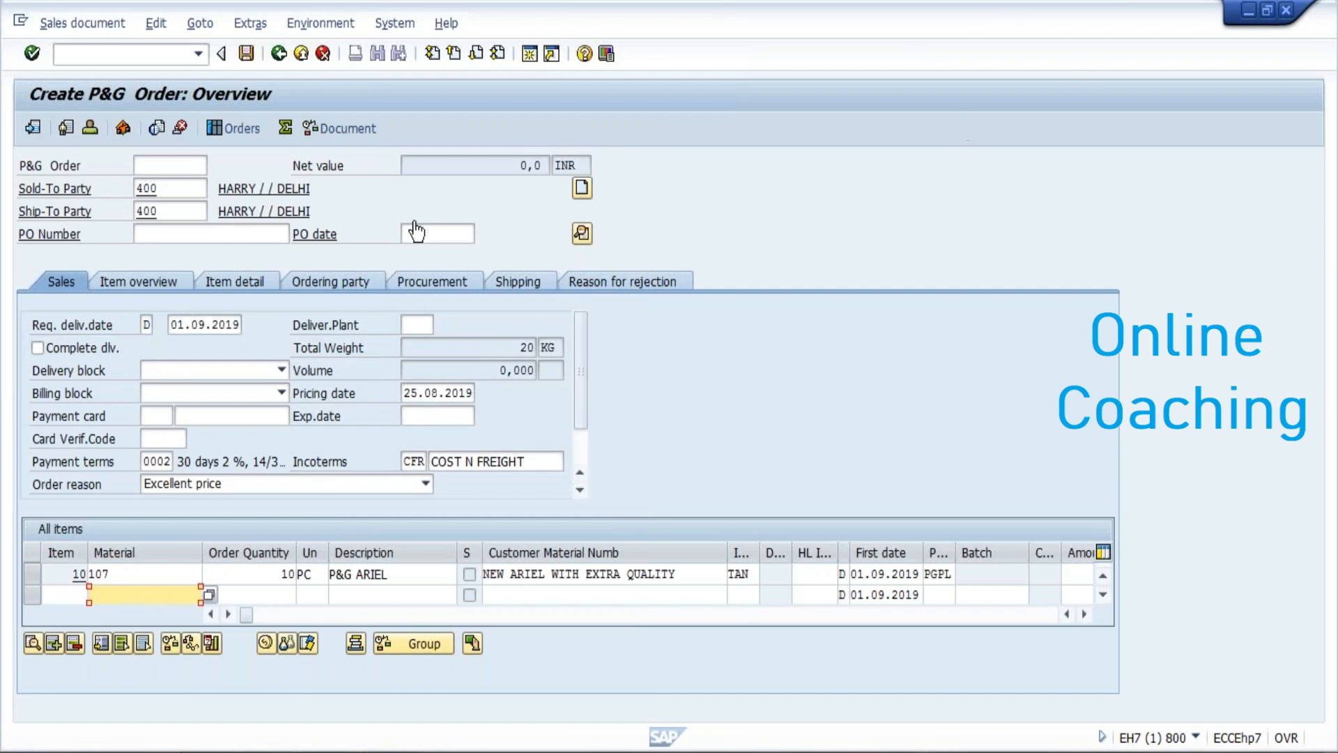
- Open the details of item 10 and review its shipping and billing document data
double_click(144, 579)
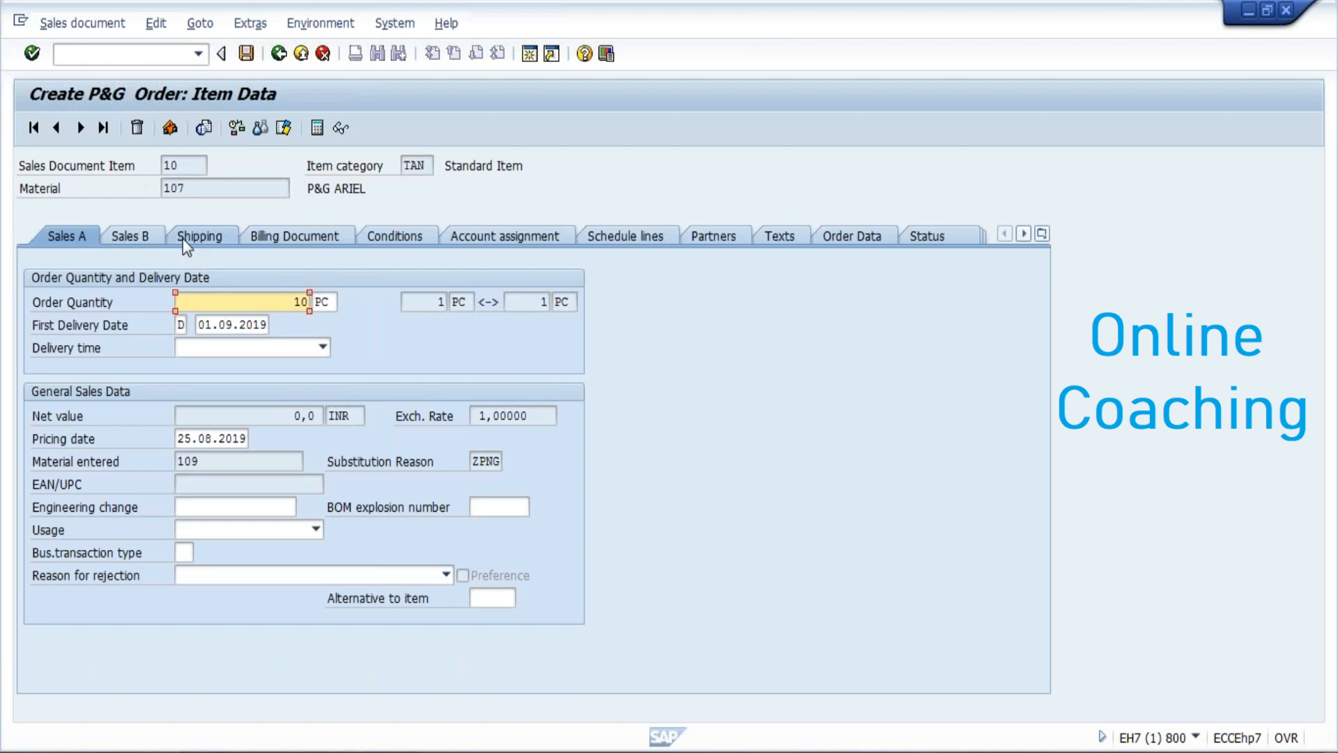
click(183, 239)
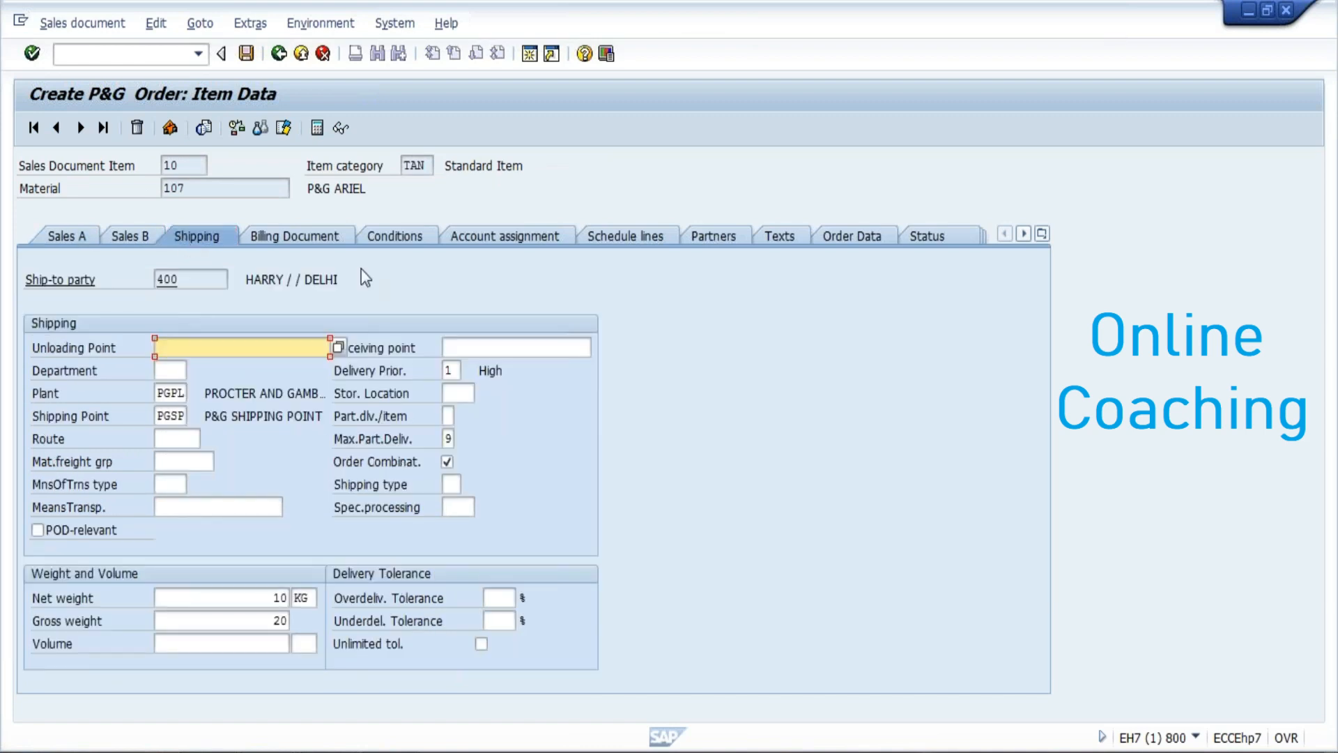
click(294, 232)
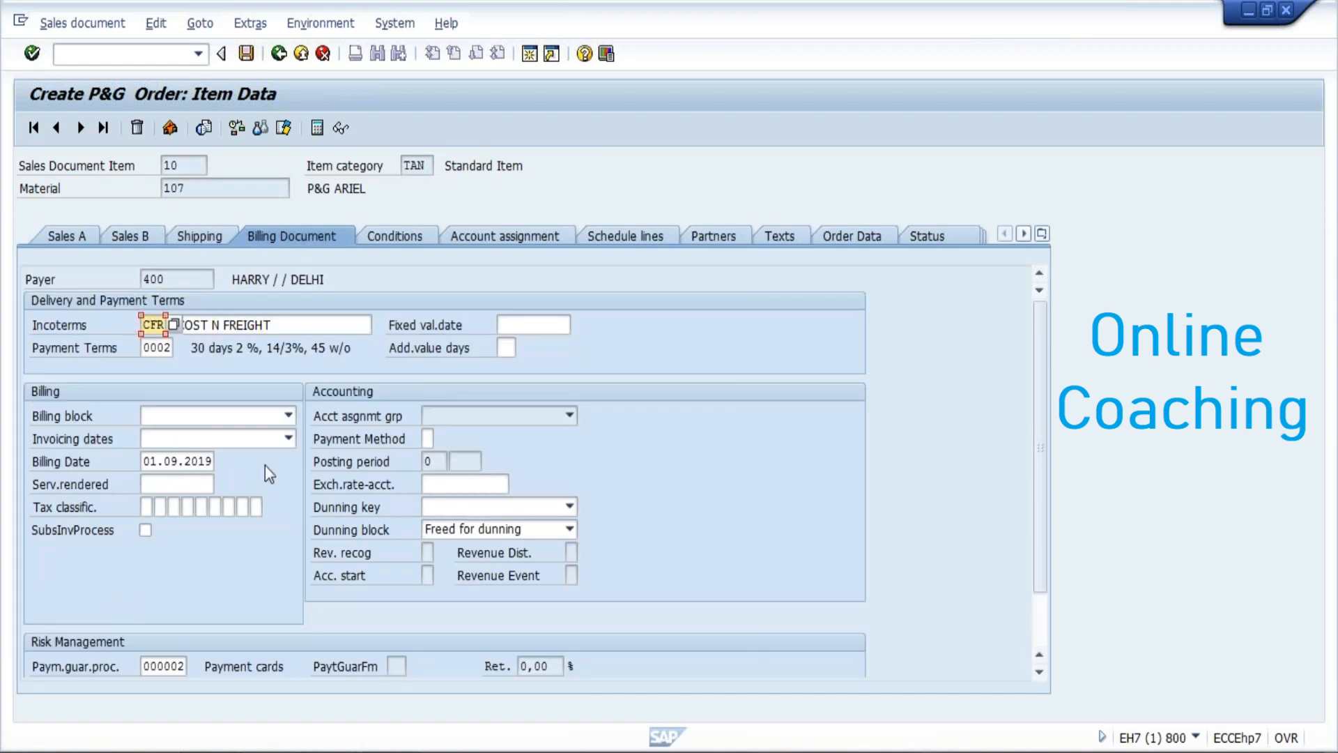
- Add the P&G Price condition PNGP with an amount of 300 to item 10's pricing elements
click(375, 238)
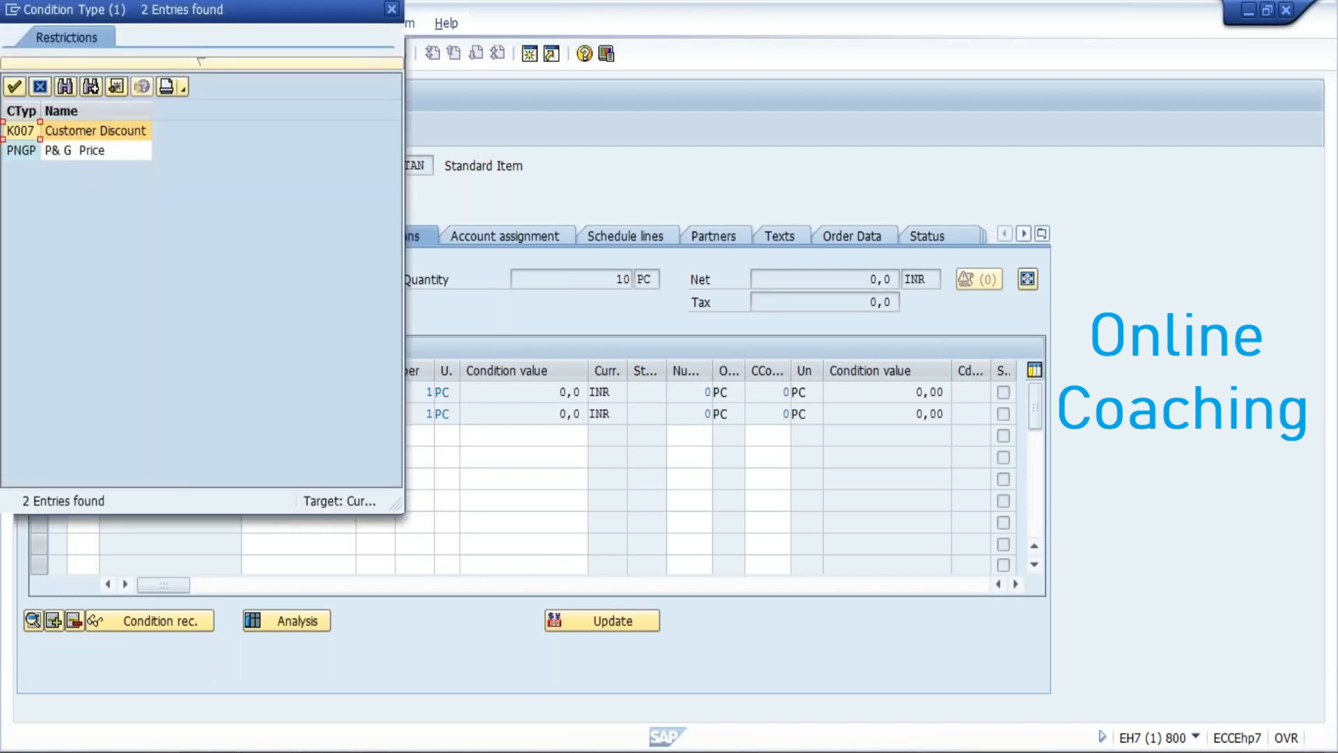
double_click(72, 153)
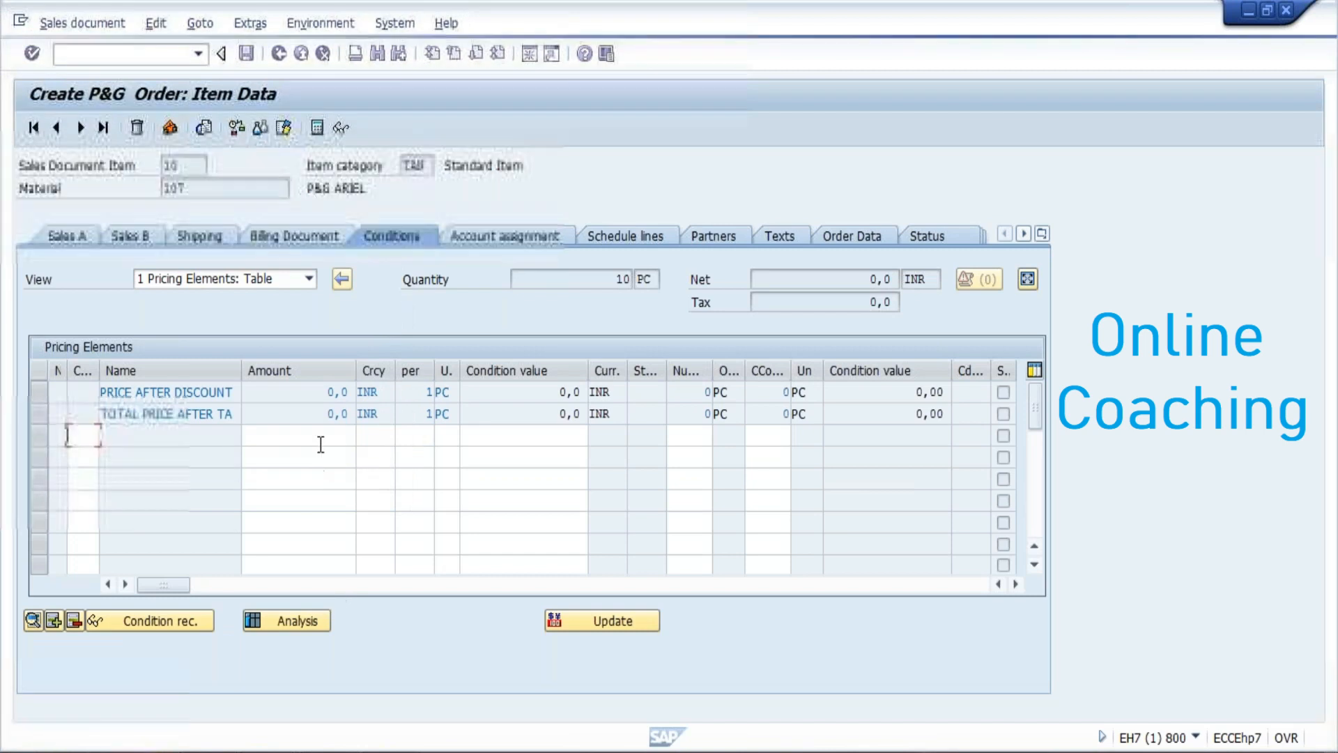
click(324, 437)
text(300)
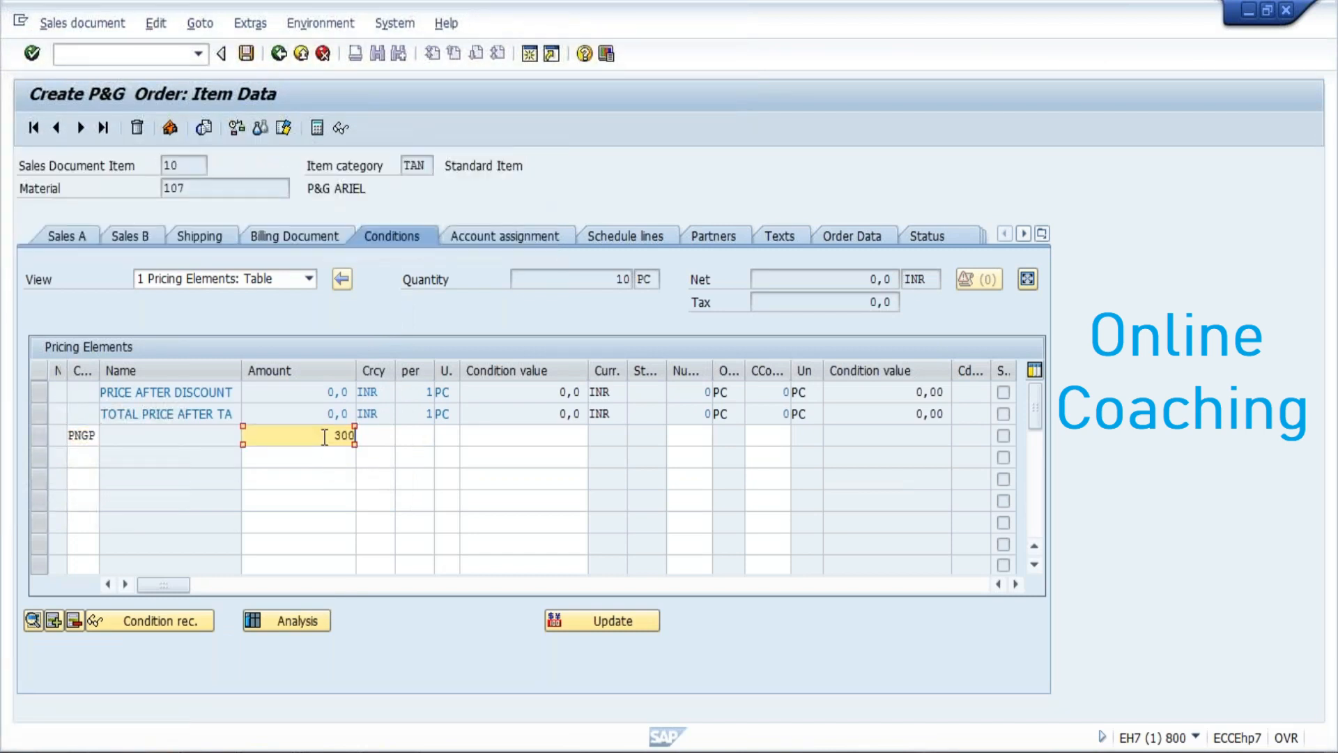
key(Return)
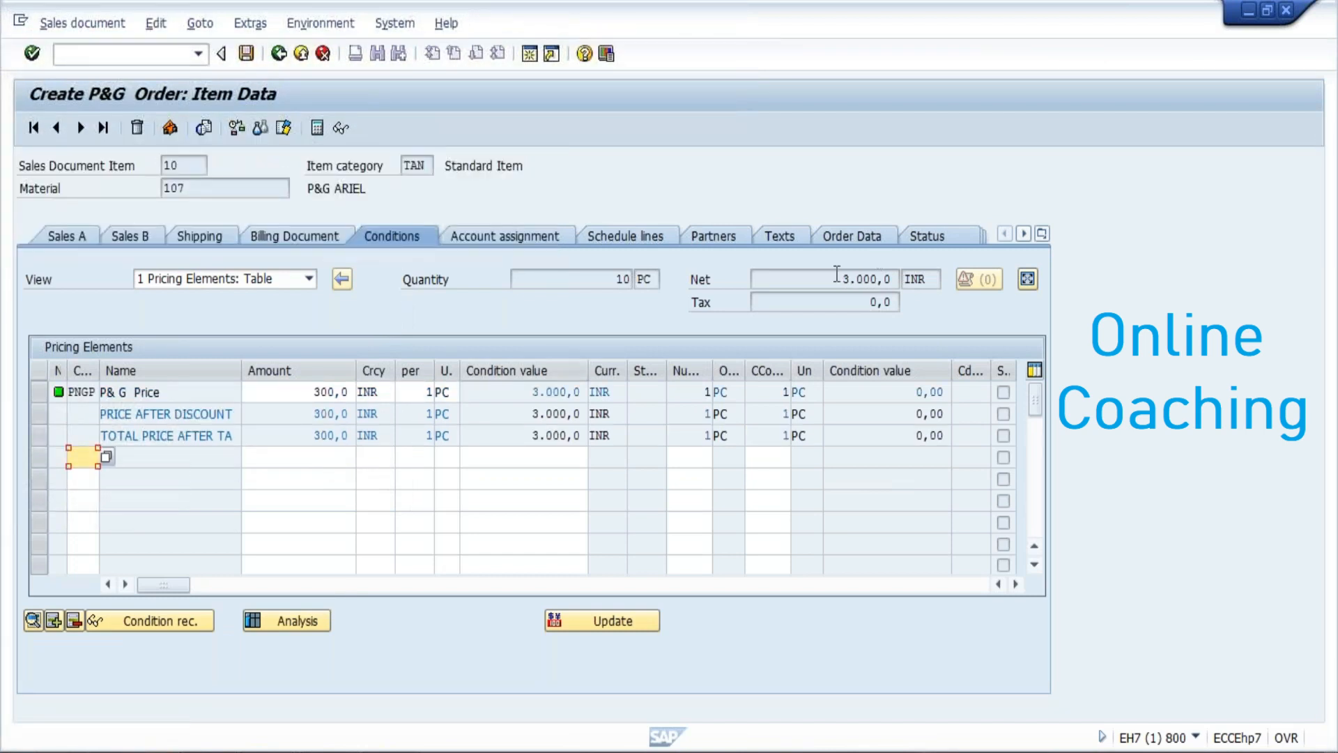
- Check the item's net value and schedule lines, and save the P&G order
double_click(837, 274)
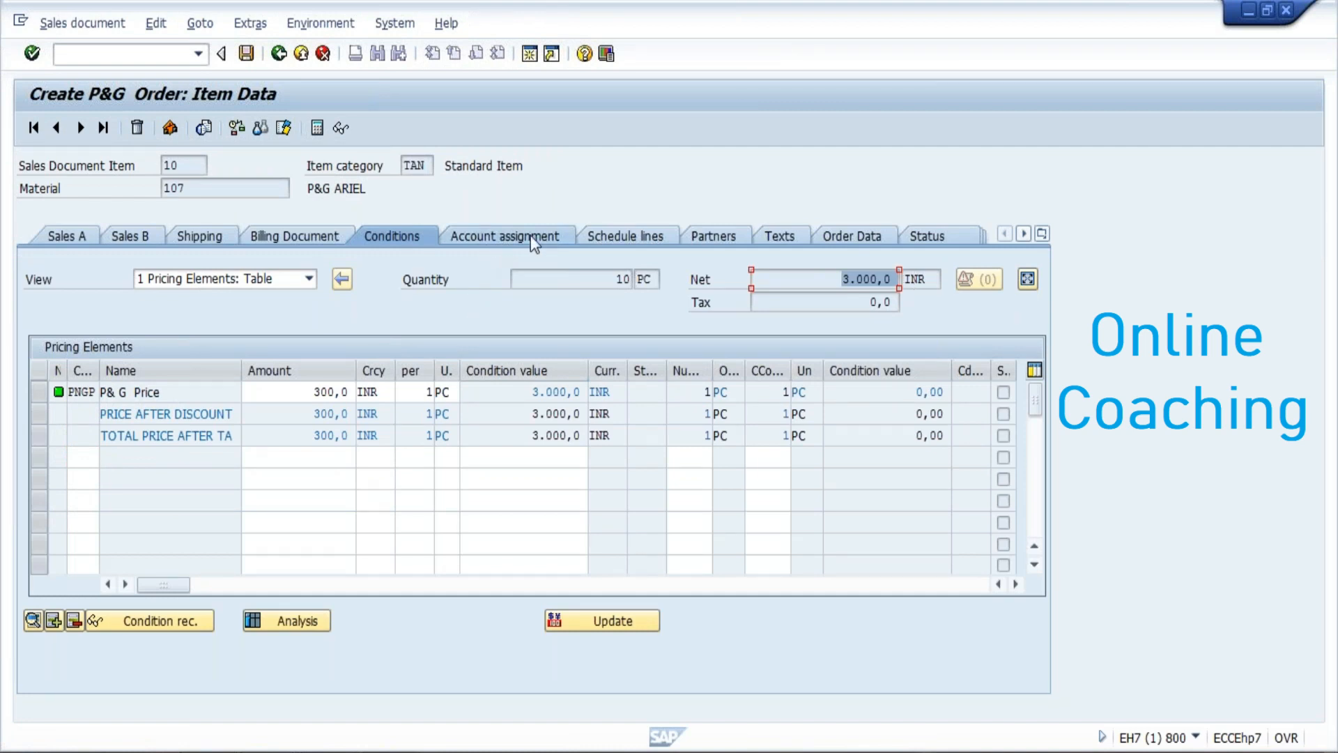
click(616, 236)
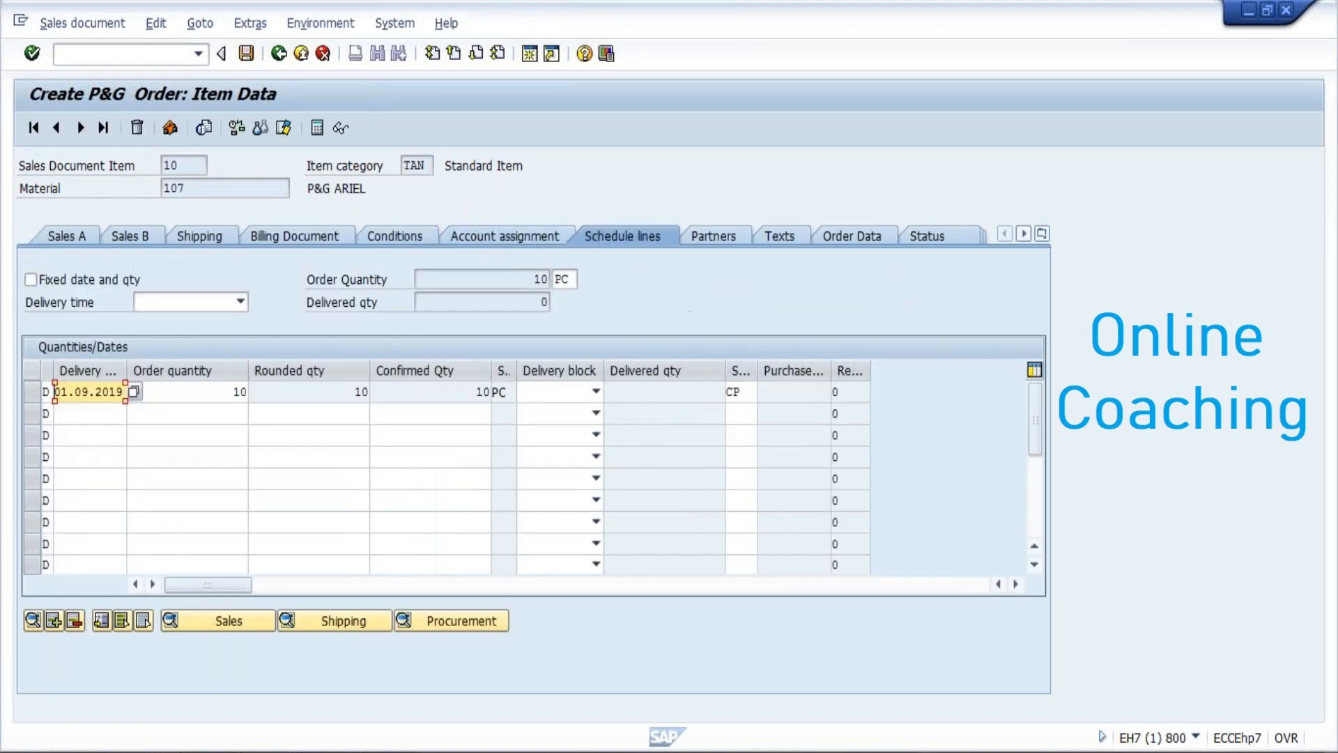
click(248, 55)
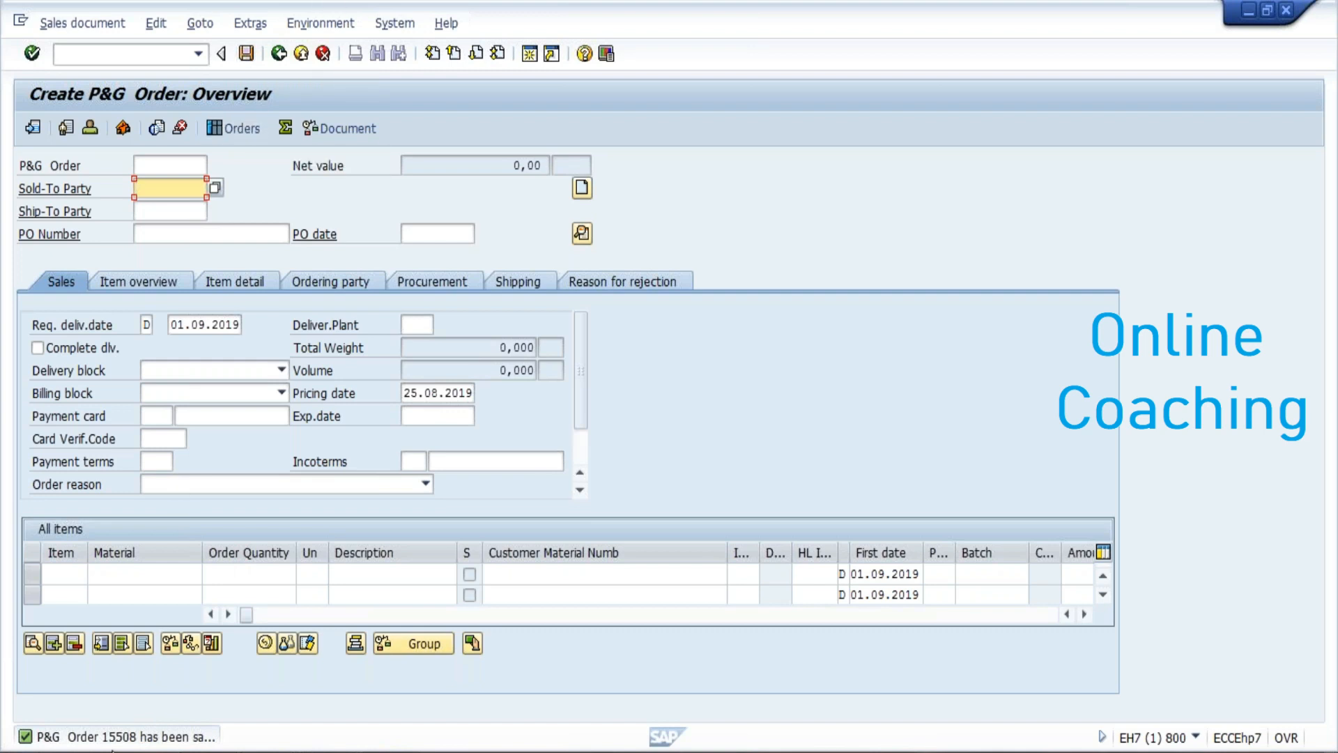
- Open the details of the save message, copy the new order number from it, and close the details
click(122, 728)
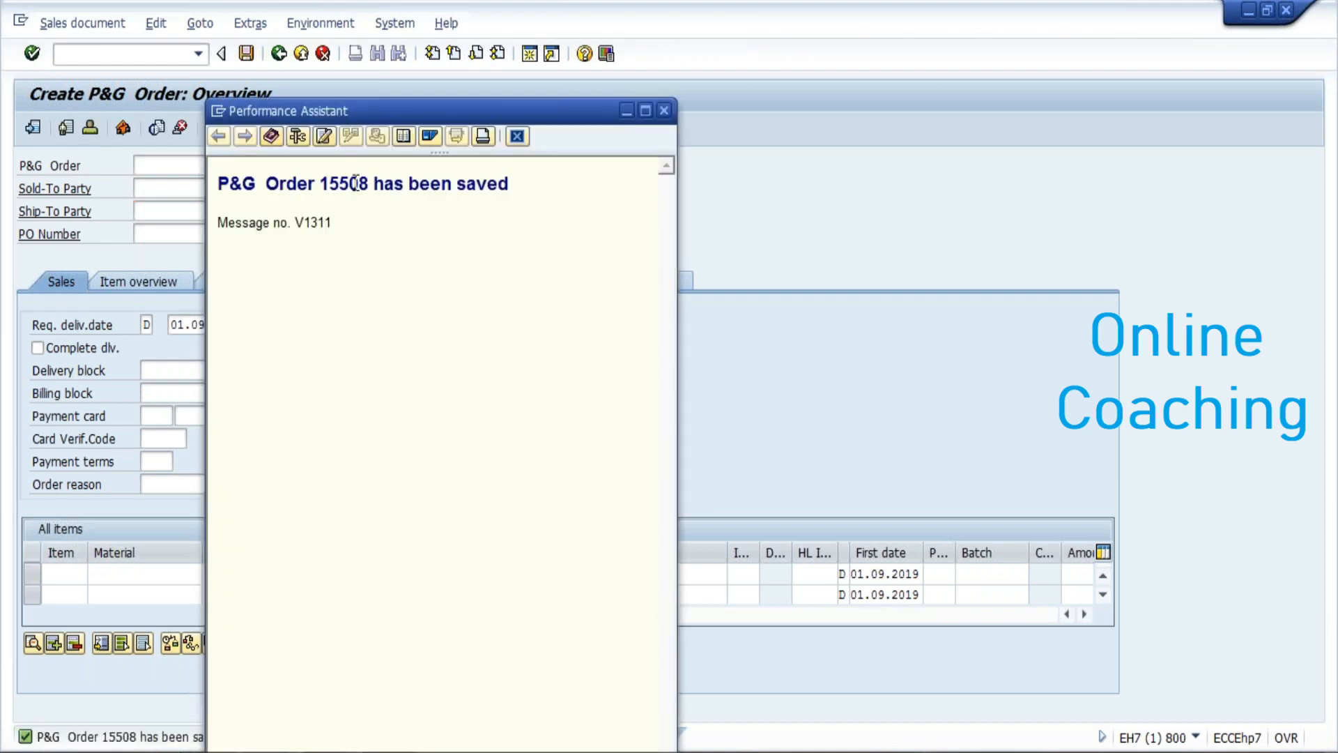
double_click(359, 184)
right_click(356, 187)
click(394, 221)
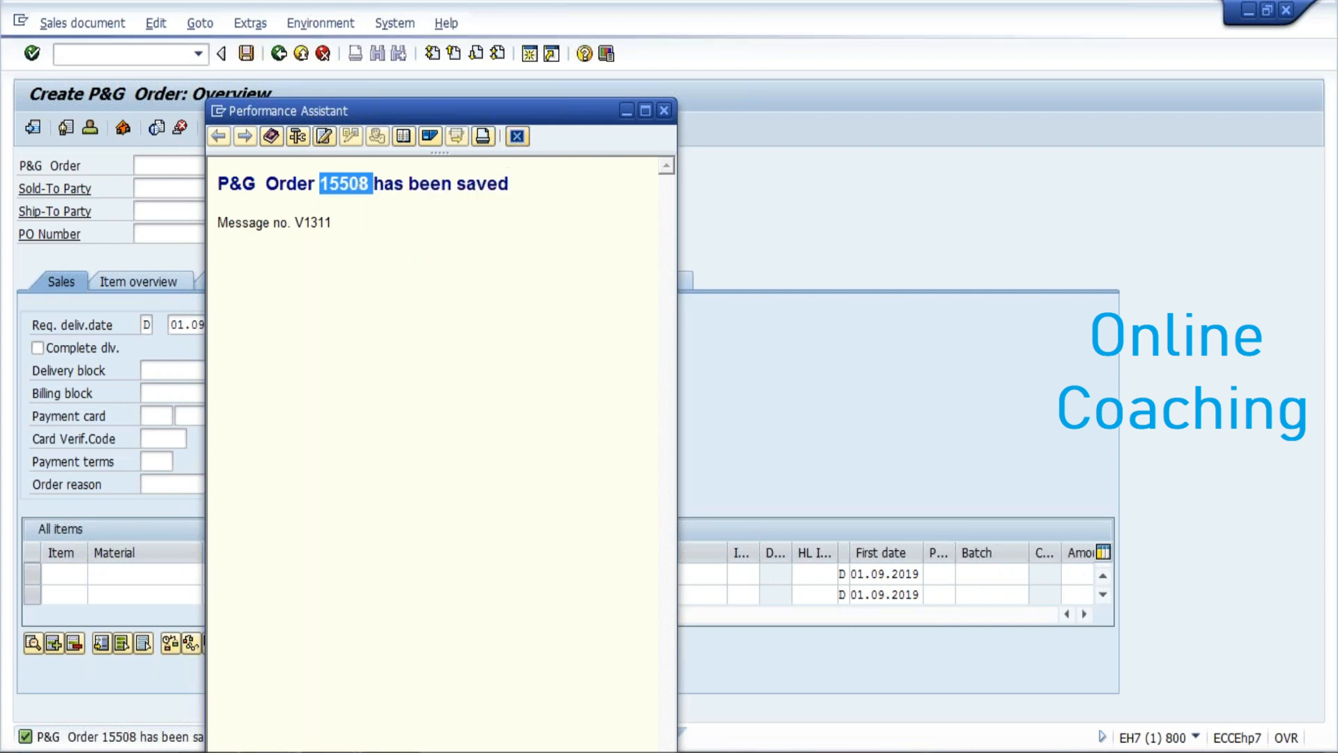
click(516, 136)
- Leave sales order entry and return to SAP Easy Access with the command /n
click(159, 54)
text(/n)
key(Return)
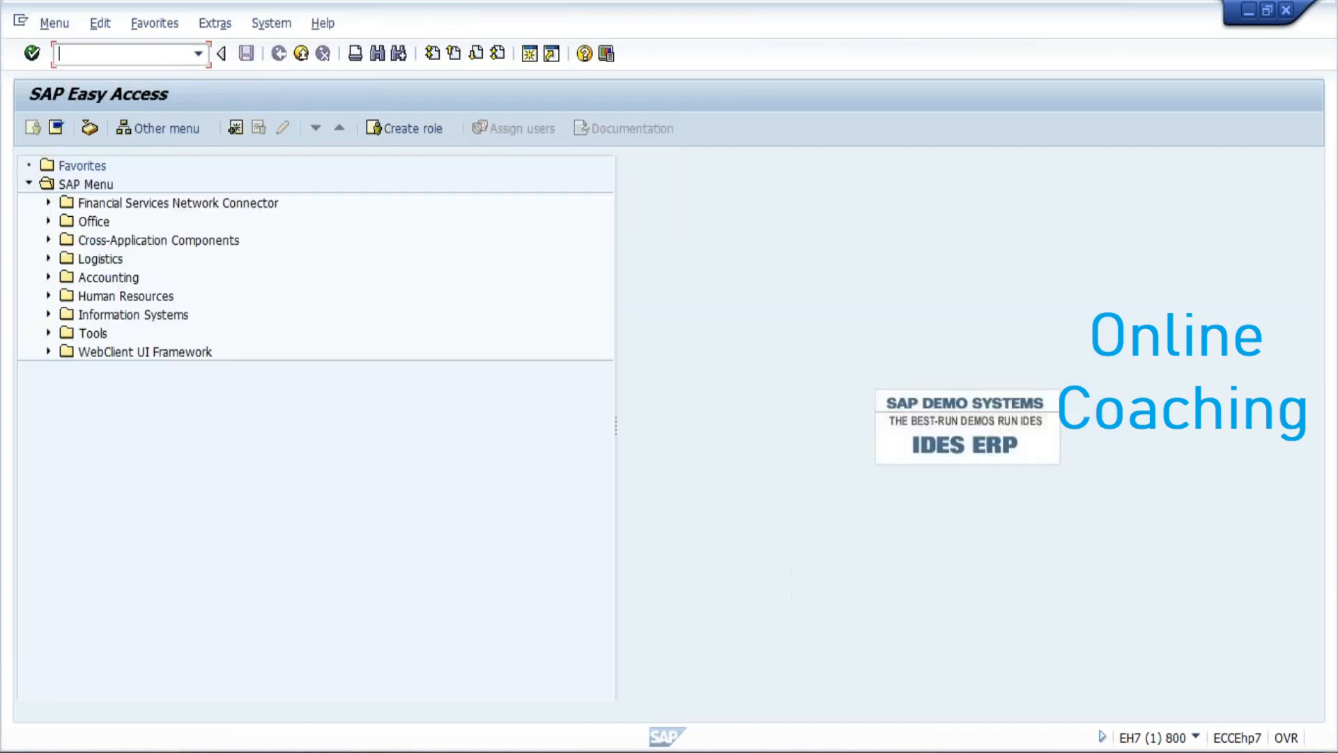
- Show the path from Logistics through Logistics Execution, Outbound Process and Goods Issue for Outbound Delivery to creating a single outbound delivery document
click(48, 259)
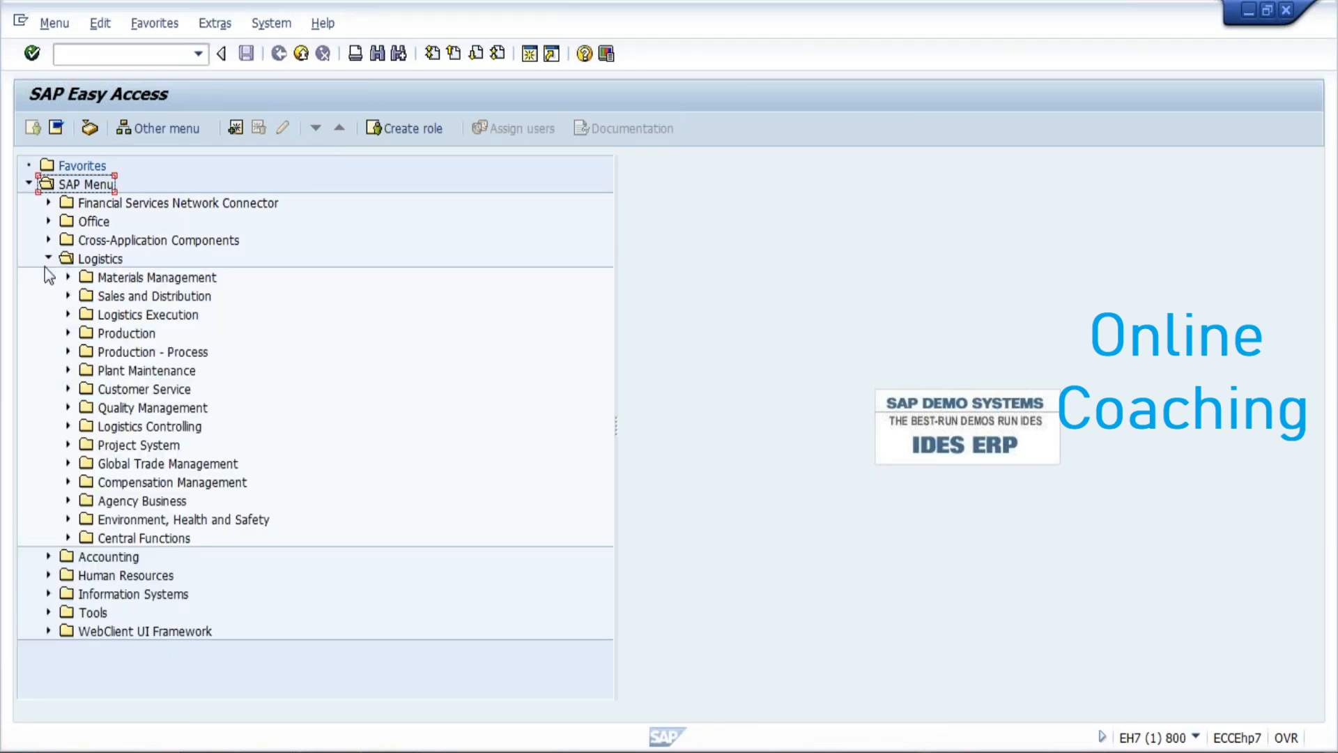
click(68, 314)
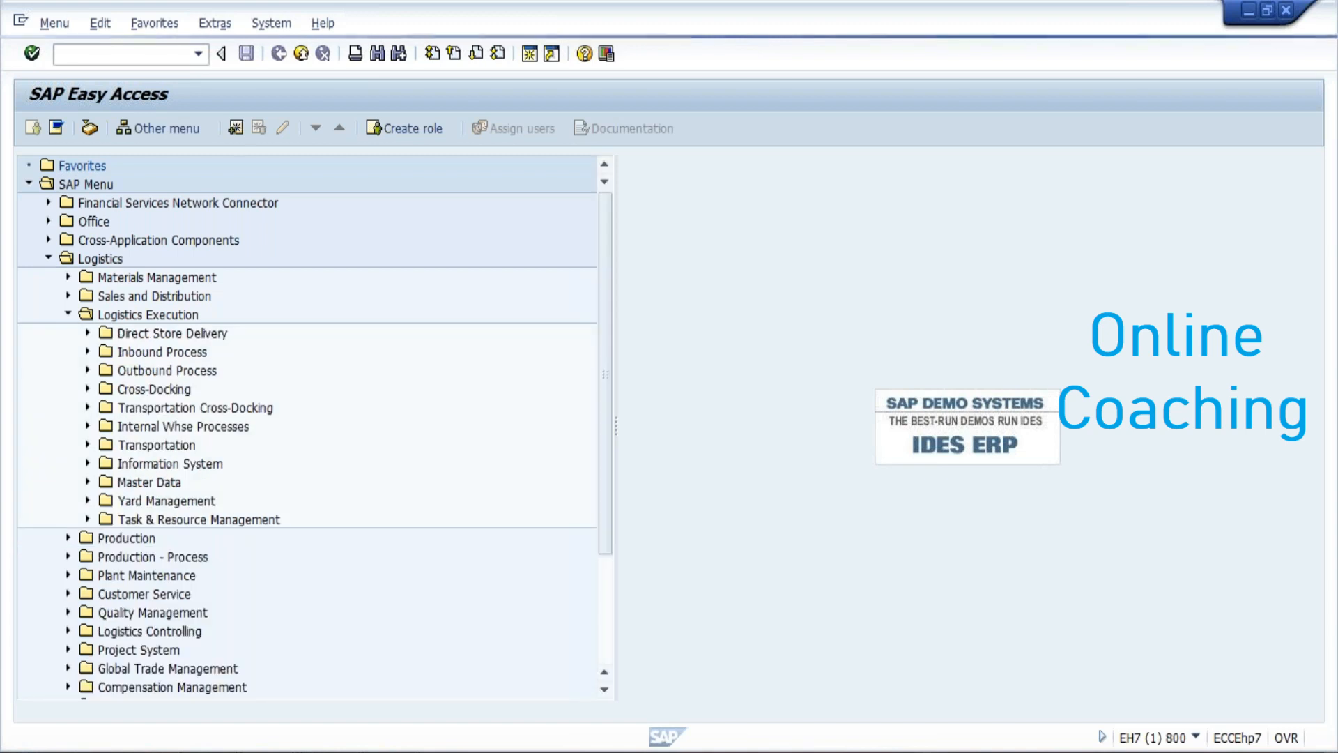
click(147, 371)
click(88, 370)
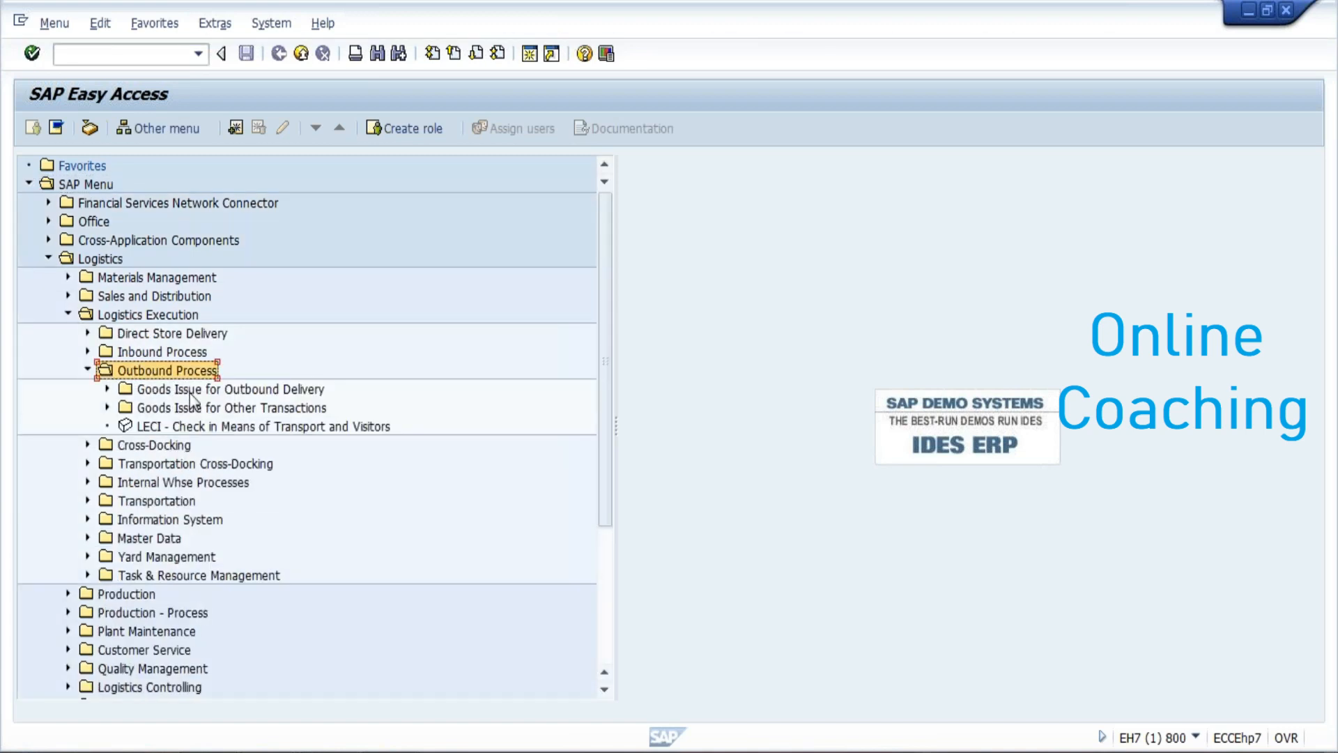
click(190, 391)
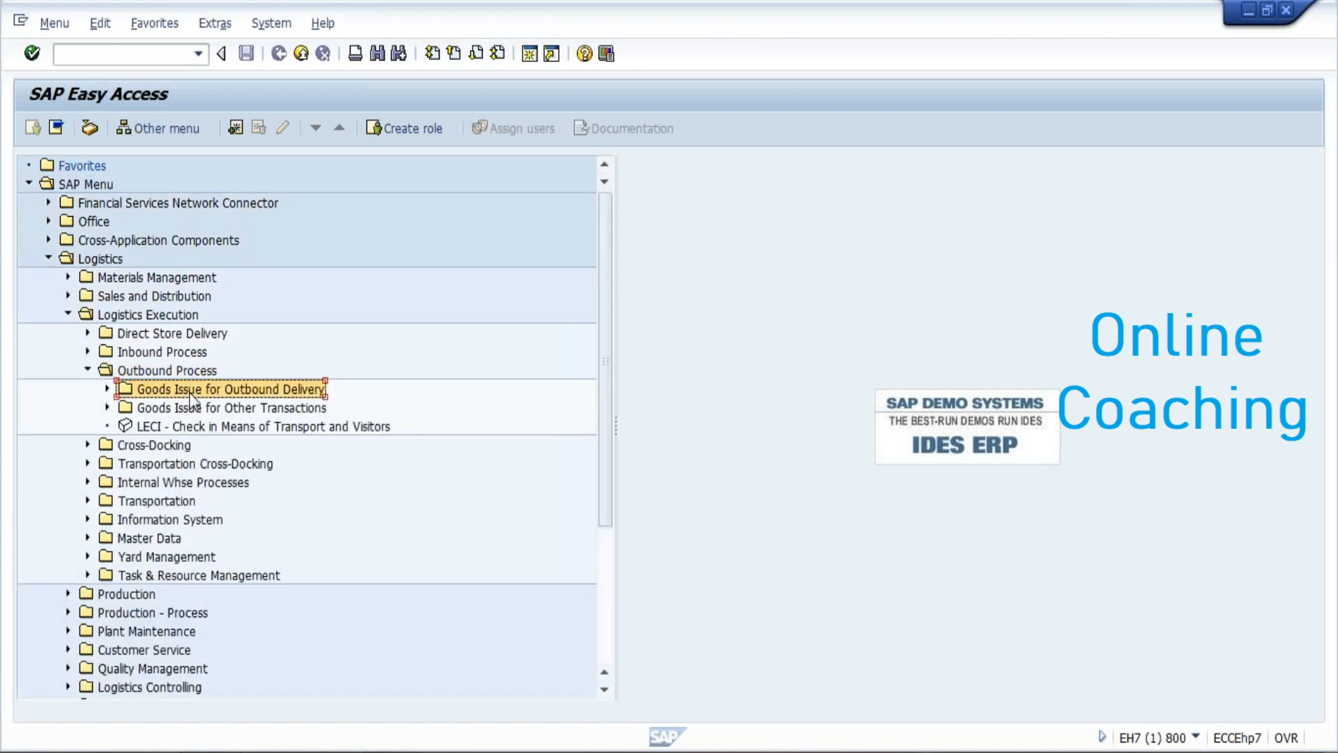
click(108, 389)
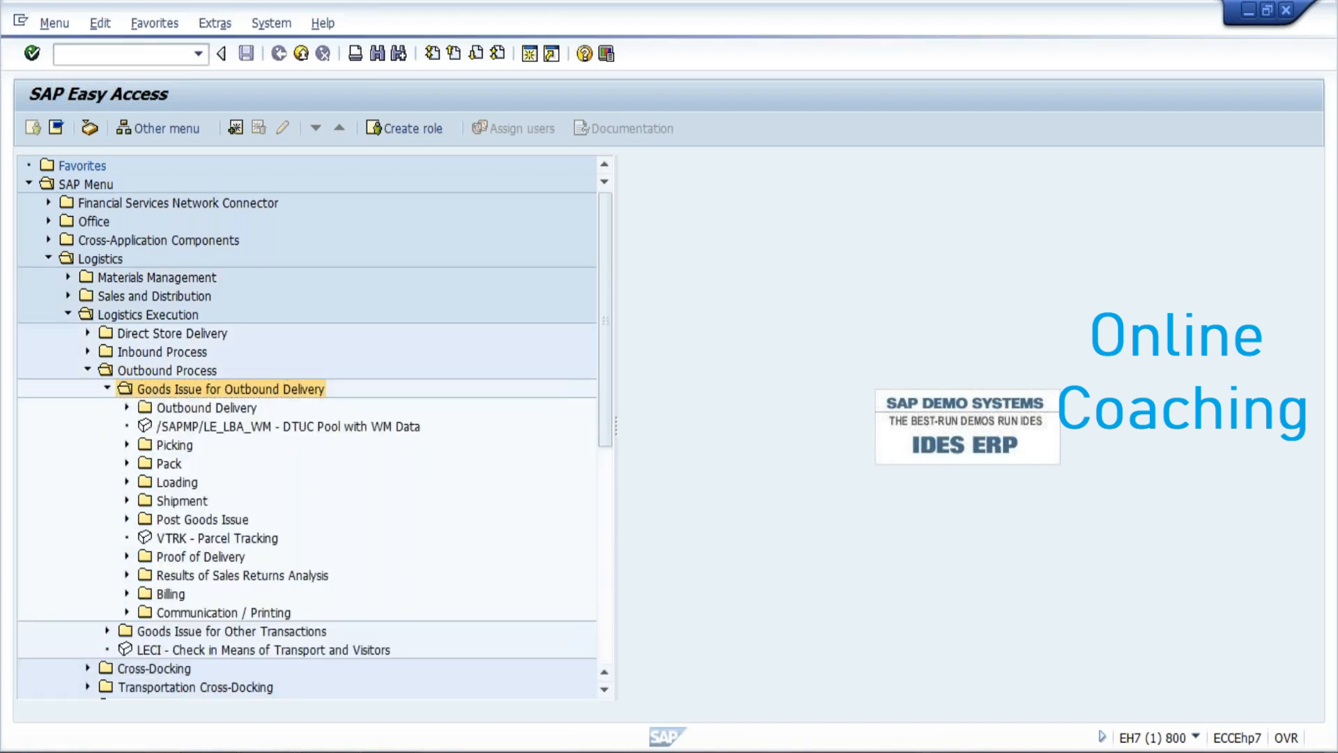
click(127, 408)
click(146, 426)
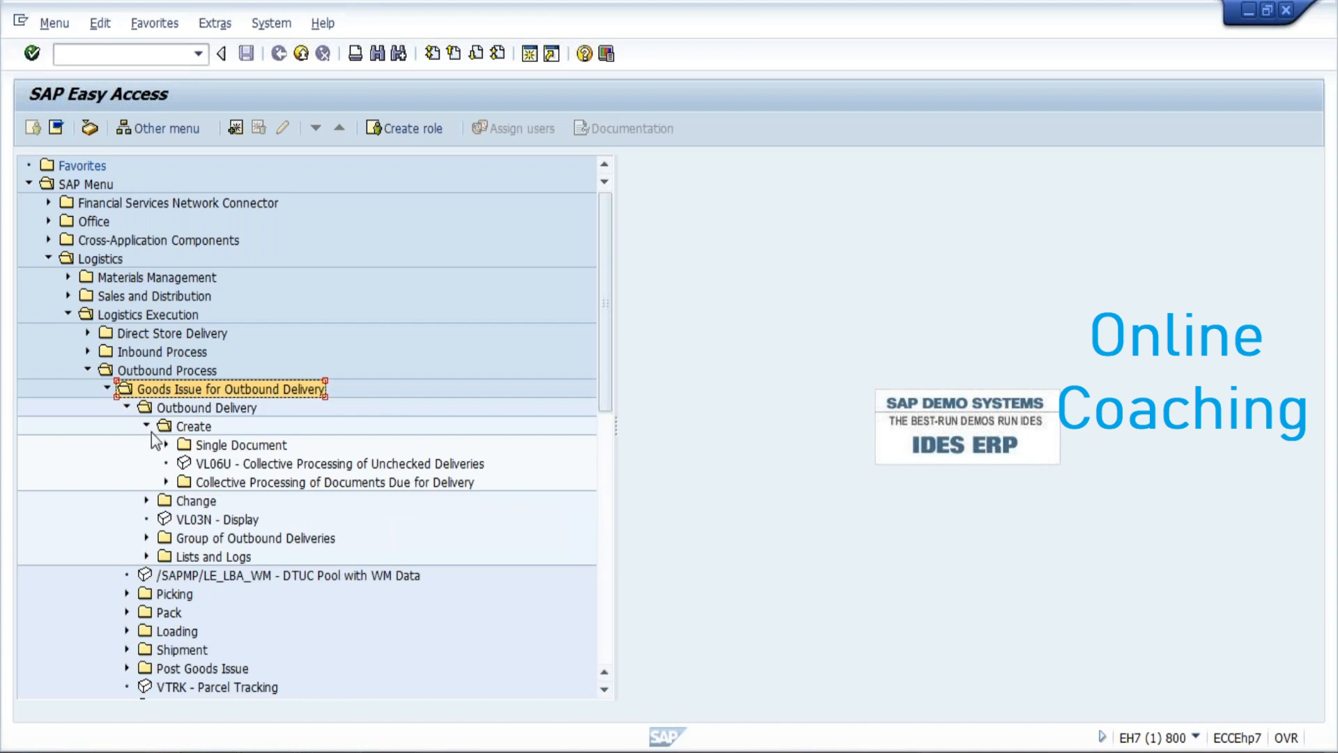
click(165, 446)
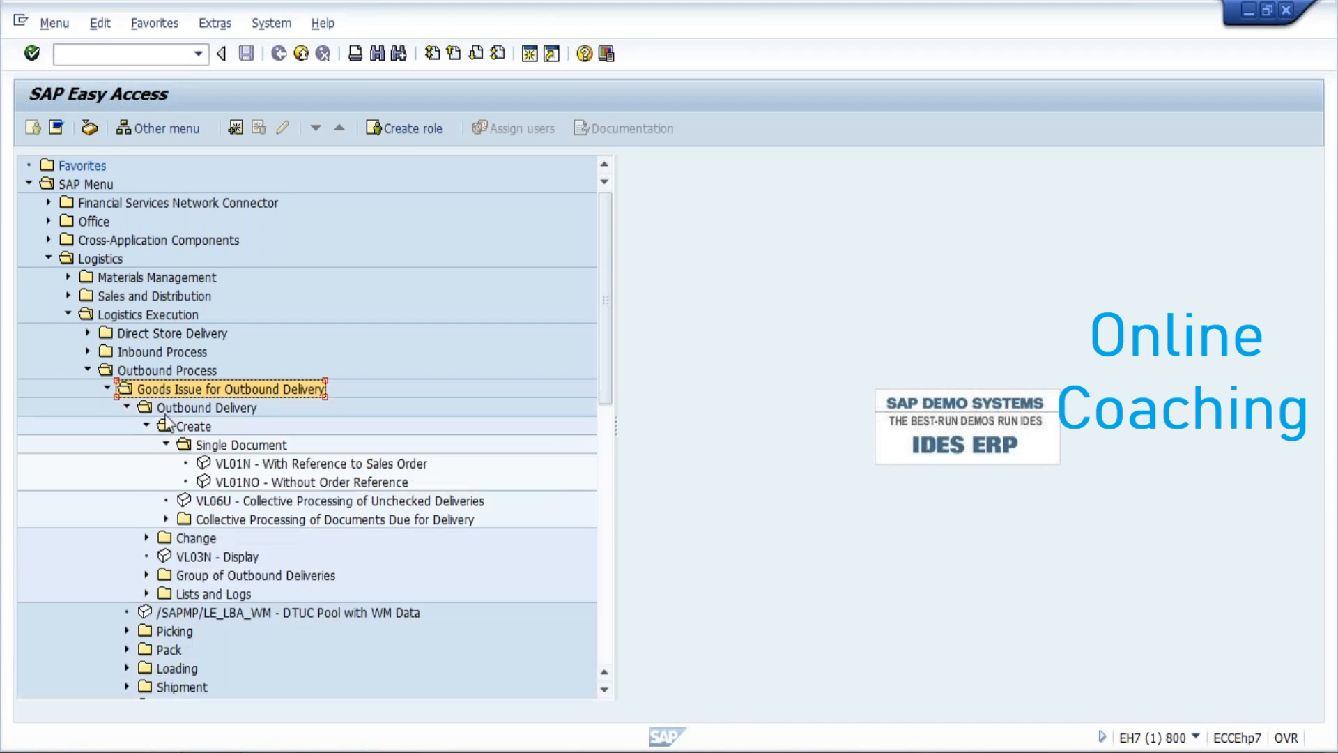
click(94, 259)
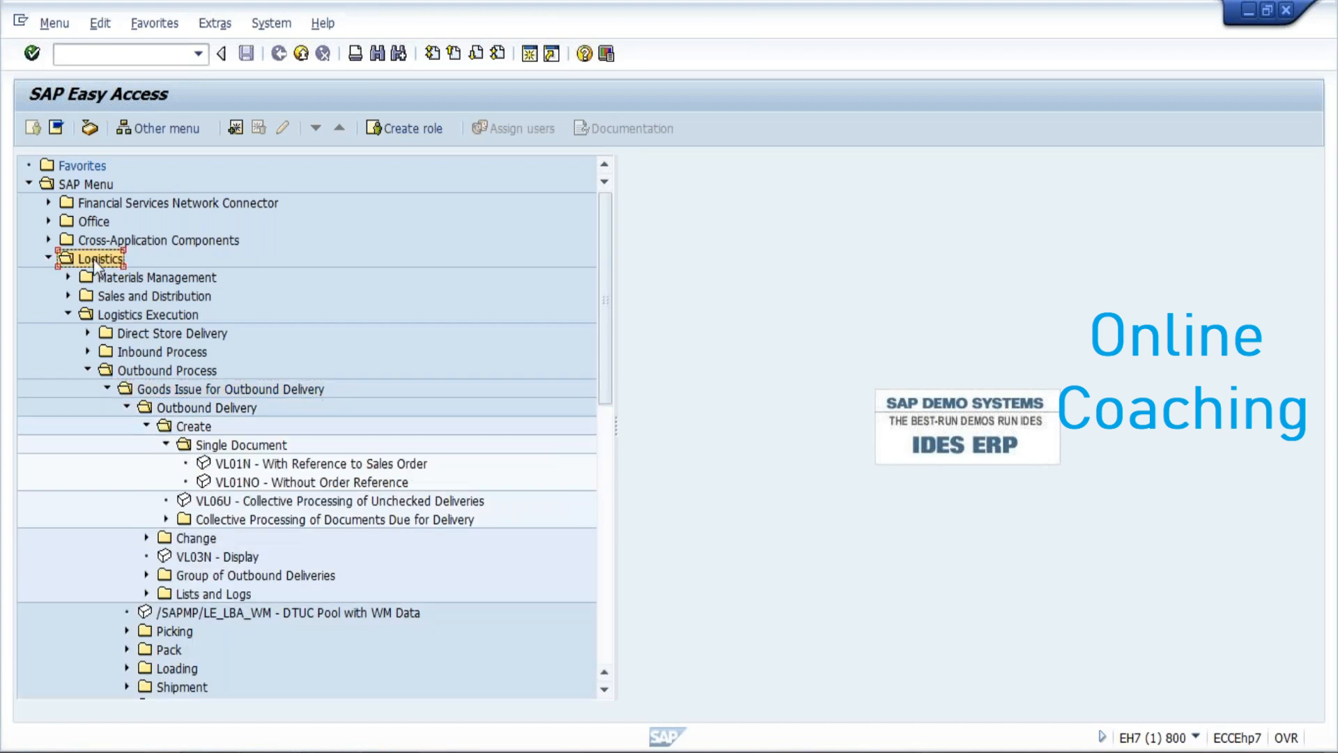
- Trace the menu path from Logistics Execution down to VL01N, outbound delivery creation with reference to a sales order
click(146, 315)
click(166, 370)
click(183, 390)
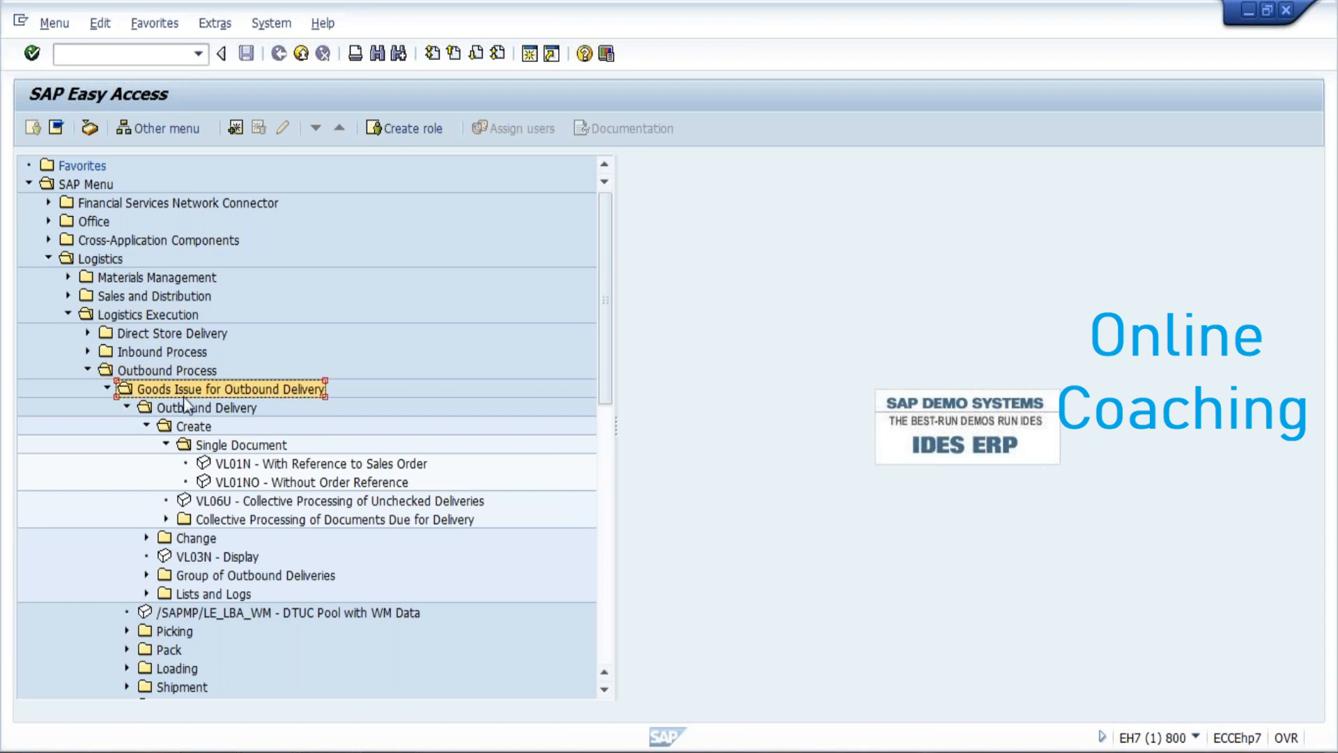
click(194, 407)
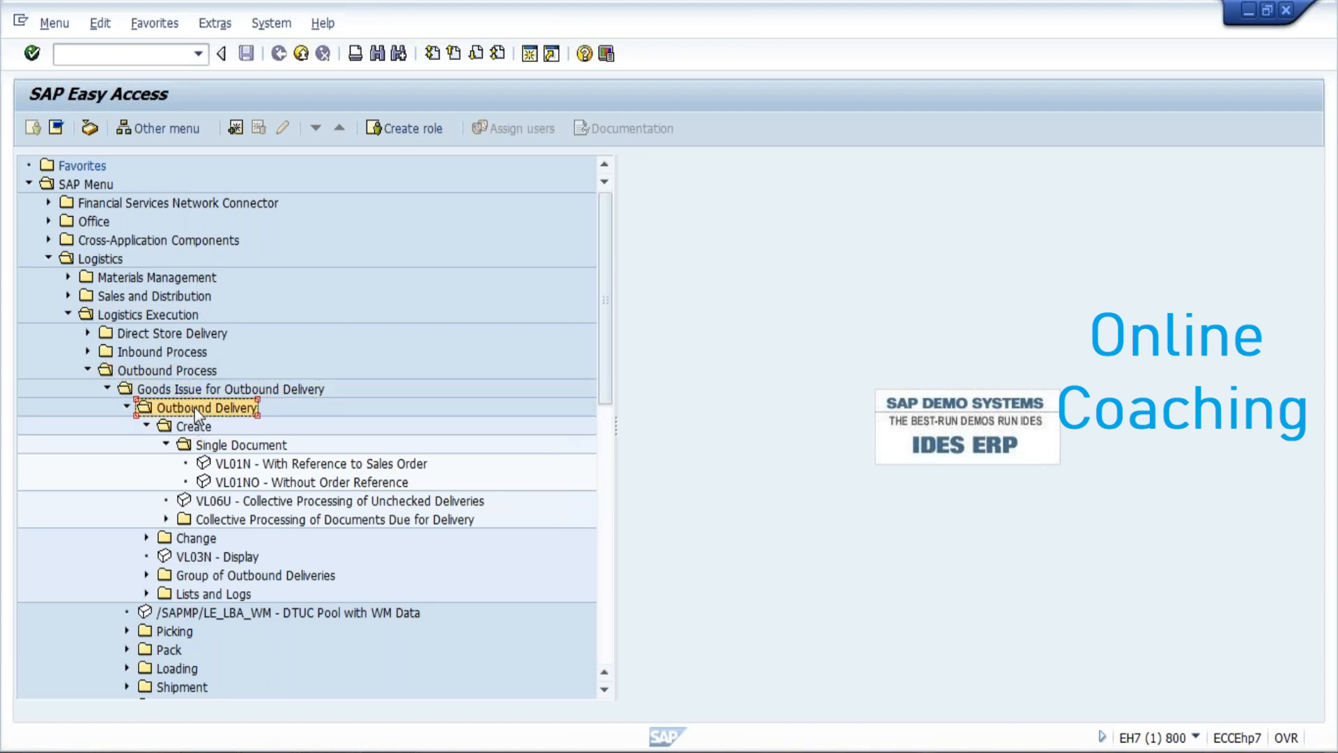
click(195, 427)
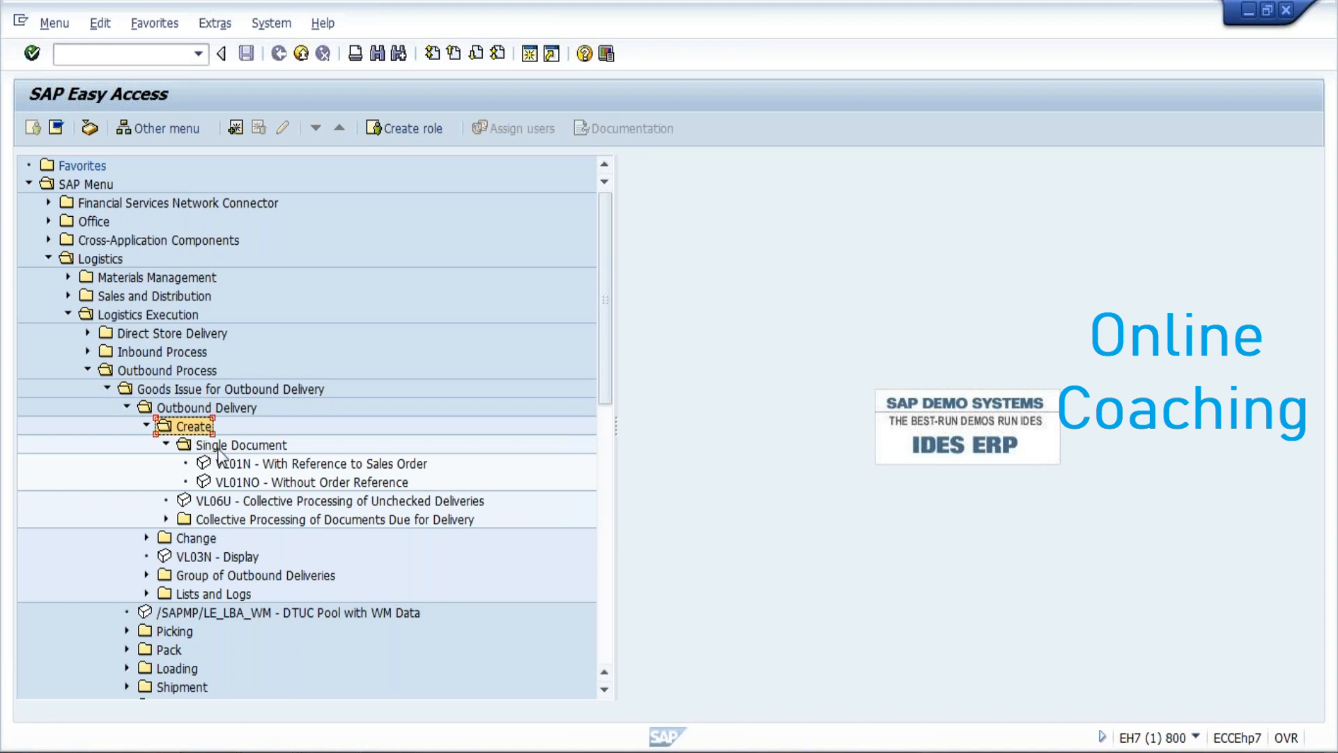
click(220, 448)
click(232, 465)
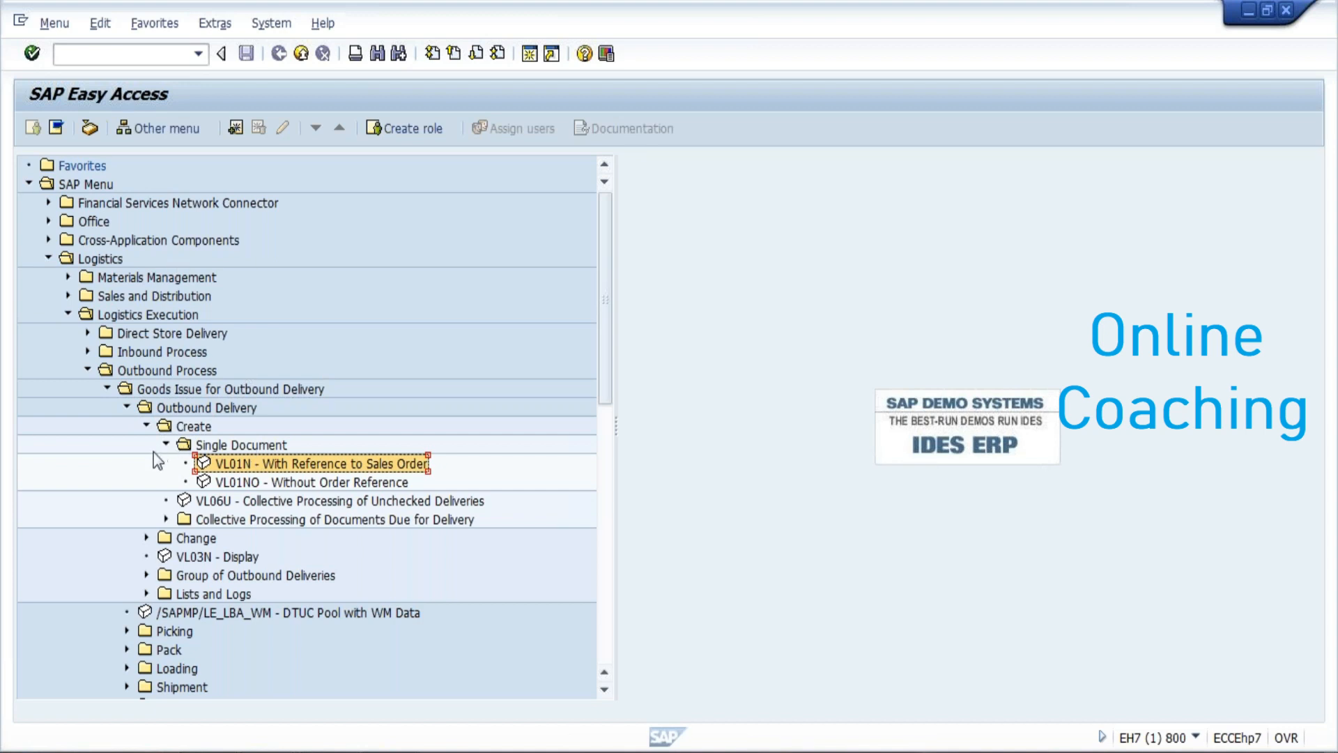
- Look at the outbound delivery change transactions, collapse their folder again, and point out VL03N - Display
click(147, 537)
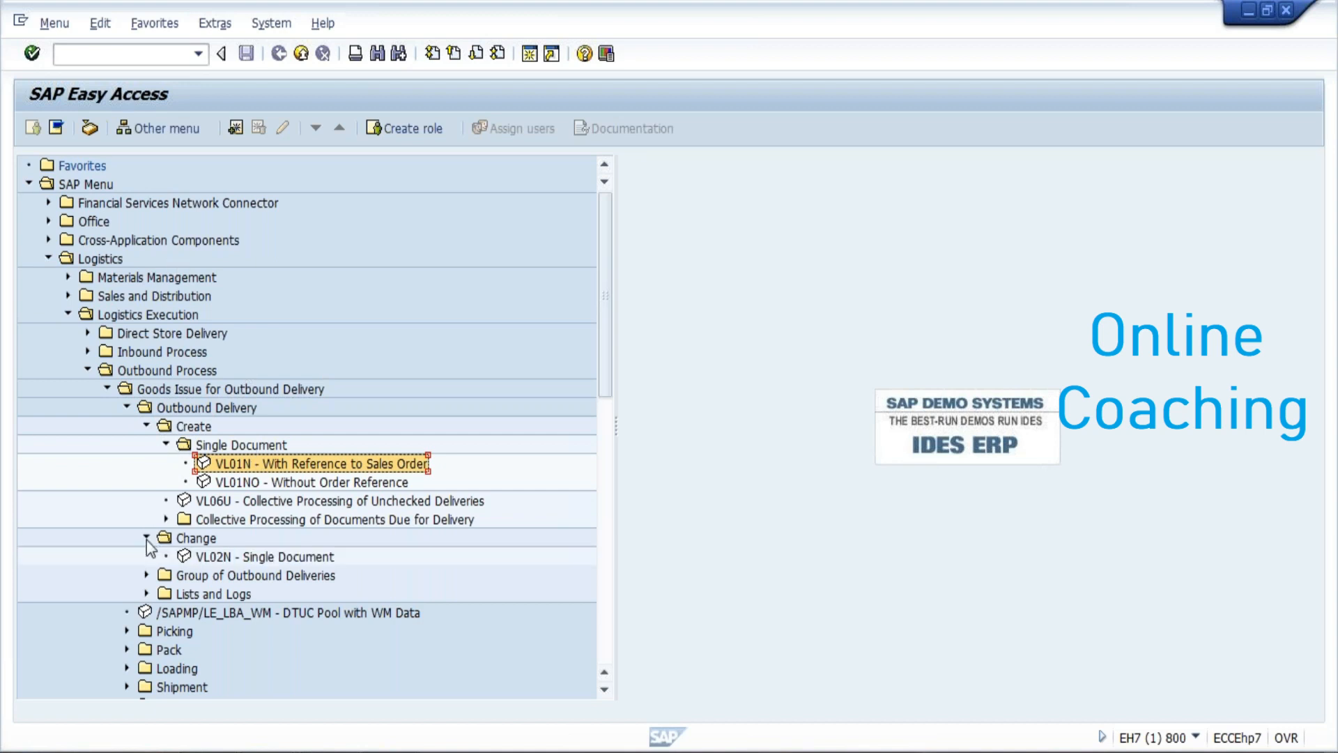
click(147, 537)
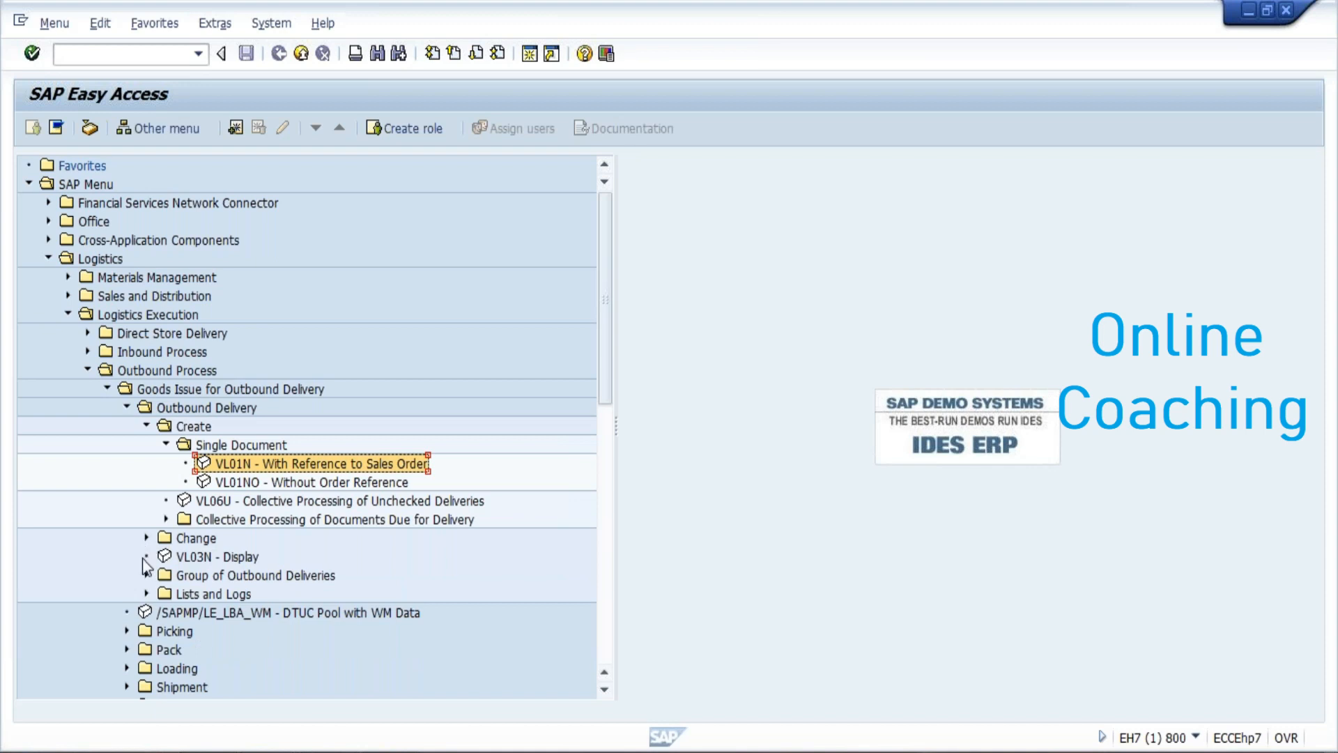
click(146, 538)
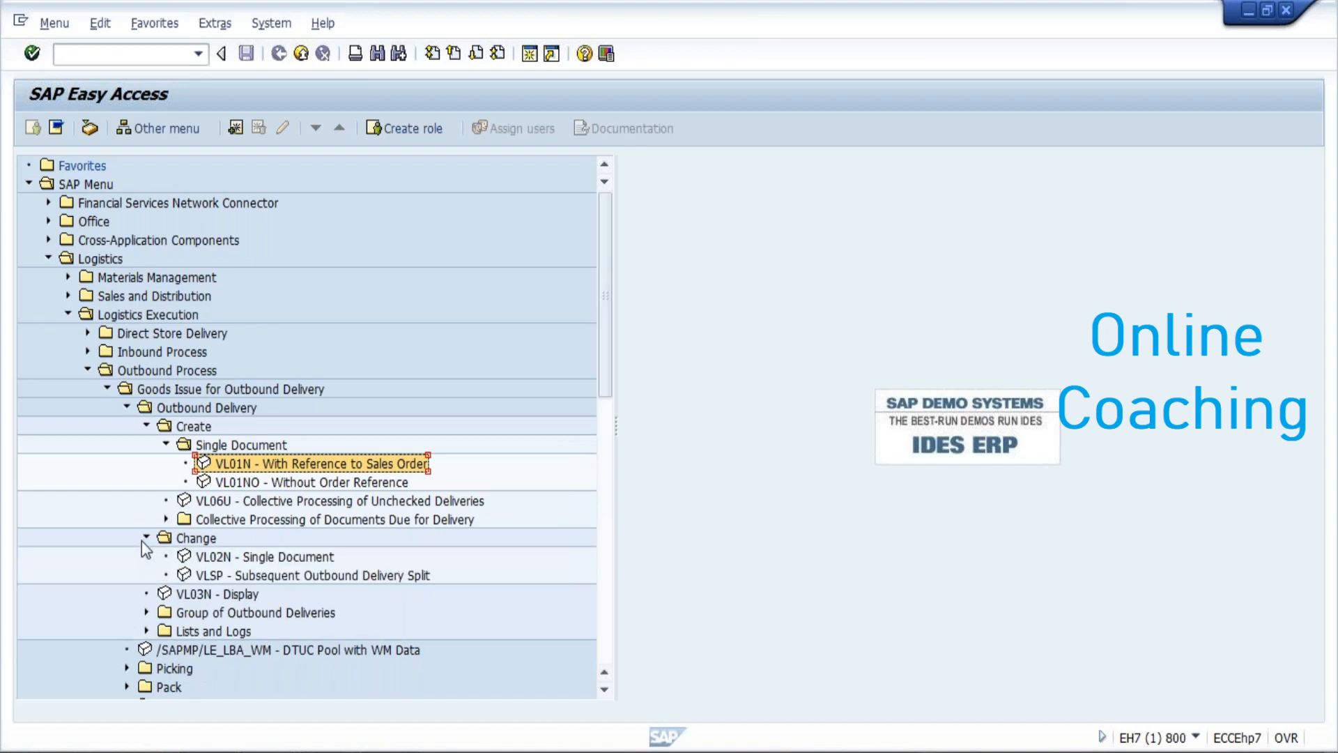
click(142, 540)
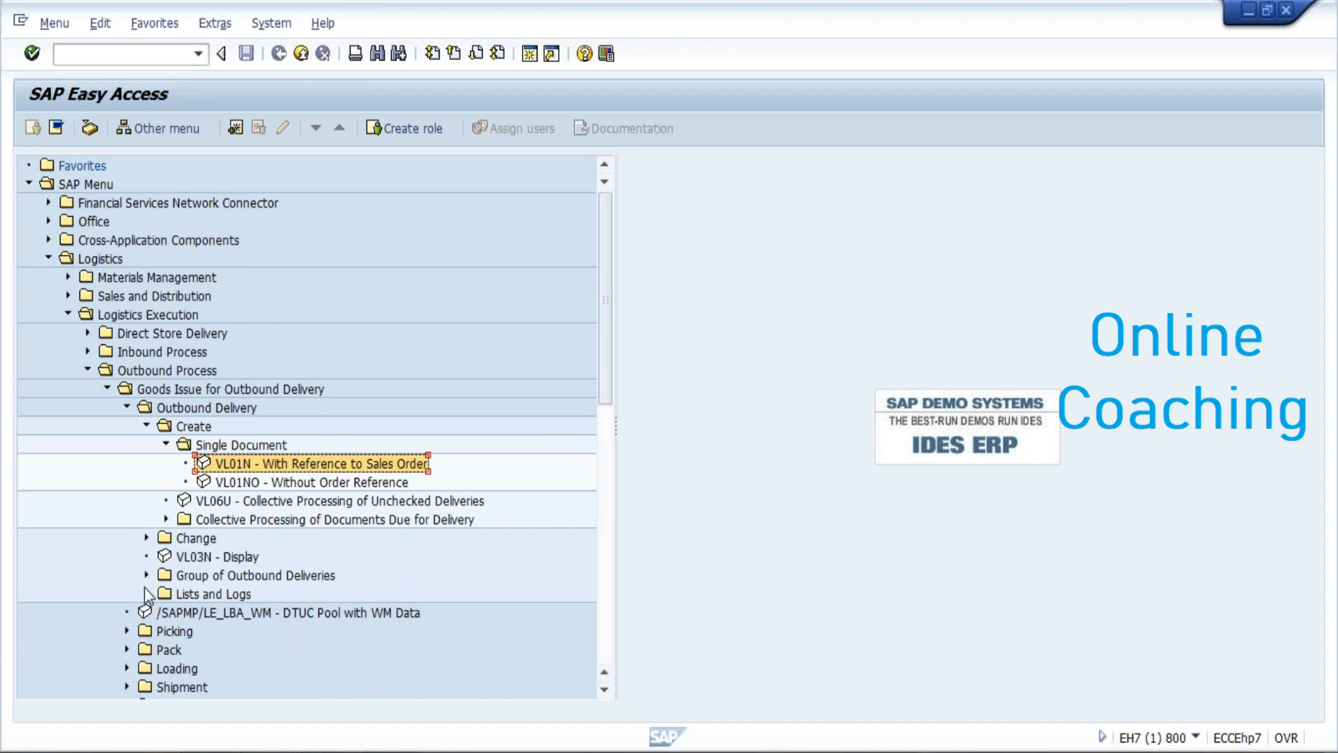
click(182, 558)
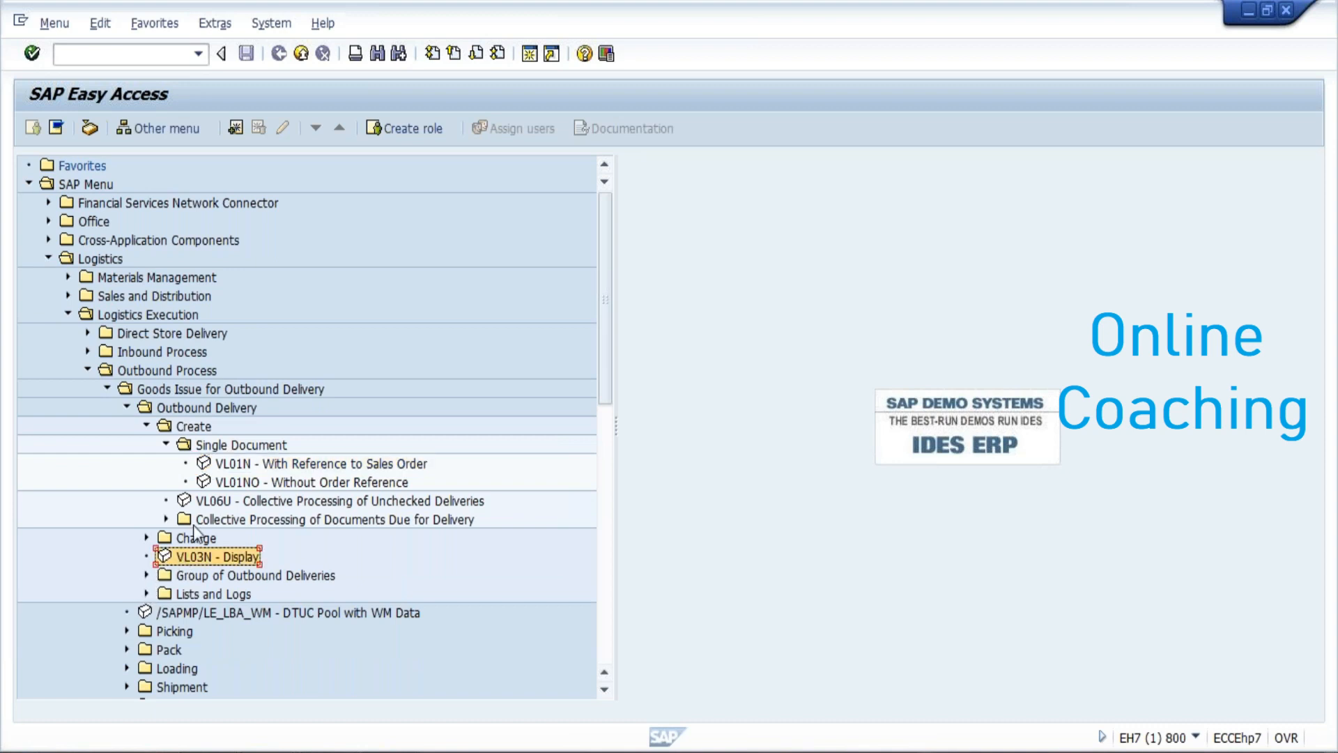
- Start VL01N and try to create an outbound delivery for the prefilled order with shipping point PGSP and delivery type LF
double_click(221, 464)
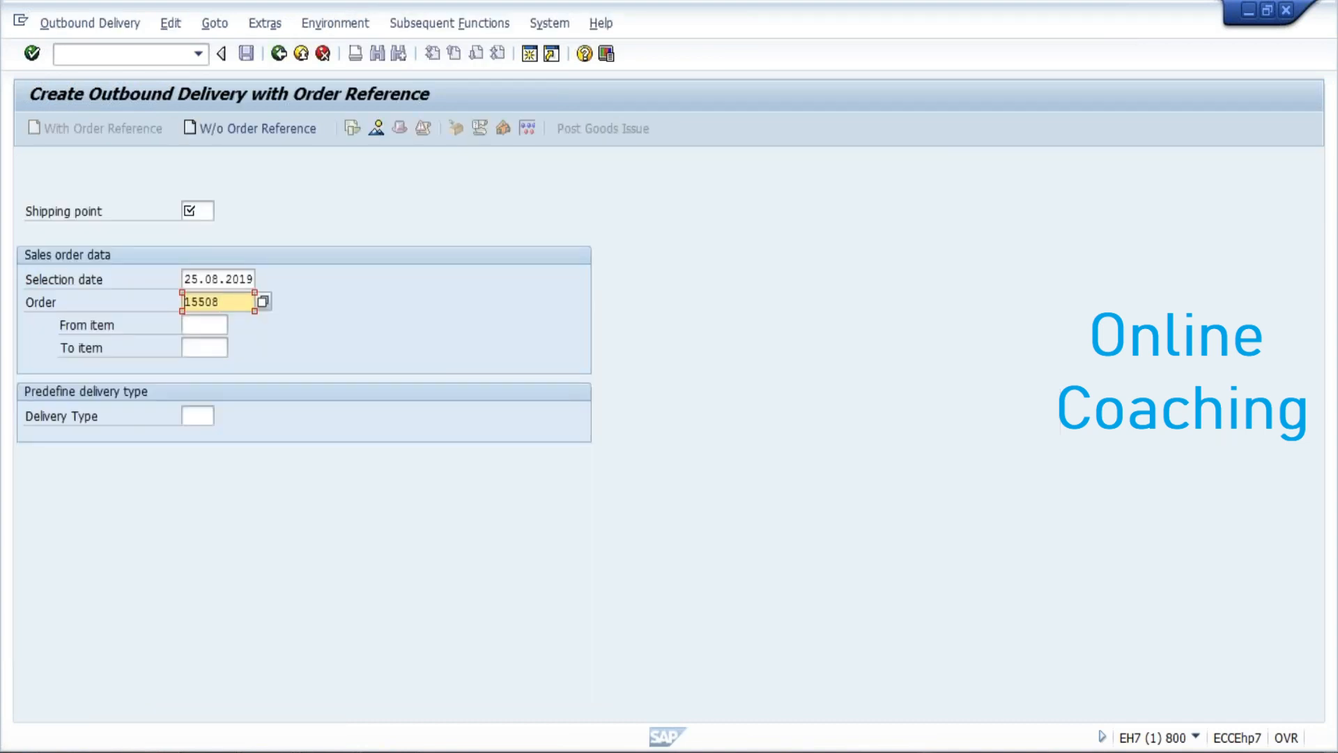
click(209, 211)
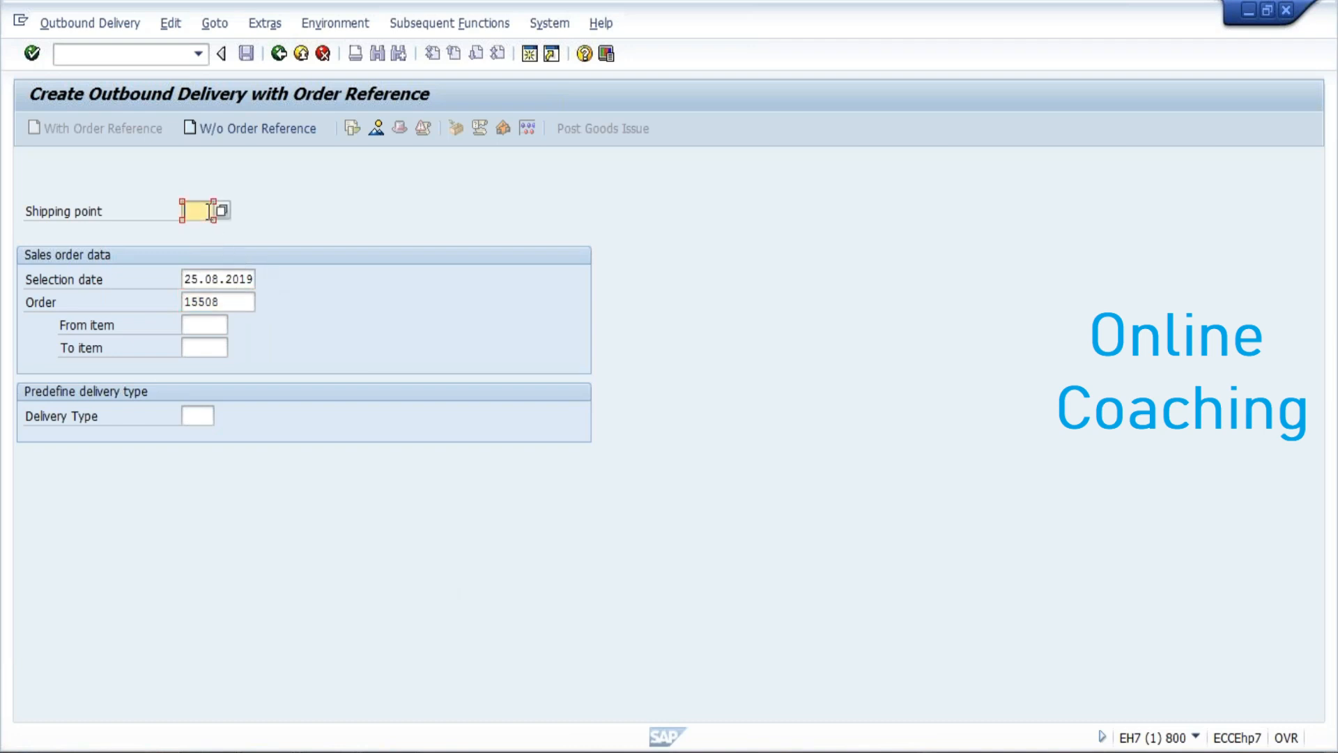
text(PGSP)
double_click(236, 302)
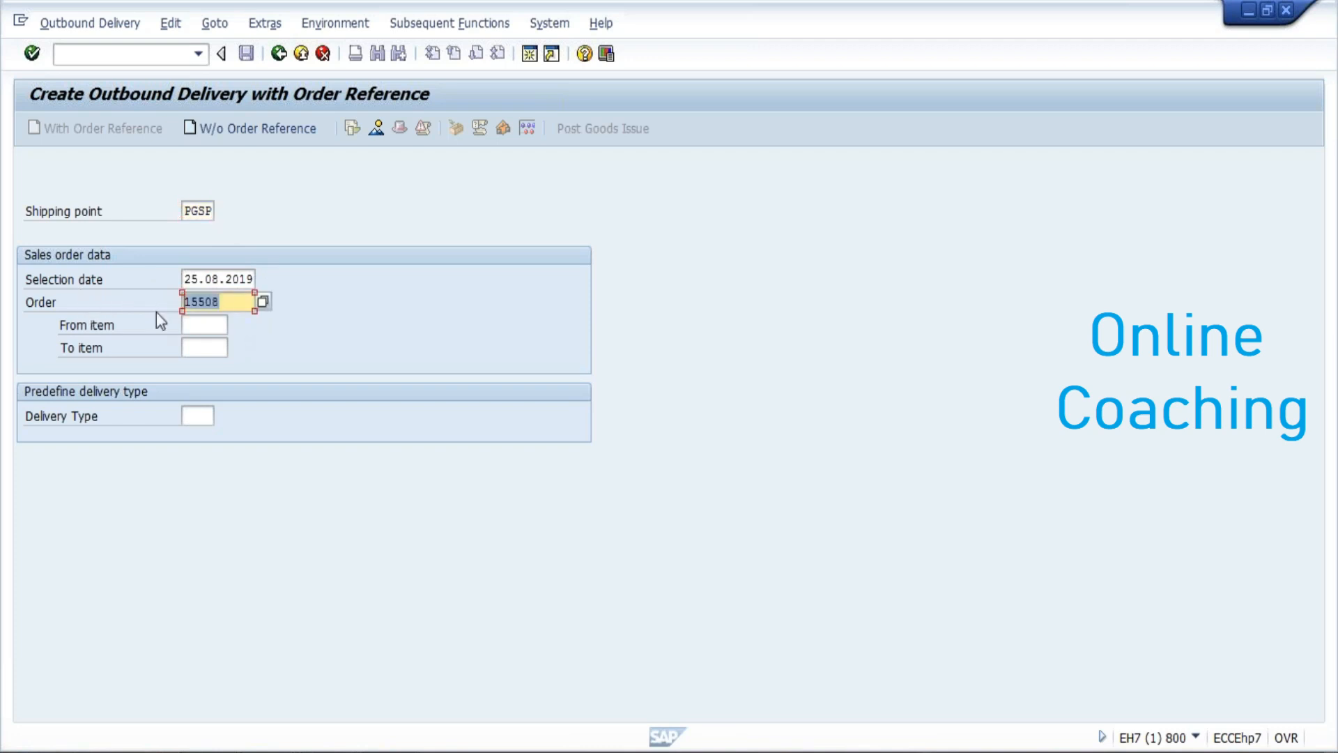
click(186, 412)
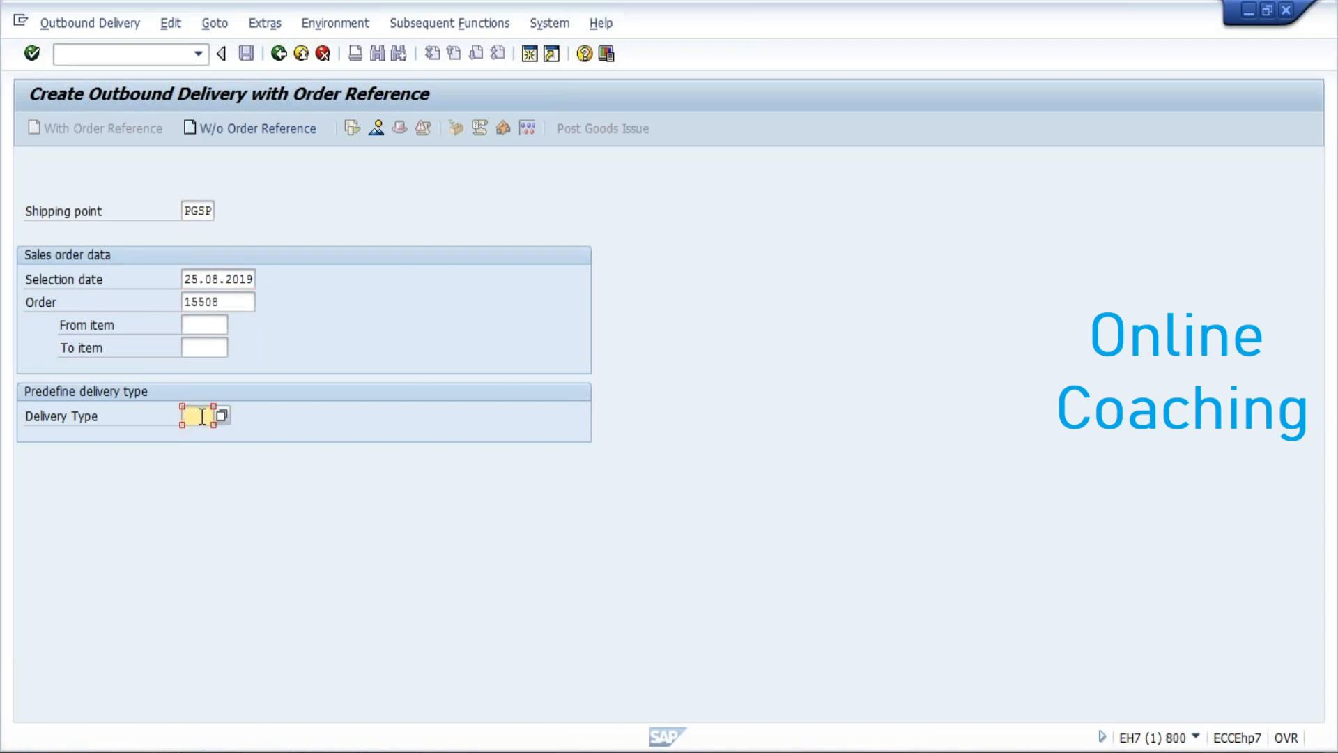
click(221, 416)
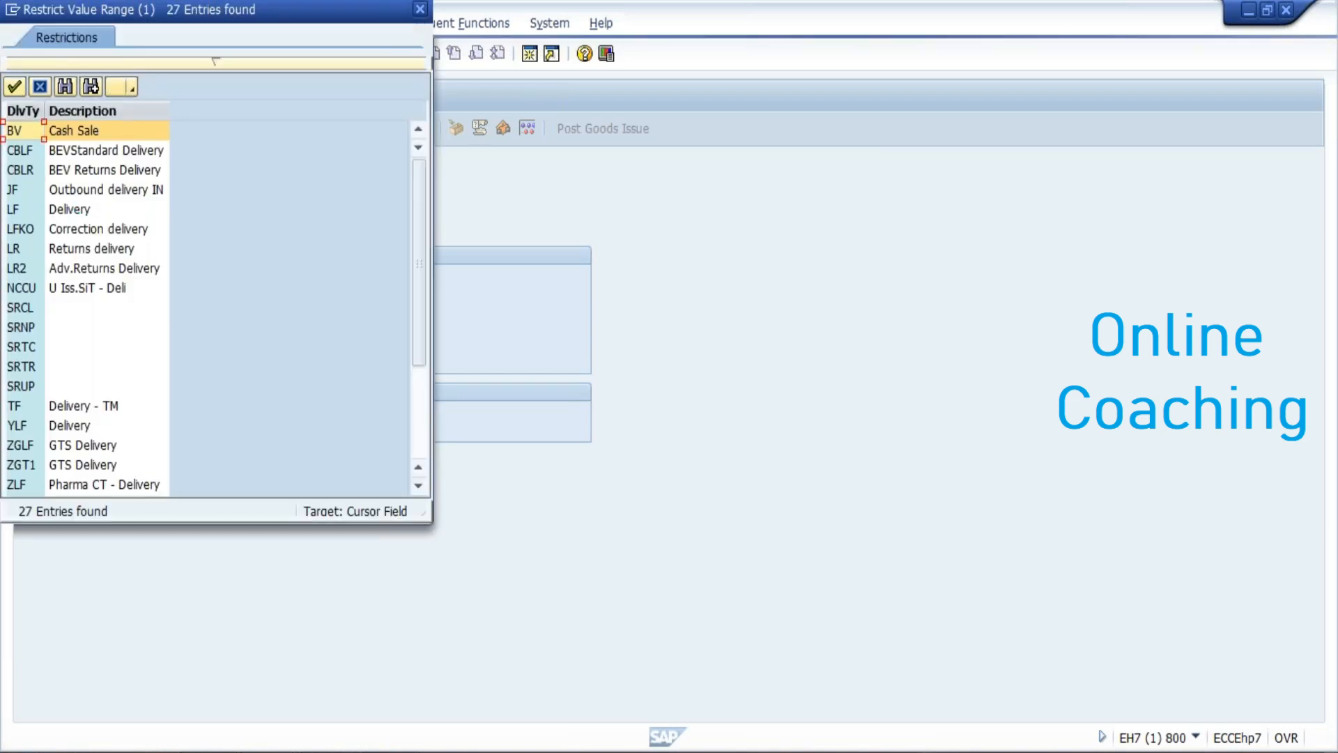
double_click(77, 207)
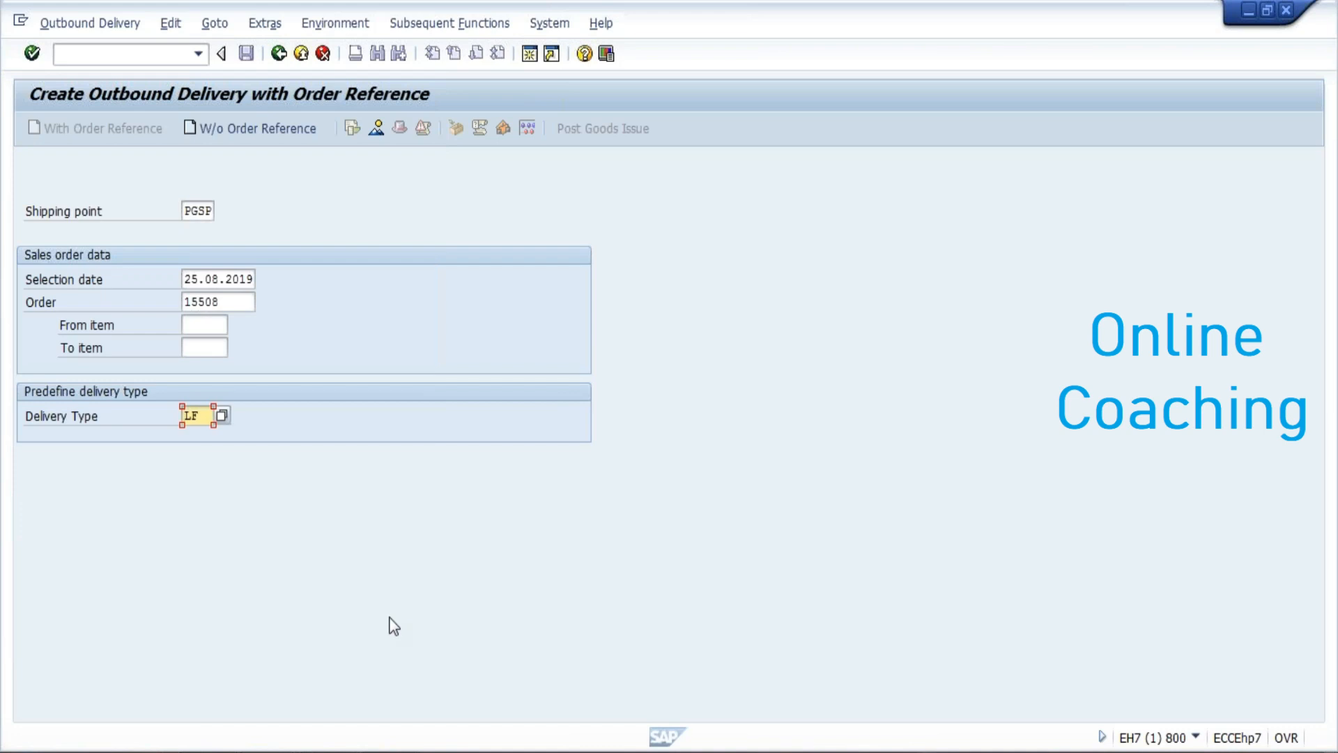
key(Return)
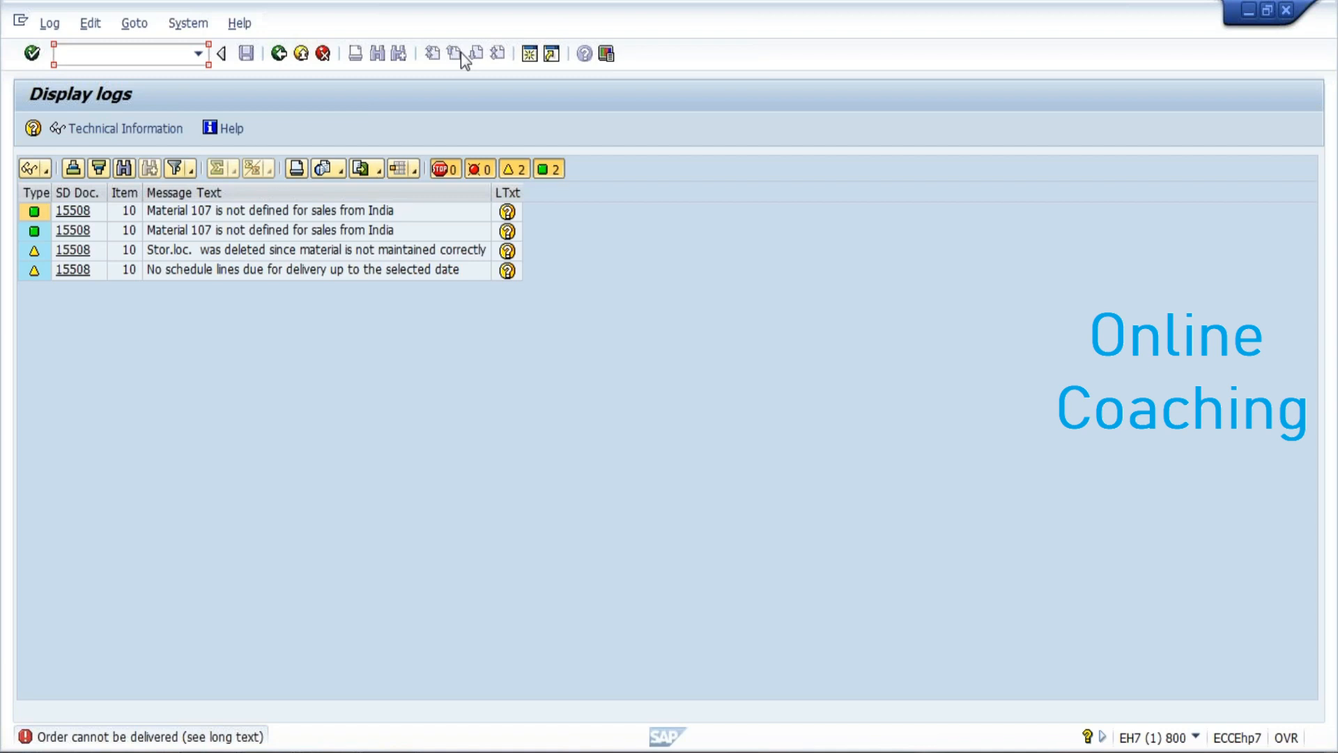
- Open a new SAP session and start the goods movement transaction MIGO in it
click(528, 57)
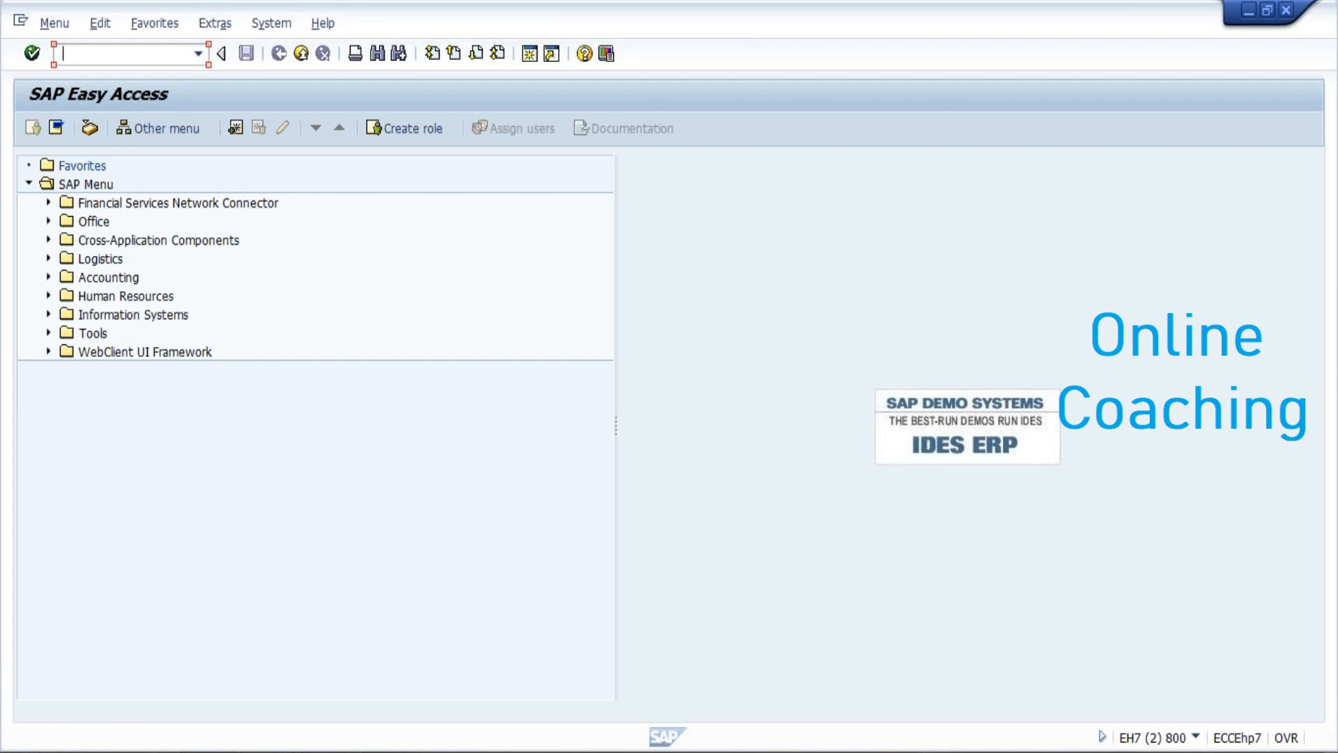
text(MIGO)
key(Return)
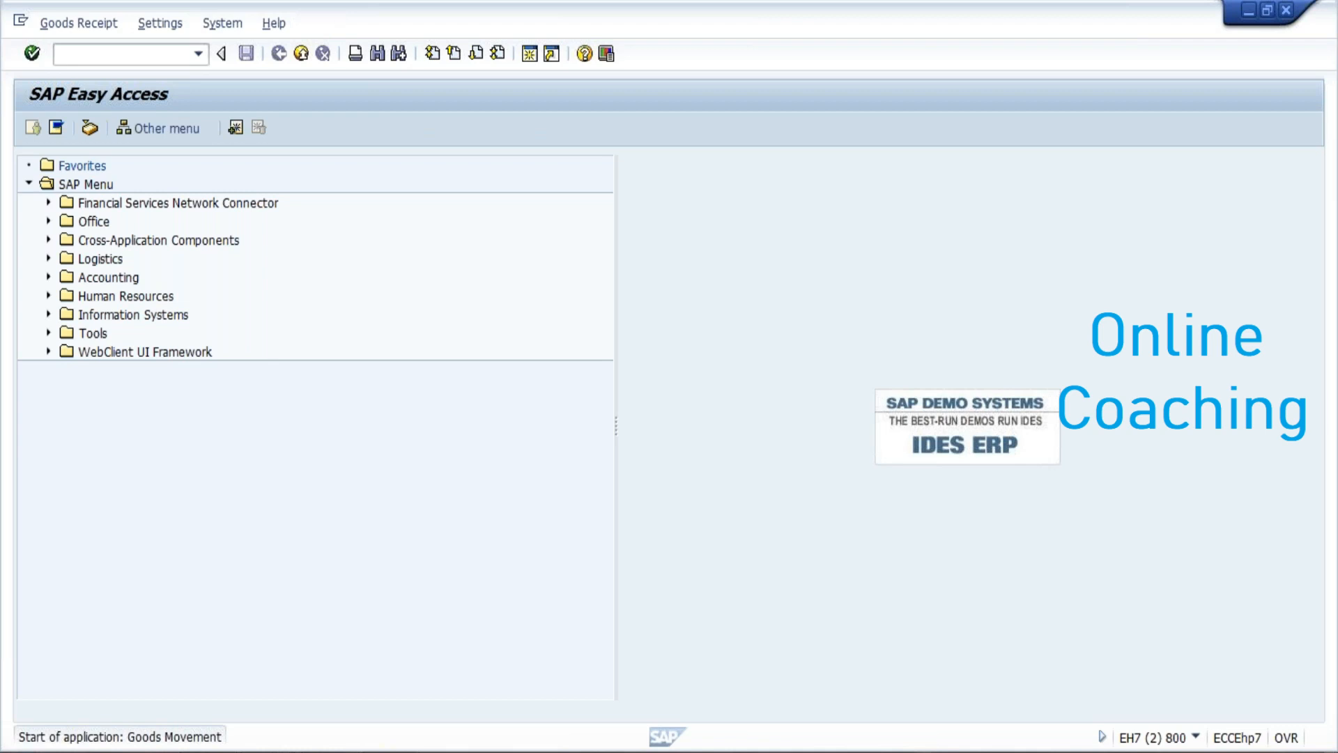
- Set the goods movement to Goods Receipt with reference Other, and collapse the detail data so item lines can be entered
click(214, 167)
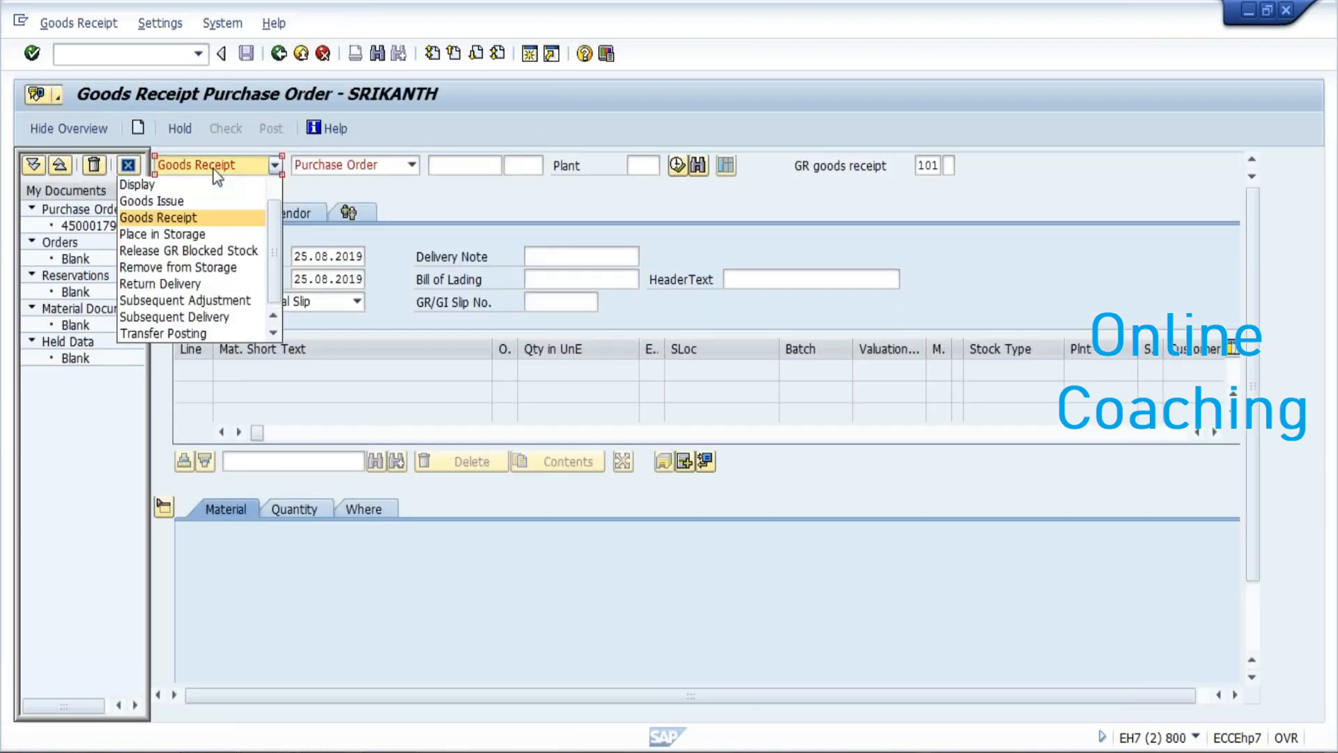
click(202, 216)
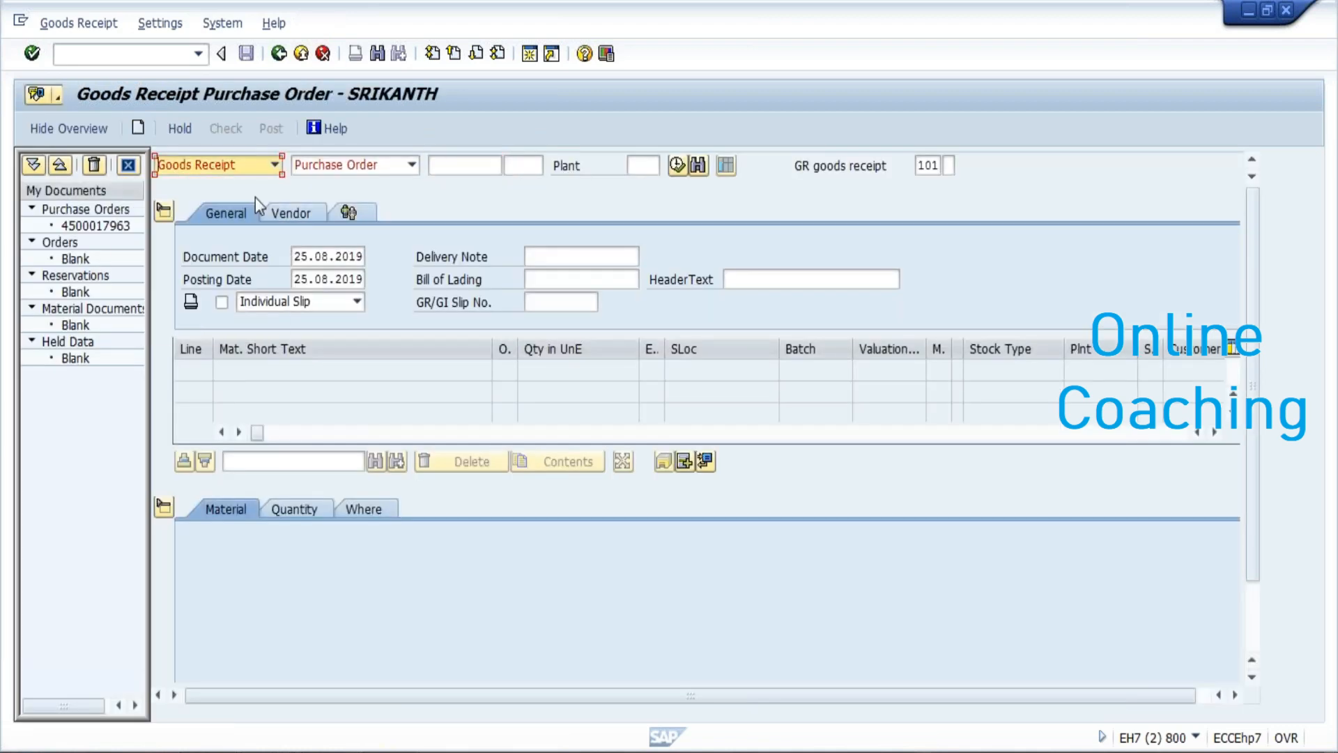
click(315, 170)
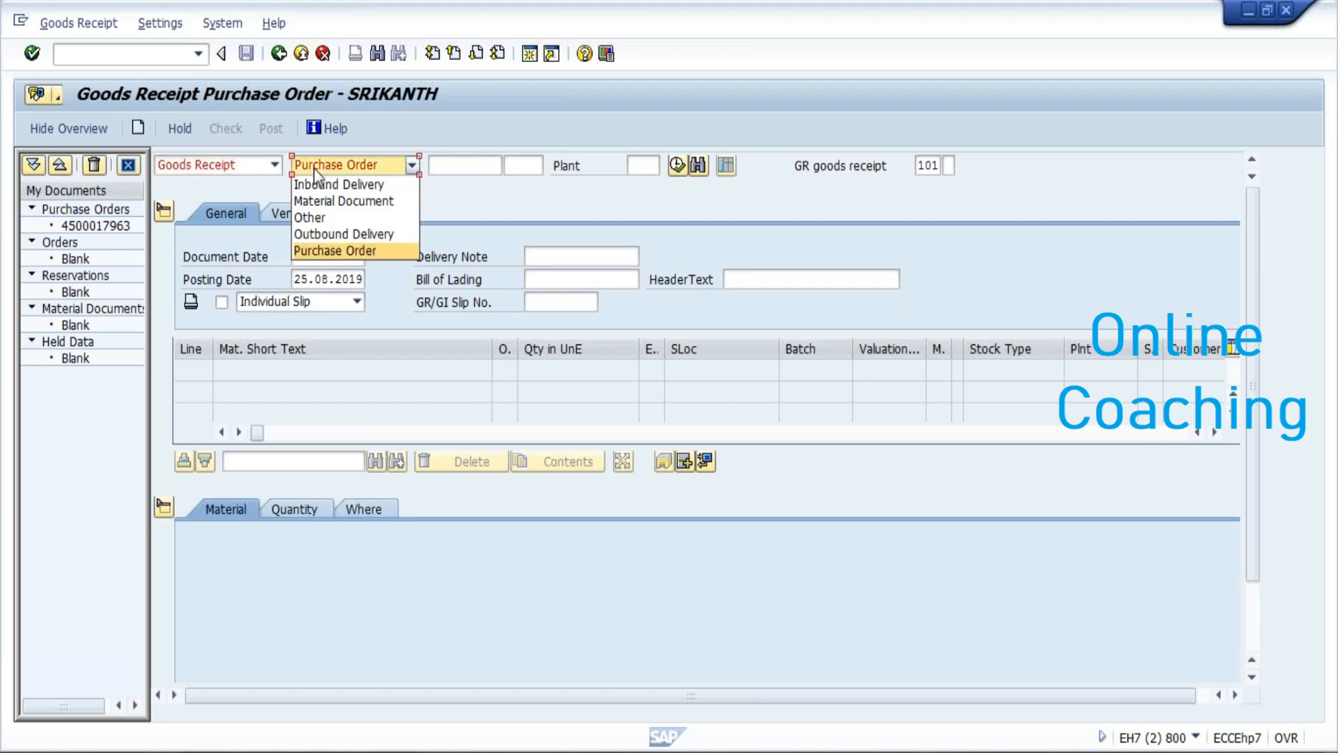
click(316, 214)
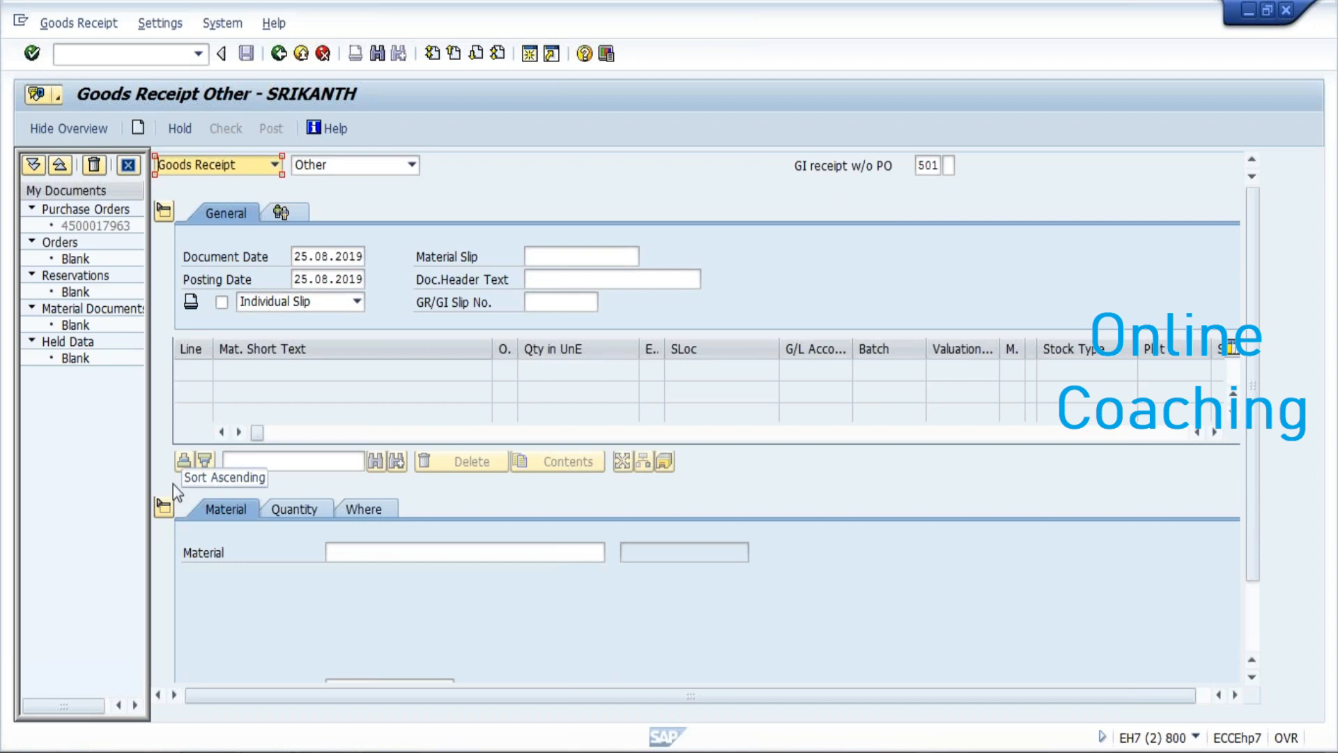
click(185, 467)
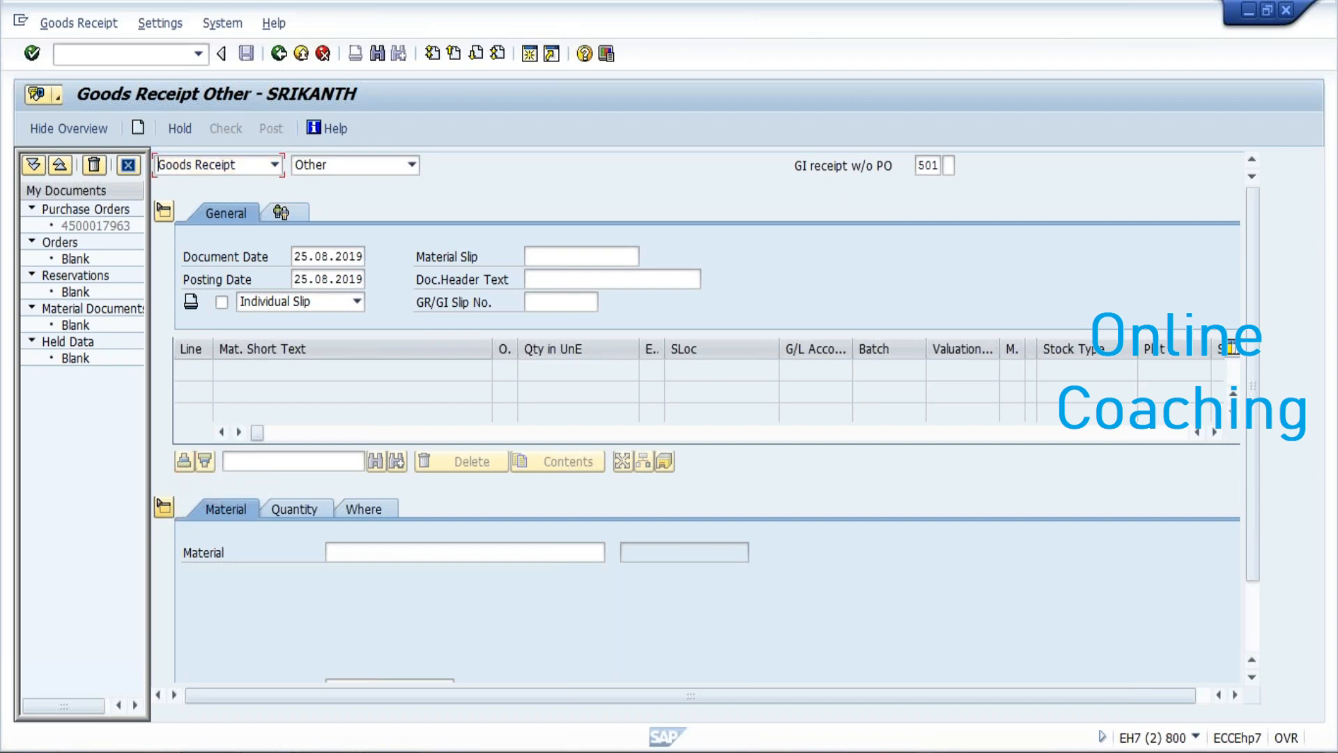
click(166, 694)
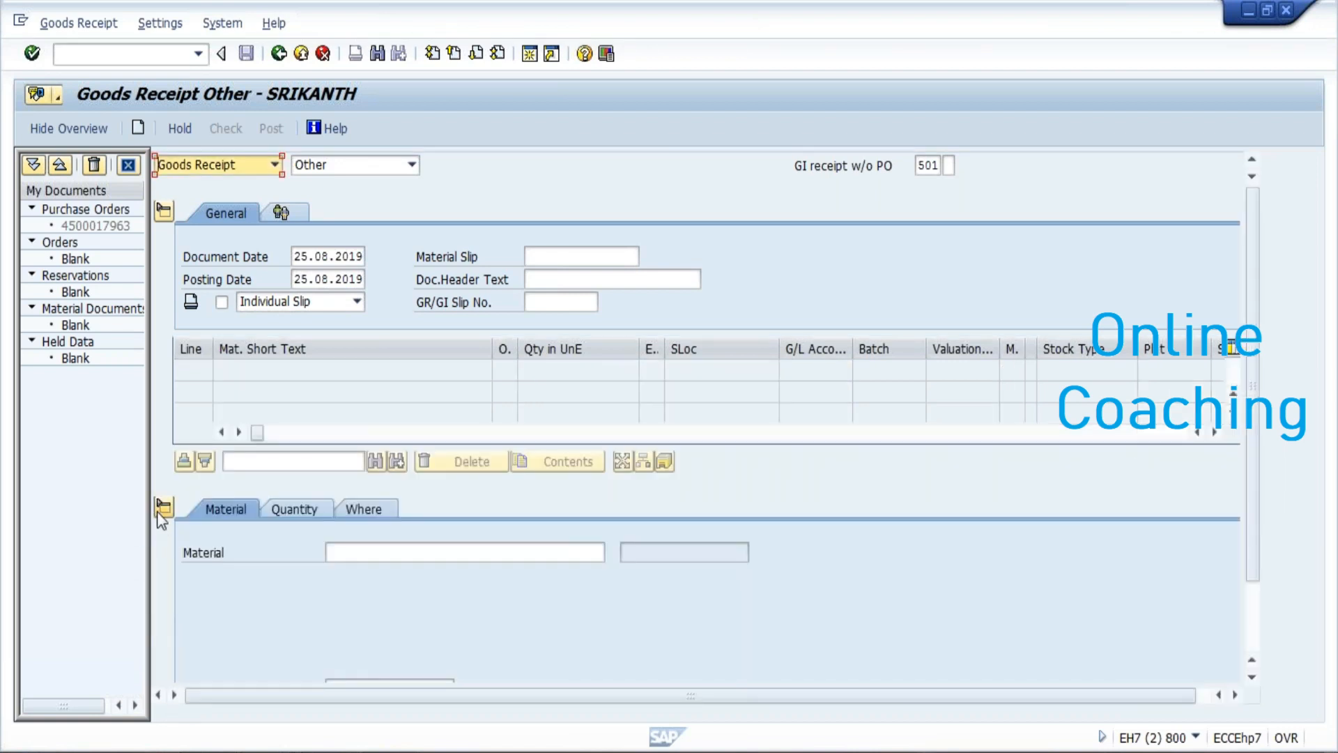
click(161, 514)
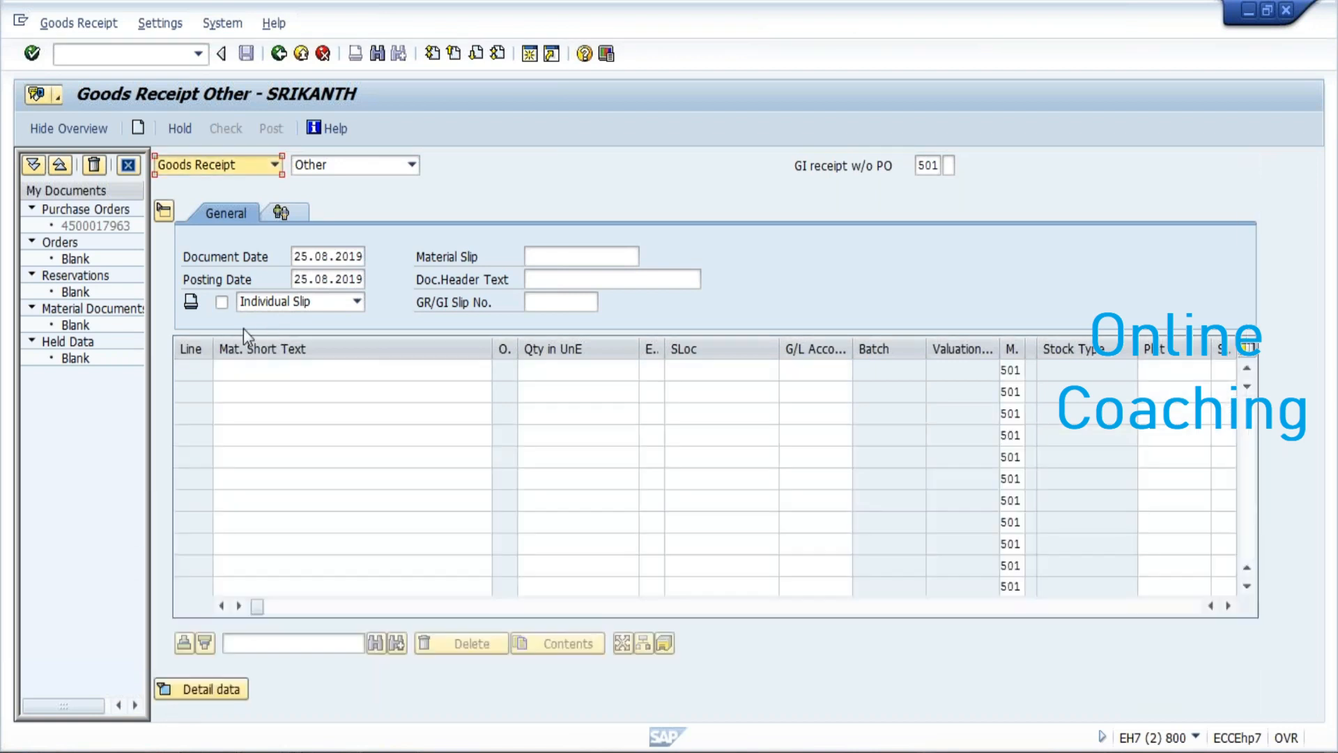
- Enter material 107 with a quantity of 400 in the first item line of the goods receipt
click(257, 370)
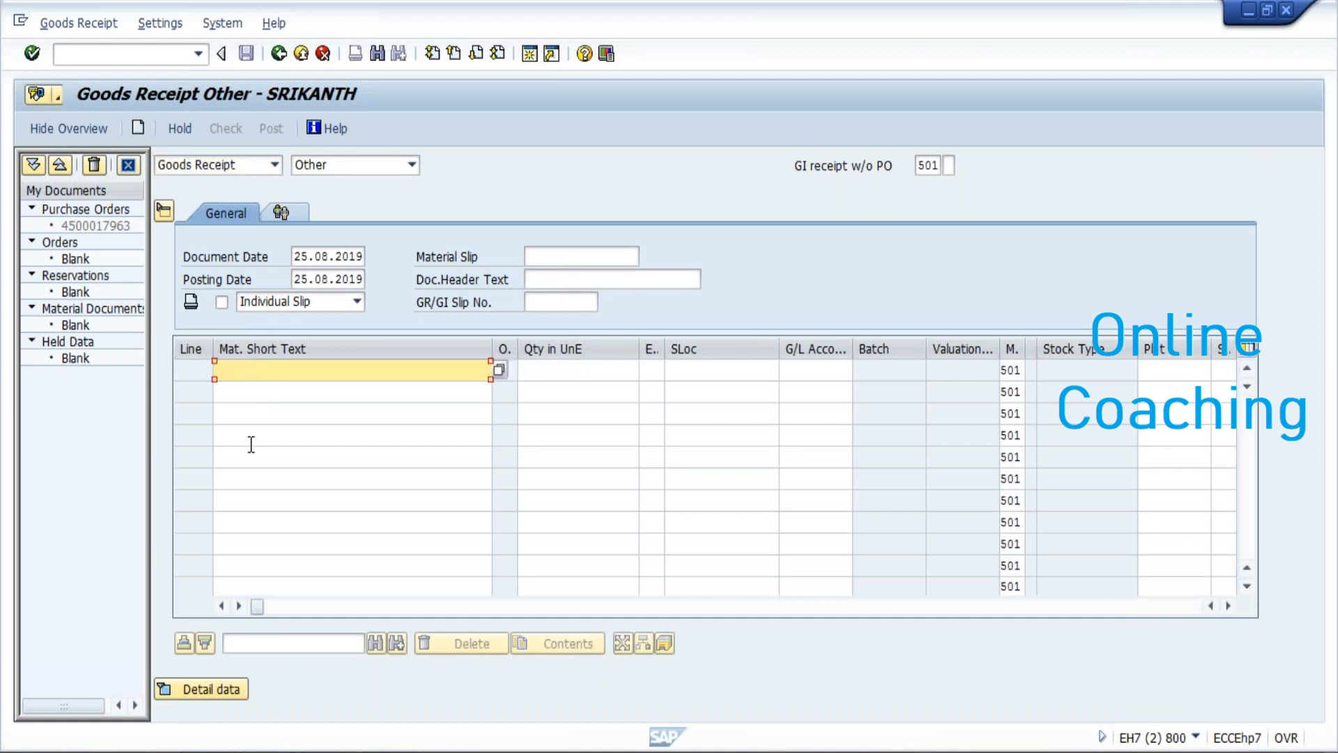
mouse_move(284, 725)
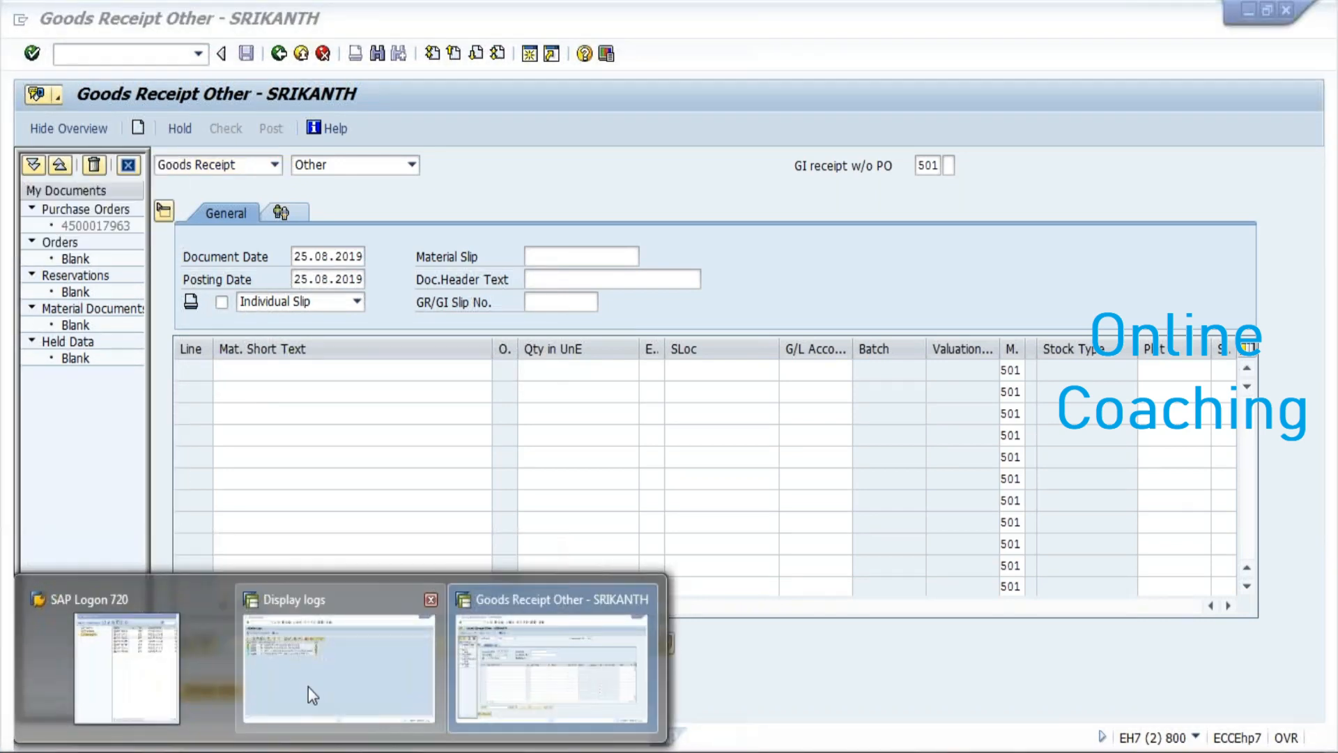
mouse_move(308, 688)
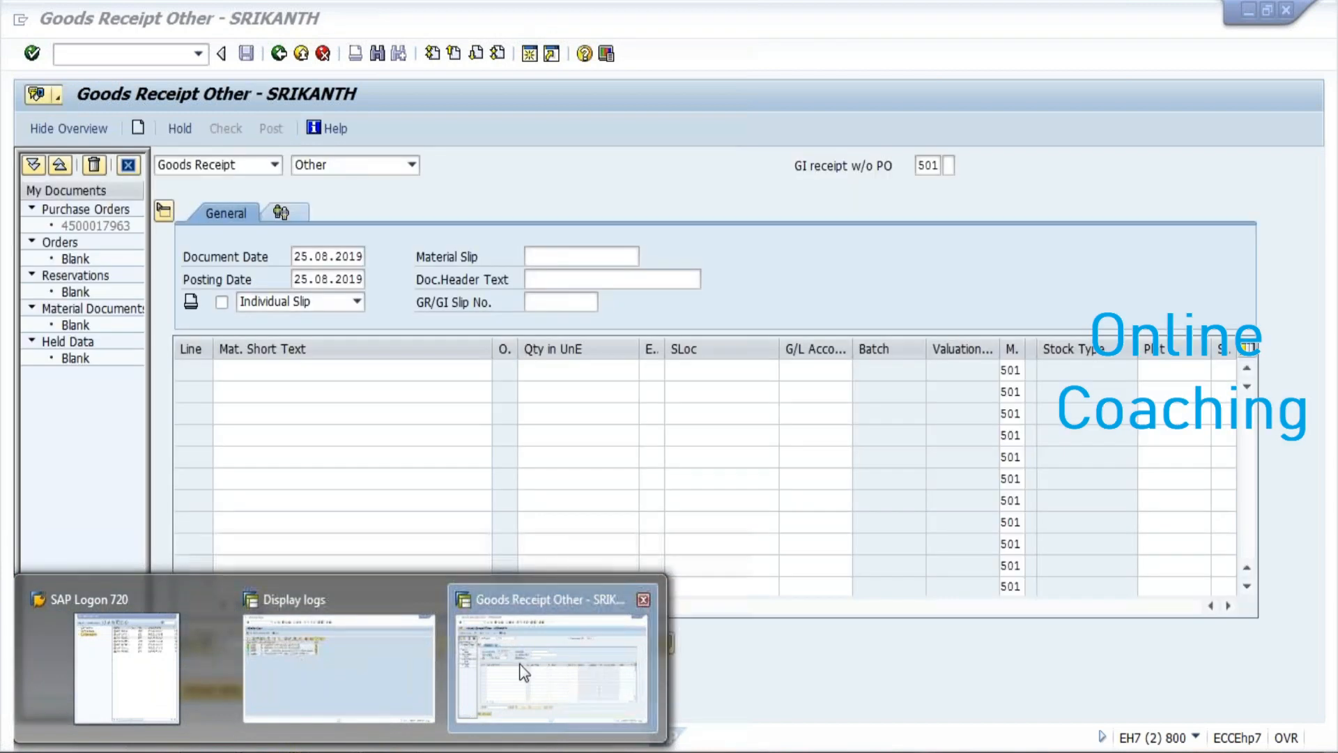
click(524, 673)
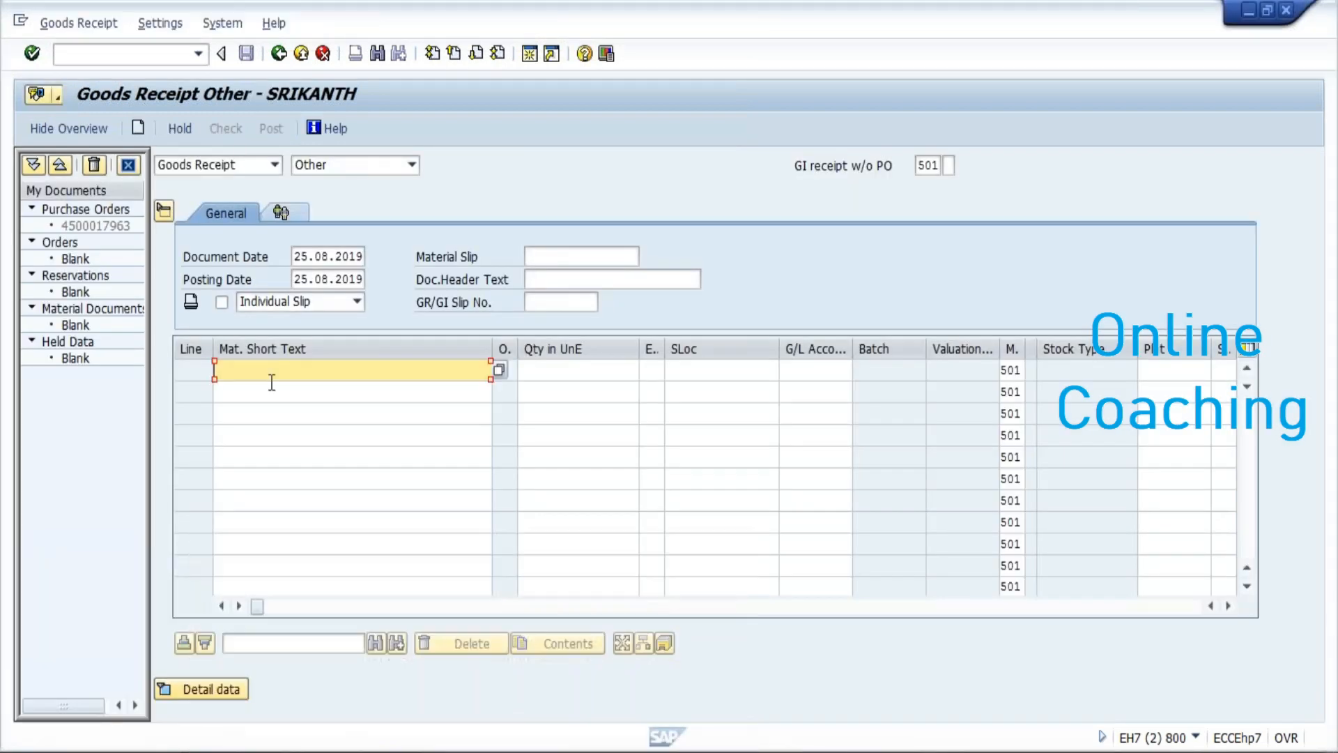
text(107)
key(Tab)
text(400)
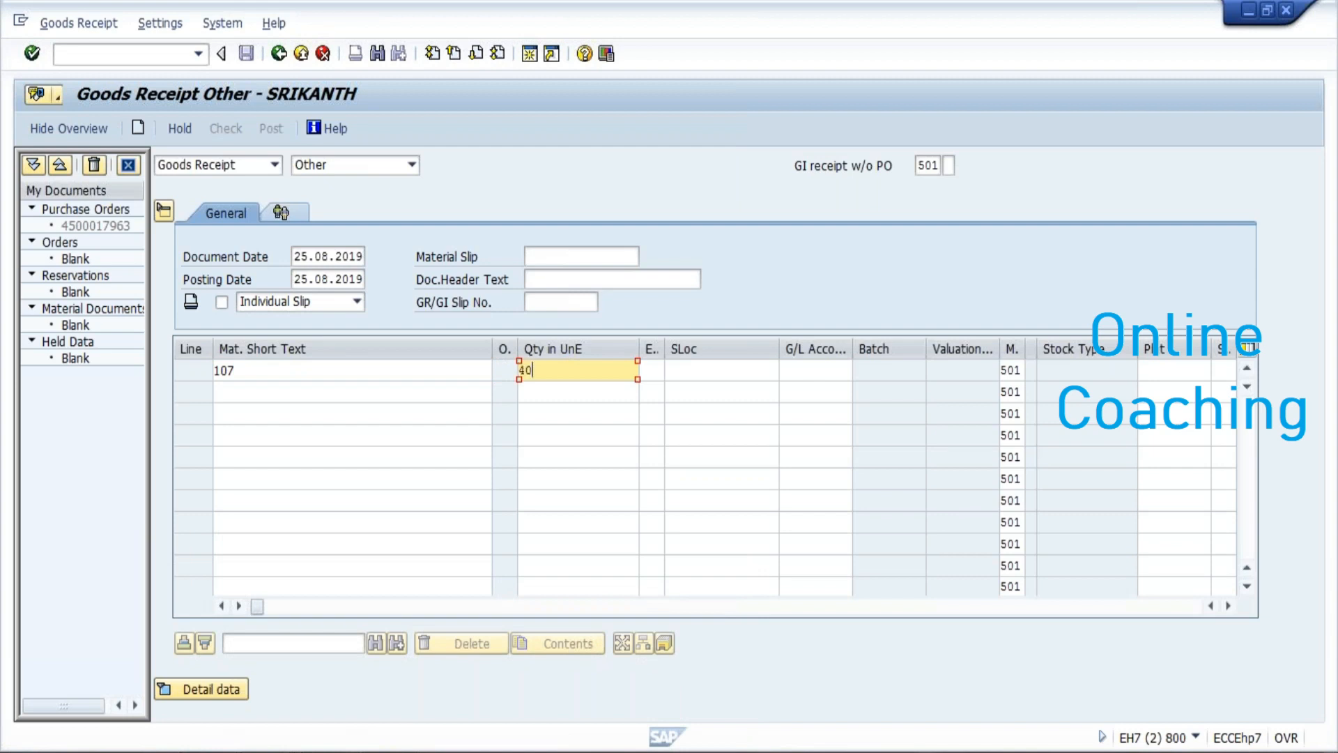
- Set the item's storage location to PGSL and its plant to PGPL, confirm the line, and open its detail data
key(Tab)
key(Tab)
key(Tab)
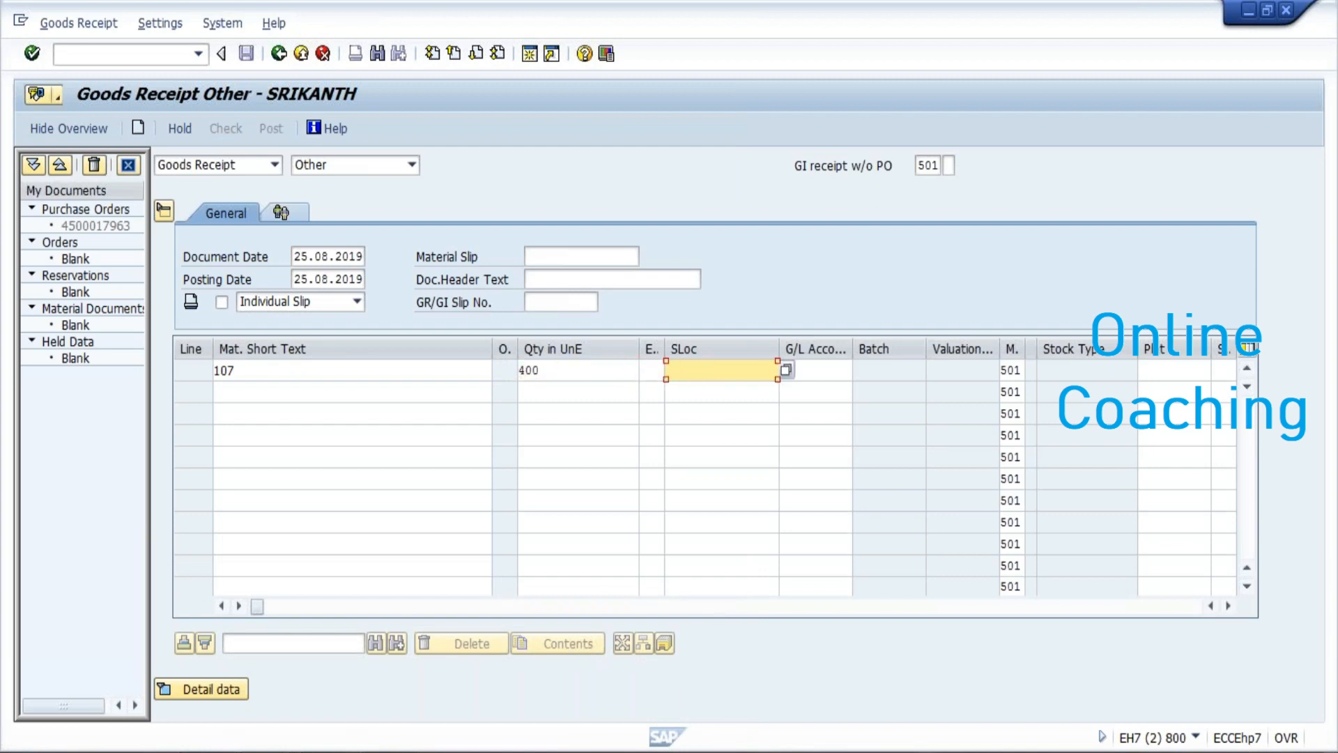
key(shift+Tab)
text(PGSL)
key(Tab)
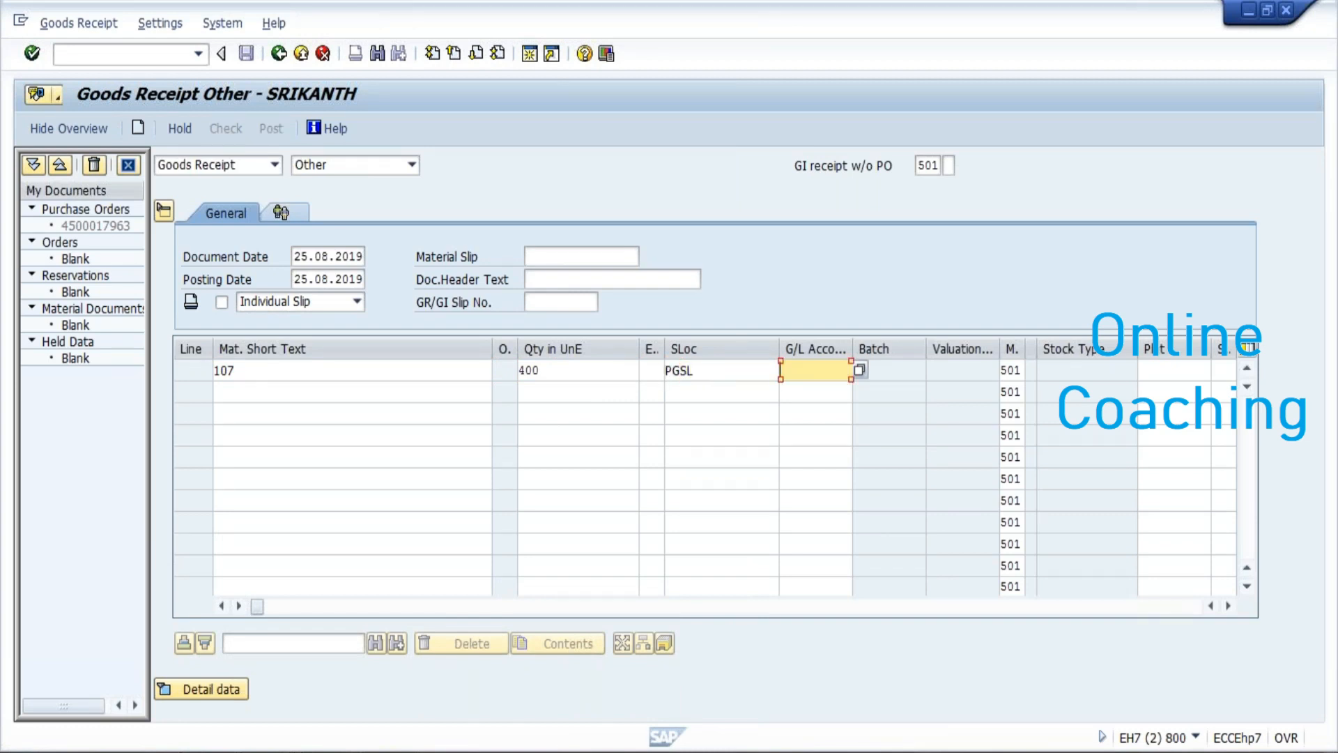
key(Tab)
key(Tab)
text(PGPL)
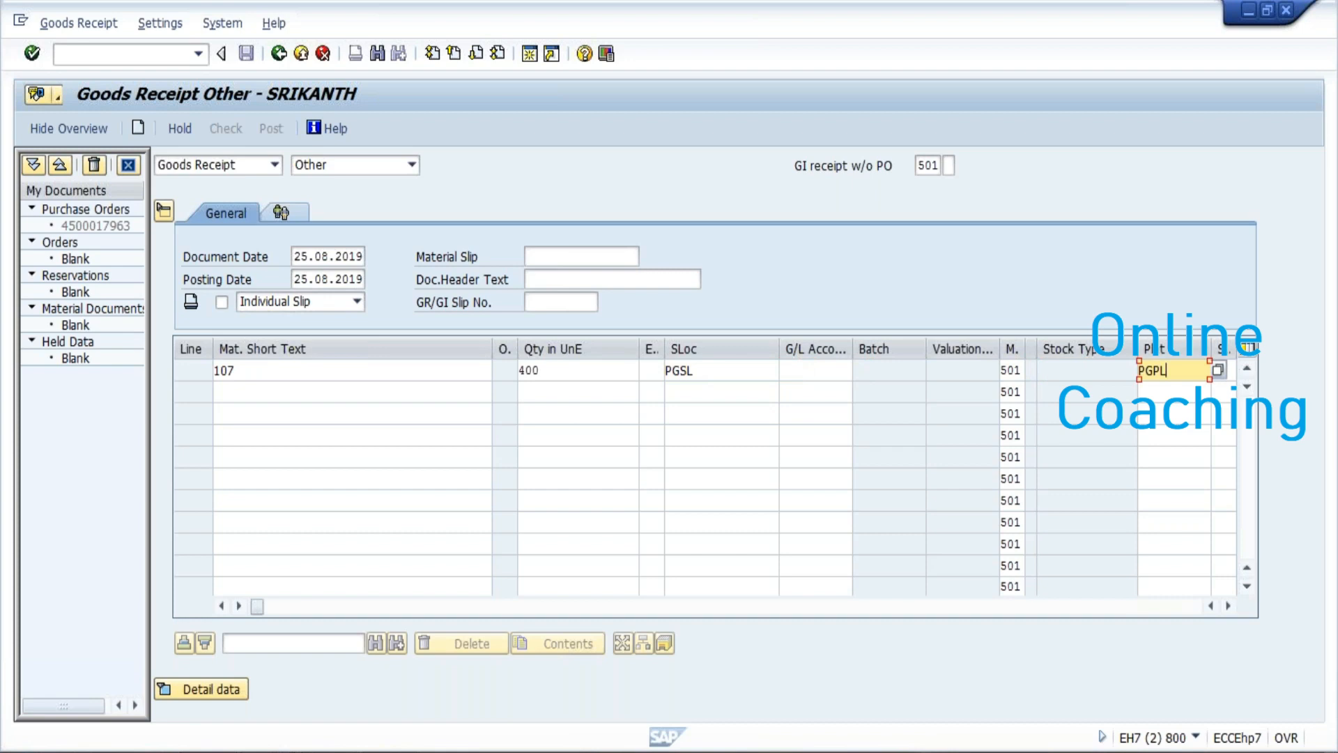
key(Return)
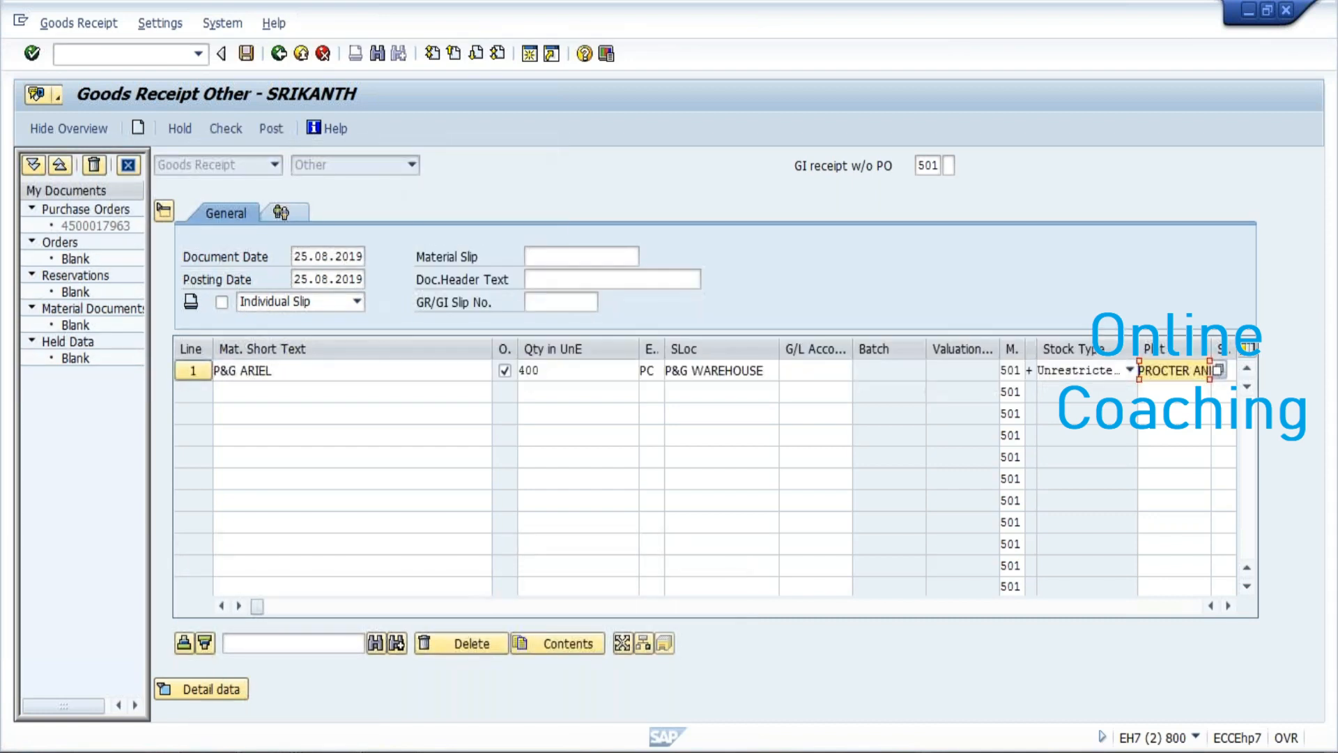
click(183, 687)
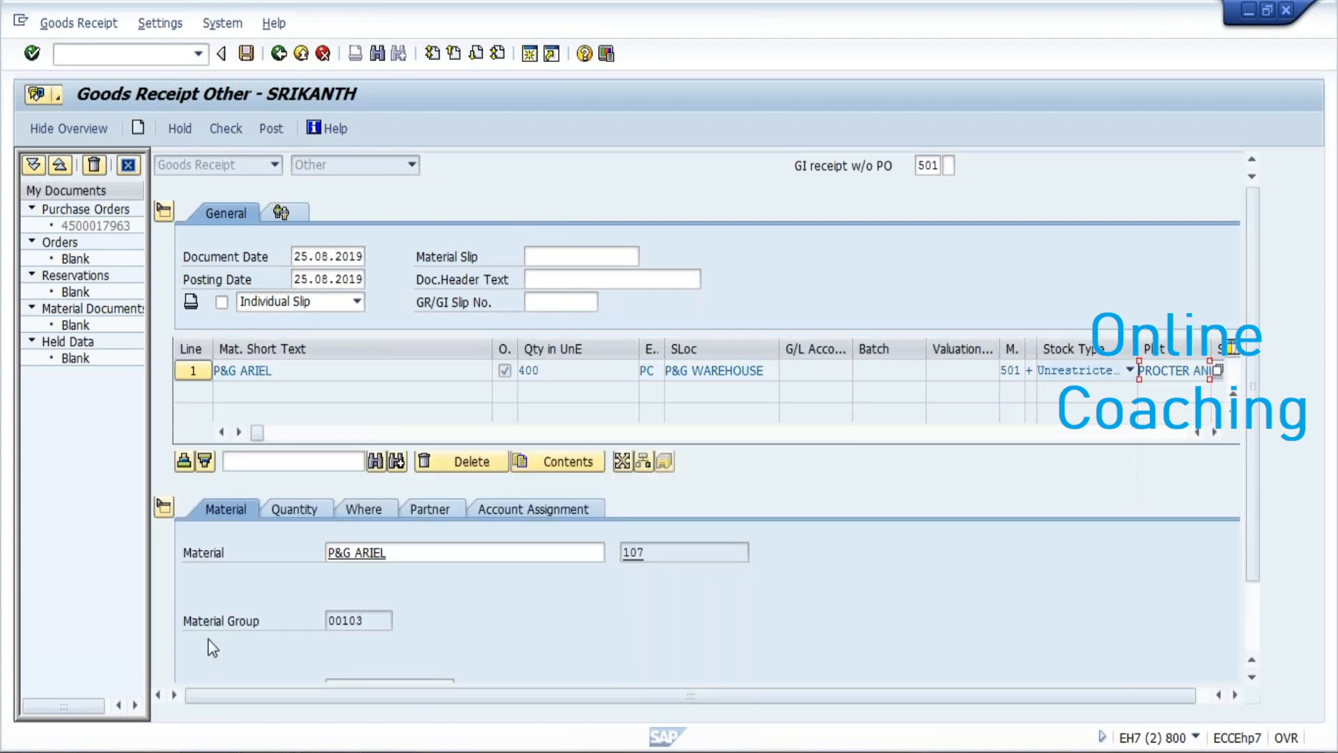
- Check the goods receipt item for posting errors and close the resulting log
click(1248, 620)
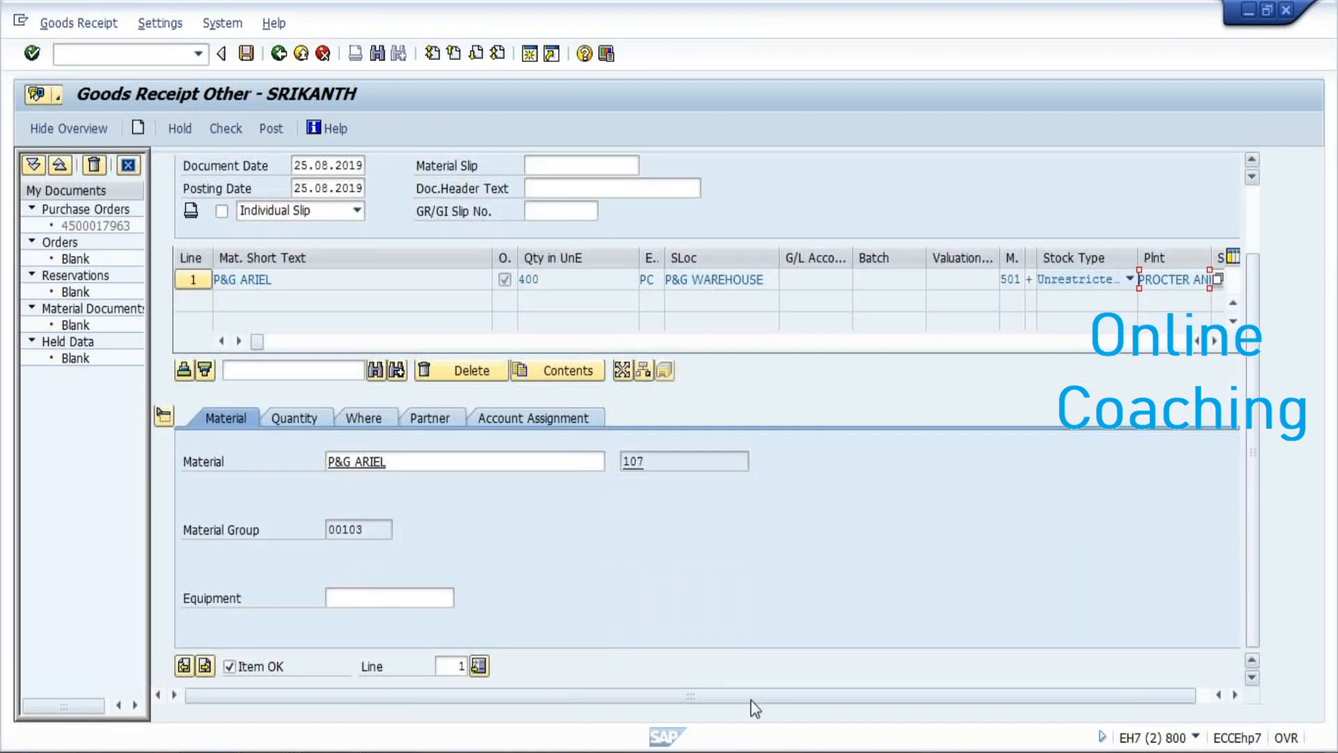
click(233, 130)
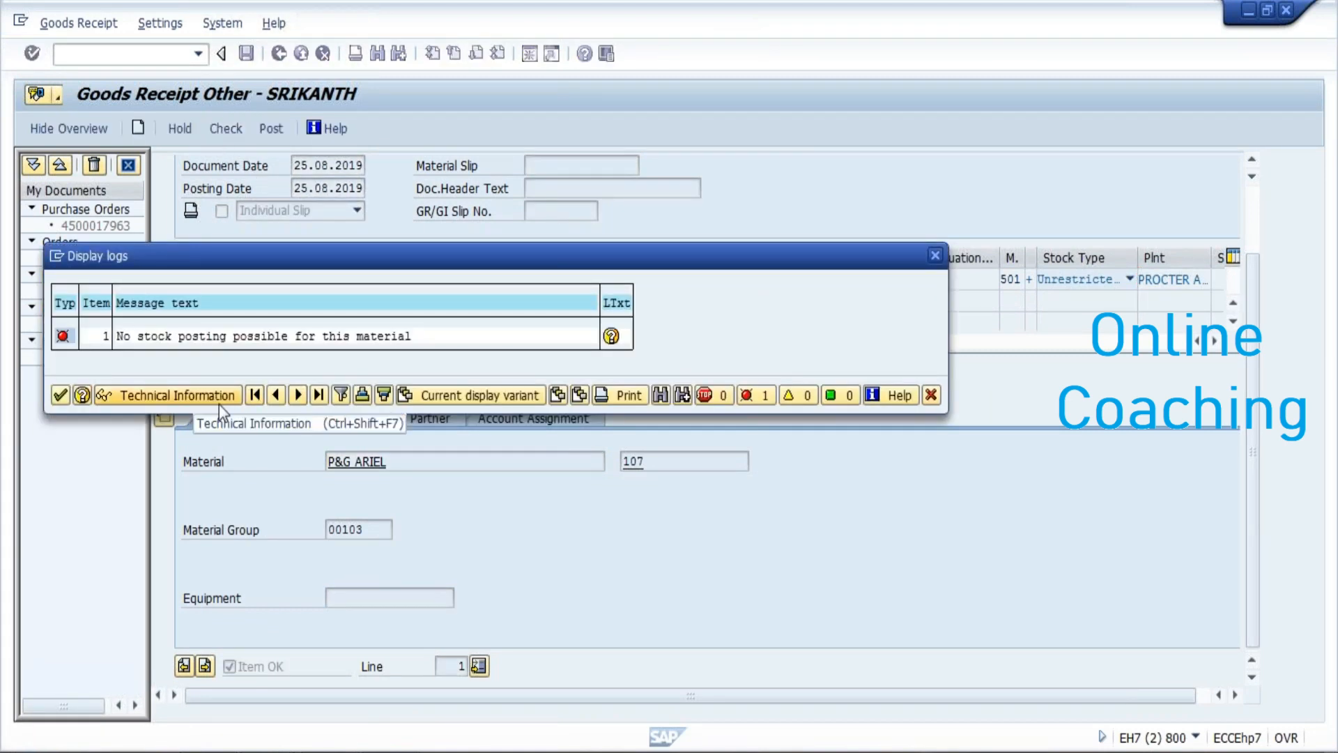
click(62, 395)
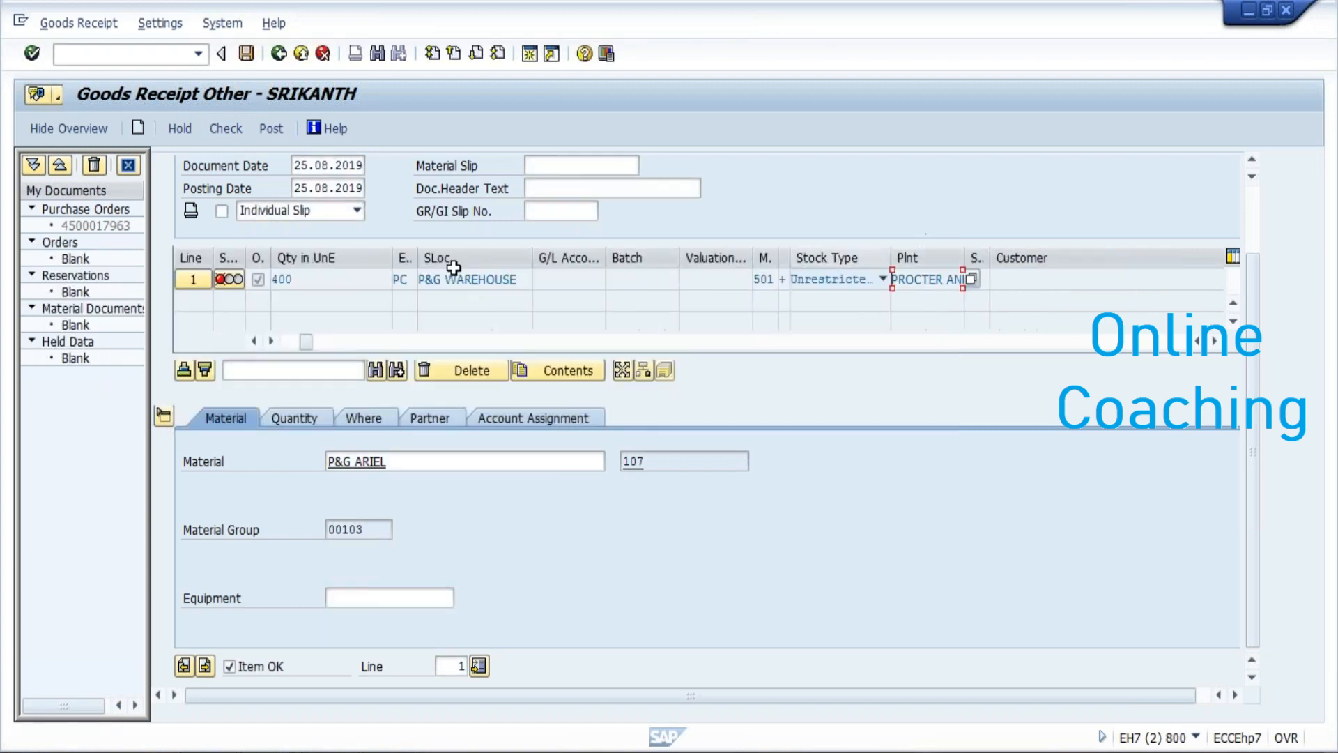
- Set the goods receipt's movement type to 561, receipt per initial entry of stock balances into unrestricted use
click(1256, 199)
click(925, 167)
click(947, 170)
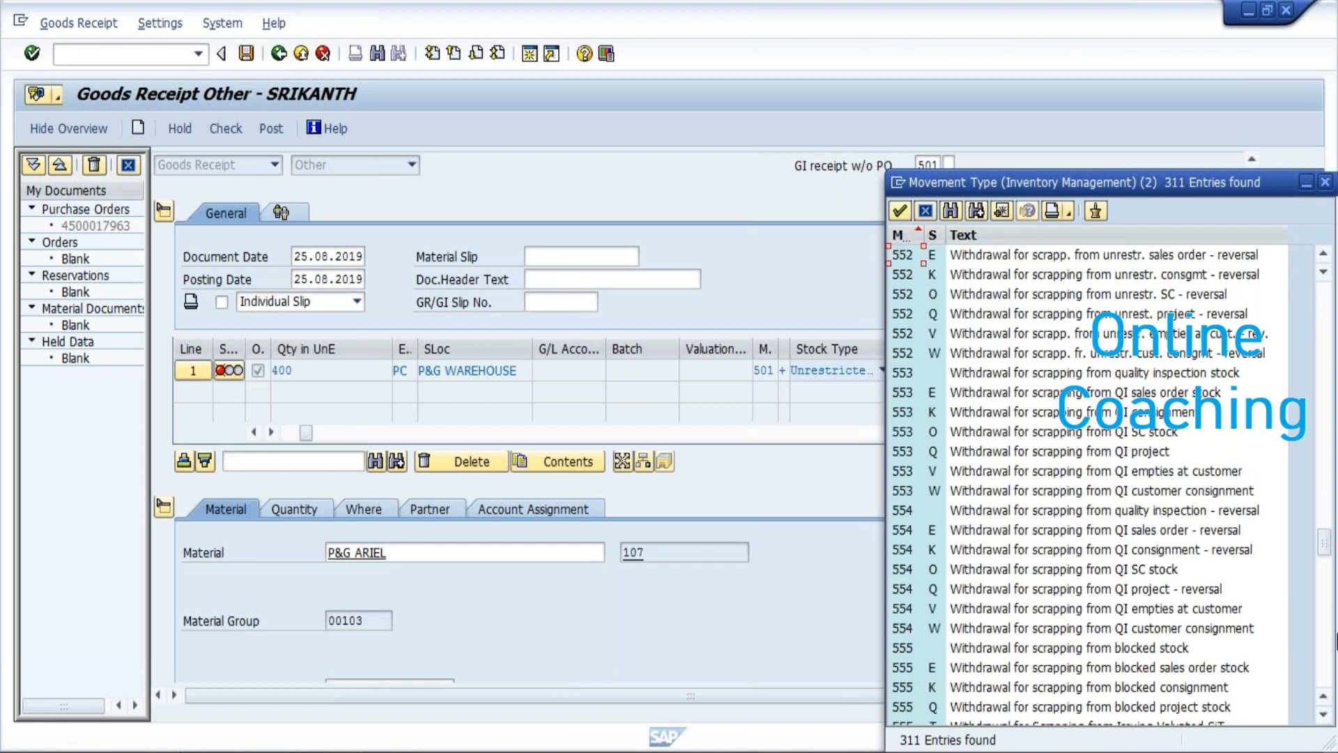
scroll(1141, 640, down, 8)
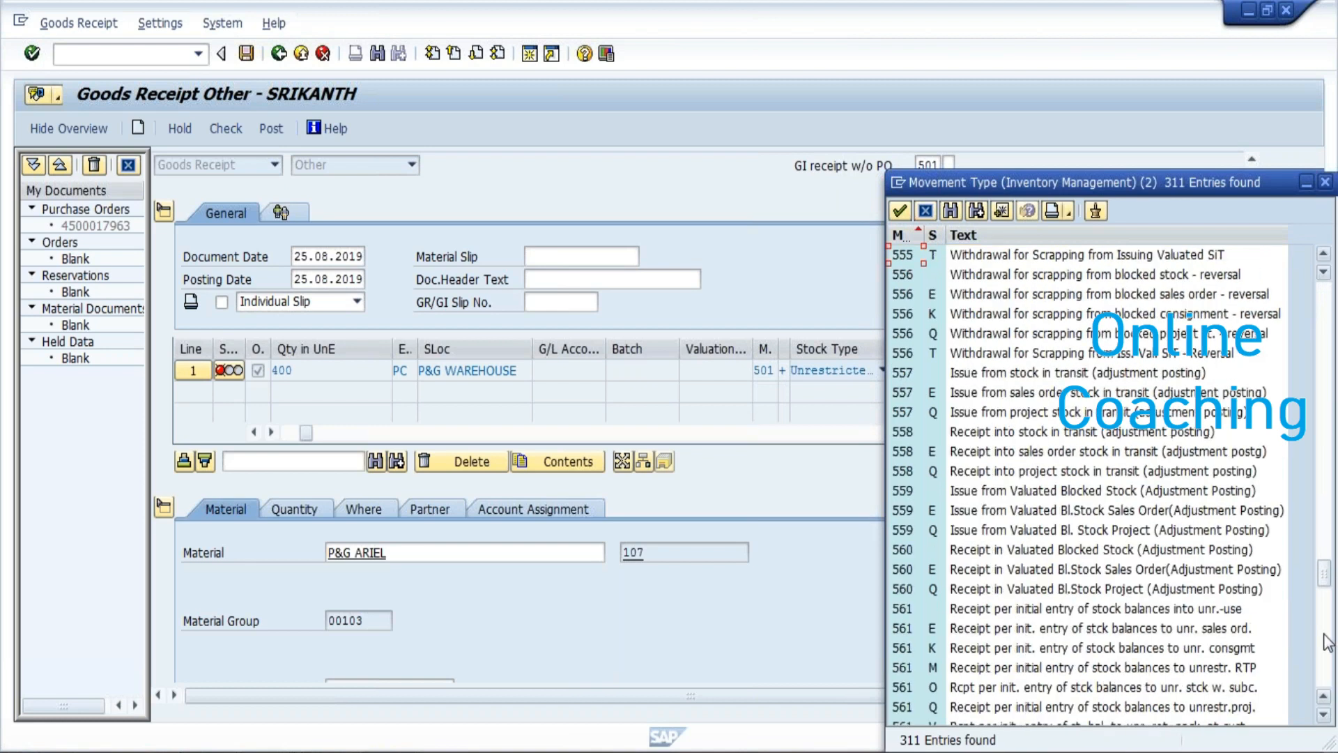
click(1104, 611)
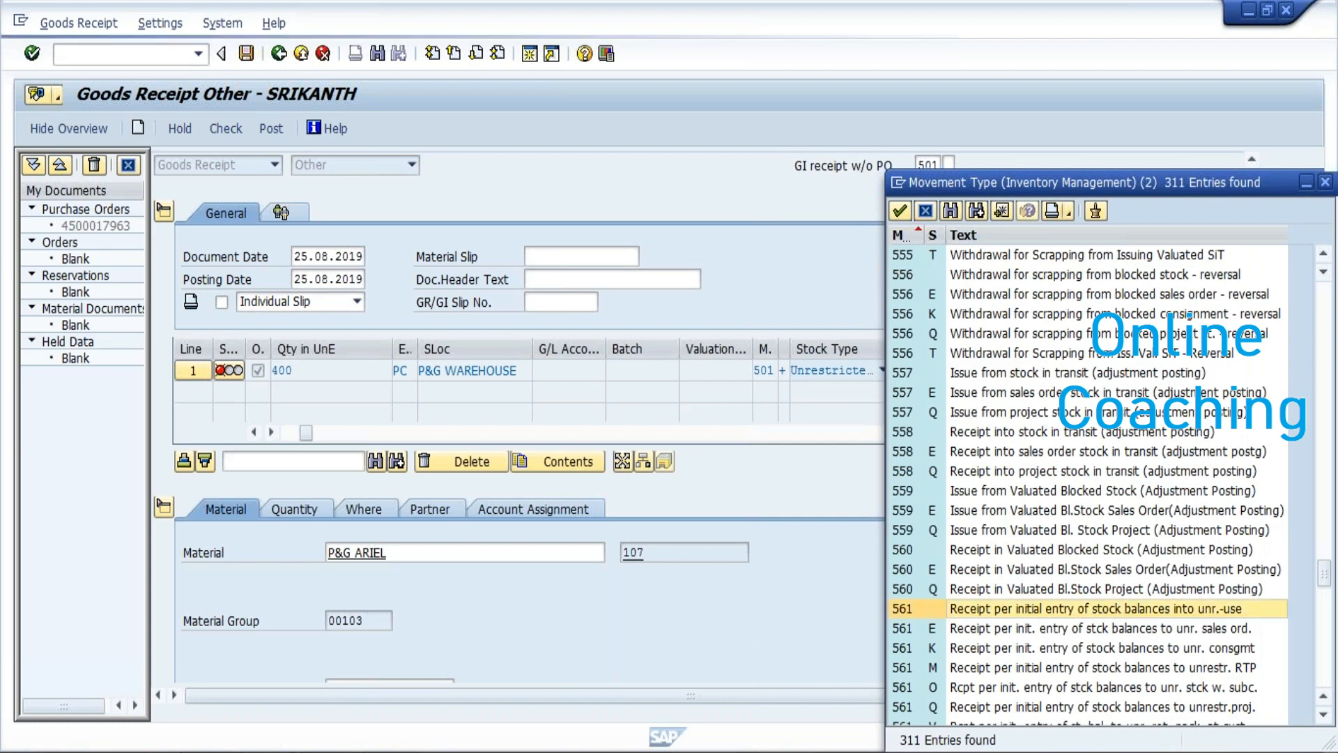
double_click(1104, 609)
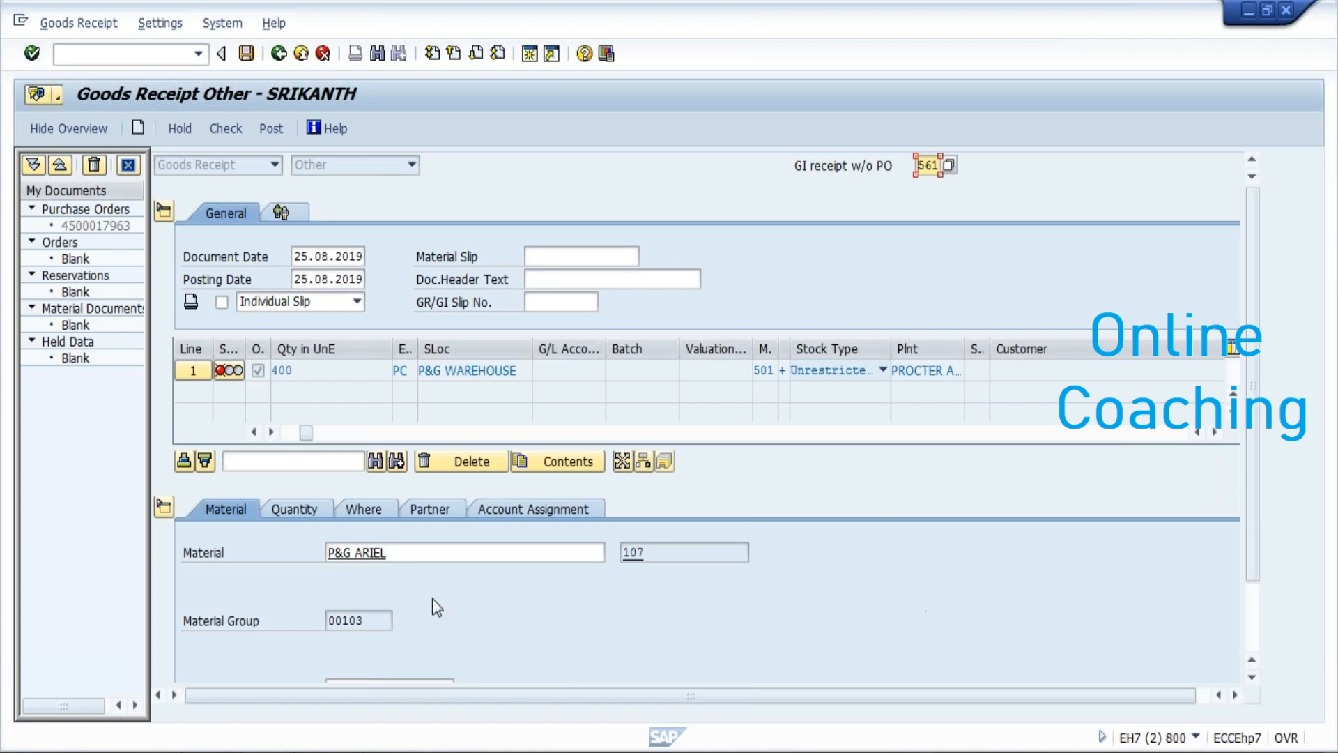
- Check the goods receipt again with movement type 561, acknowledging the tip about changed default values
click(226, 129)
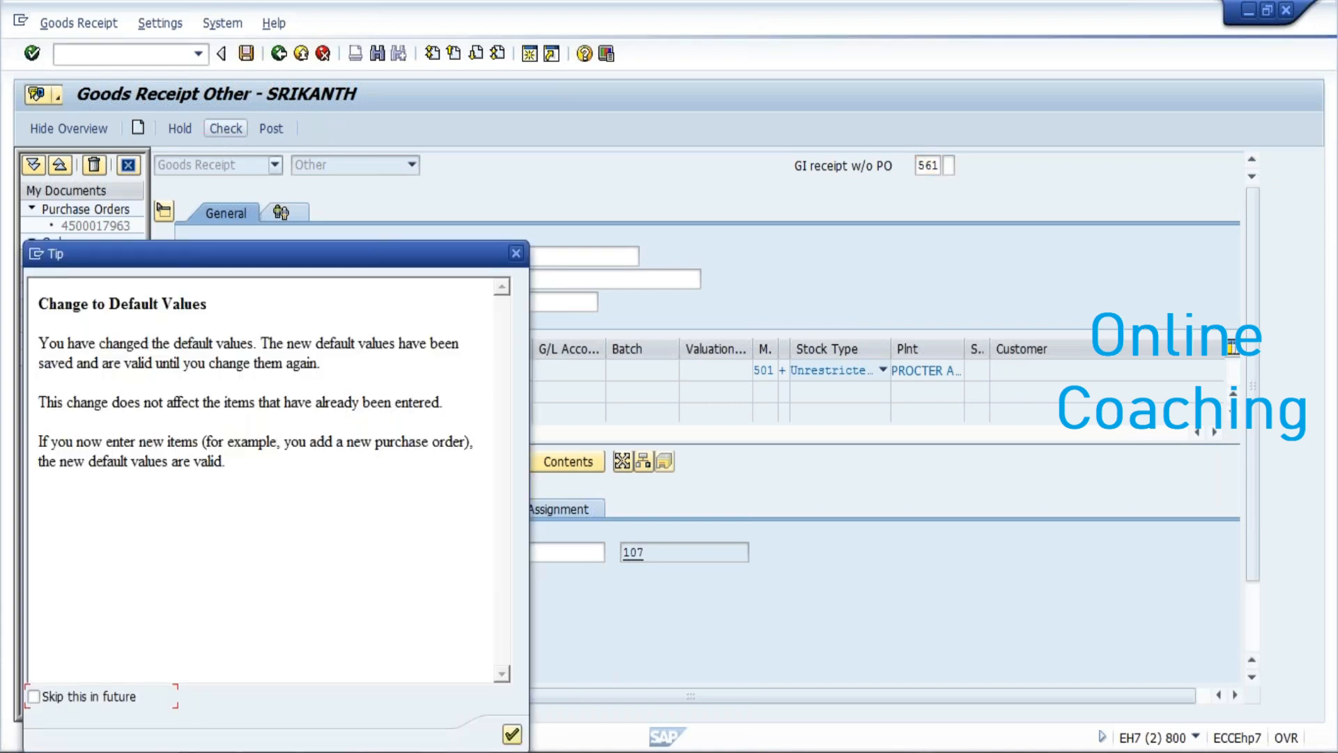
click(513, 741)
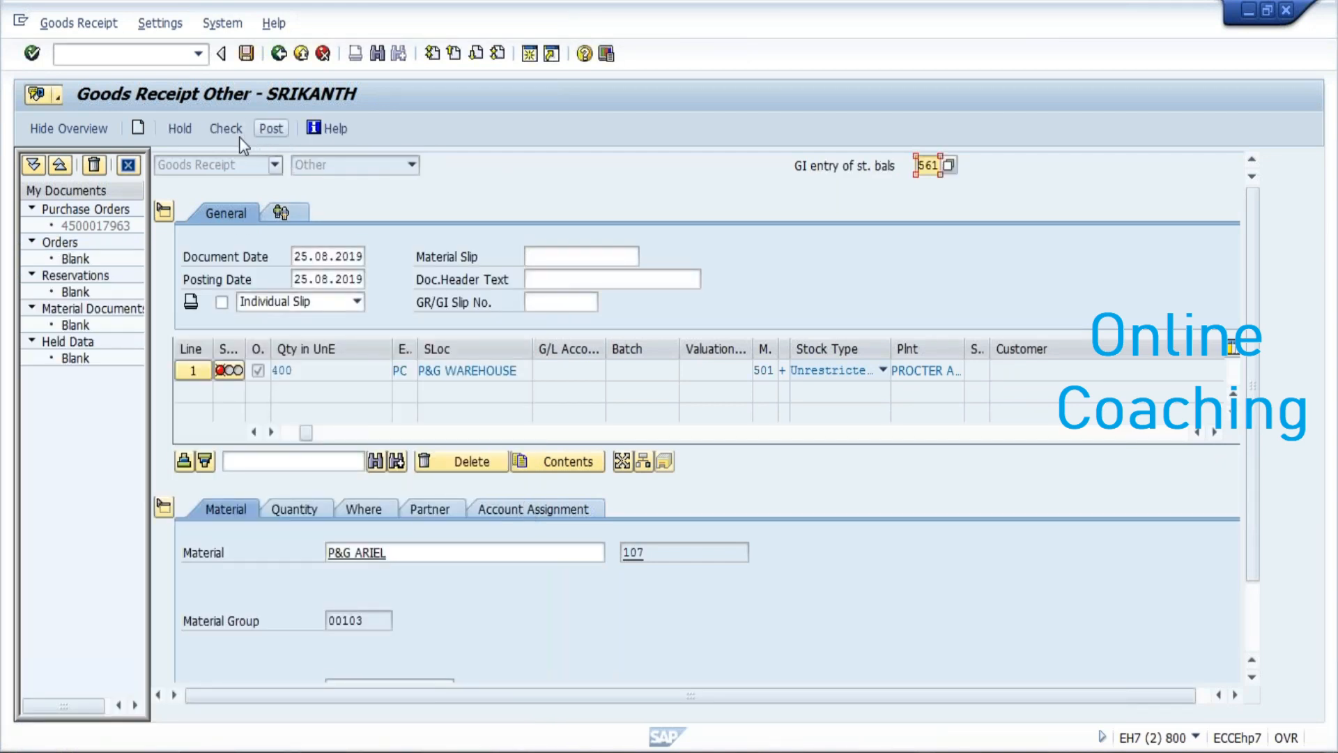
click(238, 133)
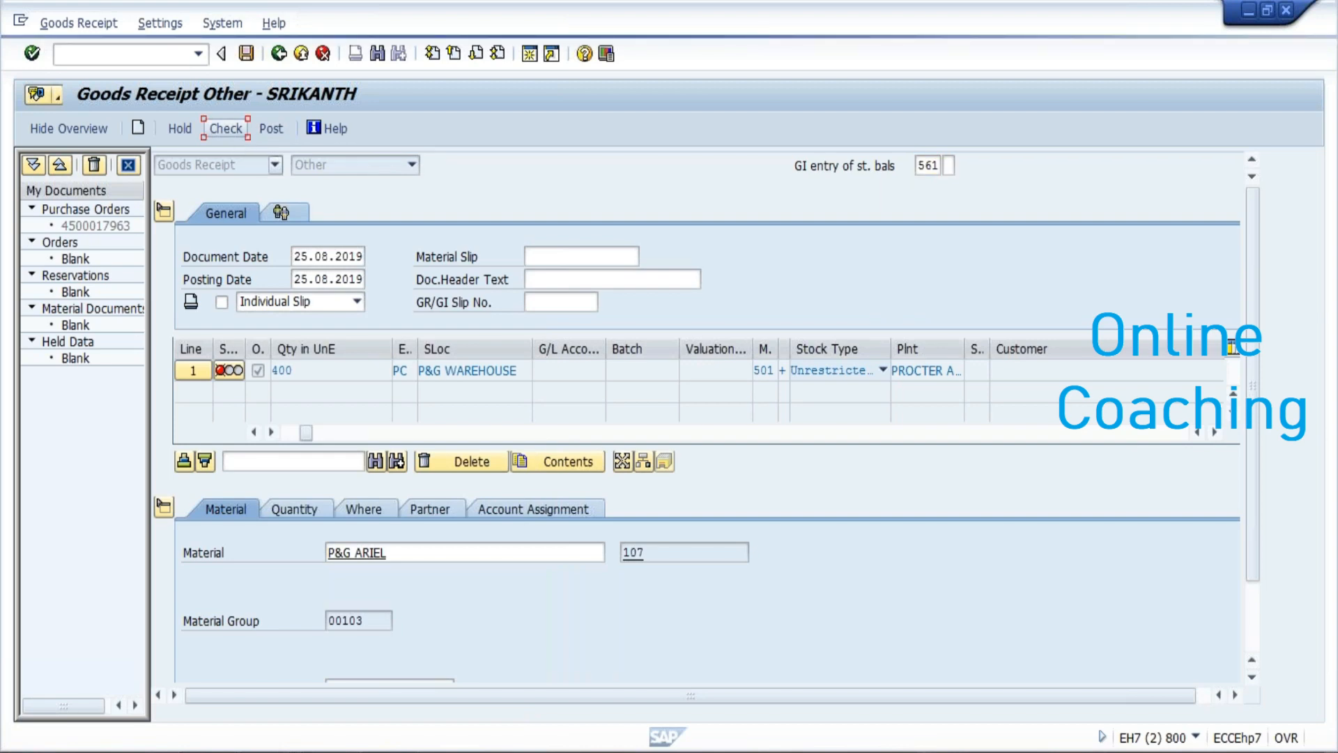
click(934, 258)
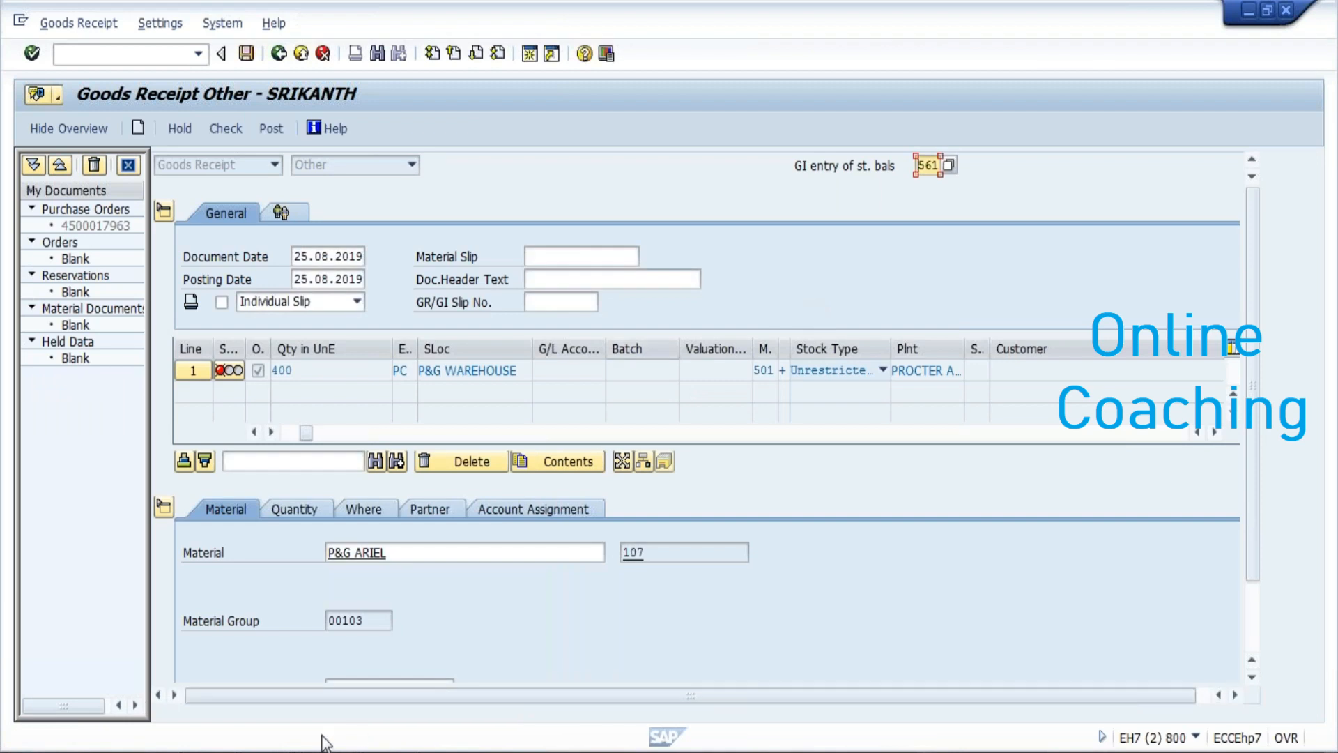
- Look at the delivery log in the other session, return to leave the goods receipt, and start the stock overview transaction MMBE
click(324, 746)
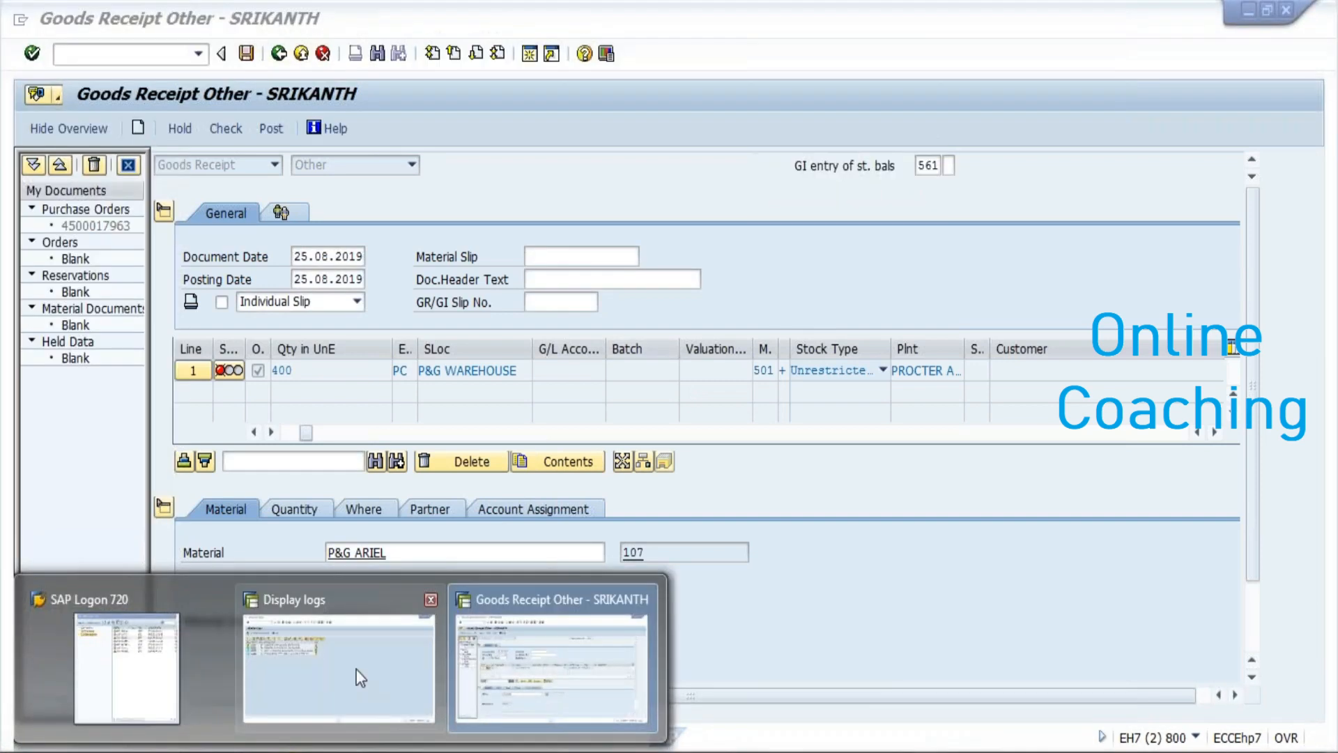
click(365, 675)
click(339, 748)
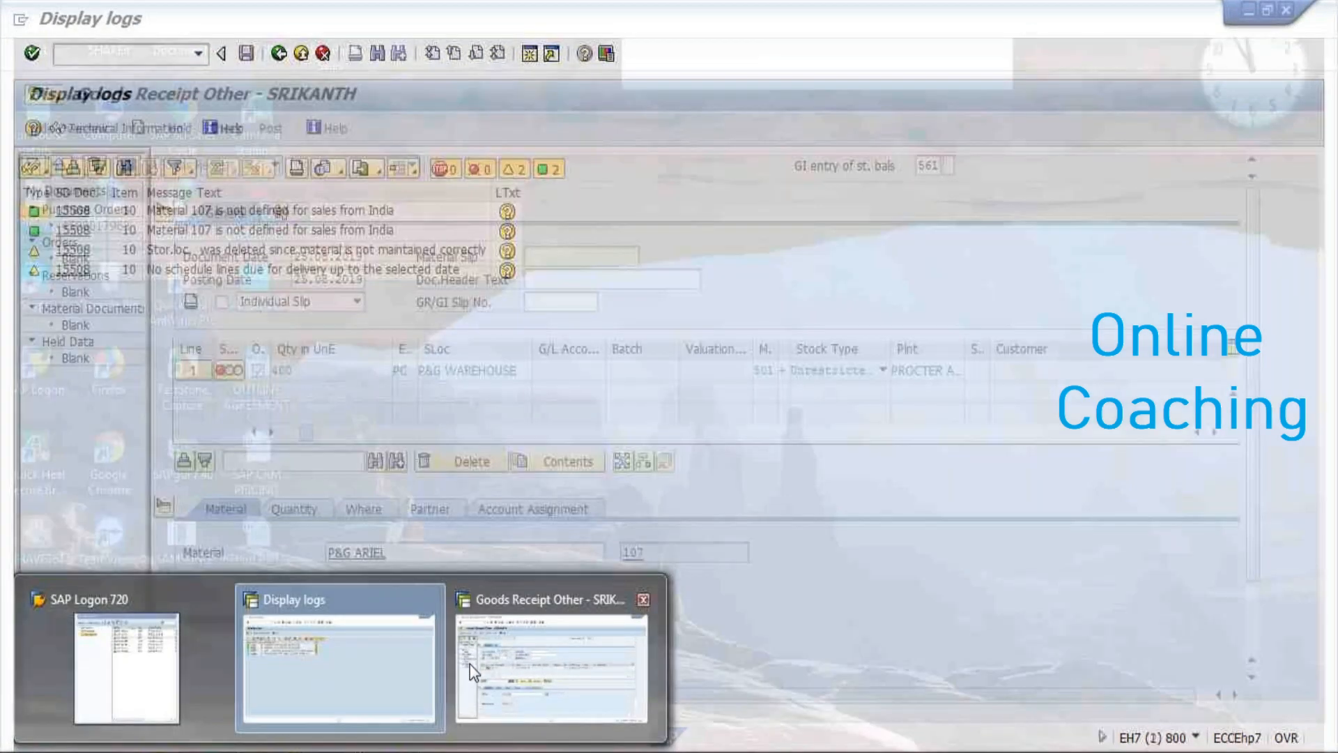
click(470, 663)
key(F3)
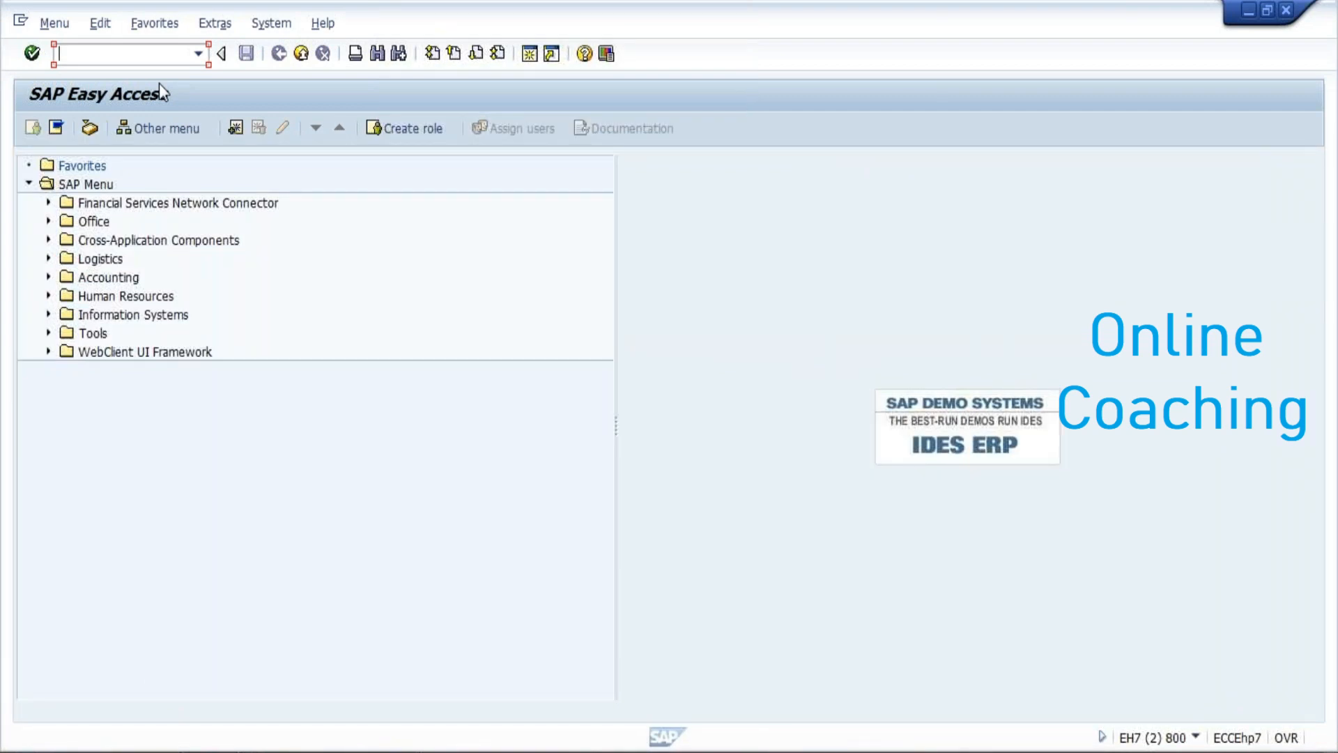
text(MMBE)
key(Return)
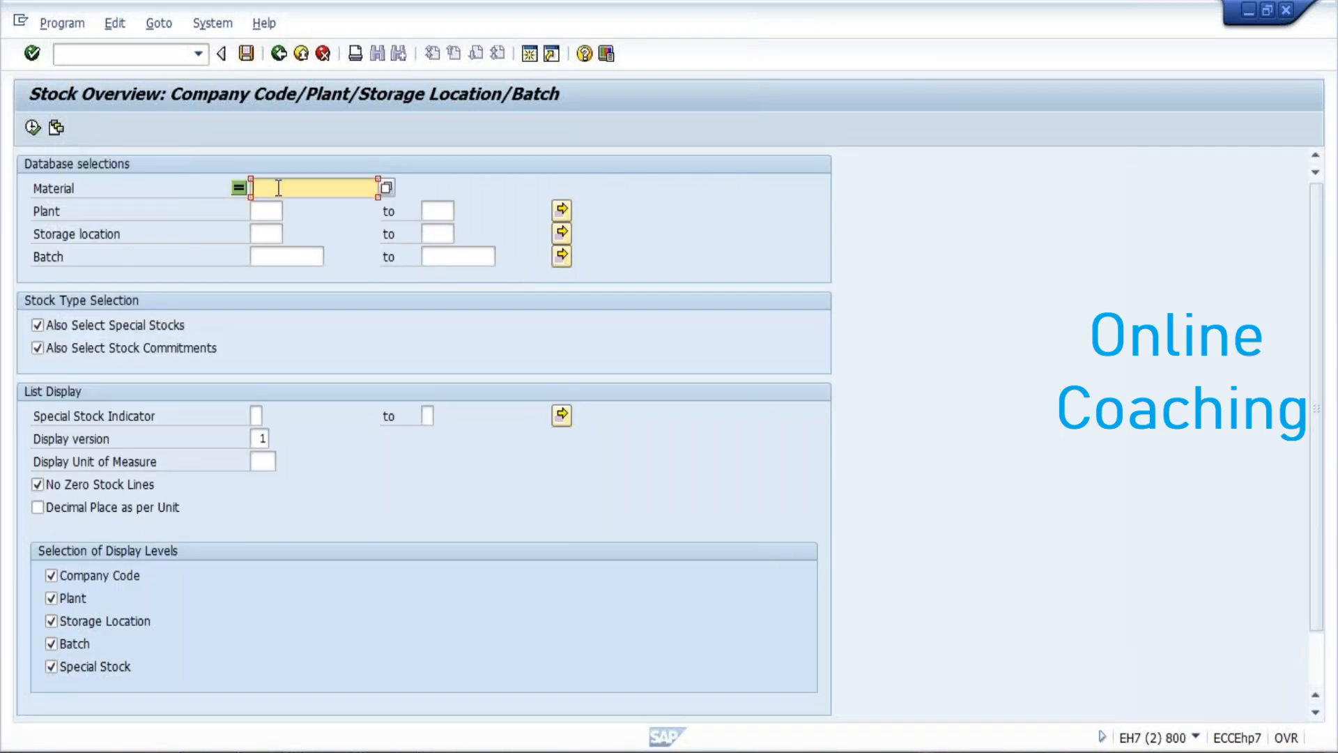
- Run the stock overview for material 107 in plant PGPL and storage location PGSL
text(107)
click(272, 211)
text(P)
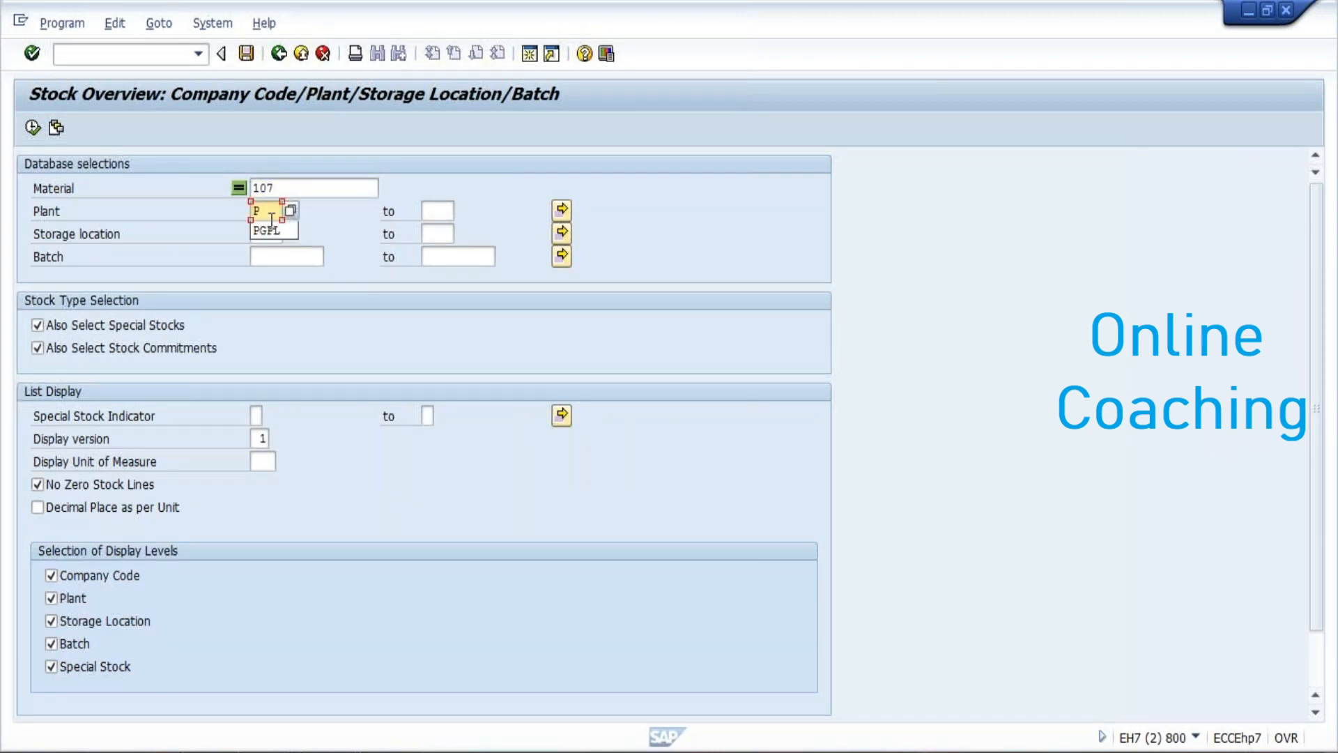
text(G)
click(266, 229)
click(268, 232)
text(P)
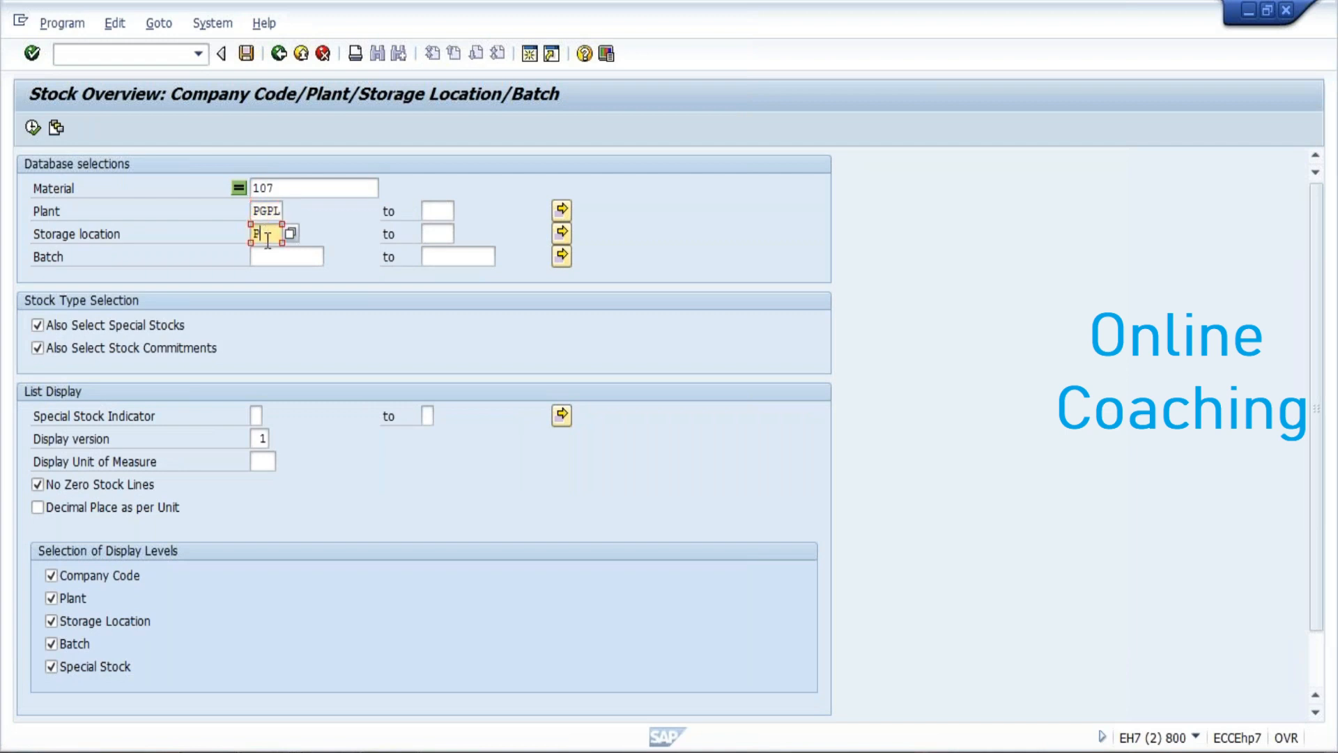
text(GSL)
click(34, 126)
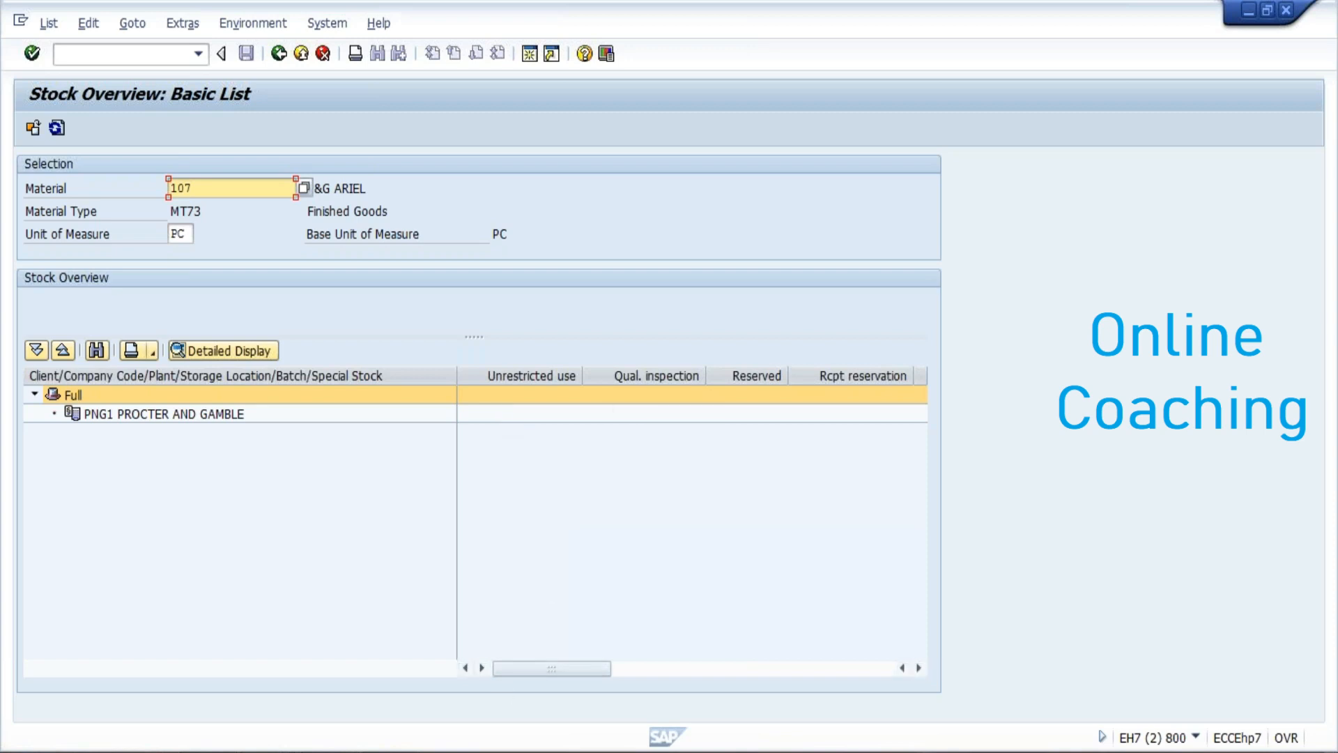
- Switch back to the delivery session, leave its log, and restart VL01N for an outbound delivery with reference to a sales order
click(304, 725)
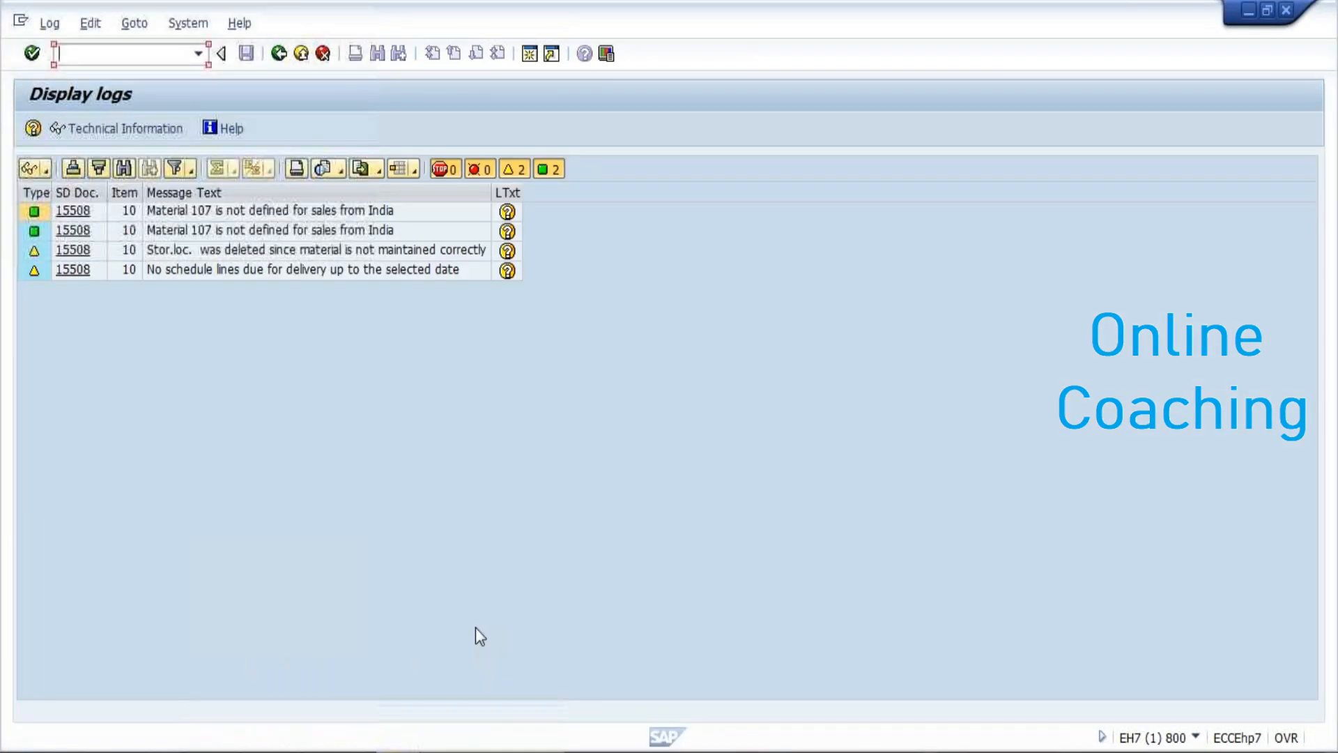
click(280, 55)
click(279, 53)
click(199, 55)
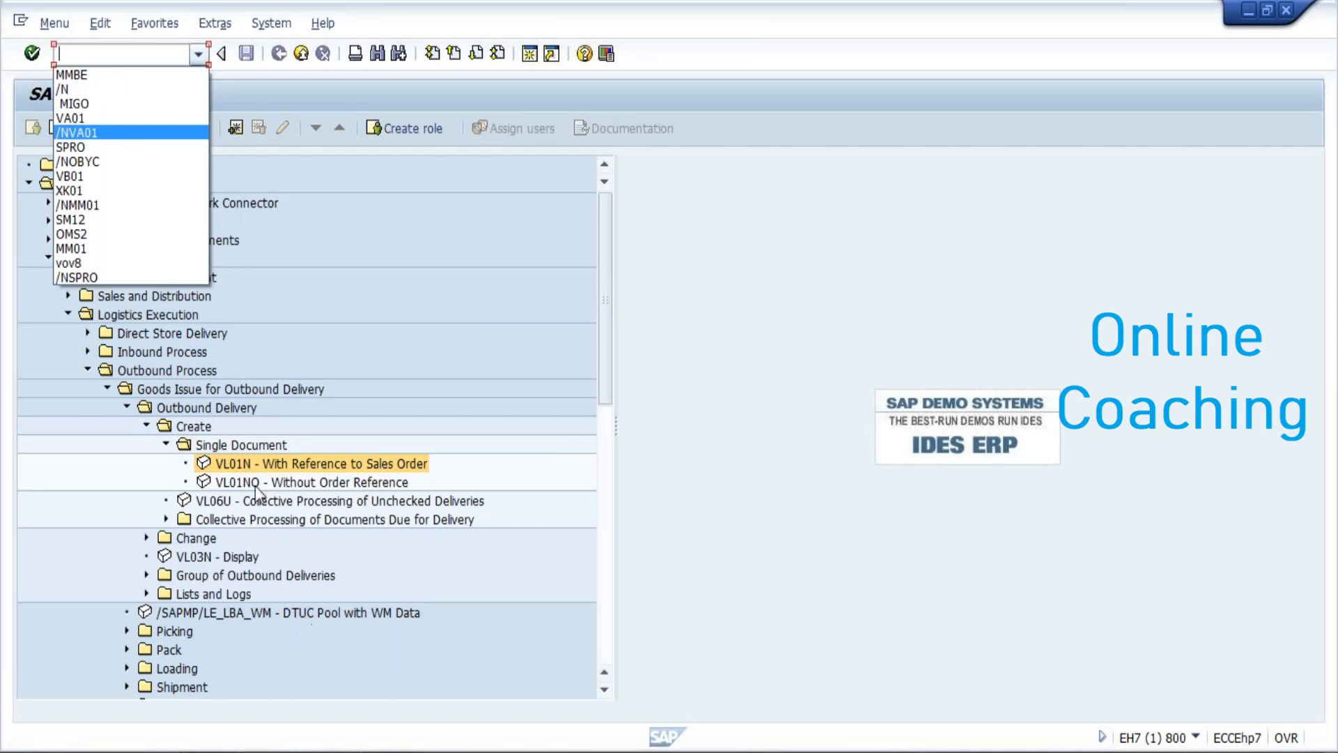
click(245, 462)
double_click(245, 463)
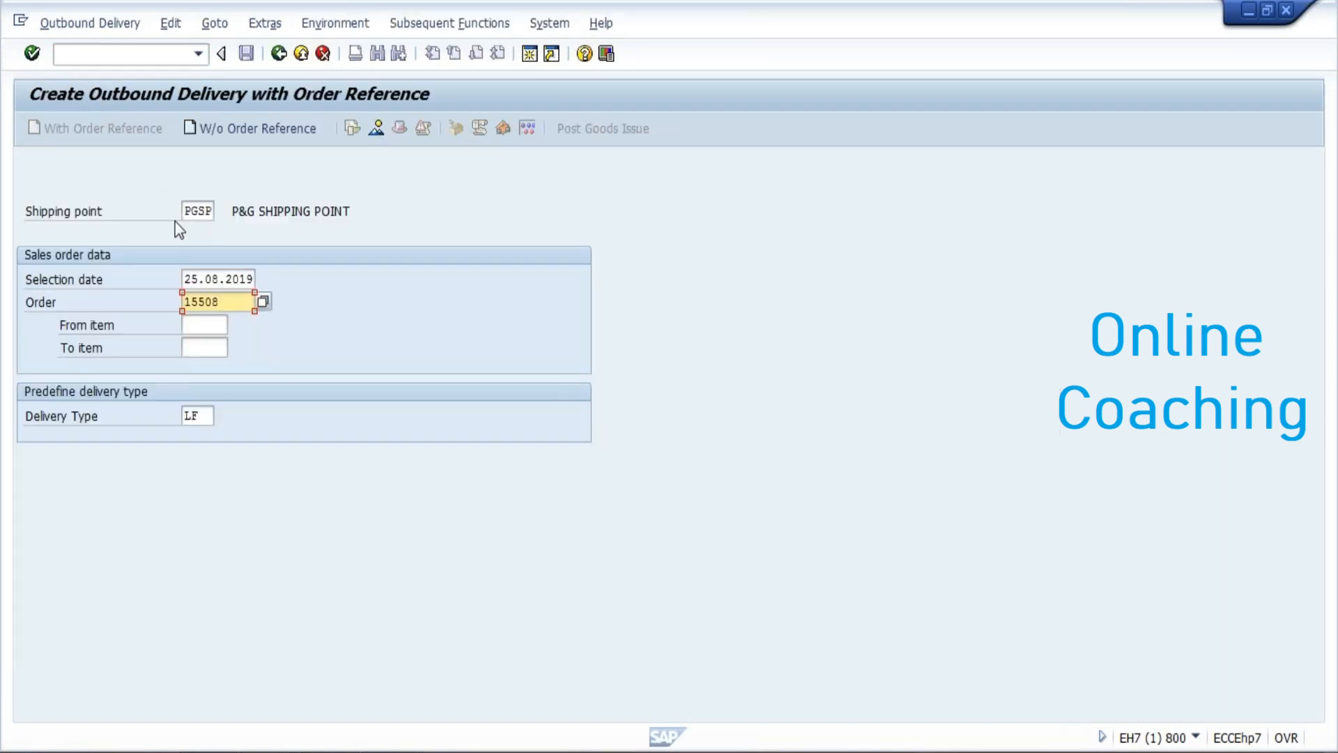
- Try to create the P&G order's outbound delivery with shipping point PGSP, selection date 25.08.2019 and delivery type LF
click(186, 209)
drag(183, 210, 248, 212)
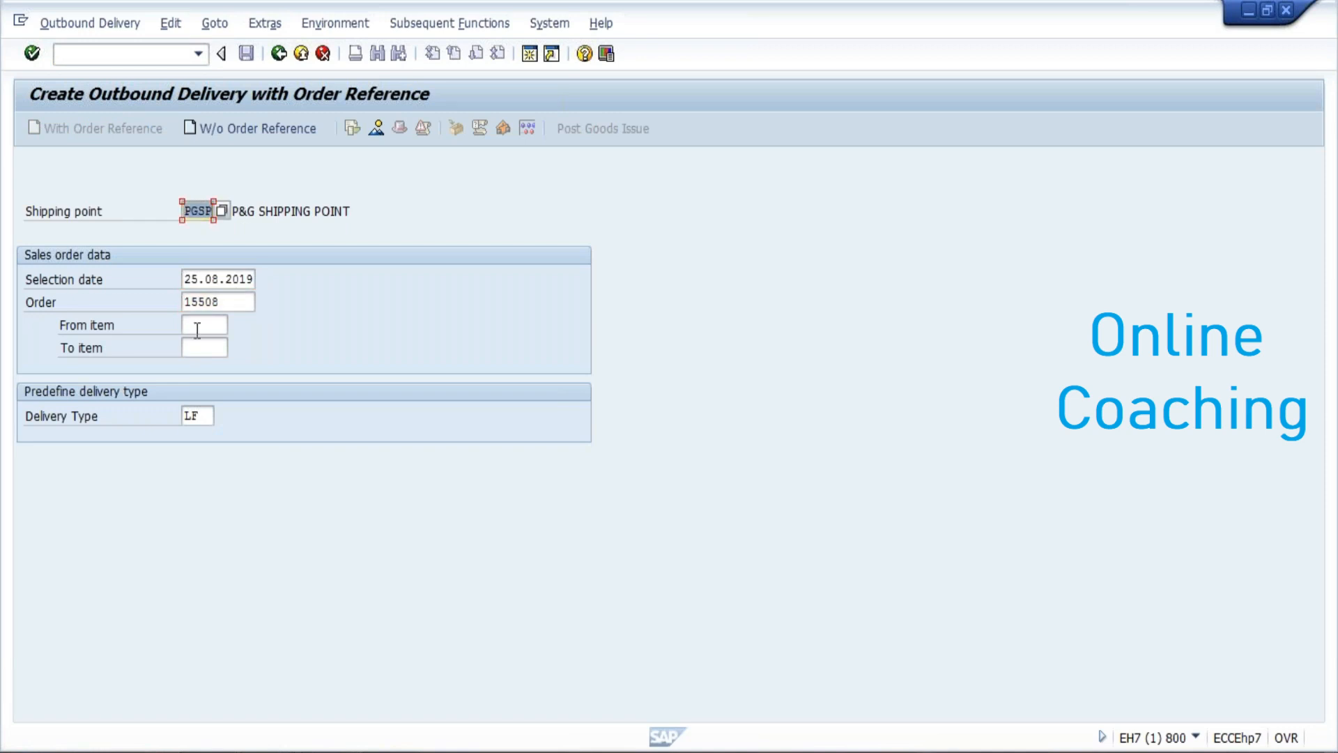
drag(186, 301, 237, 300)
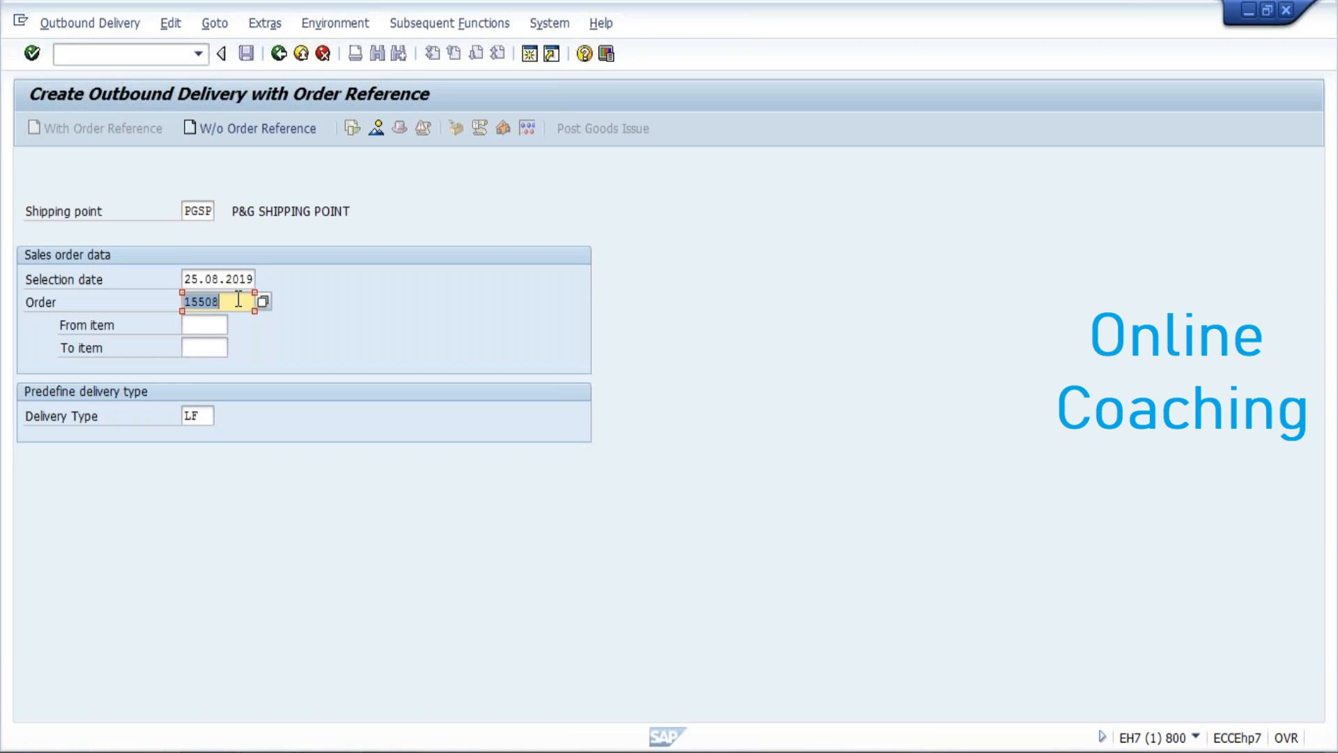
drag(210, 416, 168, 417)
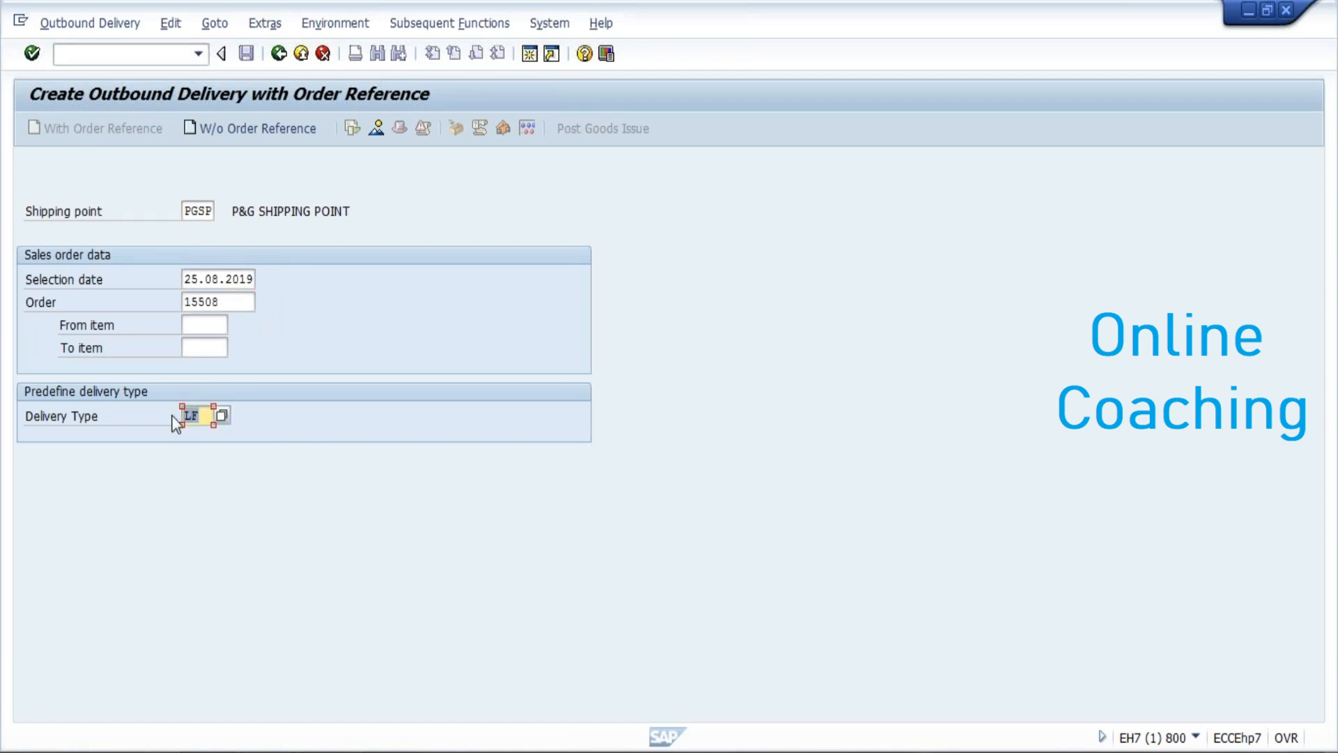
key(Return)
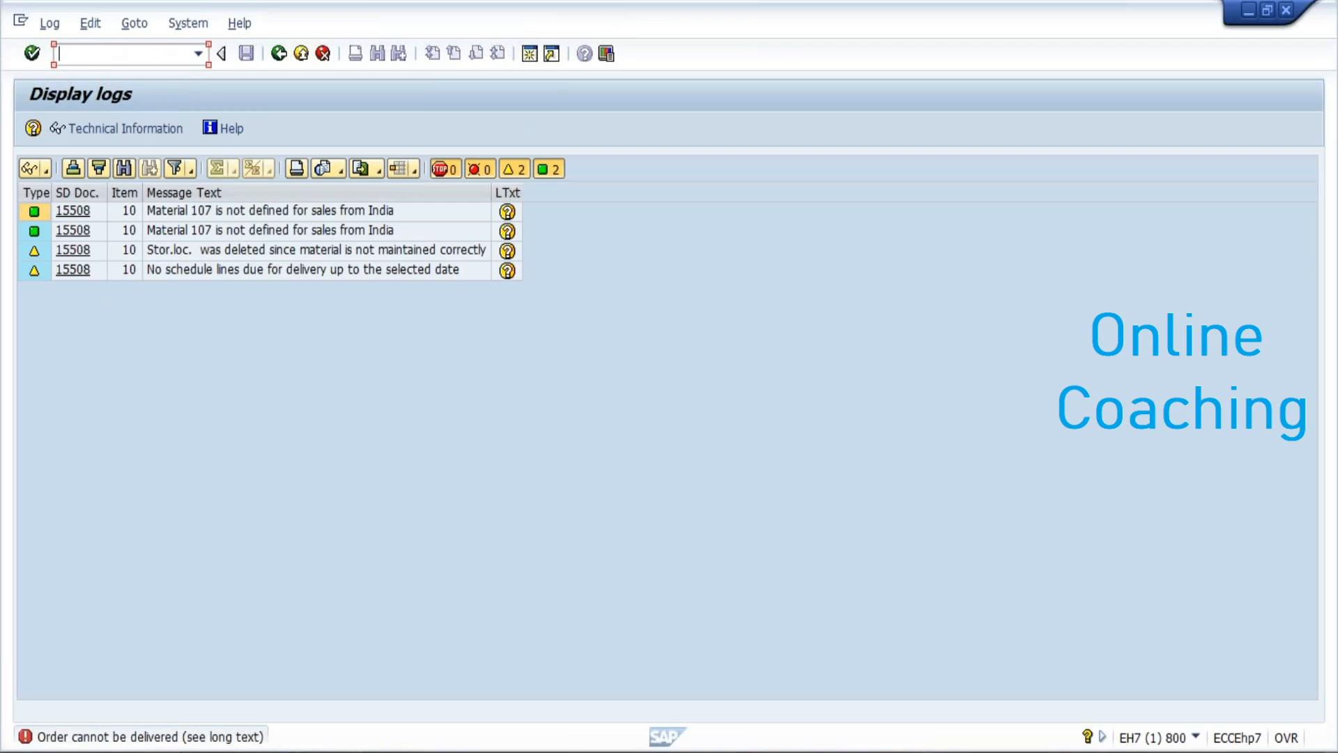
- Leave the delivery log for SAP Easy Access and collapse the expanded outbound delivery and Logistics Execution folders
text(/n)
key(Return)
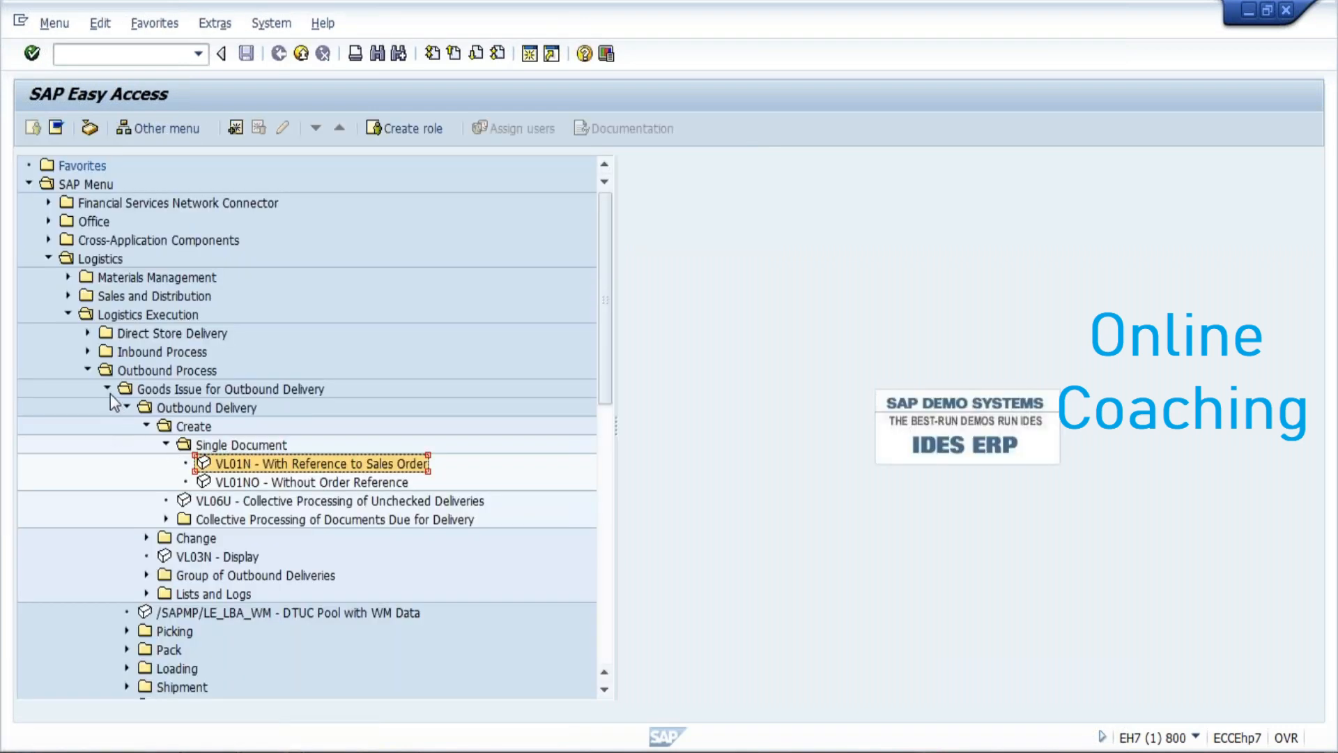
click(108, 389)
click(48, 259)
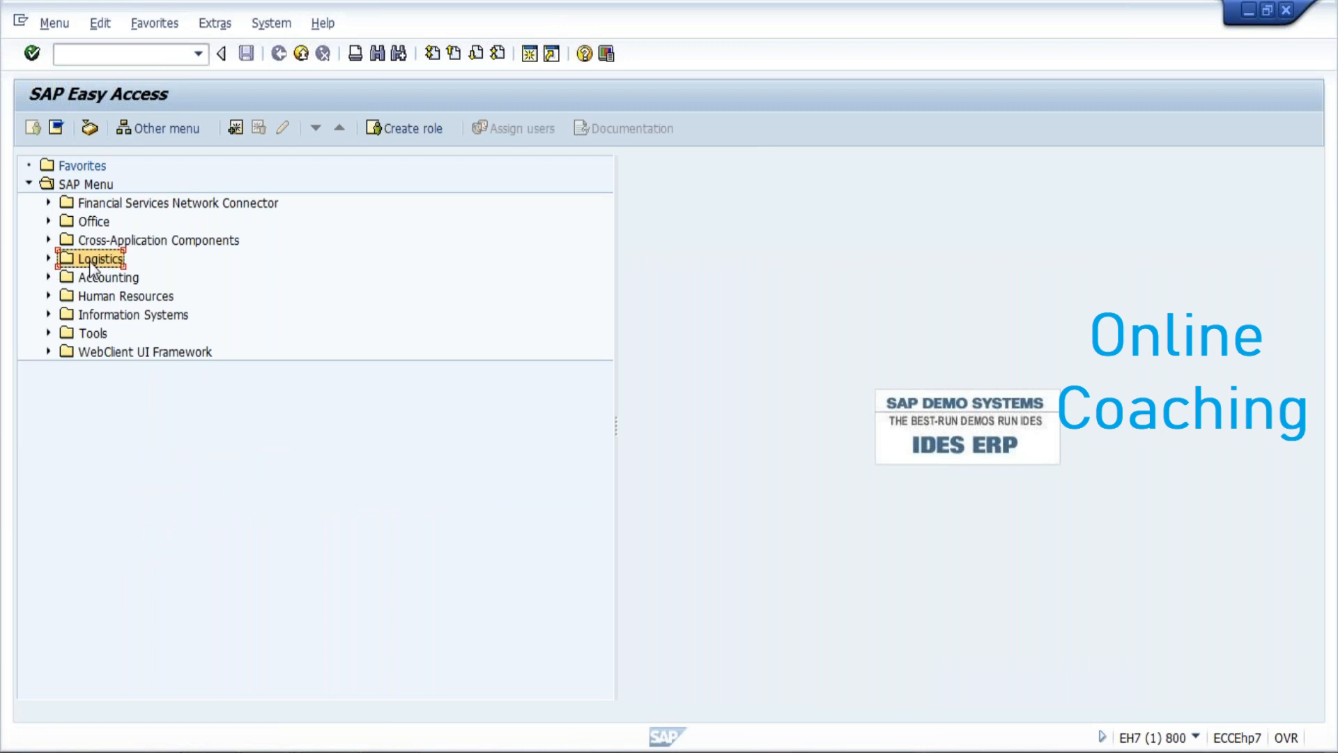
click(49, 259)
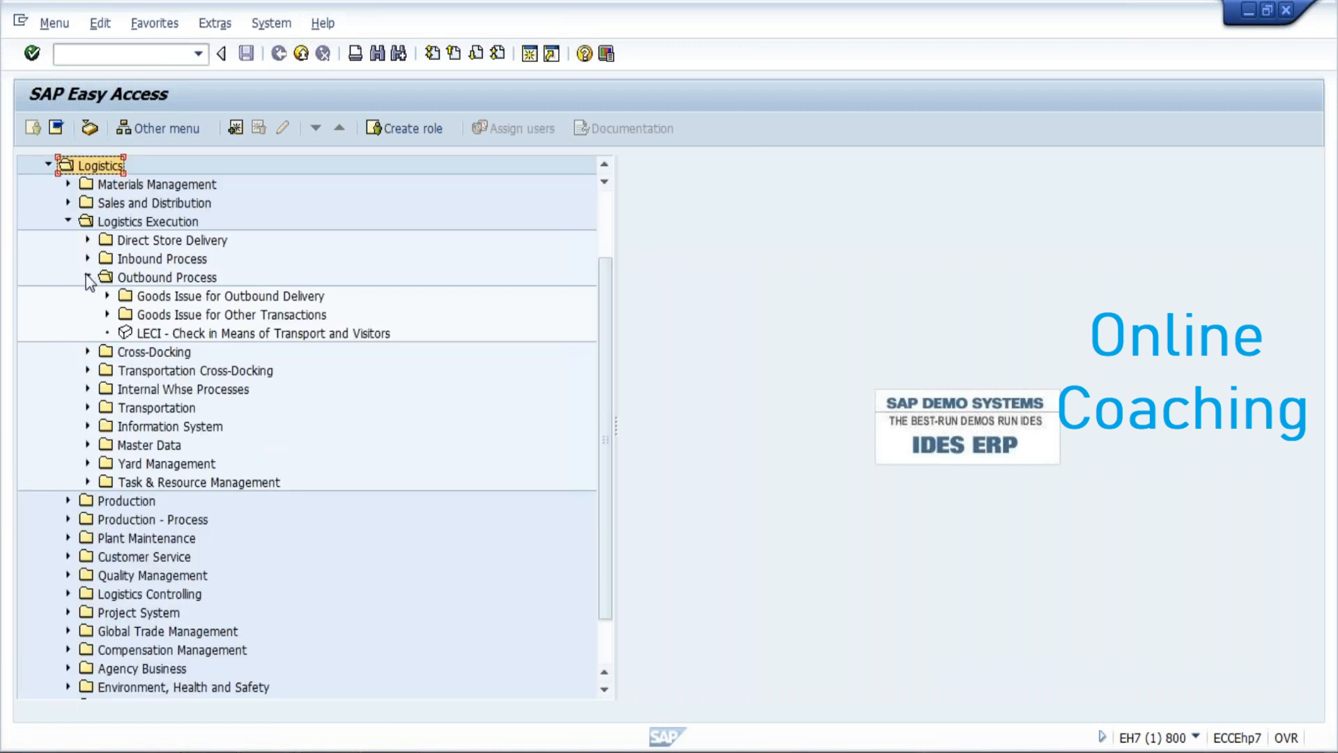
click(87, 276)
click(68, 220)
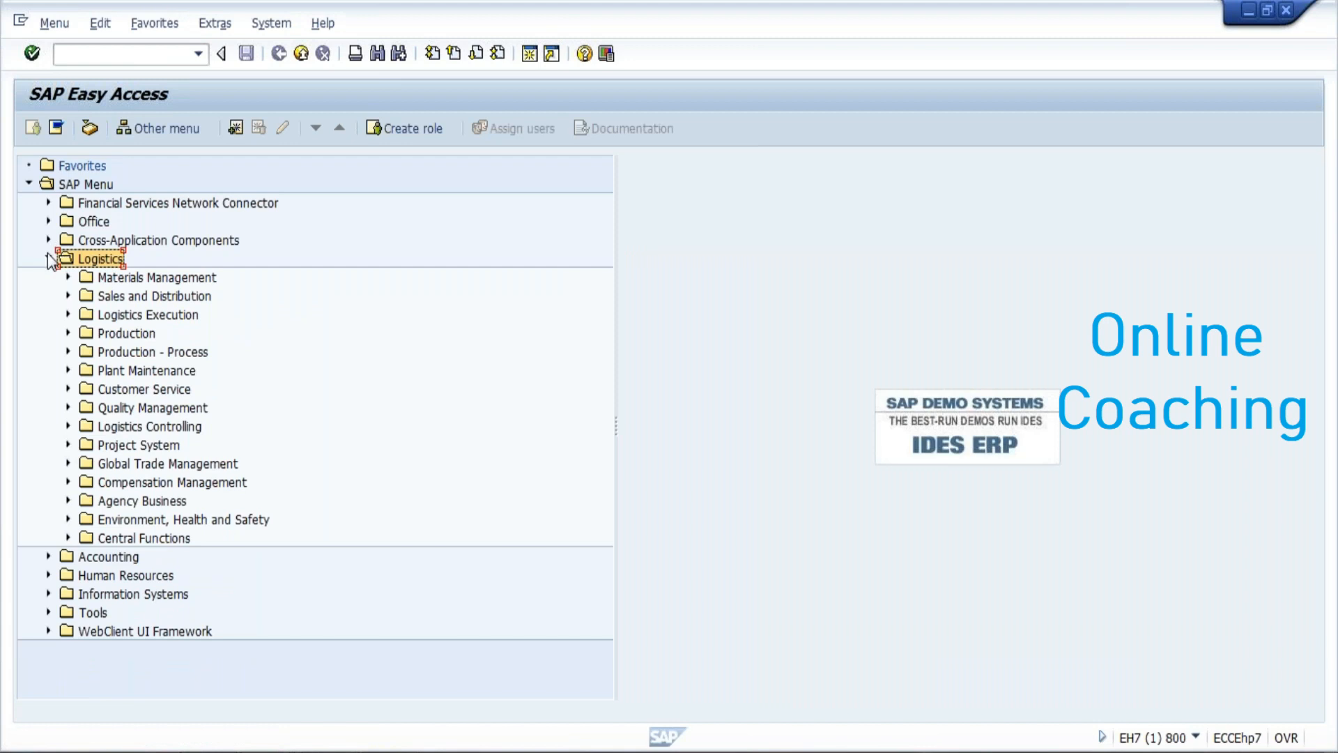
click(48, 259)
click(49, 259)
- Start VF01 to create a billing document from the Sales and Distribution billing document folder
click(68, 296)
click(139, 426)
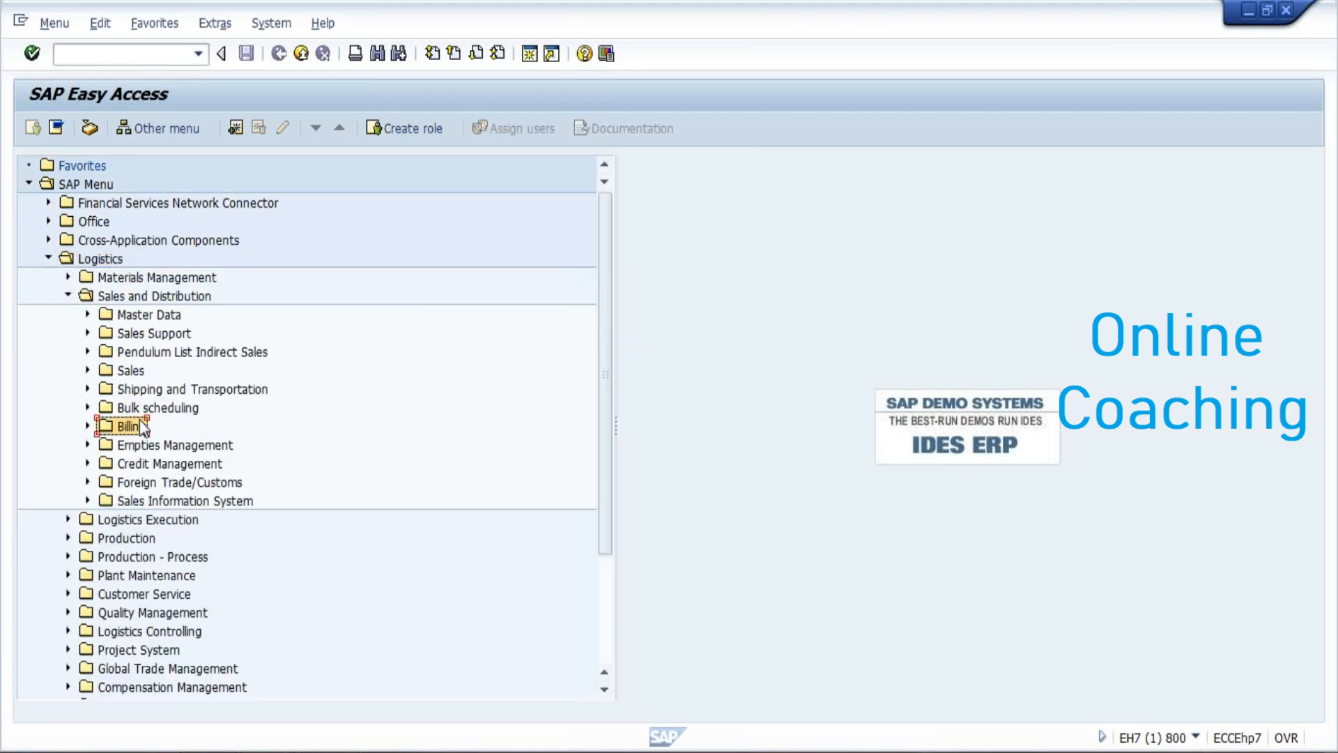
click(88, 426)
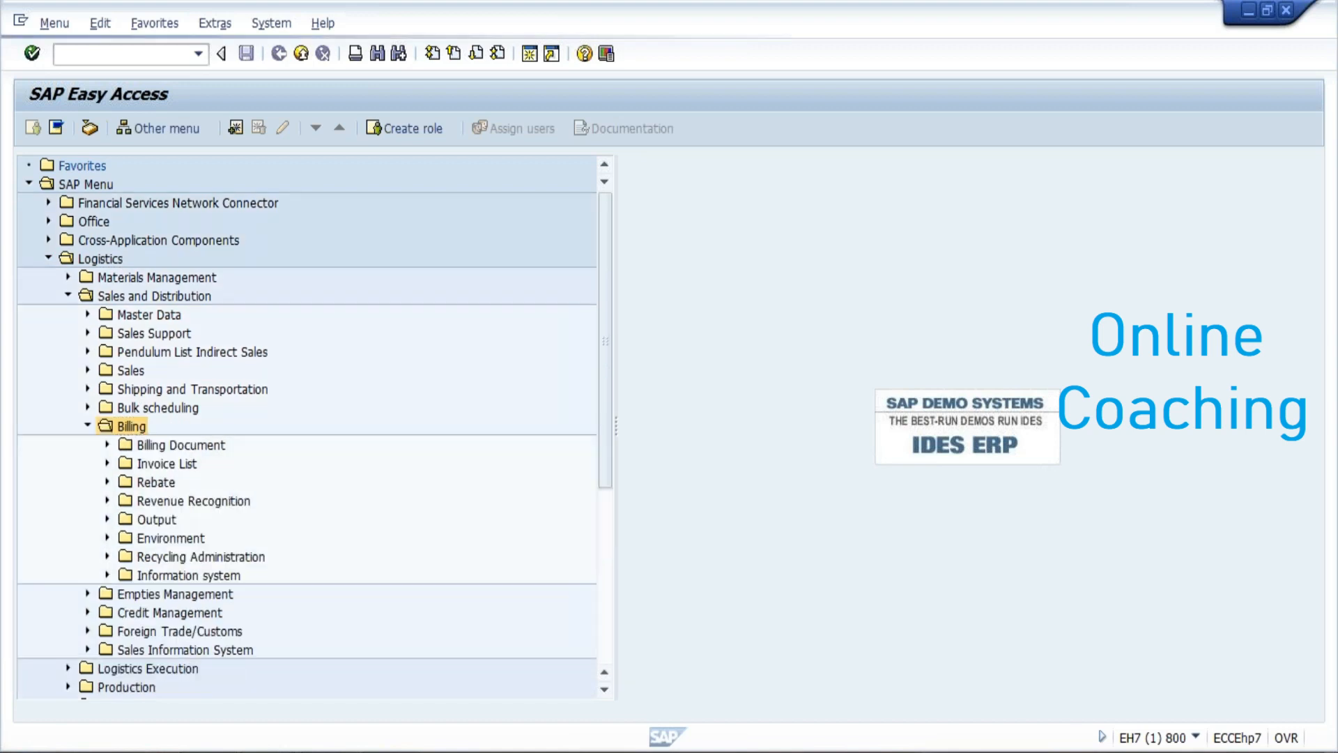
click(106, 445)
click(221, 466)
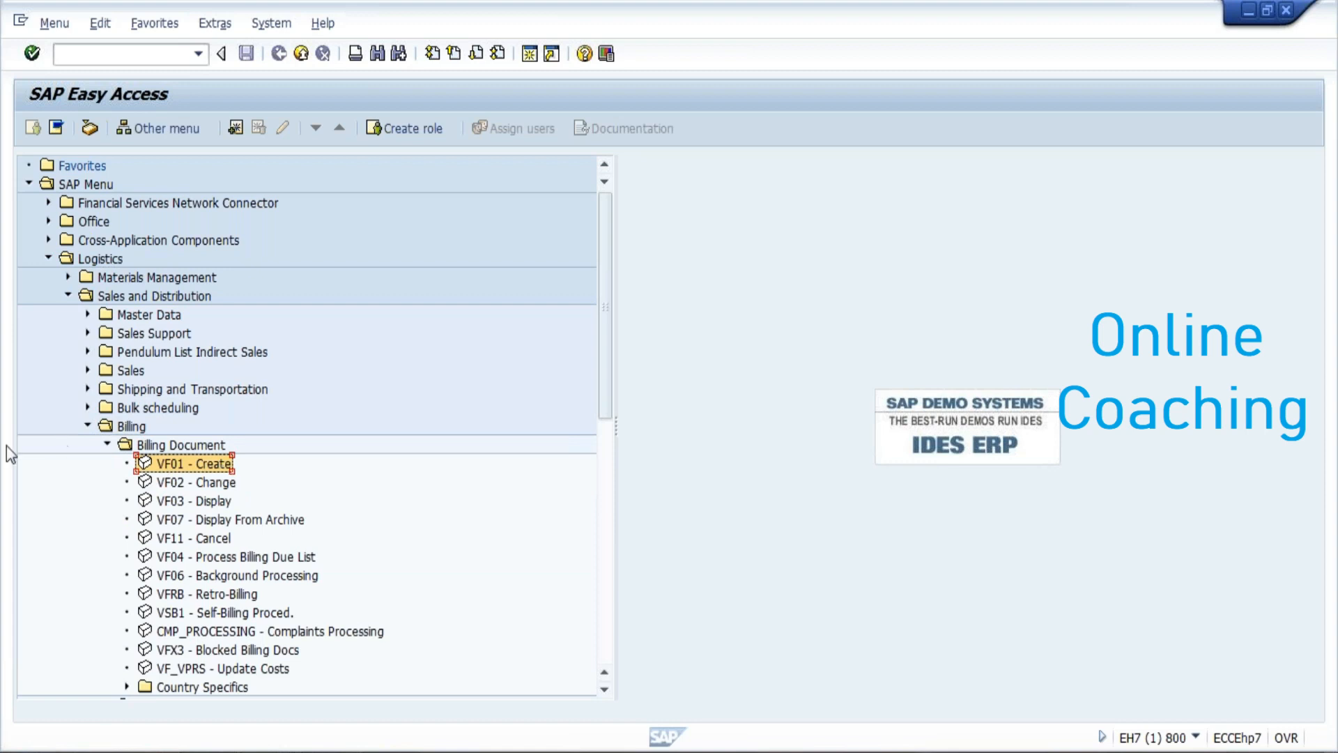
click(160, 484)
click(180, 502)
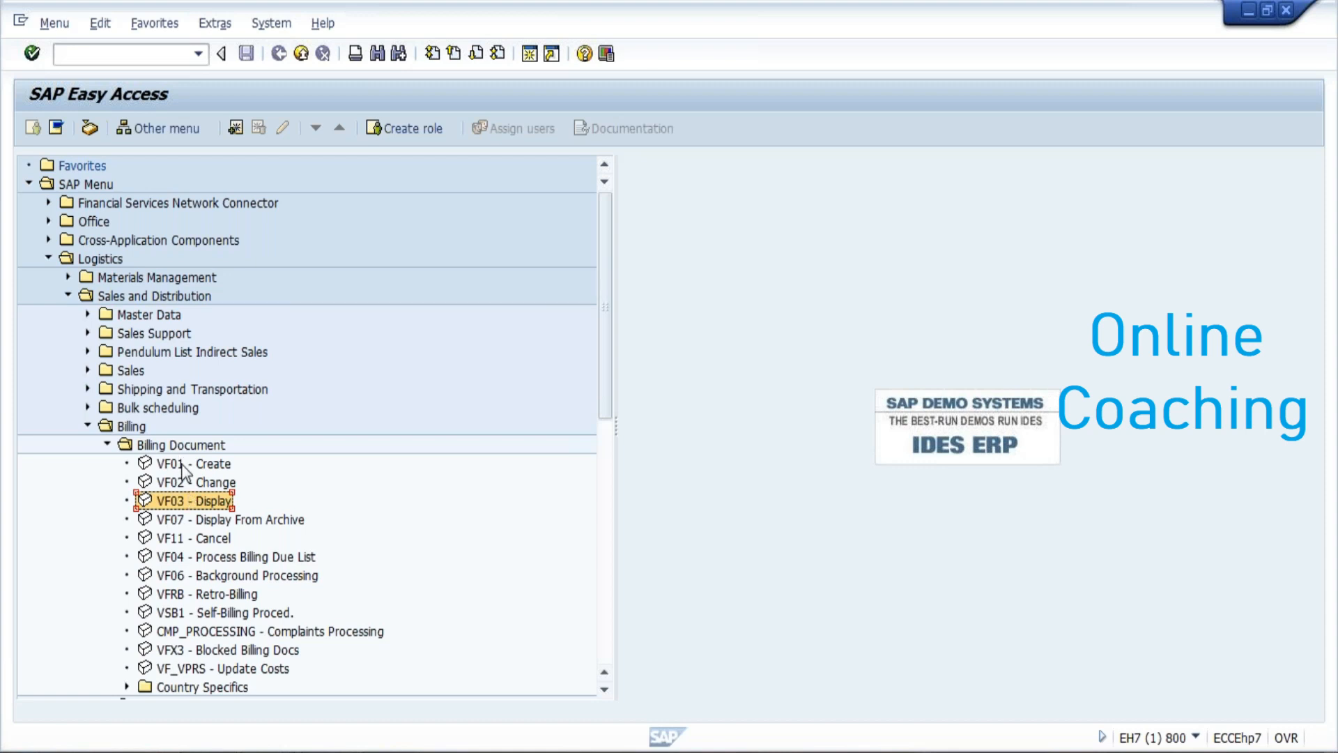
double_click(181, 467)
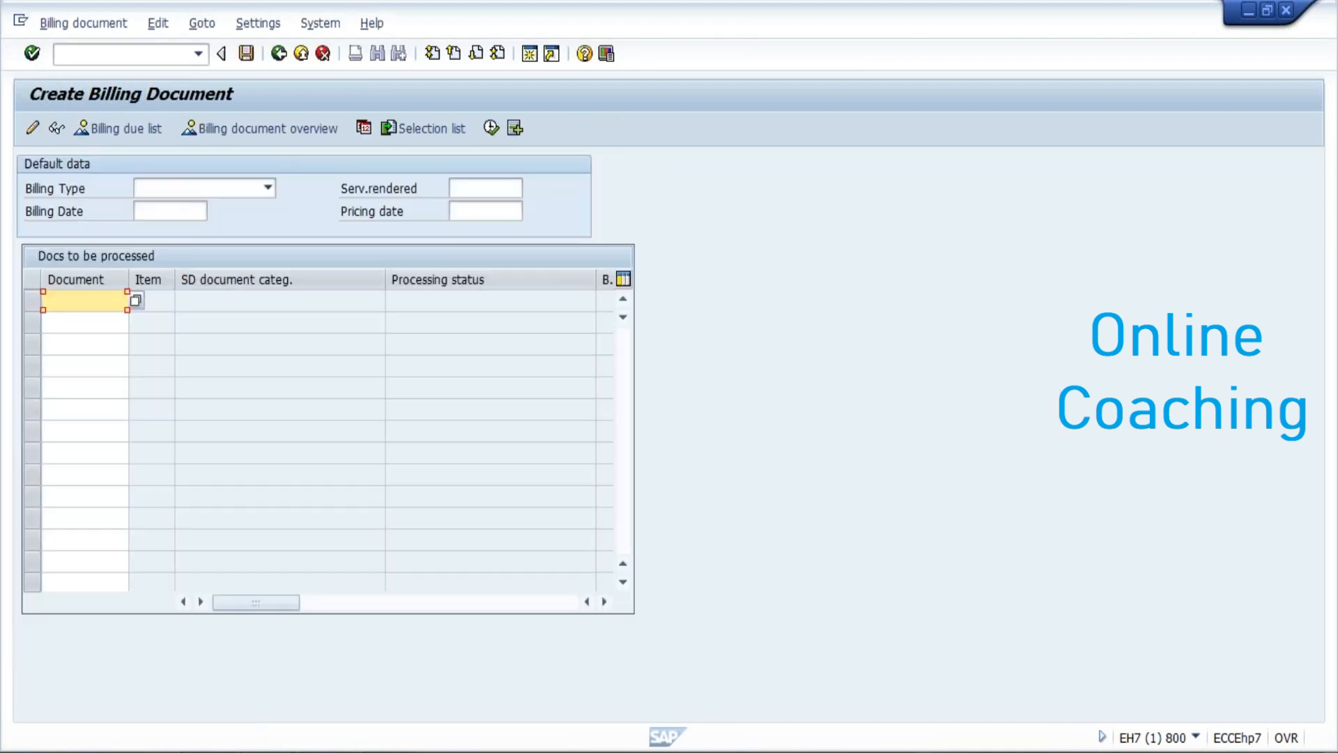
- Set the default billing type to Invoice and the billing date to 25.08.2019
click(273, 190)
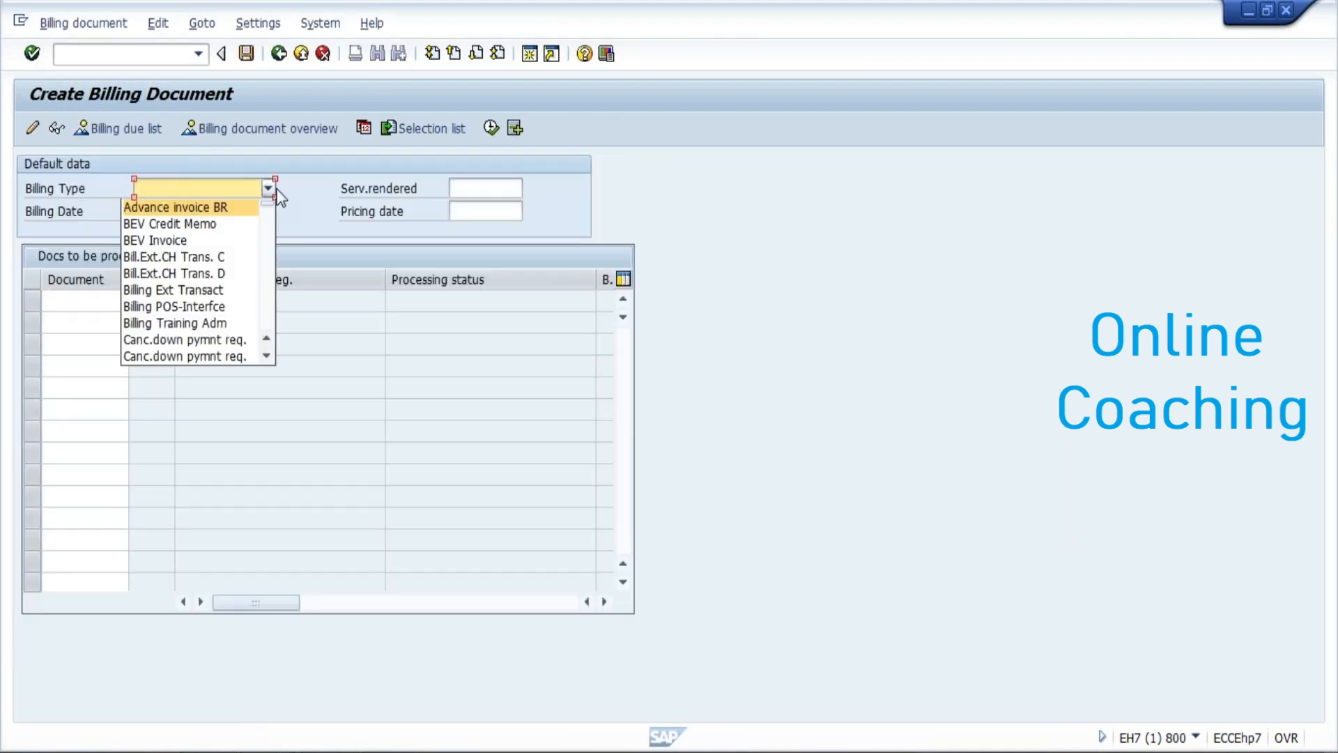
click(270, 301)
click(270, 300)
click(270, 299)
click(269, 299)
click(270, 300)
click(269, 300)
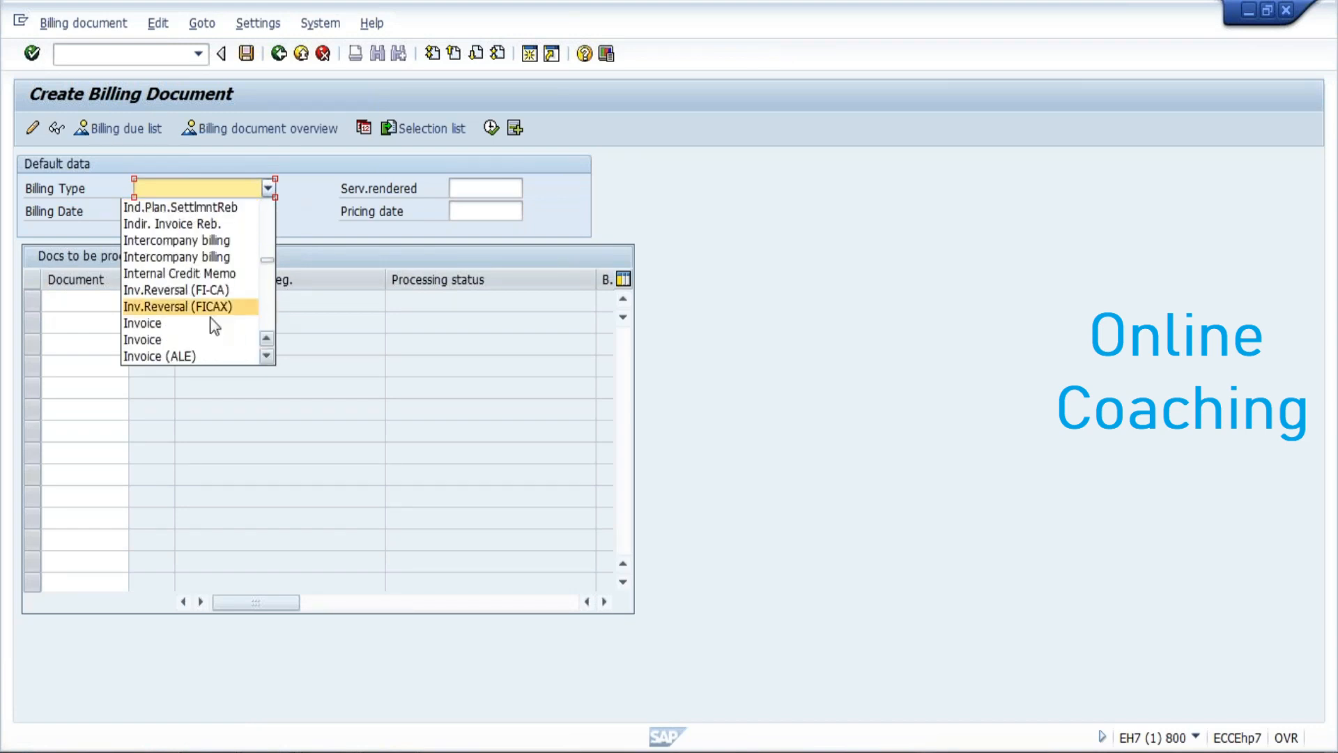
click(154, 336)
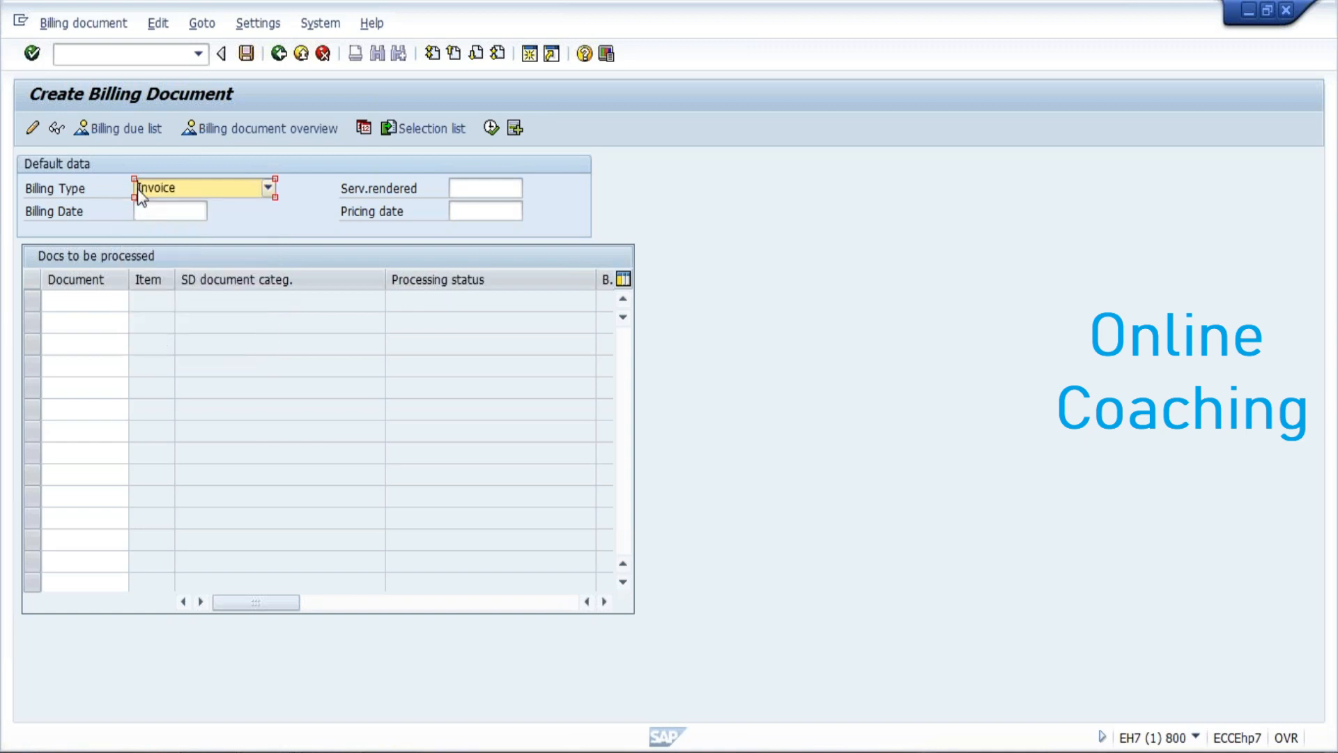
click(178, 209)
click(214, 210)
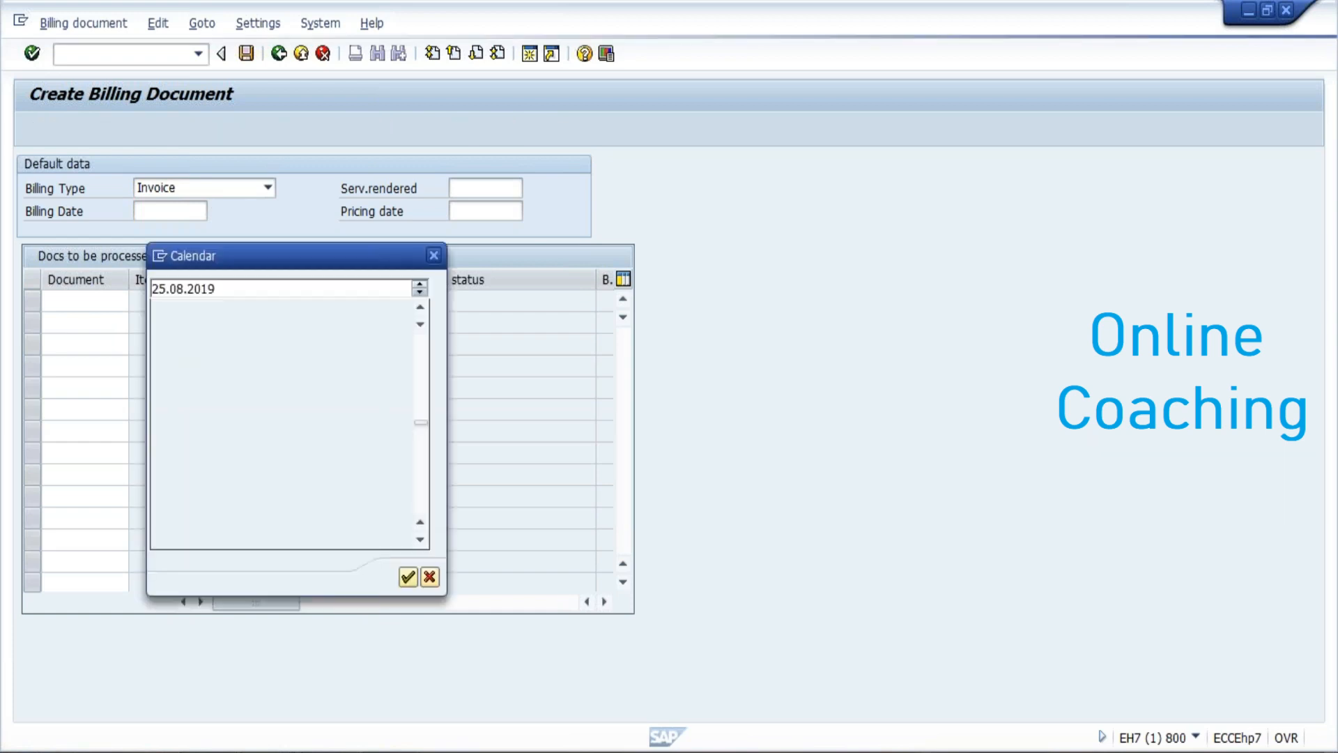
key(Return)
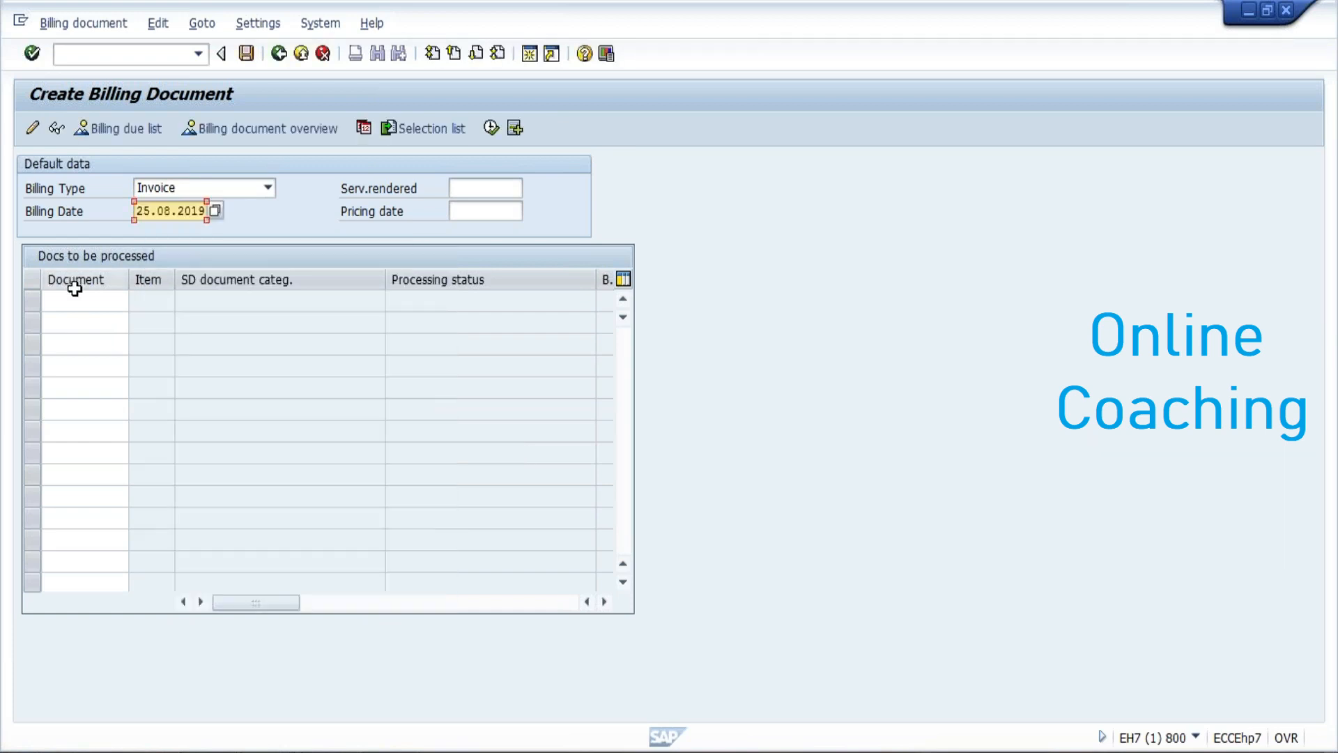
- Enter the P&G sales order's number as the document to be processed and try to generate and save its invoice
click(89, 302)
text(1)
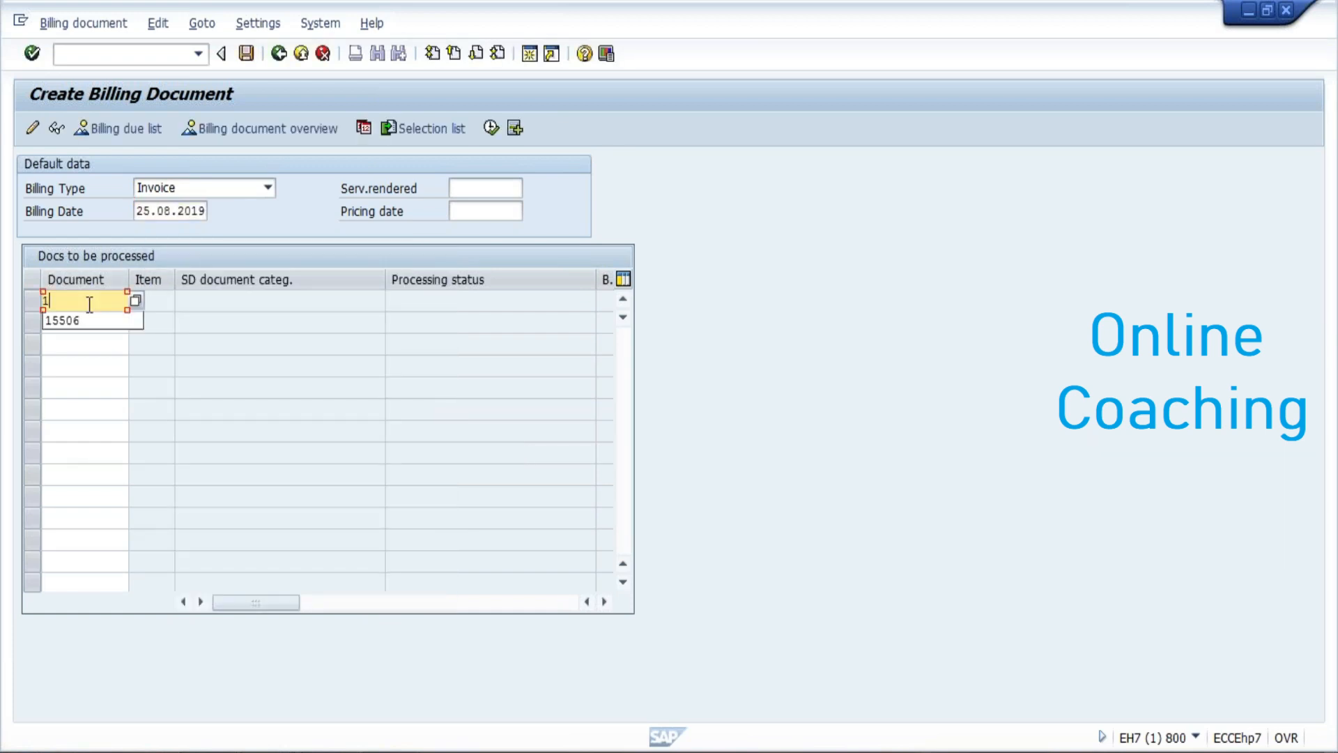
text(5508)
key(Return)
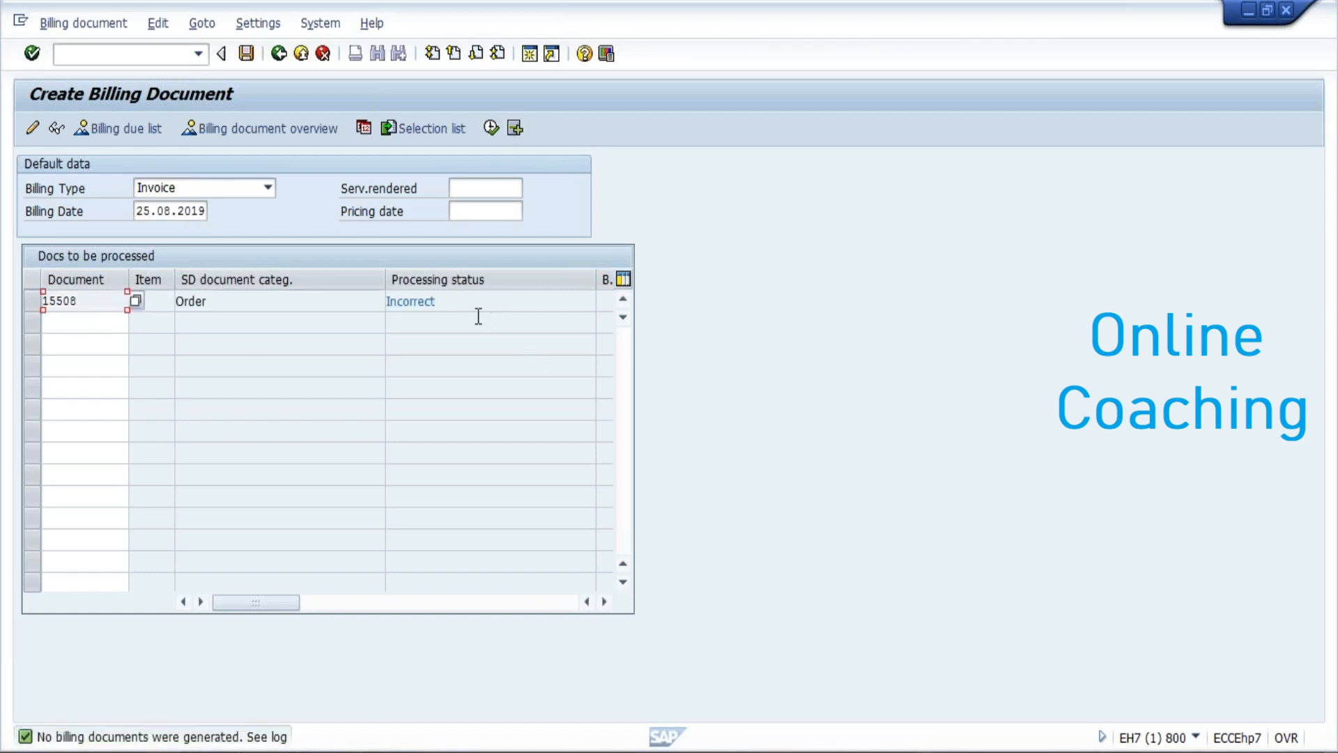
drag(470, 305, 371, 307)
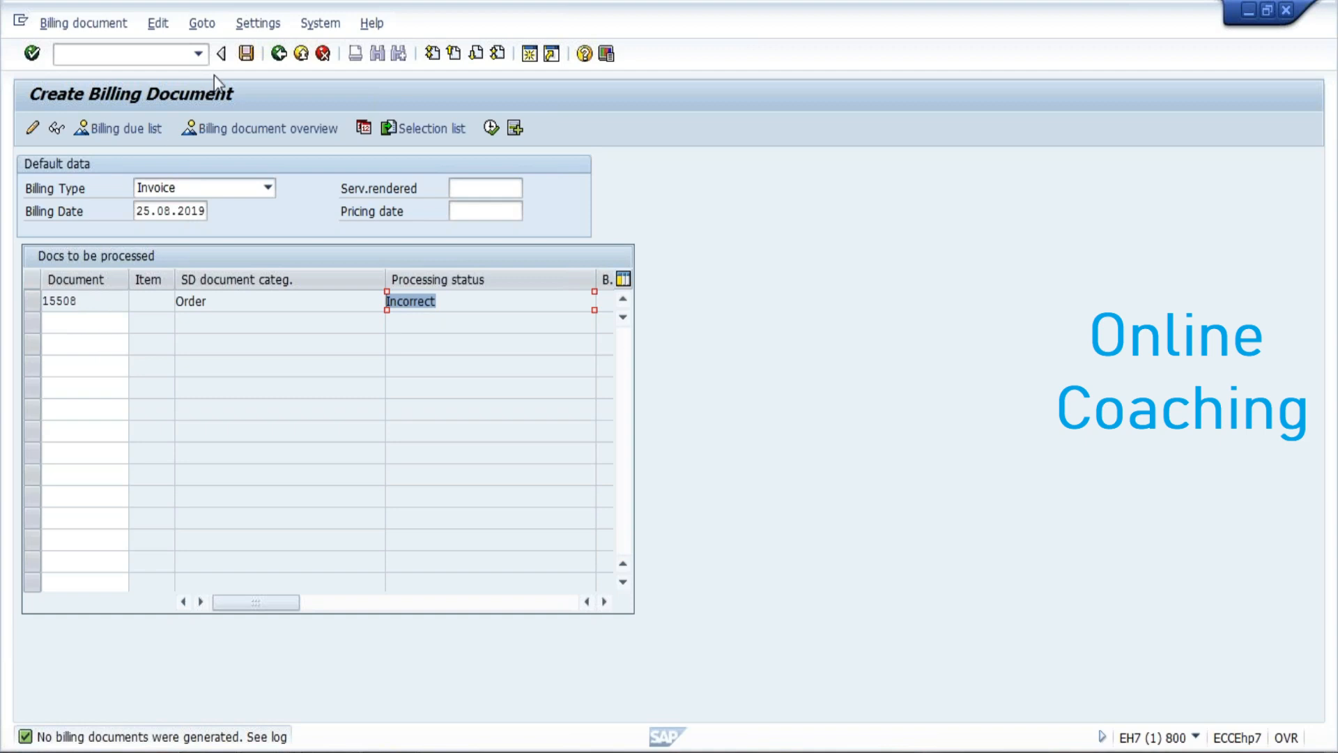
click(246, 54)
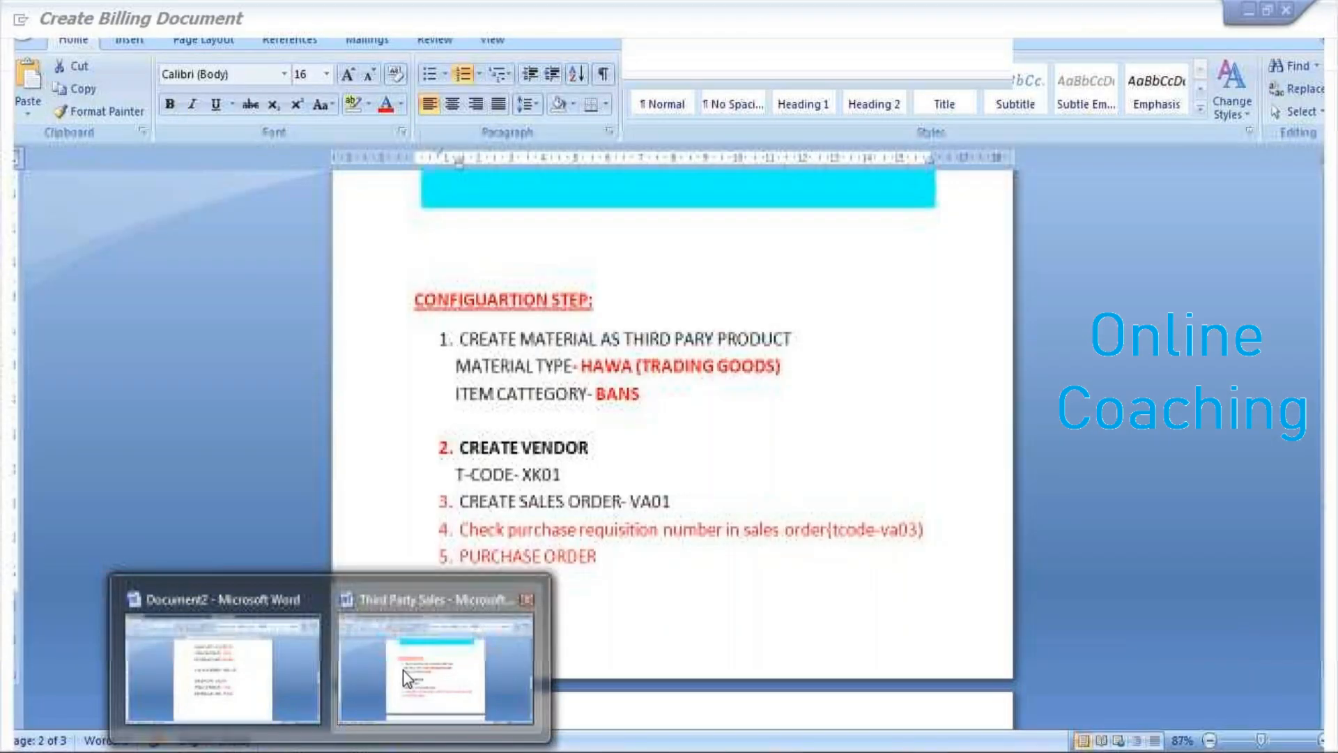
- Switch to the Third Party Sales document in Word and go back to its title section
click(403, 671)
drag(1332, 476, 1335, 241)
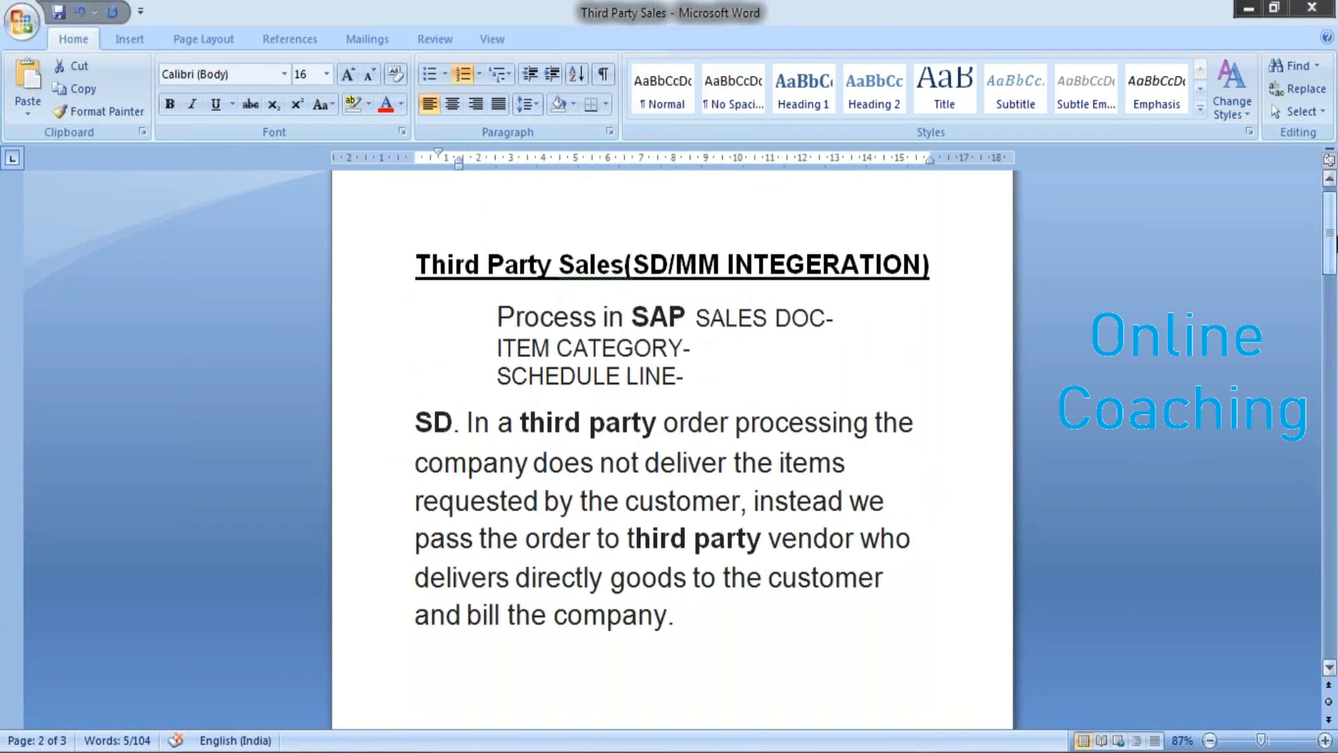